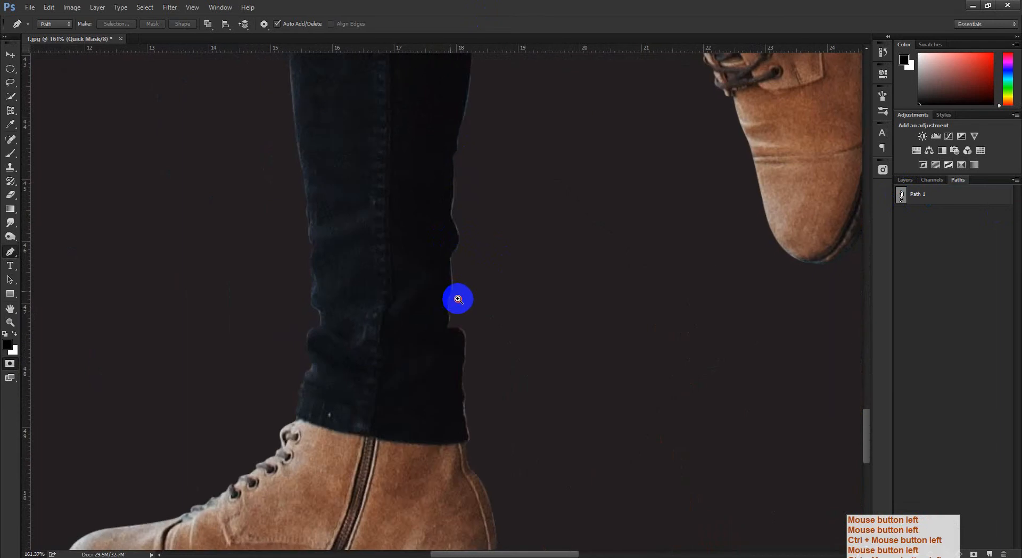
Examine the masked cutout's edges from the boots and trouser legs up to the jacket and head.
{"action": "mouse_move", "coordinate": [487, 401]}
{"action": "left_mouse_down"}
{"action": "mouse_move", "coordinate": [454, 411]}
{"action": "mouse_move", "coordinate": [493, 388]}
{"action": "left_mouse_up"}
{"action": "left_click_drag", "start_coordinate": [468, 292], "coordinate": [513, 434]}
{"action": "left_click_drag", "start_coordinate": [469, 218], "coordinate": [490, 402]}
{"action": "left_click_drag", "start_coordinate": [365, 215], "coordinate": [386, 401]}
{"action": "left_click_drag", "start_coordinate": [480, 195], "coordinate": [413, 401]}
{"action": "left_click_drag", "start_coordinate": [476, 115], "coordinate": [412, 442]}
{"action": "left_click_drag", "start_coordinate": [385, 236], "coordinate": [372, 388]}
{"action": "left_click_drag", "start_coordinate": [463, 326], "coordinate": [475, 358]}
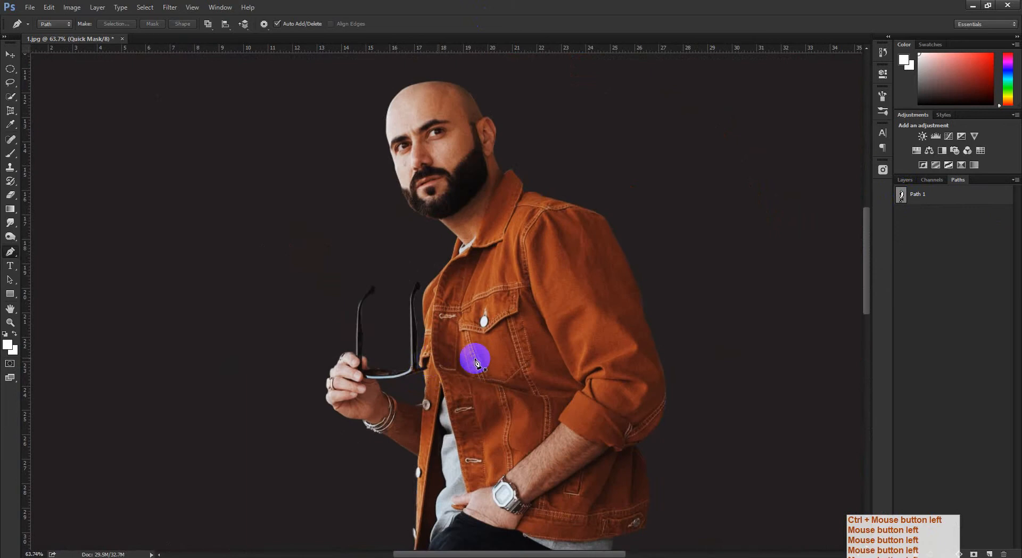
Leave Quick Mask, display Path 1, and examine its anchor points along the jacket hem, trousers and raised boot.
{"action": "key", "text": "q"}
{"action": "left_click", "coordinate": [917, 193]}
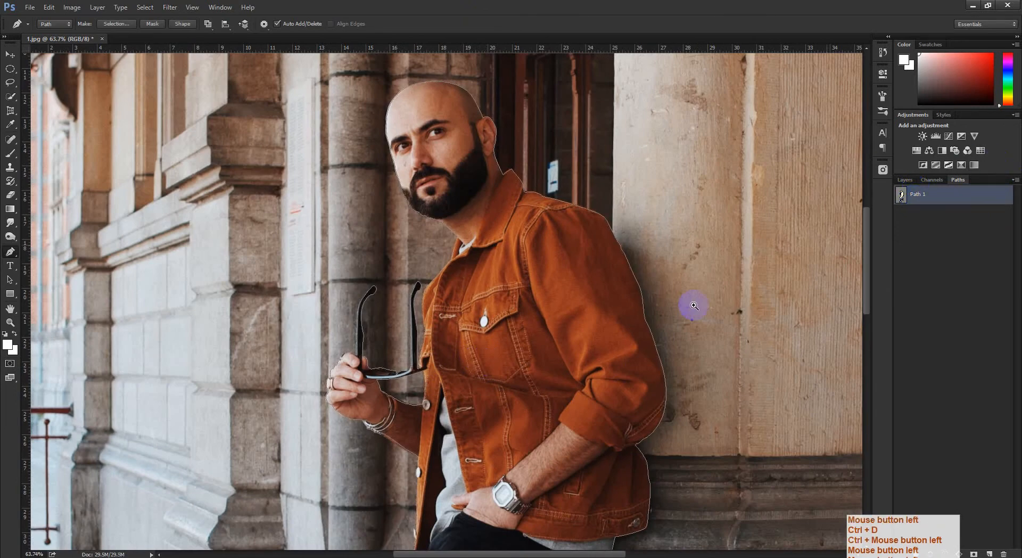
{"action": "left_click_drag", "start_coordinate": [689, 303], "coordinate": [621, 319]}
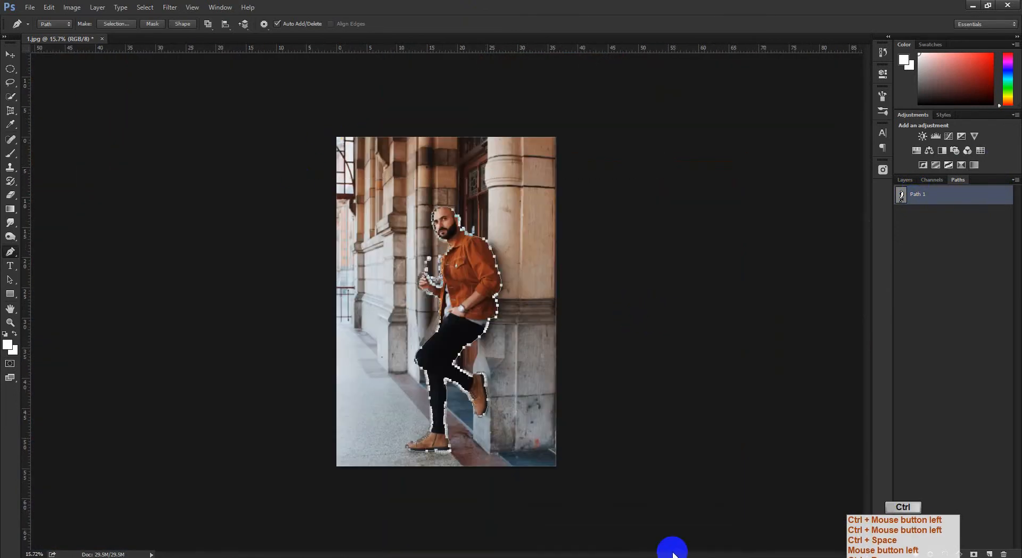
{"action": "left_click_drag", "start_coordinate": [440, 225], "coordinate": [288, 44]}
{"action": "left_click_drag", "start_coordinate": [685, 541], "coordinate": [479, 53]}
{"action": "left_click_drag", "start_coordinate": [402, 540], "coordinate": [473, 74]}
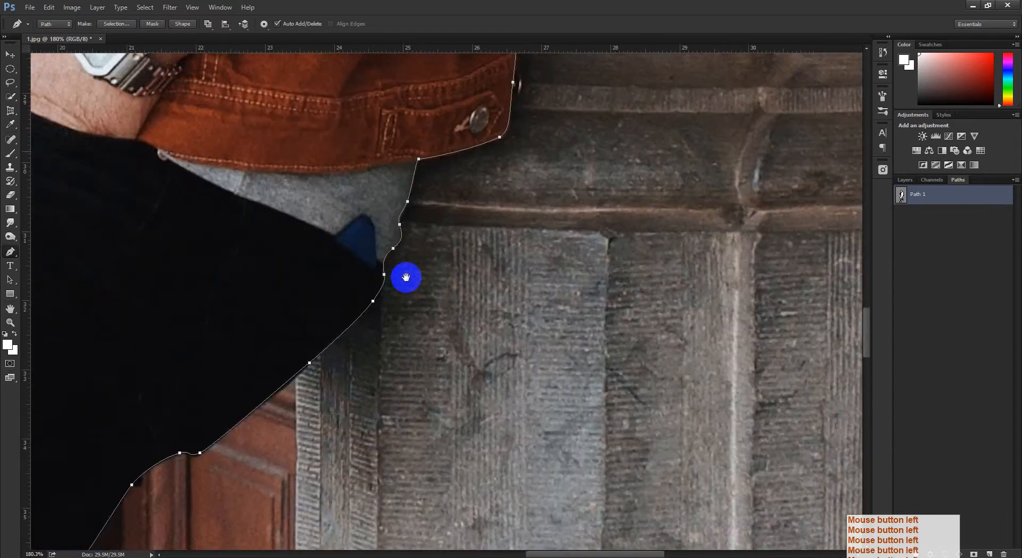
{"action": "left_click_drag", "start_coordinate": [462, 169], "coordinate": [442, 219]}
{"action": "left_click_drag", "start_coordinate": [442, 288], "coordinate": [579, 170]}
{"action": "left_click_drag", "start_coordinate": [346, 393], "coordinate": [477, 265]}
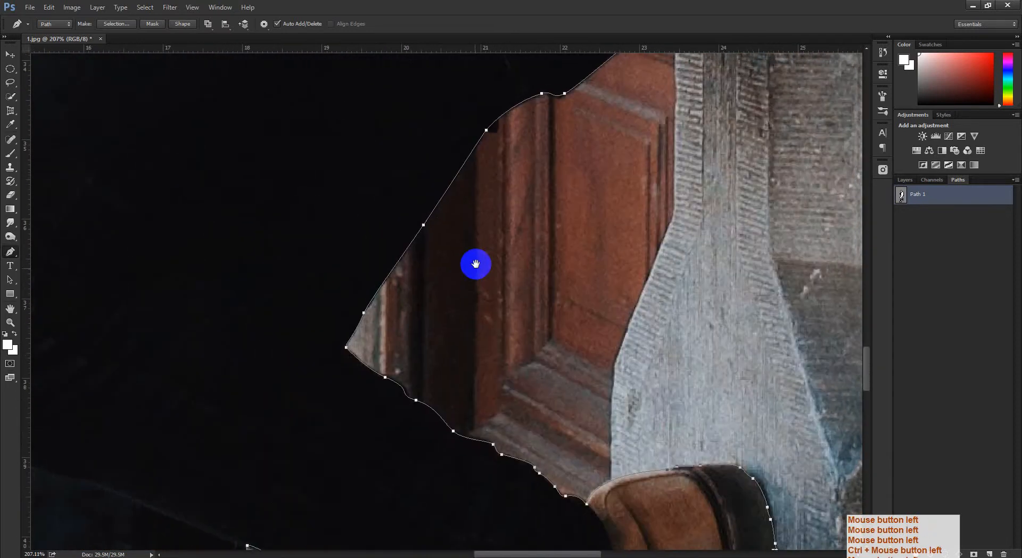
{"action": "left_click_drag", "start_coordinate": [454, 334], "coordinate": [408, 150]}
{"action": "left_click_drag", "start_coordinate": [536, 252], "coordinate": [339, 172]}
{"action": "mouse_move", "coordinate": [490, 239]}
{"action": "left_mouse_down"}
{"action": "mouse_move", "coordinate": [516, 239]}
{"action": "mouse_move", "coordinate": [493, 244]}
{"action": "left_mouse_up"}
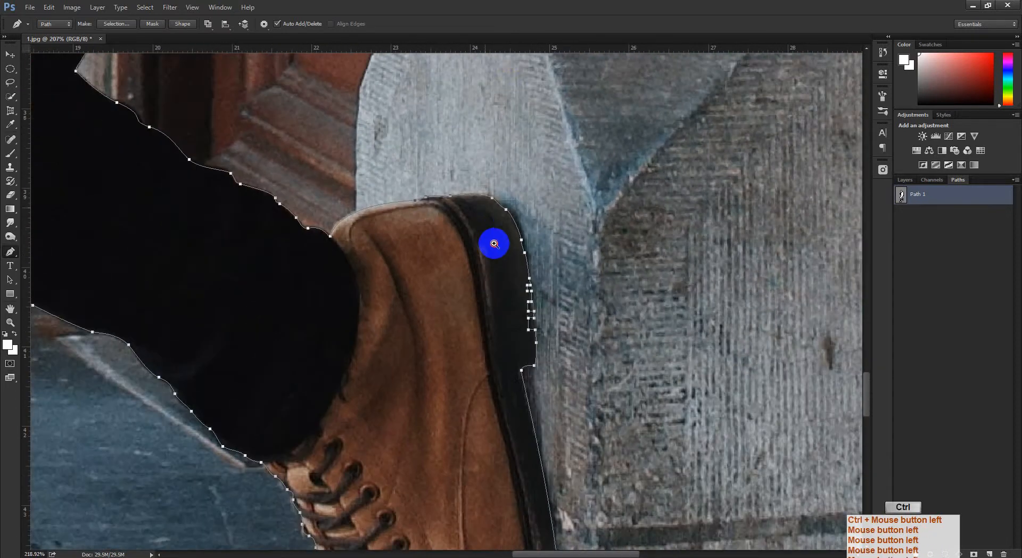
Examine Path 1 along the standing leg and boot, down to the tread notches in the heel.
{"action": "left_click_drag", "start_coordinate": [496, 437], "coordinate": [516, 98]}
{"action": "left_click_drag", "start_coordinate": [331, 163], "coordinate": [519, 306]}
{"action": "left_click_drag", "start_coordinate": [285, 120], "coordinate": [474, 263]}
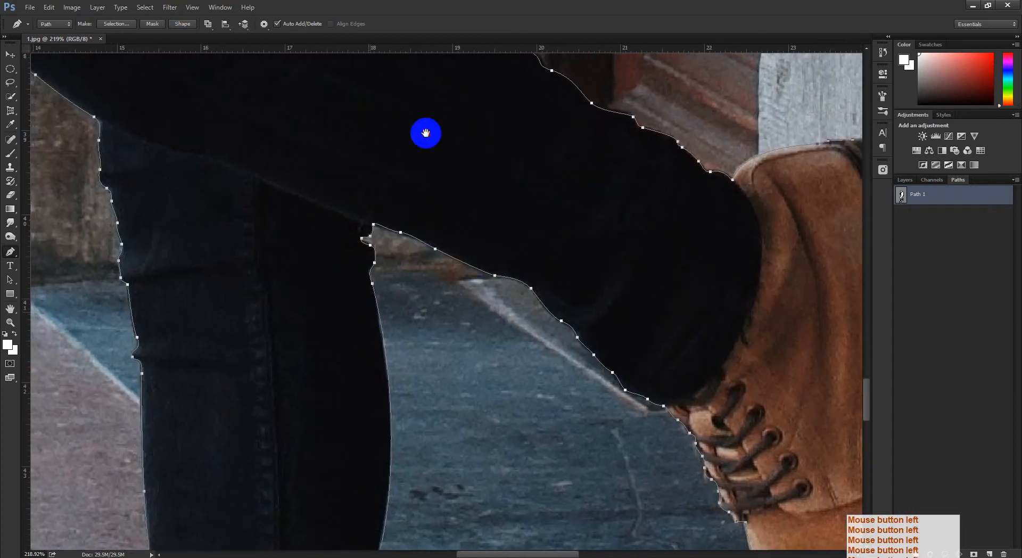
{"action": "left_click_drag", "start_coordinate": [407, 373], "coordinate": [475, 143]}
{"action": "left_click_drag", "start_coordinate": [475, 281], "coordinate": [493, 118]}
{"action": "left_click_drag", "start_coordinate": [455, 441], "coordinate": [507, 164]}
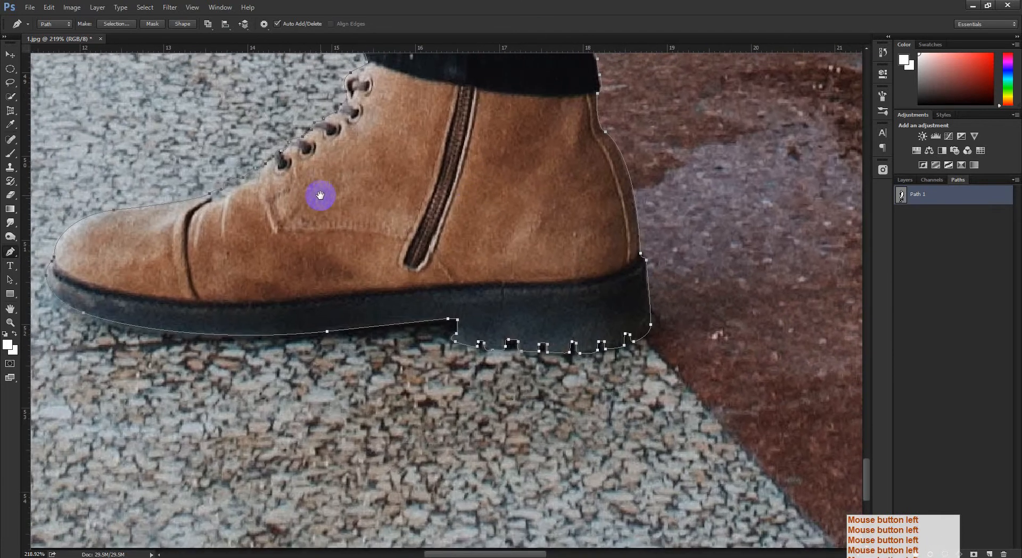
{"action": "left_click_drag", "start_coordinate": [373, 126], "coordinate": [485, 260]}
{"action": "left_click_drag", "start_coordinate": [570, 299], "coordinate": [604, 298]}
{"action": "left_click_drag", "start_coordinate": [676, 457], "coordinate": [441, 199]}
{"action": "left_click_drag", "start_coordinate": [455, 261], "coordinate": [435, 191]}
{"action": "left_click_drag", "start_coordinate": [478, 272], "coordinate": [487, 272]}
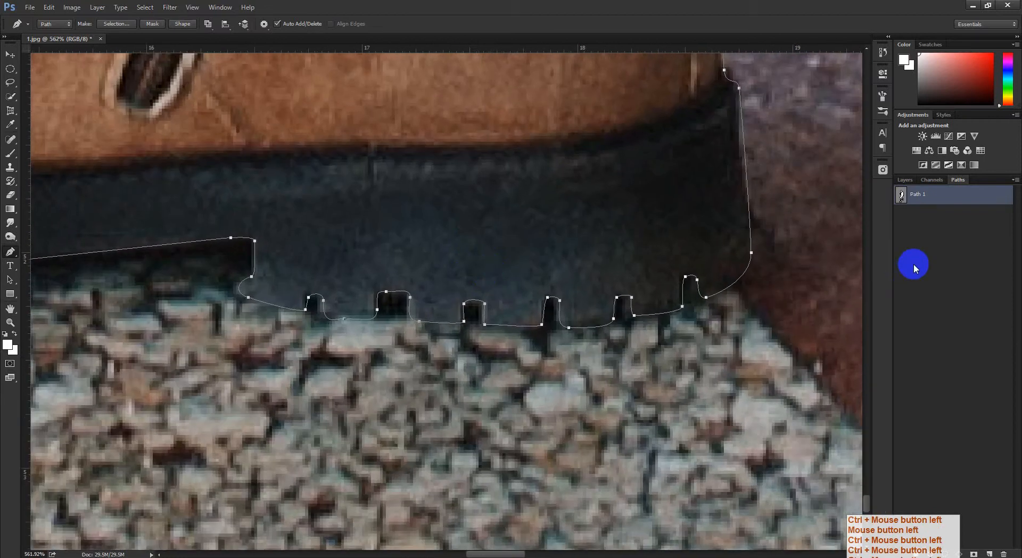
Toggle the display of Path 1 to compare its outline with the heel's tread.
{"action": "left_click", "coordinate": [914, 264]}
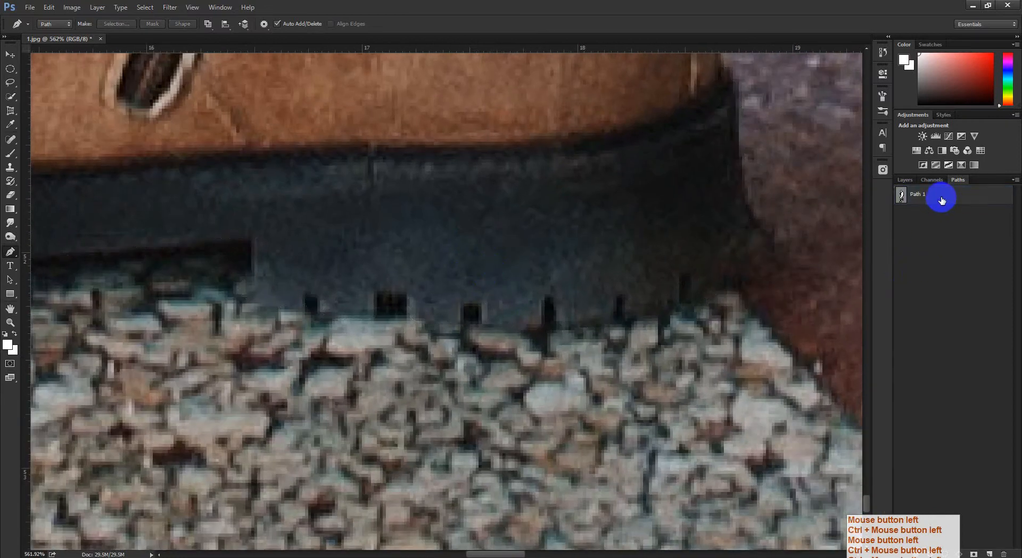
{"action": "left_click", "coordinate": [942, 193]}
{"action": "left_click", "coordinate": [935, 224]}
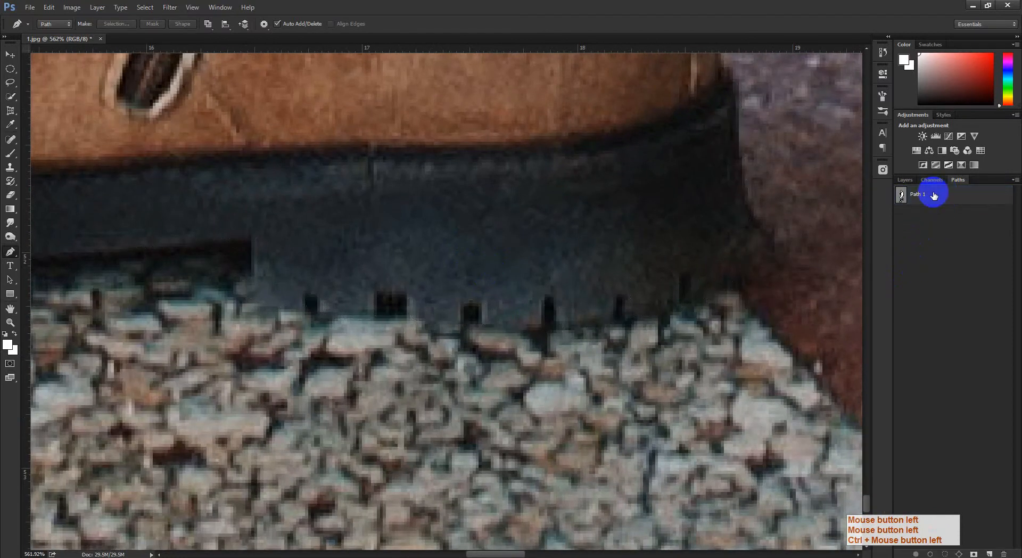
{"action": "left_click", "coordinate": [935, 198]}
{"action": "left_click", "coordinate": [903, 236]}
Preview the standing boot's cutout in Quick Mask, return to the normal view and clear the selection.
{"action": "left_click_drag", "start_coordinate": [645, 311], "coordinate": [598, 312]}
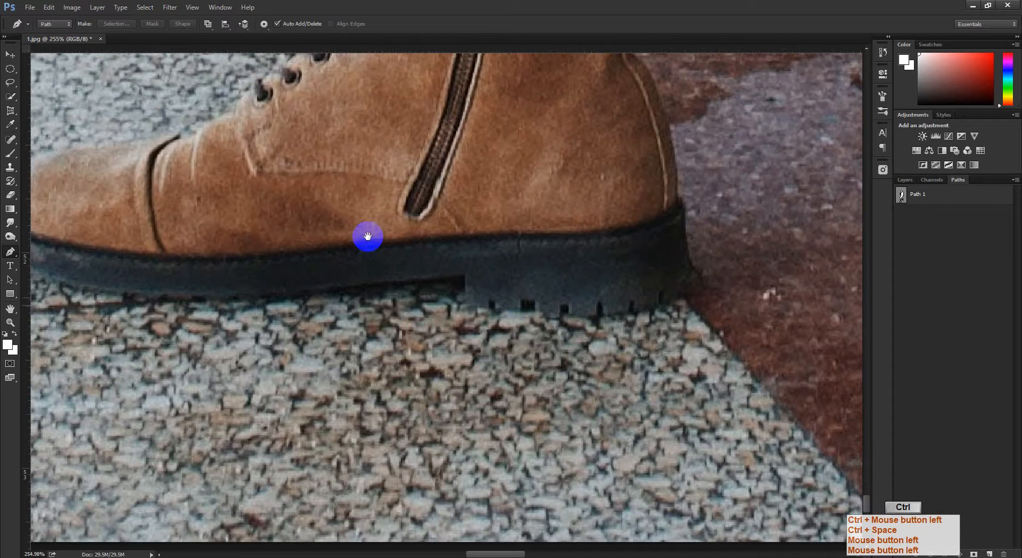
{"action": "left_click_drag", "start_coordinate": [368, 238], "coordinate": [402, 337]}
{"action": "key", "text": "q"}
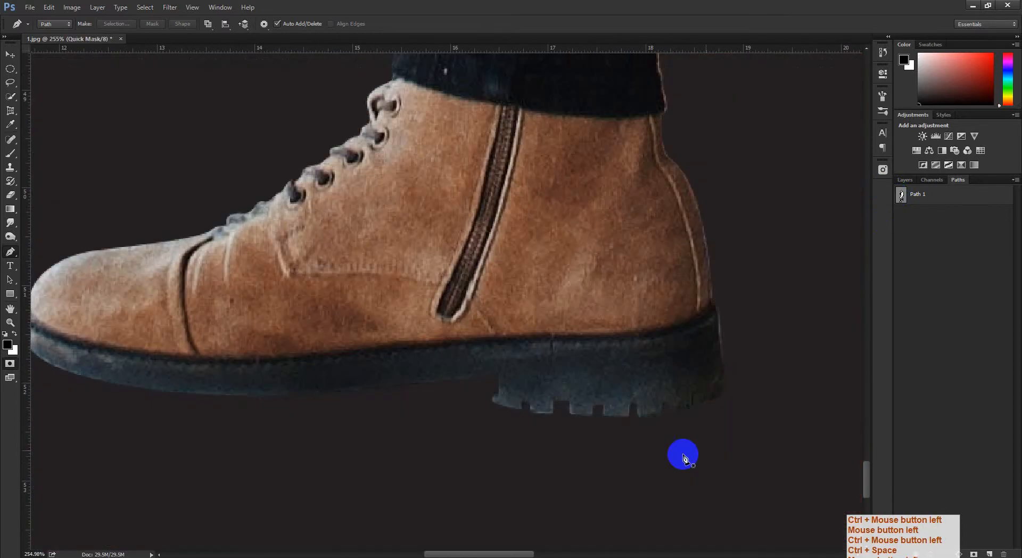
{"action": "left_click_drag", "start_coordinate": [680, 456], "coordinate": [650, 453]}
{"action": "key", "text": "q"}
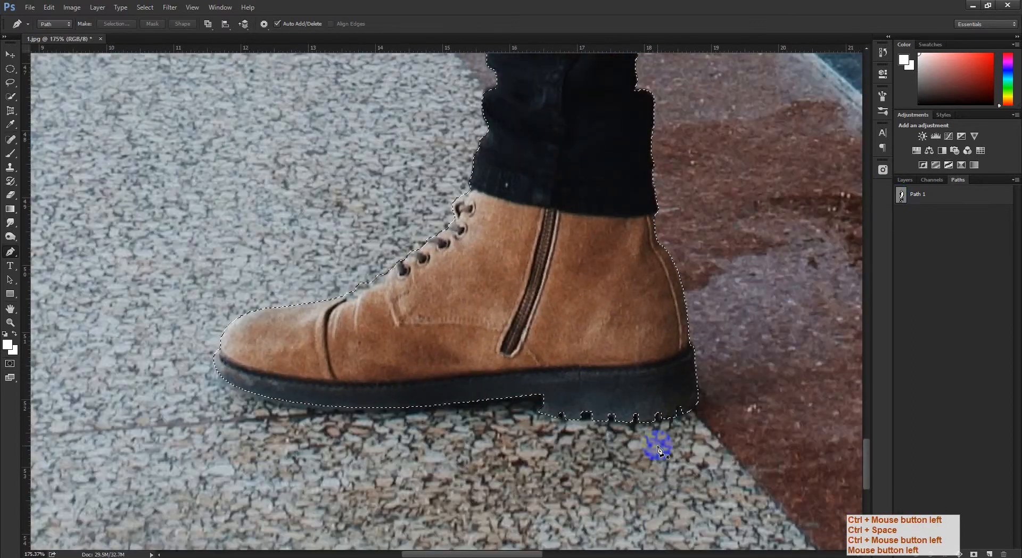
{"action": "key", "text": "ctrl+d"}
Display Path 1 again and examine its anchor points along the boot laces and lower trouser leg.
{"action": "left_click", "coordinate": [944, 203]}
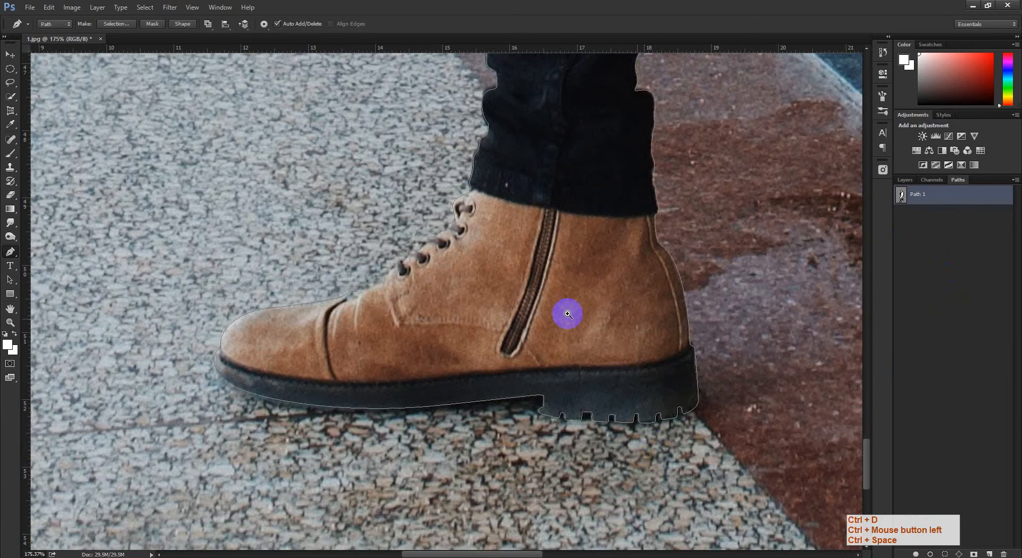
{"action": "left_click_drag", "start_coordinate": [566, 312], "coordinate": [539, 270]}
{"action": "left_click_drag", "start_coordinate": [411, 244], "coordinate": [433, 384]}
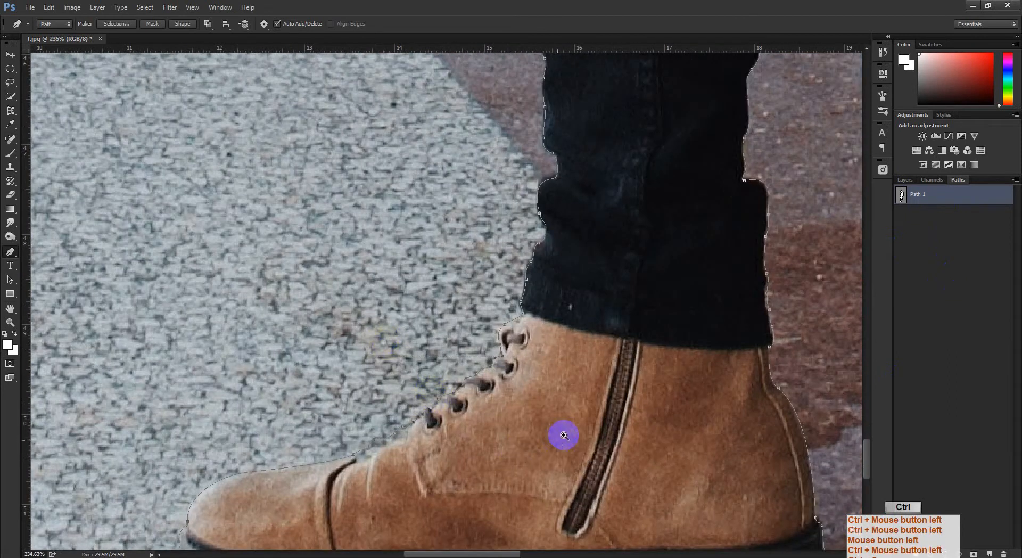
{"action": "left_click_drag", "start_coordinate": [564, 435], "coordinate": [540, 433]}
{"action": "left_click_drag", "start_coordinate": [609, 415], "coordinate": [609, 532]}
{"action": "left_click_drag", "start_coordinate": [554, 107], "coordinate": [537, 274]}
{"action": "left_click_drag", "start_coordinate": [526, 228], "coordinate": [551, 225]}
{"action": "left_click_drag", "start_coordinate": [518, 133], "coordinate": [571, 367]}
{"action": "left_click_drag", "start_coordinate": [519, 133], "coordinate": [520, 264]}
Examine Path 1 along the jacket's front edge, the bracelets, the hand and the sunglasses.
{"action": "left_click_drag", "start_coordinate": [520, 264], "coordinate": [455, 472]}
{"action": "left_click_drag", "start_coordinate": [495, 134], "coordinate": [442, 298]}
{"action": "left_click_drag", "start_coordinate": [479, 61], "coordinate": [434, 180]}
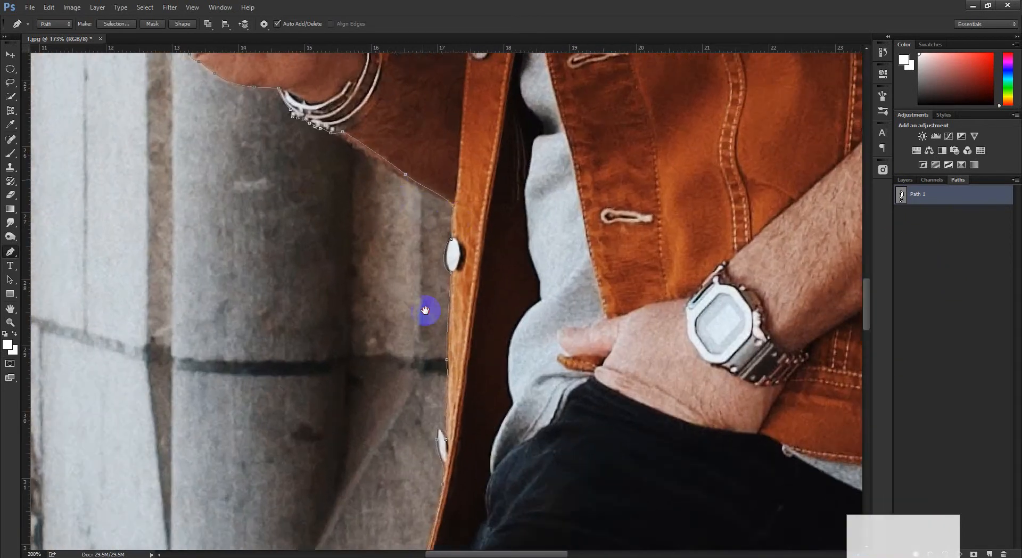
{"action": "left_click_drag", "start_coordinate": [425, 311], "coordinate": [450, 405]}
{"action": "left_click_drag", "start_coordinate": [368, 61], "coordinate": [466, 296]}
{"action": "left_click_drag", "start_coordinate": [556, 91], "coordinate": [511, 293]}
{"action": "left_click_drag", "start_coordinate": [554, 85], "coordinate": [455, 300]}
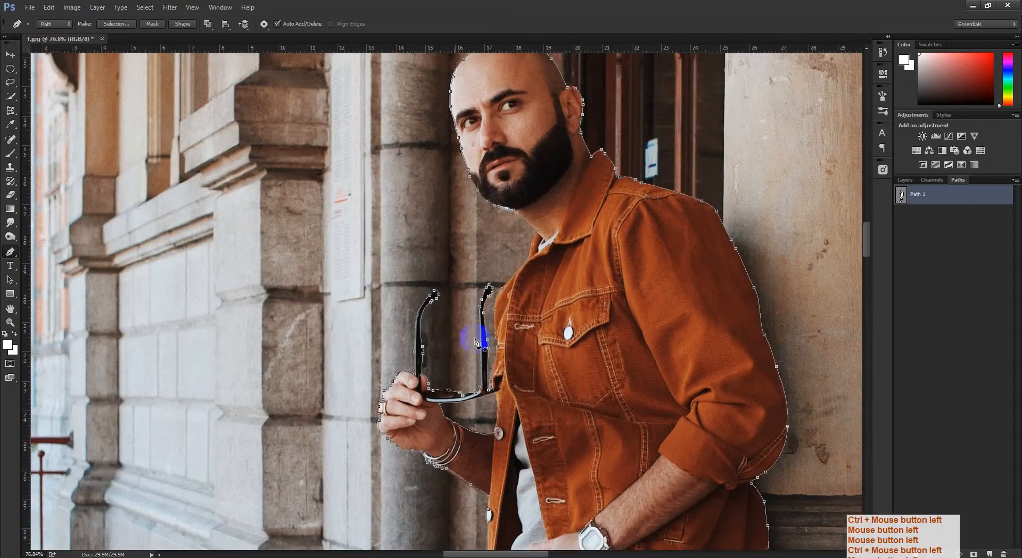
Close 1.jpg without saving the changes.
{"action": "left_click", "coordinate": [102, 39]}
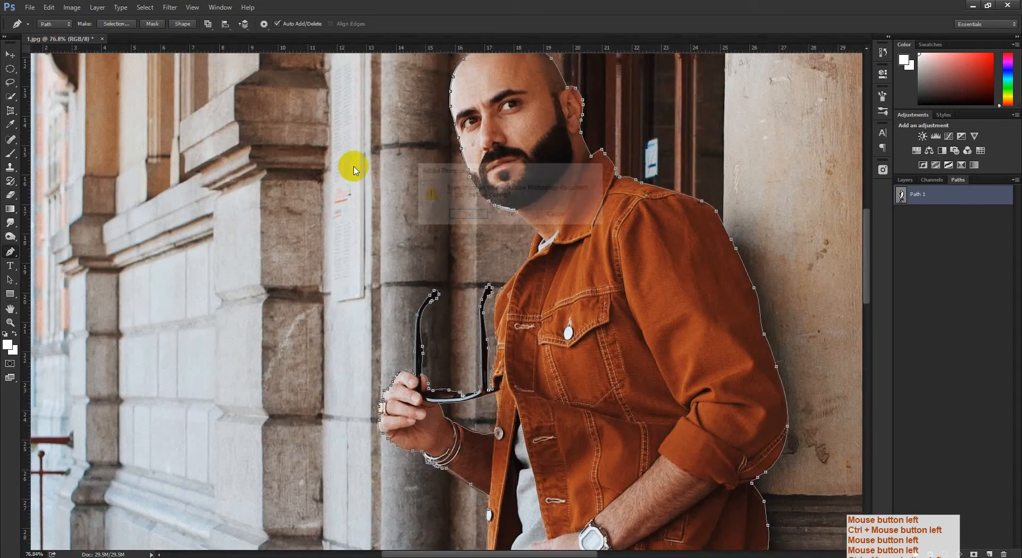
{"action": "left_click", "coordinate": [506, 212]}
Switch to Chrome and close the Home Work 9 Google Drive page.
{"action": "mouse_move", "coordinate": [173, 554]}
{"action": "left_click", "coordinate": [101, 533]}
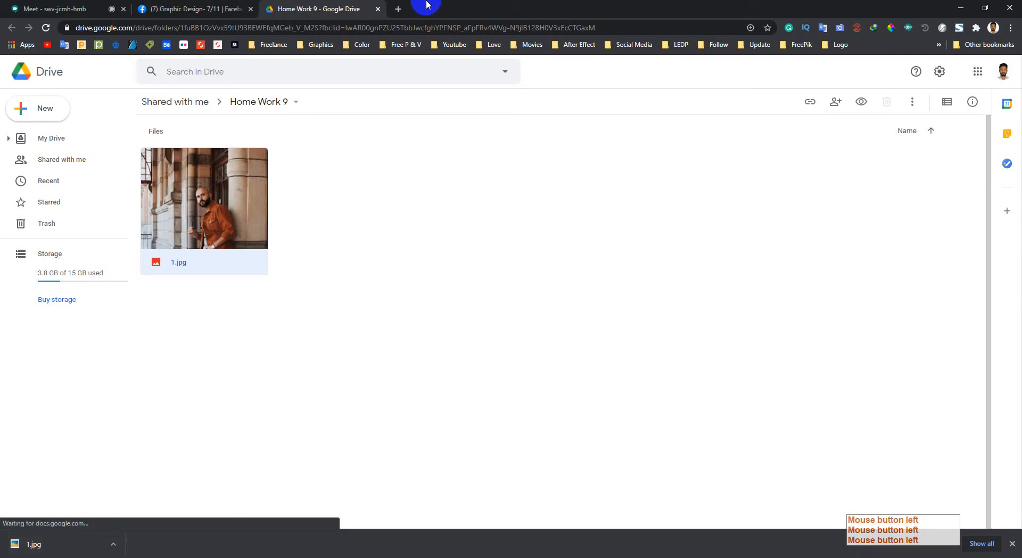
{"action": "left_click", "coordinate": [379, 9]}
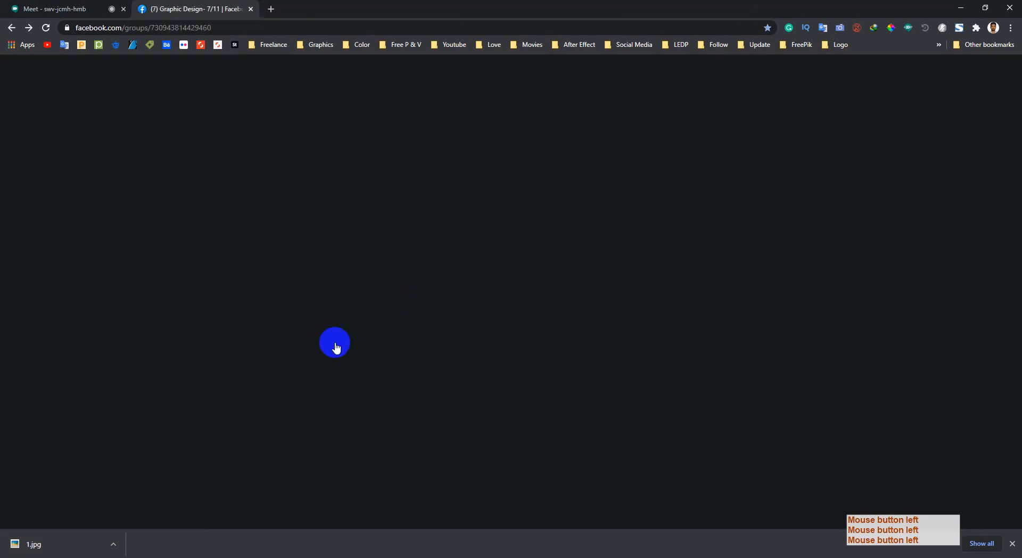
Find the Home Work - 8 post in the Graphic Design- 7/11 group and open its j.jpg Drive link.
{"action": "scroll", "coordinate": [283, 337], "scroll_direction": "up", "scroll_amount": 5}
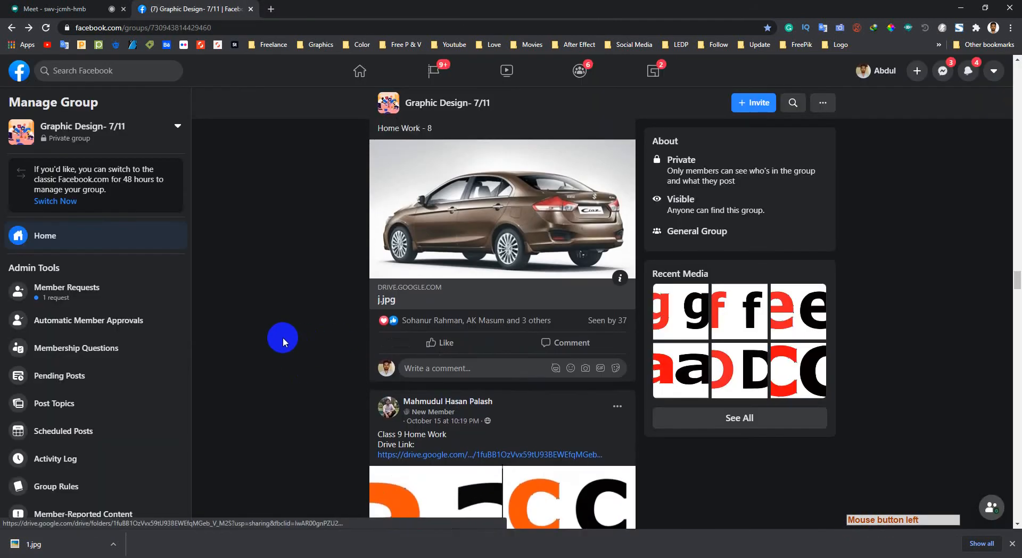
{"action": "scroll", "coordinate": [320, 317], "scroll_direction": "down", "scroll_amount": 2}
{"action": "left_click", "coordinate": [432, 309]}
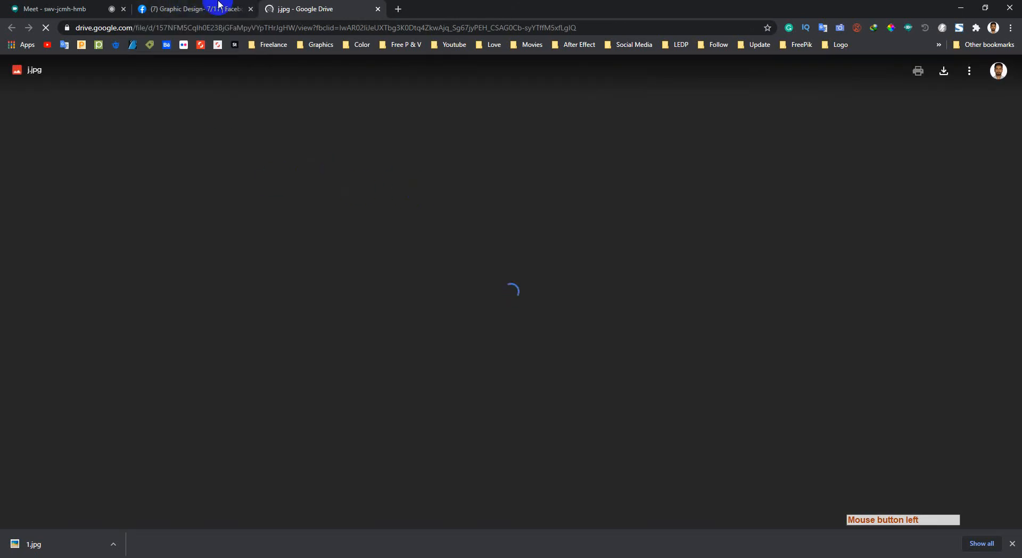
{"action": "left_click", "coordinate": [219, 7]}
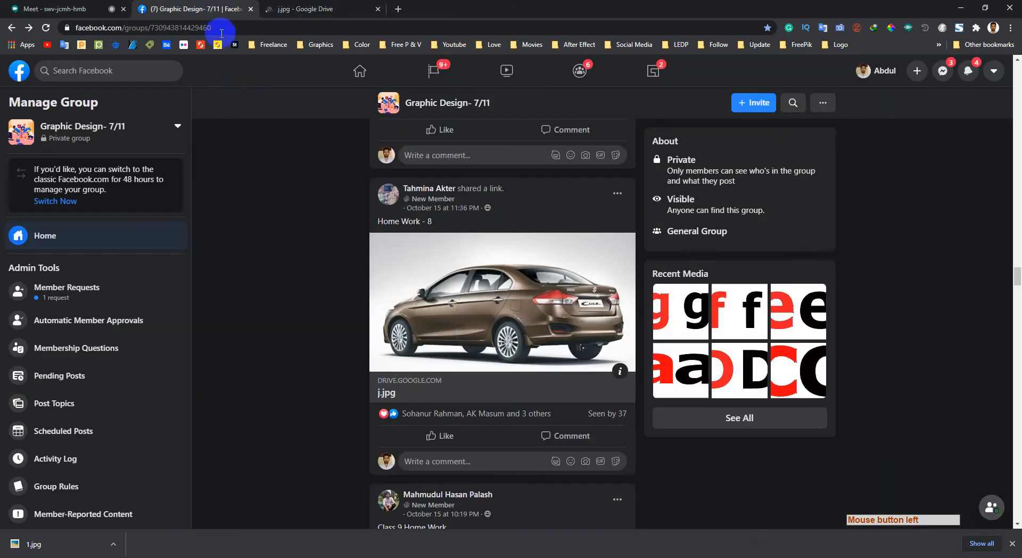
{"action": "left_click", "coordinate": [315, 7]}
Download j.jpg from Google Drive and save it to the Desktop.
{"action": "left_click", "coordinate": [944, 73]}
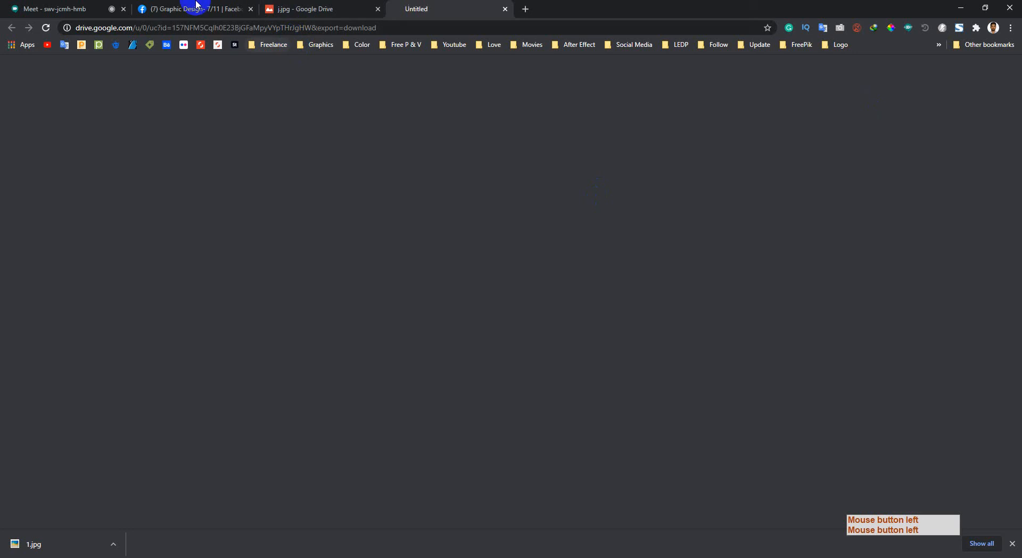
{"action": "scroll", "coordinate": [40, 96], "scroll_direction": "up", "scroll_amount": 2}
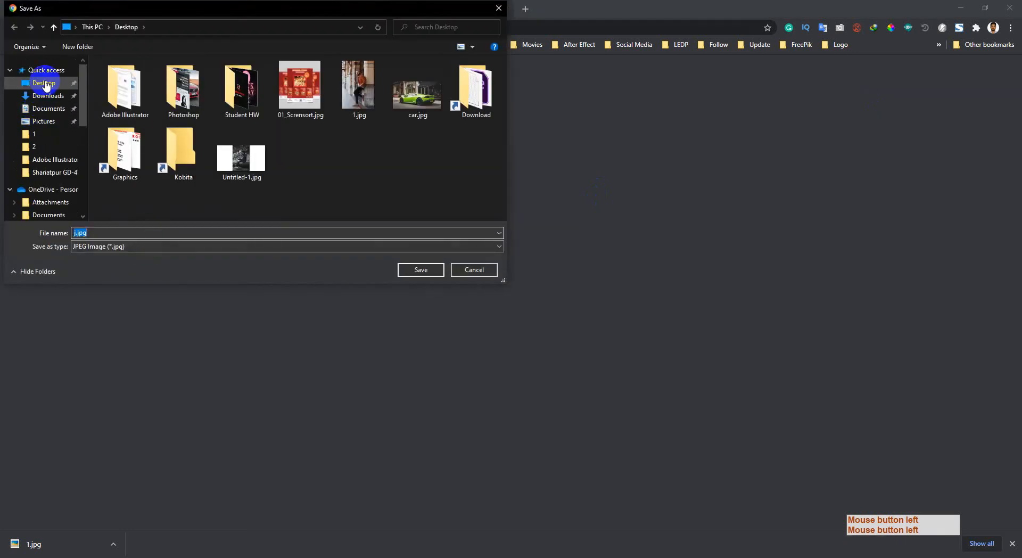
{"action": "left_click", "coordinate": [422, 270]}
Return to the Facebook group and open the downloaded j.jpg in Photoshop.
{"action": "left_click", "coordinate": [194, 9]}
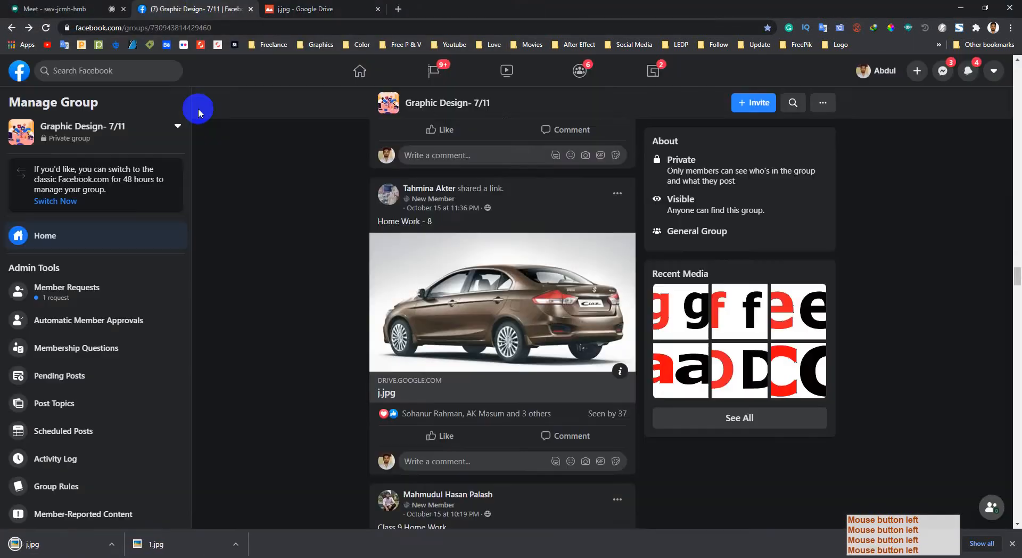
{"action": "scroll", "coordinate": [320, 352], "scroll_direction": "down", "scroll_amount": 10}
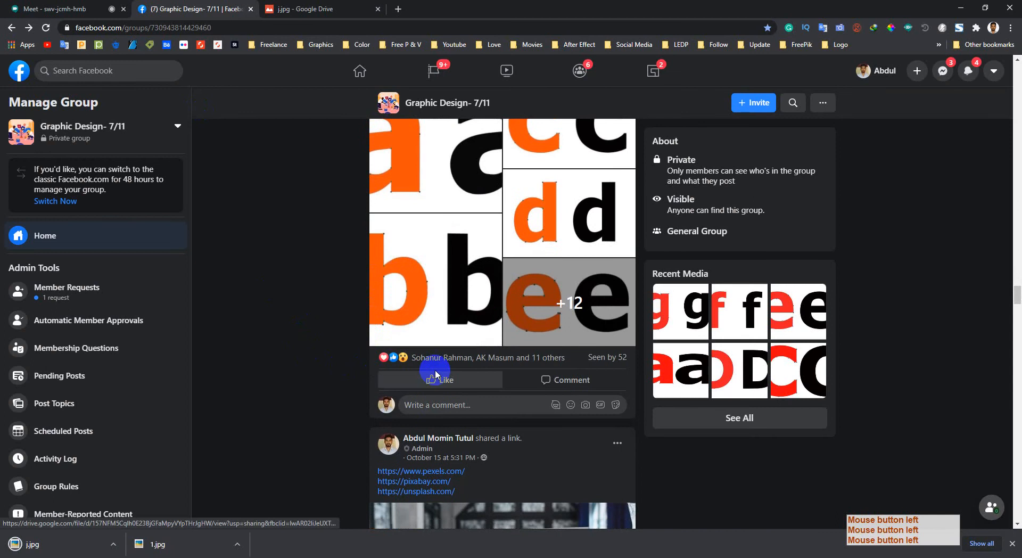
{"action": "scroll", "coordinate": [319, 372], "scroll_direction": "up", "scroll_amount": 5}
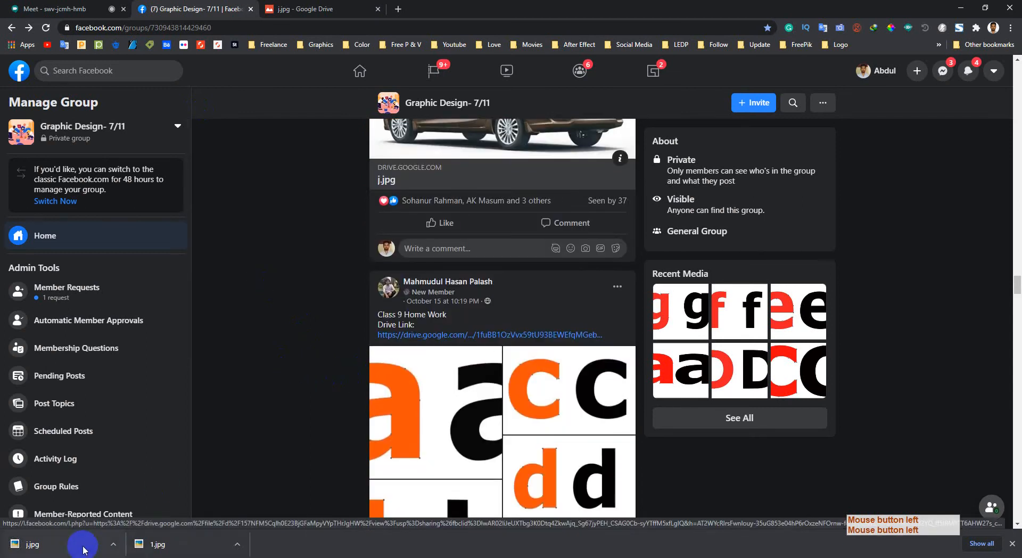
{"action": "left_click_drag", "start_coordinate": [189, 557], "coordinate": [415, 234]}
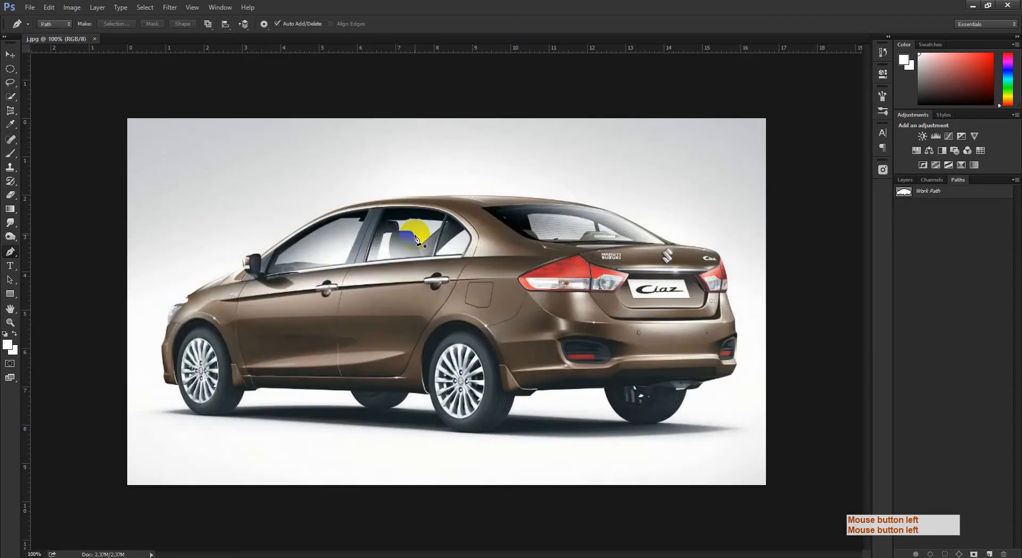
Save the car's work path under the name Path 1.
{"action": "double_click", "coordinate": [950, 195]}
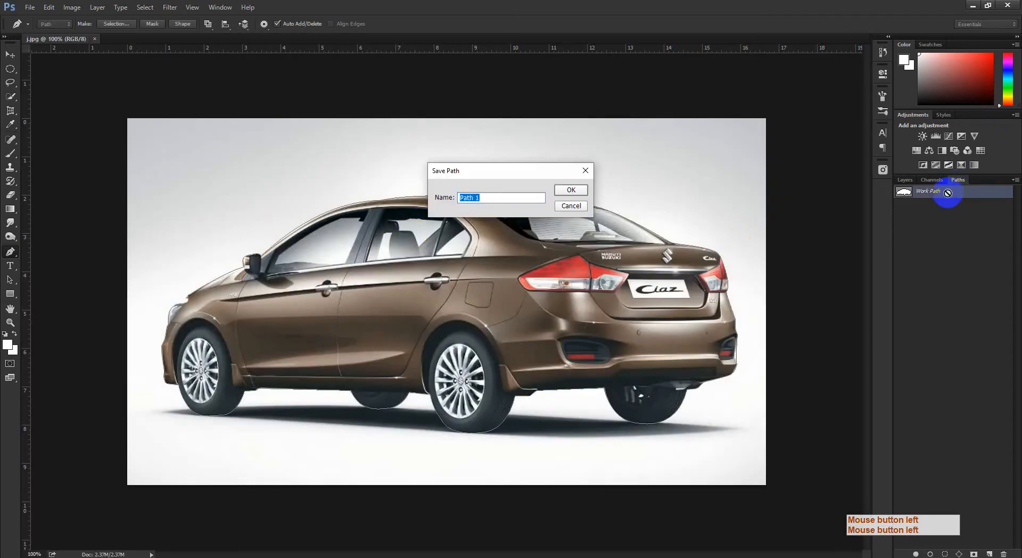
{"action": "key", "text": "Return"}
Load Path 1 as a selection and preview the whole car's cutout in Quick Mask.
{"action": "key", "text": "ctrl+space"}
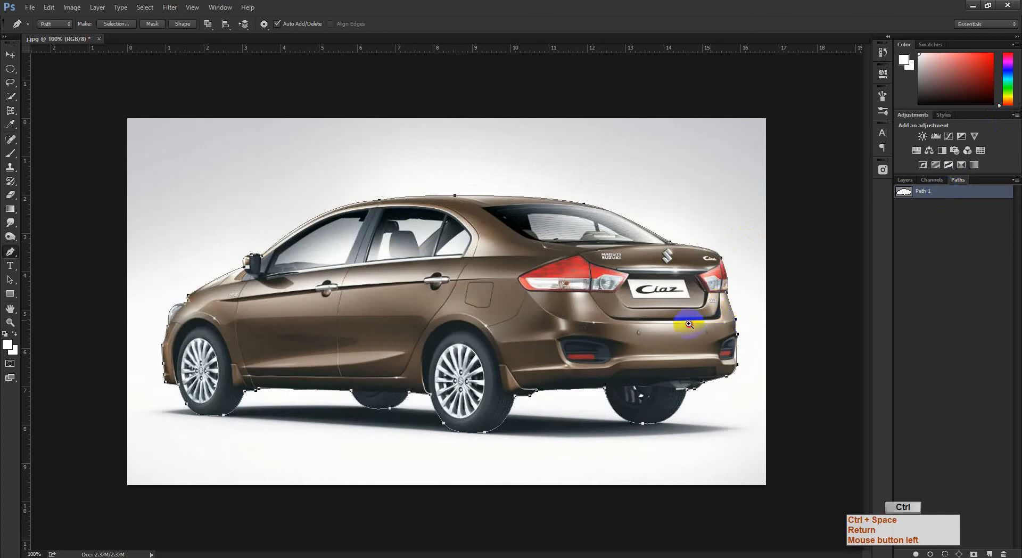
{"action": "left_click_drag", "start_coordinate": [687, 320], "coordinate": [652, 319]}
{"action": "left_click", "coordinate": [909, 195], "text": "ctrl"}
{"action": "key", "text": "q"}
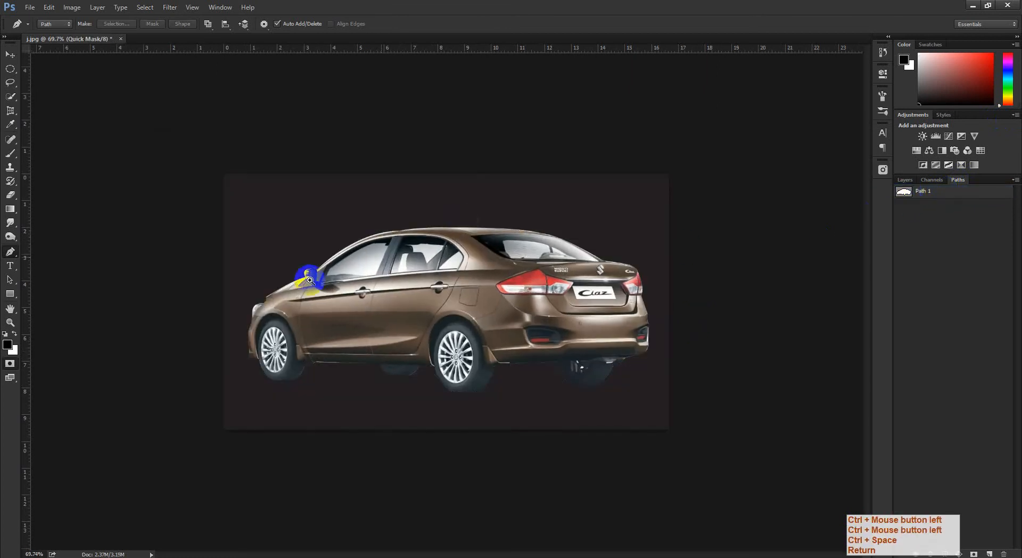
Examine the masked edges around the car's front and side mirror, leave Quick Mask and clear the selection.
{"action": "key", "text": "ctrl+space"}
{"action": "left_click_drag", "start_coordinate": [315, 281], "coordinate": [371, 334]}
{"action": "left_click_drag", "start_coordinate": [132, 373], "coordinate": [160, 394]}
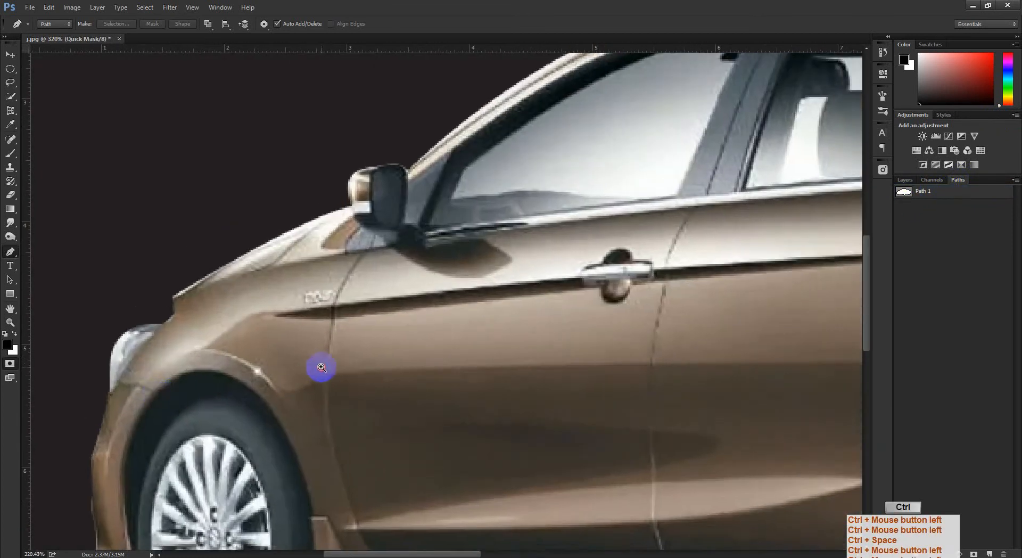
{"action": "left_click_drag", "start_coordinate": [322, 367], "coordinate": [297, 382]}
{"action": "key", "text": "q"}
{"action": "key", "text": "ctrl+d"}
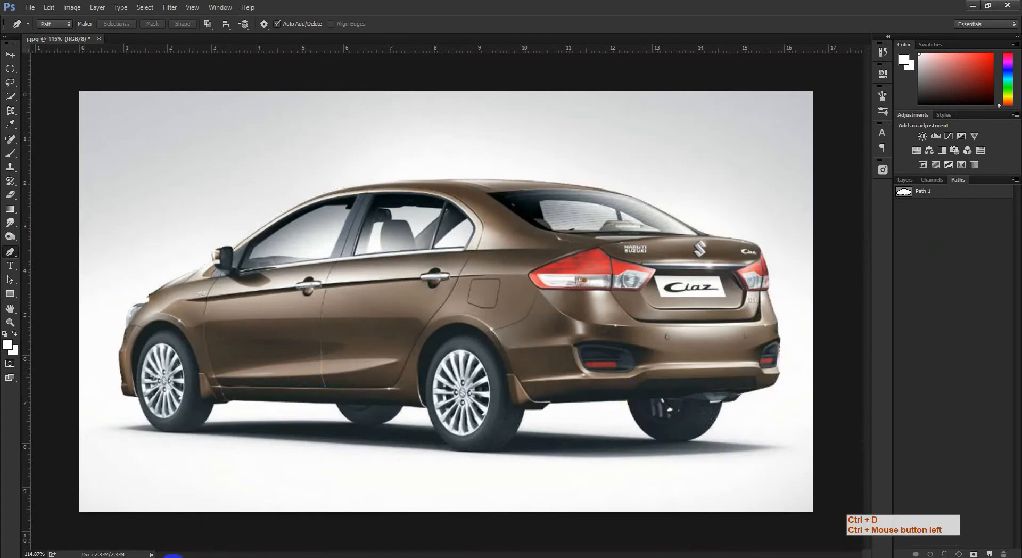
Step the car image back through its history until Path 1 is an unsaved work path, leaving nothing selected.
{"action": "left_click", "coordinate": [119, 525]}
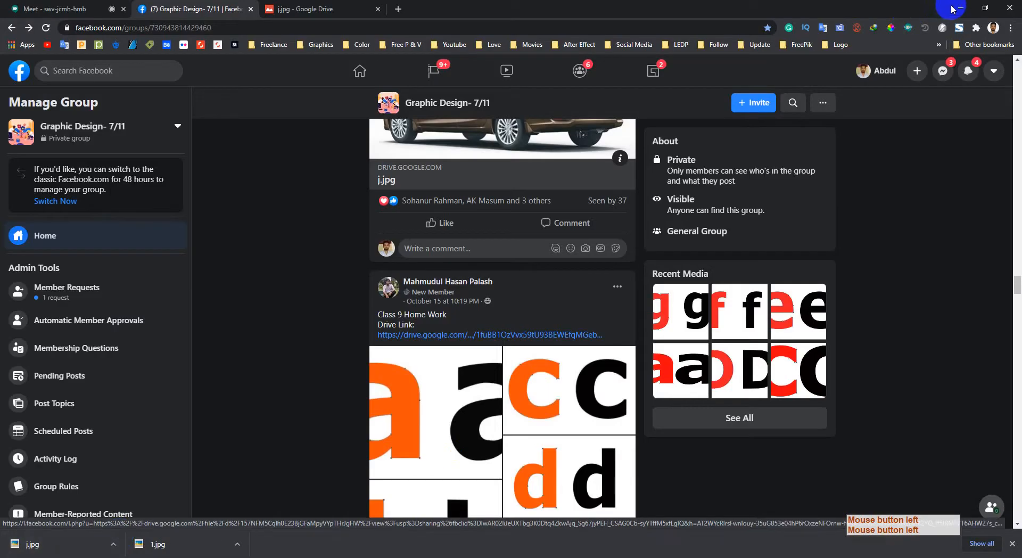
{"action": "left_click", "coordinate": [961, 7]}
{"action": "key", "text": "ctrl+alt+z"}
{"action": "key", "text": "ctrl+alt+z"}
{"action": "key", "text": "ctrl+alt+z"}
{"action": "key", "text": "ctrl+alt+z"}
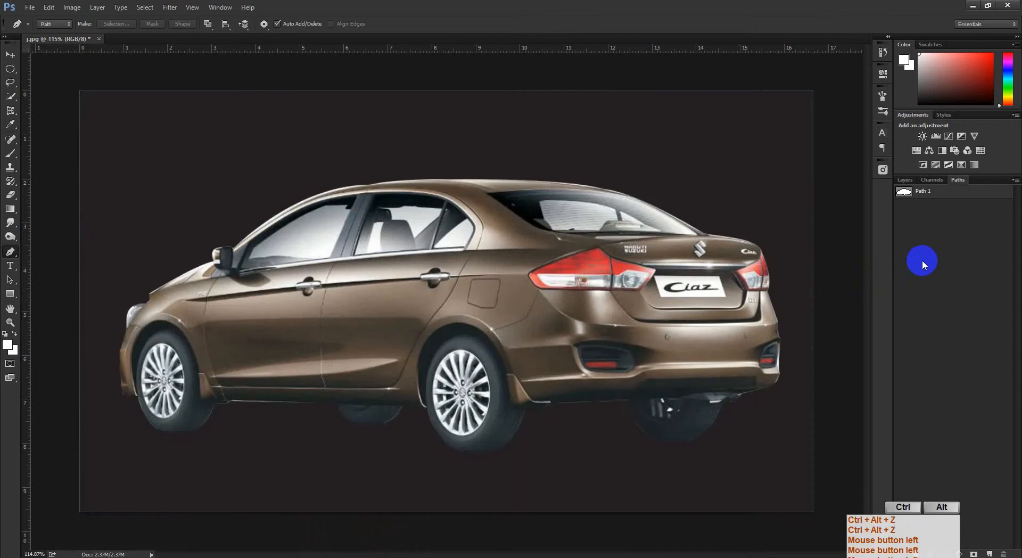
{"action": "key", "text": "ctrl+alt+z"}
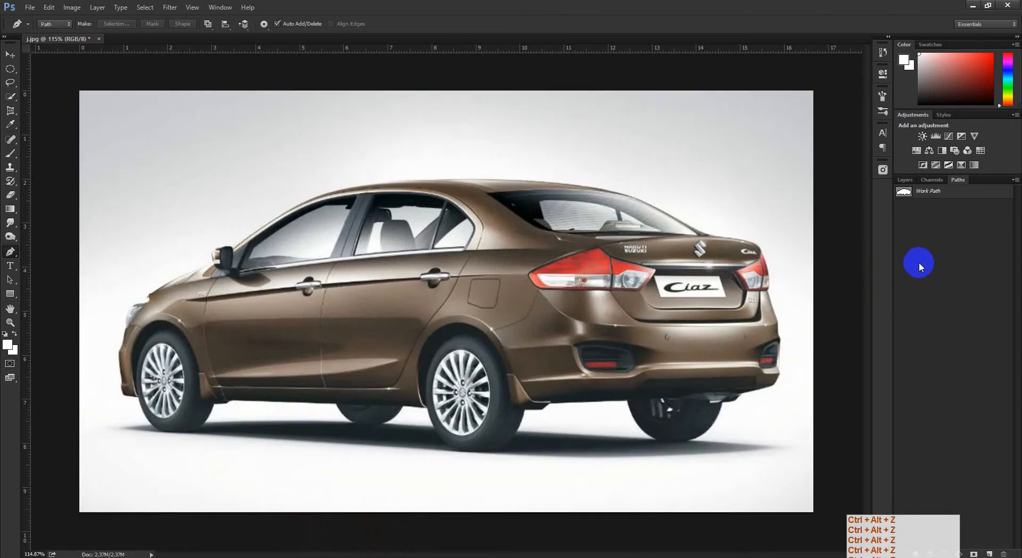
{"action": "key", "text": "ctrl+d"}
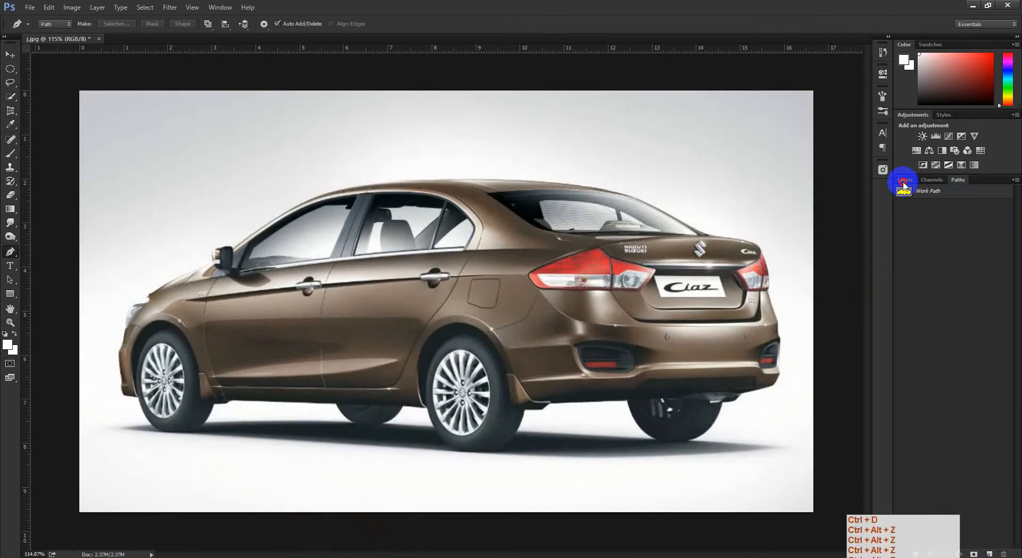
Draw a closed triangular path with the Pen tool across the car's doors, replacing the unsaved car work path.
{"action": "left_click", "coordinate": [904, 181]}
{"action": "left_click_drag", "start_coordinate": [584, 301], "coordinate": [639, 327]}
{"action": "left_click_drag", "start_coordinate": [629, 281], "coordinate": [589, 282]}
{"action": "left_click", "coordinate": [190, 408]}
{"action": "left_click", "coordinate": [392, 366]}
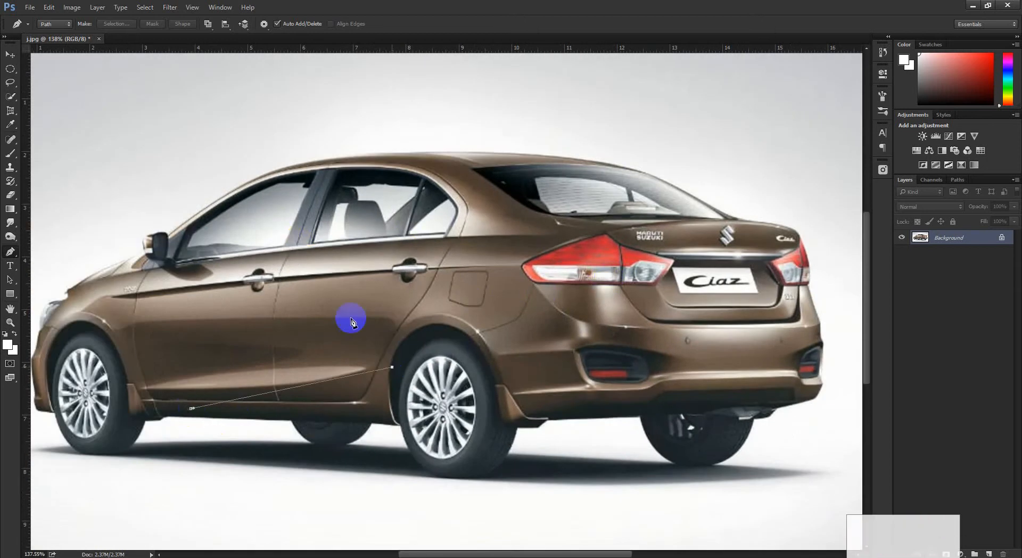
{"action": "left_click_drag", "start_coordinate": [341, 287], "coordinate": [348, 281]}
{"action": "left_click", "coordinate": [191, 409]}
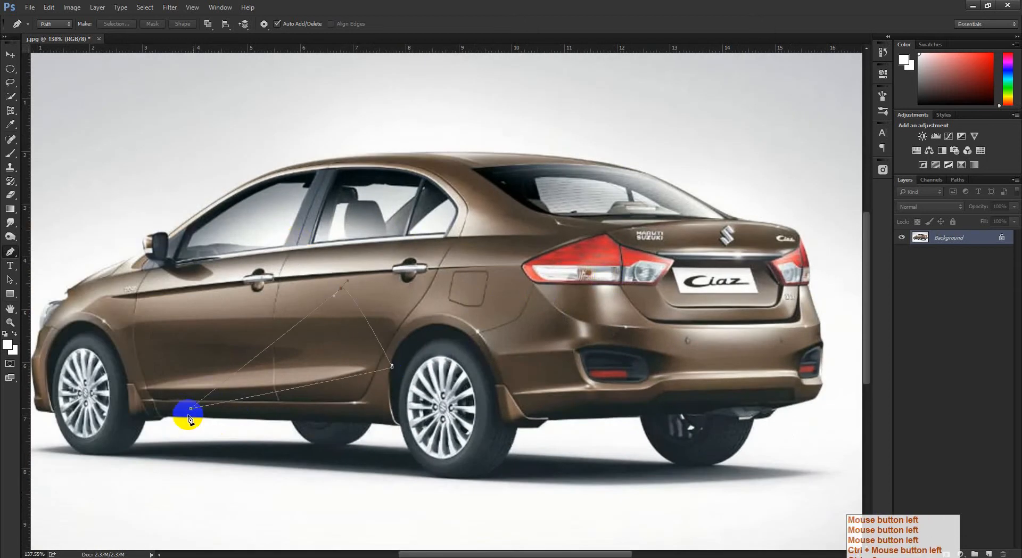
Load the triangular work path as a selection and preview its cutout in Quick Mask.
{"action": "left_click", "coordinate": [957, 181]}
{"action": "left_click_drag", "start_coordinate": [687, 270], "coordinate": [714, 322]}
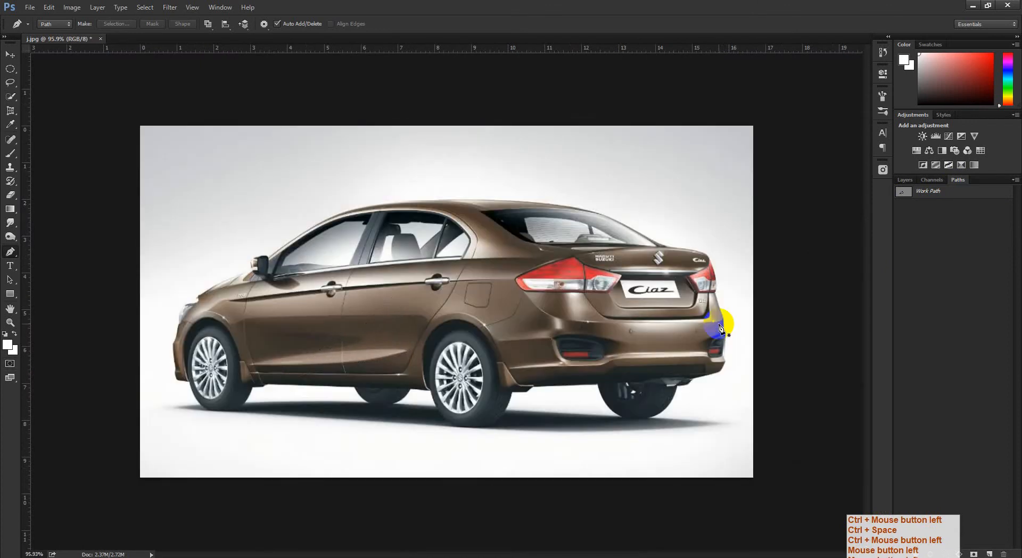
{"action": "key", "text": "q"}
{"action": "key", "text": "q"}
{"action": "key", "text": "q"}
{"action": "key", "text": "q"}
{"action": "key", "text": "q"}
{"action": "key", "text": "q"}
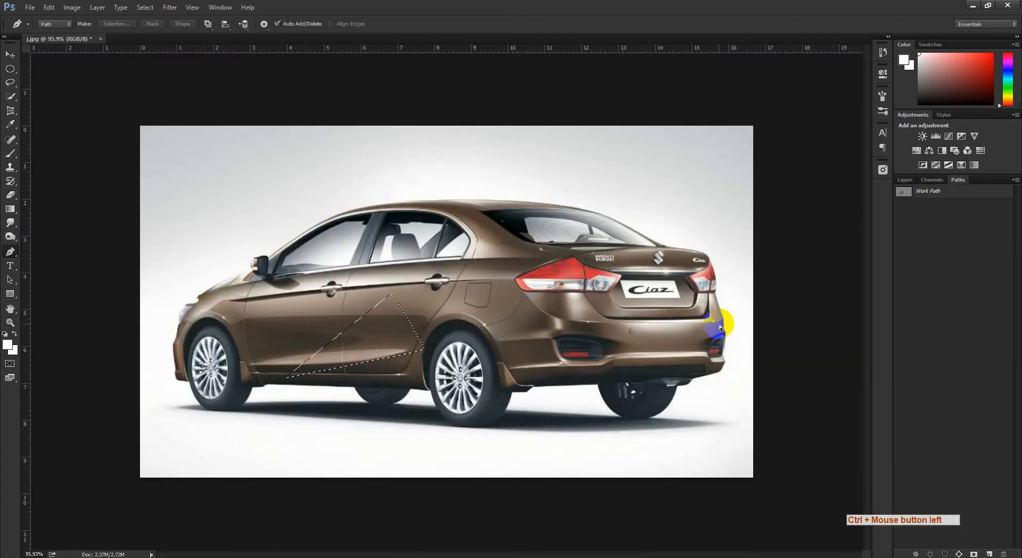
Undo the Quick Mask preview, the selection and the triangular path to restore the car's original work path.
{"action": "key", "text": "ctrl+alt+z"}
{"action": "key", "text": "ctrl+alt+z"}
{"action": "key", "text": "ctrl+alt+z"}
{"action": "key", "text": "ctrl+d"}
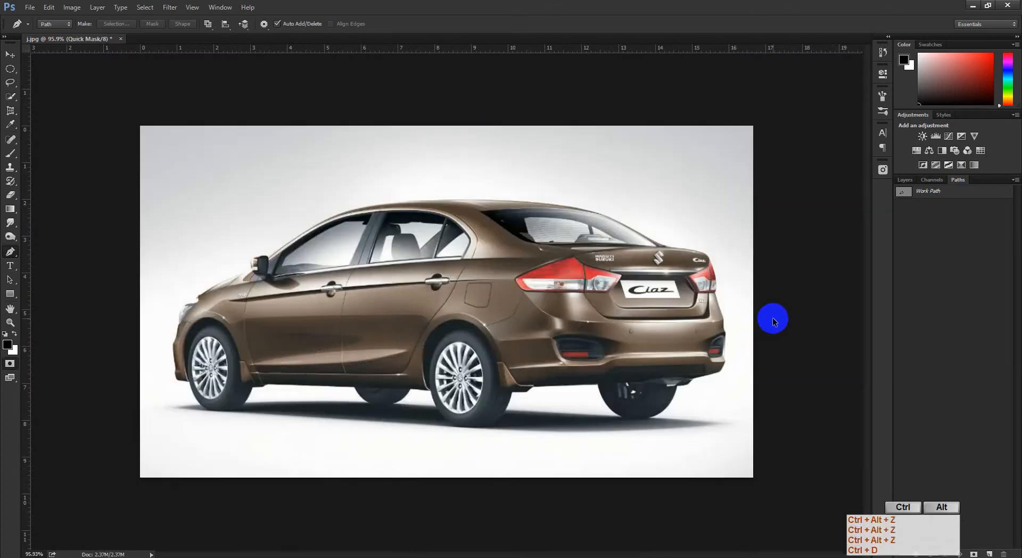
{"action": "key", "text": "ctrl+alt+z"}
{"action": "key", "text": "ctrl+alt+z"}
{"action": "key", "text": "ctrl+alt+z"}
{"action": "key", "text": "ctrl+alt+z"}
{"action": "key", "text": "ctrl+alt+z"}
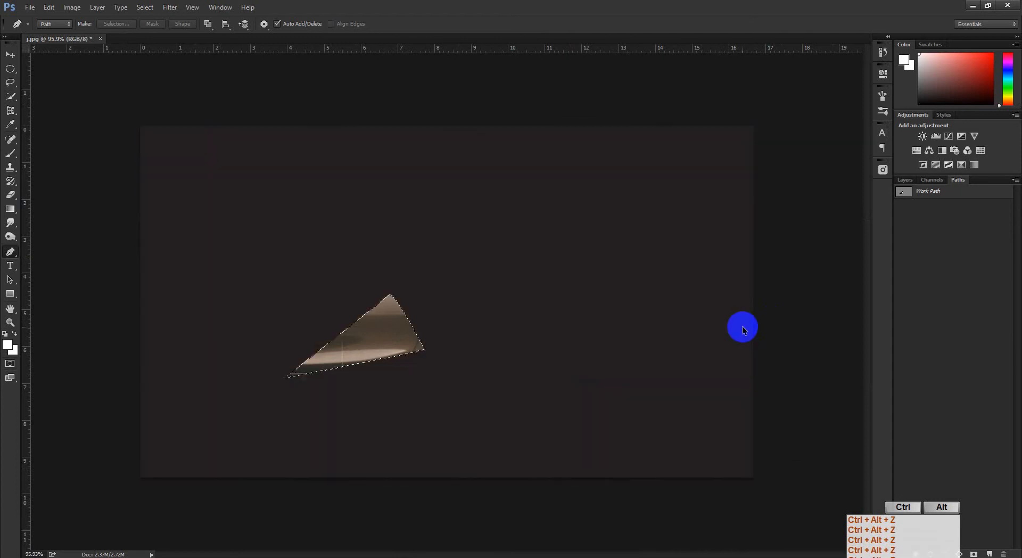
{"action": "key", "text": "ctrl+alt+z"}
{"action": "key", "text": "ctrl+alt+z"}
{"action": "key", "text": "ctrl+alt+z"}
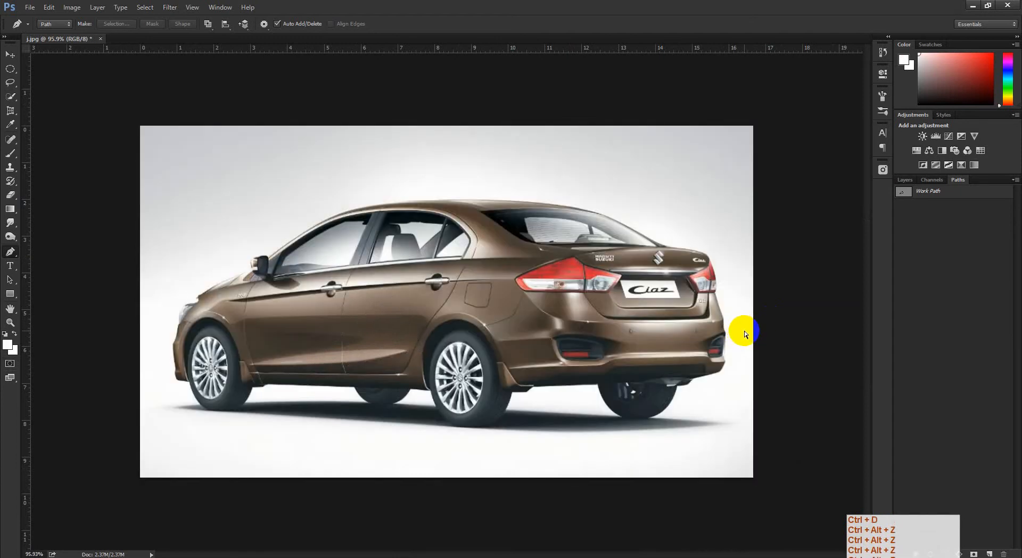
{"action": "key", "text": "ctrl+alt+z"}
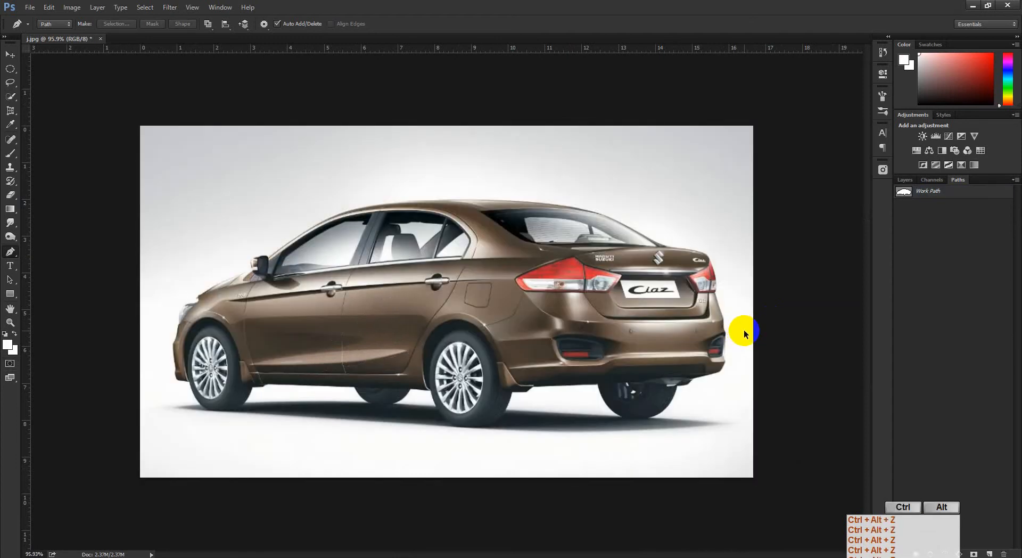
Save the car's work path under the name Path 1.
{"action": "left_click", "coordinate": [962, 191]}
{"action": "double_click", "coordinate": [944, 191]}
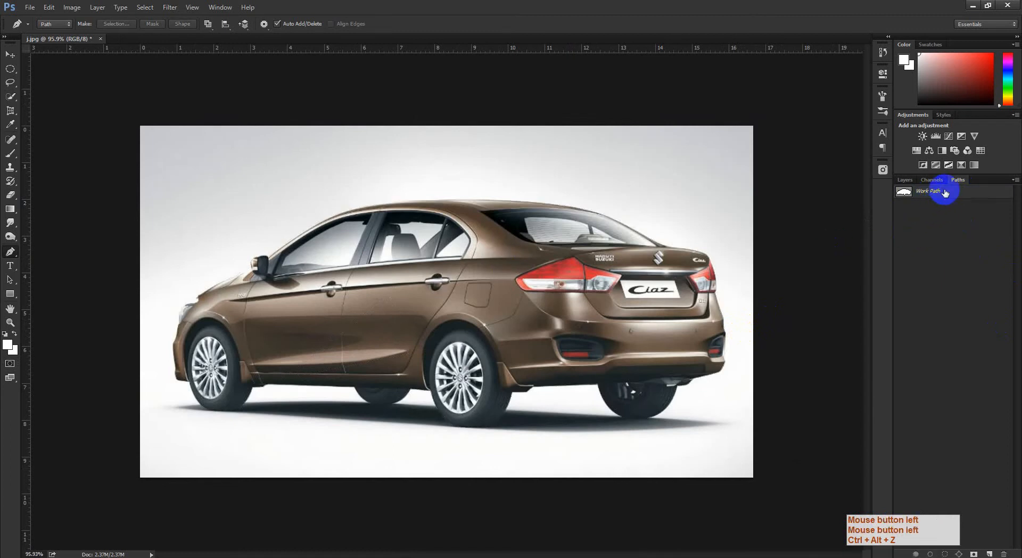
{"action": "left_click", "coordinate": [583, 188]}
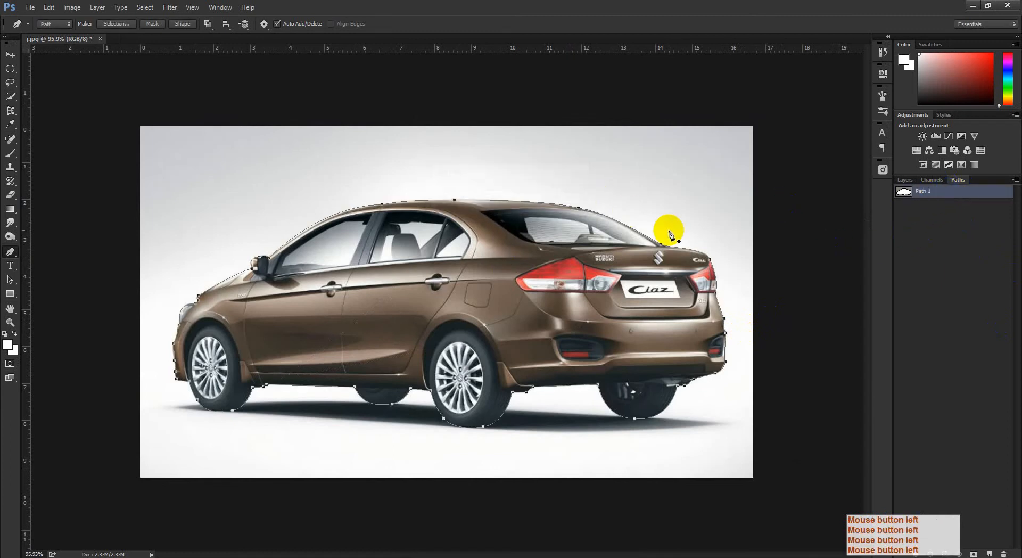
Examine Path 1 closely along the car's rear bumper, underside and rear wheels.
{"action": "left_click_drag", "start_coordinate": [545, 375], "coordinate": [623, 383]}
{"action": "left_click_drag", "start_coordinate": [666, 63], "coordinate": [567, 309]}
{"action": "left_click_drag", "start_coordinate": [763, 453], "coordinate": [616, 326]}
{"action": "left_click_drag", "start_coordinate": [670, 367], "coordinate": [680, 315]}
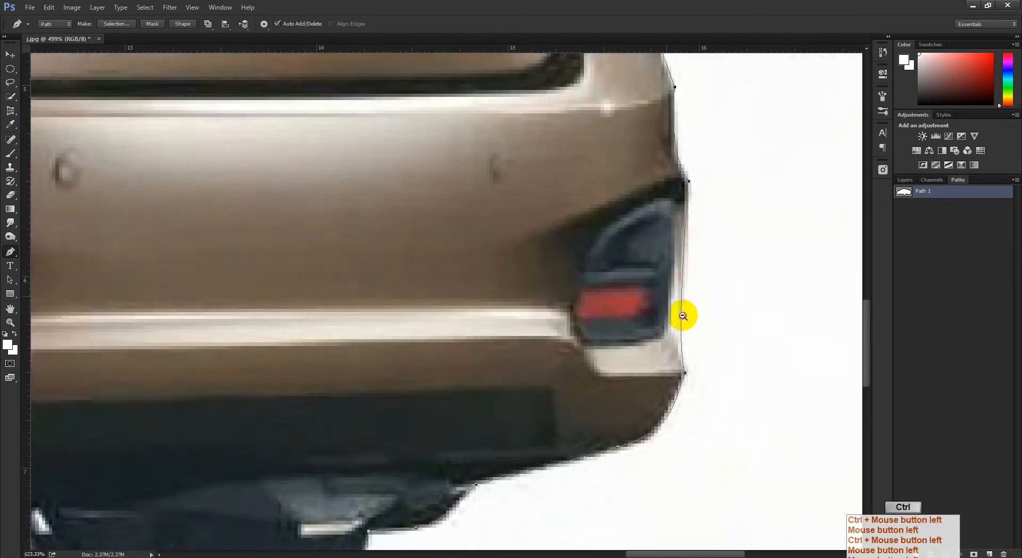
{"action": "left_click_drag", "start_coordinate": [632, 253], "coordinate": [560, 297]}
{"action": "left_click_drag", "start_coordinate": [235, 346], "coordinate": [375, 321]}
{"action": "left_click_drag", "start_coordinate": [399, 257], "coordinate": [671, 341]}
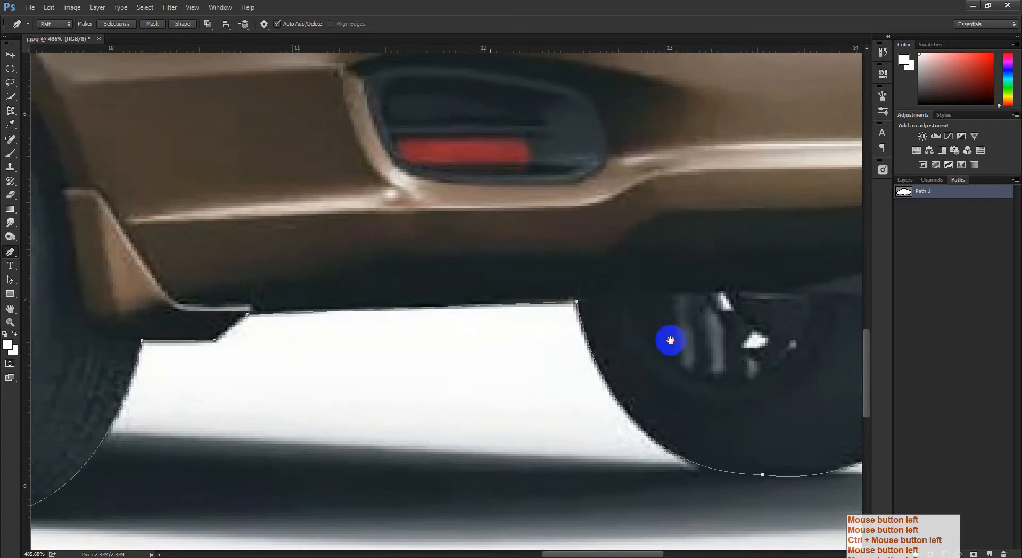
{"action": "left_click_drag", "start_coordinate": [281, 335], "coordinate": [461, 338]}
{"action": "left_click_drag", "start_coordinate": [676, 261], "coordinate": [695, 263]}
{"action": "left_click_drag", "start_coordinate": [179, 473], "coordinate": [611, 320]}
{"action": "left_click_drag", "start_coordinate": [294, 247], "coordinate": [497, 287]}
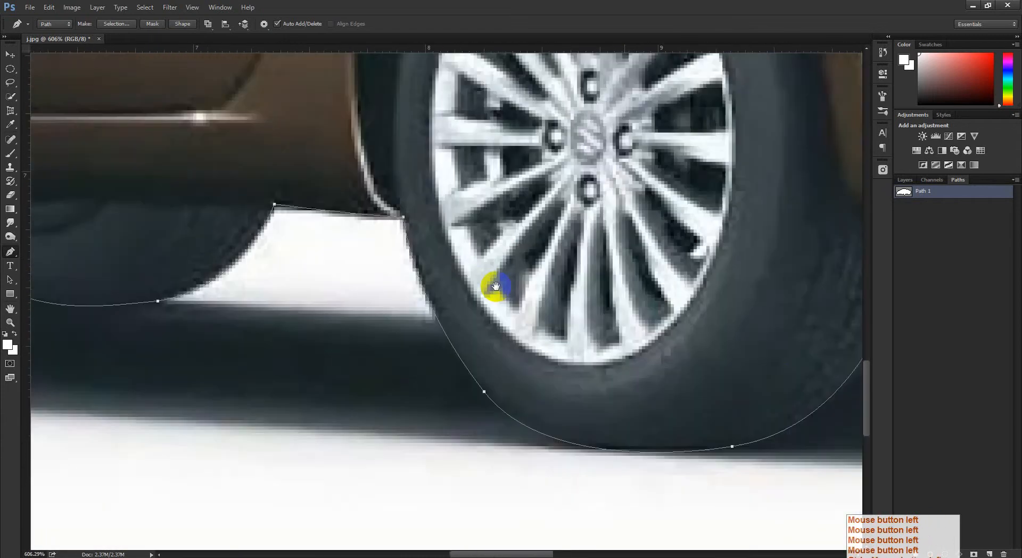
{"action": "left_click_drag", "start_coordinate": [529, 228], "coordinate": [714, 274]}
{"action": "left_click_drag", "start_coordinate": [436, 266], "coordinate": [600, 305]}
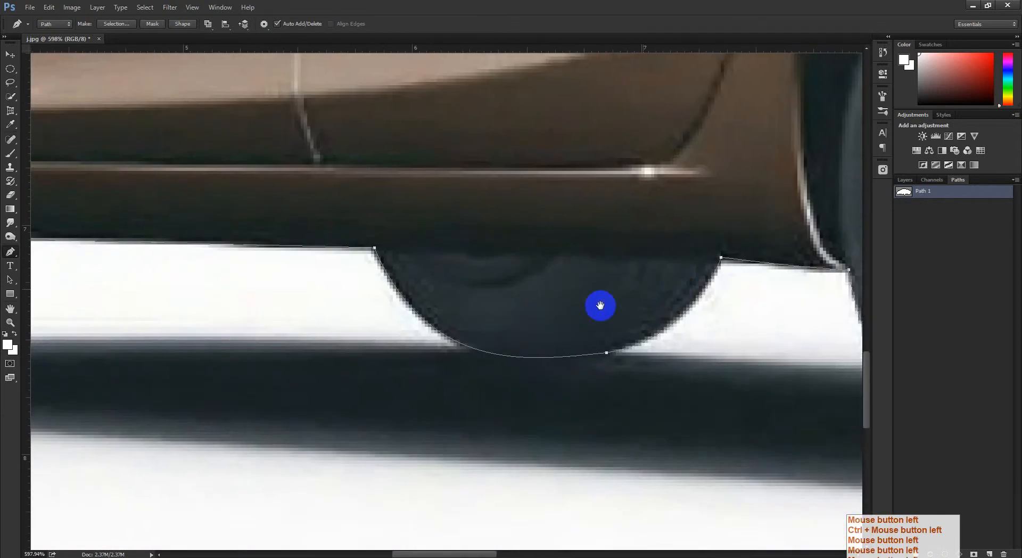
Examine Path 1 from the car's far-side tyre around the front end, hood and side mirror.
{"action": "left_click_drag", "start_coordinate": [464, 332], "coordinate": [414, 284]}
{"action": "left_click_drag", "start_coordinate": [469, 160], "coordinate": [399, 373]}
{"action": "left_click_drag", "start_coordinate": [479, 194], "coordinate": [388, 358]}
{"action": "left_click_drag", "start_coordinate": [442, 262], "coordinate": [339, 433]}
{"action": "left_click_drag", "start_coordinate": [309, 418], "coordinate": [344, 423]}
{"action": "left_click", "coordinate": [854, 296], "text": "ctrl"}
{"action": "left_click_drag", "start_coordinate": [281, 472], "coordinate": [326, 470]}
{"action": "left_click", "coordinate": [953, 192]}
{"action": "left_click_drag", "start_coordinate": [482, 405], "coordinate": [473, 405]}
{"action": "left_click_drag", "start_coordinate": [609, 307], "coordinate": [472, 308]}
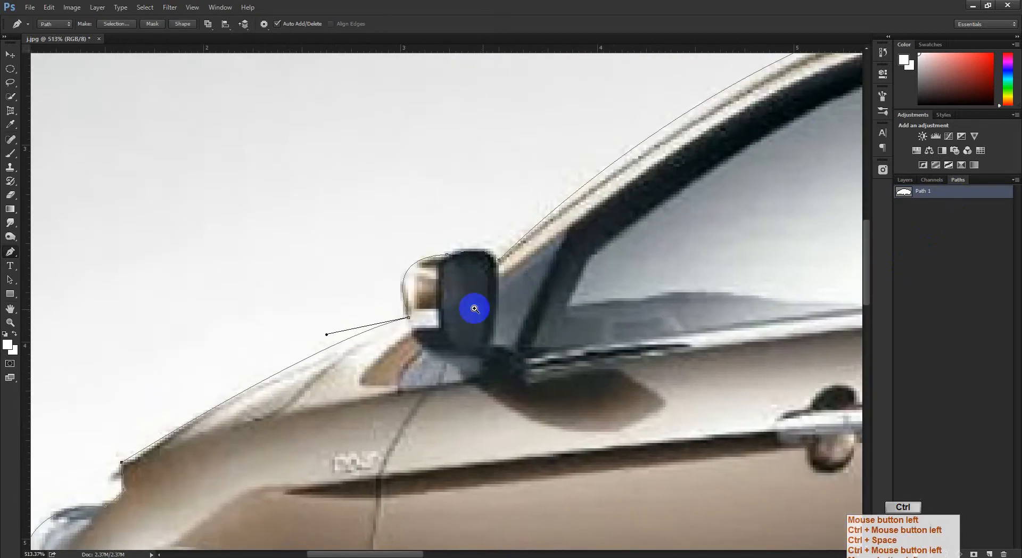
{"action": "left_click", "coordinate": [457, 306], "text": "ctrl"}
Examine the path's curves and anchor handles along the windshield pillar and roof, then check the whole car outline.
{"action": "left_click_drag", "start_coordinate": [375, 410], "coordinate": [368, 447]}
{"action": "left_click_drag", "start_coordinate": [367, 447], "coordinate": [299, 447]}
{"action": "left_click_drag", "start_coordinate": [642, 315], "coordinate": [639, 312]}
{"action": "left_click_drag", "start_coordinate": [634, 251], "coordinate": [448, 276]}
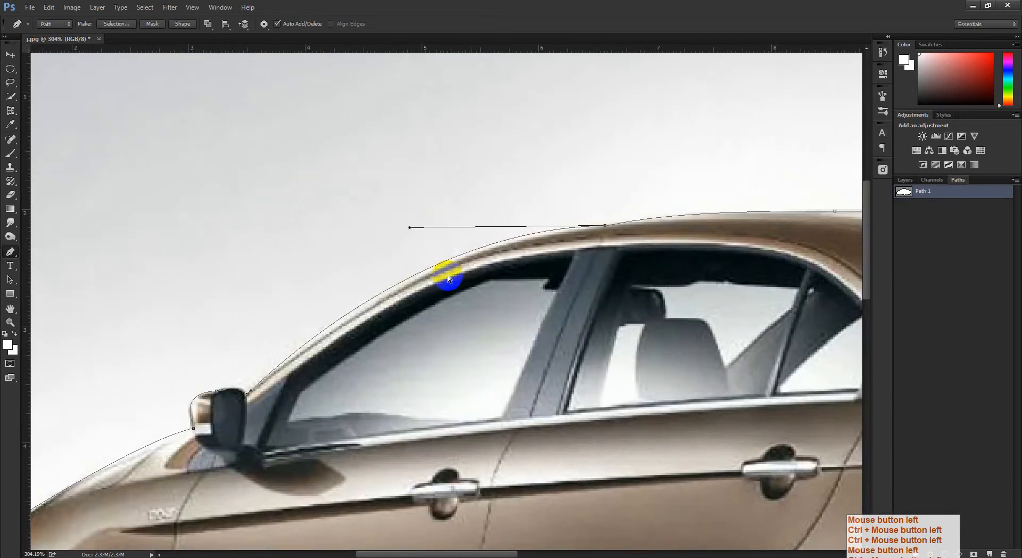
{"action": "left_click_drag", "start_coordinate": [410, 227], "coordinate": [442, 181]}
{"action": "left_click_drag", "start_coordinate": [660, 304], "coordinate": [388, 328]}
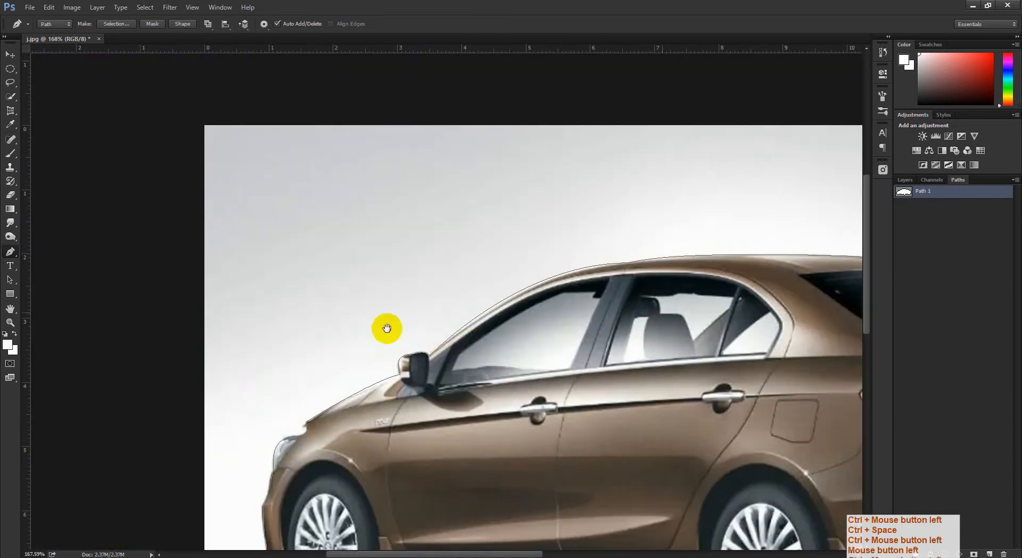
{"action": "left_click_drag", "start_coordinate": [758, 288], "coordinate": [464, 304]}
{"action": "left_click_drag", "start_coordinate": [464, 304], "coordinate": [511, 292]}
{"action": "left_click_drag", "start_coordinate": [540, 228], "coordinate": [500, 327]}
{"action": "left_click_drag", "start_coordinate": [607, 333], "coordinate": [525, 334]}
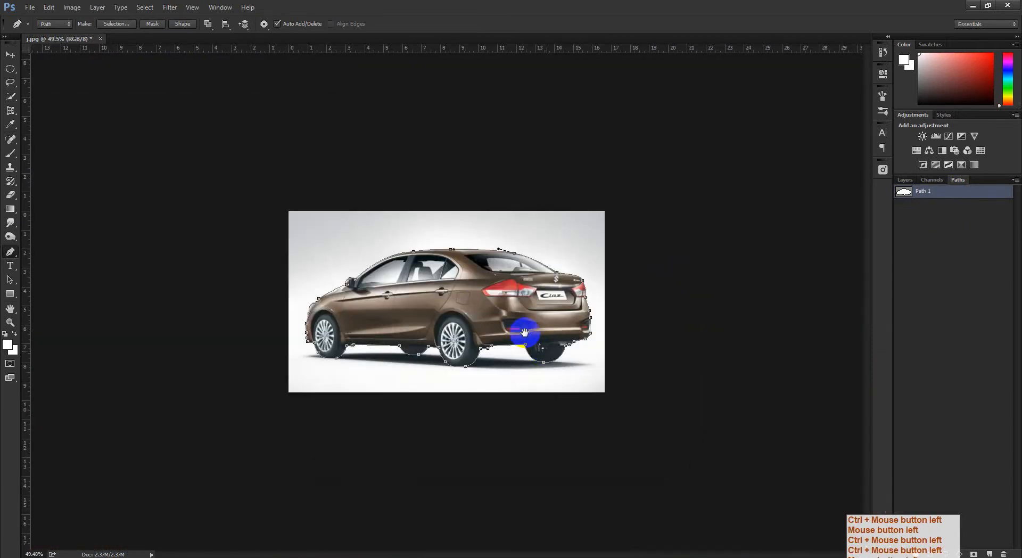
{"action": "left_click_drag", "start_coordinate": [474, 306], "coordinate": [135, 55]}
Close j.jpg with its changes saved, then like the student's car homework post in the Facebook group.
{"action": "left_click", "coordinate": [102, 39]}
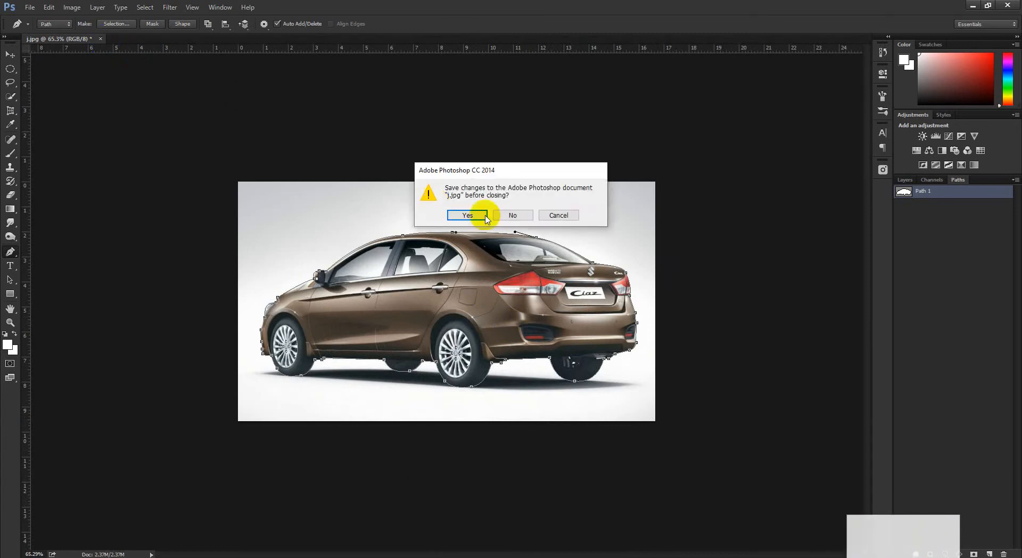
{"action": "left_click", "coordinate": [486, 212]}
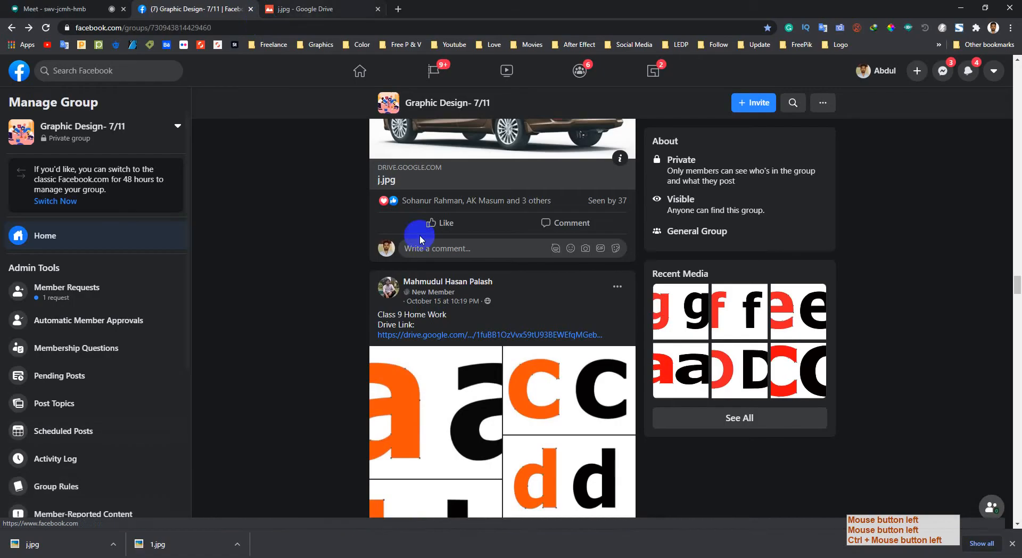
{"action": "scroll", "coordinate": [417, 289], "scroll_direction": "up", "scroll_amount": 4}
{"action": "mouse_move", "coordinate": [437, 440]}
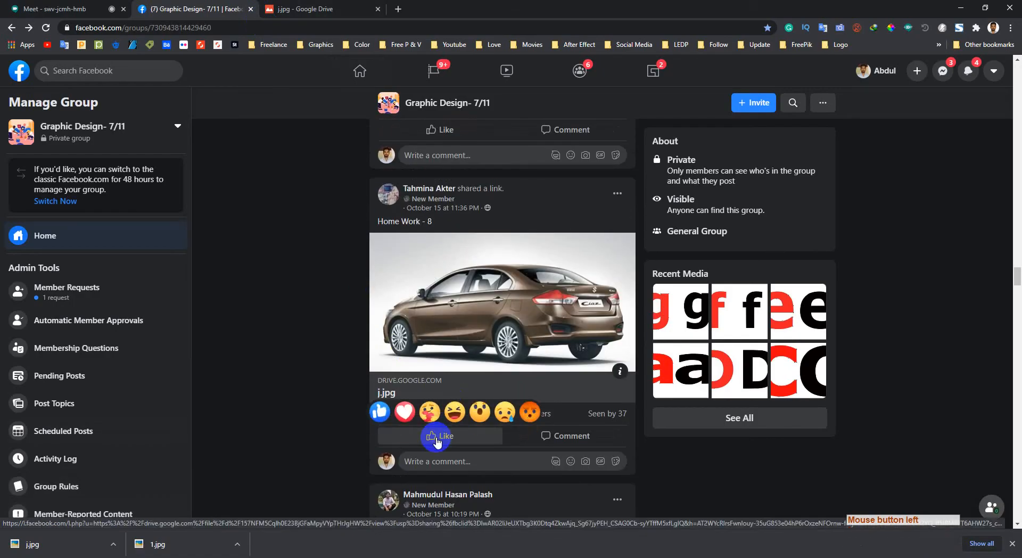
{"action": "left_click", "coordinate": [379, 421]}
{"action": "scroll", "coordinate": [302, 436], "scroll_direction": "down", "scroll_amount": 4}
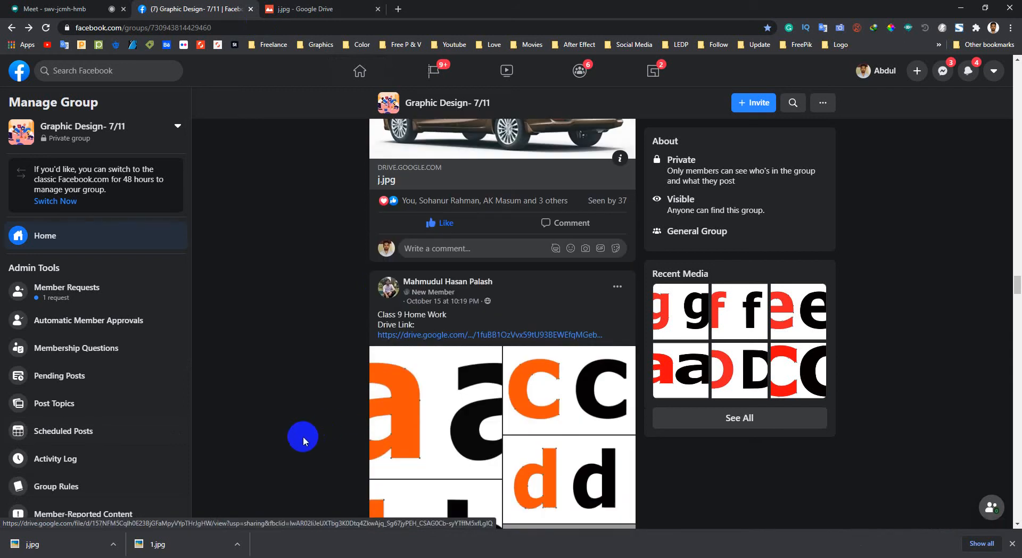
Open the shared Class-09 Google Drive folder from the group, checking the Meet call before viewing the folder.
{"action": "scroll", "coordinate": [304, 436], "scroll_direction": "up", "scroll_amount": 10}
{"action": "scroll", "coordinate": [322, 433], "scroll_direction": "down", "scroll_amount": 1}
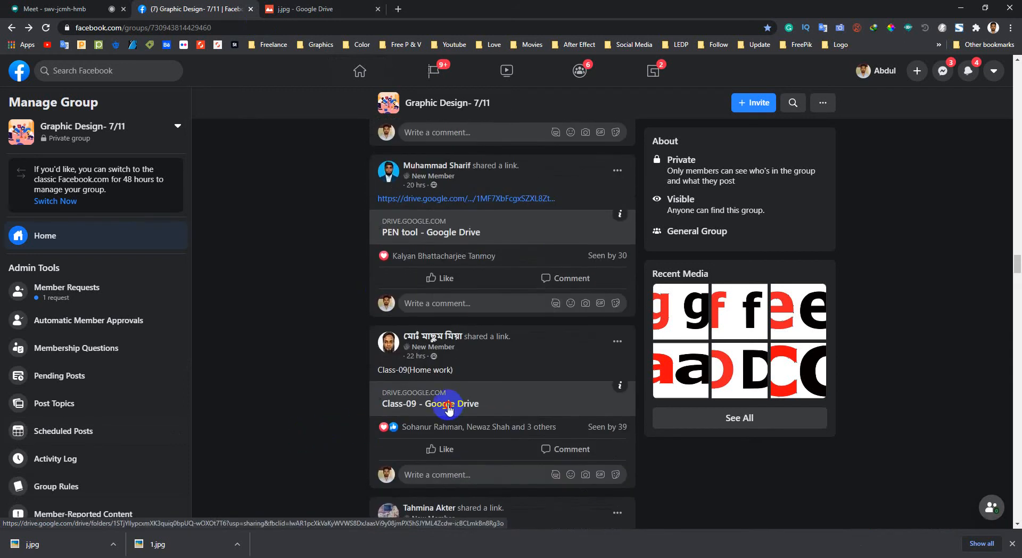
{"action": "left_click", "coordinate": [450, 411]}
{"action": "left_click", "coordinate": [68, 8]}
{"action": "left_click", "coordinate": [621, 325]}
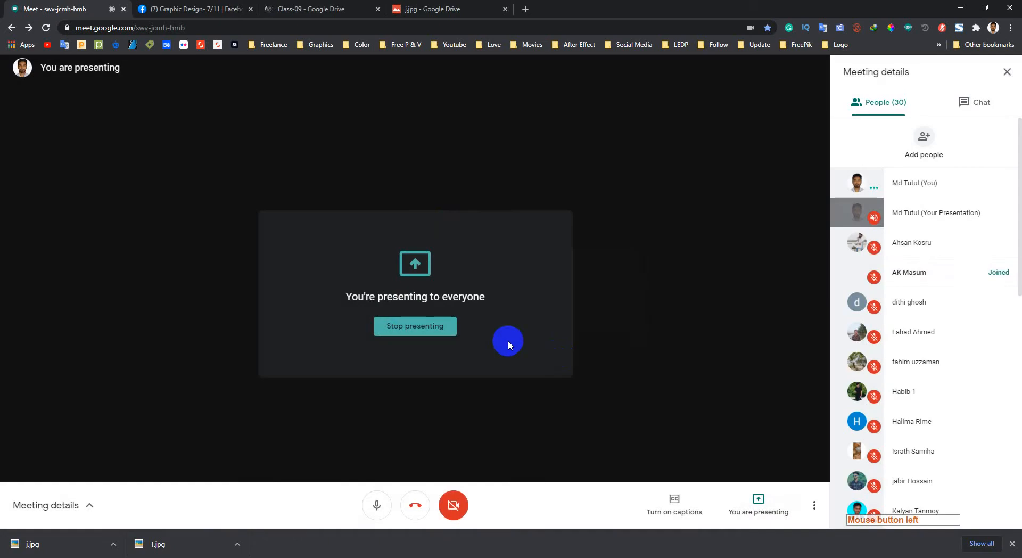
{"action": "left_click", "coordinate": [343, 8]}
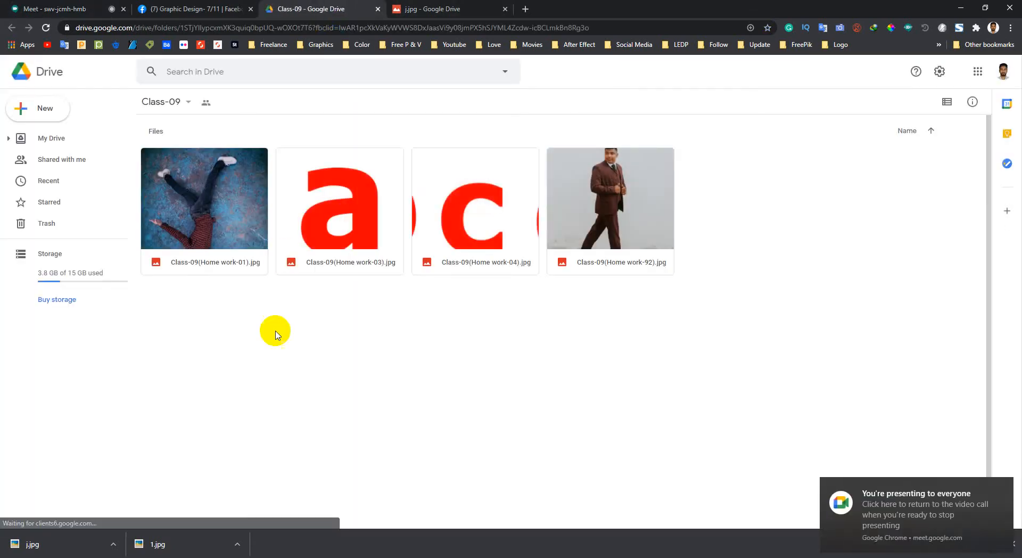
Open the preview of Class-09(Home work-03).jpg in the Drive folder and glance through the Facebook group posts.
{"action": "left_click", "coordinate": [365, 227]}
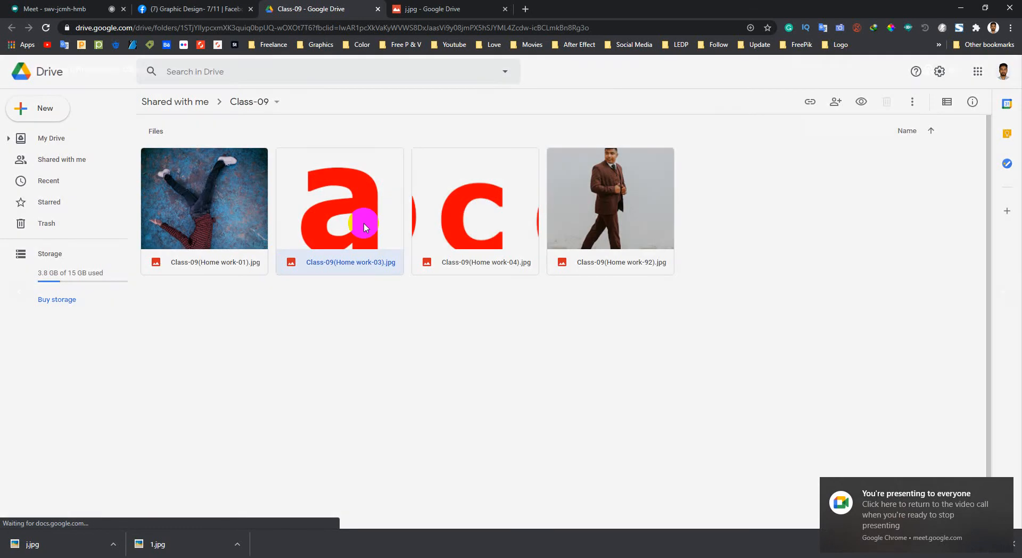
{"action": "double_click", "coordinate": [381, 223]}
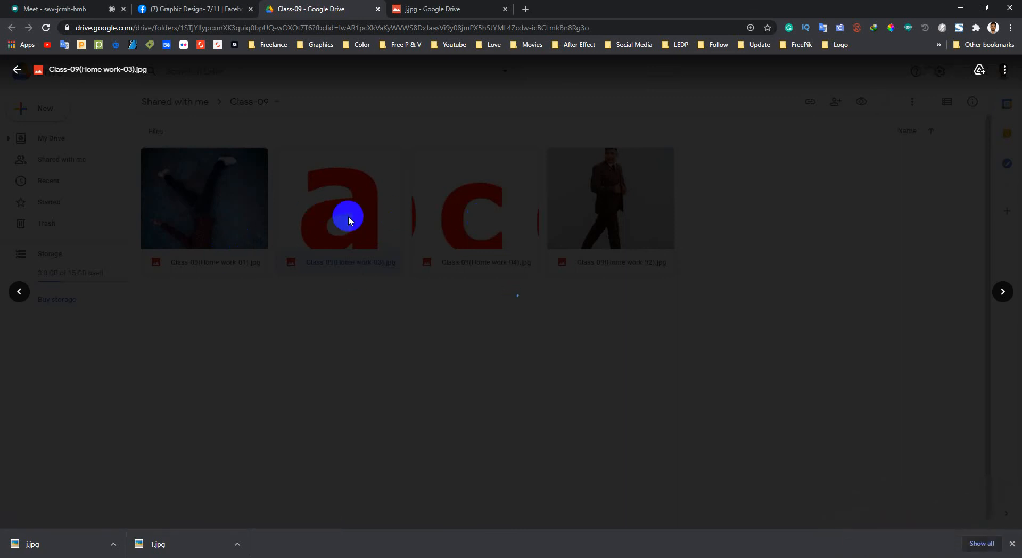
{"action": "left_click", "coordinate": [200, 9]}
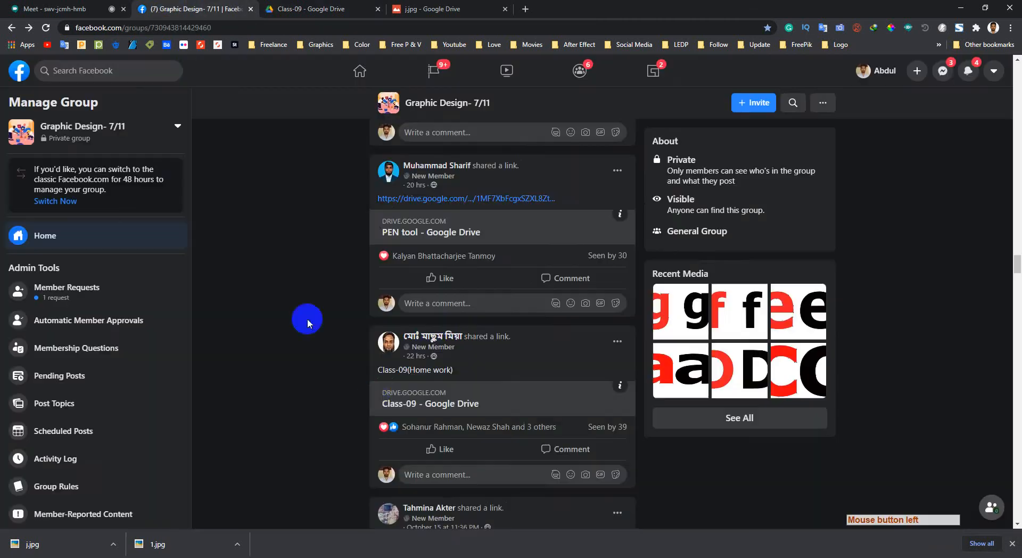
{"action": "scroll", "coordinate": [391, 399], "scroll_direction": "down", "scroll_amount": 13}
{"action": "scroll", "coordinate": [377, 367], "scroll_direction": "up", "scroll_amount": 4}
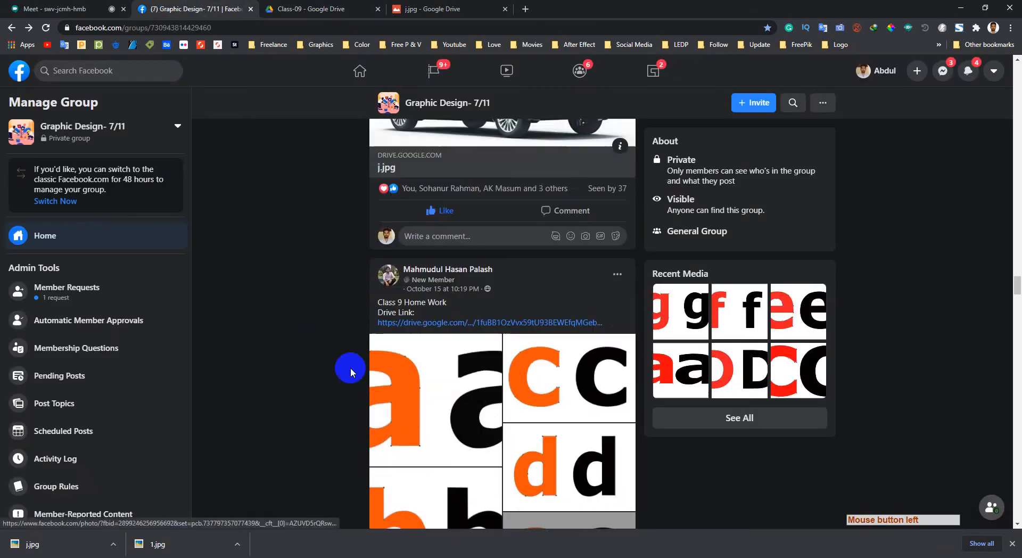
Return to the Drive previews and view the letter homework in Class-09(Home work-04).jpg and Class-09(Home work-03).jpg.
{"action": "left_click", "coordinate": [326, 6]}
{"action": "left_click", "coordinate": [645, 285]}
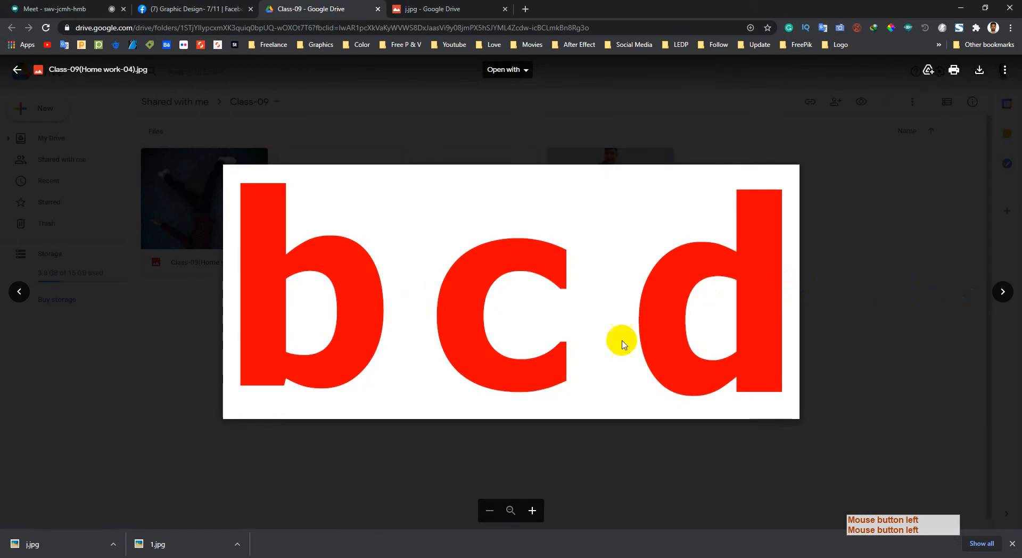
{"action": "left_click", "coordinate": [20, 292]}
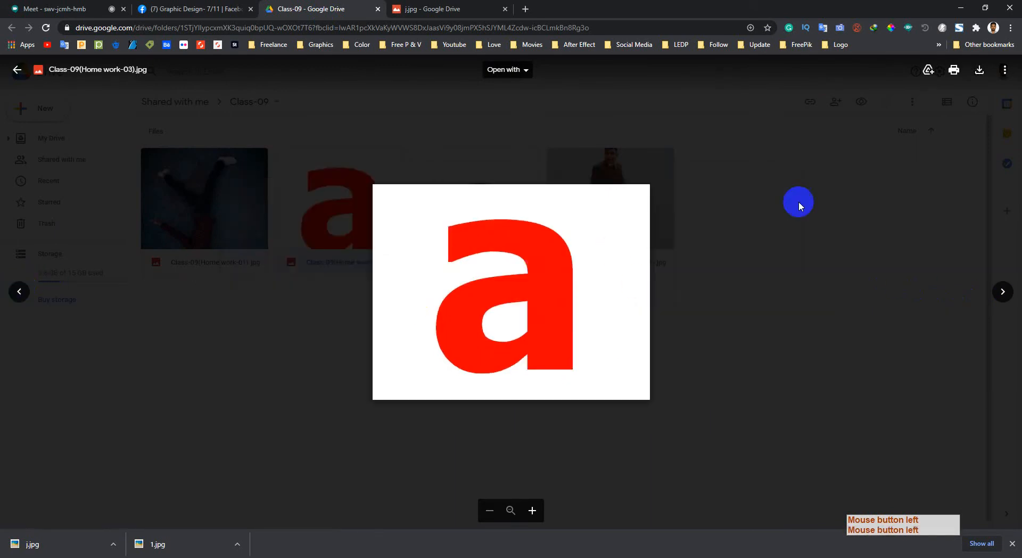
Close the image preview and open the letter "a" photo from the Class 9 Home Work post in the Facebook group.
{"action": "left_click", "coordinate": [799, 202]}
{"action": "left_click", "coordinate": [213, 9]}
{"action": "scroll", "coordinate": [301, 294], "scroll_direction": "down", "scroll_amount": 3}
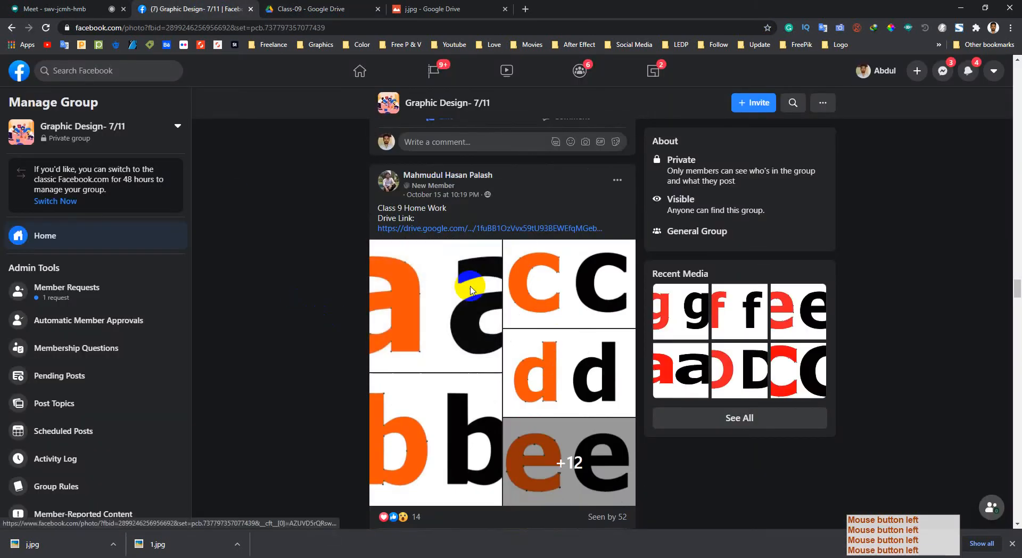
{"action": "left_click", "coordinate": [471, 290]}
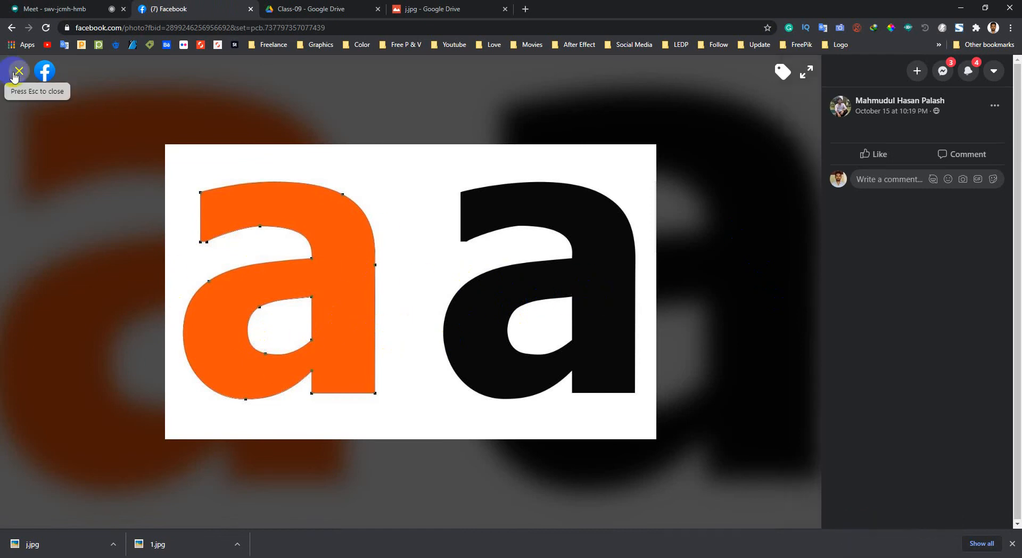
Check the Google Meet call and return to the Class-09 folder in Google Drive.
{"action": "left_click", "coordinate": [43, 10]}
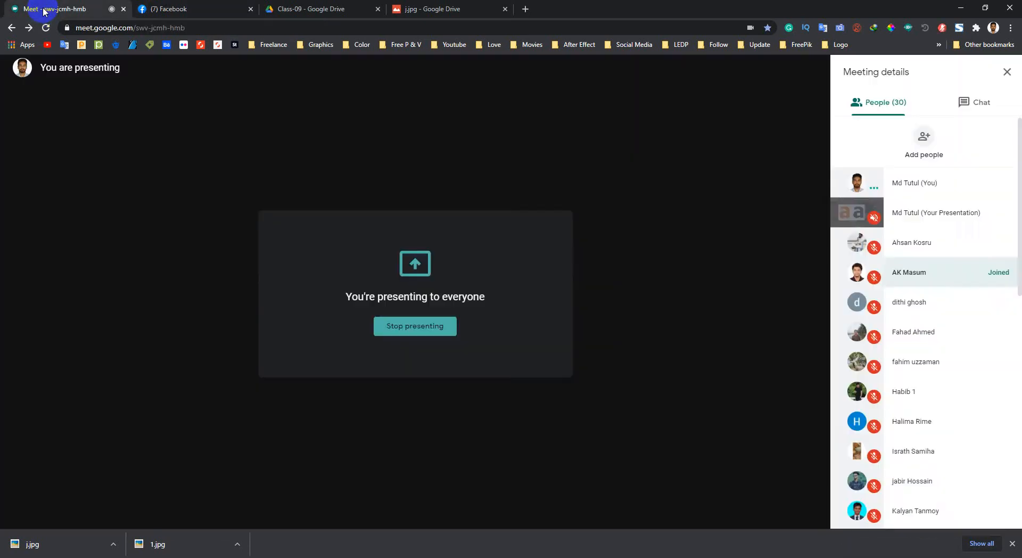
{"action": "left_click", "coordinate": [235, 6]}
{"action": "left_click", "coordinate": [308, 8]}
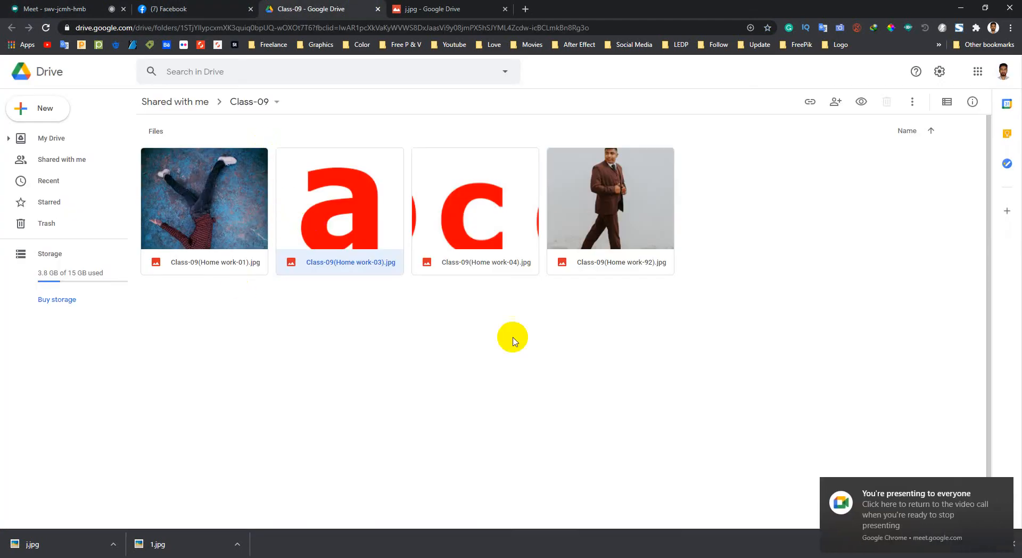
Download Class-09(Home work-92).jpg to the Desktop and open the downloaded image in Photoshop.
{"action": "left_click", "coordinate": [617, 213]}
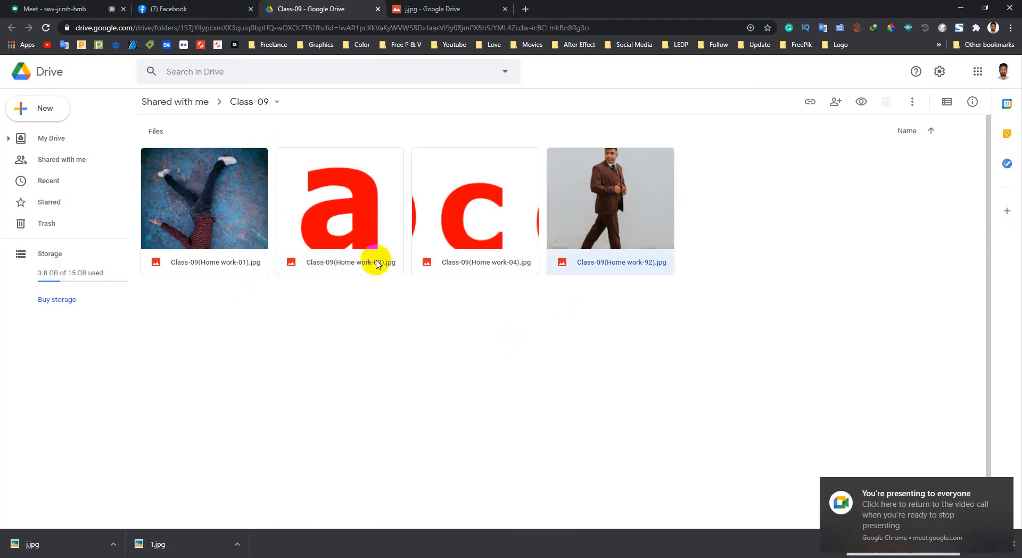
{"action": "right_click", "coordinate": [612, 191]}
{"action": "left_click", "coordinate": [621, 413]}
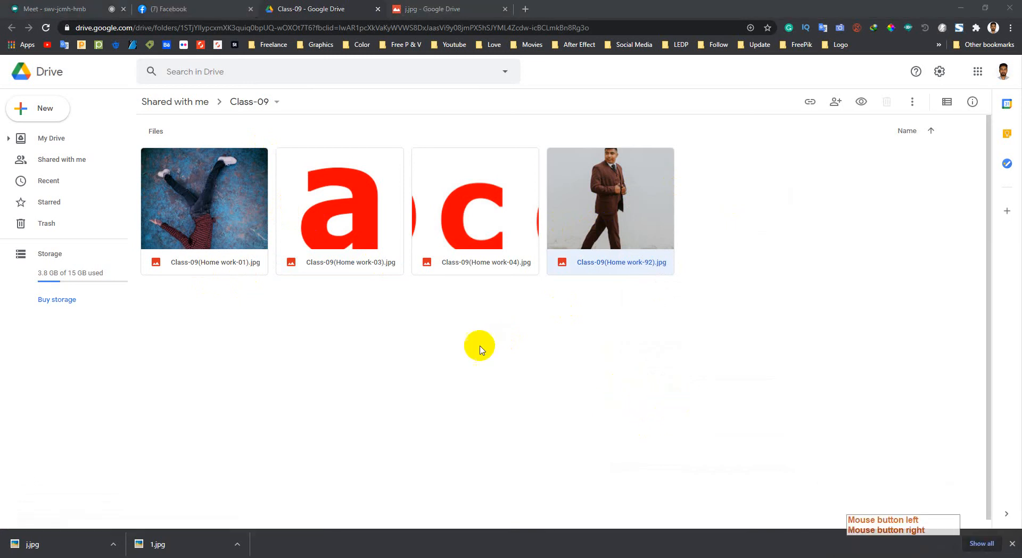
{"action": "left_click", "coordinate": [421, 269]}
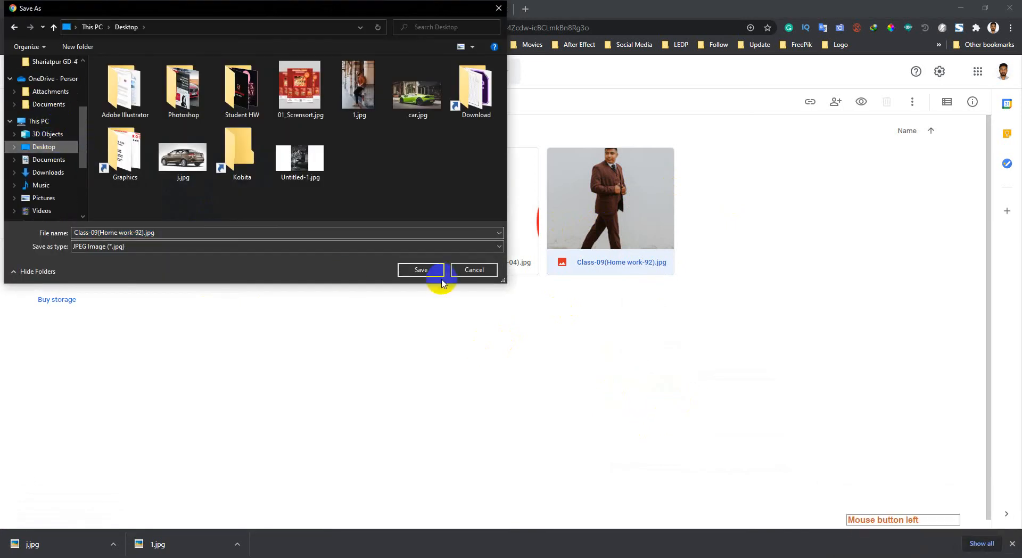
{"action": "left_click", "coordinate": [35, 546]}
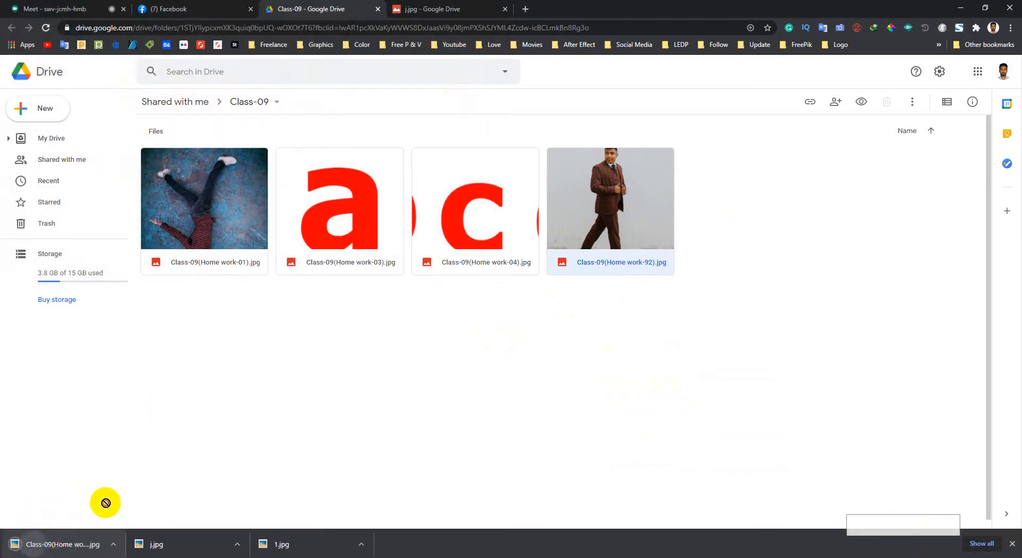
{"action": "left_click_drag", "start_coordinate": [106, 503], "coordinate": [188, 557]}
{"action": "left_click_drag", "start_coordinate": [353, 244], "coordinate": [356, 241]}
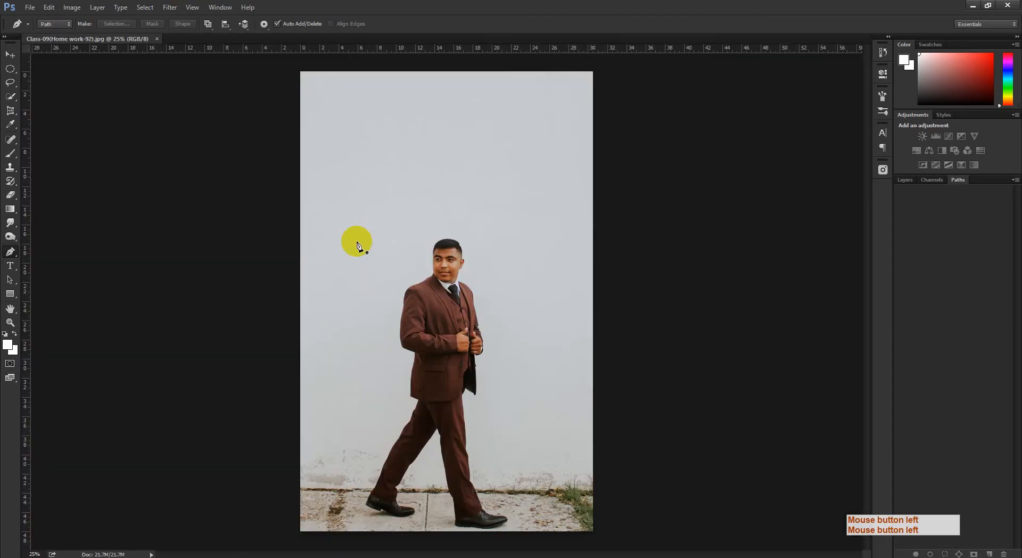
Load Path-1 as a selection around the man and turn on Quick Mask mode.
{"action": "left_click", "coordinate": [452, 246]}
{"action": "left_click", "coordinate": [929, 196]}
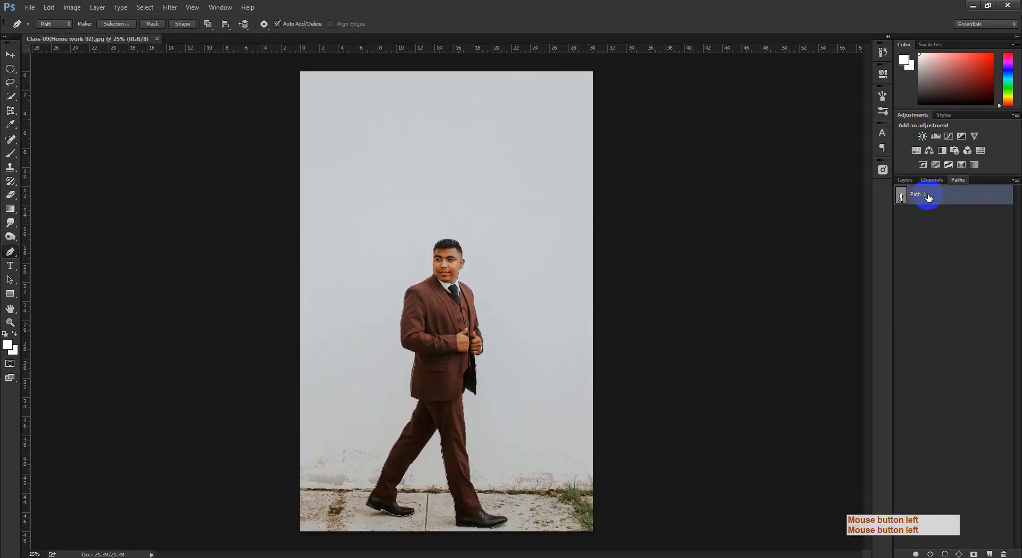
{"action": "left_click", "coordinate": [900, 198], "text": "ctrl"}
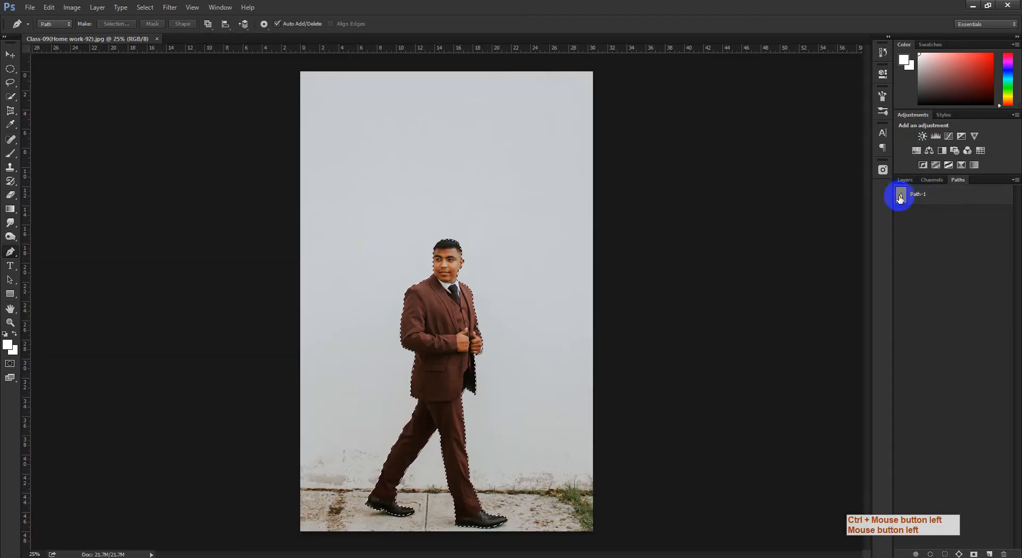
{"action": "key", "text": "q"}
Examine the cutout's edge in Quick Mask from the head down to the jacket hem, then leave the mask and deselect.
{"action": "left_click_drag", "start_coordinate": [457, 254], "coordinate": [565, 373]}
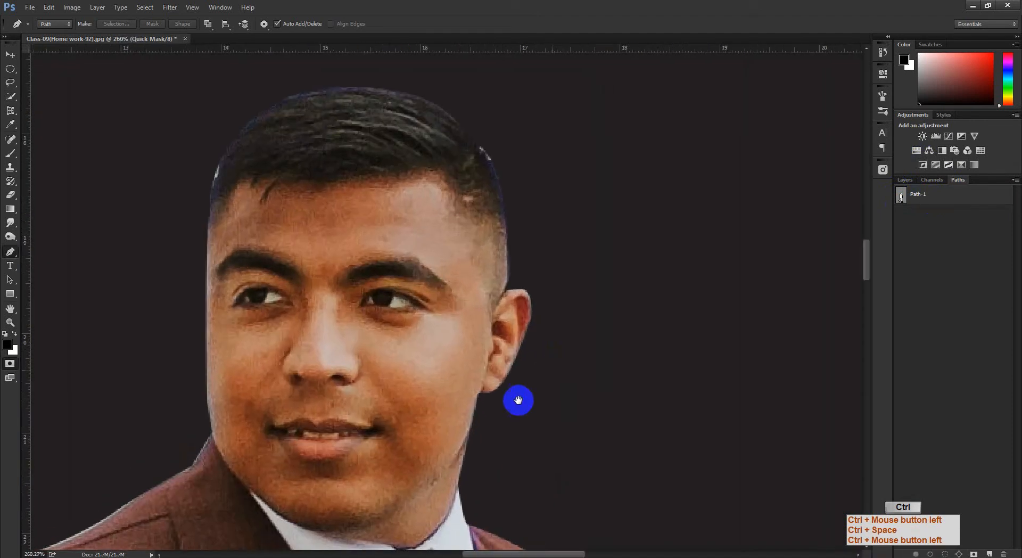
{"action": "left_click_drag", "start_coordinate": [518, 401], "coordinate": [471, 151]}
{"action": "left_click_drag", "start_coordinate": [545, 477], "coordinate": [481, 310]}
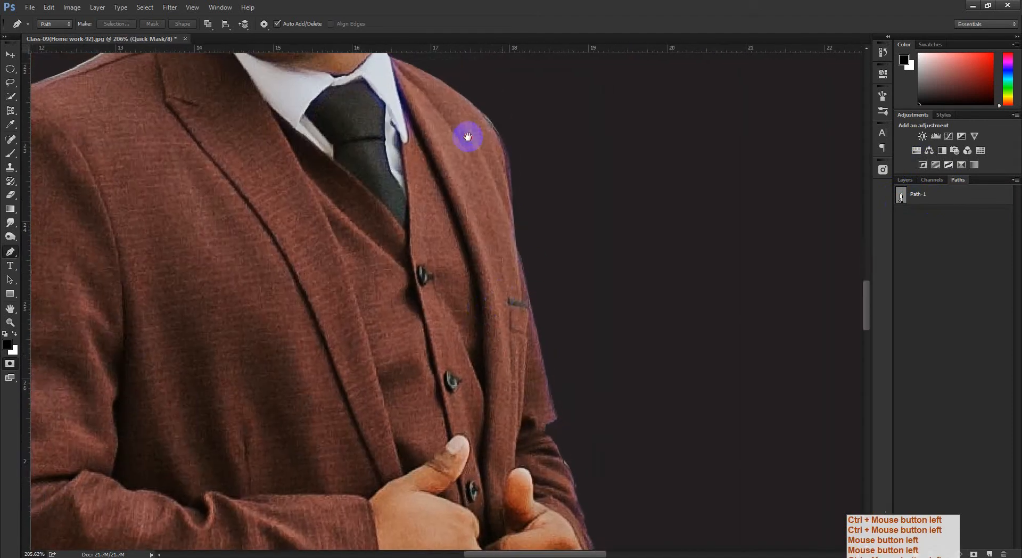
{"action": "left_click_drag", "start_coordinate": [527, 453], "coordinate": [495, 197]}
{"action": "left_click_drag", "start_coordinate": [525, 523], "coordinate": [484, 367]}
{"action": "left_click_drag", "start_coordinate": [511, 204], "coordinate": [544, 274]}
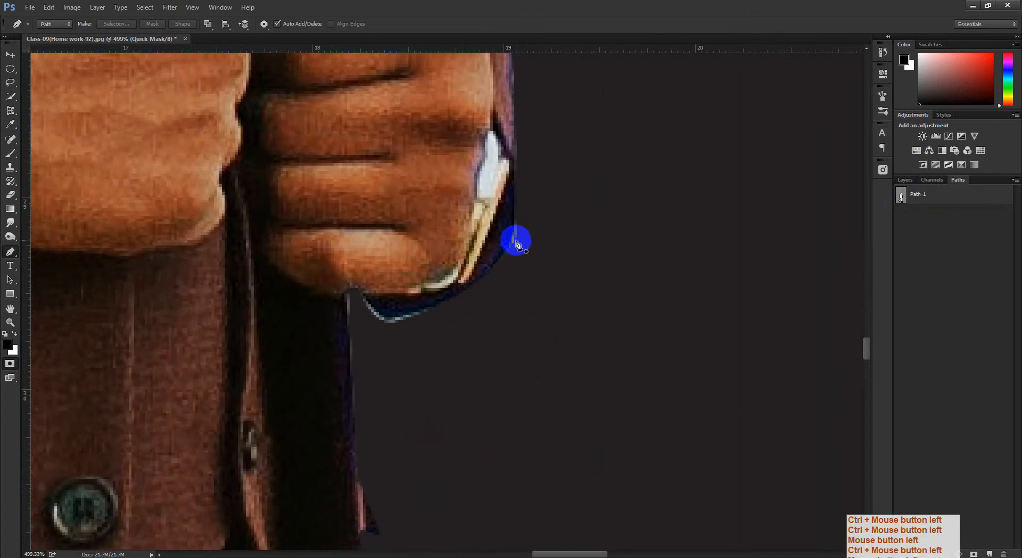
{"action": "left_click_drag", "start_coordinate": [392, 324], "coordinate": [402, 374]}
{"action": "left_click_drag", "start_coordinate": [405, 469], "coordinate": [418, 200]}
{"action": "left_click_drag", "start_coordinate": [417, 356], "coordinate": [408, 357]}
{"action": "left_click_drag", "start_coordinate": [424, 469], "coordinate": [437, 286]}
{"action": "left_click_drag", "start_coordinate": [455, 325], "coordinate": [425, 326]}
{"action": "left_click_drag", "start_coordinate": [429, 388], "coordinate": [435, 328]}
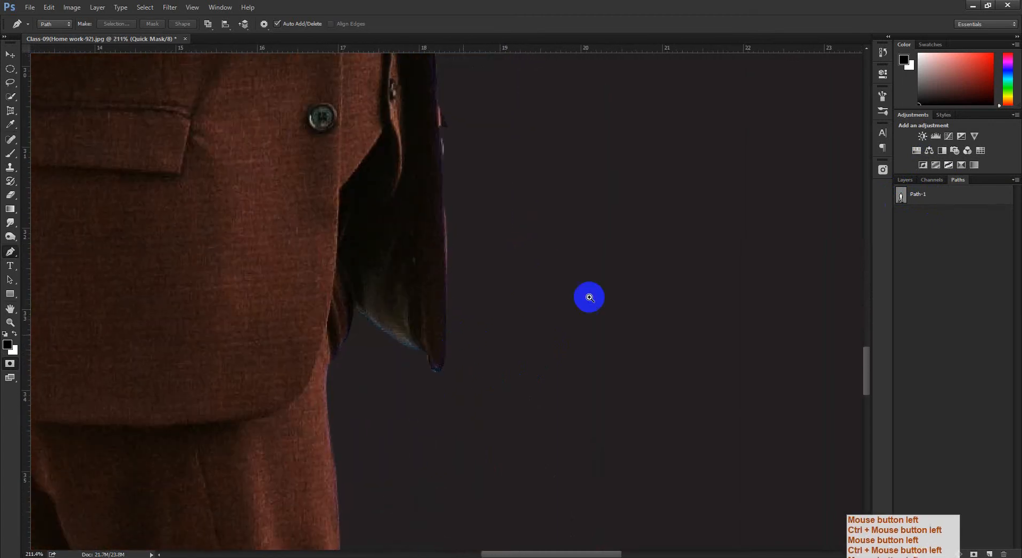
{"action": "key", "text": "q"}
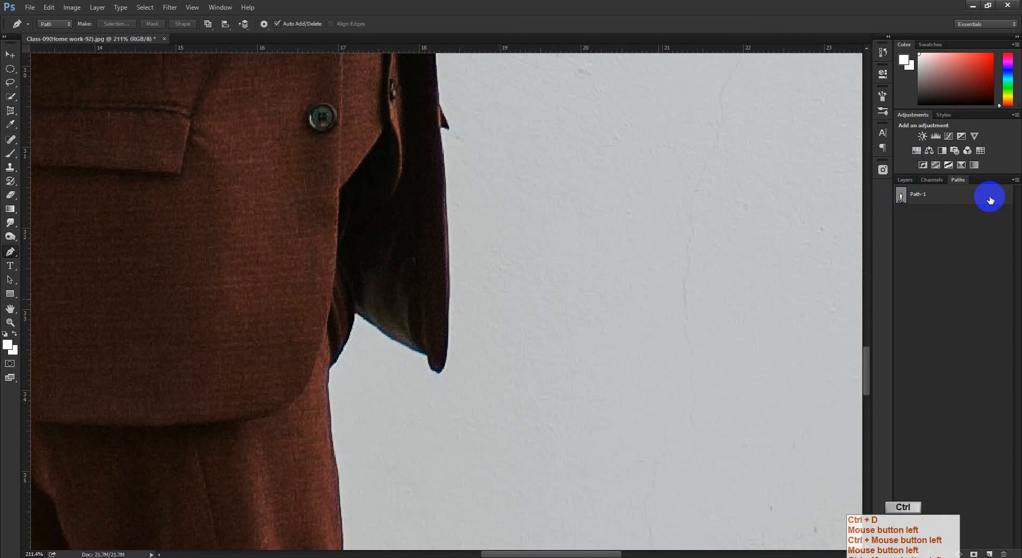
Display Path-1 on the image and examine its outline around the man's head, ear and collar.
{"action": "left_click", "coordinate": [948, 199]}
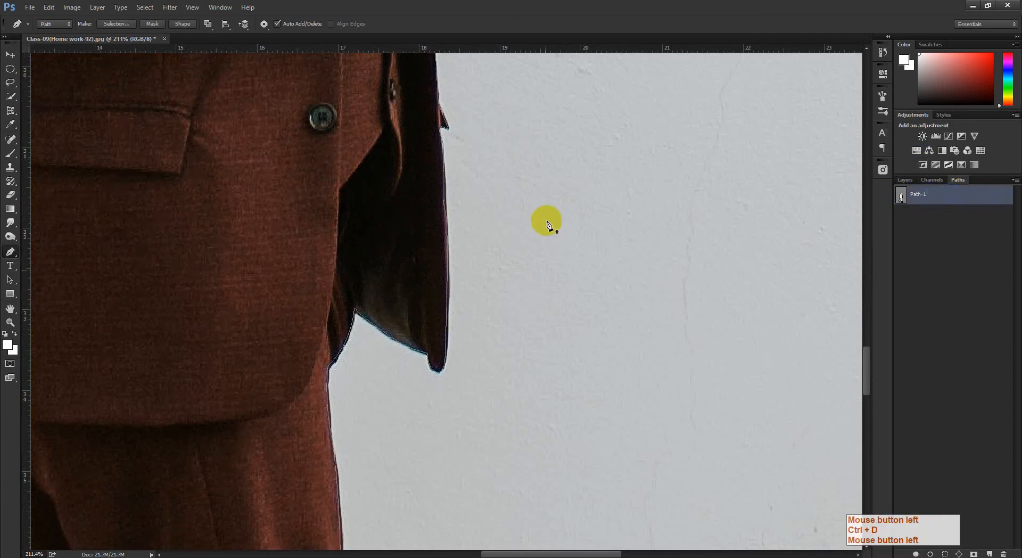
{"action": "left_click_drag", "start_coordinate": [541, 213], "coordinate": [337, 429]}
{"action": "mouse_move", "coordinate": [602, 272]}
{"action": "left_mouse_down"}
{"action": "mouse_move", "coordinate": [543, 282]}
{"action": "mouse_move", "coordinate": [546, 504]}
{"action": "left_mouse_up"}
{"action": "left_click_drag", "start_coordinate": [568, 165], "coordinate": [552, 277]}
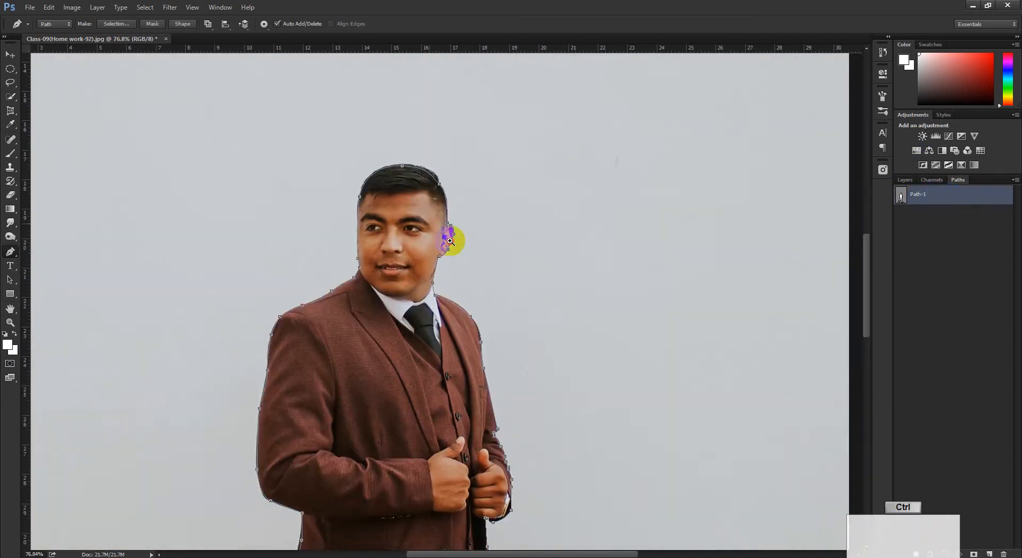
{"action": "left_click_drag", "start_coordinate": [450, 241], "coordinate": [484, 390]}
{"action": "left_click_drag", "start_coordinate": [422, 233], "coordinate": [392, 107]}
{"action": "left_click_drag", "start_coordinate": [483, 402], "coordinate": [436, 293]}
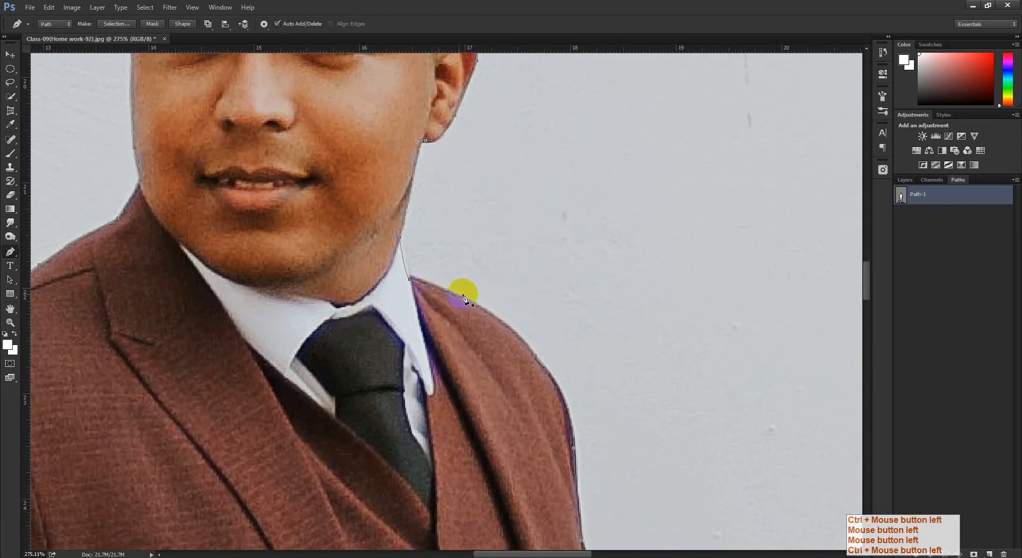
Examine Path-1 along the shoulder and the jacket's side down to the sleeve cuff at the hand.
{"action": "left_click_drag", "start_coordinate": [519, 316], "coordinate": [469, 290]}
{"action": "left_click_drag", "start_coordinate": [439, 280], "coordinate": [324, 412]}
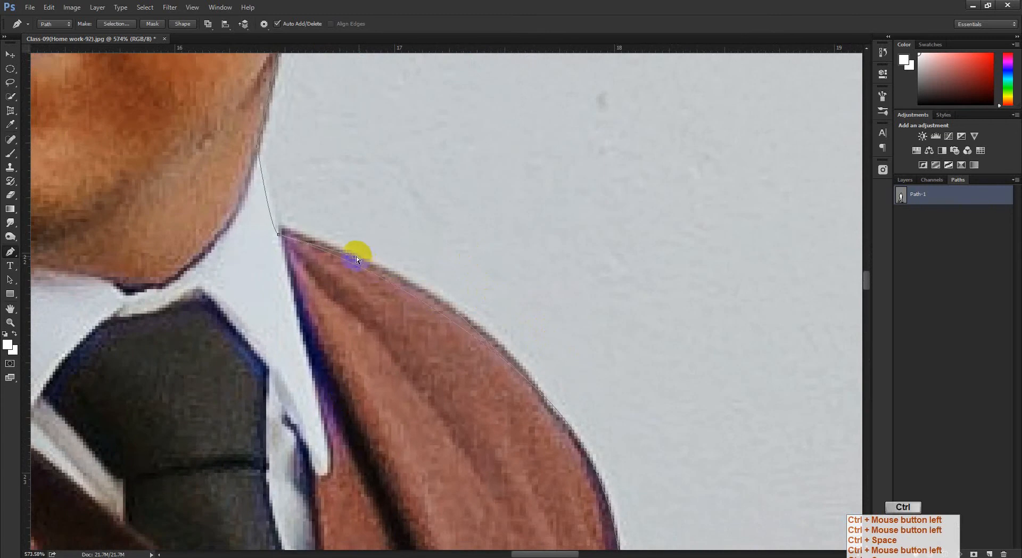
{"action": "left_click_drag", "start_coordinate": [538, 292], "coordinate": [477, 298]}
{"action": "left_click_drag", "start_coordinate": [598, 327], "coordinate": [560, 172]}
{"action": "left_click_drag", "start_coordinate": [583, 346], "coordinate": [544, 192]}
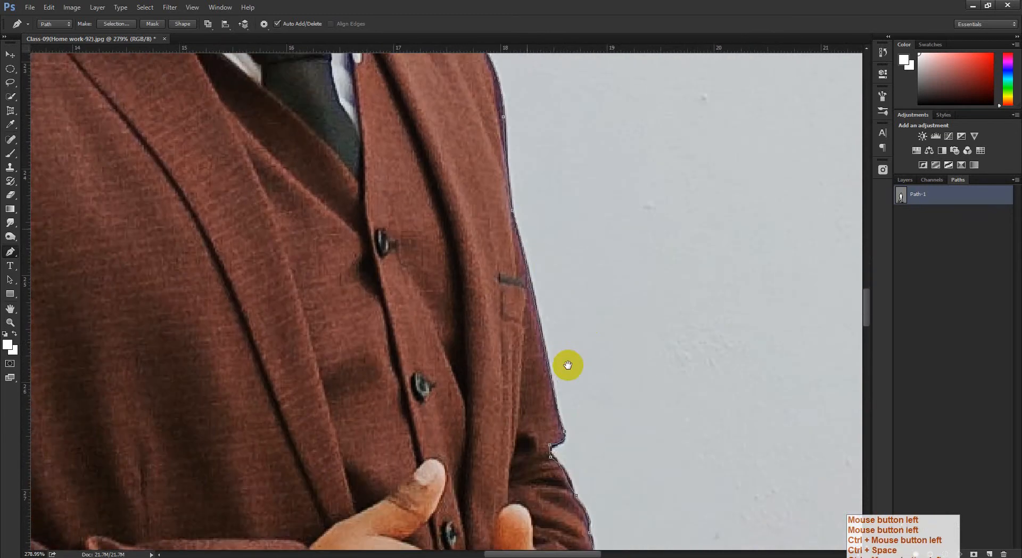
{"action": "left_click_drag", "start_coordinate": [568, 365], "coordinate": [535, 148]}
{"action": "left_click_drag", "start_coordinate": [566, 383], "coordinate": [494, 219]}
{"action": "left_click_drag", "start_coordinate": [490, 398], "coordinate": [482, 349]}
{"action": "left_click_drag", "start_coordinate": [479, 326], "coordinate": [547, 385]}
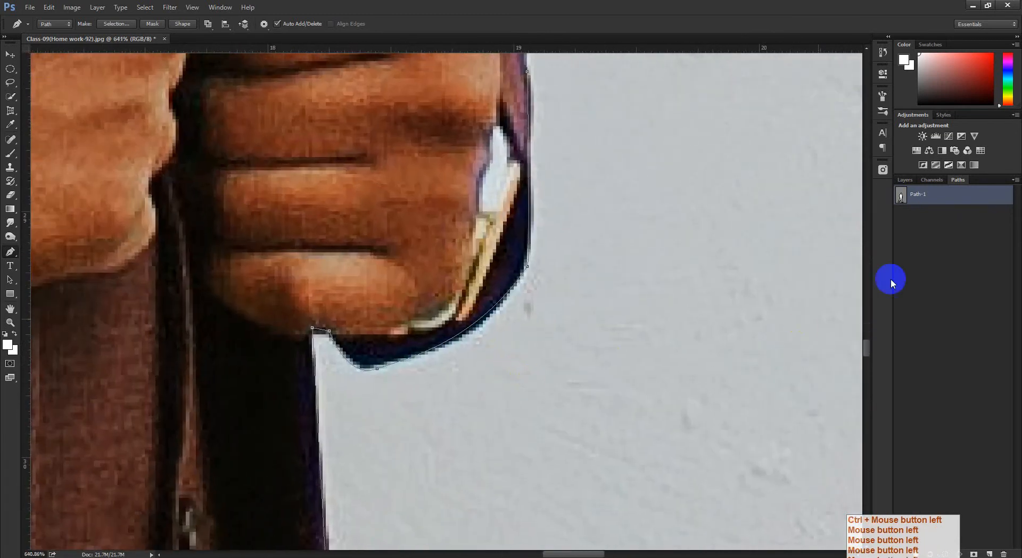
Hide and redisplay Path-1, then adjust its anchor point on the curved sleeve cuff beside the hand.
{"action": "left_click", "coordinate": [916, 260]}
{"action": "left_click", "coordinate": [941, 198]}
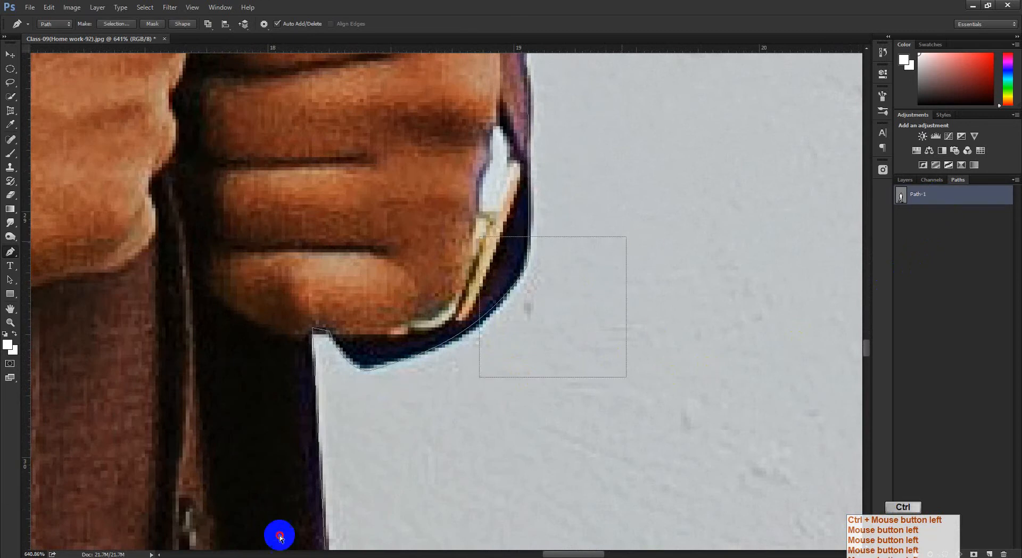
{"action": "left_click_drag", "start_coordinate": [280, 536], "coordinate": [377, 482]}
{"action": "mouse_move", "coordinate": [549, 300]}
{"action": "left_mouse_down"}
{"action": "mouse_move", "coordinate": [559, 348]}
{"action": "mouse_move", "coordinate": [538, 299]}
{"action": "left_mouse_up"}
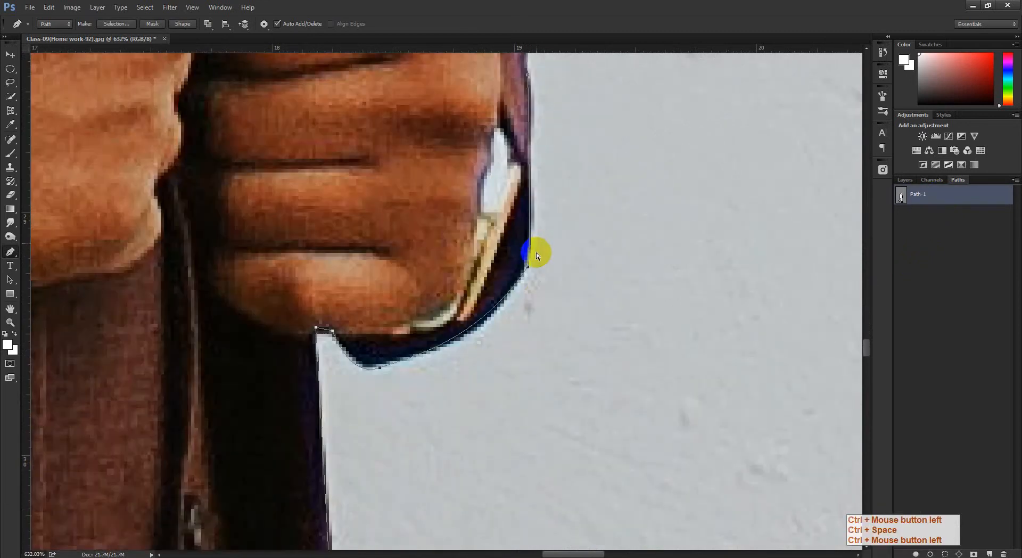
{"action": "left_click_drag", "start_coordinate": [536, 253], "coordinate": [506, 307]}
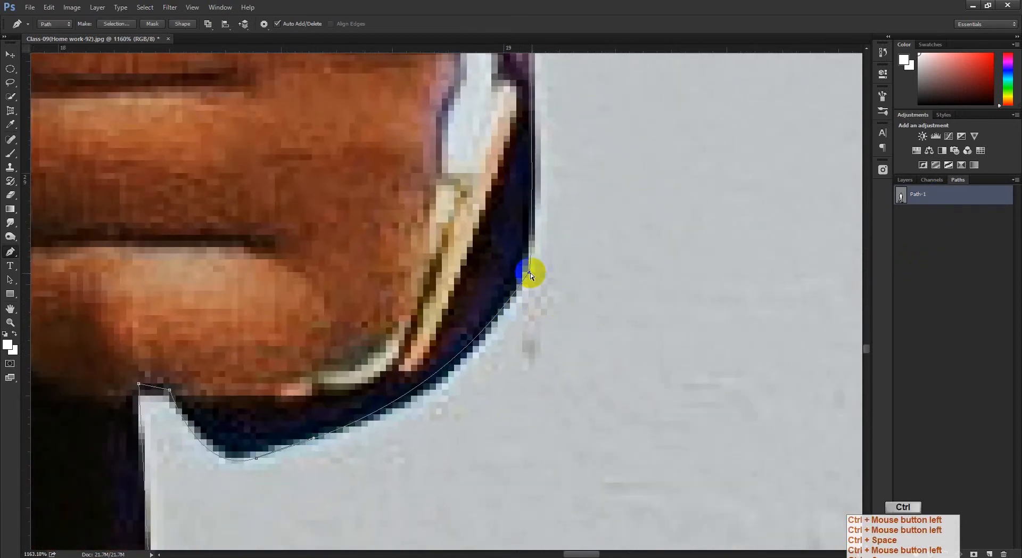
{"action": "left_click_drag", "start_coordinate": [530, 273], "coordinate": [524, 243]}
Examine Path-1 from the sleeve cuff down the jacket's edge to the hem and upper trouser leg.
{"action": "left_click_drag", "start_coordinate": [559, 220], "coordinate": [569, 274]}
{"action": "left_click_drag", "start_coordinate": [459, 535], "coordinate": [457, 394]}
{"action": "left_click_drag", "start_coordinate": [443, 481], "coordinate": [450, 424]}
{"action": "left_click_drag", "start_coordinate": [436, 532], "coordinate": [463, 316]}
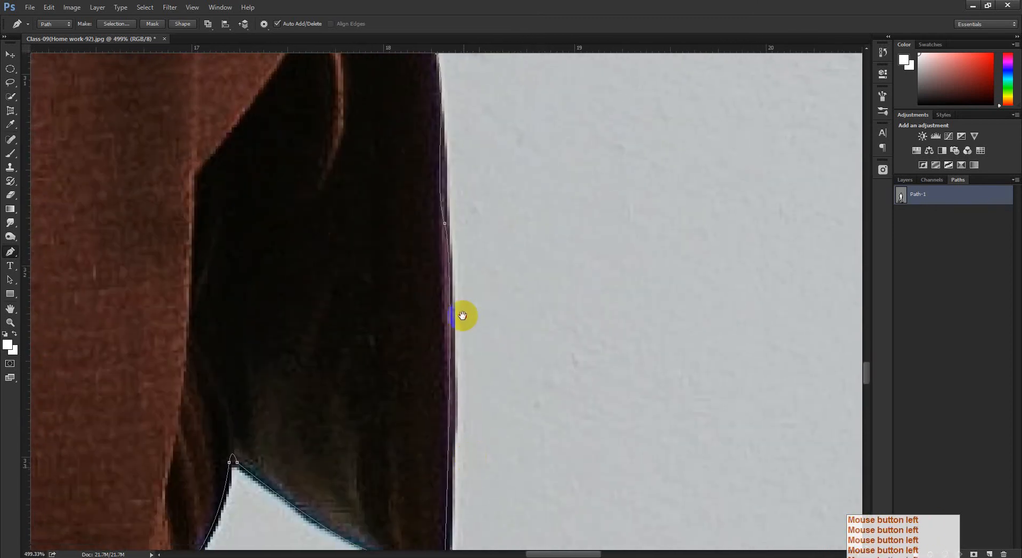
{"action": "left_click_drag", "start_coordinate": [500, 484], "coordinate": [503, 363]}
{"action": "left_click_drag", "start_coordinate": [433, 523], "coordinate": [393, 422]}
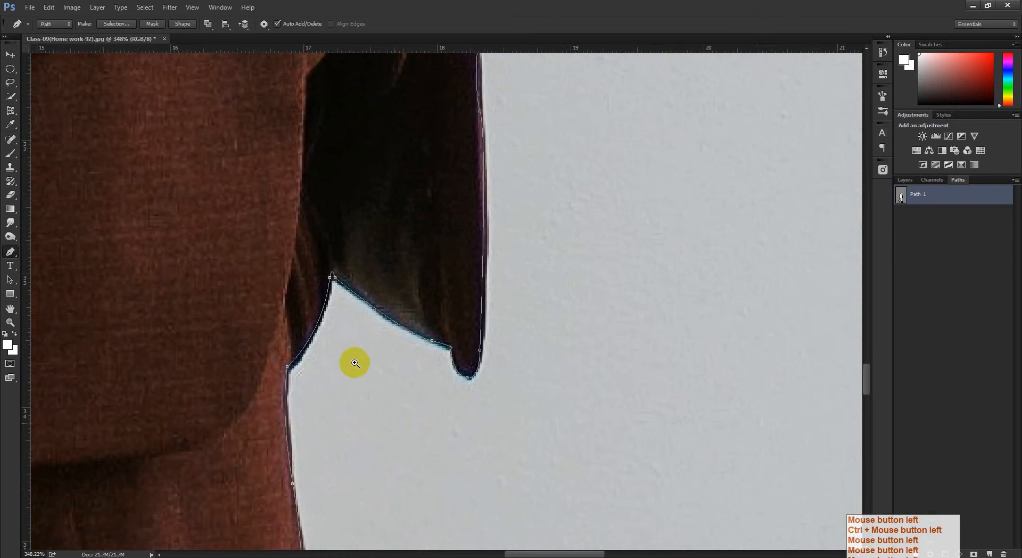
{"action": "left_click_drag", "start_coordinate": [339, 346], "coordinate": [367, 346]}
{"action": "left_click_drag", "start_coordinate": [334, 502], "coordinate": [351, 298]}
Try to move a point of Path-1 on the trouser leg's outer edge, then undo the change.
{"action": "left_click_drag", "start_coordinate": [429, 505], "coordinate": [314, 322]}
{"action": "left_click_drag", "start_coordinate": [440, 434], "coordinate": [417, 344]}
{"action": "left_click_drag", "start_coordinate": [425, 396], "coordinate": [455, 392]}
{"action": "key", "text": "ctrl+z"}
Examine Path-1 along the trouser legs and around the front shoe.
{"action": "left_click_drag", "start_coordinate": [521, 445], "coordinate": [488, 268]}
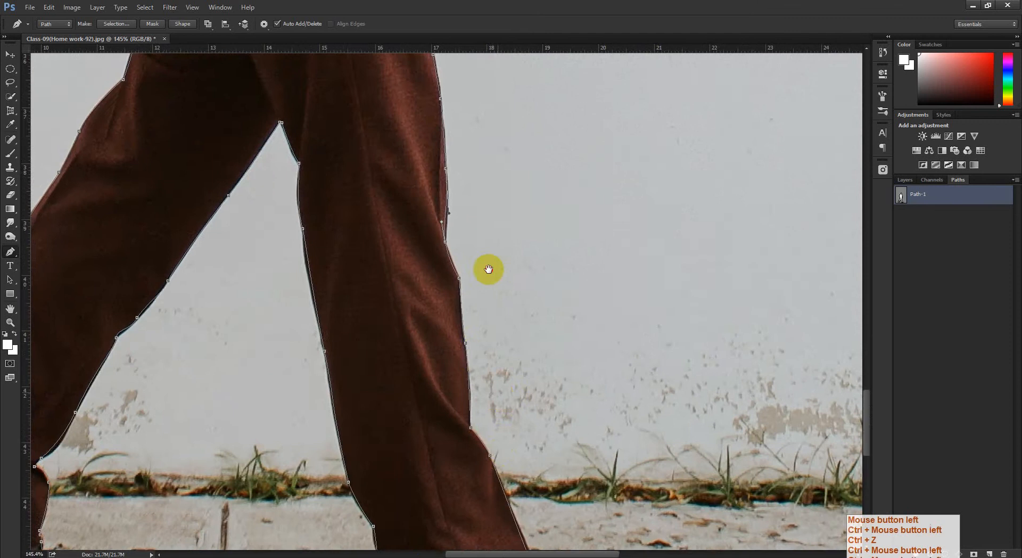
{"action": "left_click_drag", "start_coordinate": [495, 405], "coordinate": [479, 267]}
{"action": "left_click_drag", "start_coordinate": [485, 420], "coordinate": [477, 325]}
{"action": "left_click_drag", "start_coordinate": [425, 362], "coordinate": [451, 375]}
{"action": "left_click_drag", "start_coordinate": [559, 384], "coordinate": [480, 404]}
{"action": "left_click_drag", "start_coordinate": [264, 292], "coordinate": [422, 338]}
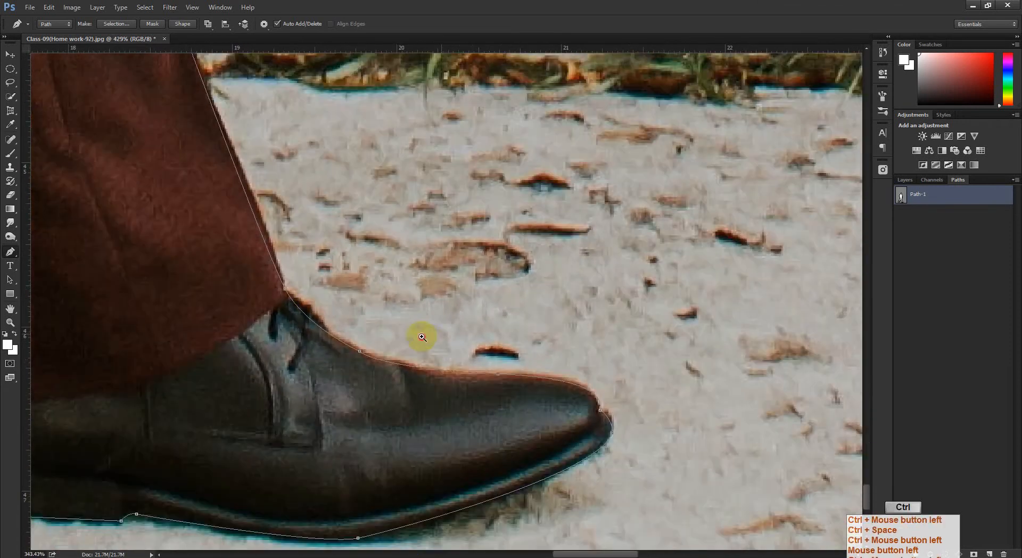
Check the top of the gap between the legs with Path-1 loaded in Quick Mask, then leave the mask and deselect.
{"action": "left_click_drag", "start_coordinate": [315, 406], "coordinate": [496, 306]}
{"action": "left_click_drag", "start_coordinate": [532, 233], "coordinate": [887, 272]}
{"action": "left_click", "coordinate": [902, 243]}
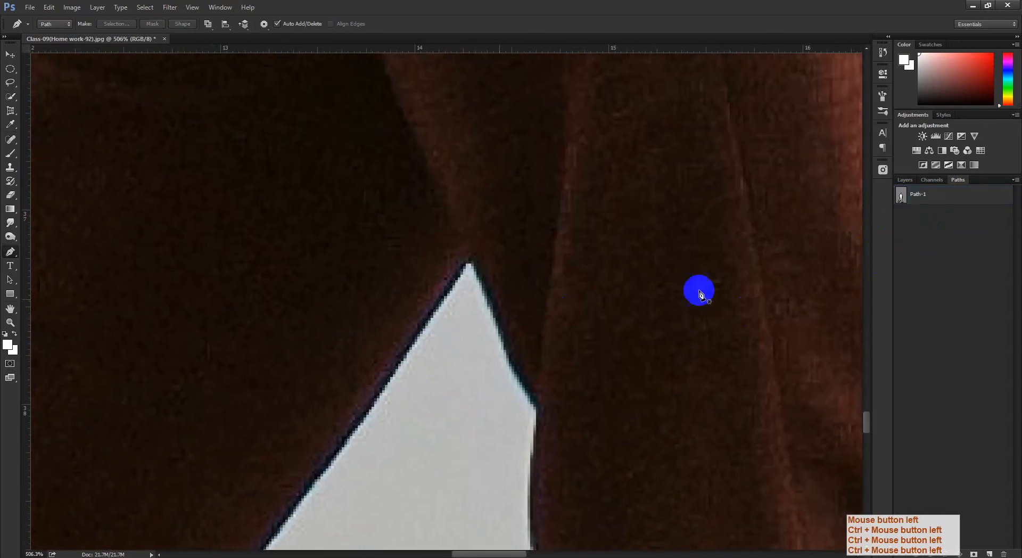
{"action": "key", "text": "q"}
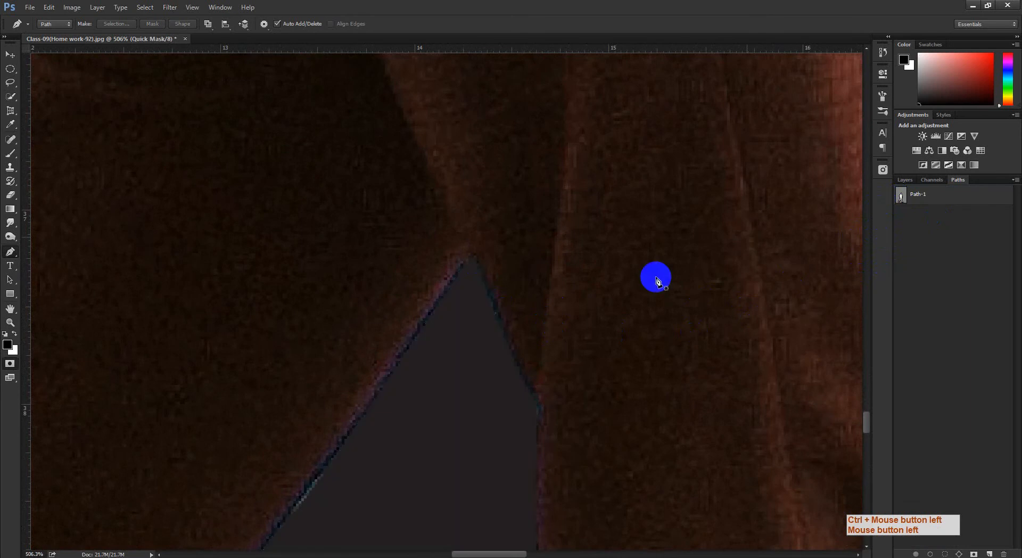
{"action": "left_click_drag", "start_coordinate": [545, 329], "coordinate": [515, 349]}
{"action": "key", "text": "q"}
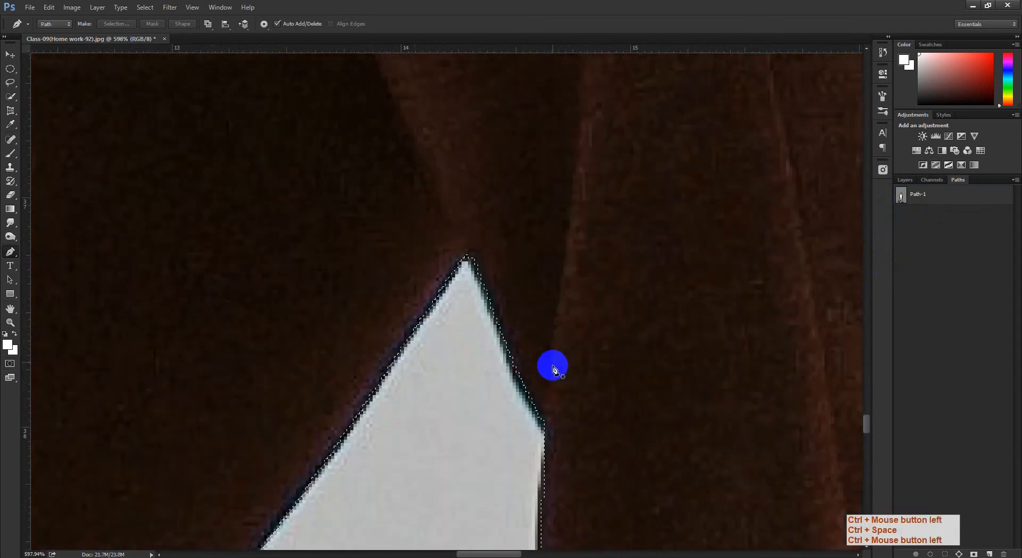
{"action": "key", "text": "ctrl+d"}
Delete the extra anchor point of Path-1 at the top of the gap between the legs and redraw the adjoining segment.
{"action": "left_click", "coordinate": [939, 189]}
{"action": "left_click_drag", "start_coordinate": [545, 299], "coordinate": [430, 213]}
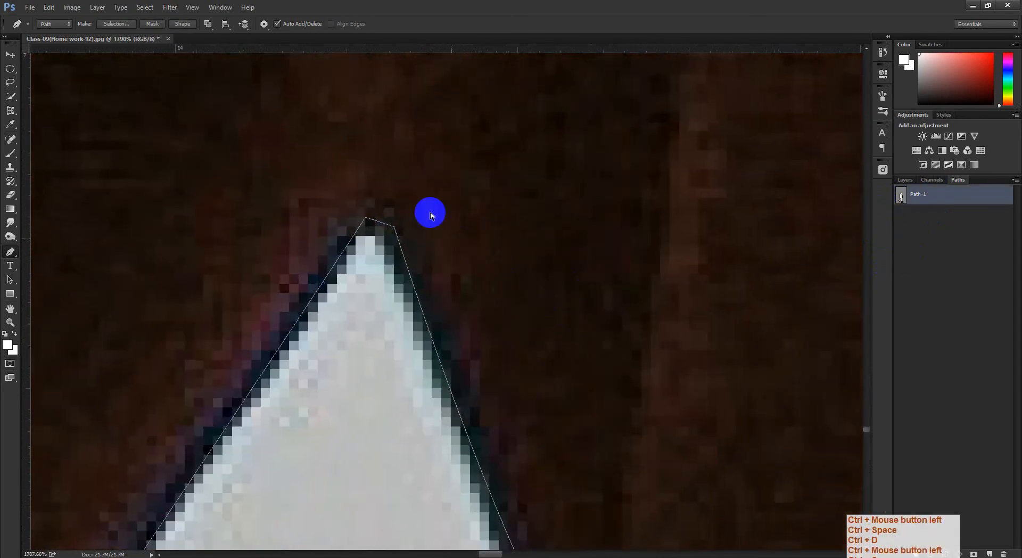
{"action": "key", "text": "Delete"}
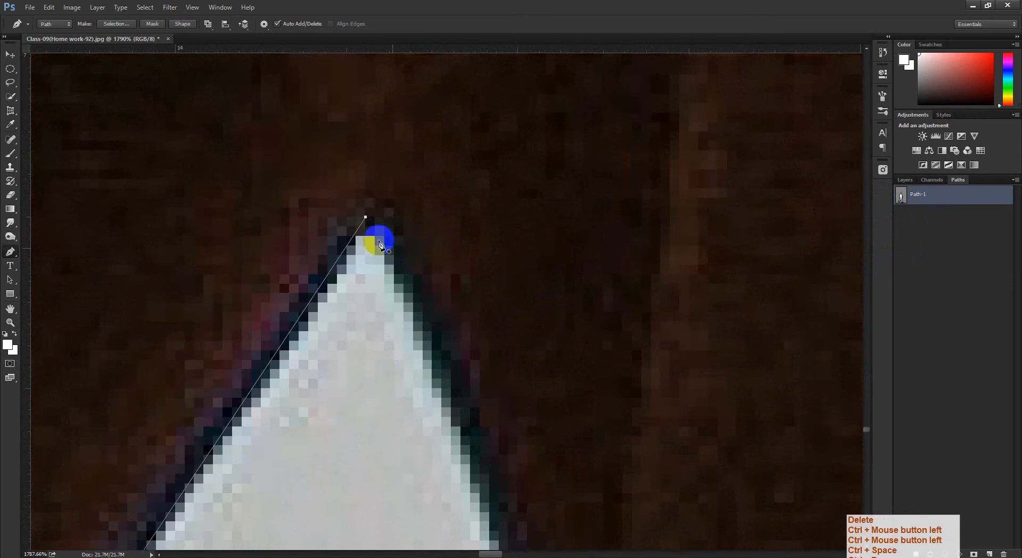
{"action": "left_click_drag", "start_coordinate": [369, 218], "coordinate": [404, 267]}
{"action": "left_click_drag", "start_coordinate": [468, 296], "coordinate": [436, 326]}
{"action": "left_click_drag", "start_coordinate": [519, 459], "coordinate": [461, 301]}
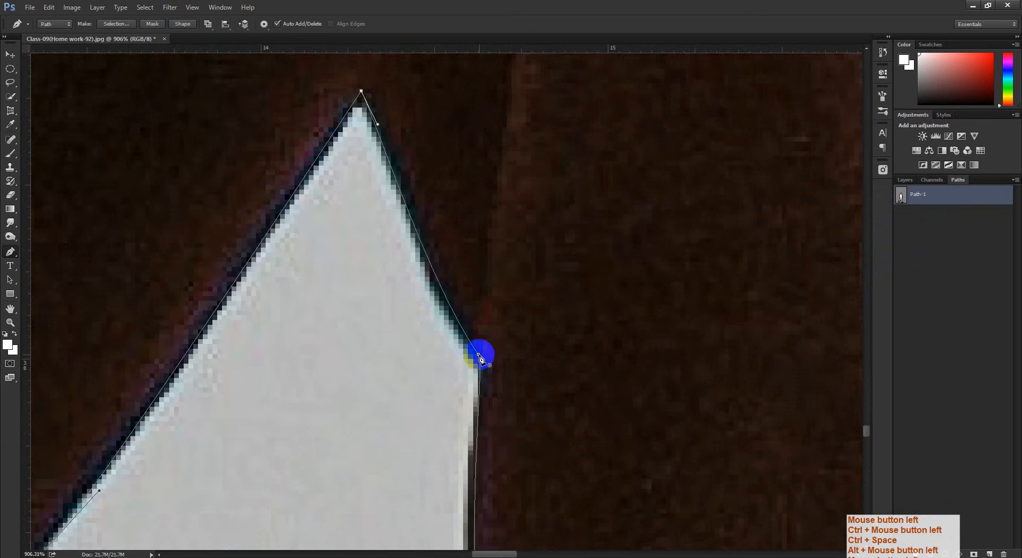
Examine Path-1 from the gap between the legs down to the toe of the shoe.
{"action": "scroll", "coordinate": [509, 319], "scroll_direction": "down", "scroll_amount": 4}
{"action": "left_click_drag", "start_coordinate": [452, 265], "coordinate": [418, 266]}
{"action": "left_click_drag", "start_coordinate": [341, 416], "coordinate": [397, 312]}
{"action": "left_click_drag", "start_coordinate": [357, 381], "coordinate": [398, 313]}
{"action": "left_click_drag", "start_coordinate": [342, 393], "coordinate": [406, 312]}
{"action": "left_click_drag", "start_coordinate": [360, 453], "coordinate": [430, 296]}
{"action": "left_click_drag", "start_coordinate": [425, 307], "coordinate": [461, 334]}
{"action": "left_click_drag", "start_coordinate": [652, 451], "coordinate": [641, 377]}
Check the shoe's toe and sole with Path-1 loaded as a selection in Quick Mask, then leave the mask and deselect.
{"action": "left_click", "coordinate": [915, 203], "text": "ctrl"}
{"action": "key", "text": "d"}
{"action": "key", "text": "q"}
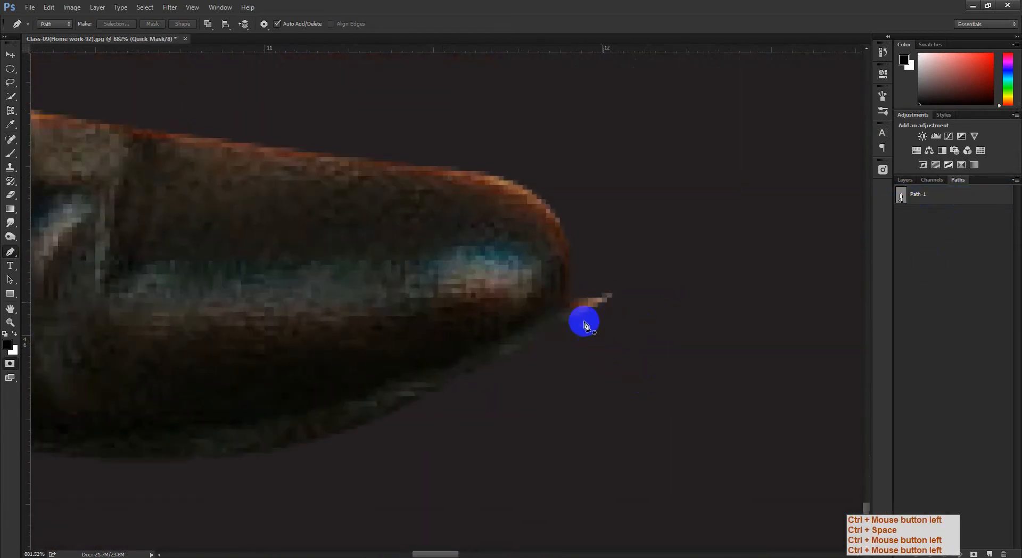
{"action": "left_click_drag", "start_coordinate": [630, 306], "coordinate": [617, 367]}
{"action": "key", "text": "q"}
{"action": "key", "text": "ctrl+d"}
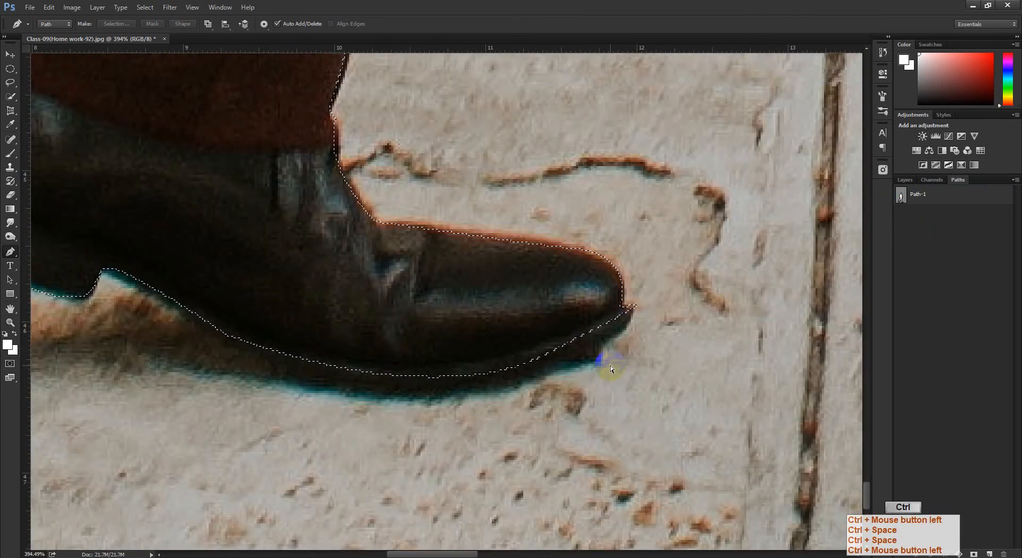
Delete the badly placed anchor point of Path-1 at the shoe's toe and redraw the segments around the sole's tip.
{"action": "left_click", "coordinate": [943, 204]}
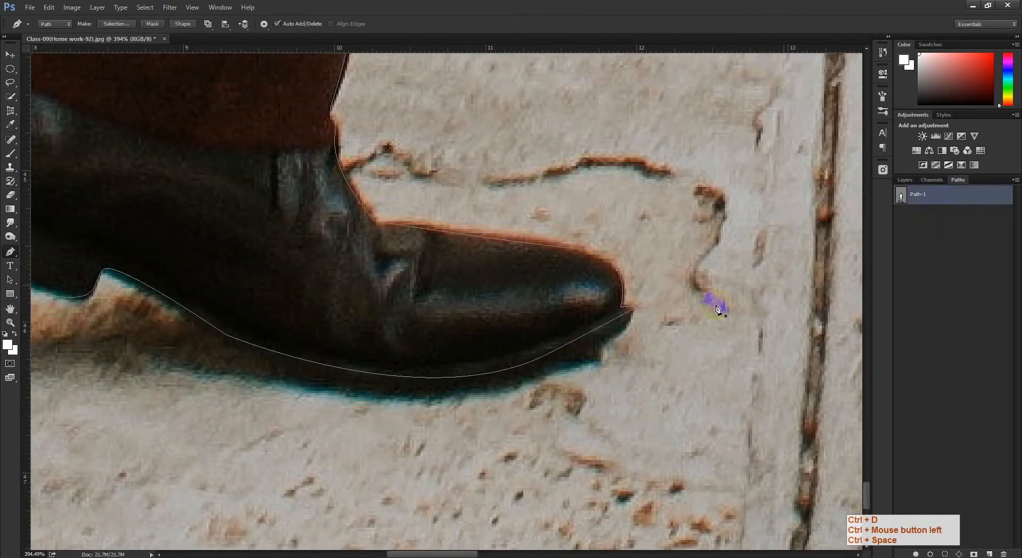
{"action": "left_click_drag", "start_coordinate": [609, 360], "coordinate": [669, 240]}
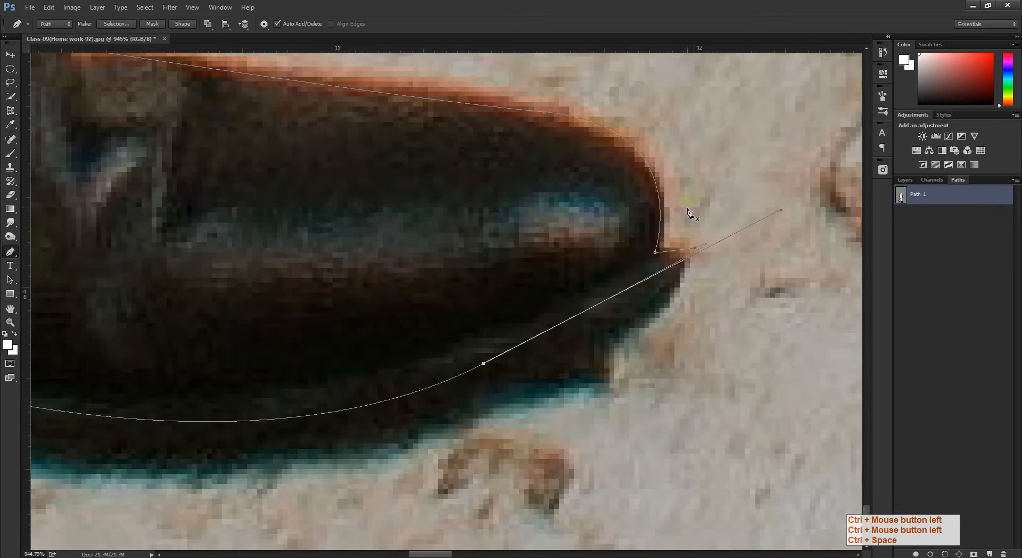
{"action": "key", "text": "Delete"}
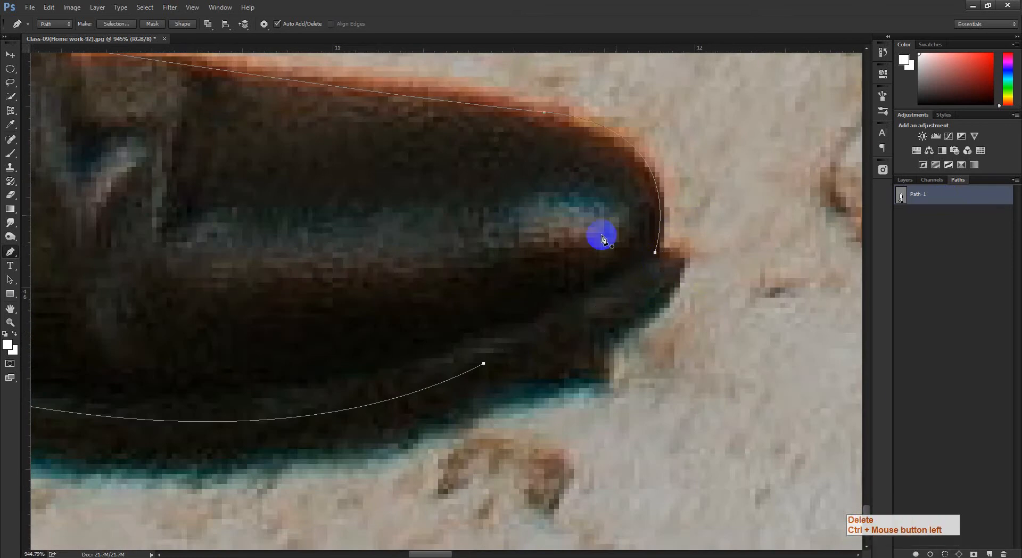
{"action": "left_click_drag", "start_coordinate": [656, 254], "coordinate": [667, 257]}
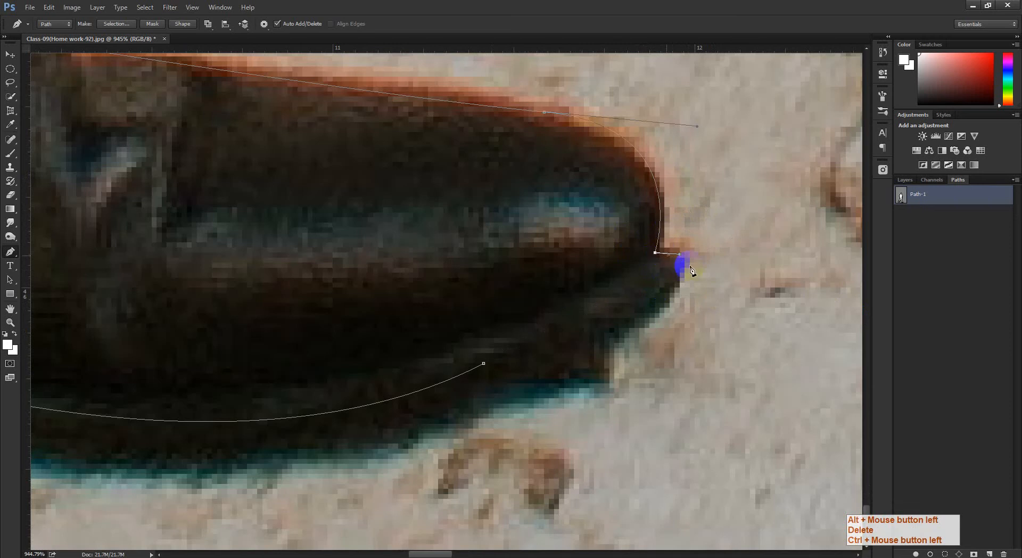
{"action": "left_click_drag", "start_coordinate": [669, 294], "coordinate": [647, 317]}
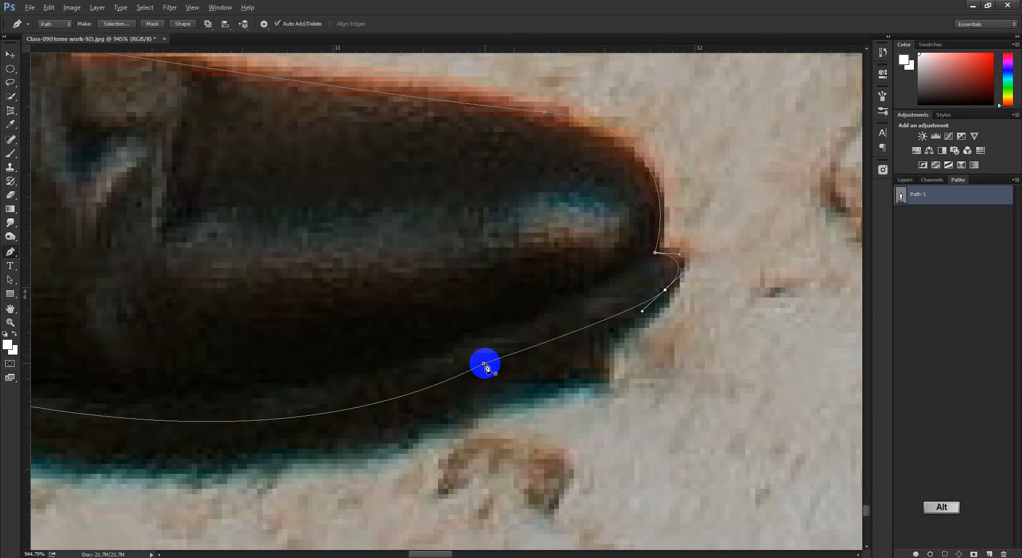
{"action": "left_click_drag", "start_coordinate": [484, 364], "coordinate": [535, 351]}
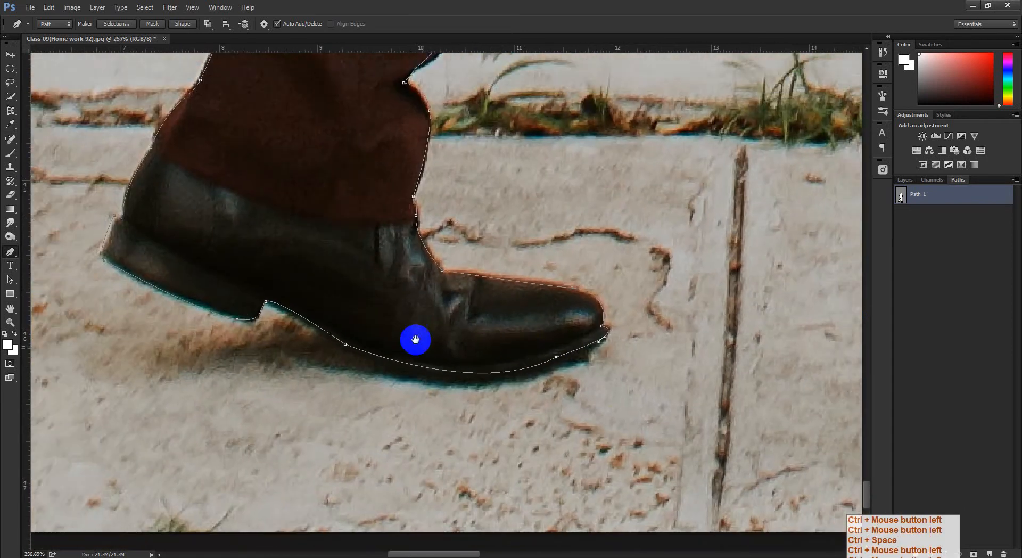
Examine Path-1 from the shoe up to the jacket's lower corner, hiding the path to compare the fabric edge.
{"action": "left_click_drag", "start_coordinate": [416, 339], "coordinate": [623, 419]}
{"action": "left_click_drag", "start_coordinate": [538, 346], "coordinate": [505, 449]}
{"action": "left_click_drag", "start_coordinate": [628, 133], "coordinate": [479, 426]}
{"action": "left_click_drag", "start_coordinate": [639, 101], "coordinate": [721, 342]}
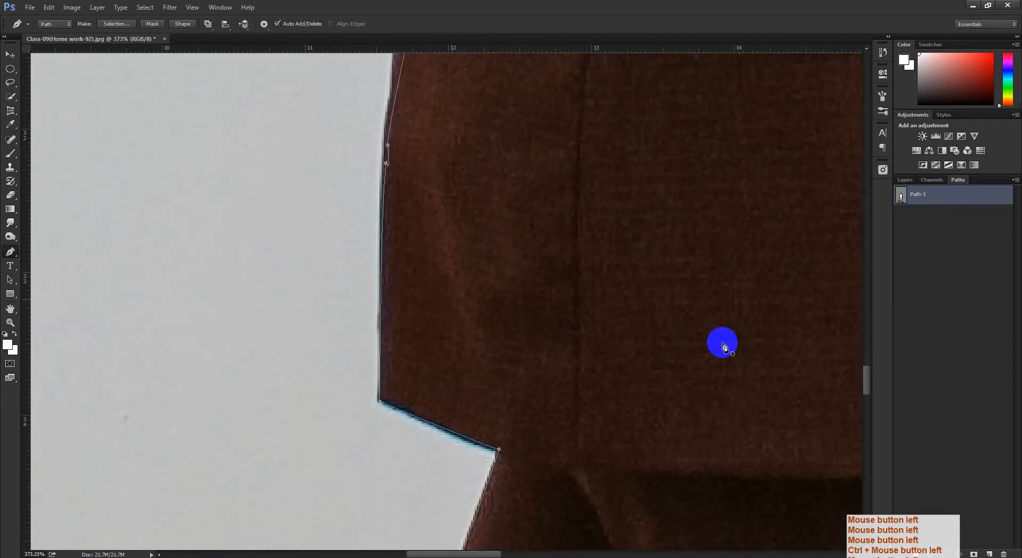
{"action": "left_click", "coordinate": [962, 258]}
{"action": "left_click_drag", "start_coordinate": [445, 452], "coordinate": [397, 414]}
{"action": "left_click_drag", "start_coordinate": [514, 376], "coordinate": [463, 375]}
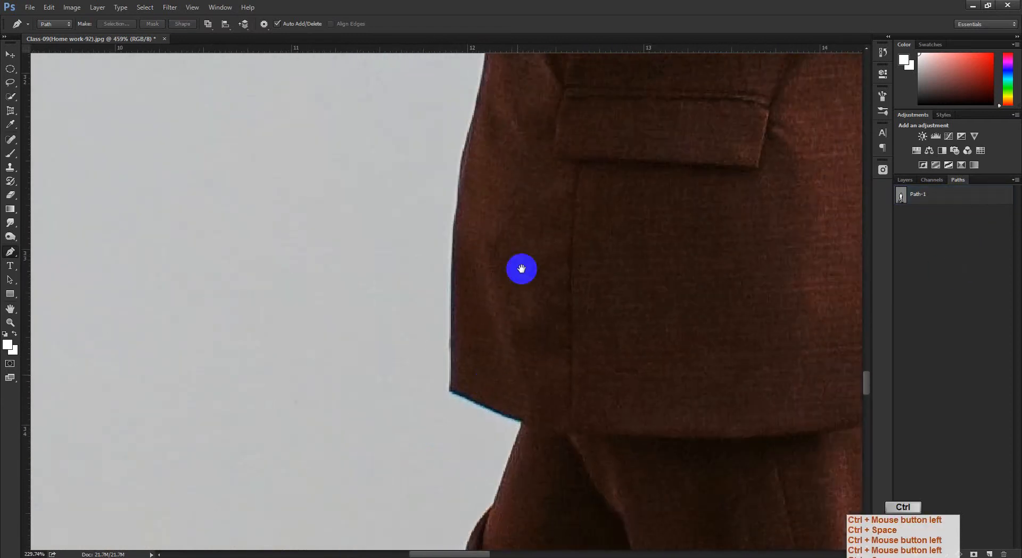
{"action": "left_click_drag", "start_coordinate": [520, 269], "coordinate": [453, 445]}
Show Path-1 again and examine it up the jacket and around the face and hair.
{"action": "left_click", "coordinate": [937, 195]}
{"action": "left_click_drag", "start_coordinate": [600, 334], "coordinate": [551, 334]}
{"action": "left_click_drag", "start_coordinate": [550, 221], "coordinate": [532, 373]}
{"action": "left_click_drag", "start_coordinate": [460, 247], "coordinate": [337, 500]}
{"action": "left_click_drag", "start_coordinate": [420, 314], "coordinate": [466, 396]}
{"action": "left_click_drag", "start_coordinate": [441, 189], "coordinate": [474, 189]}
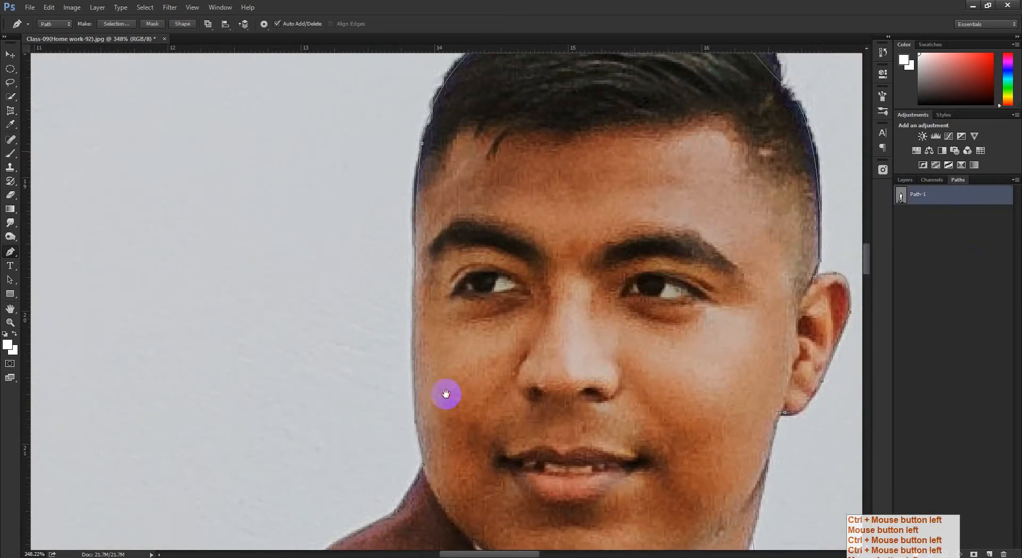
{"action": "left_click_drag", "start_coordinate": [445, 394], "coordinate": [325, 546]}
{"action": "left_click_drag", "start_coordinate": [647, 275], "coordinate": [584, 275]}
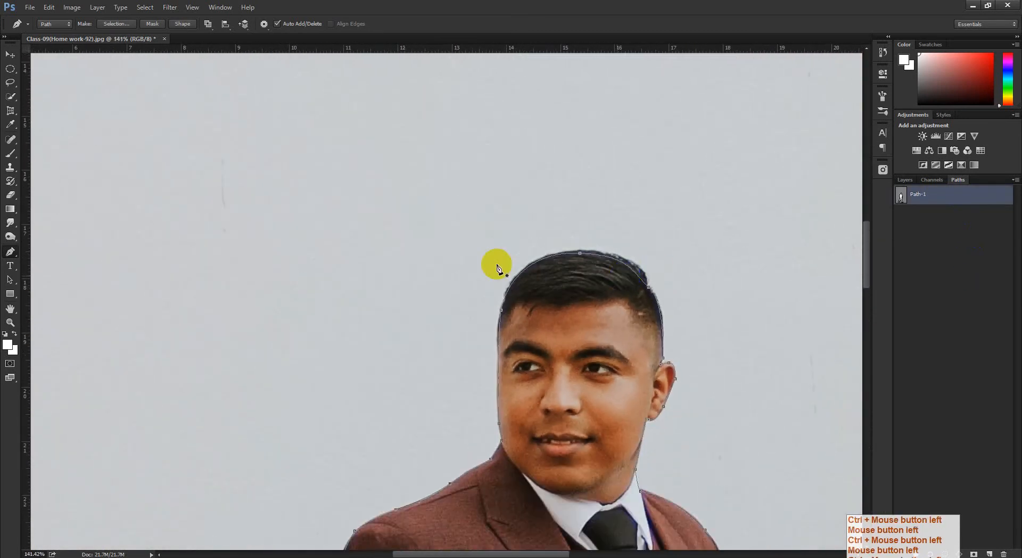
Close Class-09(Home work-92).jpg and switch to the Graphic Design- 7/11 Facebook group in Chrome.
{"action": "left_click", "coordinate": [165, 39]}
{"action": "left_click", "coordinate": [519, 213]}
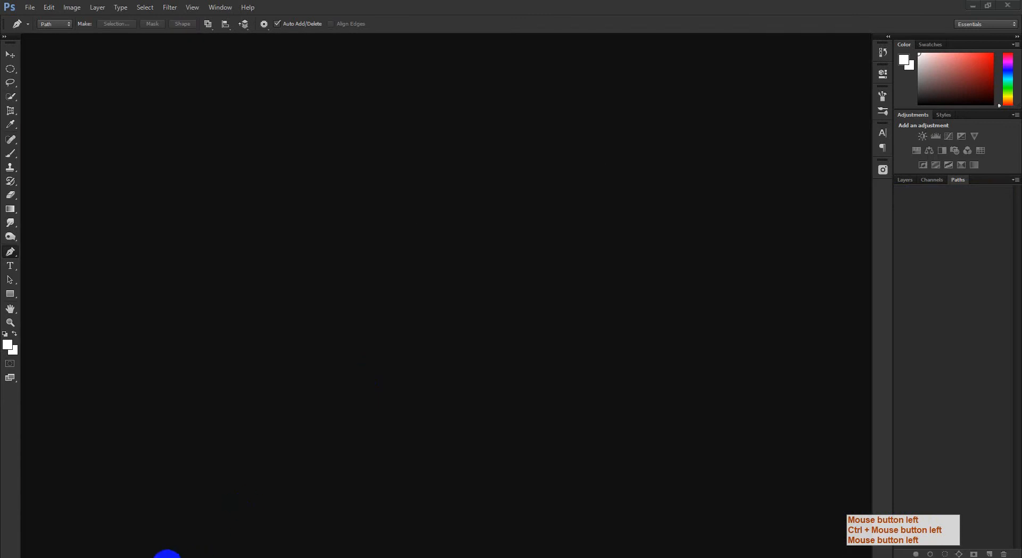
{"action": "left_click", "coordinate": [167, 553]}
{"action": "left_click", "coordinate": [85, 9]}
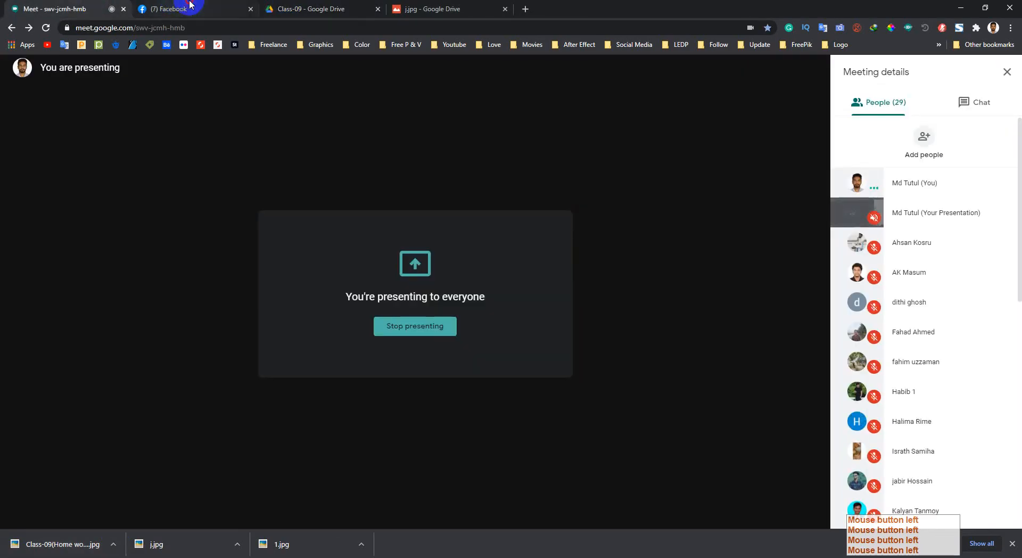
{"action": "left_click", "coordinate": [190, 4]}
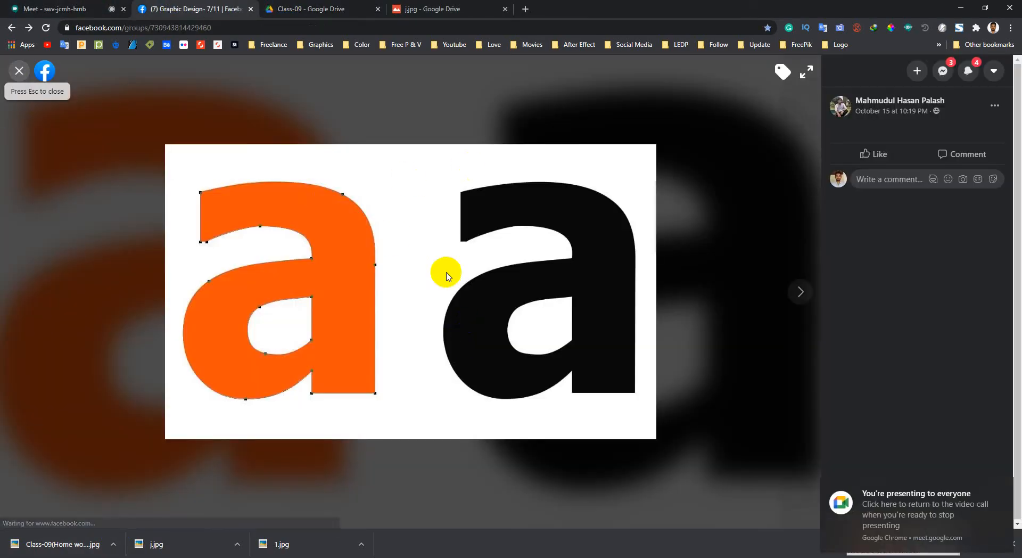
Leave the photo viewer, find the group post linking the PEN tool Google Drive folder, and open that folder.
{"action": "key", "text": "Escape"}
{"action": "scroll", "coordinate": [356, 332], "scroll_direction": "up", "scroll_amount": 6}
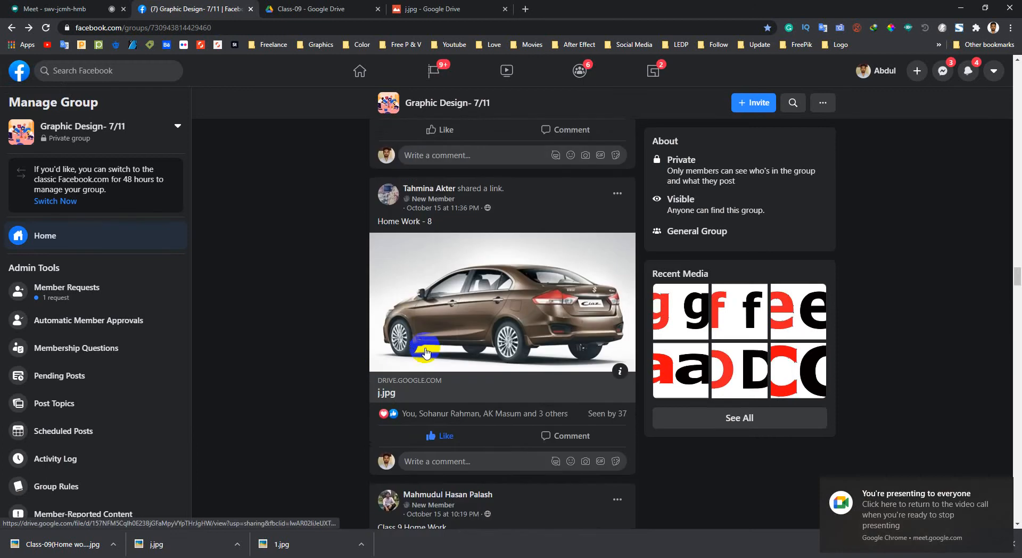
{"action": "scroll", "coordinate": [425, 352], "scroll_direction": "up", "scroll_amount": 5}
{"action": "mouse_move", "coordinate": [440, 399]}
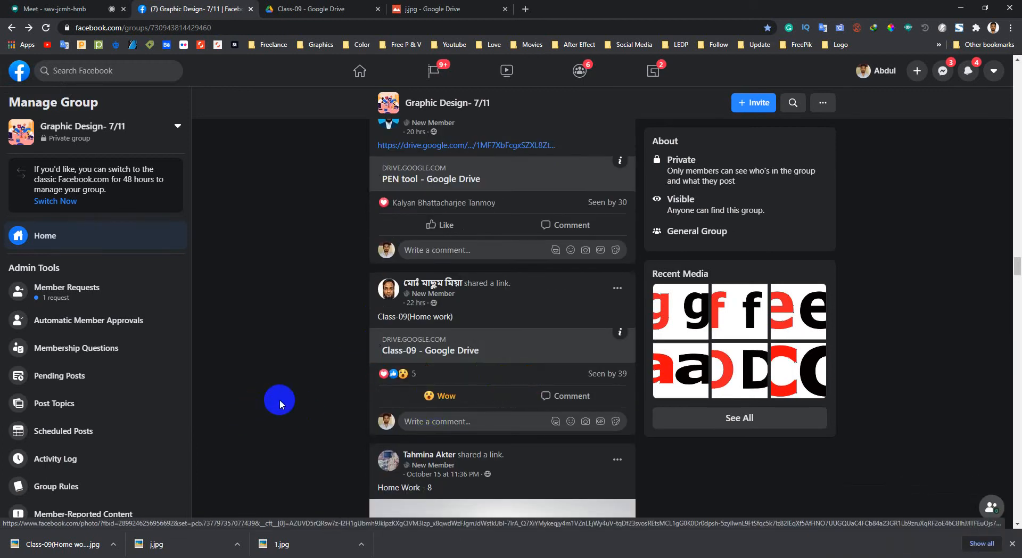
{"action": "scroll", "coordinate": [319, 383], "scroll_direction": "up", "scroll_amount": 3}
{"action": "middle_click", "coordinate": [463, 311]}
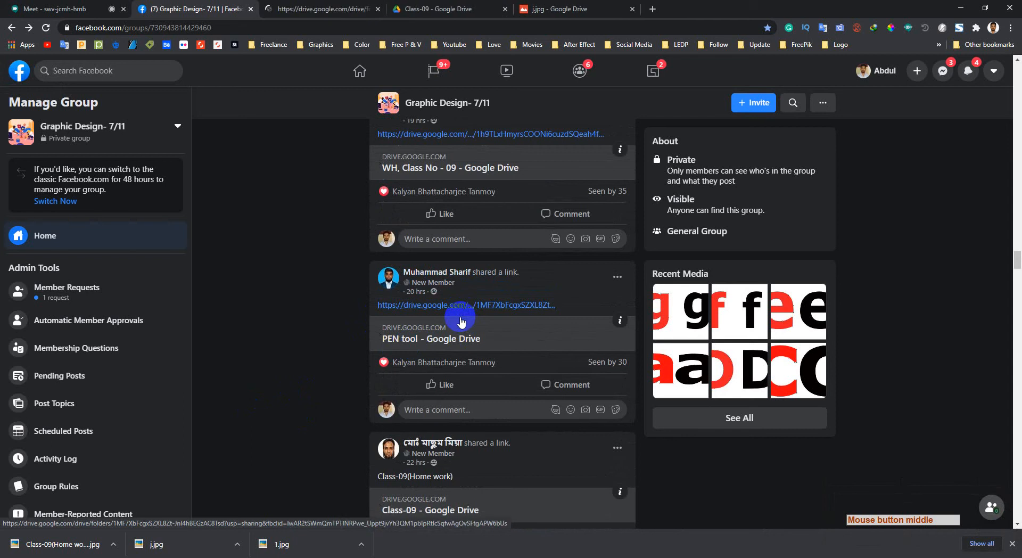
{"action": "left_click", "coordinate": [341, 9]}
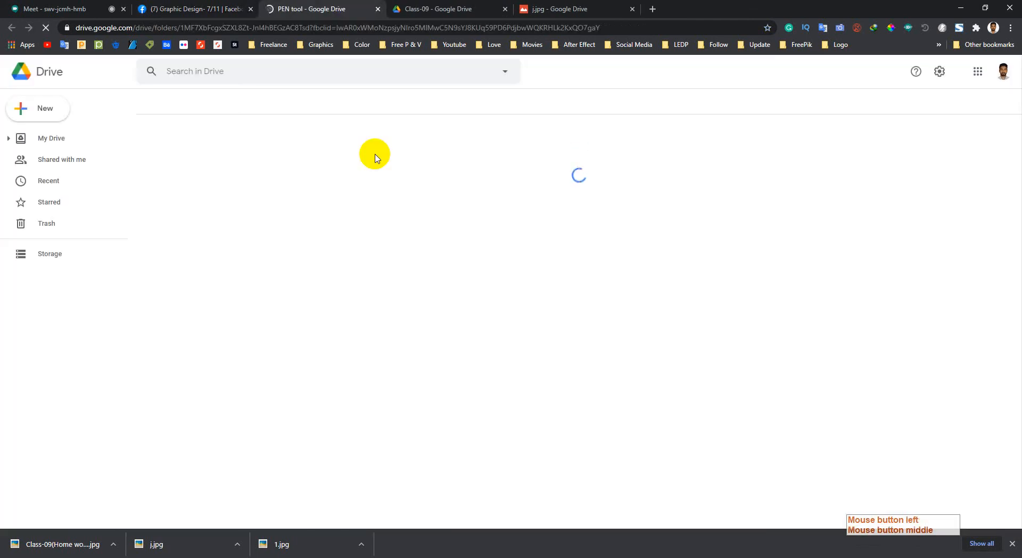
{"action": "left_click", "coordinate": [1012, 544]}
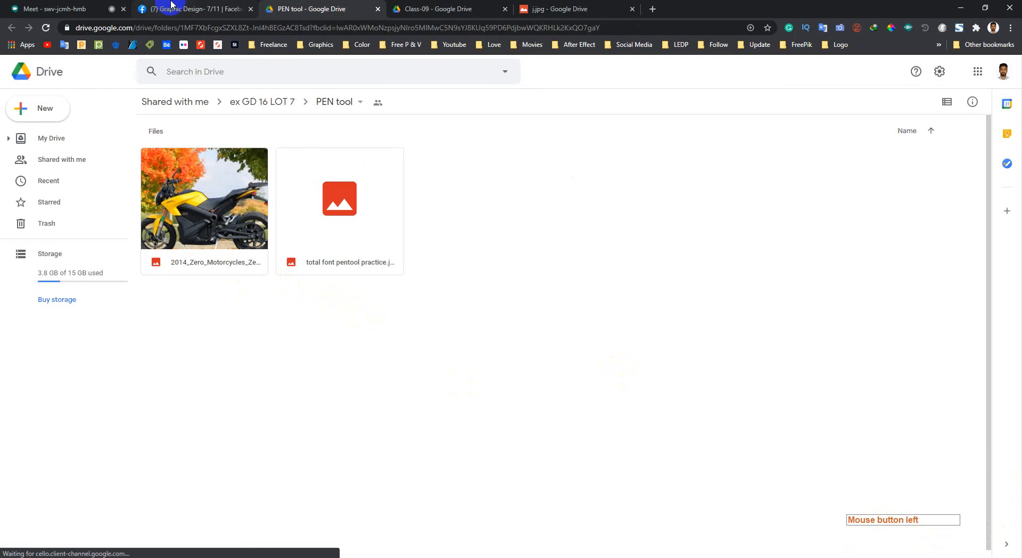
Download total font pentool practice.jpg from the PEN tool folder to the Desktop.
{"action": "left_click", "coordinate": [336, 228]}
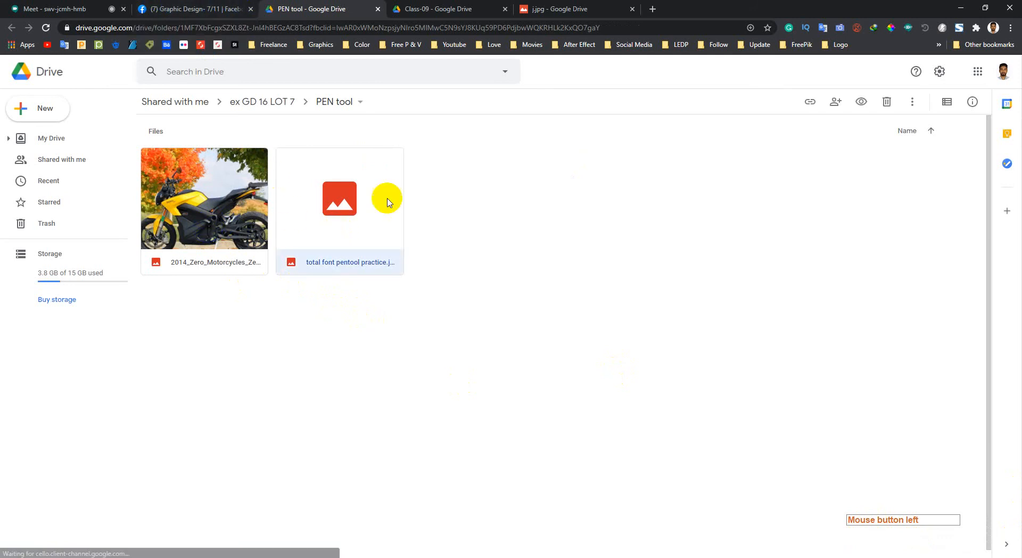
{"action": "right_click", "coordinate": [364, 307]}
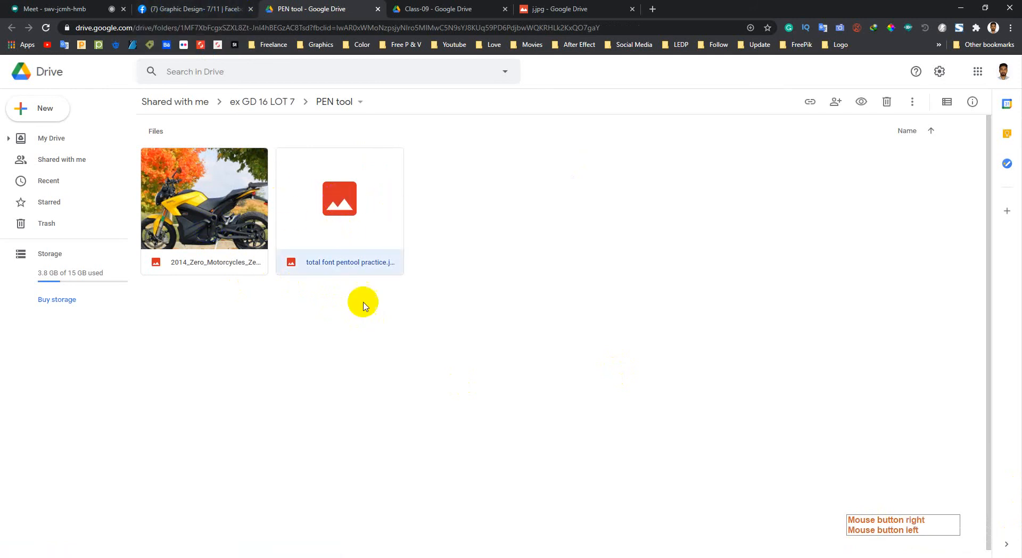
{"action": "right_click", "coordinate": [364, 214]}
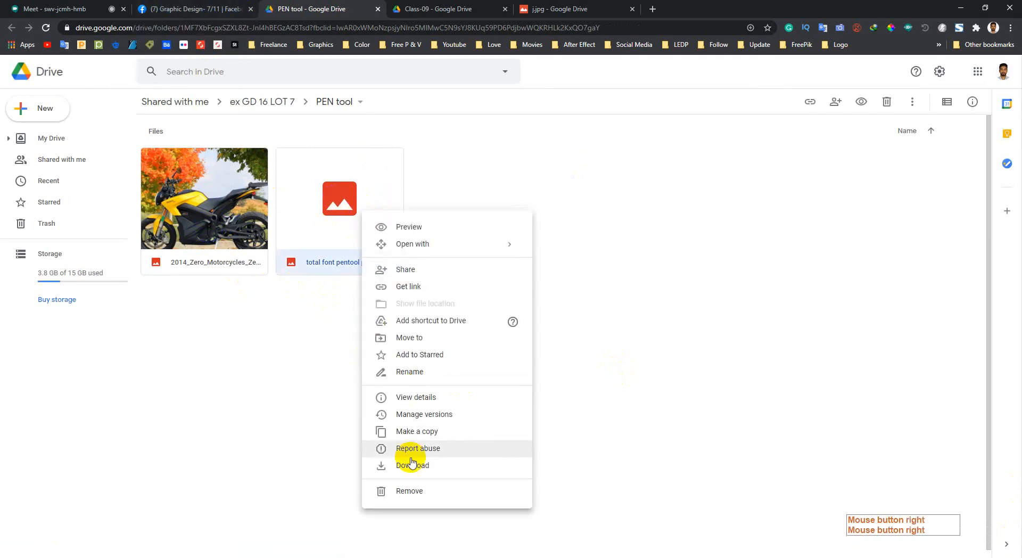
{"action": "left_click", "coordinate": [397, 450]}
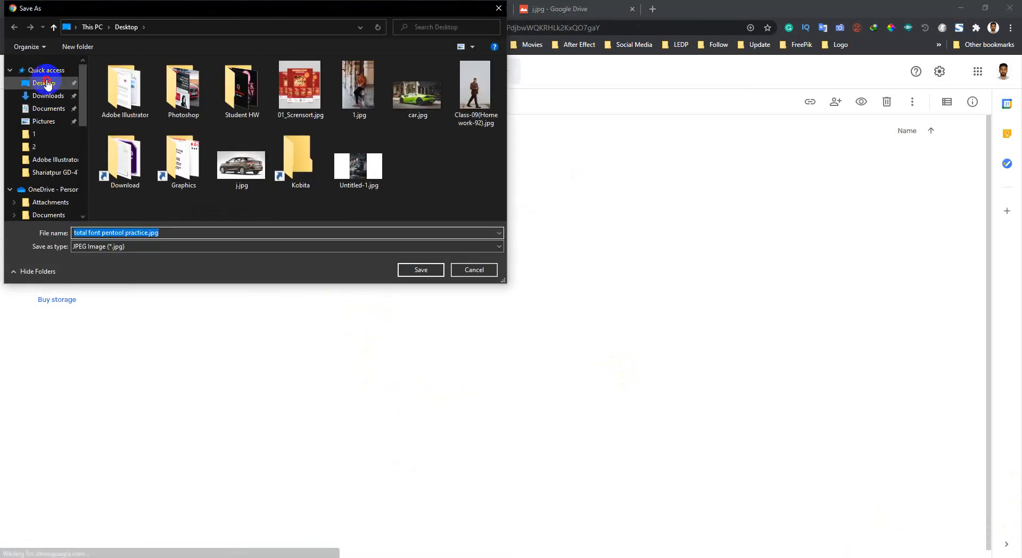
{"action": "left_click", "coordinate": [420, 269]}
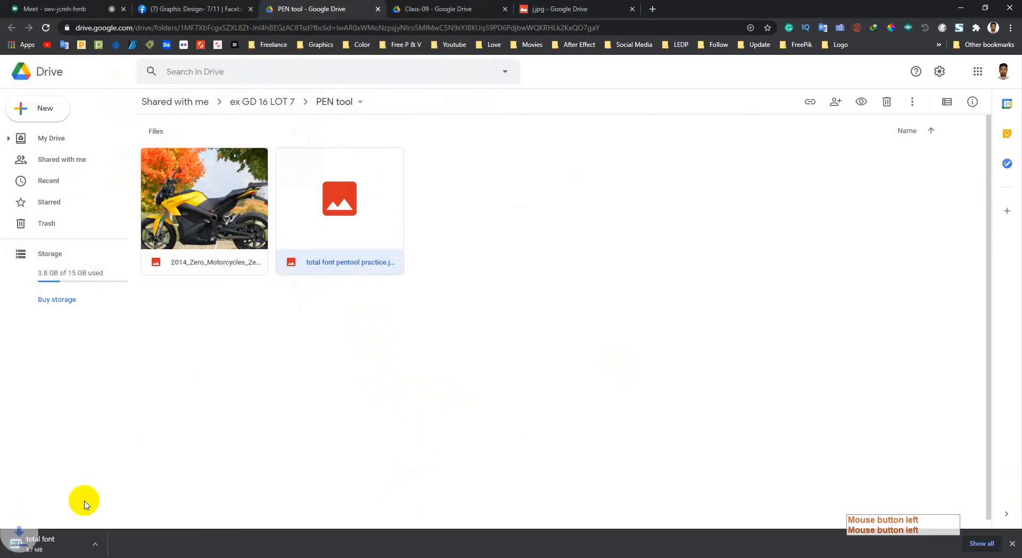
Open the downloaded total font pentool practice.jpg in Photoshop.
{"action": "left_click_drag", "start_coordinate": [58, 545], "coordinate": [374, 204]}
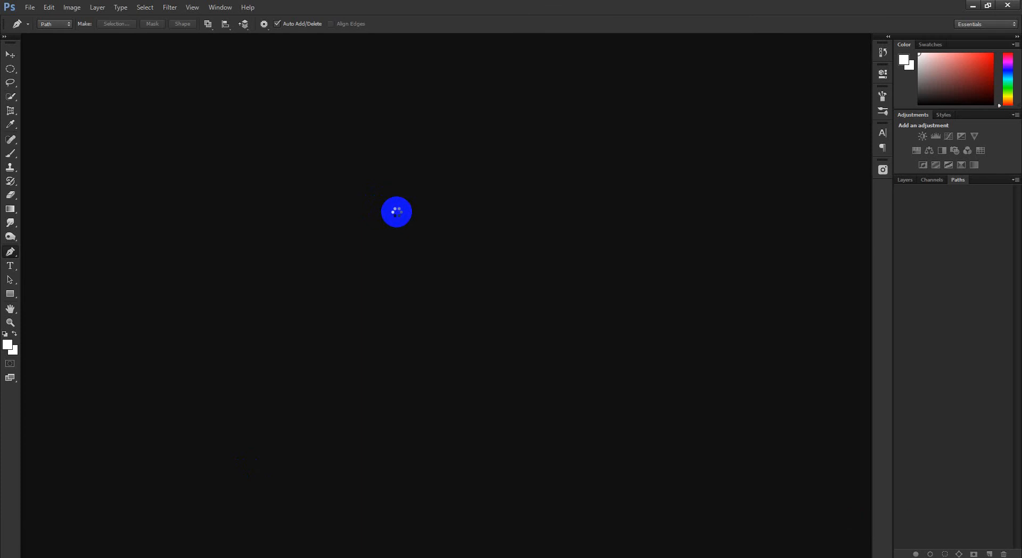
{"action": "key", "text": "ctrl+space"}
{"action": "mouse_move", "coordinate": [426, 224]}
{"action": "left_mouse_down"}
{"action": "mouse_move", "coordinate": [433, 235]}
{"action": "mouse_move", "coordinate": [418, 237]}
{"action": "left_mouse_up"}
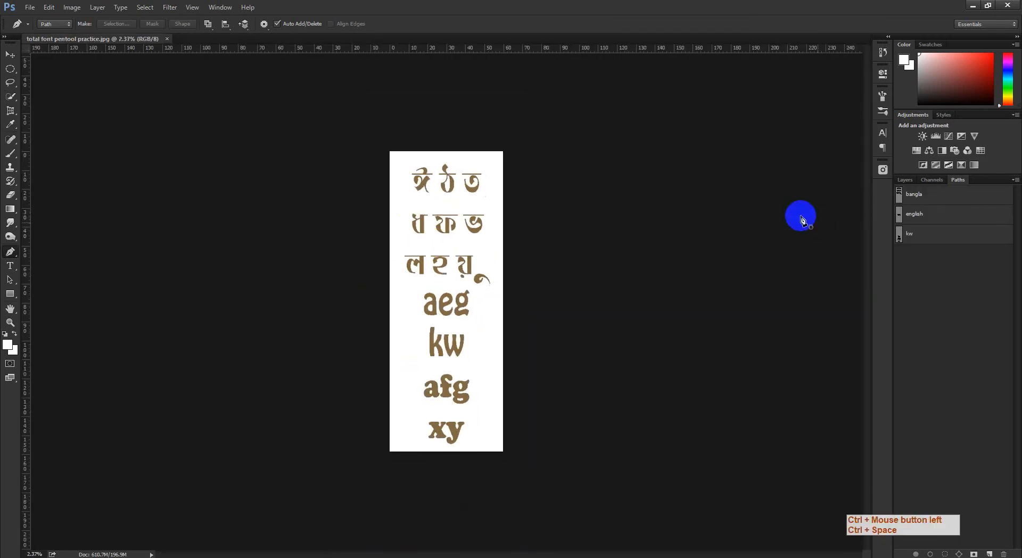
Load the bangla path as a selection and enter Quick Mask mode.
{"action": "left_click", "coordinate": [925, 194]}
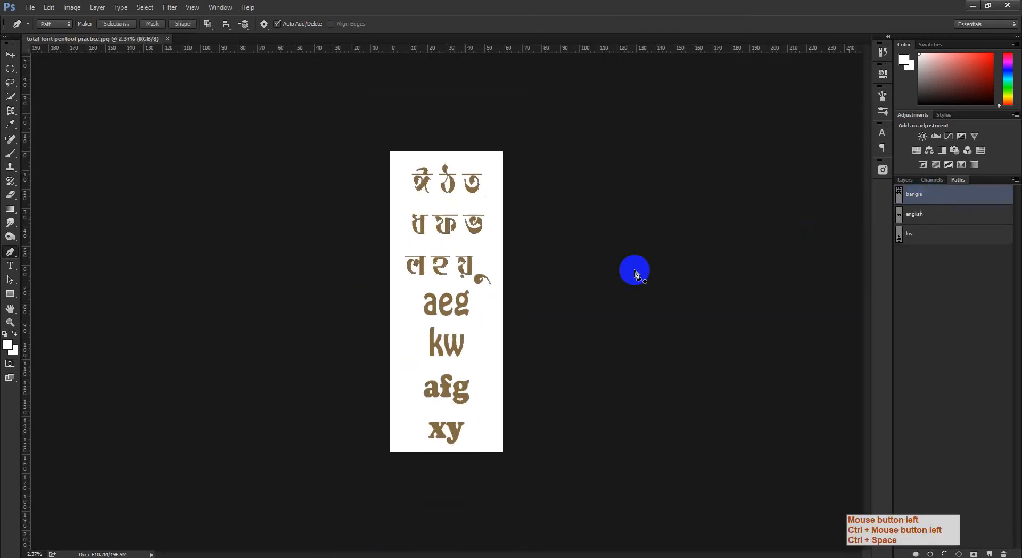
{"action": "left_click", "coordinate": [904, 198], "text": "ctrl"}
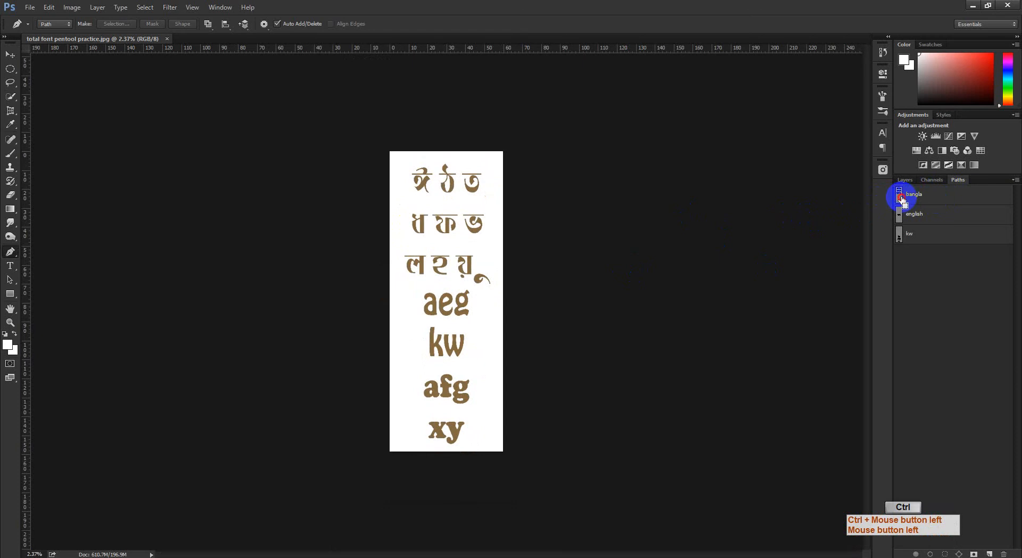
{"action": "key", "text": "ctrl+space"}
{"action": "left_click_drag", "start_coordinate": [467, 221], "coordinate": [500, 254]}
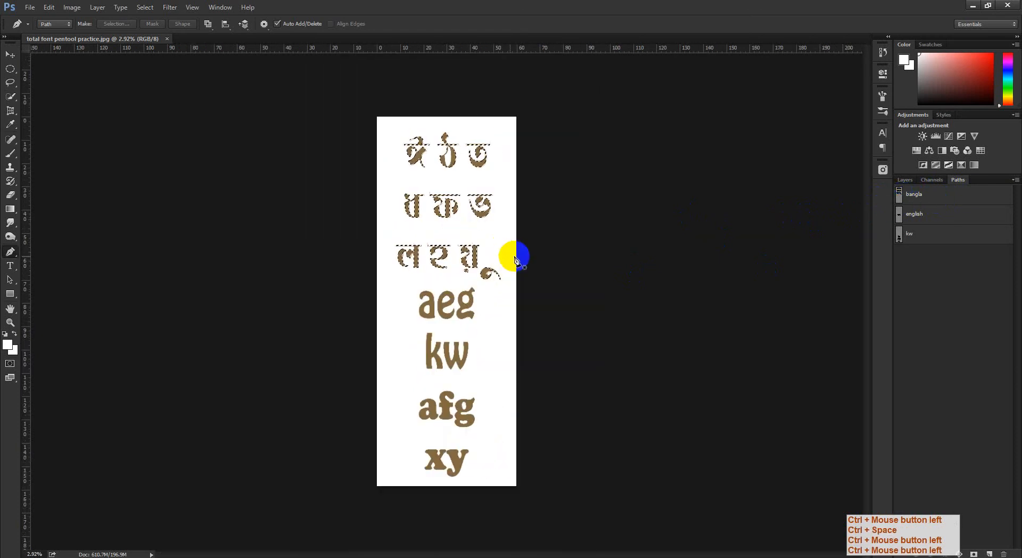
{"action": "key", "text": "q"}
Examine the Bangla letters' edges and counters in the mask, then leave Quick Mask and deselect.
{"action": "key", "text": "ctrl+space"}
{"action": "left_click_drag", "start_coordinate": [426, 155], "coordinate": [508, 244]}
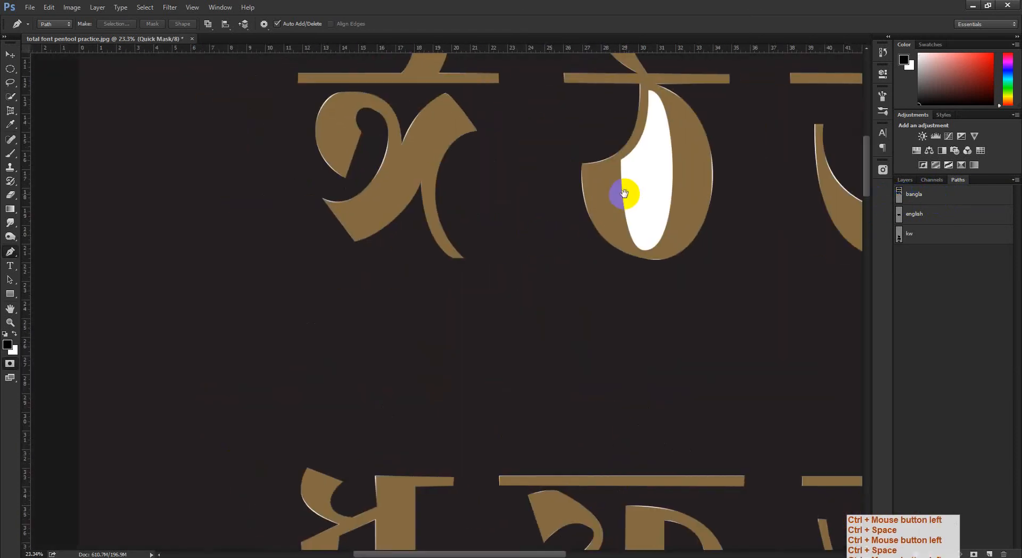
{"action": "key", "text": "space"}
{"action": "left_click_drag", "start_coordinate": [628, 194], "coordinate": [418, 290]}
{"action": "left_click_drag", "start_coordinate": [182, 238], "coordinate": [160, 262]}
{"action": "left_click_drag", "start_coordinate": [406, 235], "coordinate": [387, 262]}
{"action": "key", "text": "ctrl+d"}
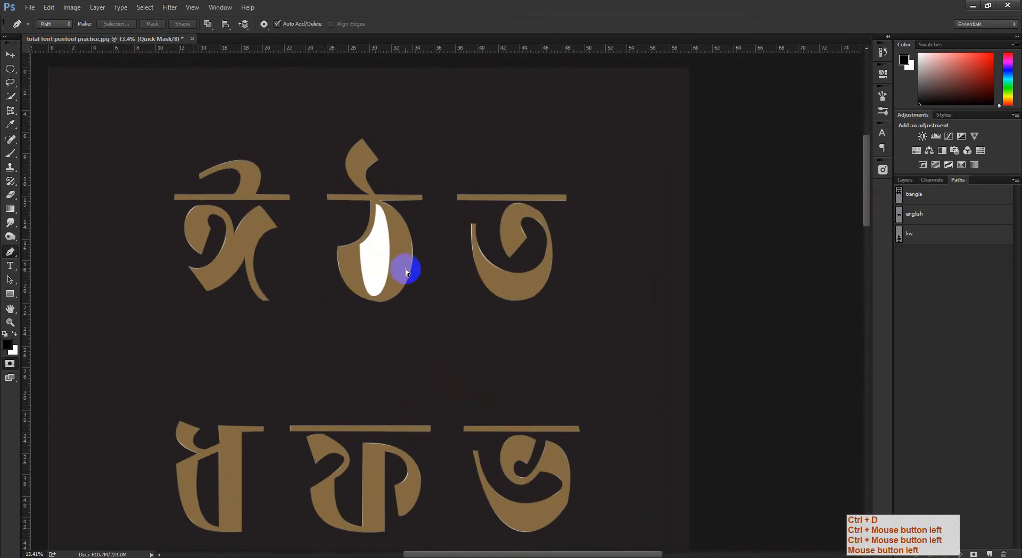
{"action": "key", "text": "q"}
{"action": "key", "text": "ctrl+d"}
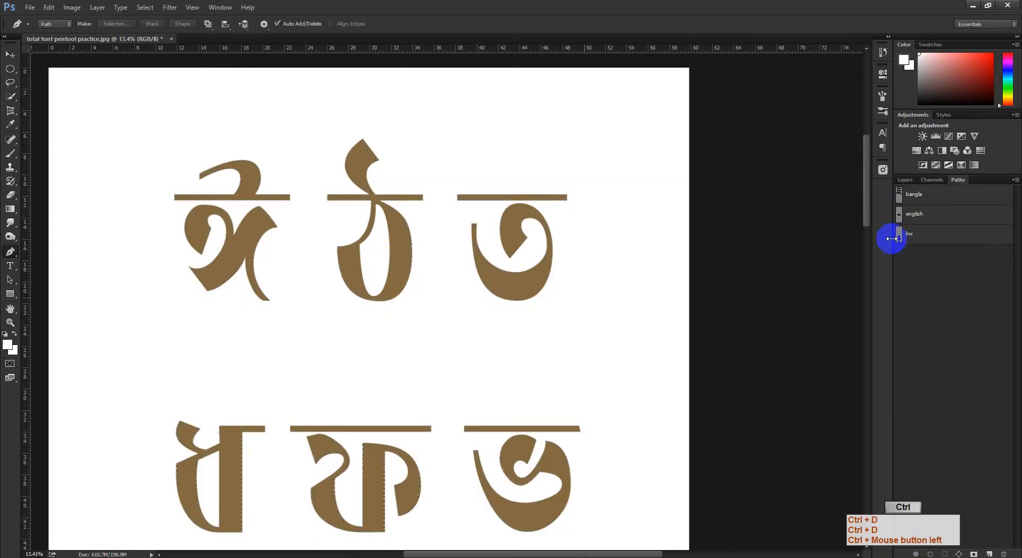
Show the bangla path and examine its anchor points and curves around the first Bangla letter.
{"action": "left_click", "coordinate": [924, 200]}
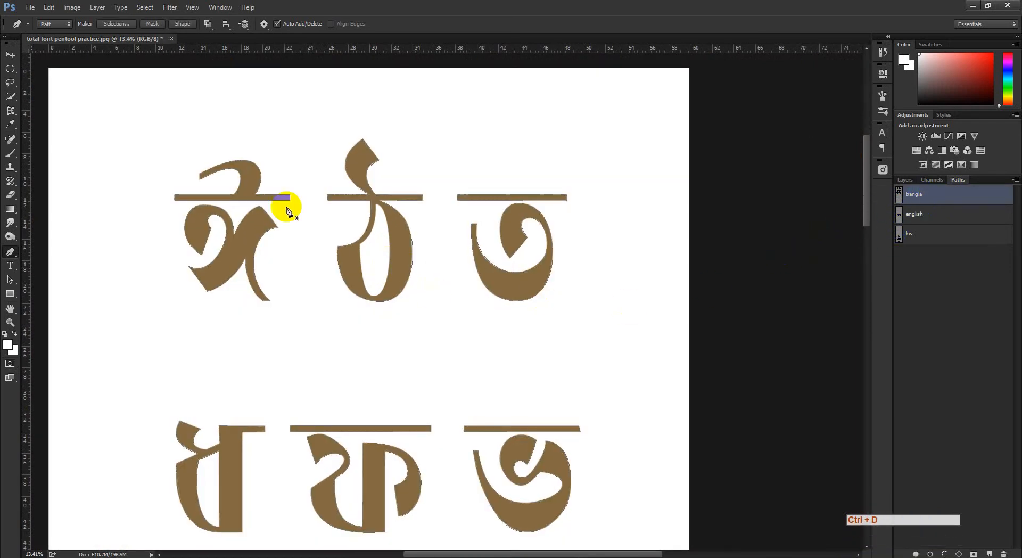
{"action": "left_click_drag", "start_coordinate": [178, 134], "coordinate": [636, 327]}
{"action": "left_click_drag", "start_coordinate": [129, 266], "coordinate": [266, 282]}
{"action": "mouse_move", "coordinate": [287, 279]}
{"action": "left_mouse_down"}
{"action": "mouse_move", "coordinate": [184, 396]}
{"action": "mouse_move", "coordinate": [288, 272]}
{"action": "left_mouse_up"}
{"action": "left_click_drag", "start_coordinate": [313, 248], "coordinate": [240, 356]}
{"action": "left_click_drag", "start_coordinate": [395, 301], "coordinate": [373, 315]}
{"action": "left_click_drag", "start_coordinate": [389, 223], "coordinate": [393, 224]}
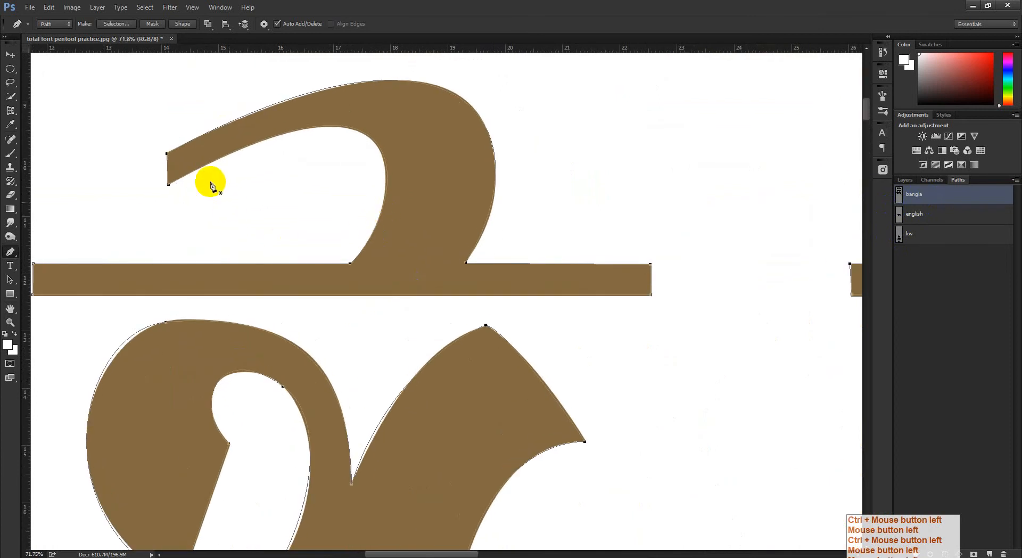
Examine how the bangla path follows the first letter's upper stroke, rounded lobe, pointed lower end and stem.
{"action": "left_click_drag", "start_coordinate": [524, 182], "coordinate": [352, 153]}
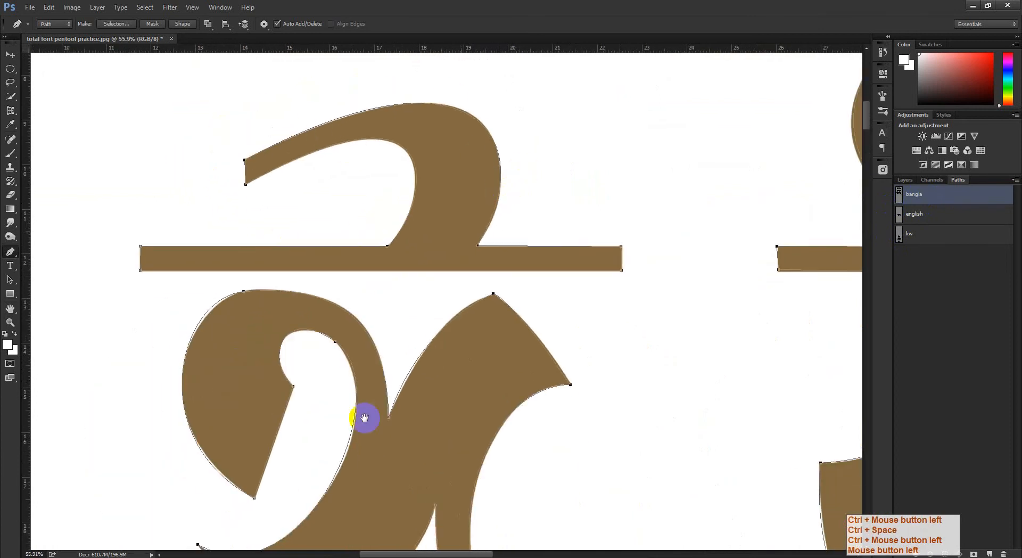
{"action": "left_click_drag", "start_coordinate": [386, 351], "coordinate": [399, 308]}
{"action": "left_click_drag", "start_coordinate": [242, 294], "coordinate": [261, 303]}
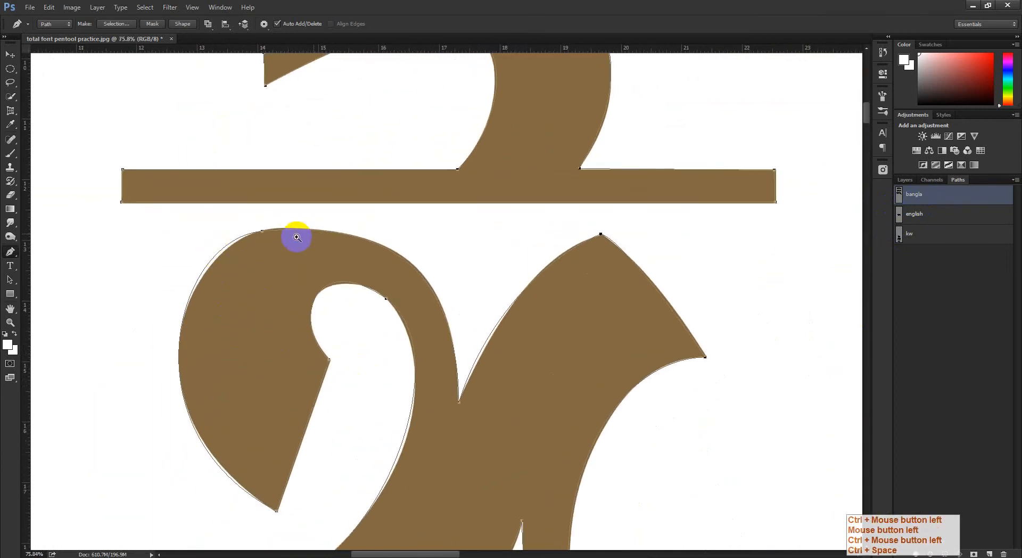
{"action": "left_click_drag", "start_coordinate": [297, 237], "coordinate": [281, 247]}
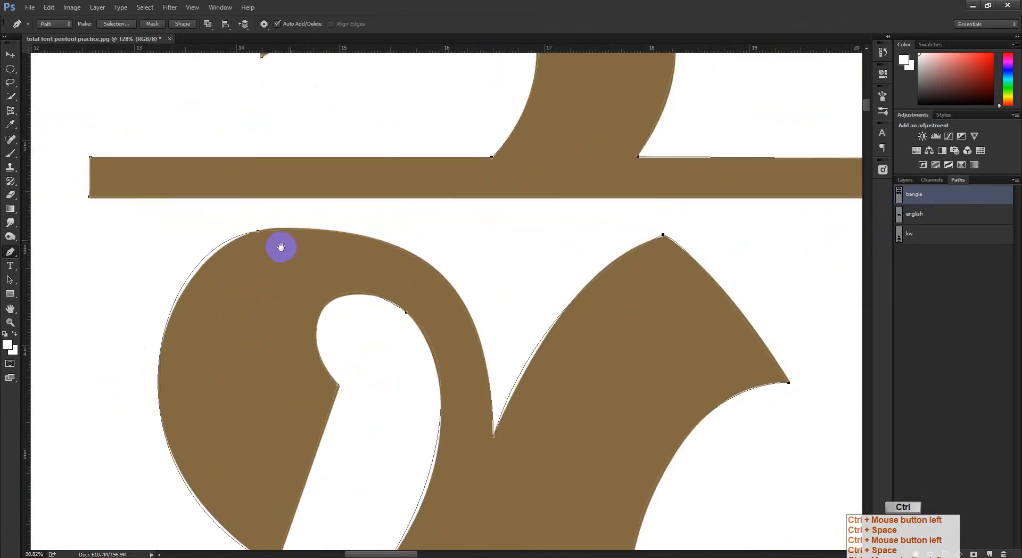
{"action": "left_click_drag", "start_coordinate": [462, 233], "coordinate": [431, 233]}
{"action": "left_click_drag", "start_coordinate": [441, 380], "coordinate": [393, 272]}
{"action": "left_click_drag", "start_coordinate": [291, 382], "coordinate": [302, 330]}
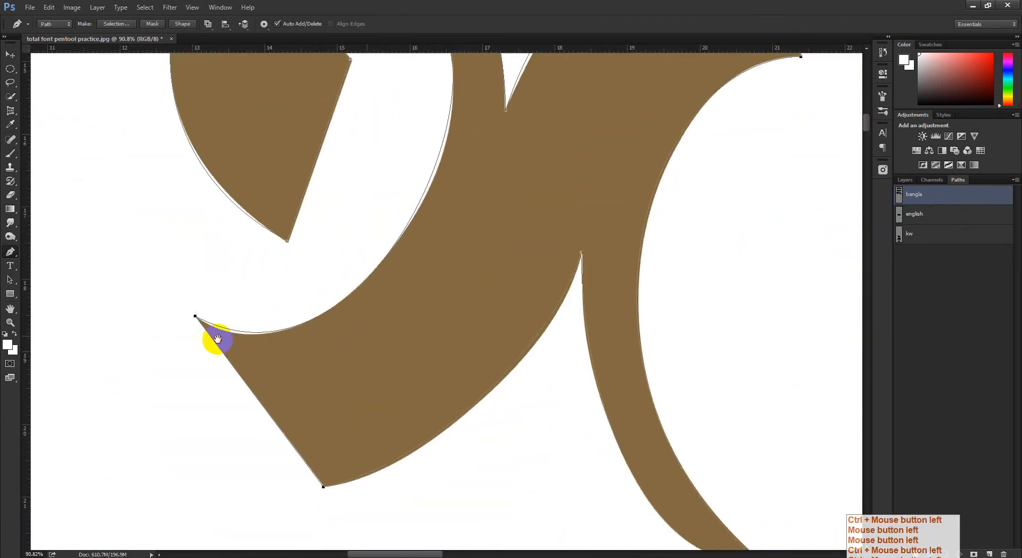
{"action": "left_click_drag", "start_coordinate": [217, 340], "coordinate": [42, 344]}
{"action": "left_click_drag", "start_coordinate": [421, 330], "coordinate": [307, 333]}
{"action": "left_click_drag", "start_coordinate": [422, 299], "coordinate": [370, 445]}
Check the bangla path against the second letter's top flag, headline bar and lower curves.
{"action": "left_click_drag", "start_coordinate": [581, 331], "coordinate": [398, 293]}
{"action": "left_click_drag", "start_coordinate": [596, 372], "coordinate": [410, 373]}
{"action": "left_click_drag", "start_coordinate": [493, 258], "coordinate": [447, 301]}
{"action": "left_click_drag", "start_coordinate": [428, 169], "coordinate": [487, 172]}
{"action": "left_click_drag", "start_coordinate": [419, 203], "coordinate": [408, 264]}
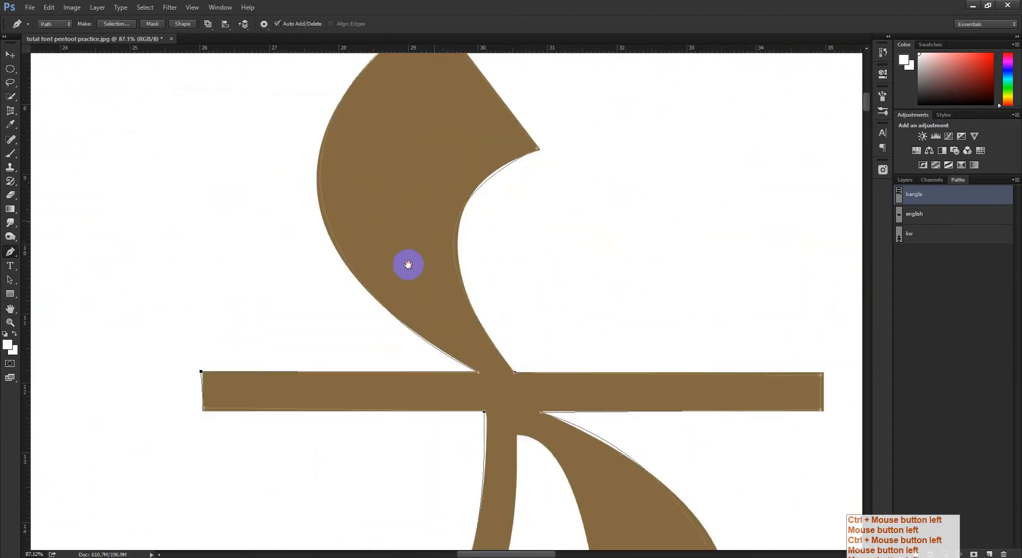
{"action": "left_click_drag", "start_coordinate": [430, 159], "coordinate": [351, 260]}
{"action": "left_click_drag", "start_coordinate": [441, 282], "coordinate": [340, 245]}
{"action": "left_click_drag", "start_coordinate": [637, 268], "coordinate": [321, 173]}
Check the bangla path along the third letter's outer edge and inner counter.
{"action": "left_click_drag", "start_coordinate": [564, 238], "coordinate": [290, 184]}
{"action": "left_click_drag", "start_coordinate": [728, 244], "coordinate": [625, 243]}
{"action": "left_click_drag", "start_coordinate": [692, 250], "coordinate": [596, 223]}
{"action": "left_click_drag", "start_coordinate": [708, 229], "coordinate": [797, 229]}
{"action": "left_click_drag", "start_coordinate": [441, 462], "coordinate": [618, 237]}
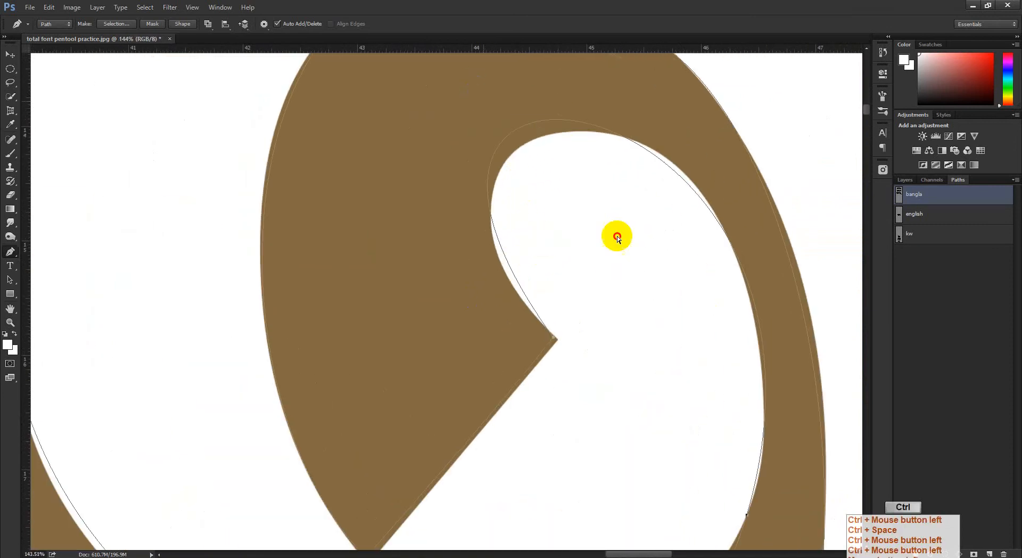
{"action": "left_click_drag", "start_coordinate": [668, 270], "coordinate": [642, 306]}
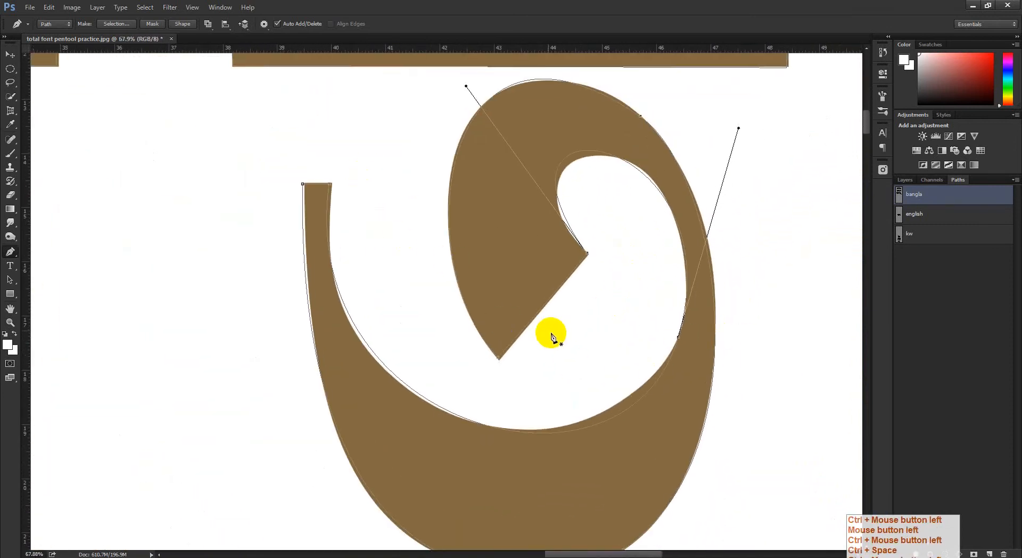
Switch to the Google Meet tab in Chrome to check the meeting, and return to Photoshop.
{"action": "left_click", "coordinate": [174, 555]}
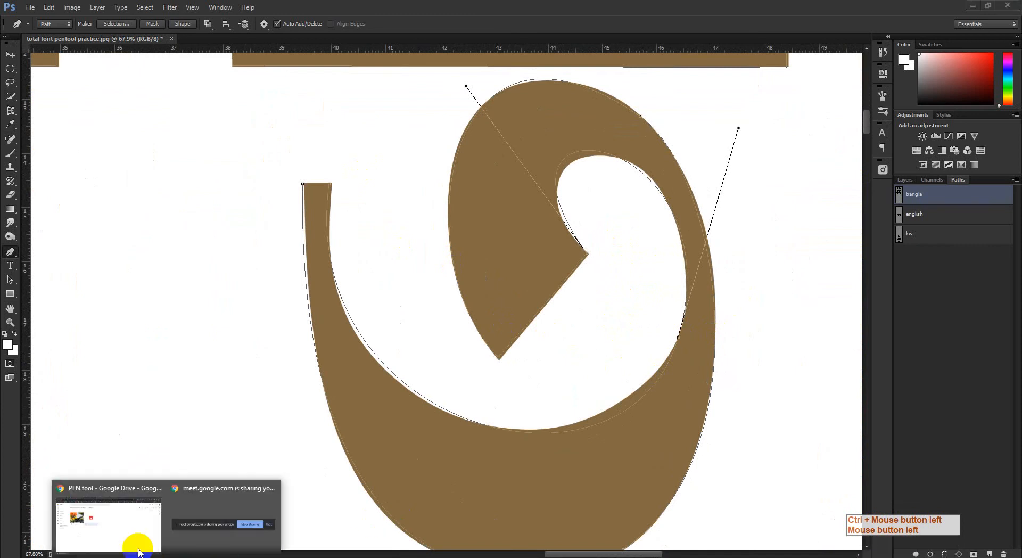
{"action": "left_click", "coordinate": [112, 525]}
{"action": "left_click", "coordinate": [73, 5]}
{"action": "left_click", "coordinate": [622, 322]}
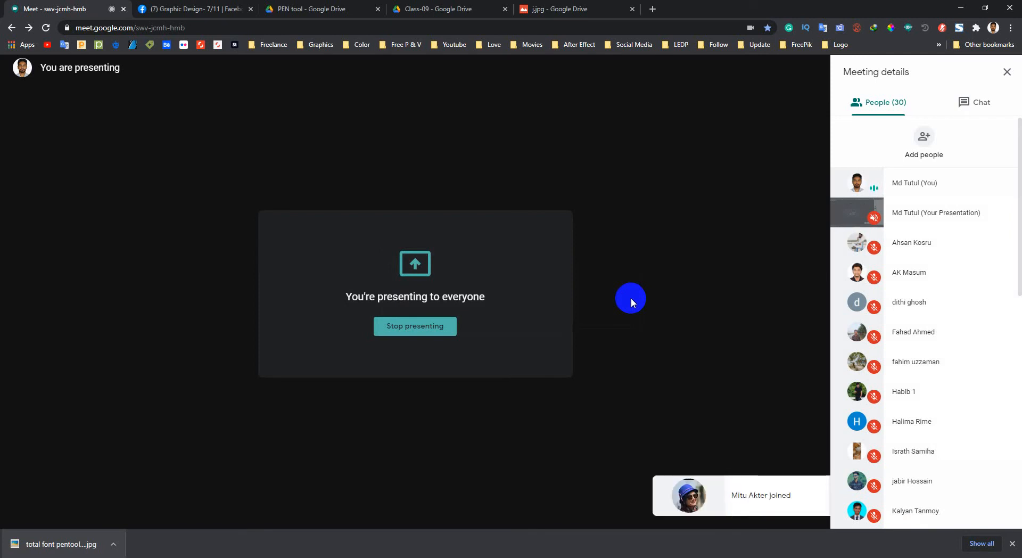
{"action": "left_click", "coordinate": [961, 7]}
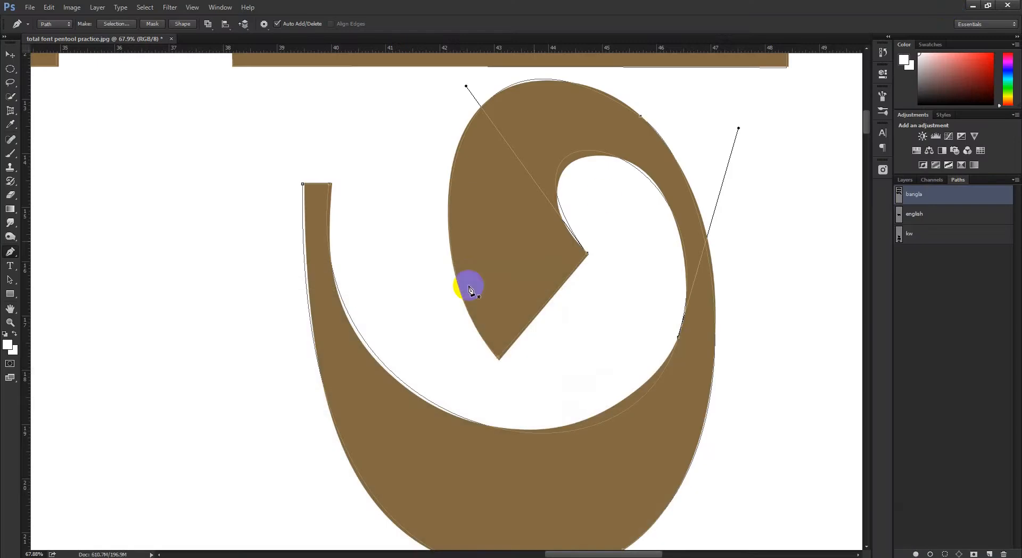
Load the bangla path as a selection and enter Quick Mask mode at the third letter's inner curve.
{"action": "left_click_drag", "start_coordinate": [564, 281], "coordinate": [428, 232]}
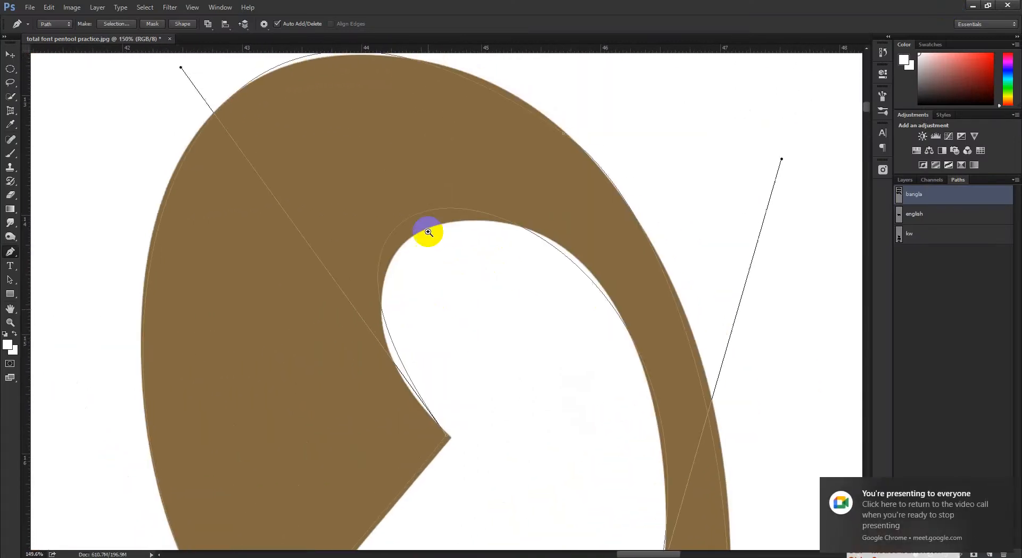
{"action": "left_click", "coordinate": [429, 232]}
{"action": "key", "text": "ctrl+Return"}
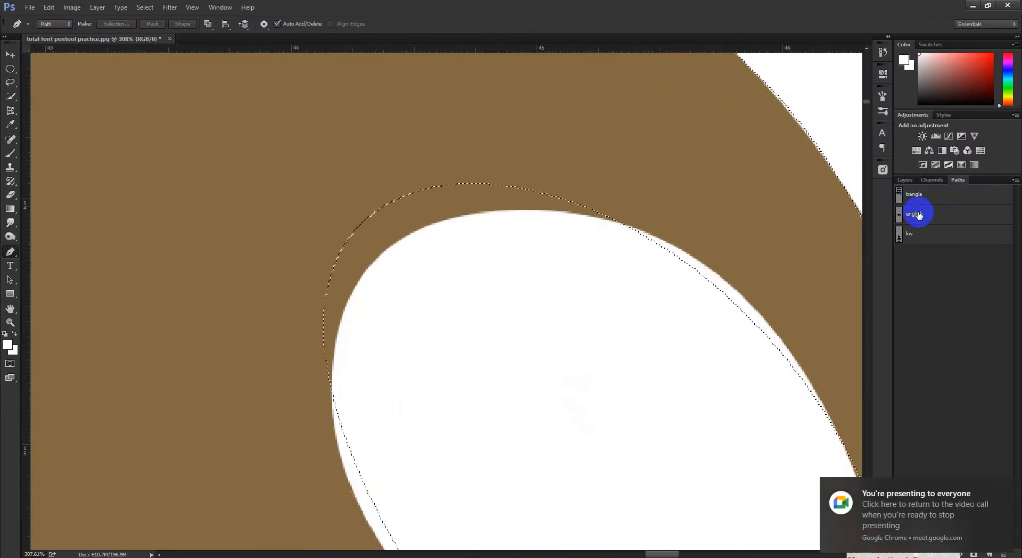
{"action": "key", "text": "q"}
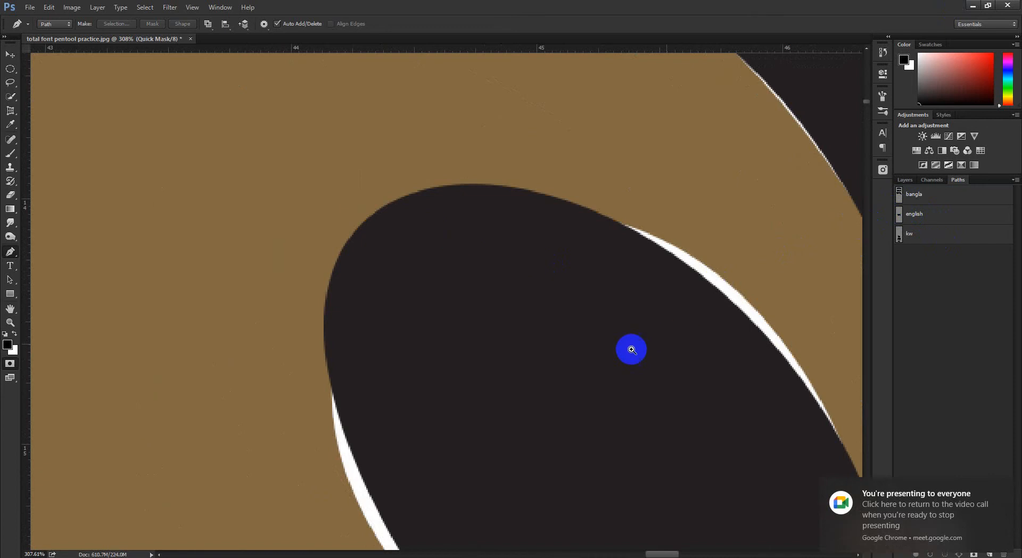
Examine the edge gaps around the third letter in the mask, leave Quick Mask and deselect.
{"action": "left_click_drag", "start_coordinate": [632, 349], "coordinate": [576, 397]}
{"action": "left_click", "coordinate": [500, 384], "text": "ctrl"}
{"action": "left_click_drag", "start_coordinate": [463, 368], "coordinate": [425, 364]}
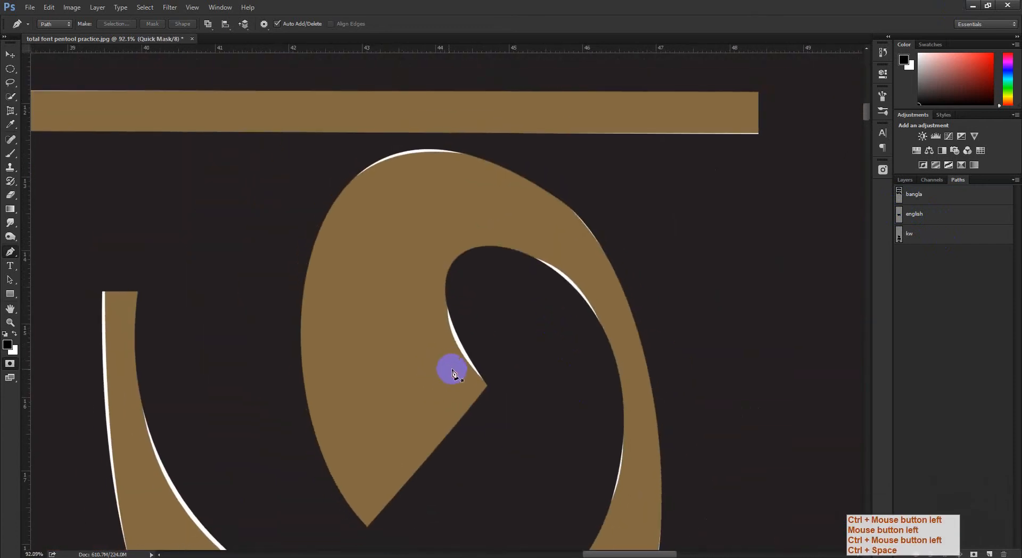
{"action": "key", "text": "q"}
{"action": "key", "text": "ctrl+d"}
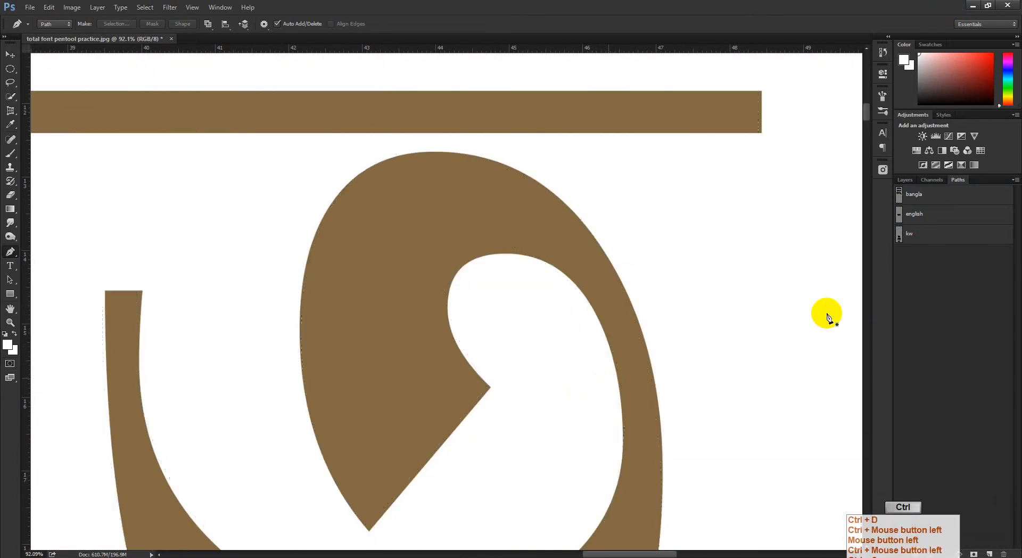
Show the bangla path again and examine its fit along the third letter's lower bowl.
{"action": "left_click", "coordinate": [948, 195]}
{"action": "left_click_drag", "start_coordinate": [670, 329], "coordinate": [591, 336]}
{"action": "left_click_drag", "start_coordinate": [623, 383], "coordinate": [612, 315]}
{"action": "left_click_drag", "start_coordinate": [587, 389], "coordinate": [593, 333]}
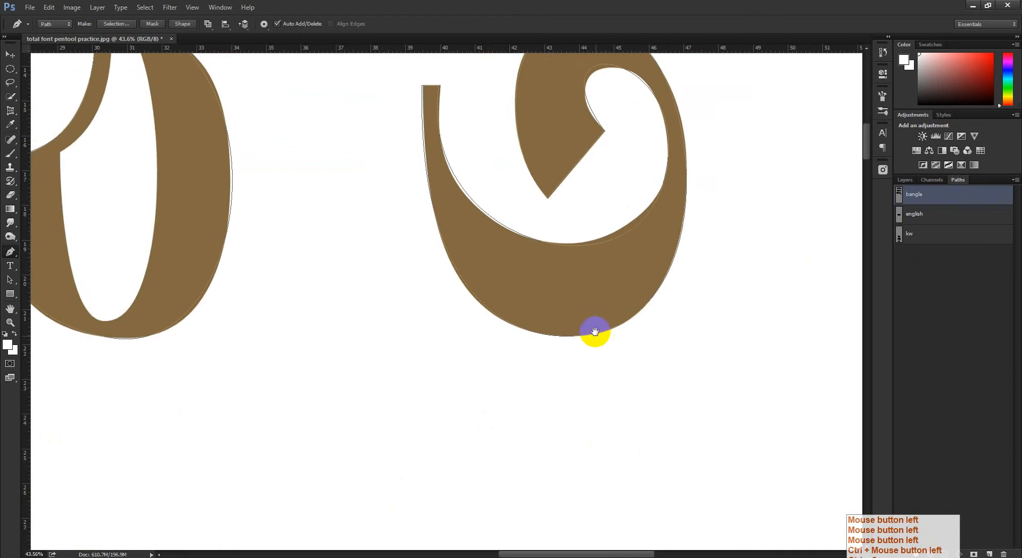
{"action": "left_click_drag", "start_coordinate": [606, 279], "coordinate": [570, 197]}
{"action": "left_click_drag", "start_coordinate": [523, 334], "coordinate": [499, 253]}
Examine the bangla path's anchor points and edges on the three letters of the second row.
{"action": "left_click_drag", "start_coordinate": [272, 235], "coordinate": [729, 383], "text": "ctrl"}
{"action": "left_click_drag", "start_coordinate": [378, 294], "coordinate": [463, 330], "text": "ctrl"}
{"action": "left_click_drag", "start_coordinate": [309, 284], "coordinate": [399, 327]}
{"action": "left_click_drag", "start_coordinate": [298, 246], "coordinate": [56, 262], "text": "ctrl"}
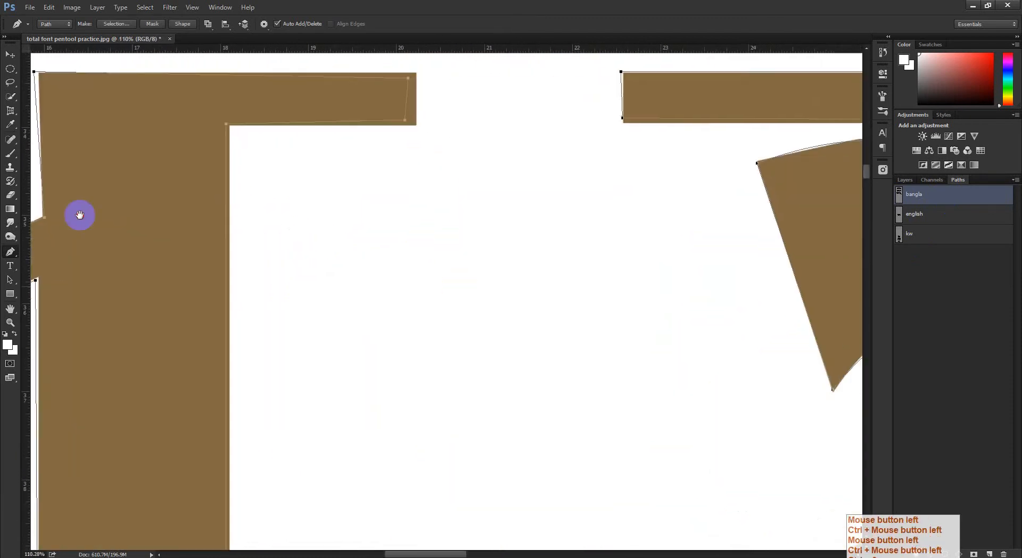
{"action": "left_click_drag", "start_coordinate": [745, 224], "coordinate": [258, 222]}
{"action": "left_click_drag", "start_coordinate": [596, 230], "coordinate": [520, 240], "text": "ctrl"}
{"action": "left_click_drag", "start_coordinate": [577, 276], "coordinate": [315, 265]}
{"action": "left_click_drag", "start_coordinate": [788, 249], "coordinate": [605, 303]}
{"action": "left_click_drag", "start_coordinate": [582, 314], "coordinate": [739, 161]}
{"action": "left_click_drag", "start_coordinate": [740, 161], "coordinate": [681, 175], "text": "ctrl"}
{"action": "left_click_drag", "start_coordinate": [591, 340], "coordinate": [602, 268]}
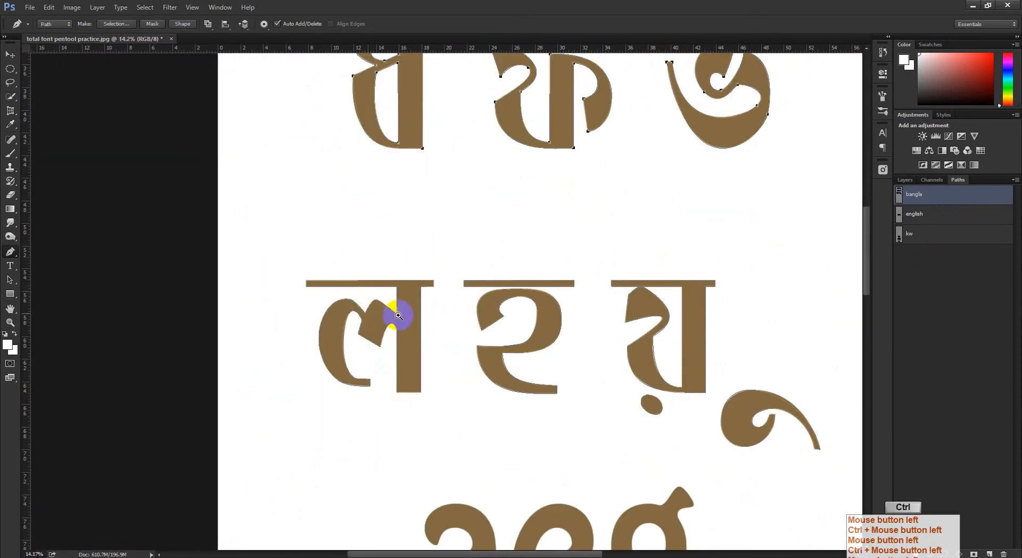
Select the third row's Bangla outlines and examine their anchor points, corners and curves up close.
{"action": "left_click_drag", "start_coordinate": [287, 247], "coordinate": [797, 481], "text": "ctrl"}
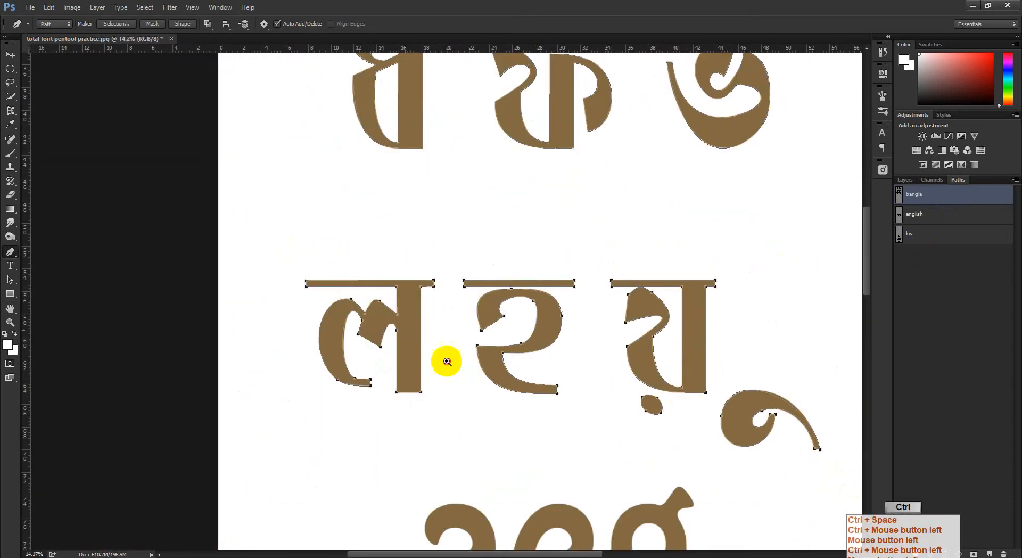
{"action": "left_click_drag", "start_coordinate": [405, 329], "coordinate": [484, 416], "text": "ctrl"}
{"action": "left_click_drag", "start_coordinate": [119, 168], "coordinate": [229, 240]}
{"action": "left_click_drag", "start_coordinate": [229, 240], "coordinate": [255, 267], "text": "ctrl"}
{"action": "left_click_drag", "start_coordinate": [383, 456], "coordinate": [397, 395]}
{"action": "left_click_drag", "start_coordinate": [449, 352], "coordinate": [525, 424], "text": "ctrl"}
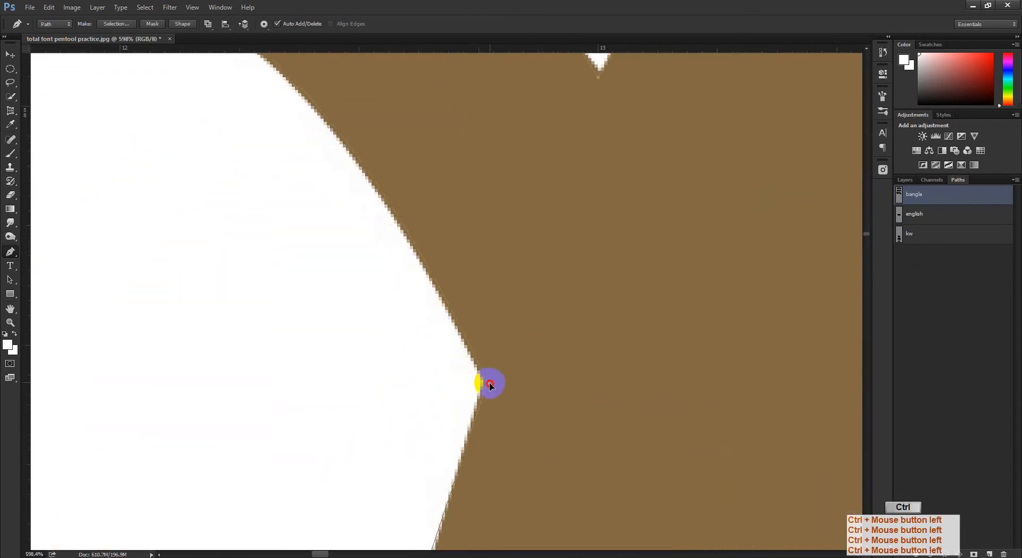
{"action": "left_click_drag", "start_coordinate": [532, 381], "coordinate": [461, 383], "text": "ctrl"}
{"action": "left_click_drag", "start_coordinate": [735, 386], "coordinate": [542, 310]}
{"action": "left_click_drag", "start_coordinate": [652, 384], "coordinate": [501, 311]}
{"action": "left_click_drag", "start_coordinate": [777, 457], "coordinate": [502, 326]}
{"action": "left_click_drag", "start_coordinate": [634, 269], "coordinate": [551, 159], "text": "ctrl"}
{"action": "left_click_drag", "start_coordinate": [575, 341], "coordinate": [532, 208]}
{"action": "left_click_drag", "start_coordinate": [559, 362], "coordinate": [520, 232]}
{"action": "left_click_drag", "start_coordinate": [549, 268], "coordinate": [781, 413], "text": "ctrl"}
Show the english path and examine its anchor points around the letters aeg.
{"action": "left_click", "coordinate": [946, 215]}
{"action": "left_click", "coordinate": [753, 388], "text": "ctrl"}
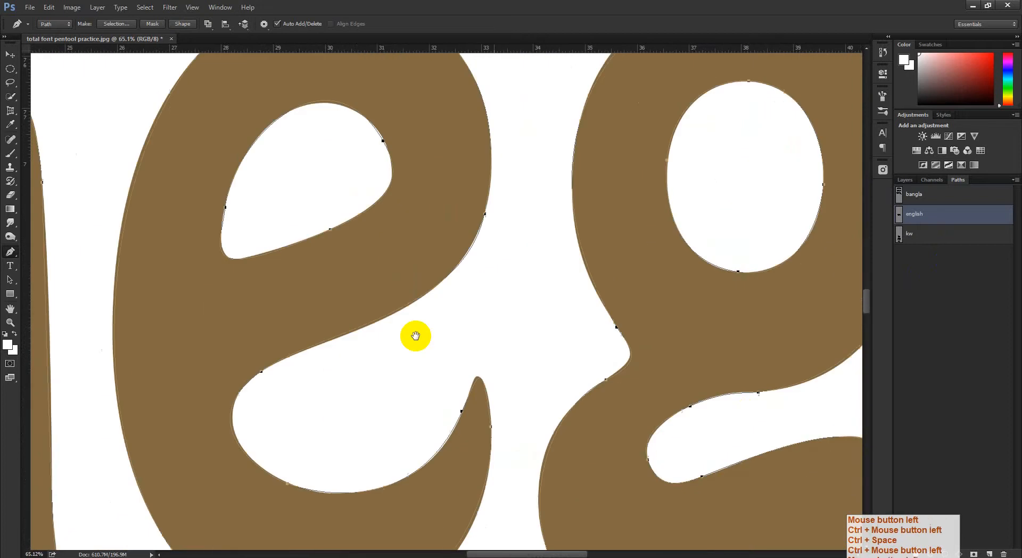
{"action": "left_click_drag", "start_coordinate": [416, 336], "coordinate": [229, 273]}
{"action": "left_click_drag", "start_coordinate": [671, 315], "coordinate": [602, 58], "text": "ctrl"}
{"action": "left_click_drag", "start_coordinate": [550, 386], "coordinate": [554, 140]}
Show the kw path and examine its anchor points on the kw, afg and xy letters.
{"action": "left_click", "coordinate": [935, 242]}
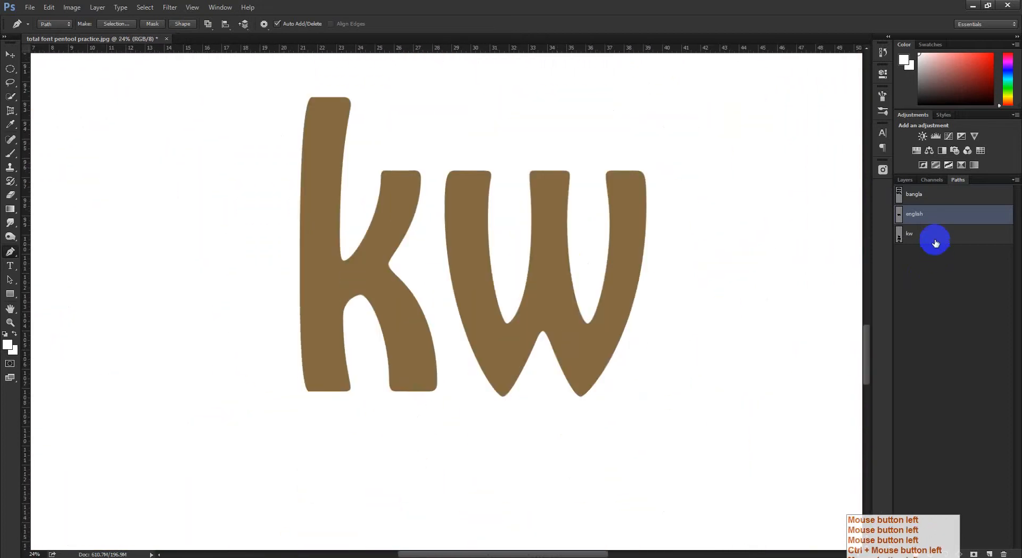
{"action": "left_click_drag", "start_coordinate": [542, 237], "coordinate": [384, 209]}
{"action": "left_click_drag", "start_coordinate": [284, 107], "coordinate": [630, 365]}
{"action": "left_click_drag", "start_coordinate": [655, 401], "coordinate": [599, 401]}
{"action": "left_click_drag", "start_coordinate": [458, 484], "coordinate": [442, 375]}
{"action": "left_click_drag", "start_coordinate": [366, 303], "coordinate": [699, 462], "text": "ctrl"}
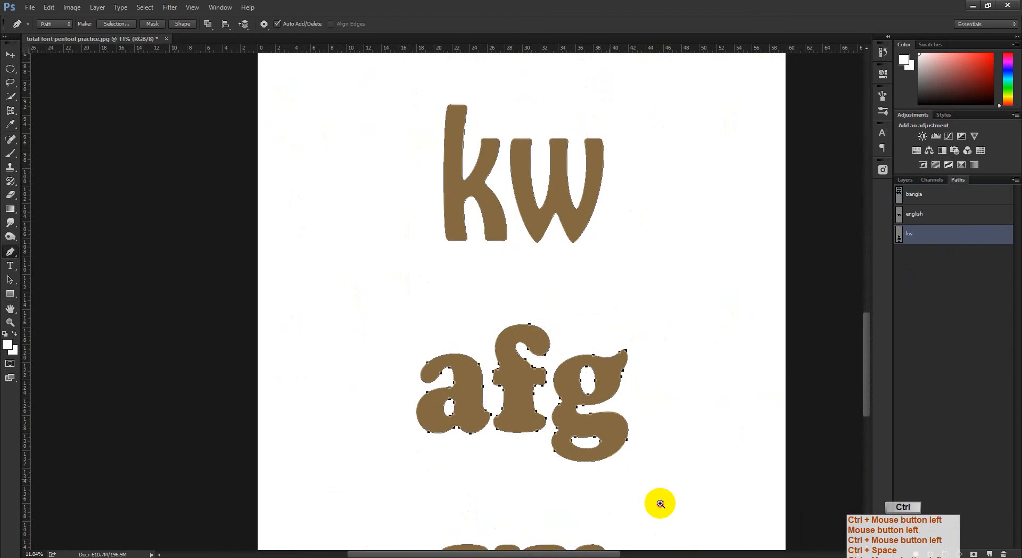
{"action": "scroll", "coordinate": [666, 469], "scroll_direction": "down", "scroll_amount": 3}
{"action": "left_click_drag", "start_coordinate": [674, 427], "coordinate": [607, 442]}
{"action": "left_click_drag", "start_coordinate": [688, 539], "coordinate": [690, 537], "text": "ctrl"}
{"action": "left_click_drag", "start_coordinate": [699, 434], "coordinate": [639, 431], "text": "ctrl"}
{"action": "left_click_drag", "start_coordinate": [686, 344], "coordinate": [602, 344], "text": "ctrl"}
Hide the kw path and close total font pentool practice.jpg without saving changes.
{"action": "left_click", "coordinate": [992, 295]}
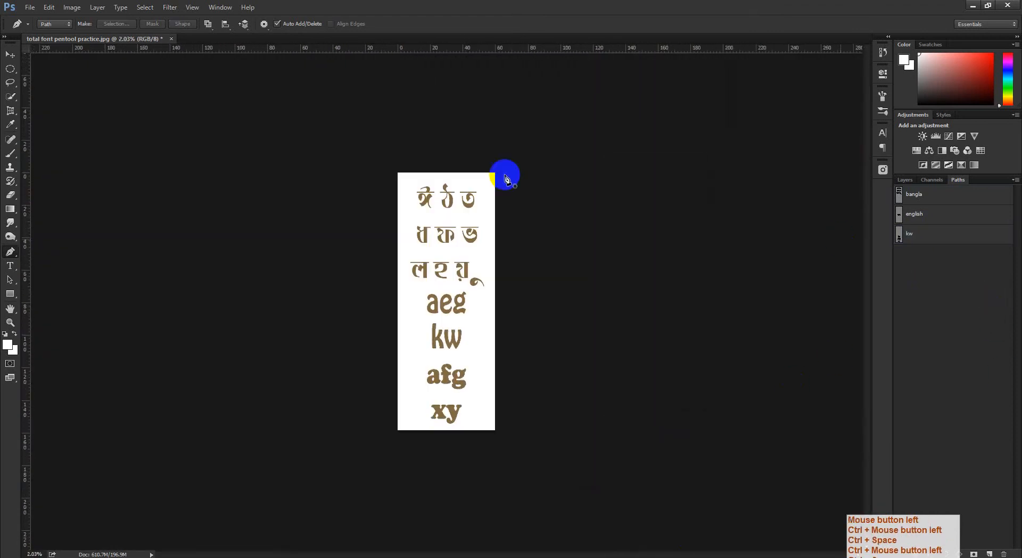
{"action": "left_click_drag", "start_coordinate": [336, 120], "coordinate": [645, 548], "text": "ctrl"}
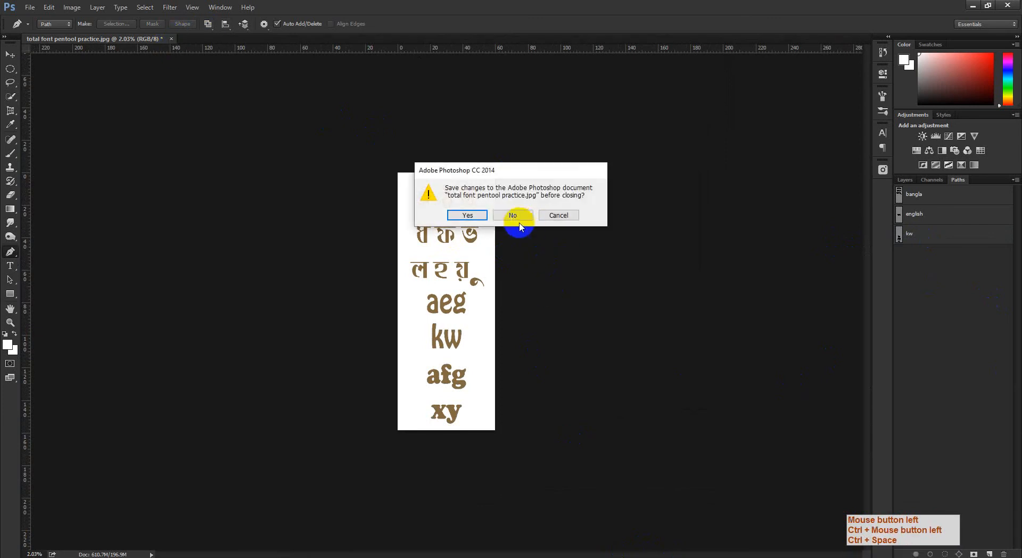
{"action": "left_click", "coordinate": [514, 216]}
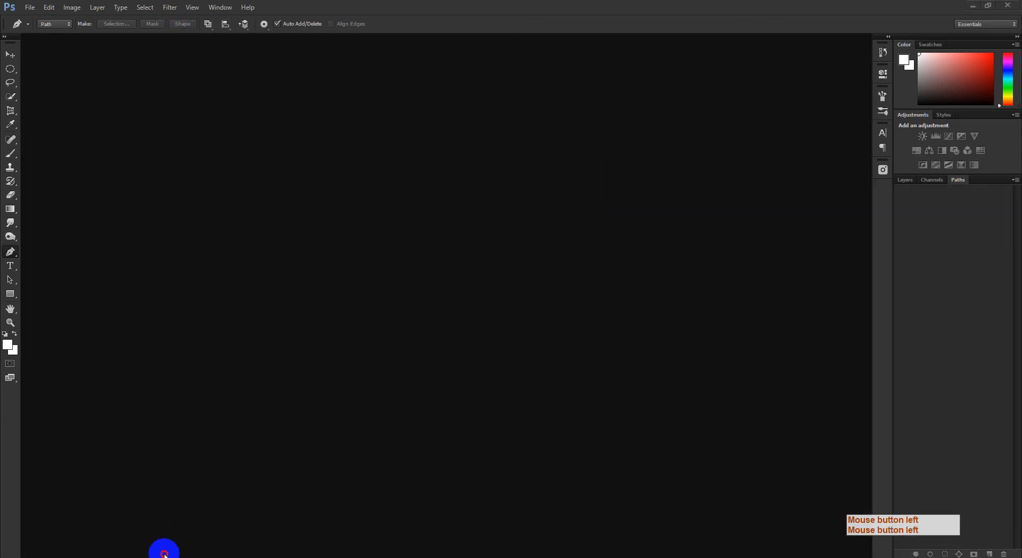
Switch to Chrome and close the j.jpg and Class-09 Google Drive tabs.
{"action": "right_click", "coordinate": [163, 556]}
{"action": "left_click", "coordinate": [168, 557]}
{"action": "left_click", "coordinate": [121, 532]}
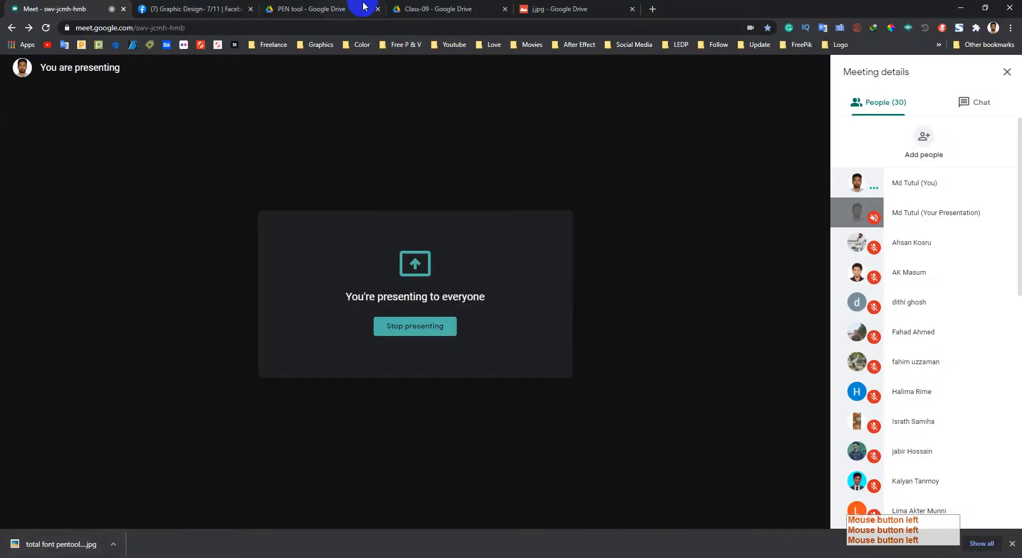
{"action": "left_click", "coordinate": [620, 6]}
{"action": "left_click", "coordinate": [632, 9]}
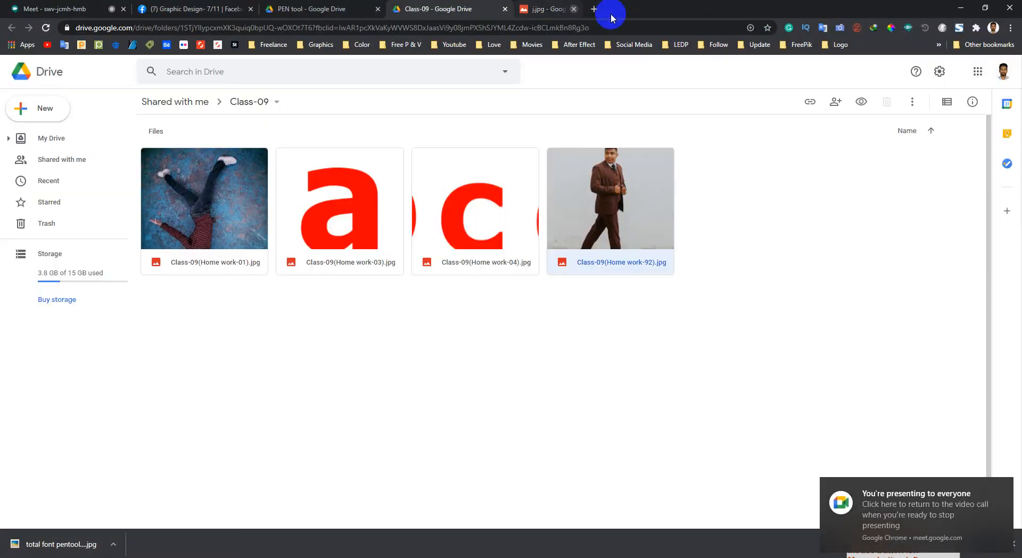
{"action": "left_click", "coordinate": [505, 9]}
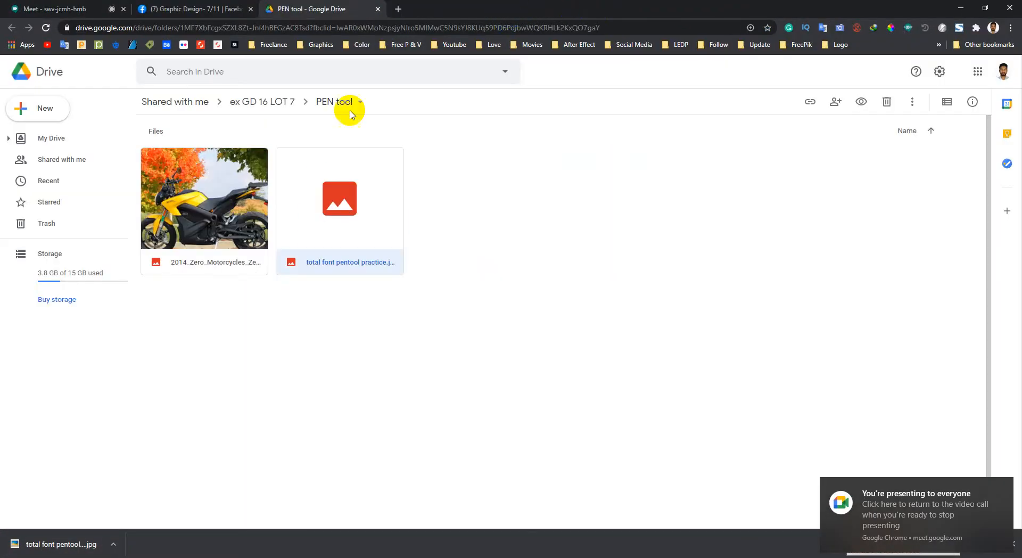
Download 2014_Zero_Motorcycles_Zero_S.jpg from the PEN tool folder to the Desktop and open it in Photoshop.
{"action": "right_click", "coordinate": [238, 208]}
{"action": "left_click", "coordinate": [280, 455]}
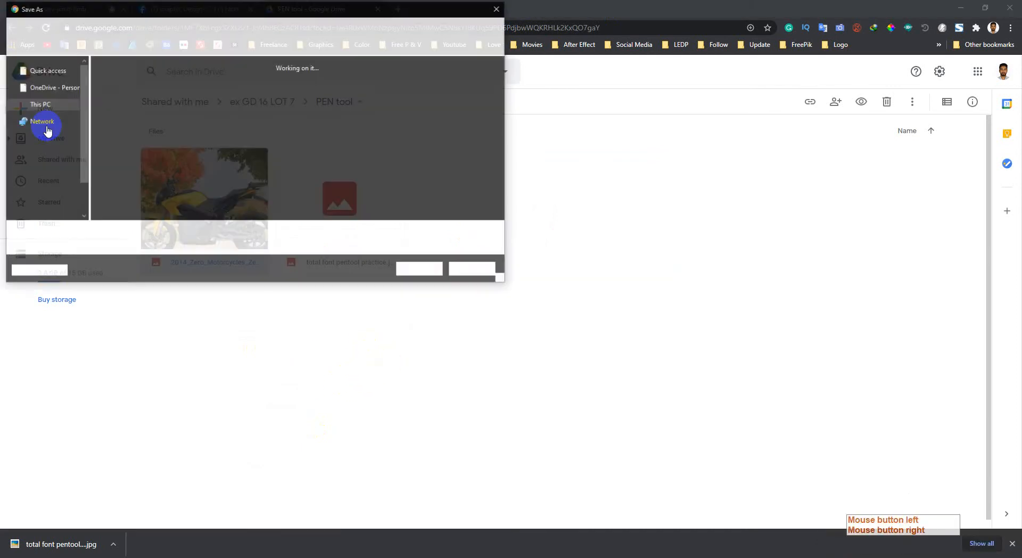
{"action": "scroll", "coordinate": [46, 94], "scroll_direction": "up", "scroll_amount": 3}
{"action": "scroll", "coordinate": [46, 94], "scroll_direction": "up", "scroll_amount": 2}
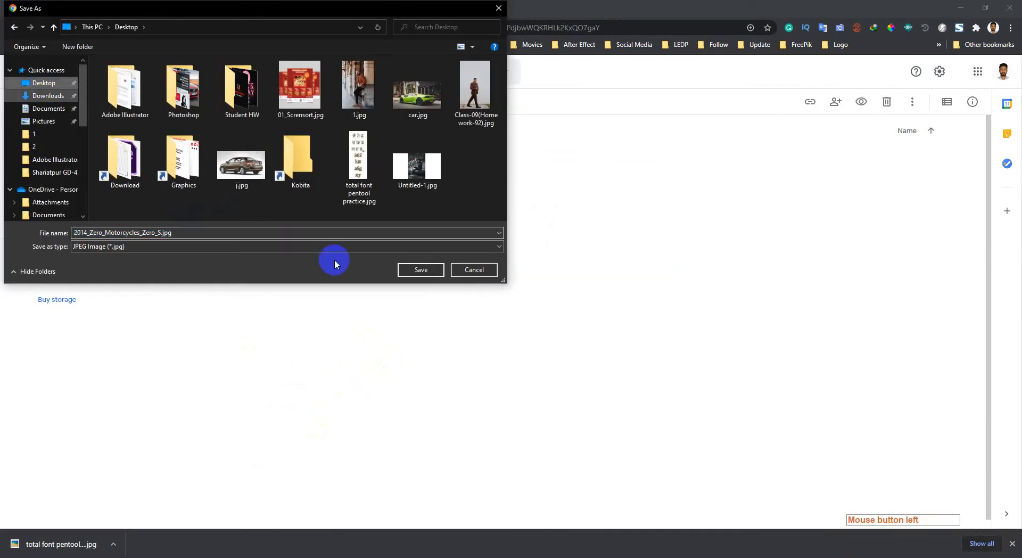
{"action": "left_click", "coordinate": [422, 270]}
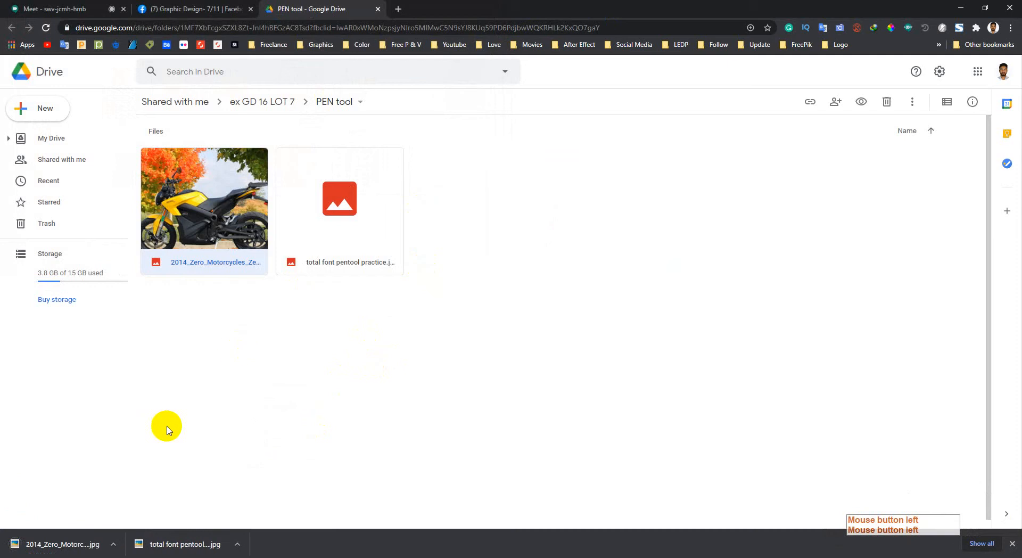
{"action": "left_click", "coordinate": [78, 542]}
{"action": "left_click_drag", "start_coordinate": [61, 546], "coordinate": [372, 308]}
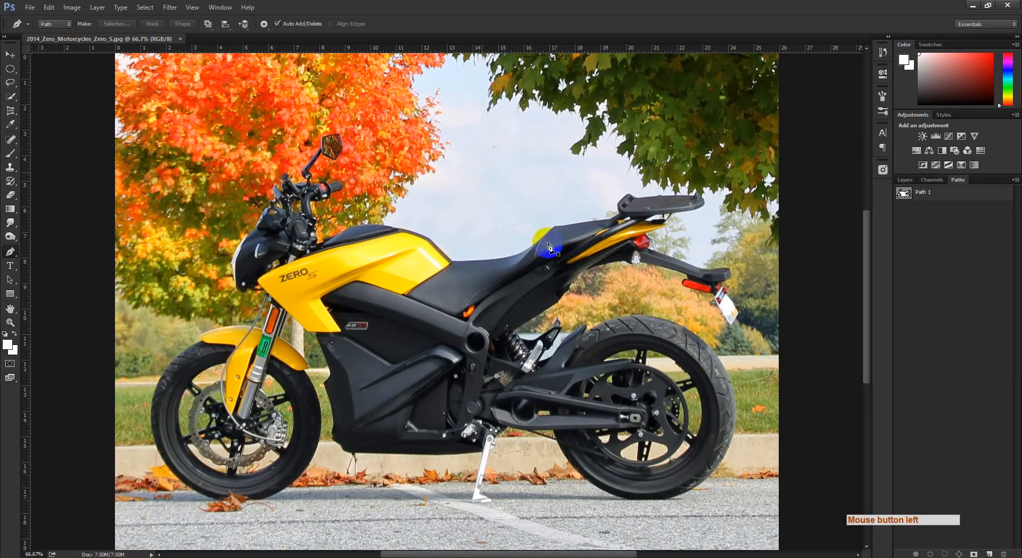
Show Path 1 and examine its anchor points around the motorcycle's body and wheels.
{"action": "left_click", "coordinate": [952, 195]}
{"action": "left_click_drag", "start_coordinate": [521, 298], "coordinate": [510, 339]}
{"action": "left_click", "coordinate": [350, 382], "text": "ctrl"}
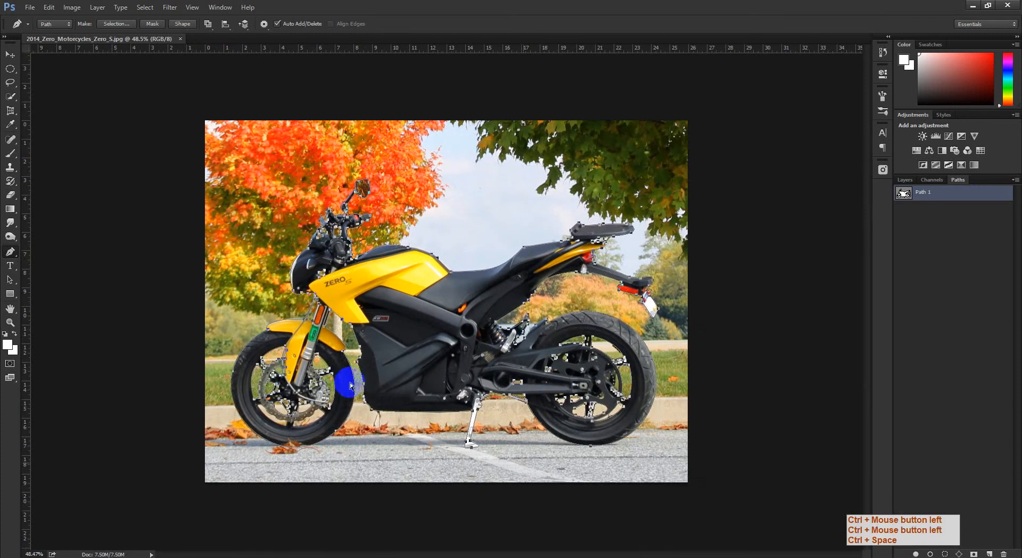
{"action": "left_click_drag", "start_coordinate": [289, 361], "coordinate": [284, 405]}
{"action": "left_click", "coordinate": [916, 205]}
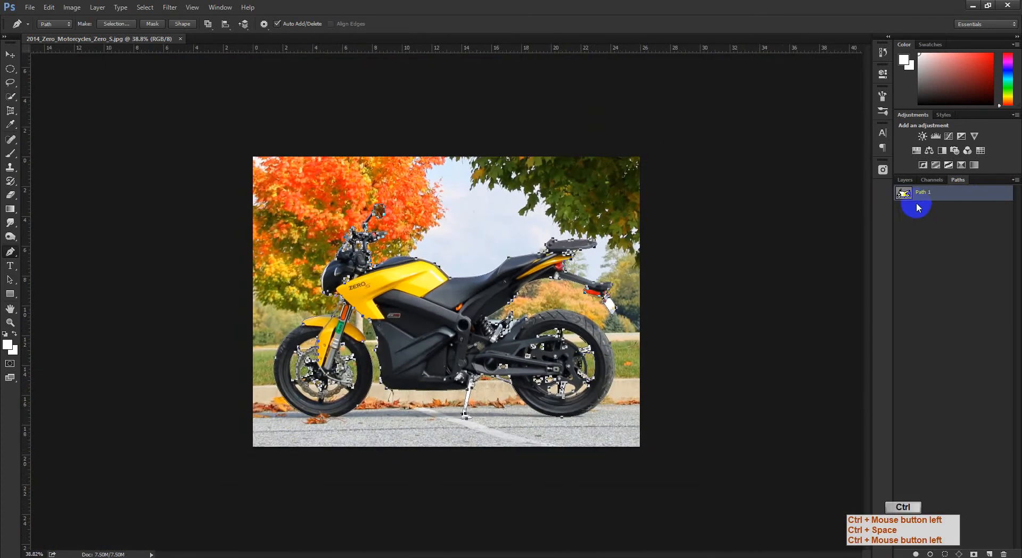
Load Path 1 as a selection and check the cutout around the motorcycle's rear wheel in Quick Mask mode.
{"action": "left_click", "coordinate": [904, 194], "text": "ctrl"}
{"action": "key", "text": "q"}
{"action": "left_click_drag", "start_coordinate": [605, 342], "coordinate": [607, 266]}
{"action": "key", "text": "q"}
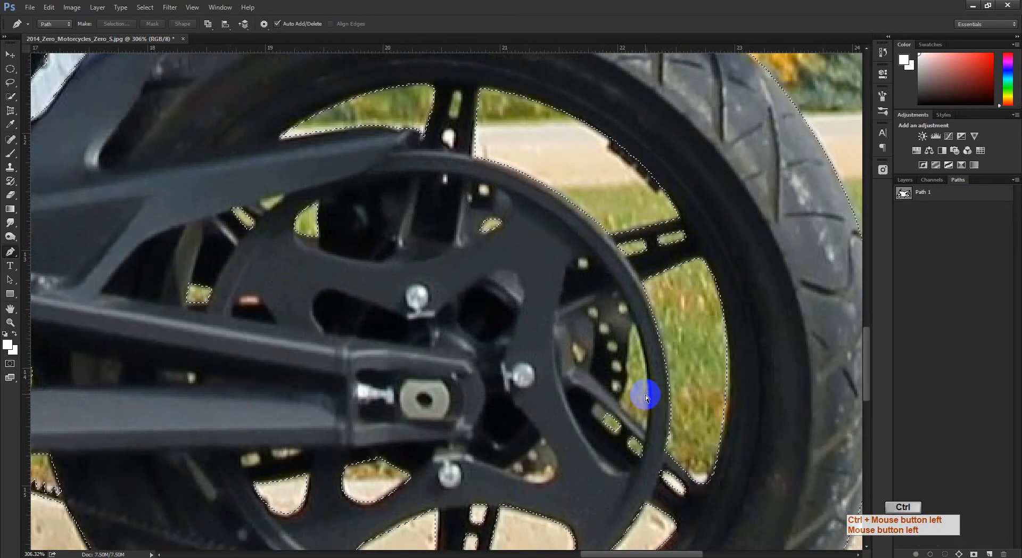
{"action": "key", "text": "ctrl+d"}
{"action": "left_click_drag", "start_coordinate": [616, 377], "coordinate": [657, 384]}
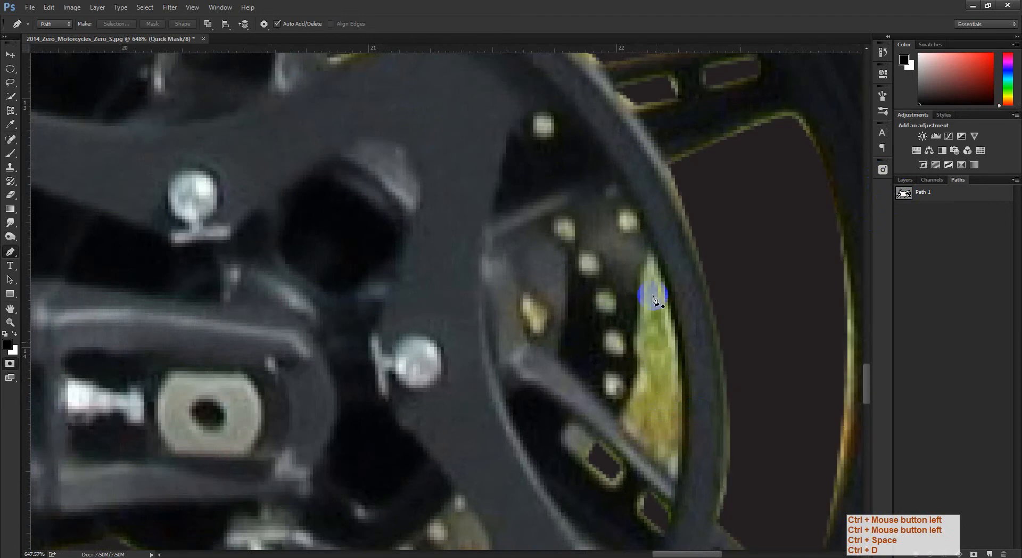
Compare the rear wheel's openings with Quick Mask on and off, checking the gap inside the sprocket ring, and clear the selection.
{"action": "key", "text": "q"}
{"action": "left_click", "coordinate": [655, 322], "text": "ctrl"}
{"action": "key", "text": "q"}
{"action": "key", "text": "q"}
{"action": "key", "text": "q"}
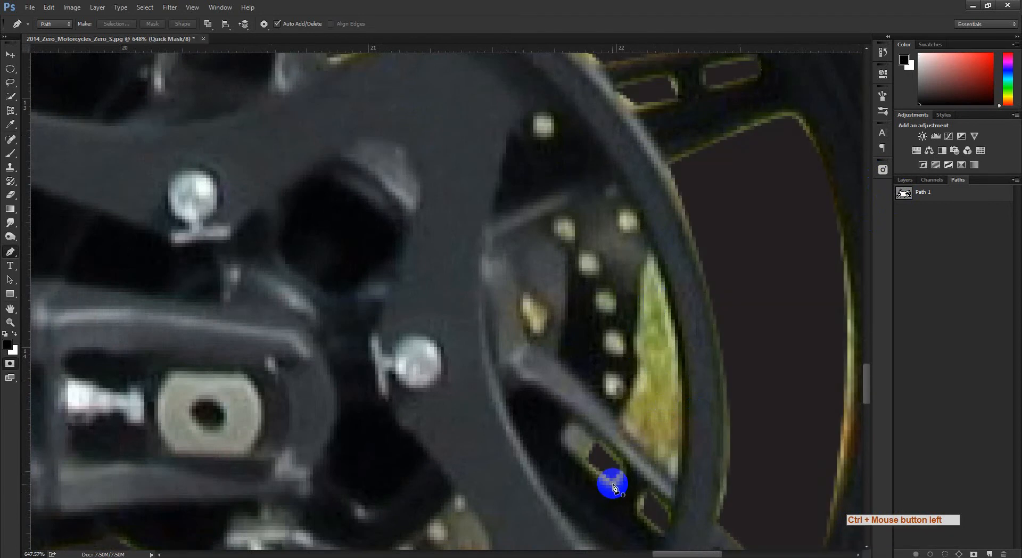
{"action": "key", "text": "q"}
{"action": "key", "text": "q"}
{"action": "key", "text": "q"}
{"action": "key", "text": "q"}
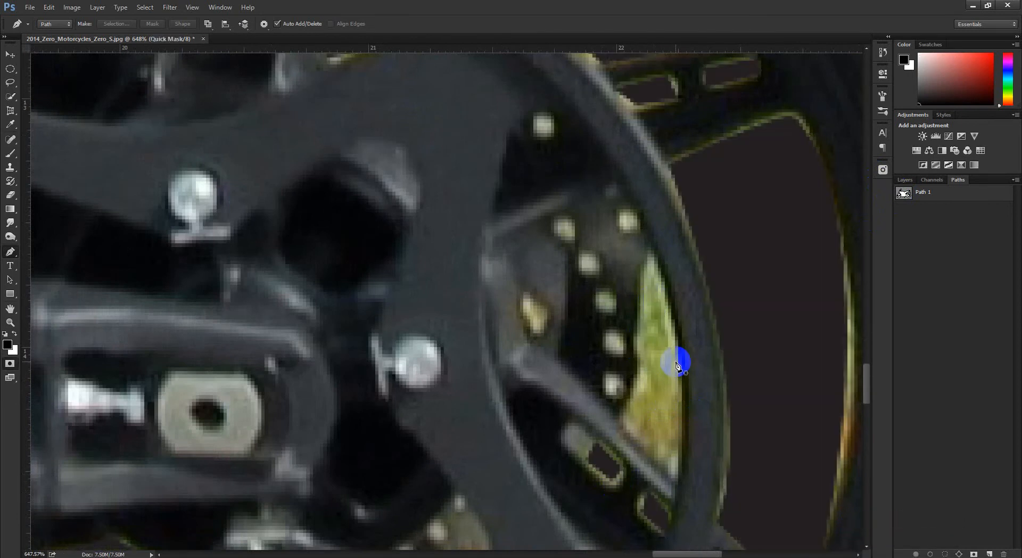
{"action": "key", "text": "q"}
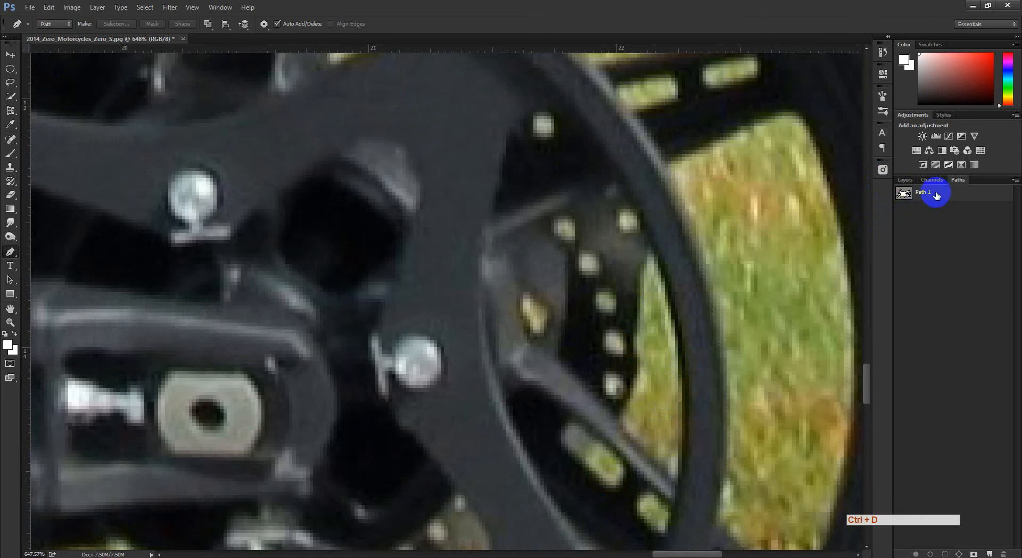
Show Path 1 and examine its outline along the rear sprocket ring and the toothed drive belt.
{"action": "left_click", "coordinate": [937, 196]}
{"action": "left_click", "coordinate": [738, 256], "text": "ctrl"}
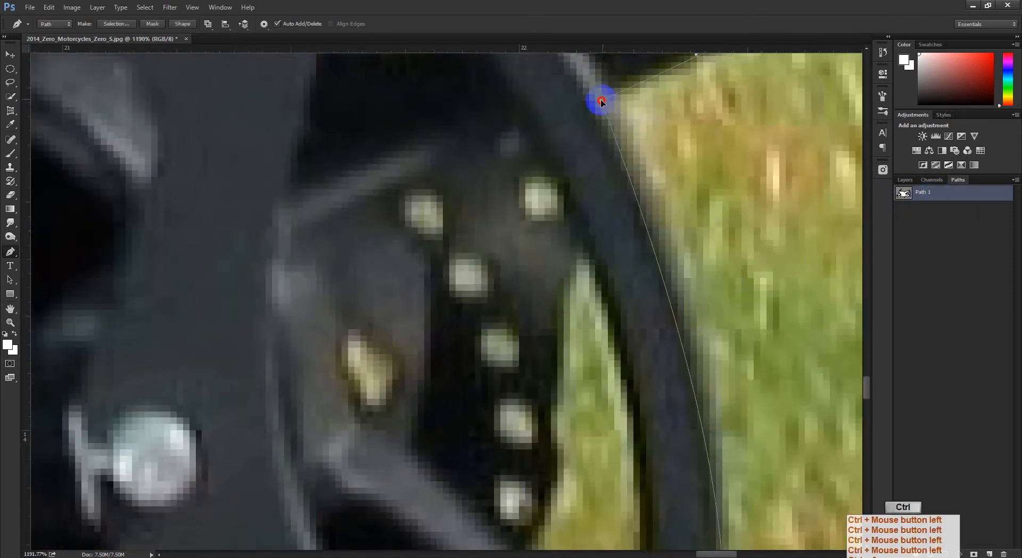
{"action": "left_click_drag", "start_coordinate": [733, 228], "coordinate": [602, 261]}
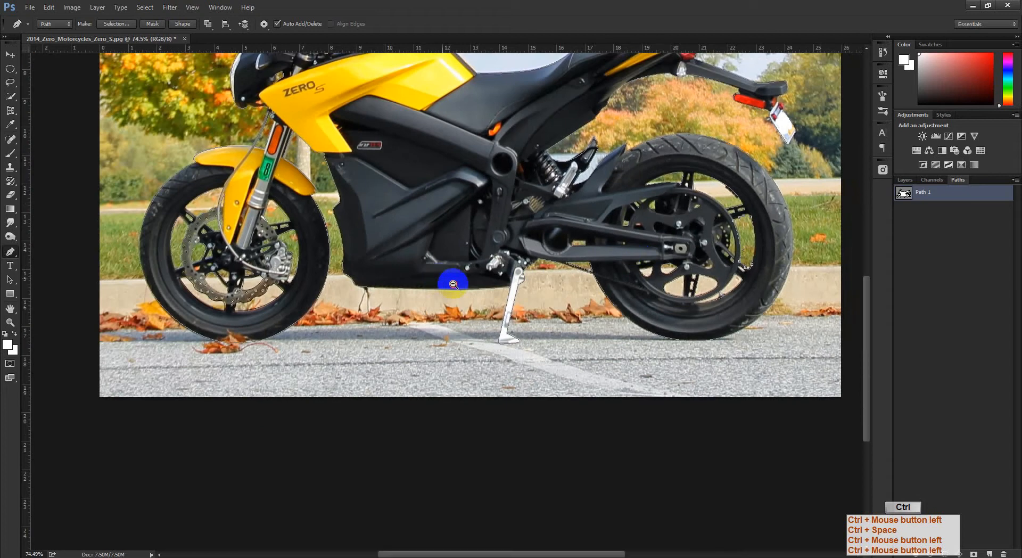
{"action": "left_click_drag", "start_coordinate": [452, 283], "coordinate": [527, 266]}
{"action": "left_click_drag", "start_coordinate": [400, 250], "coordinate": [186, 306]}
{"action": "left_click_drag", "start_coordinate": [548, 364], "coordinate": [570, 364]}
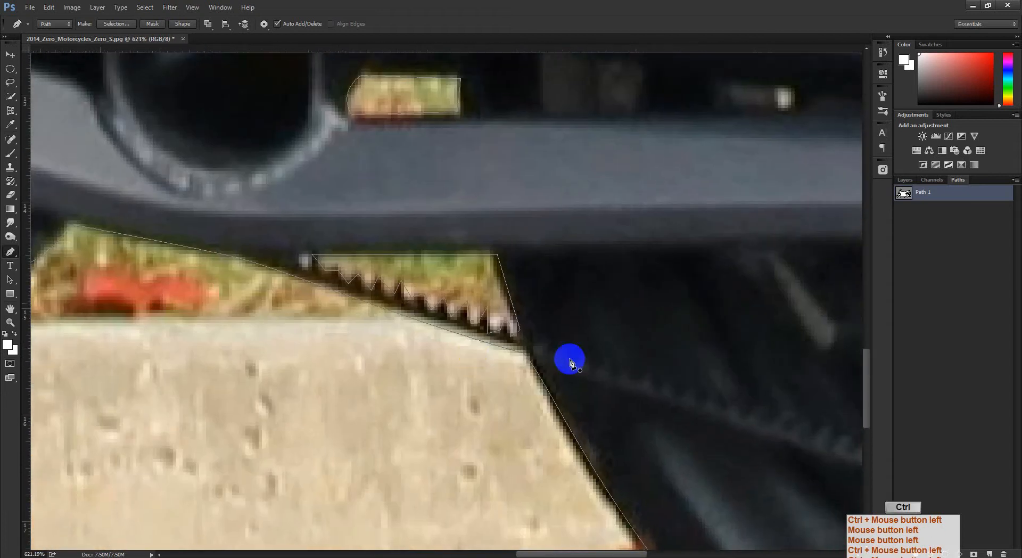
Load Path 1 as a selection, clear it, and inspect the edges from the drive belt to the front wheel.
{"action": "left_click", "coordinate": [905, 193], "text": "ctrl"}
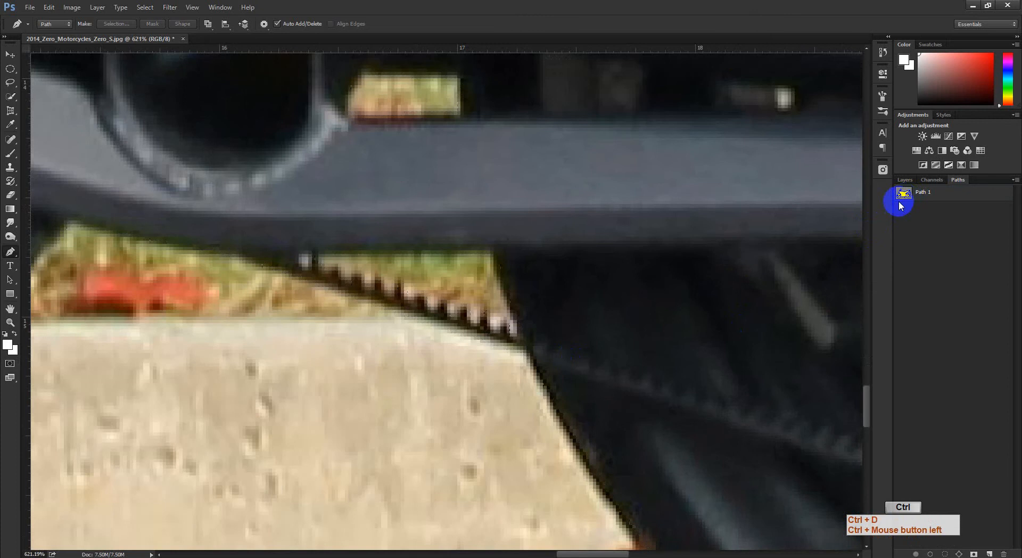
{"action": "left_click_drag", "start_coordinate": [347, 396], "coordinate": [330, 343]}
{"action": "left_click_drag", "start_coordinate": [181, 319], "coordinate": [205, 314]}
{"action": "left_click_drag", "start_coordinate": [192, 319], "coordinate": [525, 314]}
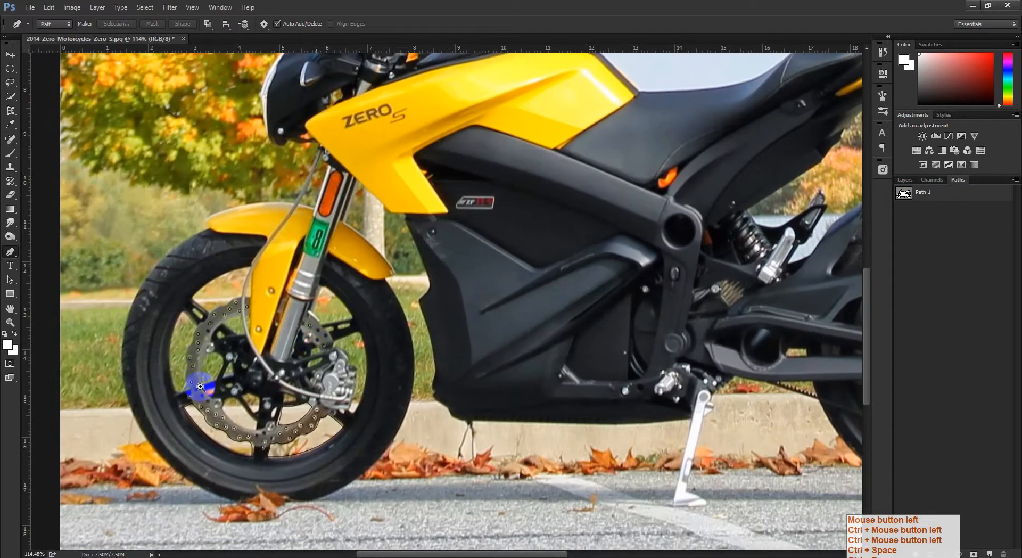
{"action": "left_click_drag", "start_coordinate": [199, 391], "coordinate": [666, 375]}
Show Path 1 again and examine its anchor points around the front wheel, brake disc, headlight and bodywork.
{"action": "left_click", "coordinate": [948, 200]}
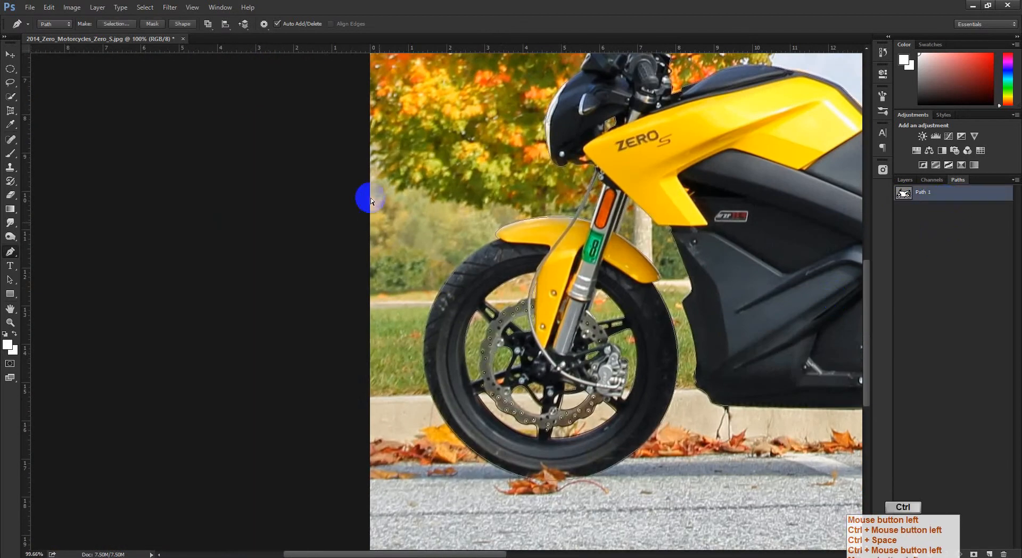
{"action": "left_click_drag", "start_coordinate": [525, 330], "coordinate": [585, 378]}
{"action": "left_click_drag", "start_coordinate": [530, 500], "coordinate": [482, 304]}
{"action": "left_click_drag", "start_coordinate": [567, 477], "coordinate": [503, 357]}
{"action": "left_click_drag", "start_coordinate": [554, 352], "coordinate": [458, 378]}
{"action": "left_click_drag", "start_coordinate": [449, 325], "coordinate": [388, 474]}
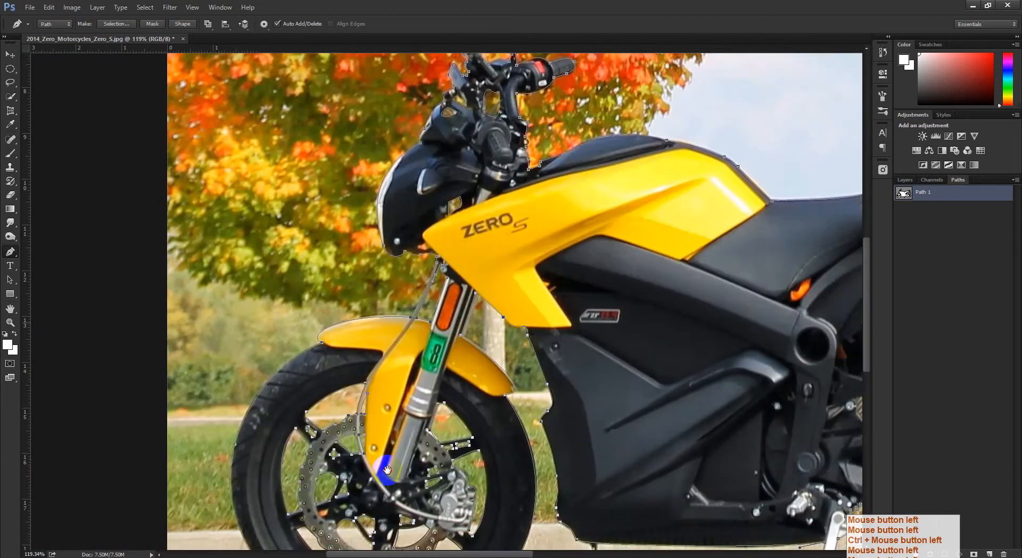
{"action": "left_click_drag", "start_coordinate": [615, 205], "coordinate": [562, 392]}
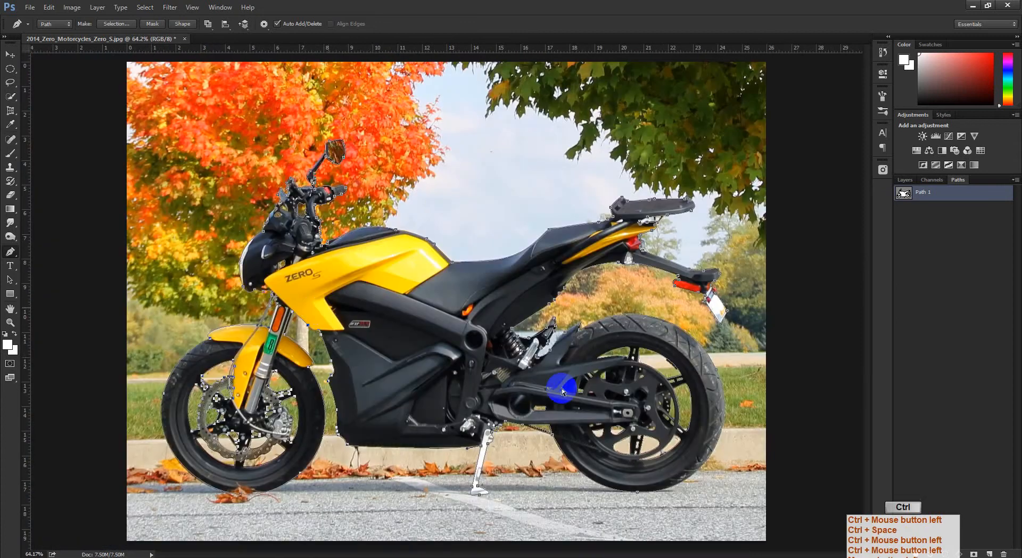
{"action": "left_click_drag", "start_coordinate": [745, 399], "coordinate": [604, 469]}
{"action": "left_click_drag", "start_coordinate": [713, 438], "coordinate": [542, 385]}
{"action": "left_click_drag", "start_coordinate": [429, 253], "coordinate": [420, 266]}
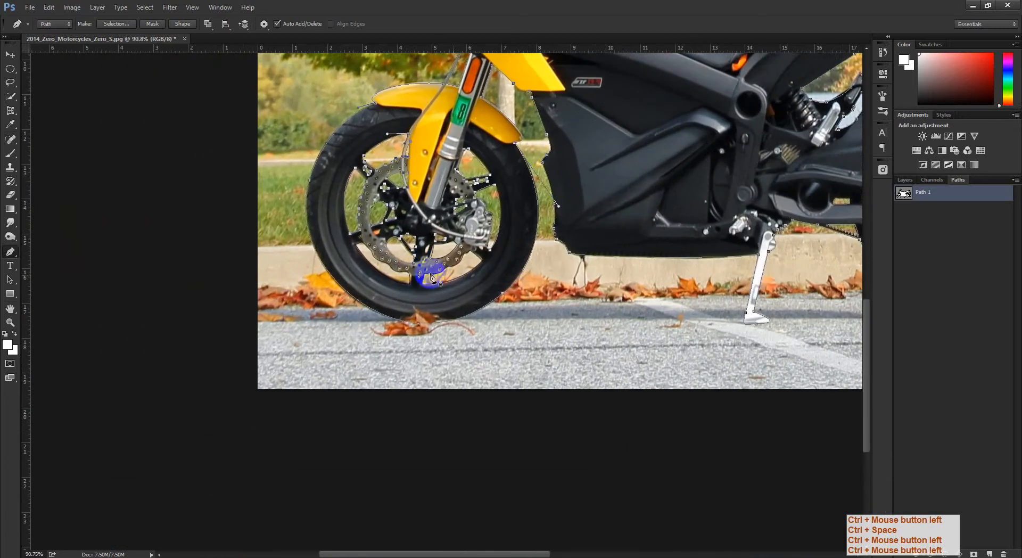
{"action": "left_click_drag", "start_coordinate": [554, 308], "coordinate": [527, 309]}
{"action": "left_click", "coordinate": [372, 88]}
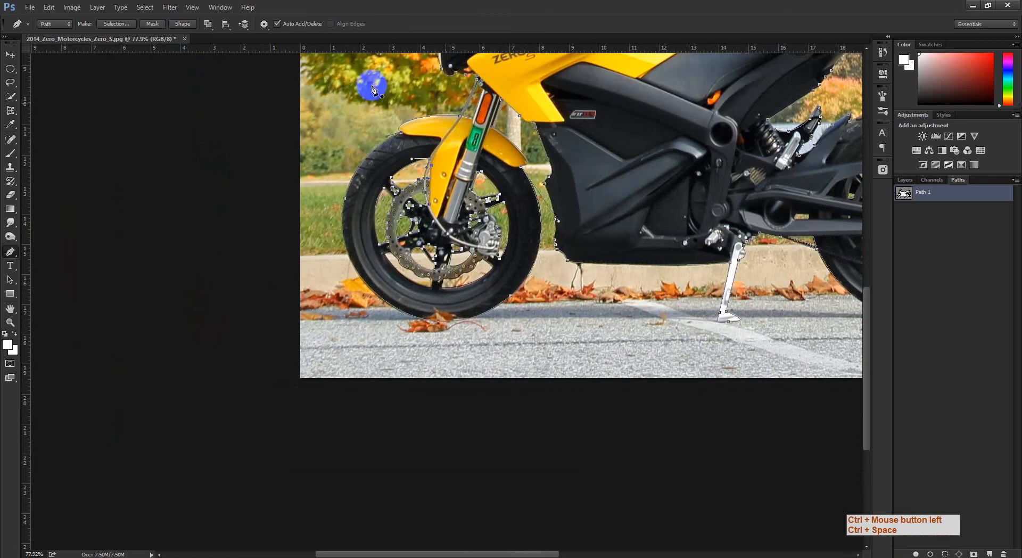
{"action": "left_click_drag", "start_coordinate": [565, 245], "coordinate": [520, 246]}
{"action": "left_click_drag", "start_coordinate": [625, 294], "coordinate": [233, 308]}
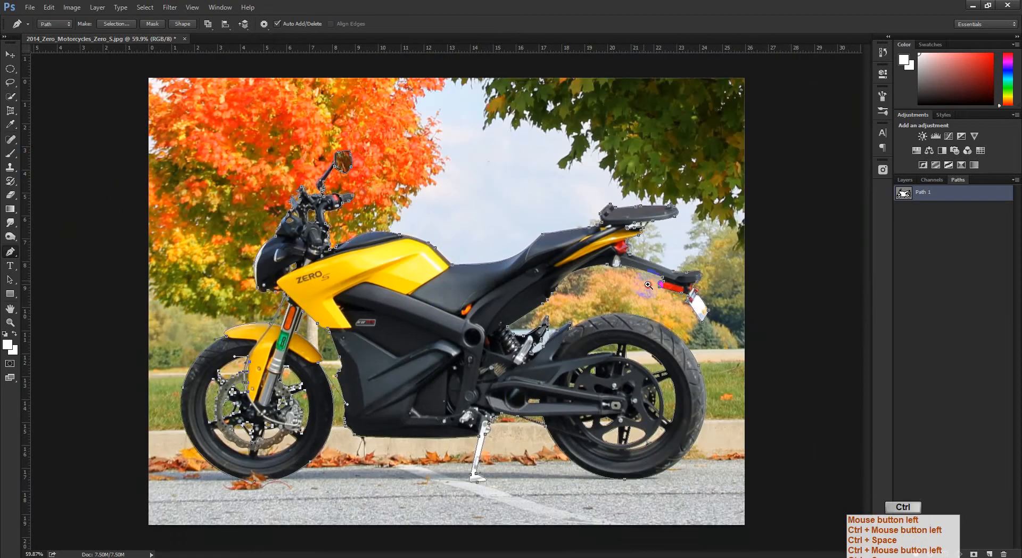
{"action": "left_click_drag", "start_coordinate": [613, 310], "coordinate": [561, 314]}
{"action": "left_click_drag", "start_coordinate": [280, 364], "coordinate": [322, 383]}
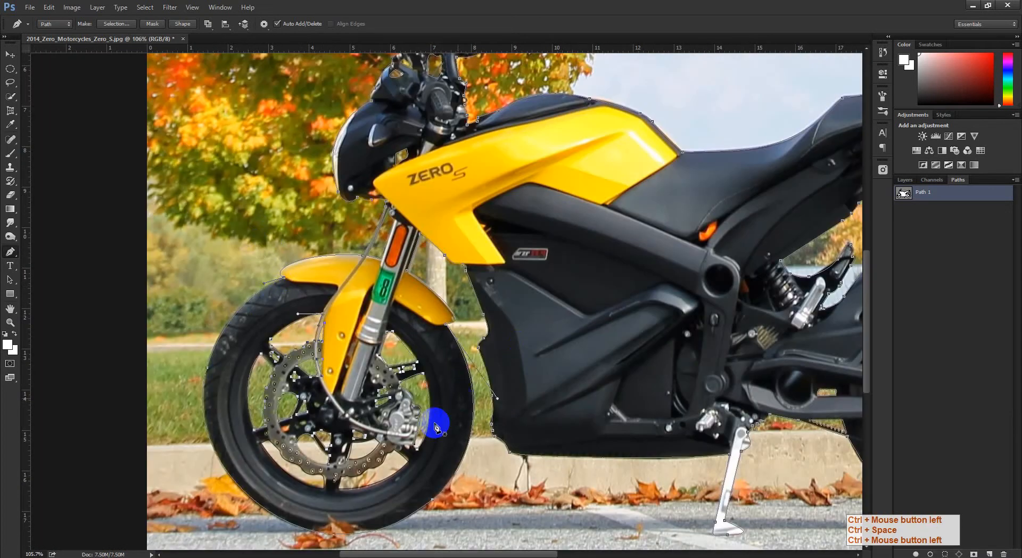
{"action": "left_click_drag", "start_coordinate": [452, 322], "coordinate": [421, 323]}
{"action": "mouse_move", "coordinate": [597, 368]}
{"action": "left_mouse_down"}
{"action": "mouse_move", "coordinate": [607, 370]}
{"action": "mouse_move", "coordinate": [585, 373]}
{"action": "mouse_move", "coordinate": [595, 383]}
{"action": "left_mouse_up"}
Activate the Move tool and close 2014_Zero_Motorcycles_Zero_S.jpg without saving changes.
{"action": "key", "text": "v"}
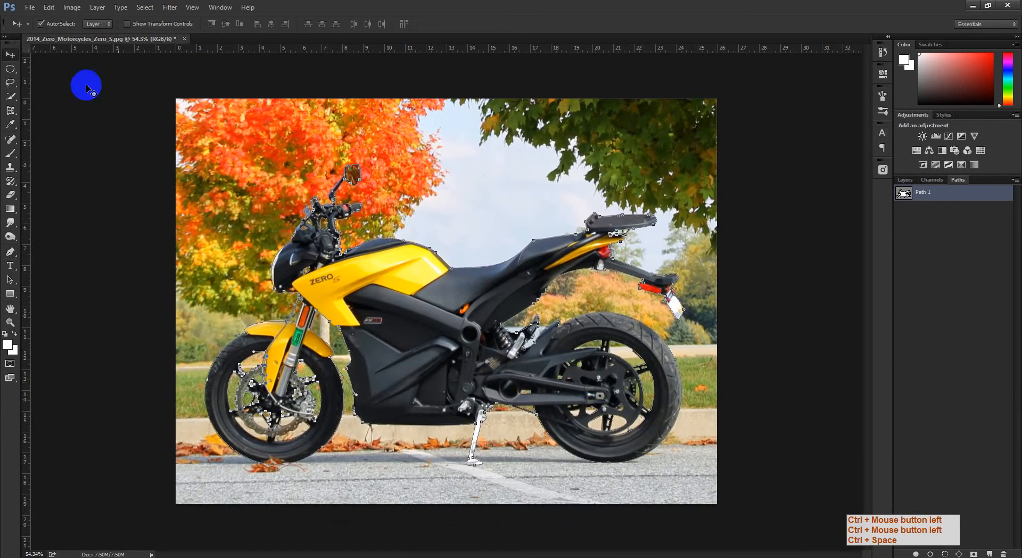
{"action": "key", "text": "ctrl+w"}
{"action": "left_click", "coordinate": [498, 222]}
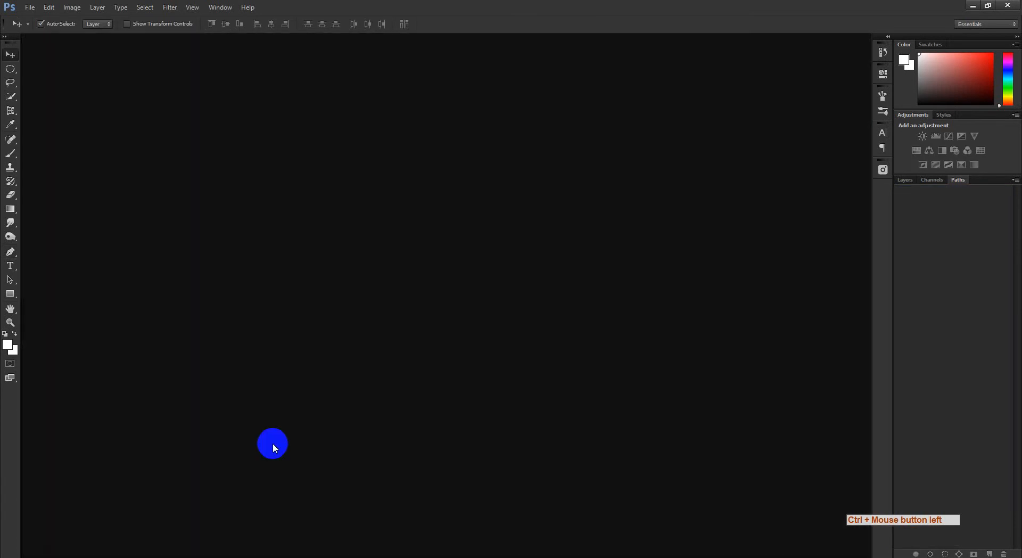
Switch to Chrome, close the PEN tool Google Drive tab, and give its Facebook group post a Love reaction.
{"action": "mouse_move", "coordinate": [164, 554]}
{"action": "left_click", "coordinate": [98, 535]}
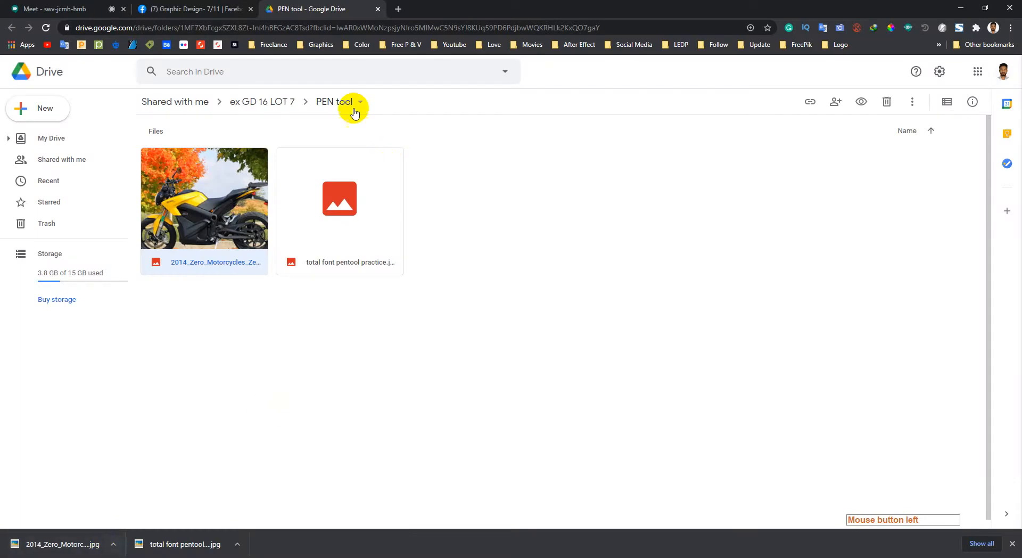
{"action": "left_click", "coordinate": [244, 13]}
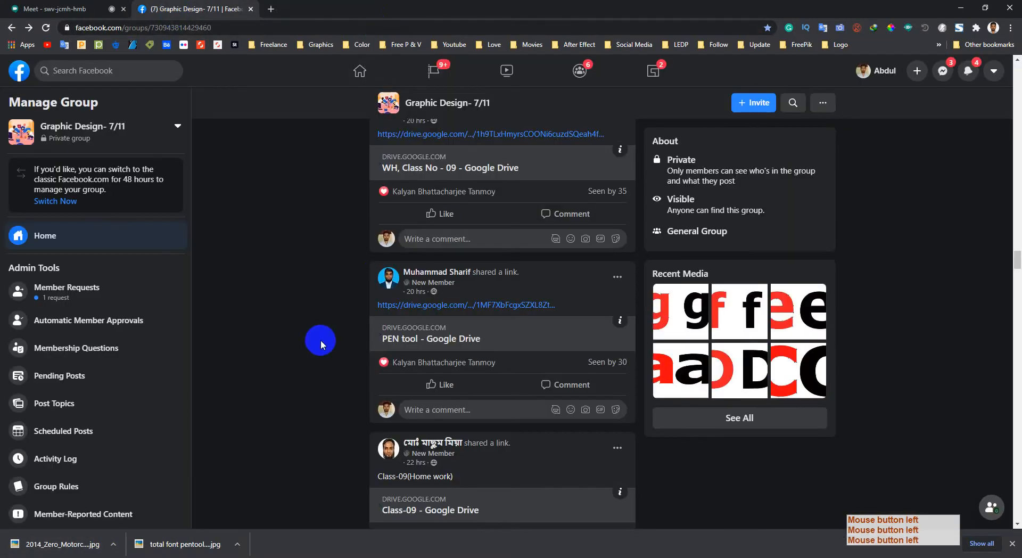
{"action": "mouse_move", "coordinate": [457, 389]}
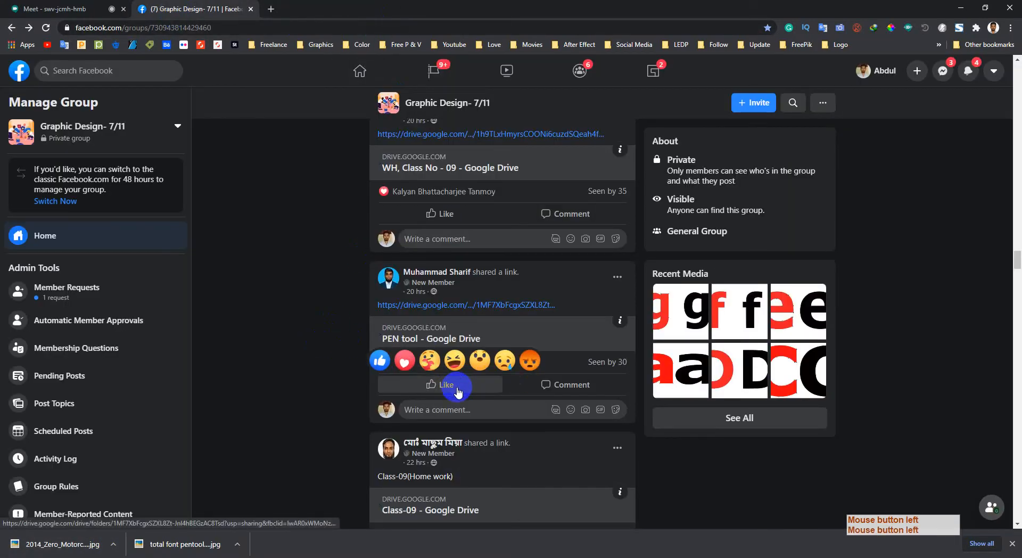
Open the WH, Class No - 09 Google Drive folder from the next homework post and look over its images.
{"action": "scroll", "coordinate": [296, 388], "scroll_direction": "up", "scroll_amount": 4}
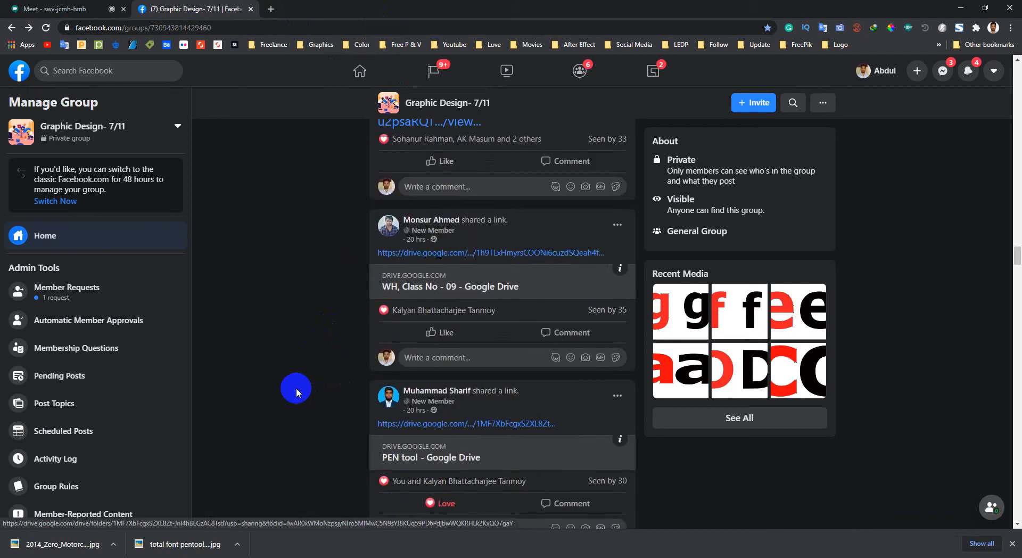
{"action": "left_click", "coordinate": [290, 8]}
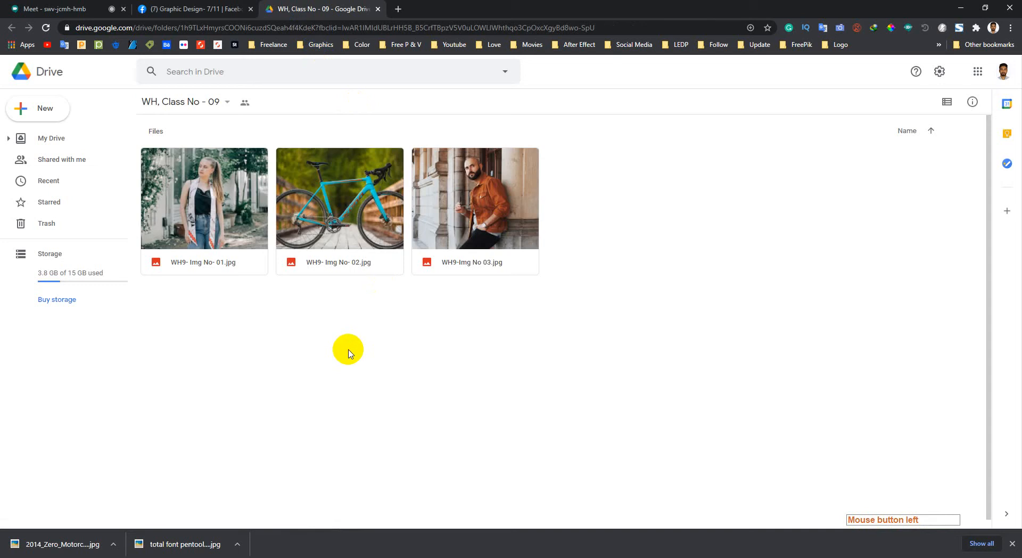
{"action": "left_click", "coordinate": [341, 208]}
{"action": "left_click", "coordinate": [212, 208]}
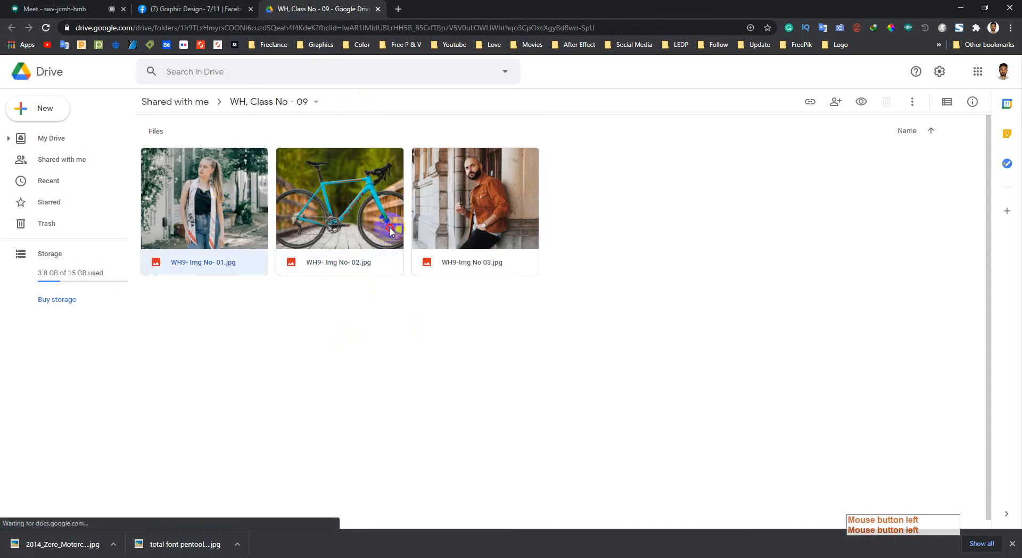
Download WH9- Img No- 02.jpg to the Desktop and open it in Photoshop.
{"action": "left_click", "coordinate": [390, 228]}
{"action": "left_click_drag", "start_coordinate": [207, 220], "coordinate": [354, 125]}
{"action": "left_click", "coordinate": [334, 187]}
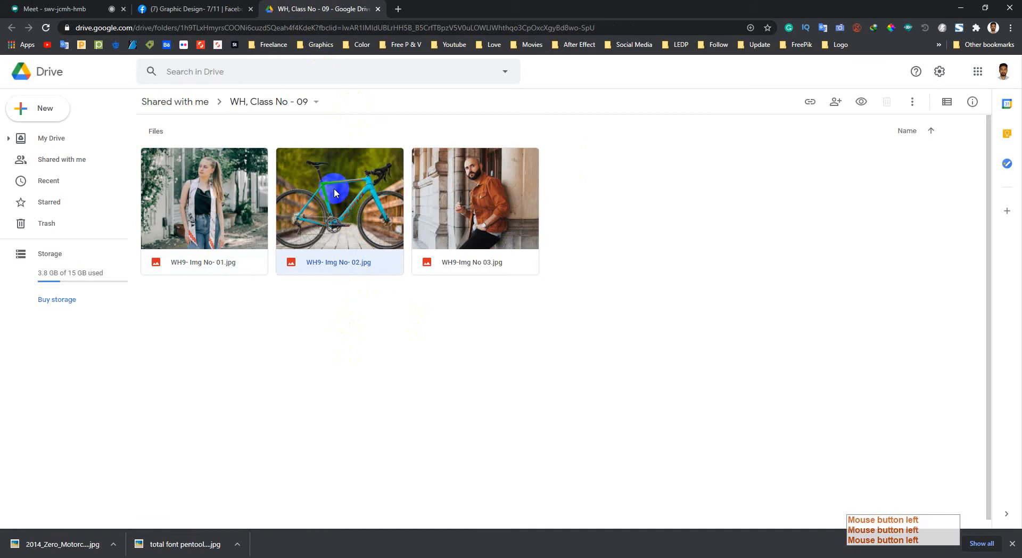
{"action": "right_click", "coordinate": [333, 189]}
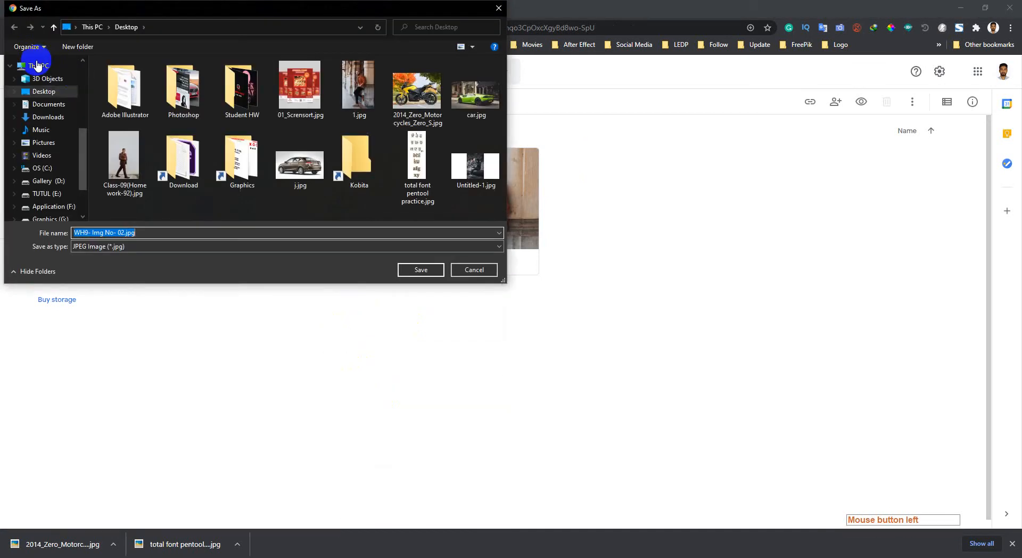
{"action": "left_click", "coordinate": [367, 229]}
{"action": "left_click", "coordinate": [420, 270]}
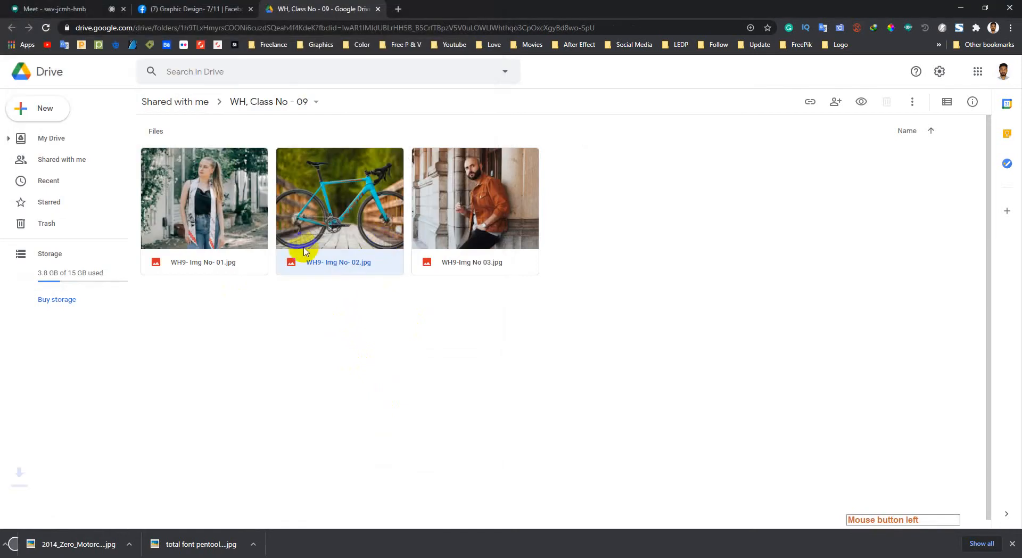
{"action": "left_click_drag", "start_coordinate": [48, 544], "coordinate": [261, 473]}
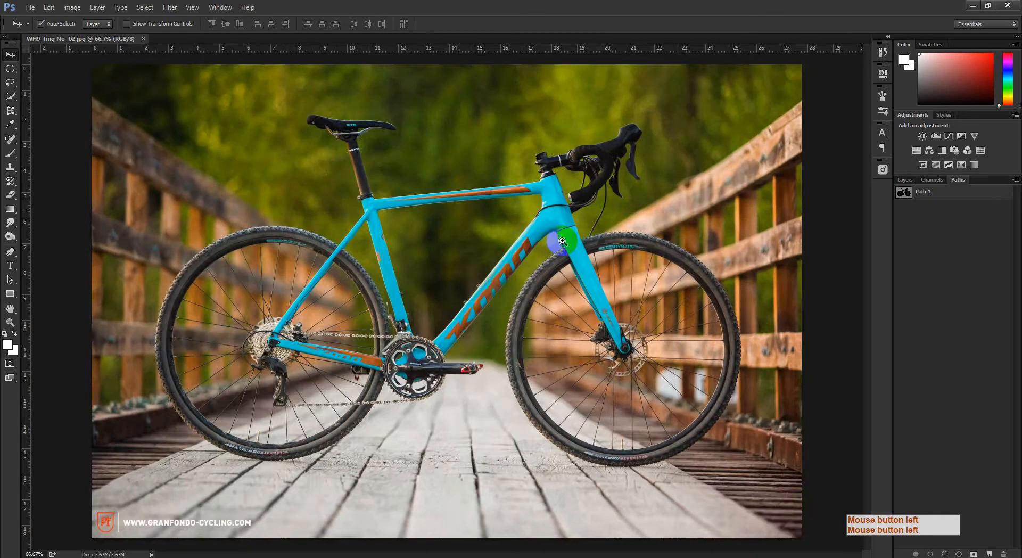
Load the bicycle's Path 1 as a selection and compare the cutout with Quick Mask on and off.
{"action": "left_click_drag", "start_coordinate": [562, 240], "coordinate": [541, 239]}
{"action": "left_click", "coordinate": [923, 193]}
{"action": "left_click", "coordinate": [906, 193], "text": "ctrl"}
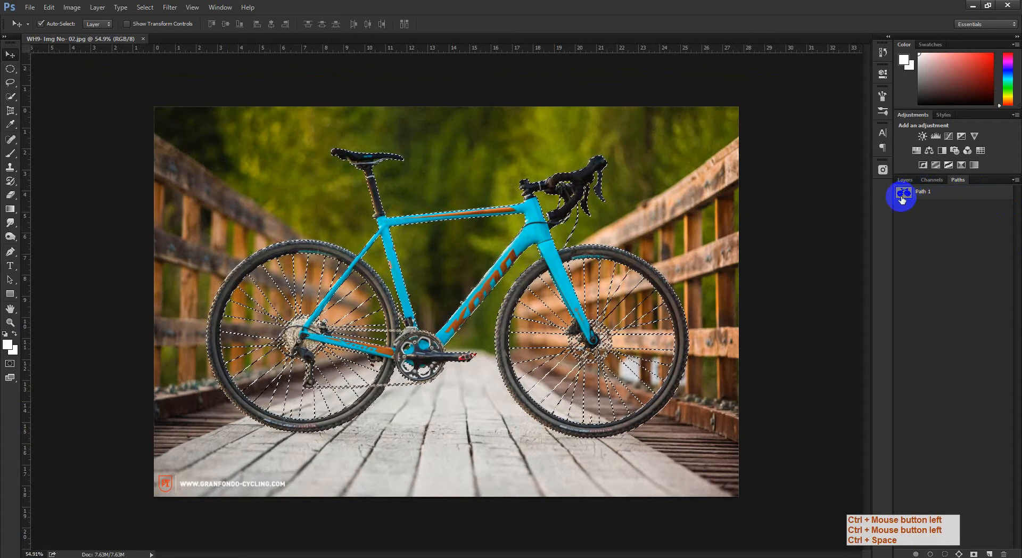
{"action": "key", "text": "q"}
{"action": "key", "text": "q"}
{"action": "key", "text": "q"}
{"action": "key", "text": "q"}
{"action": "key", "text": "q"}
{"action": "key", "text": "q"}
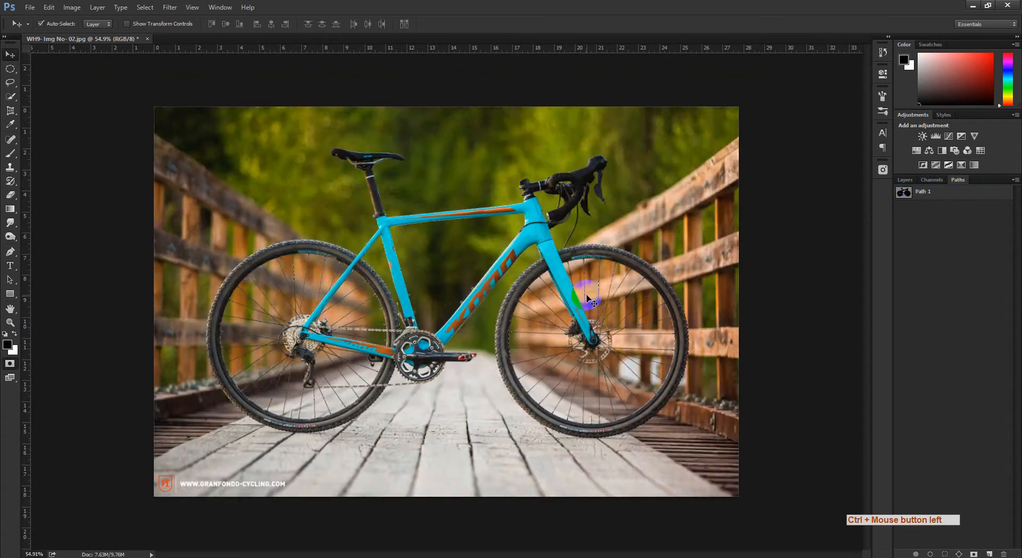
Hide the tools and panels, and check the bicycle cutout against the Quick Mask overlay.
{"action": "key", "text": "Tab"}
{"action": "key", "text": "q"}
{"action": "key", "text": "q"}
{"action": "key", "text": "q"}
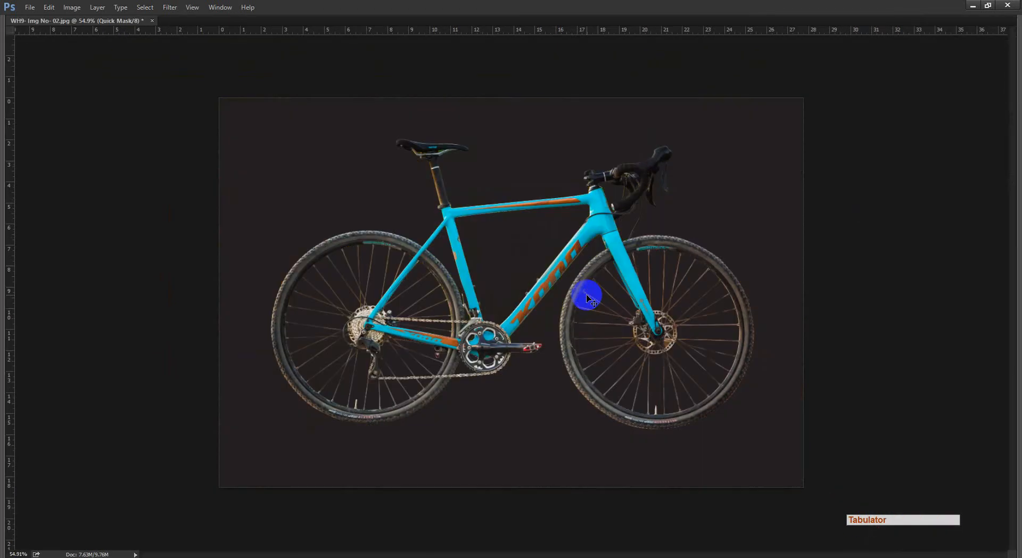
{"action": "key", "text": "q"}
Cycle through the screen modes to view the whole bicycle selection at a reduced zoom.
{"action": "key", "text": "f"}
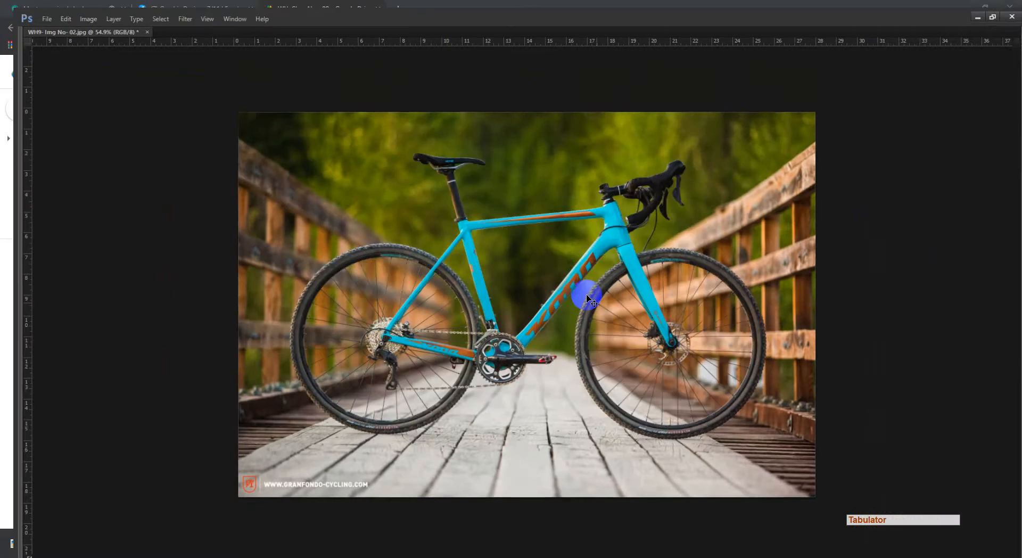
{"action": "key", "text": "f"}
{"action": "key", "text": "f"}
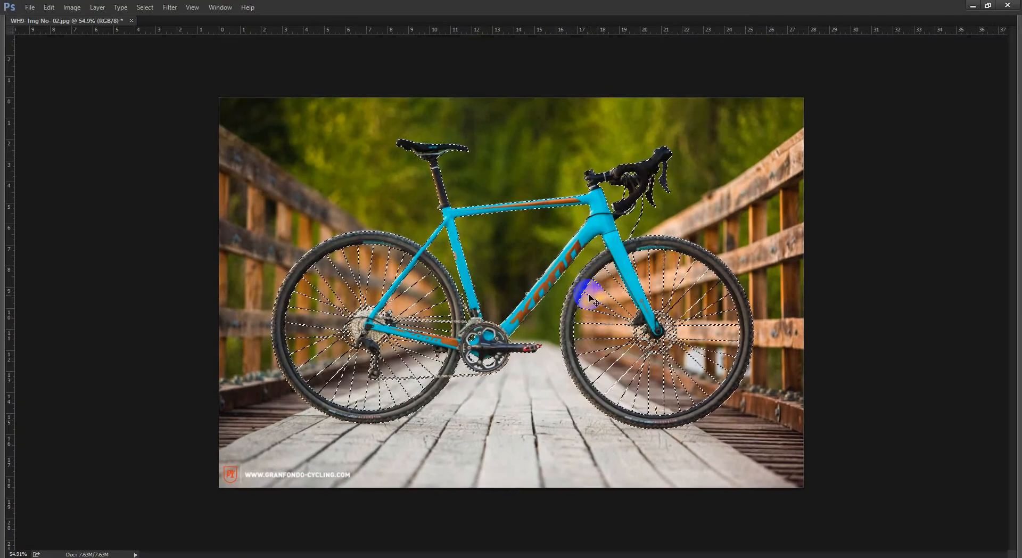
{"action": "left_click", "coordinate": [580, 296], "text": "ctrl"}
{"action": "key", "text": "f"}
{"action": "key", "text": "f"}
{"action": "key", "text": "f"}
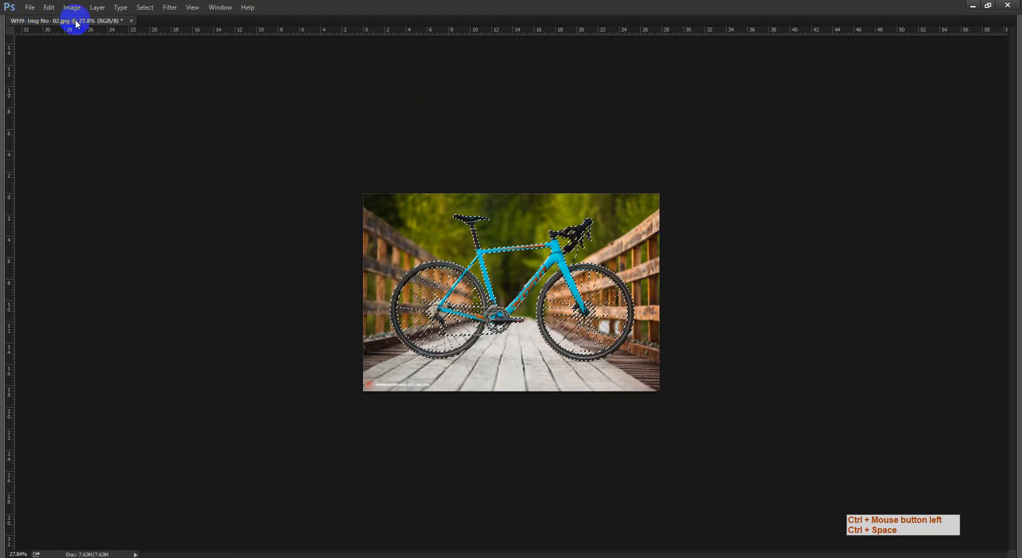
Reset the Essentials workspace to bring back the hidden tools and panels around the bicycle image.
{"action": "left_click_drag", "start_coordinate": [108, 25], "coordinate": [213, 35]}
{"action": "key", "text": "f"}
{"action": "key", "text": "f"}
{"action": "key", "text": "f"}
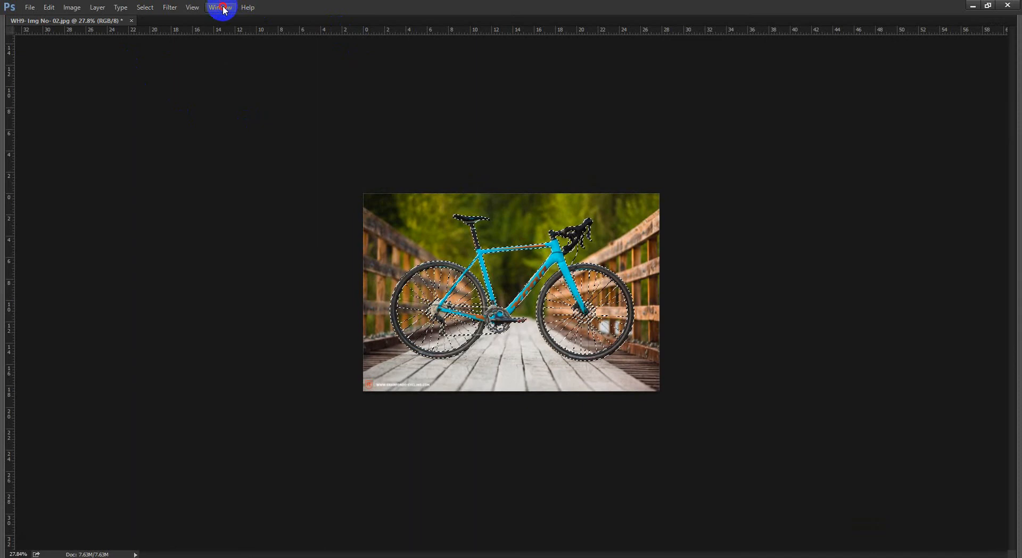
{"action": "left_click", "coordinate": [223, 9]}
{"action": "mouse_move", "coordinate": [262, 30]}
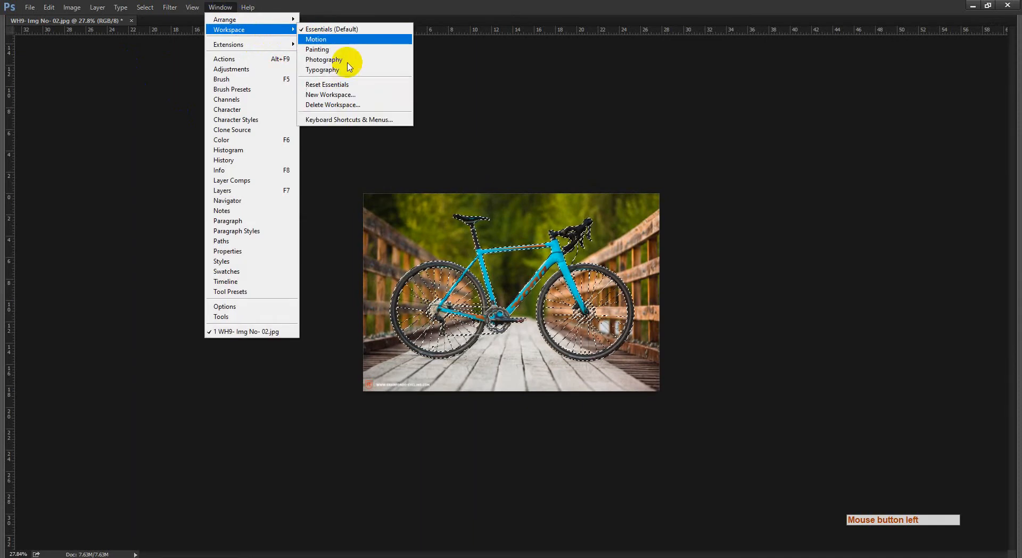
{"action": "left_click", "coordinate": [346, 84]}
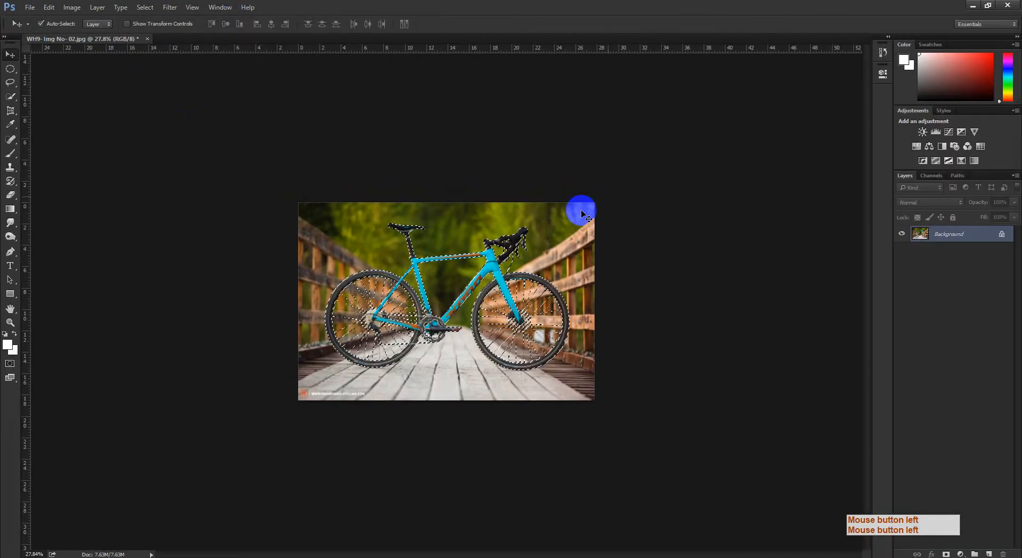
Turn on Quick Mask and examine the cutout of the bicycle frame and the front wheel's spokes and brake disc.
{"action": "key", "text": "q"}
{"action": "left_click", "coordinate": [376, 274], "text": "ctrl"}
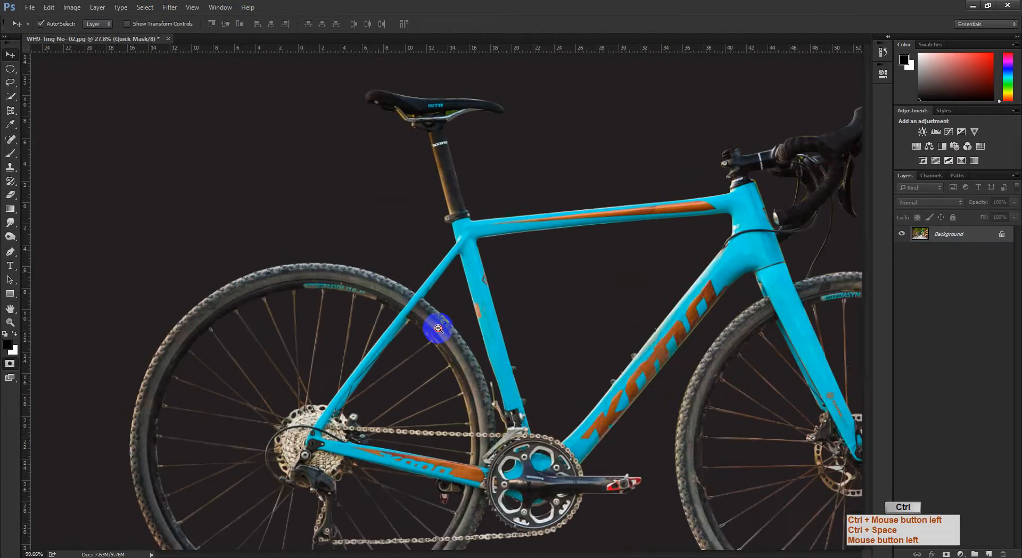
{"action": "left_click_drag", "start_coordinate": [394, 347], "coordinate": [376, 254]}
{"action": "mouse_move", "coordinate": [323, 295]}
{"action": "left_mouse_down"}
{"action": "mouse_move", "coordinate": [353, 315]}
{"action": "mouse_move", "coordinate": [318, 311]}
{"action": "left_mouse_up"}
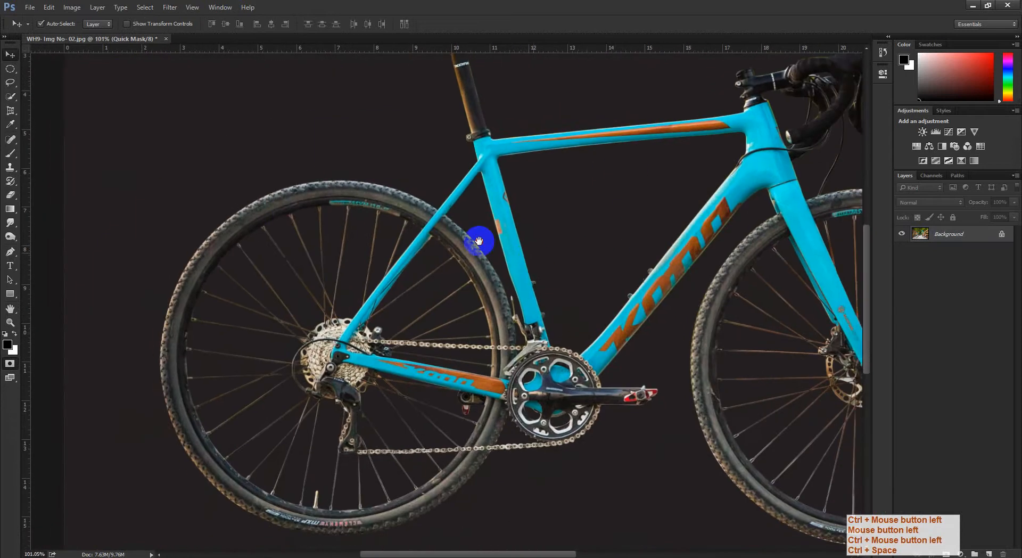
{"action": "left_click_drag", "start_coordinate": [480, 239], "coordinate": [301, 220]}
{"action": "left_click_drag", "start_coordinate": [612, 261], "coordinate": [513, 231]}
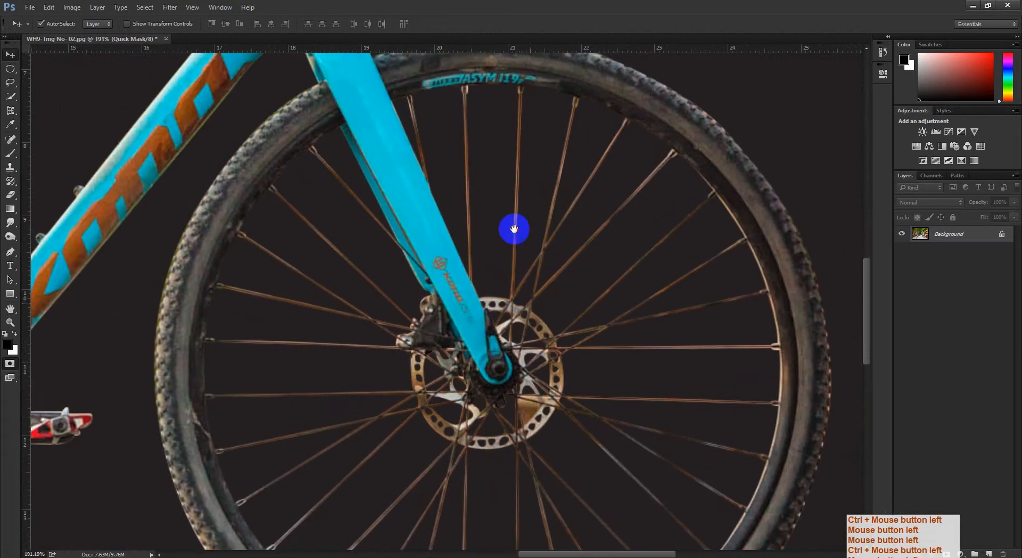
{"action": "left_click_drag", "start_coordinate": [534, 405], "coordinate": [571, 303]}
{"action": "left_click_drag", "start_coordinate": [522, 388], "coordinate": [502, 266]}
{"action": "left_click_drag", "start_coordinate": [500, 328], "coordinate": [418, 235]}
{"action": "left_click_drag", "start_coordinate": [486, 97], "coordinate": [549, 373]}
{"action": "left_click_drag", "start_coordinate": [523, 218], "coordinate": [537, 362]}
{"action": "left_click_drag", "start_coordinate": [476, 153], "coordinate": [486, 248]}
{"action": "mouse_move", "coordinate": [434, 287]}
{"action": "left_mouse_down"}
{"action": "mouse_move", "coordinate": [471, 288]}
{"action": "mouse_move", "coordinate": [449, 290]}
{"action": "left_mouse_up"}
{"action": "left_click_drag", "start_coordinate": [488, 385], "coordinate": [373, 160]}
{"action": "left_click_drag", "start_coordinate": [520, 269], "coordinate": [490, 269]}
{"action": "left_click_drag", "start_coordinate": [527, 368], "coordinate": [474, 271]}
{"action": "left_click_drag", "start_coordinate": [576, 336], "coordinate": [526, 240]}
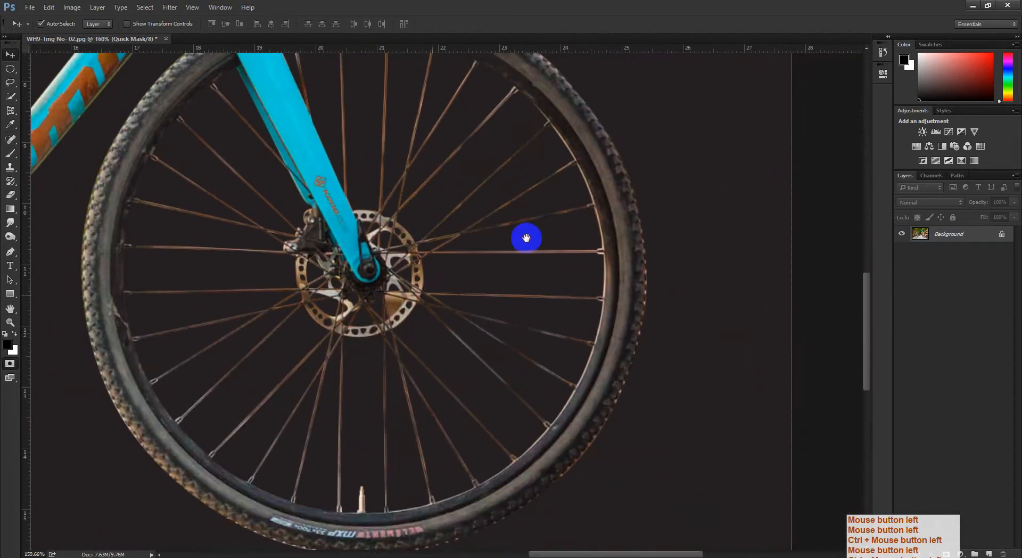
Examine the masked cutout of the rear wheel, cassette and chain, and turn Quick Mask off.
{"action": "left_click_drag", "start_coordinate": [405, 328], "coordinate": [527, 295]}
{"action": "left_click_drag", "start_coordinate": [319, 327], "coordinate": [442, 296]}
{"action": "left_click_drag", "start_coordinate": [104, 357], "coordinate": [415, 323]}
{"action": "left_click_drag", "start_coordinate": [287, 358], "coordinate": [532, 342]}
{"action": "left_click_drag", "start_coordinate": [320, 165], "coordinate": [456, 267]}
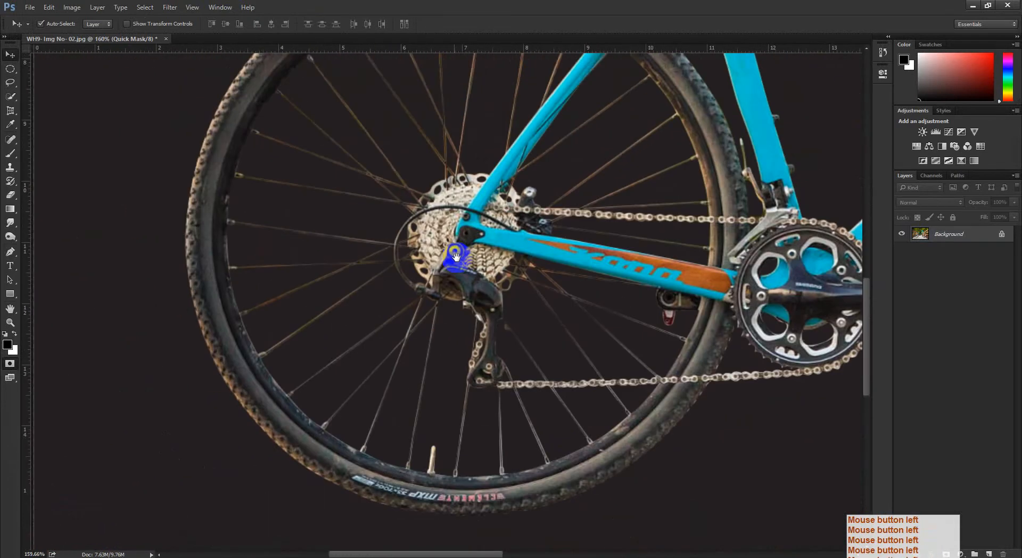
{"action": "left_click_drag", "start_coordinate": [486, 136], "coordinate": [336, 337]}
{"action": "left_click_drag", "start_coordinate": [342, 396], "coordinate": [333, 341]}
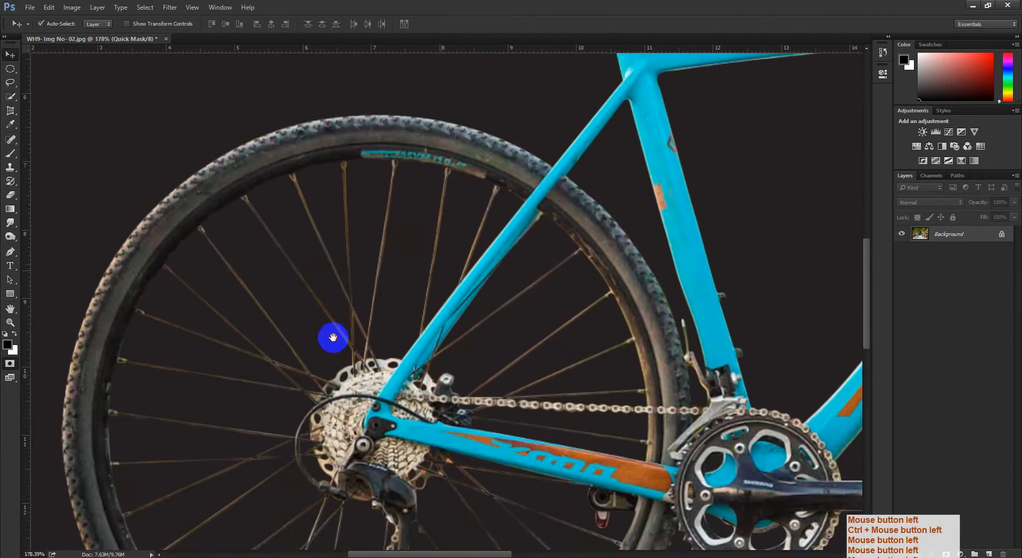
{"action": "left_click_drag", "start_coordinate": [474, 241], "coordinate": [372, 325]}
{"action": "left_click_drag", "start_coordinate": [475, 254], "coordinate": [339, 339]}
{"action": "left_click_drag", "start_coordinate": [415, 349], "coordinate": [381, 351]}
{"action": "key", "text": "q"}
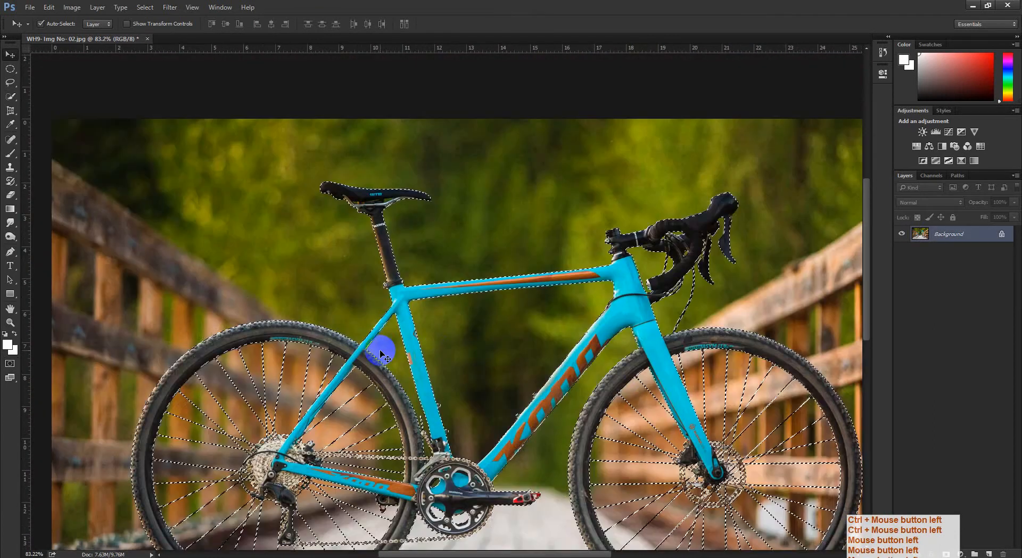
Deselect the bicycle and display Path 1 to inspect its anchor points at the front wheel's upper spokes.
{"action": "left_click_drag", "start_coordinate": [477, 346], "coordinate": [433, 341]}
{"action": "left_click", "coordinate": [918, 235], "text": "ctrl"}
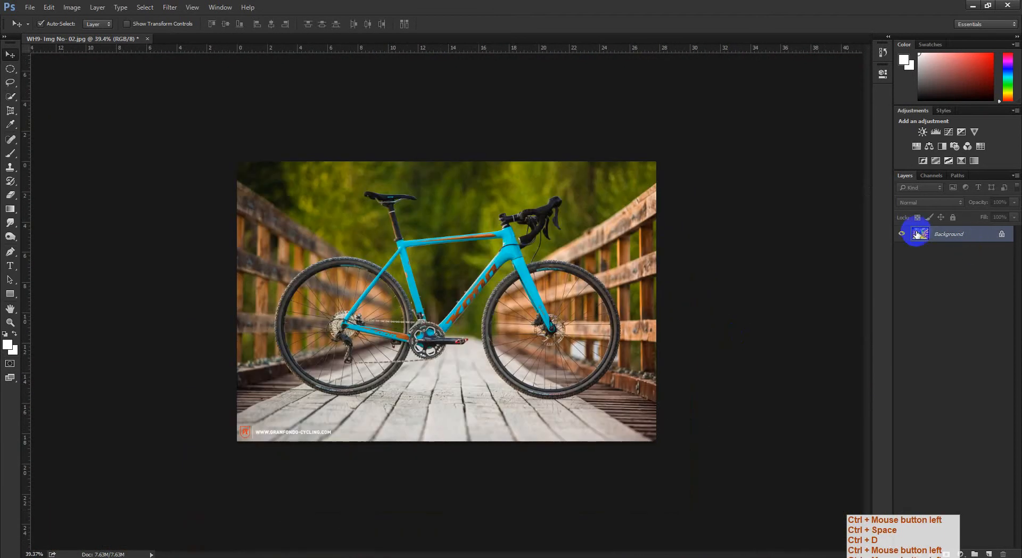
{"action": "left_click", "coordinate": [958, 175]}
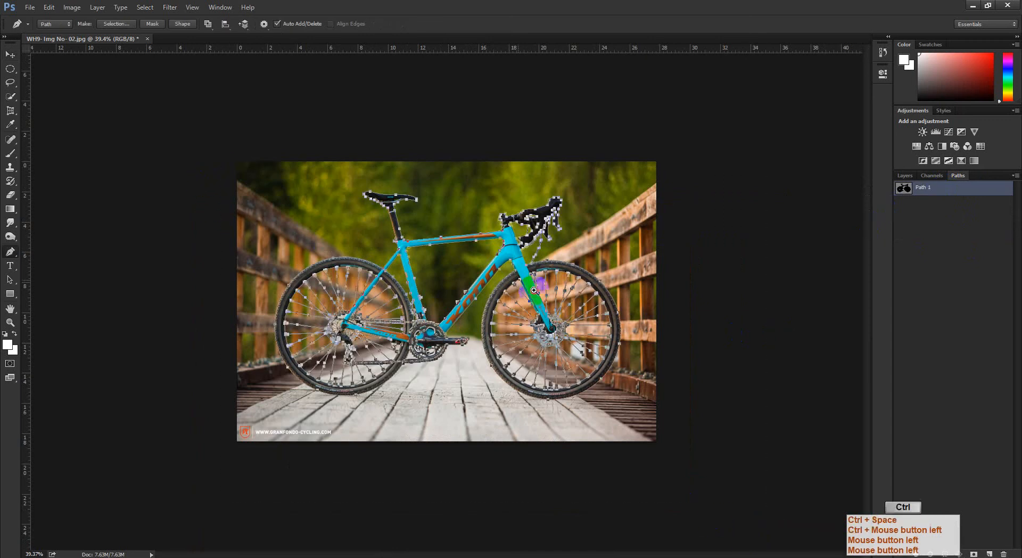
{"action": "left_click", "coordinate": [535, 291], "text": "ctrl"}
{"action": "left_click", "coordinate": [443, 159], "text": "ctrl"}
{"action": "left_click", "coordinate": [539, 238], "text": "ctrl"}
{"action": "left_click", "coordinate": [538, 237], "text": "ctrl"}
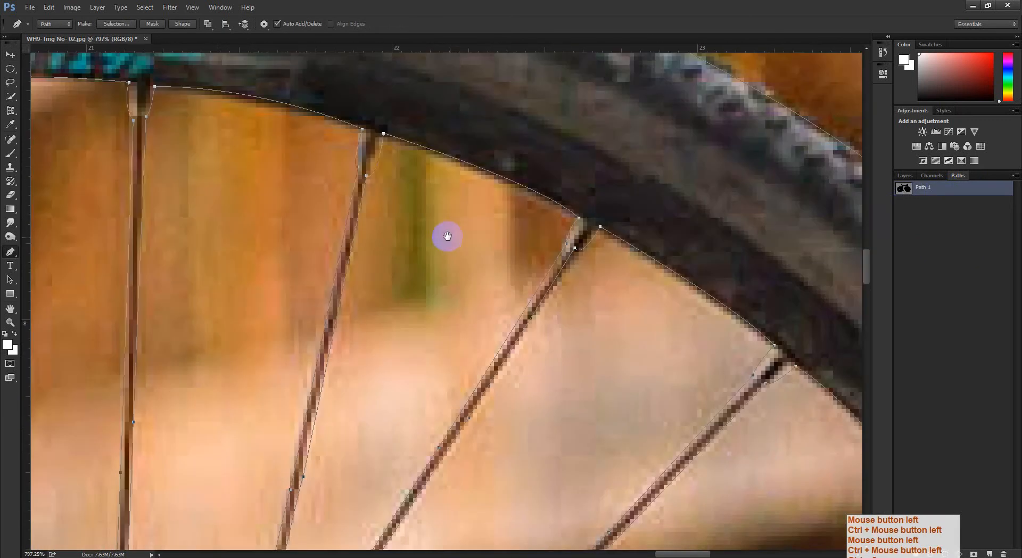
{"action": "left_click_drag", "start_coordinate": [425, 221], "coordinate": [431, 214]}
{"action": "left_click_drag", "start_coordinate": [398, 161], "coordinate": [406, 161]}
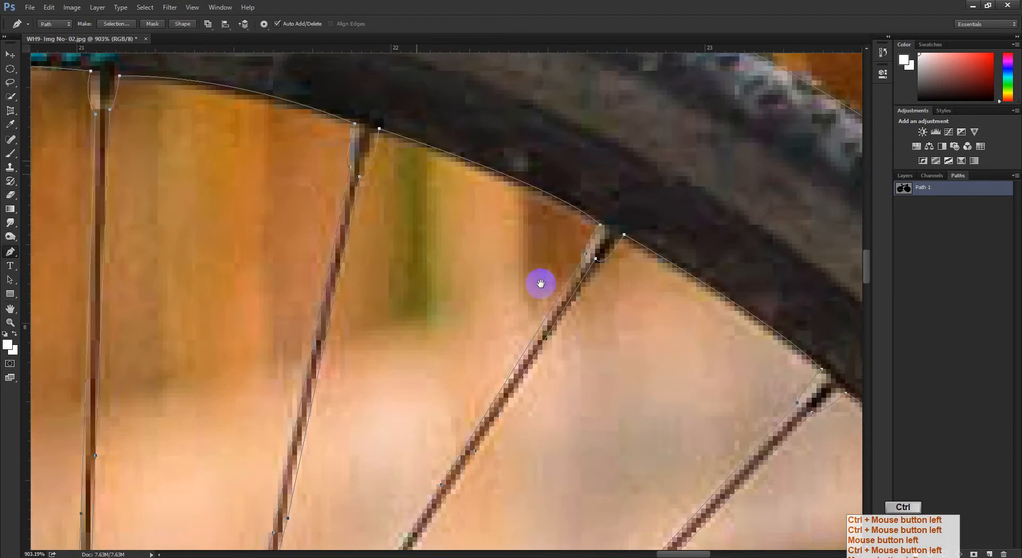
Follow Path 1 around the front wheel, checking the spokes and inner rim down to the tyre valve.
{"action": "left_click_drag", "start_coordinate": [589, 309], "coordinate": [372, 219]}
{"action": "left_click_drag", "start_coordinate": [621, 369], "coordinate": [506, 265]}
{"action": "left_click_drag", "start_coordinate": [506, 264], "coordinate": [485, 264]}
{"action": "left_click_drag", "start_coordinate": [524, 316], "coordinate": [519, 247]}
{"action": "left_click_drag", "start_coordinate": [559, 364], "coordinate": [519, 247]}
{"action": "left_click_drag", "start_coordinate": [563, 386], "coordinate": [507, 202]}
{"action": "left_click_drag", "start_coordinate": [639, 474], "coordinate": [597, 313]}
{"action": "left_click_drag", "start_coordinate": [612, 474], "coordinate": [607, 290]}
{"action": "left_click_drag", "start_coordinate": [631, 413], "coordinate": [576, 293]}
{"action": "left_click_drag", "start_coordinate": [410, 426], "coordinate": [503, 288]}
{"action": "left_click_drag", "start_coordinate": [314, 418], "coordinate": [542, 247]}
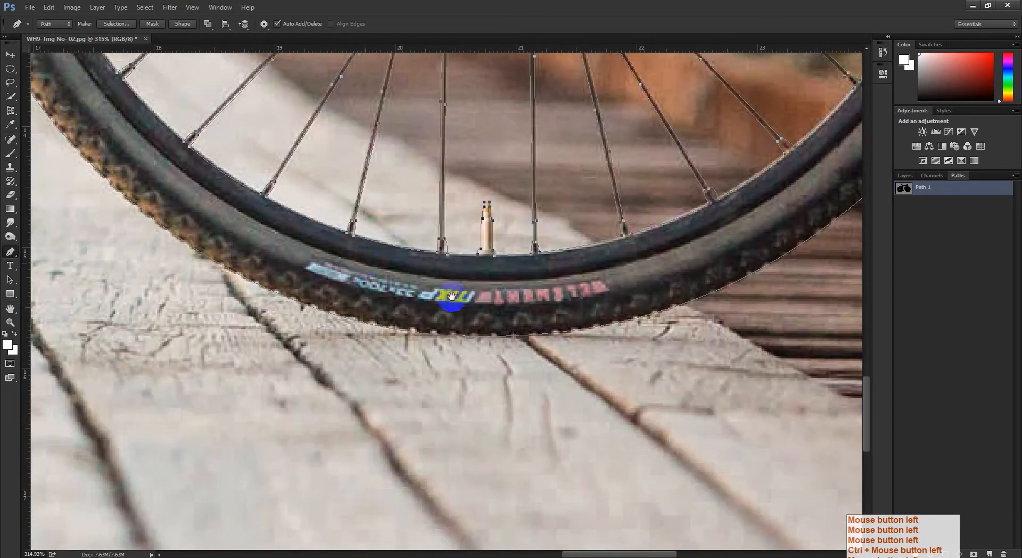
Examine how closely Path 1 follows the tread along the lower edge of the front tyre.
{"action": "left_click_drag", "start_coordinate": [99, 153], "coordinate": [240, 217]}
{"action": "mouse_move", "coordinate": [473, 224]}
{"action": "left_mouse_down"}
{"action": "mouse_move", "coordinate": [458, 224]}
{"action": "mouse_move", "coordinate": [468, 225]}
{"action": "left_mouse_up"}
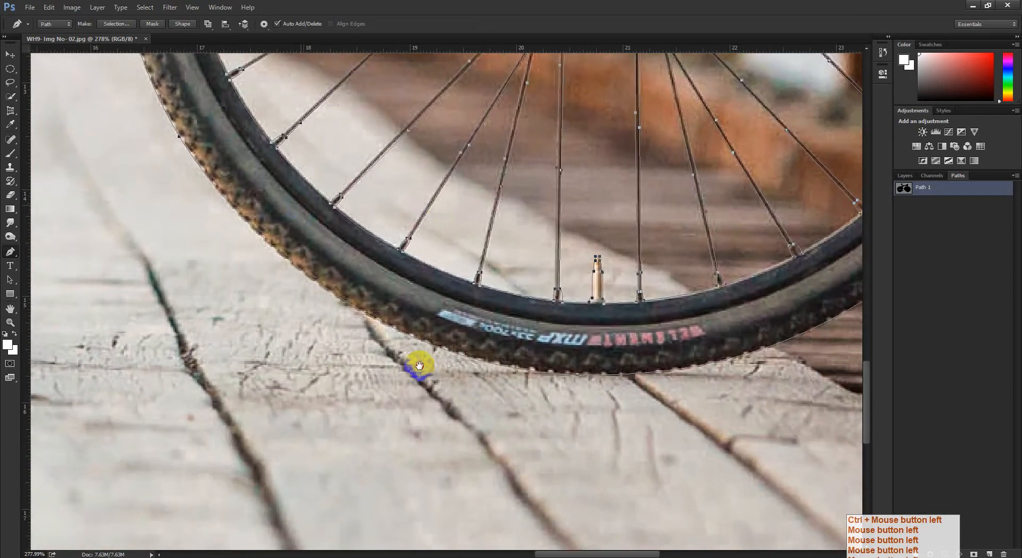
{"action": "left_click_drag", "start_coordinate": [422, 366], "coordinate": [505, 491]}
{"action": "left_click_drag", "start_coordinate": [213, 109], "coordinate": [314, 235]}
{"action": "left_click_drag", "start_coordinate": [406, 298], "coordinate": [272, 152]}
{"action": "left_click_drag", "start_coordinate": [432, 293], "coordinate": [296, 146]}
{"action": "left_click_drag", "start_coordinate": [652, 505], "coordinate": [492, 207]}
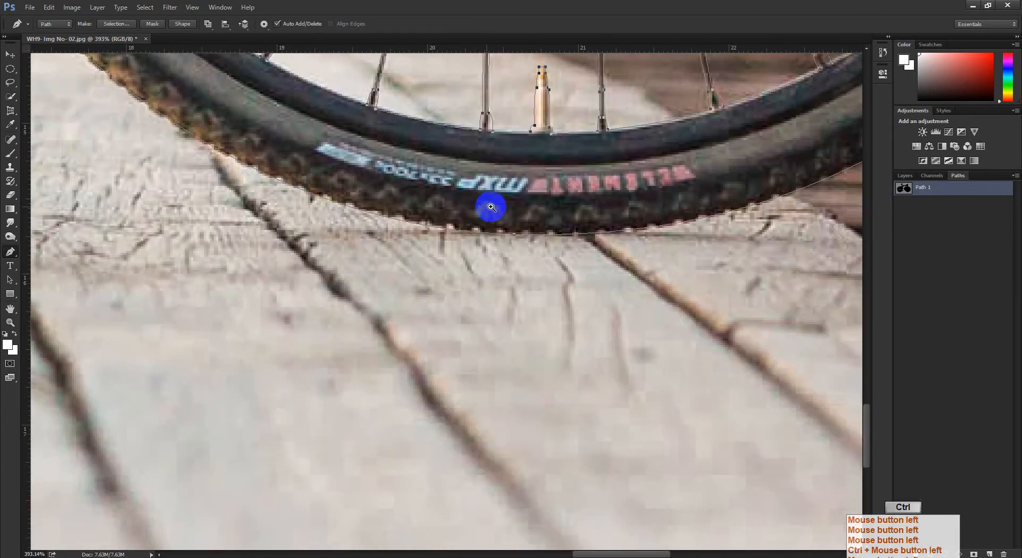
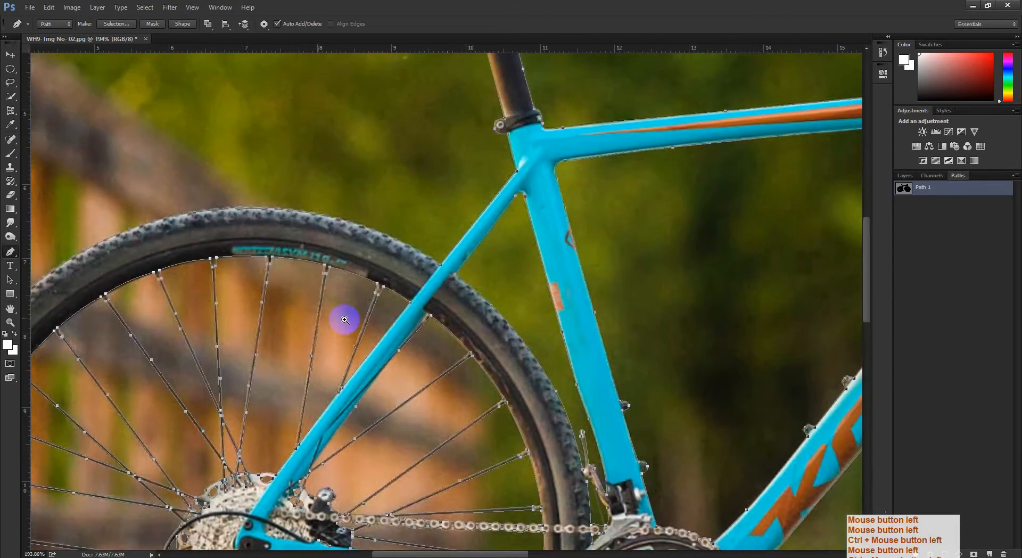
Inspect Path 1 around the rear wheel and frame, and review the path over the whole bicycle.
{"action": "left_click_drag", "start_coordinate": [452, 264], "coordinate": [430, 267]}
{"action": "left_click_drag", "start_coordinate": [433, 256], "coordinate": [342, 497]}
{"action": "left_click_drag", "start_coordinate": [376, 217], "coordinate": [276, 230]}
{"action": "left_click_drag", "start_coordinate": [413, 295], "coordinate": [385, 297]}
{"action": "left_click_drag", "start_coordinate": [316, 283], "coordinate": [287, 269]}
{"action": "left_click_drag", "start_coordinate": [537, 280], "coordinate": [288, 226]}
{"action": "left_click_drag", "start_coordinate": [788, 301], "coordinate": [308, 358]}
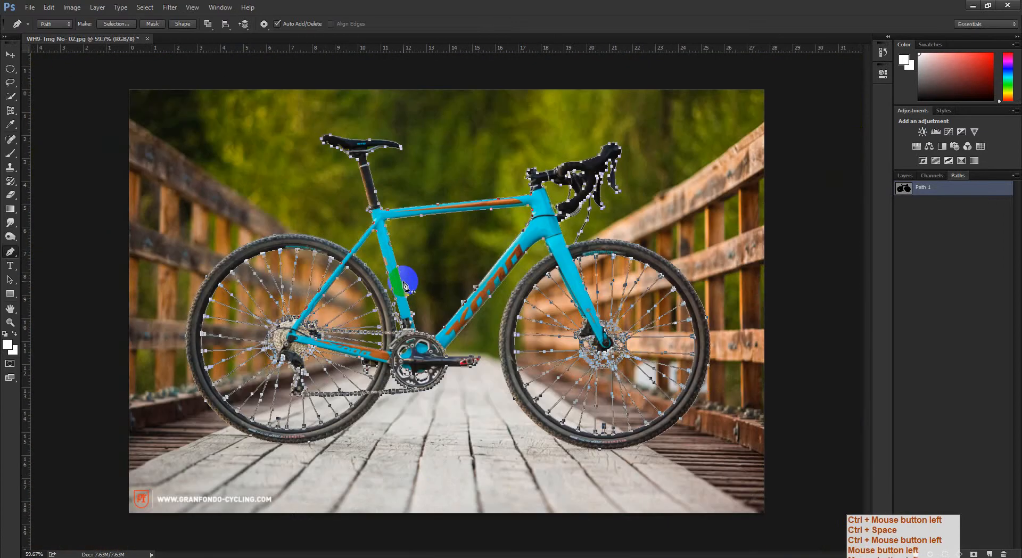
{"action": "left_click_drag", "start_coordinate": [542, 176], "coordinate": [594, 216]}
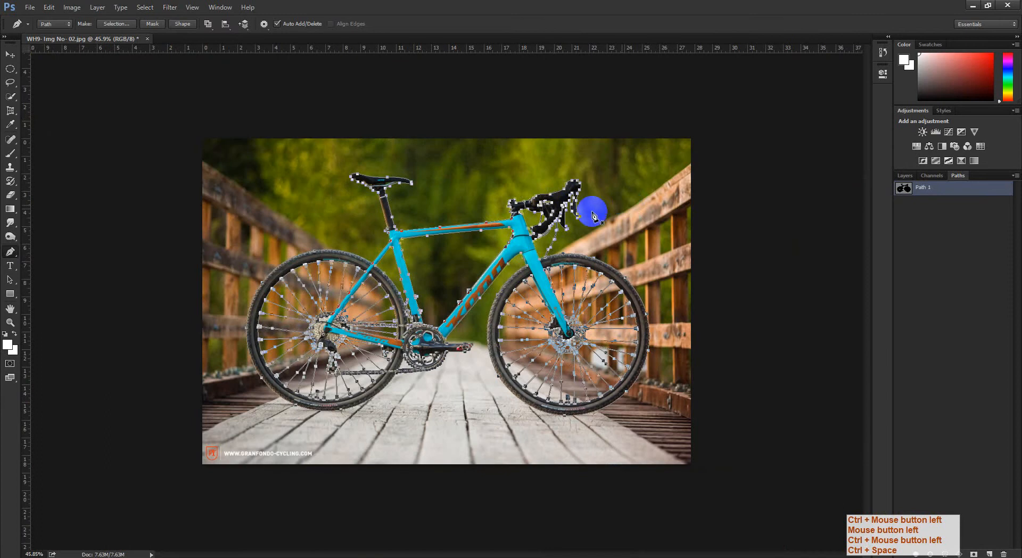
Switch to the Move tool and close the bicycle image without saving it.
{"action": "key", "text": "v"}
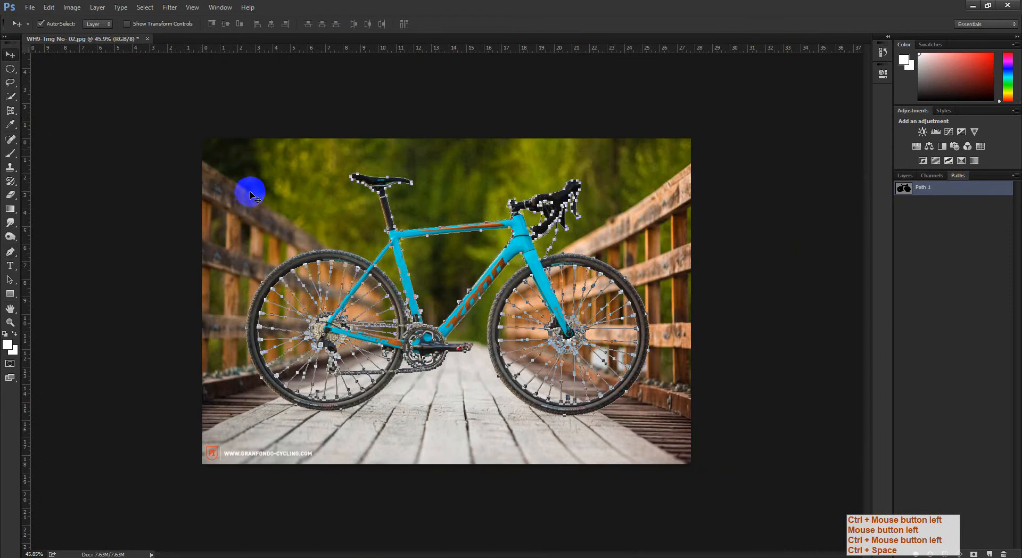
{"action": "left_click", "coordinate": [148, 39]}
{"action": "left_click", "coordinate": [512, 216]}
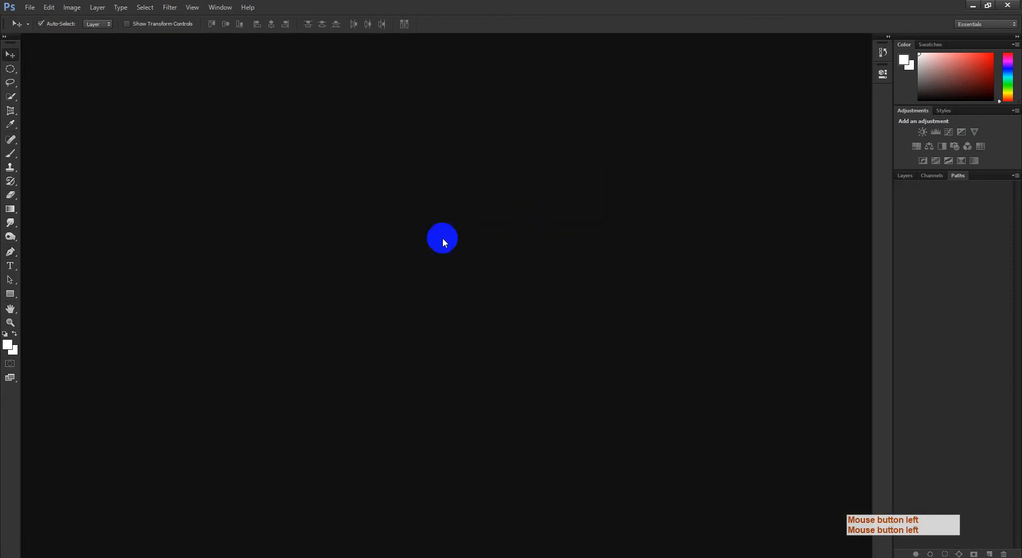
Switch to Chrome, check the homework posts in the Facebook group, and return to the WH, Class No - 09 Drive folder.
{"action": "left_click", "coordinate": [174, 554]}
{"action": "left_click", "coordinate": [118, 524]}
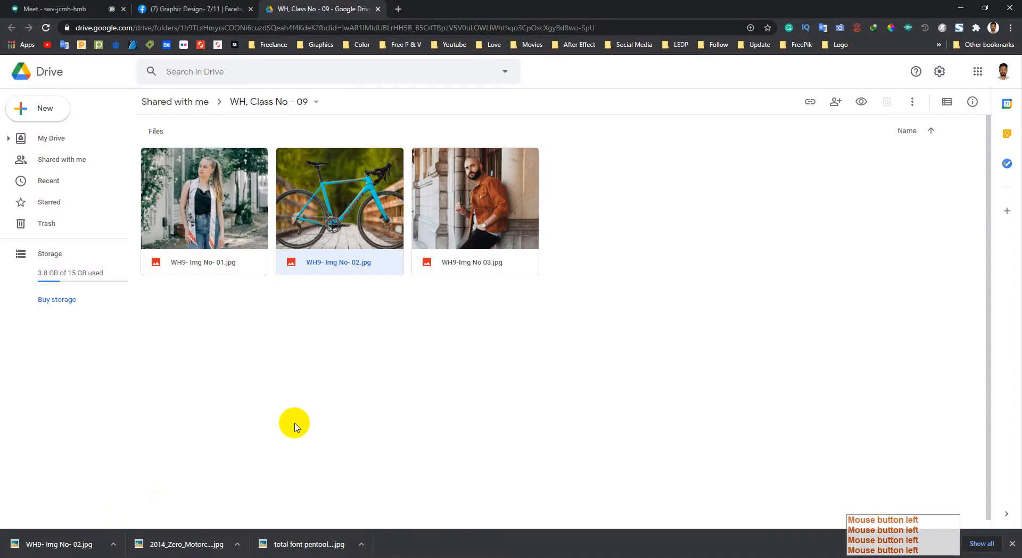
{"action": "left_click", "coordinate": [218, 6]}
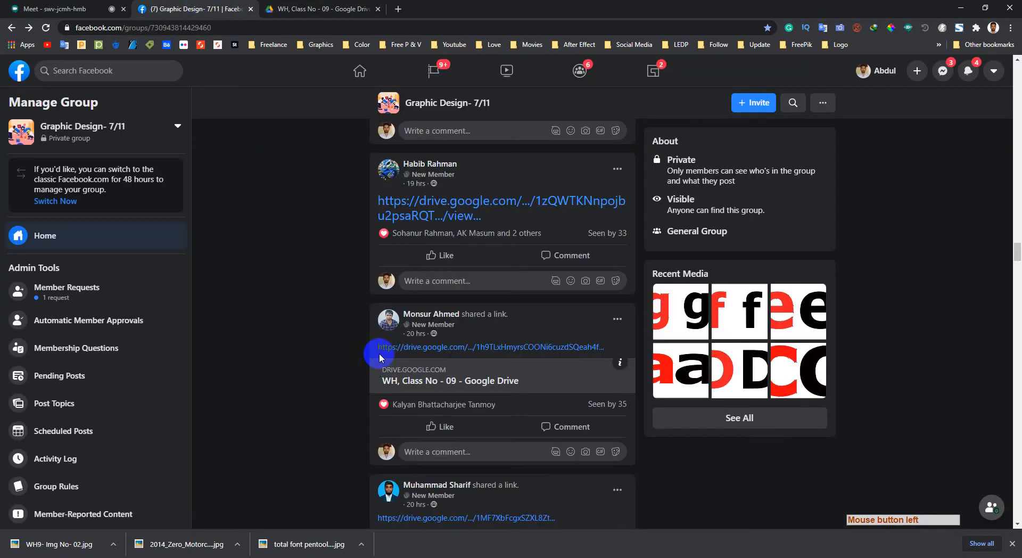
{"action": "scroll", "coordinate": [357, 346], "scroll_direction": "down", "scroll_amount": 1}
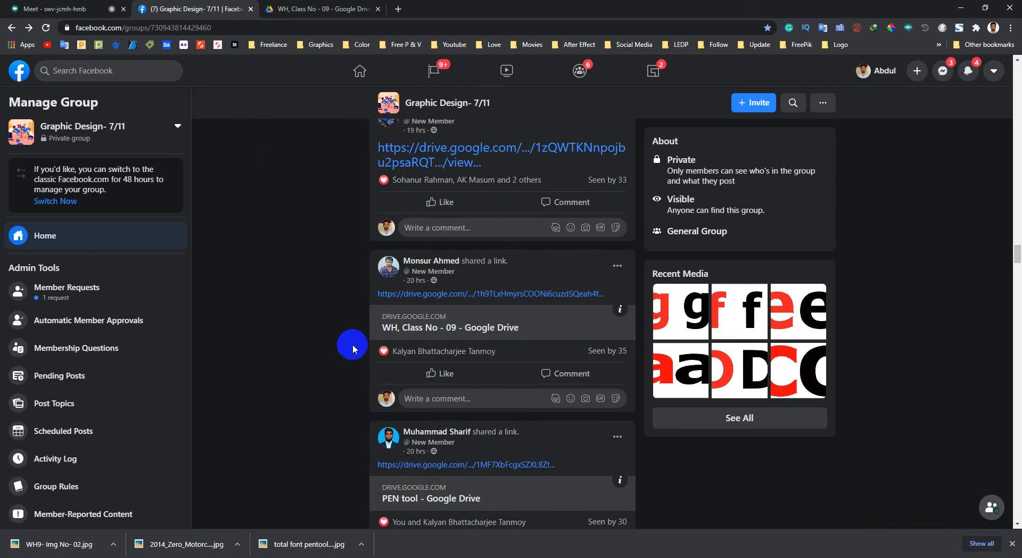
{"action": "left_click", "coordinate": [337, 7]}
{"action": "left_click", "coordinate": [468, 258]}
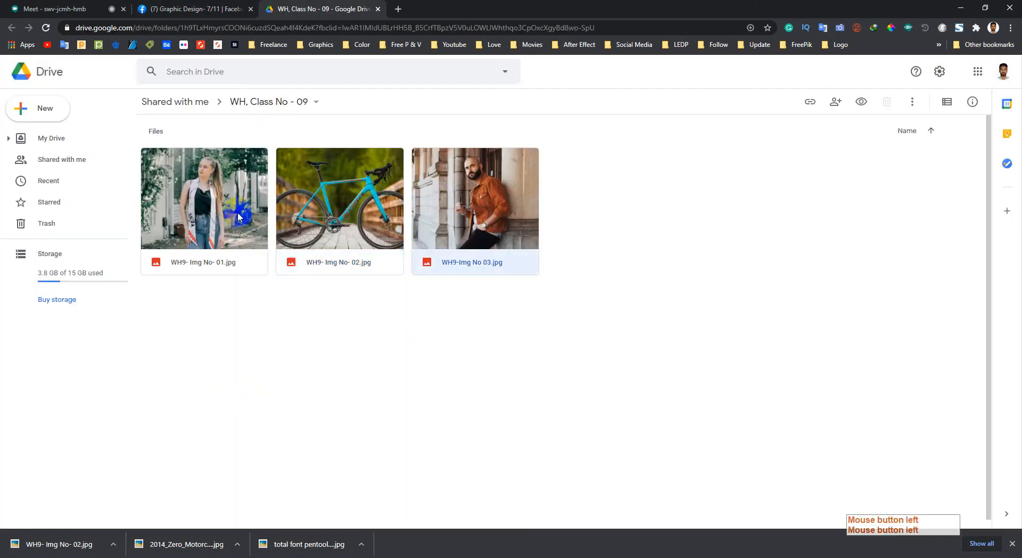
Download WH9- Img No- 01.jpg to the Desktop and open it in Photoshop.
{"action": "left_click", "coordinate": [216, 199]}
{"action": "right_click", "coordinate": [216, 195]}
{"action": "left_click", "coordinate": [271, 429]}
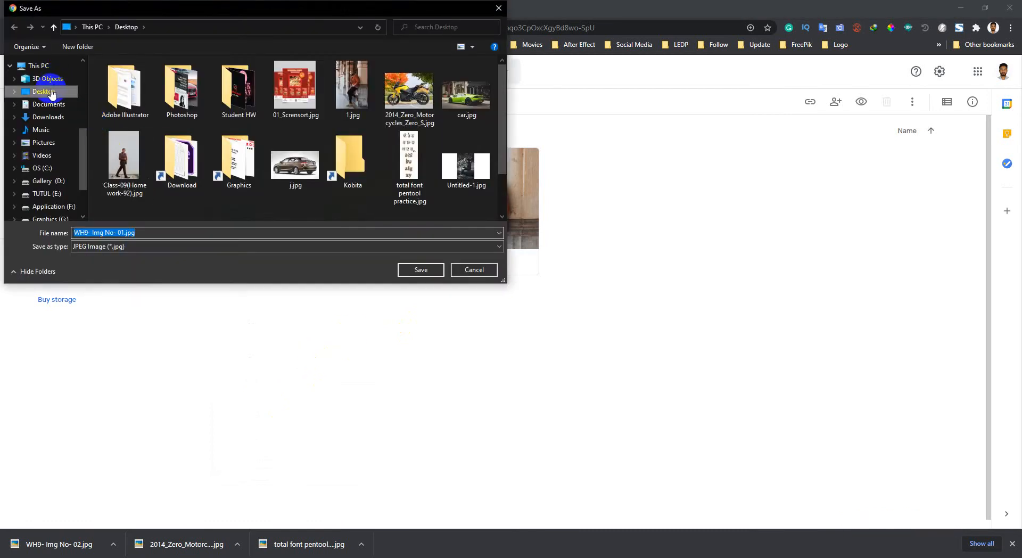
{"action": "left_click", "coordinate": [421, 270]}
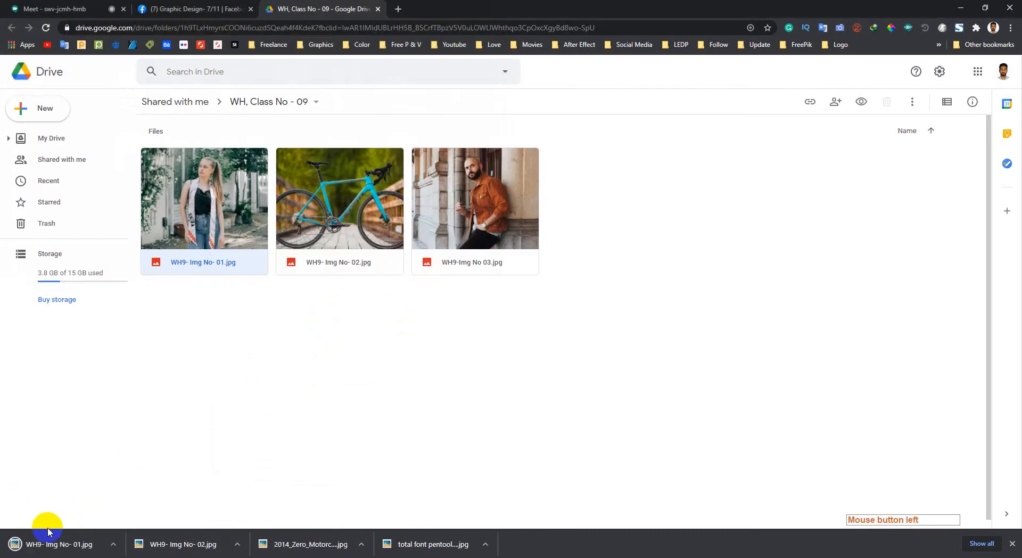
{"action": "left_click_drag", "start_coordinate": [48, 532], "coordinate": [183, 556]}
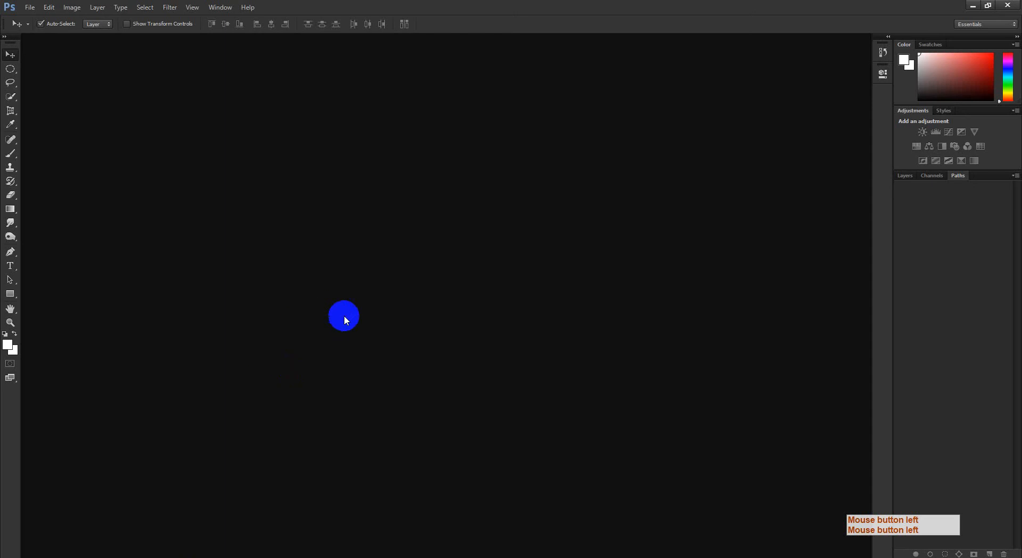
{"action": "left_click_drag", "start_coordinate": [344, 315], "coordinate": [402, 309]}
Load the woman's Path 1 as a selection and compare the cutout with Quick Mask on and off.
{"action": "left_click", "coordinate": [963, 197]}
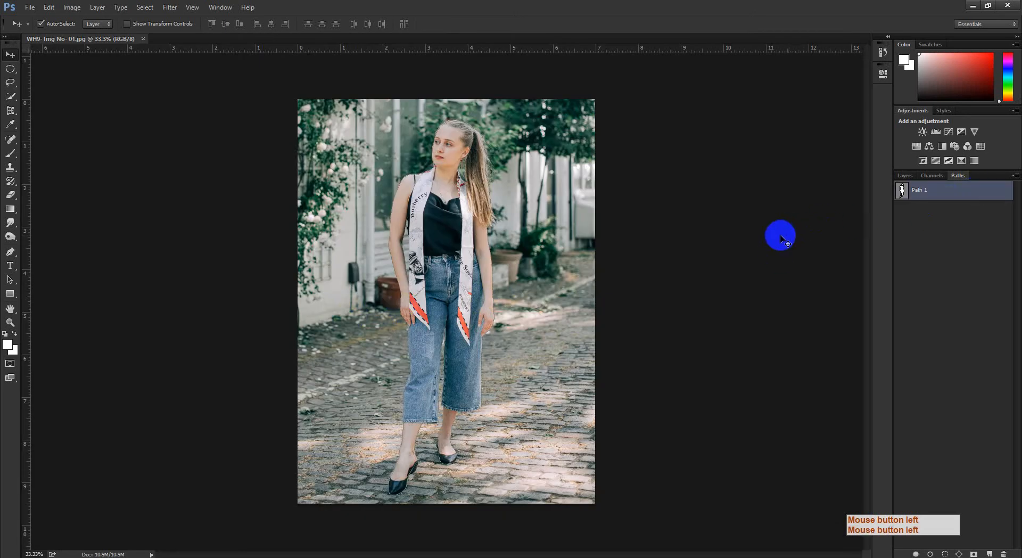
{"action": "left_click", "coordinate": [903, 193], "text": "ctrl"}
{"action": "key", "text": "q"}
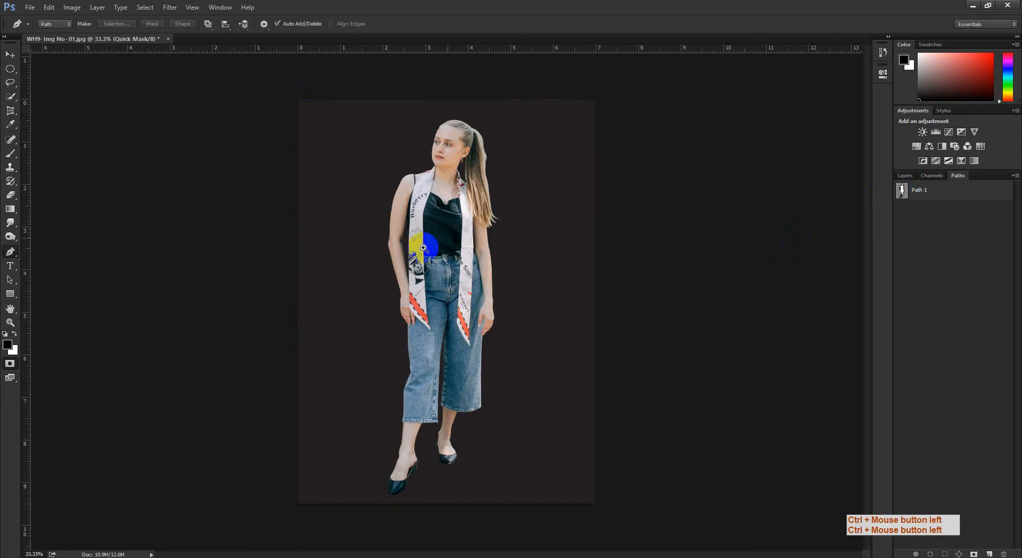
{"action": "left_click_drag", "start_coordinate": [433, 228], "coordinate": [373, 242]}
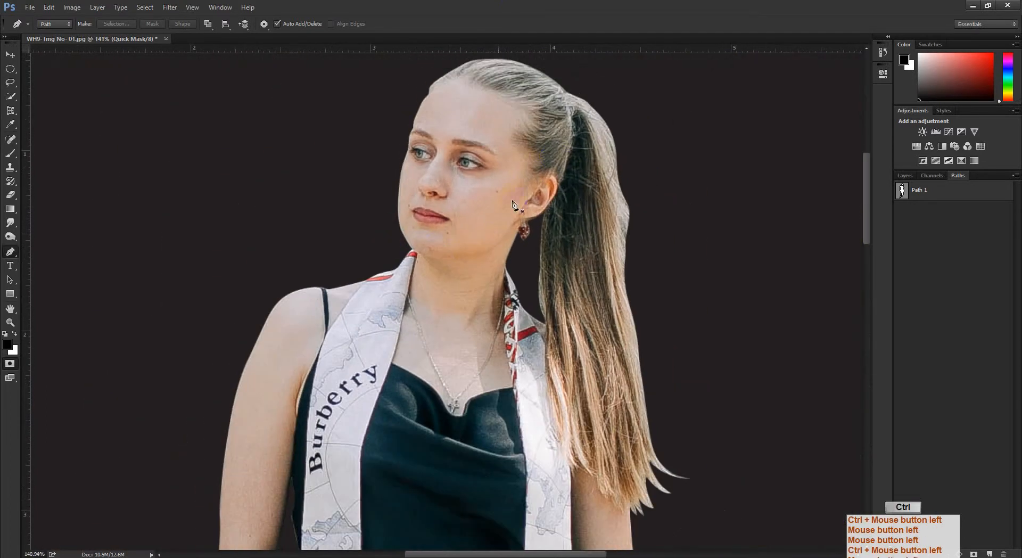
{"action": "key", "text": "q"}
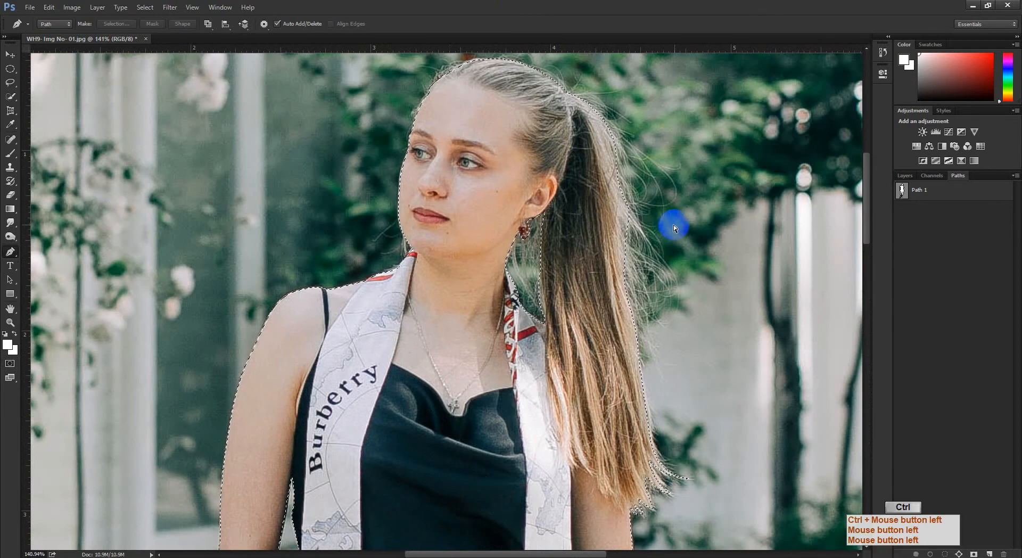
Deselect the woman, examine the loose hair around her ponytail, and view Path 1 over the whole figure.
{"action": "key", "text": "ctrl+d"}
{"action": "mouse_move", "coordinate": [607, 320]}
{"action": "left_mouse_down"}
{"action": "mouse_move", "coordinate": [580, 333]}
{"action": "mouse_move", "coordinate": [613, 325]}
{"action": "left_mouse_up"}
{"action": "left_click_drag", "start_coordinate": [559, 306], "coordinate": [611, 199]}
{"action": "left_click_drag", "start_coordinate": [654, 249], "coordinate": [602, 255]}
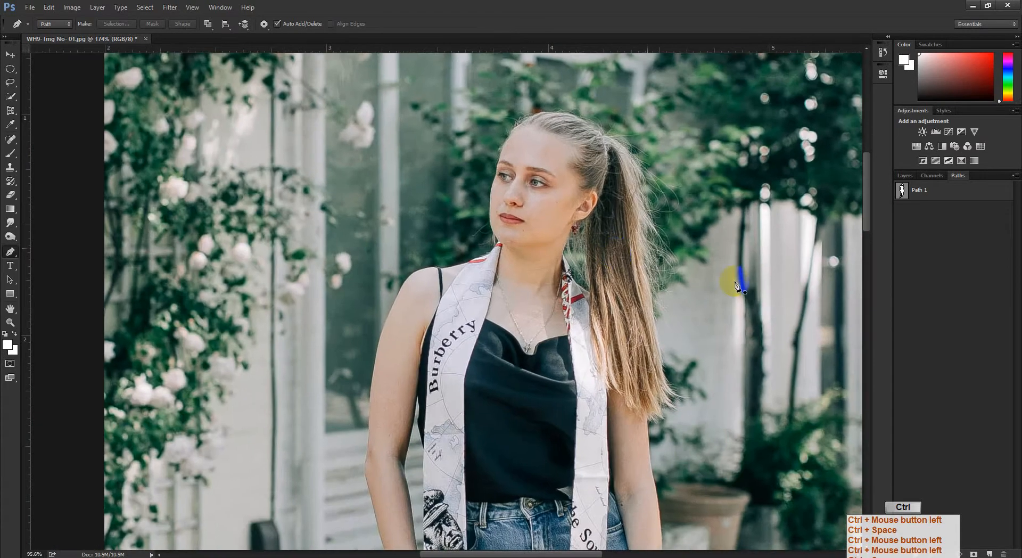
{"action": "left_click_drag", "start_coordinate": [737, 282], "coordinate": [589, 288]}
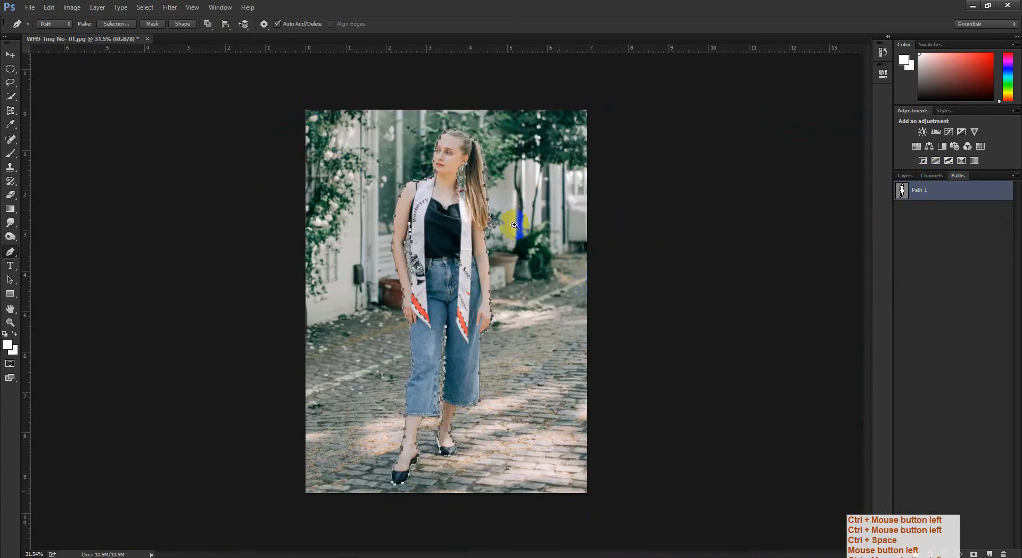
Check the woman's path around her hands and jeans, and close WH9- Img No- 01.jpg.
{"action": "left_click_drag", "start_coordinate": [515, 225], "coordinate": [342, 349]}
{"action": "left_click_drag", "start_coordinate": [413, 241], "coordinate": [383, 251]}
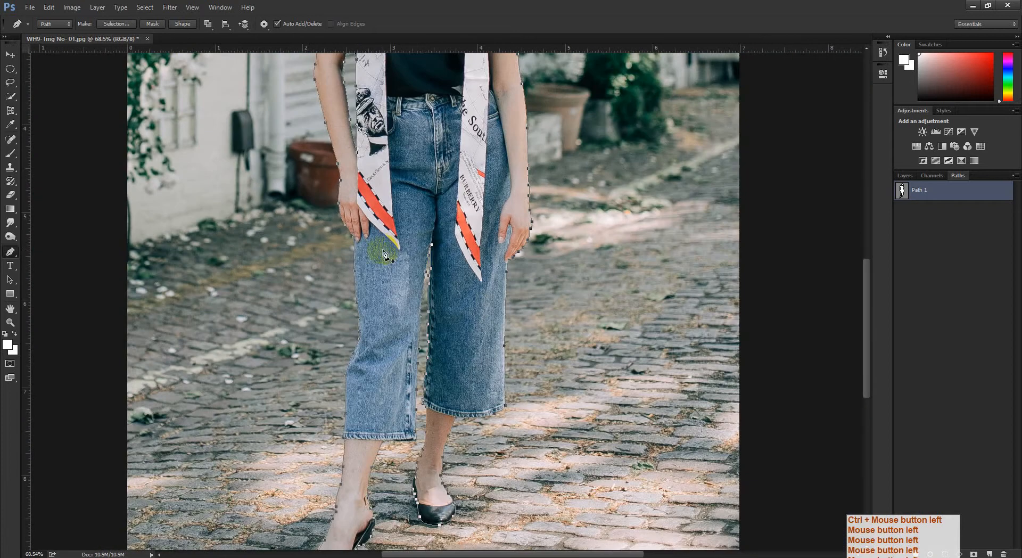
{"action": "left_click", "coordinate": [148, 43]}
{"action": "left_click", "coordinate": [514, 212]}
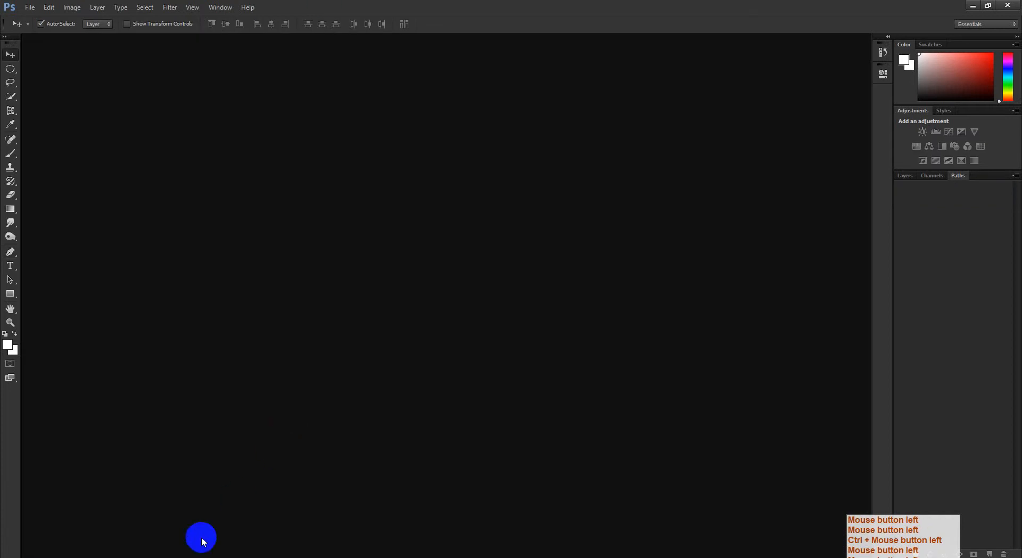
Switch to Chrome and give the WH, Class No - 09 link post in the Facebook group a Love reaction.
{"action": "mouse_move", "coordinate": [169, 557]}
{"action": "left_click", "coordinate": [199, 515]}
{"action": "left_click", "coordinate": [223, 6]}
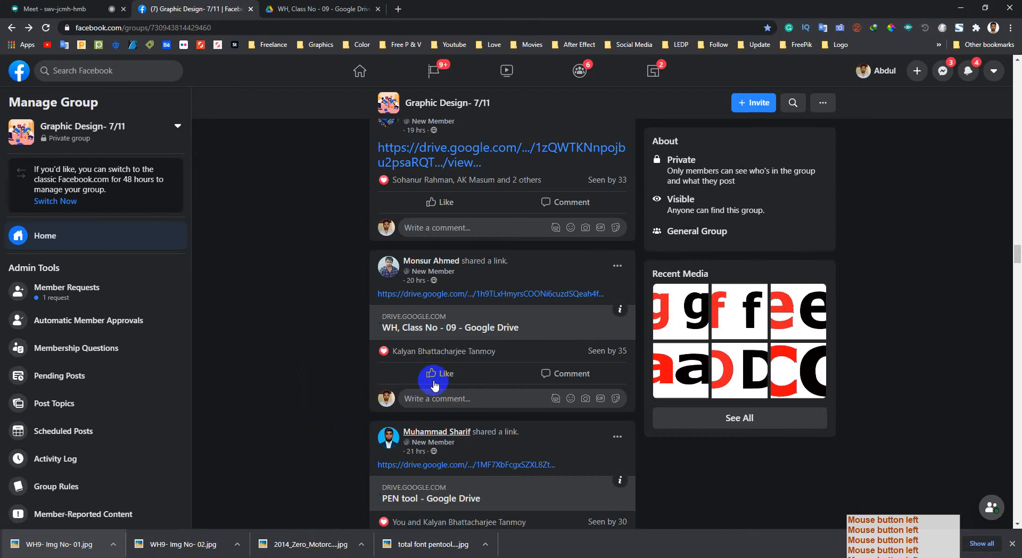
{"action": "mouse_move", "coordinate": [438, 373]}
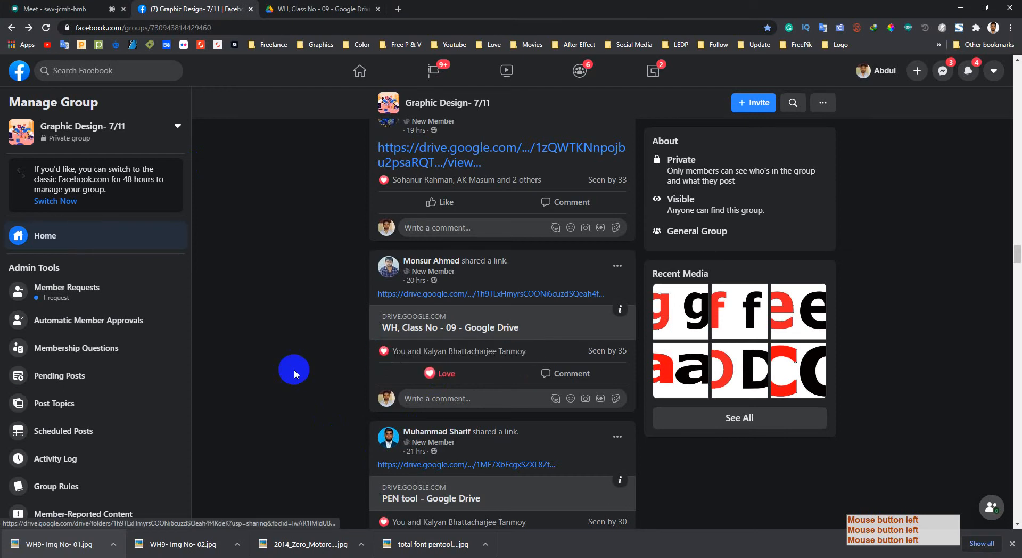
Open the Drive link from the post above in a new tab and close the WH, Class No - 09 Drive tab.
{"action": "scroll", "coordinate": [293, 368], "scroll_direction": "up", "scroll_amount": 3}
{"action": "middle_click", "coordinate": [372, 42]}
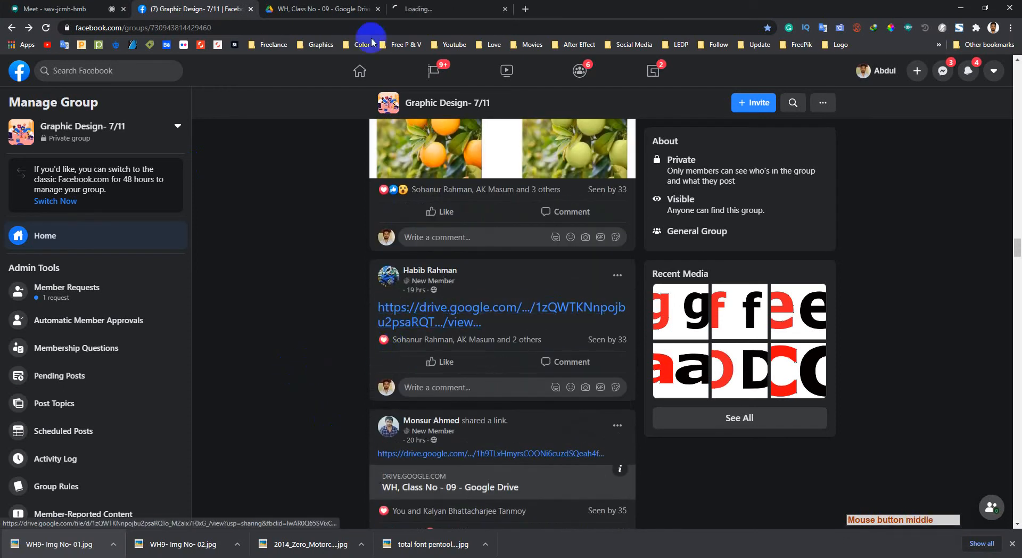
{"action": "left_click", "coordinate": [373, 13]}
{"action": "left_click", "coordinate": [377, 9]}
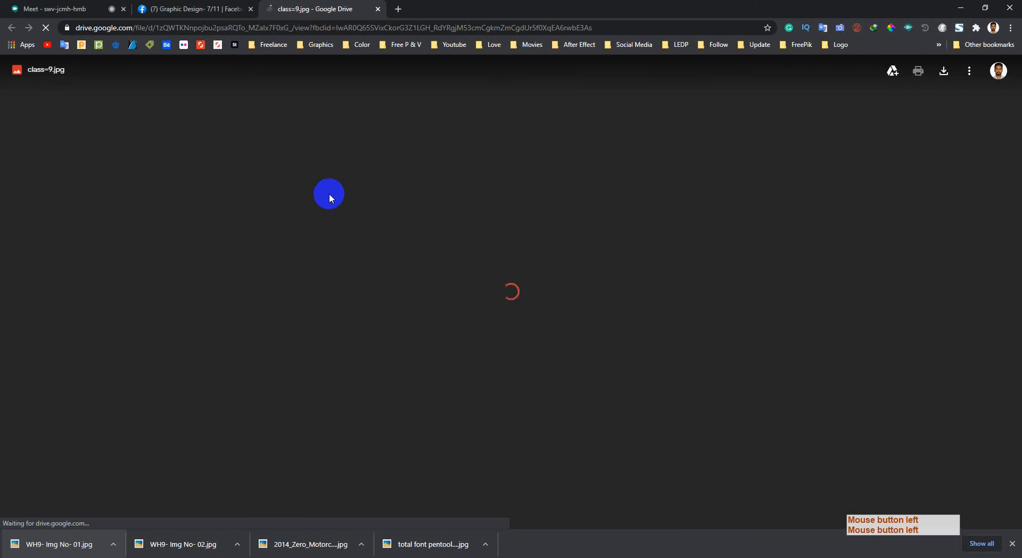
Download class=9.jpg to the Desktop and open it in Photoshop.
{"action": "left_click", "coordinate": [945, 71]}
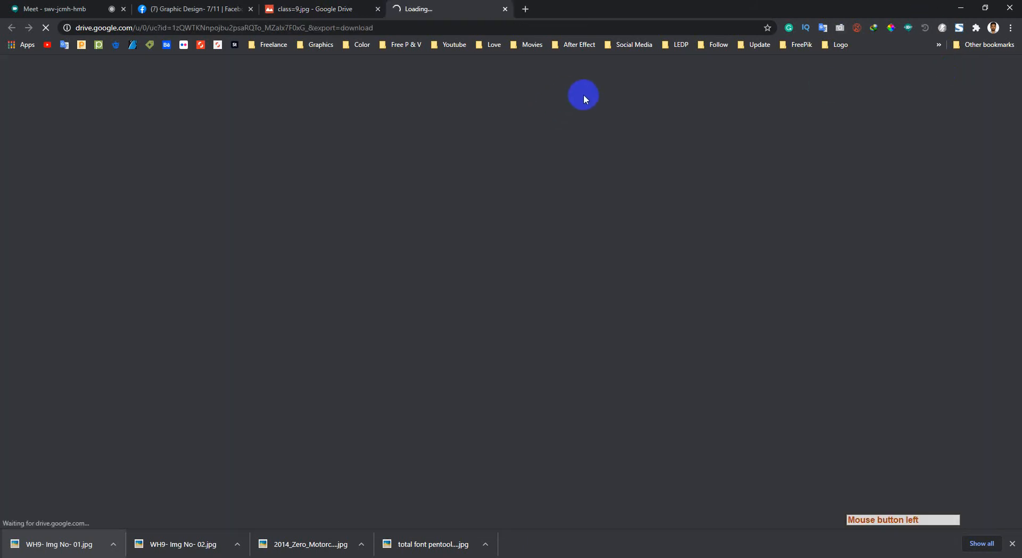
{"action": "left_click", "coordinate": [46, 95]}
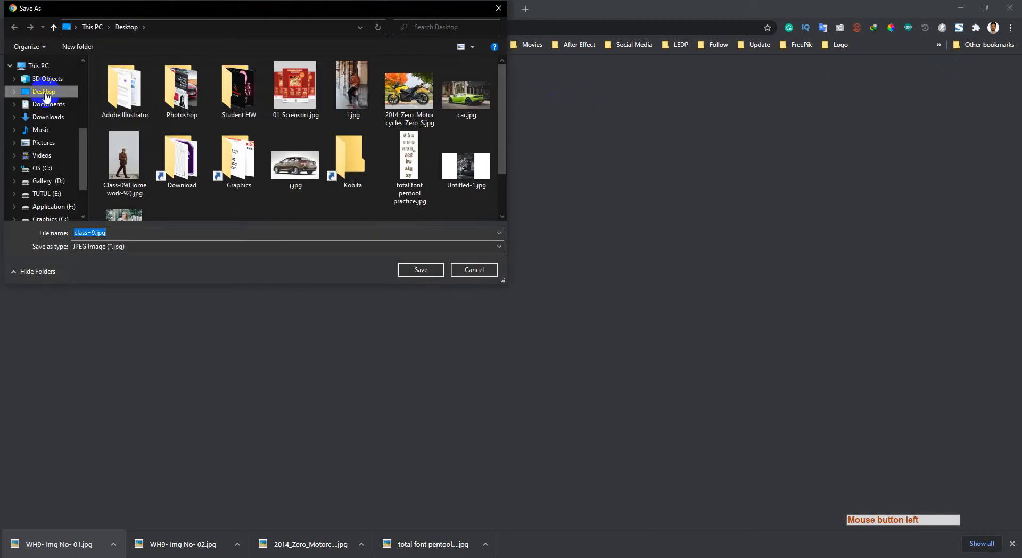
{"action": "left_click", "coordinate": [420, 270]}
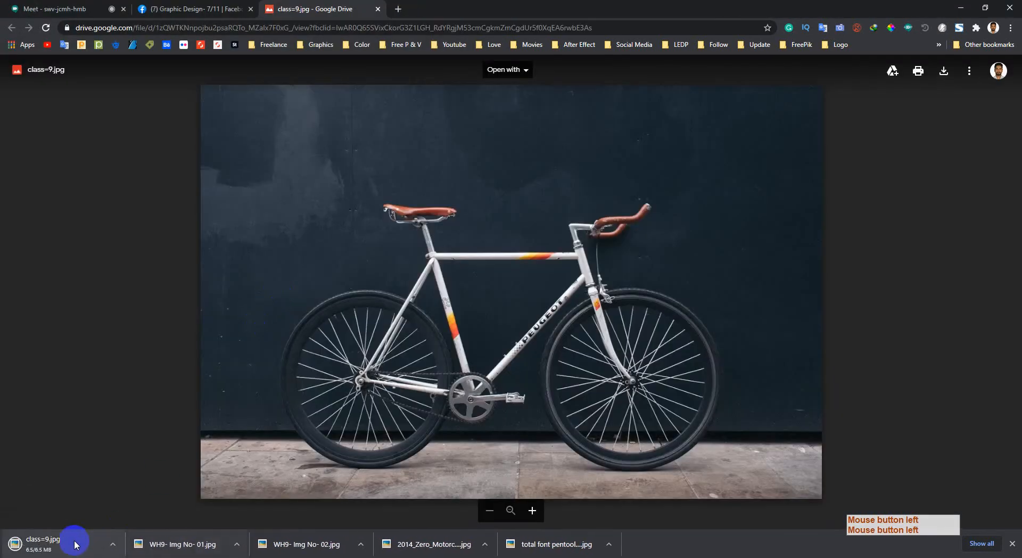
{"action": "left_click_drag", "start_coordinate": [63, 544], "coordinate": [238, 524]}
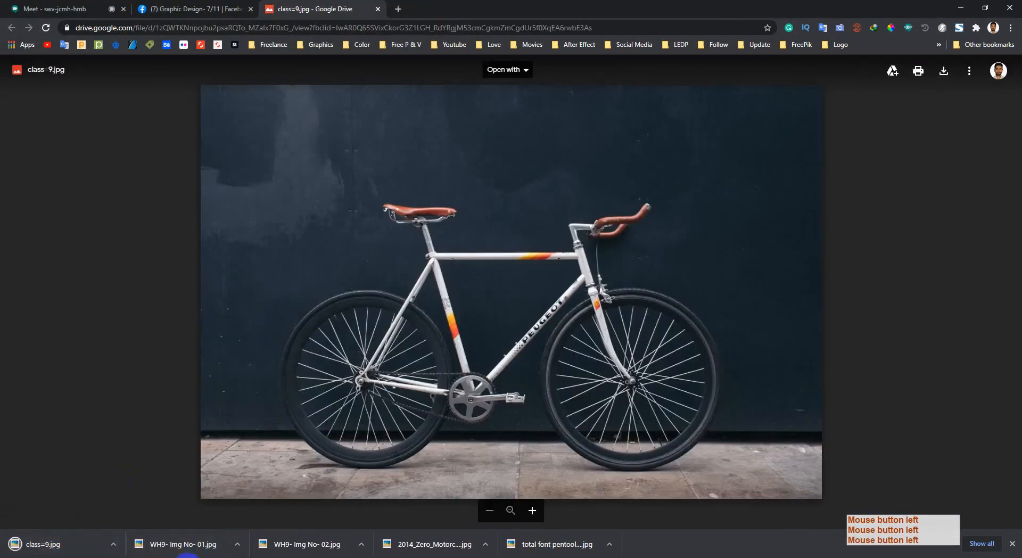
{"action": "left_click_drag", "start_coordinate": [187, 556], "coordinate": [260, 479]}
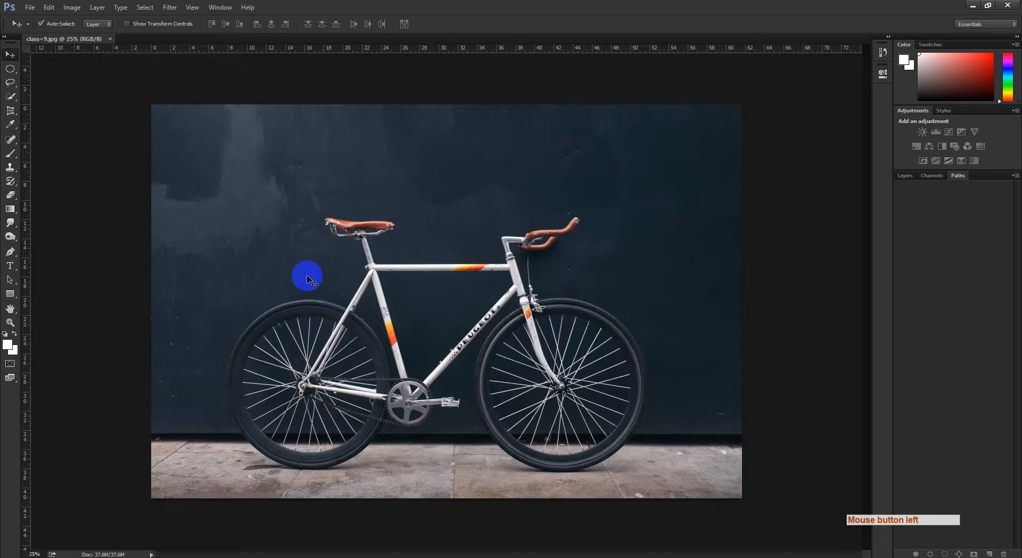
Load the bicycle's paths 1 as a selection and examine the front wheel cutout in Quick Mask.
{"action": "key", "text": "ctrl+space"}
{"action": "left_click_drag", "start_coordinate": [474, 306], "coordinate": [383, 306]}
{"action": "left_click", "coordinate": [905, 188]}
{"action": "left_click", "coordinate": [905, 189], "text": "ctrl"}
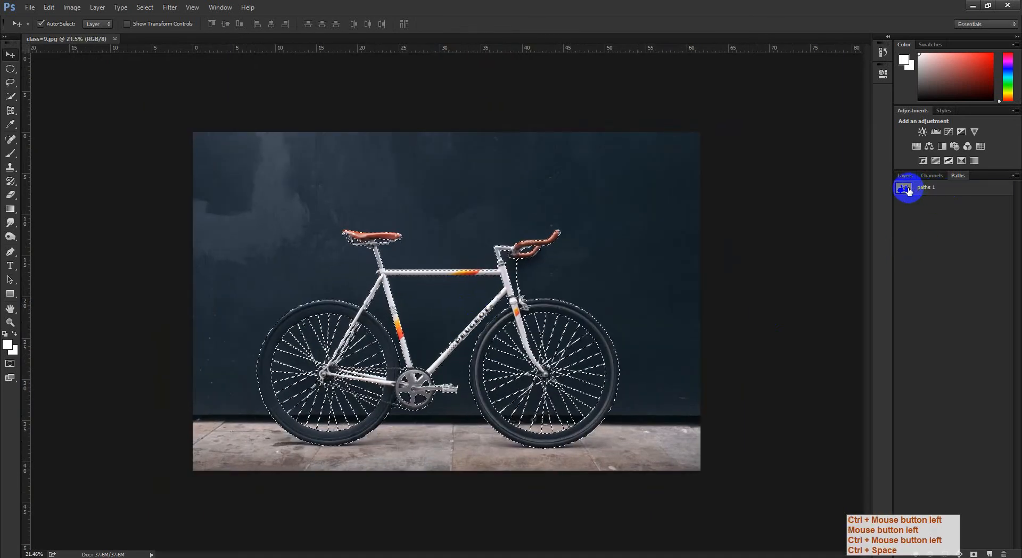
{"action": "key", "text": "q"}
{"action": "left_click_drag", "start_coordinate": [482, 323], "coordinate": [617, 252]}
{"action": "key", "text": "ctrl+space"}
{"action": "left_click_drag", "start_coordinate": [648, 276], "coordinate": [648, 130]}
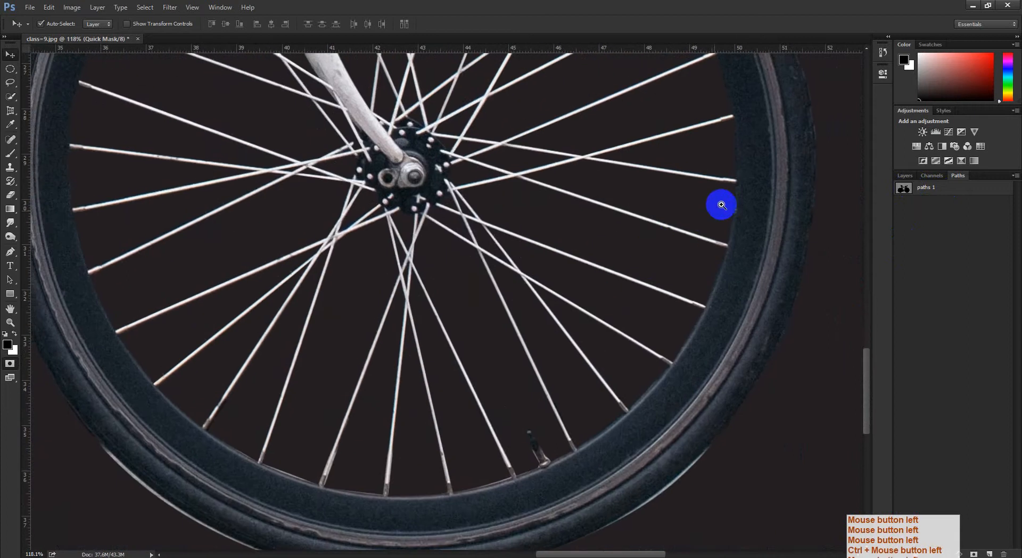
Compare the front wheel's spokes and rim up close with Quick Mask on and off.
{"action": "left_click", "coordinate": [719, 203], "text": "ctrl"}
{"action": "key", "text": "q"}
{"action": "key", "text": "q"}
{"action": "key", "text": "q"}
{"action": "key", "text": "q"}
{"action": "key", "text": "q"}
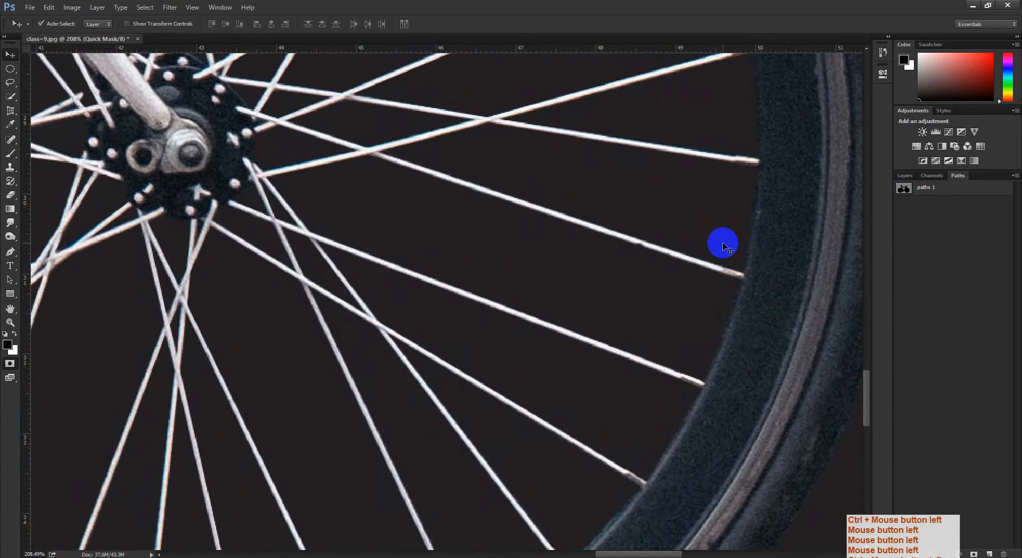
{"action": "key", "text": "q"}
{"action": "key", "text": "q"}
{"action": "key", "text": "q"}
{"action": "key", "text": "q"}
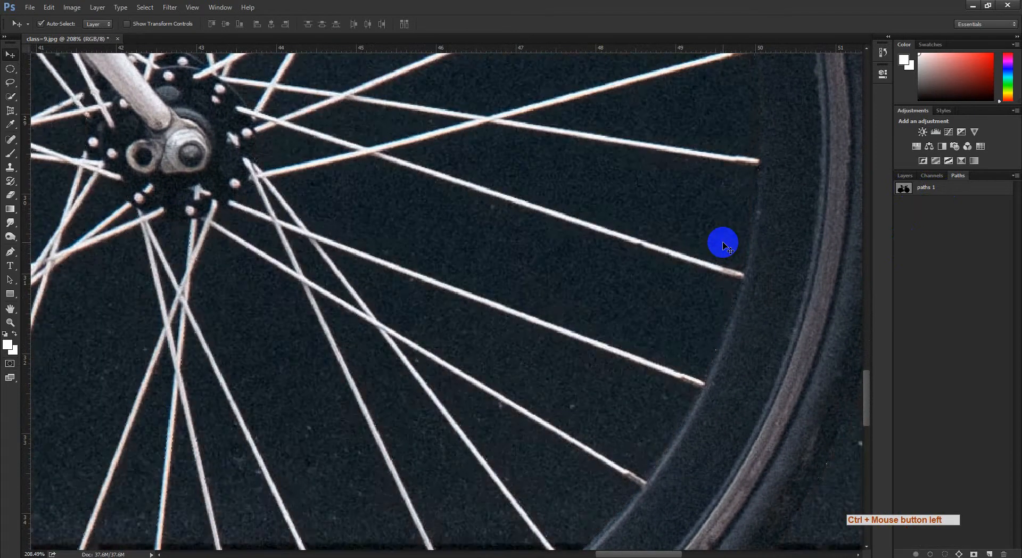
Compare the lower edge of the front tyre with Quick Mask on and off.
{"action": "left_click_drag", "start_coordinate": [614, 268], "coordinate": [520, 272]}
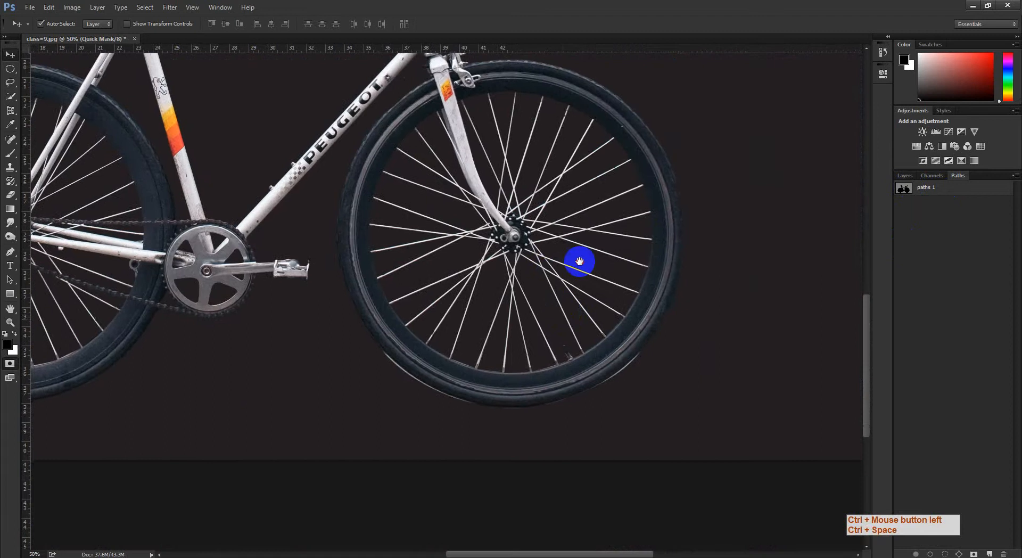
{"action": "left_click_drag", "start_coordinate": [628, 357], "coordinate": [620, 298]}
{"action": "left_click_drag", "start_coordinate": [620, 298], "coordinate": [725, 349]}
{"action": "key", "text": "q"}
{"action": "key", "text": "q"}
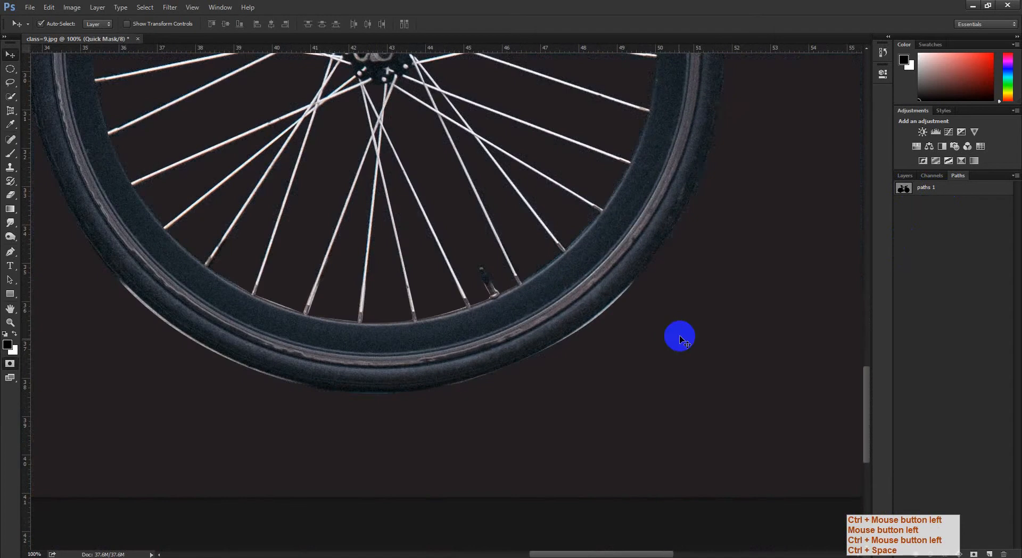
{"action": "key", "text": "q"}
Display paths 1 and inspect its outline around the front tyre, the spokes and the front of the frame.
{"action": "left_click", "coordinate": [975, 197]}
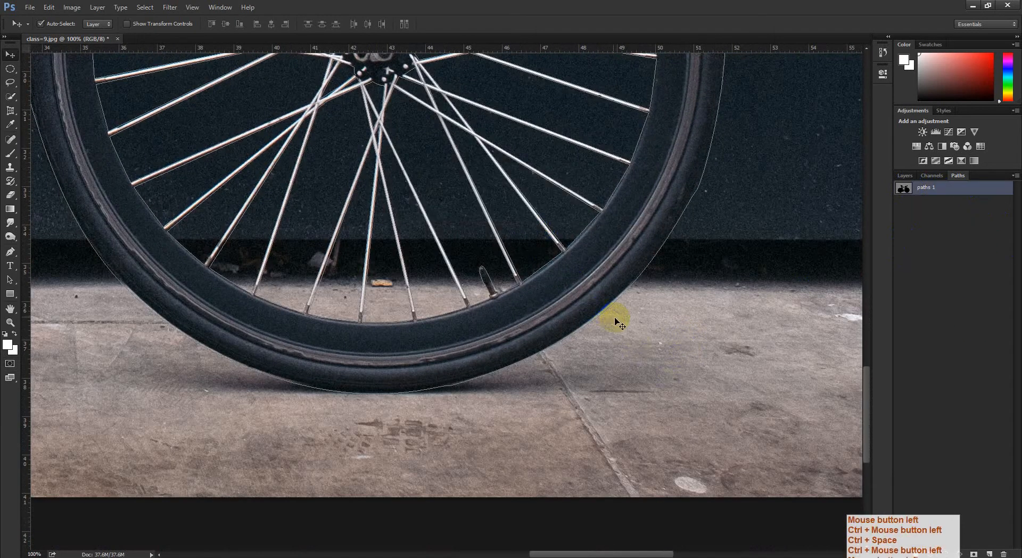
{"action": "left_click_drag", "start_coordinate": [597, 302], "coordinate": [668, 384]}
{"action": "key", "text": "ctrl+space"}
{"action": "left_click_drag", "start_coordinate": [632, 347], "coordinate": [567, 356]}
{"action": "key", "text": "ctrl+space"}
{"action": "left_click_drag", "start_coordinate": [448, 256], "coordinate": [399, 242]}
{"action": "left_click_drag", "start_coordinate": [435, 329], "coordinate": [359, 303]}
{"action": "left_click_drag", "start_coordinate": [730, 148], "coordinate": [567, 342]}
{"action": "key", "text": "ctrl+space"}
{"action": "left_click_drag", "start_coordinate": [744, 218], "coordinate": [474, 461]}
{"action": "left_click_drag", "start_coordinate": [775, 168], "coordinate": [628, 376]}
{"action": "key", "text": "ctrl+space"}
{"action": "left_click_drag", "start_coordinate": [399, 149], "coordinate": [413, 149]}
{"action": "left_click_drag", "start_coordinate": [404, 190], "coordinate": [496, 396]}
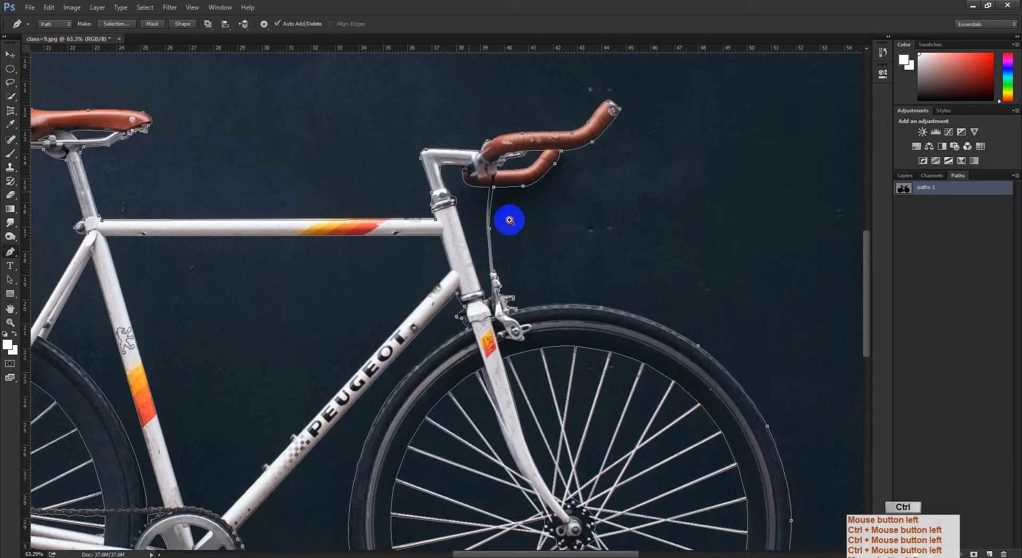
Inspect the path around the handlebar, the brake cable, the top tube and the underside of the saddle.
{"action": "left_click_drag", "start_coordinate": [509, 222], "coordinate": [548, 222]}
{"action": "left_click_drag", "start_coordinate": [397, 232], "coordinate": [461, 367]}
{"action": "left_click_drag", "start_coordinate": [421, 233], "coordinate": [508, 233]}
{"action": "left_click_drag", "start_coordinate": [741, 200], "coordinate": [415, 237]}
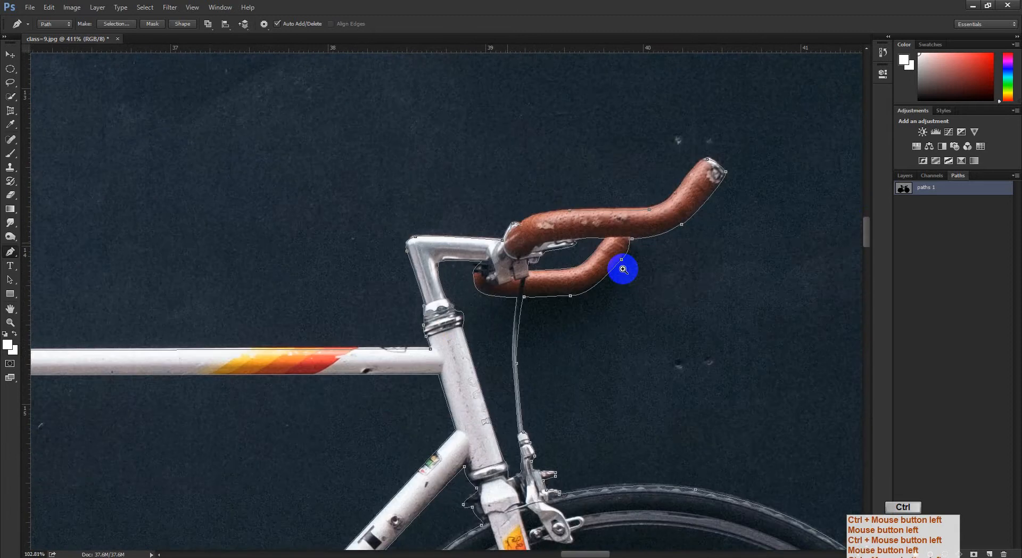
{"action": "left_click_drag", "start_coordinate": [210, 377], "coordinate": [555, 310]}
{"action": "left_click_drag", "start_coordinate": [283, 331], "coordinate": [471, 328]}
{"action": "left_click_drag", "start_coordinate": [266, 191], "coordinate": [325, 191]}
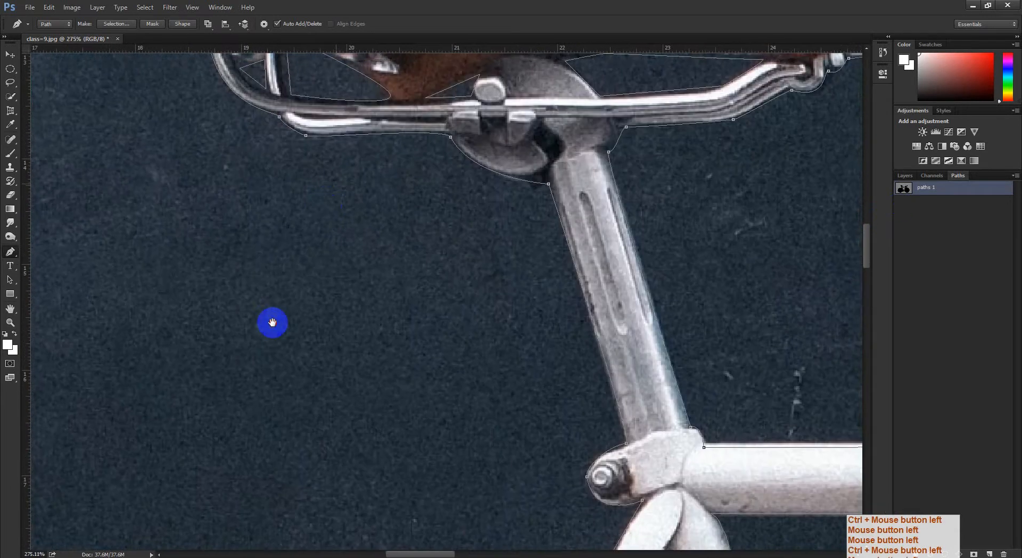
Inspect the path along the seat post, the rear frame tubes and the rear wheel, and view the whole bicycle.
{"action": "left_click_drag", "start_coordinate": [272, 324], "coordinate": [210, 461]}
{"action": "left_click_drag", "start_coordinate": [382, 323], "coordinate": [307, 81]}
{"action": "left_click_drag", "start_coordinate": [373, 389], "coordinate": [370, 272]}
{"action": "left_click_drag", "start_coordinate": [453, 443], "coordinate": [476, 341]}
{"action": "left_click_drag", "start_coordinate": [235, 527], "coordinate": [398, 190]}
{"action": "left_click_drag", "start_coordinate": [398, 237], "coordinate": [306, 278]}
{"action": "left_click_drag", "start_coordinate": [410, 256], "coordinate": [520, 178]}
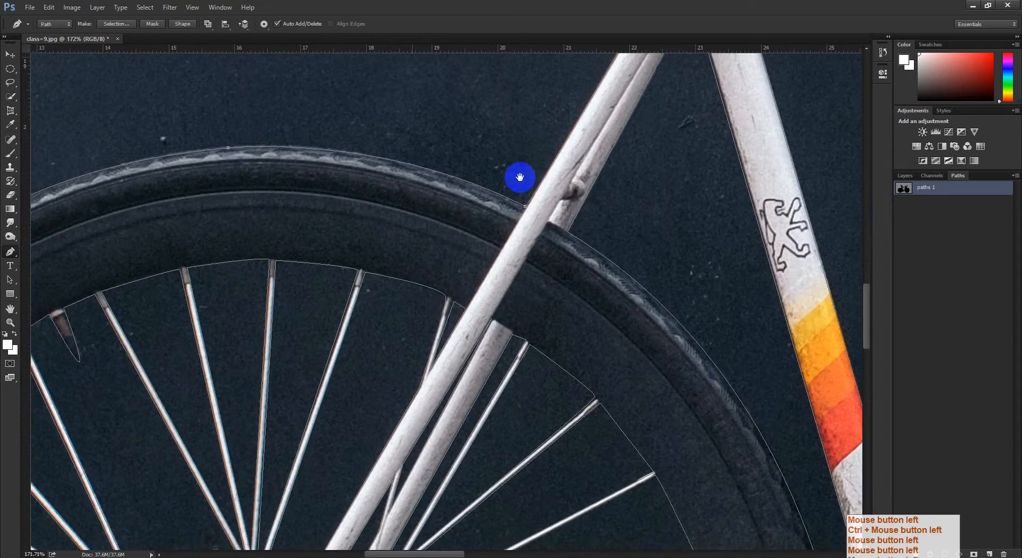
{"action": "left_click_drag", "start_coordinate": [376, 299], "coordinate": [391, 263]}
{"action": "left_click_drag", "start_coordinate": [423, 292], "coordinate": [515, 249]}
{"action": "left_click_drag", "start_coordinate": [515, 249], "coordinate": [463, 283]}
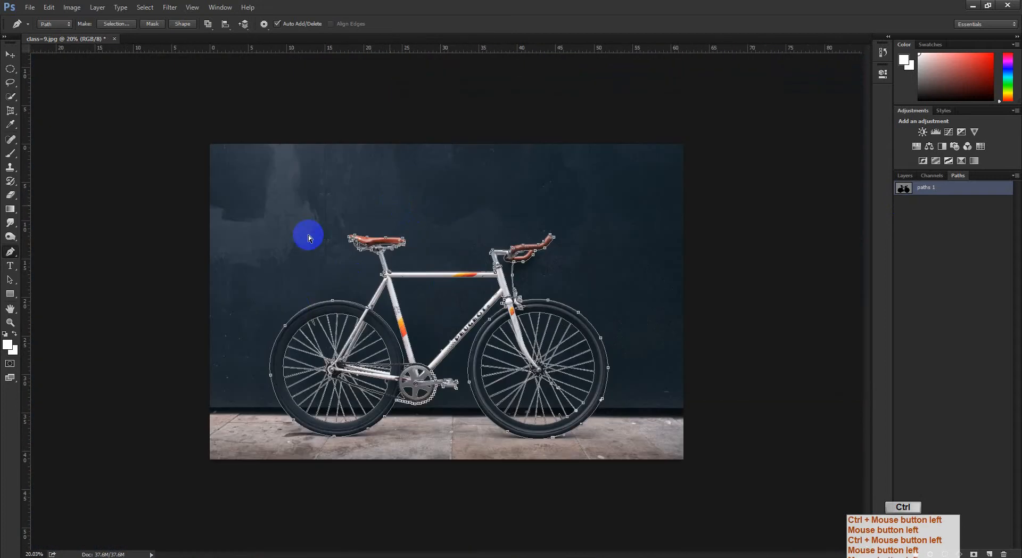
Switch to Chrome, check the Google Meet call and its participant list, and return to Photoshop.
{"action": "left_click", "coordinate": [112, 531]}
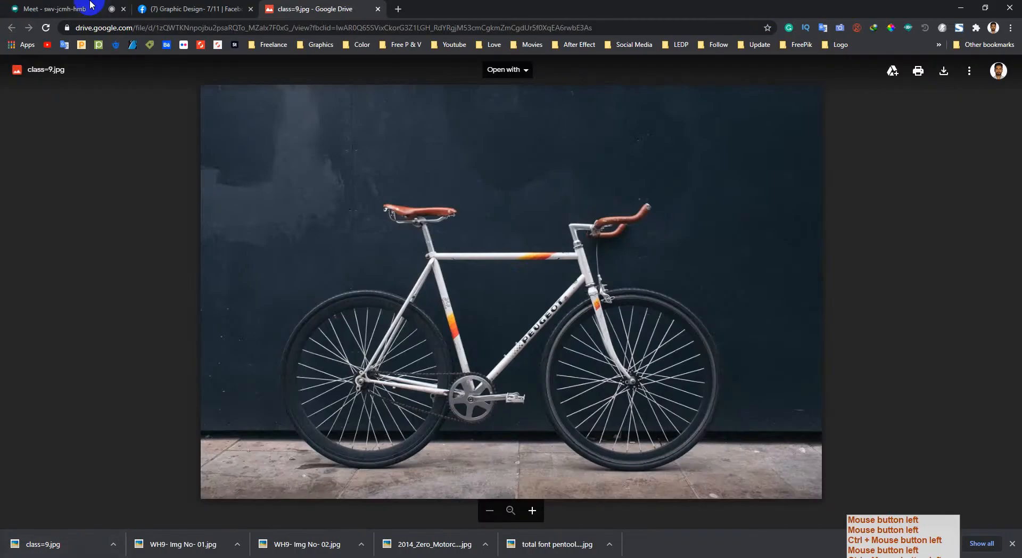
{"action": "left_click", "coordinate": [77, 8]}
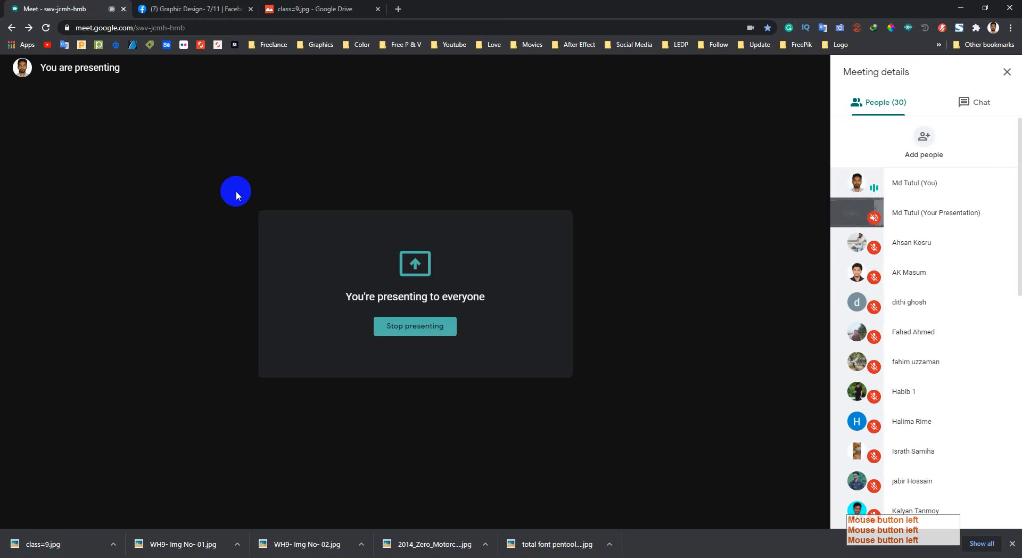
{"action": "left_click", "coordinate": [200, 554]}
Inspect the path's anchor points around the rear hub, the chain, the chainring and the crank.
{"action": "left_click_drag", "start_coordinate": [434, 347], "coordinate": [487, 405]}
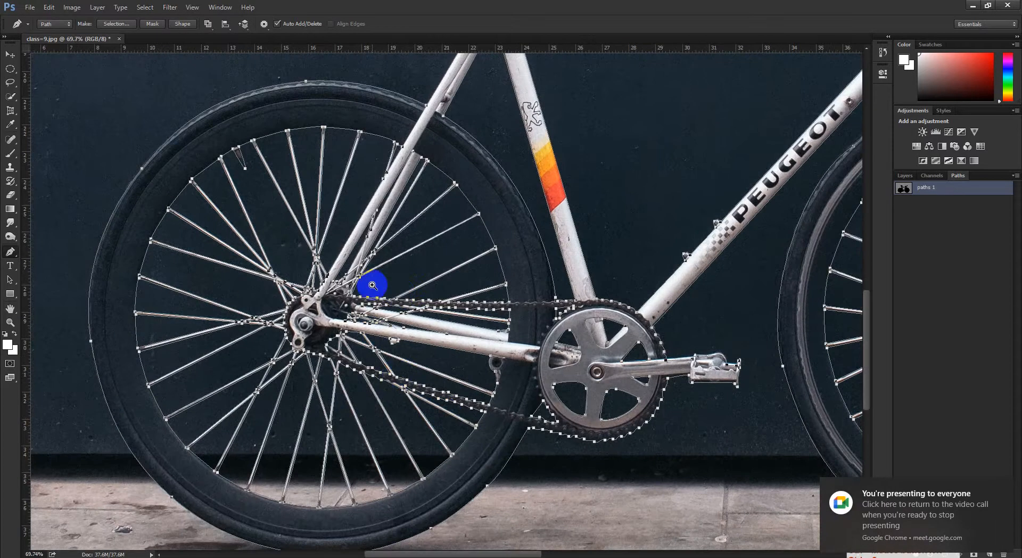
{"action": "left_click_drag", "start_coordinate": [376, 284], "coordinate": [449, 324]}
{"action": "left_click_drag", "start_coordinate": [812, 302], "coordinate": [406, 222]}
{"action": "left_click_drag", "start_coordinate": [672, 241], "coordinate": [607, 246]}
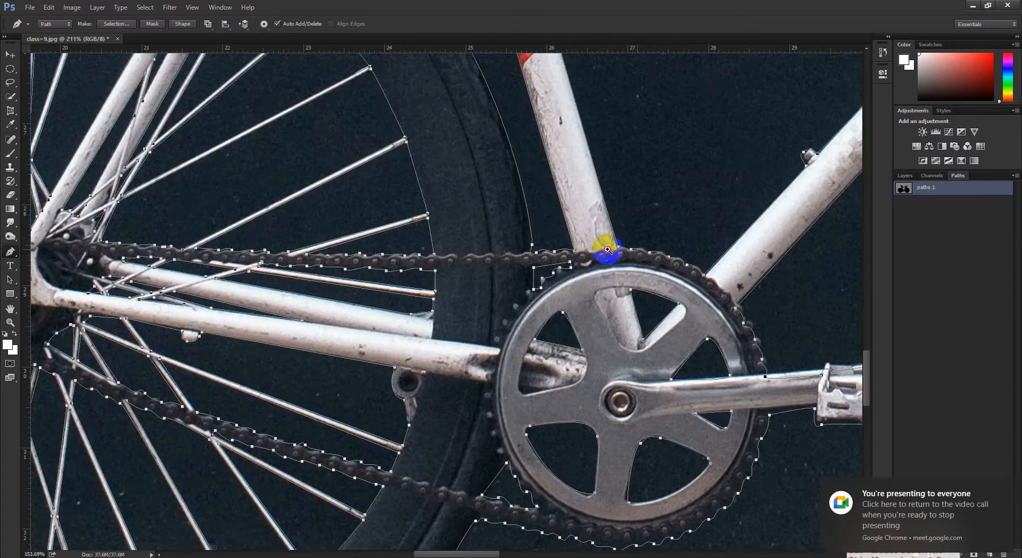
{"action": "left_click_drag", "start_coordinate": [547, 433], "coordinate": [607, 437]}
{"action": "left_click_drag", "start_coordinate": [831, 405], "coordinate": [639, 371]}
{"action": "left_click_drag", "start_coordinate": [710, 284], "coordinate": [641, 287]}
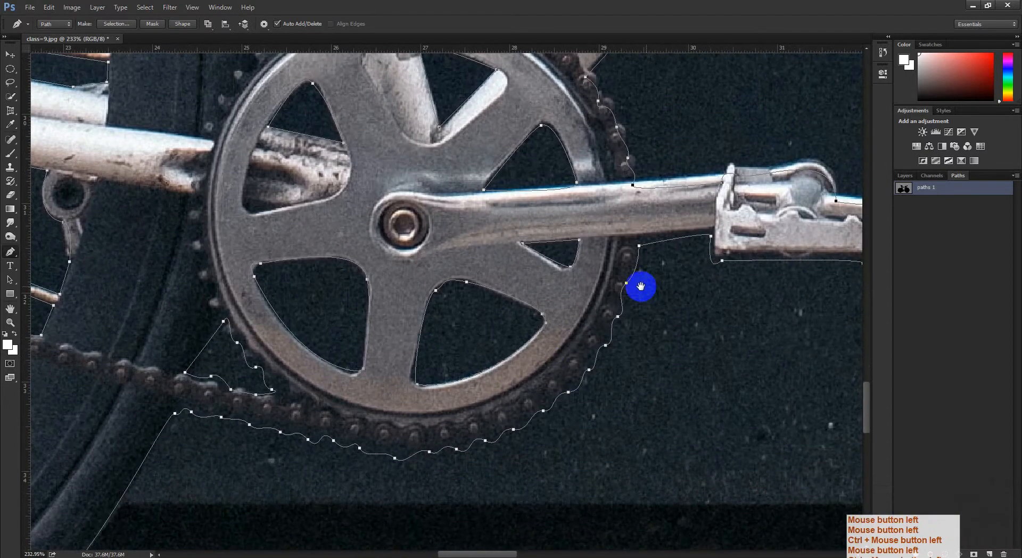
{"action": "left_click_drag", "start_coordinate": [615, 213], "coordinate": [582, 347]}
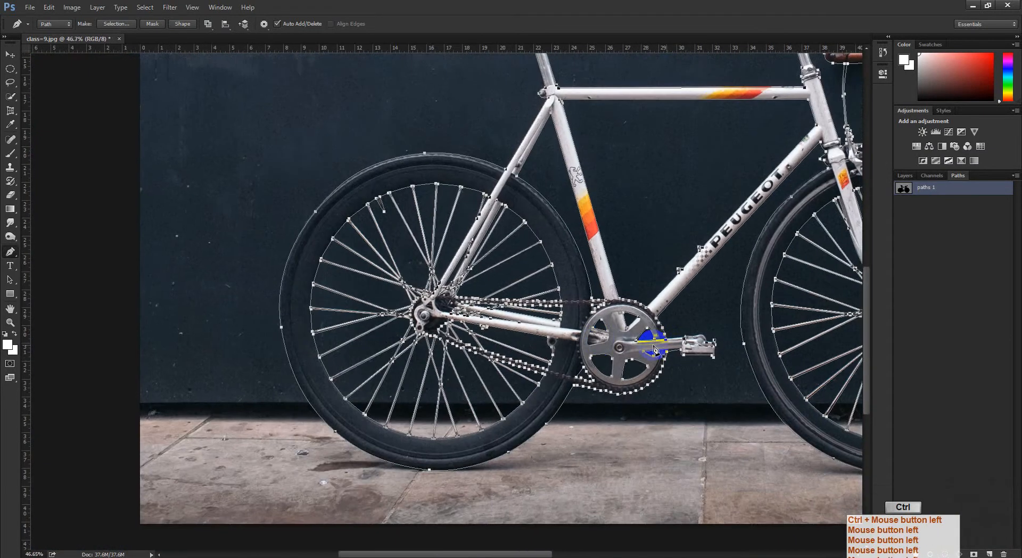
Fit the bicycle on screen, load paths 1 as a selection and compare the whole cutout with Quick Mask on and off.
{"action": "key", "text": "ctrl+KP_0"}
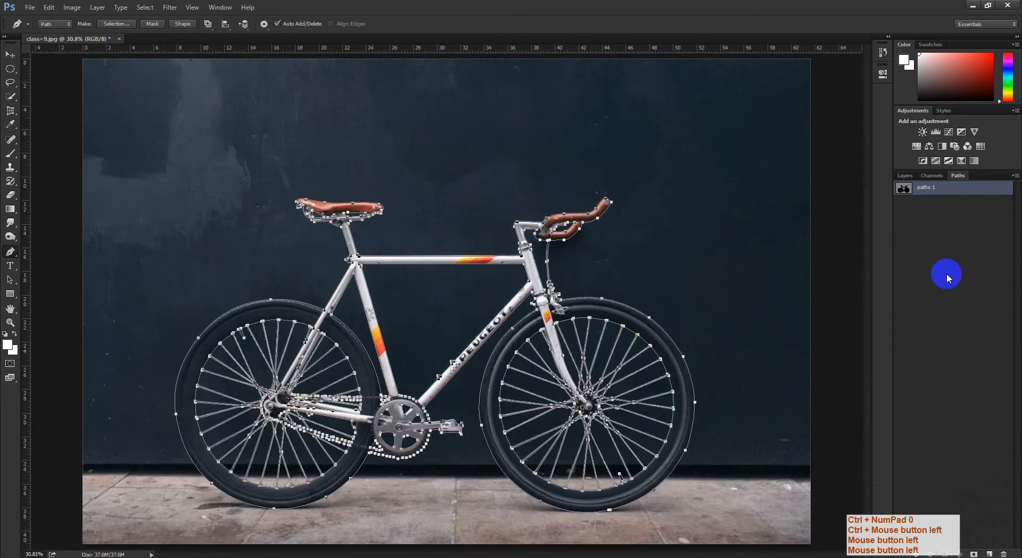
{"action": "left_click", "coordinate": [906, 194], "text": "ctrl"}
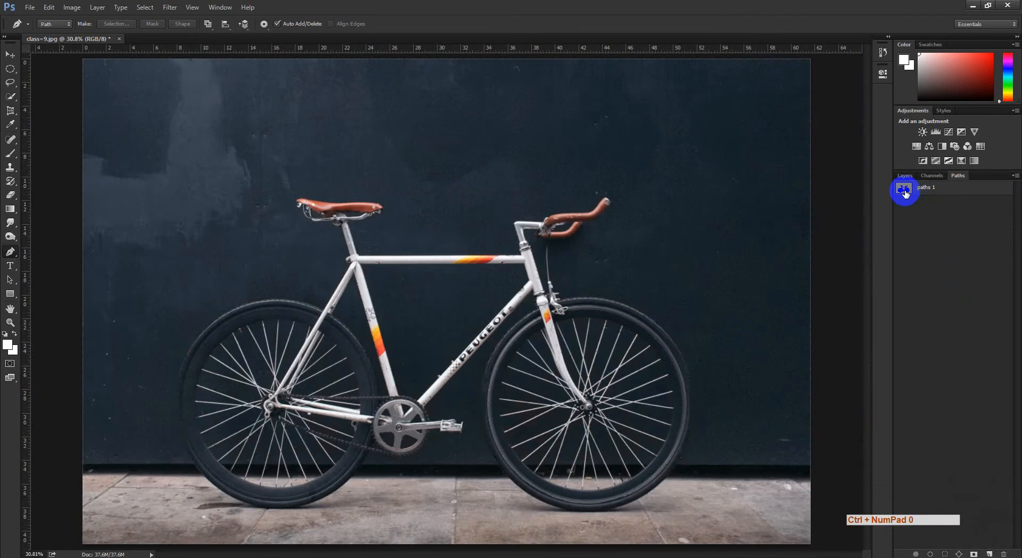
{"action": "key", "text": "q"}
{"action": "key", "text": "d"}
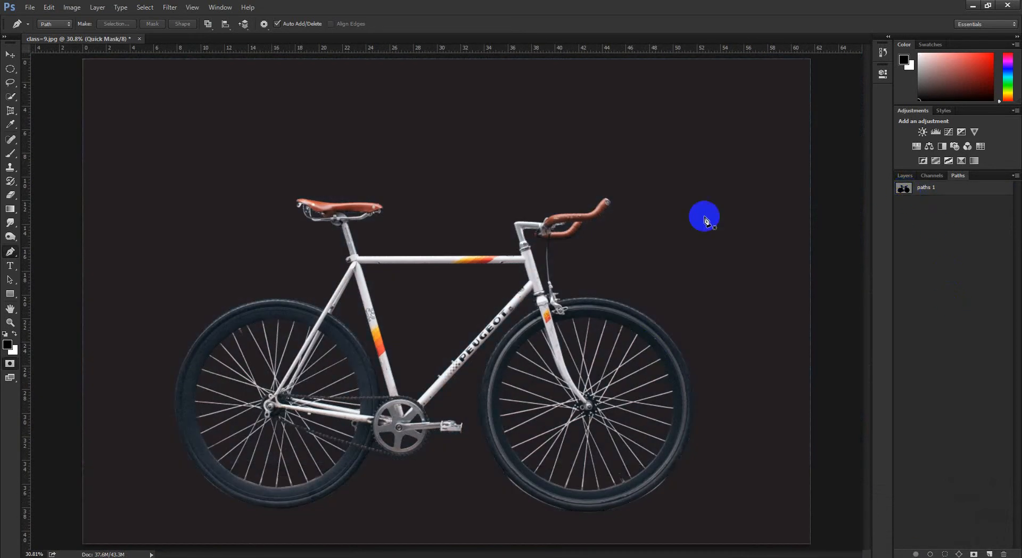
{"action": "key", "text": "q"}
{"action": "key", "text": "q"}
{"action": "key", "text": "q"}
{"action": "key", "text": "q"}
{"action": "key", "text": "q"}
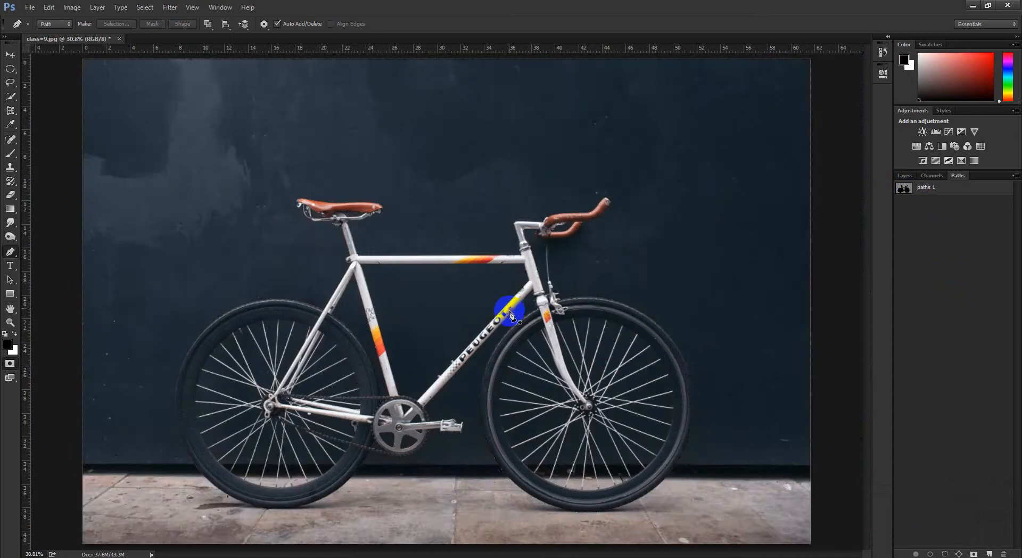
Compare the rear wheel, chain and frame with Quick Mask on and off, and deselect the bicycle.
{"action": "key", "text": "q"}
{"action": "left_click_drag", "start_coordinate": [226, 391], "coordinate": [308, 463]}
{"action": "left_click_drag", "start_coordinate": [426, 488], "coordinate": [414, 303]}
{"action": "left_click_drag", "start_coordinate": [388, 364], "coordinate": [367, 407]}
{"action": "mouse_move", "coordinate": [434, 330]}
{"action": "left_mouse_down"}
{"action": "mouse_move", "coordinate": [411, 337]}
{"action": "mouse_move", "coordinate": [430, 349]}
{"action": "left_mouse_up"}
{"action": "key", "text": "q"}
{"action": "key", "text": "q"}
{"action": "key", "text": "q"}
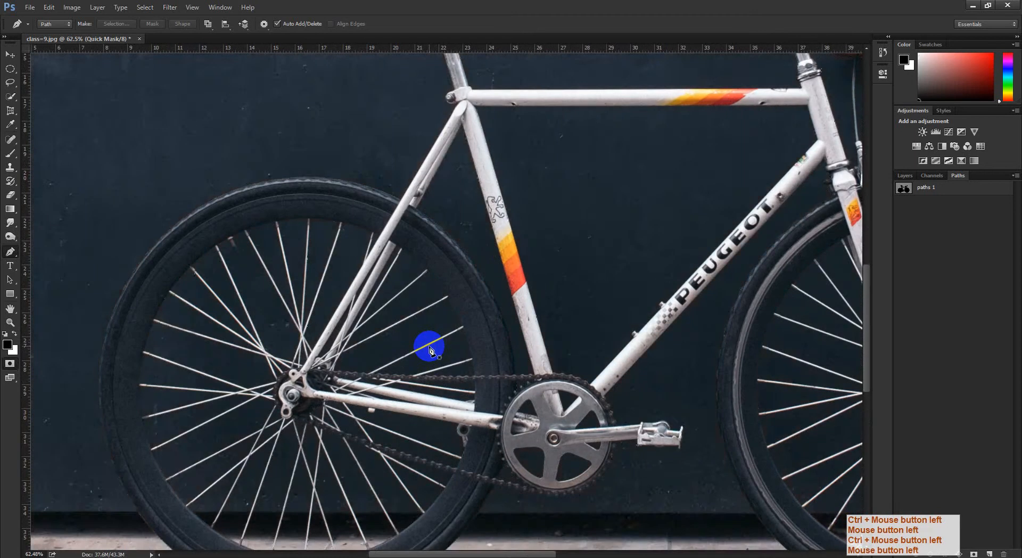
{"action": "key", "text": "q"}
{"action": "key", "text": "q"}
{"action": "key", "text": "q"}
{"action": "key", "text": "q"}
{"action": "key", "text": "ctrl+d"}
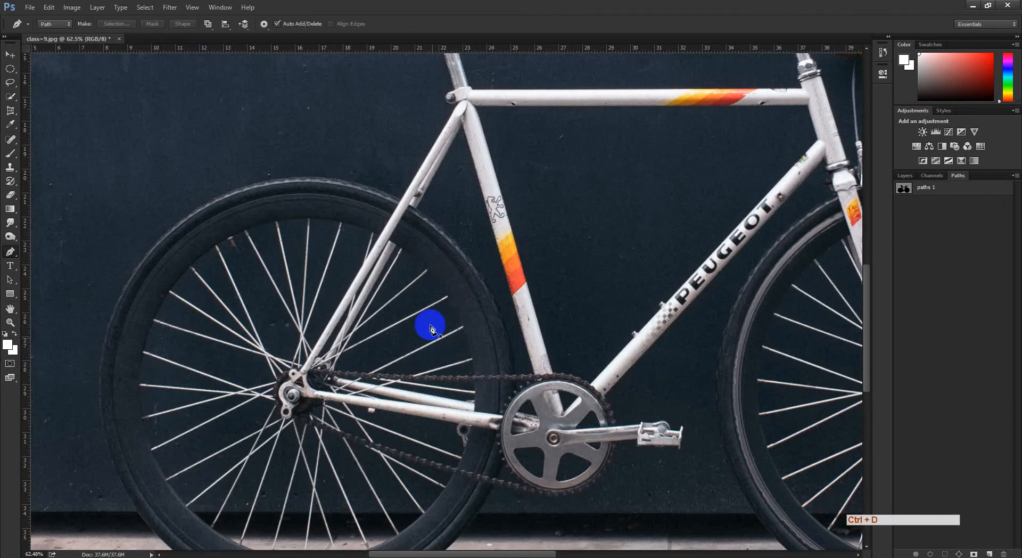
Look over the bicycle's frame and front wheel, and close class=9.jpg without saving.
{"action": "left_click_drag", "start_coordinate": [508, 361], "coordinate": [333, 353]}
{"action": "left_click_drag", "start_coordinate": [612, 368], "coordinate": [426, 351]}
{"action": "left_click_drag", "start_coordinate": [634, 366], "coordinate": [450, 354]}
{"action": "left_click_drag", "start_coordinate": [565, 360], "coordinate": [447, 285]}
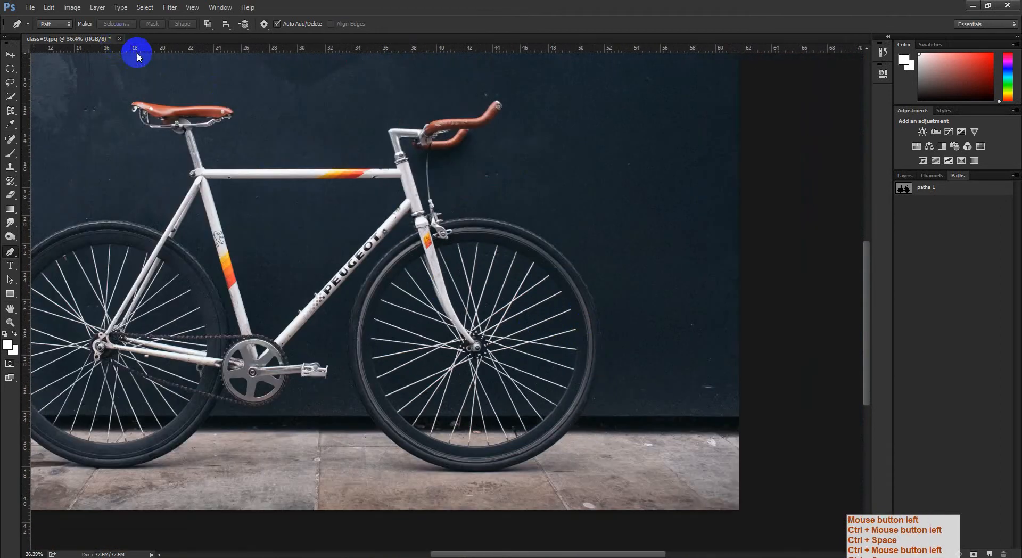
{"action": "left_click", "coordinate": [527, 215]}
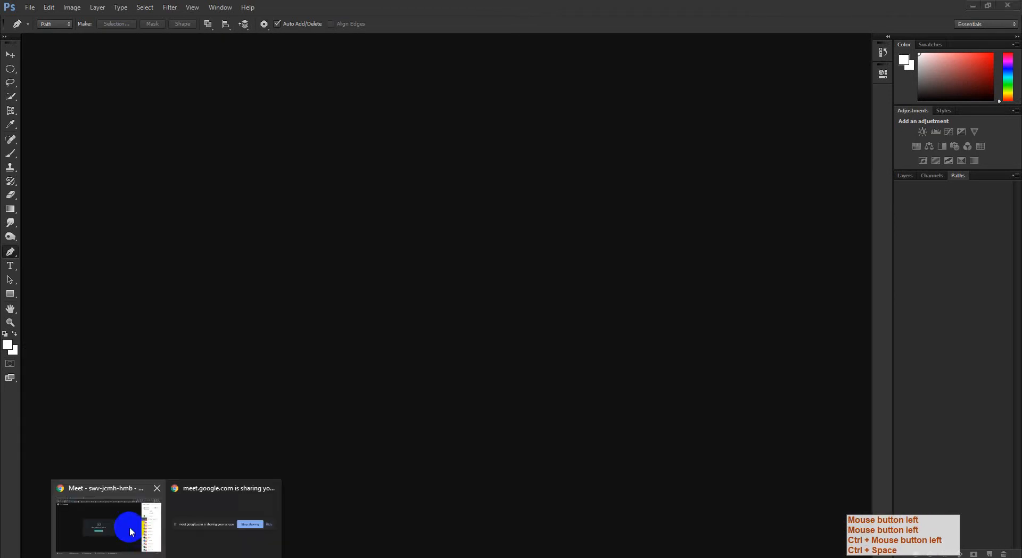
Switch to Chrome and give a Love reaction to the Drive-link post in the Graphic Design- 7/11 Facebook group.
{"action": "right_click", "coordinate": [165, 557]}
{"action": "left_click", "coordinate": [167, 557]}
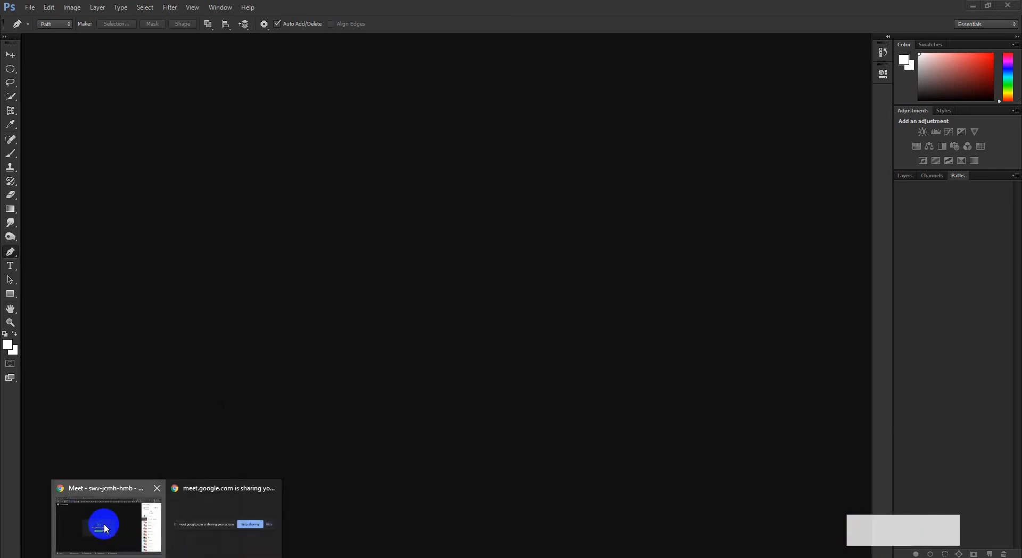
{"action": "left_click", "coordinate": [106, 528]}
{"action": "left_click", "coordinate": [353, 8]}
{"action": "left_click", "coordinate": [376, 9]}
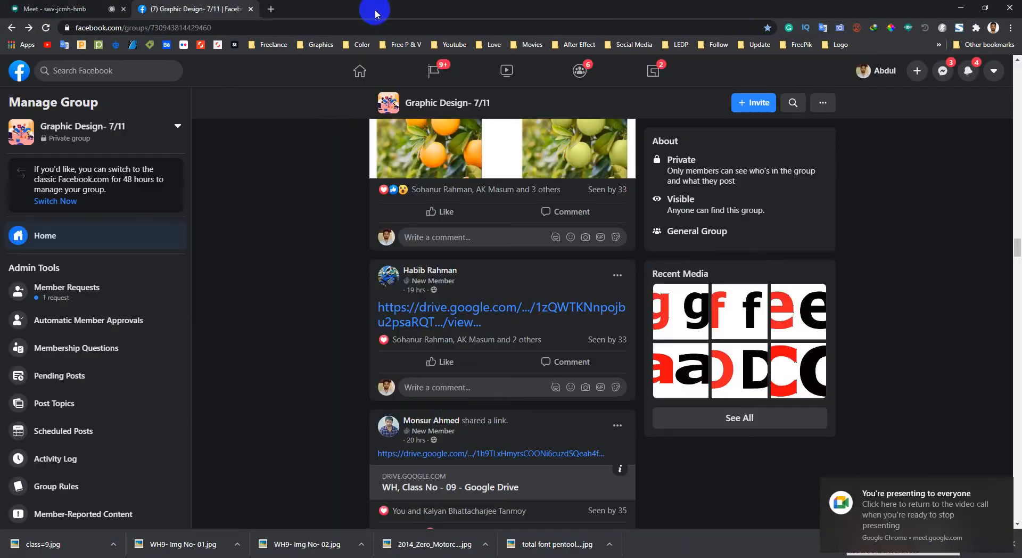
{"action": "mouse_move", "coordinate": [433, 361]}
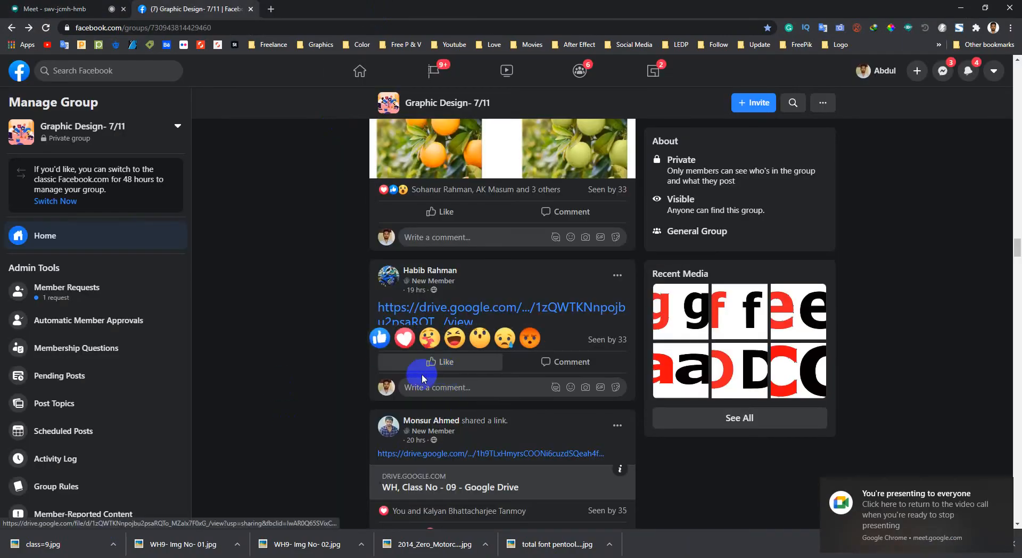
{"action": "left_click", "coordinate": [407, 346]}
View the recoloured car and orange photos in the Class 8 & 9 Homework post, and return to the group feed.
{"action": "scroll", "coordinate": [312, 391], "scroll_direction": "up", "scroll_amount": 2}
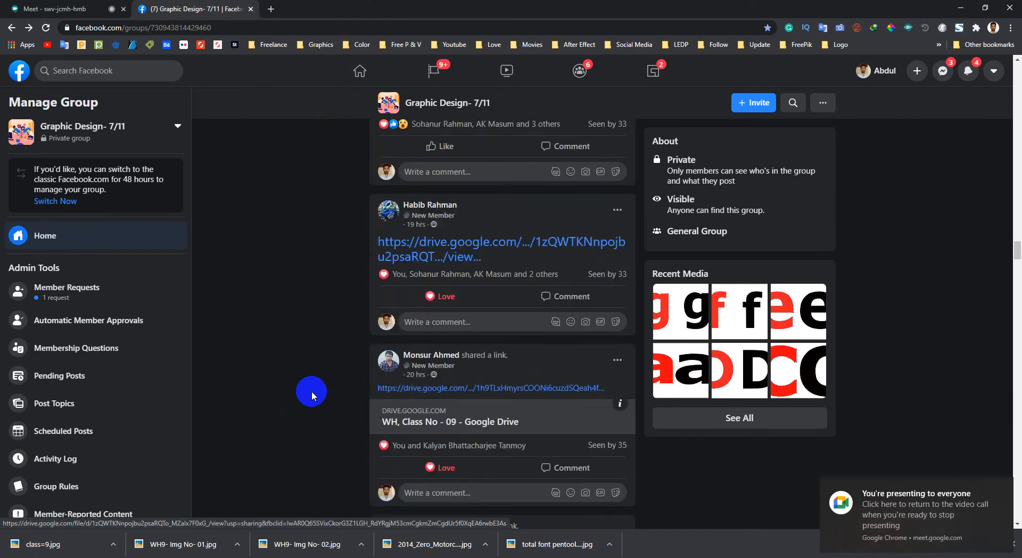
{"action": "scroll", "coordinate": [311, 391], "scroll_direction": "up", "scroll_amount": 4}
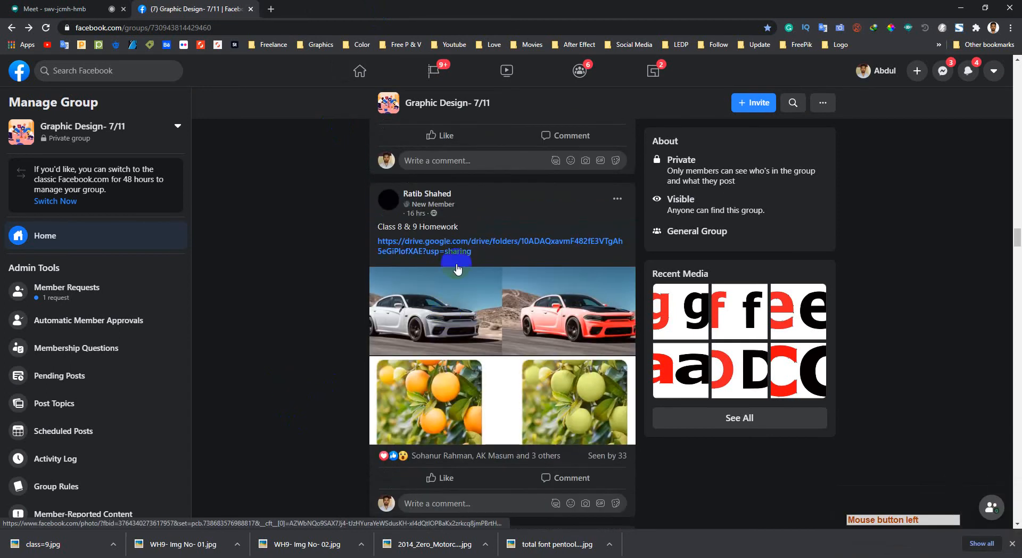
{"action": "left_click", "coordinate": [434, 325]}
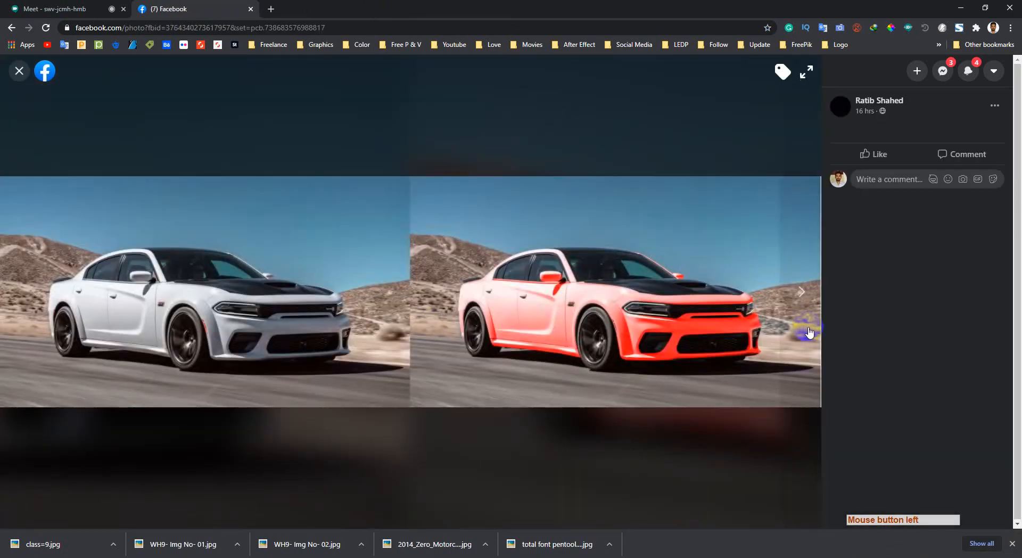
{"action": "left_click", "coordinate": [801, 293]}
{"action": "left_click", "coordinate": [529, 311]}
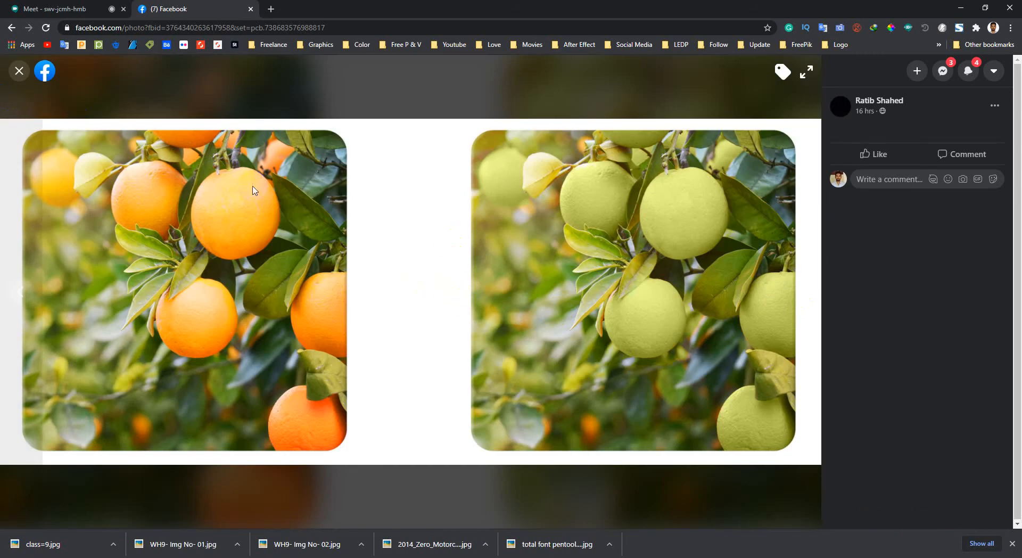
{"action": "left_click", "coordinate": [37, 88]}
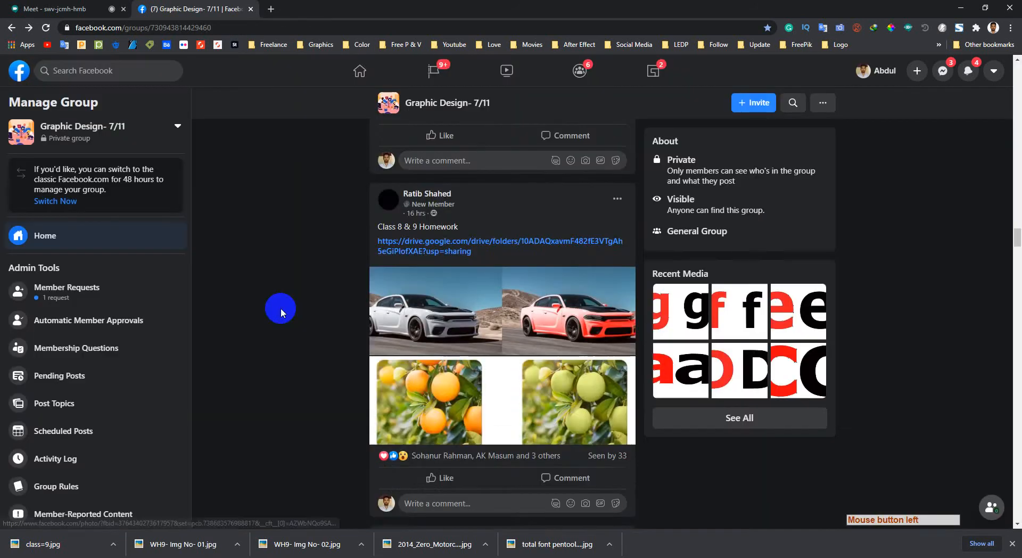
Open the Google Drive folder linked in the Class 8 & 9 Homework post in a separate browser tab.
{"action": "left_click", "coordinate": [418, 353]}
{"action": "middle_click", "coordinate": [418, 352]}
{"action": "left_click", "coordinate": [309, 15]}
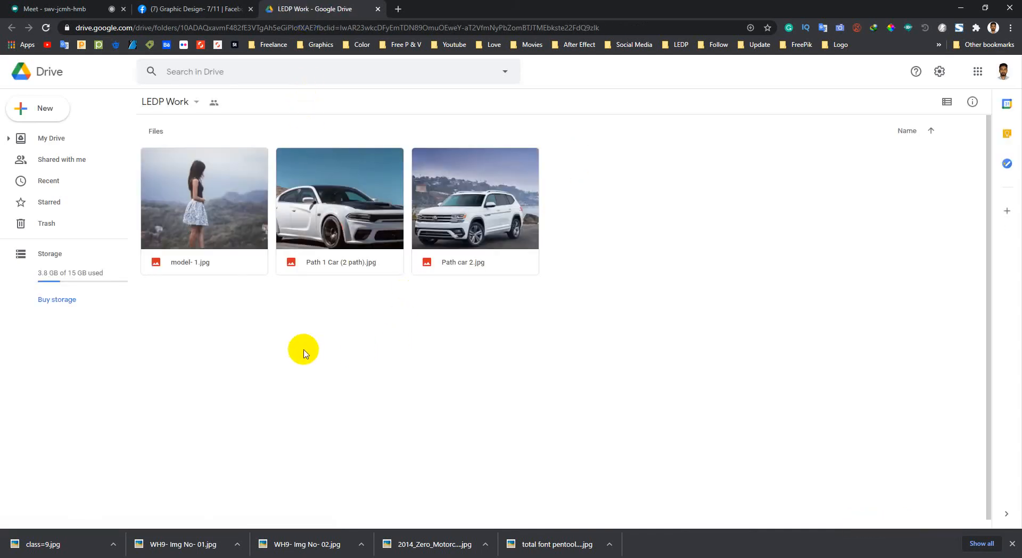
Download Path 1 Car (2 path).jpg from the LEDP Work folder to the Desktop.
{"action": "left_click", "coordinate": [258, 208]}
{"action": "left_click", "coordinate": [417, 206]}
{"action": "left_click", "coordinate": [251, 232]}
{"action": "left_click", "coordinate": [290, 223]}
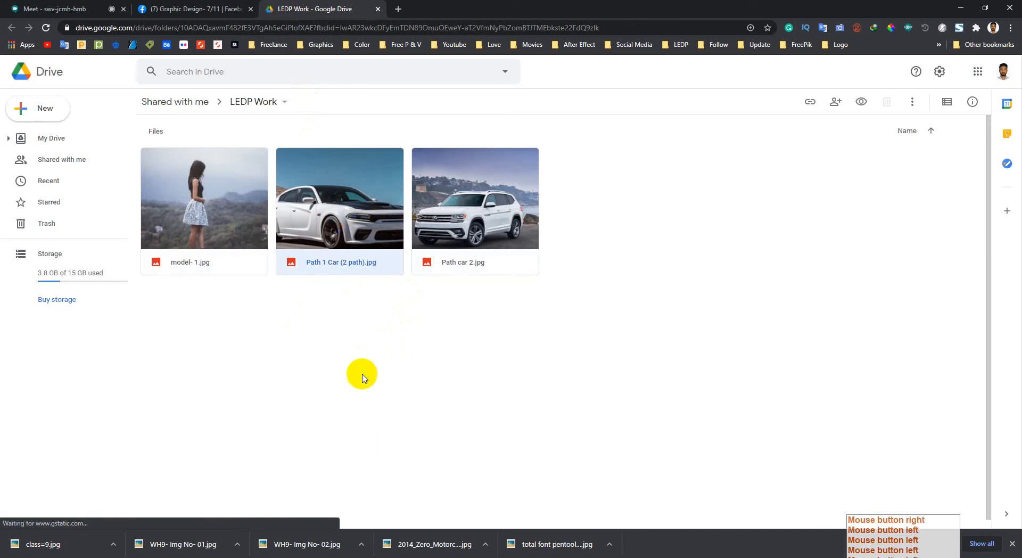
{"action": "right_click", "coordinate": [355, 185]}
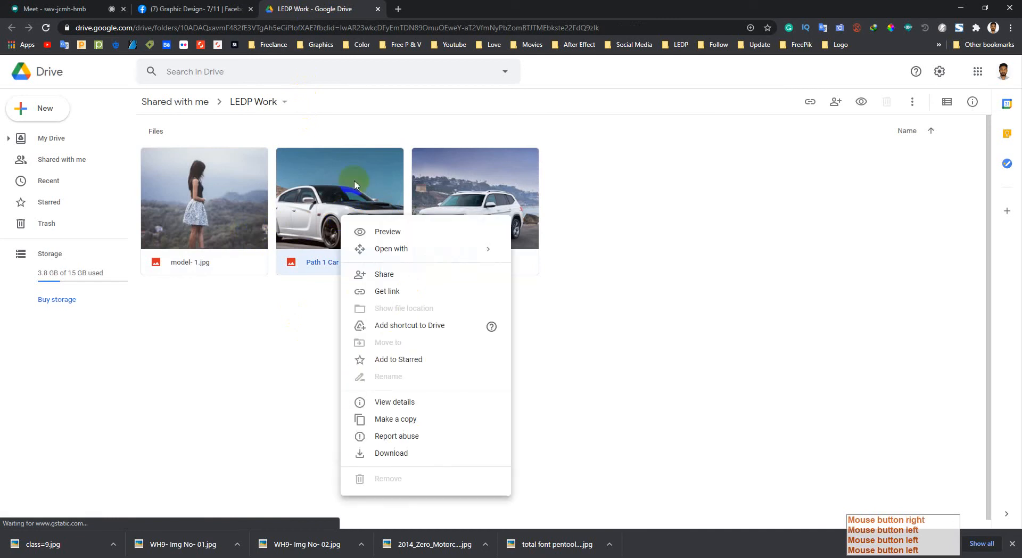
{"action": "left_click", "coordinate": [403, 455]}
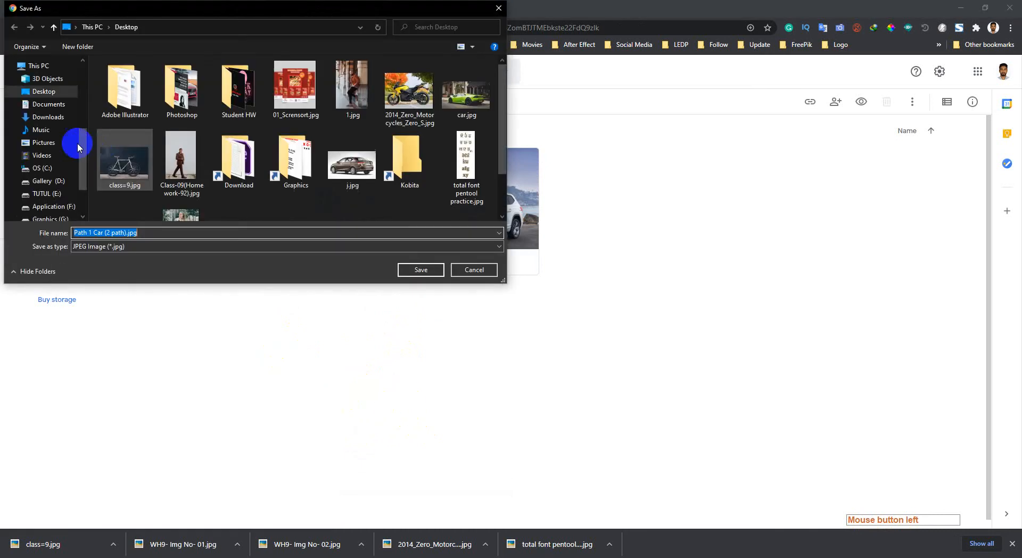
{"action": "scroll", "coordinate": [58, 109], "scroll_direction": "up", "scroll_amount": 3}
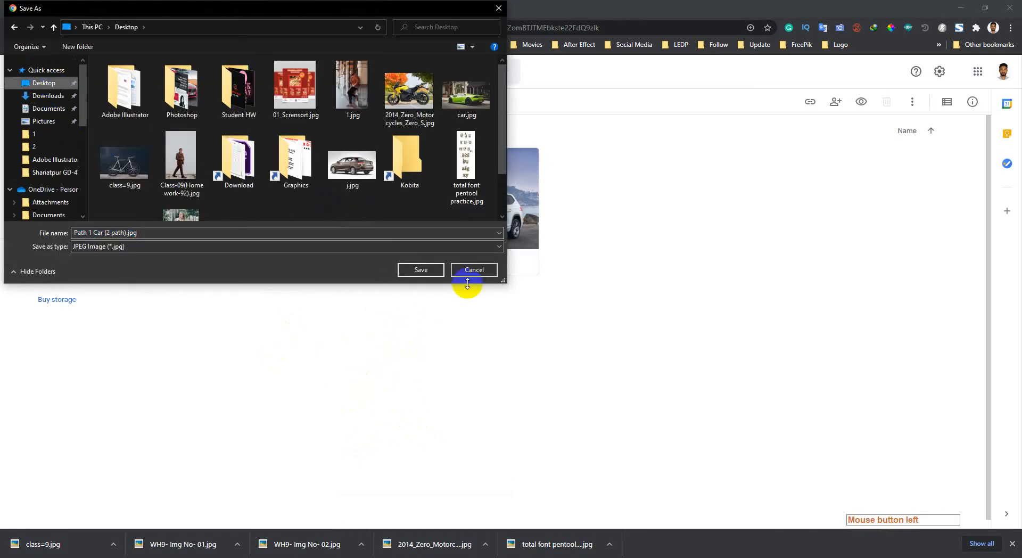
{"action": "left_click", "coordinate": [421, 269]}
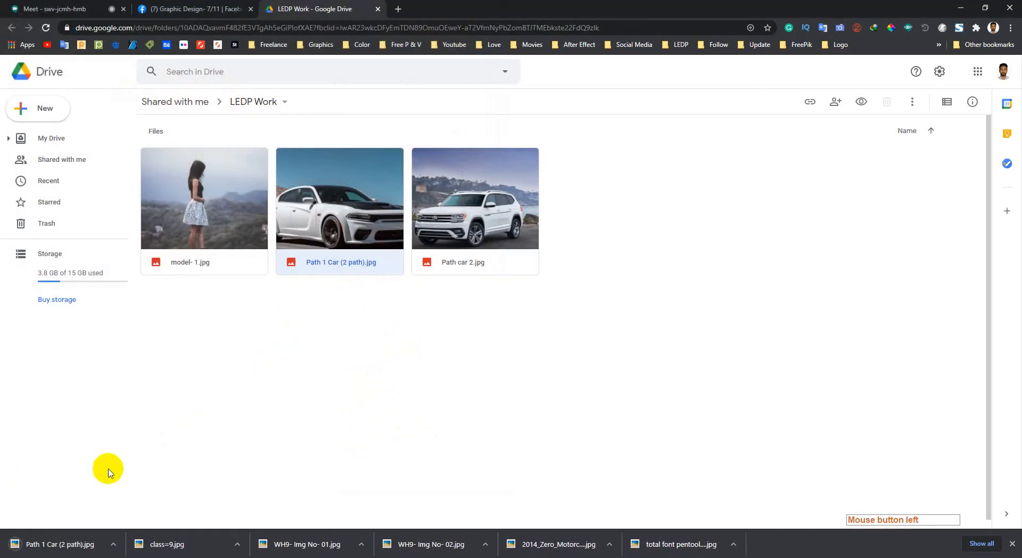
Open Path 1 Car (2 path).jpg in Photoshop, check Path 2 as a selection in Quick Mask, and deselect it.
{"action": "left_click_drag", "start_coordinate": [44, 549], "coordinate": [433, 236]}
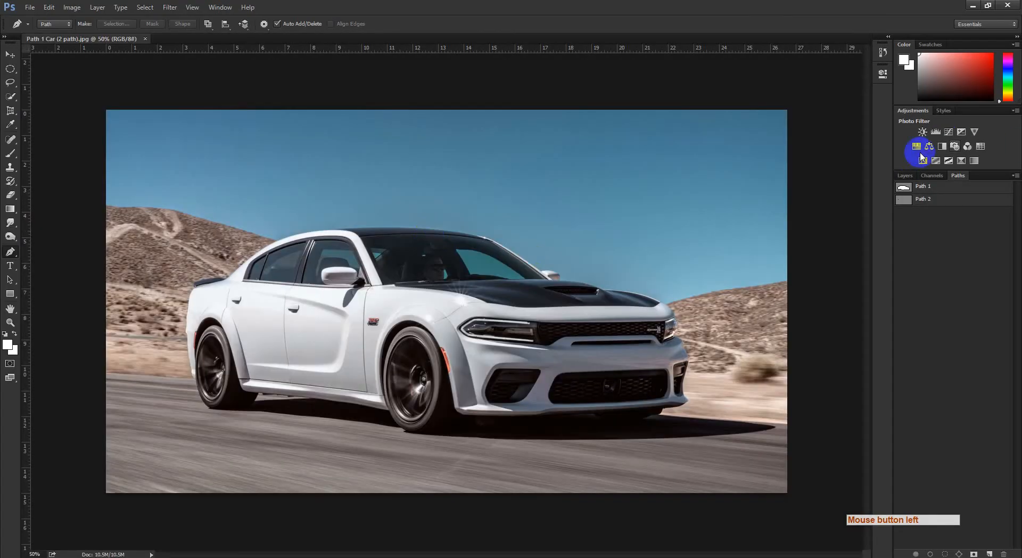
{"action": "left_click", "coordinate": [938, 185]}
{"action": "left_click", "coordinate": [905, 203], "text": "ctrl"}
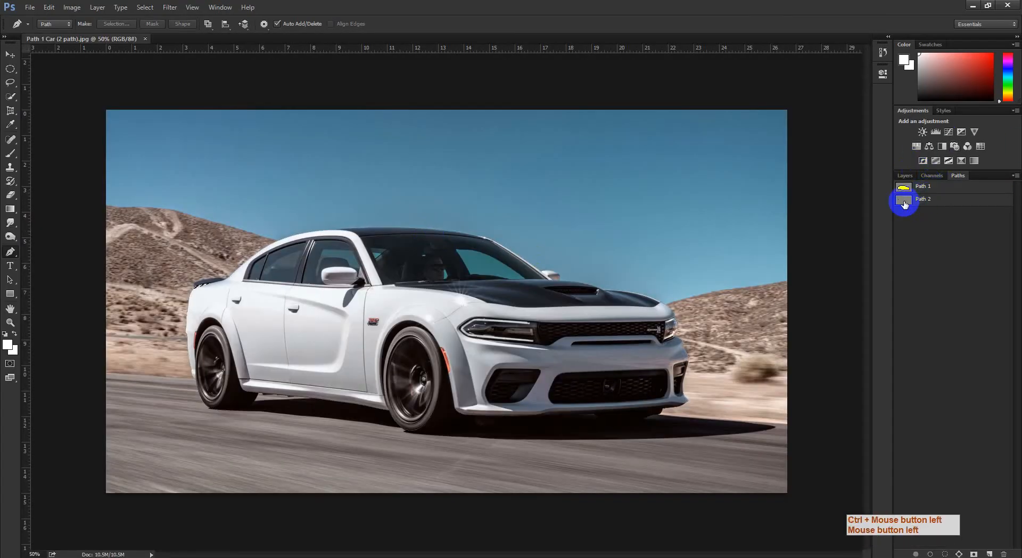
{"action": "key", "text": "q"}
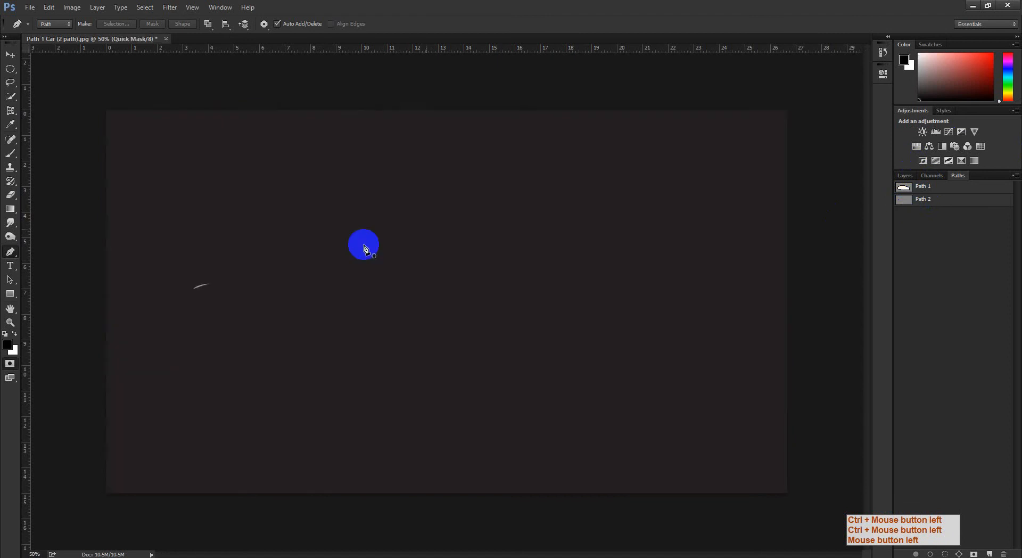
{"action": "key", "text": "q"}
{"action": "left_click_drag", "start_coordinate": [184, 291], "coordinate": [370, 301]}
{"action": "key", "text": "ctrl+d"}
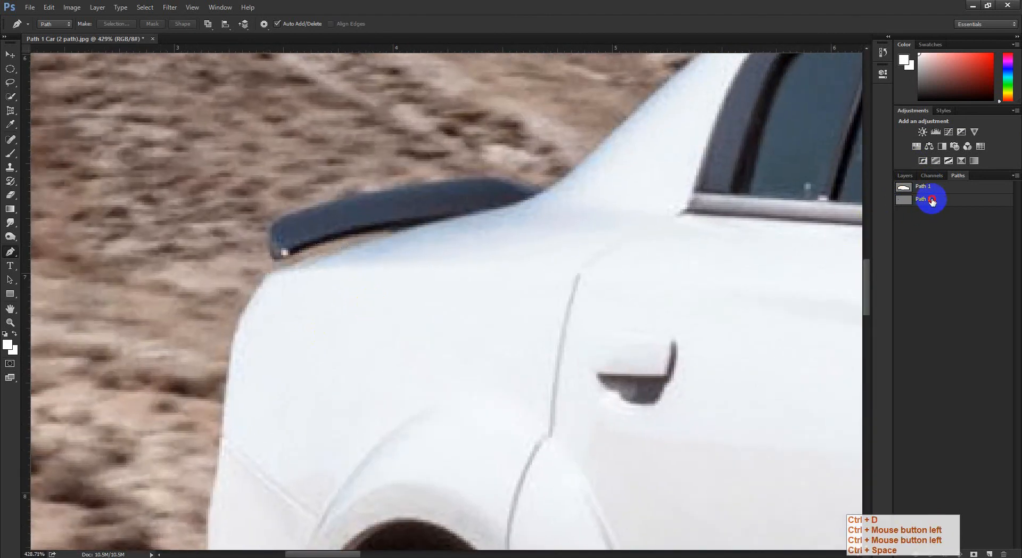
Compare Path 1 and Path 2 around the gap beneath the car's rear spoiler.
{"action": "left_click", "coordinate": [931, 201]}
{"action": "left_click", "coordinate": [926, 188]}
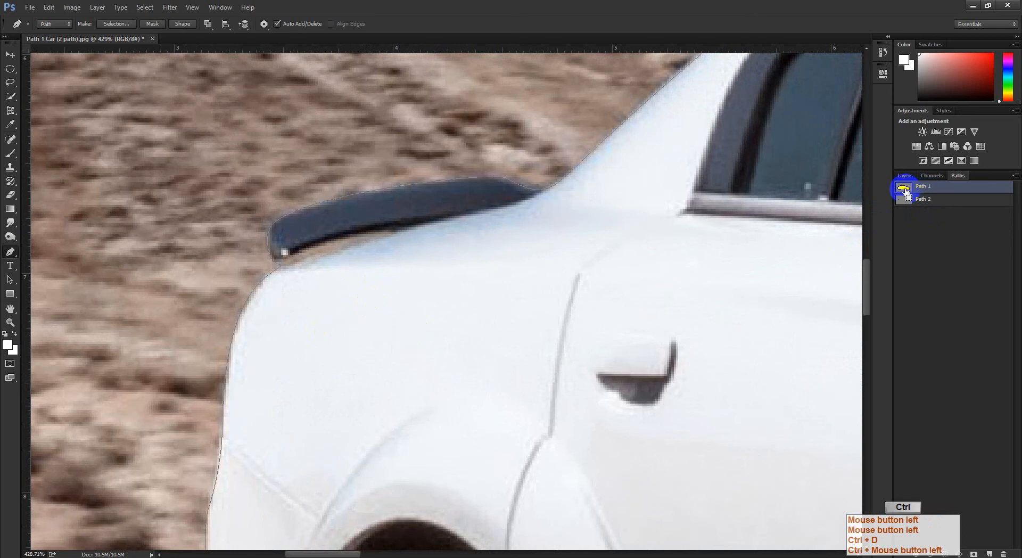
{"action": "left_click", "coordinate": [906, 189], "text": "ctrl"}
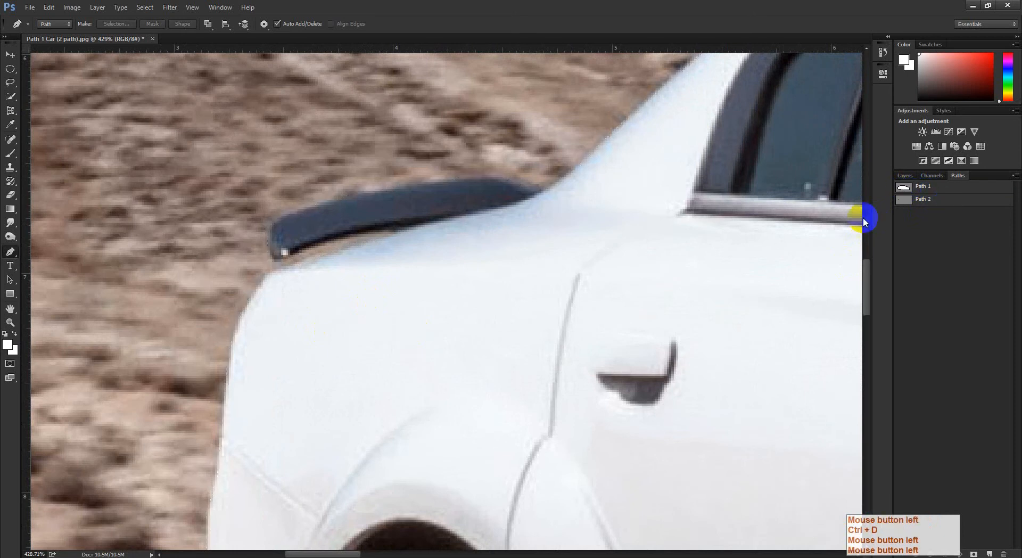
{"action": "key", "text": "ctrl+space"}
{"action": "left_click_drag", "start_coordinate": [321, 277], "coordinate": [350, 291]}
{"action": "left_click_drag", "start_coordinate": [196, 235], "coordinate": [371, 352]}
{"action": "left_click", "coordinate": [928, 191], "text": "shift"}
{"action": "key", "text": "ctrl+space"}
Move Path 2's outline of the gap under the spoiler into Path 1 and delete Path 2.
{"action": "left_click", "coordinate": [938, 199]}
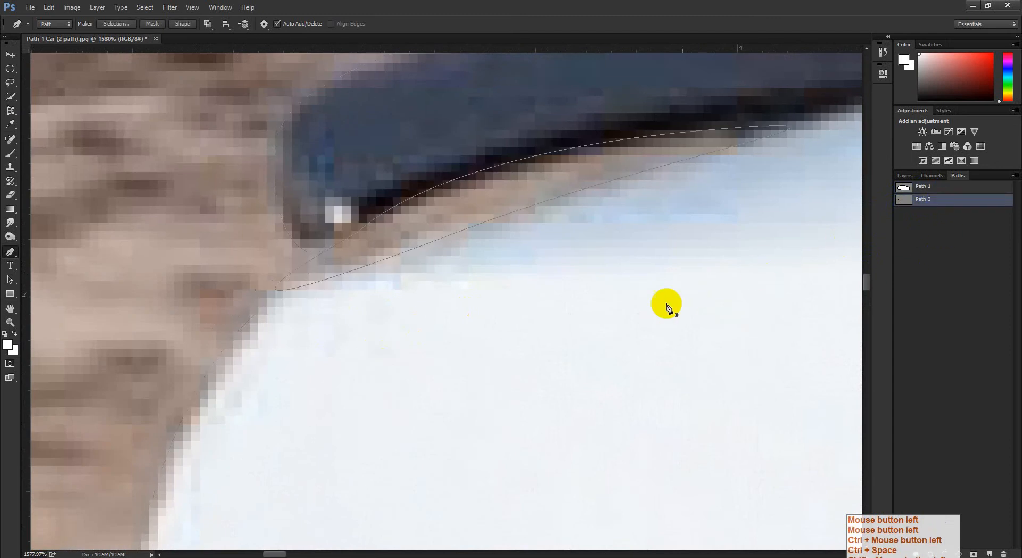
{"action": "left_click_drag", "start_coordinate": [325, 317], "coordinate": [276, 261]}
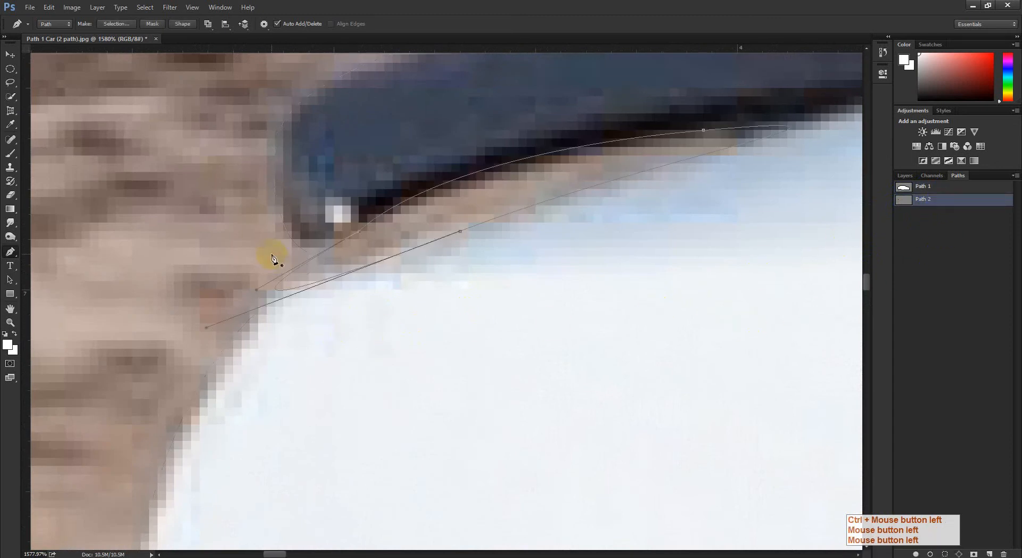
{"action": "key", "text": "Delete"}
{"action": "left_click_drag", "start_coordinate": [821, 261], "coordinate": [780, 352]}
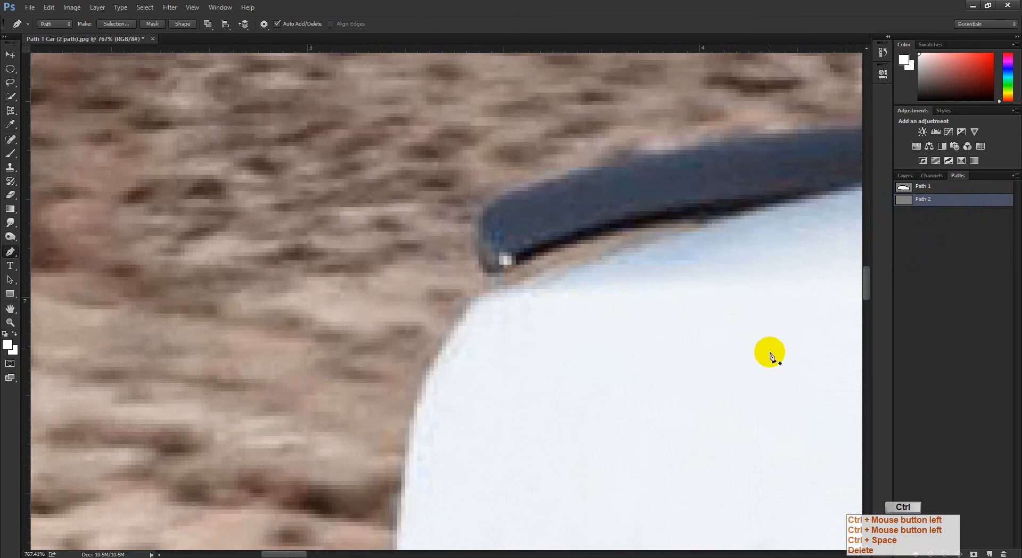
{"action": "left_click", "coordinate": [923, 190]}
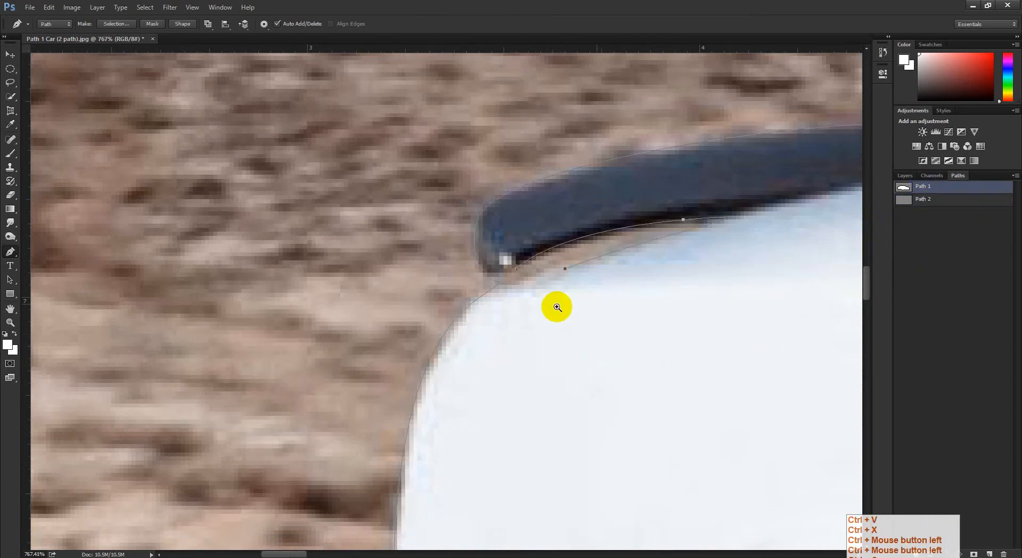
{"action": "left_click_drag", "start_coordinate": [557, 307], "coordinate": [746, 301]}
{"action": "left_click_drag", "start_coordinate": [966, 203], "coordinate": [1004, 554]}
Adjust Path 1's anchor points and handles where the spoiler gap meets the car's rear body.
{"action": "left_click_drag", "start_coordinate": [583, 296], "coordinate": [542, 274]}
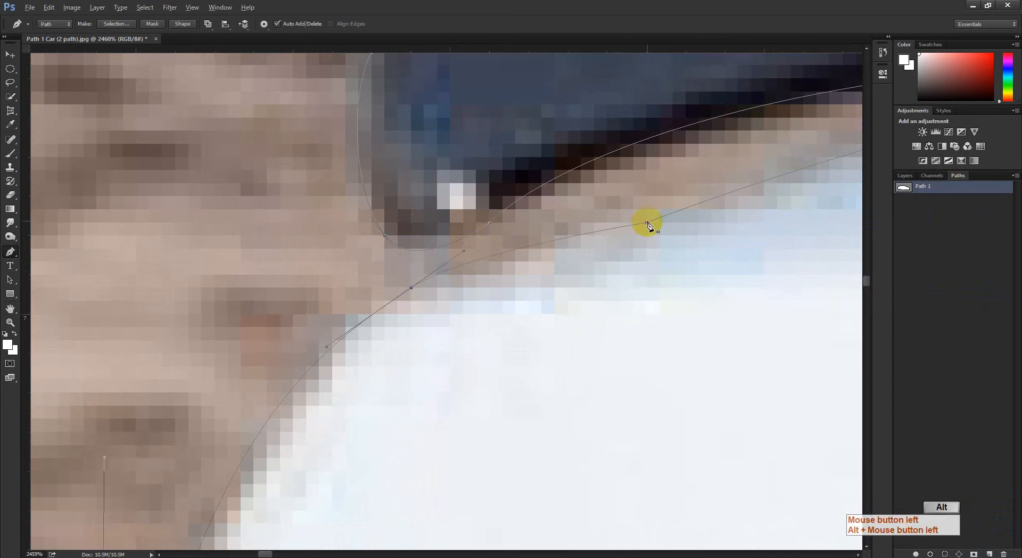
{"action": "left_click_drag", "start_coordinate": [643, 249], "coordinate": [697, 290]}
{"action": "left_click_drag", "start_coordinate": [746, 288], "coordinate": [433, 277]}
Inspect Path 1 along the roof and windscreen, and check its anchor points at the far side mirror.
{"action": "left_click_drag", "start_coordinate": [433, 276], "coordinate": [318, 385]}
{"action": "left_click_drag", "start_coordinate": [359, 246], "coordinate": [417, 246]}
{"action": "left_click_drag", "start_coordinate": [417, 246], "coordinate": [240, 312]}
{"action": "left_click_drag", "start_coordinate": [735, 304], "coordinate": [265, 245]}
{"action": "left_click_drag", "start_coordinate": [799, 264], "coordinate": [545, 245]}
{"action": "left_click_drag", "start_coordinate": [240, 201], "coordinate": [190, 201]}
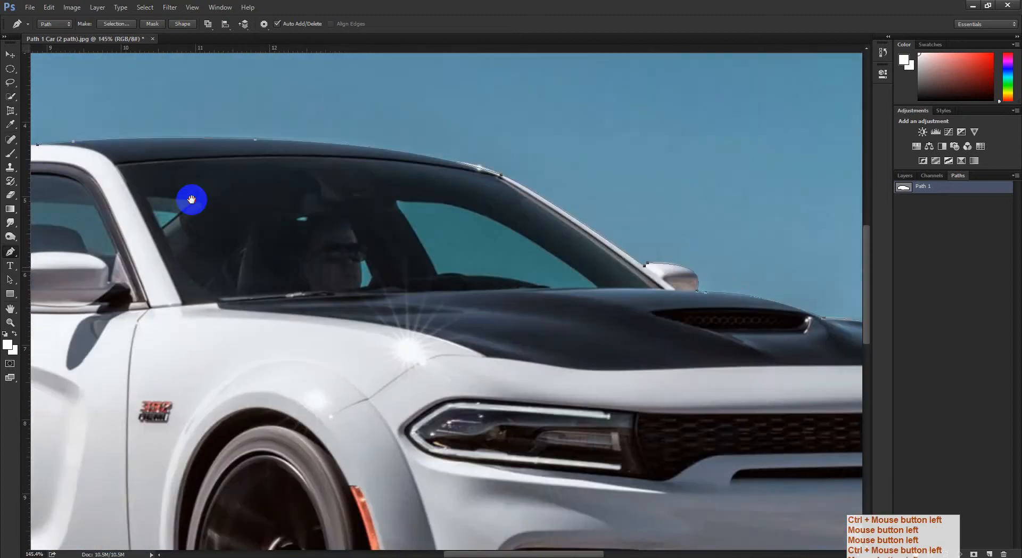
{"action": "left_click_drag", "start_coordinate": [687, 278], "coordinate": [508, 245]}
{"action": "left_click_drag", "start_coordinate": [508, 245], "coordinate": [507, 278]}
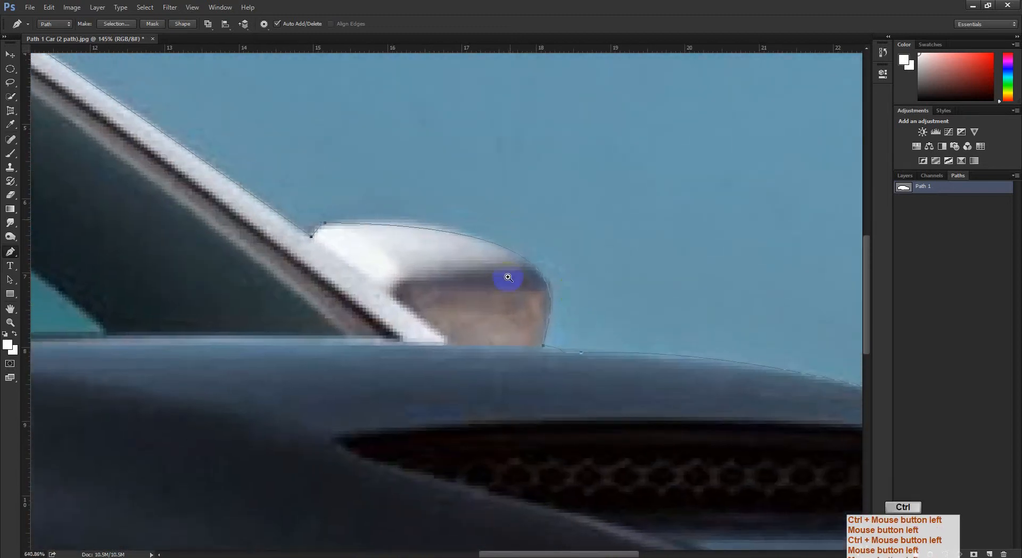
{"action": "left_click_drag", "start_coordinate": [385, 274], "coordinate": [314, 254]}
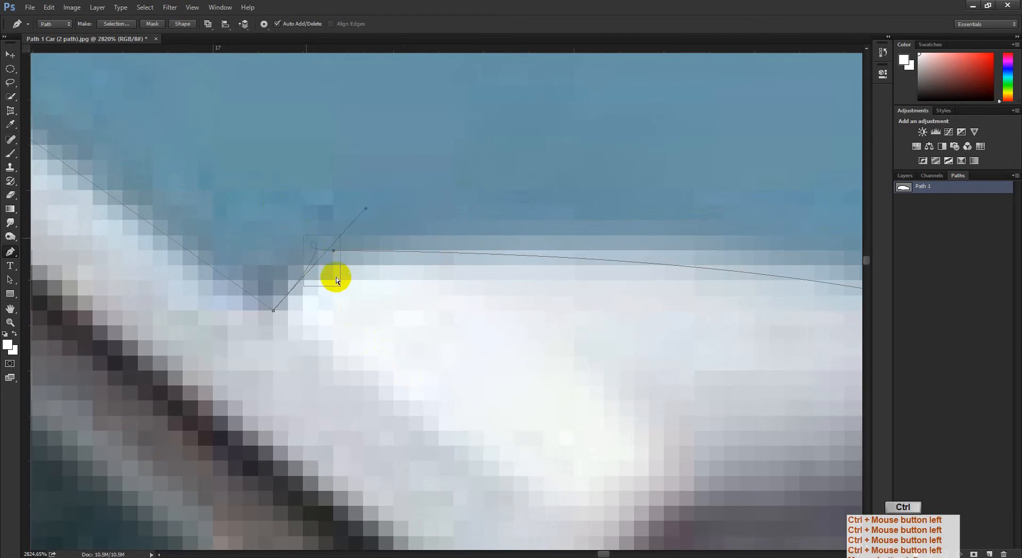
{"action": "left_click_drag", "start_coordinate": [404, 252], "coordinate": [212, 174]}
Inspect Path 1 along the hood, headlight and front bumper, and close the car image without saving.
{"action": "left_click_drag", "start_coordinate": [660, 367], "coordinate": [293, 235]}
{"action": "left_click_drag", "start_coordinate": [796, 307], "coordinate": [566, 235]}
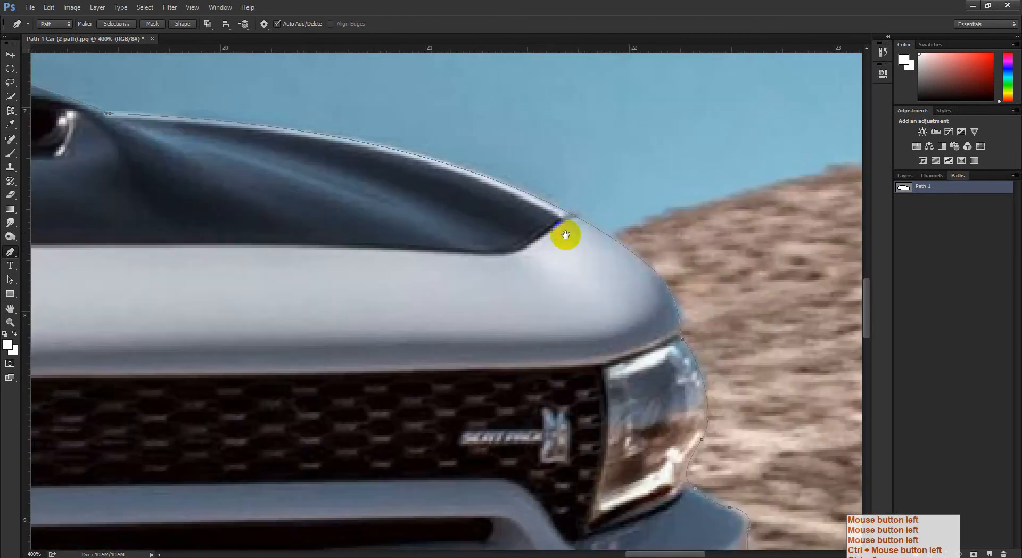
{"action": "left_click_drag", "start_coordinate": [702, 367], "coordinate": [458, 290]}
{"action": "left_click_drag", "start_coordinate": [367, 535], "coordinate": [393, 292]}
{"action": "left_click_drag", "start_coordinate": [519, 301], "coordinate": [511, 159]}
{"action": "left_click_drag", "start_coordinate": [535, 453], "coordinate": [529, 282]}
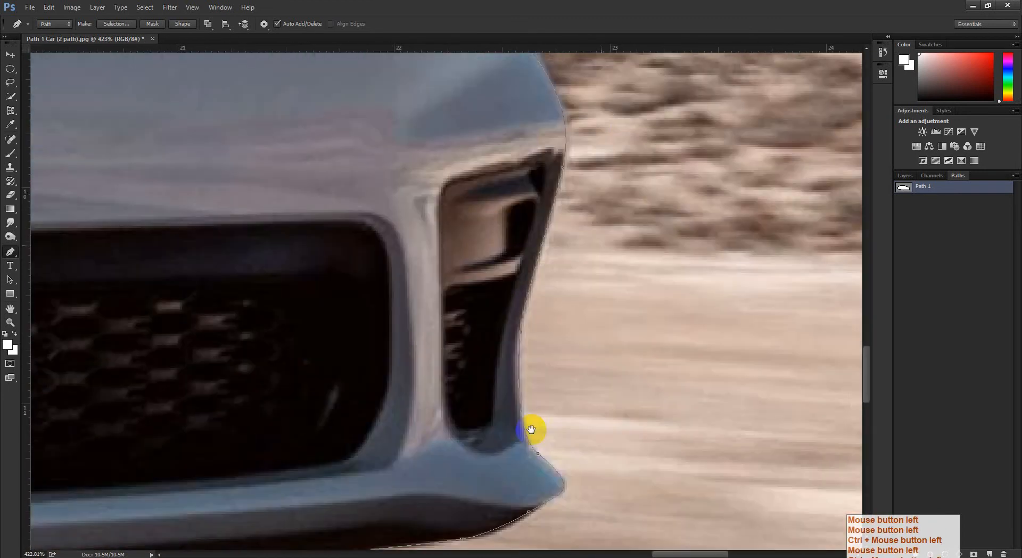
{"action": "left_click_drag", "start_coordinate": [532, 429], "coordinate": [565, 201]}
{"action": "left_click_drag", "start_coordinate": [563, 318], "coordinate": [298, 319]}
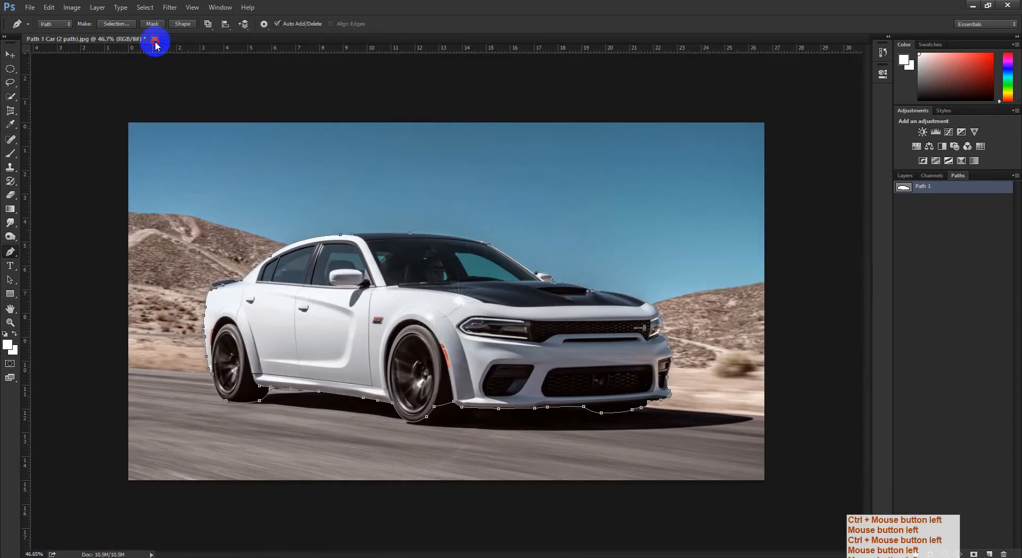
{"action": "left_click", "coordinate": [156, 45]}
{"action": "left_click", "coordinate": [502, 216]}
Switch to the LEDP Work folder in Google Drive.
{"action": "left_click", "coordinate": [134, 550]}
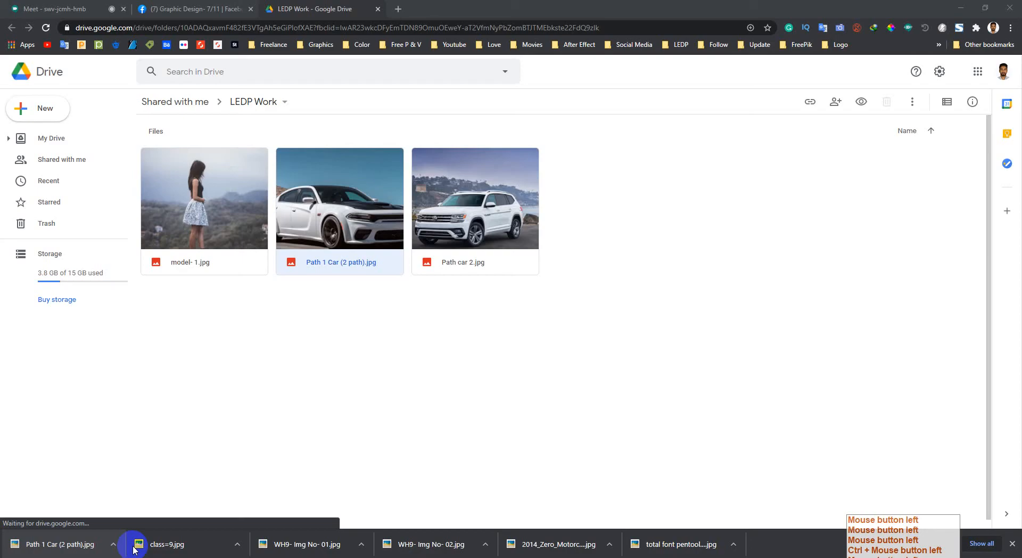
{"action": "right_click", "coordinate": [212, 269]}
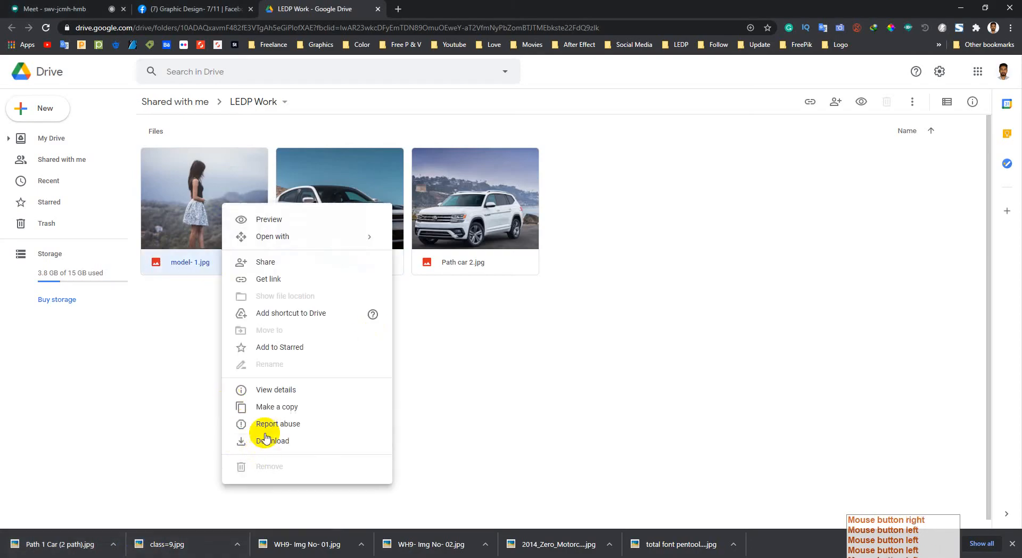
{"action": "left_click", "coordinate": [268, 439]}
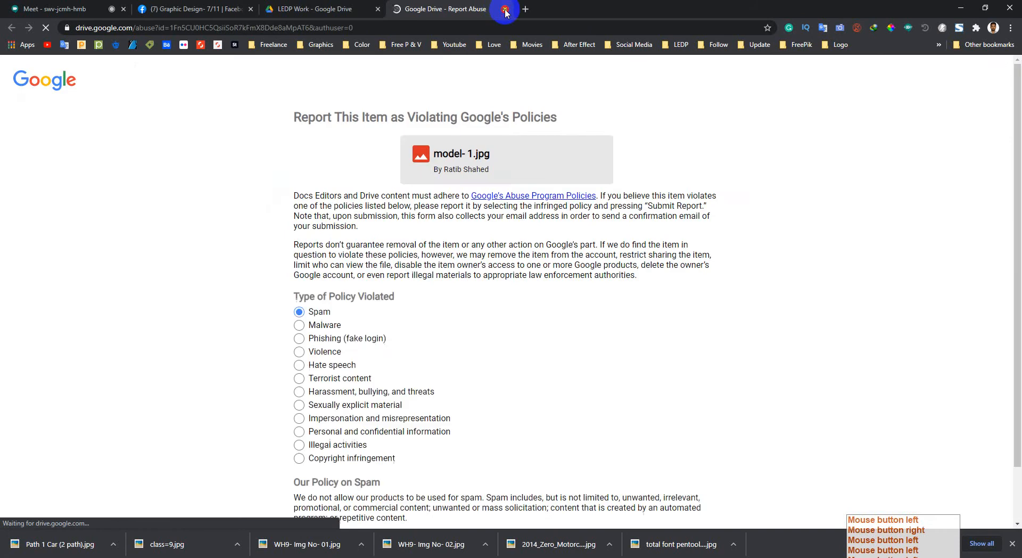
{"action": "left_click", "coordinate": [505, 8]}
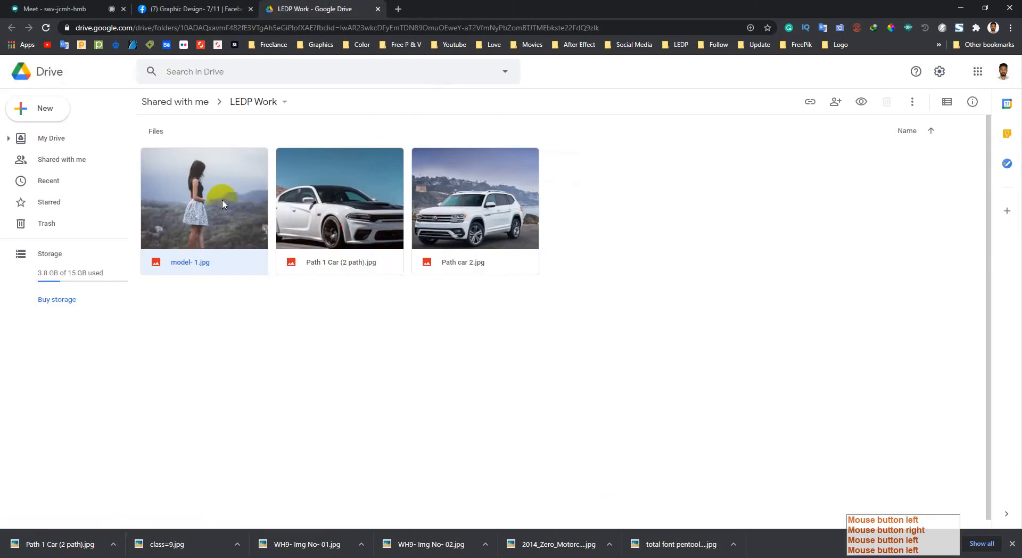
Download model- 1.jpg from the LEDP Work folder to the Desktop.
{"action": "right_click", "coordinate": [224, 229]}
{"action": "left_click", "coordinate": [246, 445]}
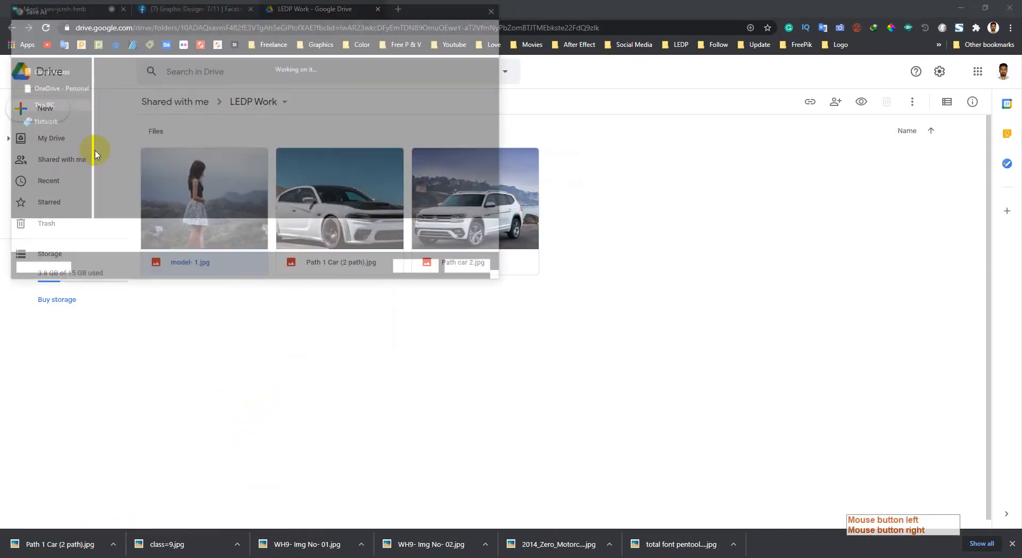
{"action": "scroll", "coordinate": [49, 104], "scroll_direction": "up", "scroll_amount": 3}
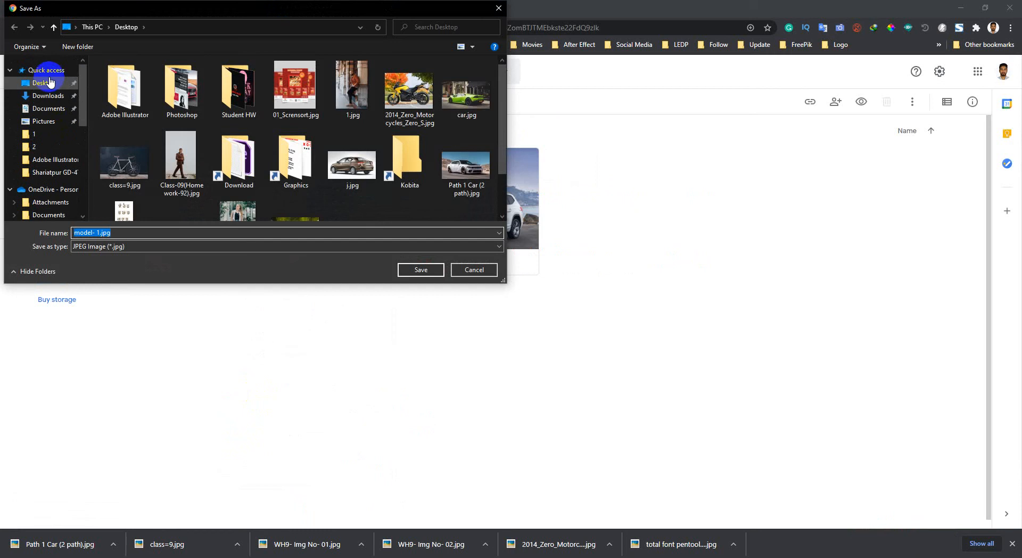
{"action": "left_click", "coordinate": [43, 62]}
{"action": "left_click", "coordinate": [418, 270]}
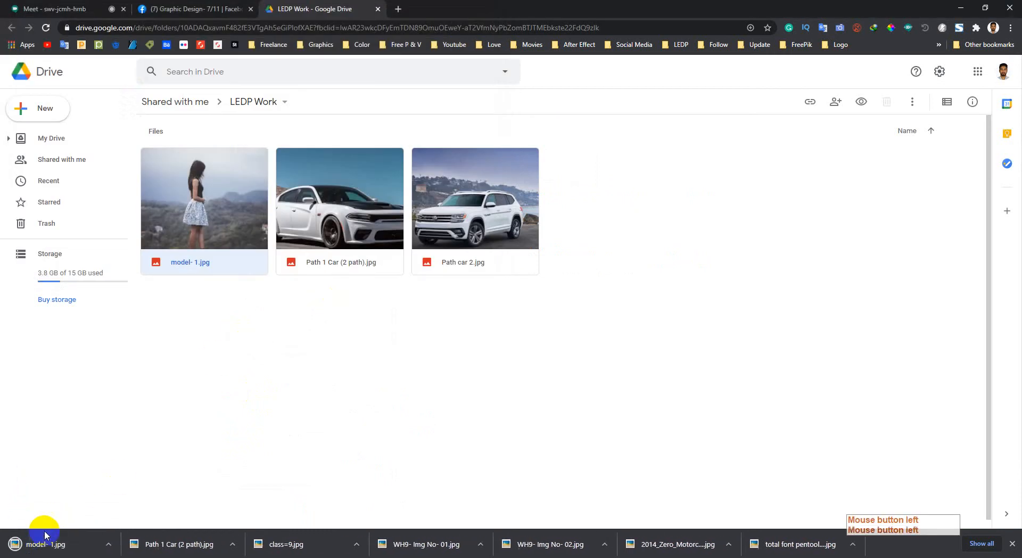
Open the downloaded model- 1.jpg in Photoshop.
{"action": "left_click_drag", "start_coordinate": [39, 543], "coordinate": [403, 186]}
{"action": "key", "text": "ctrl+space"}
{"action": "left_click_drag", "start_coordinate": [502, 233], "coordinate": [477, 243]}
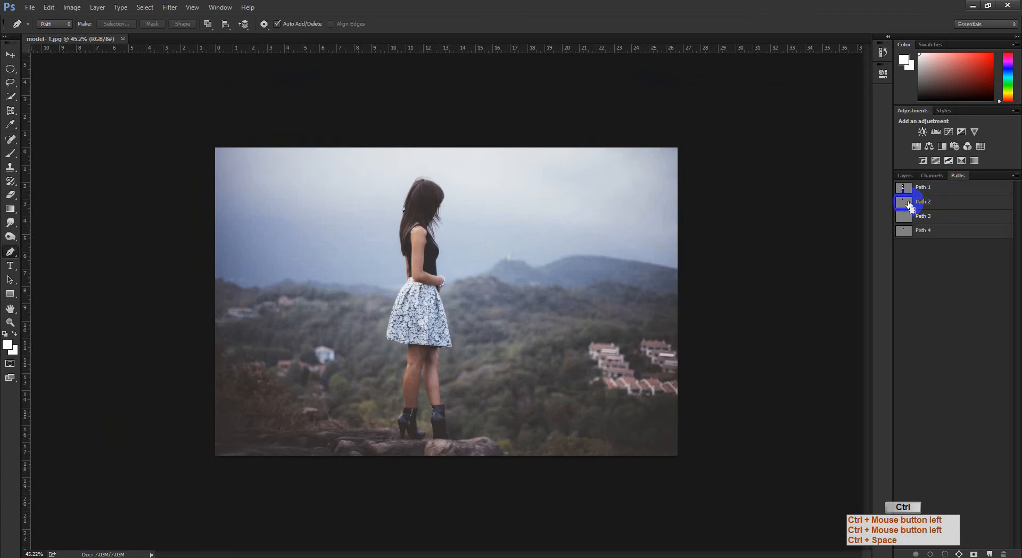
Load Path 1 as a selection and compare the model's cut-out with the photo in Quick Mask mode.
{"action": "key", "text": "ctrl+d"}
{"action": "left_click", "coordinate": [904, 189], "text": "ctrl"}
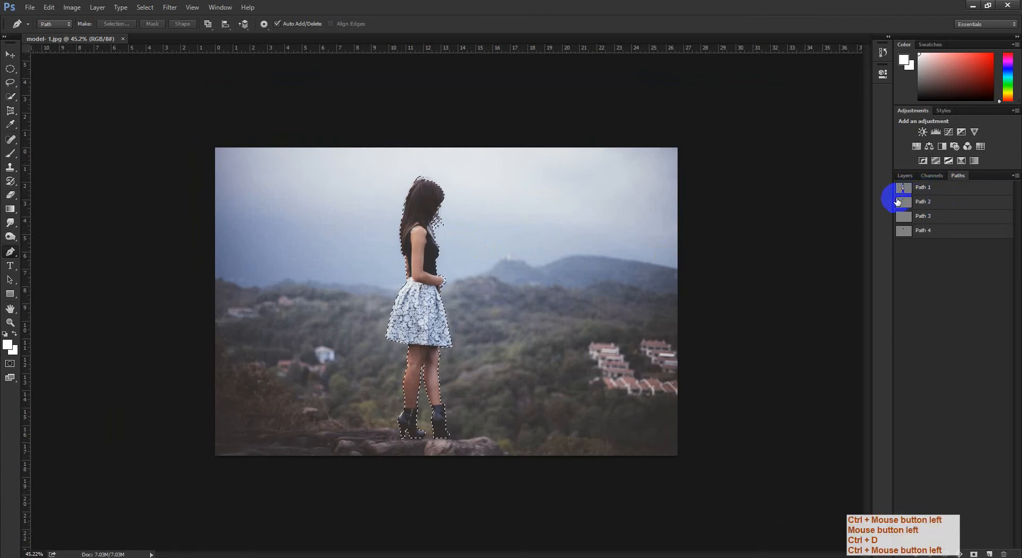
{"action": "key", "text": "q"}
{"action": "key", "text": "q"}
{"action": "key", "text": "q"}
{"action": "key", "text": "q"}
{"action": "key", "text": "q"}
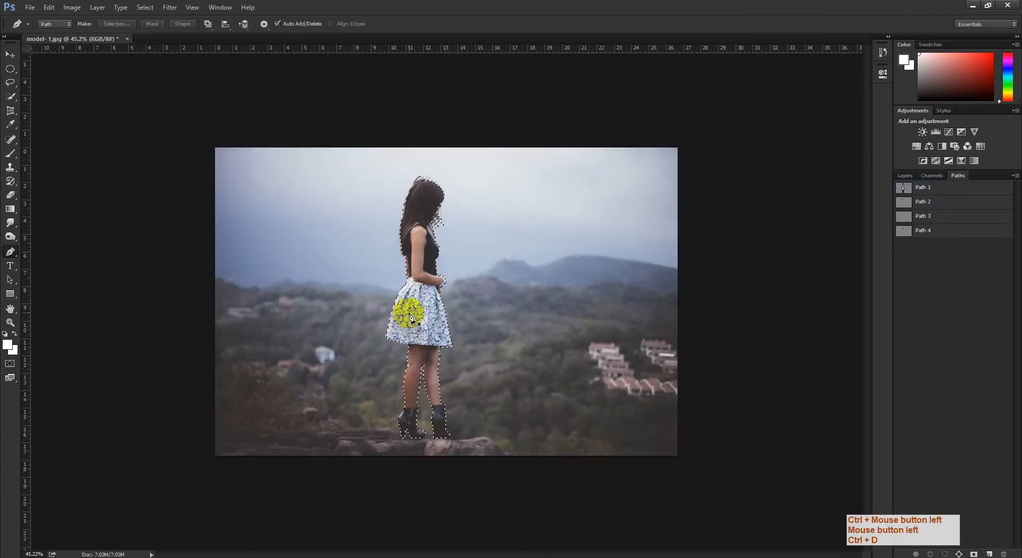
{"action": "key", "text": "q"}
{"action": "key", "text": "q"}
{"action": "key", "text": "q"}
{"action": "key", "text": "q"}
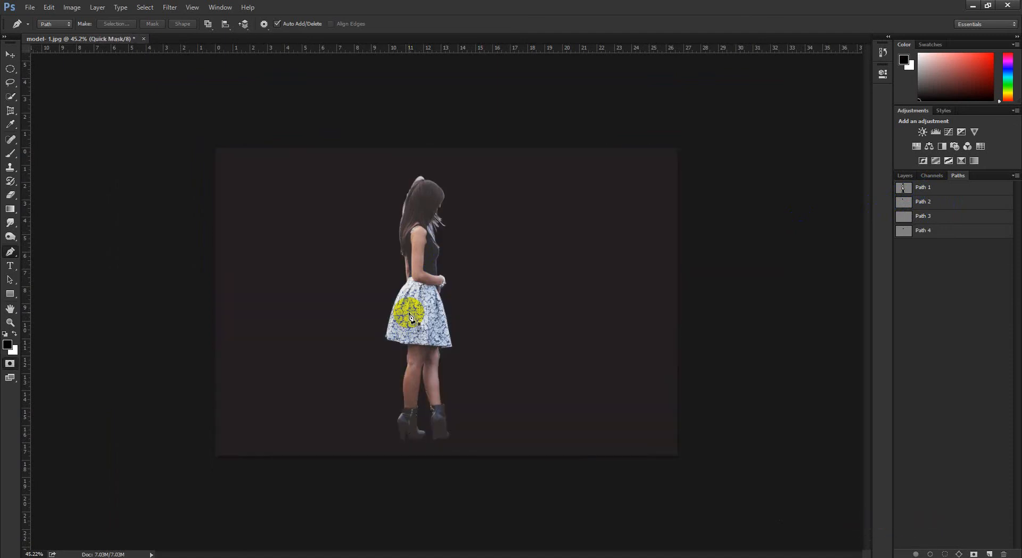
Examine the selection's edge around the model's hair and head with Quick Mask.
{"action": "left_click", "coordinate": [389, 239], "text": "ctrl"}
{"action": "left_click", "coordinate": [411, 262], "text": "ctrl"}
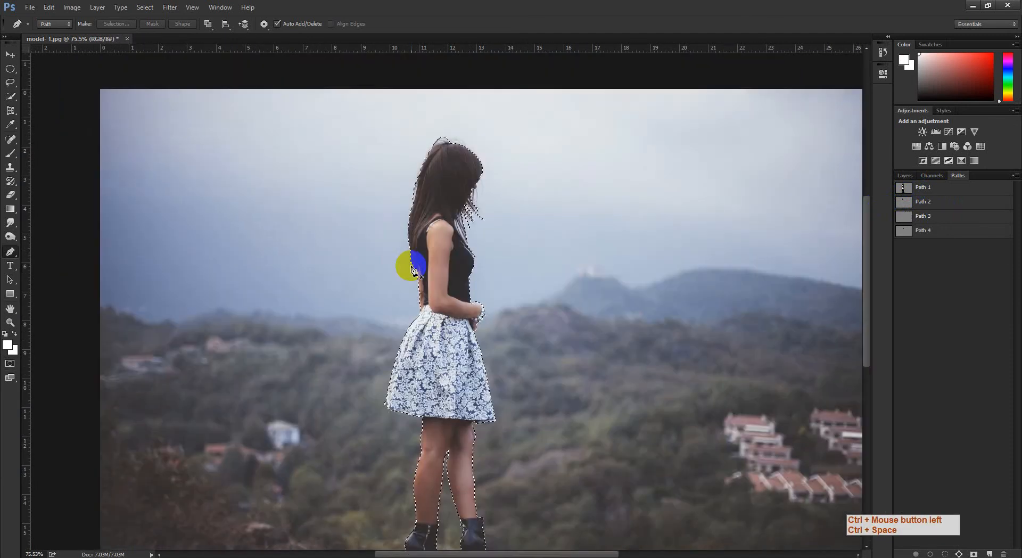
{"action": "key", "text": "q"}
{"action": "left_click", "coordinate": [465, 265], "text": "ctrl"}
{"action": "left_click_drag", "start_coordinate": [469, 95], "coordinate": [412, 288]}
{"action": "left_click_drag", "start_coordinate": [429, 347], "coordinate": [423, 303]}
{"action": "key", "text": "q"}
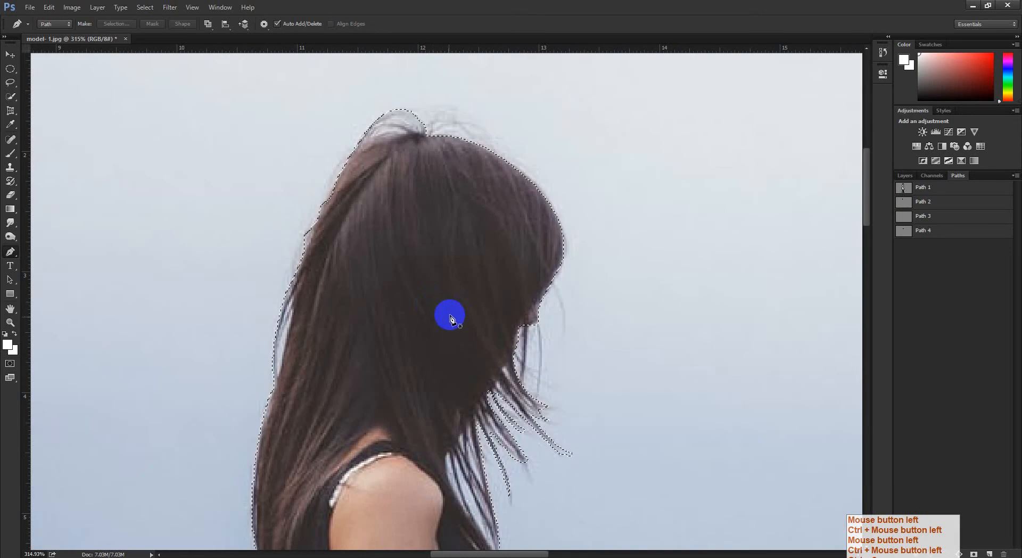
Deselect, display Path 1 and delete its anchor points around the model's hair and face.
{"action": "key", "text": "ctrl+d"}
{"action": "left_click", "coordinate": [933, 188]}
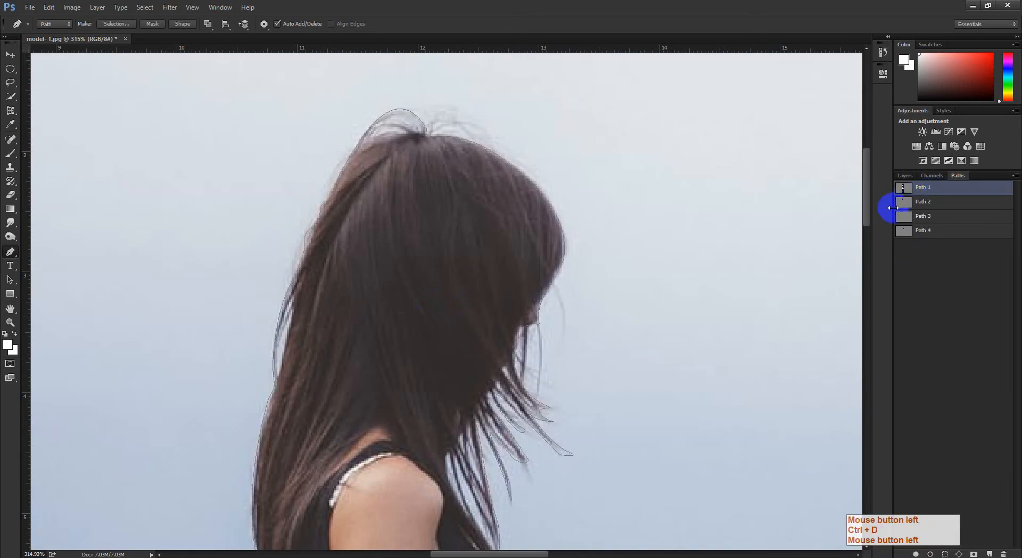
{"action": "left_click_drag", "start_coordinate": [456, 220], "coordinate": [410, 213]}
{"action": "left_click_drag", "start_coordinate": [271, 135], "coordinate": [595, 496]}
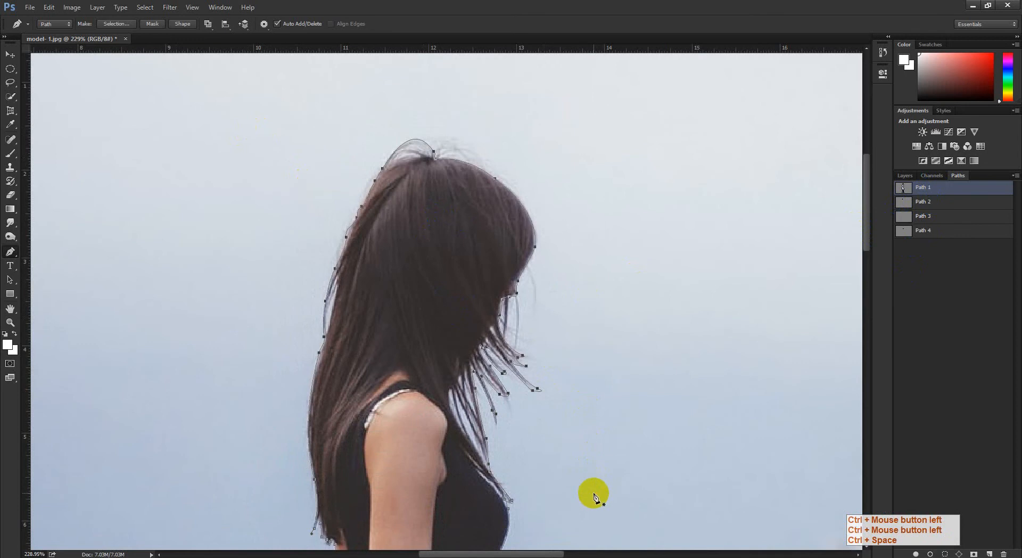
{"action": "left_click_drag", "start_coordinate": [296, 492], "coordinate": [374, 421]}
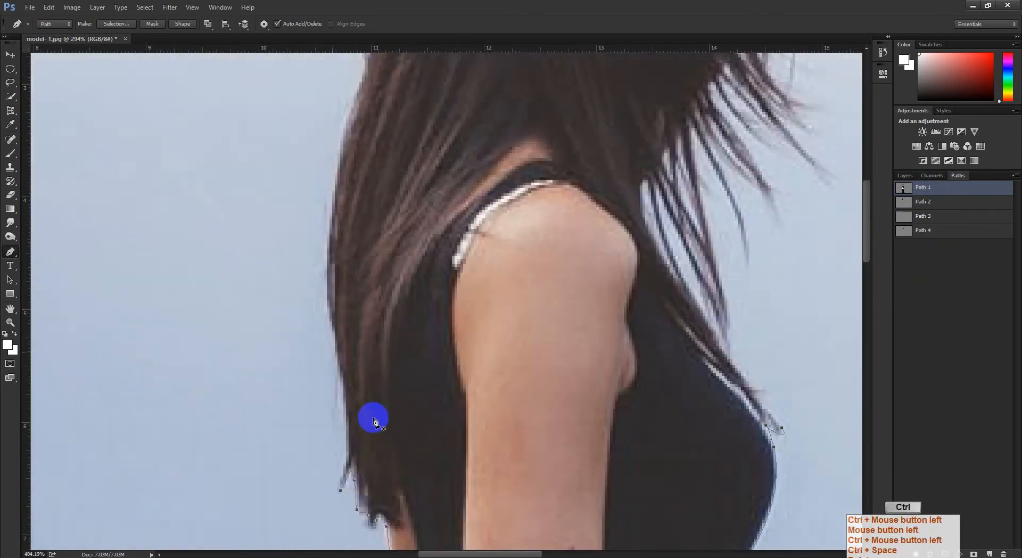
Continue Path 1 from its open end at the lower back hair, tracing just inside the hair up to the crown.
{"action": "left_click_drag", "start_coordinate": [331, 478], "coordinate": [353, 500]}
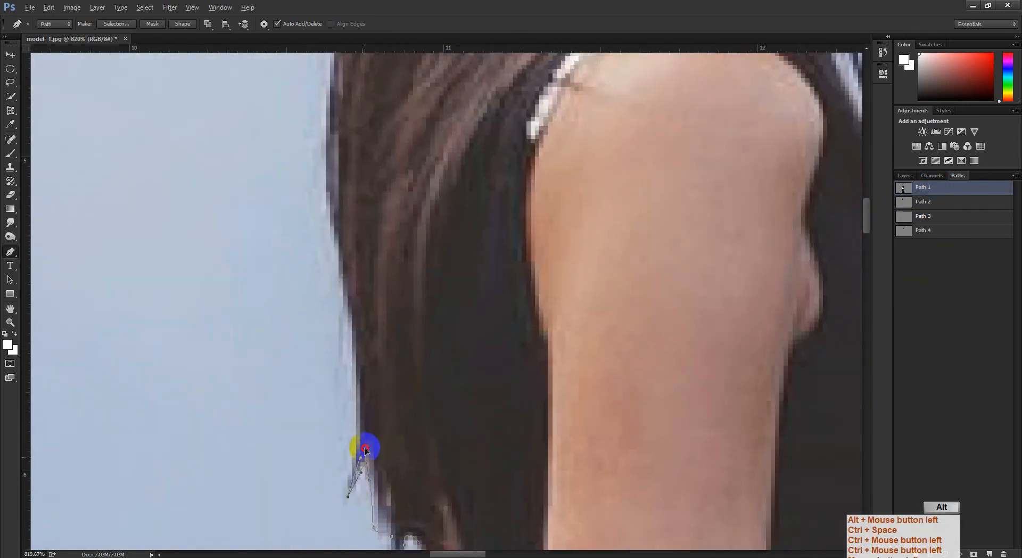
{"action": "left_click_drag", "start_coordinate": [365, 447], "coordinate": [366, 441]}
{"action": "left_click_drag", "start_coordinate": [362, 294], "coordinate": [361, 212]}
{"action": "left_click_drag", "start_coordinate": [416, 194], "coordinate": [417, 383]}
{"action": "left_click_drag", "start_coordinate": [452, 217], "coordinate": [406, 386]}
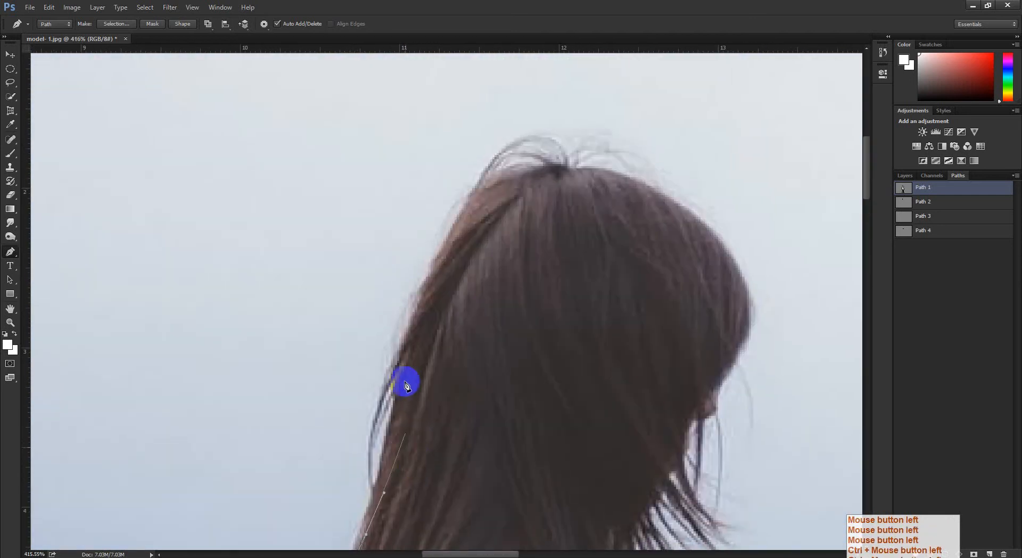
{"action": "left_click_drag", "start_coordinate": [417, 305], "coordinate": [254, 456]}
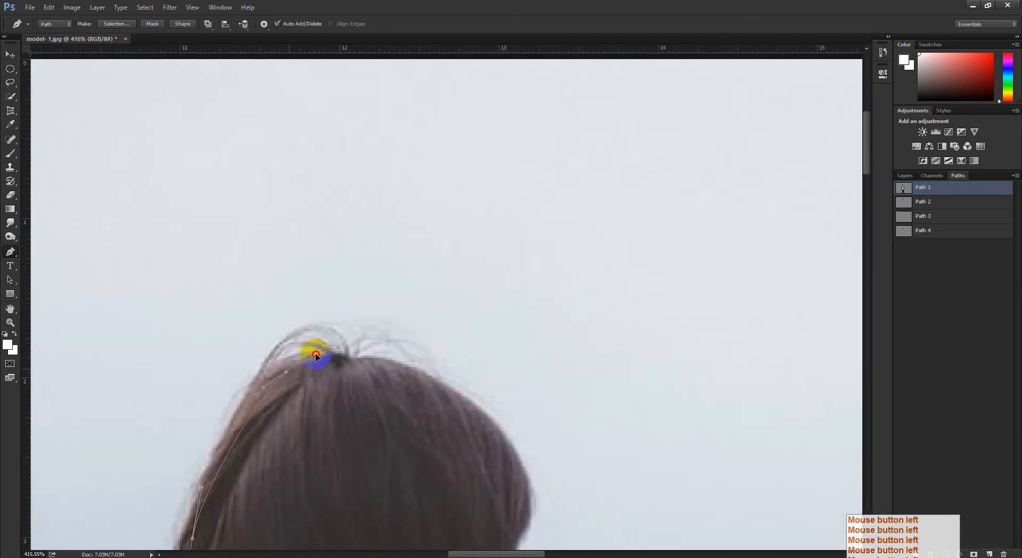
Trace Path 1 over the top of the head and down inside the front hair towards the chest.
{"action": "left_click_drag", "start_coordinate": [476, 423], "coordinate": [505, 435]}
{"action": "left_click_drag", "start_coordinate": [490, 400], "coordinate": [477, 272]}
{"action": "left_click", "coordinate": [504, 363]}
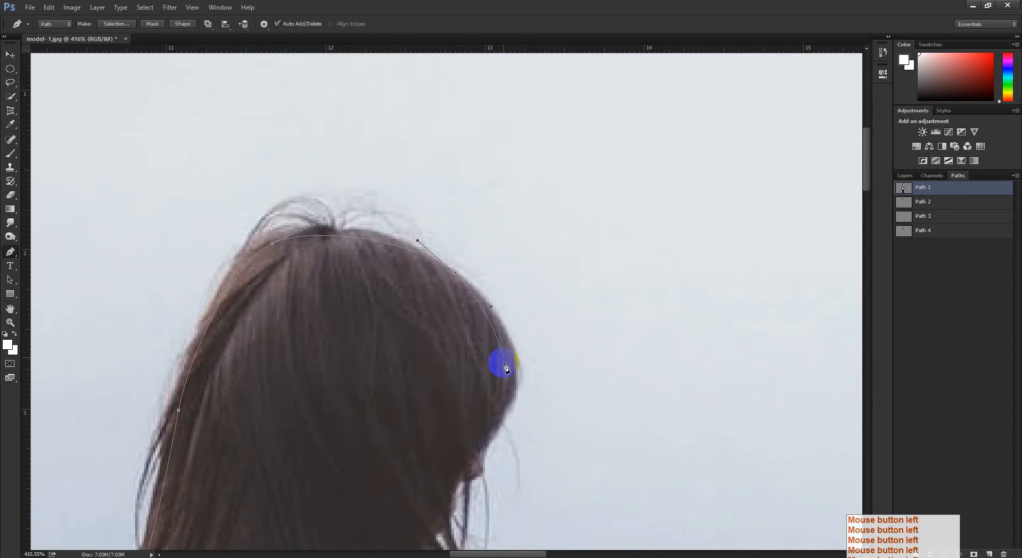
{"action": "left_click_drag", "start_coordinate": [489, 403], "coordinate": [489, 243]}
{"action": "left_click_drag", "start_coordinate": [428, 393], "coordinate": [397, 434]}
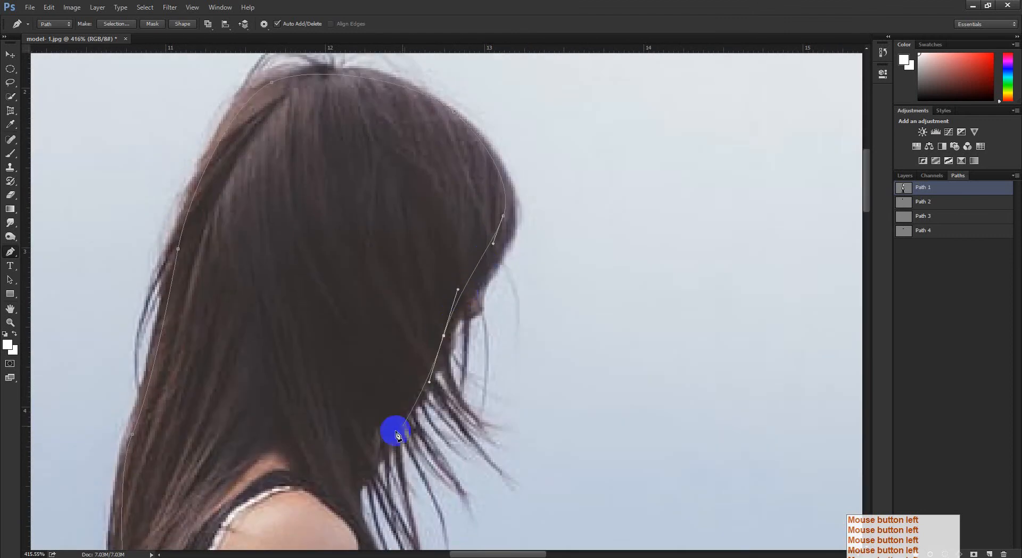
{"action": "left_click_drag", "start_coordinate": [394, 359], "coordinate": [440, 117]}
{"action": "left_click_drag", "start_coordinate": [401, 282], "coordinate": [376, 170]}
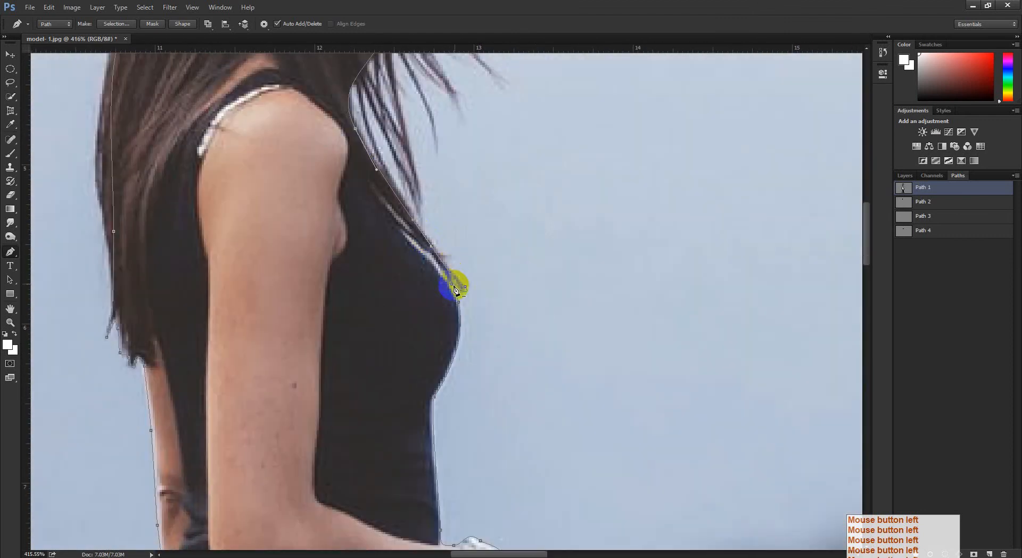
Remove the leftover anchor points at the hair tip beside the chest and join Path 1 to the chest outline.
{"action": "key", "text": "ctrl+space"}
{"action": "left_click_drag", "start_coordinate": [472, 313], "coordinate": [483, 315]}
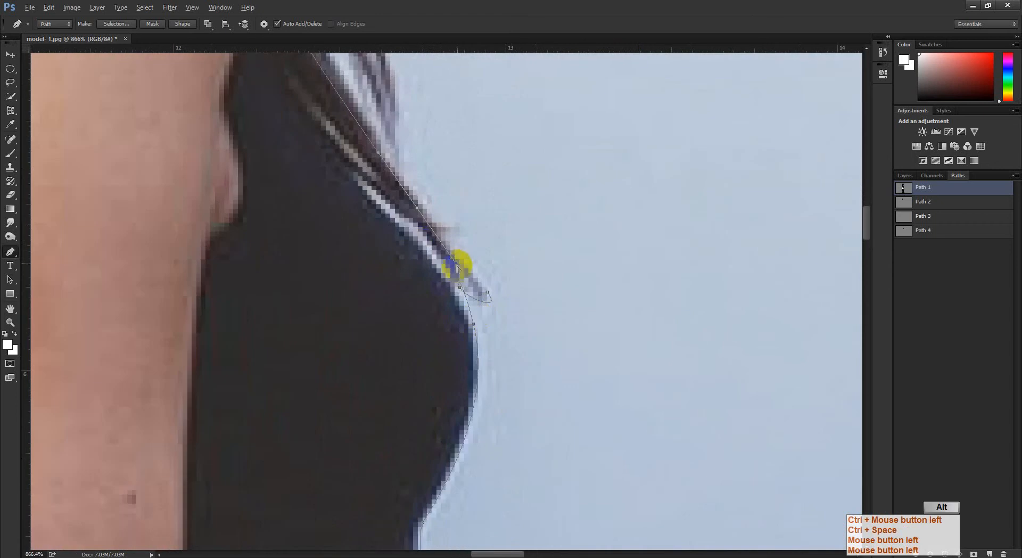
{"action": "left_click", "coordinate": [457, 269], "text": "alt"}
{"action": "left_click", "coordinate": [313, 99]}
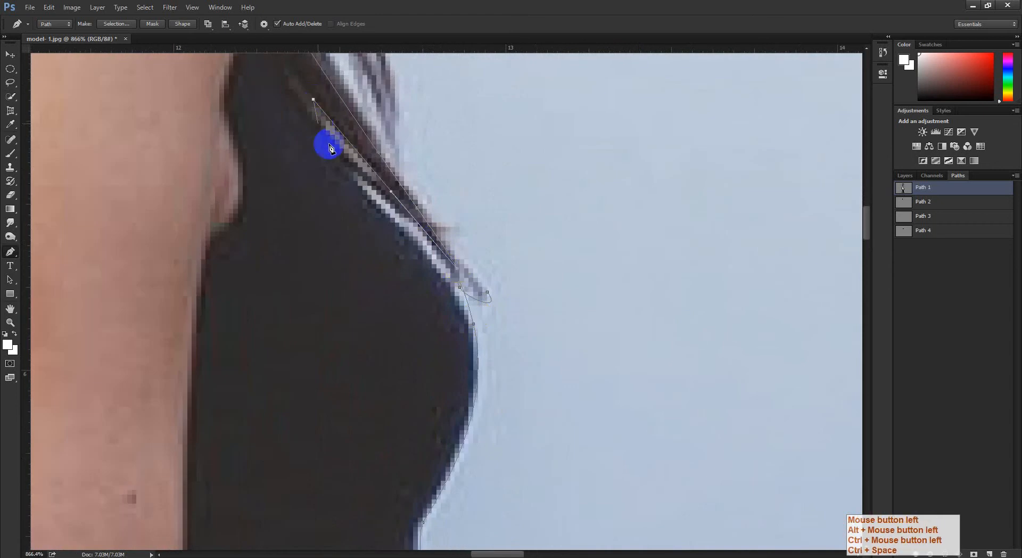
{"action": "left_click_drag", "start_coordinate": [366, 199], "coordinate": [355, 163]}
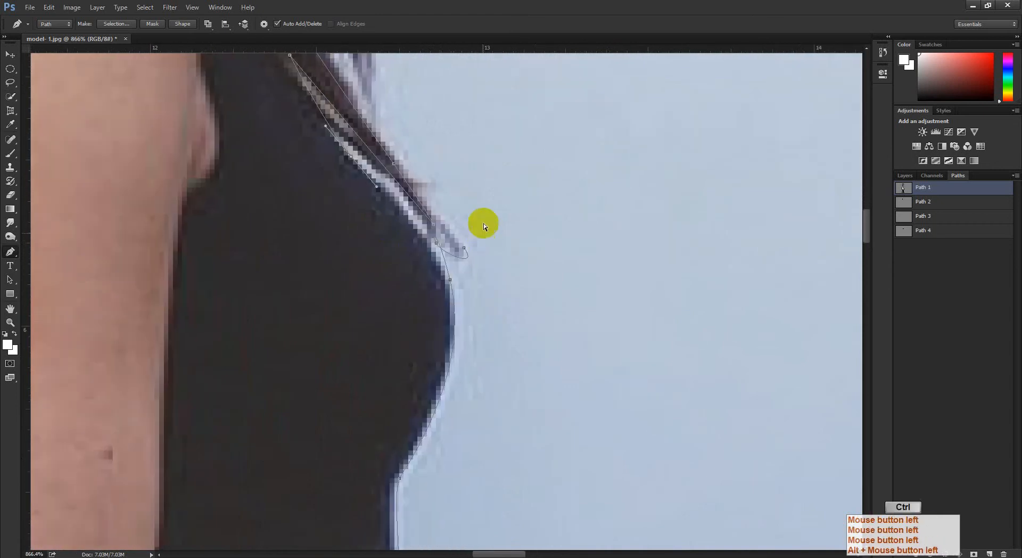
{"action": "key", "text": "Delete"}
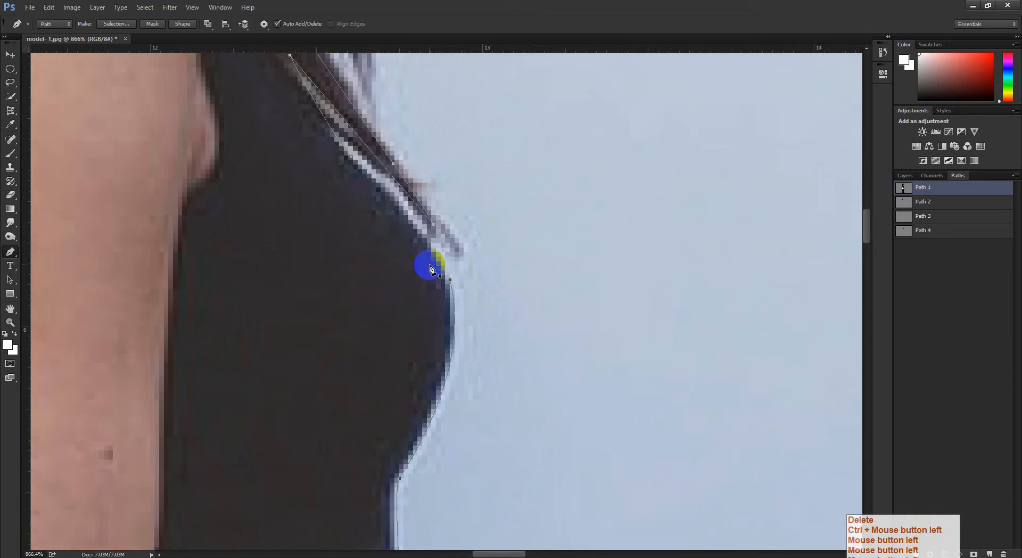
{"action": "left_click", "coordinate": [352, 159]}
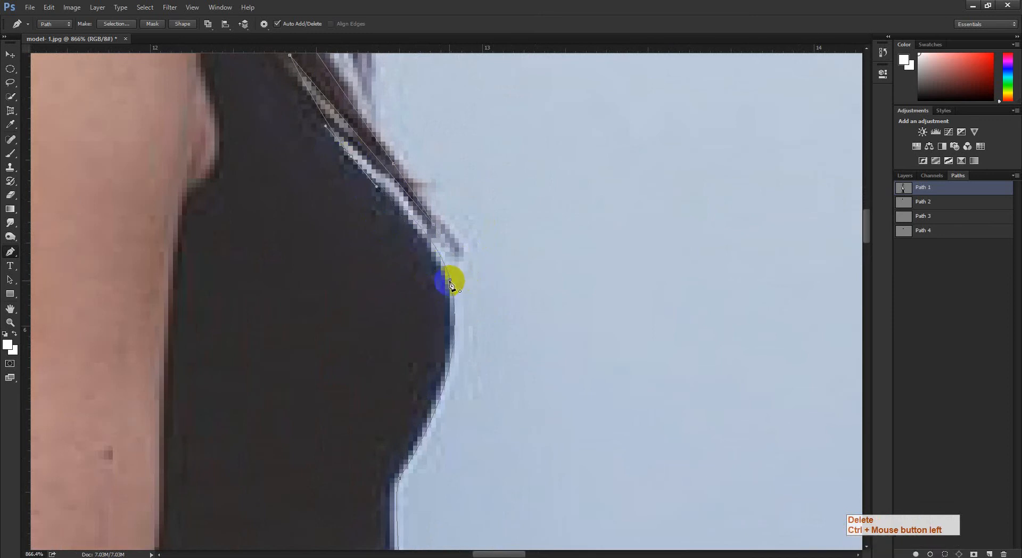
{"action": "left_click_drag", "start_coordinate": [450, 280], "coordinate": [458, 310]}
Load the corrected Path 1 as a selection, check the cut-out in Quick Mask mode and deselect.
{"action": "left_click_drag", "start_coordinate": [524, 311], "coordinate": [224, 319]}
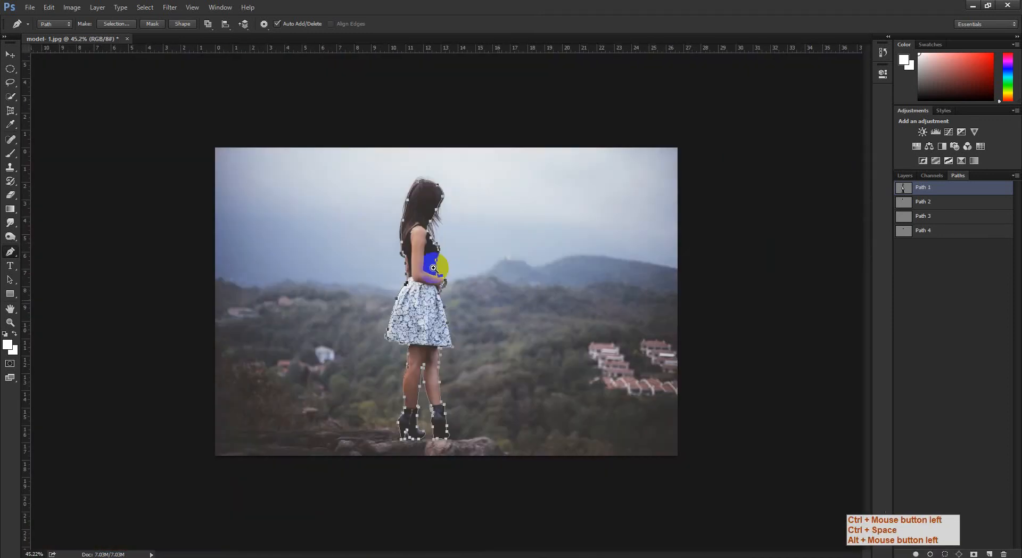
{"action": "left_click_drag", "start_coordinate": [434, 262], "coordinate": [644, 303]}
{"action": "left_click", "coordinate": [904, 188], "text": "ctrl"}
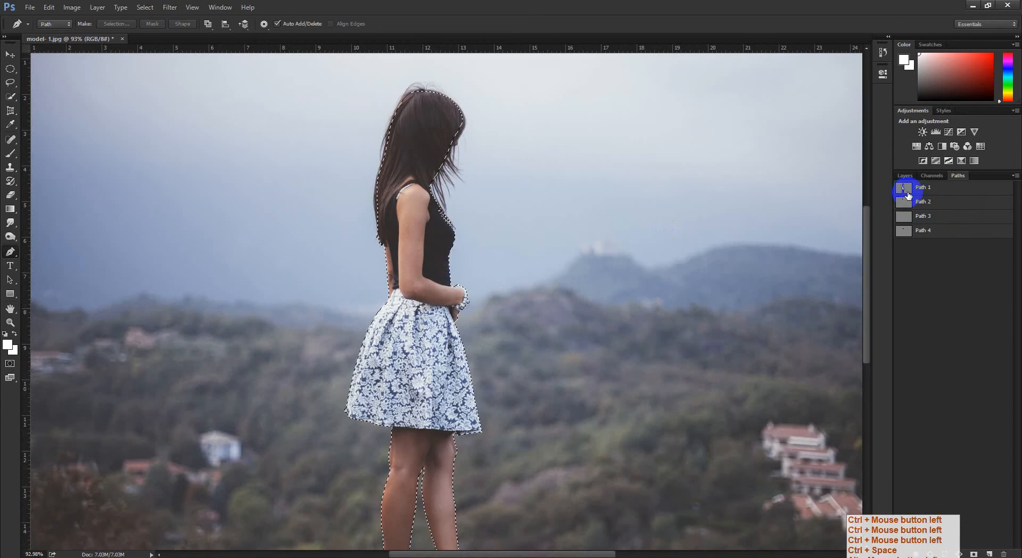
{"action": "key", "text": "q"}
{"action": "key", "text": "q"}
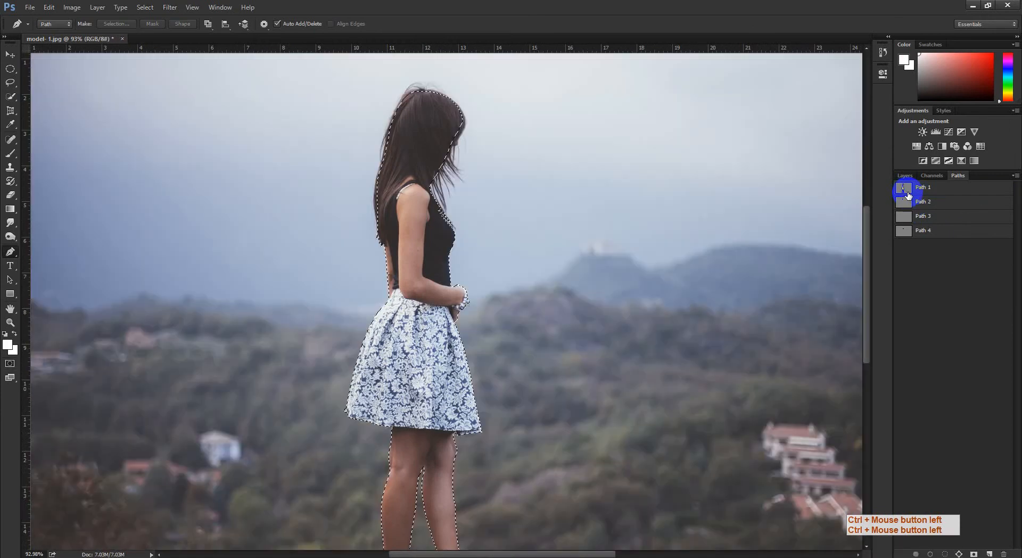
{"action": "key", "text": "ctrl+d"}
Display Path 1 and examine its anchor points along the skirt's front edge and hem.
{"action": "left_click", "coordinate": [927, 192]}
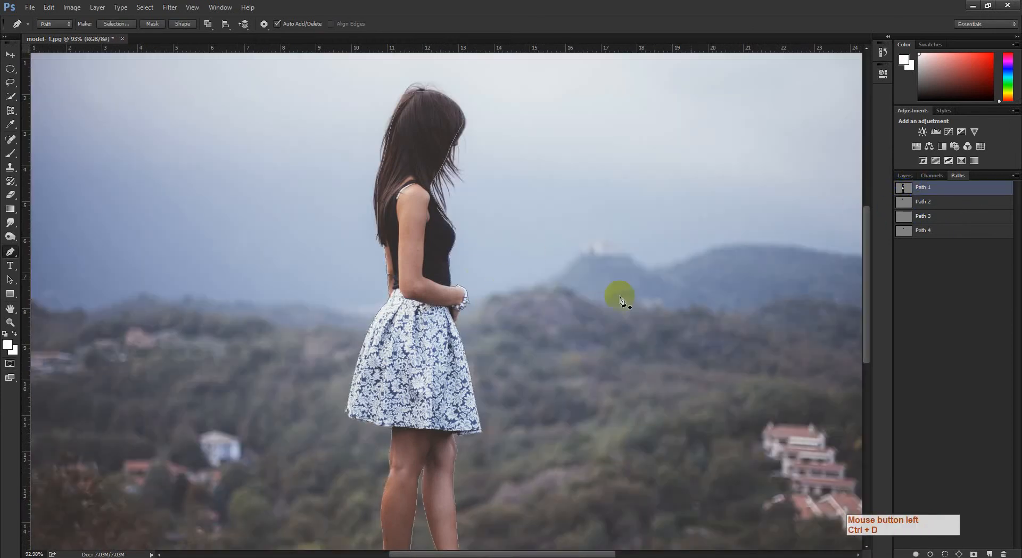
{"action": "left_click_drag", "start_coordinate": [579, 329], "coordinate": [368, 221]}
{"action": "left_click_drag", "start_coordinate": [331, 187], "coordinate": [497, 487]}
{"action": "left_click_drag", "start_coordinate": [397, 304], "coordinate": [538, 389]}
{"action": "left_click_drag", "start_coordinate": [654, 396], "coordinate": [494, 308]}
{"action": "left_click_drag", "start_coordinate": [483, 223], "coordinate": [524, 303]}
{"action": "left_click_drag", "start_coordinate": [510, 421], "coordinate": [470, 198]}
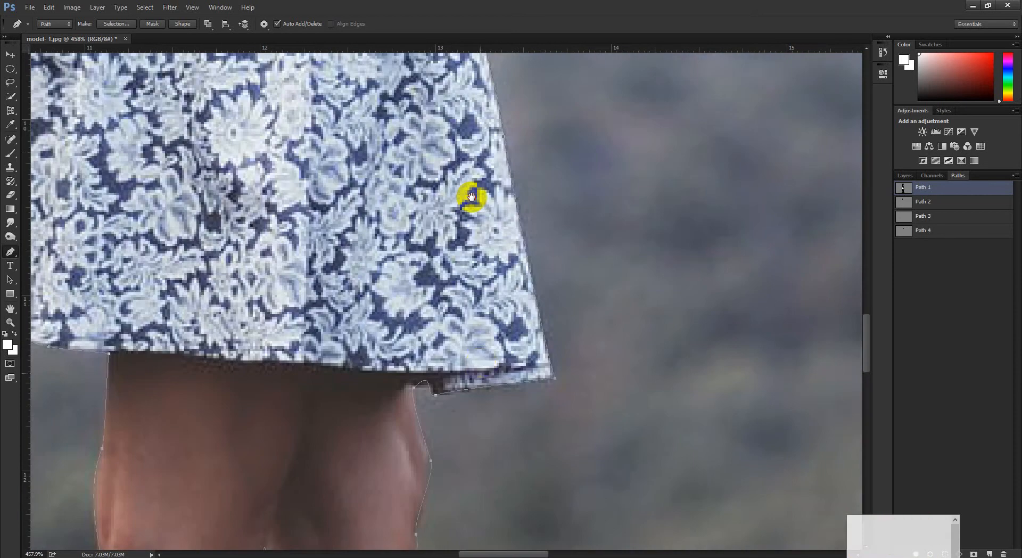
{"action": "left_click_drag", "start_coordinate": [491, 468], "coordinate": [491, 298]}
{"action": "left_click_drag", "start_coordinate": [495, 75], "coordinate": [485, 303]}
{"action": "left_click_drag", "start_coordinate": [482, 59], "coordinate": [479, 251]}
{"action": "left_click_drag", "start_coordinate": [489, 274], "coordinate": [502, 229]}
Try moving anchor points and handles on the skirt's front edge, and undo the changes.
{"action": "left_click", "coordinate": [488, 279], "text": "ctrl"}
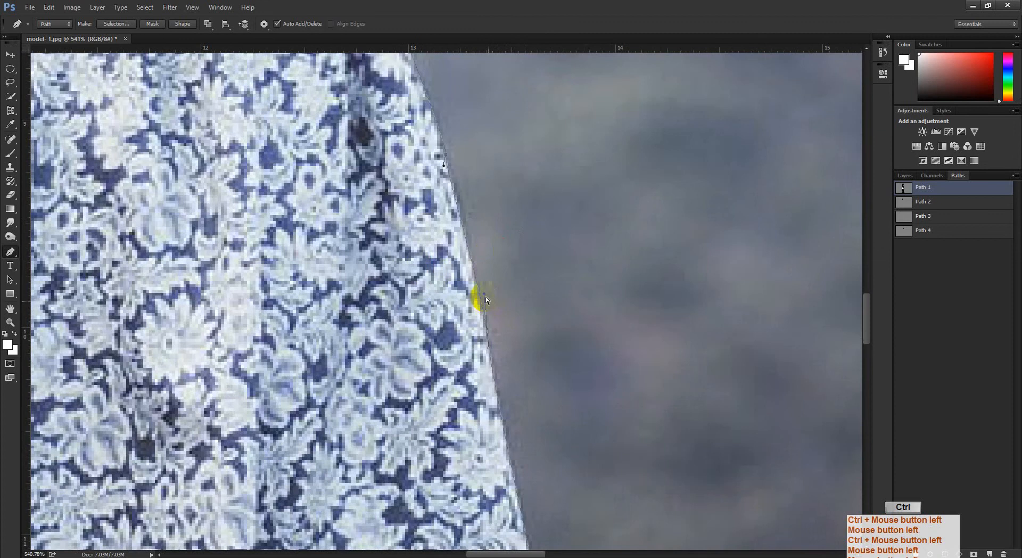
{"action": "left_click_drag", "start_coordinate": [485, 296], "coordinate": [529, 380]}
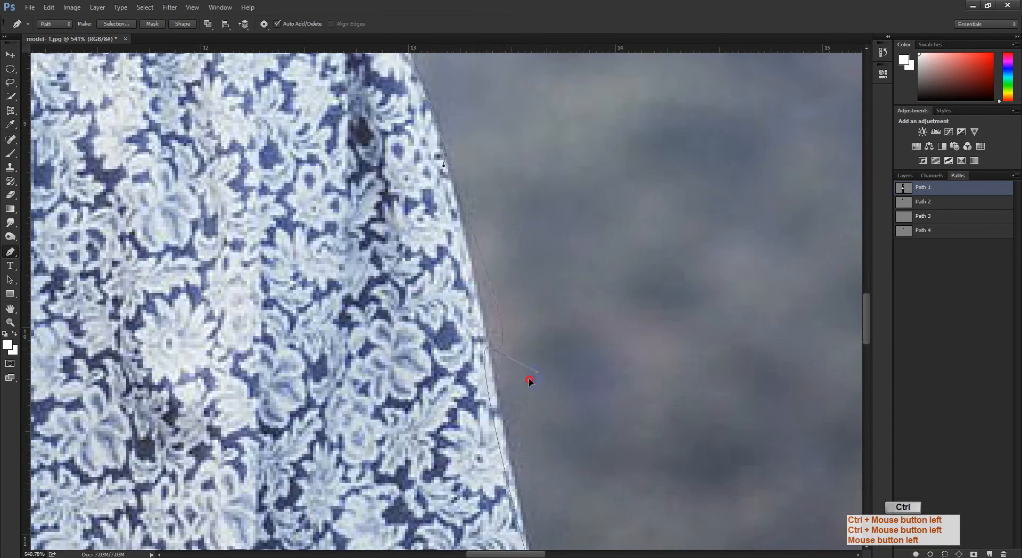
{"action": "left_click_drag", "start_coordinate": [464, 147], "coordinate": [457, 309]}
{"action": "left_click_drag", "start_coordinate": [439, 332], "coordinate": [341, 364]}
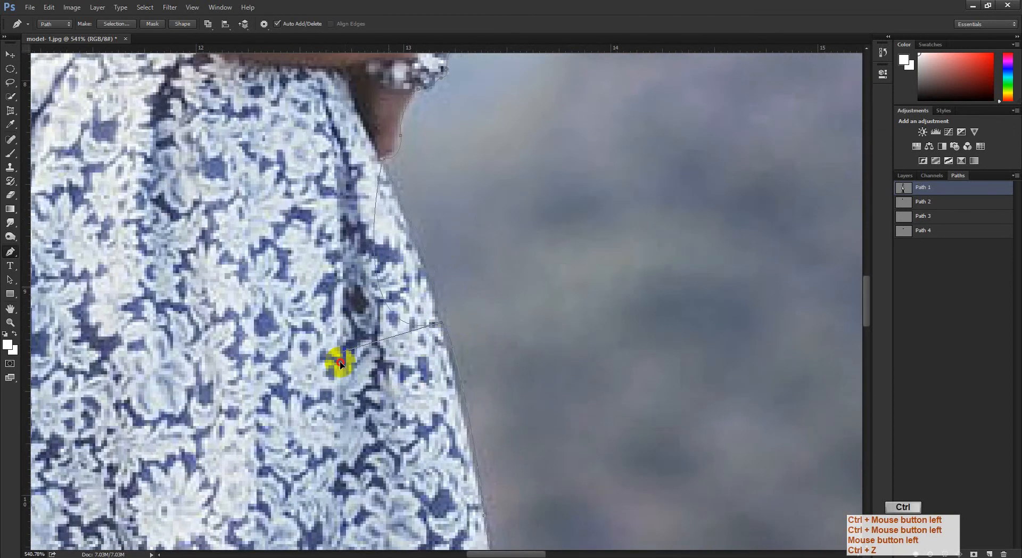
{"action": "left_click_drag", "start_coordinate": [477, 358], "coordinate": [504, 270]}
{"action": "left_click_drag", "start_coordinate": [463, 397], "coordinate": [405, 357]}
{"action": "key", "text": "ctrl+z"}
Examine Path 1 from the skirt's front hem down the front leg to the boot top.
{"action": "left_click_drag", "start_coordinate": [474, 533], "coordinate": [474, 342]}
{"action": "left_click_drag", "start_coordinate": [462, 299], "coordinate": [489, 361]}
{"action": "left_click", "coordinate": [489, 362], "text": "ctrl"}
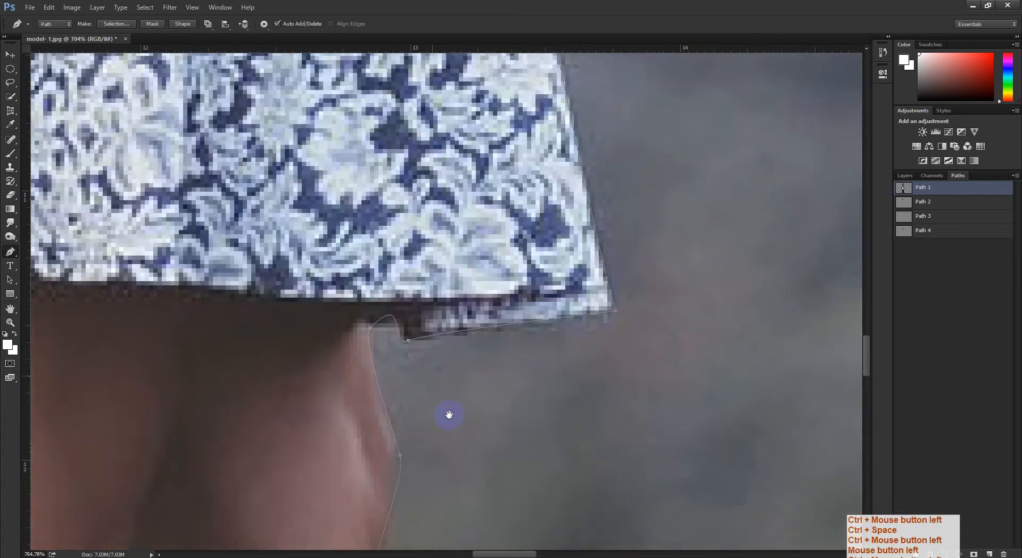
{"action": "left_click_drag", "start_coordinate": [463, 525], "coordinate": [418, 348]}
{"action": "left_click_drag", "start_coordinate": [426, 254], "coordinate": [422, 133]}
{"action": "left_click_drag", "start_coordinate": [448, 440], "coordinate": [477, 320]}
{"action": "left_click_drag", "start_coordinate": [451, 257], "coordinate": [445, 453]}
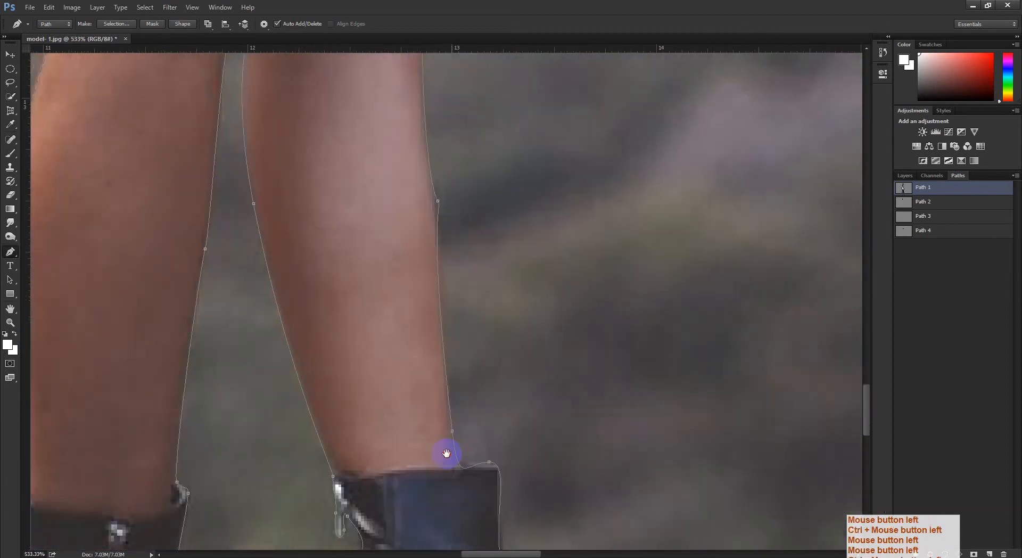
Check Path 1's outline around the lower legs by loading it as a selection and previewing it in Quick Mask.
{"action": "left_click_drag", "start_coordinate": [472, 300], "coordinate": [416, 314]}
{"action": "left_click_drag", "start_coordinate": [438, 291], "coordinate": [447, 351]}
{"action": "left_click_drag", "start_coordinate": [418, 346], "coordinate": [414, 270]}
{"action": "left_click_drag", "start_coordinate": [461, 225], "coordinate": [379, 300]}
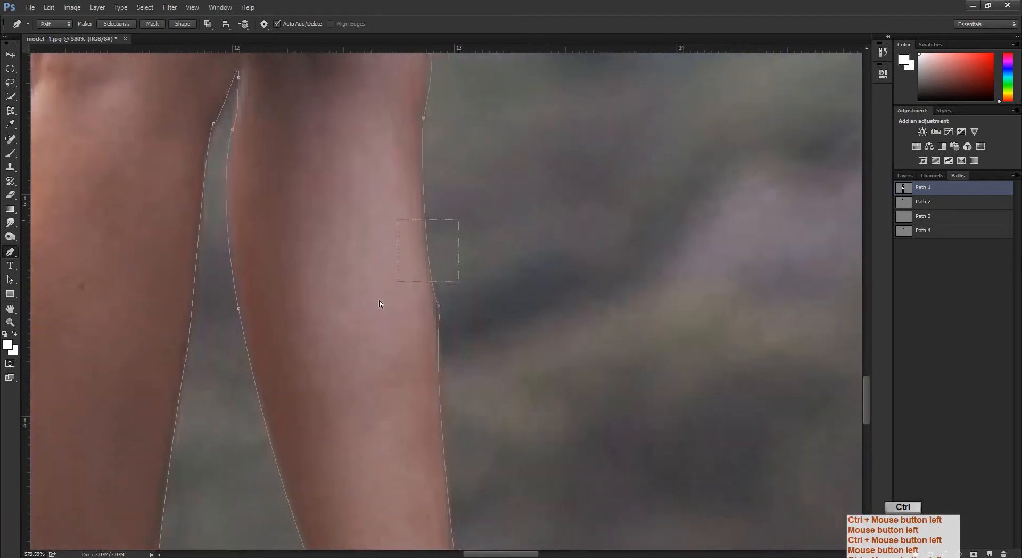
{"action": "mouse_move", "coordinate": [490, 305]}
{"action": "left_mouse_down"}
{"action": "mouse_move", "coordinate": [469, 306]}
{"action": "mouse_move", "coordinate": [460, 341]}
{"action": "mouse_move", "coordinate": [434, 296]}
{"action": "mouse_move", "coordinate": [445, 262]}
{"action": "mouse_move", "coordinate": [449, 308]}
{"action": "mouse_move", "coordinate": [437, 288]}
{"action": "left_mouse_up"}
{"action": "left_click", "coordinate": [919, 185], "text": "ctrl"}
{"action": "key", "text": "q"}
{"action": "key", "text": "q"}
{"action": "key", "text": "q"}
{"action": "key", "text": "q"}
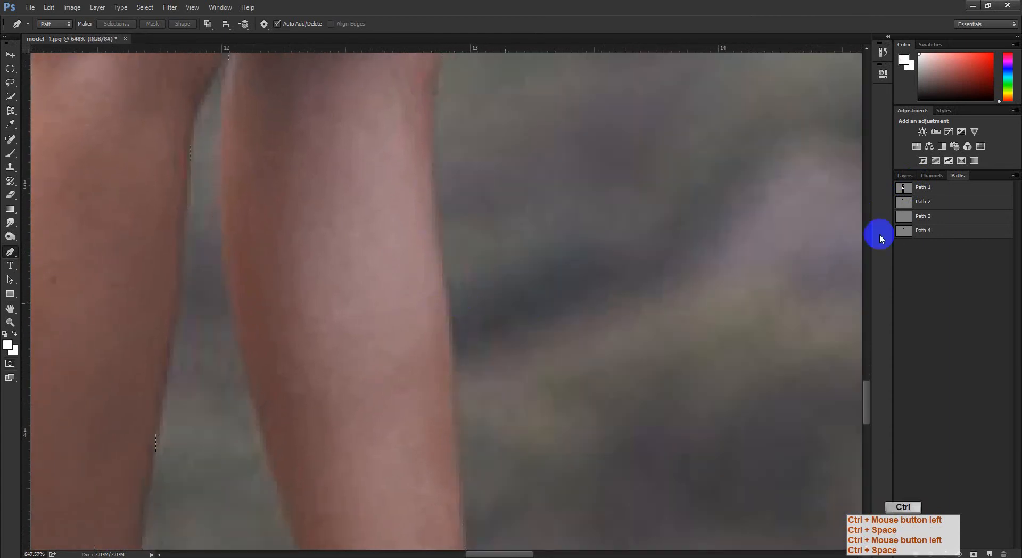
Clear the selection, reactivate Path 1 and delete the protruding anchor point on the front calf's outer edge.
{"action": "left_click", "coordinate": [929, 189]}
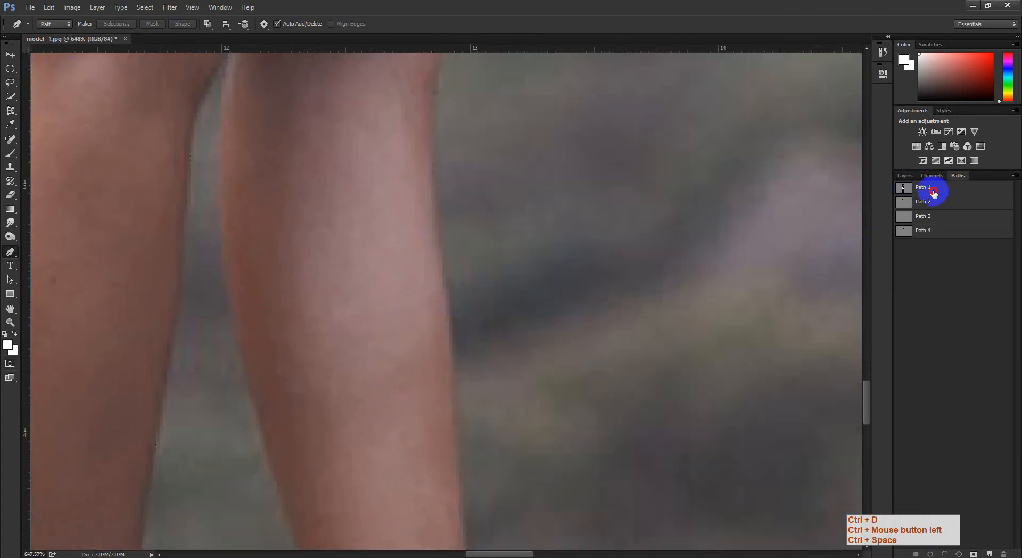
{"action": "key", "text": "ctrl+d"}
{"action": "left_click_drag", "start_coordinate": [575, 330], "coordinate": [551, 341]}
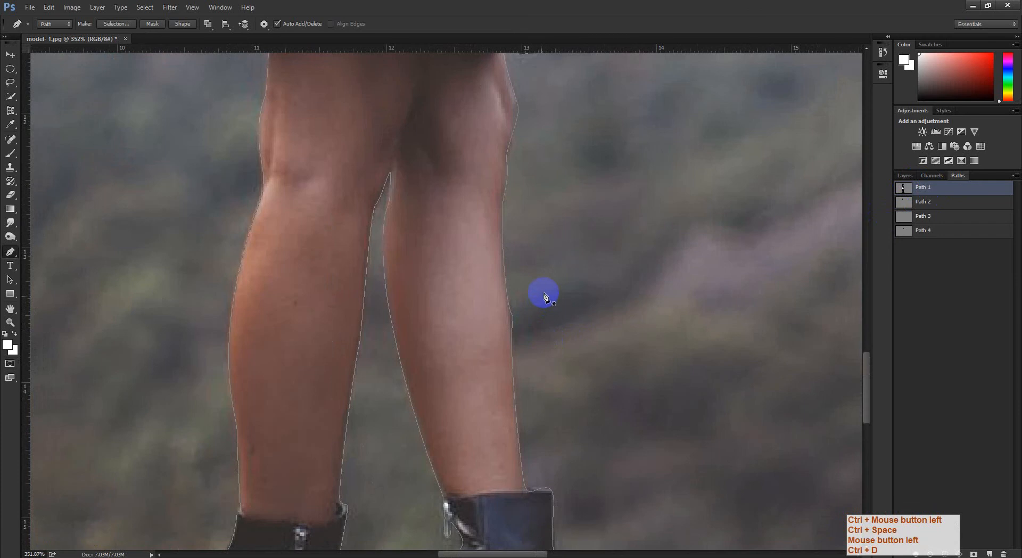
{"action": "left_click", "coordinate": [508, 359], "text": "ctrl"}
{"action": "key", "text": "Delete"}
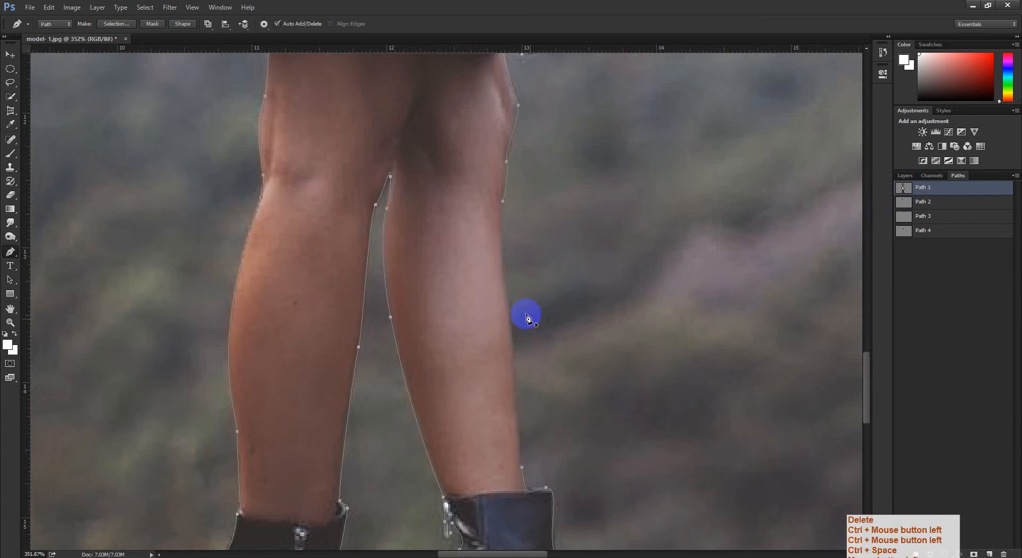
{"action": "left_click", "coordinate": [502, 285], "text": "ctrl"}
{"action": "left_click_drag", "start_coordinate": [496, 217], "coordinate": [532, 183]}
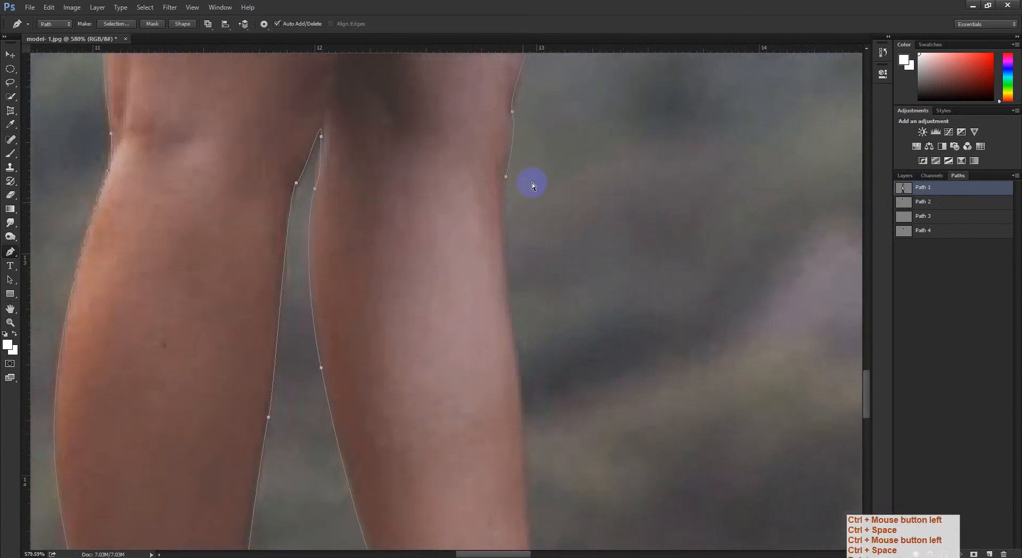
Redraw the missing part of Path 1 with curved Pen tool segments along the front calf's outer edge, joining it above the boot.
{"action": "left_click", "coordinate": [506, 177], "text": "ctrl"}
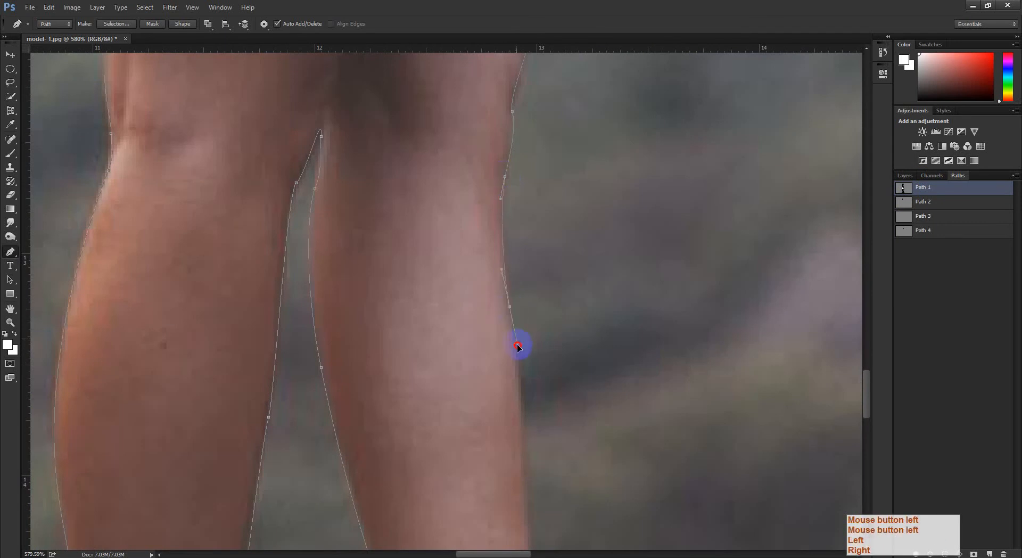
{"action": "left_click_drag", "start_coordinate": [516, 346], "coordinate": [517, 371]}
{"action": "left_click_drag", "start_coordinate": [518, 410], "coordinate": [500, 258]}
{"action": "left_click", "coordinate": [511, 327]}
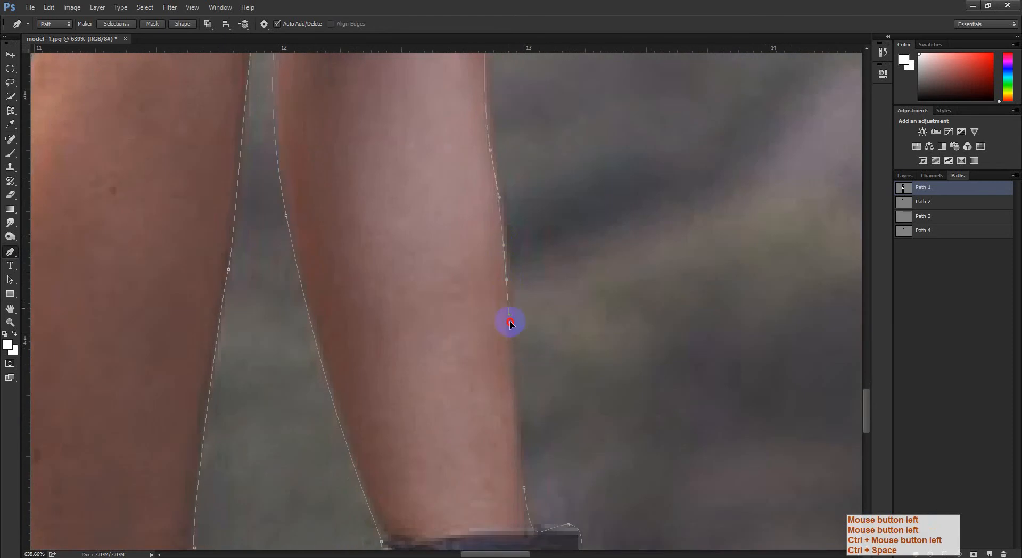
{"action": "scroll", "coordinate": [516, 215], "scroll_direction": "down", "scroll_amount": 5}
{"action": "left_click", "coordinate": [521, 361]}
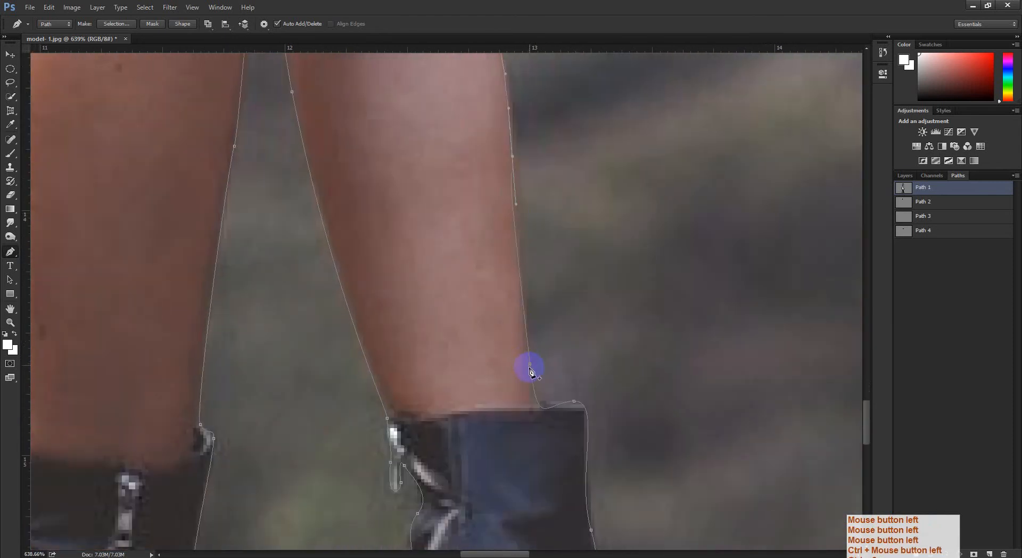
{"action": "left_click_drag", "start_coordinate": [531, 367], "coordinate": [534, 340]}
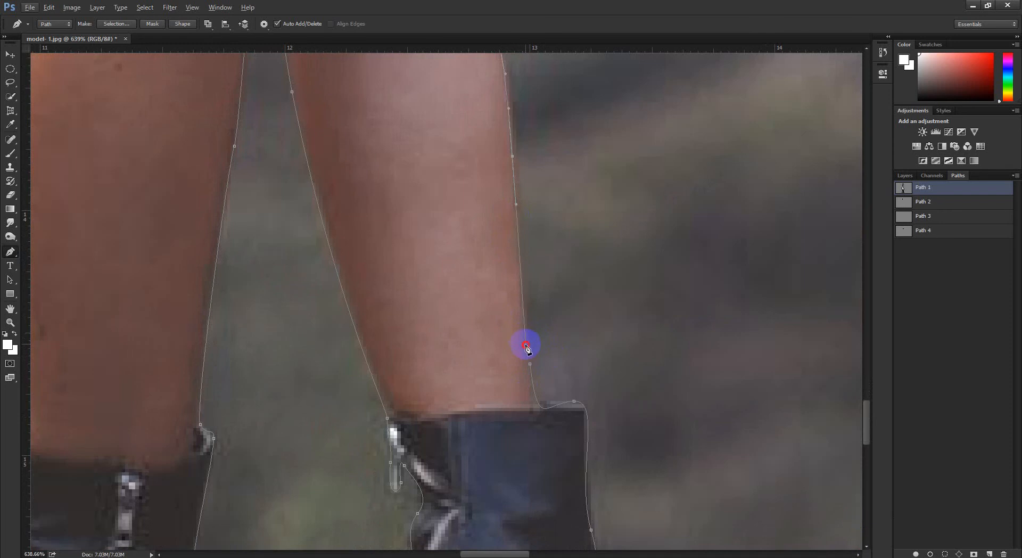
{"action": "left_click", "coordinate": [528, 366]}
{"action": "left_click", "coordinate": [518, 310], "text": "ctrl"}
Look over the model's outline up to the head and close model- 1.jpg.
{"action": "left_click_drag", "start_coordinate": [549, 257], "coordinate": [474, 487]}
{"action": "left_click_drag", "start_coordinate": [481, 329], "coordinate": [374, 530]}
{"action": "left_click_drag", "start_coordinate": [373, 107], "coordinate": [379, 532]}
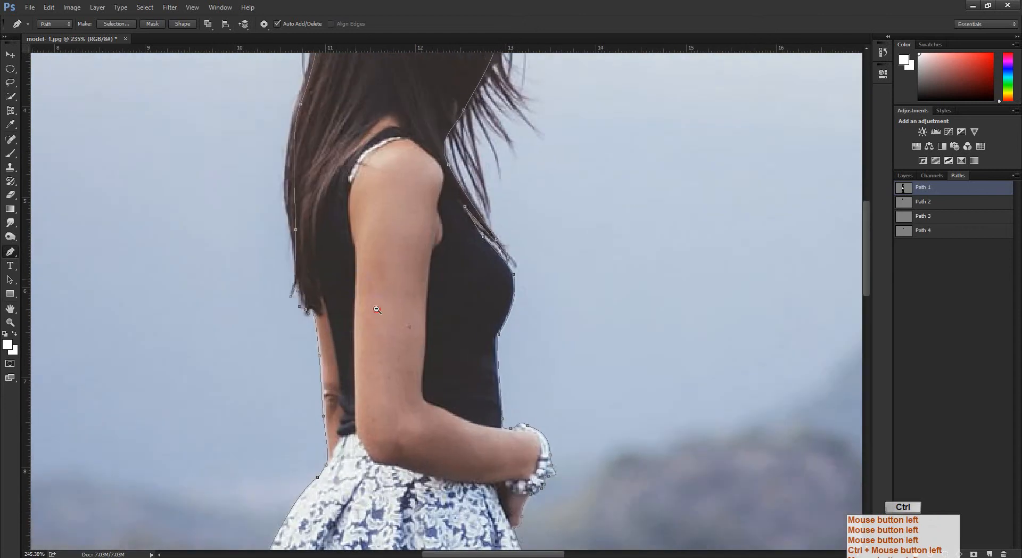
{"action": "left_click_drag", "start_coordinate": [426, 85], "coordinate": [395, 342]}
{"action": "left_click_drag", "start_coordinate": [401, 276], "coordinate": [288, 48]}
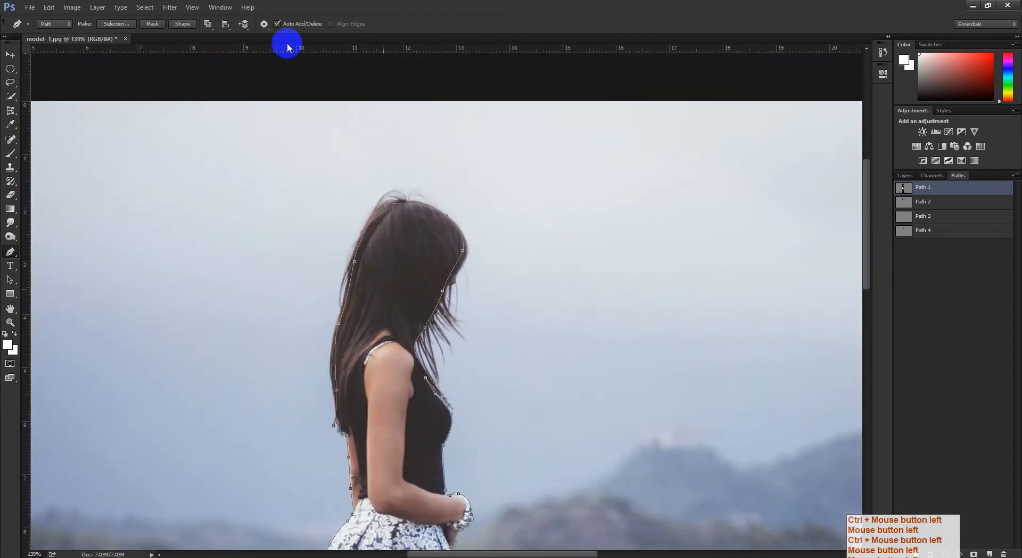
{"action": "left_click", "coordinate": [126, 39]}
{"action": "left_click", "coordinate": [515, 210]}
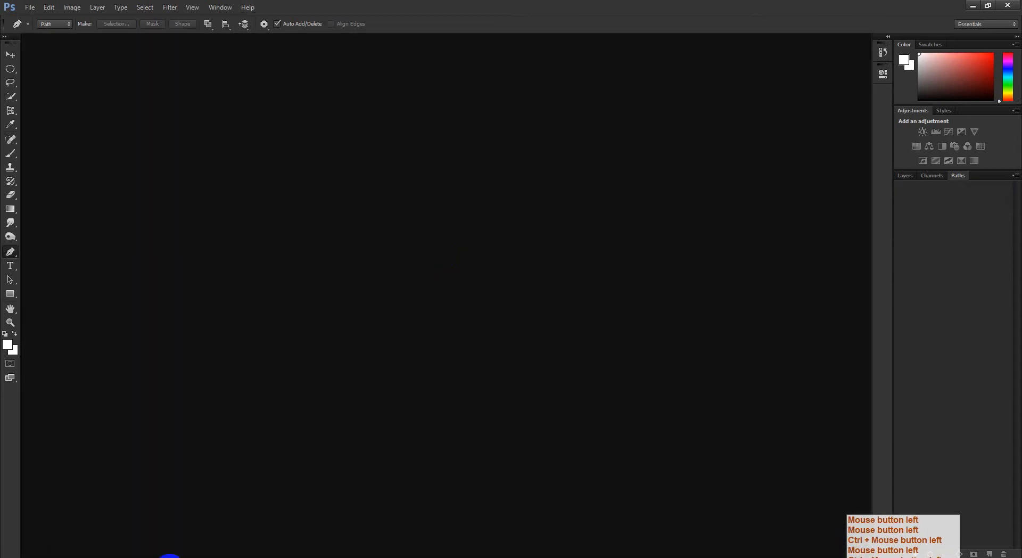
Switch to the Graphic Design- 7/11 Facebook group in the browser and look through the members' homework posts.
{"action": "mouse_move", "coordinate": [170, 555]}
{"action": "left_click", "coordinate": [130, 525]}
{"action": "left_click", "coordinate": [214, 9]}
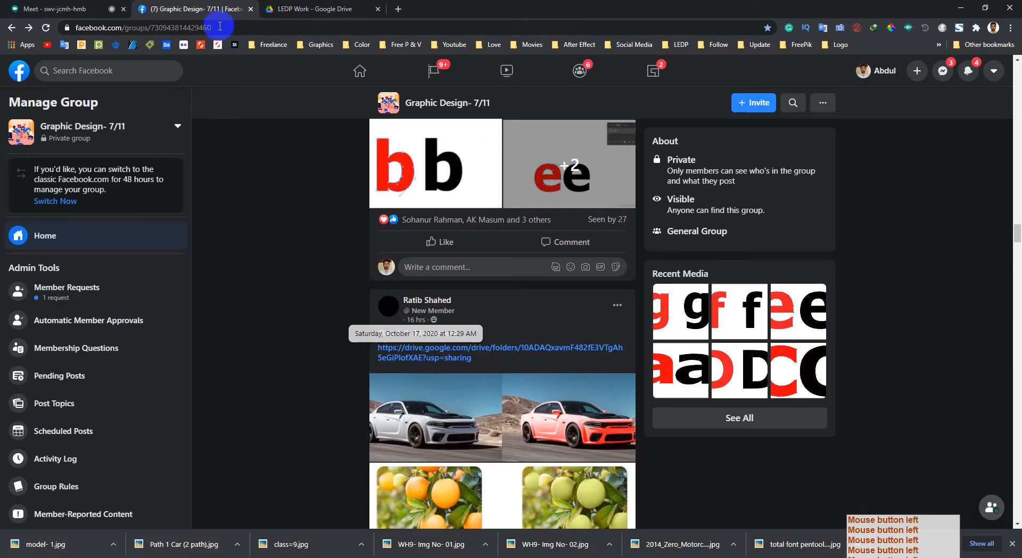
{"action": "scroll", "coordinate": [277, 301], "scroll_direction": "up", "scroll_amount": 2}
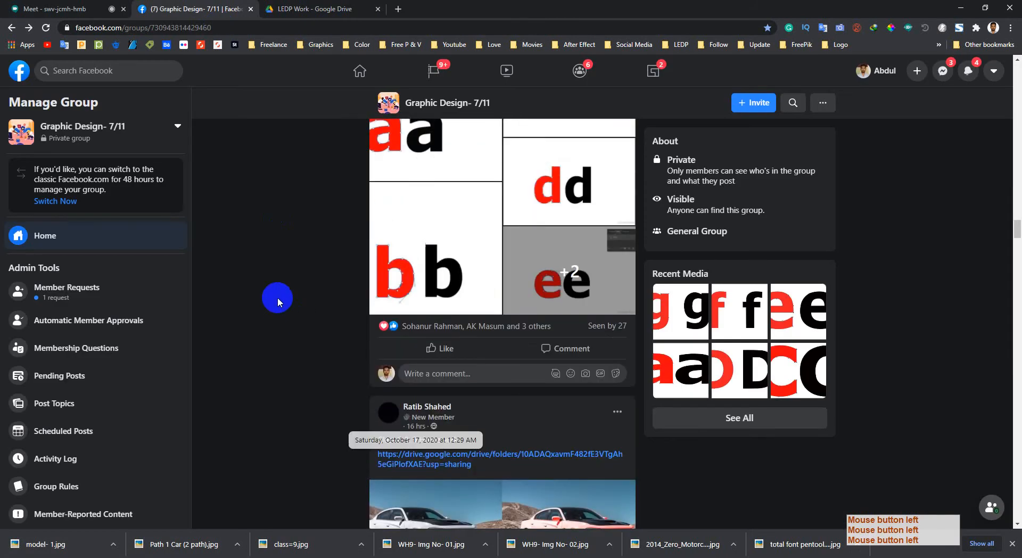
{"action": "scroll", "coordinate": [278, 301], "scroll_direction": "down", "scroll_amount": 6}
{"action": "scroll", "coordinate": [278, 301], "scroll_direction": "up", "scroll_amount": 8}
{"action": "scroll", "coordinate": [283, 309], "scroll_direction": "down", "scroll_amount": 8}
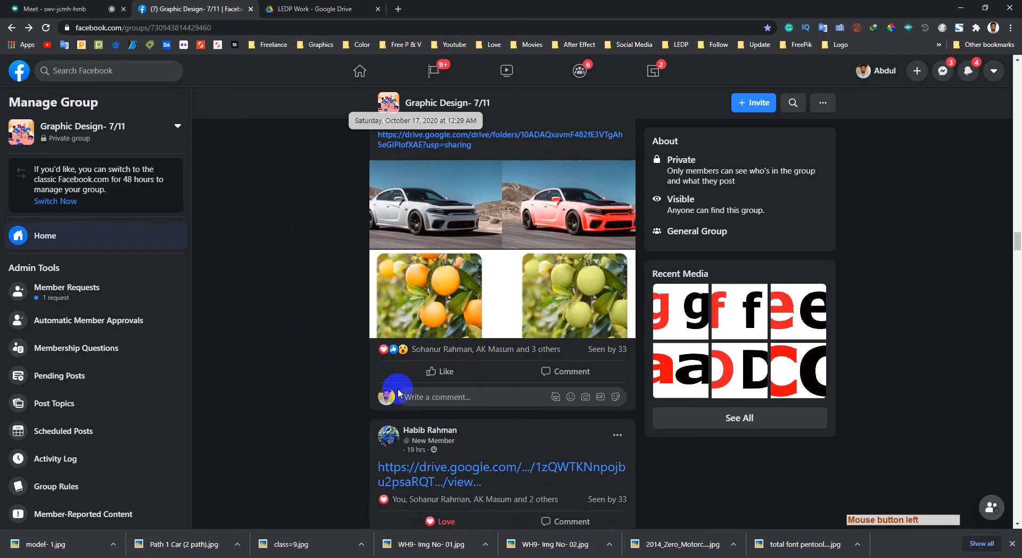
Add a reaction to the group post with the recoloured car and orange images.
{"action": "mouse_move", "coordinate": [448, 371]}
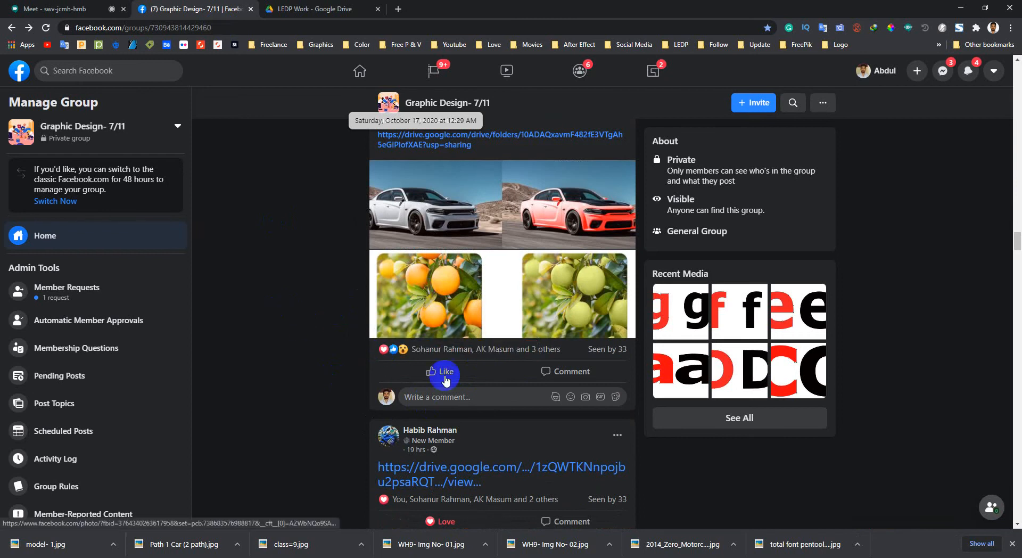
{"action": "left_click", "coordinate": [328, 350]}
{"action": "scroll", "coordinate": [325, 350], "scroll_direction": "up", "scroll_amount": 6}
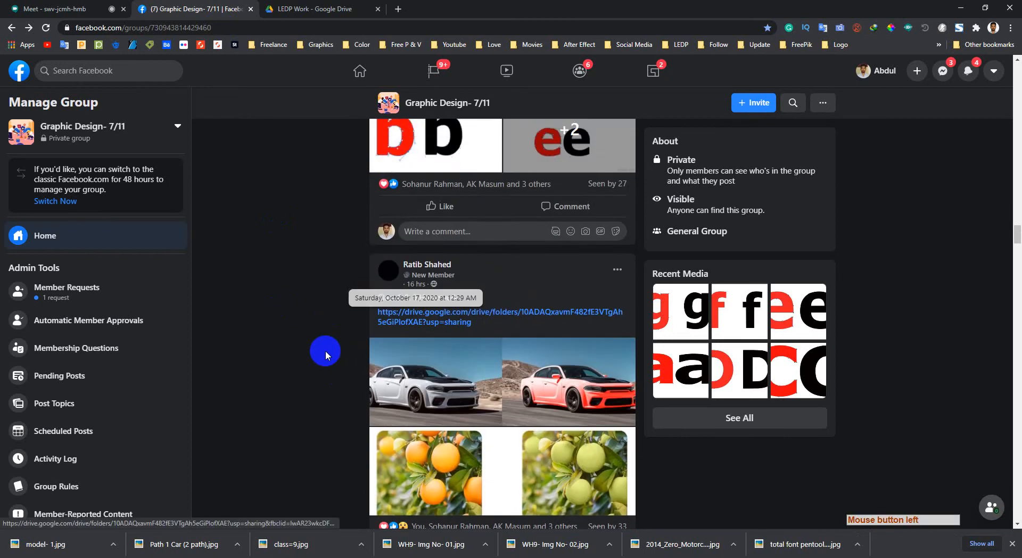
Examine the pen-traced letter images from a to f in the member's post and close the photo viewer.
{"action": "scroll", "coordinate": [318, 355], "scroll_direction": "up", "scroll_amount": 3}
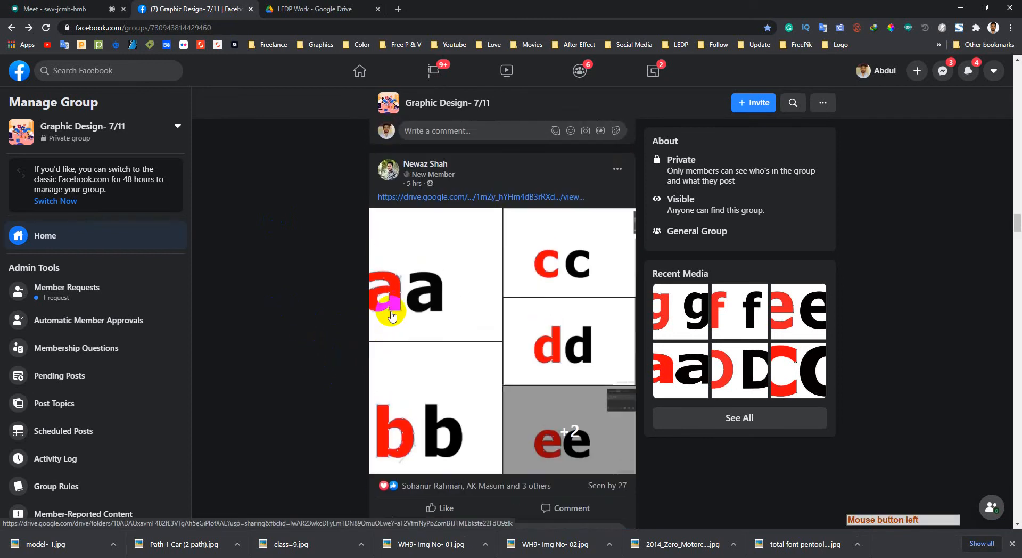
{"action": "left_click", "coordinate": [448, 264]}
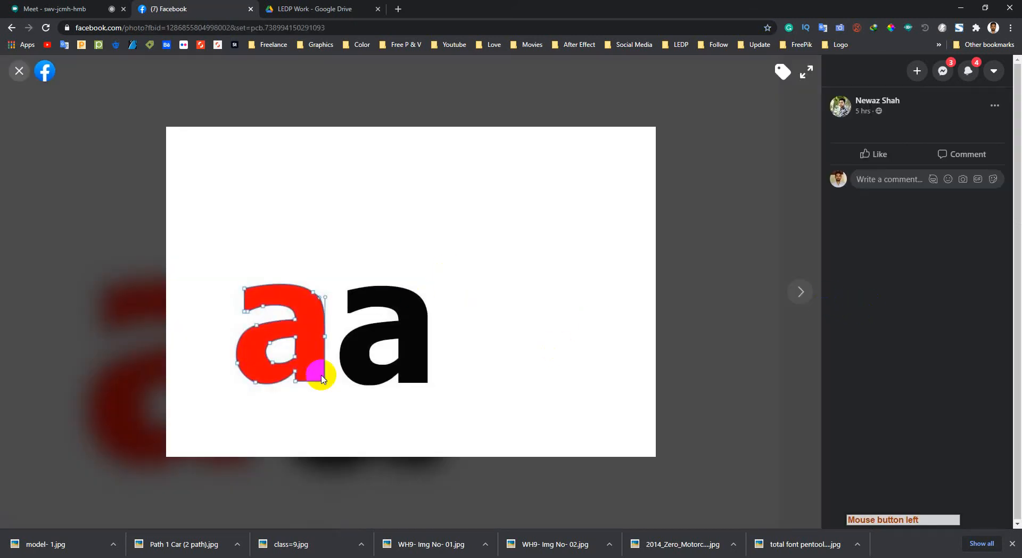
{"action": "left_click", "coordinate": [805, 290]}
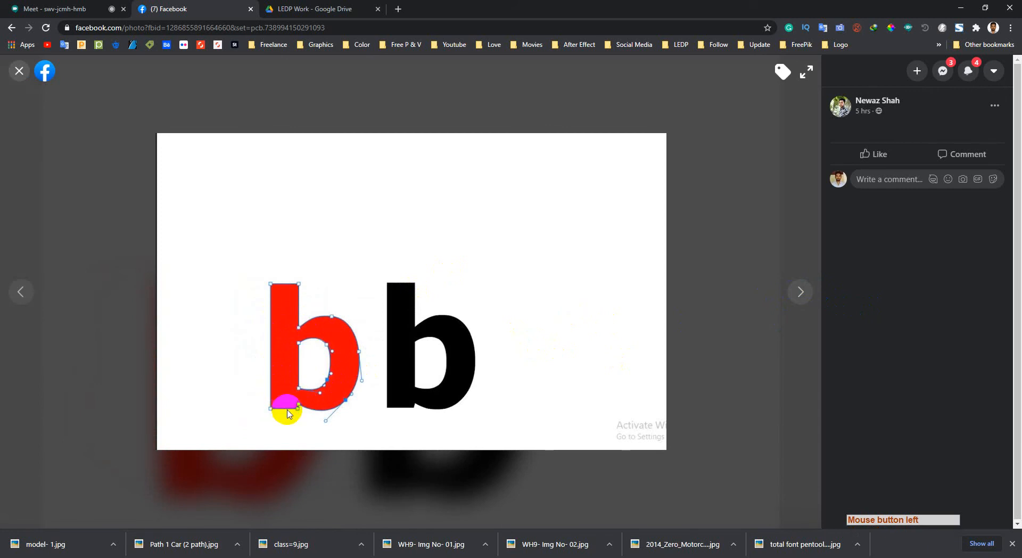
{"action": "left_click", "coordinate": [296, 386]}
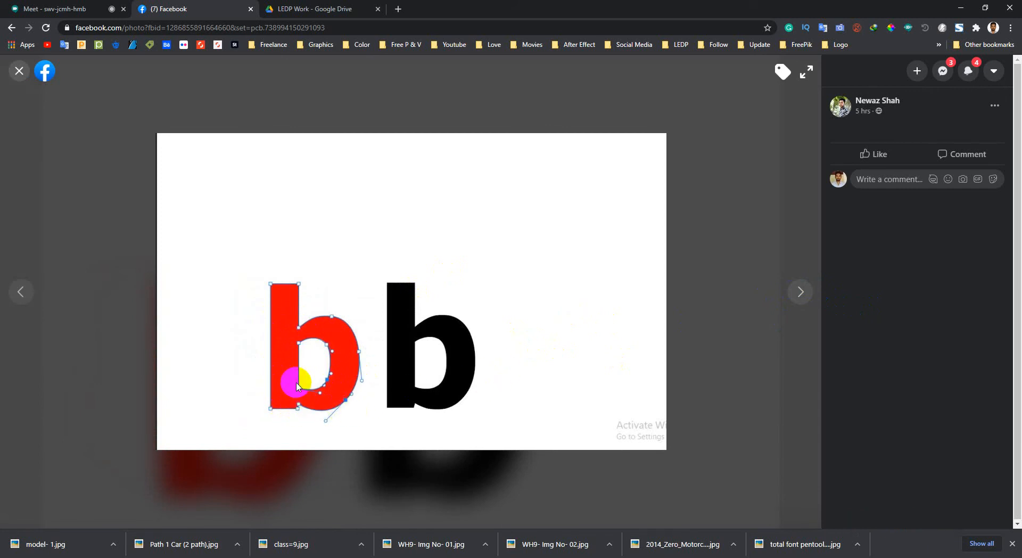
{"action": "left_click", "coordinate": [411, 352]}
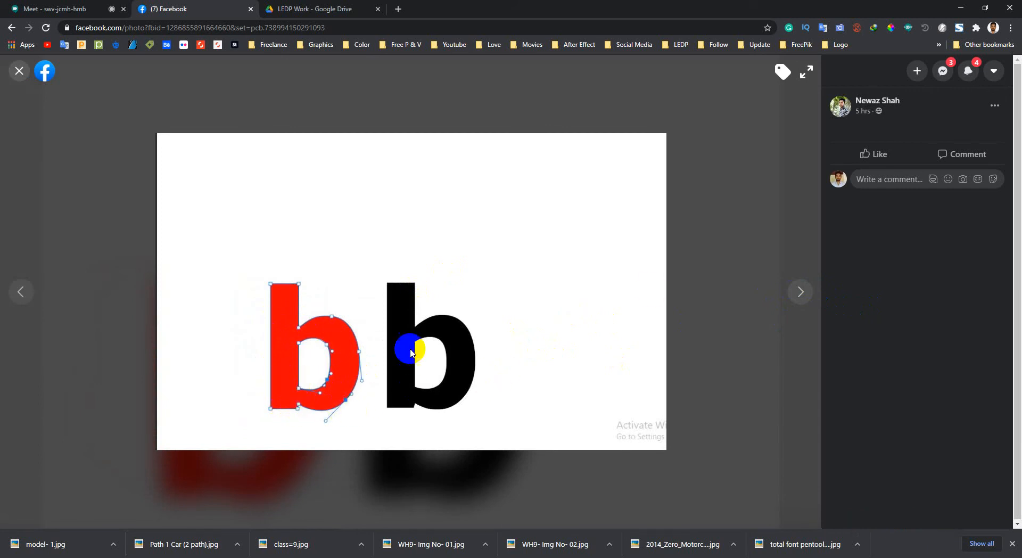
{"action": "left_click", "coordinate": [795, 299]}
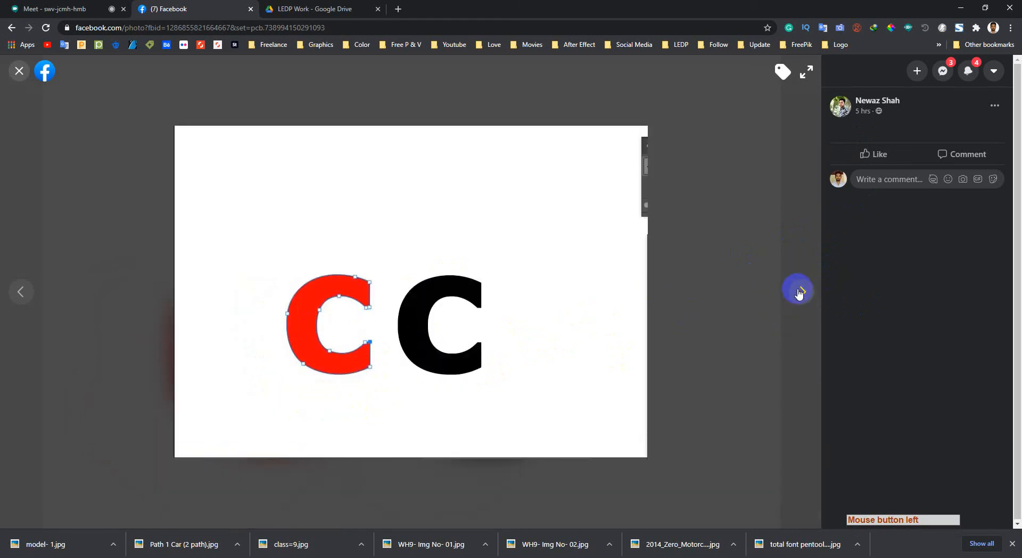
{"action": "left_click", "coordinate": [798, 293]}
{"action": "left_click", "coordinate": [797, 292]}
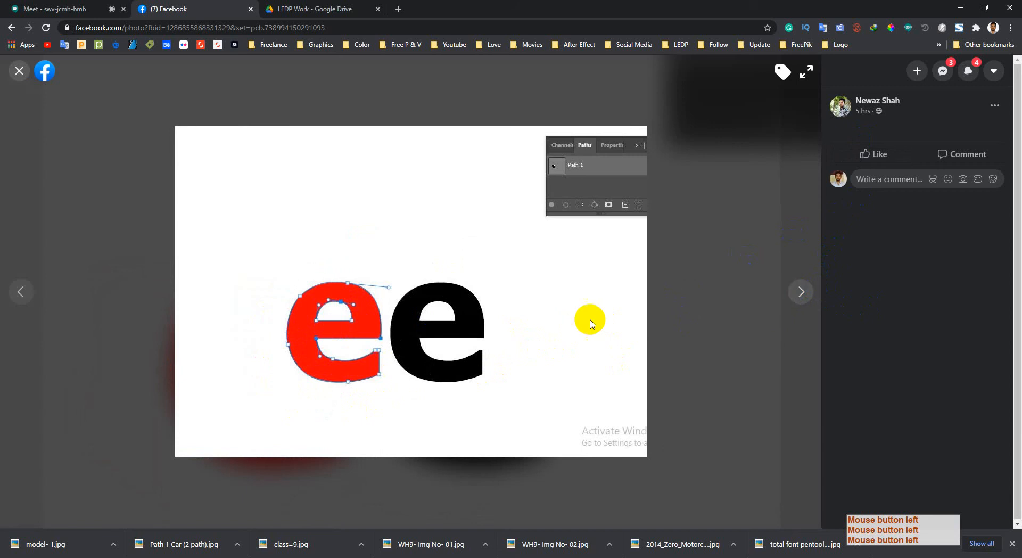
{"action": "left_click", "coordinate": [803, 295]}
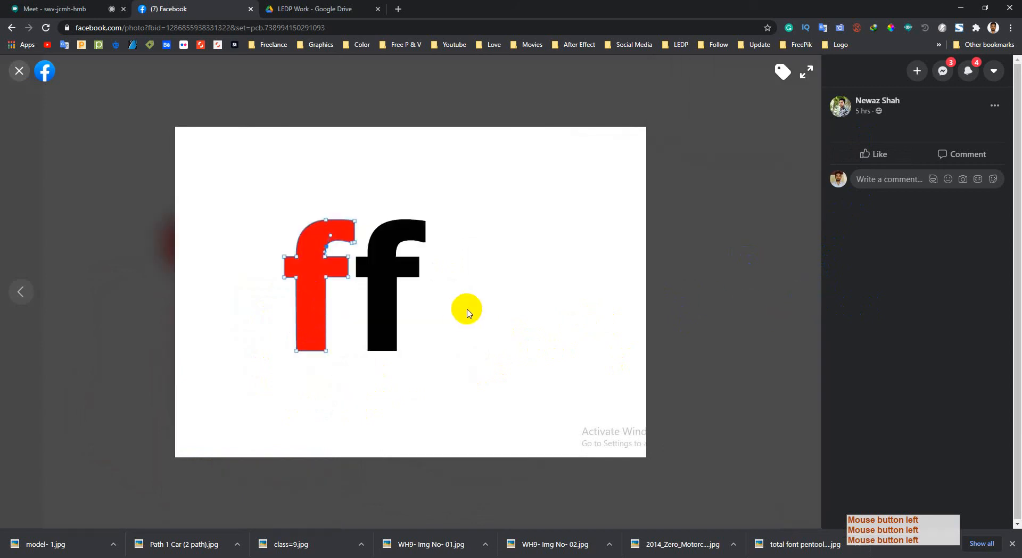
{"action": "left_click", "coordinate": [19, 71]}
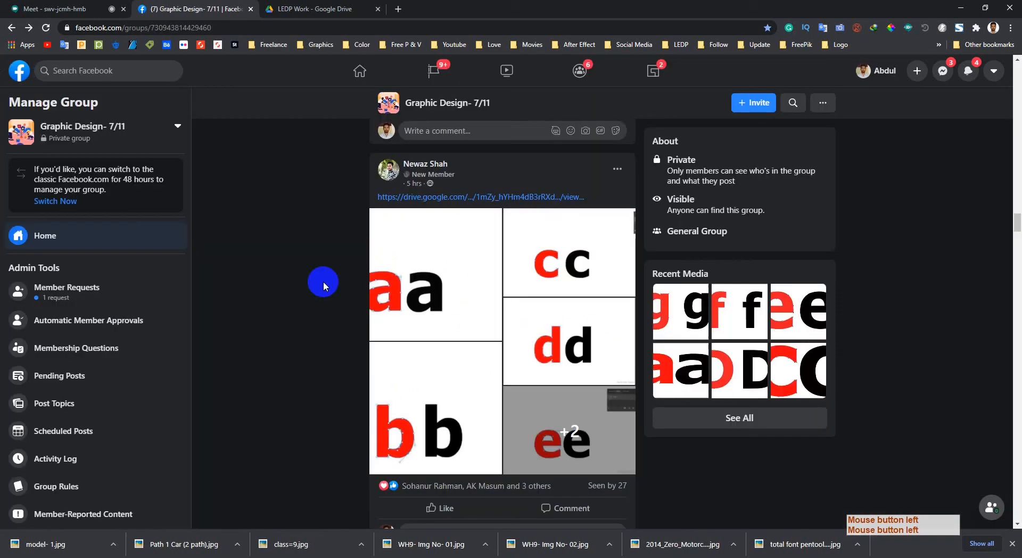
Open the Drive link of the letter-tracing post in a new tab and close the LEDP Work tab.
{"action": "middle_click", "coordinate": [449, 204]}
{"action": "left_click", "coordinate": [493, 9]}
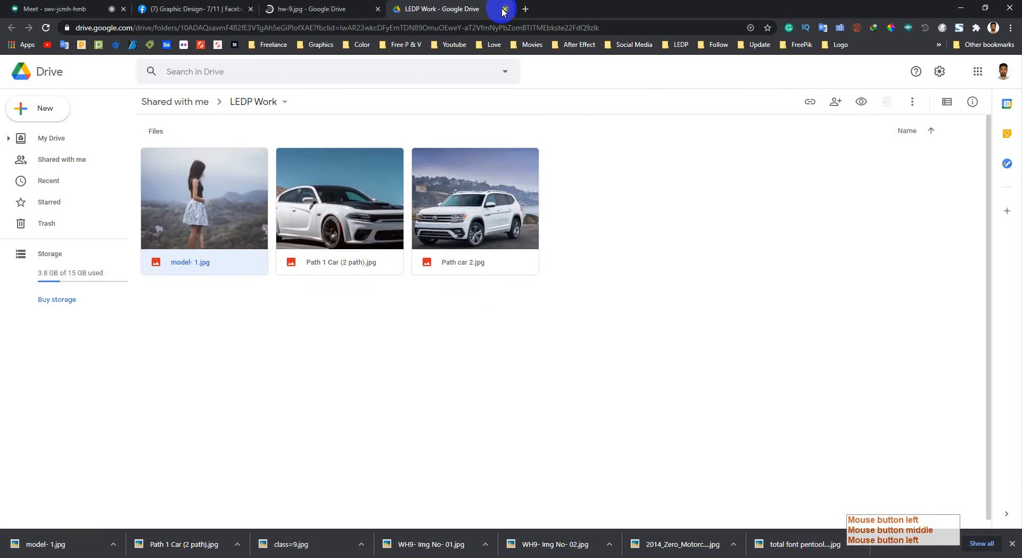
{"action": "left_click", "coordinate": [504, 10]}
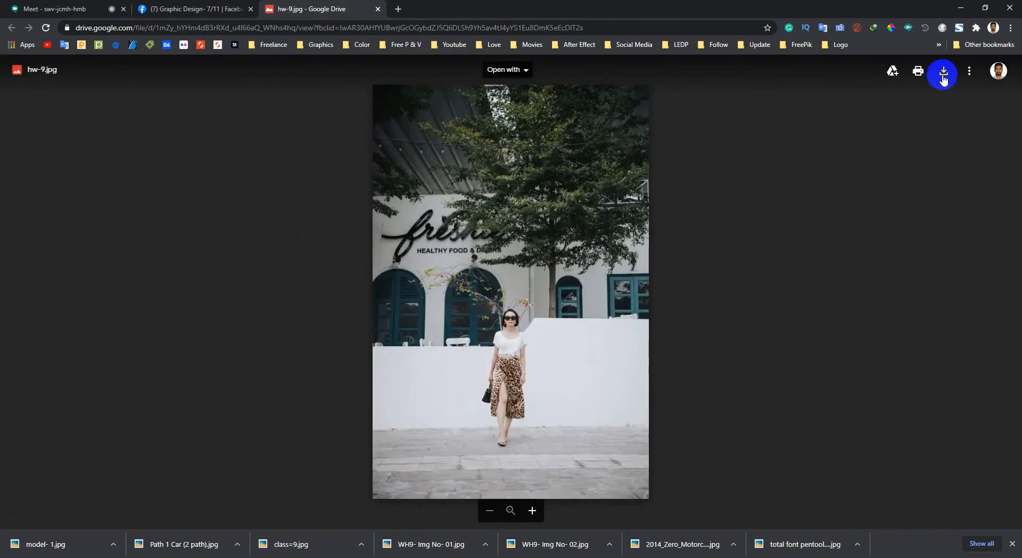
Download hw-9.jpg from Google Drive and open the downloaded file in Photoshop.
{"action": "left_click", "coordinate": [943, 75]}
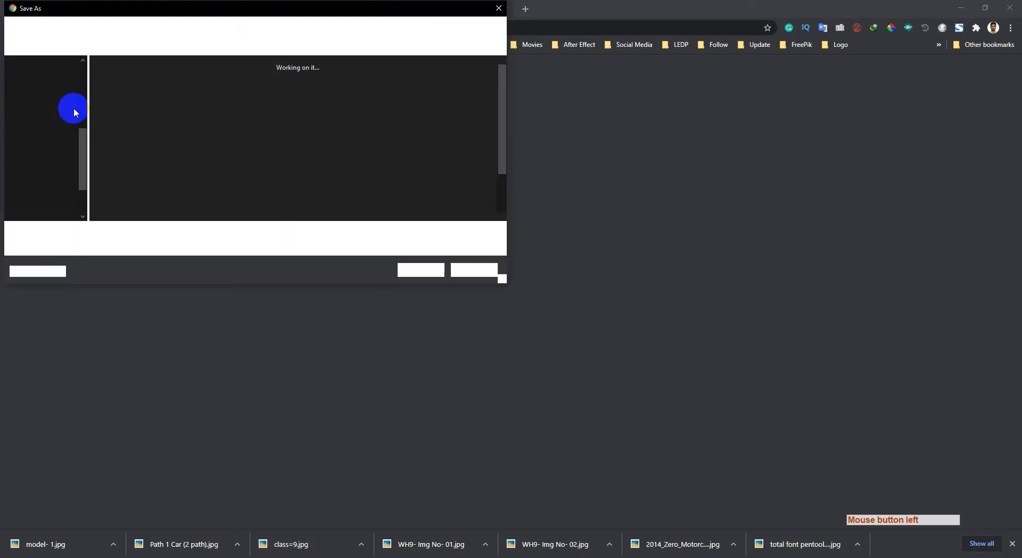
{"action": "scroll", "coordinate": [59, 96], "scroll_direction": "up", "scroll_amount": 3}
{"action": "left_click", "coordinate": [419, 269]}
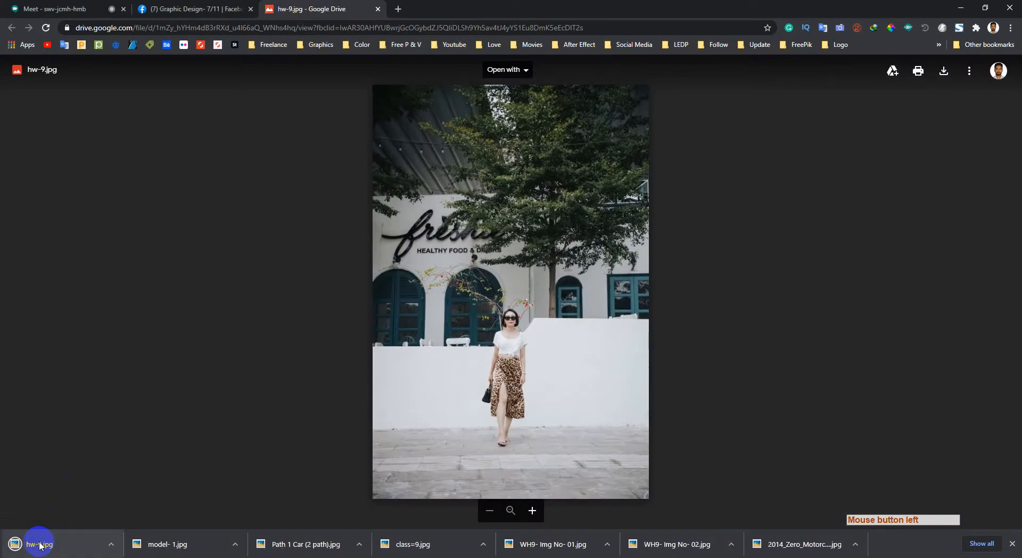
{"action": "left_click_drag", "start_coordinate": [40, 544], "coordinate": [453, 285]}
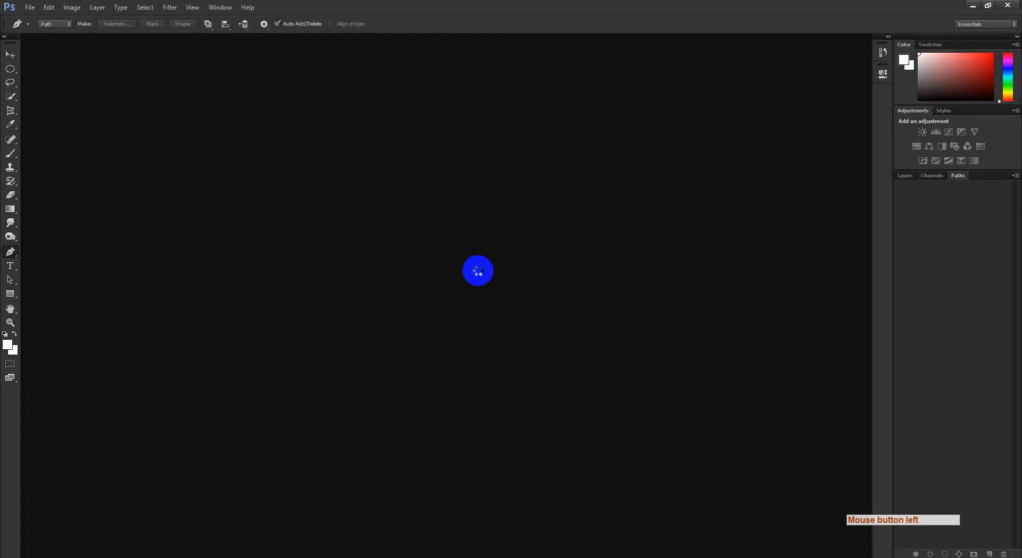
Load Path 1 of hw-9.jpg as a selection, deselect it, and display the path around the woman's upper body.
{"action": "left_click", "coordinate": [902, 191], "text": "ctrl"}
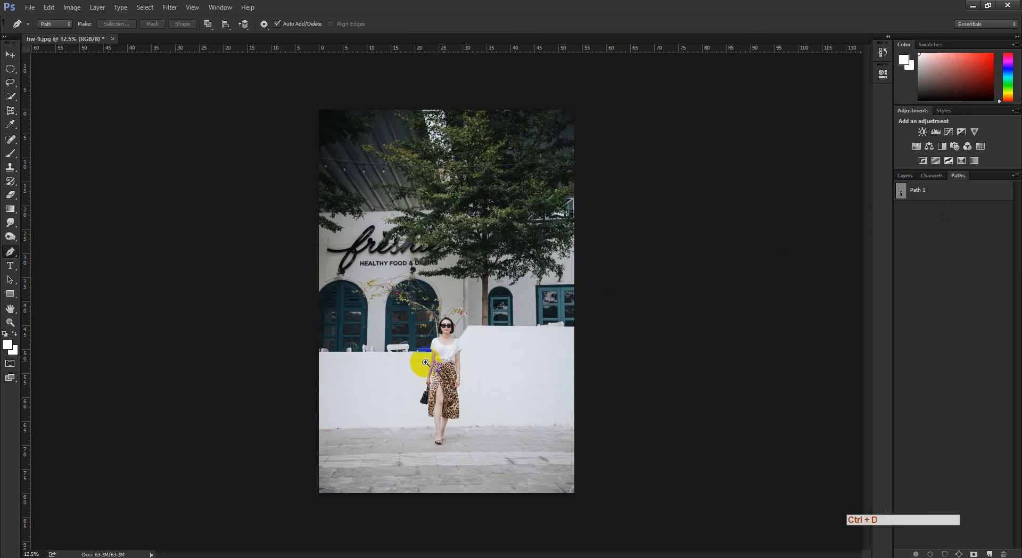
{"action": "left_click_drag", "start_coordinate": [424, 361], "coordinate": [487, 381]}
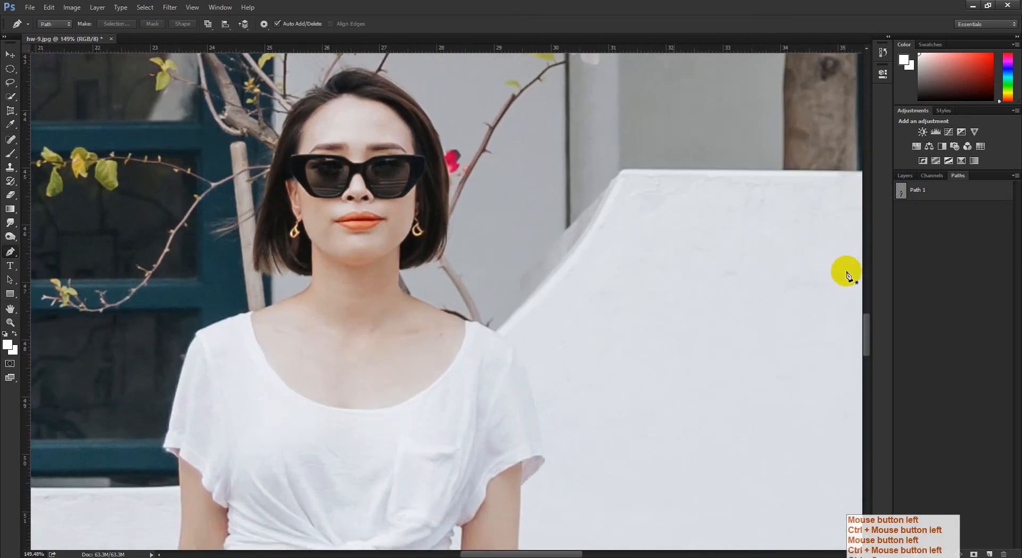
{"action": "left_click", "coordinate": [932, 176]}
{"action": "left_click", "coordinate": [957, 176]}
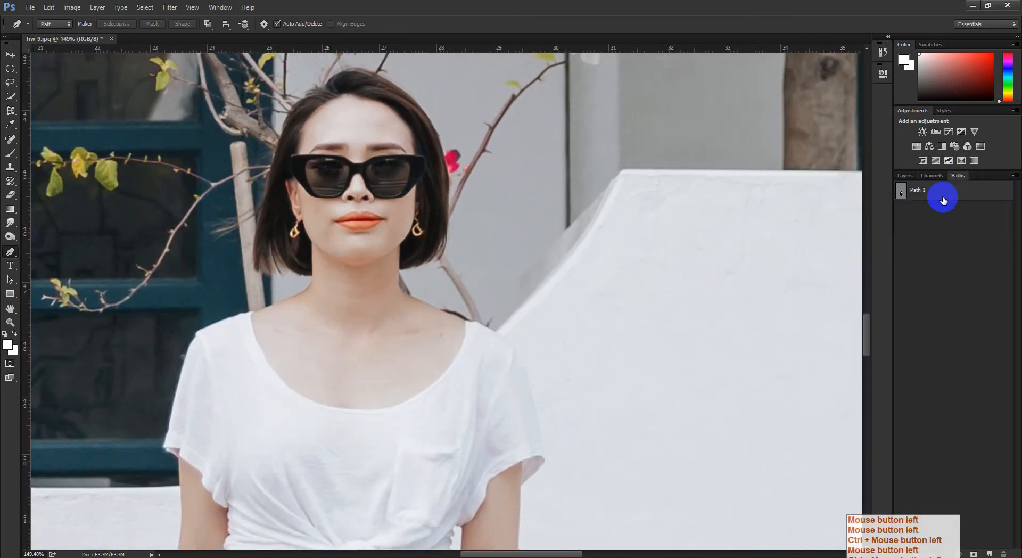
{"action": "left_click", "coordinate": [928, 198]}
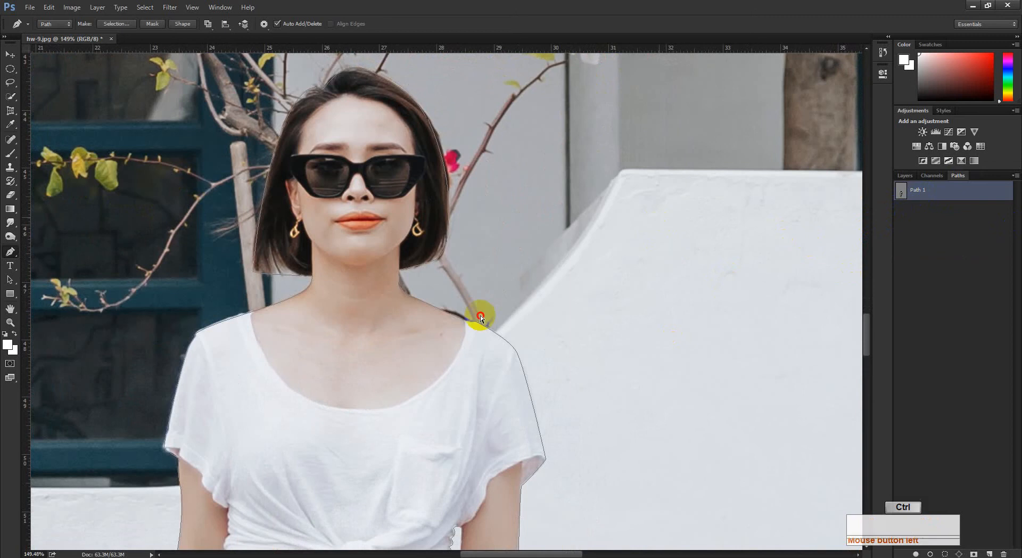
Hide and show Path 1 to compare it with the edges of the right-hand sleeve opening and the arm below it.
{"action": "left_click_drag", "start_coordinate": [464, 331], "coordinate": [656, 244]}
{"action": "left_click", "coordinate": [952, 237]}
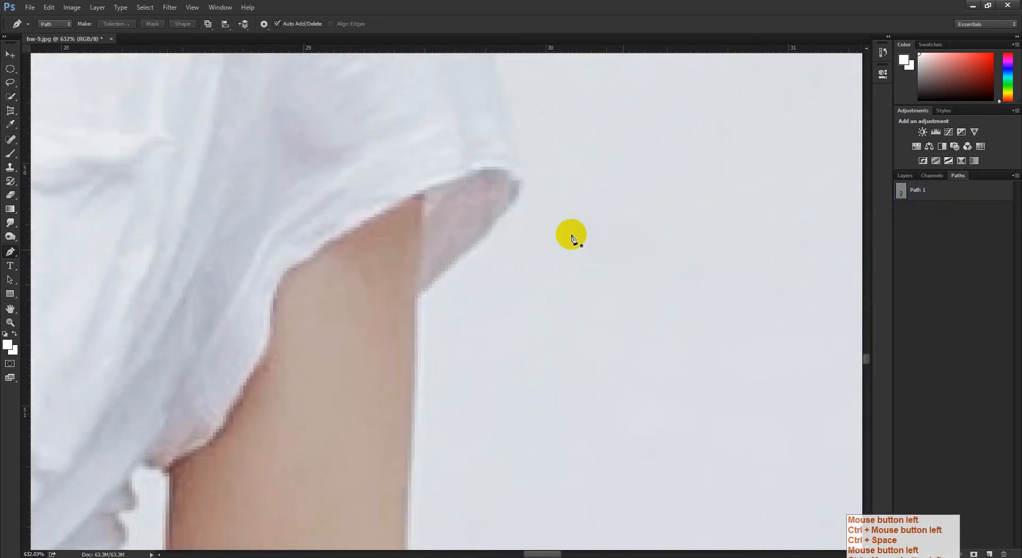
{"action": "left_click", "coordinate": [942, 192]}
{"action": "left_click_drag", "start_coordinate": [532, 205], "coordinate": [567, 257]}
{"action": "left_click", "coordinate": [948, 238]}
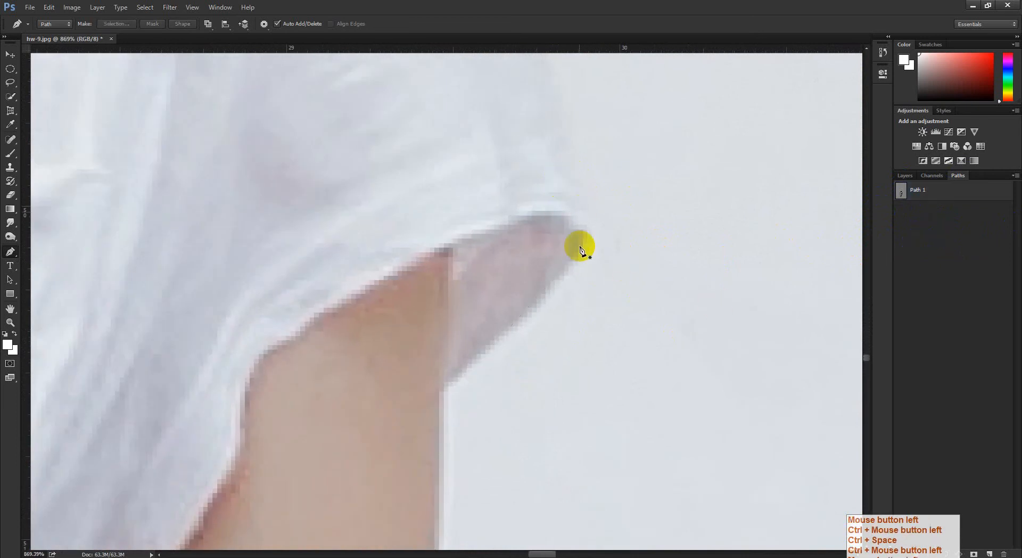
{"action": "left_click", "coordinate": [933, 192]}
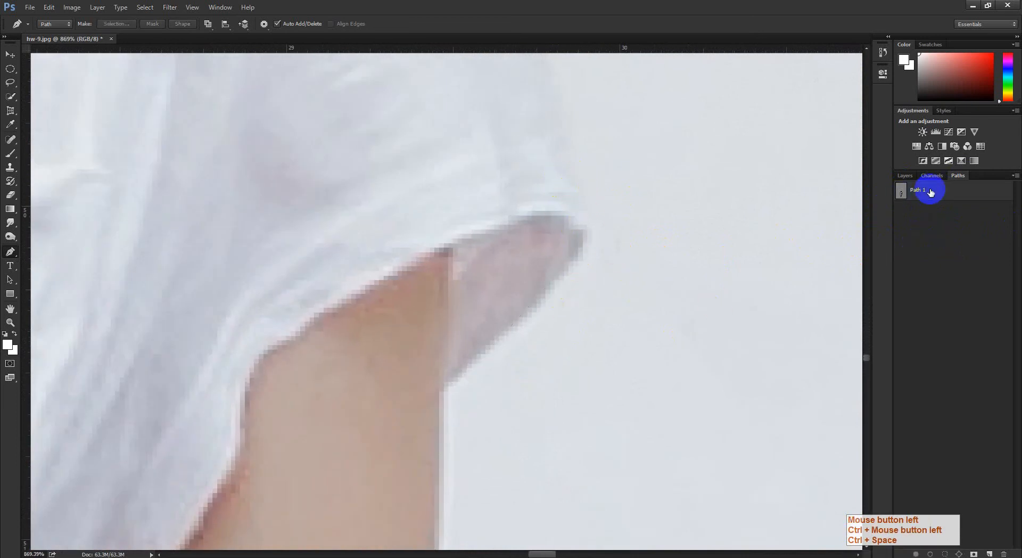
{"action": "left_click_drag", "start_coordinate": [606, 265], "coordinate": [575, 265]}
{"action": "left_click_drag", "start_coordinate": [605, 173], "coordinate": [602, 146]}
{"action": "left_click_drag", "start_coordinate": [624, 194], "coordinate": [578, 322]}
{"action": "left_click_drag", "start_coordinate": [576, 391], "coordinate": [512, 177]}
{"action": "left_click_drag", "start_coordinate": [504, 426], "coordinate": [951, 159]}
Load Path 1 as a selection and preview it in Quick Mask along the skirt's right edge, then leave Quick Mask.
{"action": "left_click", "coordinate": [904, 199], "text": "ctrl"}
{"action": "key", "text": "ctrl+space"}
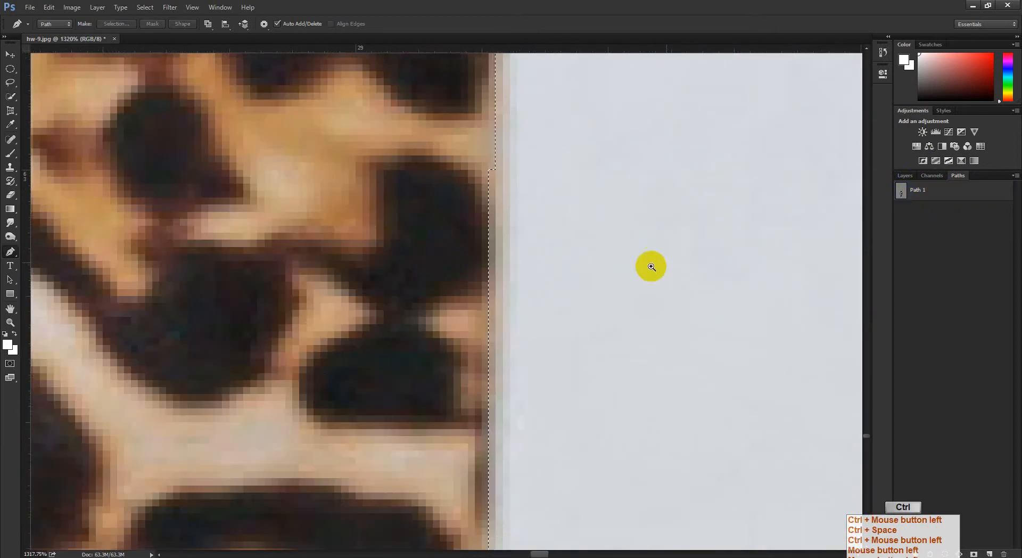
{"action": "left_click_drag", "start_coordinate": [651, 267], "coordinate": [559, 265]}
{"action": "key", "text": "q"}
{"action": "left_click_drag", "start_coordinate": [657, 206], "coordinate": [483, 375]}
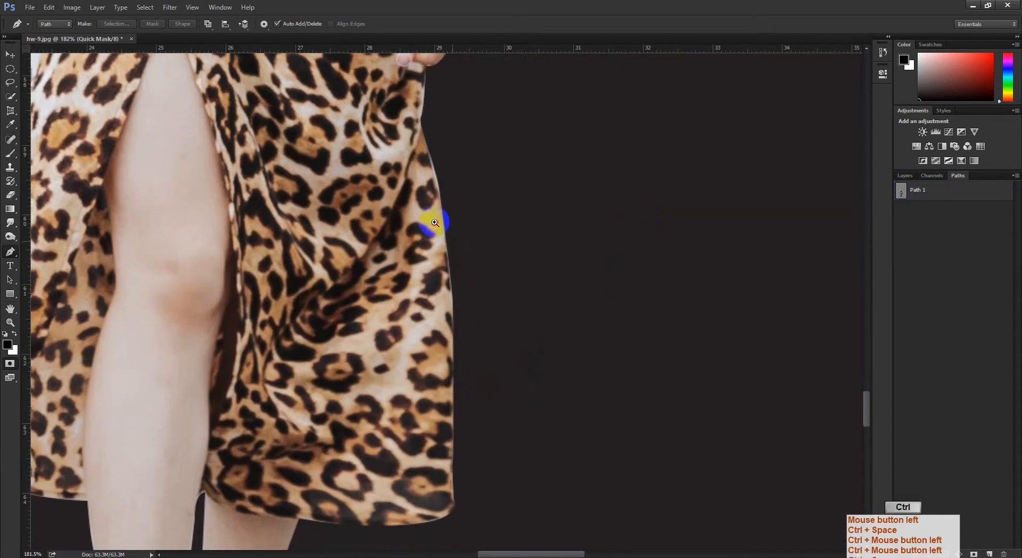
{"action": "left_click_drag", "start_coordinate": [433, 221], "coordinate": [415, 240]}
{"action": "left_click_drag", "start_coordinate": [448, 181], "coordinate": [442, 200]}
{"action": "key", "text": "q"}
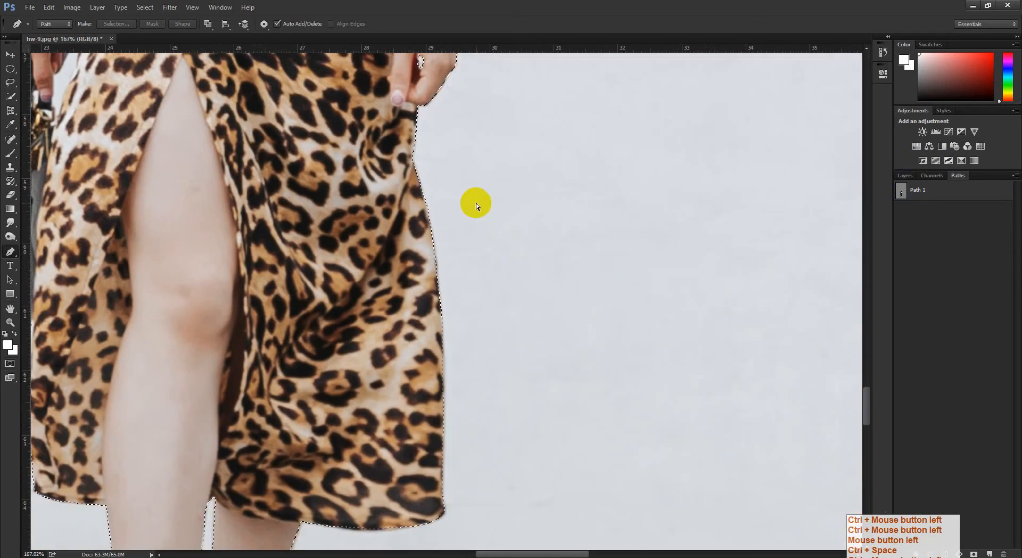
Clear the selection, display Path 1, and examine it around the skirt hem, legs, sandals and handbag side.
{"action": "key", "text": "ctrl+d"}
{"action": "left_click", "coordinate": [924, 196]}
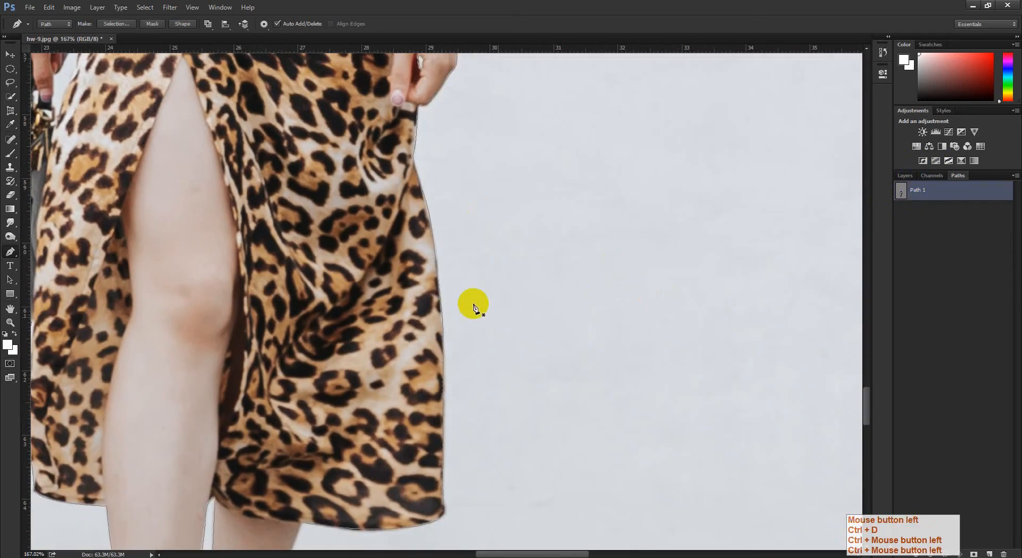
{"action": "left_click", "coordinate": [428, 200], "text": "ctrl"}
{"action": "left_click_drag", "start_coordinate": [459, 420], "coordinate": [488, 274]}
{"action": "left_click_drag", "start_coordinate": [282, 524], "coordinate": [323, 336]}
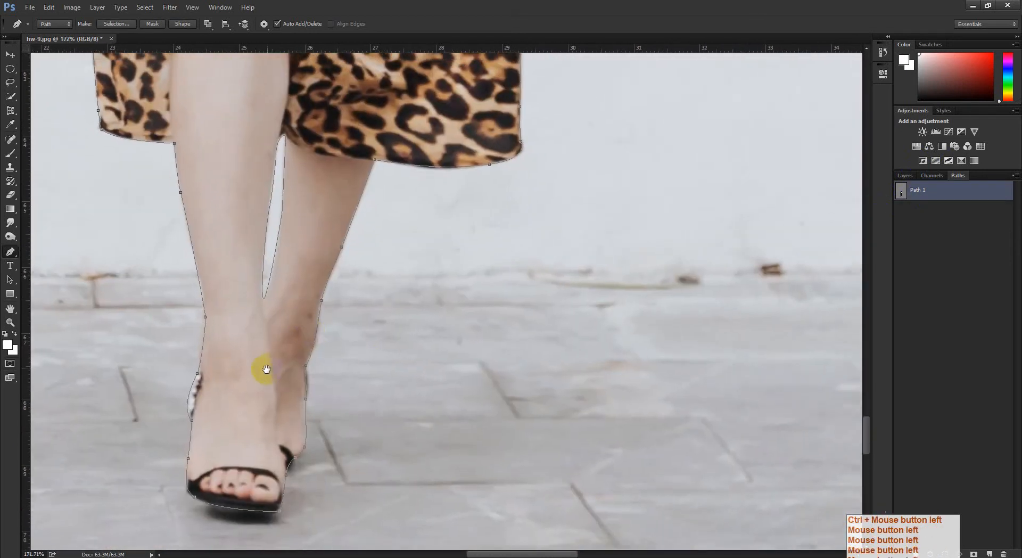
{"action": "left_click_drag", "start_coordinate": [240, 362], "coordinate": [487, 293]}
{"action": "left_click_drag", "start_coordinate": [473, 156], "coordinate": [490, 385]}
{"action": "left_click_drag", "start_coordinate": [453, 171], "coordinate": [484, 362]}
{"action": "left_click_drag", "start_coordinate": [388, 110], "coordinate": [511, 189]}
Load Path 1 as a selection and check the gap between the left-hand arm and the skirt in Quick Mask.
{"action": "left_click", "coordinate": [904, 196], "text": "ctrl"}
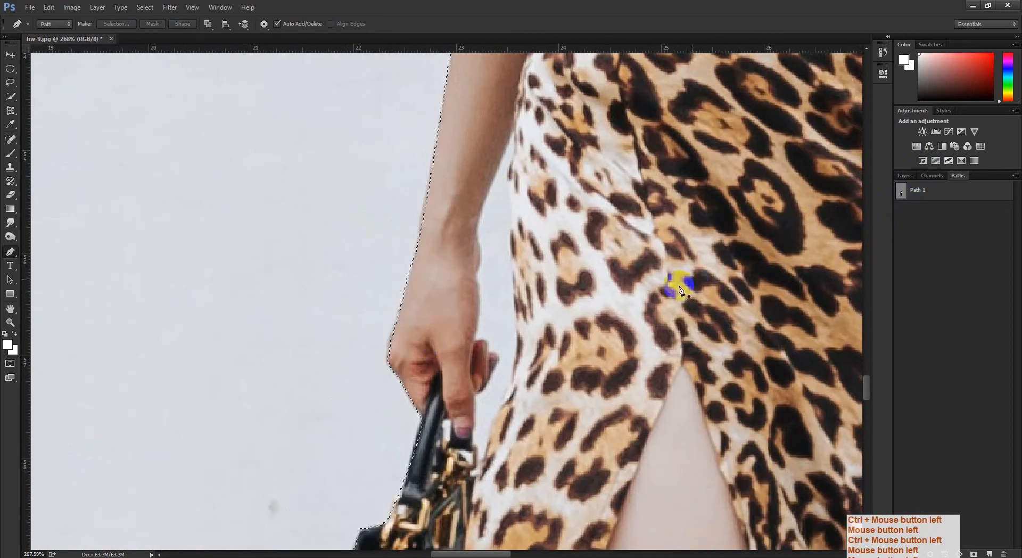
{"action": "key", "text": "q"}
{"action": "left_click_drag", "start_coordinate": [489, 293], "coordinate": [658, 322]}
{"action": "key", "text": "q"}
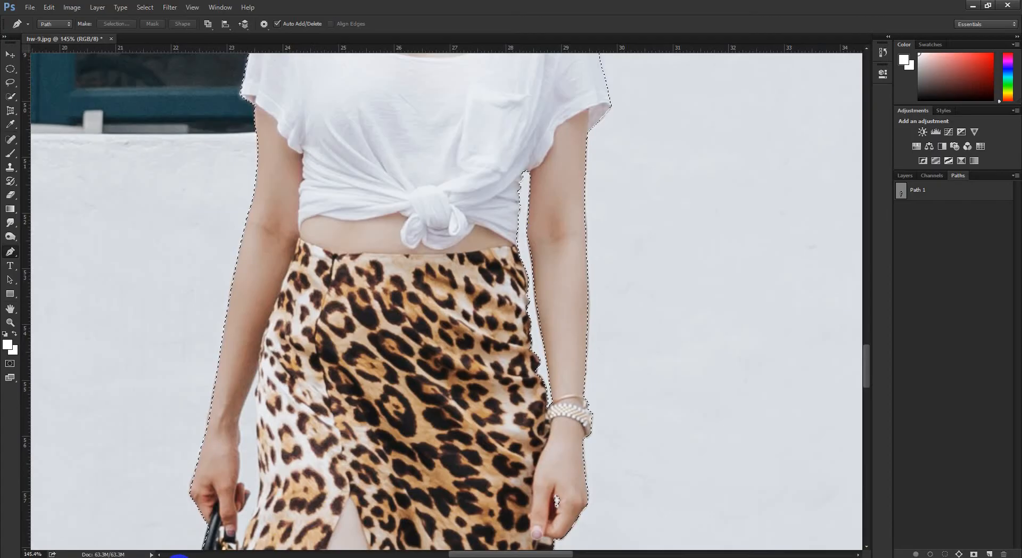
Switch to the Google Meet call, toggle the microphone, and return to the selection in Photoshop.
{"action": "left_click", "coordinate": [179, 557]}
{"action": "left_click", "coordinate": [166, 557]}
{"action": "left_click", "coordinate": [124, 530]}
{"action": "left_click", "coordinate": [78, 9]}
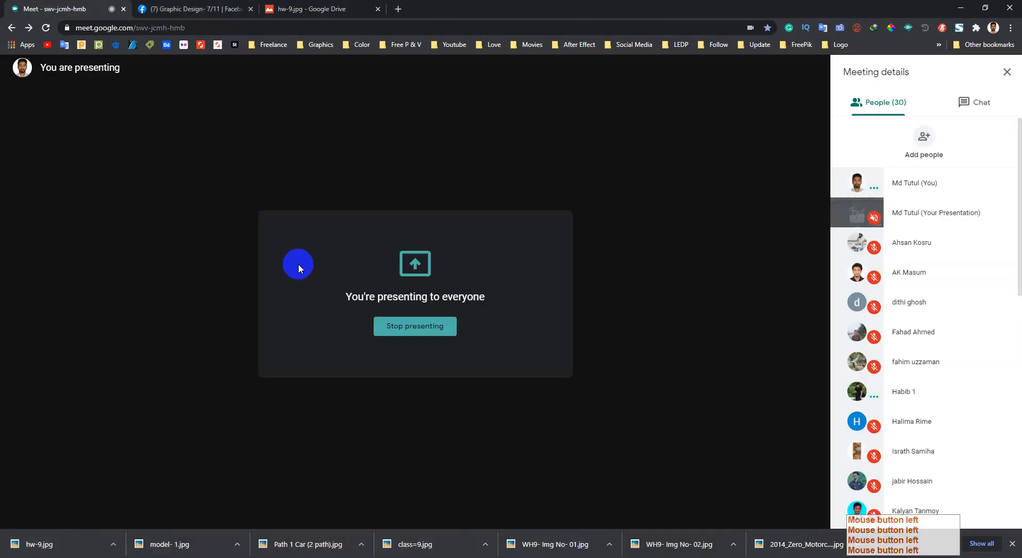
{"action": "left_click", "coordinate": [375, 508]}
{"action": "left_click", "coordinate": [580, 557]}
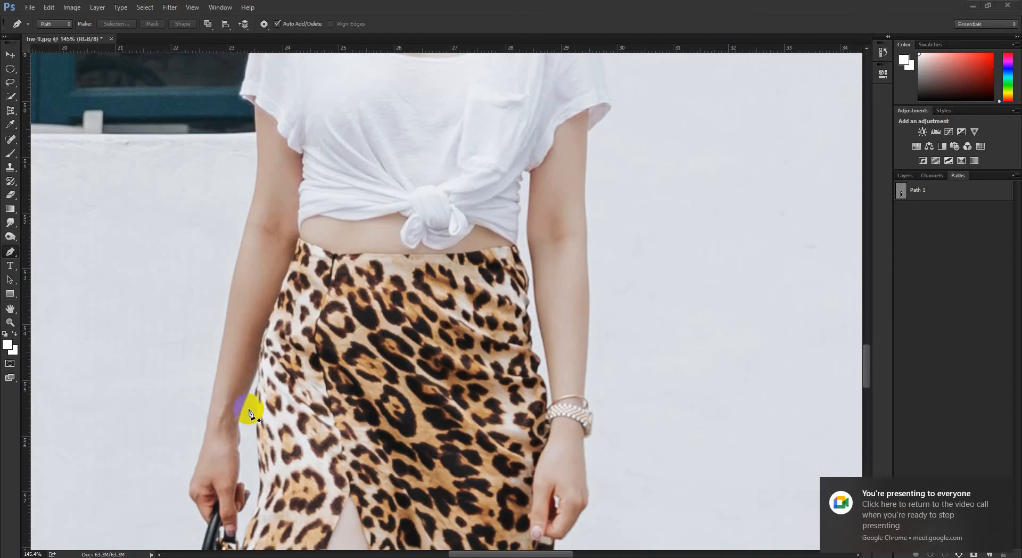
{"action": "left_click_drag", "start_coordinate": [268, 391], "coordinate": [241, 400]}
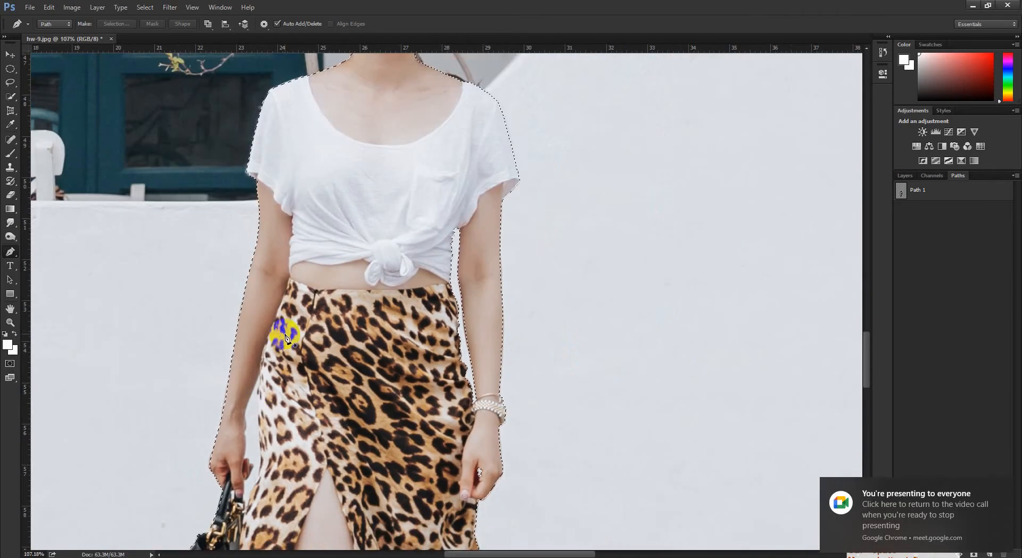
Switch back to the Google Meet call, turn the microphone on, and return to hw-9.jpg in Photoshop.
{"action": "left_click", "coordinate": [179, 557]}
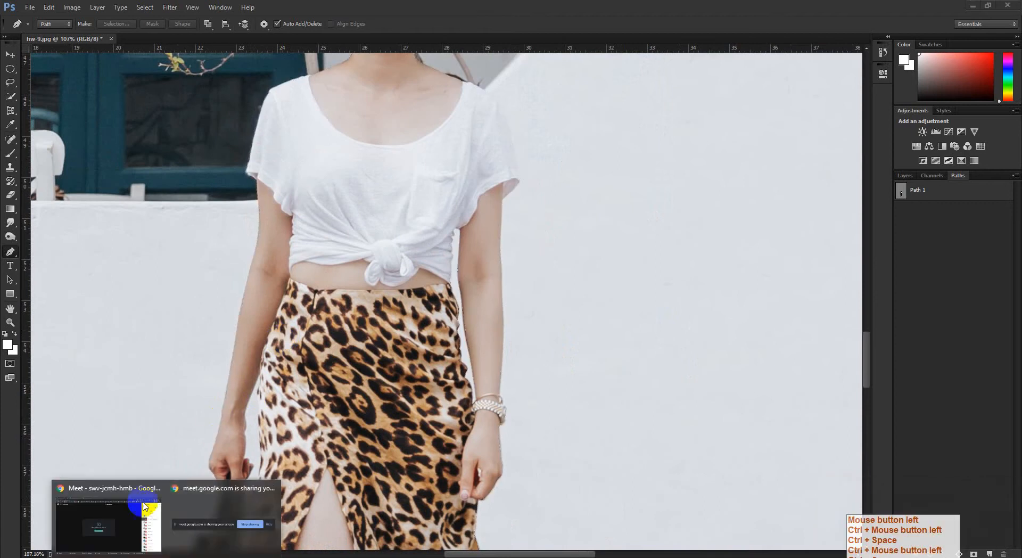
{"action": "left_click", "coordinate": [124, 527]}
{"action": "left_click", "coordinate": [376, 501]}
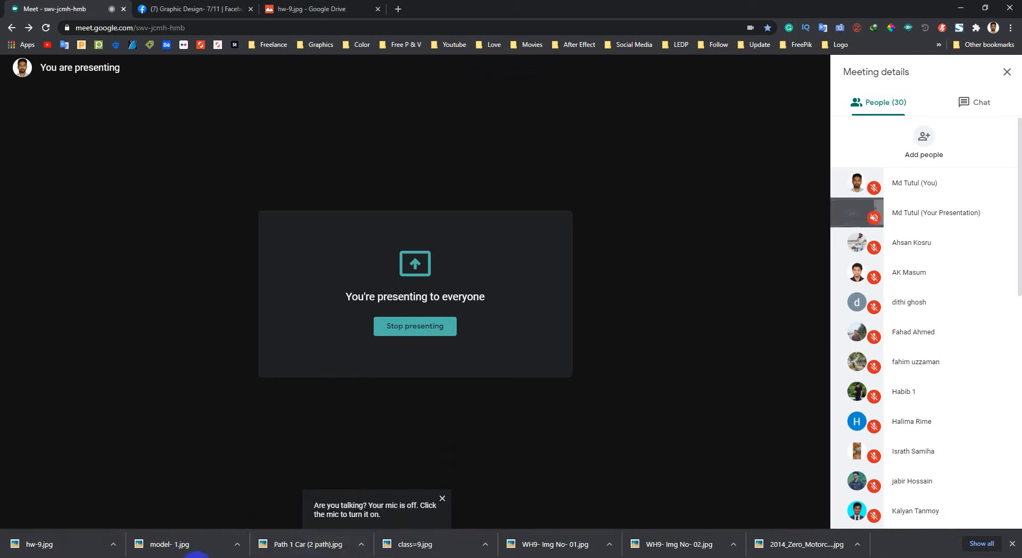
{"action": "key", "text": "alt+Tab"}
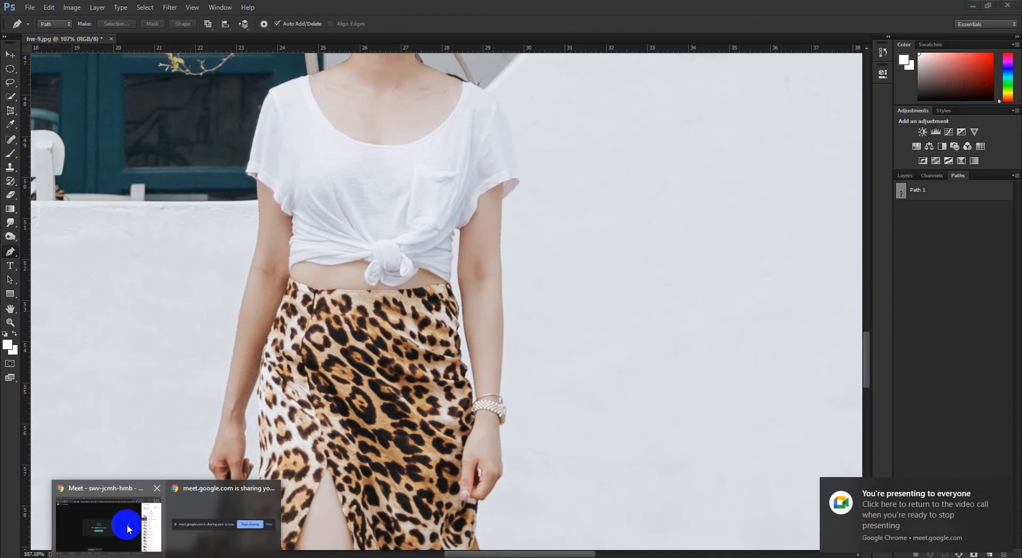
{"action": "left_click", "coordinate": [126, 524]}
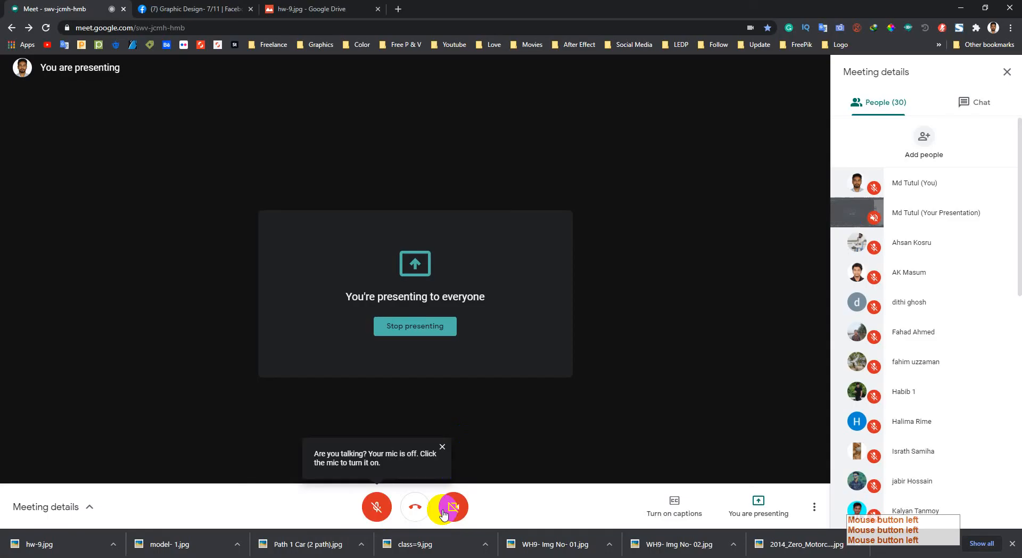
{"action": "left_click", "coordinate": [378, 508]}
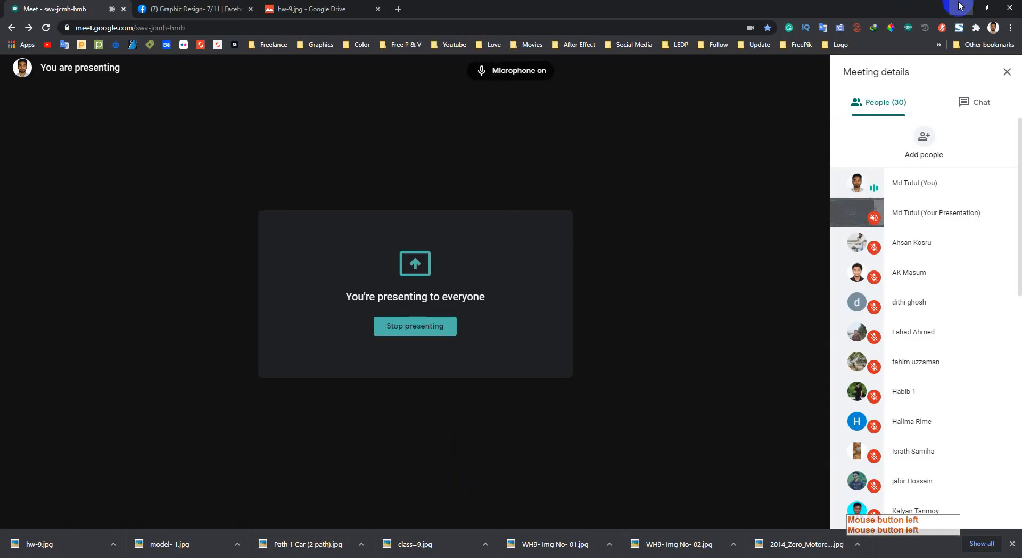
{"action": "left_click", "coordinate": [962, 6]}
{"action": "left_click", "coordinate": [306, 311]}
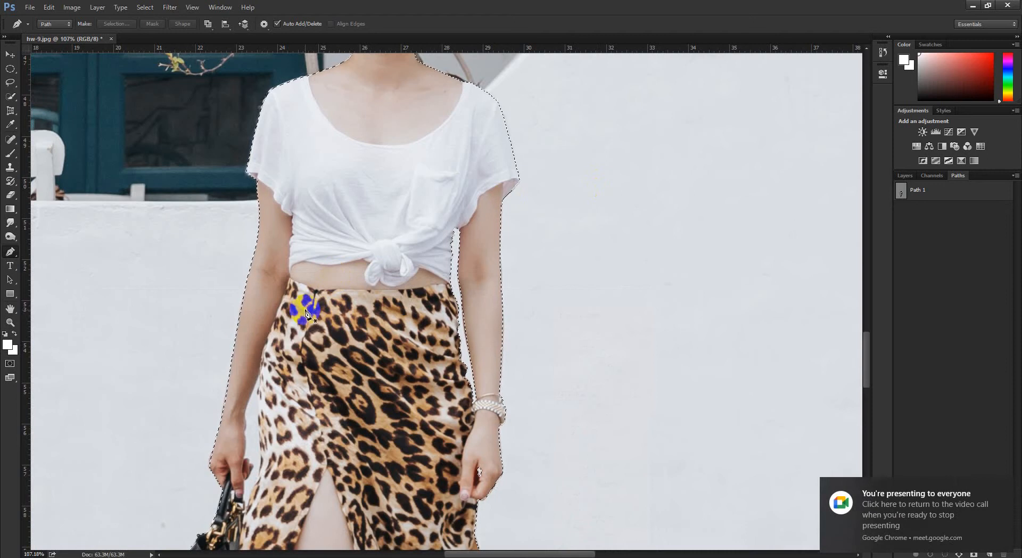
Deselect, display Path 1, and examine its anchor points around the handbag, the left-hand arm and the skirt.
{"action": "left_click_drag", "start_coordinate": [245, 423], "coordinate": [341, 319]}
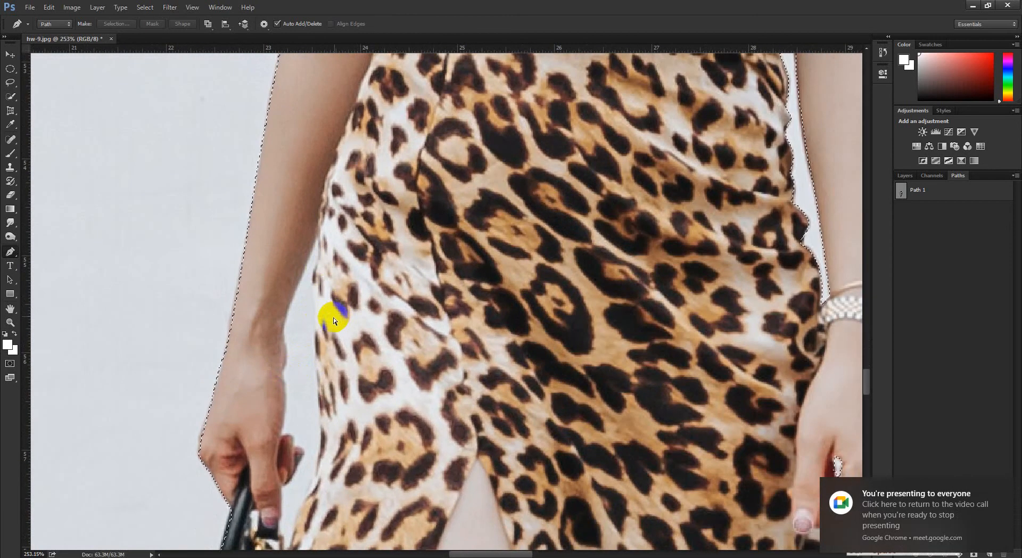
{"action": "left_click", "coordinate": [925, 202]}
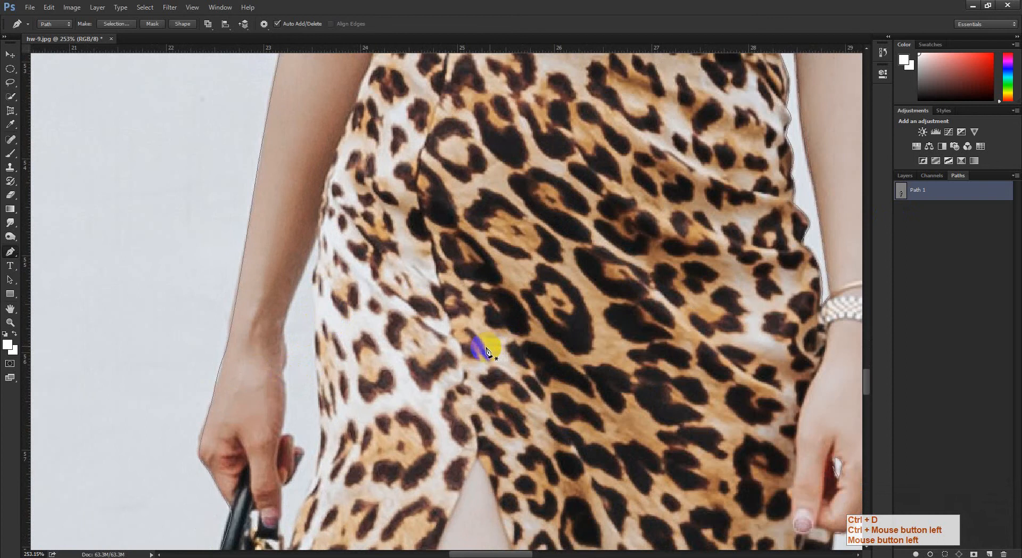
{"action": "left_click_drag", "start_coordinate": [559, 326], "coordinate": [443, 350]}
{"action": "left_click_drag", "start_coordinate": [388, 188], "coordinate": [635, 414]}
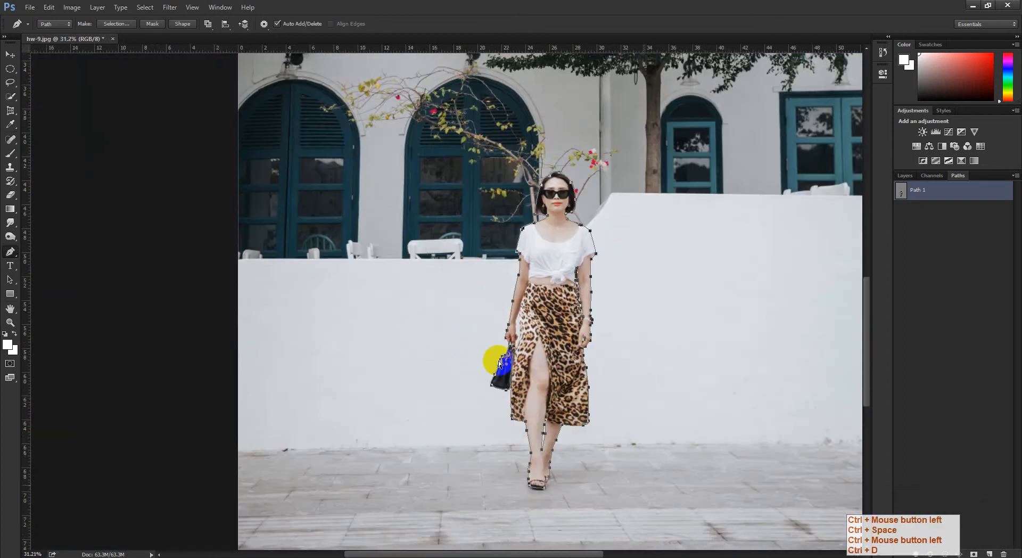
{"action": "left_click_drag", "start_coordinate": [453, 283], "coordinate": [530, 351]}
{"action": "left_click_drag", "start_coordinate": [671, 310], "coordinate": [408, 284]}
{"action": "left_click_drag", "start_coordinate": [408, 284], "coordinate": [479, 392]}
{"action": "left_click_drag", "start_coordinate": [468, 250], "coordinate": [415, 436]}
{"action": "left_click_drag", "start_coordinate": [448, 273], "coordinate": [469, 273]}
Examine how closely Path 1 follows the left-hand sleeve's hem corner and outer edge.
{"action": "left_click_drag", "start_coordinate": [442, 139], "coordinate": [405, 341]}
{"action": "left_click_drag", "start_coordinate": [484, 146], "coordinate": [450, 313]}
{"action": "left_click_drag", "start_coordinate": [413, 233], "coordinate": [413, 385]}
{"action": "mouse_move", "coordinate": [315, 359]}
{"action": "left_mouse_down"}
{"action": "mouse_move", "coordinate": [335, 378]}
{"action": "mouse_move", "coordinate": [324, 368]}
{"action": "left_mouse_up"}
{"action": "left_click_drag", "start_coordinate": [360, 310], "coordinate": [350, 345]}
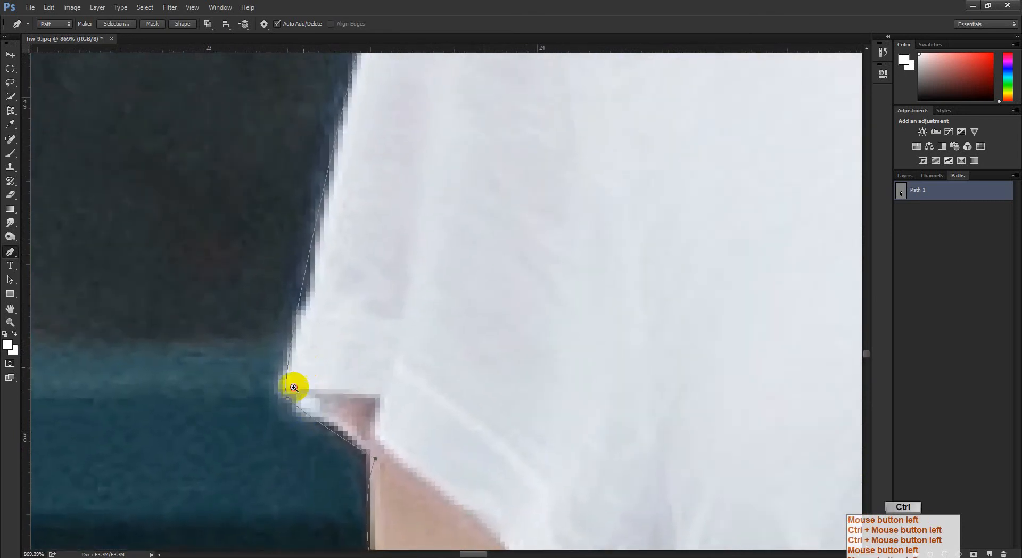
{"action": "left_click_drag", "start_coordinate": [295, 384], "coordinate": [316, 384]}
{"action": "mouse_move", "coordinate": [416, 231]}
{"action": "left_mouse_down"}
{"action": "mouse_move", "coordinate": [396, 217]}
{"action": "mouse_move", "coordinate": [421, 280]}
{"action": "mouse_move", "coordinate": [410, 235]}
{"action": "left_mouse_up"}
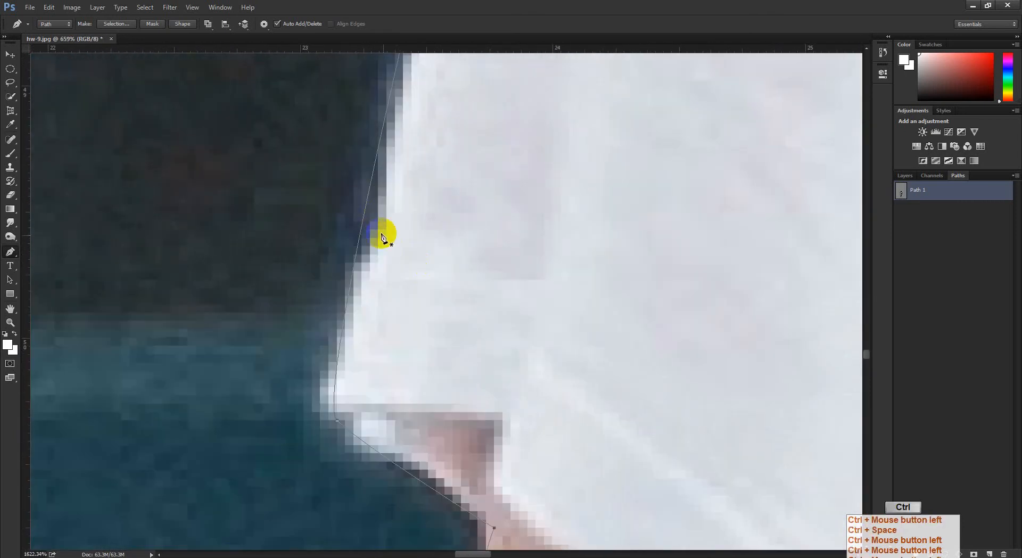
{"action": "left_click_drag", "start_coordinate": [470, 194], "coordinate": [450, 195]}
{"action": "left_click_drag", "start_coordinate": [506, 142], "coordinate": [392, 402]}
{"action": "left_click_drag", "start_coordinate": [465, 181], "coordinate": [352, 440]}
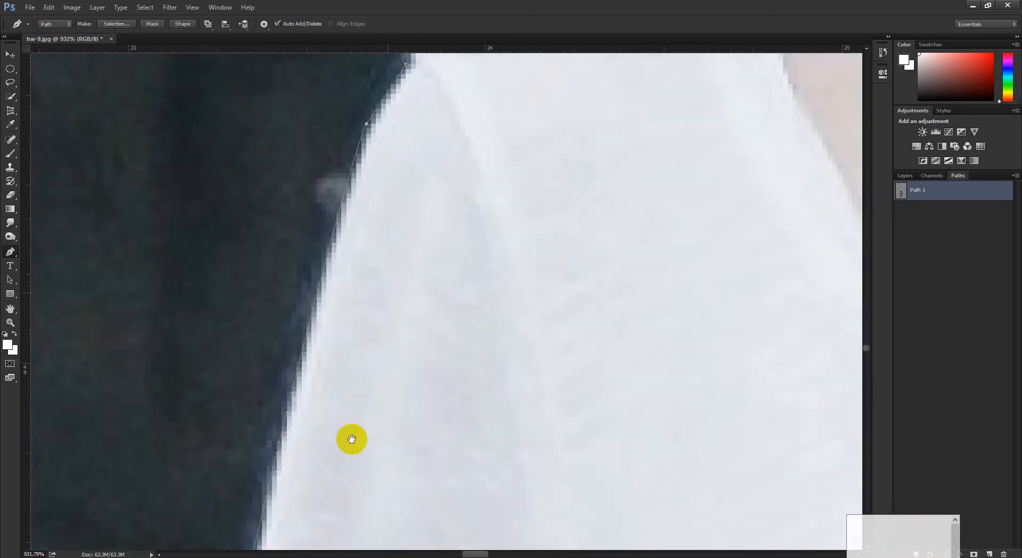
Examine Path 1 along the left-hand shoulder line of the T-shirt and the curve into the upper sleeve.
{"action": "left_click_drag", "start_coordinate": [388, 181], "coordinate": [330, 354]}
{"action": "left_click_drag", "start_coordinate": [346, 309], "coordinate": [322, 376]}
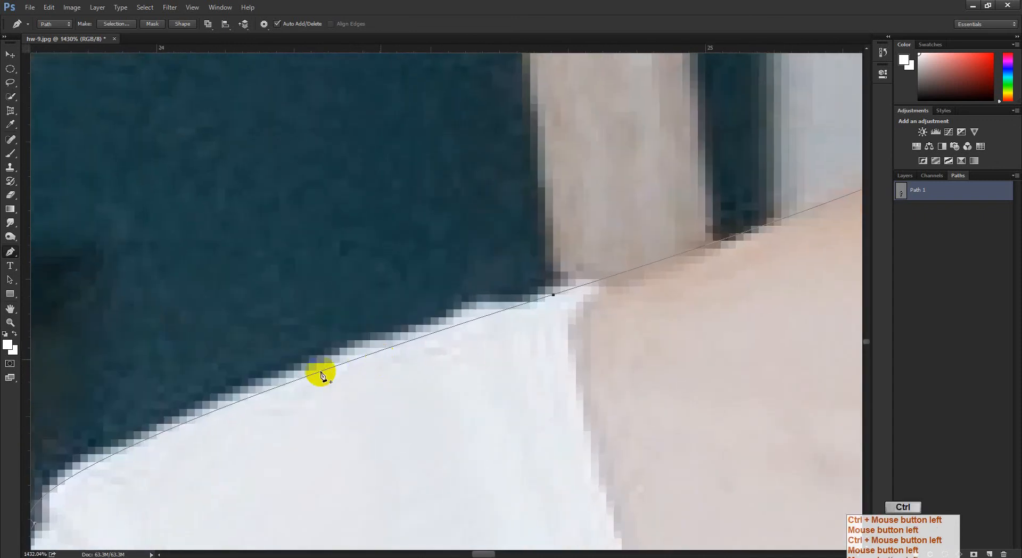
{"action": "left_click_drag", "start_coordinate": [416, 349], "coordinate": [390, 354]}
{"action": "left_click_drag", "start_coordinate": [286, 432], "coordinate": [496, 239]}
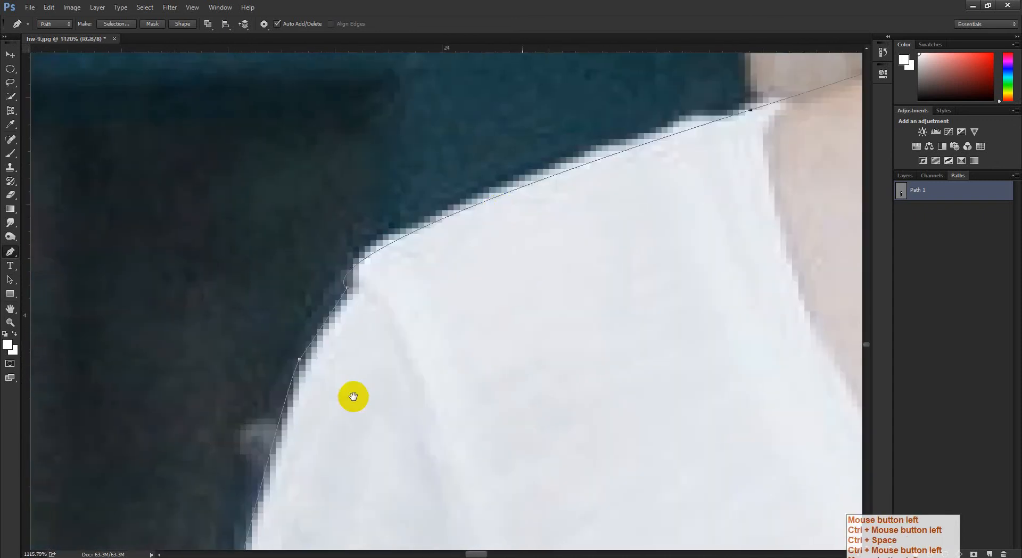
{"action": "left_click_drag", "start_coordinate": [354, 397], "coordinate": [446, 249]}
{"action": "left_click_drag", "start_coordinate": [349, 428], "coordinate": [408, 349]}
{"action": "left_click_drag", "start_coordinate": [376, 383], "coordinate": [407, 301]}
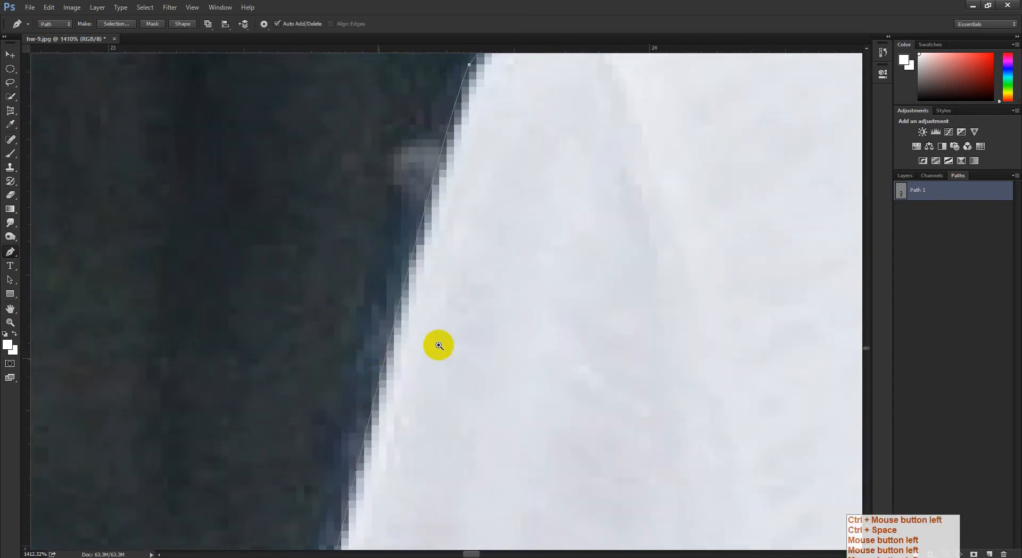
{"action": "left_click_drag", "start_coordinate": [439, 345], "coordinate": [372, 346]}
{"action": "left_click_drag", "start_coordinate": [528, 187], "coordinate": [295, 413]}
{"action": "left_click_drag", "start_coordinate": [516, 225], "coordinate": [362, 367]}
Adjust Path 1's anchor point on the left-hand edge of the woman's hair, moving it slightly inward.
{"action": "left_click_drag", "start_coordinate": [422, 340], "coordinate": [503, 320]}
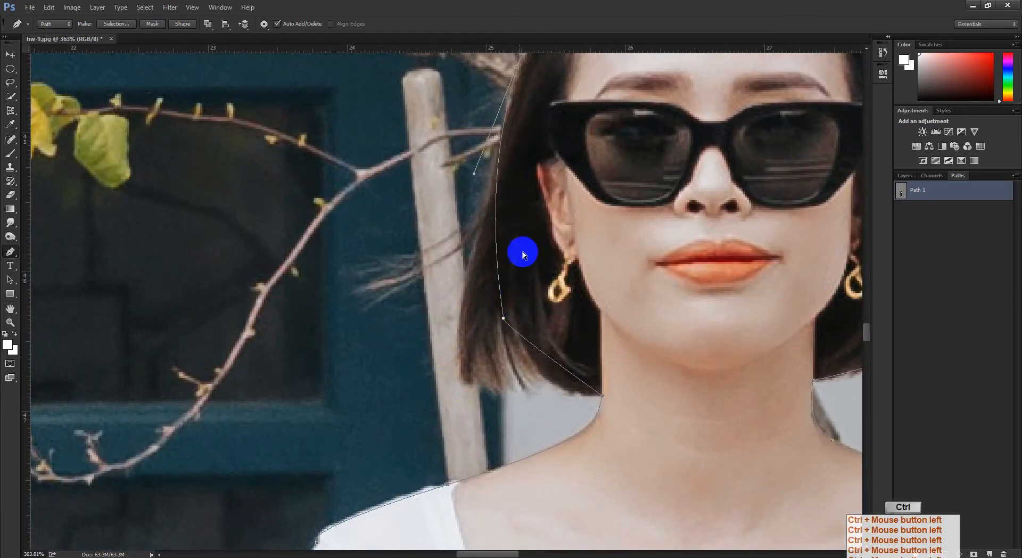
{"action": "left_click_drag", "start_coordinate": [523, 252], "coordinate": [358, 513]}
{"action": "left_click", "coordinate": [376, 292], "text": "ctrl"}
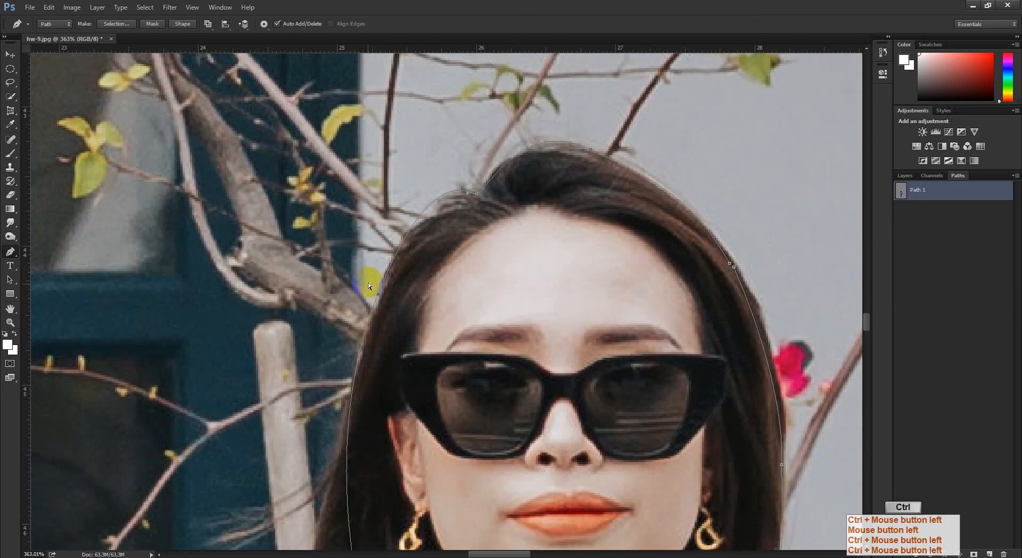
{"action": "left_click", "coordinate": [379, 295], "text": "ctrl"}
{"action": "left_click_drag", "start_coordinate": [379, 294], "coordinate": [389, 301]}
{"action": "left_click_drag", "start_coordinate": [466, 153], "coordinate": [347, 267]}
{"action": "left_click", "coordinate": [380, 287], "text": "ctrl"}
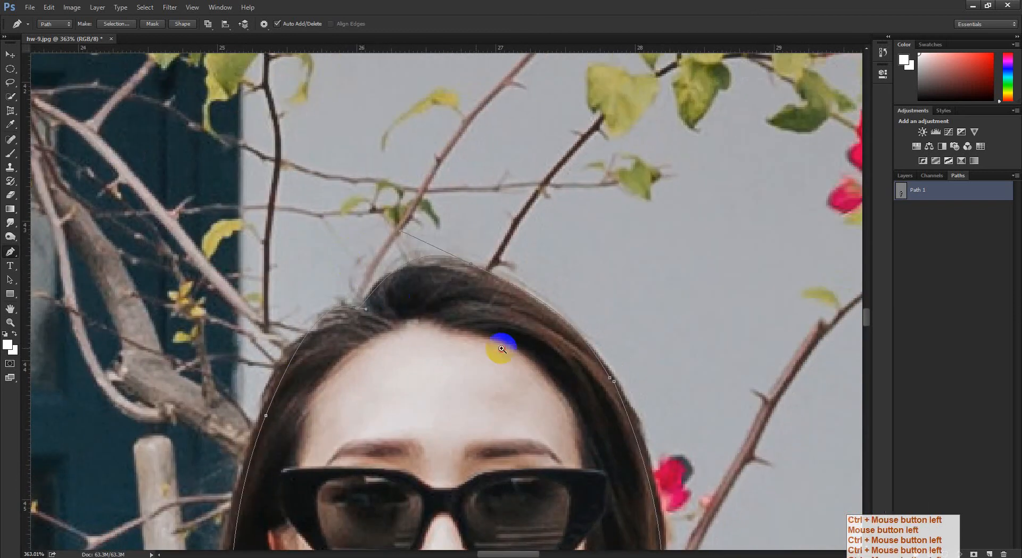
Examine how closely Path 1 follows the top and right-hand side of the hair.
{"action": "left_click_drag", "start_coordinate": [502, 349], "coordinate": [442, 349]}
{"action": "left_click_drag", "start_coordinate": [537, 479], "coordinate": [504, 305]}
{"action": "left_click_drag", "start_coordinate": [493, 359], "coordinate": [479, 247]}
{"action": "left_click_drag", "start_coordinate": [524, 437], "coordinate": [447, 318]}
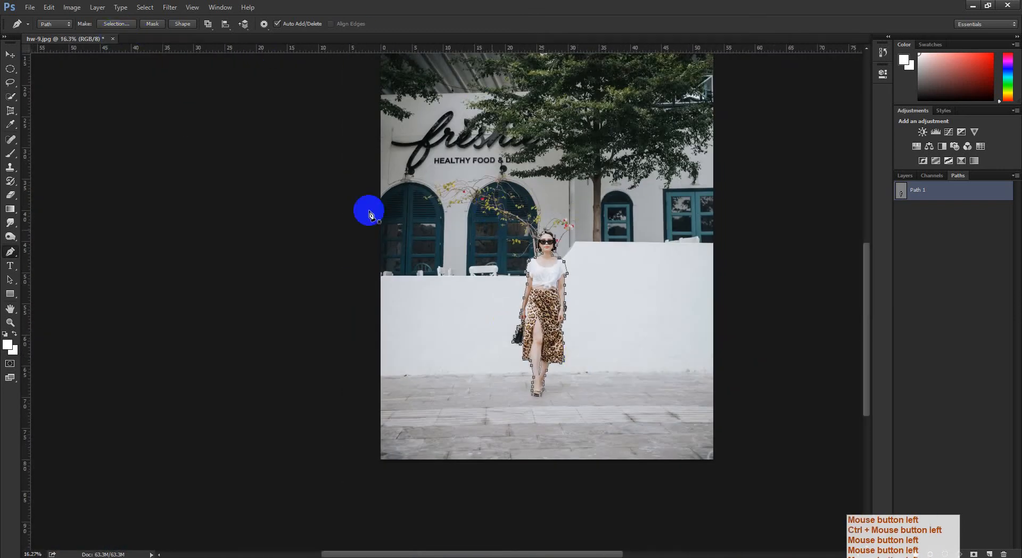
Close hw-9.jpg without saving, switch to Chrome, and close the image's Google Drive page.
{"action": "left_click", "coordinate": [112, 38]}
{"action": "left_click", "coordinate": [506, 229]}
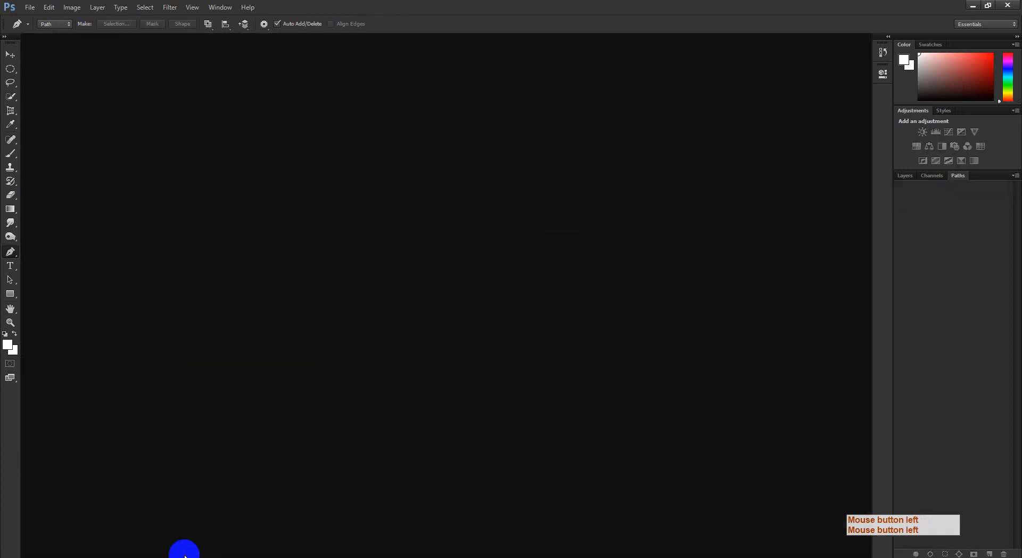
{"action": "mouse_move", "coordinate": [183, 554]}
{"action": "left_click", "coordinate": [128, 524]}
{"action": "left_click", "coordinate": [291, 4]}
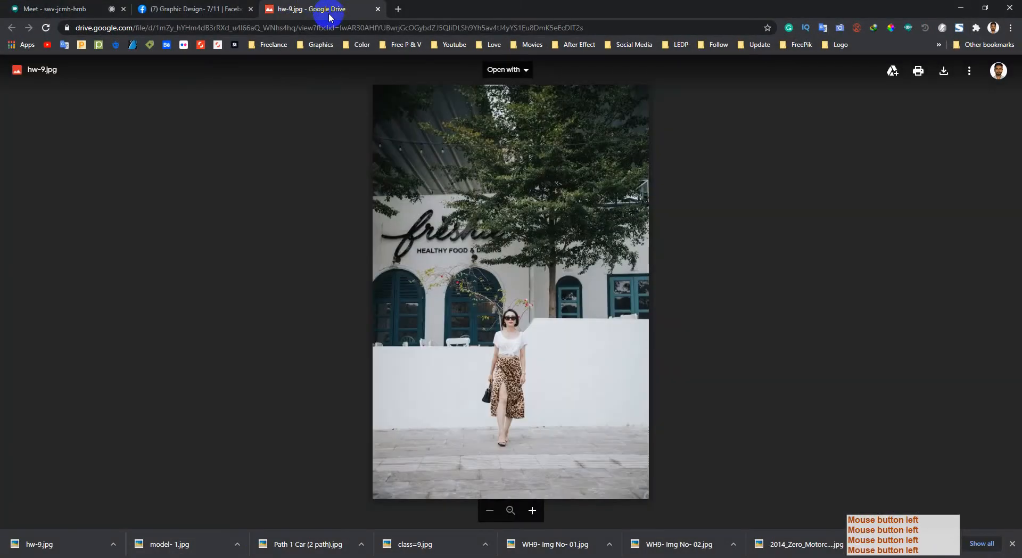
{"action": "left_click", "coordinate": [378, 9]}
Find the "a to z HW-9" post in the Graphic Design- 7/11 group feed and open its first photo.
{"action": "scroll", "coordinate": [388, 361], "scroll_direction": "down", "scroll_amount": 3}
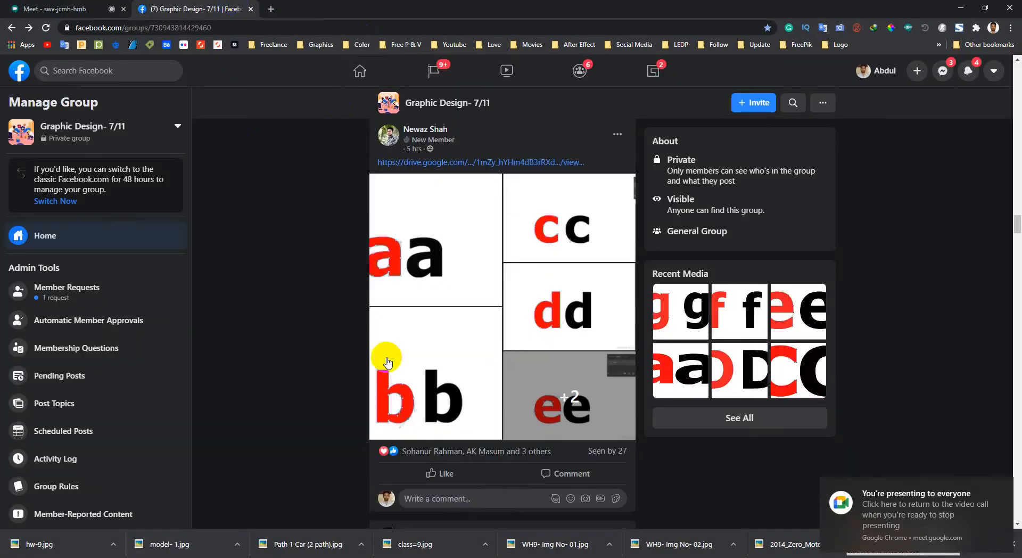
{"action": "mouse_move", "coordinate": [437, 341]}
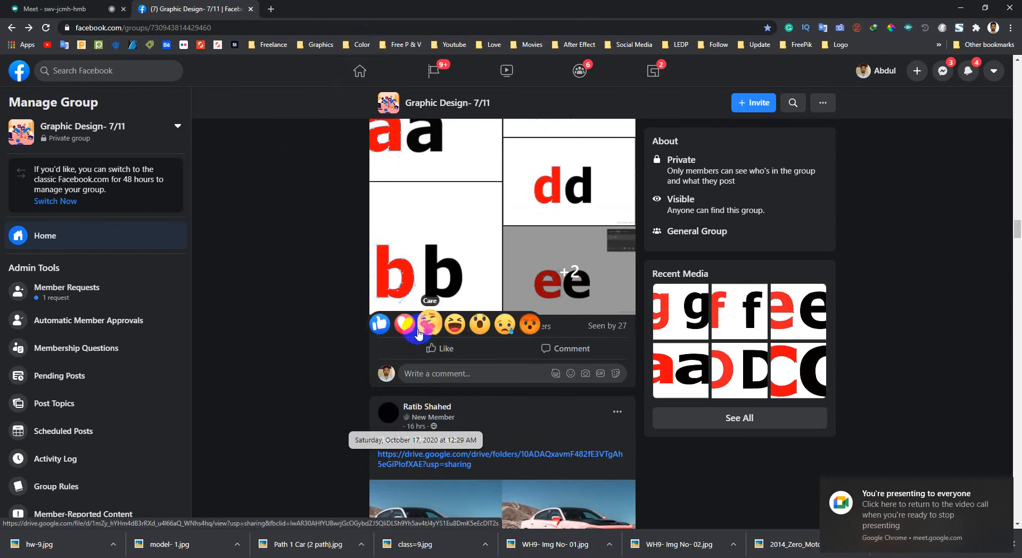
{"action": "scroll", "coordinate": [292, 381], "scroll_direction": "up", "scroll_amount": 15}
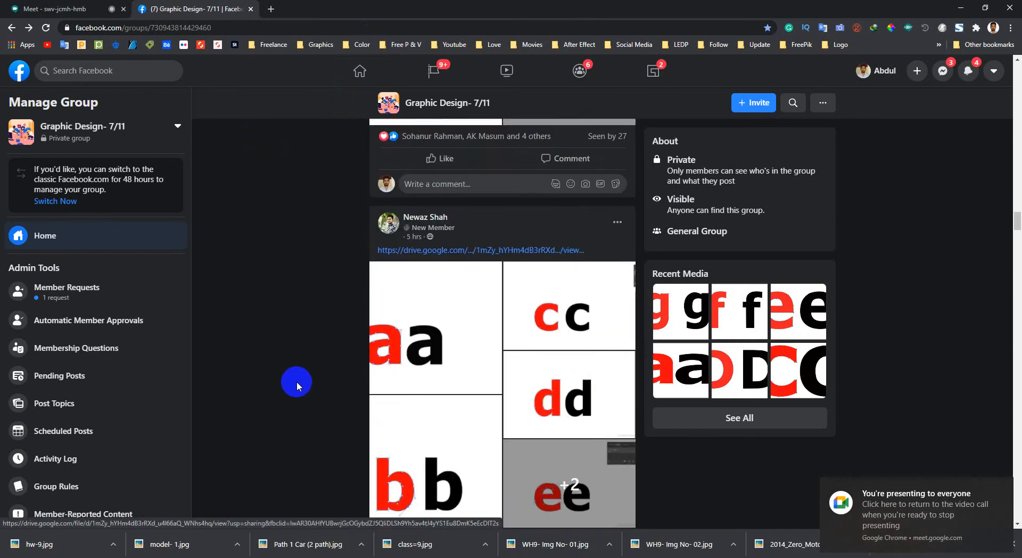
{"action": "scroll", "coordinate": [296, 382], "scroll_direction": "up", "scroll_amount": 2}
{"action": "scroll", "coordinate": [338, 344], "scroll_direction": "down", "scroll_amount": 2}
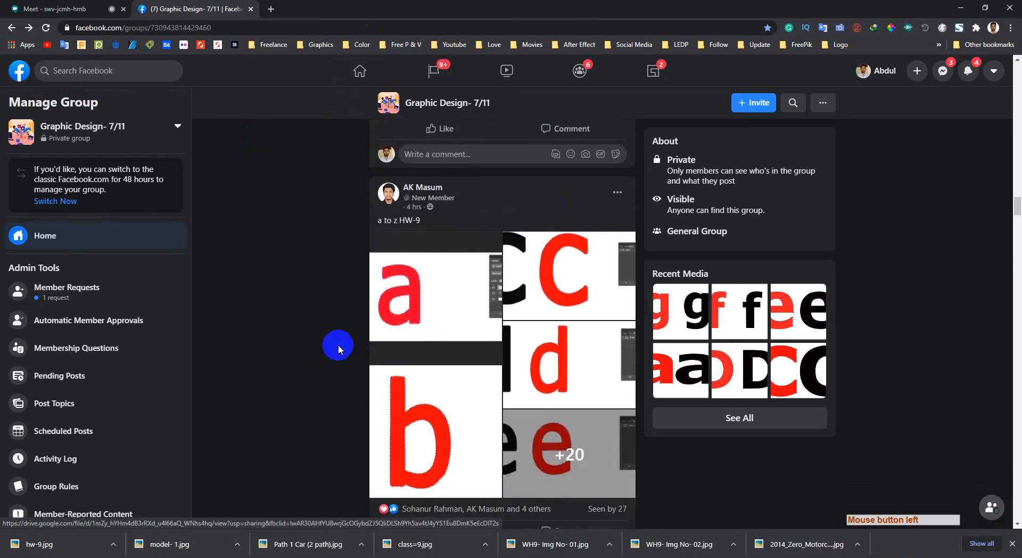
{"action": "left_click", "coordinate": [415, 263]}
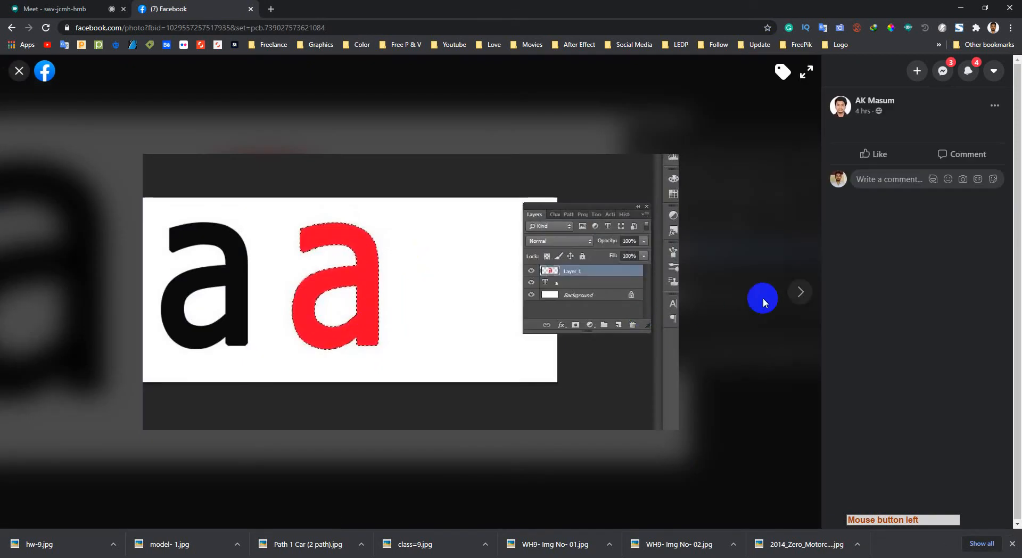
Review the traced letters photo by photo from b through z, and return to the group feed.
{"action": "left_click", "coordinate": [796, 296]}
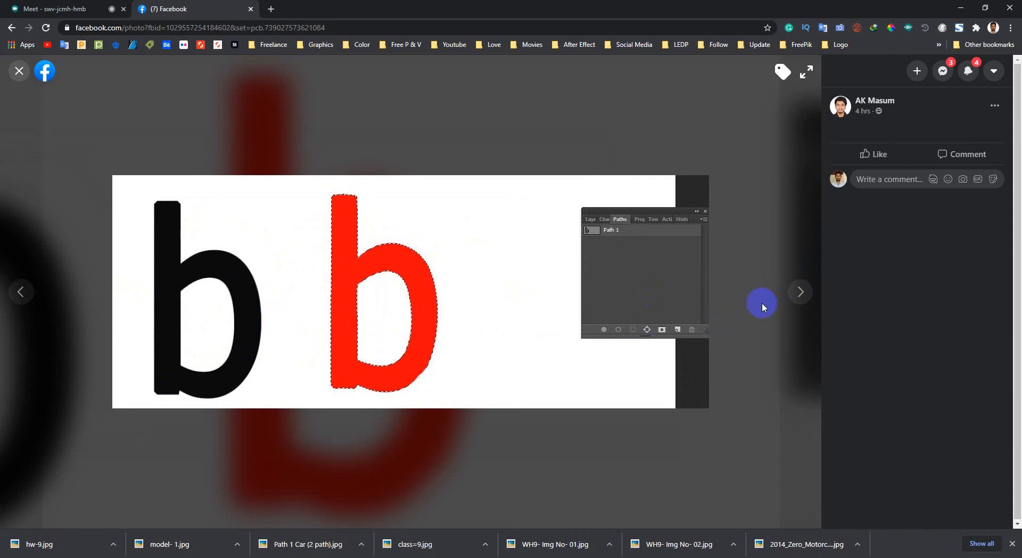
{"action": "left_click", "coordinate": [800, 293]}
{"action": "left_click", "coordinate": [800, 294]}
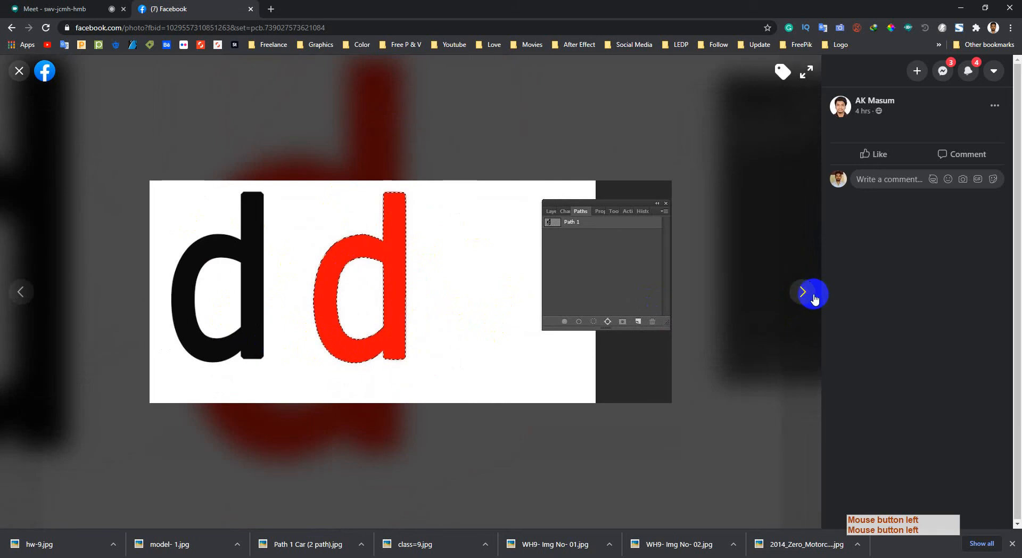
{"action": "left_click", "coordinate": [801, 293]}
{"action": "left_click", "coordinate": [812, 294]}
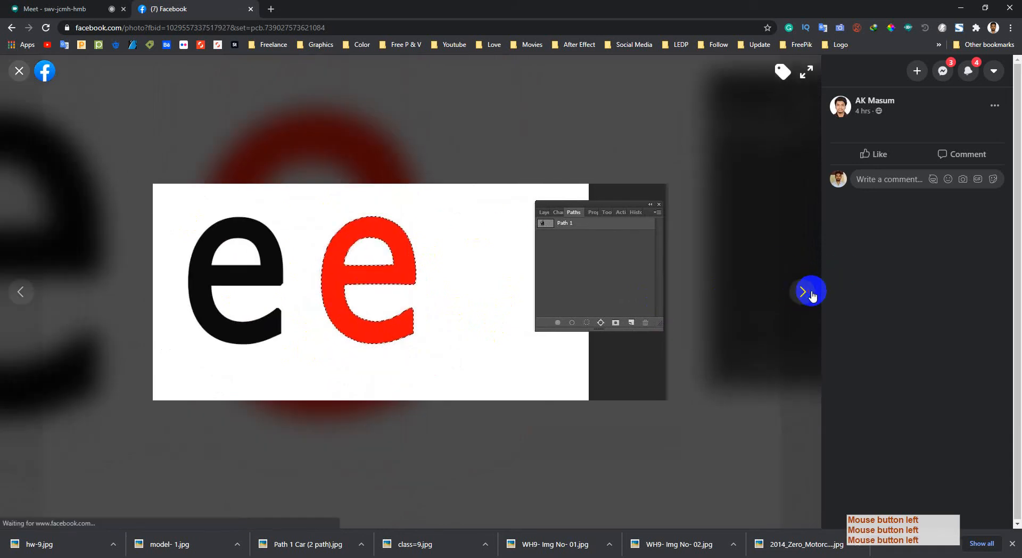
{"action": "left_click", "coordinate": [812, 294]}
{"action": "left_click", "coordinate": [812, 294]}
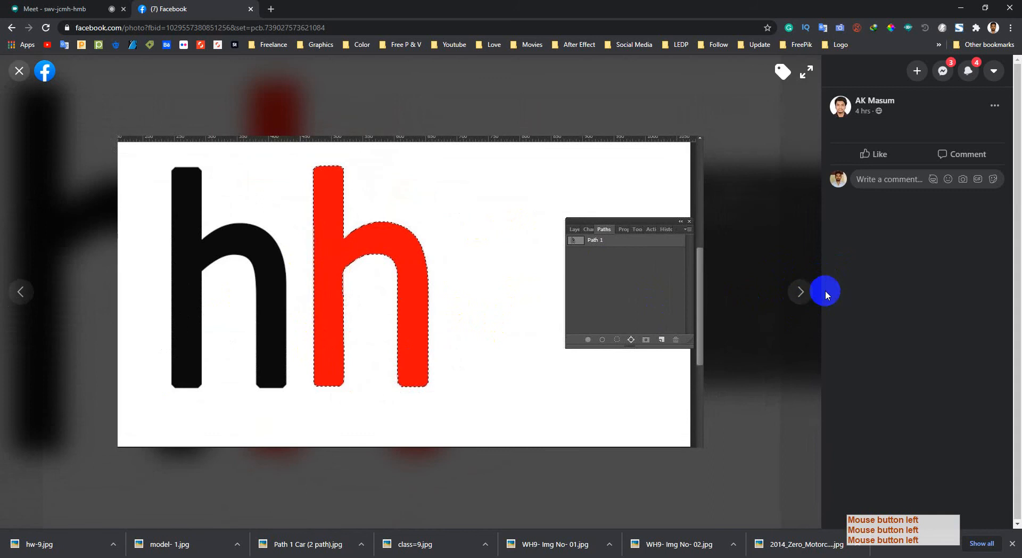
{"action": "left_click", "coordinate": [802, 293]}
{"action": "left_click", "coordinate": [803, 293]}
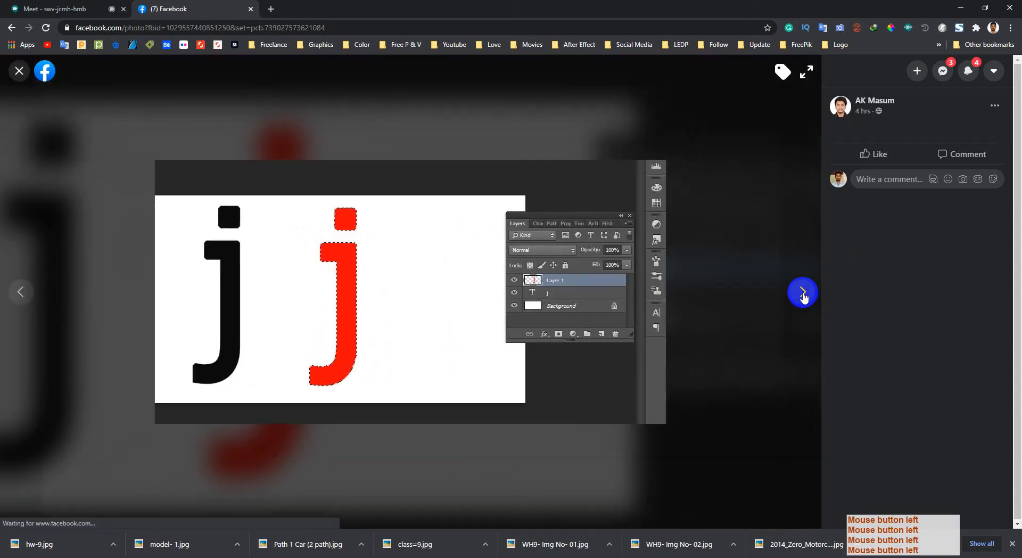
{"action": "left_click", "coordinate": [803, 293]}
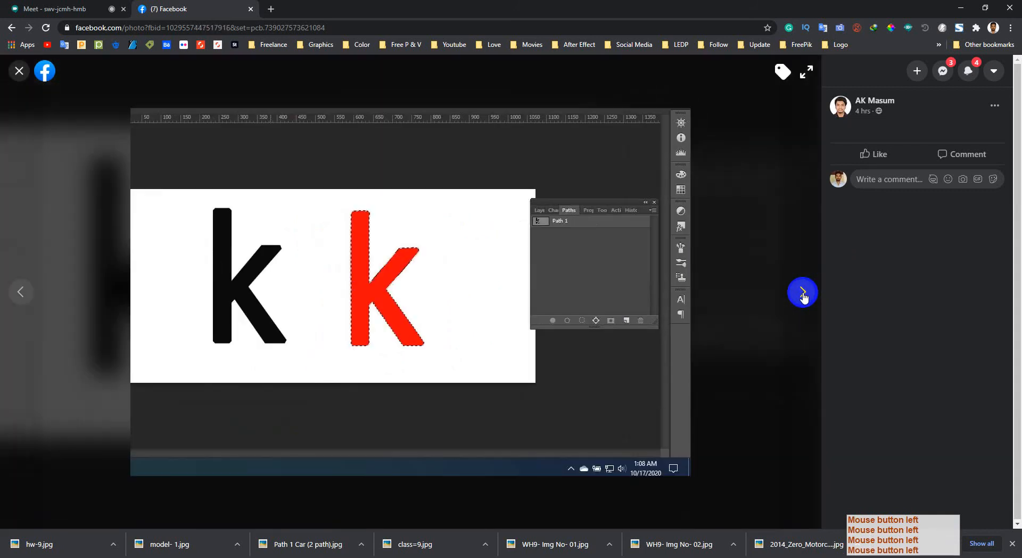
{"action": "left_click", "coordinate": [802, 293]}
{"action": "left_click", "coordinate": [803, 293]}
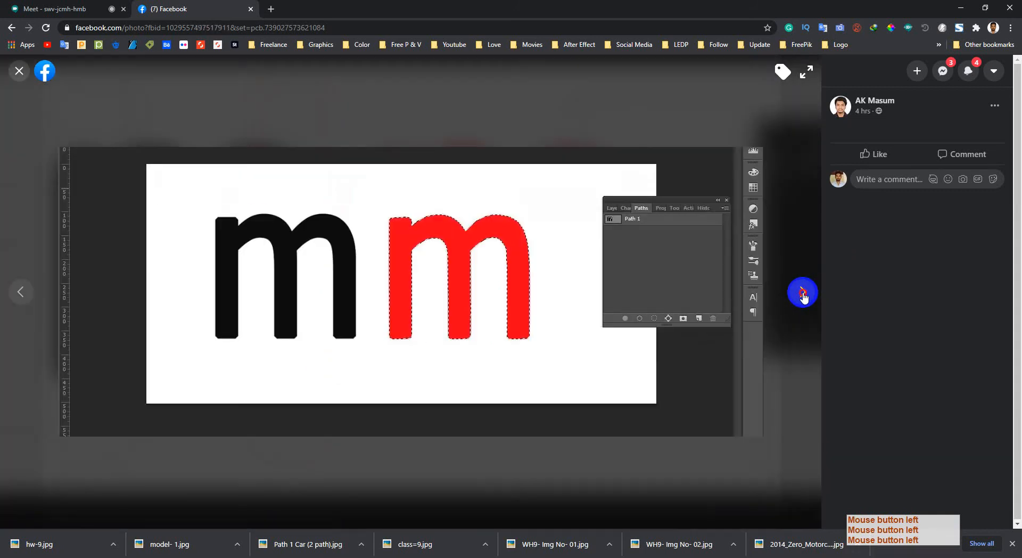
{"action": "left_click", "coordinate": [803, 293]}
{"action": "left_click", "coordinate": [802, 292]}
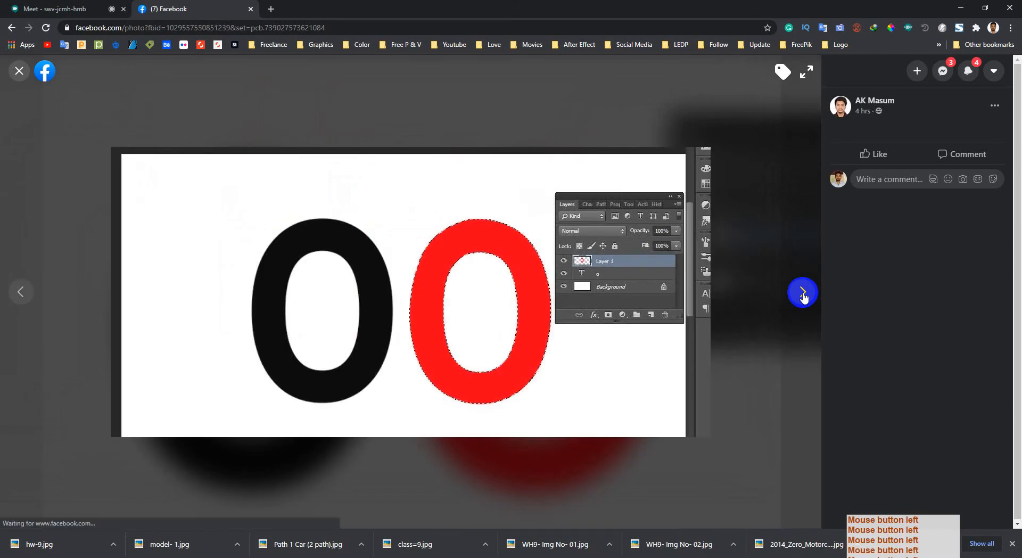
{"action": "left_click", "coordinate": [803, 292]}
{"action": "left_click", "coordinate": [803, 293]}
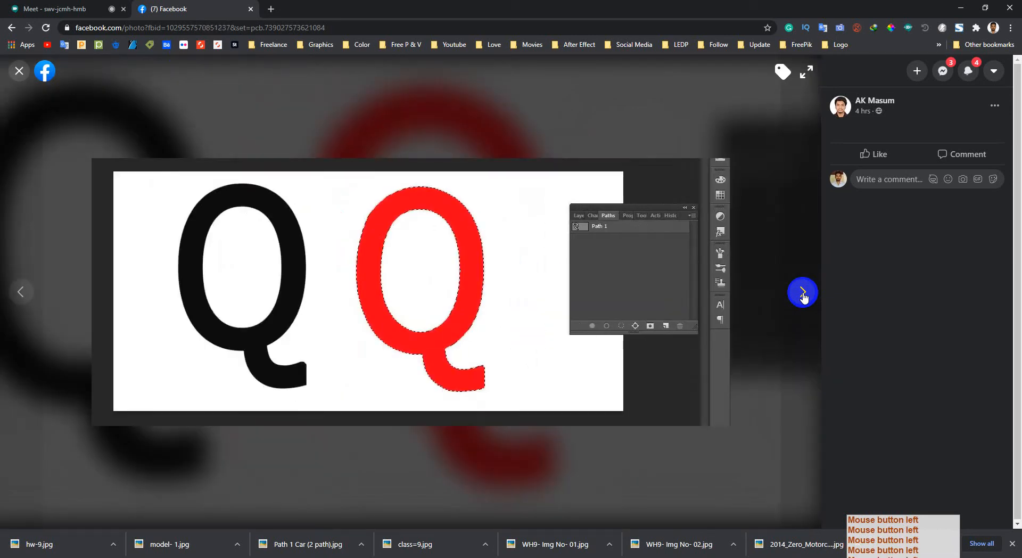
{"action": "left_click", "coordinate": [803, 294]}
{"action": "left_click", "coordinate": [803, 294]}
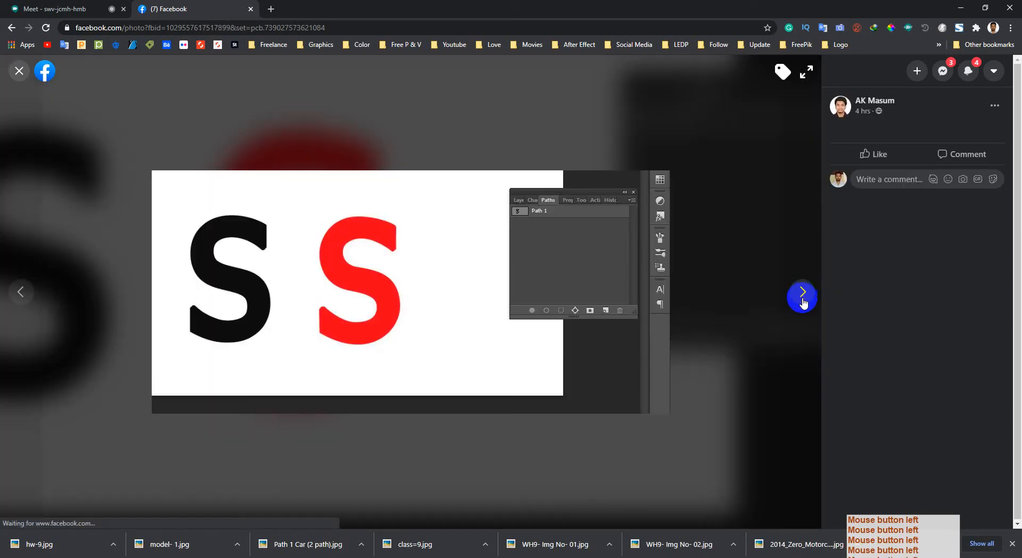
{"action": "left_click", "coordinate": [803, 294]}
{"action": "left_click", "coordinate": [803, 294]}
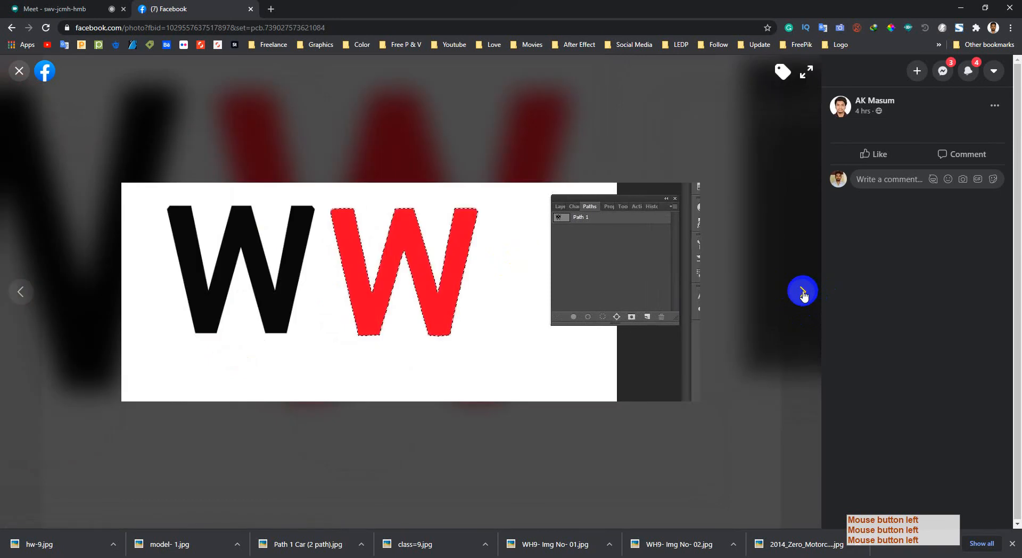
{"action": "left_click", "coordinate": [803, 294]}
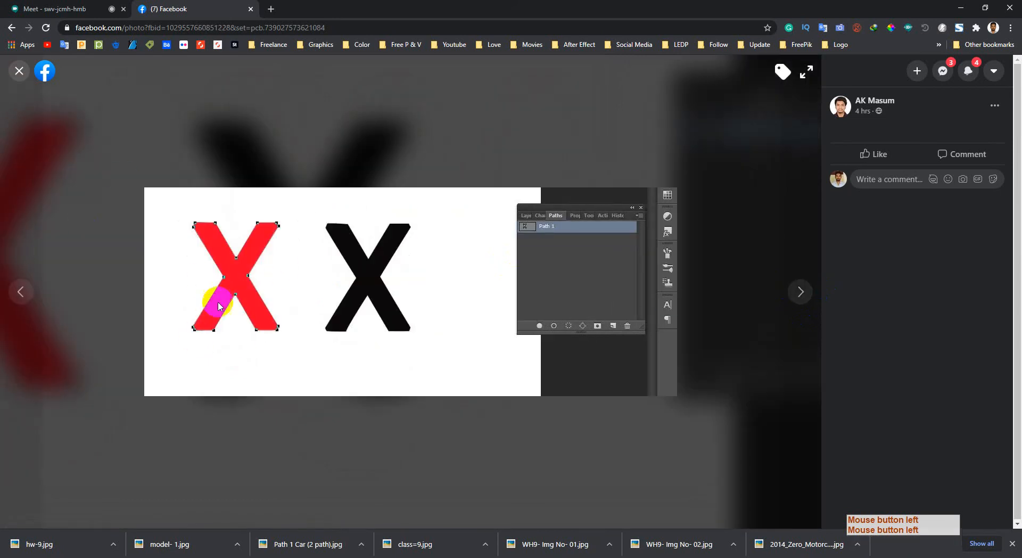
{"action": "left_click", "coordinate": [801, 298]}
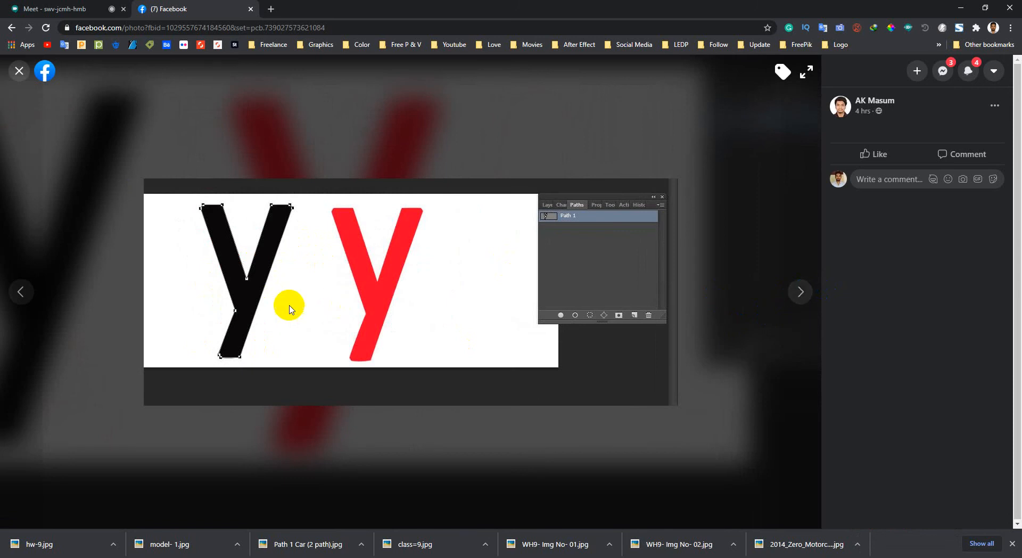
{"action": "left_click", "coordinate": [803, 296]}
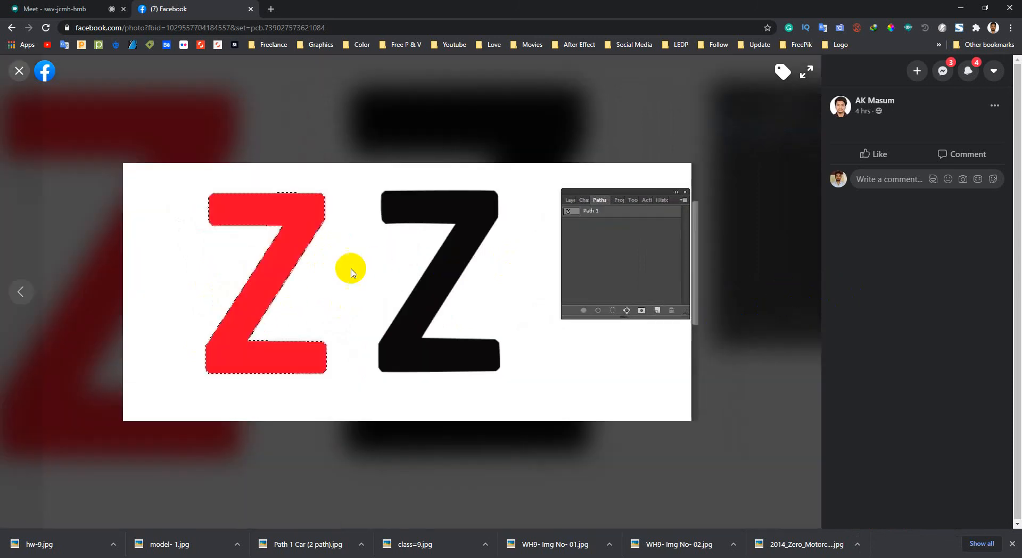
{"action": "left_click", "coordinate": [27, 78]}
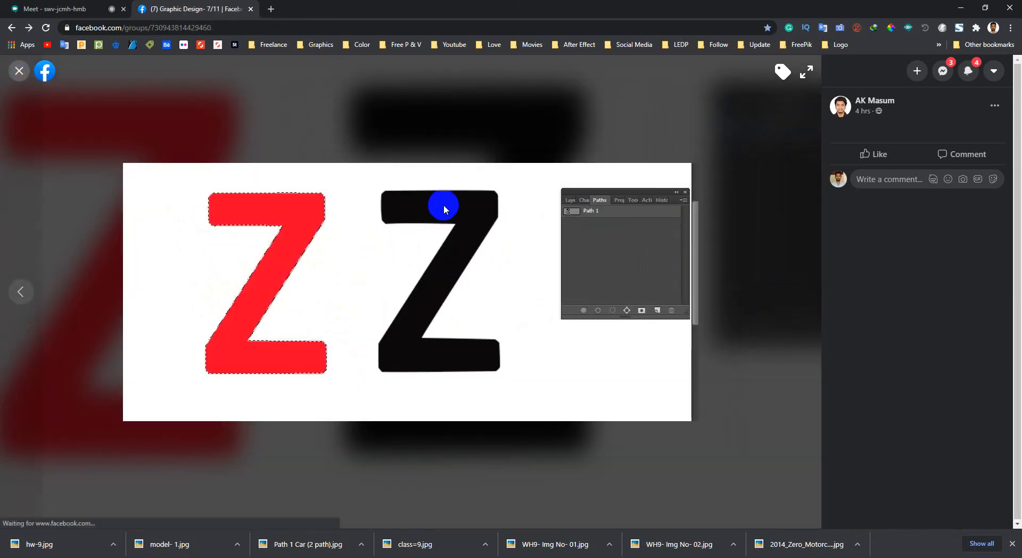
Give the "a to z HW-9" post a Love reaction and reopen its photo of the letter a.
{"action": "scroll", "coordinate": [646, 308], "scroll_direction": "down", "scroll_amount": 2}
{"action": "scroll", "coordinate": [424, 278], "scroll_direction": "up", "scroll_amount": 3}
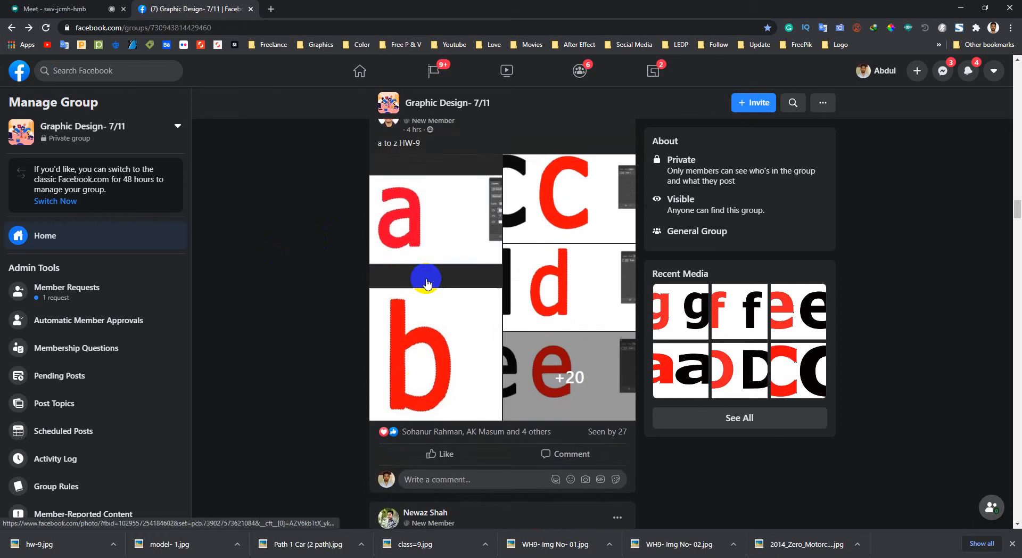
{"action": "left_click", "coordinate": [490, 176]}
{"action": "left_click", "coordinate": [17, 71]}
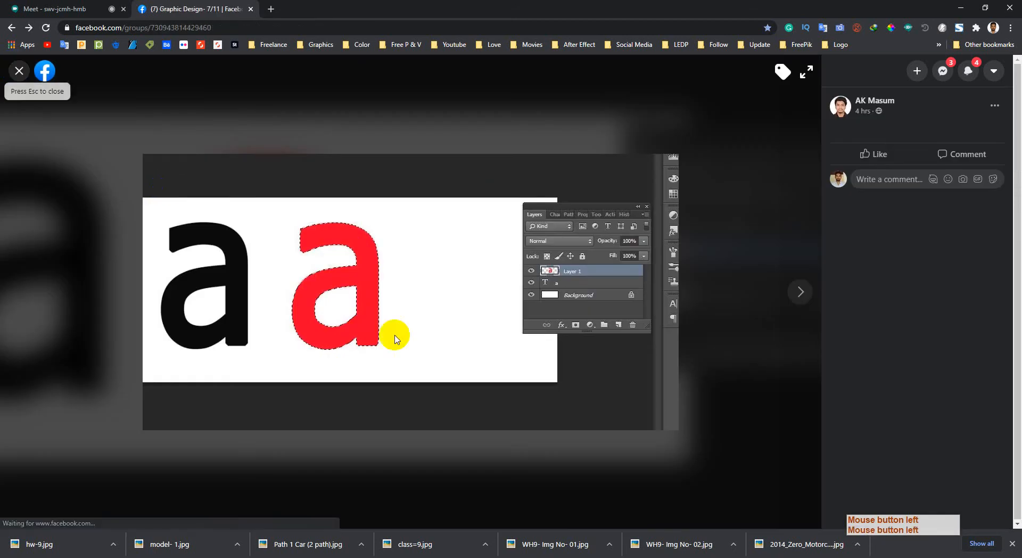
{"action": "scroll", "coordinate": [388, 335], "scroll_direction": "down", "scroll_amount": 1}
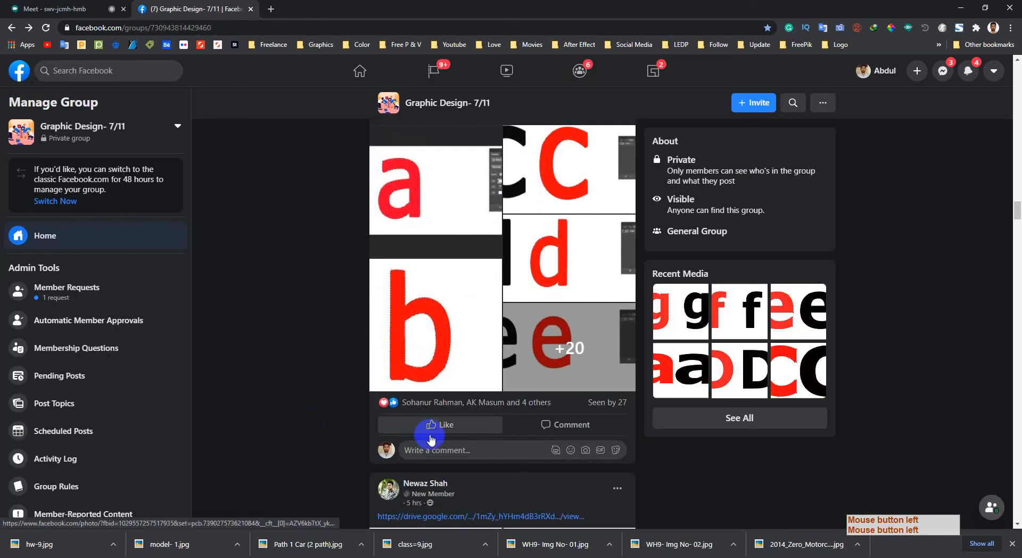
{"action": "mouse_move", "coordinate": [428, 424]}
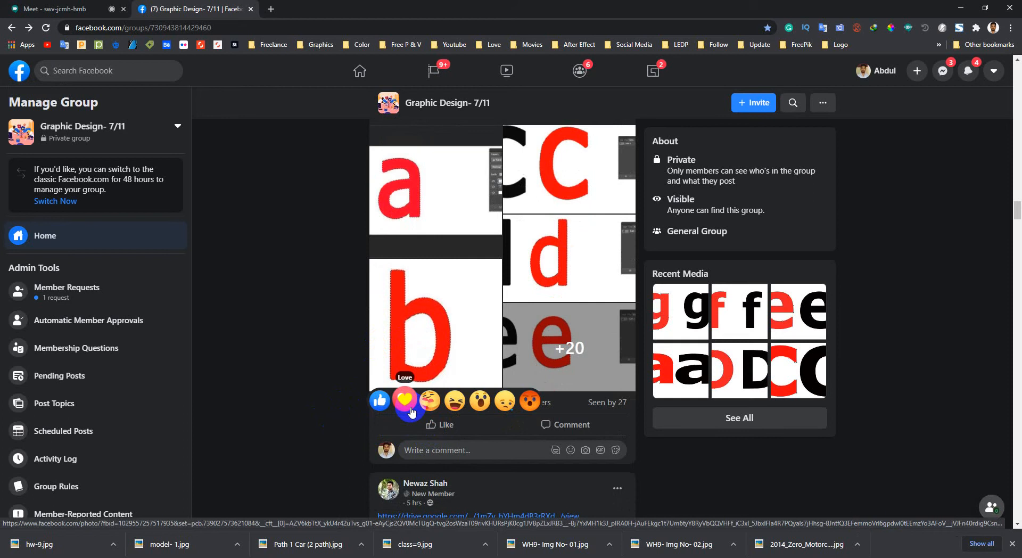
{"action": "left_click", "coordinate": [411, 410]}
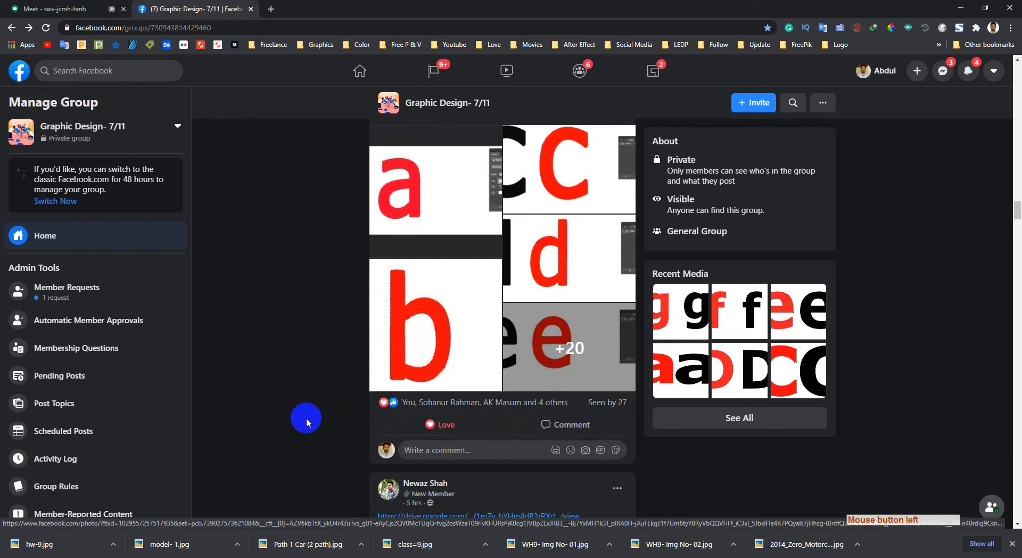
{"action": "scroll", "coordinate": [306, 418], "scroll_direction": "up", "scroll_amount": 1}
{"action": "left_click", "coordinate": [459, 249]}
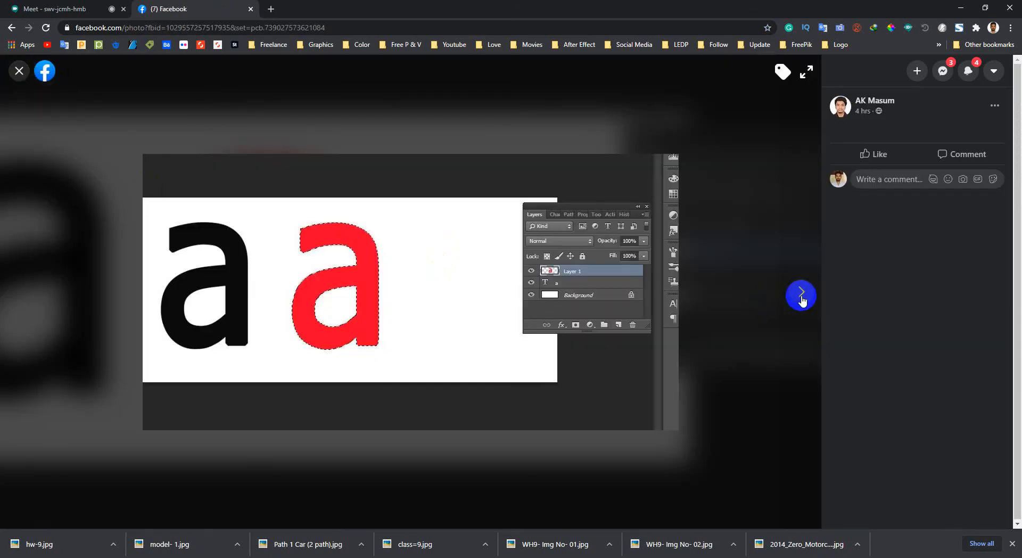
Switch back to Photoshop and open Design 1.jpg from the Business Card folder 1.
{"action": "left_click", "coordinate": [969, 7]}
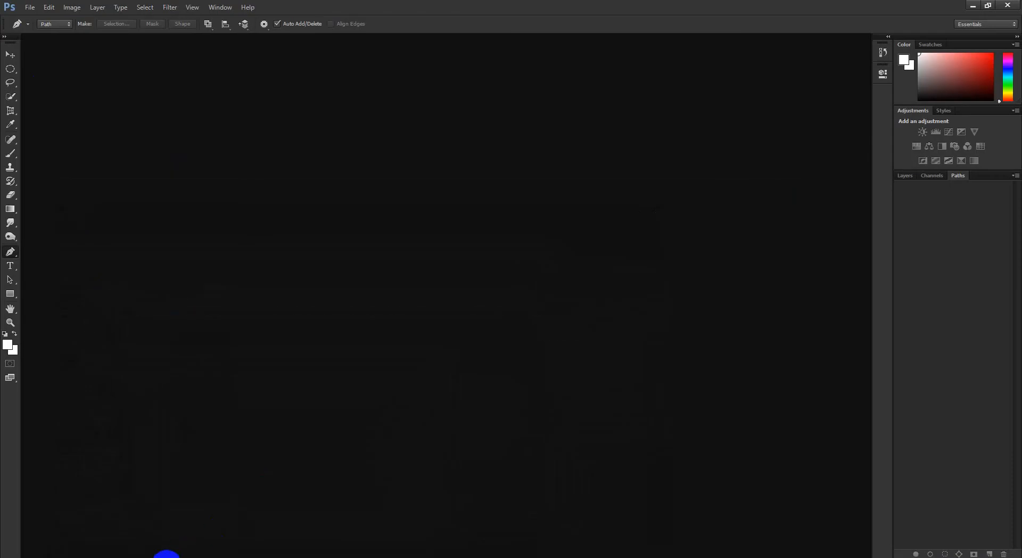
{"action": "left_click", "coordinate": [30, 7]}
{"action": "left_click", "coordinate": [34, 28]}
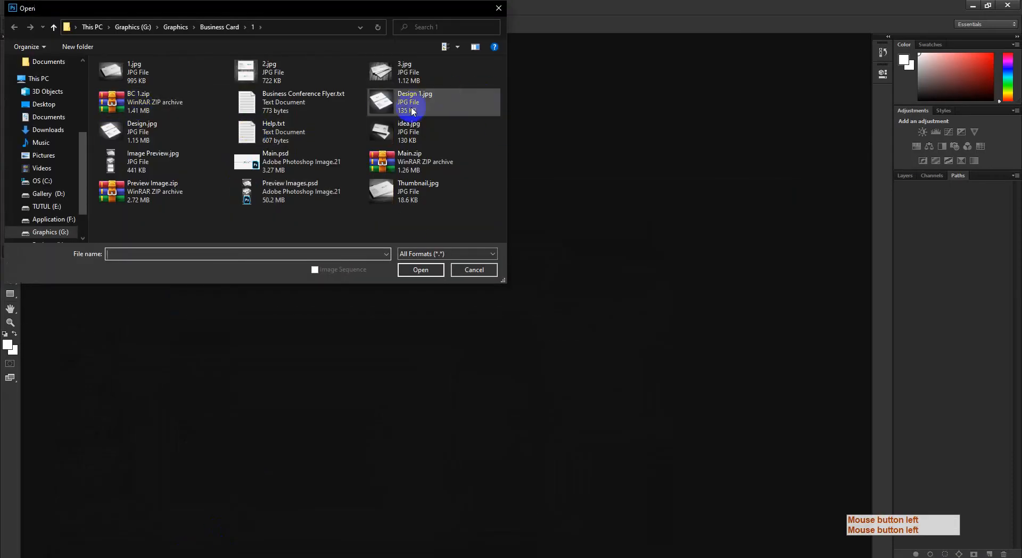
{"action": "left_click", "coordinate": [411, 107]}
{"action": "left_click", "coordinate": [421, 270]}
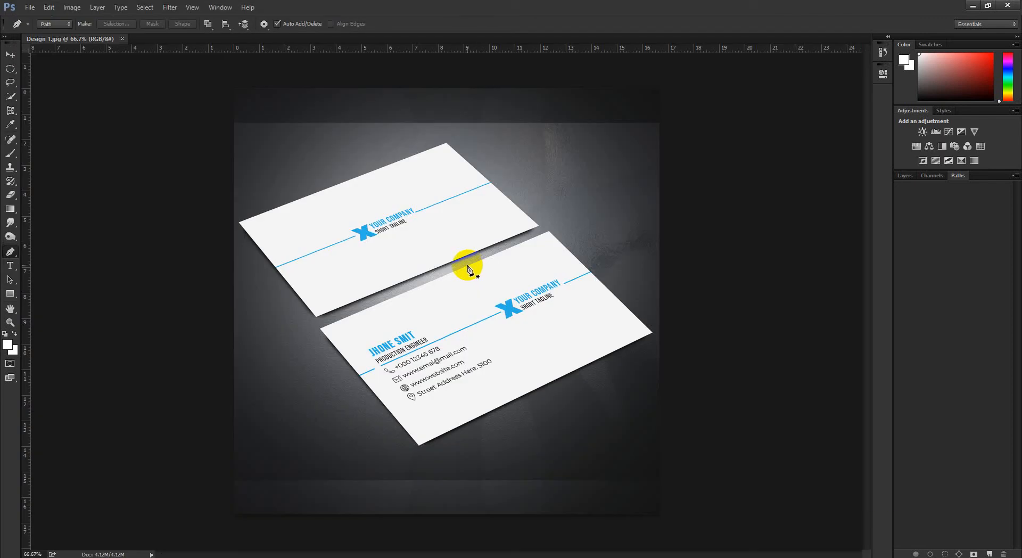
Trace the upper business card with the Pen tool as a closed four-corner path, and reselect the Work Path.
{"action": "left_click", "coordinate": [240, 224]}
{"action": "left_click", "coordinate": [446, 147]}
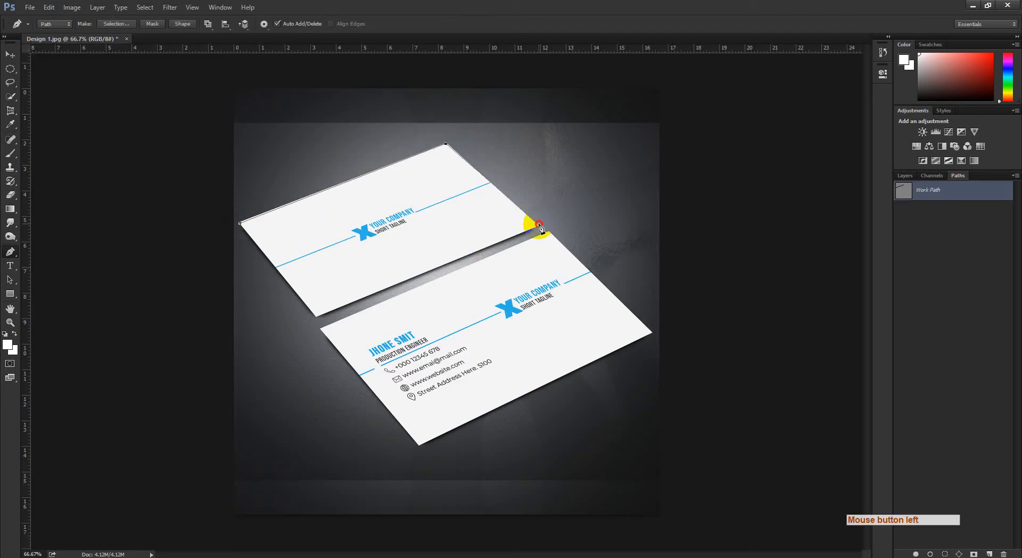
{"action": "left_click", "coordinate": [310, 315]}
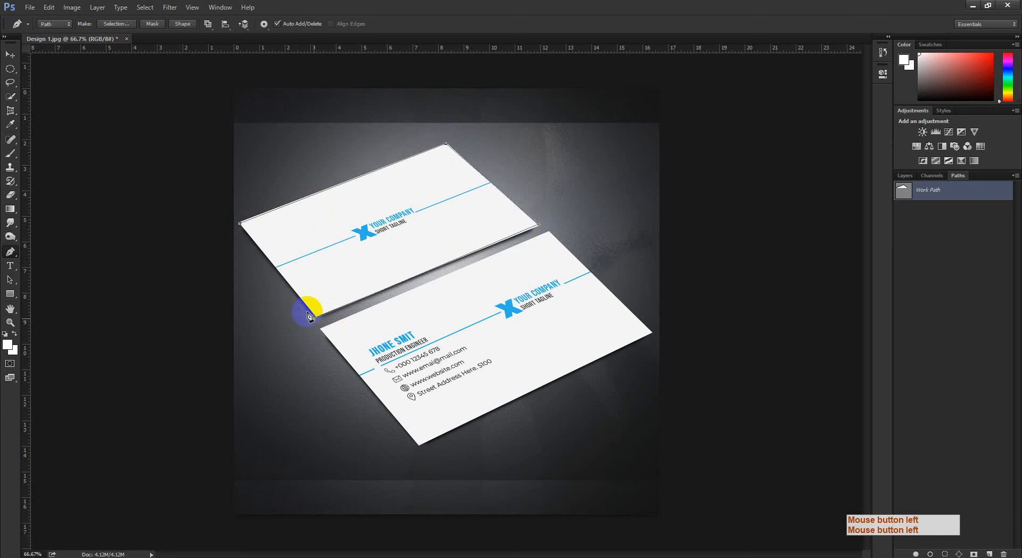
{"action": "left_click", "coordinate": [241, 226]}
{"action": "left_click", "coordinate": [970, 261]}
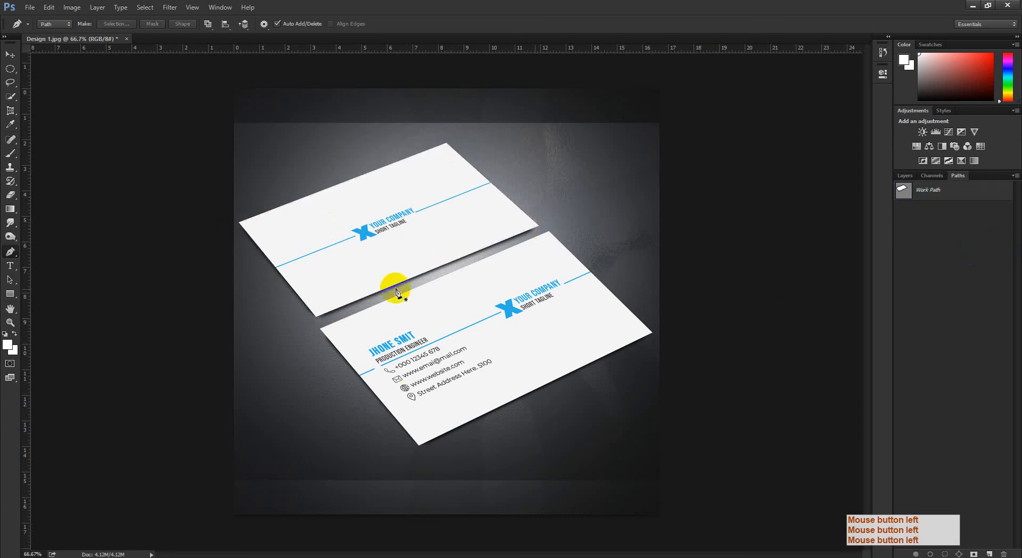
{"action": "left_click", "coordinate": [936, 192]}
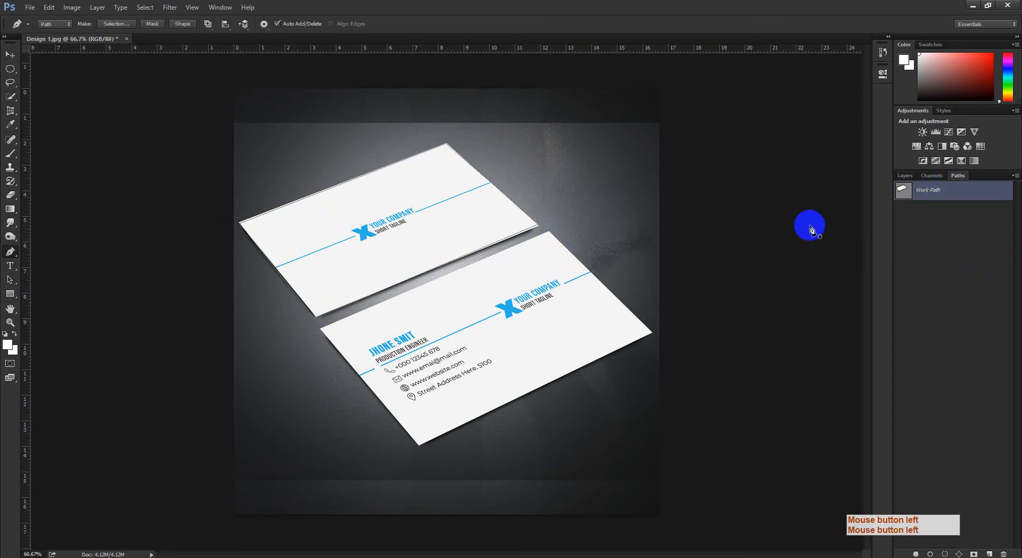
Select the whole path around the upper card with the Path Selection Tool and inspect its anchor points.
{"action": "right_click", "coordinate": [11, 240]}
{"action": "right_click", "coordinate": [11, 279]}
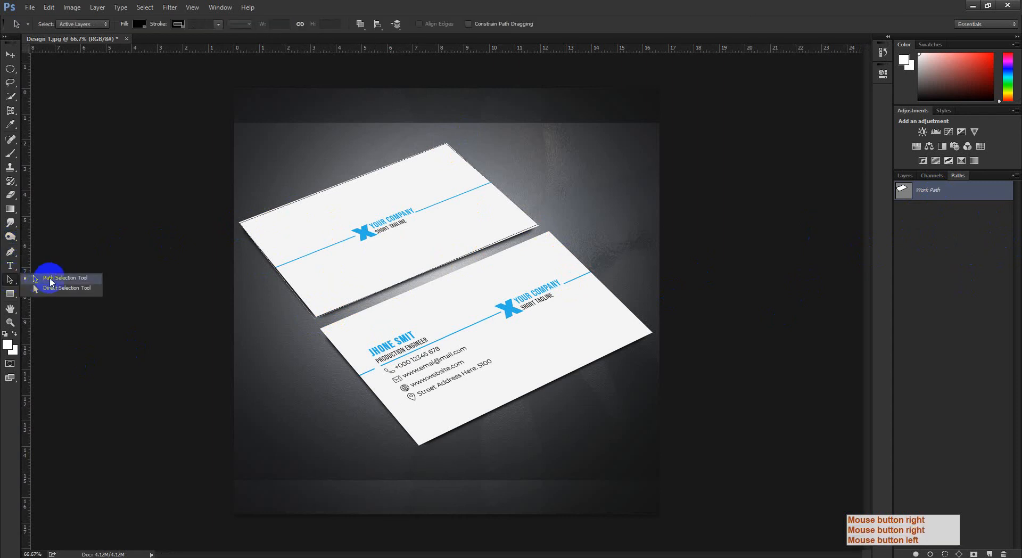
{"action": "left_click", "coordinate": [59, 278]}
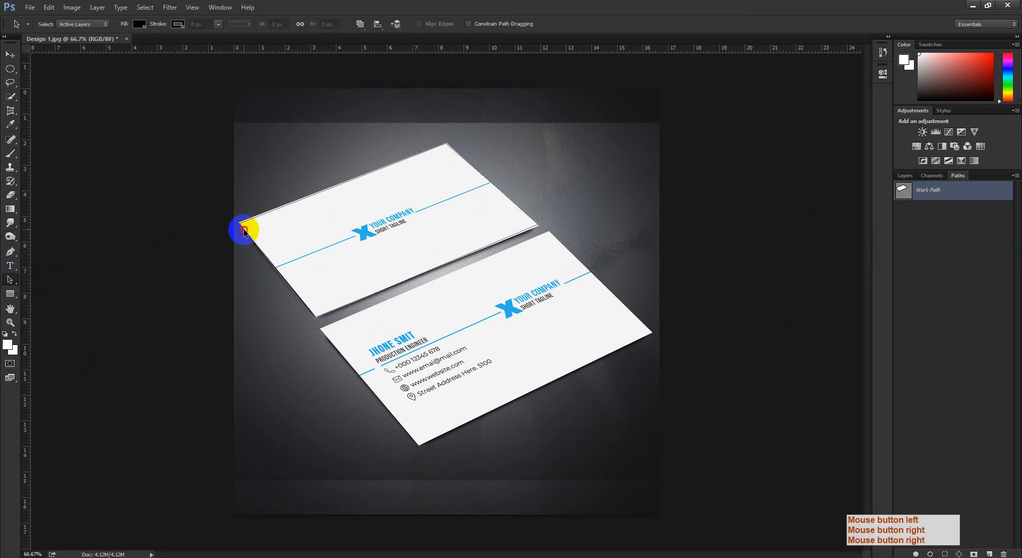
{"action": "key", "text": "ctrl+space"}
{"action": "left_click_drag", "start_coordinate": [288, 278], "coordinate": [388, 325]}
{"action": "left_click_drag", "start_coordinate": [404, 429], "coordinate": [202, 72]}
Close Design 1.jpg without saving, then switch back to Facebook in Chrome and leave the photo of the letter a.
{"action": "left_click", "coordinate": [128, 39]}
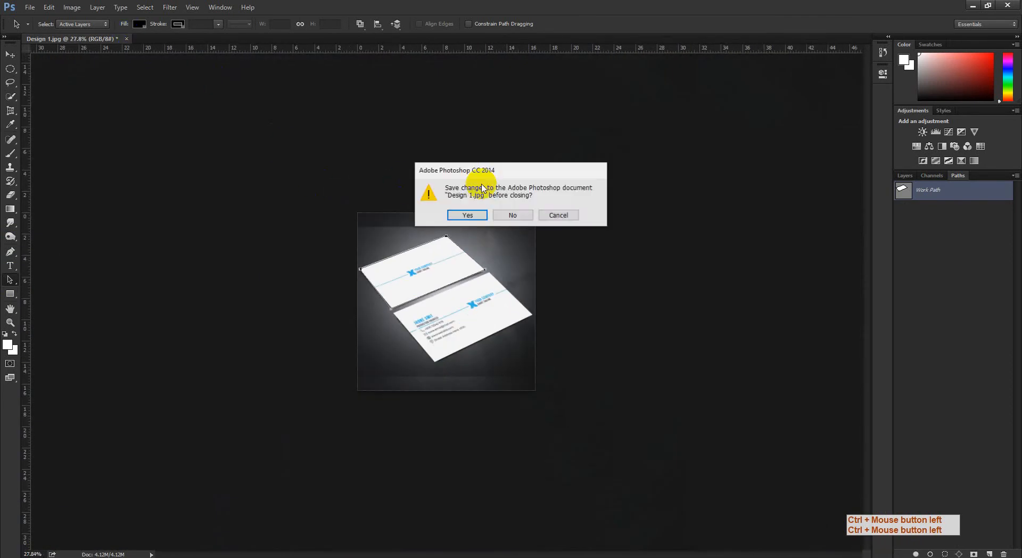
{"action": "left_click", "coordinate": [507, 213]}
{"action": "mouse_move", "coordinate": [160, 556]}
{"action": "left_click", "coordinate": [108, 519]}
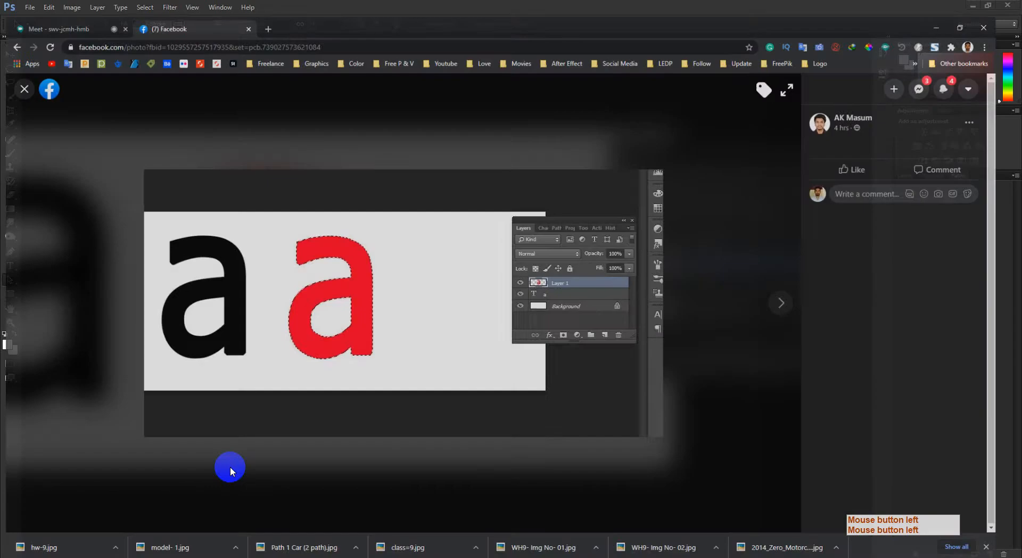
{"action": "left_click", "coordinate": [16, 74]}
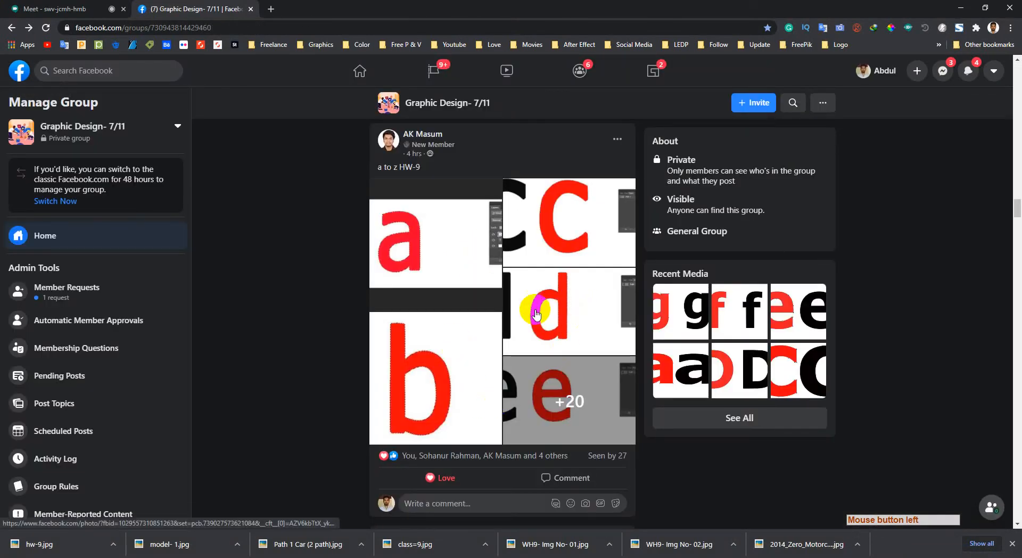
Find the group post with the Google Drive link, open the link in a new tab, and open the post's photo of the letter g.
{"action": "scroll", "coordinate": [536, 275], "scroll_direction": "down", "scroll_amount": 3}
{"action": "scroll", "coordinate": [525, 291], "scroll_direction": "up", "scroll_amount": 5}
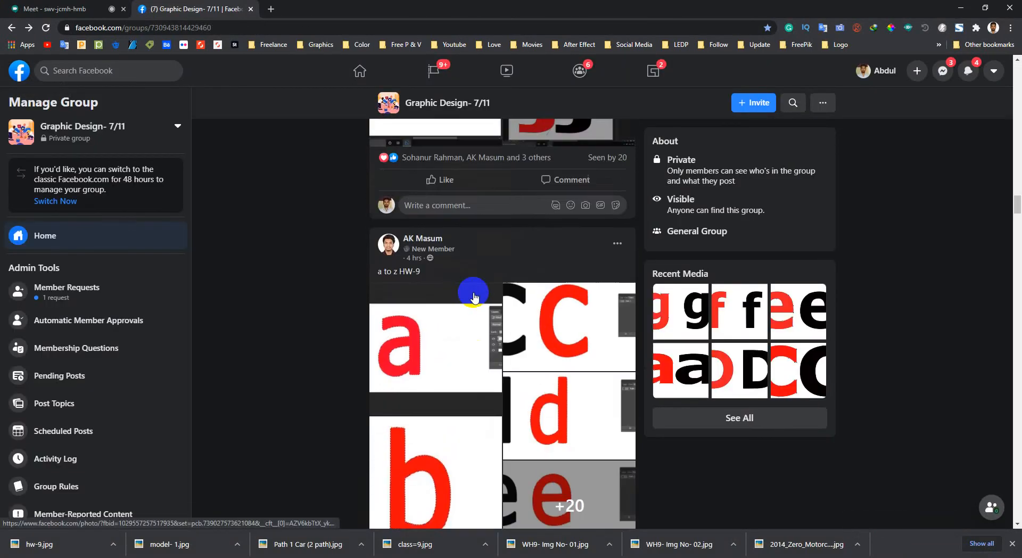
{"action": "scroll", "coordinate": [463, 299], "scroll_direction": "down", "scroll_amount": 2}
{"action": "scroll", "coordinate": [466, 290], "scroll_direction": "up", "scroll_amount": 7}
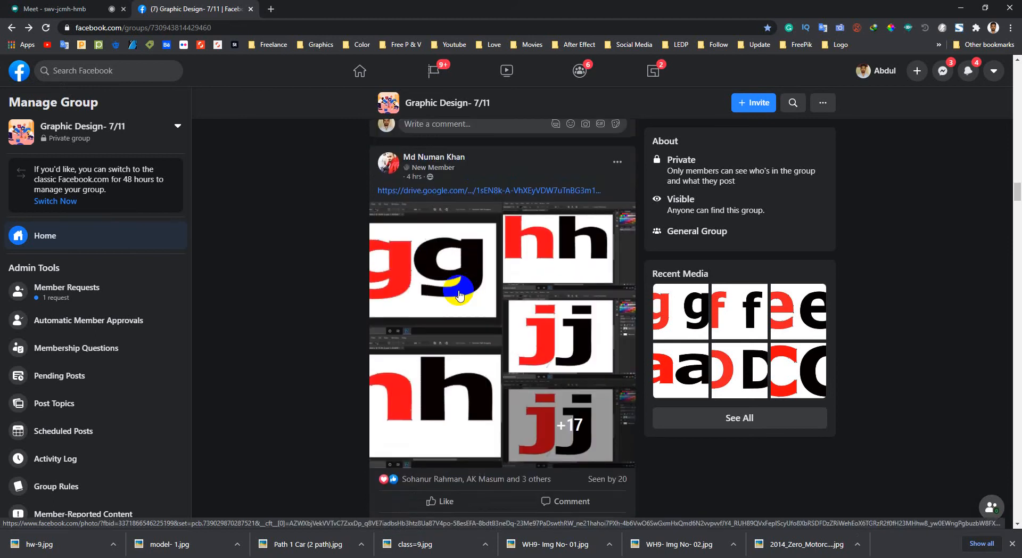
{"action": "middle_click", "coordinate": [442, 192]}
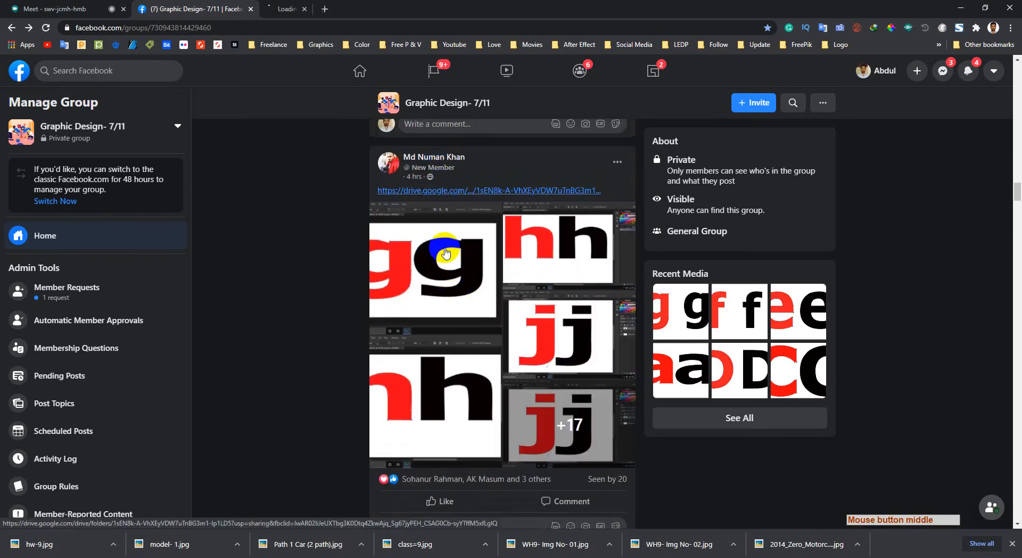
{"action": "left_click", "coordinate": [448, 250]}
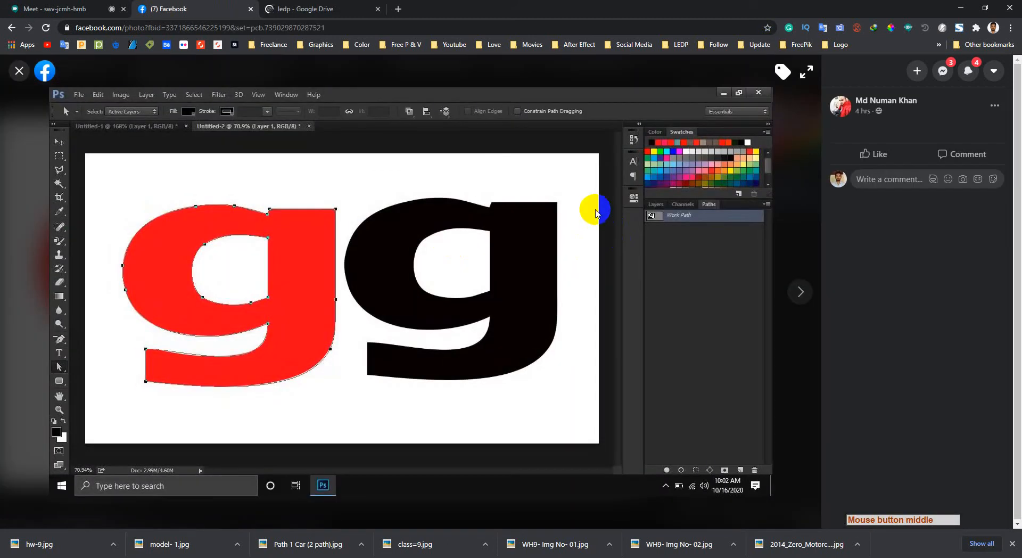
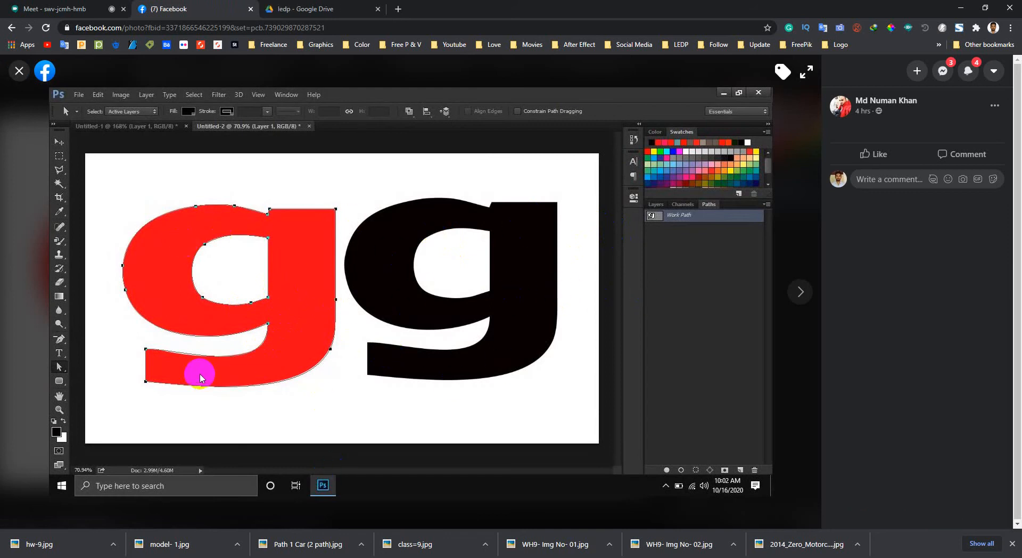
Examine the post's traced letters photo by photo, comparing each path with its original letter, and return to the group feed.
{"action": "left_click", "coordinate": [799, 295]}
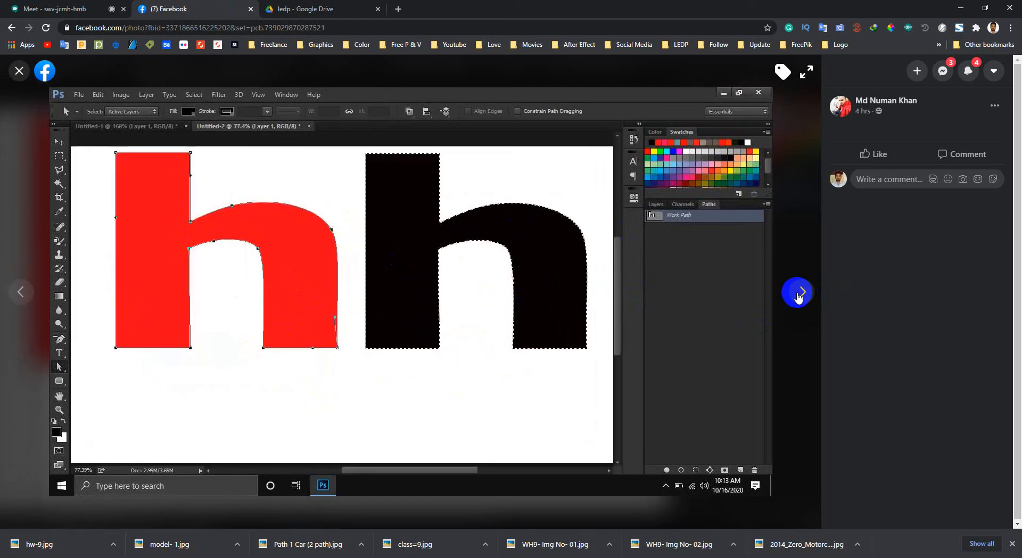
{"action": "left_click", "coordinate": [799, 297]}
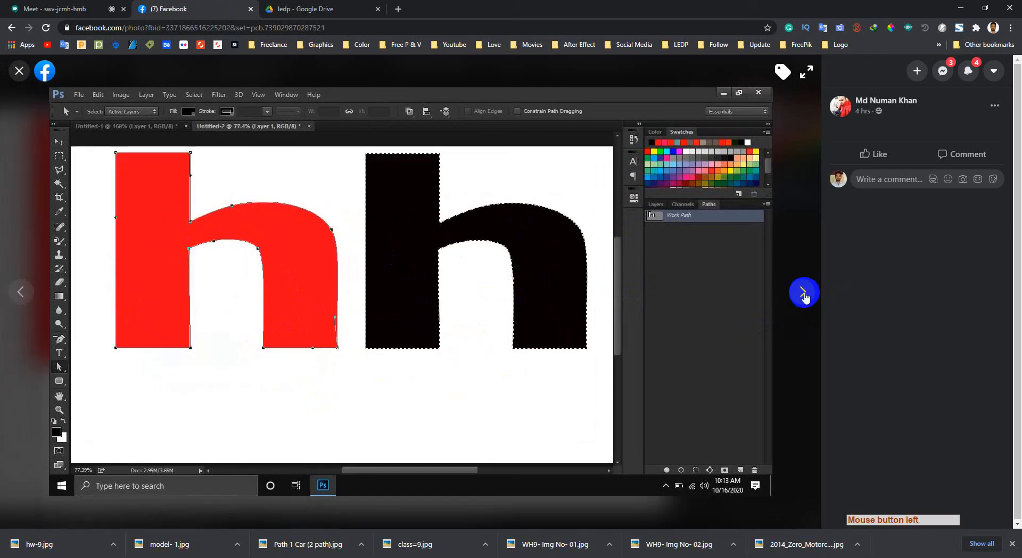
{"action": "left_click", "coordinate": [805, 297]}
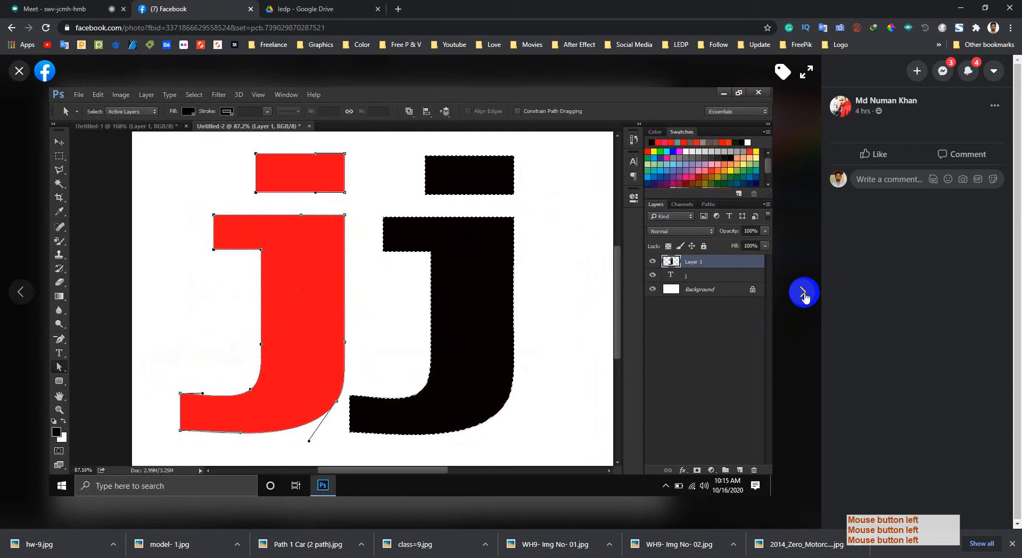
{"action": "left_click", "coordinate": [804, 294]}
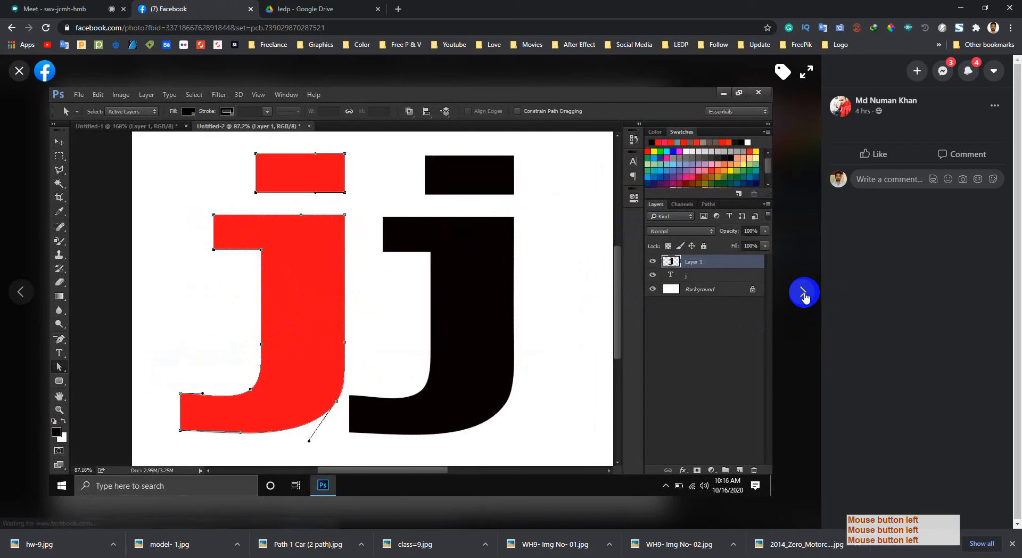
{"action": "left_click", "coordinate": [804, 295]}
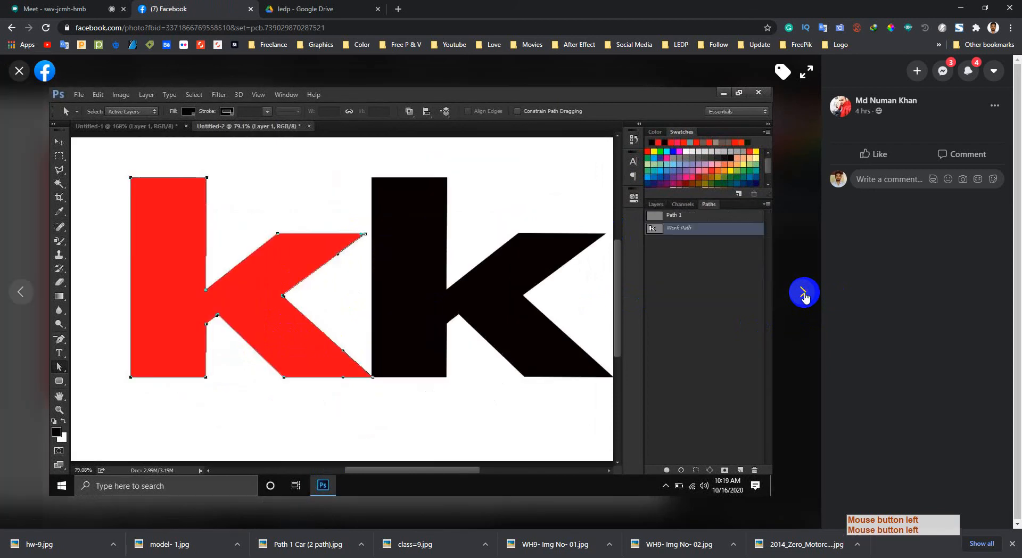
{"action": "left_click", "coordinate": [804, 296]}
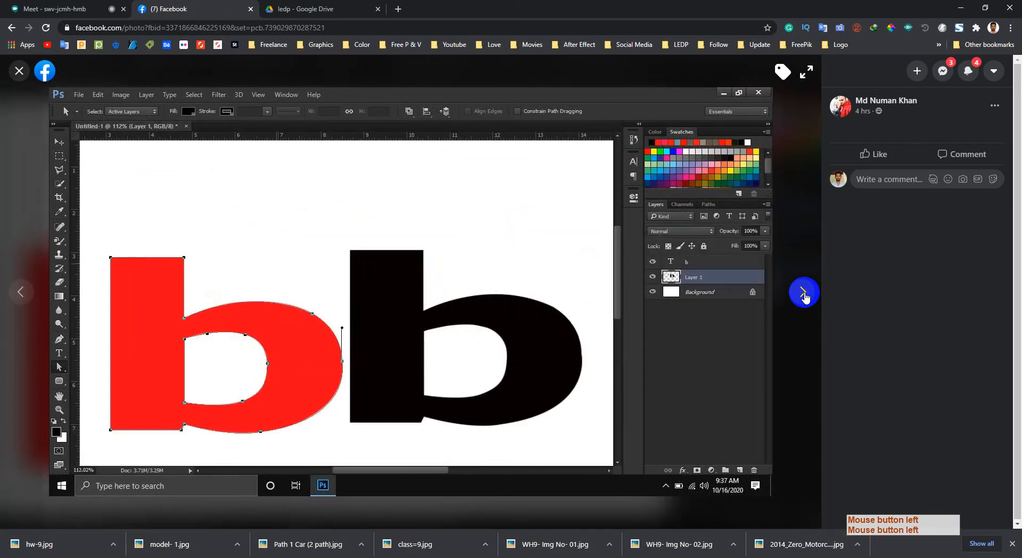
{"action": "left_click", "coordinate": [804, 295]}
{"action": "left_click", "coordinate": [805, 295]}
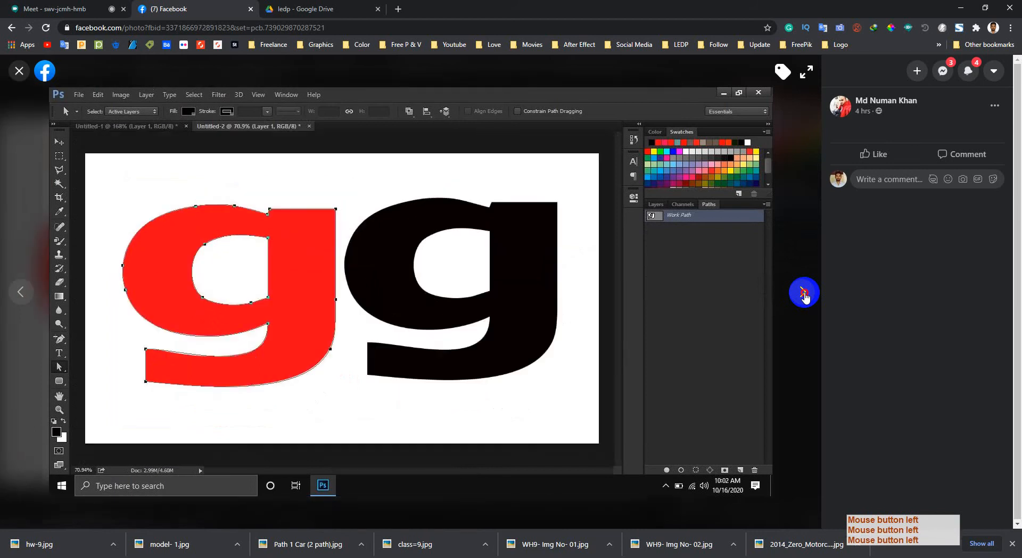
{"action": "left_click", "coordinate": [805, 296]}
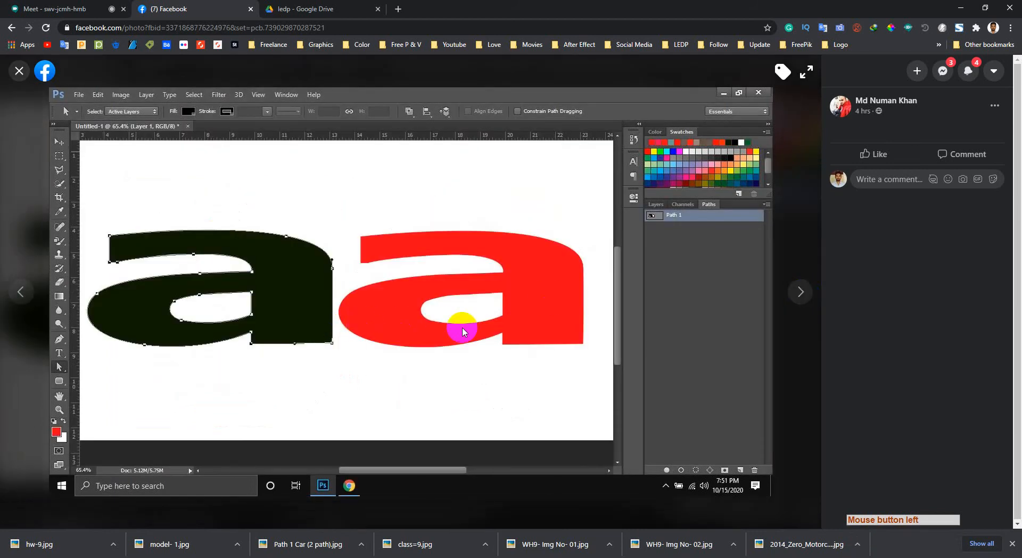
{"action": "left_click", "coordinate": [802, 294]}
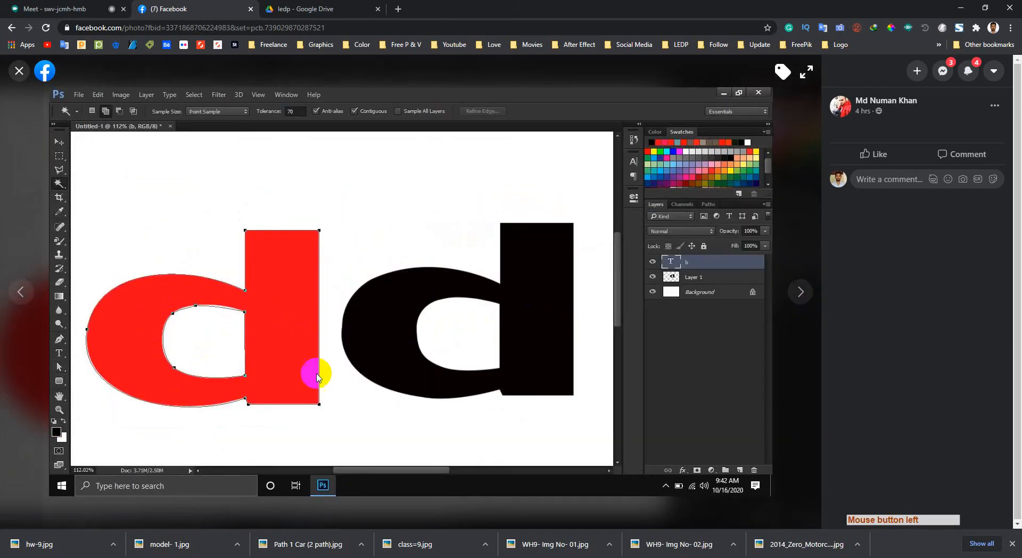
{"action": "left_click", "coordinate": [803, 296]}
{"action": "left_click", "coordinate": [803, 295]}
{"action": "left_click", "coordinate": [804, 296]}
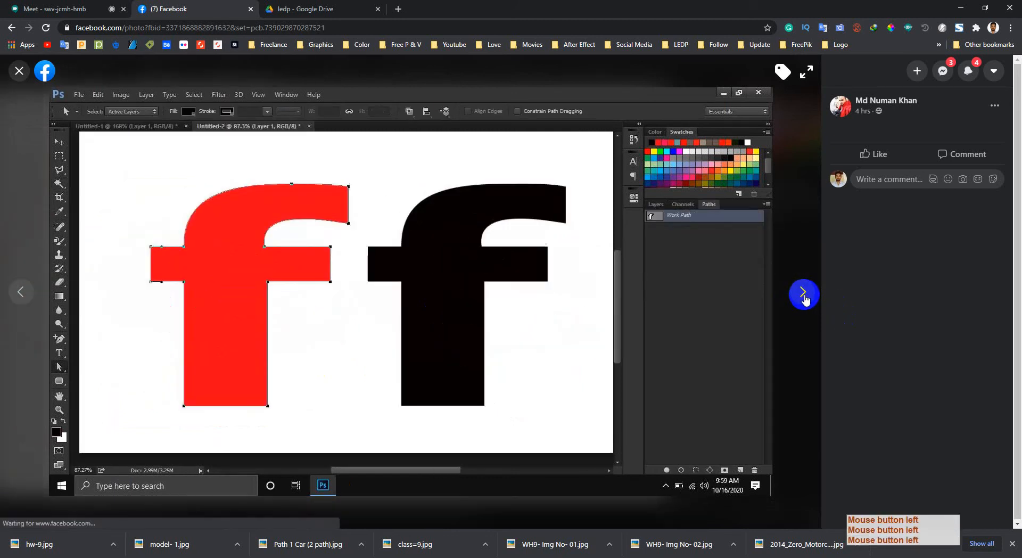
{"action": "left_click", "coordinate": [804, 296]}
{"action": "left_click", "coordinate": [804, 296]}
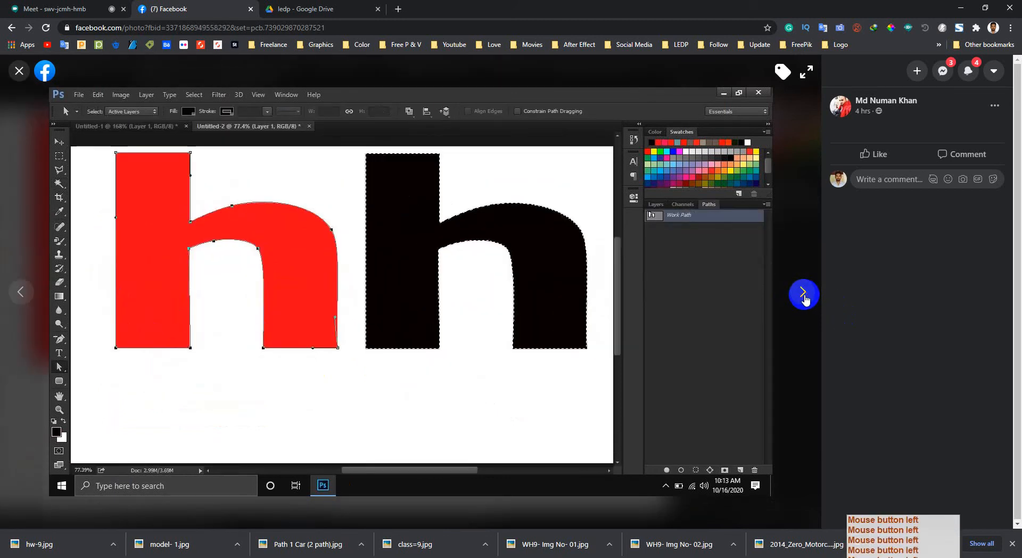
{"action": "left_click", "coordinate": [804, 296]}
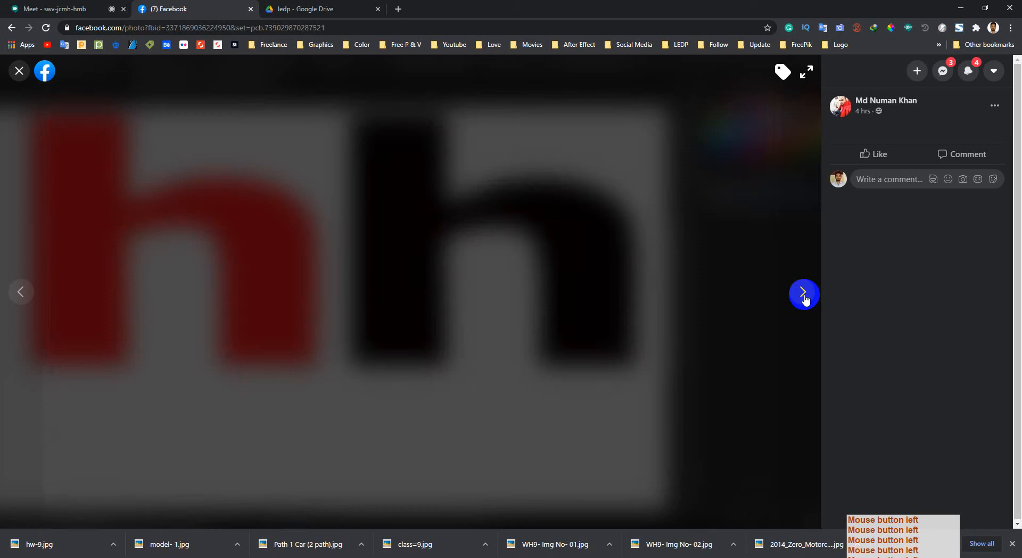
{"action": "left_click", "coordinate": [803, 296]}
{"action": "left_click", "coordinate": [804, 296]}
{"action": "left_click", "coordinate": [804, 297]}
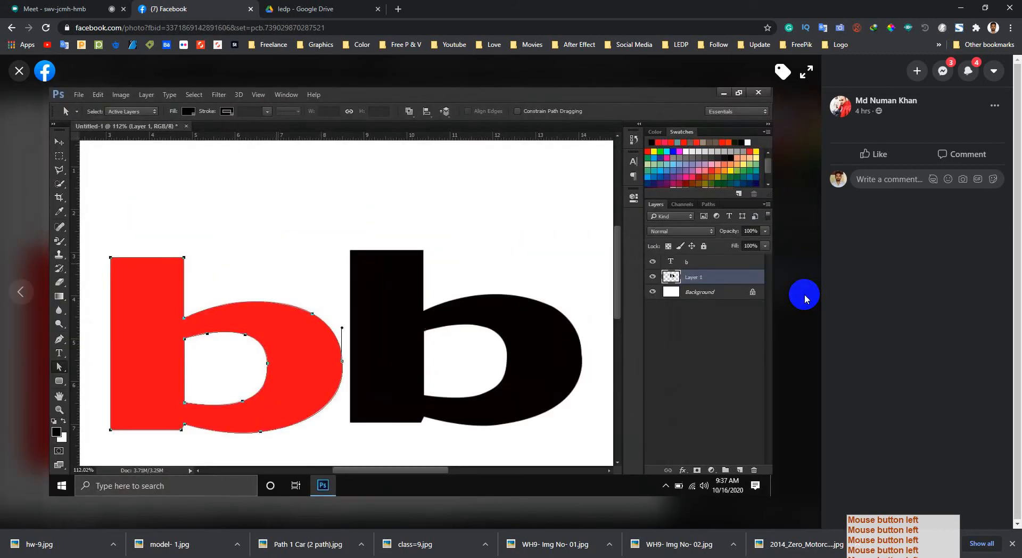
{"action": "key", "text": "Escape"}
Open the post's Google Drive link again in another tab and switch briefly to Photoshop and back to Chrome.
{"action": "scroll", "coordinate": [544, 359], "scroll_direction": "down", "scroll_amount": 1}
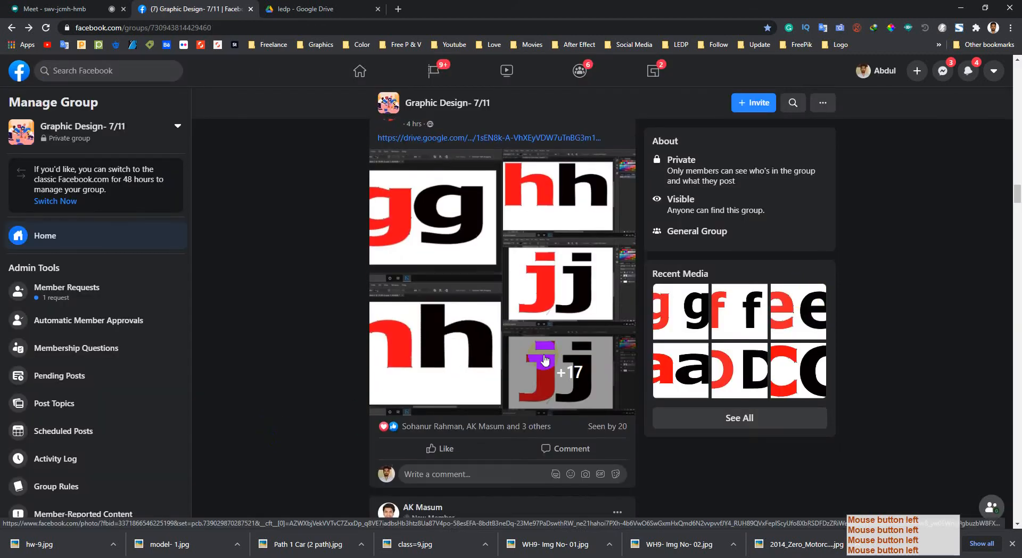
{"action": "scroll", "coordinate": [447, 410], "scroll_direction": "up", "scroll_amount": 1}
{"action": "middle_click", "coordinate": [446, 261]}
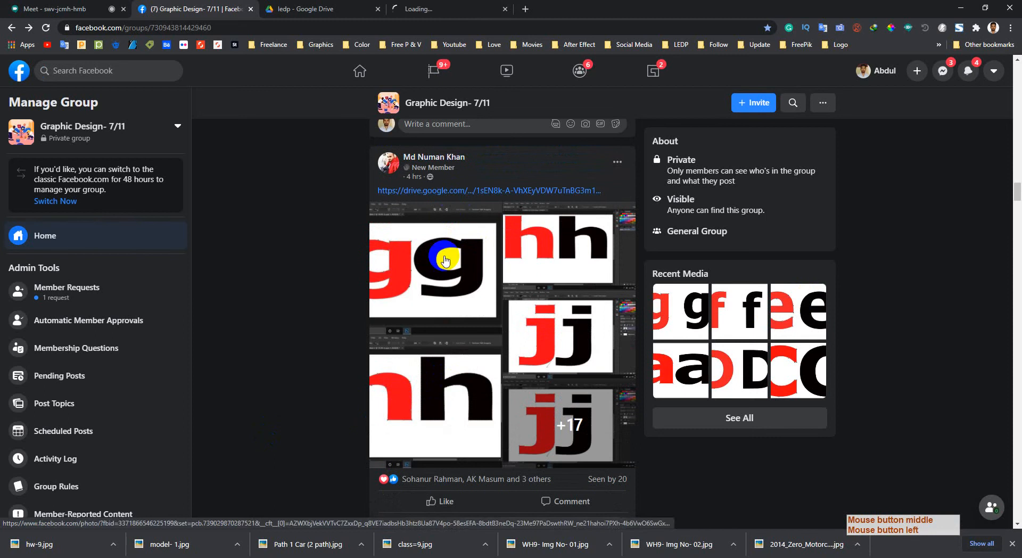
{"action": "left_click", "coordinate": [201, 517]}
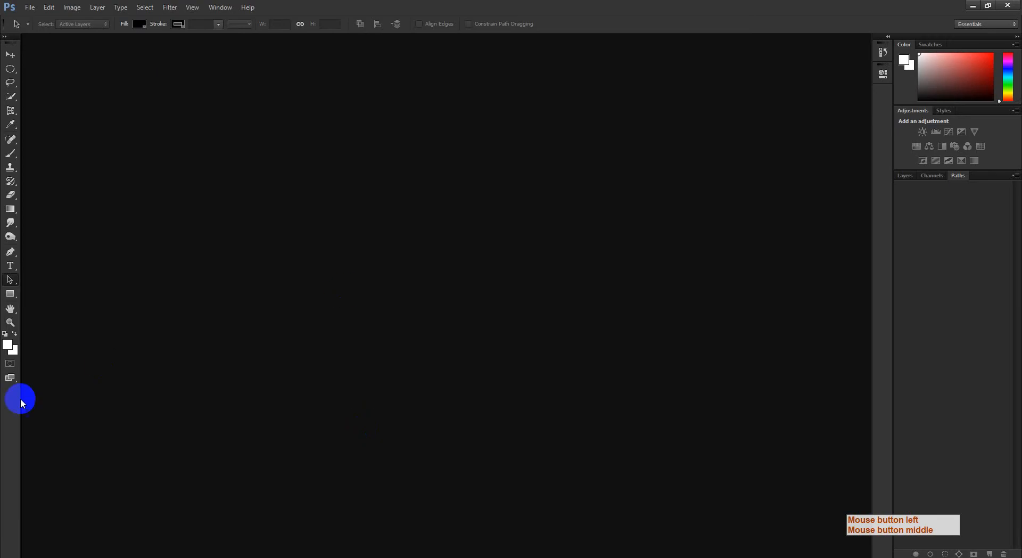
{"action": "left_click", "coordinate": [971, 5]}
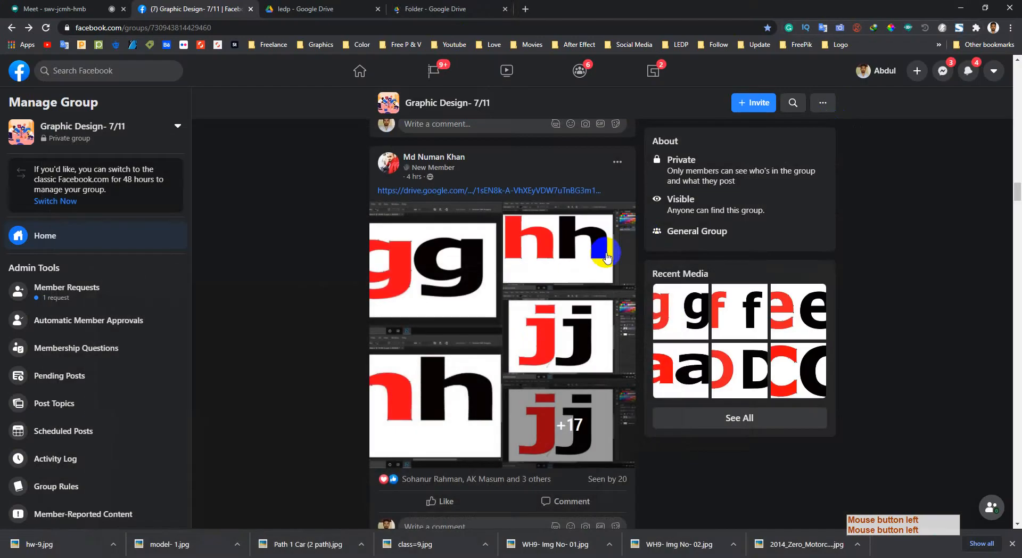
Switch to the shared ledp folder in Google Drive and close its duplicate tab.
{"action": "left_click", "coordinate": [456, 8]}
{"action": "left_click", "coordinate": [344, 5]}
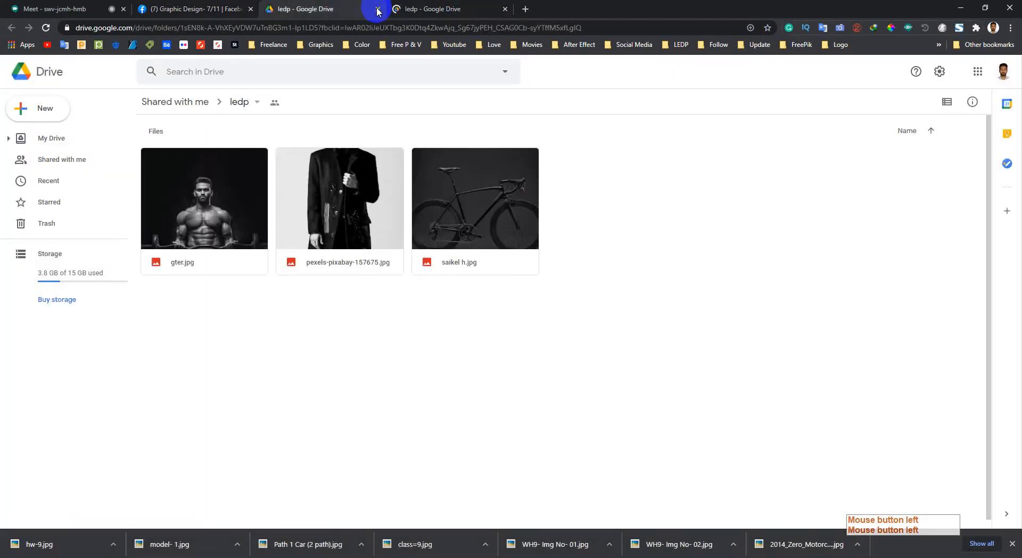
{"action": "left_click", "coordinate": [399, 9]}
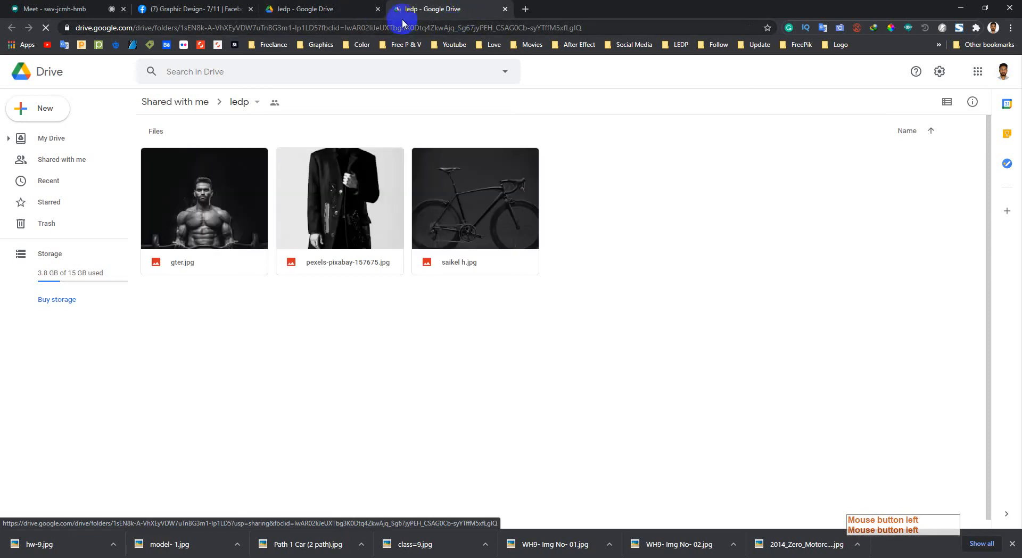
{"action": "left_click", "coordinate": [507, 10]}
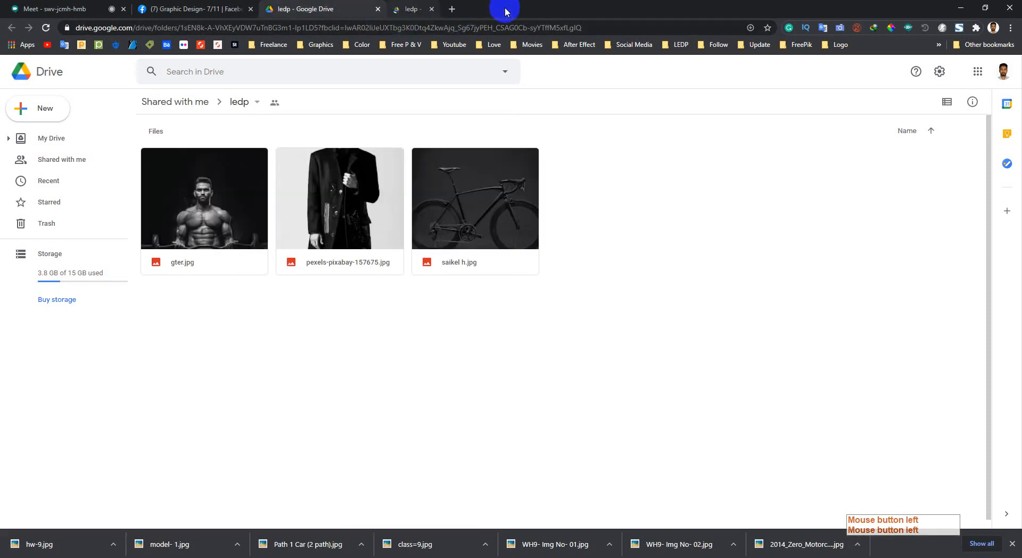
Download saikel h.jpg from the ledp folder to the Desktop, open it in Photoshop and activate the Pen tool.
{"action": "left_click", "coordinate": [455, 211]}
{"action": "right_click", "coordinate": [455, 206]}
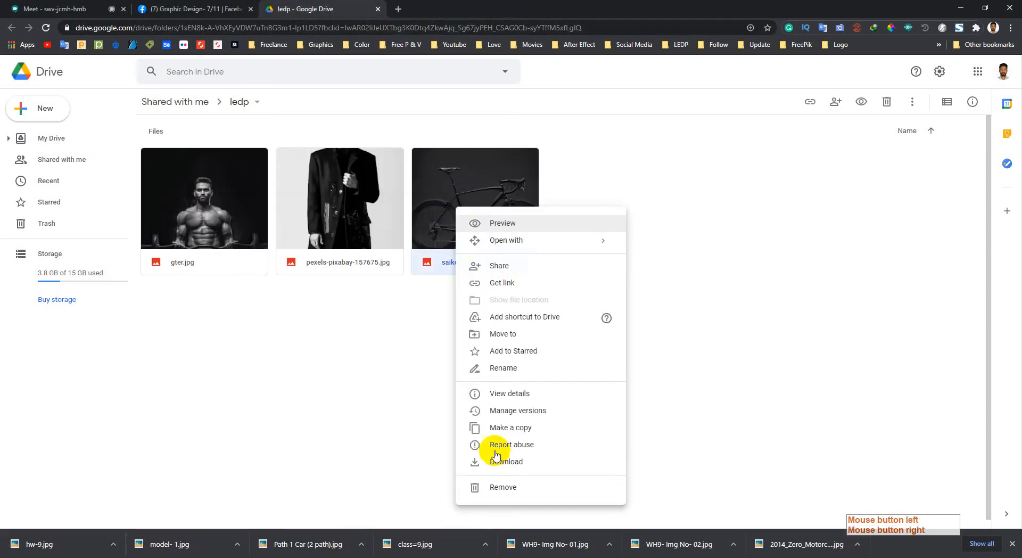
{"action": "left_click", "coordinate": [495, 456]}
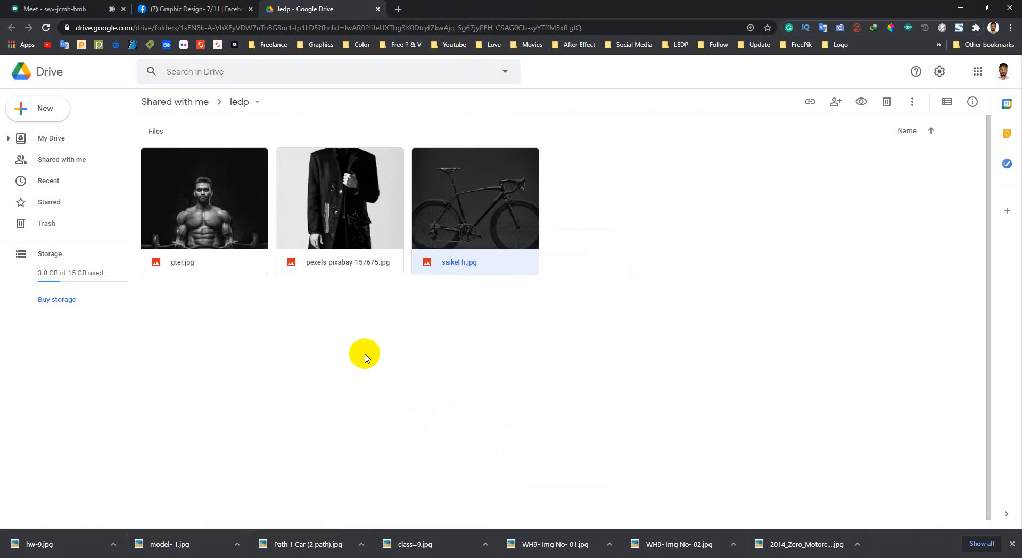
{"action": "left_click", "coordinate": [420, 270]}
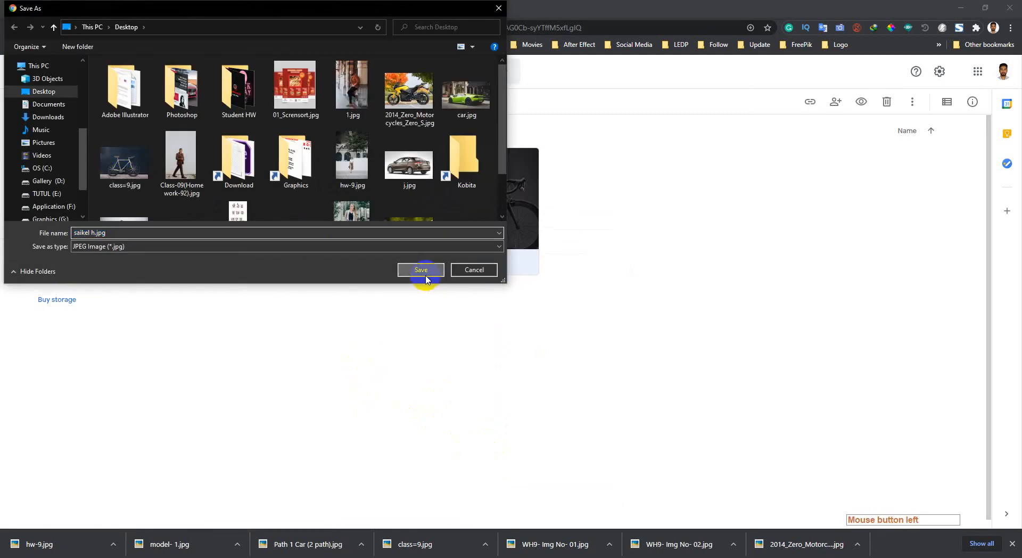
{"action": "left_click", "coordinate": [36, 545]}
{"action": "left_click_drag", "start_coordinate": [36, 546], "coordinate": [189, 557]}
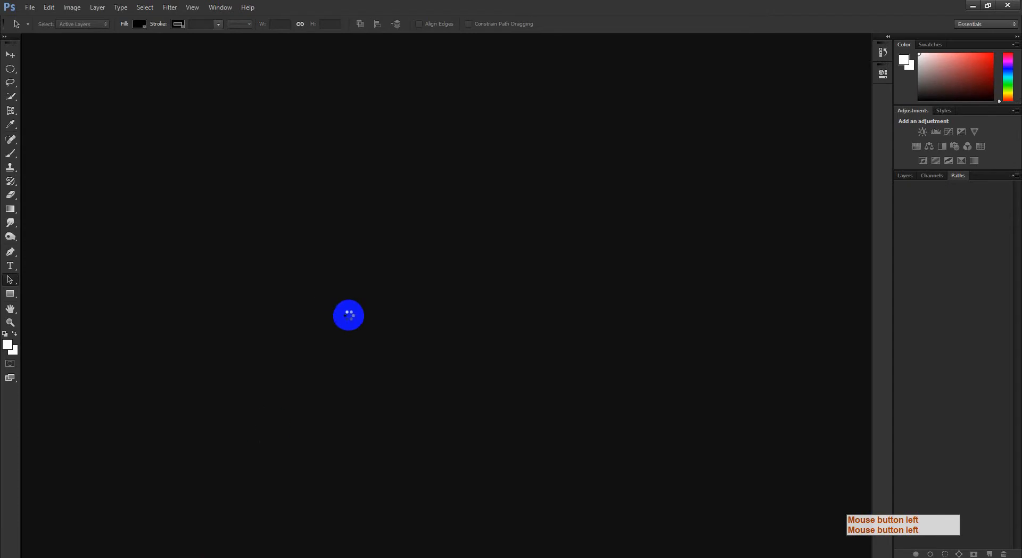
{"action": "key", "text": "p"}
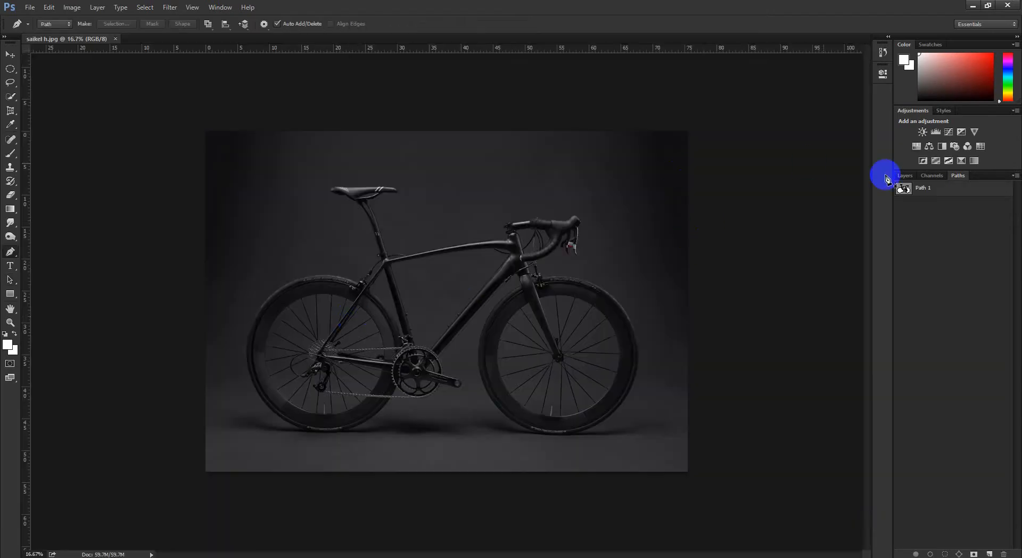
Load Path 1 as a selection, check the whole bicycle in Quick Mask mode and deselect.
{"action": "left_click", "coordinate": [903, 190], "text": "ctrl"}
{"action": "left_click", "coordinate": [903, 190], "text": "ctrl"}
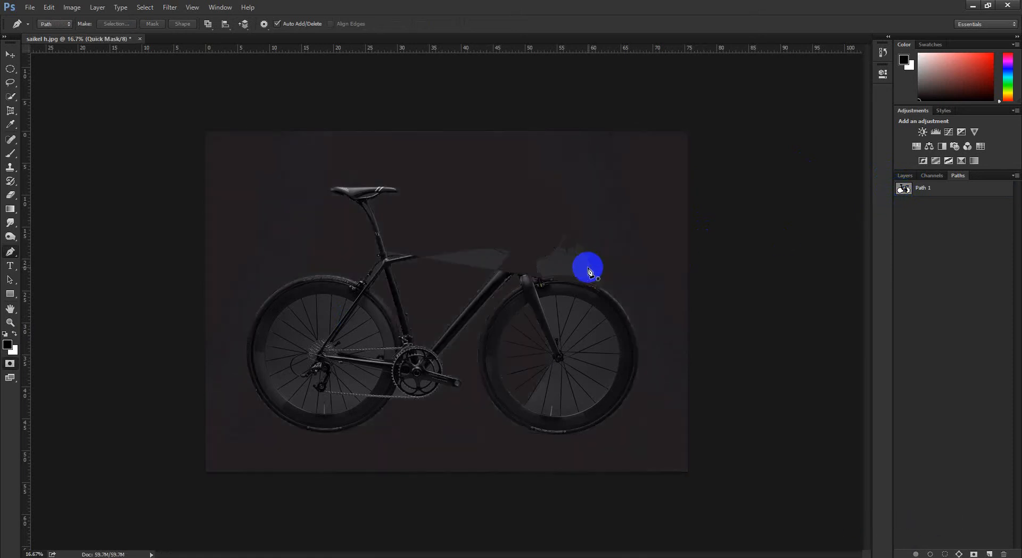
{"action": "key", "text": "ctrl+d"}
Show all of Path 1's anchor points, then check its selection in Quick Mask up close where the top tube meets the seat post.
{"action": "left_click", "coordinate": [974, 188]}
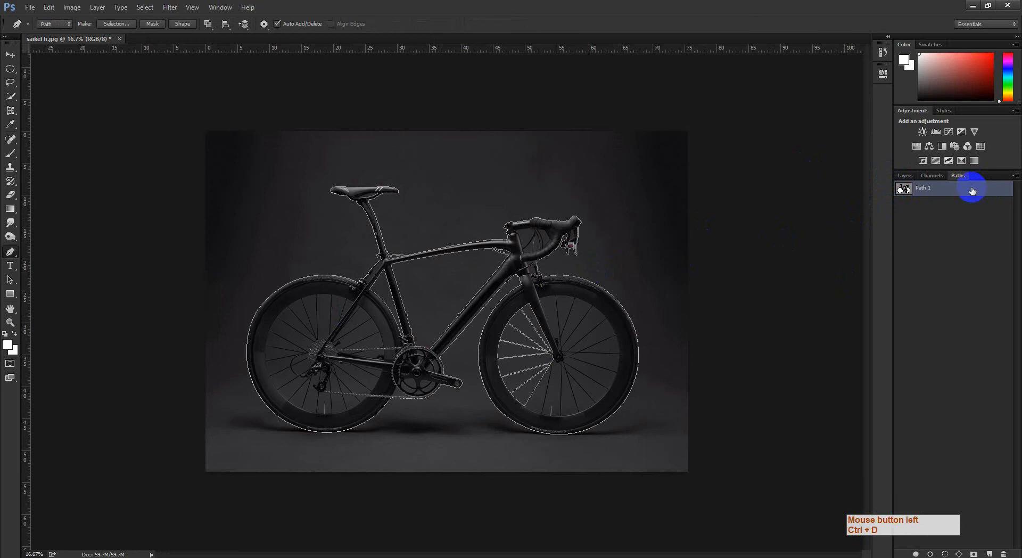
{"action": "left_click_drag", "start_coordinate": [281, 175], "coordinate": [852, 507]}
{"action": "key", "text": "ctrl+space"}
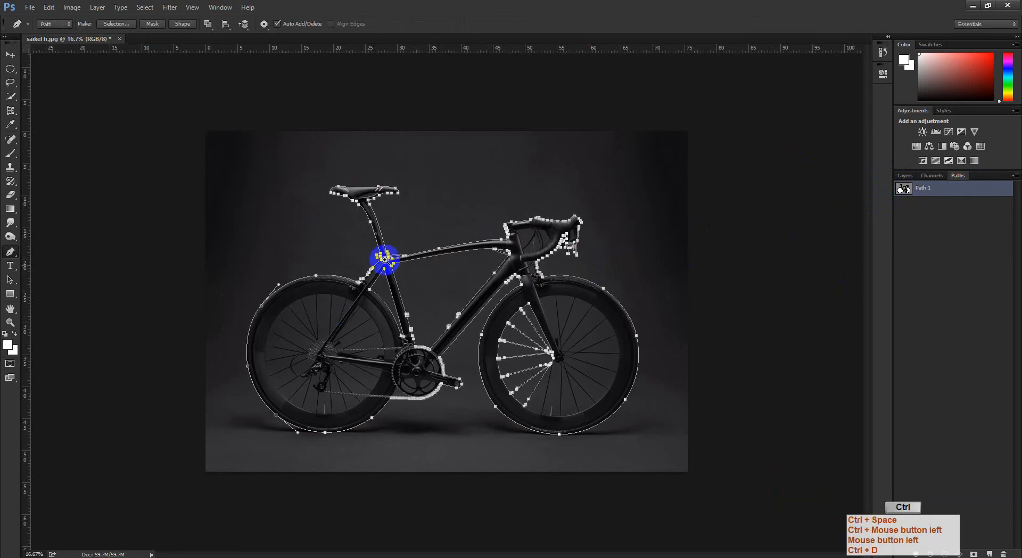
{"action": "left_click_drag", "start_coordinate": [377, 256], "coordinate": [41, 330]}
{"action": "mouse_move", "coordinate": [447, 299]}
{"action": "left_mouse_down"}
{"action": "mouse_move", "coordinate": [447, 321]}
{"action": "mouse_move", "coordinate": [429, 308]}
{"action": "left_mouse_up"}
{"action": "left_click", "coordinate": [908, 189], "text": "ctrl"}
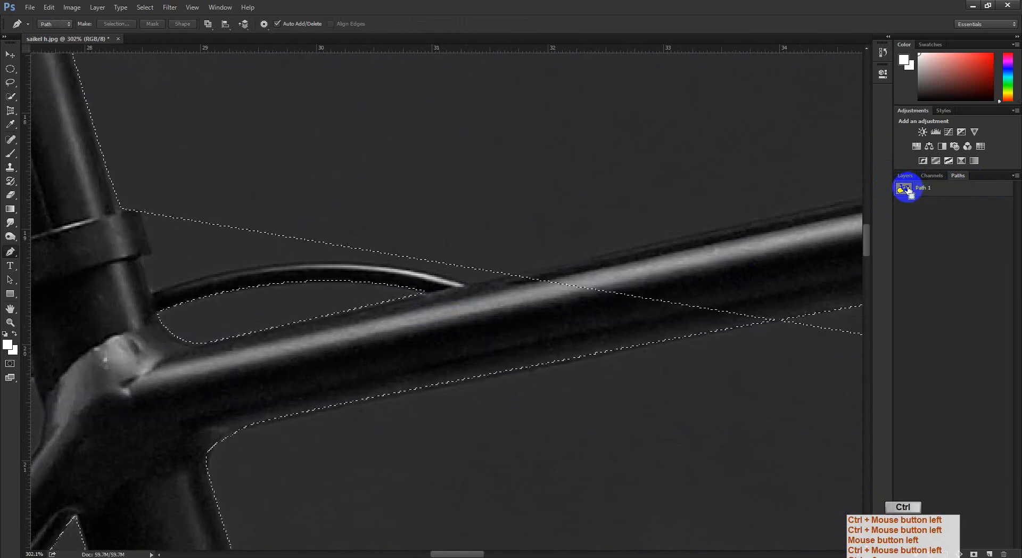
{"action": "key", "text": "q"}
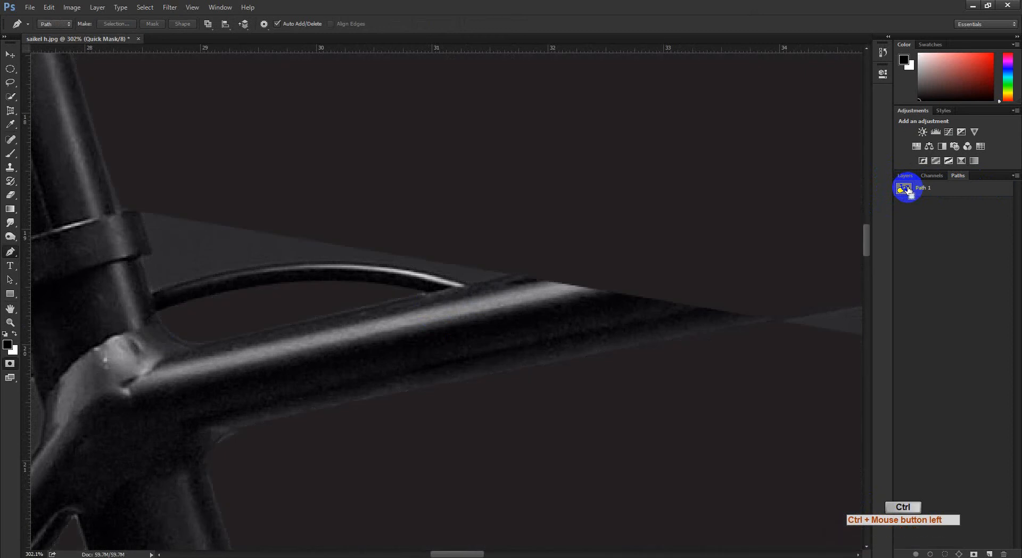
{"action": "key", "text": "ctrl+d"}
{"action": "key", "text": "q"}
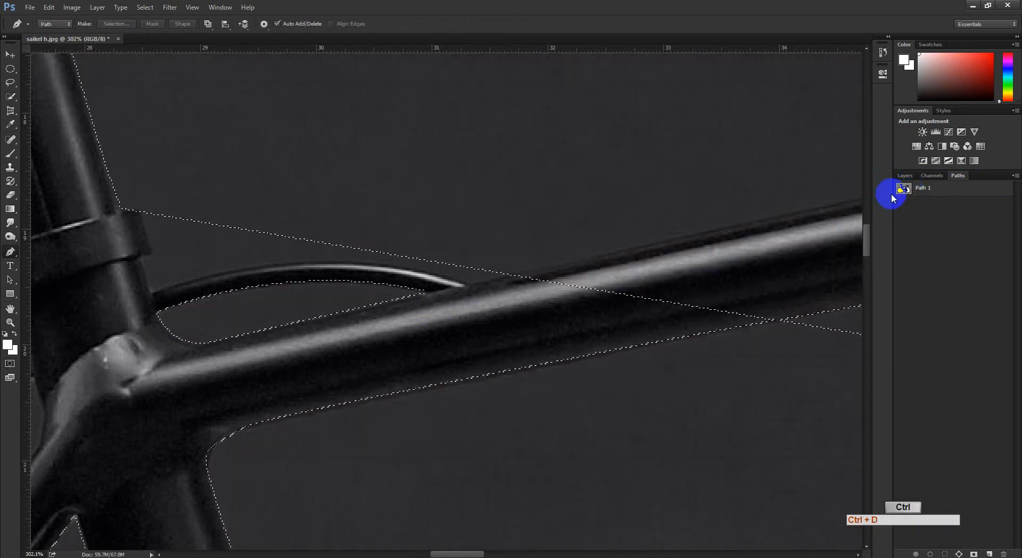
{"action": "key", "text": "ctrl+d"}
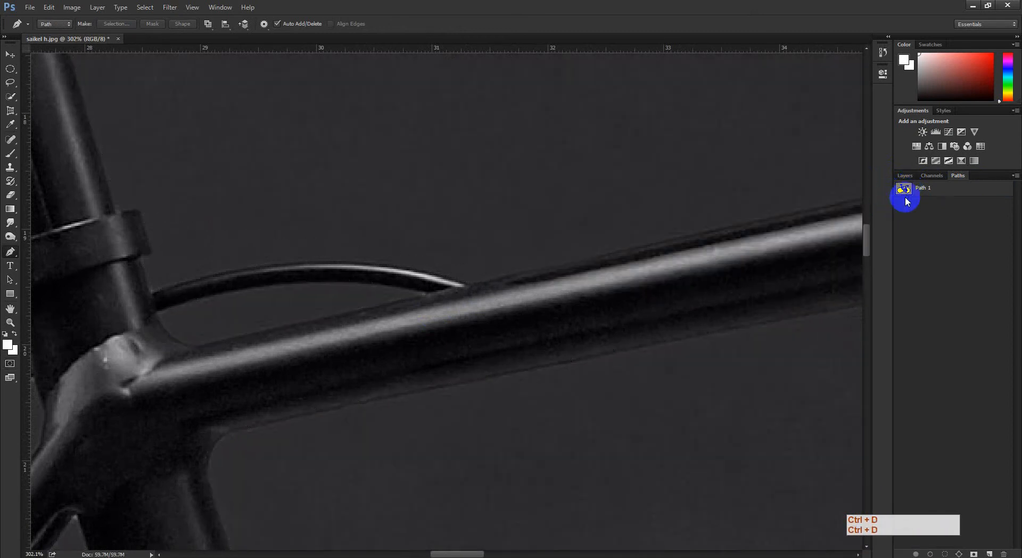
Show Path 1 again and examine its anchor points around the cable and the seat clamp at high magnification.
{"action": "left_click", "coordinate": [937, 189]}
{"action": "left_click", "coordinate": [650, 262], "text": "ctrl"}
{"action": "left_click_drag", "start_coordinate": [649, 262], "coordinate": [666, 262]}
{"action": "left_click_drag", "start_coordinate": [268, 240], "coordinate": [544, 300]}
{"action": "left_click_drag", "start_coordinate": [444, 313], "coordinate": [361, 426]}
{"action": "left_click_drag", "start_coordinate": [373, 402], "coordinate": [456, 421]}
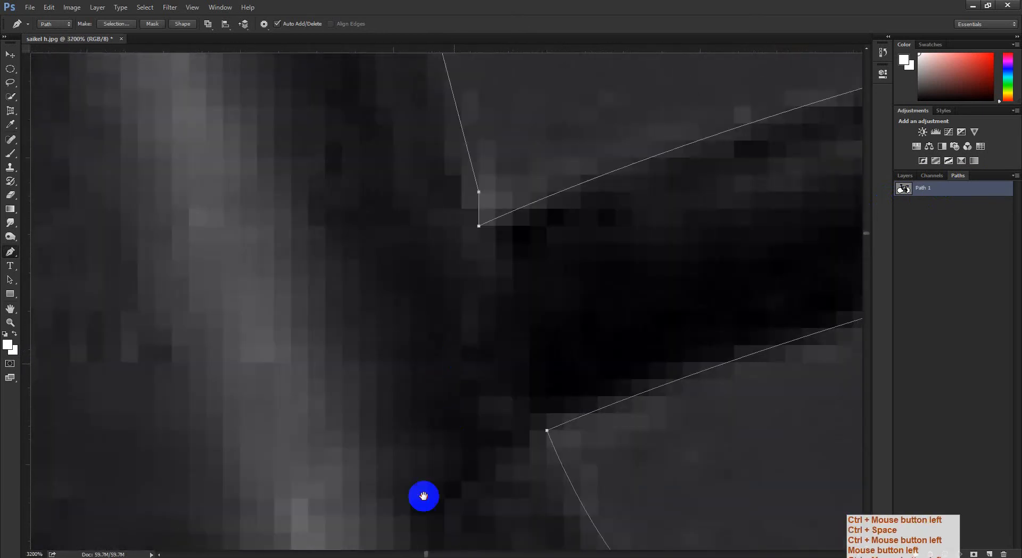
{"action": "left_click_drag", "start_coordinate": [486, 251], "coordinate": [447, 375]}
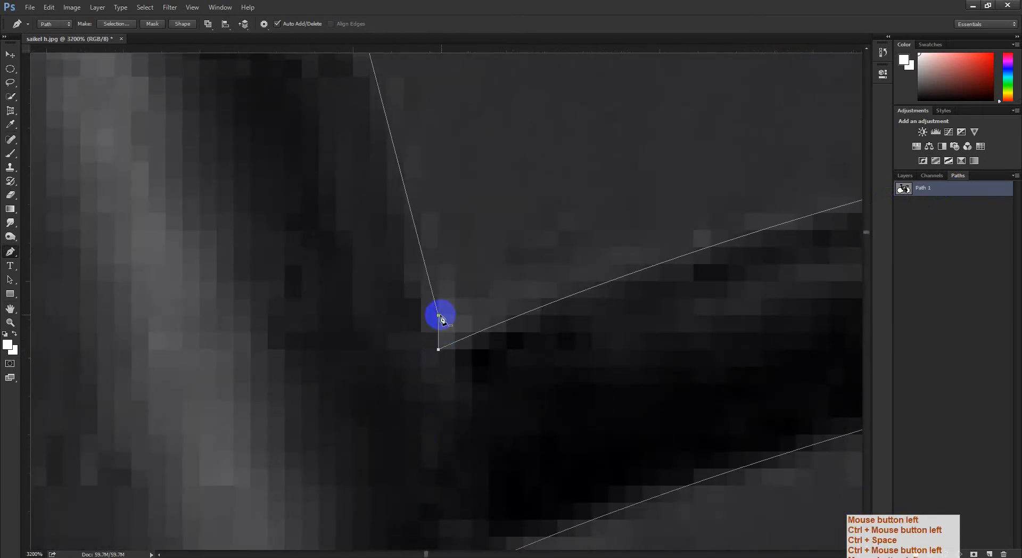
{"action": "left_click_drag", "start_coordinate": [508, 267], "coordinate": [456, 383]}
{"action": "left_click_drag", "start_coordinate": [482, 145], "coordinate": [447, 305]}
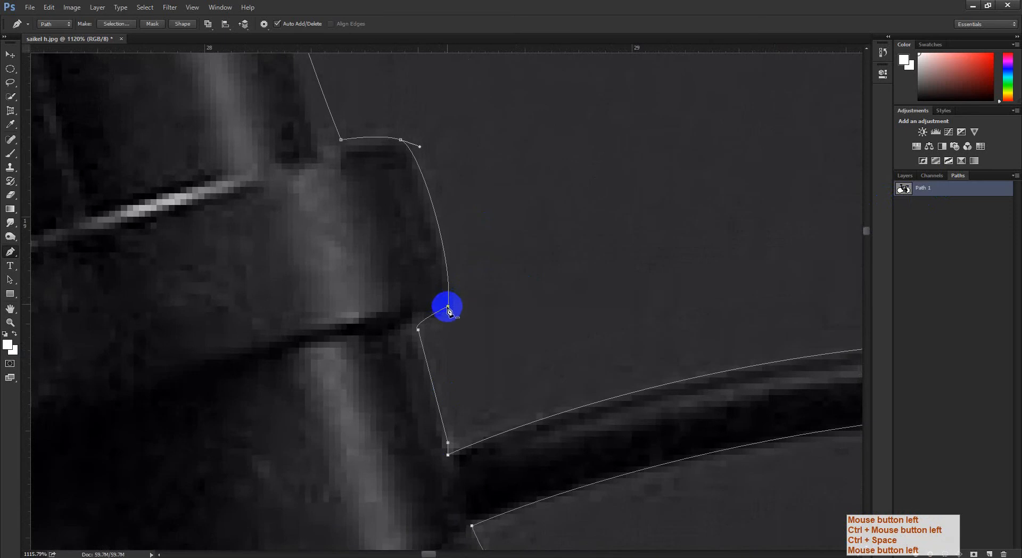
{"action": "left_click_drag", "start_coordinate": [484, 271], "coordinate": [418, 403]}
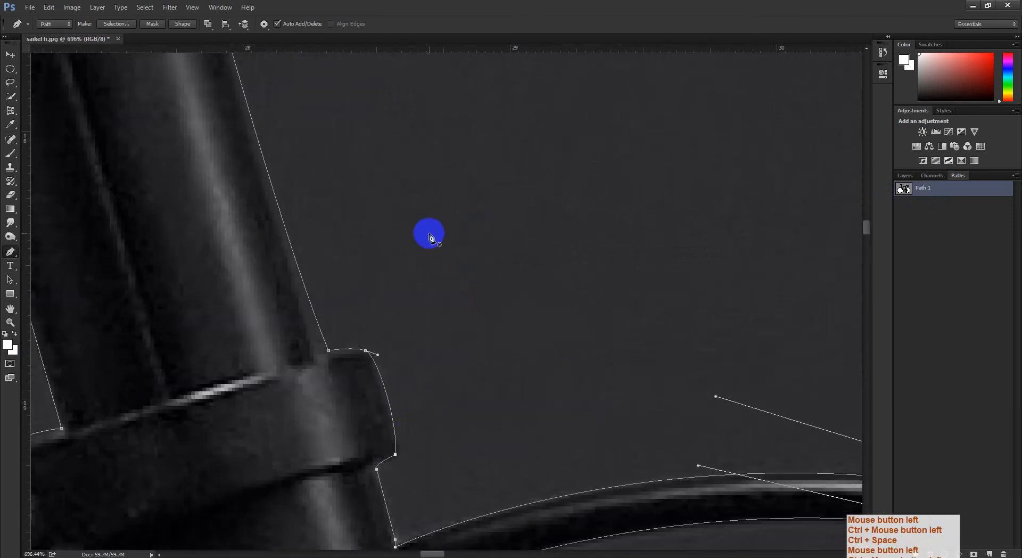
Check the selection made from Path 1 at the seat clamp, deselect, and examine the anchors on the clamp's upper edge.
{"action": "left_click", "coordinate": [904, 189], "text": "ctrl"}
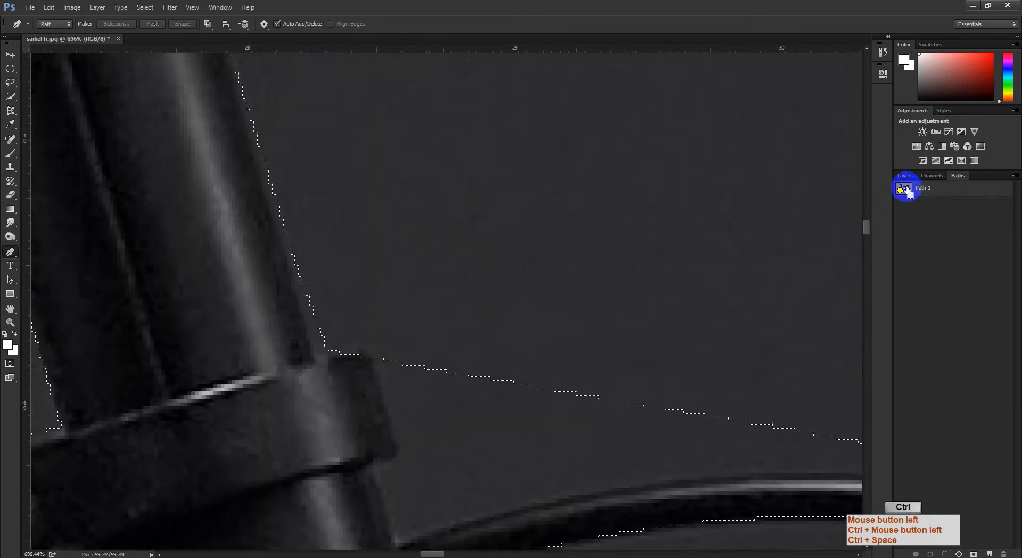
{"action": "key", "text": "ctrl+d"}
{"action": "left_click", "coordinate": [319, 358], "text": "ctrl"}
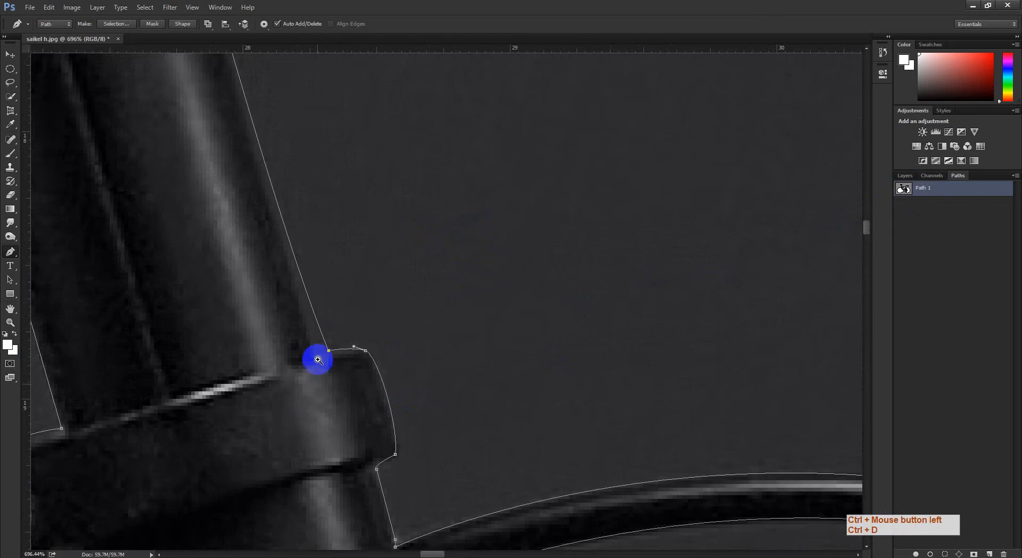
{"action": "left_click_drag", "start_coordinate": [318, 358], "coordinate": [371, 335]}
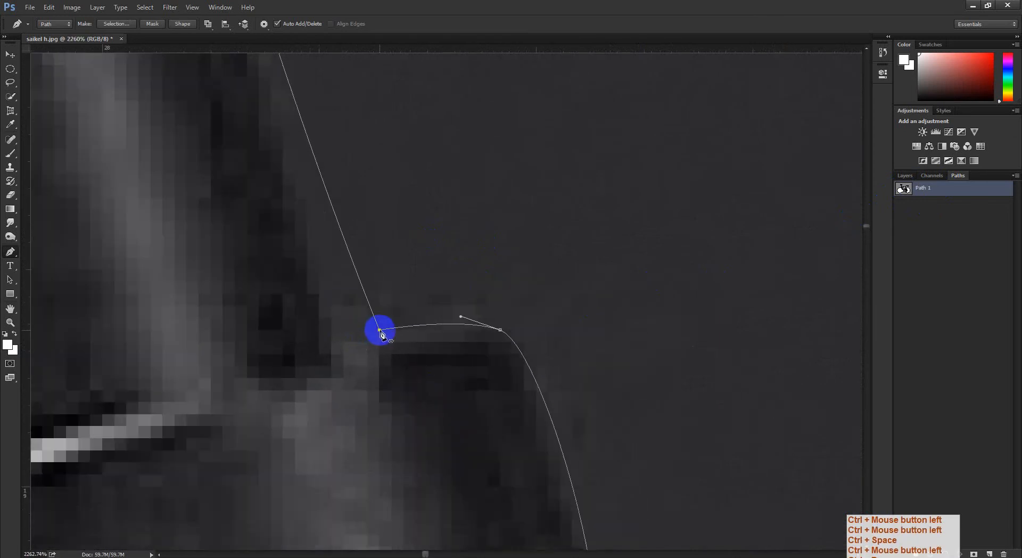
{"action": "left_click", "coordinate": [379, 341], "text": "ctrl"}
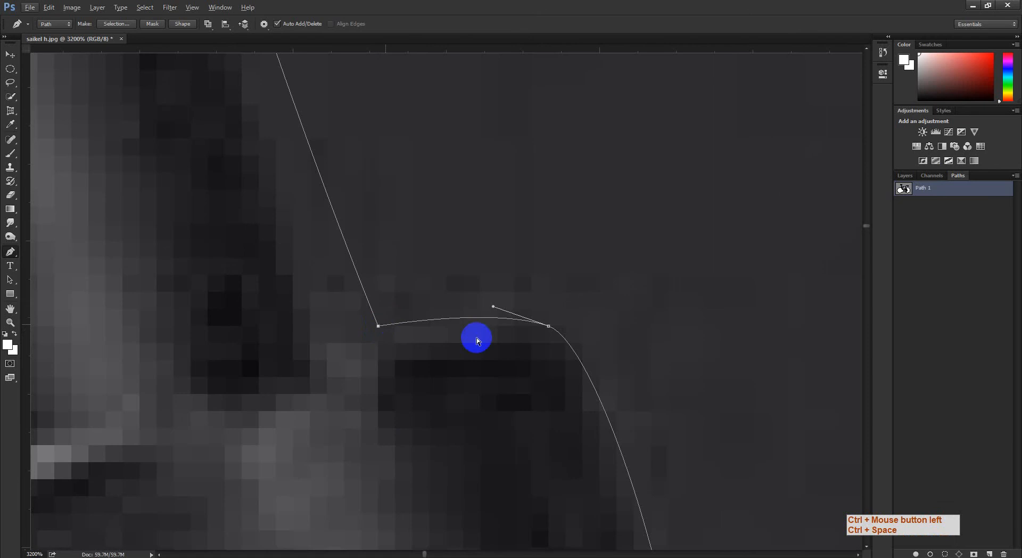
{"action": "left_click_drag", "start_coordinate": [477, 341], "coordinate": [481, 399]}
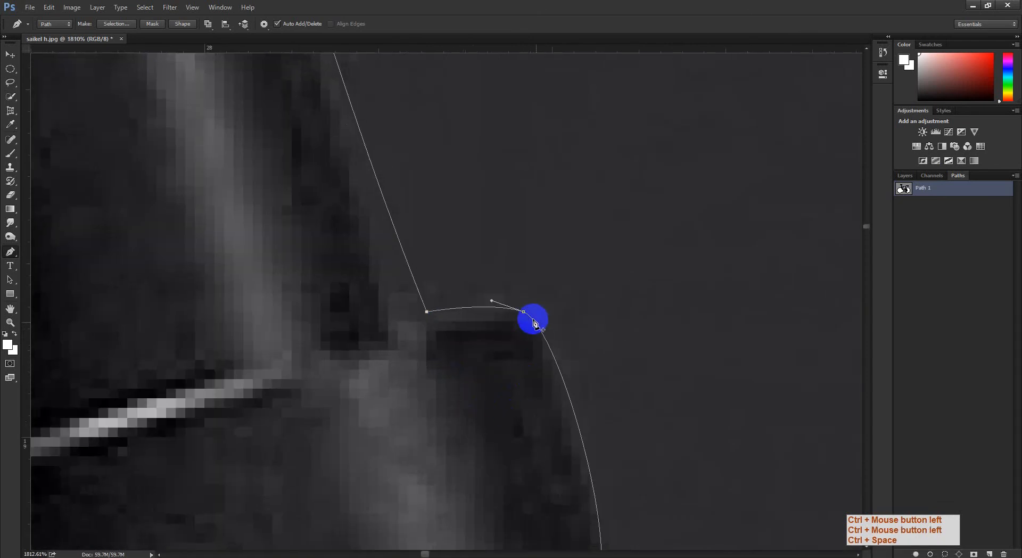
{"action": "mouse_move", "coordinate": [526, 316]}
{"action": "left_mouse_down"}
{"action": "mouse_move", "coordinate": [563, 351]}
{"action": "mouse_move", "coordinate": [525, 314]}
{"action": "left_mouse_up"}
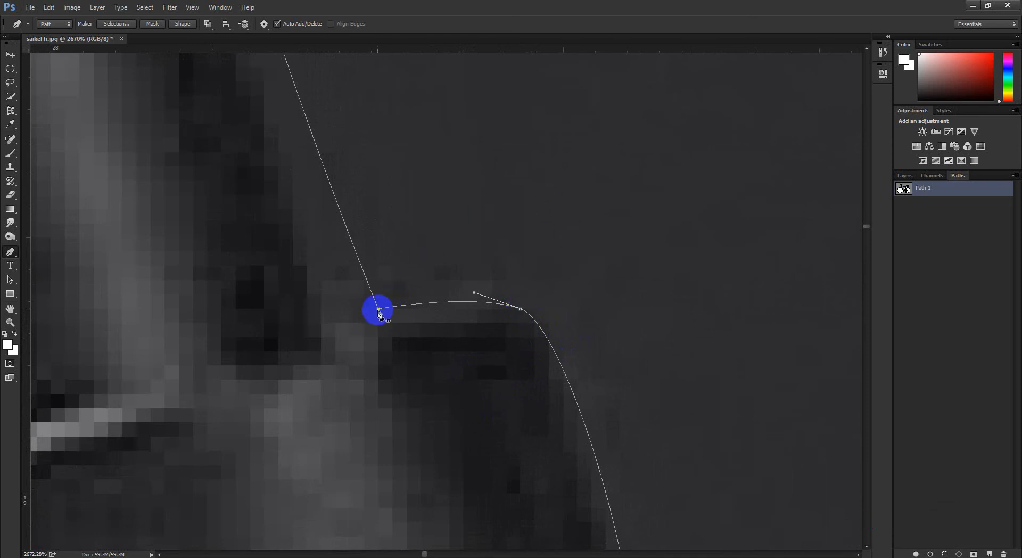
Try to reshape the direction handles of the anchor where the seat post meets the clamp, and undo the changes.
{"action": "left_click_drag", "start_coordinate": [380, 311], "coordinate": [445, 266]}
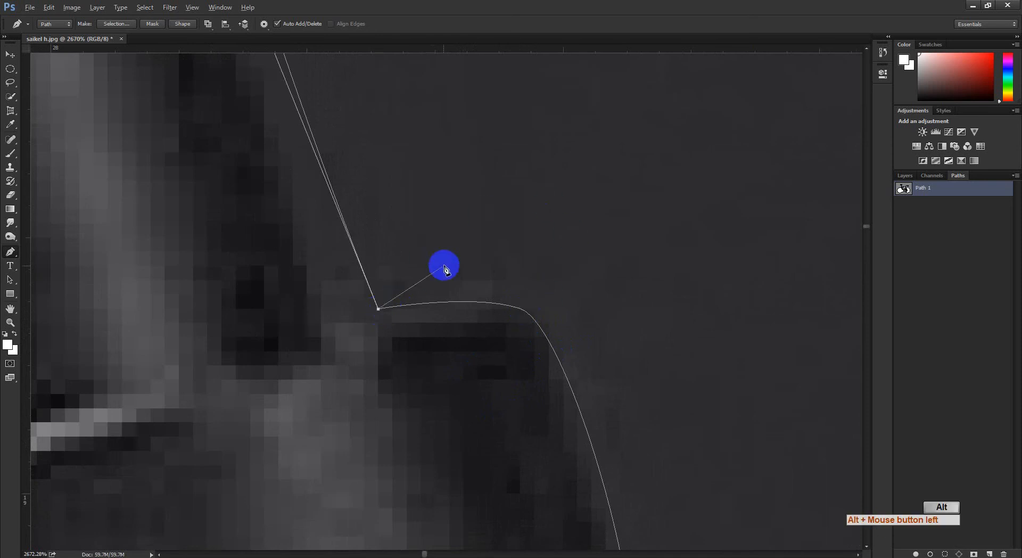
{"action": "left_click", "coordinate": [395, 309], "text": "alt"}
{"action": "left_click", "coordinate": [379, 310], "text": "alt"}
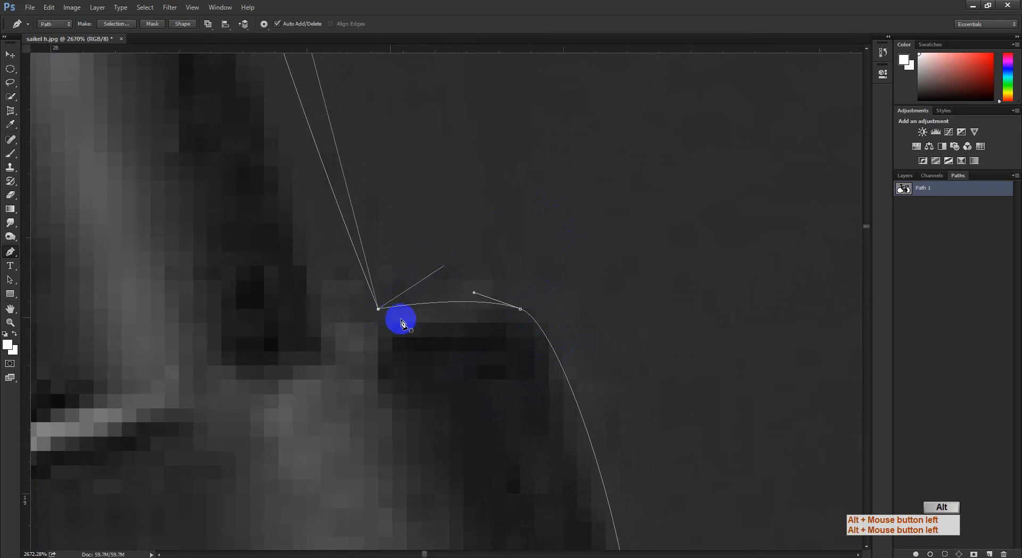
{"action": "left_click", "coordinate": [445, 267], "text": "ctrl"}
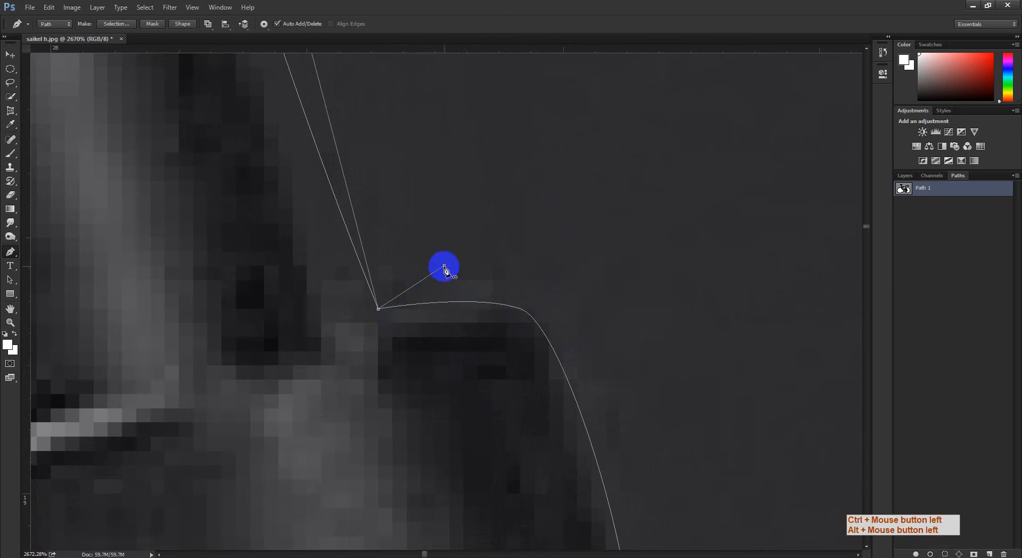
{"action": "key", "text": "ctrl+space"}
{"action": "left_click_drag", "start_coordinate": [434, 296], "coordinate": [408, 307]}
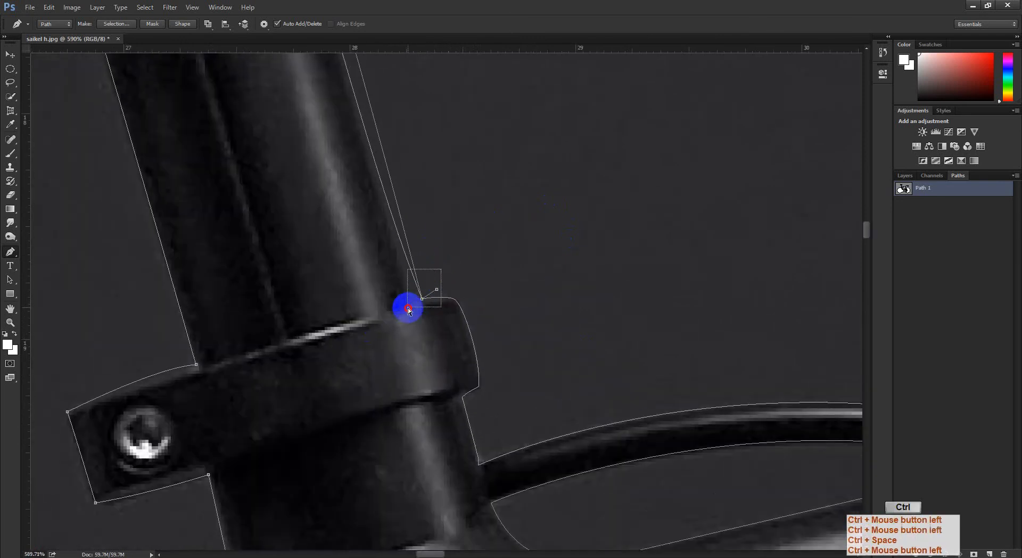
{"action": "key", "text": "ctrl+alt+z"}
{"action": "key", "text": "ctrl+alt+z"}
{"action": "key", "text": "ctrl+alt+z"}
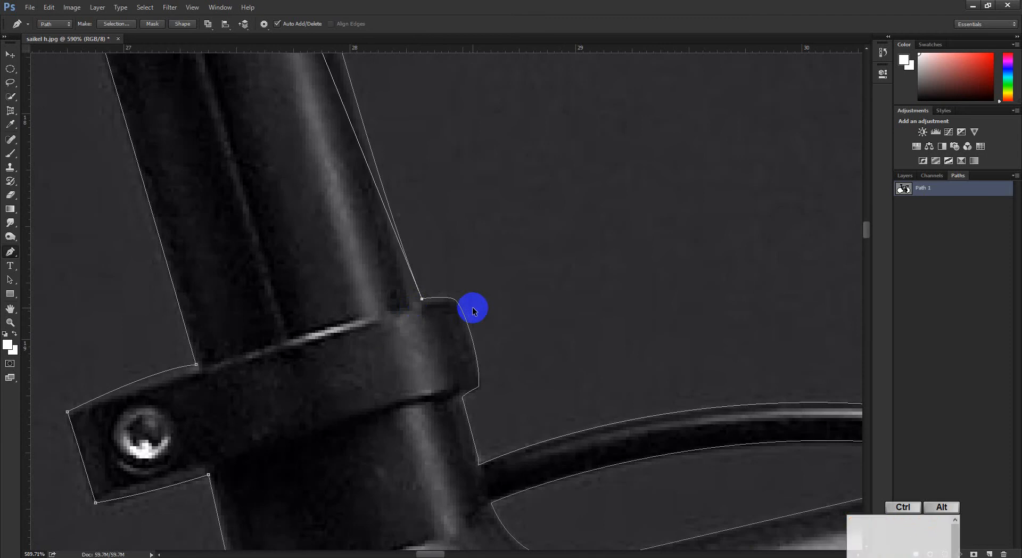
Show Path 1 again and pull a short direction handle out of the anchor where the seat post meets the clamp.
{"action": "left_click", "coordinate": [931, 191]}
{"action": "key", "text": "ctrl+space"}
{"action": "left_click_drag", "start_coordinate": [554, 272], "coordinate": [427, 374]}
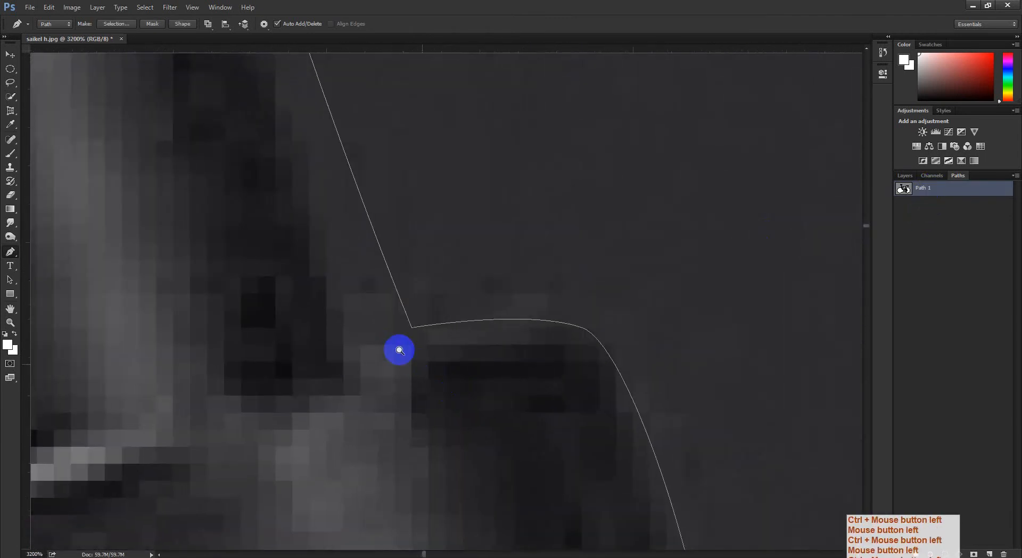
{"action": "left_click", "coordinate": [411, 330], "text": "ctrl"}
{"action": "left_click_drag", "start_coordinate": [411, 329], "coordinate": [434, 308]}
{"action": "left_click", "coordinate": [413, 332], "text": "alt"}
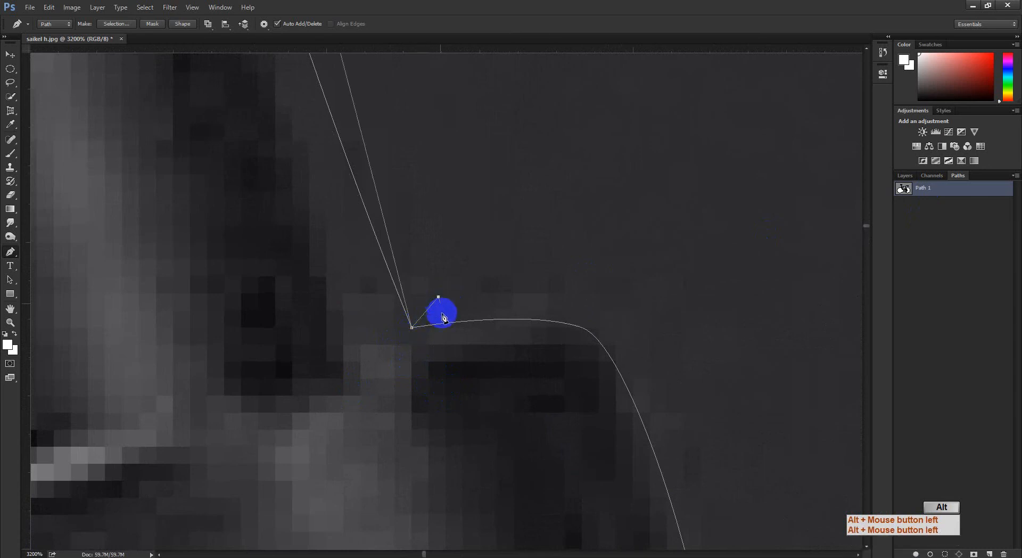
{"action": "left_click", "coordinate": [442, 304], "text": "ctrl"}
Undo the handle changes and stray edits at the seat clamp's corner anchor.
{"action": "key", "text": "ctrl+z"}
{"action": "key", "text": "ctrl+alt+z"}
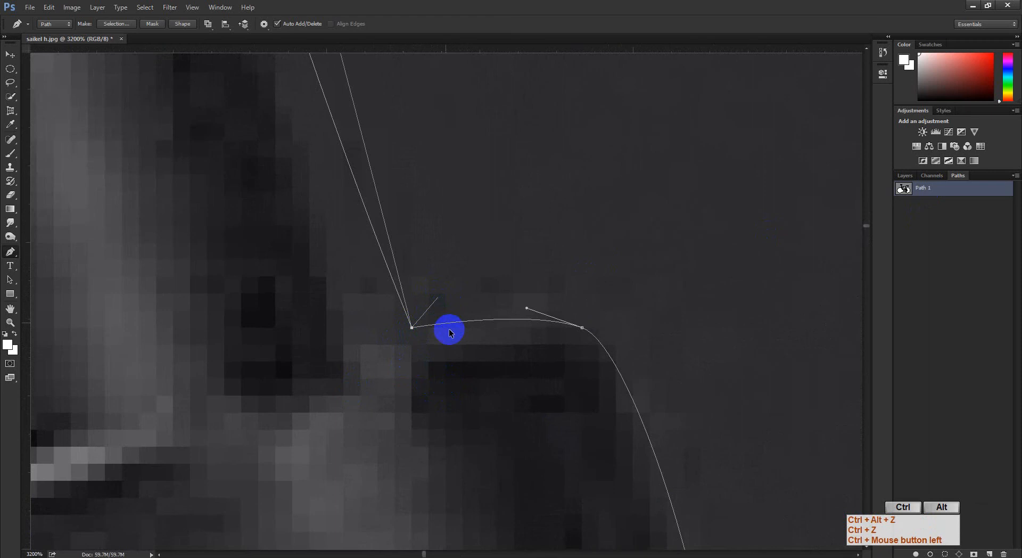
{"action": "key", "text": "ctrl+space"}
{"action": "left_click", "coordinate": [507, 372], "text": "ctrl"}
{"action": "key", "text": "ctrl+alt+z"}
{"action": "key", "text": "ctrl+space"}
{"action": "left_click_drag", "start_coordinate": [481, 376], "coordinate": [464, 387]}
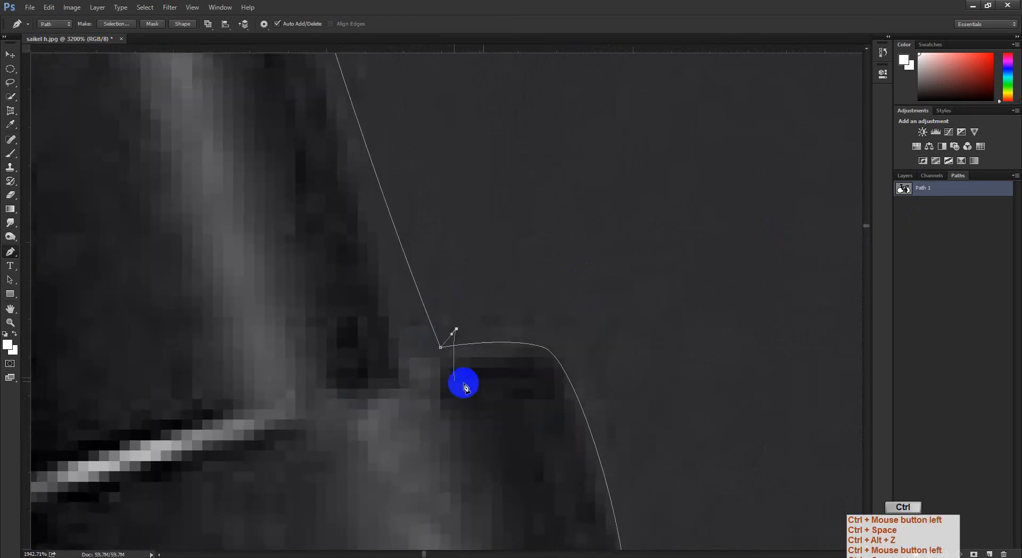
{"action": "key", "text": "ctrl+alt+z"}
{"action": "key", "text": "ctrl+alt+z"}
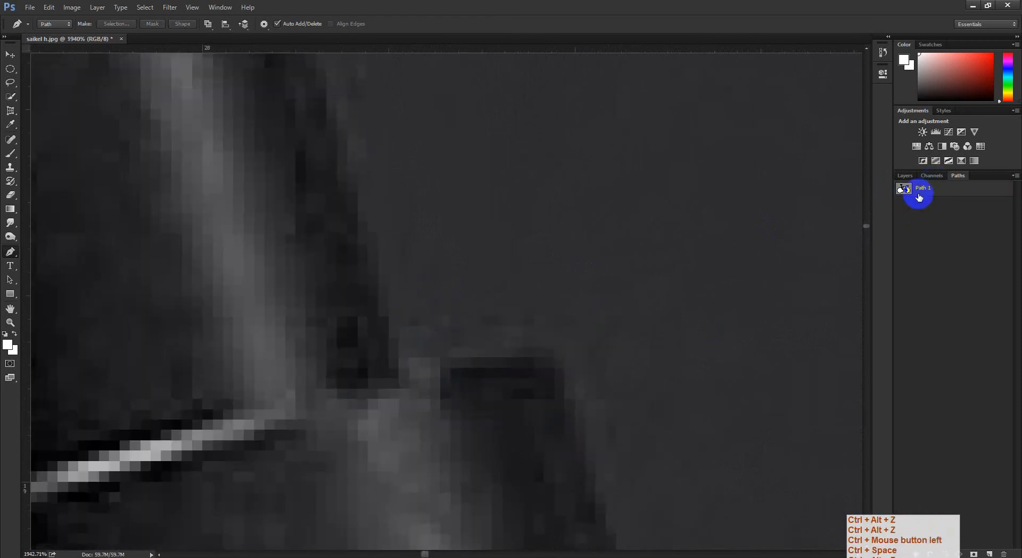
Display Path 1, select the anchor where the seat post meets the clamp and delete it from the path.
{"action": "left_click", "coordinate": [938, 196]}
{"action": "left_click", "coordinate": [452, 339], "text": "ctrl"}
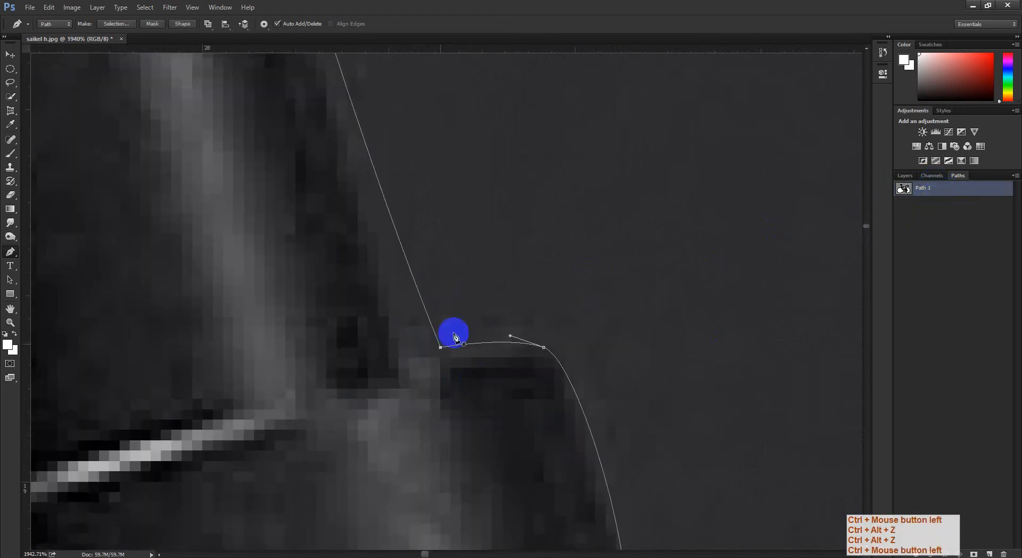
{"action": "left_click_drag", "start_coordinate": [450, 335], "coordinate": [448, 487]}
{"action": "key", "text": "Delete"}
Pull a handle out of the seat post's upper anchor, and drag that anchor and the saddle clamp's corner anchor off the edge.
{"action": "key", "text": "ctrl+space"}
{"action": "left_click_drag", "start_coordinate": [482, 372], "coordinate": [410, 317]}
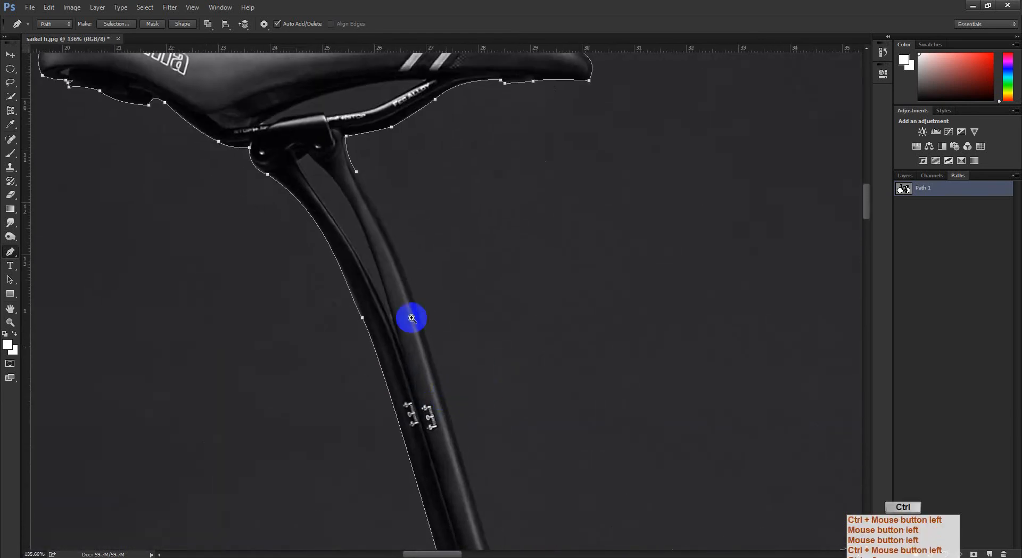
{"action": "left_click_drag", "start_coordinate": [375, 271], "coordinate": [383, 320]}
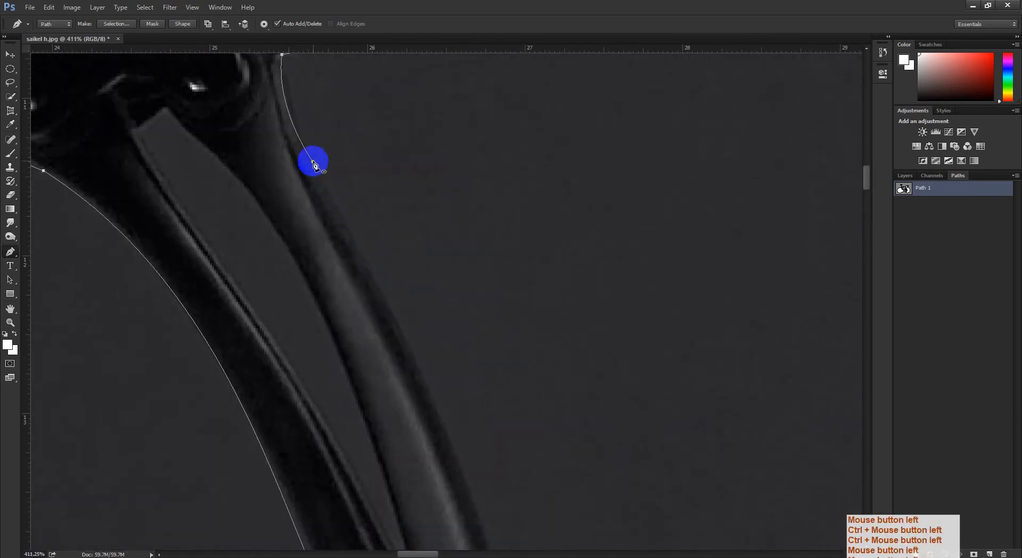
{"action": "left_click_drag", "start_coordinate": [314, 163], "coordinate": [513, 472]}
{"action": "left_click_drag", "start_coordinate": [314, 163], "coordinate": [362, 144]}
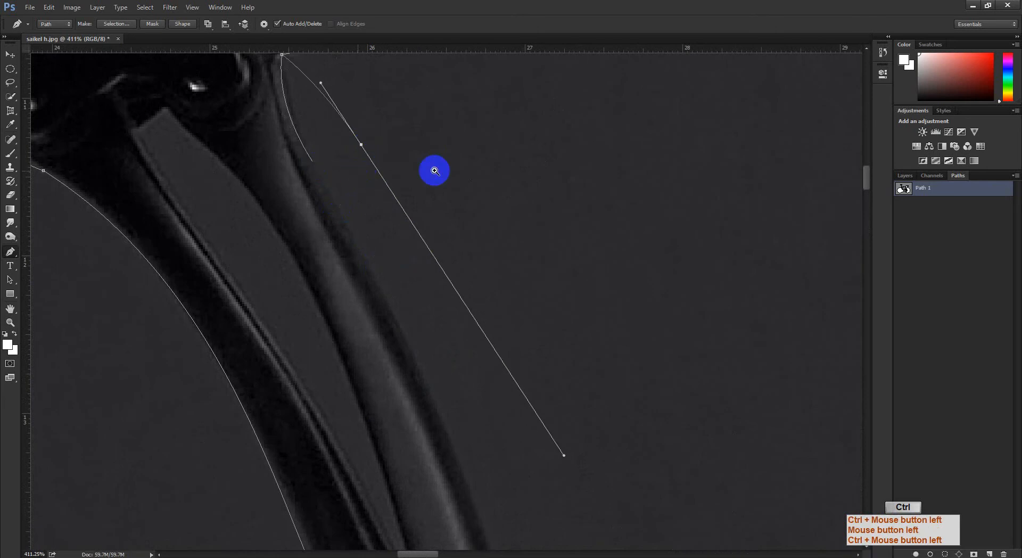
{"action": "left_click_drag", "start_coordinate": [435, 171], "coordinate": [424, 354]}
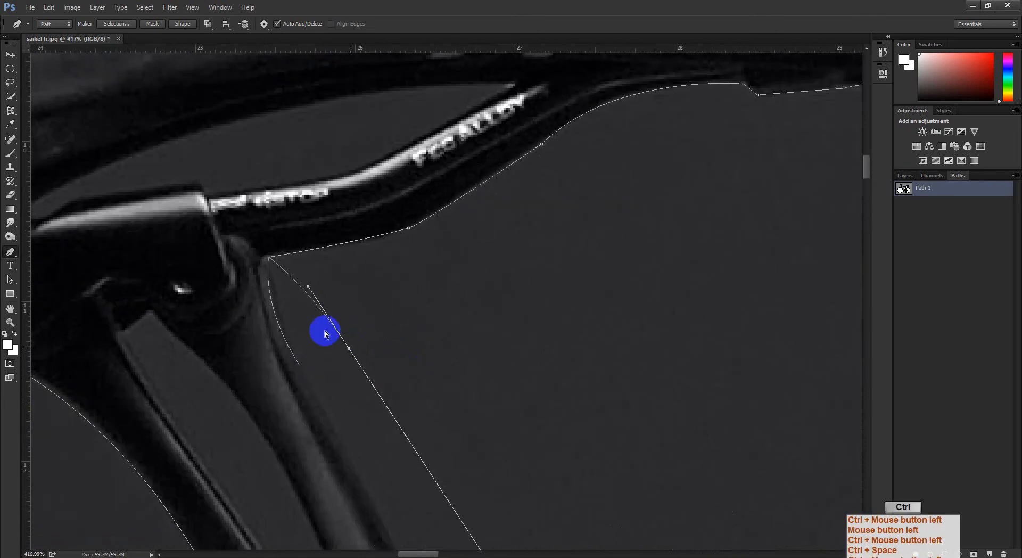
{"action": "left_click_drag", "start_coordinate": [282, 269], "coordinate": [350, 307]}
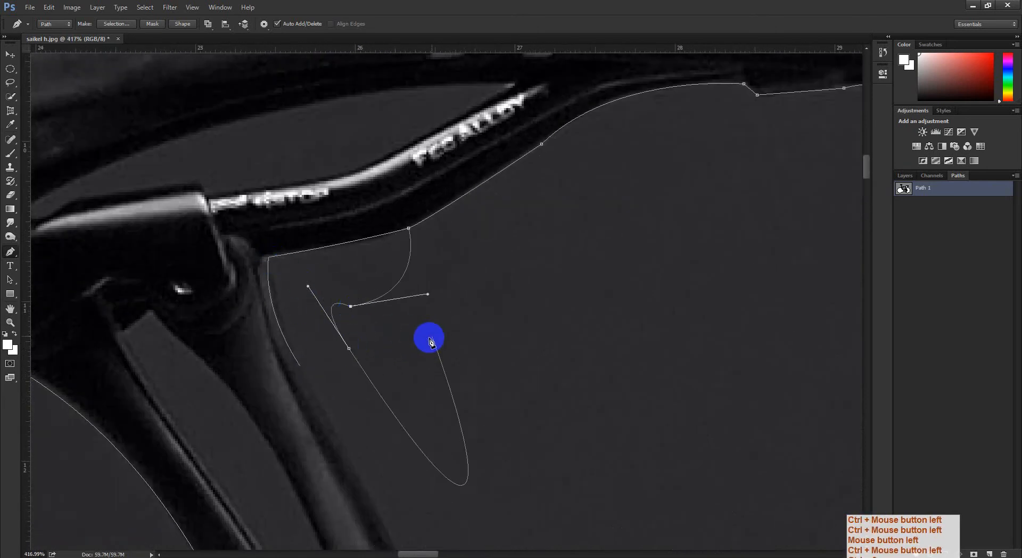
{"action": "left_click_drag", "start_coordinate": [537, 332], "coordinate": [352, 511]}
{"action": "left_click_drag", "start_coordinate": [424, 299], "coordinate": [336, 351]}
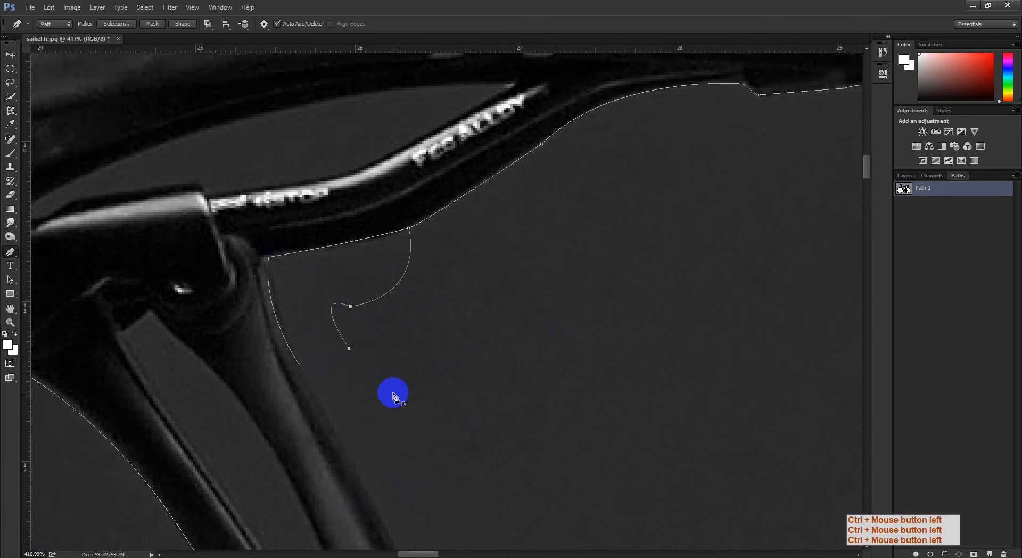
Clear the displaced anchors and set the seat post's upper anchor with a long direction handle running down along the post.
{"action": "key", "text": "ctrl+x"}
{"action": "key", "text": "ctrl+x"}
{"action": "left_click_drag", "start_coordinate": [580, 381], "coordinate": [499, 344]}
{"action": "left_click_drag", "start_coordinate": [493, 401], "coordinate": [380, 313]}
{"action": "left_click", "coordinate": [340, 202]}
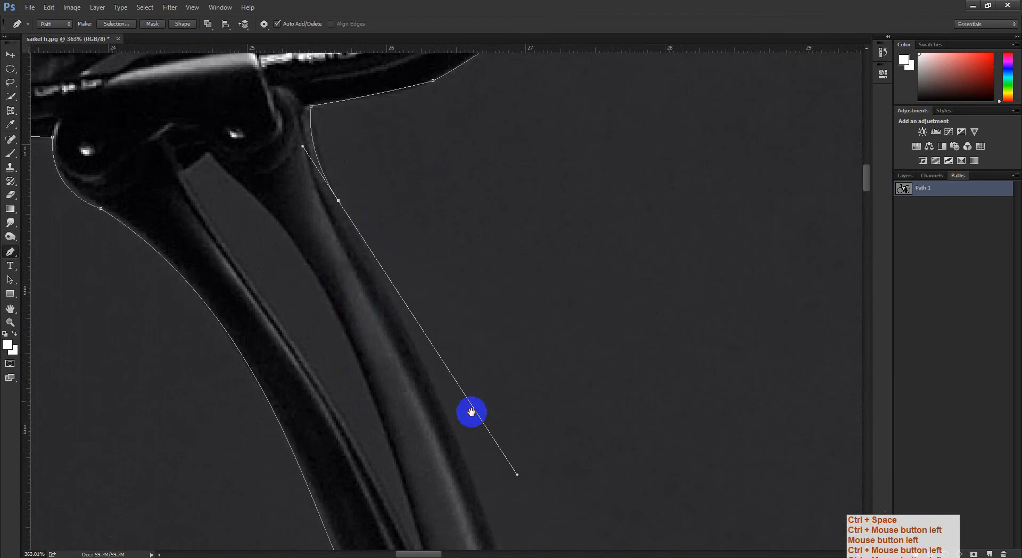
Adjust the upper anchor's handle to follow the seat post and complete the path along the post's edge to the seat clamp.
{"action": "left_click_drag", "start_coordinate": [472, 413], "coordinate": [387, 167]}
{"action": "left_click_drag", "start_coordinate": [445, 313], "coordinate": [400, 321]}
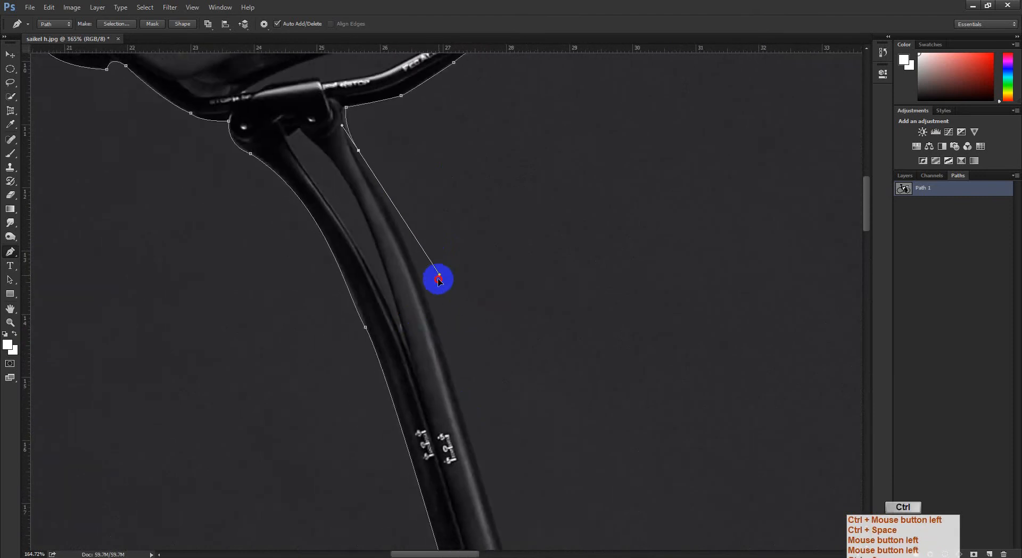
{"action": "left_click_drag", "start_coordinate": [439, 279], "coordinate": [436, 306]}
{"action": "left_click_drag", "start_coordinate": [482, 440], "coordinate": [407, 319]}
{"action": "left_click_drag", "start_coordinate": [391, 222], "coordinate": [445, 323]}
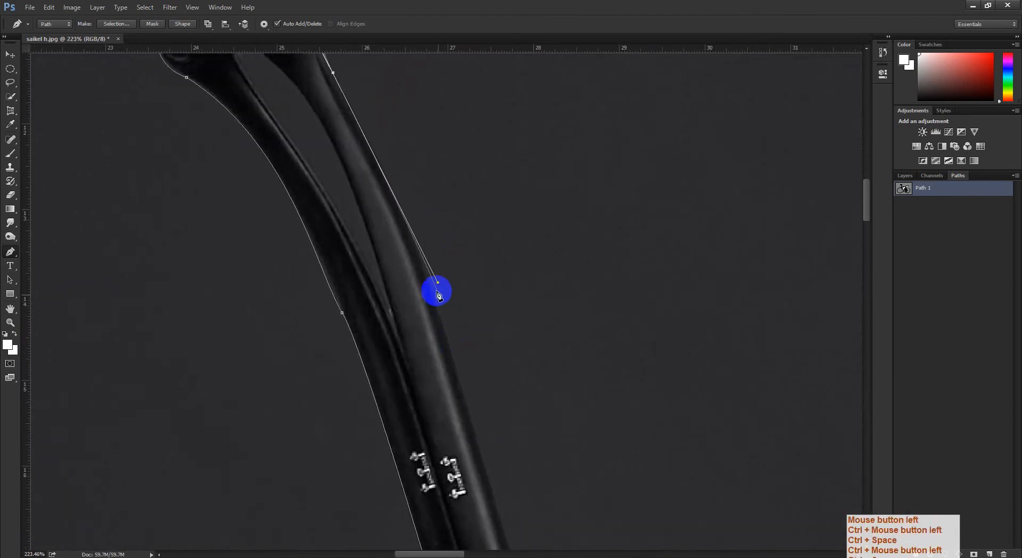
{"action": "left_click", "coordinate": [439, 283]}
{"action": "scroll", "coordinate": [453, 330], "scroll_direction": "down", "scroll_amount": 10}
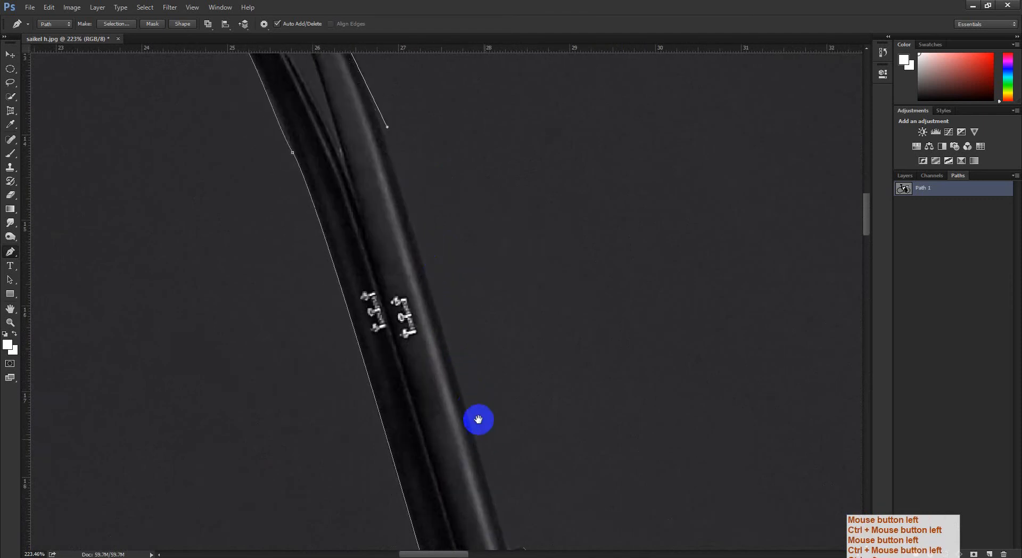
{"action": "left_click_drag", "start_coordinate": [452, 379], "coordinate": [498, 401]}
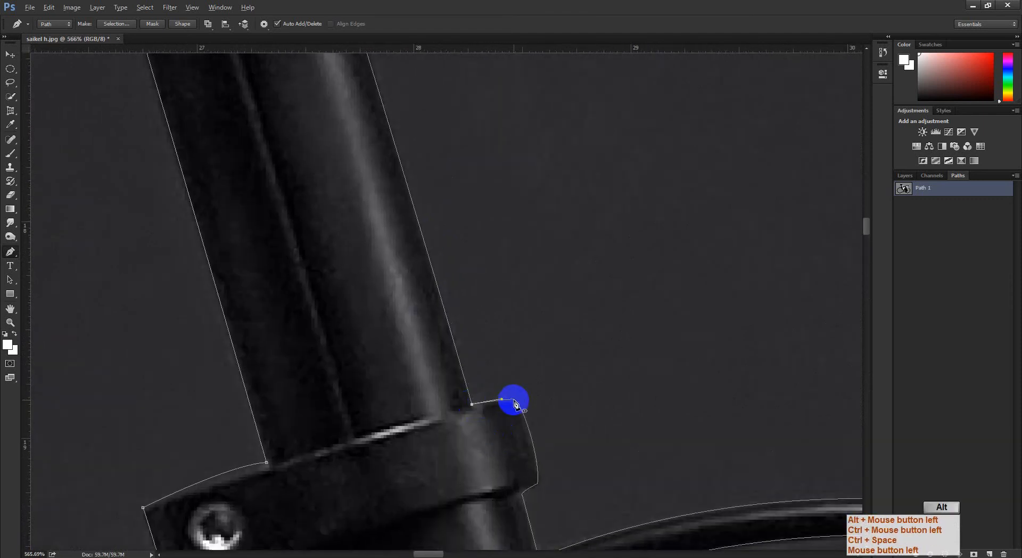
Load Path 1 as a selection to check the seat post outline, deselect it and display the path again.
{"action": "scroll", "coordinate": [514, 403], "scroll_direction": "down", "scroll_amount": 5}
{"action": "left_click", "coordinate": [678, 372], "text": "ctrl"}
{"action": "left_click", "coordinate": [904, 189], "text": "ctrl"}
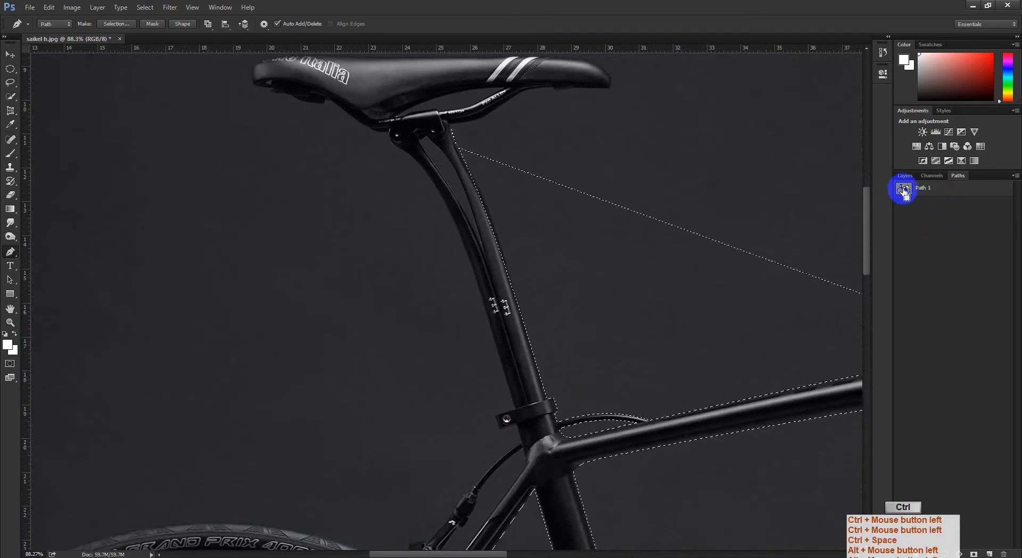
{"action": "key", "text": "ctrl+d"}
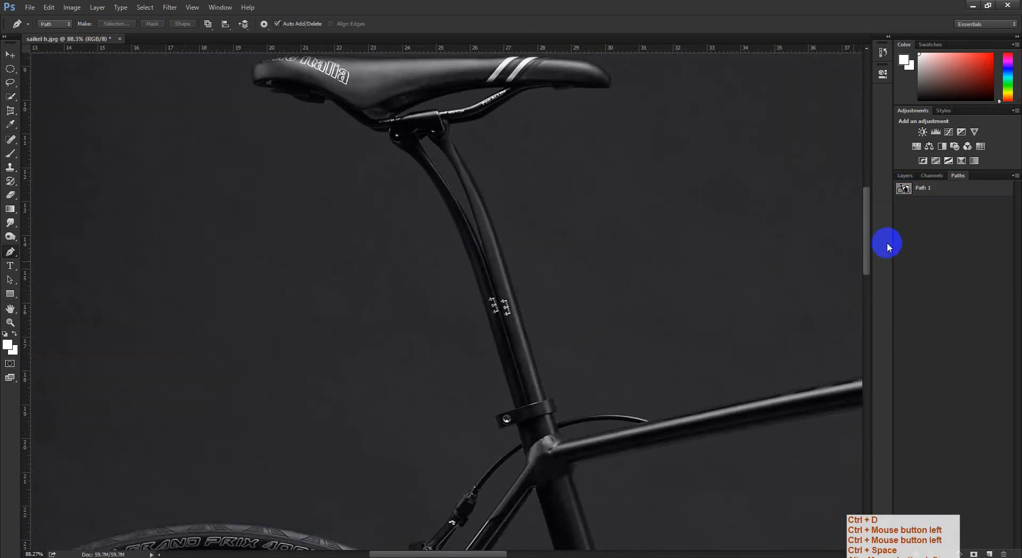
{"action": "left_click", "coordinate": [931, 193]}
Delete the curved piece of the path between the saddle clamp's corner and the upper seat post.
{"action": "left_click_drag", "start_coordinate": [477, 152], "coordinate": [452, 255]}
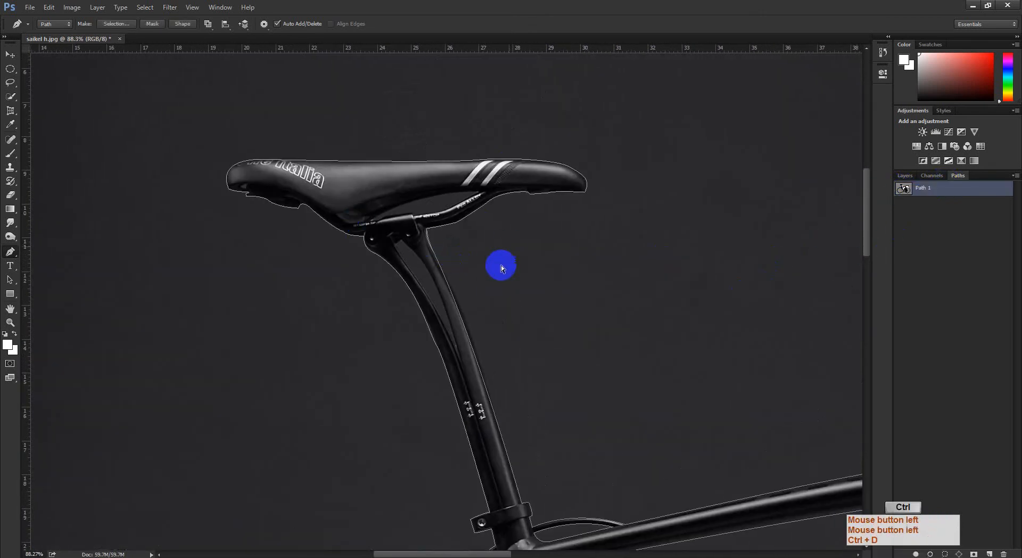
{"action": "left_click", "coordinate": [413, 288], "text": "ctrl"}
{"action": "left_click_drag", "start_coordinate": [427, 218], "coordinate": [577, 297]}
{"action": "left_click_drag", "start_coordinate": [536, 188], "coordinate": [320, 323]}
{"action": "key", "text": "Delete"}
Rejoin the anchor at the saddle clamp's corner to the upper seat post anchor with a straight segment.
{"action": "key", "text": "ctrl+space"}
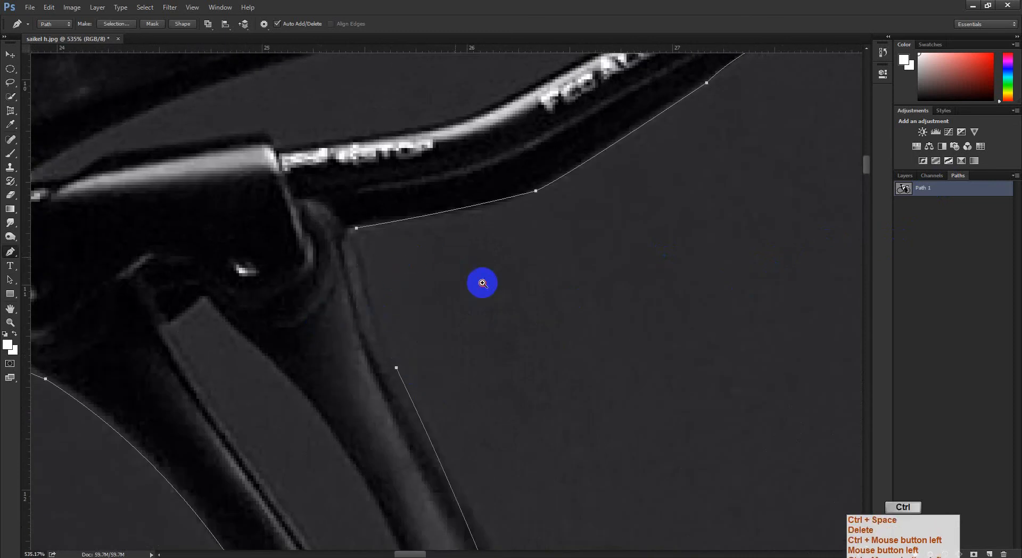
{"action": "left_click", "coordinate": [469, 271], "text": "ctrl"}
{"action": "left_click", "coordinate": [296, 237], "text": "ctrl"}
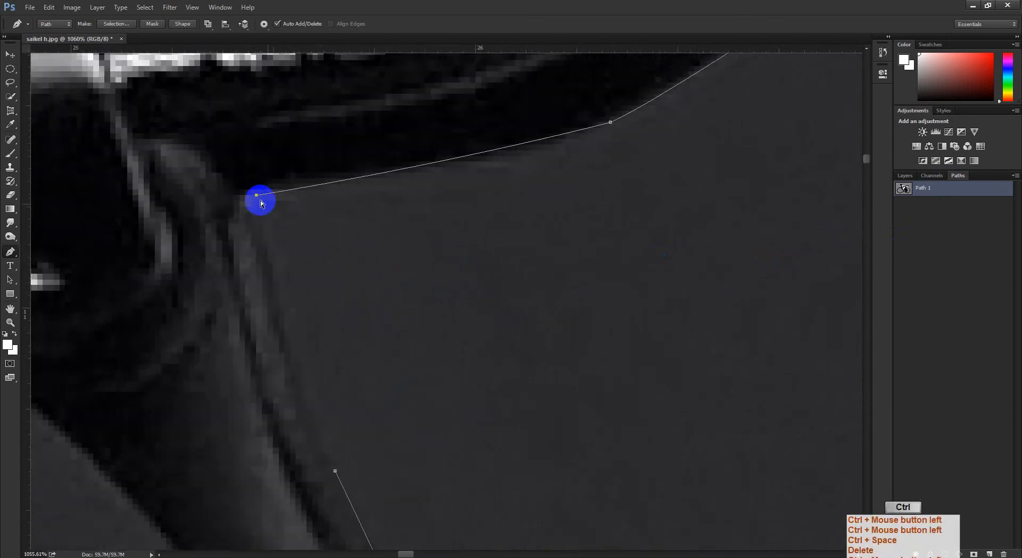
{"action": "left_click_drag", "start_coordinate": [257, 195], "coordinate": [292, 243]}
{"action": "key", "text": "ctrl+z"}
{"action": "left_click_drag", "start_coordinate": [365, 447], "coordinate": [365, 369]}
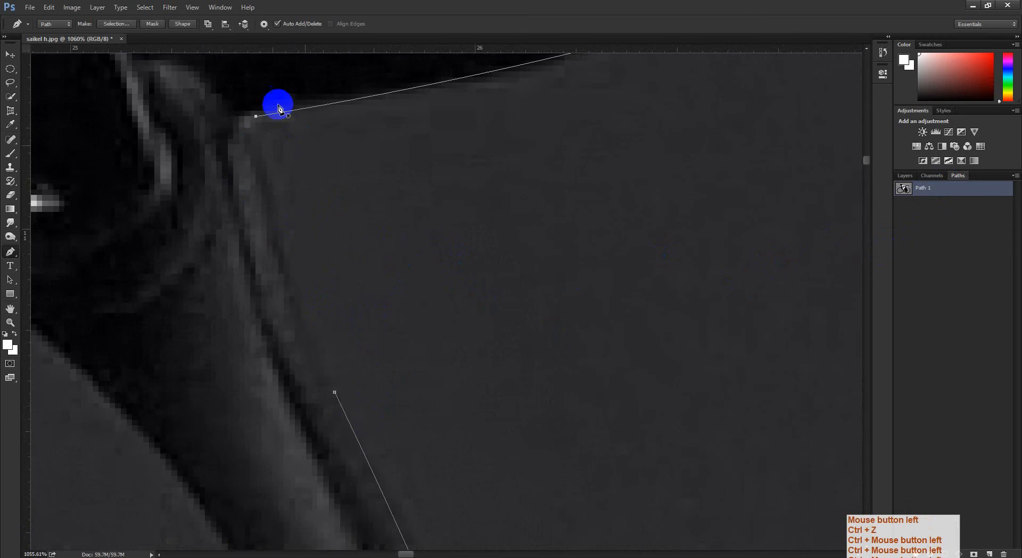
{"action": "left_click_drag", "start_coordinate": [256, 117], "coordinate": [479, 352]}
{"action": "left_click", "coordinate": [333, 377], "text": "ctrl"}
{"action": "left_click_drag", "start_coordinate": [559, 331], "coordinate": [509, 339]}
{"action": "left_click_drag", "start_coordinate": [577, 315], "coordinate": [530, 350]}
{"action": "left_click", "coordinate": [529, 352], "text": "ctrl"}
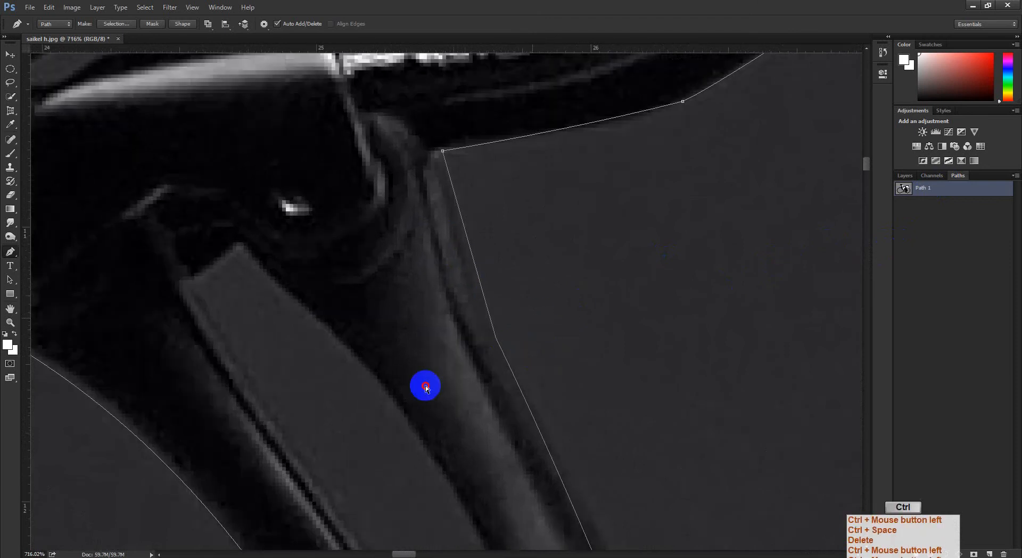
Inspect the rejoined segment up close, check Path 1 as a selection, deselect it and show the path.
{"action": "left_click", "coordinate": [427, 383], "text": "ctrl"}
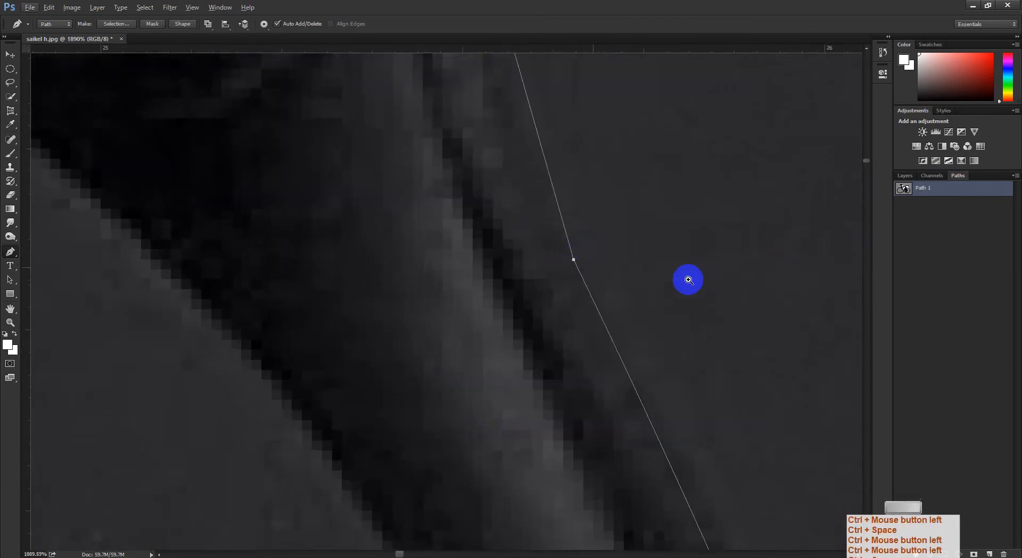
{"action": "left_click_drag", "start_coordinate": [688, 279], "coordinate": [557, 310]}
{"action": "left_click", "coordinate": [904, 189], "text": "ctrl"}
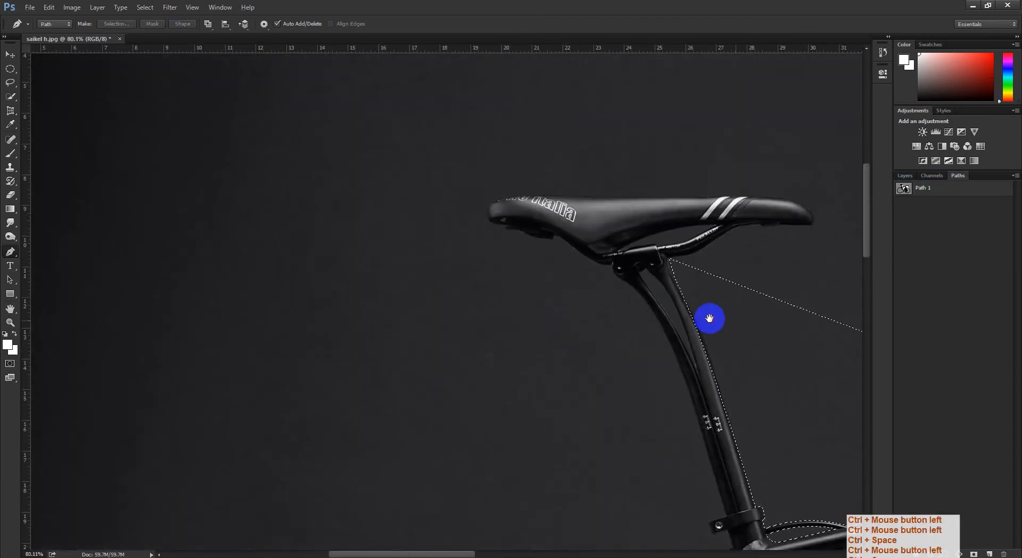
{"action": "left_click_drag", "start_coordinate": [712, 317], "coordinate": [507, 335]}
{"action": "key", "text": "ctrl+d"}
{"action": "left_click", "coordinate": [933, 195]}
{"action": "left_click", "coordinate": [933, 195]}
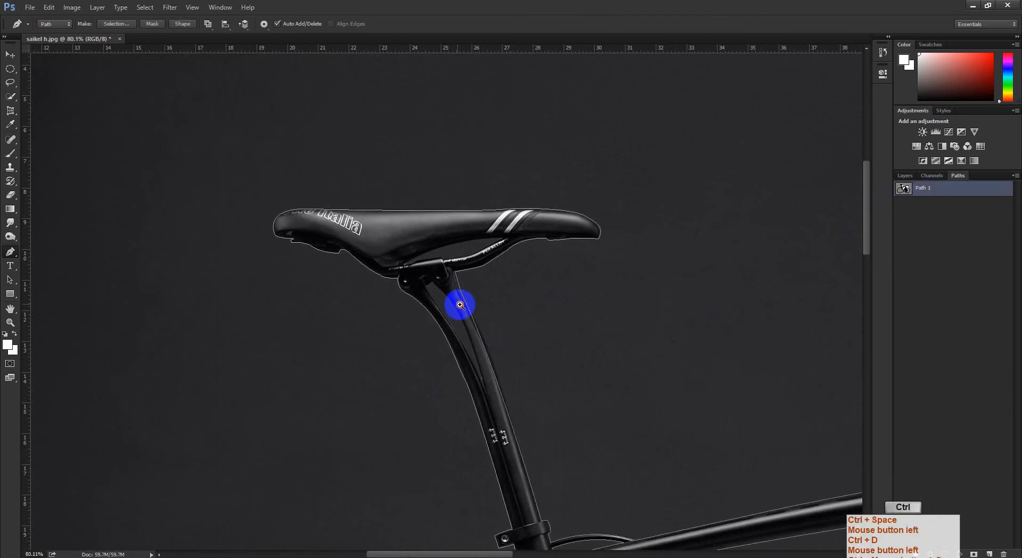
Try to move the anchor on the underside of the saddle rail downward, and undo the move.
{"action": "left_click_drag", "start_coordinate": [459, 305], "coordinate": [498, 287]}
{"action": "left_click_drag", "start_coordinate": [498, 288], "coordinate": [442, 426]}
{"action": "left_click_drag", "start_coordinate": [442, 426], "coordinate": [442, 378]}
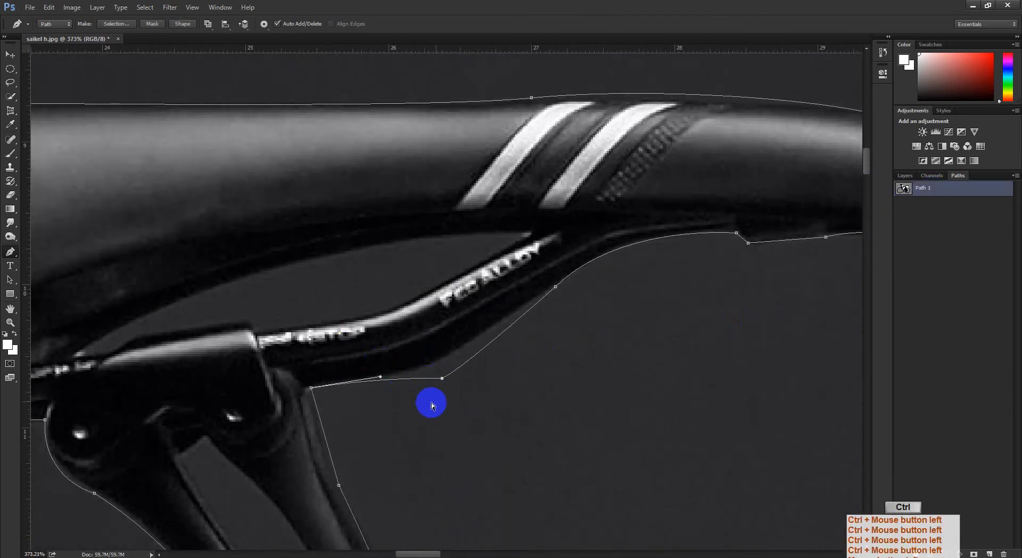
{"action": "key", "text": "ctrl+z"}
Try to pull direction handles out of the corner anchor where the saddle rail meets the seat post, and undo the last change.
{"action": "left_click", "coordinate": [351, 413], "text": "ctrl"}
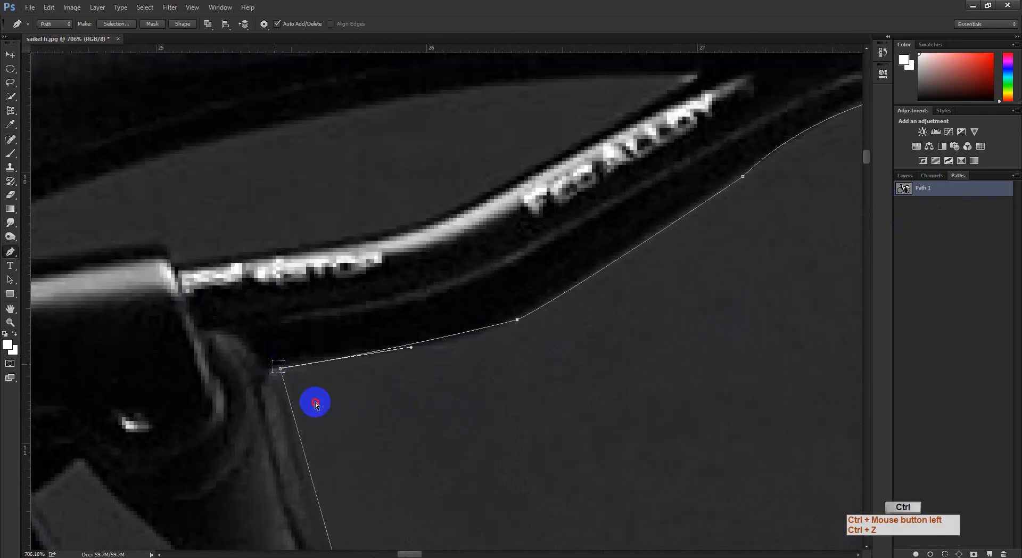
{"action": "left_click", "coordinate": [280, 370], "text": "ctrl"}
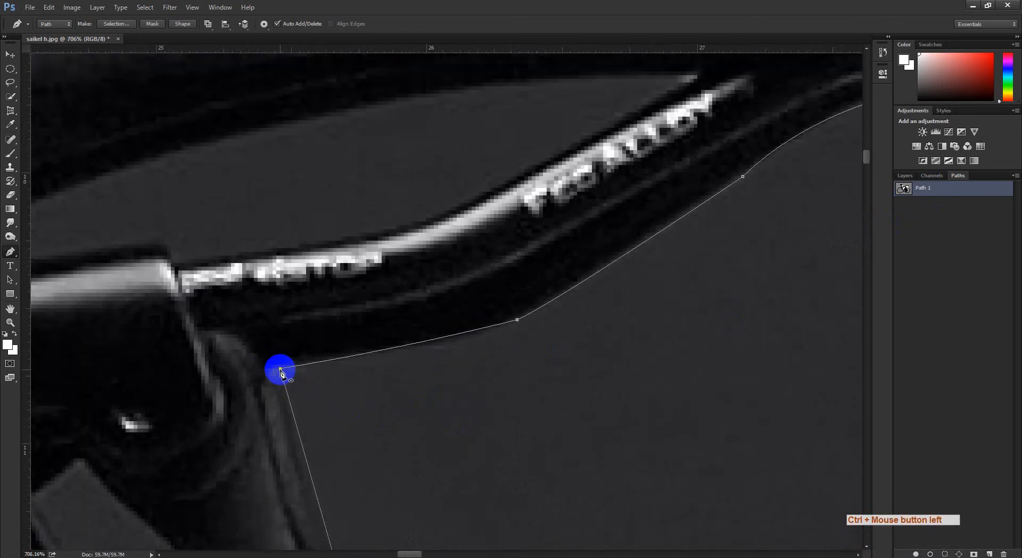
{"action": "left_click_drag", "start_coordinate": [280, 369], "coordinate": [324, 322]}
{"action": "left_click", "coordinate": [288, 371], "text": "alt"}
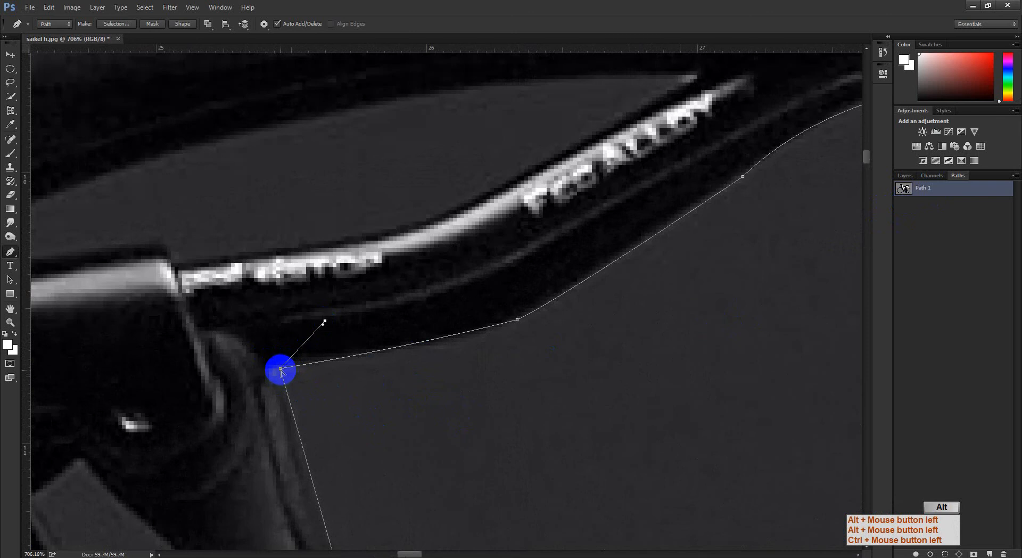
{"action": "left_click_drag", "start_coordinate": [281, 369], "coordinate": [292, 379]}
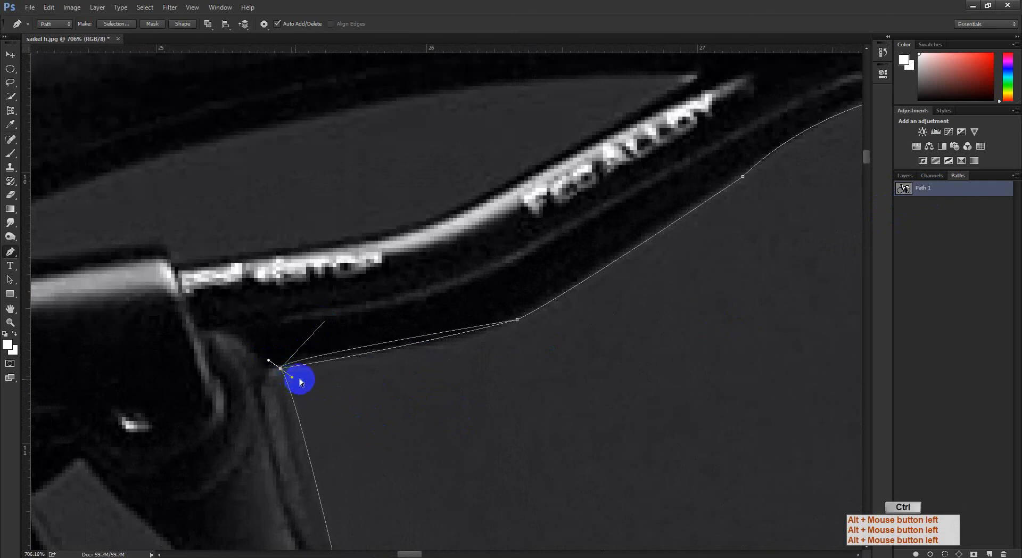
{"action": "key", "text": "ctrl+z"}
Delete the corner anchor between the saddle rail and seat post together with the stray anchor beside it.
{"action": "left_click", "coordinate": [280, 369], "text": "ctrl"}
{"action": "key", "text": "Delete"}
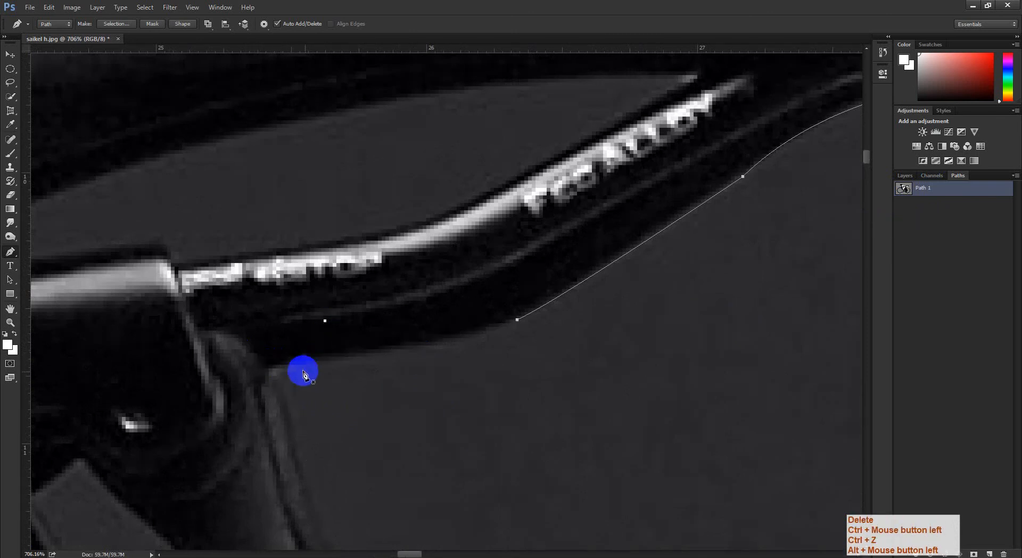
{"action": "left_click_drag", "start_coordinate": [314, 282], "coordinate": [354, 329]}
{"action": "key", "text": "Delete"}
{"action": "left_click_drag", "start_coordinate": [461, 311], "coordinate": [541, 353]}
{"action": "key", "text": "ctrl+z"}
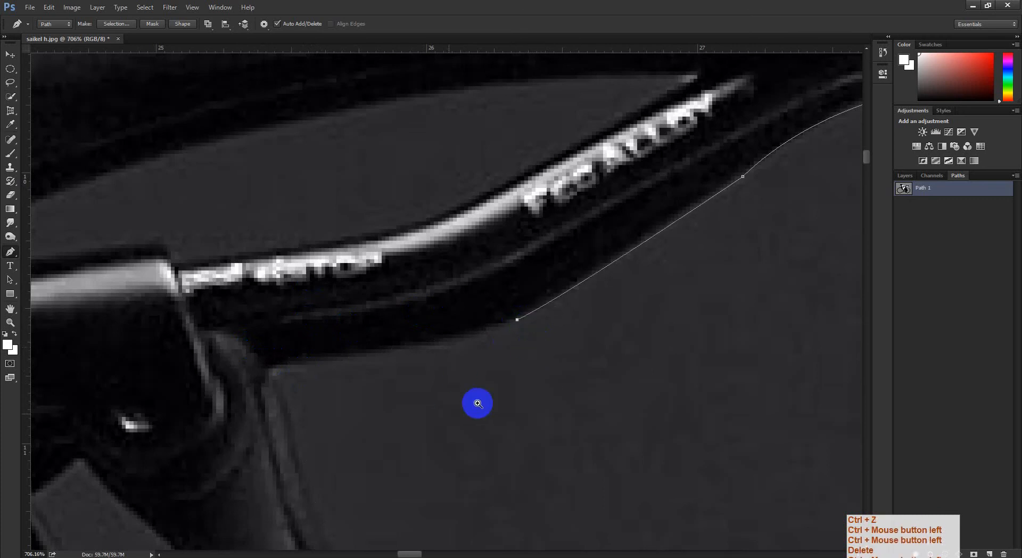
Redraw the gap from the seat post's upper anchor around a small rounded corner and connect it to the saddle rail's lower anchor.
{"action": "left_click_drag", "start_coordinate": [457, 359], "coordinate": [367, 149]}
{"action": "left_click_drag", "start_coordinate": [336, 338], "coordinate": [417, 414]}
{"action": "left_click", "coordinate": [342, 345]}
{"action": "left_click", "coordinate": [345, 280]}
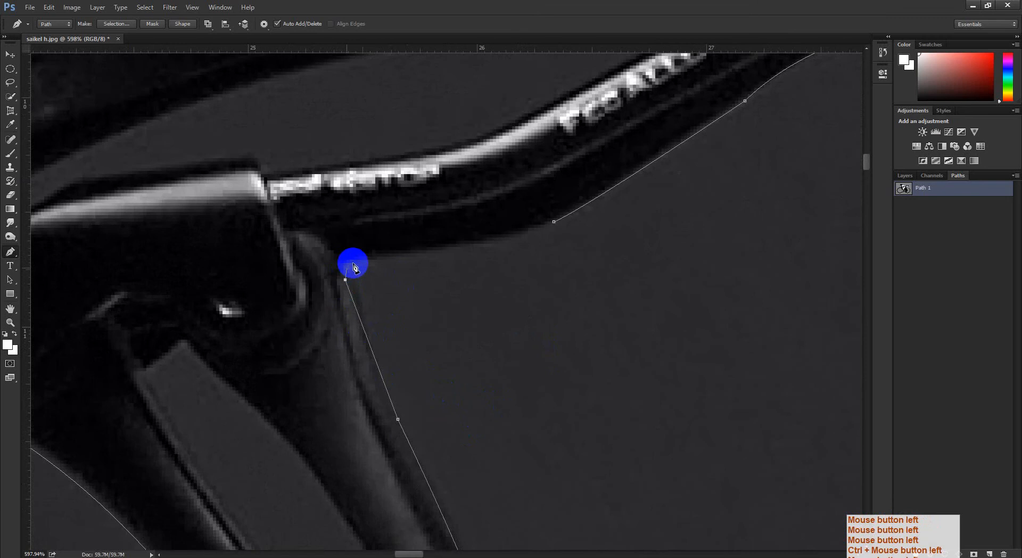
{"action": "left_click_drag", "start_coordinate": [369, 258], "coordinate": [395, 254]}
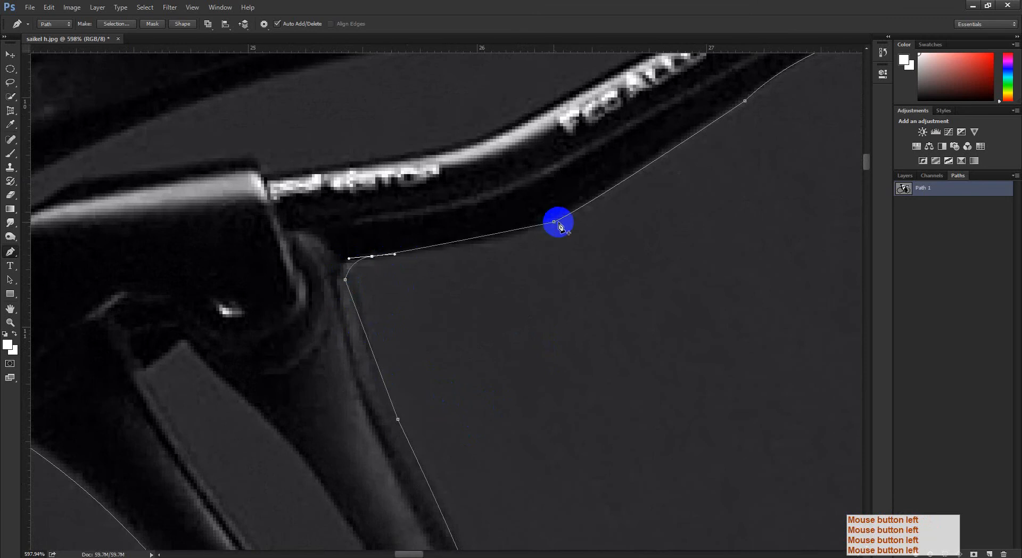
{"action": "left_click_drag", "start_coordinate": [554, 221], "coordinate": [585, 208]}
Load Path 1 as a selection to check the rounded corner under the saddle rail, deselect it and display the path.
{"action": "left_click", "coordinate": [939, 219]}
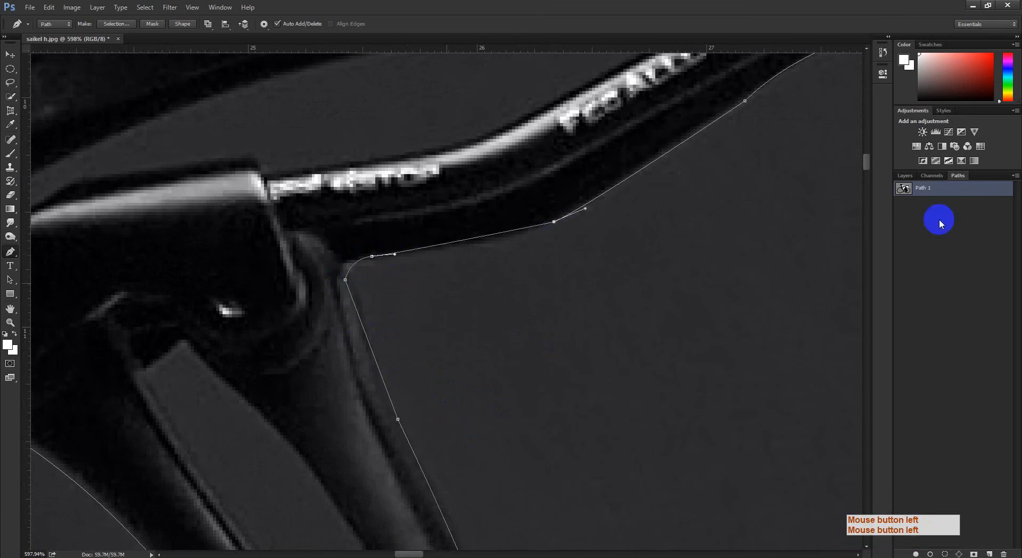
{"action": "left_click", "coordinate": [904, 190], "text": "ctrl"}
{"action": "left_click_drag", "start_coordinate": [613, 297], "coordinate": [602, 318]}
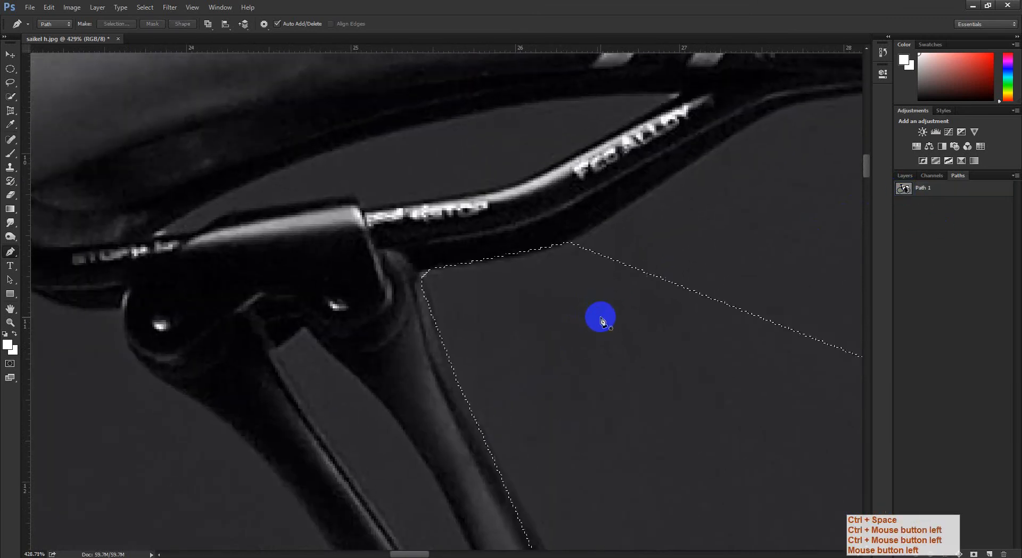
{"action": "key", "text": "ctrl+d"}
{"action": "left_click", "coordinate": [939, 188]}
Try to redirect the handle of the anchor on the saddle rail's underside, and undo the handle changes.
{"action": "left_click_drag", "start_coordinate": [618, 278], "coordinate": [562, 343]}
{"action": "left_click_drag", "start_coordinate": [487, 342], "coordinate": [496, 273]}
{"action": "left_click", "coordinate": [496, 273]}
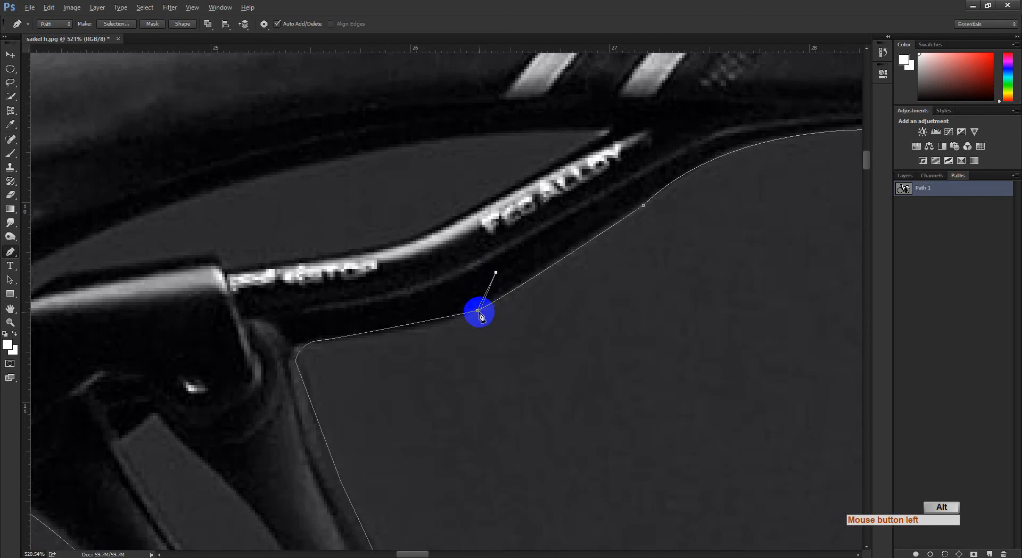
{"action": "left_click_drag", "start_coordinate": [478, 311], "coordinate": [489, 278]}
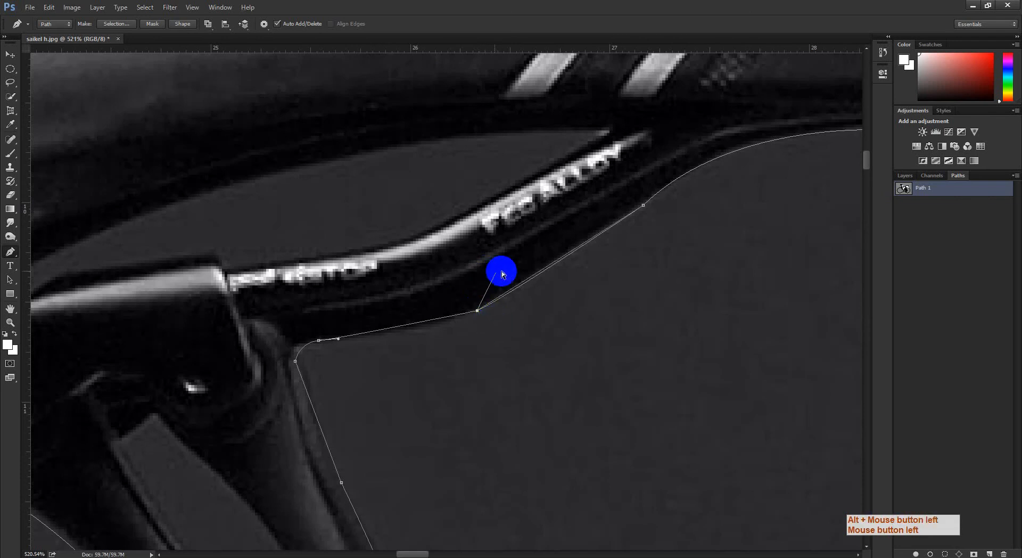
{"action": "key", "text": "ctrl+z"}
{"action": "key", "text": "ctrl+alt+z"}
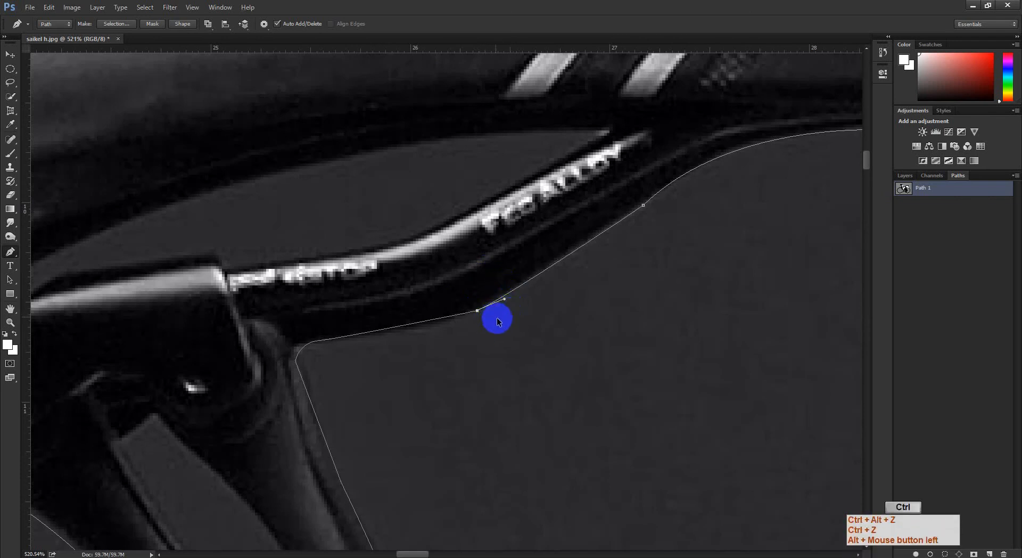
Try to reposition the anchor and handle at the bend of the saddle rail's underside, and undo the moves.
{"action": "key", "text": "ctrl+alt+z"}
{"action": "left_click", "coordinate": [923, 189]}
{"action": "left_click_drag", "start_coordinate": [465, 277], "coordinate": [532, 338]}
{"action": "key", "text": "ctrl+space"}
{"action": "left_click_drag", "start_coordinate": [474, 335], "coordinate": [599, 404]}
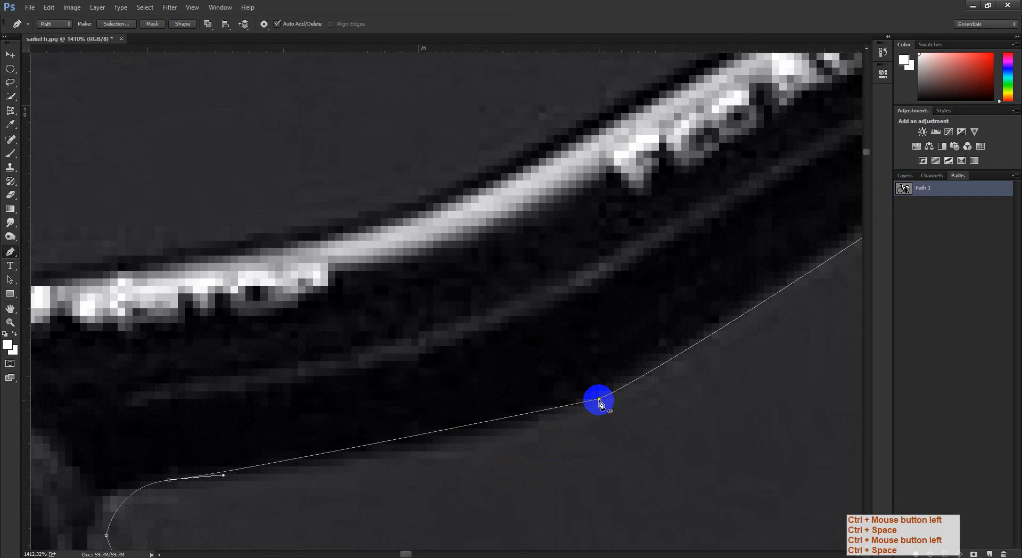
{"action": "left_click_drag", "start_coordinate": [599, 400], "coordinate": [623, 431]}
{"action": "key", "text": "ctrl+z"}
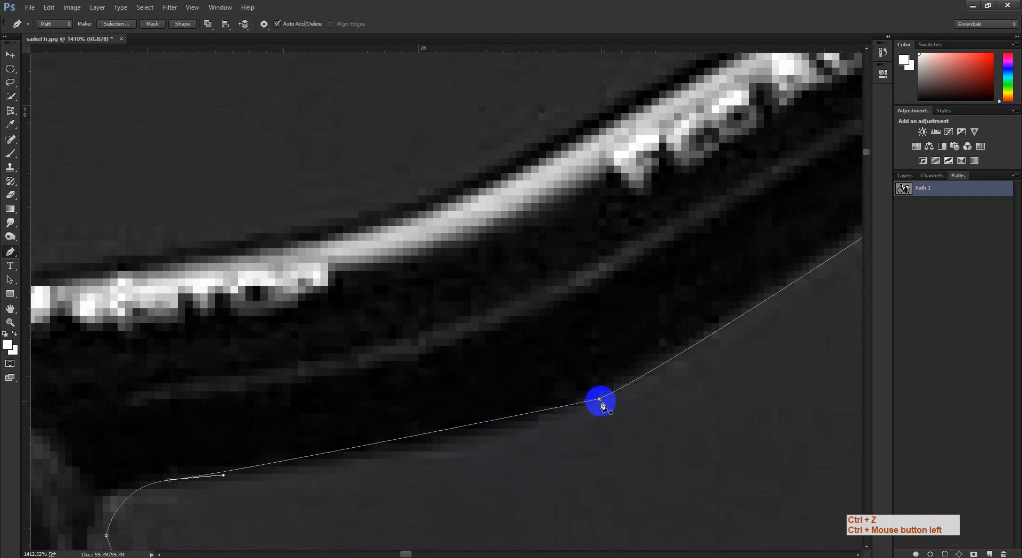
{"action": "left_click", "coordinate": [637, 376], "text": "ctrl"}
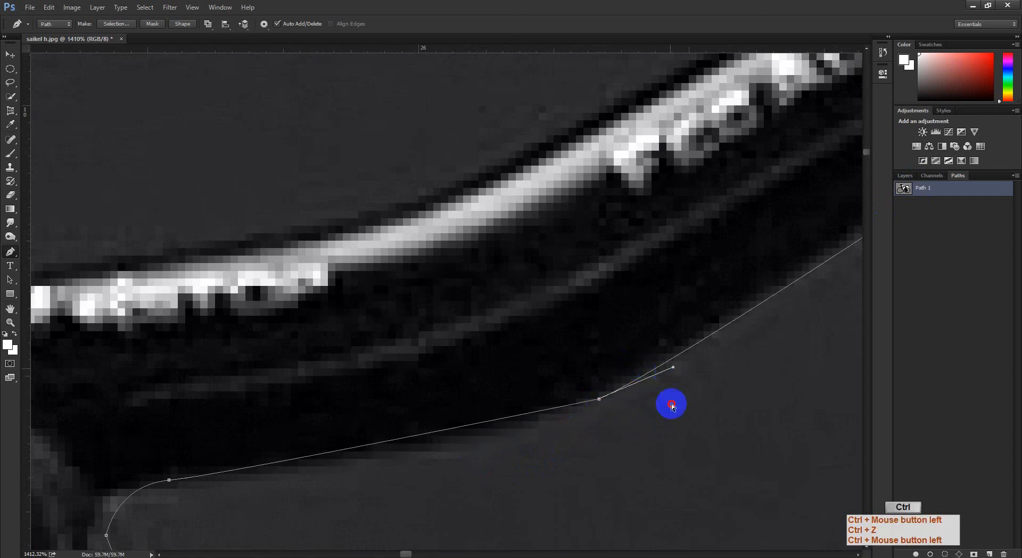
{"action": "left_click", "coordinate": [670, 439], "text": "ctrl"}
{"action": "left_click_drag", "start_coordinate": [600, 413], "coordinate": [583, 445]}
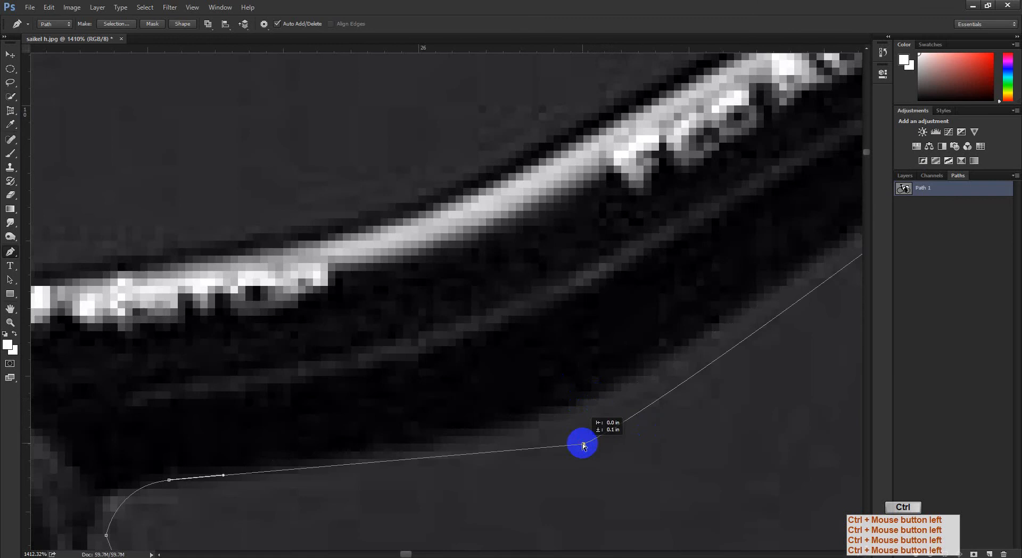
{"action": "key", "text": "ctrl+z"}
Delete the anchor at the bend of the saddle rail's underside.
{"action": "left_click_drag", "start_coordinate": [640, 419], "coordinate": [666, 373]}
{"action": "key", "text": "Delete"}
{"action": "key", "text": "ctrl+space"}
{"action": "key", "text": "ctrl+space"}
{"action": "left_click_drag", "start_coordinate": [745, 341], "coordinate": [570, 391]}
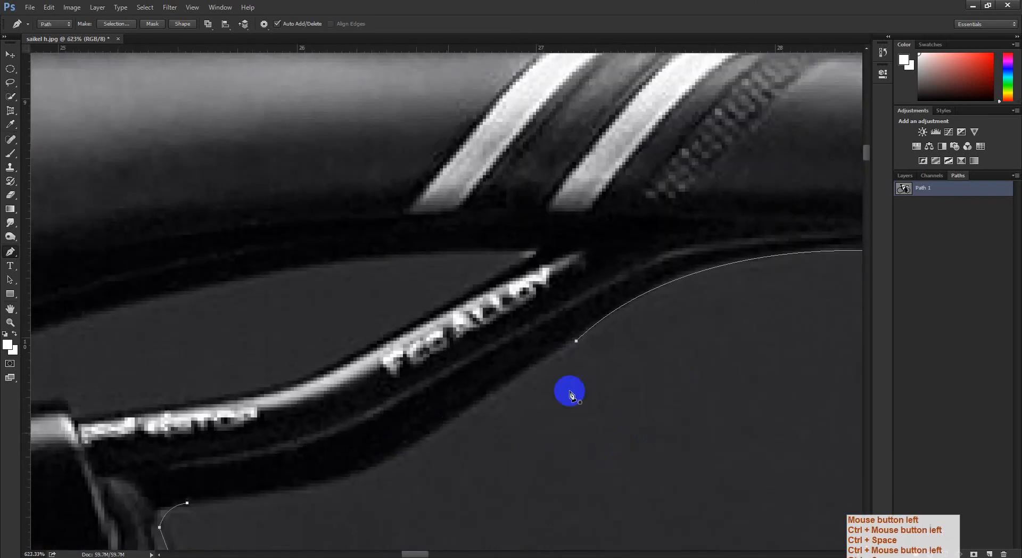
Redraw the rail's underside from the rounded corner through one smooth anchor at the bend and connect it to the open upper anchor.
{"action": "left_click", "coordinate": [580, 344], "text": "ctrl"}
{"action": "left_click", "coordinate": [588, 351], "text": "ctrl"}
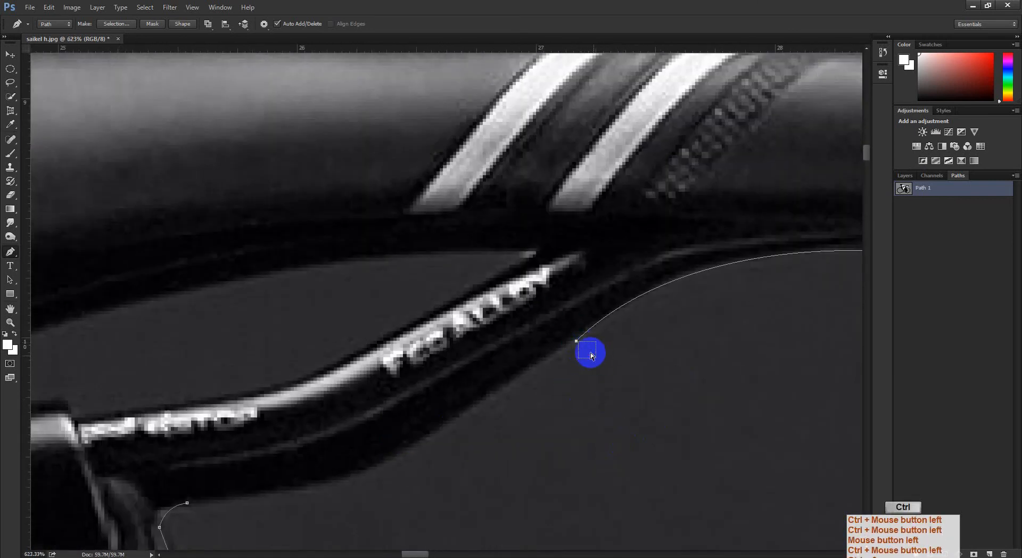
{"action": "left_click_drag", "start_coordinate": [575, 342], "coordinate": [673, 406]}
{"action": "key", "text": "ctrl+space"}
{"action": "key", "text": "ctrl+z"}
{"action": "key", "text": "ctrl+space"}
{"action": "left_click_drag", "start_coordinate": [580, 446], "coordinate": [602, 446]}
{"action": "mouse_move", "coordinate": [411, 449]}
{"action": "left_mouse_down"}
{"action": "mouse_move", "coordinate": [421, 448]}
{"action": "mouse_move", "coordinate": [402, 438]}
{"action": "left_mouse_up"}
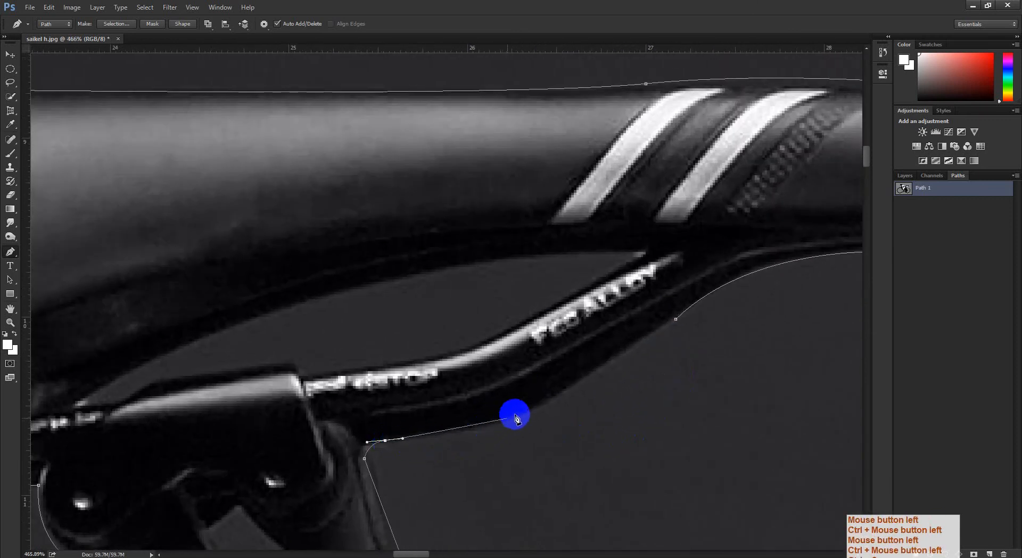
{"action": "left_click_drag", "start_coordinate": [521, 412], "coordinate": [574, 388]}
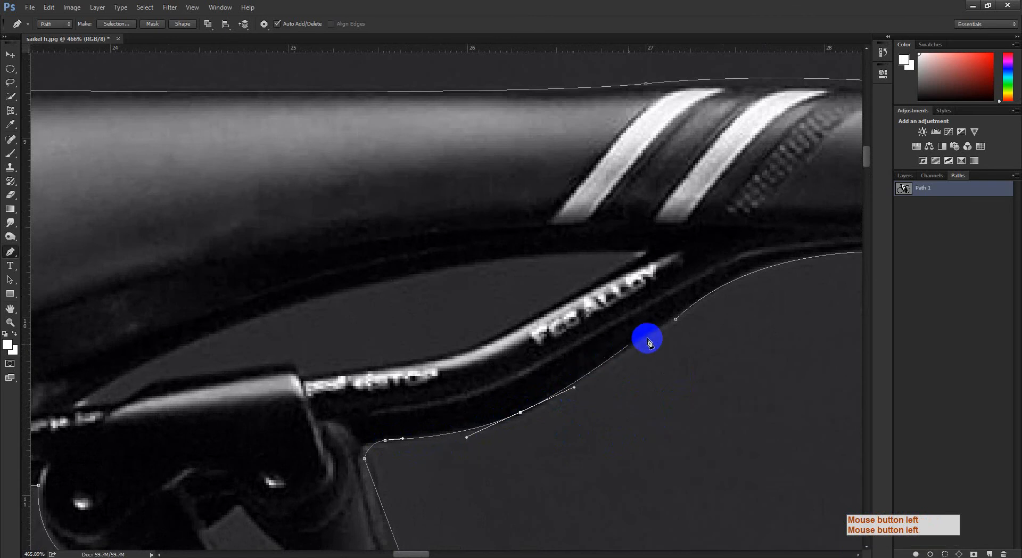
{"action": "left_click", "coordinate": [676, 319]}
{"action": "left_click", "coordinate": [676, 320]}
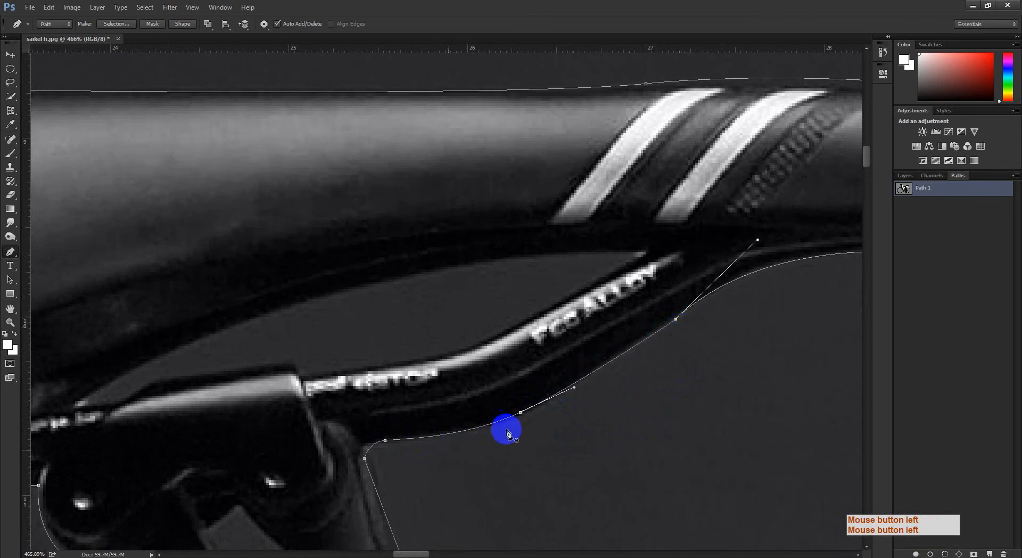
{"action": "left_click", "coordinate": [520, 414]}
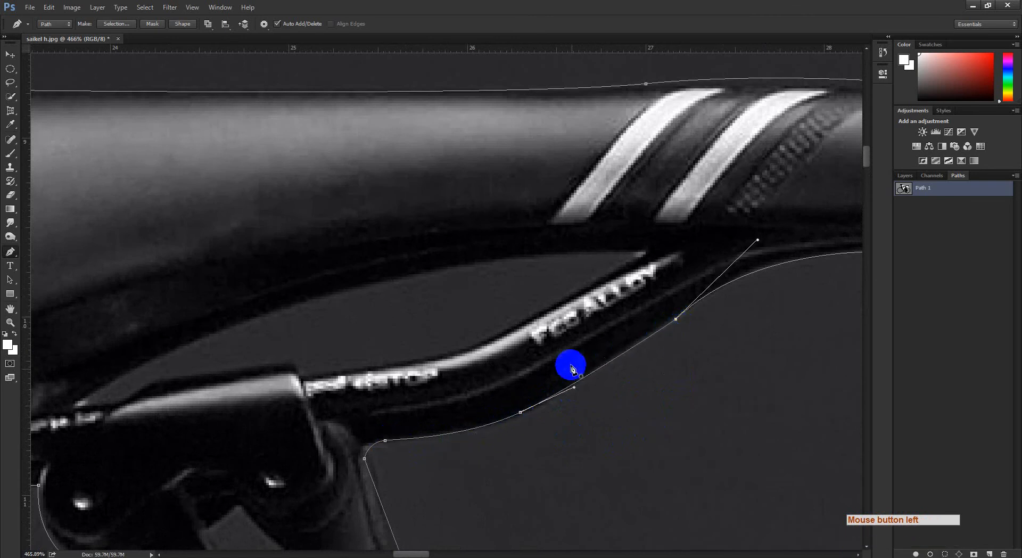
Draw a stray segment with a short stub from the anchor on the upper part of the saddle rail's underside.
{"action": "left_click_drag", "start_coordinate": [677, 325], "coordinate": [518, 443]}
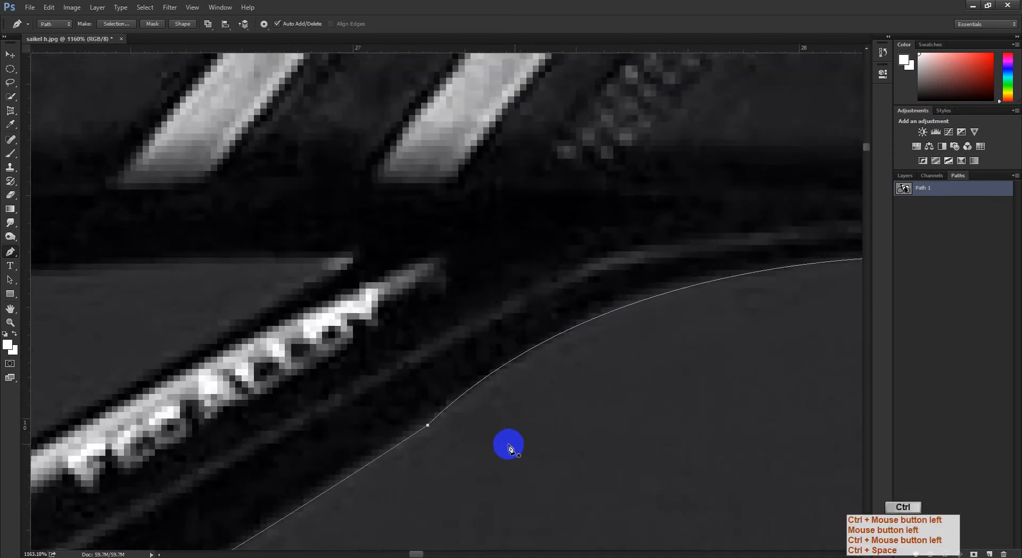
{"action": "left_click", "coordinate": [925, 330]}
{"action": "left_click", "coordinate": [720, 331], "text": "ctrl"}
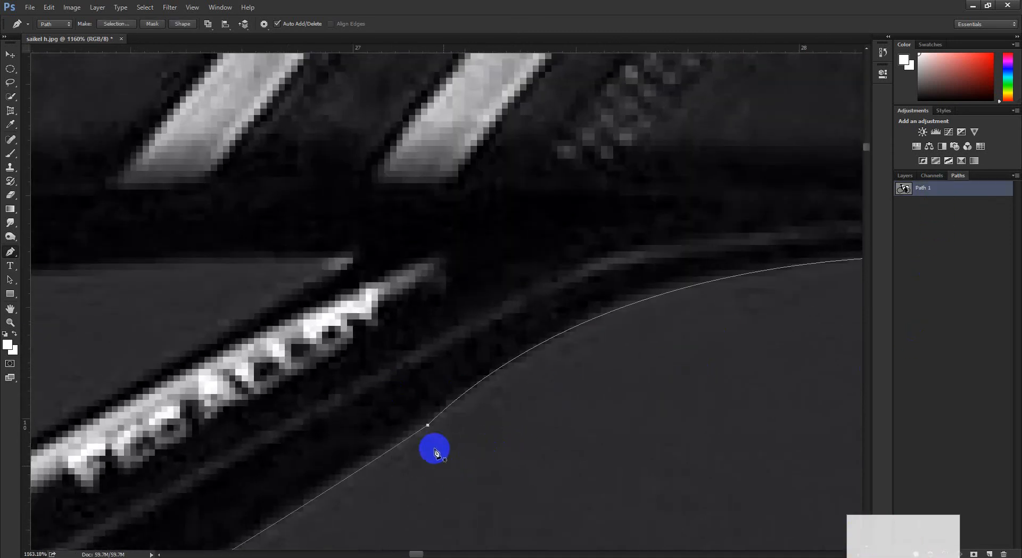
{"action": "left_click_drag", "start_coordinate": [429, 426], "coordinate": [495, 420]}
{"action": "left_click", "coordinate": [451, 426], "text": "alt"}
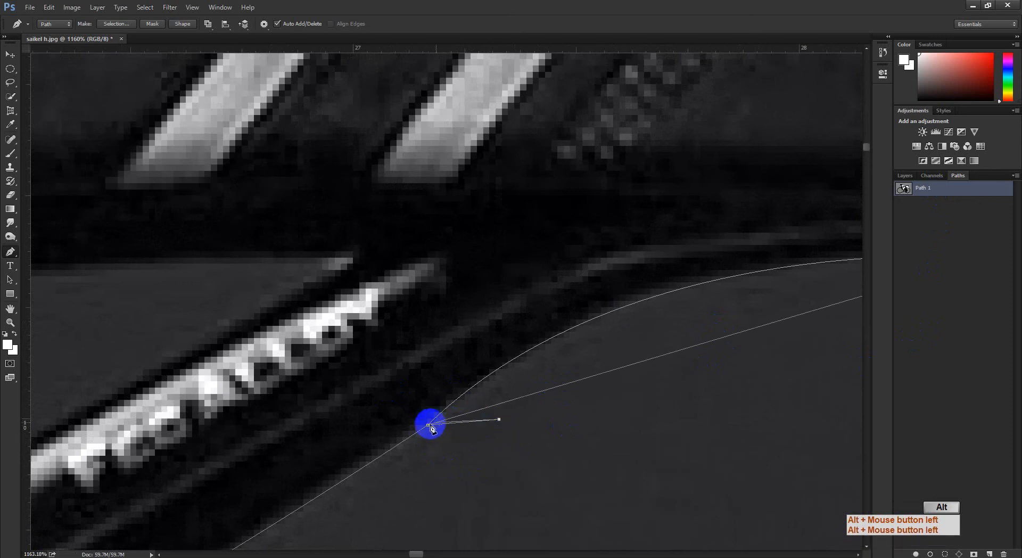
{"action": "left_click", "coordinate": [499, 420], "text": "ctrl"}
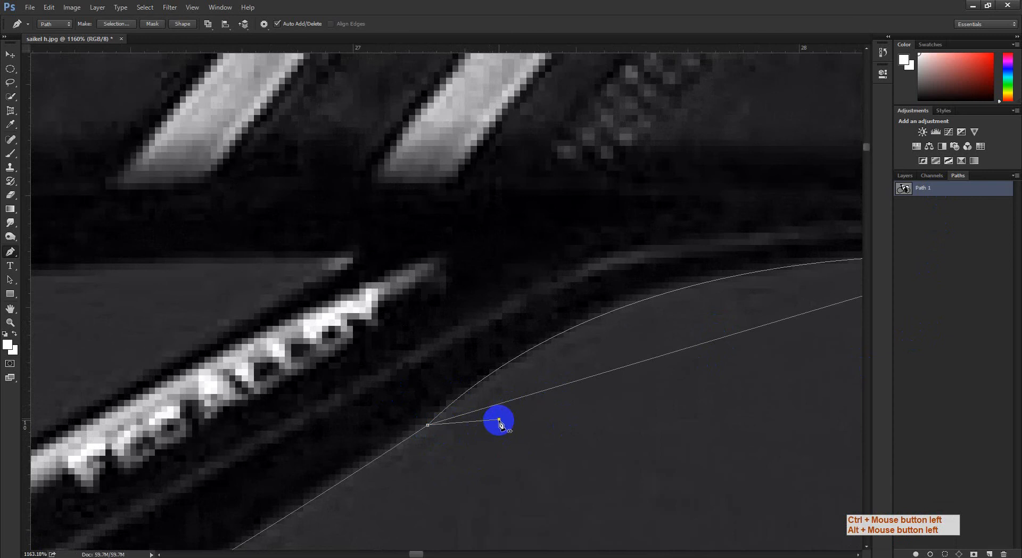
Delete the stray segment and its leftover short stub beside the rail anchor.
{"action": "key", "text": "ctrl+space"}
{"action": "left_click_drag", "start_coordinate": [555, 421], "coordinate": [466, 446]}
{"action": "left_click", "coordinate": [522, 433], "text": "ctrl"}
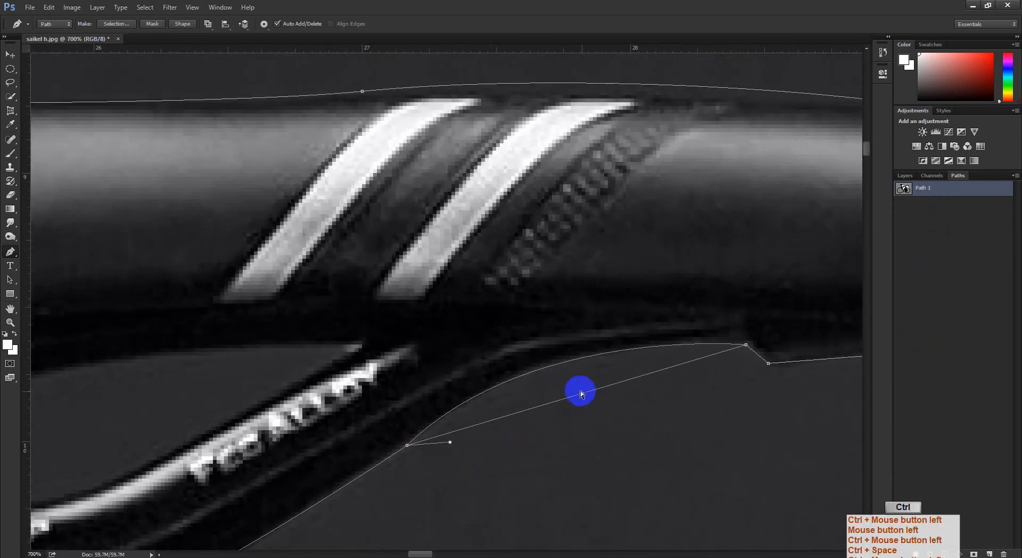
{"action": "left_click", "coordinate": [600, 420], "text": "ctrl"}
{"action": "key", "text": "Delete"}
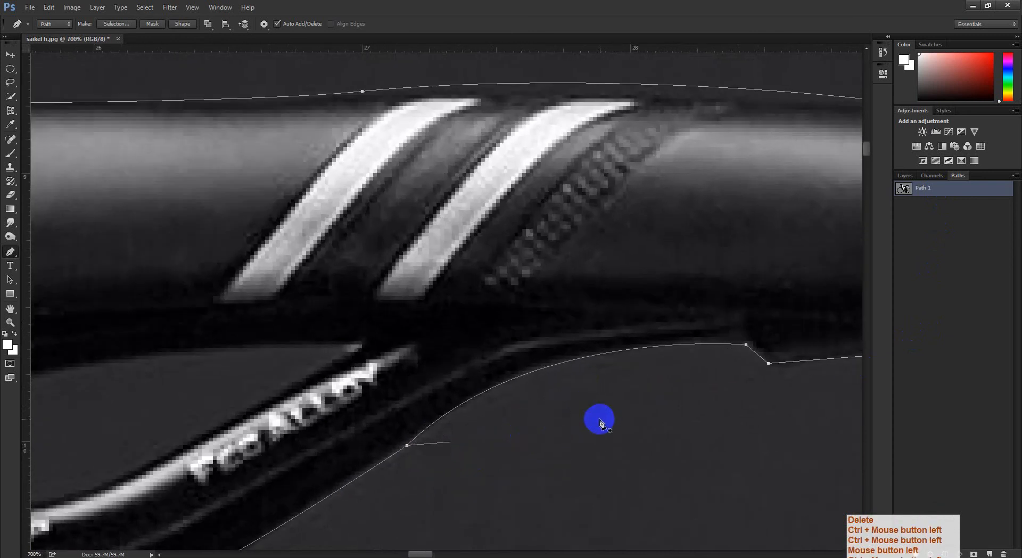
{"action": "left_click_drag", "start_coordinate": [476, 427], "coordinate": [438, 457]}
{"action": "key", "text": "Delete"}
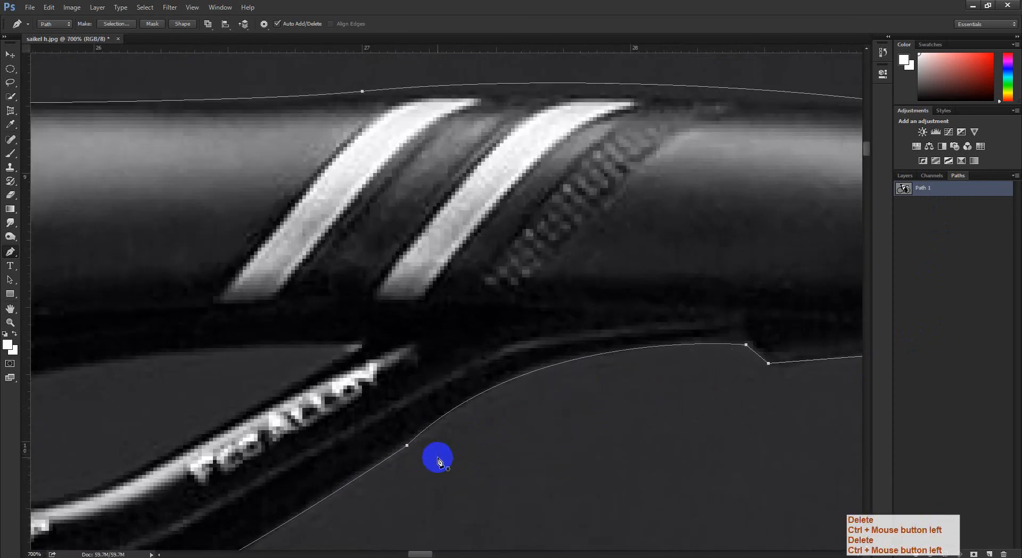
Pull a short stray stub into the saddle from the first anchor of the notch under it and delete it, twice.
{"action": "left_click", "coordinate": [746, 345], "text": "alt"}
{"action": "left_click_drag", "start_coordinate": [746, 345], "coordinate": [775, 316]}
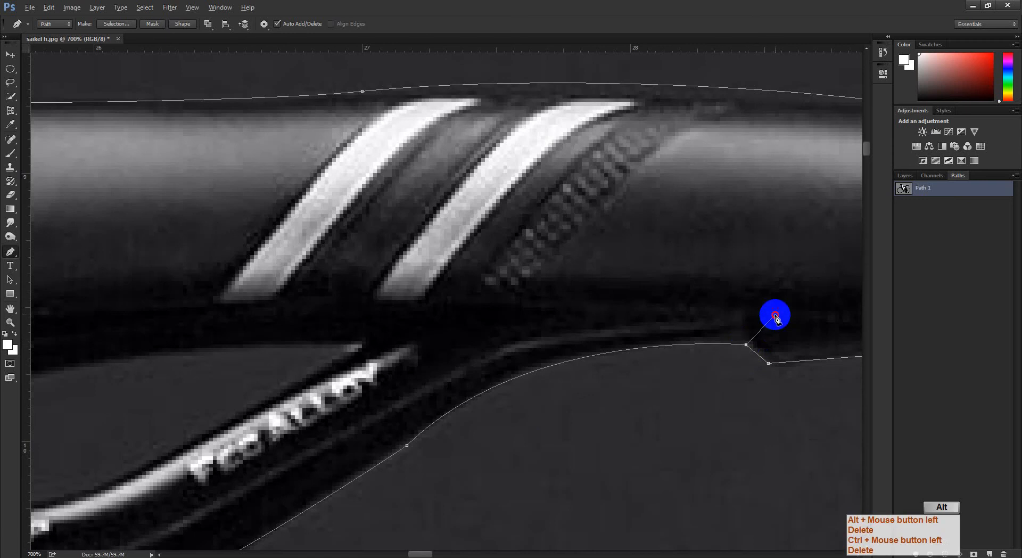
{"action": "left_click", "coordinate": [748, 346], "text": "alt"}
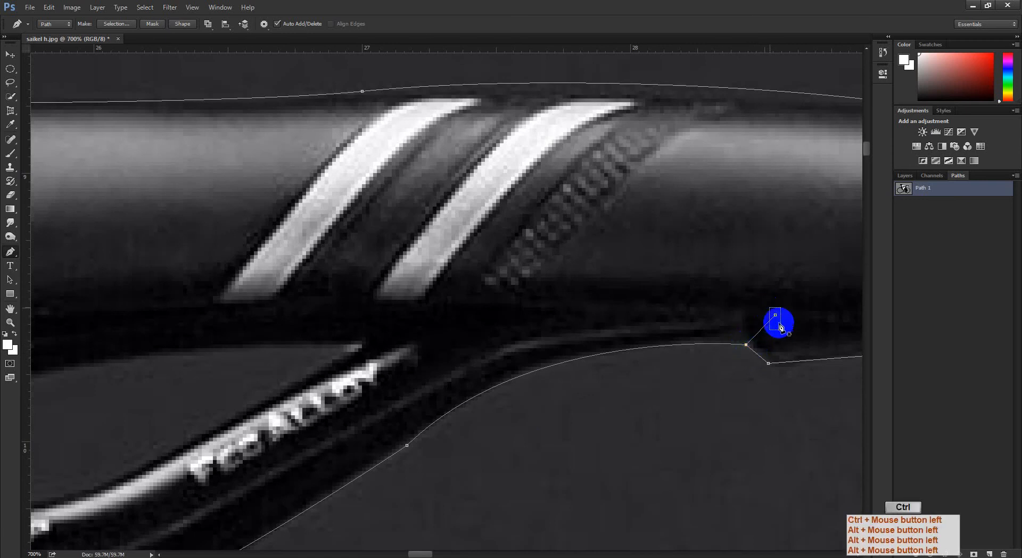
{"action": "left_click_drag", "start_coordinate": [766, 305], "coordinate": [778, 326]}
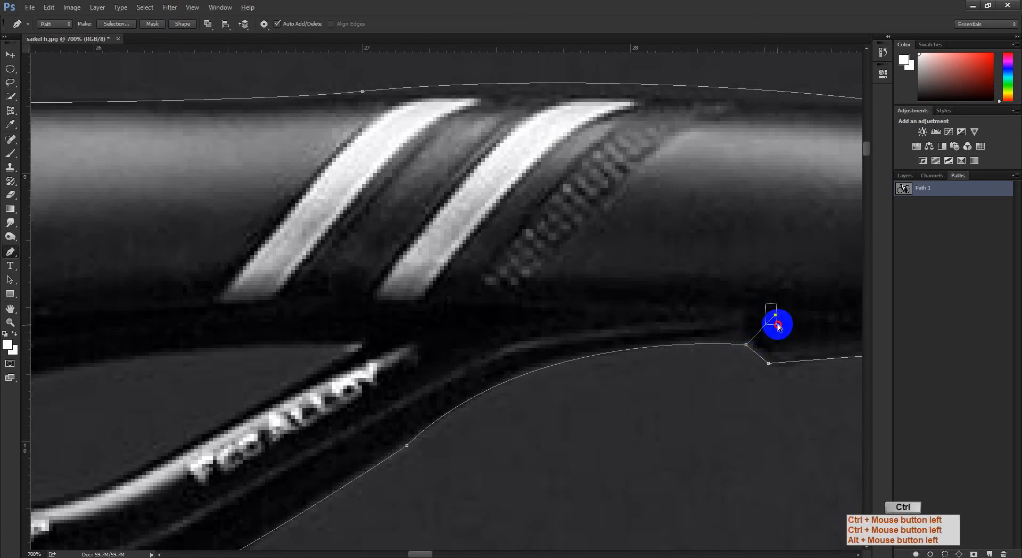
{"action": "key", "text": "Delete"}
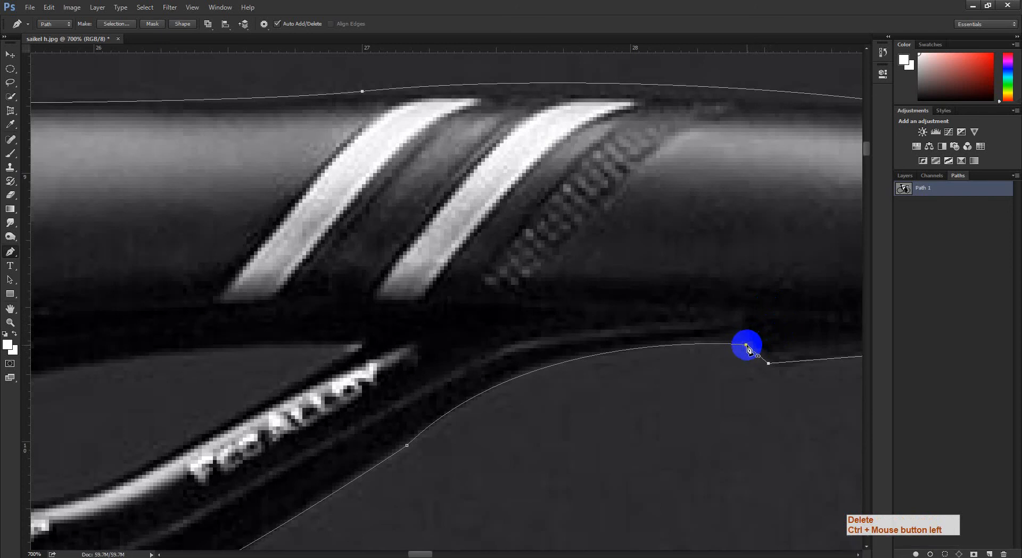
{"action": "left_click", "coordinate": [757, 341], "text": "alt"}
{"action": "left_click", "coordinate": [757, 344], "text": "alt"}
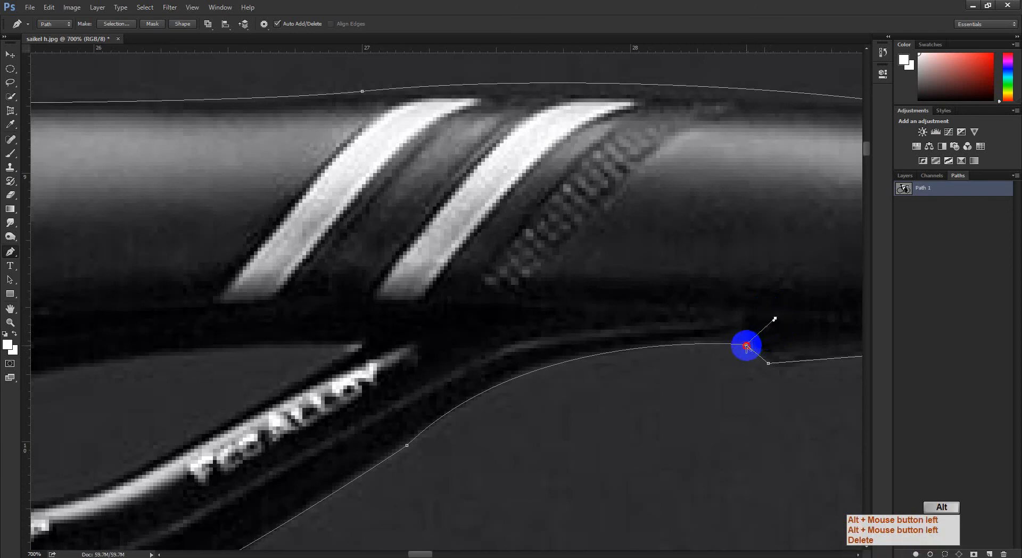
{"action": "left_click", "coordinate": [775, 318], "text": "ctrl"}
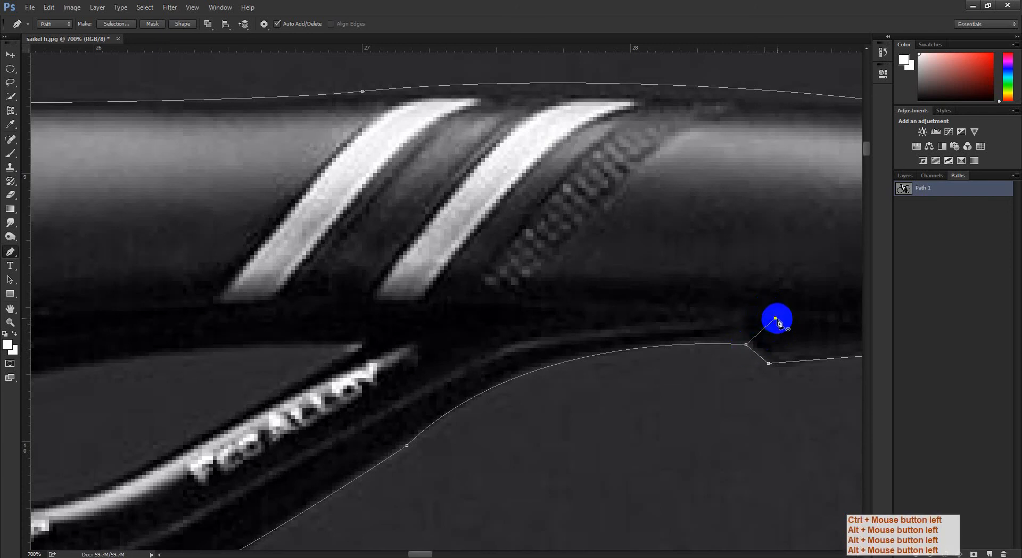
{"action": "left_click", "coordinate": [775, 318], "text": "ctrl"}
{"action": "key", "text": "Delete"}
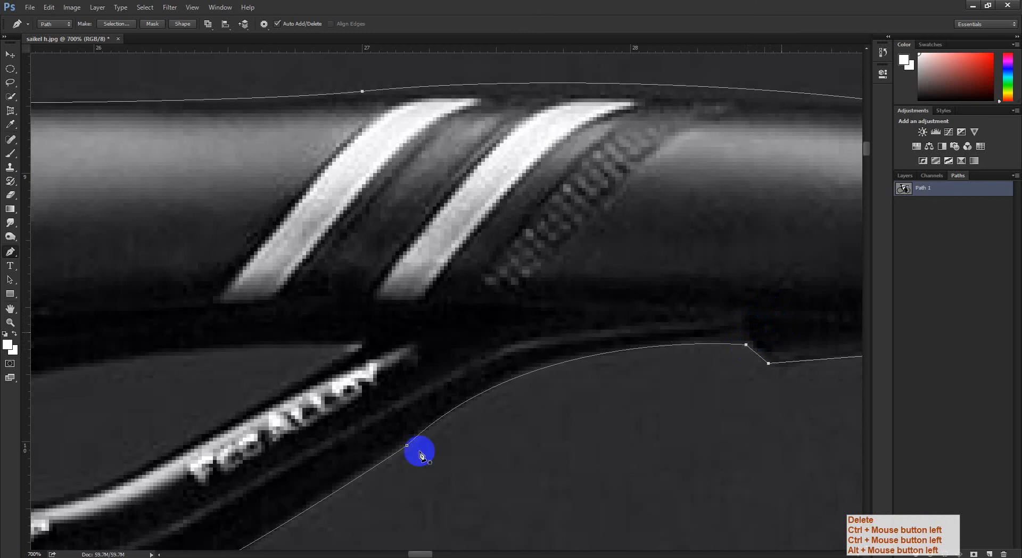
Try pulling a very short stub from the rail's underside anchor below the saddle.
{"action": "left_click", "coordinate": [399, 431], "text": "ctrl"}
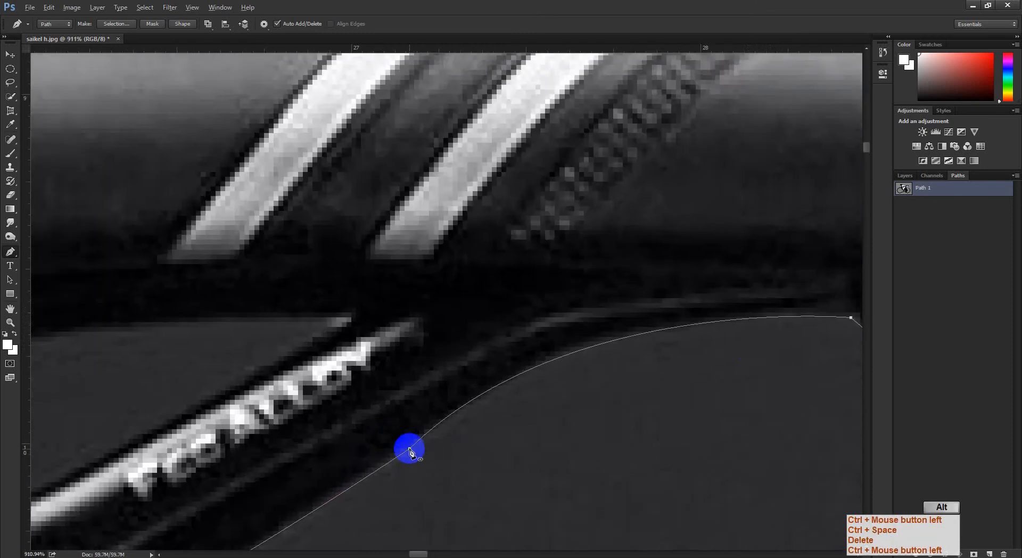
{"action": "mouse_move", "coordinate": [410, 450]}
{"action": "left_mouse_down"}
{"action": "mouse_move", "coordinate": [412, 405]}
{"action": "mouse_move", "coordinate": [416, 442]}
{"action": "left_mouse_up"}
{"action": "left_click", "coordinate": [412, 449], "text": "alt"}
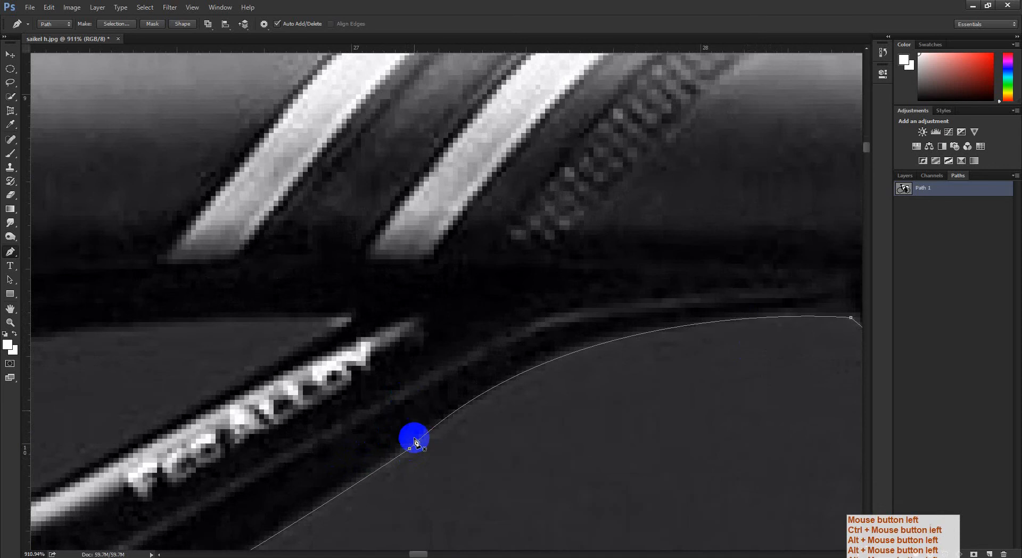
{"action": "left_click_drag", "start_coordinate": [527, 446], "coordinate": [506, 446]}
{"action": "left_click_drag", "start_coordinate": [767, 376], "coordinate": [553, 382]}
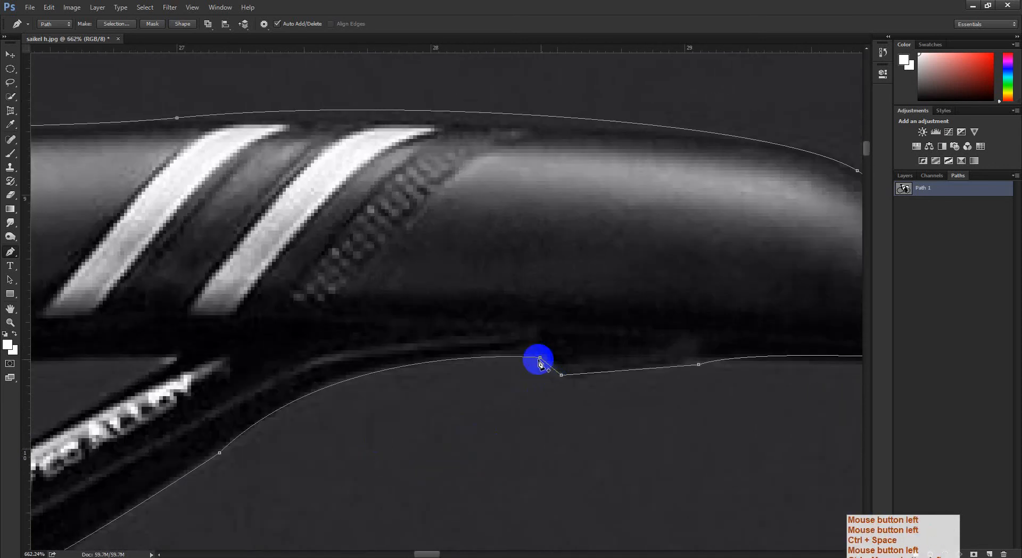
Draw another stray stub at the notch's first anchor, undo the trial edit of its end point and delete the stub.
{"action": "left_click", "coordinate": [542, 358], "text": "alt"}
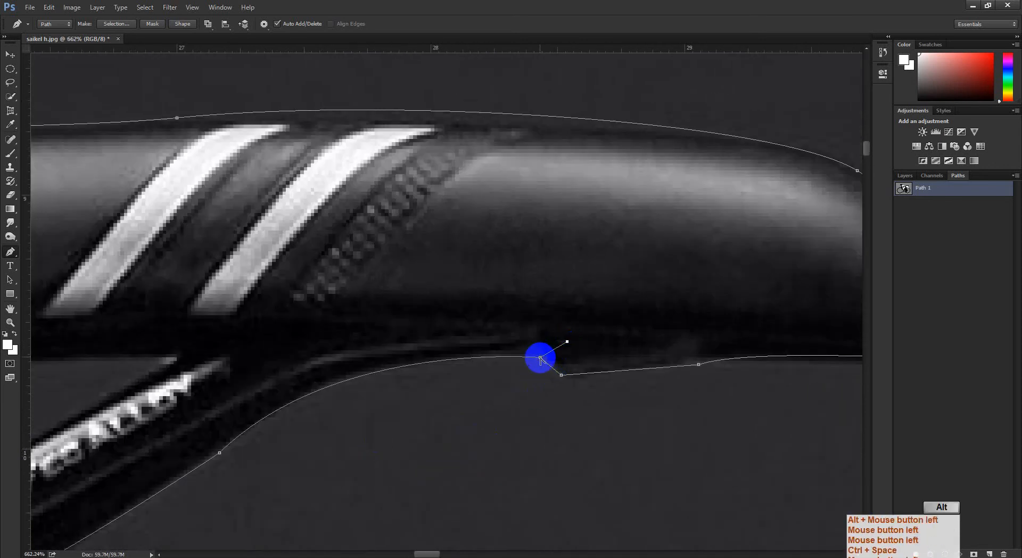
{"action": "left_click", "coordinate": [568, 343], "text": "ctrl"}
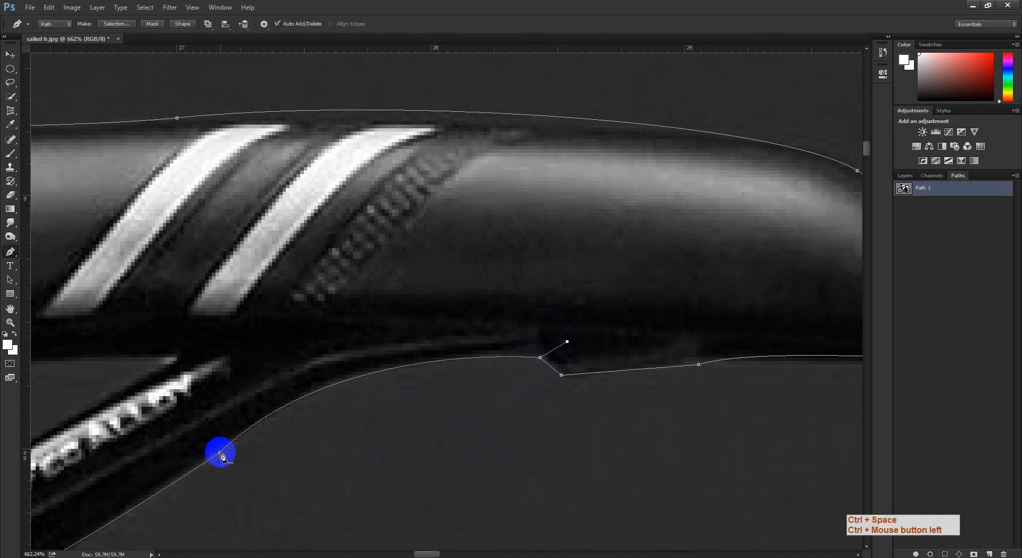
{"action": "left_click_drag", "start_coordinate": [334, 433], "coordinate": [612, 326]}
{"action": "left_click_drag", "start_coordinate": [613, 325], "coordinate": [391, 408]}
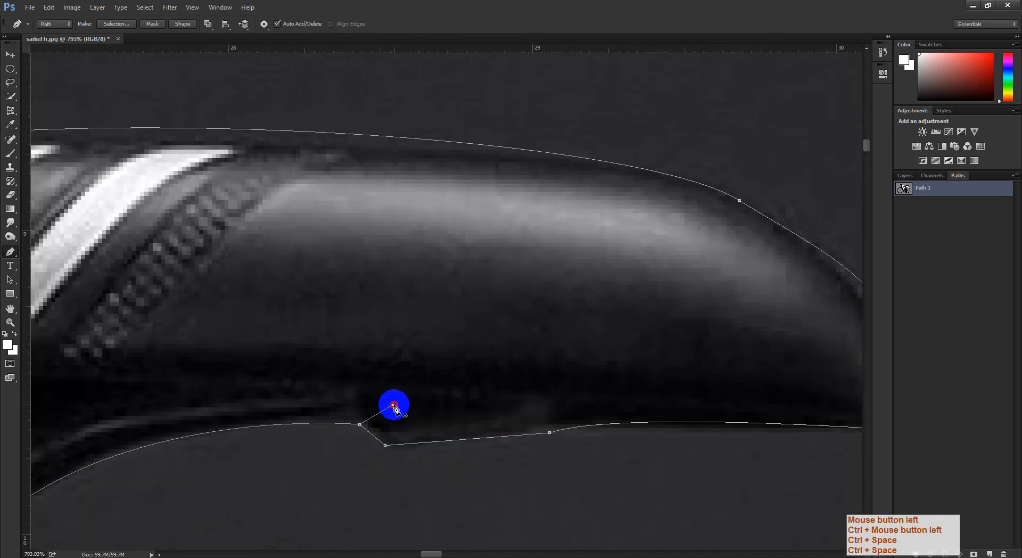
{"action": "left_click", "coordinate": [397, 426]}
{"action": "key", "text": "ctrl+z"}
{"action": "left_click", "coordinate": [397, 410], "text": "ctrl"}
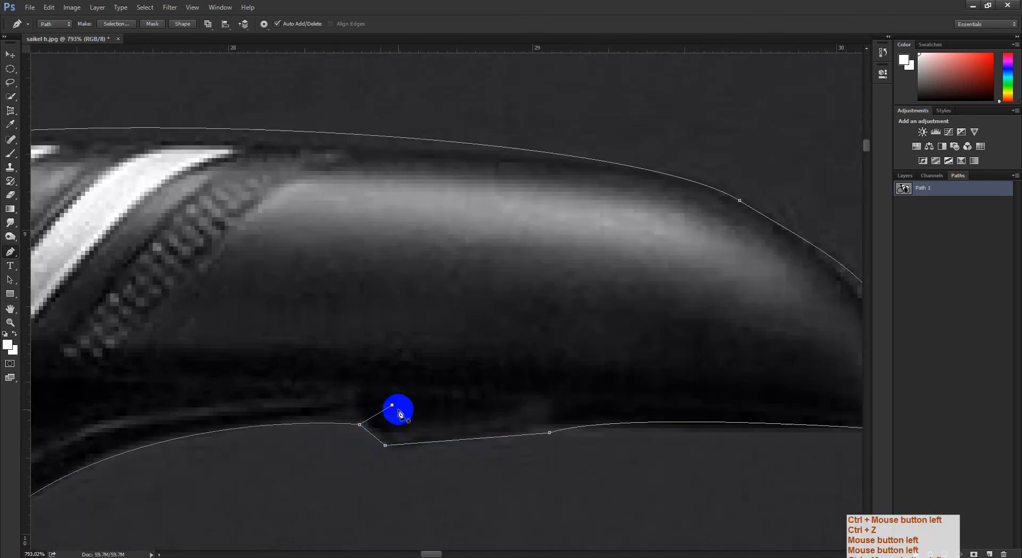
{"action": "key", "text": "Delete"}
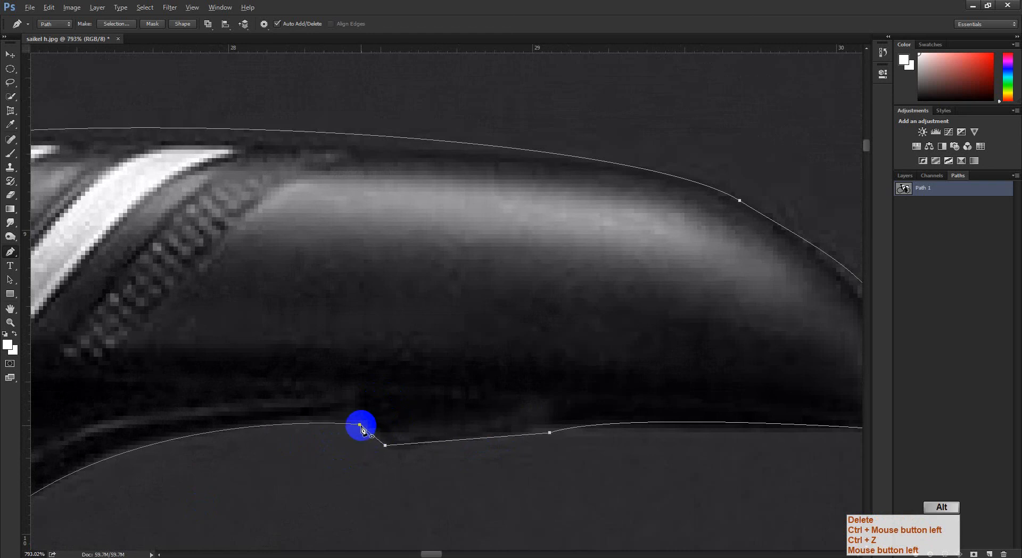
Draw a longer stray stub from the notch's first anchor up into the saddle and delete it.
{"action": "left_click_drag", "start_coordinate": [360, 426], "coordinate": [409, 394]}
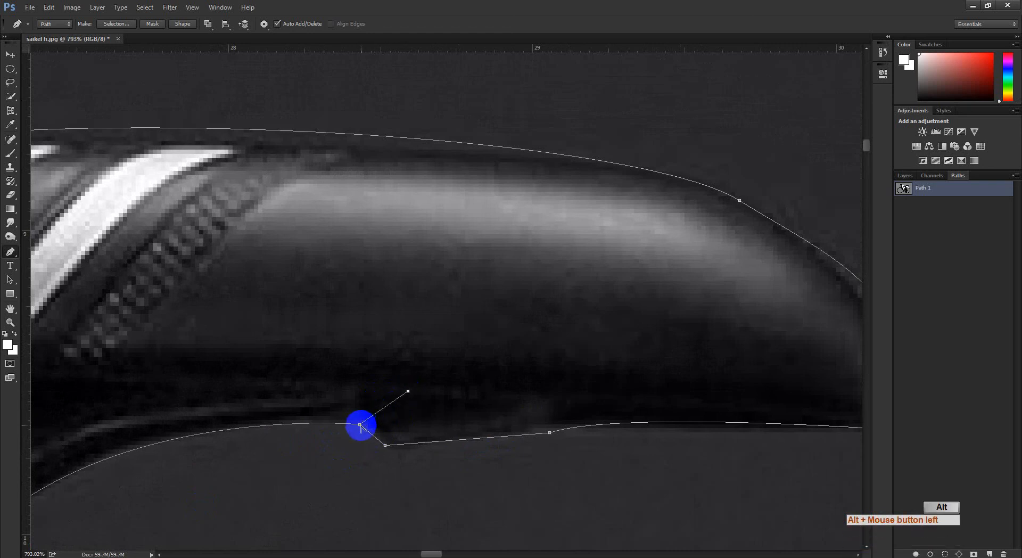
{"action": "left_click", "coordinate": [408, 391], "text": "ctrl"}
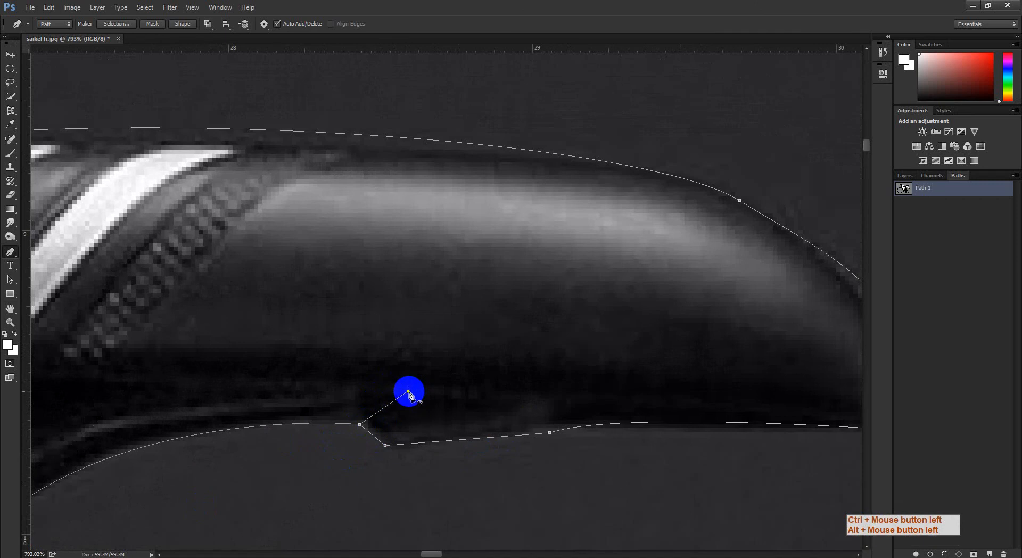
{"action": "key", "text": "Delete"}
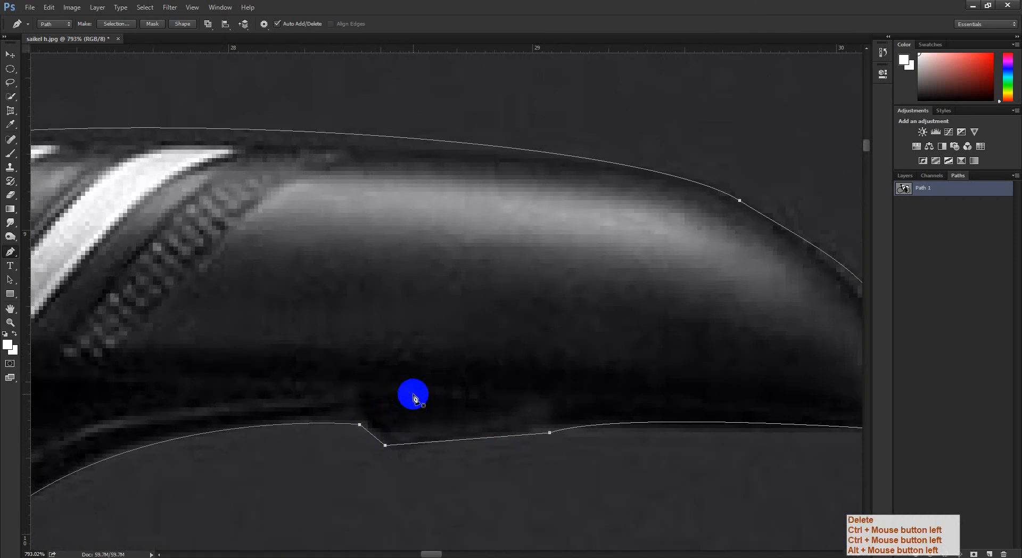
Pull an offset copy of the bicycle path away from the notch under the saddle and delete the copy.
{"action": "key", "text": "ctrl+space"}
{"action": "left_click", "coordinate": [340, 430], "text": "ctrl"}
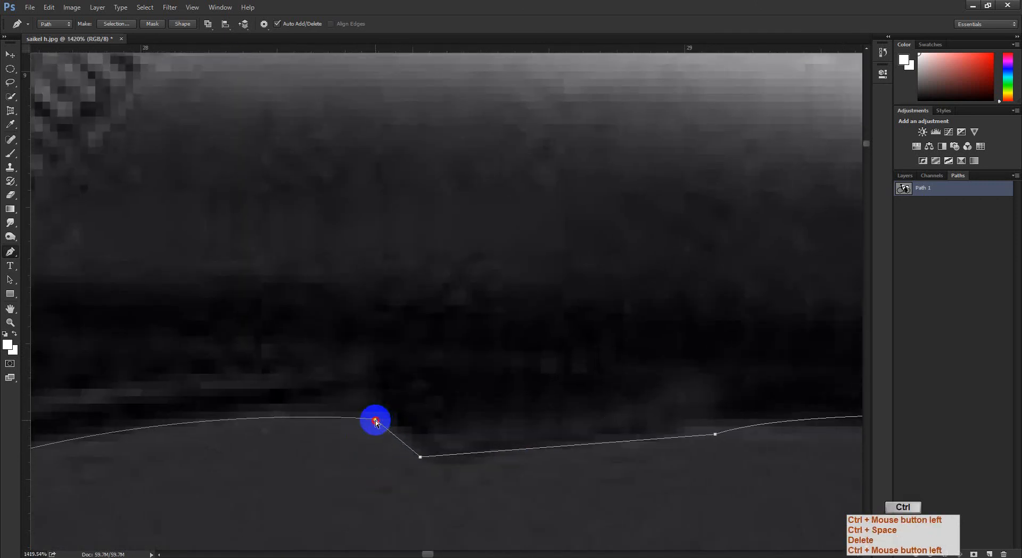
{"action": "left_click_drag", "start_coordinate": [375, 421], "coordinate": [375, 436]}
{"action": "key", "text": "ctrl+space"}
{"action": "left_click_drag", "start_coordinate": [448, 482], "coordinate": [410, 486]}
{"action": "left_click_drag", "start_coordinate": [544, 498], "coordinate": [465, 507]}
{"action": "key", "text": "ctrl+space"}
{"action": "left_click_drag", "start_coordinate": [637, 473], "coordinate": [591, 508]}
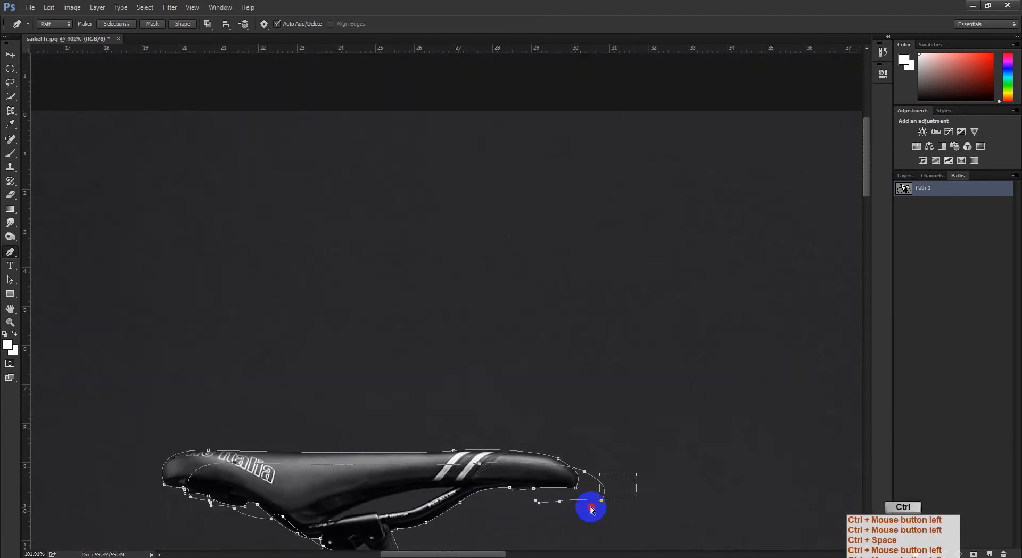
{"action": "key", "text": "Delete"}
{"action": "key", "text": "Delete"}
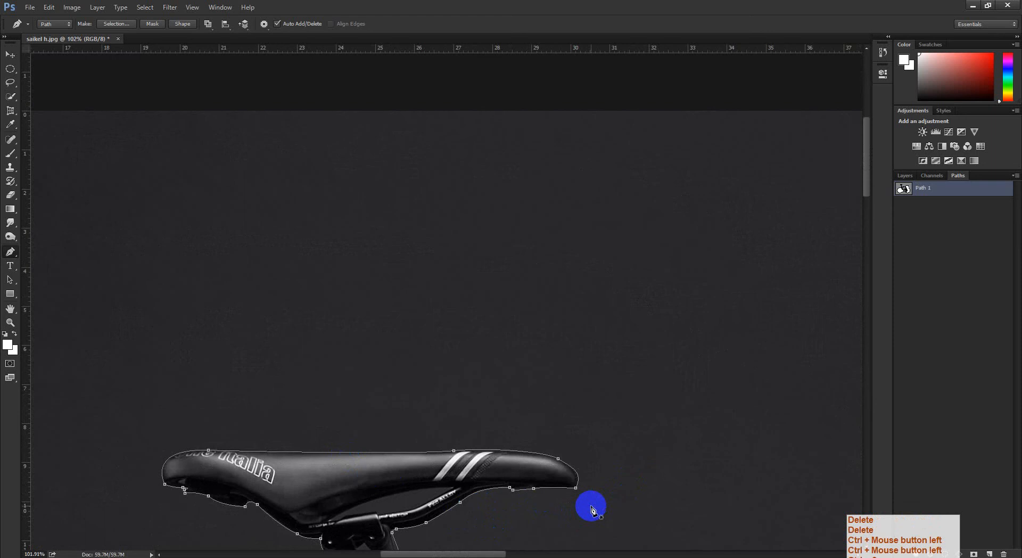
Examine the path's notch anchors under the saddle up close.
{"action": "key", "text": "ctrl+space"}
{"action": "left_click_drag", "start_coordinate": [540, 520], "coordinate": [570, 522]}
{"action": "left_click_drag", "start_coordinate": [492, 490], "coordinate": [495, 490]}
{"action": "left_click_drag", "start_coordinate": [429, 408], "coordinate": [409, 405]}
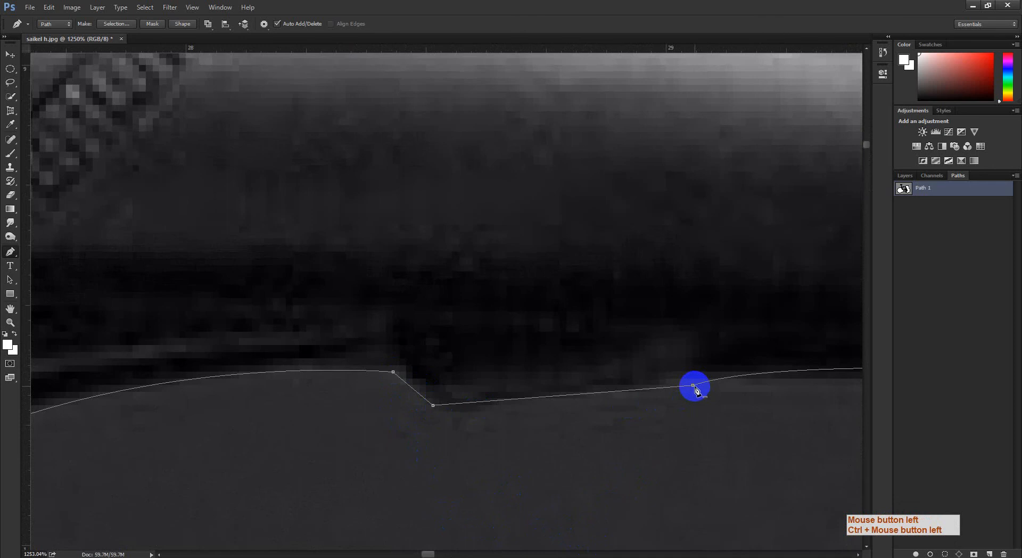
{"action": "key", "text": "ctrl+space"}
{"action": "left_click_drag", "start_coordinate": [694, 389], "coordinate": [548, 419]}
{"action": "left_click_drag", "start_coordinate": [614, 448], "coordinate": [665, 416]}
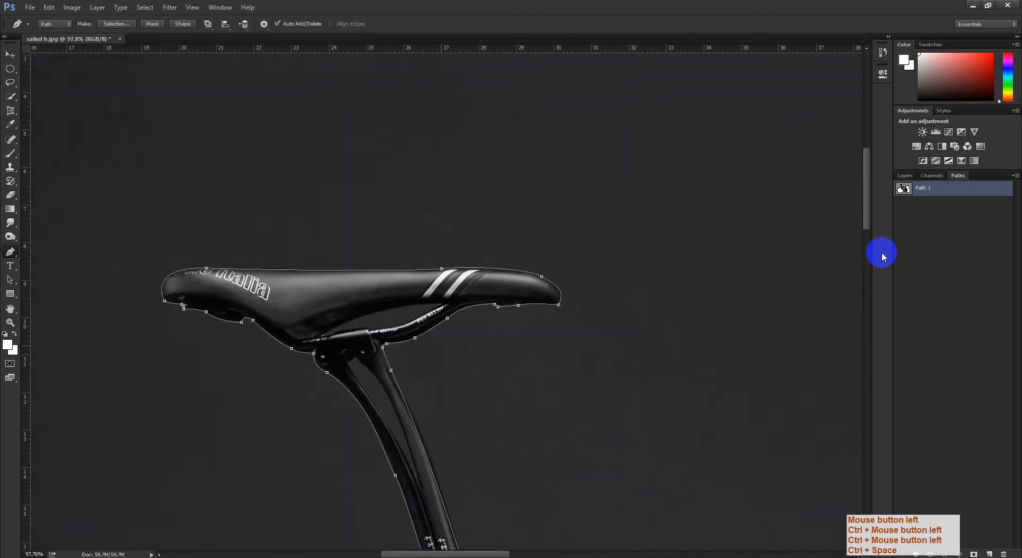
Load Path 1 as a selection, preview it around the saddle and seat post in Quick Mask, and deselect.
{"action": "left_click", "coordinate": [904, 190], "text": "ctrl"}
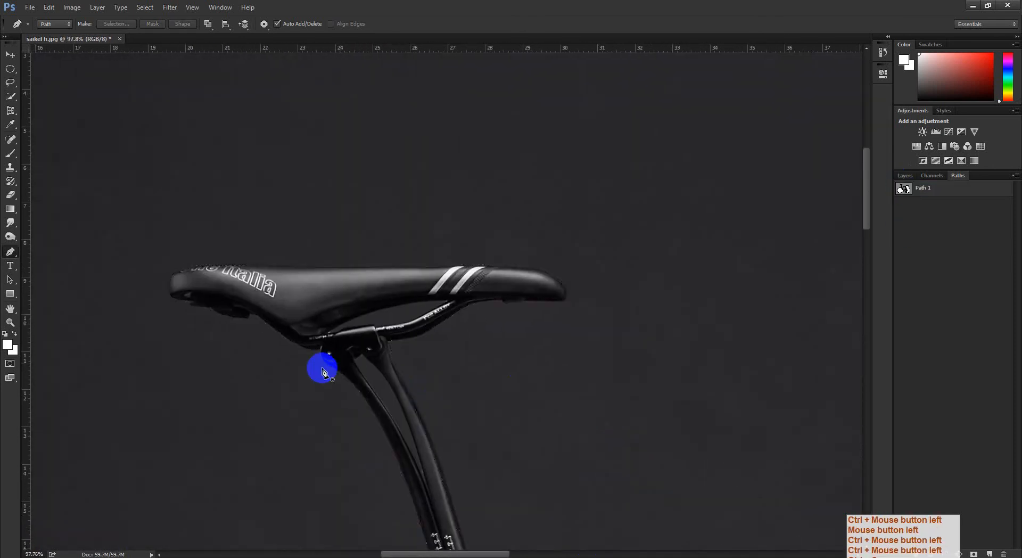
{"action": "key", "text": "q"}
{"action": "key", "text": "ctrl+space"}
{"action": "left_click_drag", "start_coordinate": [484, 349], "coordinate": [521, 368]}
{"action": "left_click_drag", "start_coordinate": [435, 282], "coordinate": [421, 311]}
{"action": "key", "text": "q"}
{"action": "left_click_drag", "start_coordinate": [323, 182], "coordinate": [381, 199]}
{"action": "left_click_drag", "start_coordinate": [381, 199], "coordinate": [366, 324]}
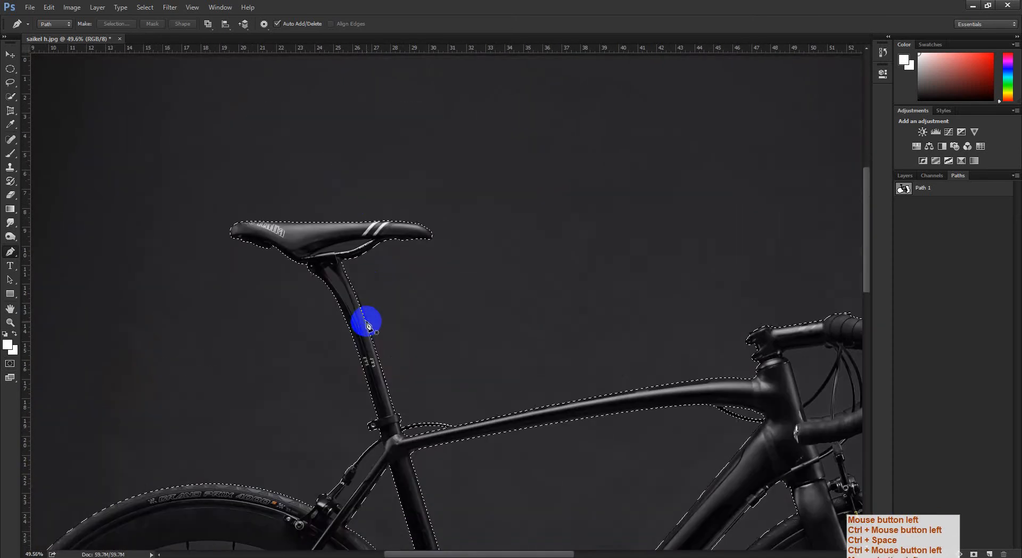
{"action": "key", "text": "q"}
{"action": "key", "text": "q"}
{"action": "key", "text": "ctrl+d"}
Show Path 1 and inspect its anchors along the saddle rail and nose, undoing a trial edit near the notch.
{"action": "left_click_drag", "start_coordinate": [367, 250], "coordinate": [426, 278]}
{"action": "left_click", "coordinate": [911, 189]}
{"action": "left_click_drag", "start_coordinate": [426, 278], "coordinate": [447, 358]}
{"action": "left_click_drag", "start_coordinate": [375, 321], "coordinate": [404, 345]}
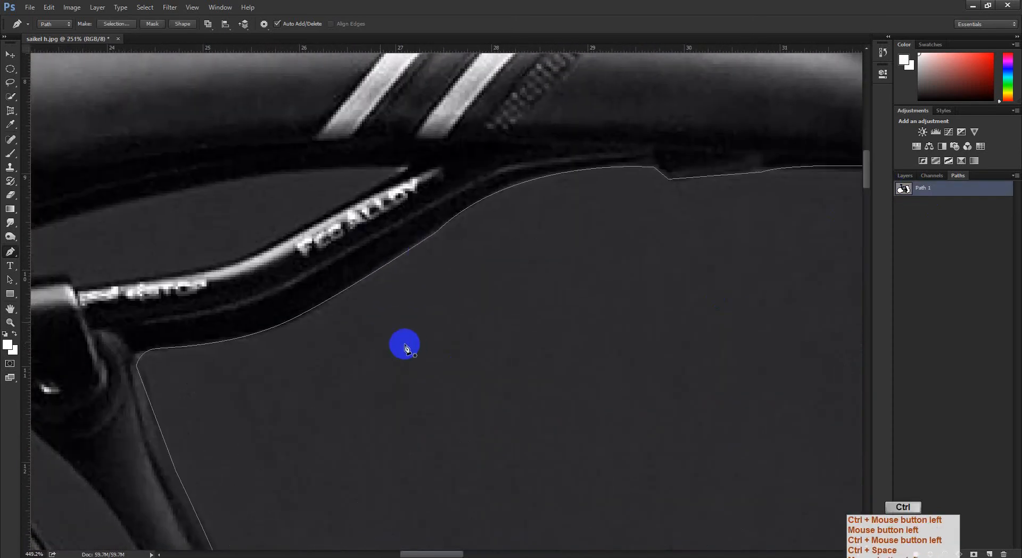
{"action": "left_click_drag", "start_coordinate": [379, 235], "coordinate": [449, 299]}
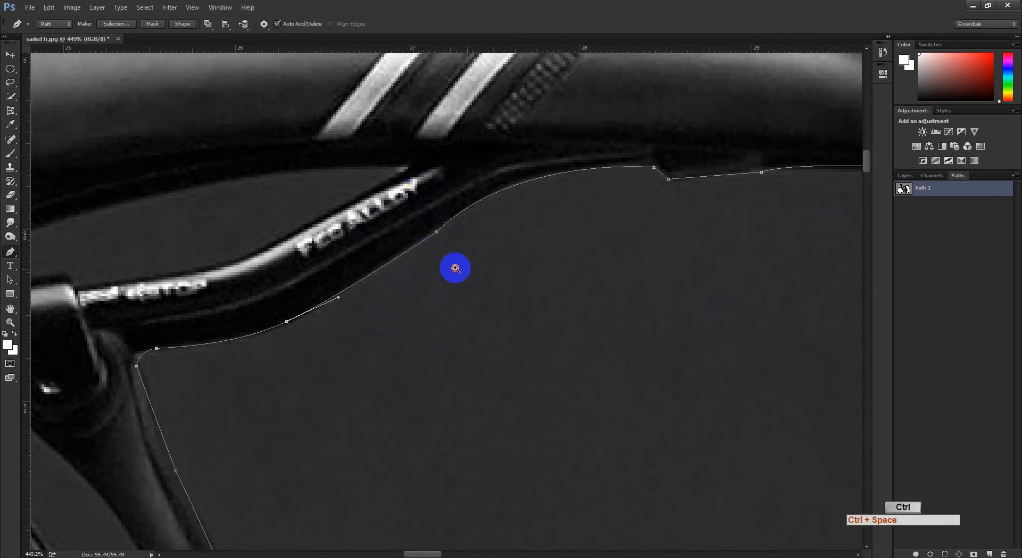
{"action": "left_click_drag", "start_coordinate": [455, 267], "coordinate": [392, 267]}
{"action": "left_click_drag", "start_coordinate": [568, 256], "coordinate": [496, 299]}
{"action": "left_click_drag", "start_coordinate": [501, 246], "coordinate": [544, 261]}
{"action": "left_click_drag", "start_coordinate": [586, 295], "coordinate": [598, 322]}
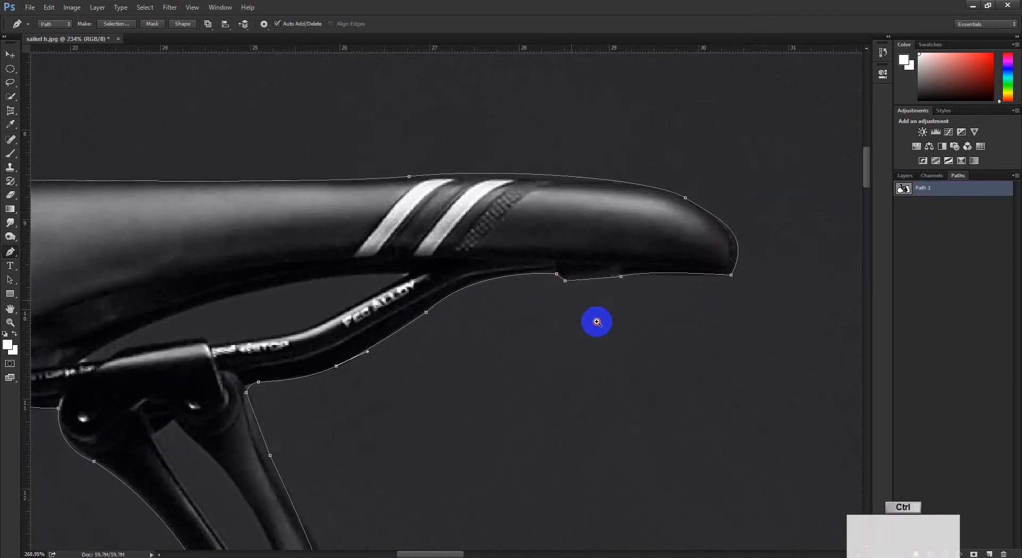
{"action": "left_click_drag", "start_coordinate": [576, 258], "coordinate": [593, 345]}
{"action": "key", "text": "ctrl+z"}
{"action": "left_click_drag", "start_coordinate": [594, 426], "coordinate": [490, 296]}
Reload Path 1 as a selection, compare it with the Quick Mask view from saddle to whole bicycle, and deselect.
{"action": "left_click", "coordinate": [912, 205]}
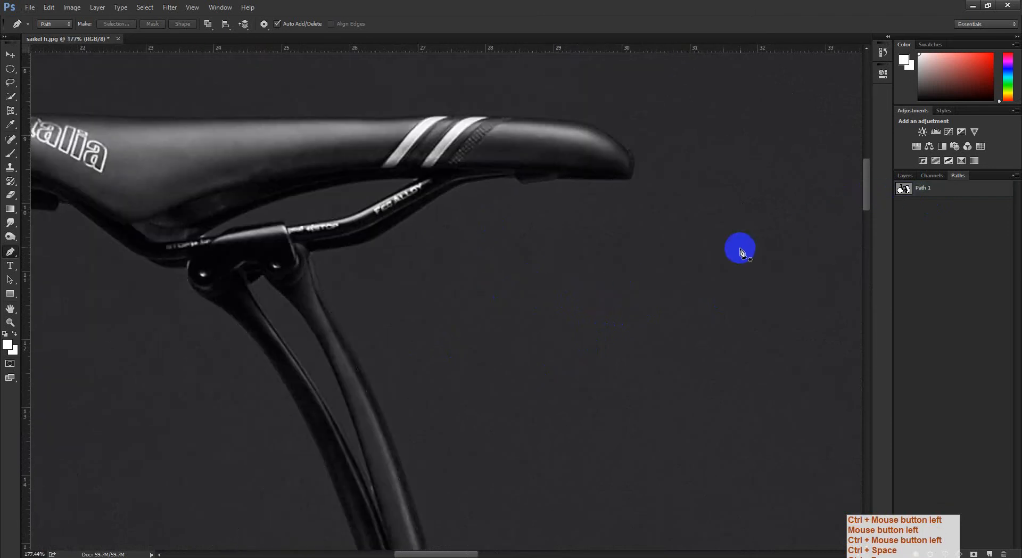
{"action": "left_click", "coordinate": [906, 189], "text": "ctrl"}
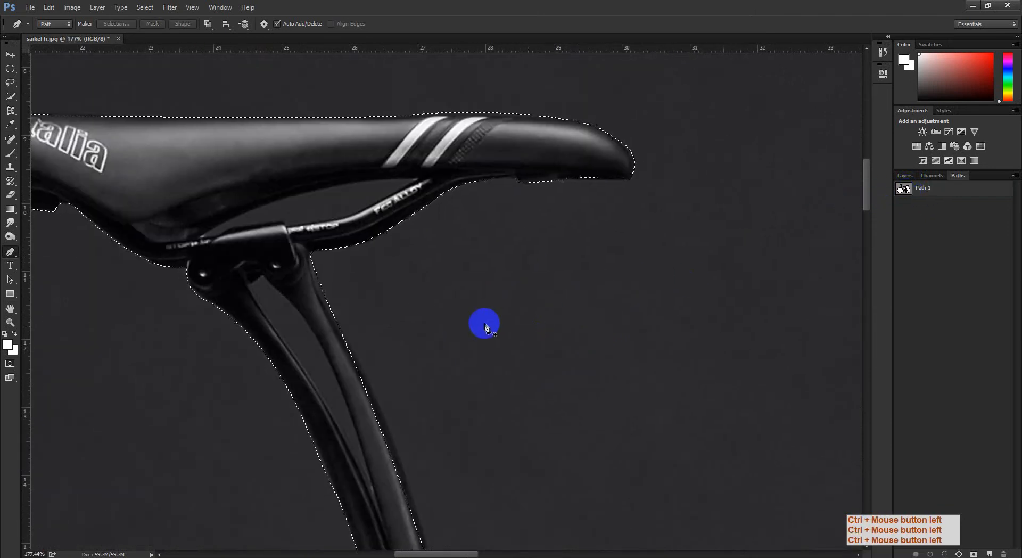
{"action": "key", "text": "q"}
{"action": "key", "text": "q"}
{"action": "key", "text": "q"}
{"action": "key", "text": "q"}
{"action": "key", "text": "q"}
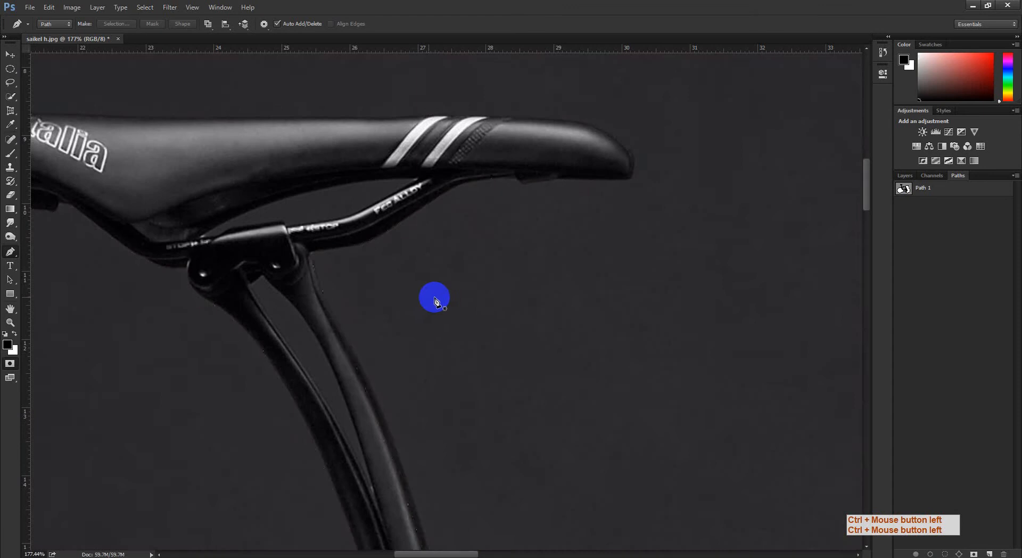
{"action": "left_click_drag", "start_coordinate": [501, 324], "coordinate": [410, 348]}
{"action": "key", "text": "q"}
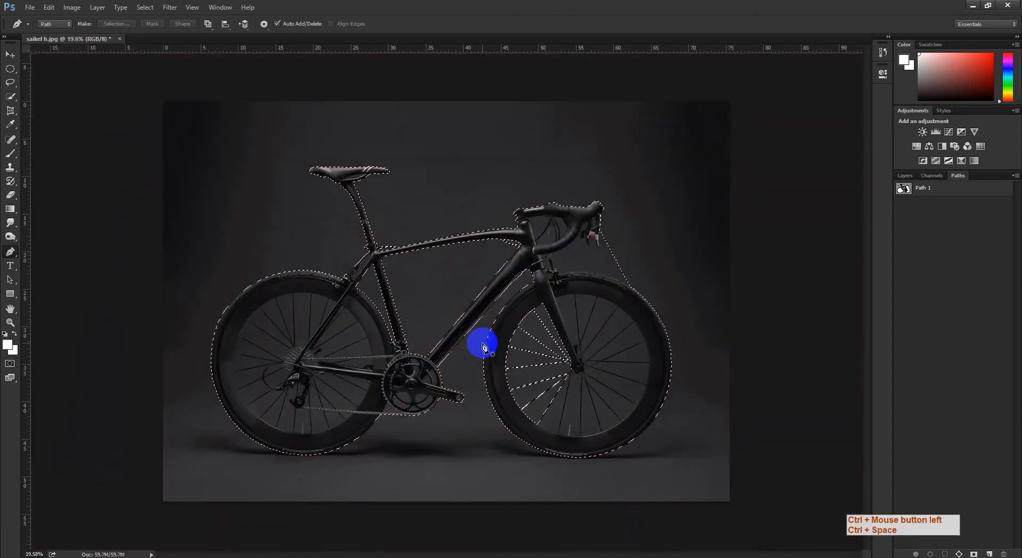
{"action": "key", "text": "ctrl+d"}
Reactivate Path 1 and redraw its outline from the front tyre past the brake and under the handlebar to the brake lever.
{"action": "left_click", "coordinate": [946, 191]}
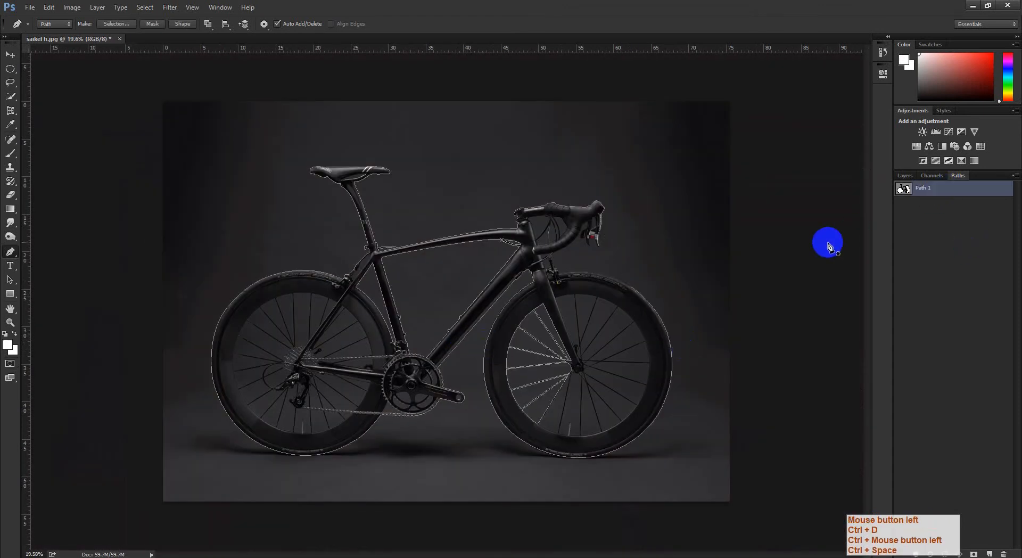
{"action": "left_click_drag", "start_coordinate": [668, 256], "coordinate": [569, 330]}
{"action": "left_click_drag", "start_coordinate": [592, 265], "coordinate": [663, 320]}
{"action": "left_click_drag", "start_coordinate": [549, 309], "coordinate": [575, 309]}
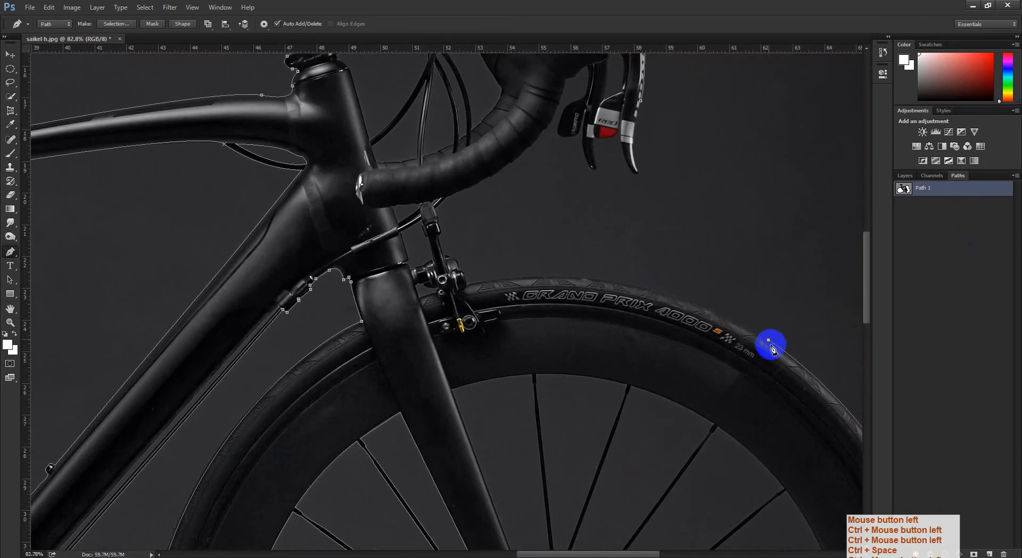
{"action": "left_click_drag", "start_coordinate": [469, 289], "coordinate": [421, 390]}
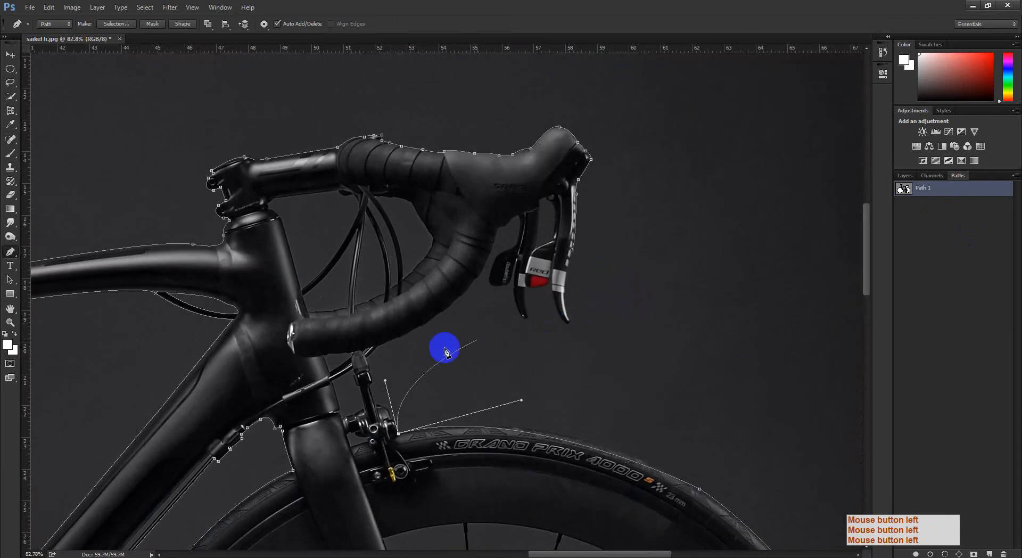
{"action": "left_click_drag", "start_coordinate": [379, 346], "coordinate": [468, 297]}
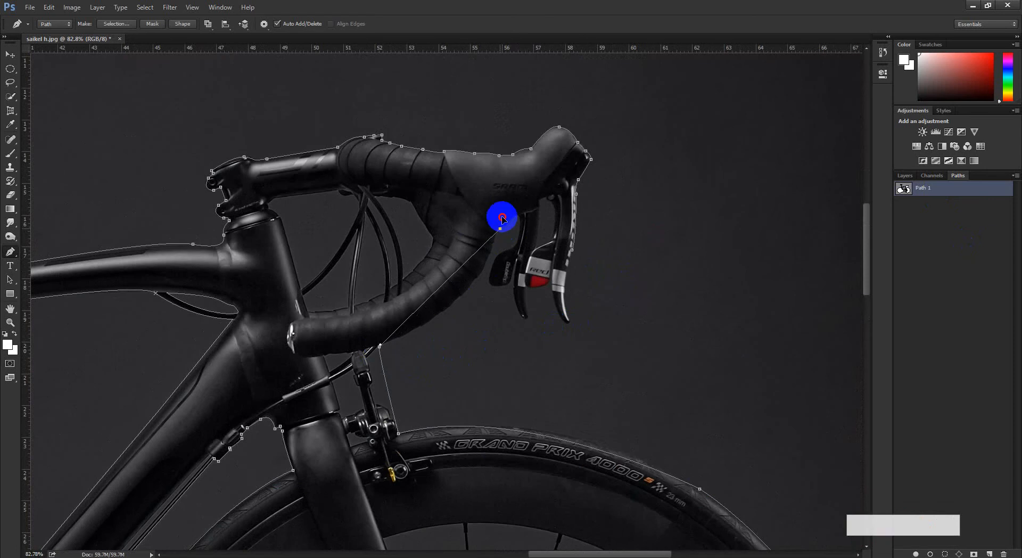
{"action": "left_click_drag", "start_coordinate": [502, 217], "coordinate": [555, 214]}
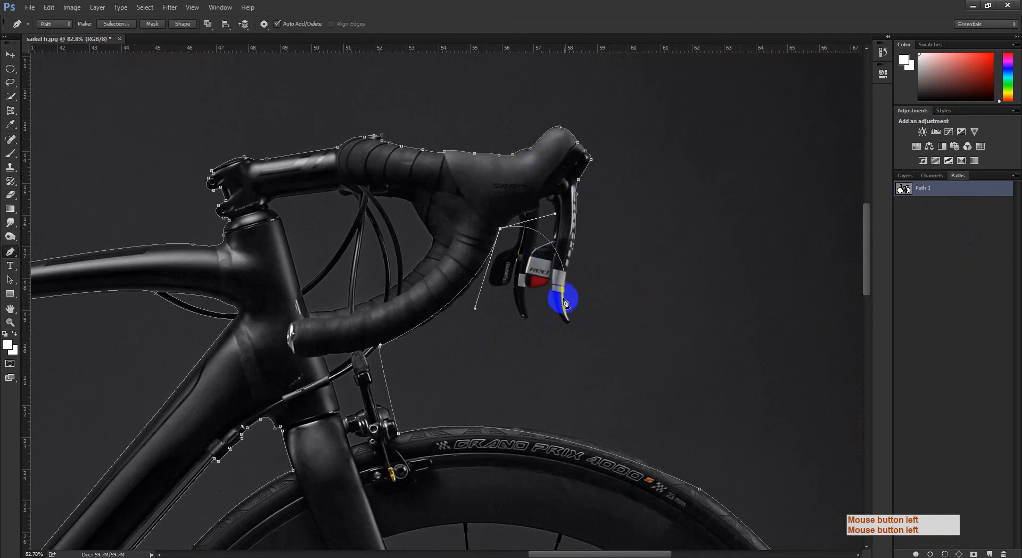
{"action": "left_click", "coordinate": [561, 283]}
{"action": "left_click", "coordinate": [572, 250]}
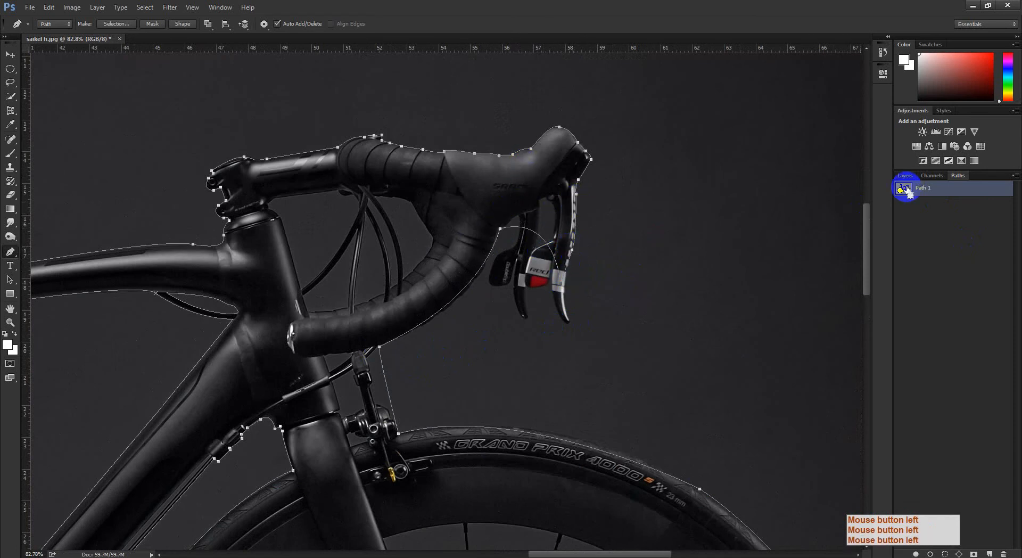
Load the redrawn path as a selection, toggle Quick Mask repeatedly to check the whole bicycle's outline, and deselect.
{"action": "left_click", "coordinate": [906, 190], "text": "ctrl"}
{"action": "key", "text": "ctrl+space"}
{"action": "left_click_drag", "start_coordinate": [656, 290], "coordinate": [588, 306]}
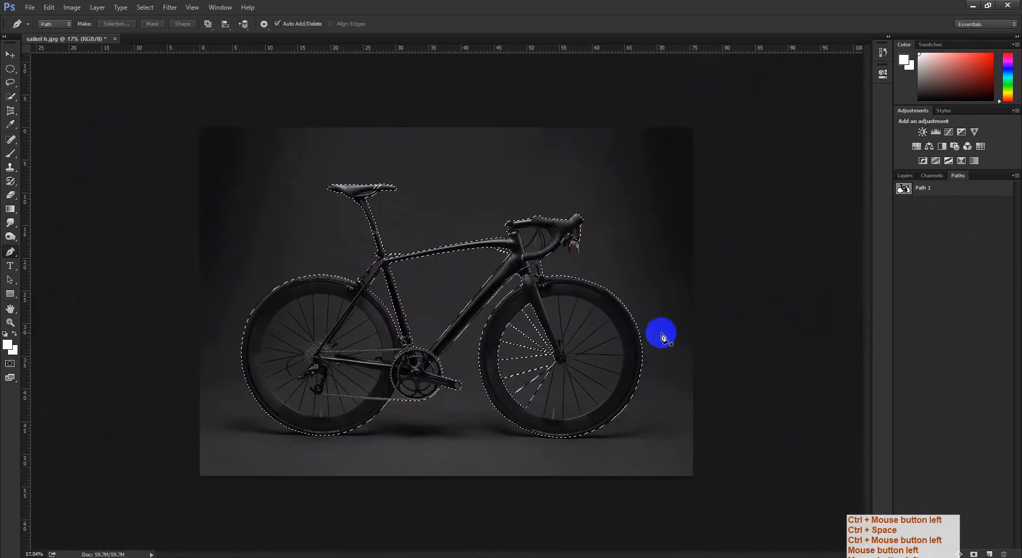
{"action": "key", "text": "q"}
{"action": "key", "text": "q"}
{"action": "key", "text": "q"}
{"action": "key", "text": "q"}
{"action": "key", "text": "q"}
{"action": "key", "text": "q"}
{"action": "key", "text": "q"}
{"action": "key", "text": "q"}
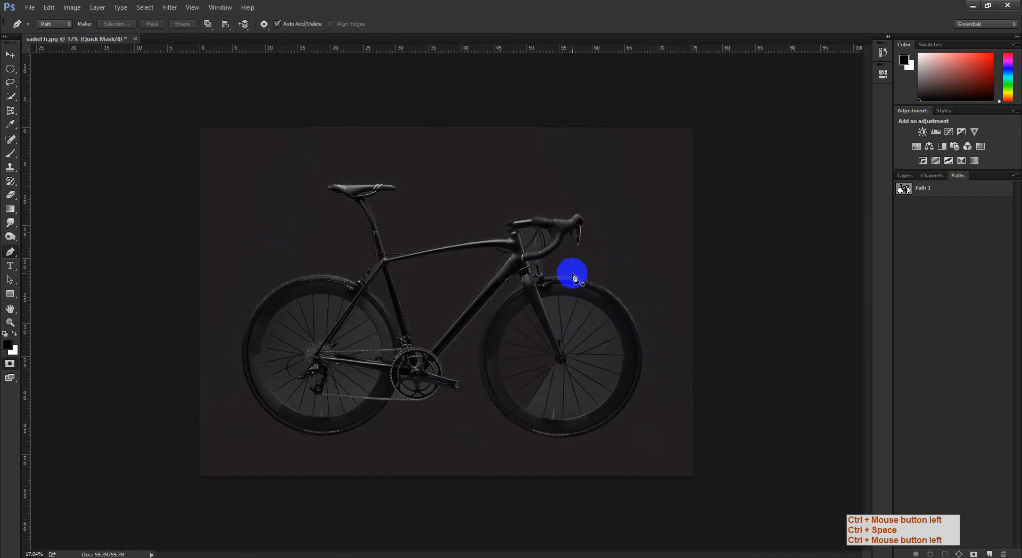
{"action": "key", "text": "q"}
{"action": "key", "text": "q"}
{"action": "key", "text": "q"}
{"action": "key", "text": "q"}
{"action": "key", "text": "q"}
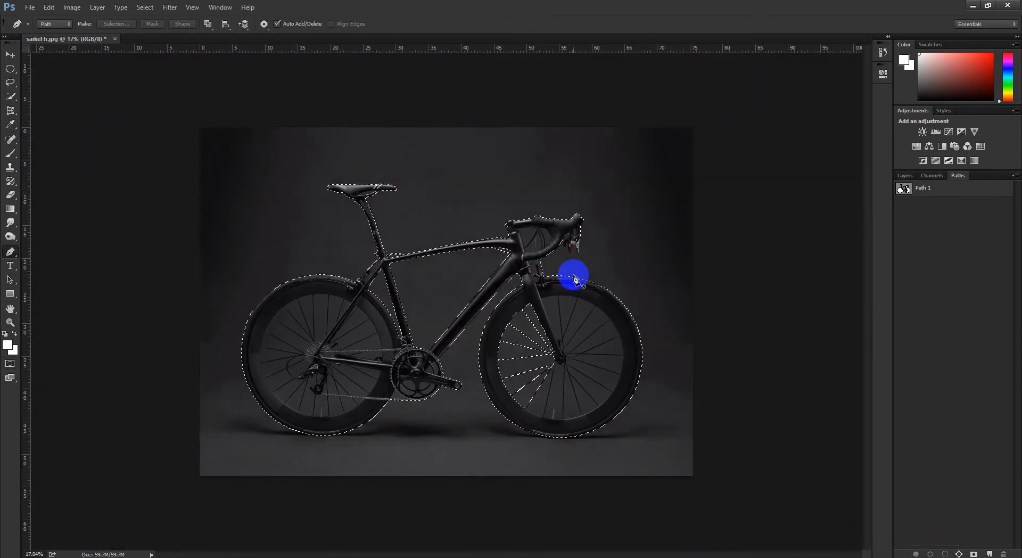
{"action": "key", "text": "q"}
{"action": "key", "text": "q"}
{"action": "key", "text": "ctrl+d"}
Show Path 1 and examine how it follows the seat post, clamp and top tube.
{"action": "left_click", "coordinate": [538, 320], "text": "ctrl"}
{"action": "left_click", "coordinate": [538, 320], "text": "ctrl+alt"}
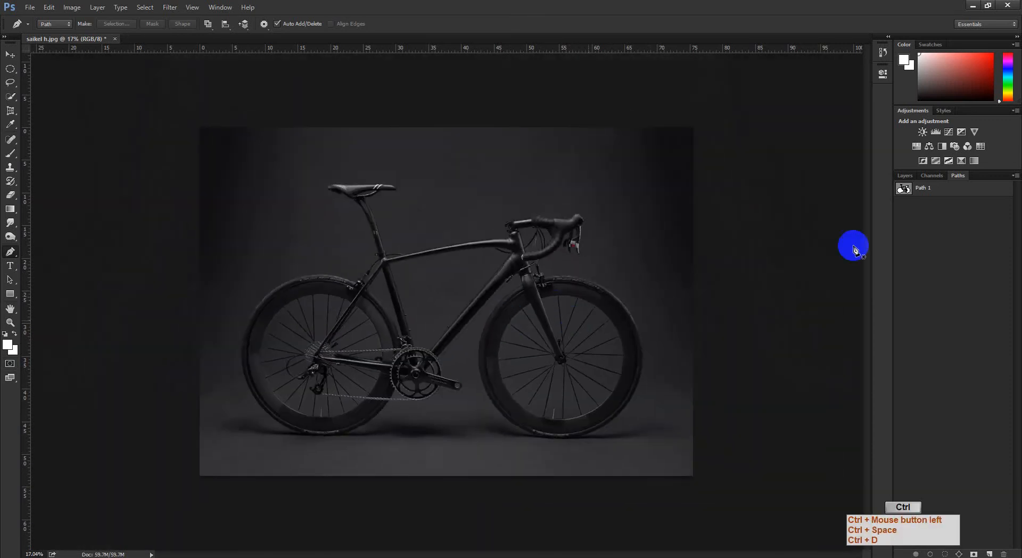
{"action": "left_click", "coordinate": [919, 189]}
{"action": "left_click", "coordinate": [433, 281], "text": "ctrl"}
{"action": "left_click", "coordinate": [456, 290], "text": "ctrl"}
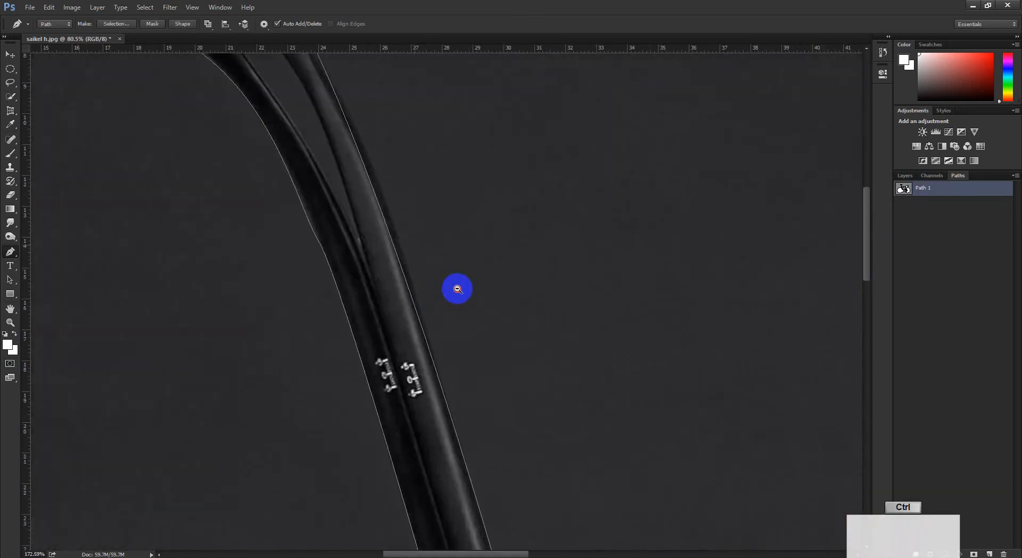
{"action": "left_click", "coordinate": [379, 348], "text": "ctrl"}
{"action": "left_click_drag", "start_coordinate": [489, 288], "coordinate": [491, 331]}
{"action": "left_click_drag", "start_coordinate": [491, 331], "coordinate": [385, 344]}
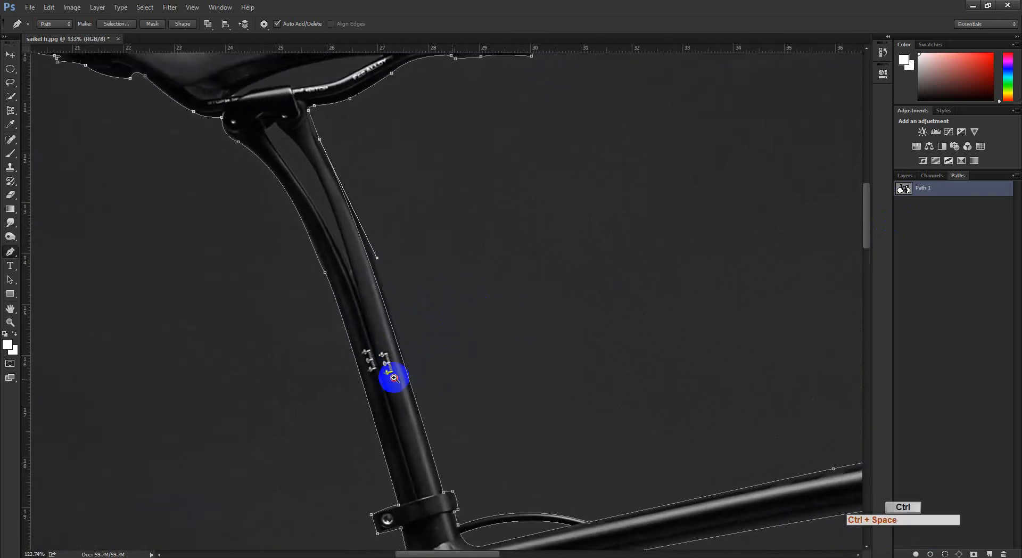
{"action": "left_click_drag", "start_coordinate": [393, 371], "coordinate": [336, 251]}
{"action": "left_click_drag", "start_coordinate": [431, 343], "coordinate": [350, 269]}
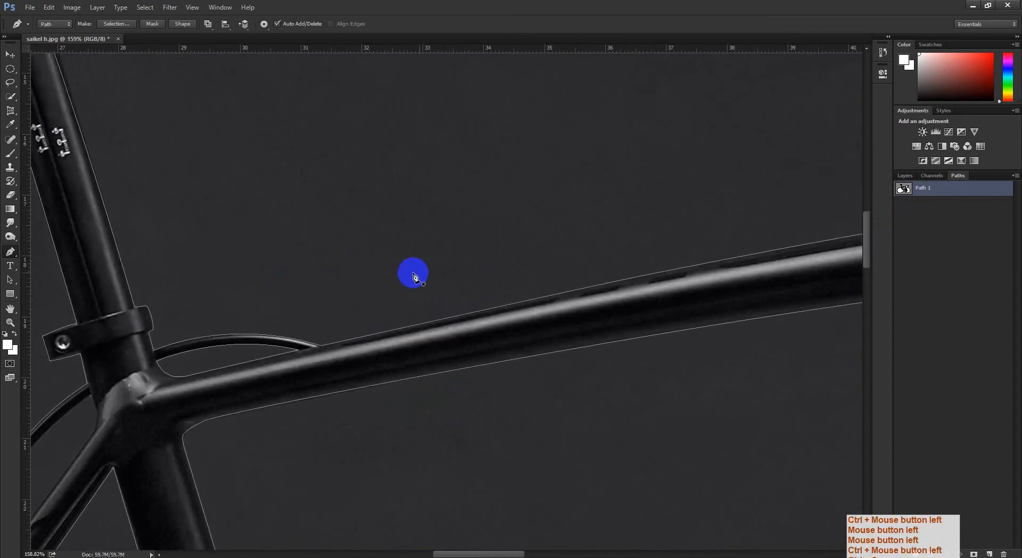
Try moving the anchor where the rear cable meets the top tube twice, undoing each move.
{"action": "left_click_drag", "start_coordinate": [311, 300], "coordinate": [404, 402]}
{"action": "left_click", "coordinate": [333, 361], "text": "ctrl"}
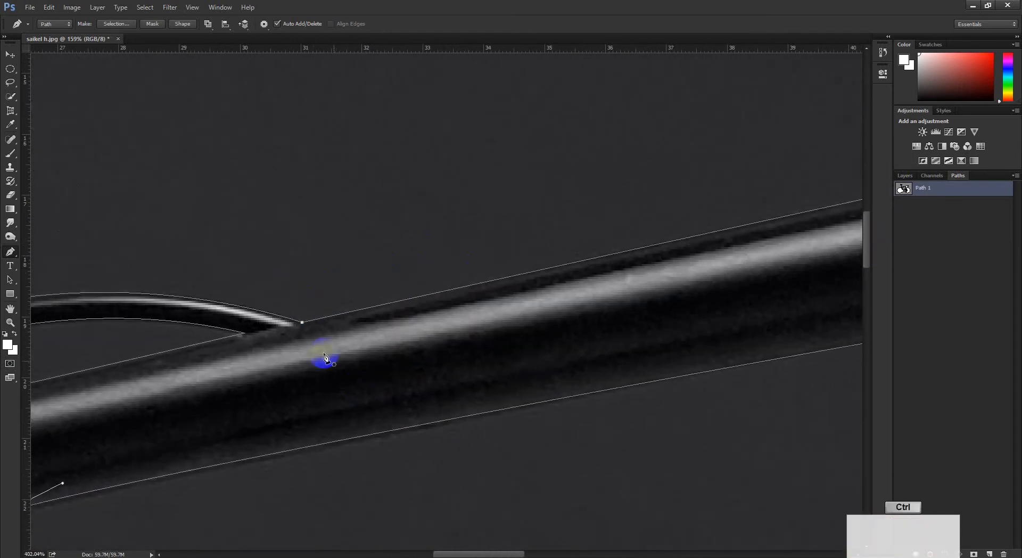
{"action": "left_click_drag", "start_coordinate": [302, 323], "coordinate": [326, 313]}
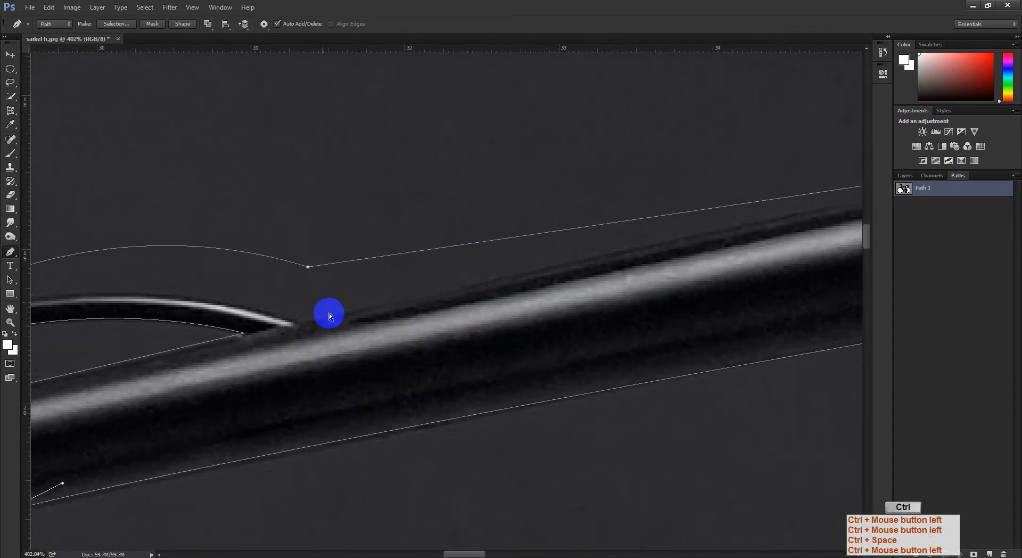
{"action": "key", "text": "ctrl+z"}
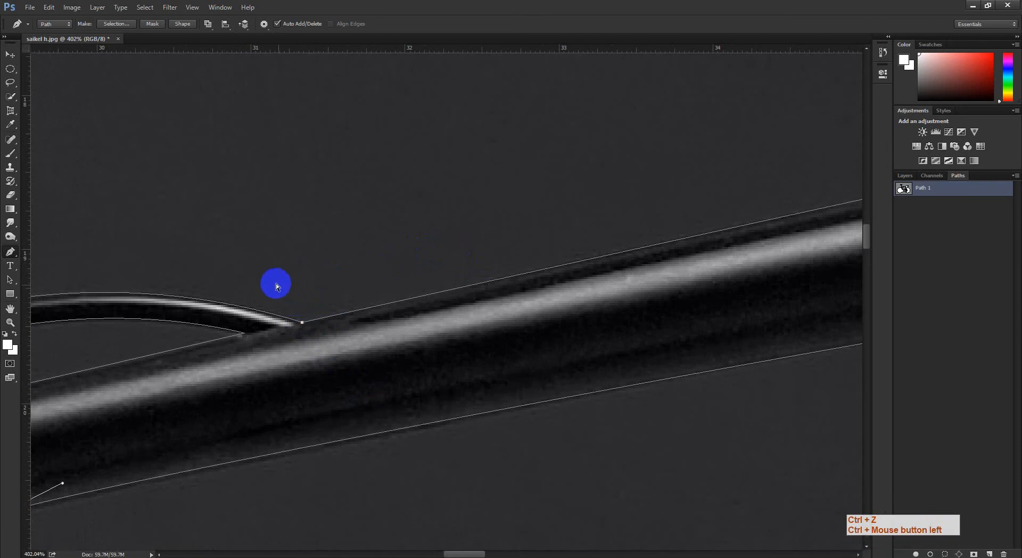
{"action": "left_click_drag", "start_coordinate": [276, 283], "coordinate": [314, 247]}
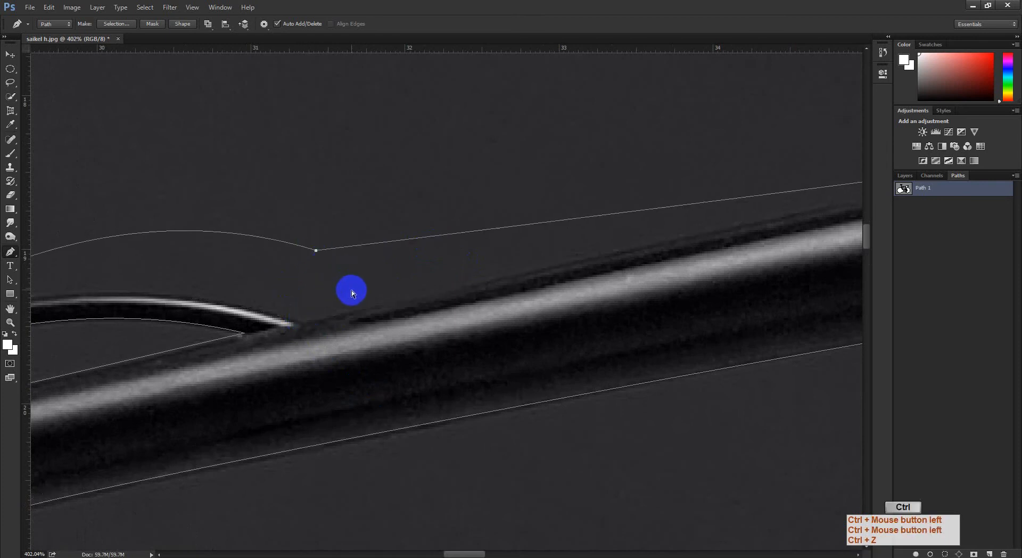
{"action": "key", "text": "ctrl+z"}
Hide Path 1 and view the whole bicycle image without its outline.
{"action": "left_click_drag", "start_coordinate": [372, 320], "coordinate": [350, 334]}
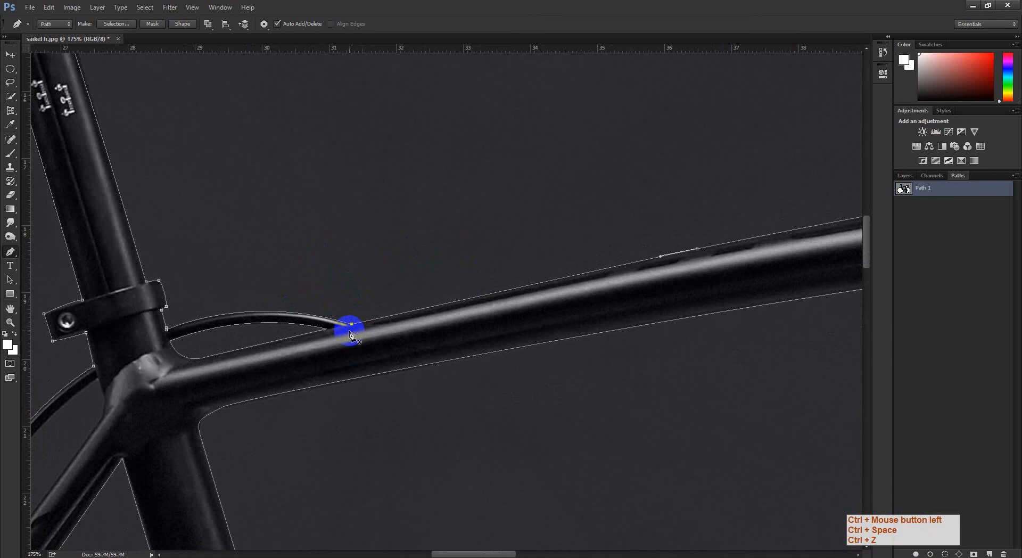
{"action": "key", "text": "ctrl+KP_0"}
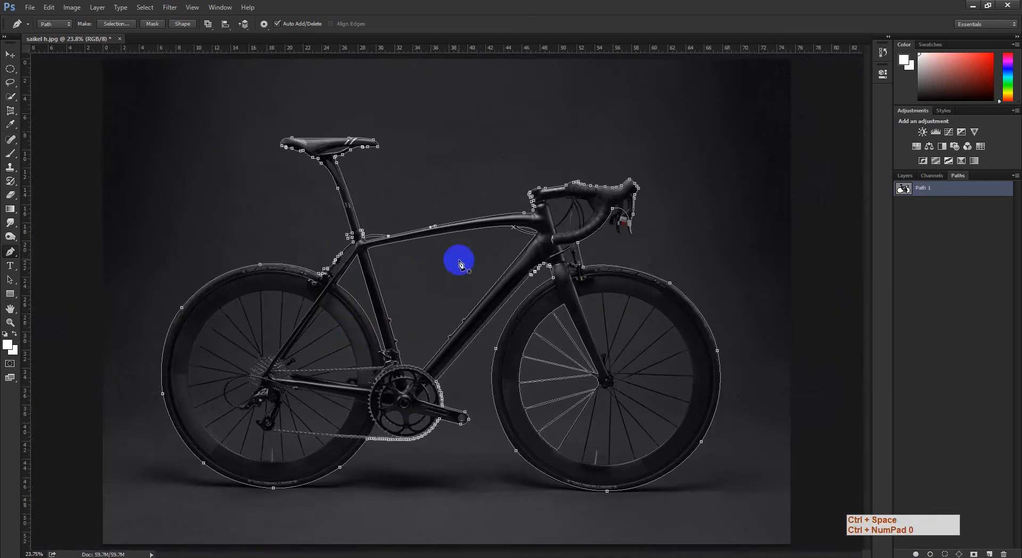
{"action": "left_click_drag", "start_coordinate": [461, 263], "coordinate": [422, 340]}
{"action": "left_click", "coordinate": [947, 259]}
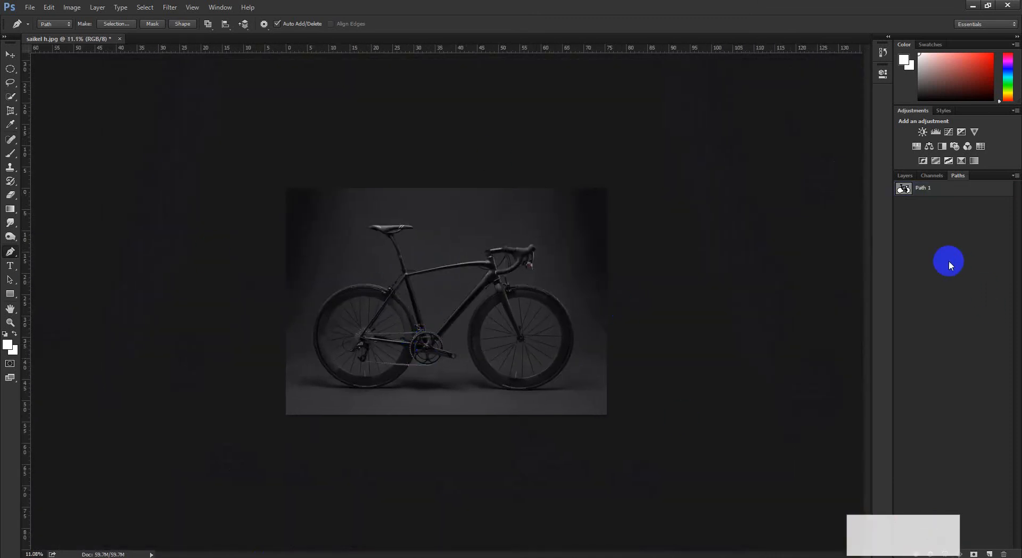
{"action": "left_click_drag", "start_coordinate": [567, 312], "coordinate": [394, 272]}
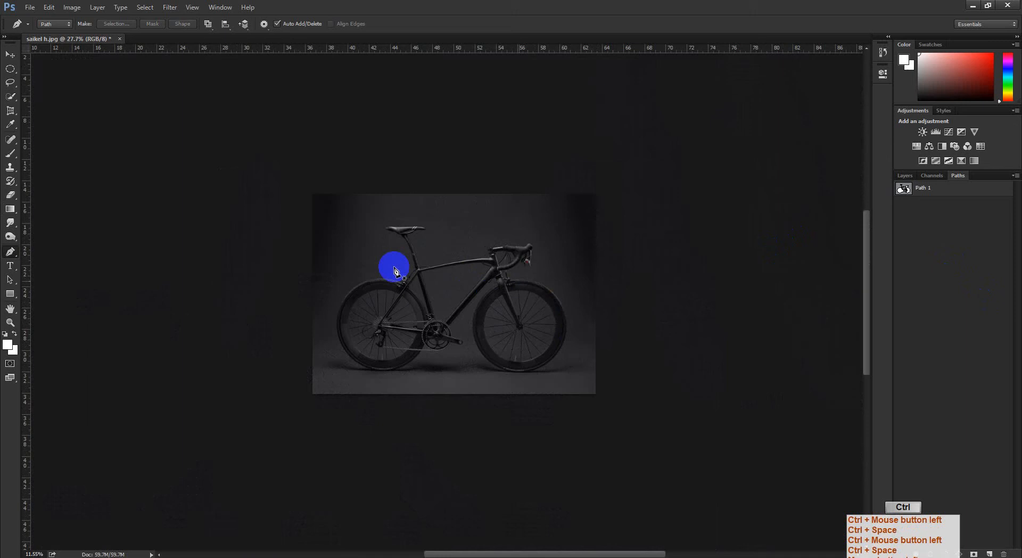
Close the bicycle image without saving and switch to the ledp Google Drive folder in Chrome.
{"action": "left_click", "coordinate": [119, 39]}
{"action": "left_click", "coordinate": [490, 218]}
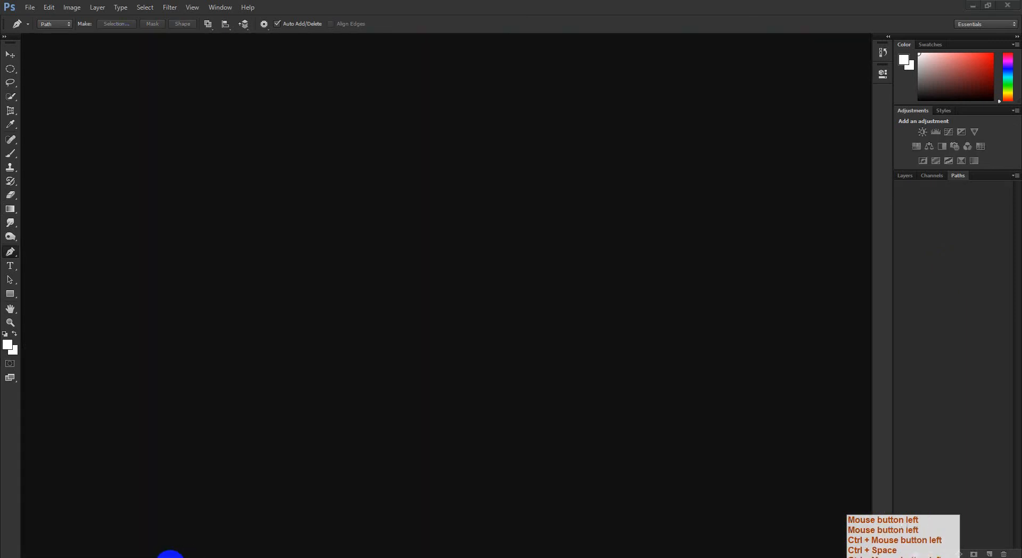
{"action": "mouse_move", "coordinate": [170, 554]}
{"action": "left_click", "coordinate": [144, 539]}
Download gter.jpg from the Drive folder to the Desktop and open it in Photoshop.
{"action": "left_click", "coordinate": [219, 224]}
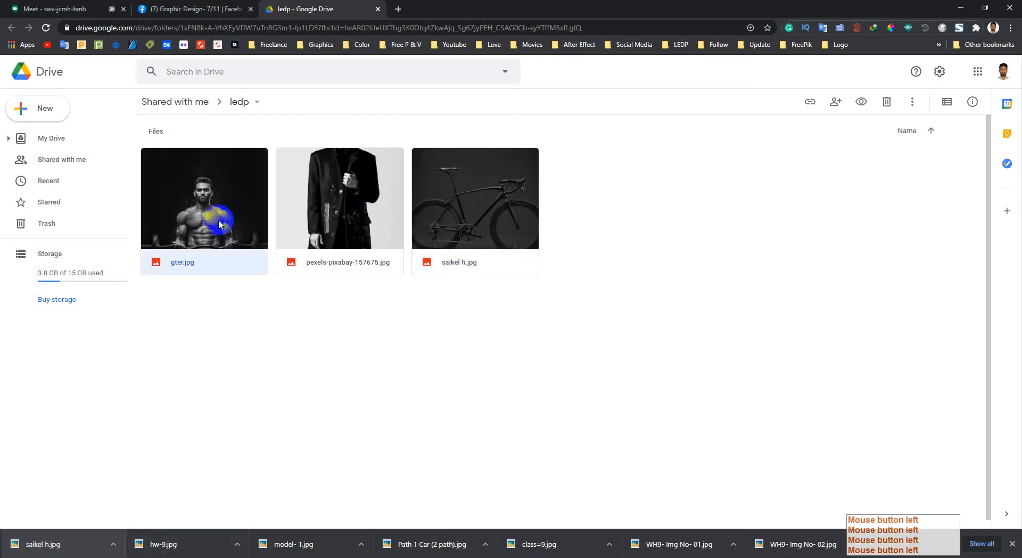
{"action": "right_click", "coordinate": [261, 308]}
{"action": "left_click", "coordinate": [296, 471]}
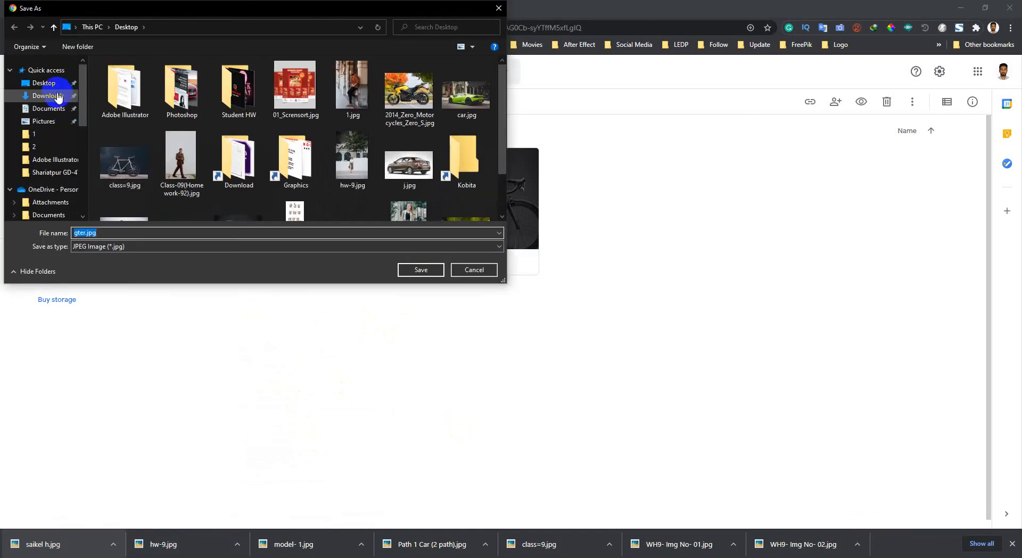
{"action": "left_click", "coordinate": [410, 270]}
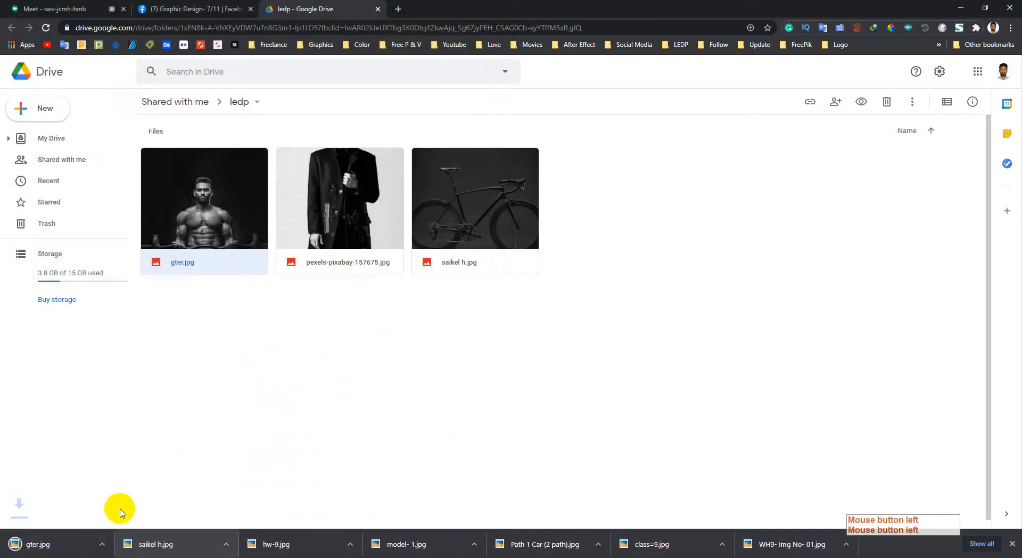
{"action": "left_click_drag", "start_coordinate": [67, 542], "coordinate": [496, 261]}
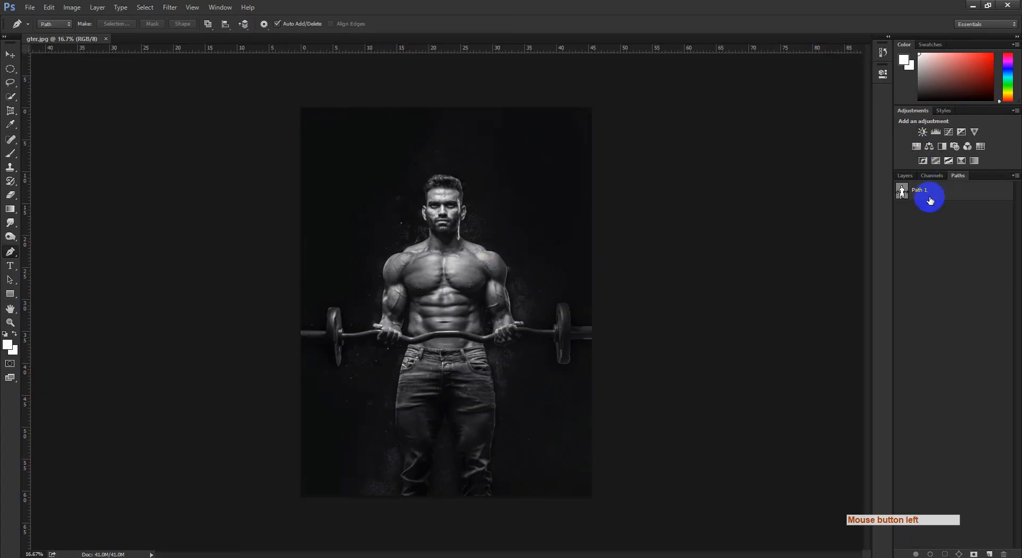
Show Path 1 and examine how it follows the man's shoulders, arms and outer jeans leg.
{"action": "left_click", "coordinate": [930, 200]}
{"action": "left_click_drag", "start_coordinate": [637, 465], "coordinate": [749, 543]}
{"action": "left_click_drag", "start_coordinate": [458, 244], "coordinate": [534, 230]}
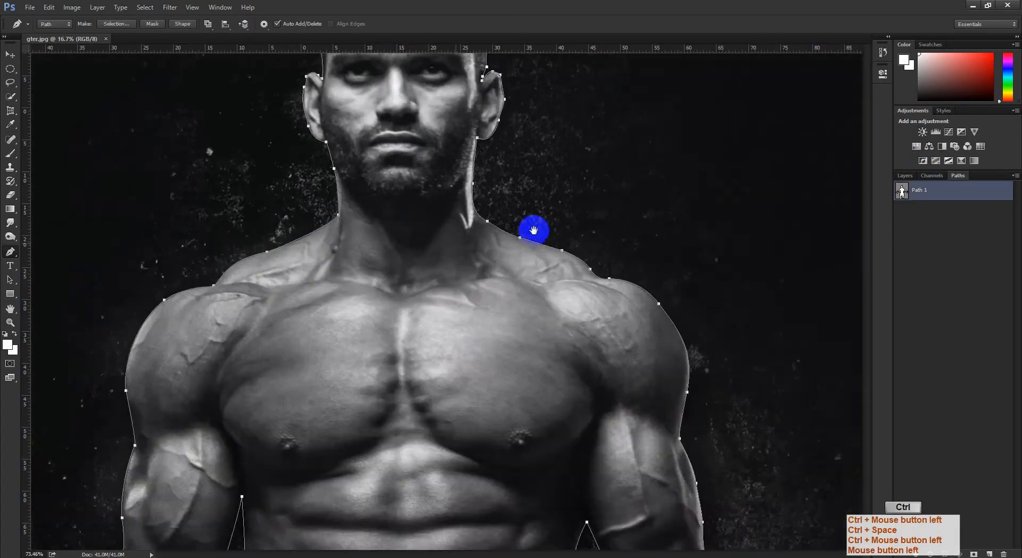
{"action": "left_click_drag", "start_coordinate": [600, 253], "coordinate": [559, 415]}
{"action": "left_click_drag", "start_coordinate": [582, 479], "coordinate": [456, 171]}
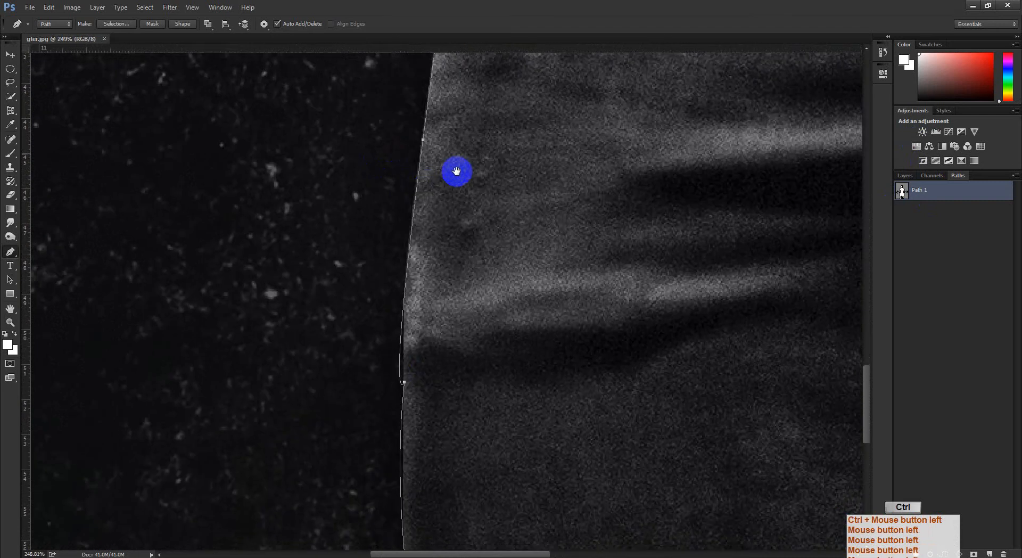
Shorten the overlong direction handle on the path along the outer edge of the jeans leg.
{"action": "left_click_drag", "start_coordinate": [392, 376], "coordinate": [448, 304]}
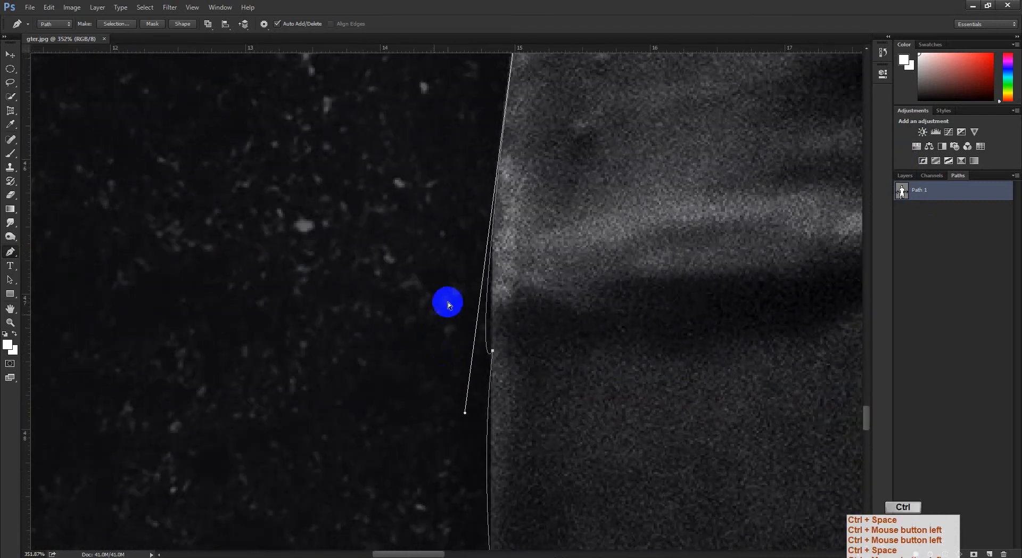
{"action": "left_click_drag", "start_coordinate": [468, 415], "coordinate": [475, 350]}
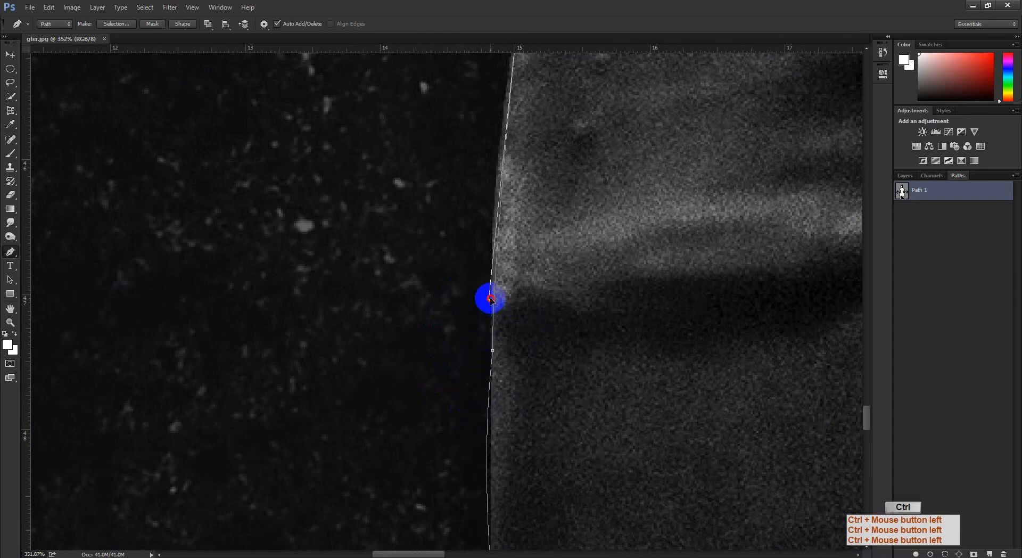
Pull the direction handle beside the jeans' front pocket closer to the fabric edge, just below the waistband.
{"action": "left_click_drag", "start_coordinate": [520, 296], "coordinate": [449, 448], "text": "ctrl"}
{"action": "left_click_drag", "start_coordinate": [495, 176], "coordinate": [452, 426]}
{"action": "left_click_drag", "start_coordinate": [495, 160], "coordinate": [458, 361]}
{"action": "left_click_drag", "start_coordinate": [379, 447], "coordinate": [445, 257], "text": "ctrl"}
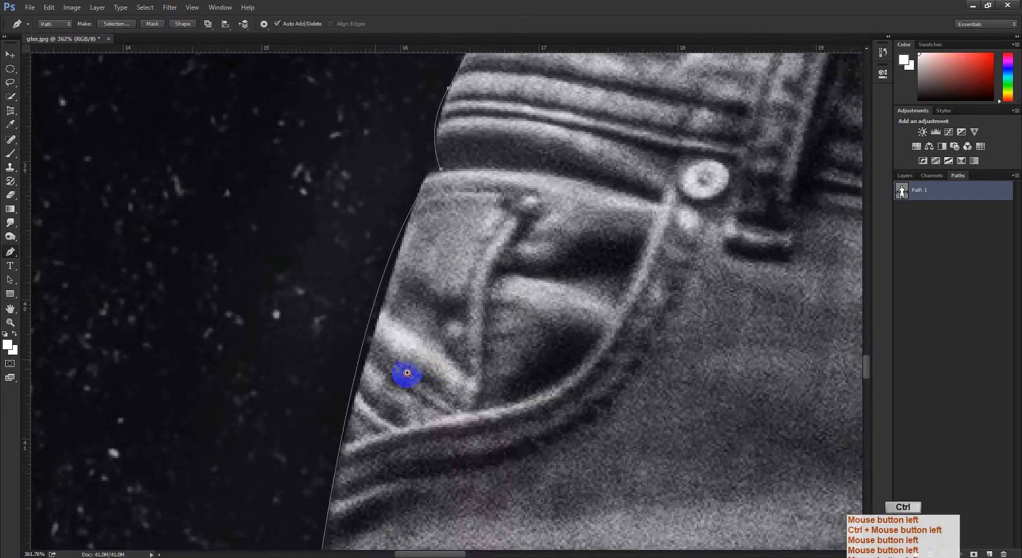
{"action": "left_click_drag", "start_coordinate": [407, 374], "coordinate": [362, 349], "text": "ctrl"}
{"action": "left_click", "coordinate": [372, 312], "text": "ctrl"}
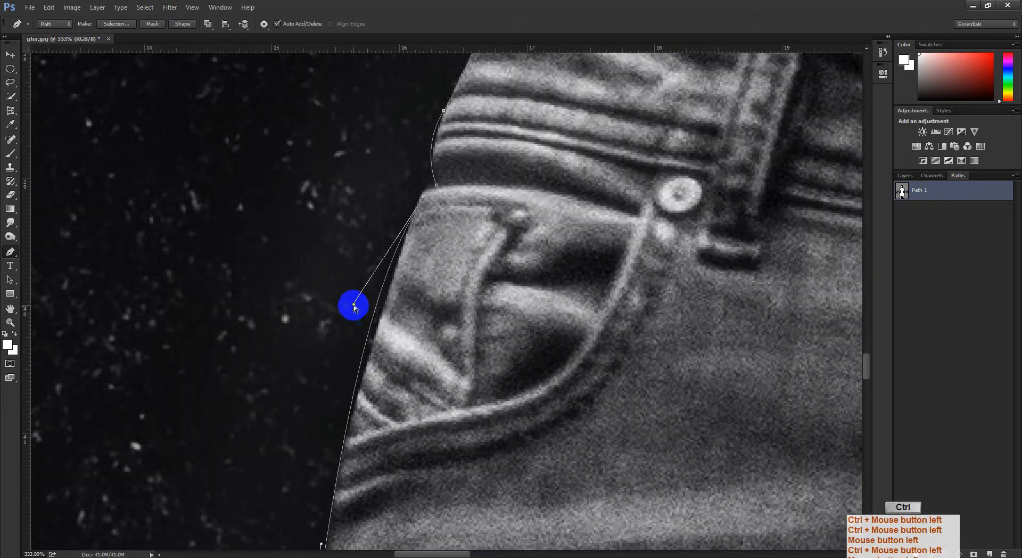
{"action": "left_click_drag", "start_coordinate": [354, 306], "coordinate": [371, 320], "text": "ctrl"}
Examine the rest of Path 1 from the waistband up to the shoulder and neck.
{"action": "left_click_drag", "start_coordinate": [519, 343], "coordinate": [455, 344], "text": "ctrl"}
{"action": "left_click_drag", "start_coordinate": [563, 289], "coordinate": [565, 459]}
{"action": "mouse_move", "coordinate": [452, 336]}
{"action": "left_mouse_down", "text": "ctrl"}
{"action": "mouse_move", "coordinate": [485, 347]}
{"action": "mouse_move", "coordinate": [452, 337]}
{"action": "left_mouse_up", "text": "ctrl"}
{"action": "left_click_drag", "start_coordinate": [526, 278], "coordinate": [470, 383], "text": "ctrl"}
{"action": "left_click_drag", "start_coordinate": [424, 271], "coordinate": [482, 272], "text": "ctrl"}
{"action": "left_click_drag", "start_coordinate": [431, 266], "coordinate": [331, 421]}
{"action": "left_click_drag", "start_coordinate": [554, 322], "coordinate": [529, 322], "text": "ctrl"}
{"action": "left_click_drag", "start_coordinate": [696, 198], "coordinate": [406, 269]}
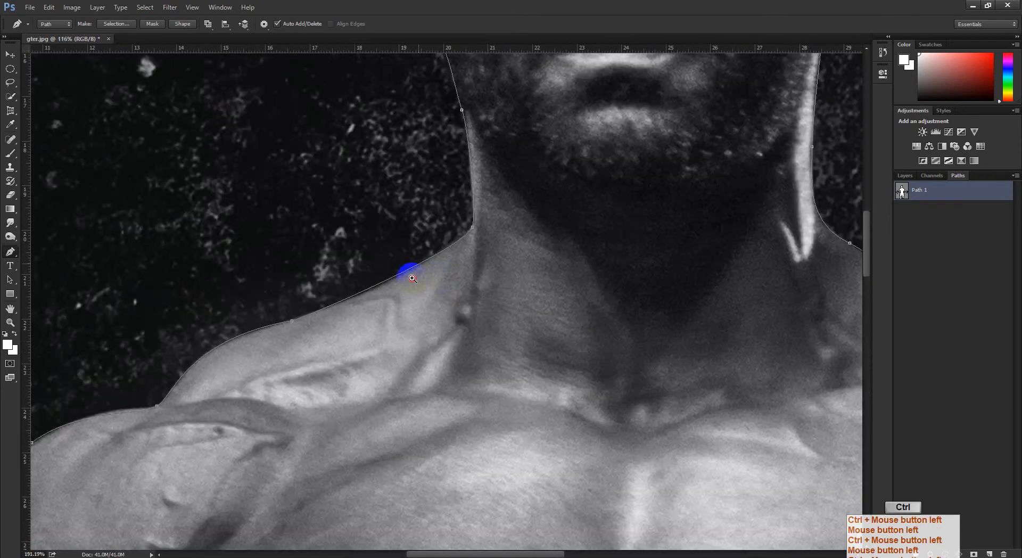
{"action": "left_click_drag", "start_coordinate": [586, 362], "coordinate": [562, 362], "text": "ctrl"}
Close gter.jpg without saving and return to the Graphic Design- 7/11 Facebook group, closing the Drive folder.
{"action": "left_click", "coordinate": [111, 39]}
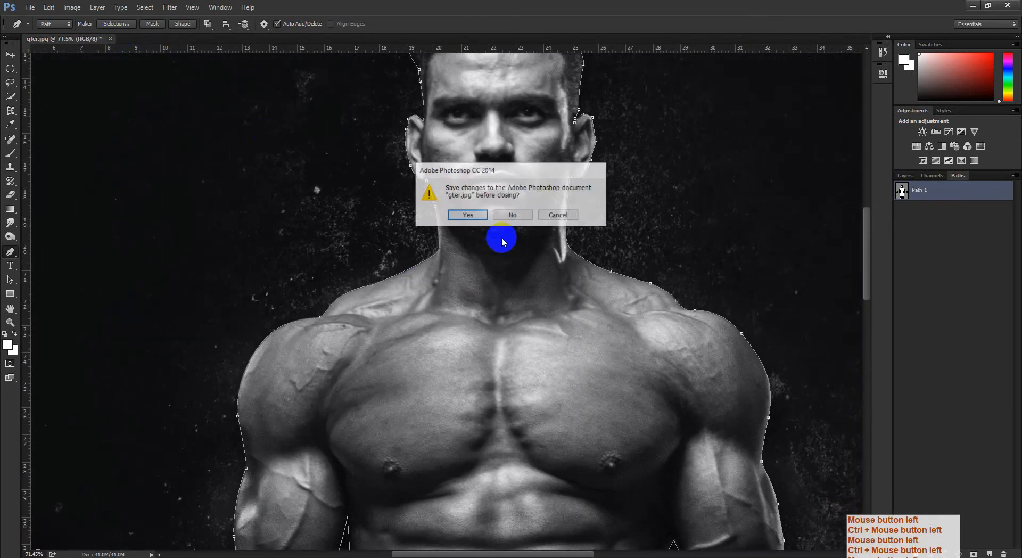
{"action": "left_click", "coordinate": [506, 218]}
{"action": "left_click", "coordinate": [974, 5]}
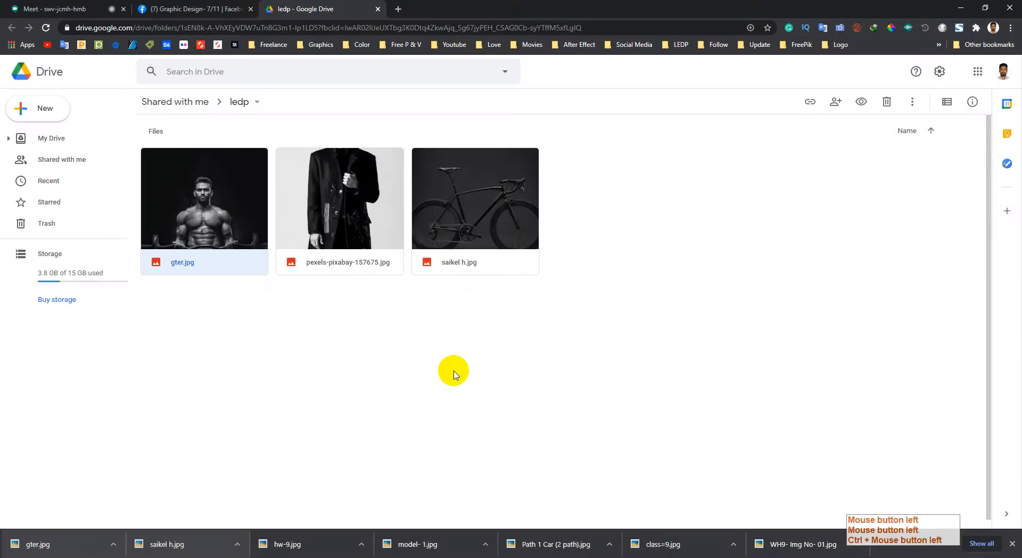
{"action": "left_click", "coordinate": [378, 9]}
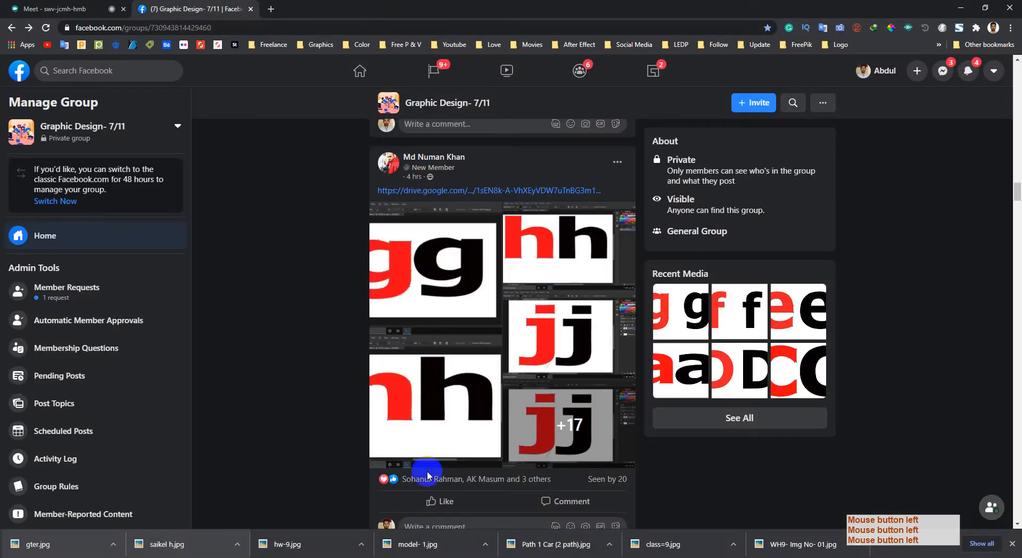
React to the group post with the Drive link and the letter g, h and j homework.
{"action": "scroll", "coordinate": [424, 458], "scroll_direction": "down", "scroll_amount": 3}
{"action": "scroll", "coordinate": [335, 407], "scroll_direction": "down", "scroll_amount": 4}
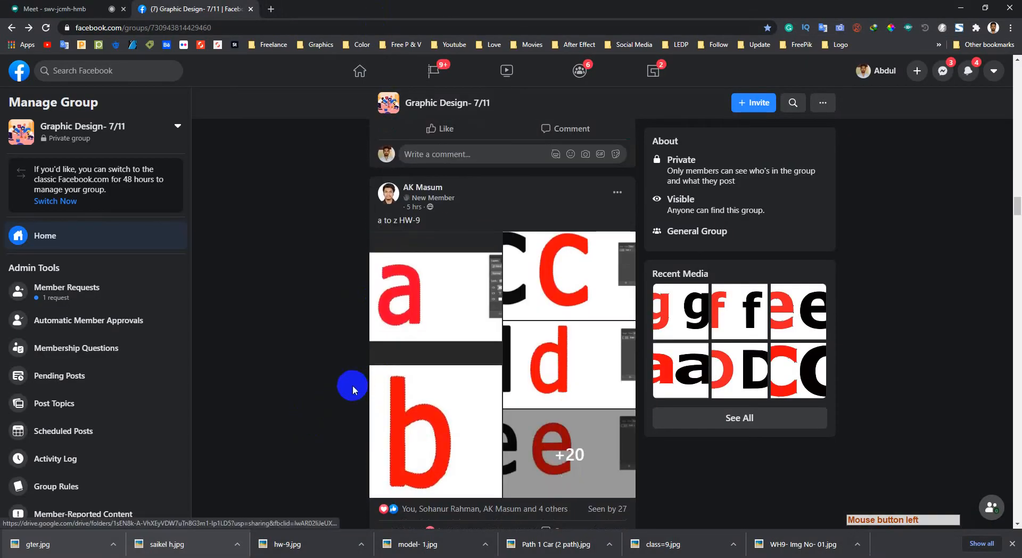
{"action": "scroll", "coordinate": [354, 383], "scroll_direction": "up", "scroll_amount": 3}
{"action": "left_click", "coordinate": [447, 290]}
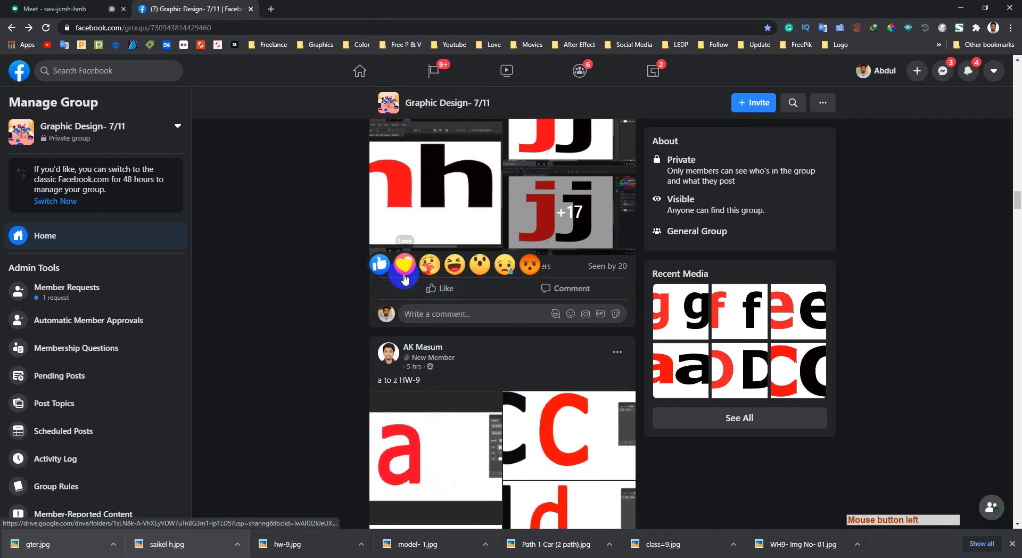
Read the group post asking for the digital marketing class link, highlighting part of its text.
{"action": "scroll", "coordinate": [259, 327], "scroll_direction": "up", "scroll_amount": 9}
{"action": "scroll", "coordinate": [260, 328], "scroll_direction": "up", "scroll_amount": 2}
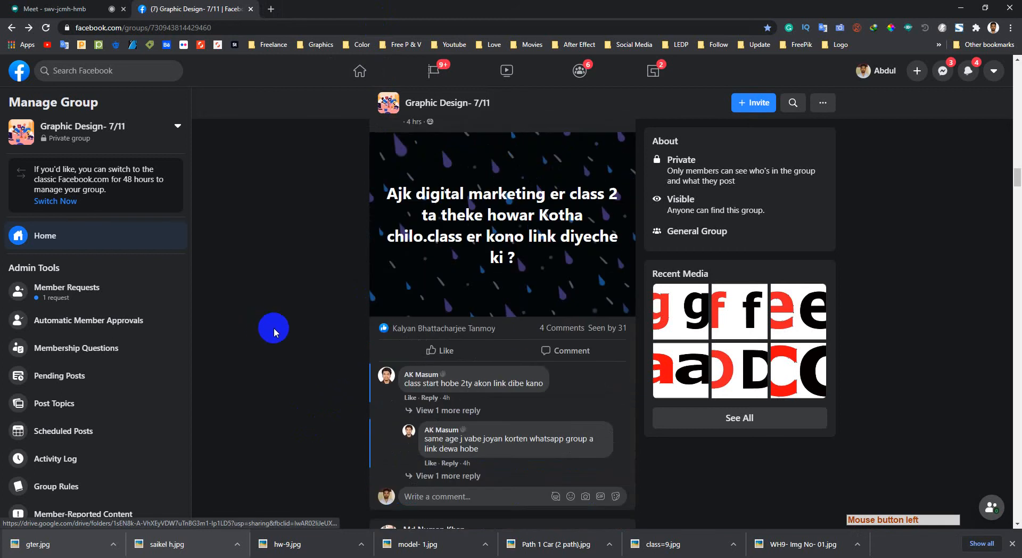
{"action": "scroll", "coordinate": [274, 333], "scroll_direction": "up", "scroll_amount": 1}
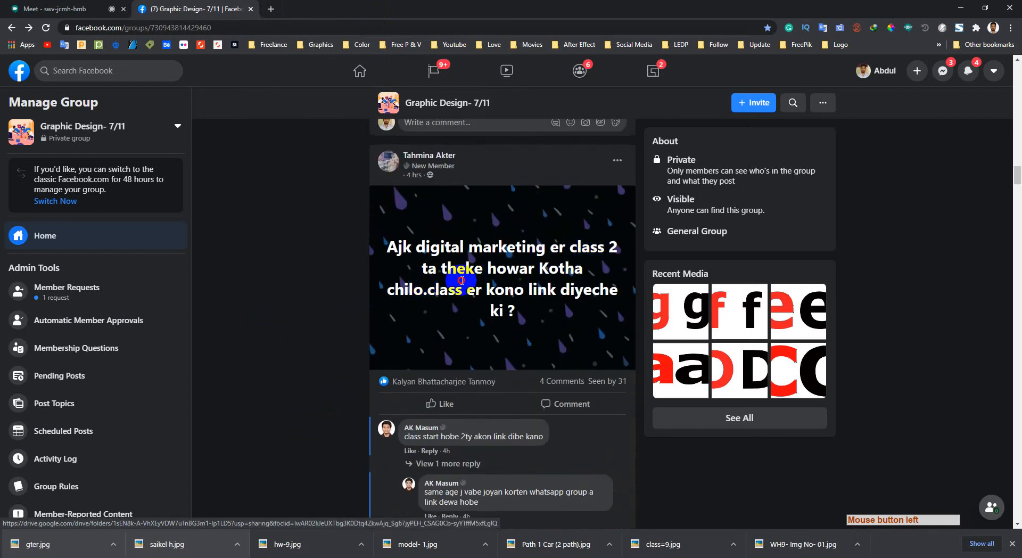
{"action": "left_click_drag", "start_coordinate": [462, 279], "coordinate": [568, 314]}
{"action": "left_click", "coordinate": [258, 331]}
View the letter photos a to f in the "Class: 9 HW" post one by one.
{"action": "scroll", "coordinate": [350, 324], "scroll_direction": "up", "scroll_amount": 10}
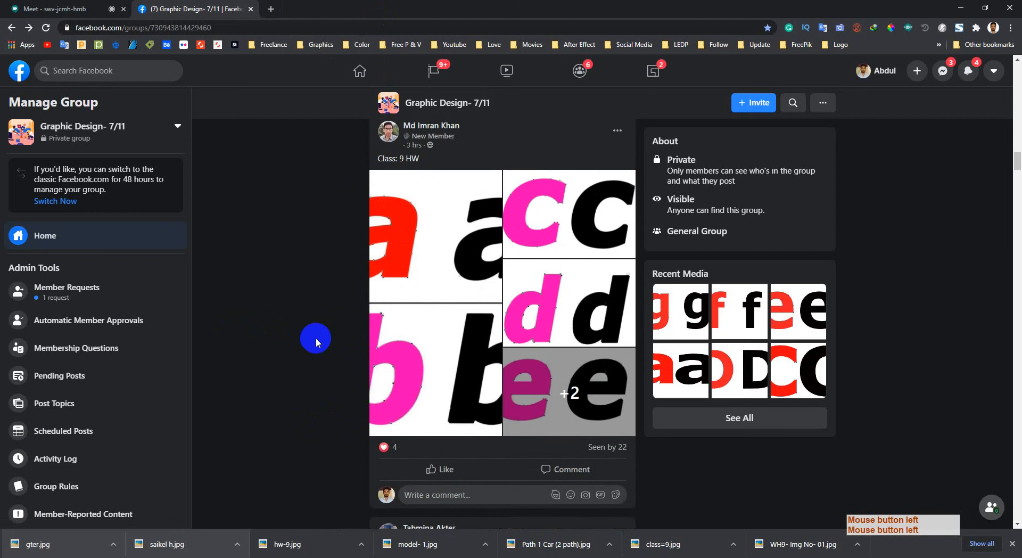
{"action": "scroll", "coordinate": [315, 338], "scroll_direction": "down", "scroll_amount": 2}
{"action": "left_click", "coordinate": [406, 326]}
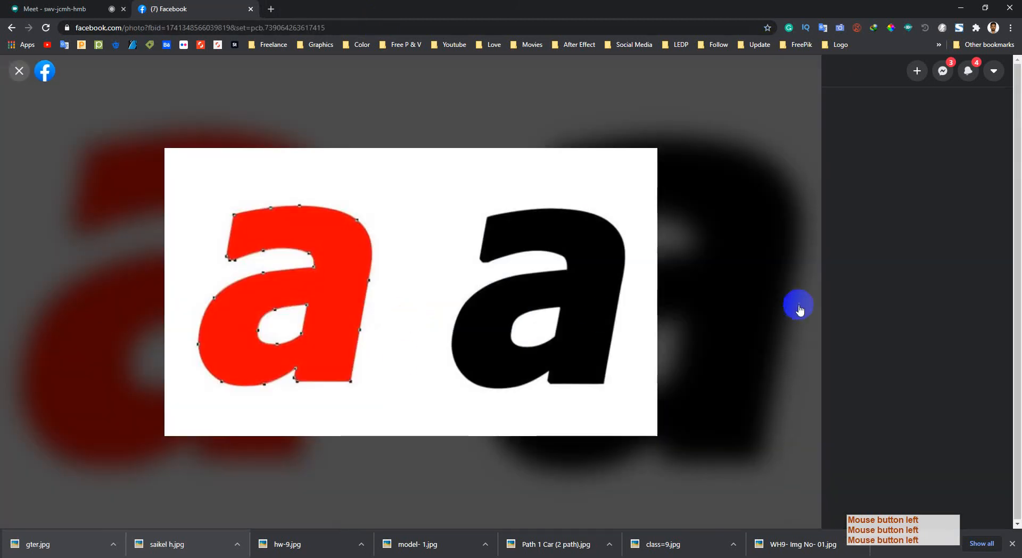
{"action": "left_click", "coordinate": [799, 293]}
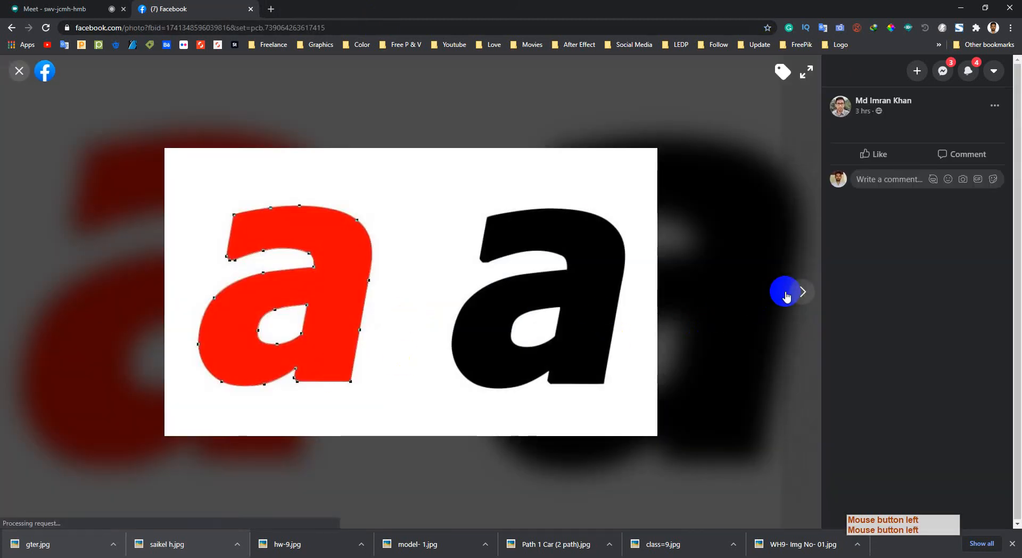
{"action": "left_click", "coordinate": [800, 293]}
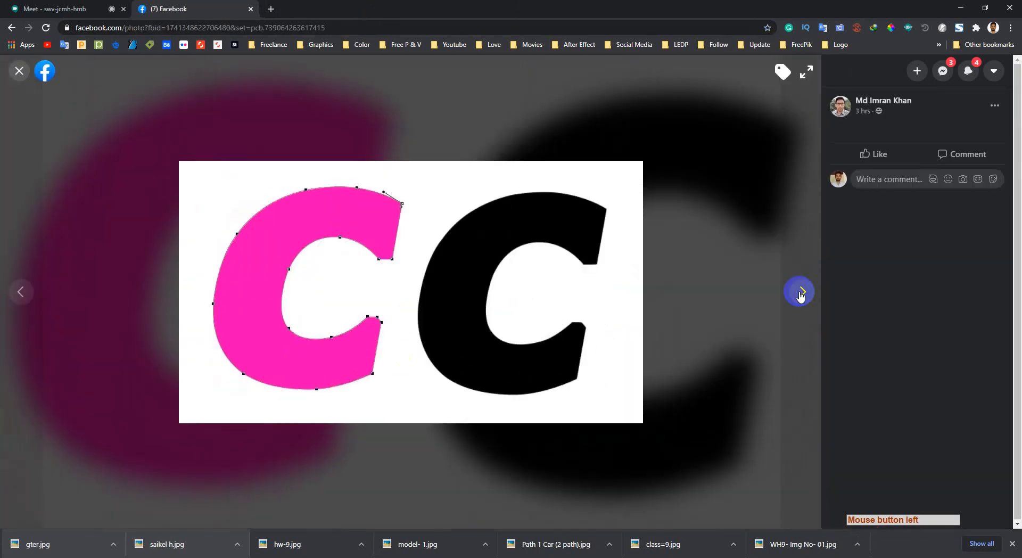
{"action": "left_click", "coordinate": [800, 294]}
{"action": "left_click", "coordinate": [800, 294]}
{"action": "left_click", "coordinate": [800, 294]}
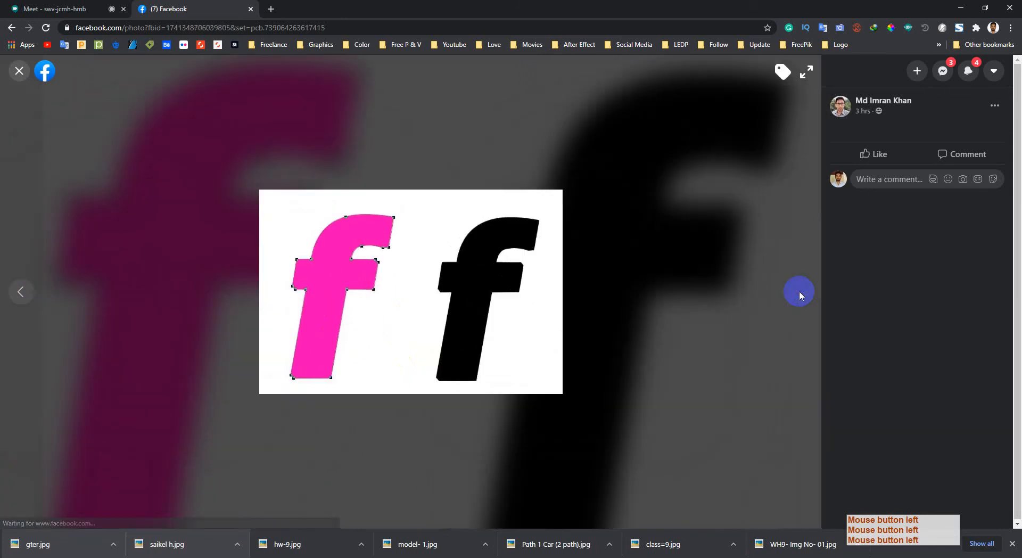
{"action": "left_click", "coordinate": [800, 293]}
Give the "Class: 9 HW" post a Wow reaction.
{"action": "scroll", "coordinate": [434, 379], "scroll_direction": "down", "scroll_amount": 1}
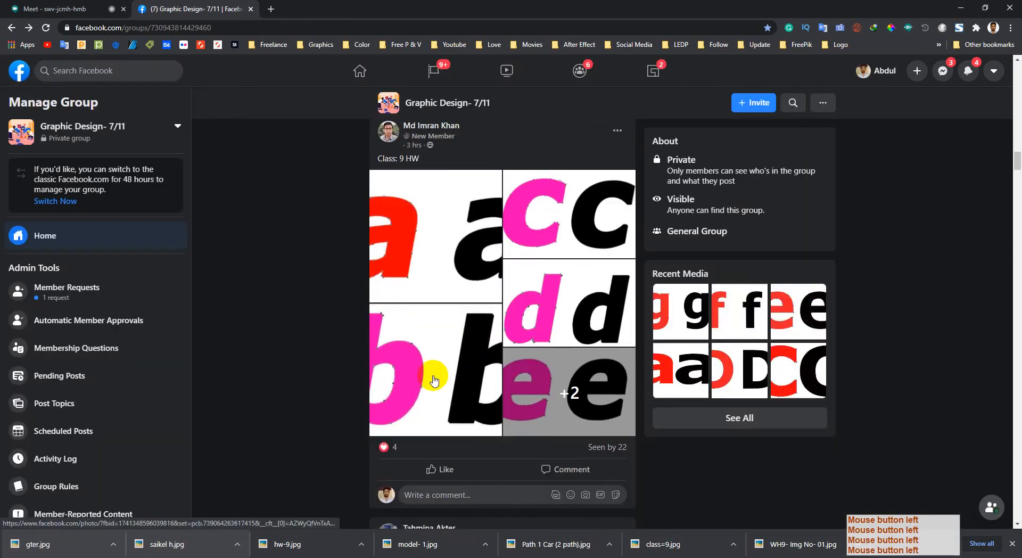
{"action": "mouse_move", "coordinate": [429, 470]}
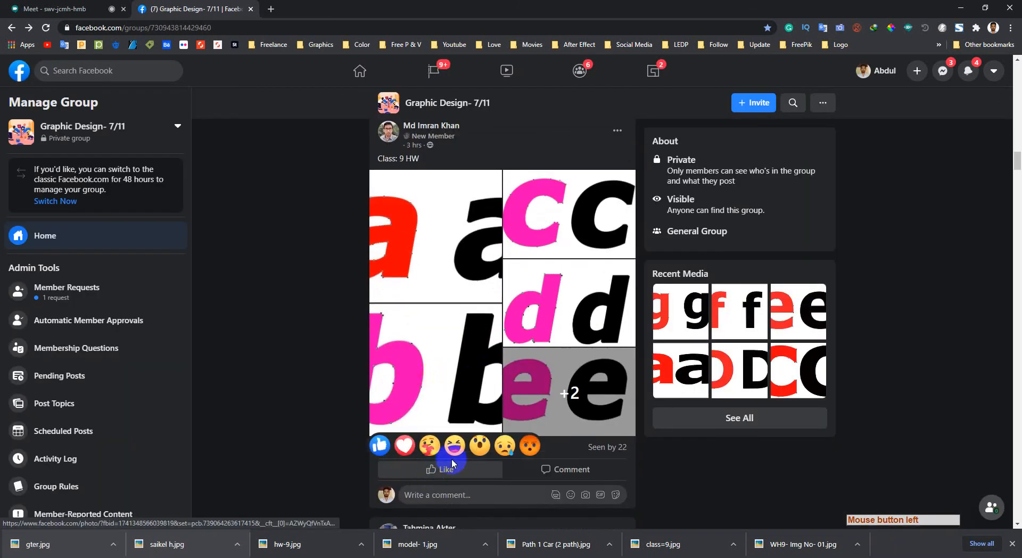
{"action": "left_click", "coordinate": [487, 452]}
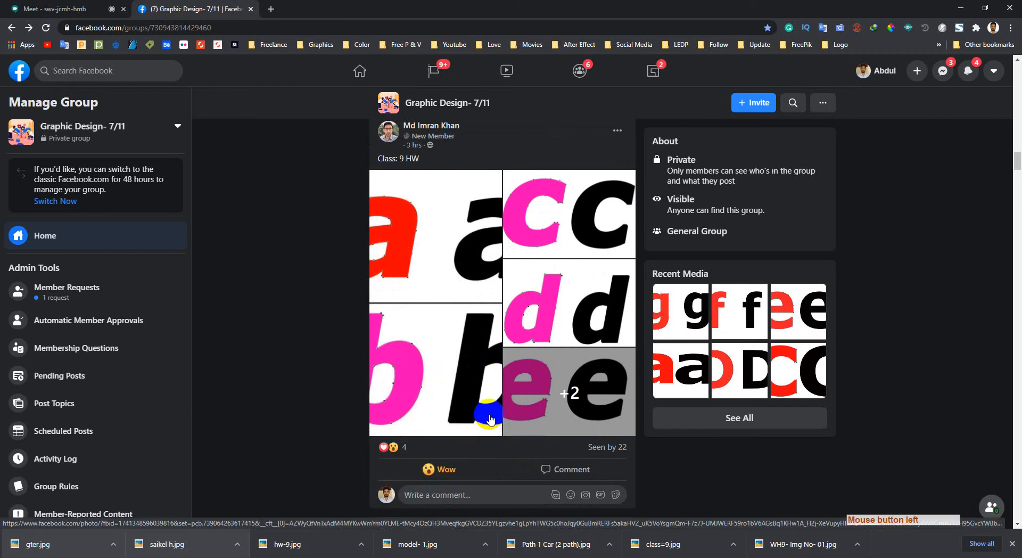
View the red and blue letter photos a to d in the "class 9 hw" post.
{"action": "scroll", "coordinate": [486, 416], "scroll_direction": "up", "scroll_amount": 5}
{"action": "scroll", "coordinate": [357, 433], "scroll_direction": "up", "scroll_amount": 5}
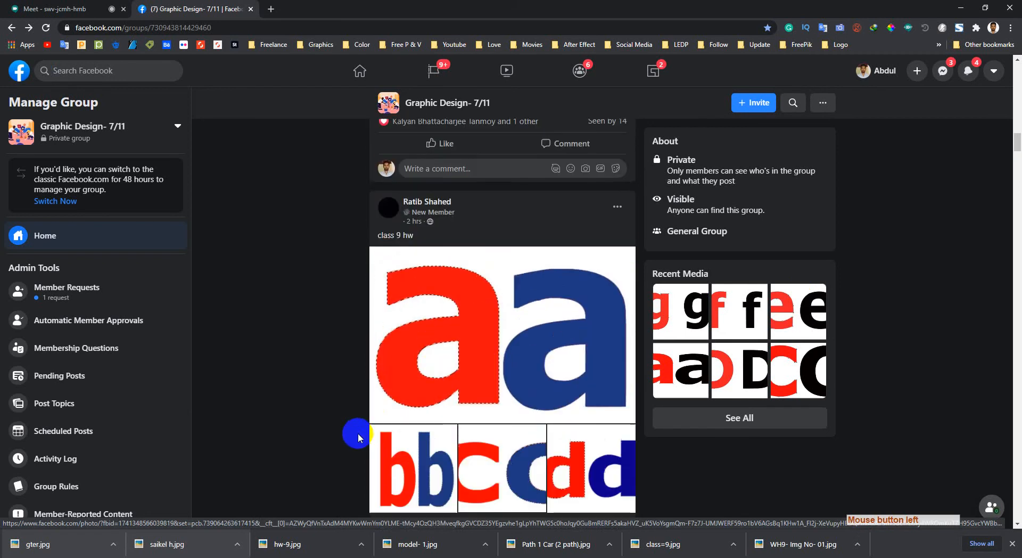
{"action": "scroll", "coordinate": [358, 433], "scroll_direction": "down", "scroll_amount": 3}
{"action": "left_click", "coordinate": [446, 344]}
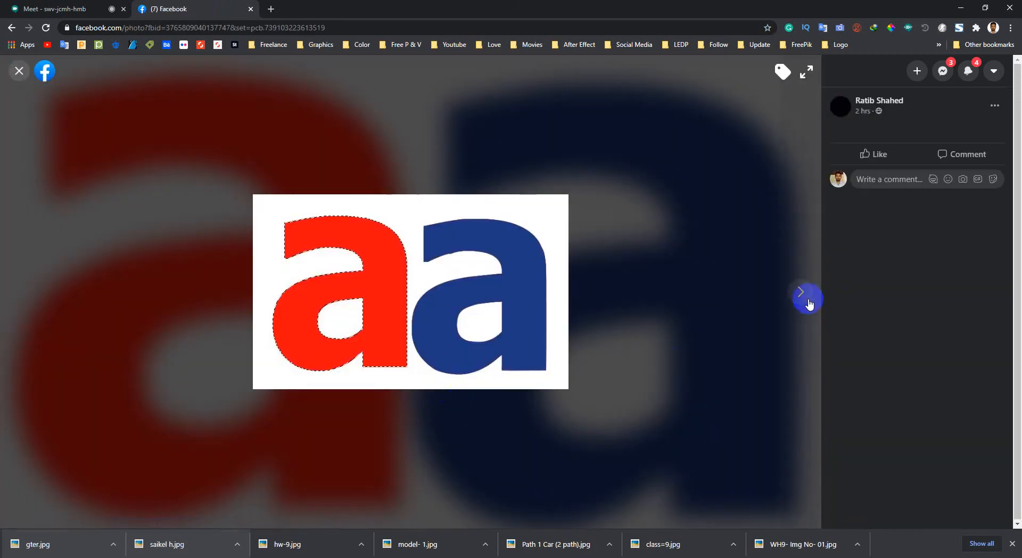
{"action": "left_click", "coordinate": [802, 294]}
{"action": "left_click", "coordinate": [802, 294]}
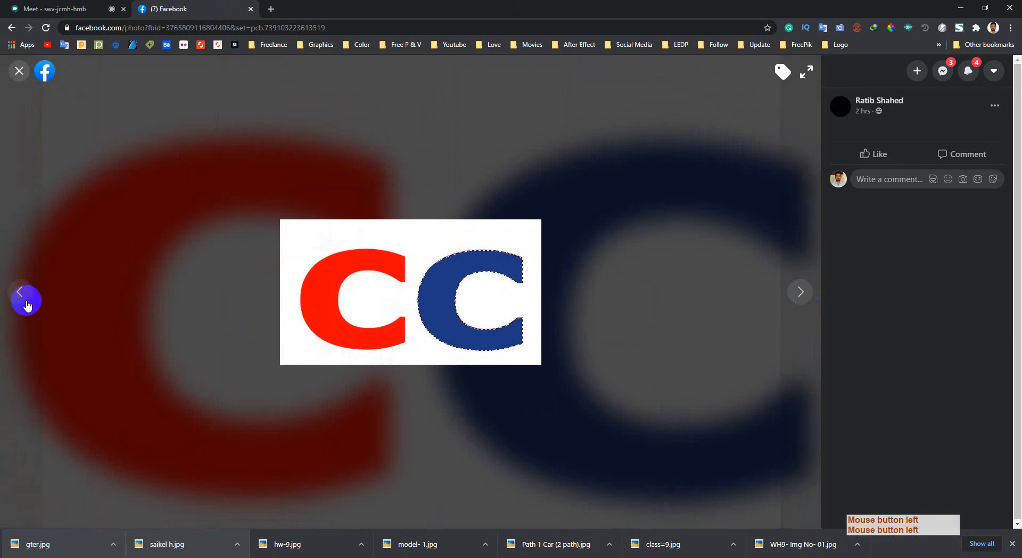
{"action": "left_click", "coordinate": [26, 303]}
{"action": "left_click", "coordinate": [800, 293]}
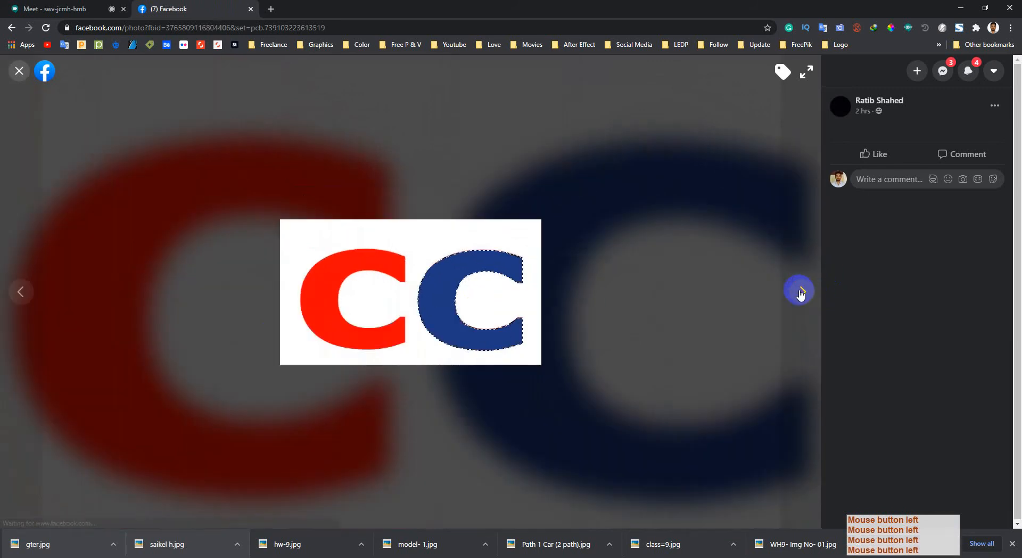
{"action": "left_click", "coordinate": [806, 294]}
{"action": "left_click", "coordinate": [808, 293]}
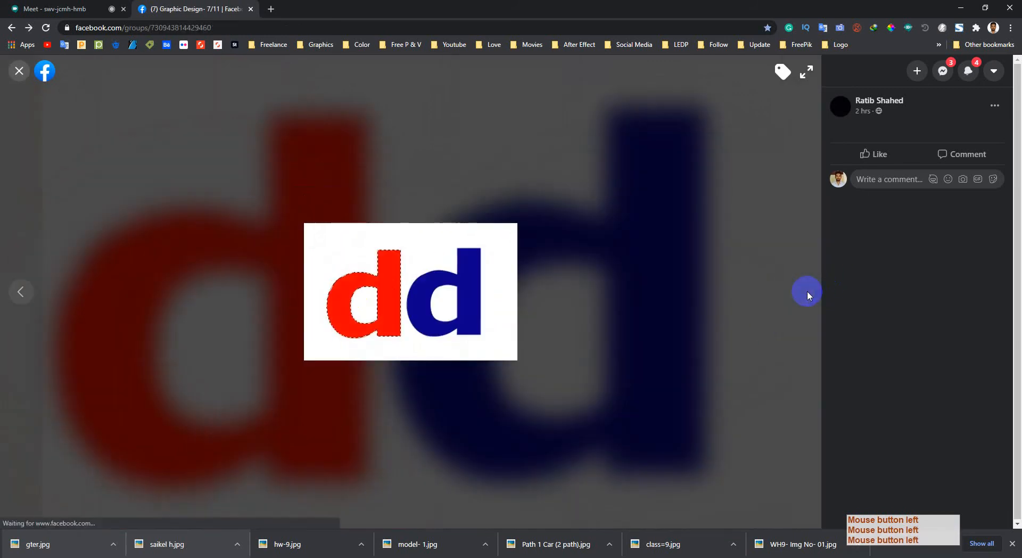
Give the "class 9 hw" post with the red and blue letters a Like reaction.
{"action": "scroll", "coordinate": [364, 372], "scroll_direction": "down", "scroll_amount": 3}
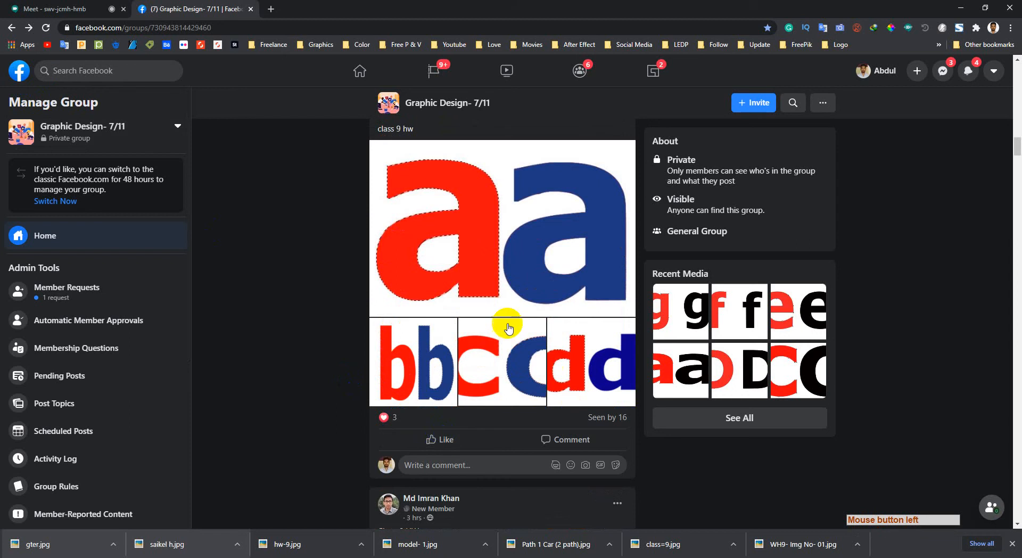
{"action": "mouse_move", "coordinate": [412, 442]}
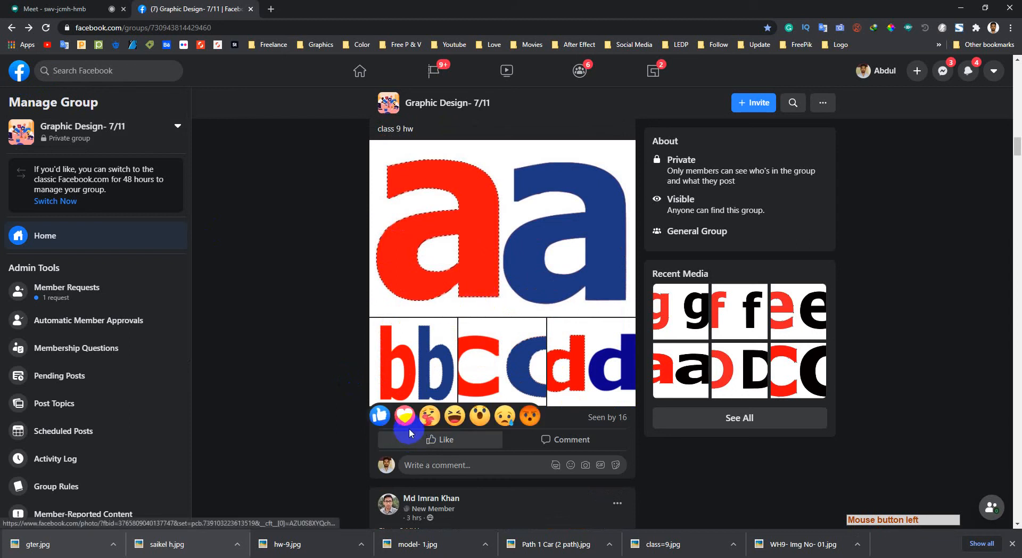
{"action": "left_click", "coordinate": [380, 418]}
{"action": "scroll", "coordinate": [326, 435], "scroll_direction": "down", "scroll_amount": 4}
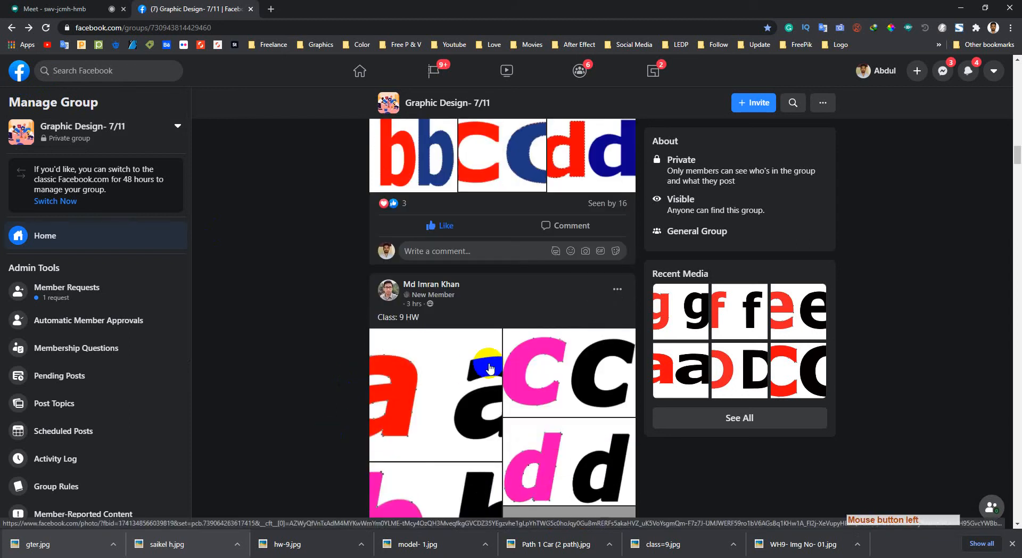
View the G and M letter photos in the group post that also contains two Drive links.
{"action": "scroll", "coordinate": [319, 421], "scroll_direction": "down", "scroll_amount": 3}
{"action": "scroll", "coordinate": [315, 410], "scroll_direction": "up", "scroll_amount": 10}
{"action": "scroll", "coordinate": [320, 409], "scroll_direction": "up", "scroll_amount": 3}
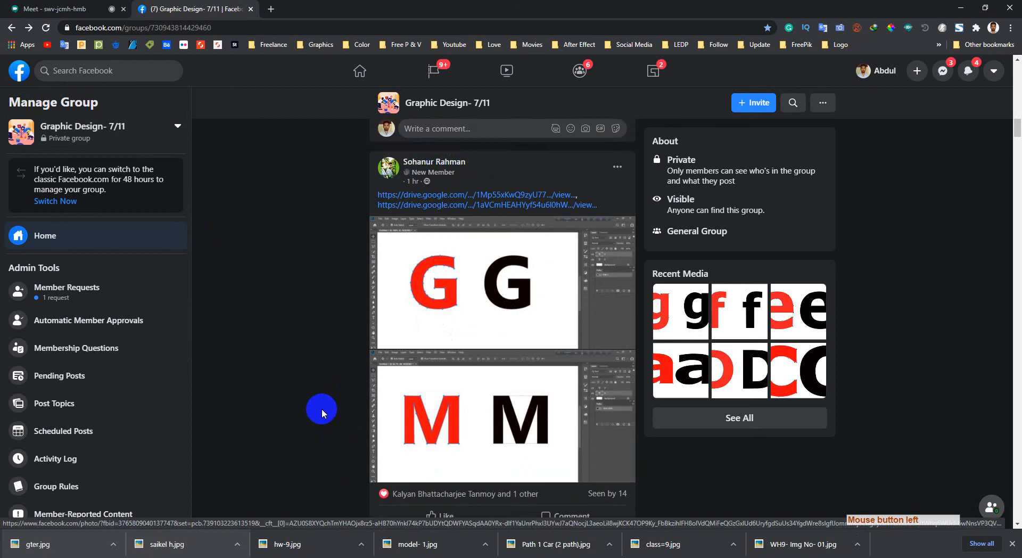
{"action": "scroll", "coordinate": [460, 295], "scroll_direction": "down", "scroll_amount": 1}
{"action": "left_click", "coordinate": [479, 274]}
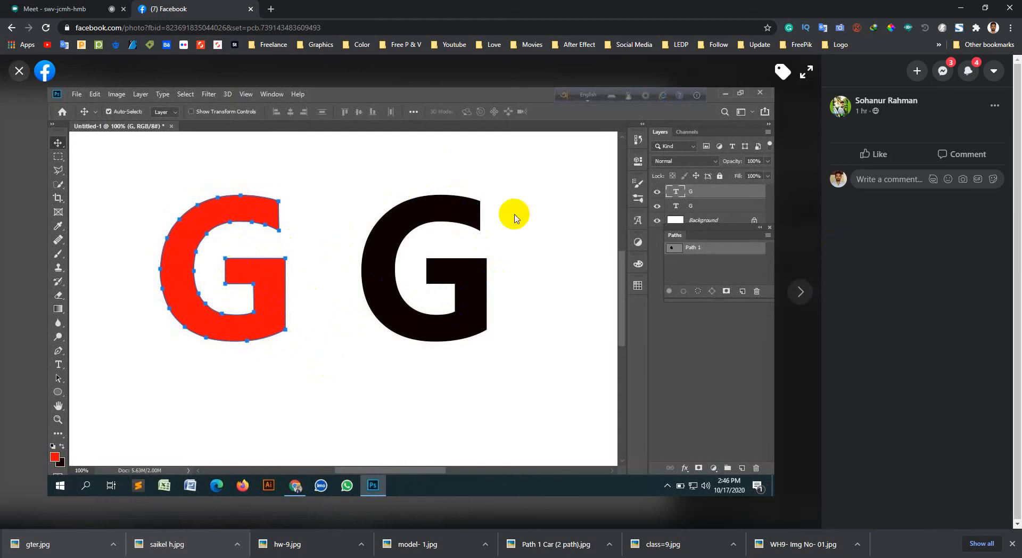
{"action": "left_click", "coordinate": [809, 291]}
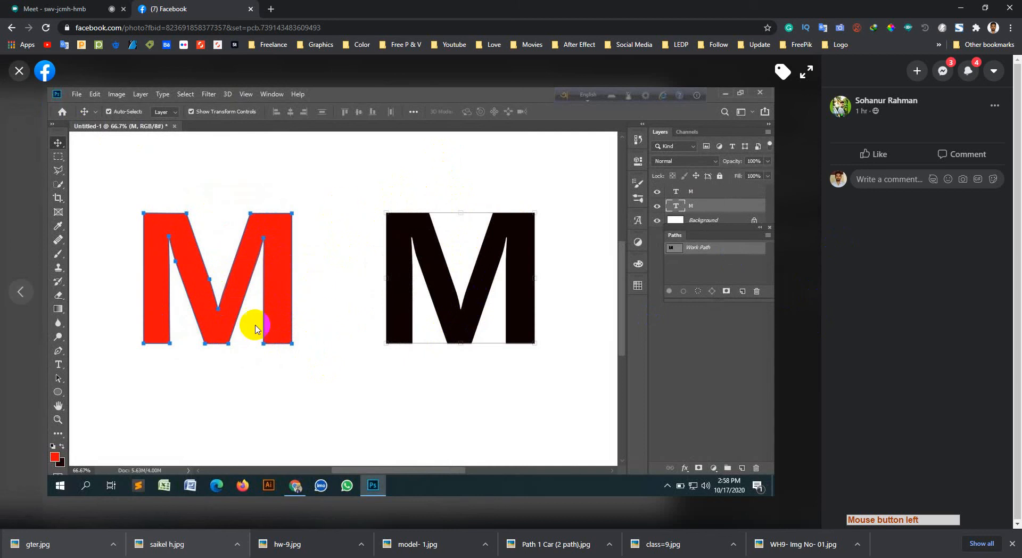
{"action": "left_click", "coordinate": [24, 291]}
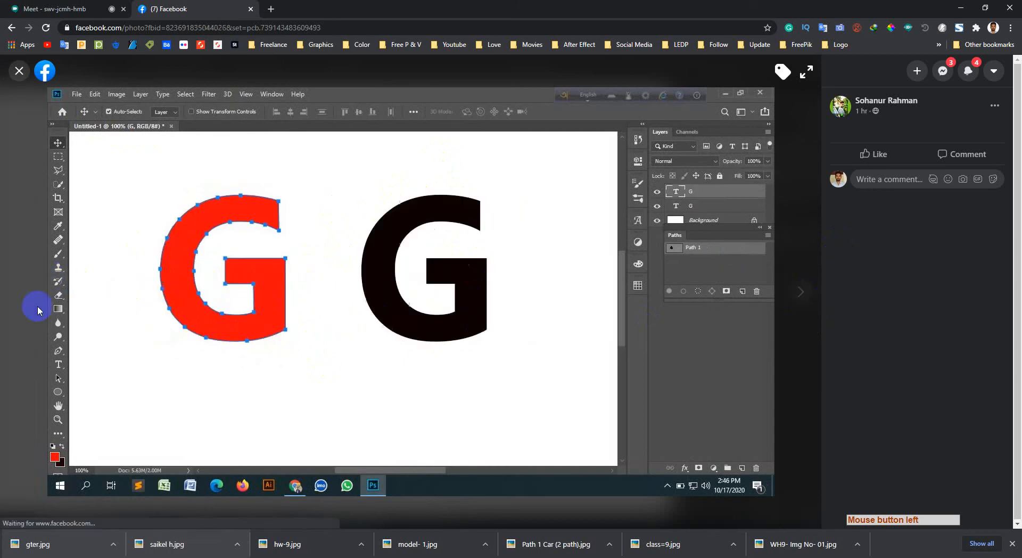
{"action": "left_click", "coordinate": [16, 75]}
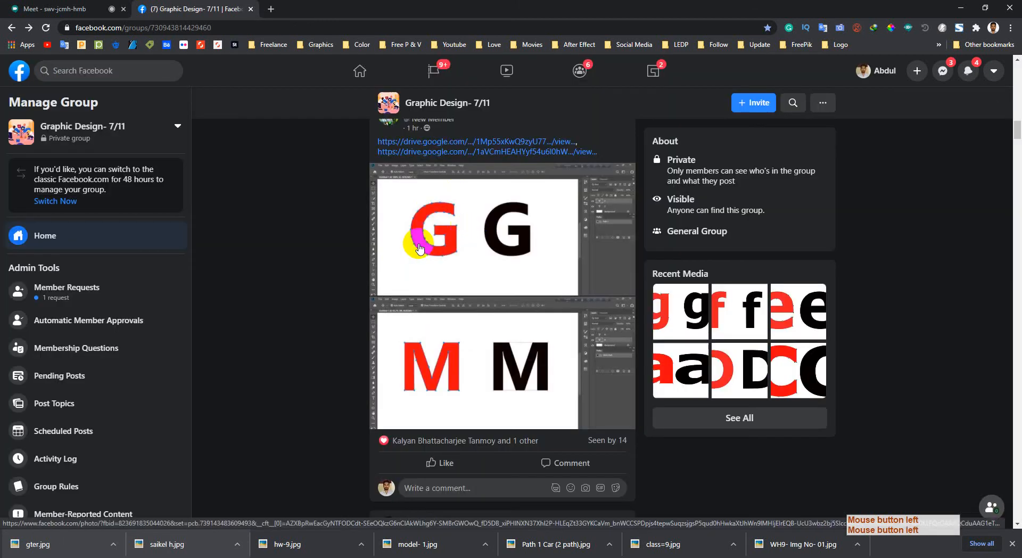
Open both Drive links from the G and M post in separate tabs and display remove b.g (model).jpg.
{"action": "middle_click", "coordinate": [457, 155]}
{"action": "middle_click", "coordinate": [456, 142]}
{"action": "scroll", "coordinate": [320, 253], "scroll_direction": "up", "scroll_amount": 5}
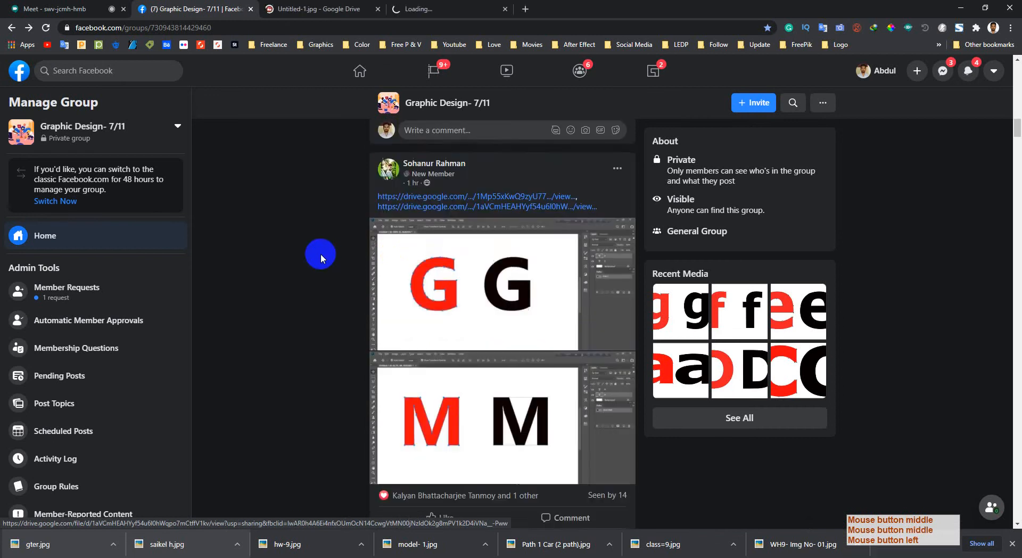
{"action": "left_click", "coordinate": [468, 9]}
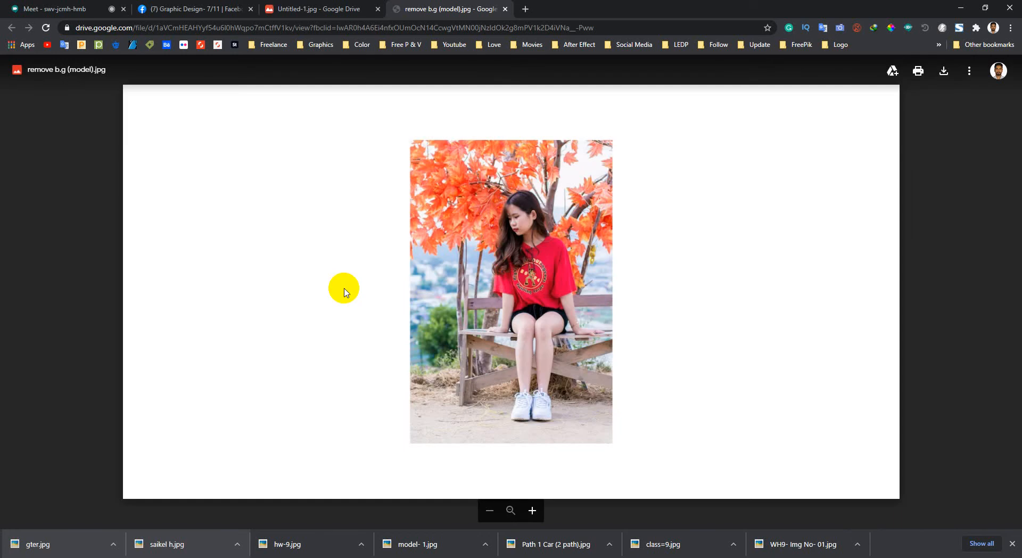
Download remove b.g (model).jpg to the Desktop and open it in Photoshop.
{"action": "left_click", "coordinate": [942, 71]}
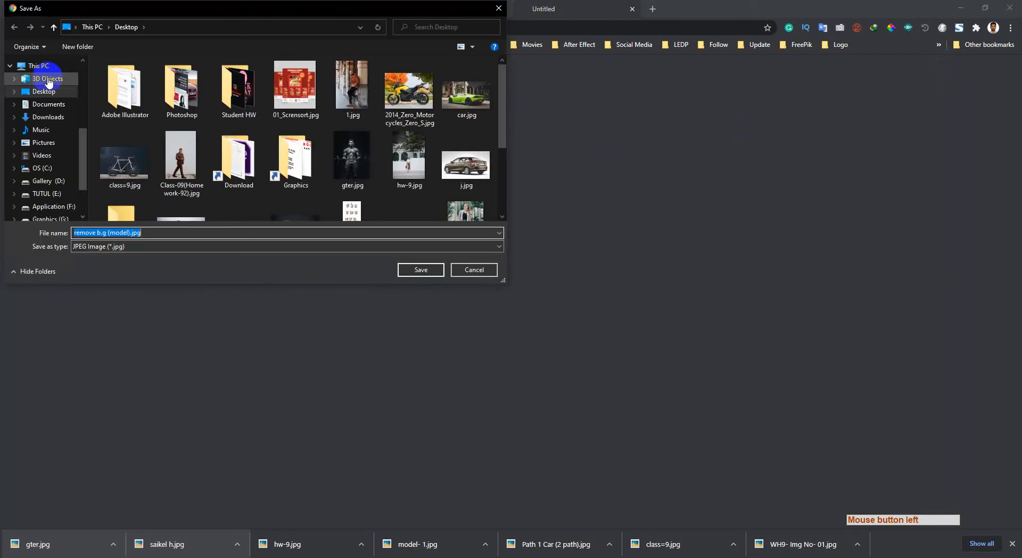
{"action": "left_click", "coordinate": [433, 275]}
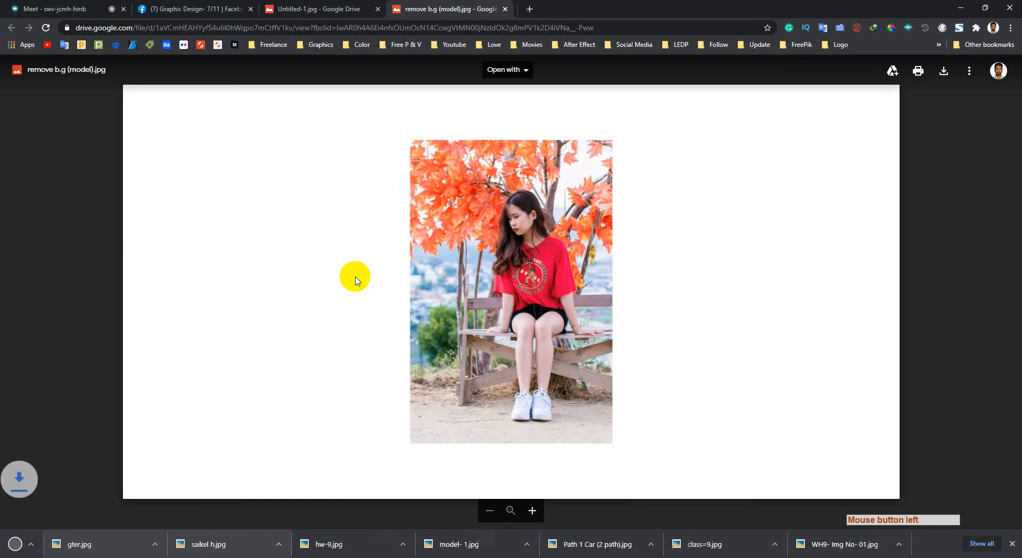
{"action": "left_click_drag", "start_coordinate": [46, 541], "coordinate": [140, 484]}
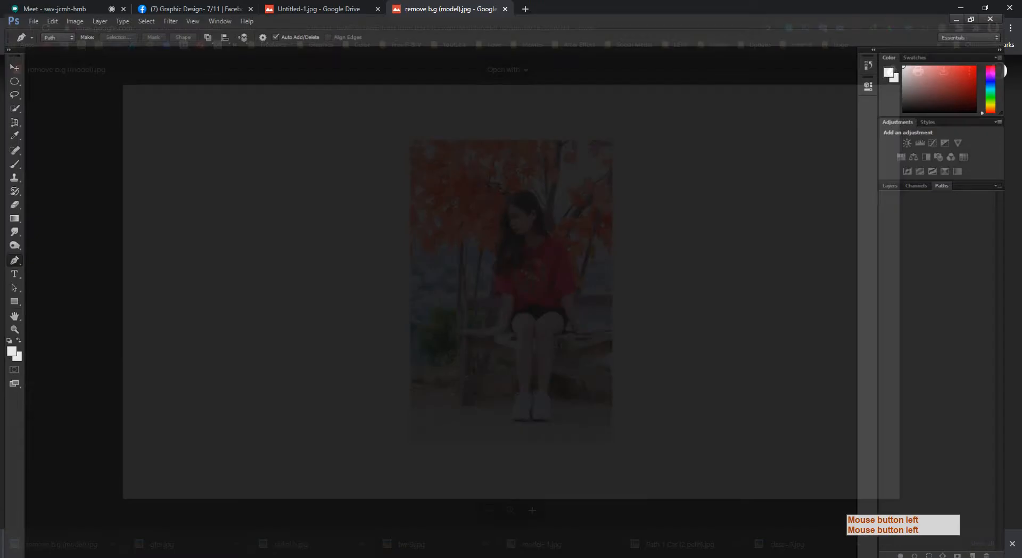
{"action": "left_click", "coordinate": [408, 277]}
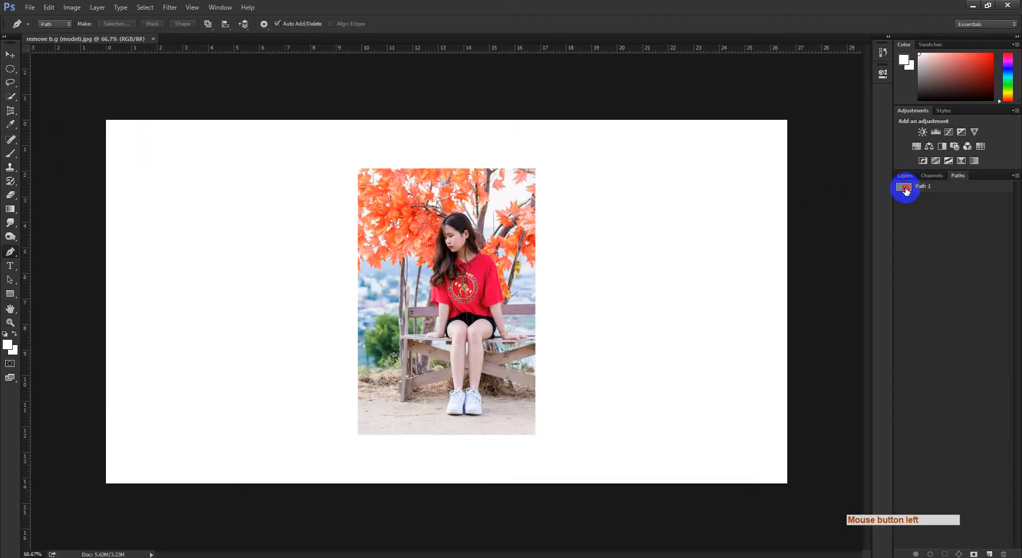
Load Path 1 as a selection, inspect the model's cutout in Quick Mask, and deselect it.
{"action": "left_click", "coordinate": [905, 187], "text": "ctrl"}
{"action": "key", "text": "q"}
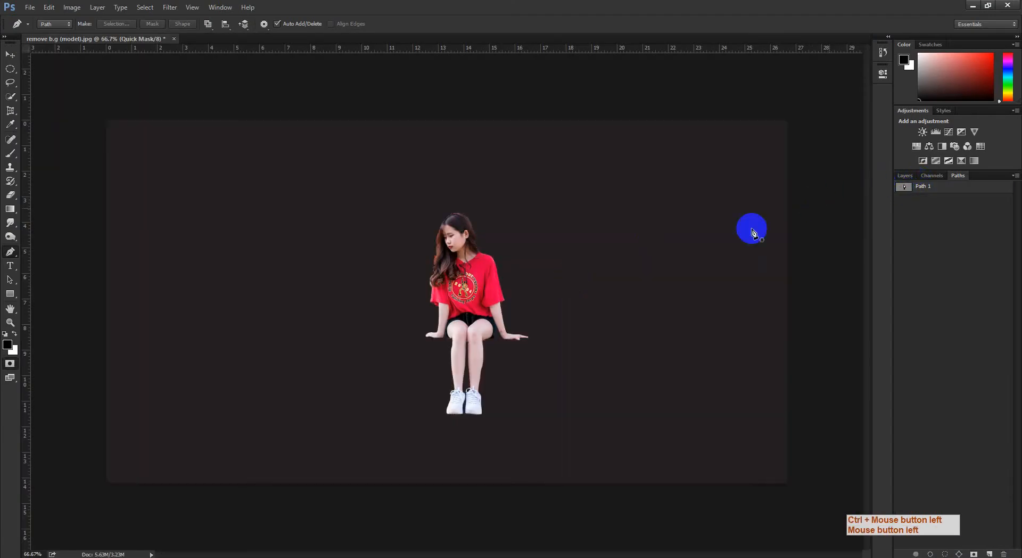
{"action": "key", "text": "ctrl+space"}
{"action": "mouse_move", "coordinate": [532, 312]}
{"action": "left_mouse_down"}
{"action": "mouse_move", "coordinate": [551, 350]}
{"action": "mouse_move", "coordinate": [523, 314]}
{"action": "left_mouse_up"}
{"action": "left_click", "coordinate": [522, 283], "text": "ctrl"}
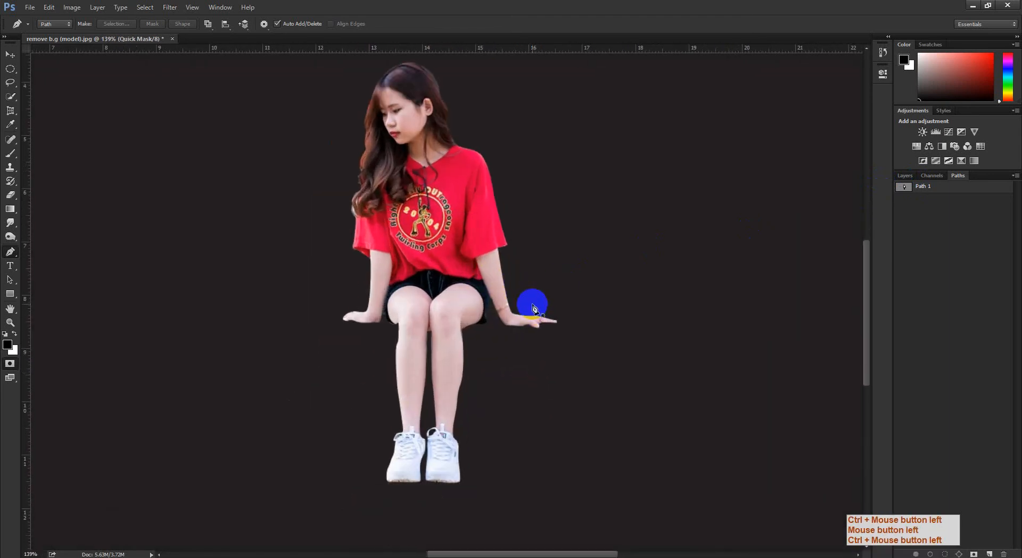
{"action": "key", "text": "q"}
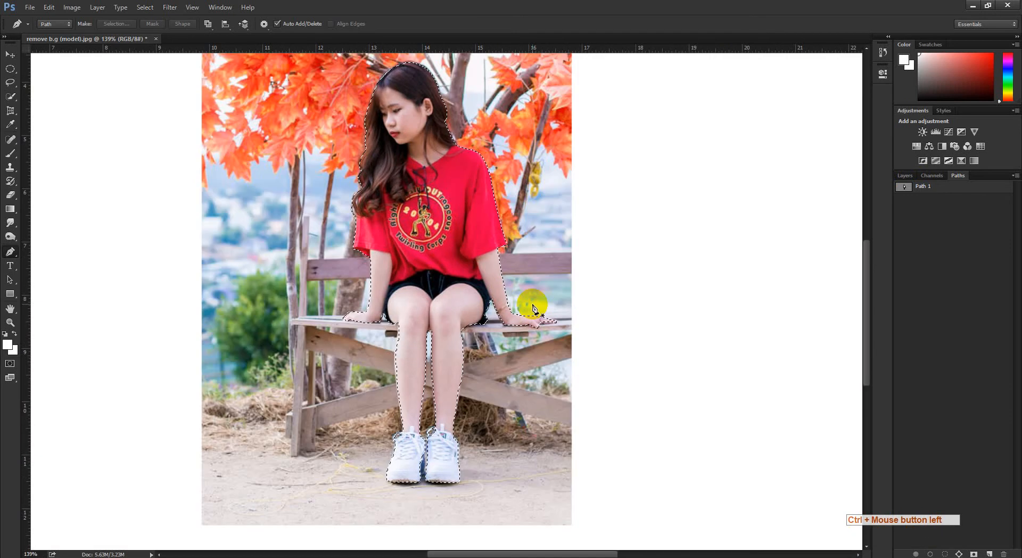
{"action": "key", "text": "ctrl+d"}
Load Path 1 as a selection again and compare the cutout with the full photo using Quick Mask.
{"action": "left_click_drag", "start_coordinate": [519, 270], "coordinate": [496, 286]}
{"action": "left_click", "coordinate": [932, 192]}
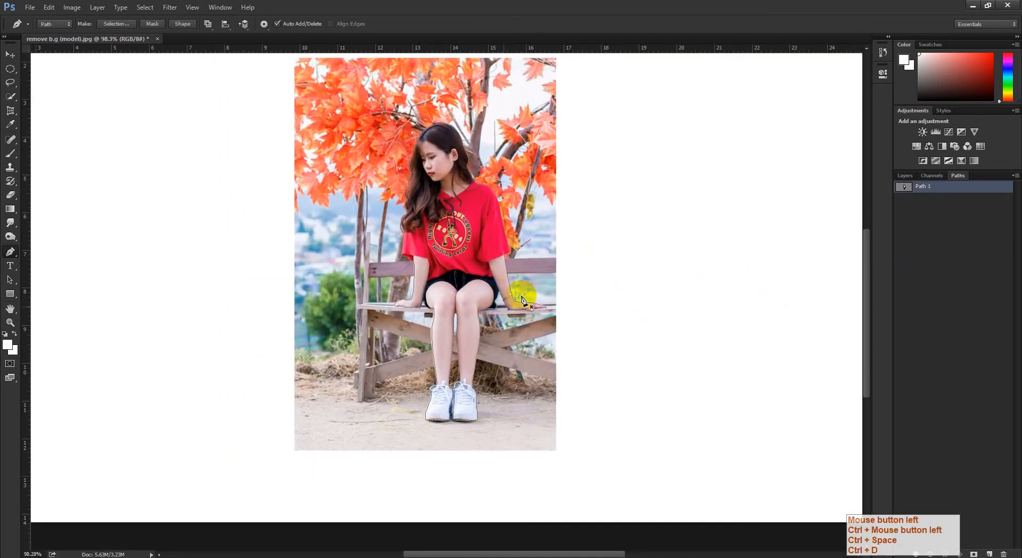
{"action": "left_click", "coordinate": [903, 187], "text": "ctrl"}
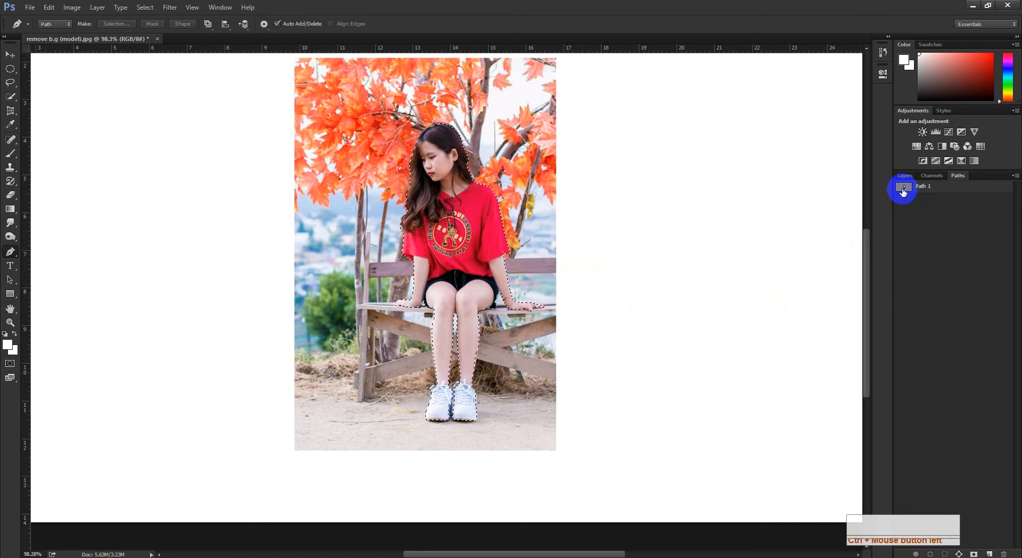
{"action": "key", "text": "q"}
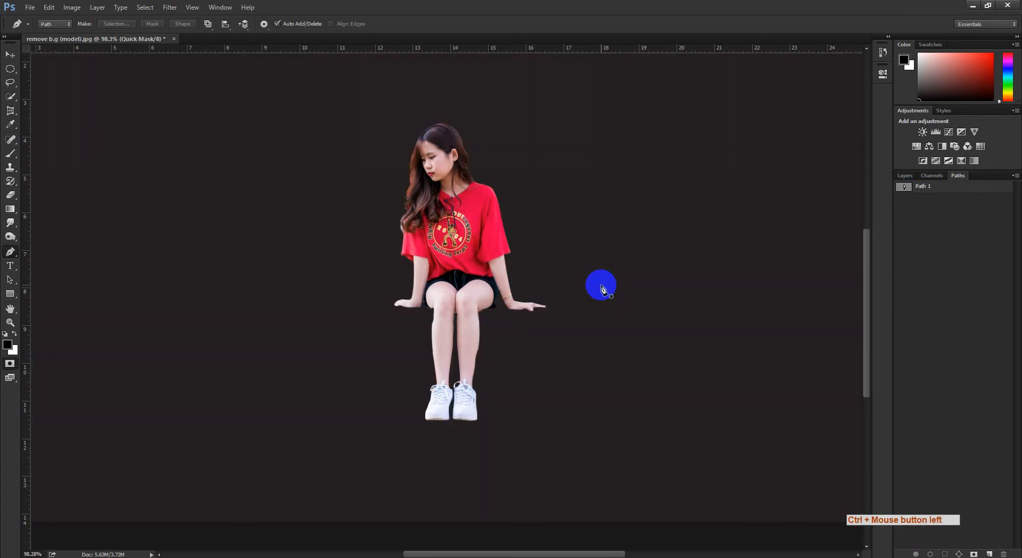
{"action": "key", "text": "q"}
{"action": "key", "text": "q"}
{"action": "key", "text": "q"}
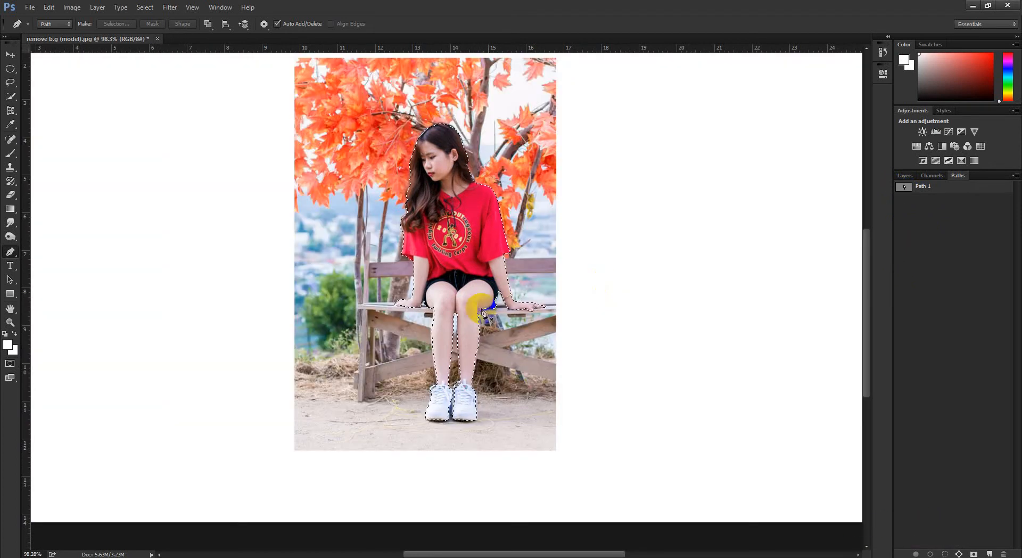
Check the selection edges around the model's upper body up close with Quick Mask, and clear the selection.
{"action": "key", "text": "ctrl+space"}
{"action": "left_click_drag", "start_coordinate": [438, 303], "coordinate": [514, 356]}
{"action": "left_click_drag", "start_coordinate": [514, 356], "coordinate": [488, 525]}
{"action": "left_click_drag", "start_coordinate": [467, 261], "coordinate": [440, 256]}
{"action": "key", "text": "ctrl+space"}
{"action": "left_click_drag", "start_coordinate": [501, 423], "coordinate": [477, 423]}
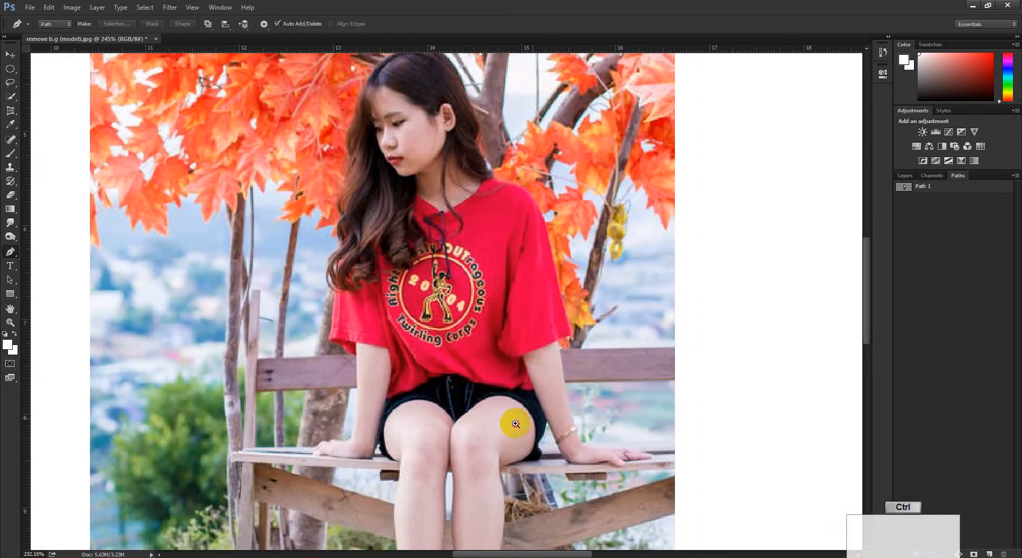
{"action": "key", "text": "q"}
{"action": "key", "text": "q"}
{"action": "key", "text": "q"}
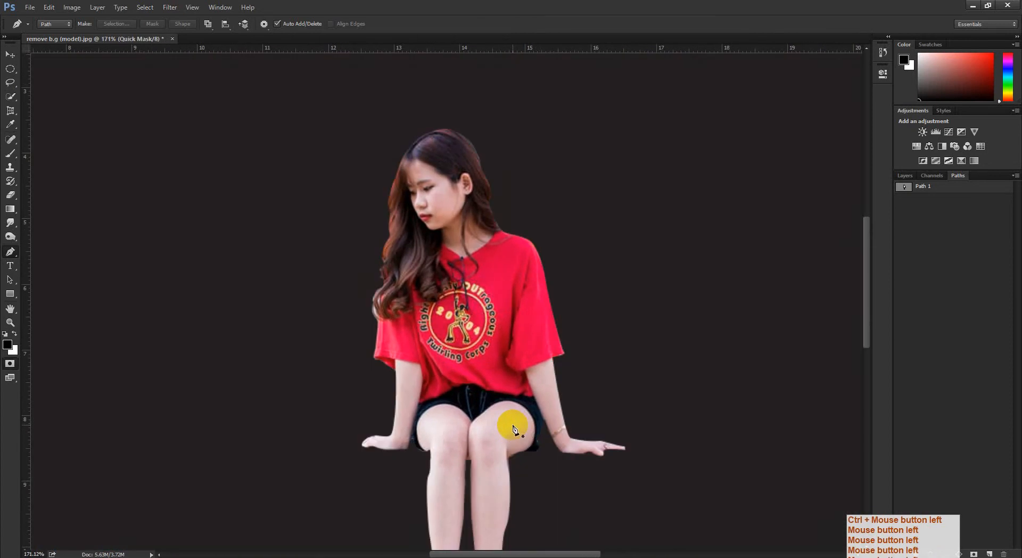
{"action": "key", "text": "q"}
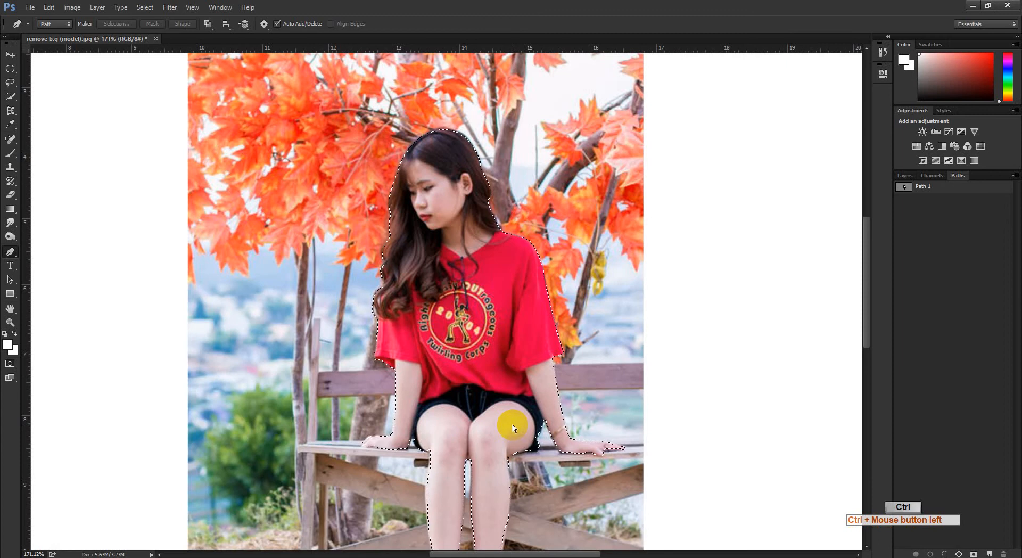
{"action": "key", "text": "ctrl+d"}
Show Path 1 and examine its anchor points around the model's hair, shirt and arms.
{"action": "left_click", "coordinate": [938, 187]}
{"action": "key", "text": "ctrl+space"}
{"action": "left_click_drag", "start_coordinate": [616, 314], "coordinate": [566, 332]}
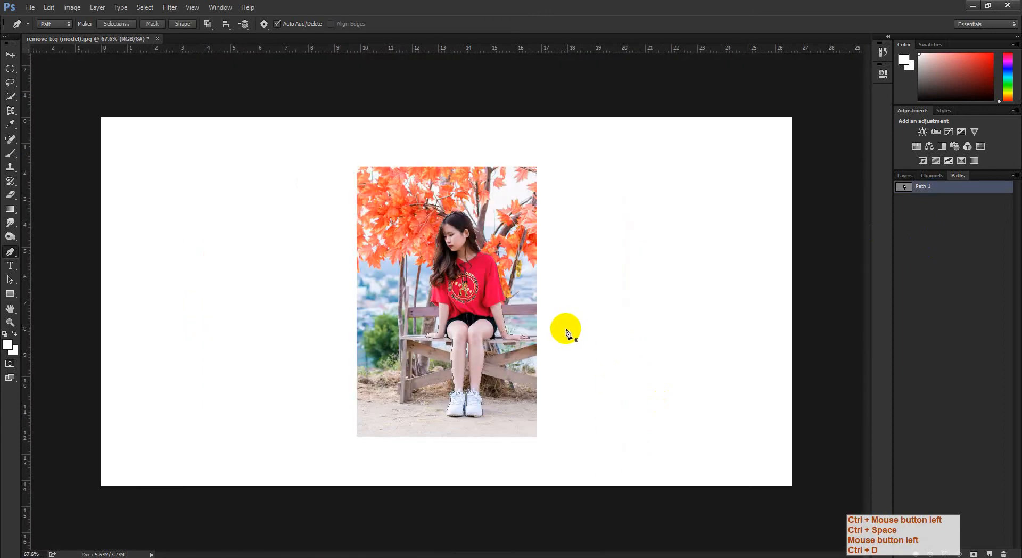
{"action": "left_click_drag", "start_coordinate": [338, 176], "coordinate": [570, 467]}
{"action": "key", "text": "ctrl+space"}
{"action": "left_click_drag", "start_coordinate": [475, 229], "coordinate": [546, 228]}
{"action": "key", "text": "space"}
{"action": "left_click_drag", "start_coordinate": [475, 247], "coordinate": [434, 187]}
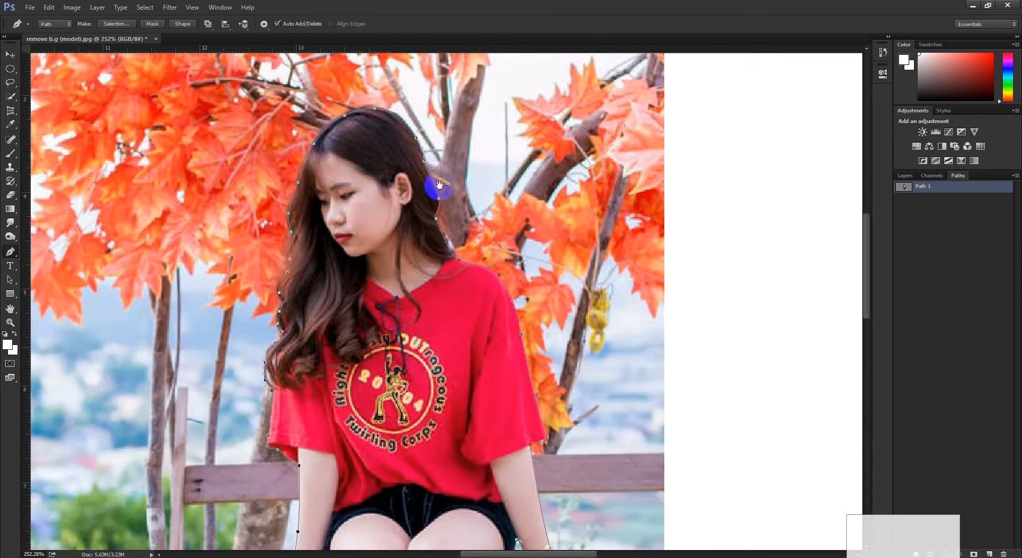
{"action": "left_click_drag", "start_coordinate": [530, 442], "coordinate": [454, 302]}
{"action": "key", "text": "ctrl+space"}
{"action": "left_click_drag", "start_coordinate": [525, 303], "coordinate": [442, 321]}
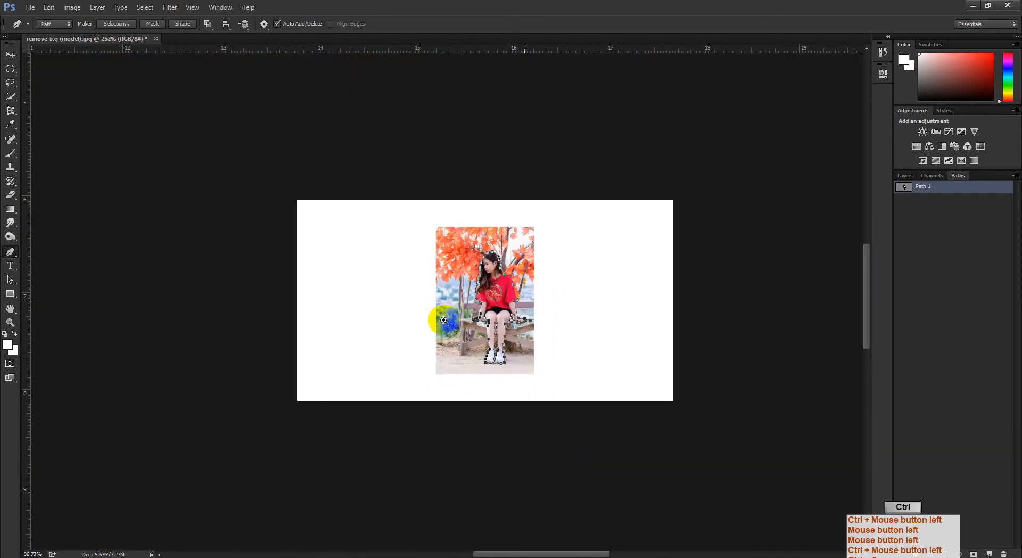
Display the document's layers and examine the path along the model's hair and shirt once more.
{"action": "left_click", "coordinate": [30, 8]}
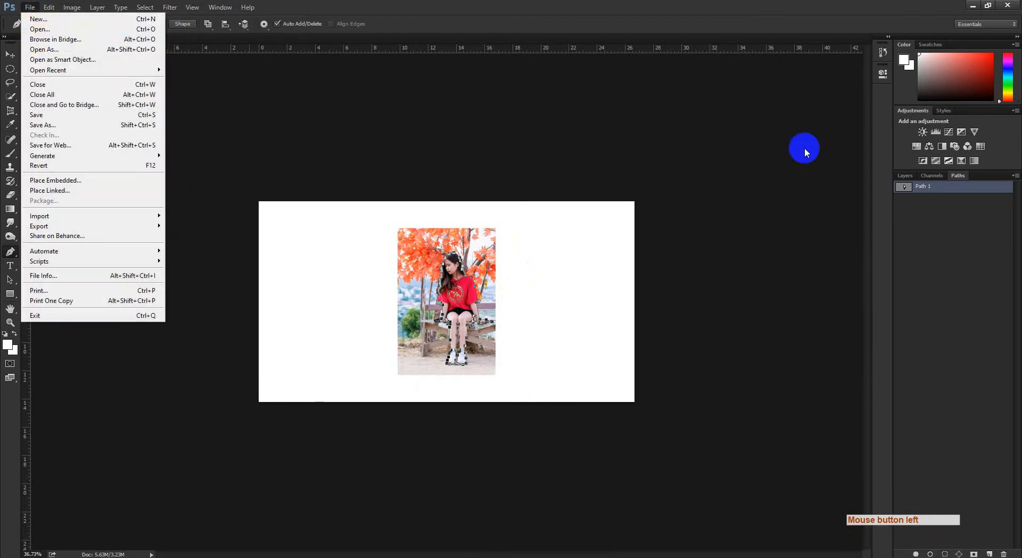
{"action": "left_click", "coordinate": [904, 176]}
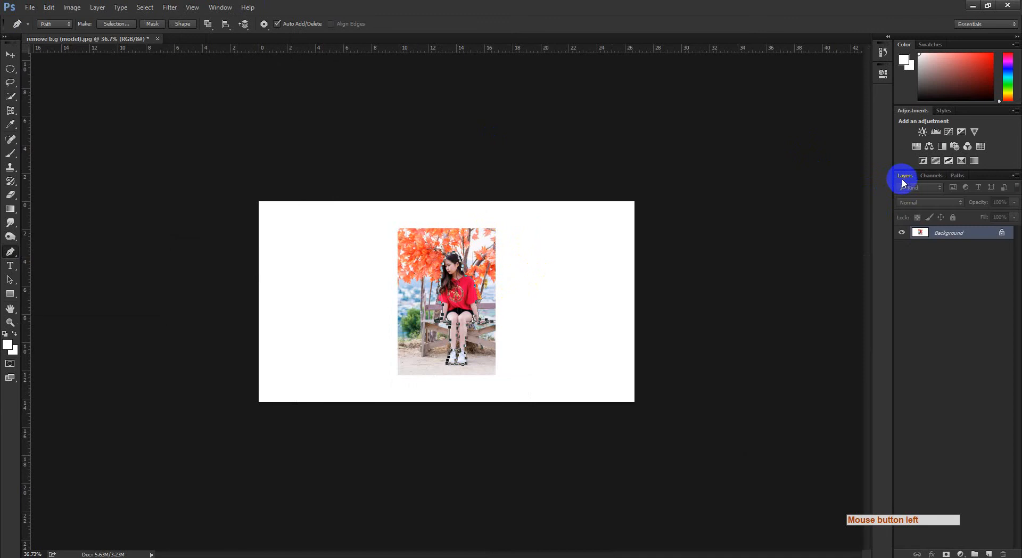
{"action": "left_click", "coordinate": [31, 8]}
{"action": "left_click", "coordinate": [588, 5]}
{"action": "left_click_drag", "start_coordinate": [469, 278], "coordinate": [565, 278]}
{"action": "left_click_drag", "start_coordinate": [362, 346], "coordinate": [405, 261]}
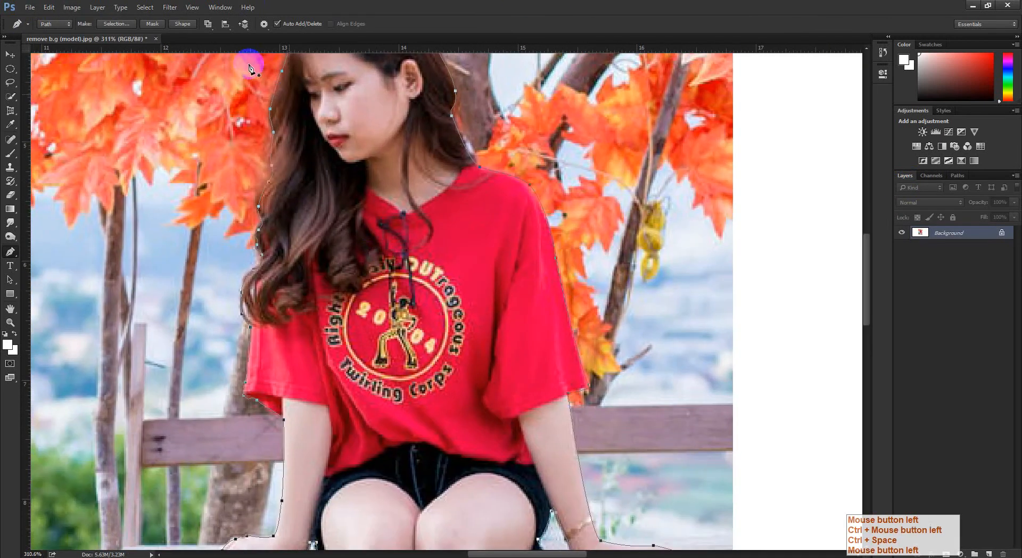
{"action": "left_click_drag", "start_coordinate": [379, 229], "coordinate": [314, 229]}
Close remove b.g (model).jpg without saving, and close both Drive image tabs back in the browser.
{"action": "left_click", "coordinate": [156, 38]}
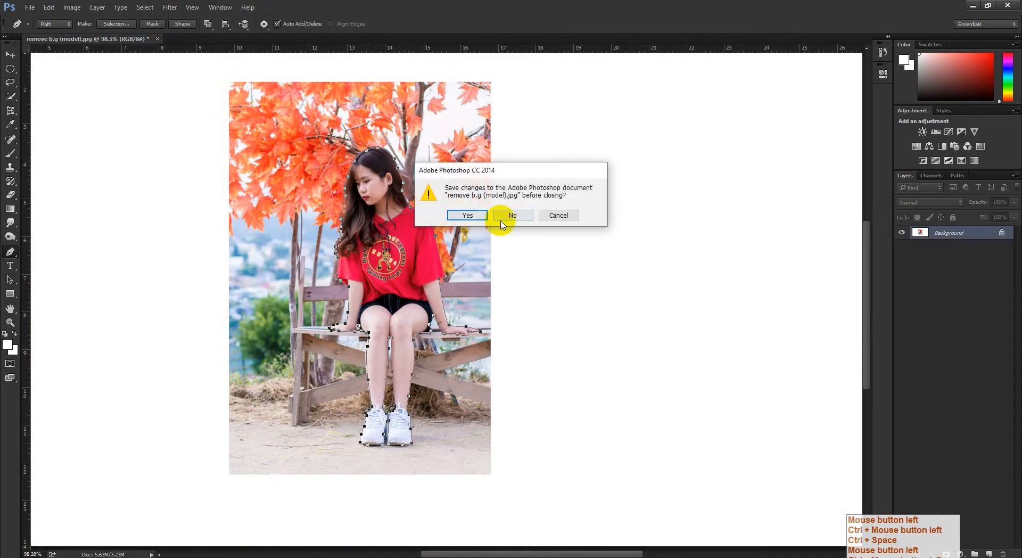
{"action": "left_click_drag", "start_coordinate": [501, 224], "coordinate": [399, 321]}
{"action": "left_click", "coordinate": [518, 215]}
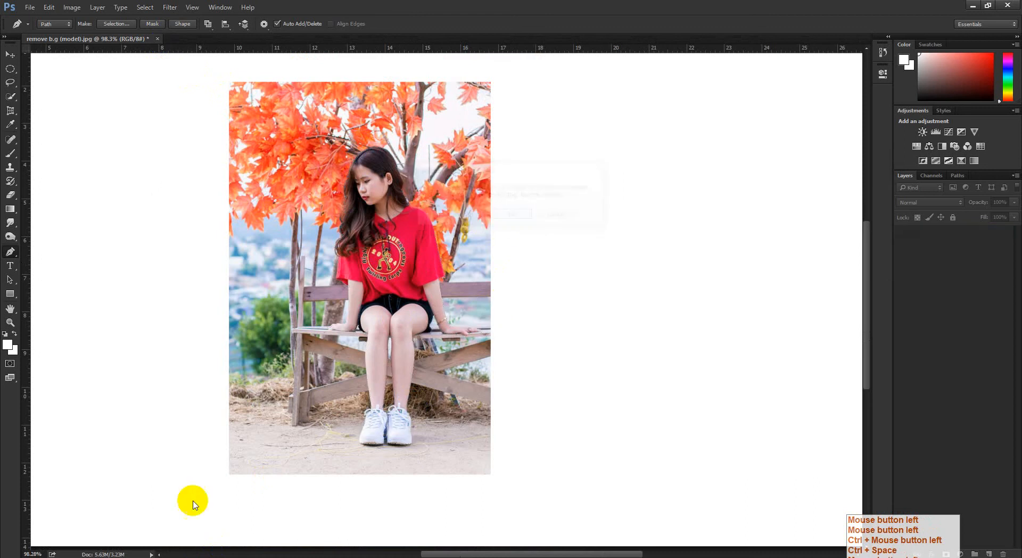
{"action": "left_click", "coordinate": [118, 543]}
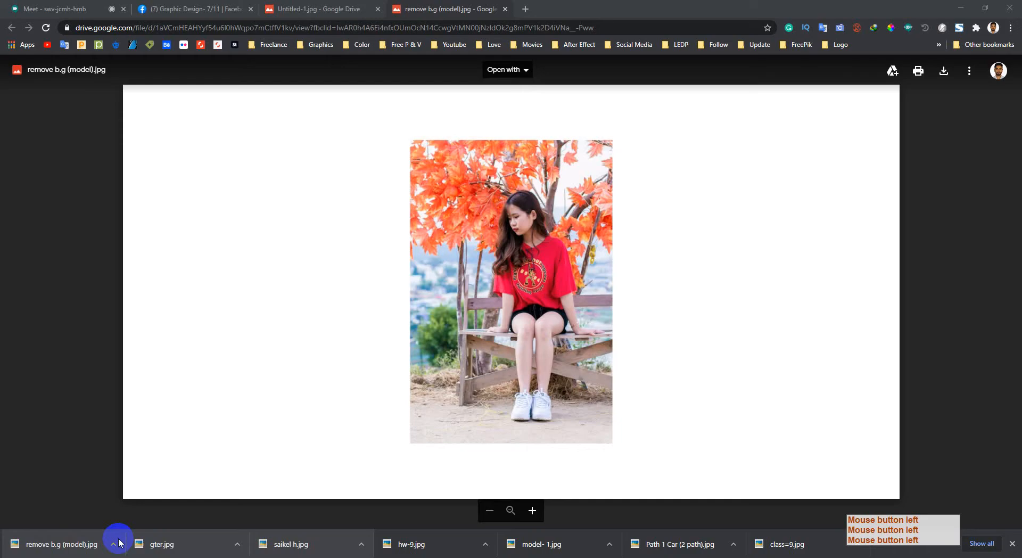
{"action": "left_click", "coordinate": [505, 9]}
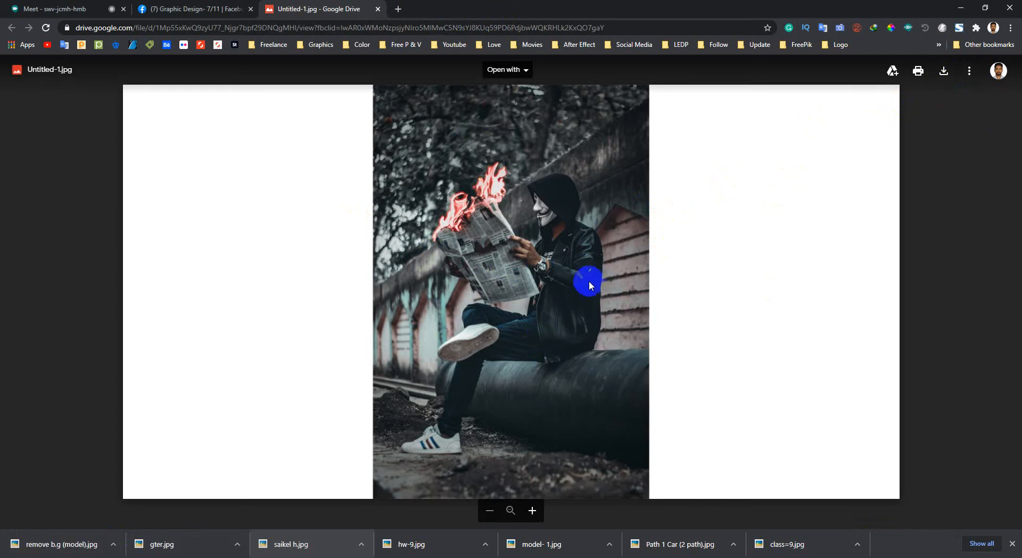
{"action": "left_click", "coordinate": [378, 10]}
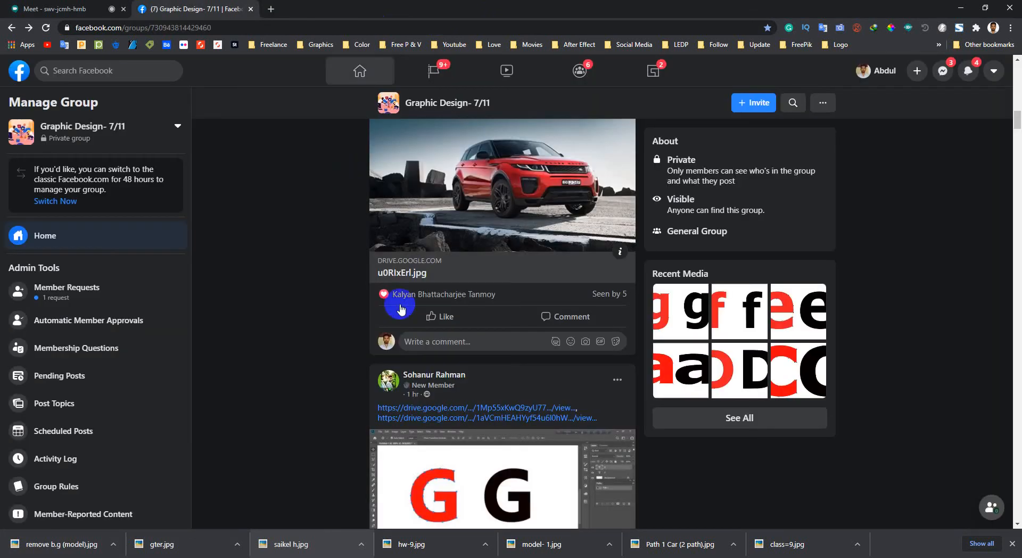
Give the post with the G and M letter photos a Wow reaction.
{"action": "scroll", "coordinate": [289, 366], "scroll_direction": "down", "scroll_amount": 4}
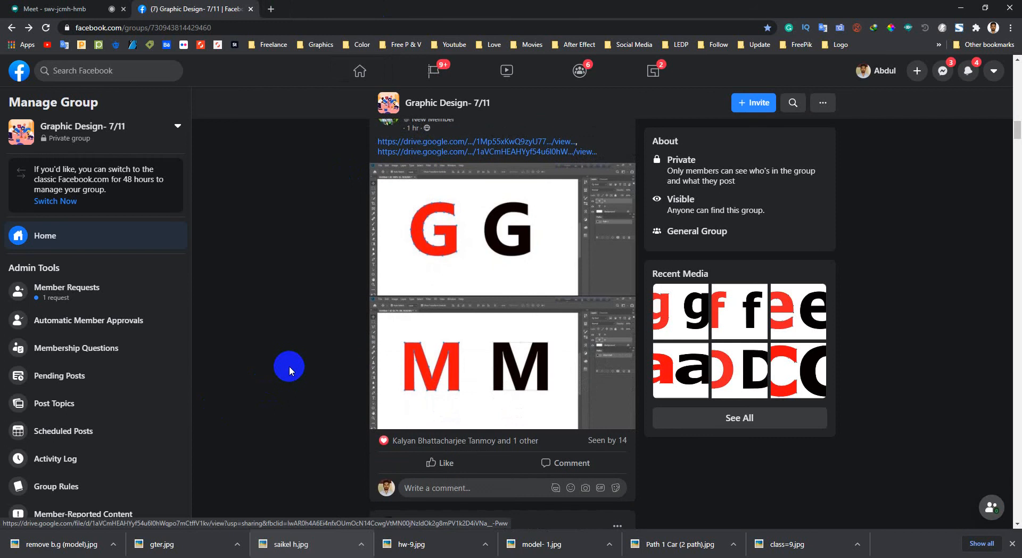
{"action": "scroll", "coordinate": [289, 366], "scroll_direction": "down", "scroll_amount": 5}
{"action": "scroll", "coordinate": [536, 221], "scroll_direction": "up", "scroll_amount": 5}
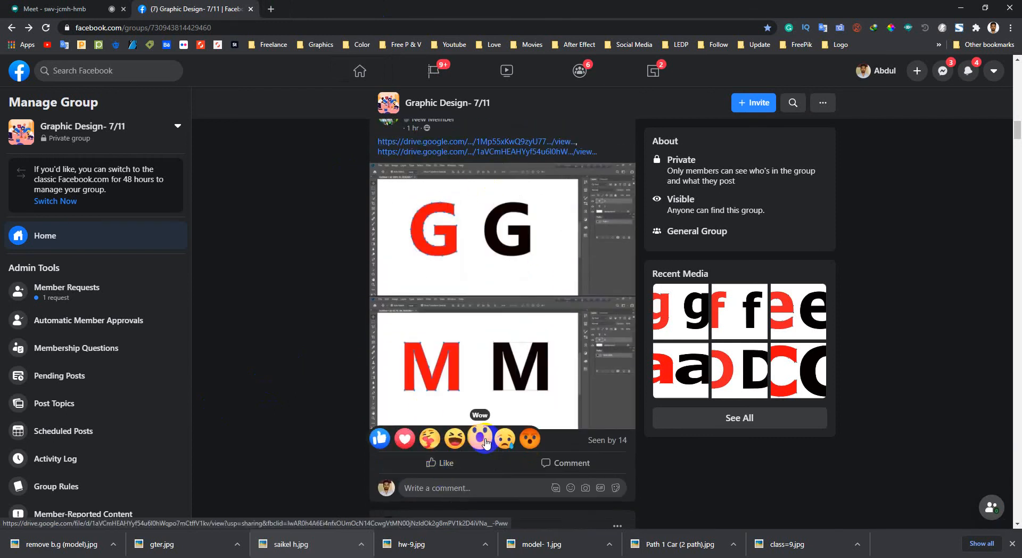
{"action": "left_click", "coordinate": [290, 395]}
Find the group post with the red car photo and open its Drive image u0RIxErl.jpg.
{"action": "scroll", "coordinate": [289, 395], "scroll_direction": "up", "scroll_amount": 5}
{"action": "scroll", "coordinate": [290, 395], "scroll_direction": "up", "scroll_amount": 3}
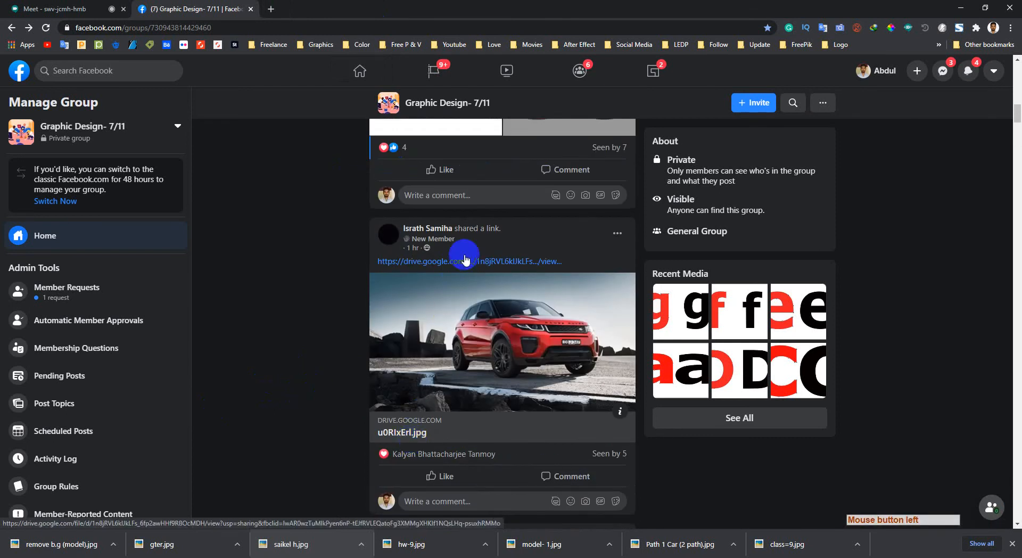
{"action": "left_click", "coordinate": [290, 9]}
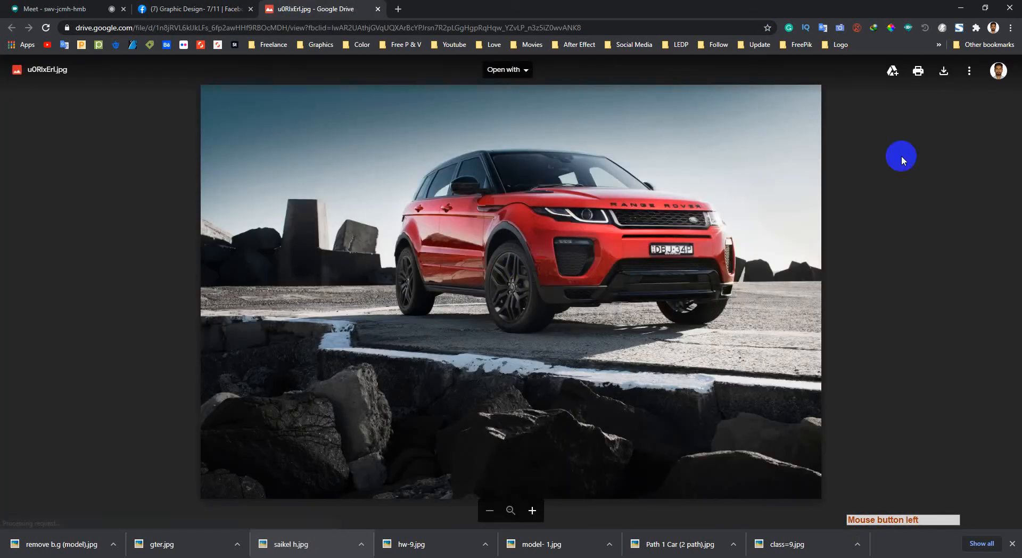
Download u0RIxErl.jpg from Drive and save it to the Desktop.
{"action": "left_click", "coordinate": [944, 73]}
{"action": "left_click", "coordinate": [196, 4]}
{"action": "left_click", "coordinate": [379, 223]}
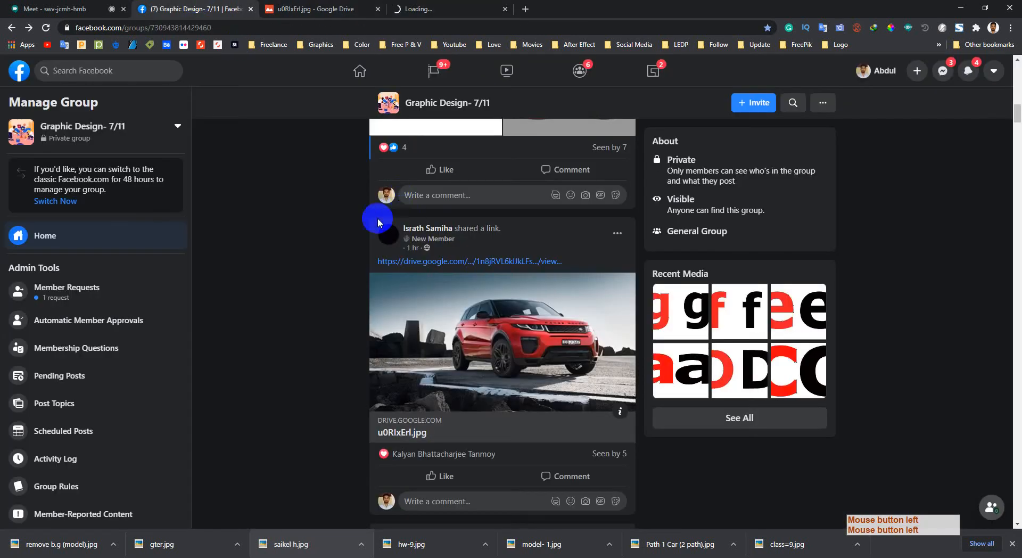
{"action": "left_click", "coordinate": [452, 5]}
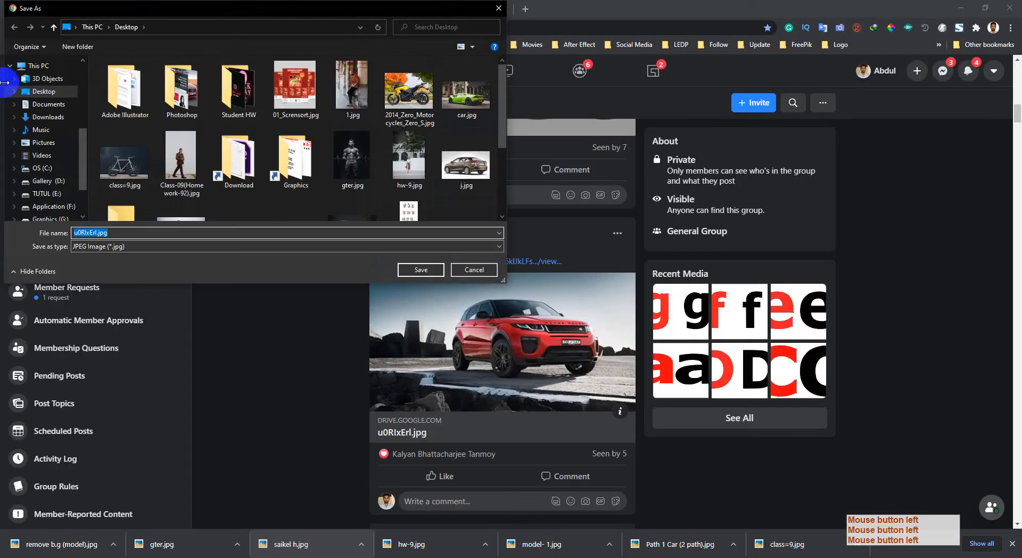
{"action": "left_click", "coordinate": [40, 91]}
{"action": "left_click", "coordinate": [418, 269]}
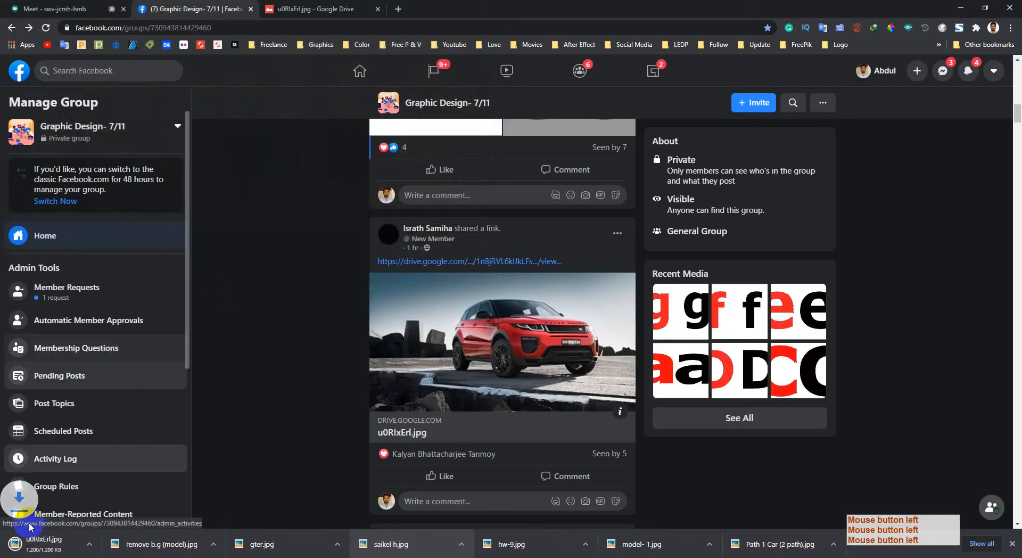
Open the downloaded u0RIxErl.jpg in Photoshop and check its Path 1 copy by loading it as a selection and deselecting.
{"action": "left_click", "coordinate": [42, 542]}
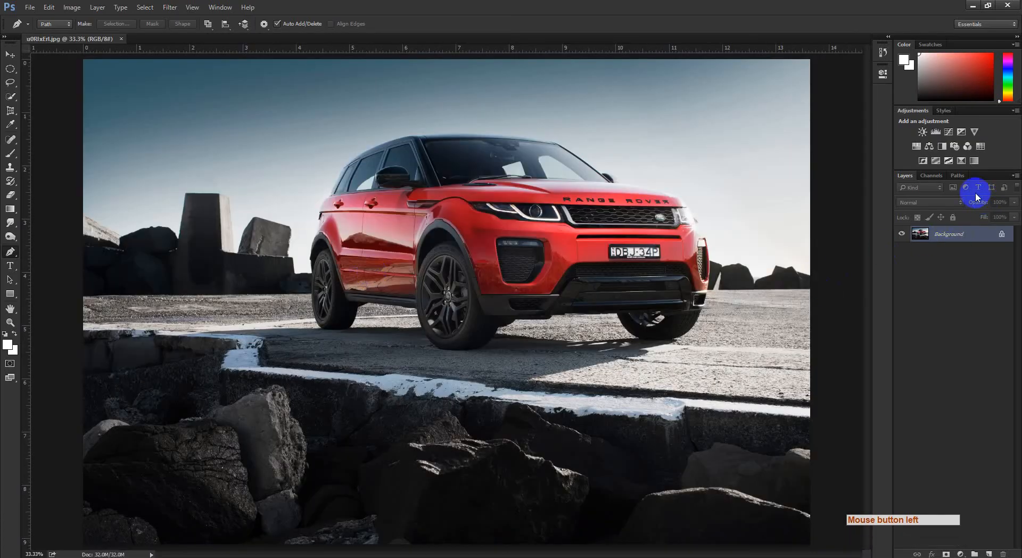
{"action": "left_click", "coordinate": [957, 176]}
{"action": "left_click", "coordinate": [950, 204]}
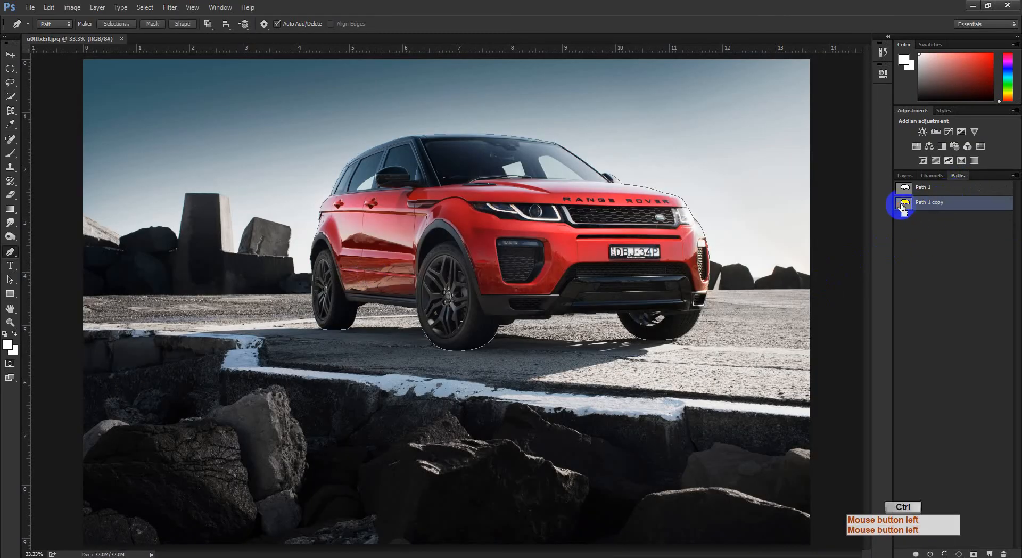
{"action": "left_click", "coordinate": [899, 203], "text": "ctrl"}
{"action": "key", "text": "ctrl+d"}
Load Path 1 as a selection and display the car cutout in Quick Mask mode.
{"action": "left_click", "coordinate": [946, 190]}
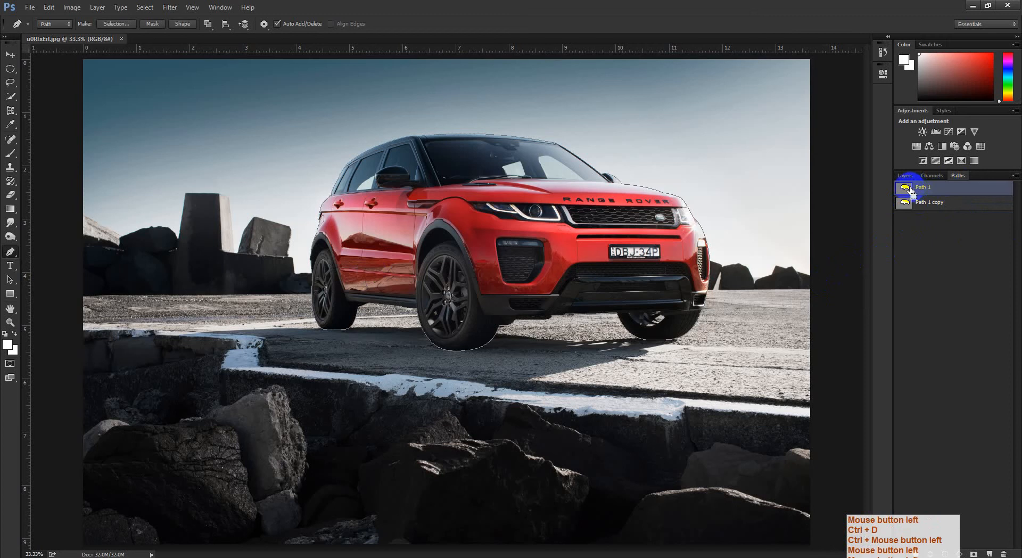
{"action": "left_click", "coordinate": [906, 189], "text": "ctrl"}
{"action": "key", "text": "q"}
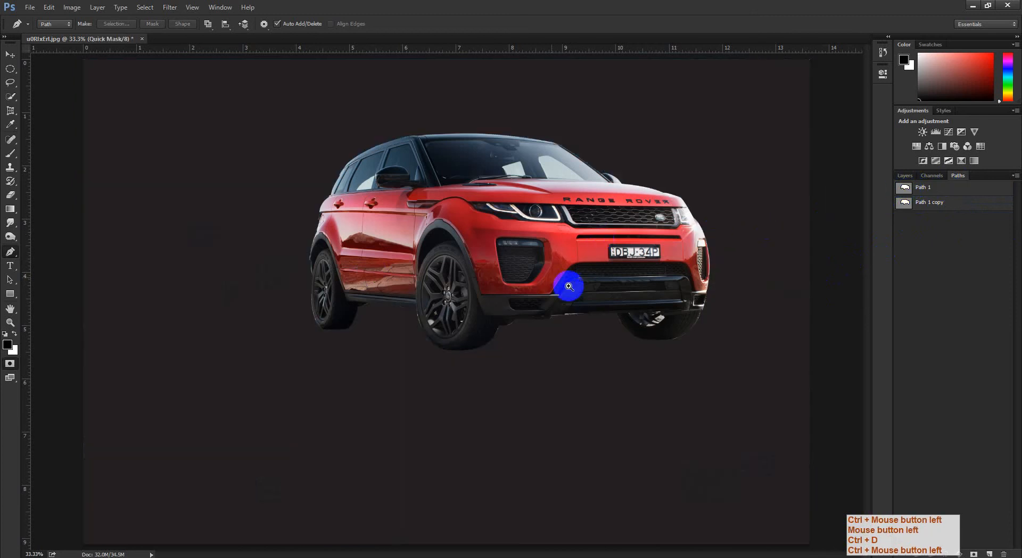
Inspect the car cutout's lower edges up close and leave Quick Mask mode.
{"action": "left_click_drag", "start_coordinate": [569, 286], "coordinate": [829, 364]}
{"action": "left_click_drag", "start_coordinate": [434, 383], "coordinate": [396, 407]}
{"action": "left_click_drag", "start_coordinate": [481, 389], "coordinate": [591, 242]}
{"action": "key", "text": "q"}
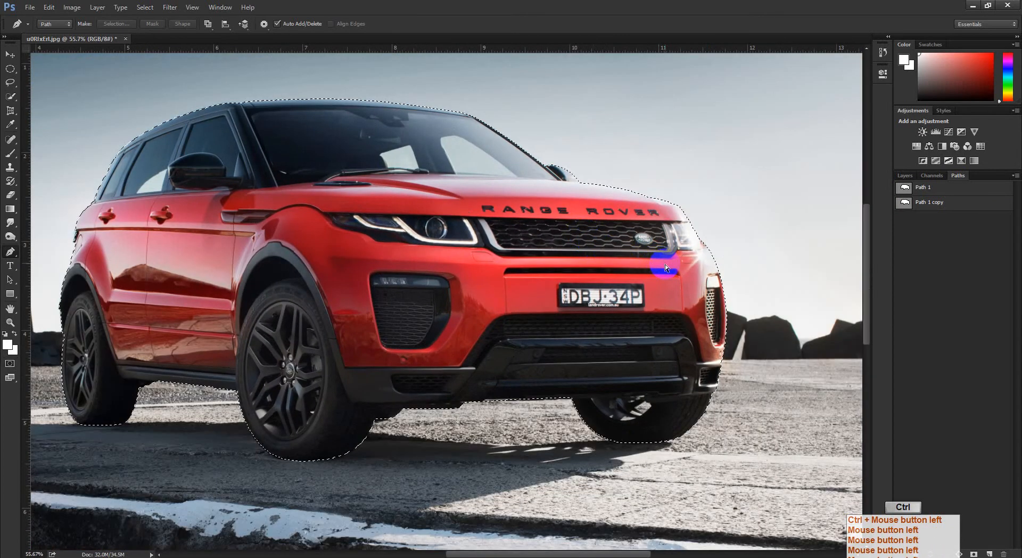
Clear the car selection and display Path 1 over the full photo.
{"action": "key", "text": "ctrl+d"}
{"action": "left_click_drag", "start_coordinate": [666, 264], "coordinate": [586, 298]}
{"action": "left_click", "coordinate": [949, 191]}
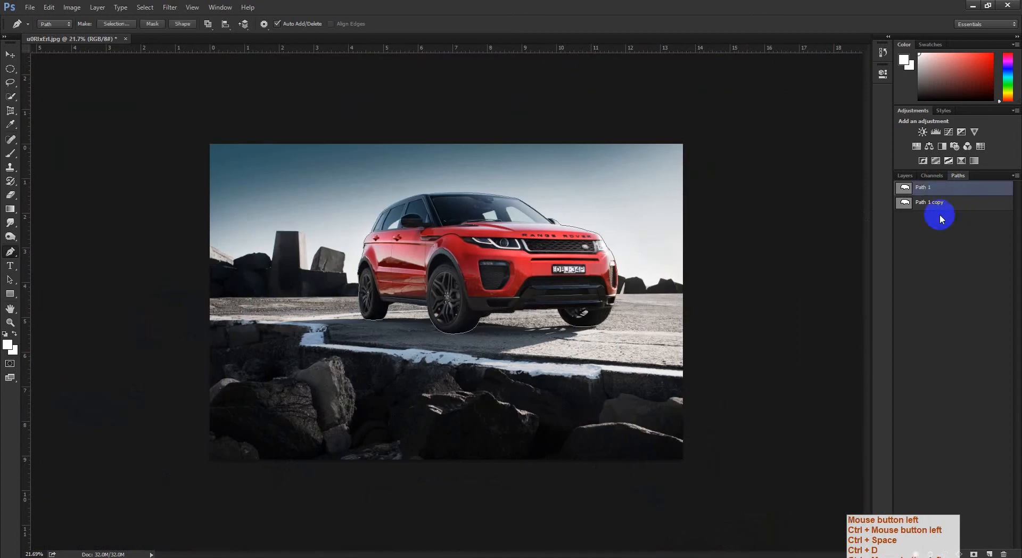
Examine Path 1 along the roof, windscreen, bonnet and headlight, comparing the edge with the path's anchor points shown and hidden.
{"action": "left_click_drag", "start_coordinate": [276, 170], "coordinate": [732, 417]}
{"action": "left_click_drag", "start_coordinate": [410, 195], "coordinate": [508, 266]}
{"action": "left_click_drag", "start_coordinate": [788, 309], "coordinate": [330, 251]}
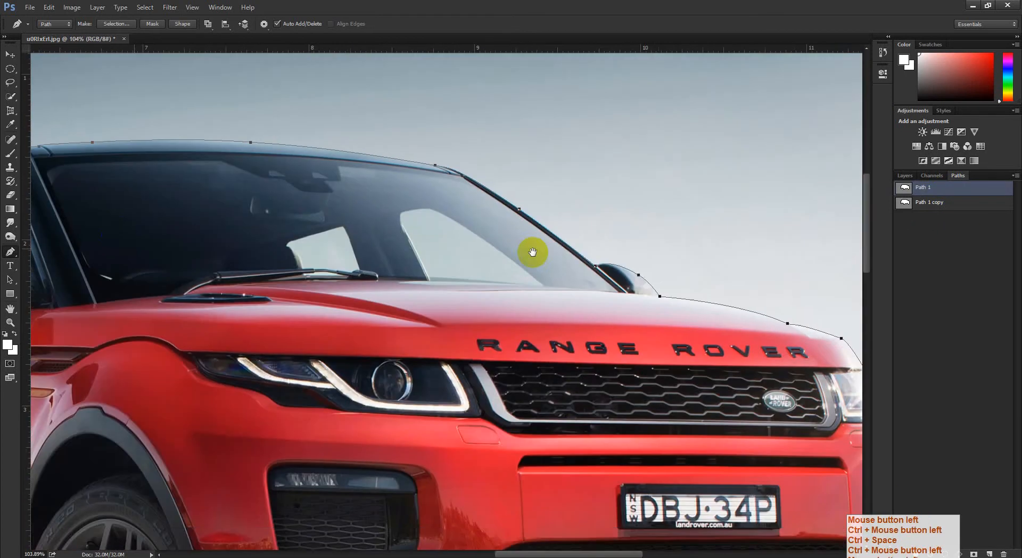
{"action": "left_click_drag", "start_coordinate": [658, 285], "coordinate": [857, 303]}
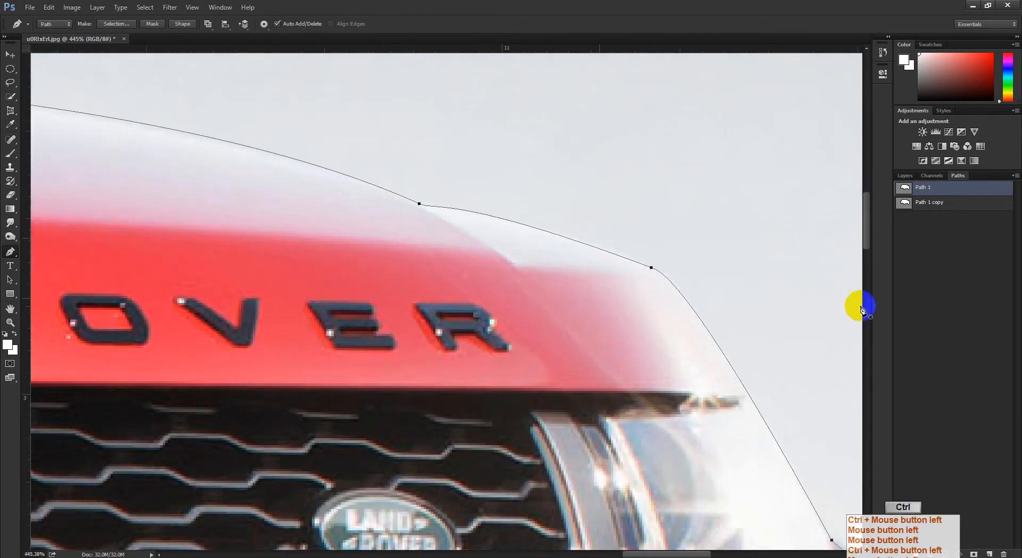
{"action": "left_click", "coordinate": [925, 254]}
{"action": "left_click", "coordinate": [942, 195]}
{"action": "left_click", "coordinate": [887, 259]}
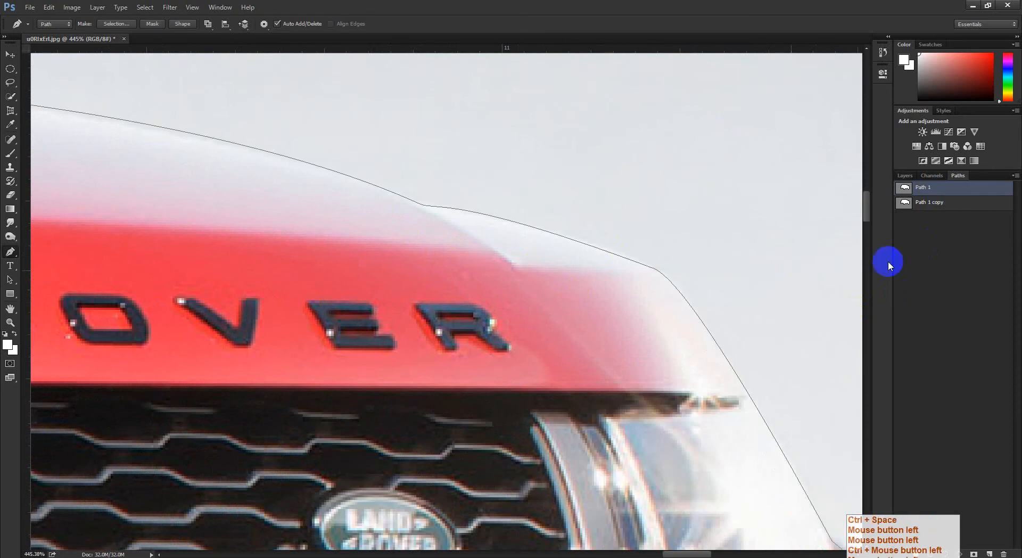
Show Path 1 again and examine its outline around the front bumper, wheels and lower body.
{"action": "left_click_drag", "start_coordinate": [507, 239], "coordinate": [435, 204]}
{"action": "left_click", "coordinate": [957, 190]}
{"action": "left_click_drag", "start_coordinate": [607, 261], "coordinate": [574, 282]}
{"action": "left_click_drag", "start_coordinate": [620, 456], "coordinate": [556, 266]}
{"action": "left_click_drag", "start_coordinate": [559, 362], "coordinate": [604, 172]}
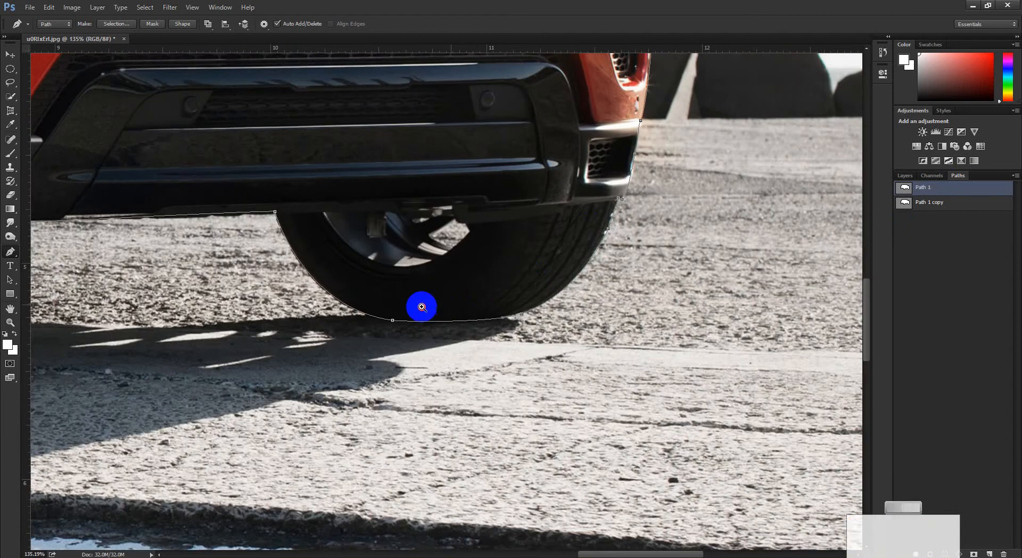
{"action": "left_click_drag", "start_coordinate": [421, 307], "coordinate": [301, 308]}
{"action": "left_click_drag", "start_coordinate": [215, 305], "coordinate": [330, 324]}
{"action": "left_click_drag", "start_coordinate": [347, 284], "coordinate": [312, 274]}
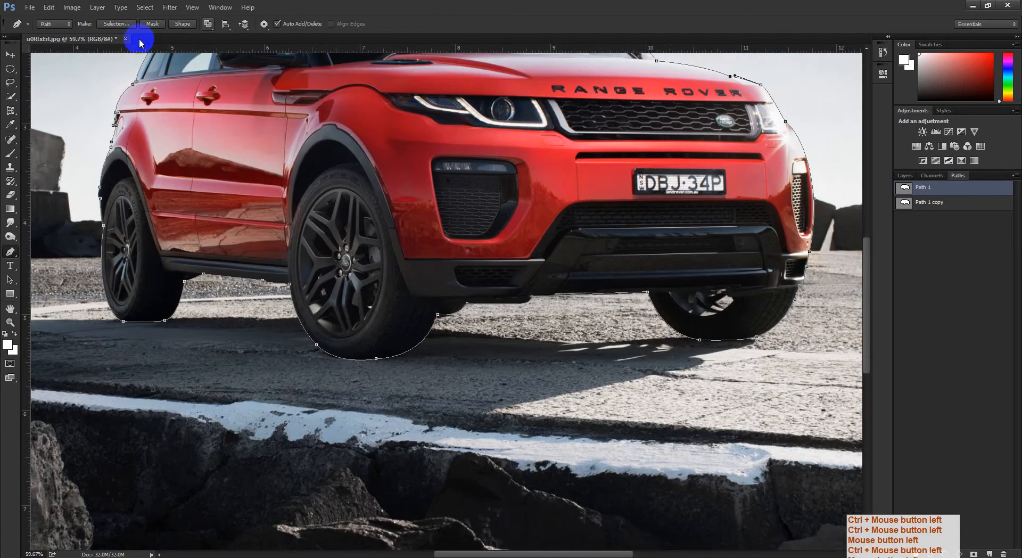
Close the u0RlxErl.jpg document in Photoshop, then switch to Chrome and close that image's Google Drive preview.
{"action": "left_click", "coordinate": [126, 39]}
{"action": "left_click", "coordinate": [522, 211]}
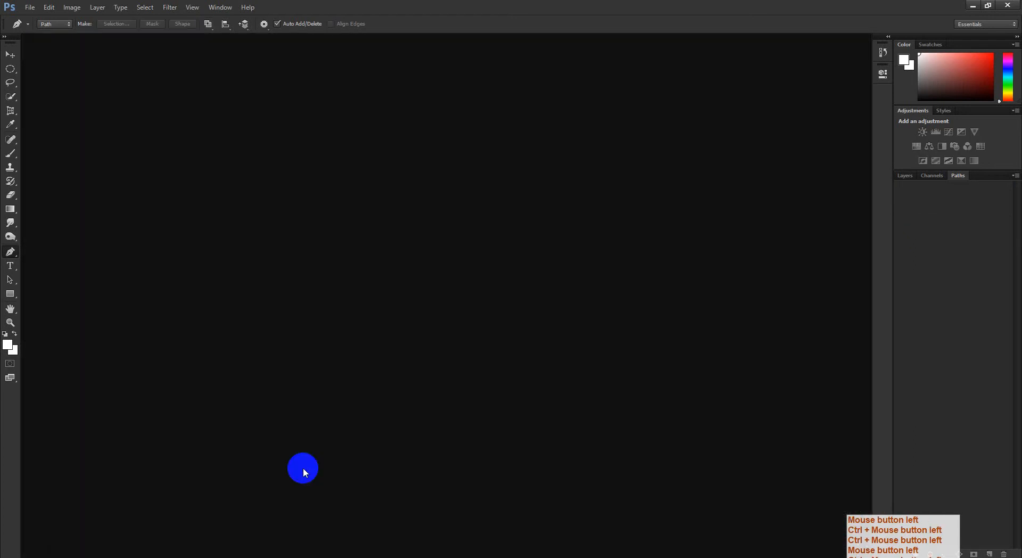
{"action": "left_click", "coordinate": [110, 539]}
{"action": "left_click", "coordinate": [371, 13]}
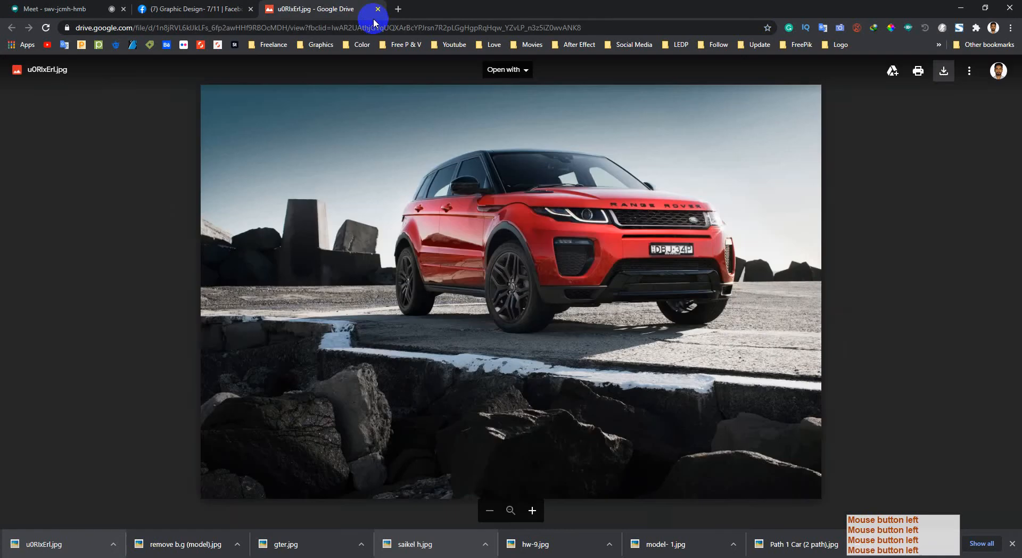
{"action": "left_click", "coordinate": [378, 9]}
Like the Facebook group post that shares the red car image u0RlxErl.jpg.
{"action": "scroll", "coordinate": [265, 302], "scroll_direction": "up", "scroll_amount": 7}
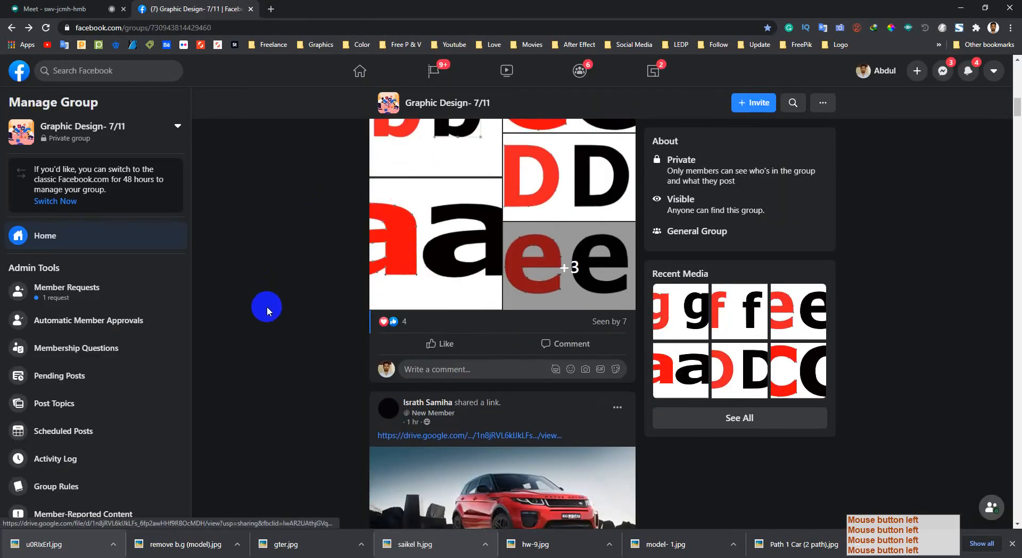
{"action": "scroll", "coordinate": [271, 315], "scroll_direction": "down", "scroll_amount": 8}
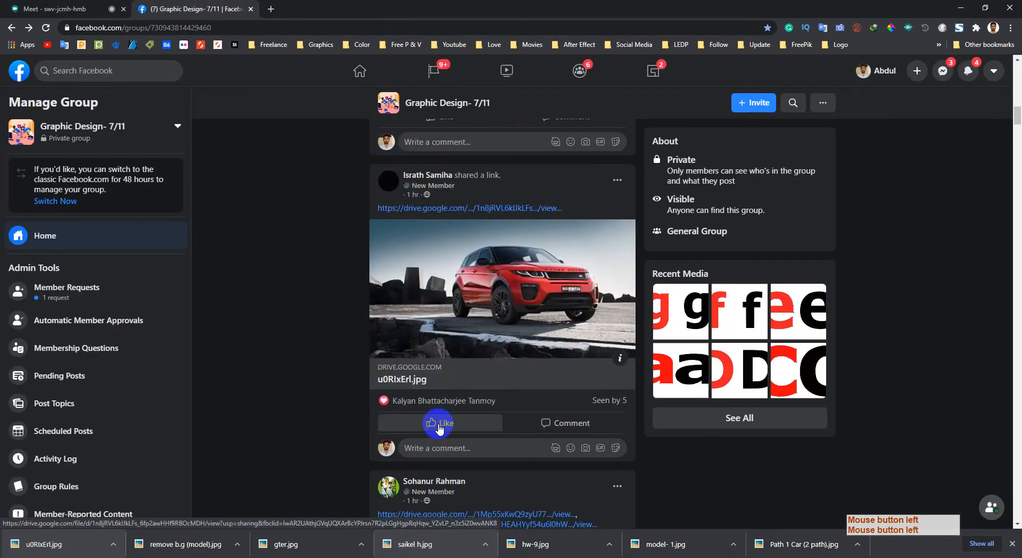
{"action": "mouse_move", "coordinate": [440, 429]}
{"action": "left_click", "coordinate": [371, 406]}
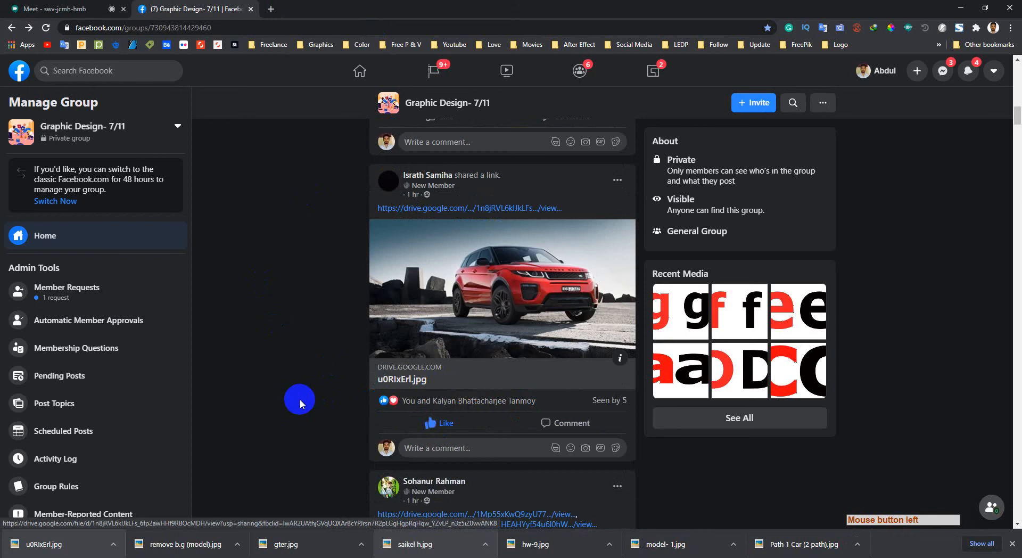
Try to open a photo from the group post with the red and black letter tracings.
{"action": "scroll", "coordinate": [299, 399], "scroll_direction": "up", "scroll_amount": 10}
{"action": "scroll", "coordinate": [373, 373], "scroll_direction": "down", "scroll_amount": 1}
{"action": "left_click", "coordinate": [415, 352]}
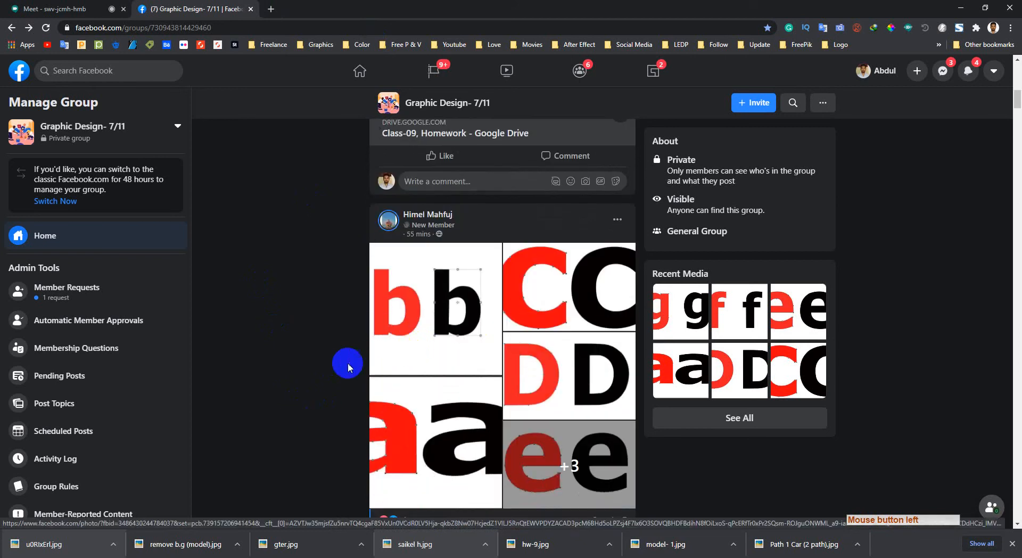
{"action": "scroll", "coordinate": [415, 315], "scroll_direction": "down", "scroll_amount": 1}
{"action": "left_click", "coordinate": [482, 271]}
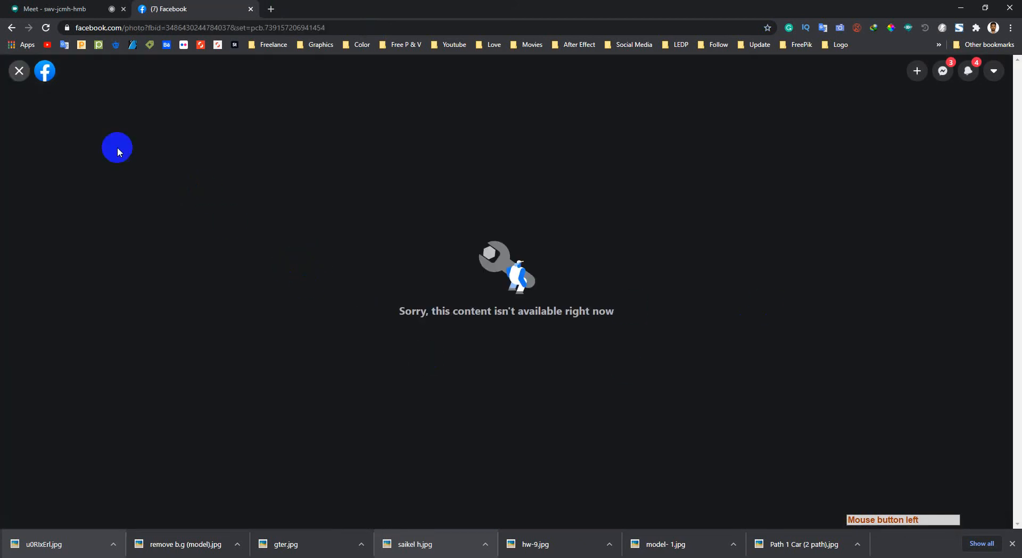
Check the Google Meet call, close the unavailable photo page and return to the refreshed group feed.
{"action": "left_click", "coordinate": [52, 5]}
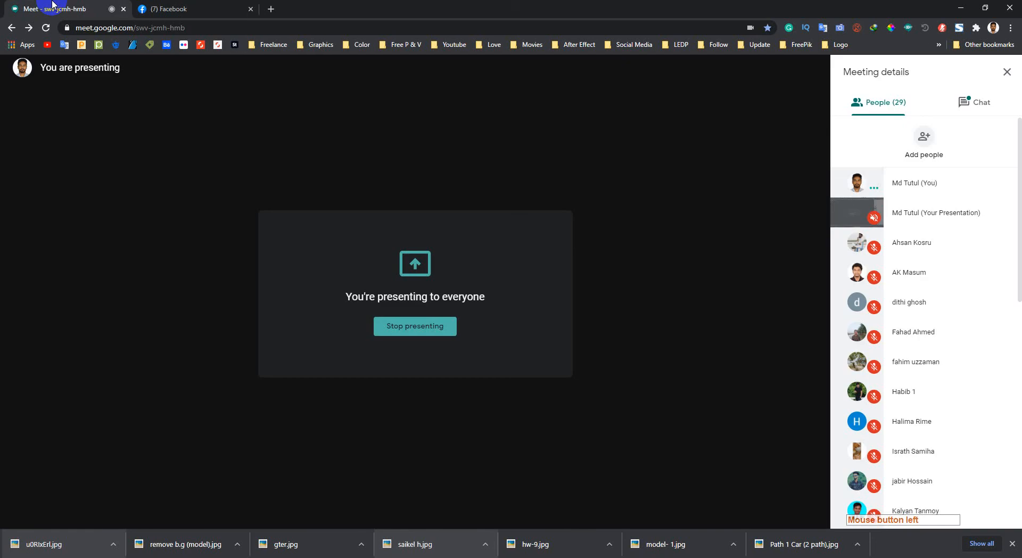
{"action": "left_click", "coordinate": [169, 4]}
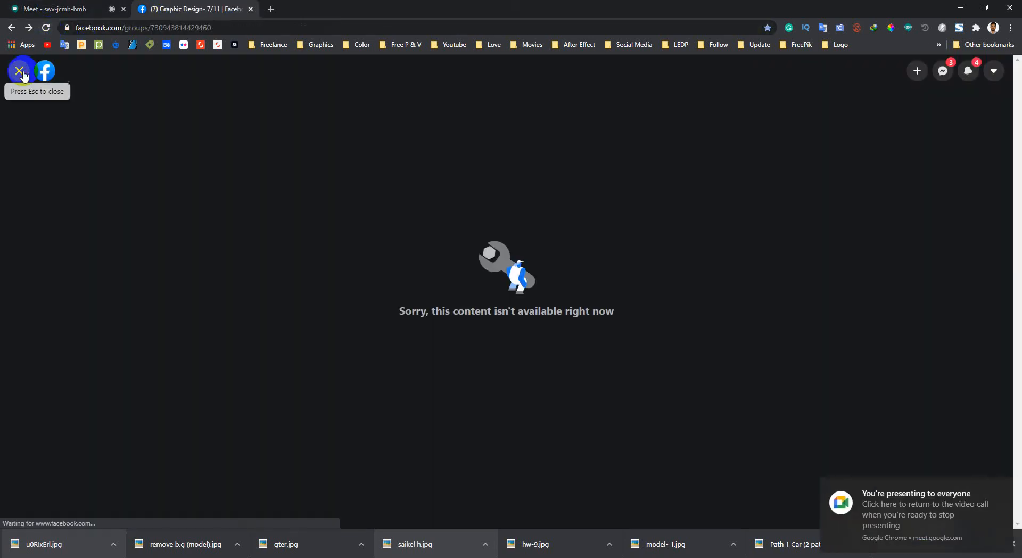
{"action": "left_click", "coordinate": [18, 71]}
{"action": "left_click", "coordinate": [51, 31]}
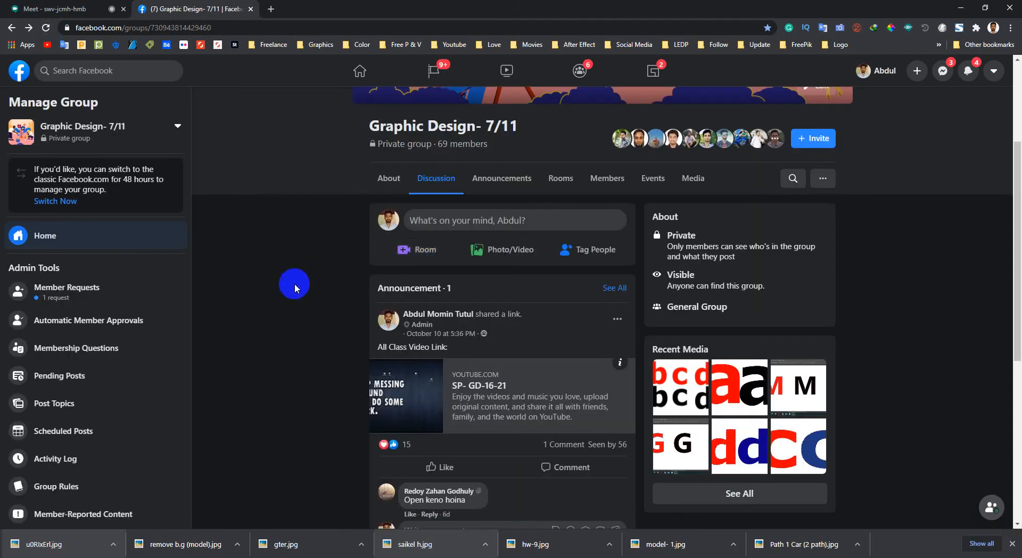
Find the "Class-09, Homework" post in the group feed and open its shared Google Drive folder.
{"action": "scroll", "coordinate": [293, 311], "scroll_direction": "down", "scroll_amount": 4}
{"action": "scroll", "coordinate": [292, 314], "scroll_direction": "down", "scroll_amount": 7}
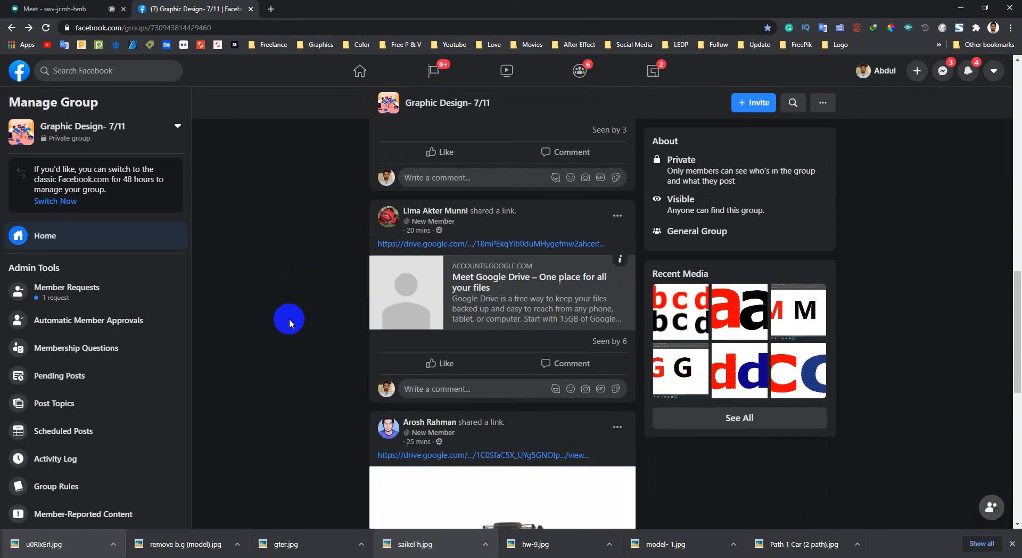
{"action": "scroll", "coordinate": [288, 320], "scroll_direction": "down", "scroll_amount": 10}
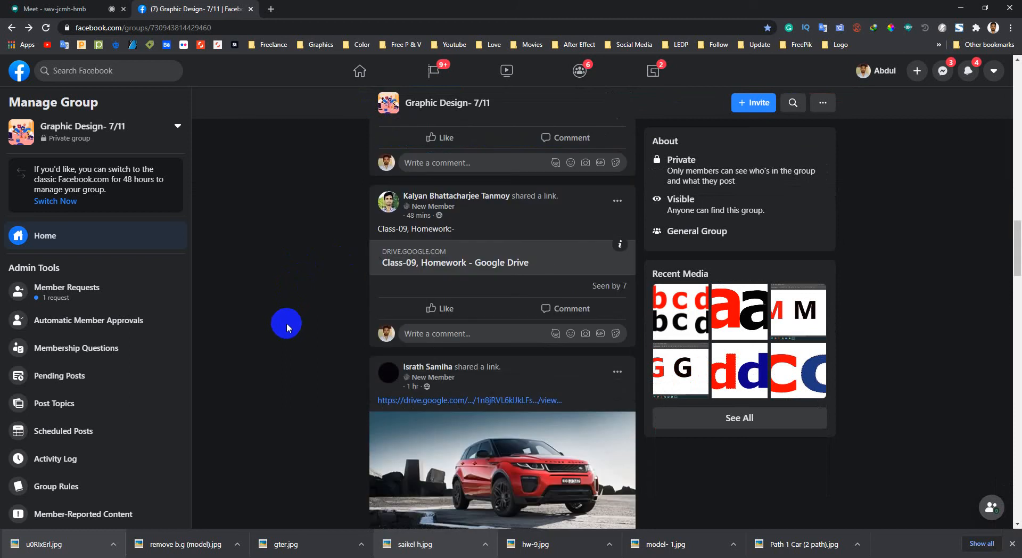
{"action": "scroll", "coordinate": [286, 322], "scroll_direction": "down", "scroll_amount": 2}
{"action": "scroll", "coordinate": [286, 323], "scroll_direction": "up", "scroll_amount": 6}
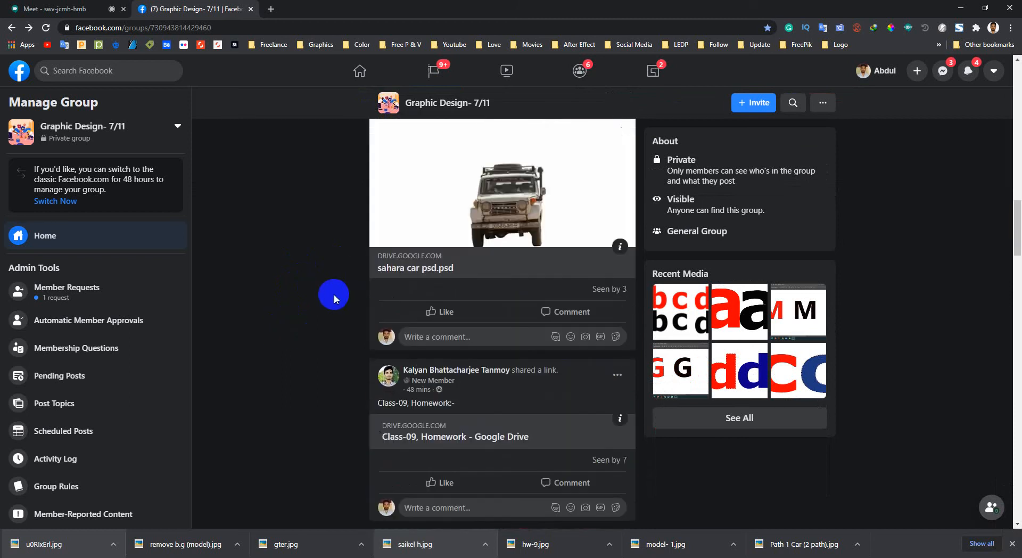
{"action": "scroll", "coordinate": [339, 295], "scroll_direction": "up", "scroll_amount": 2}
{"action": "scroll", "coordinate": [330, 301], "scroll_direction": "down", "scroll_amount": 4}
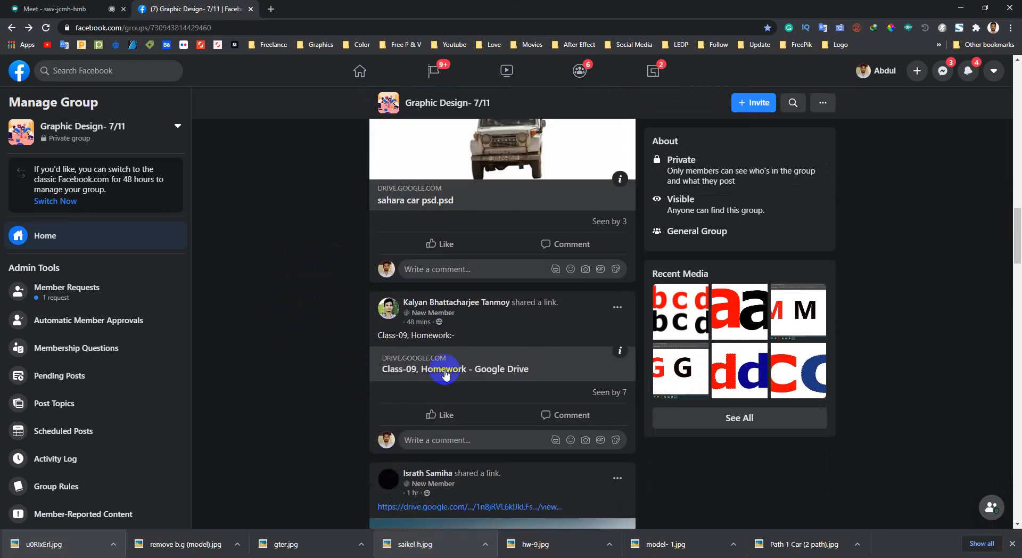
{"action": "left_click", "coordinate": [418, 369]}
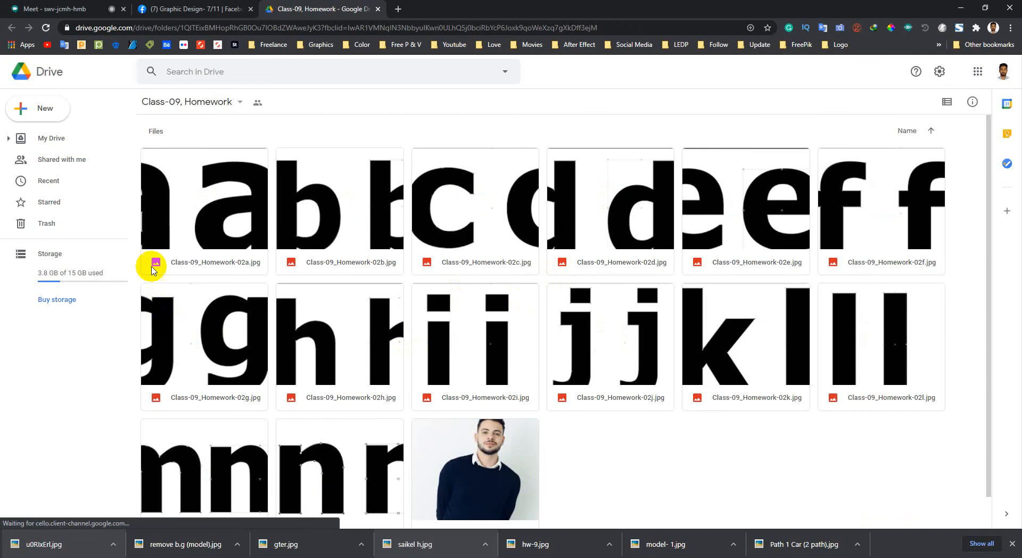
Review the letter tracings from Class-09_Homework-02a.jpg through Class-09_Homework-02e.jpg and return to the folder.
{"action": "double_click", "coordinate": [192, 210]}
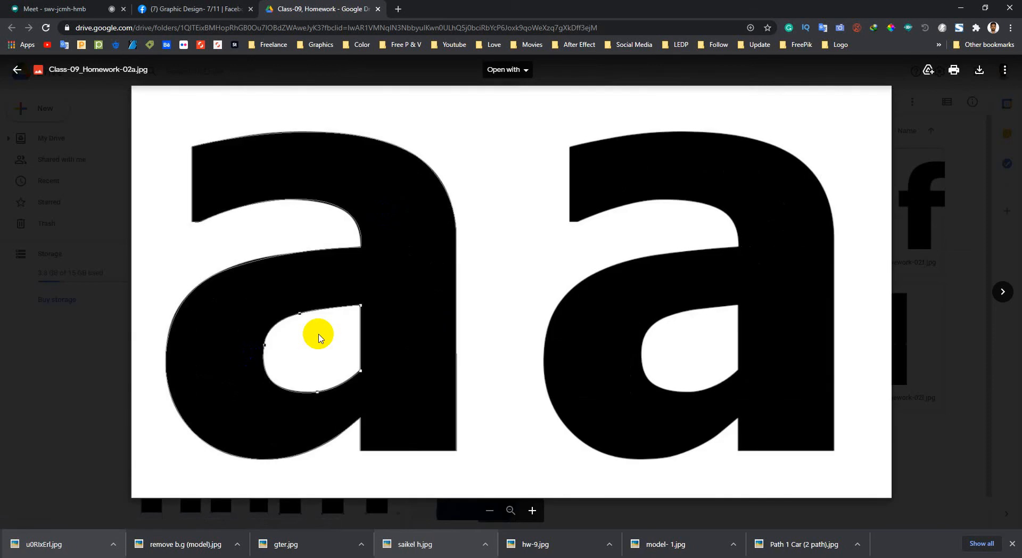
{"action": "left_click", "coordinate": [999, 296]}
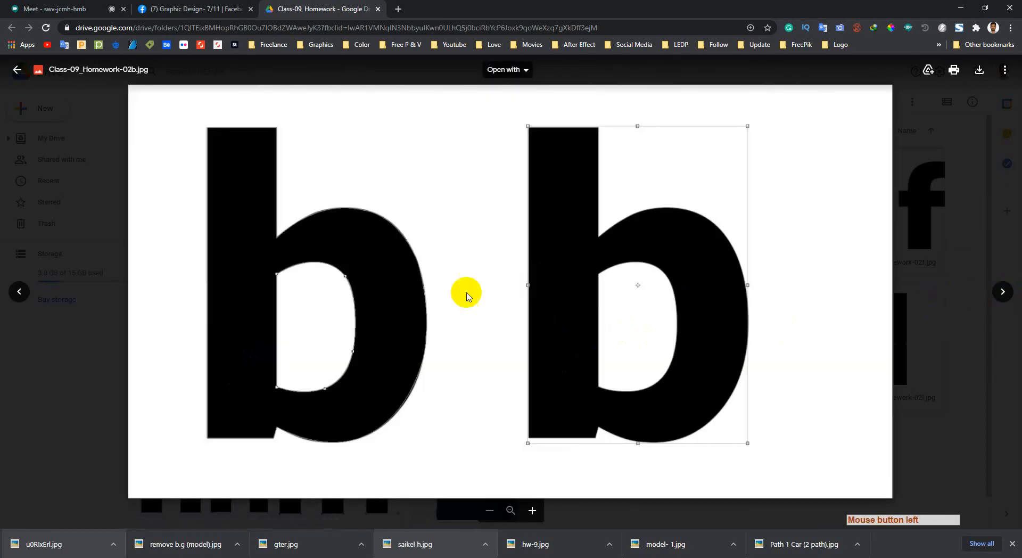
{"action": "left_click", "coordinate": [538, 304]}
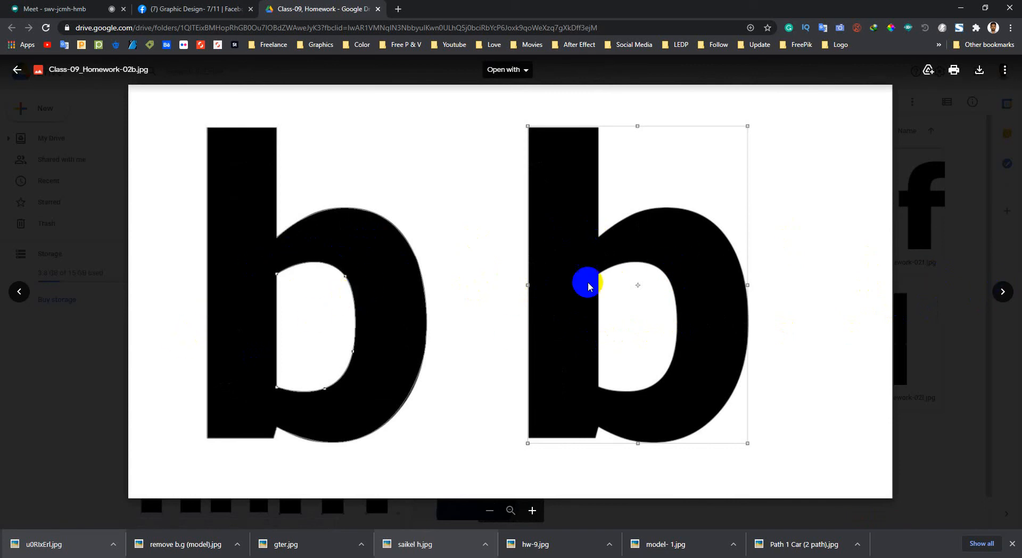
{"action": "left_click", "coordinate": [371, 340]}
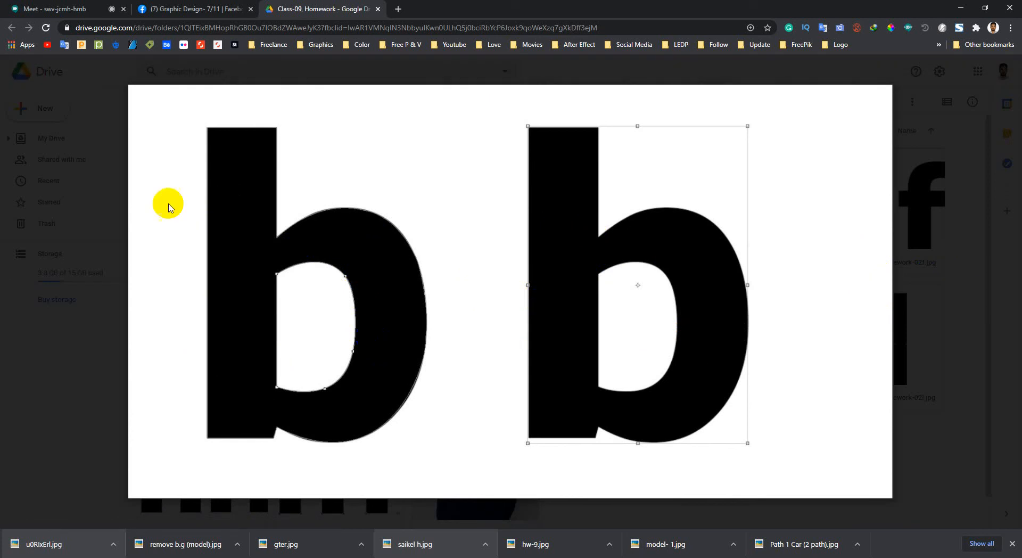
{"action": "left_click", "coordinate": [1001, 292]}
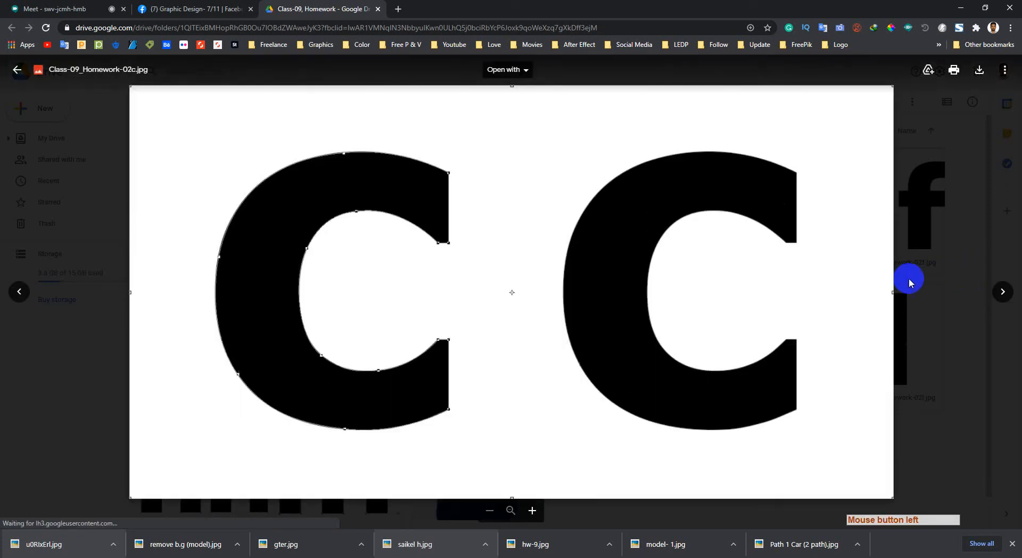
{"action": "left_click", "coordinate": [744, 231]}
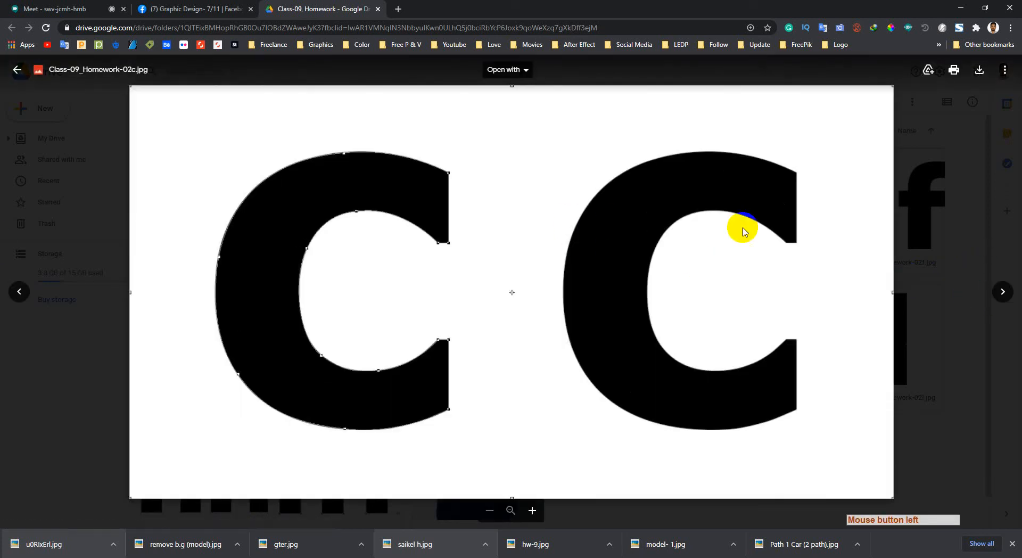
{"action": "left_click", "coordinate": [1004, 291]}
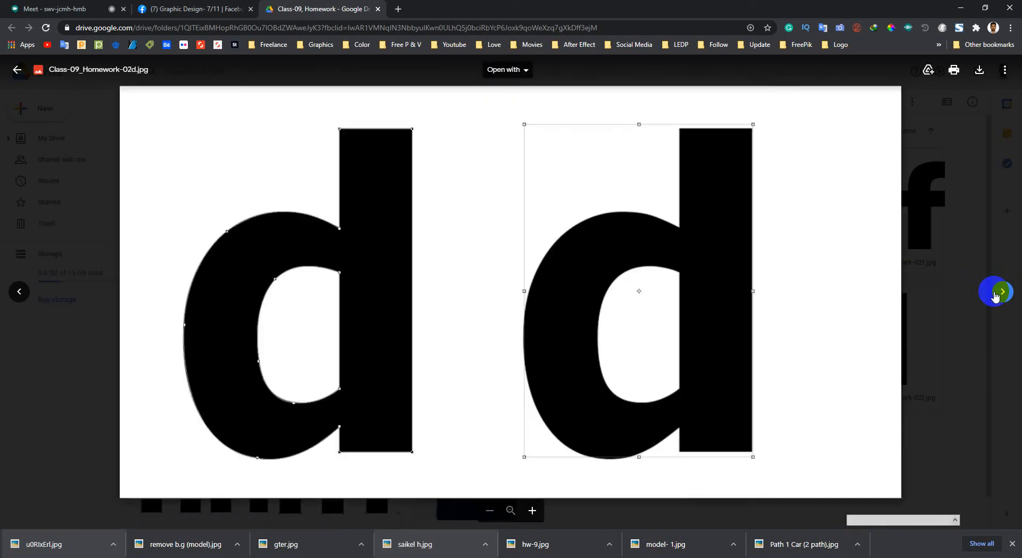
{"action": "left_click", "coordinate": [997, 294]}
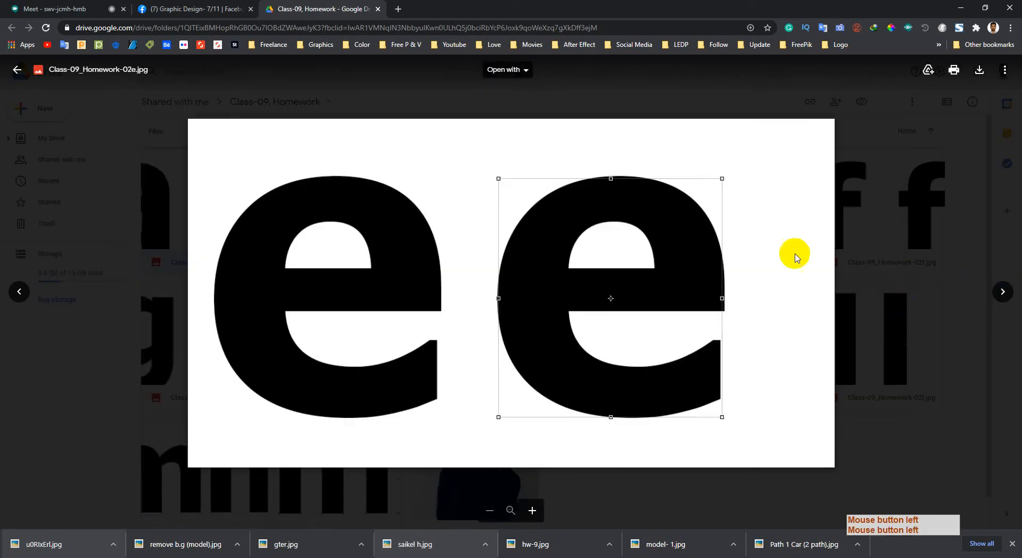
{"action": "left_click", "coordinate": [21, 75]}
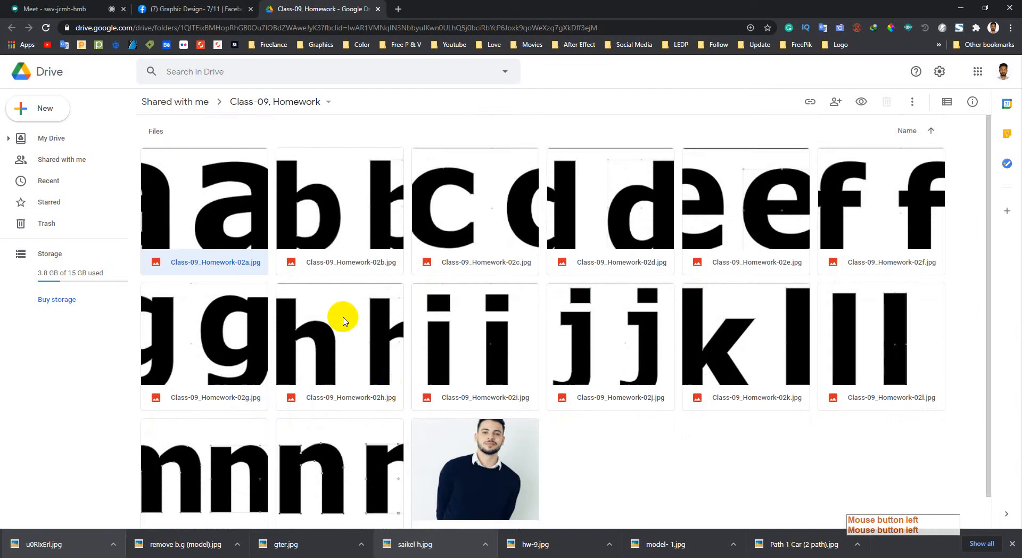
Download Class-09, Homework-01.jpg to the Desktop and open it in Photoshop.
{"action": "left_click", "coordinate": [460, 422]}
{"action": "right_click", "coordinate": [459, 422]}
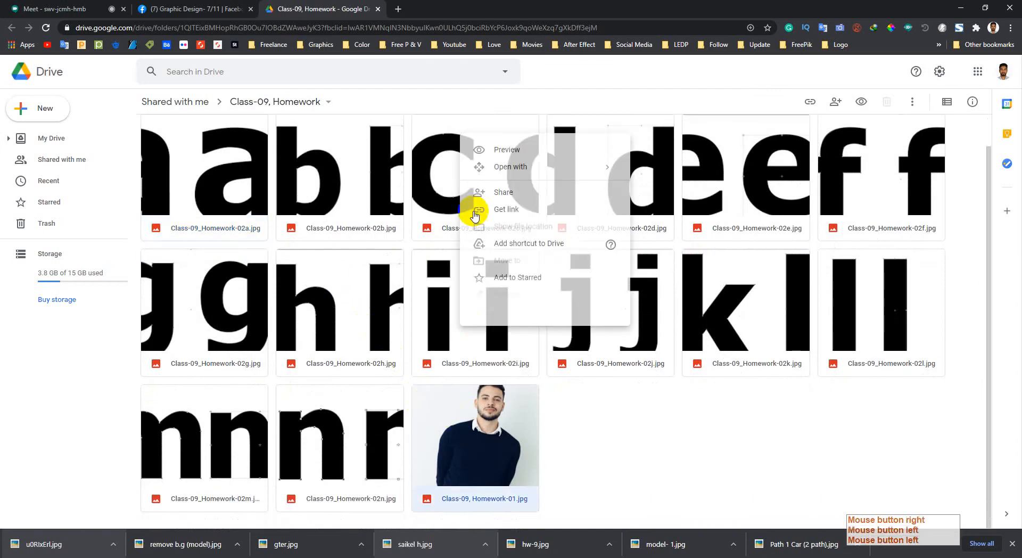
{"action": "left_click", "coordinate": [472, 358]}
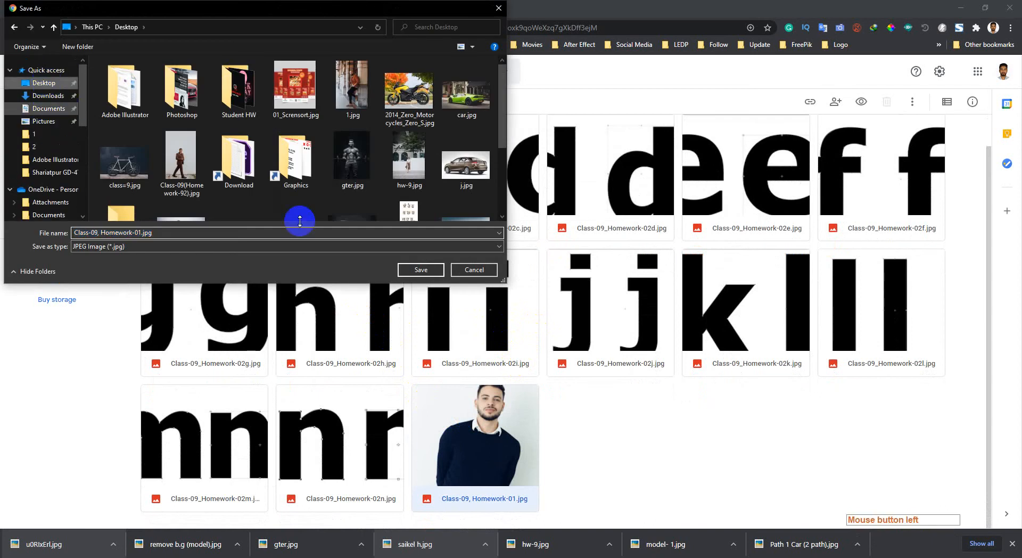
{"action": "left_click", "coordinate": [299, 233]}
{"action": "left_click", "coordinate": [419, 270]}
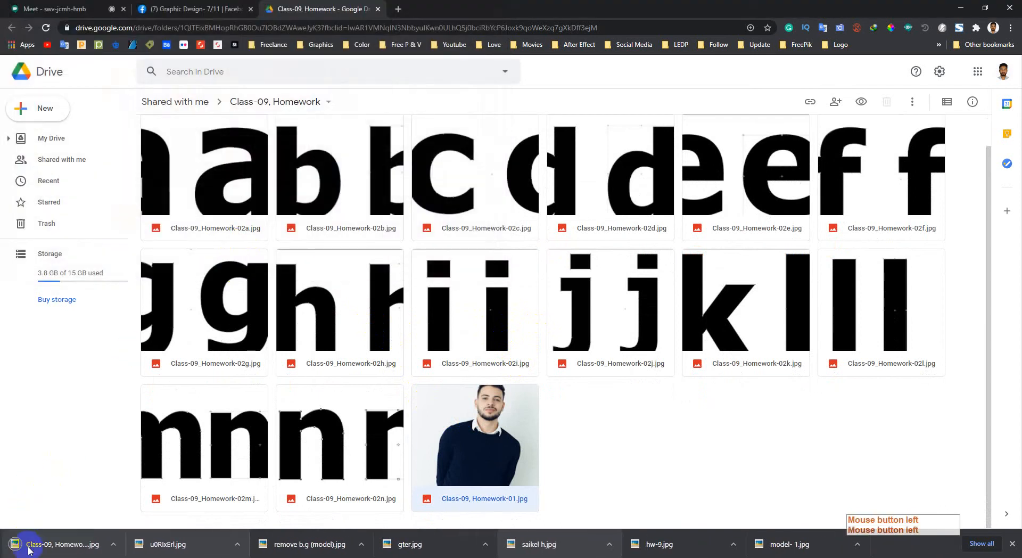
{"action": "left_click_drag", "start_coordinate": [28, 547], "coordinate": [193, 557]}
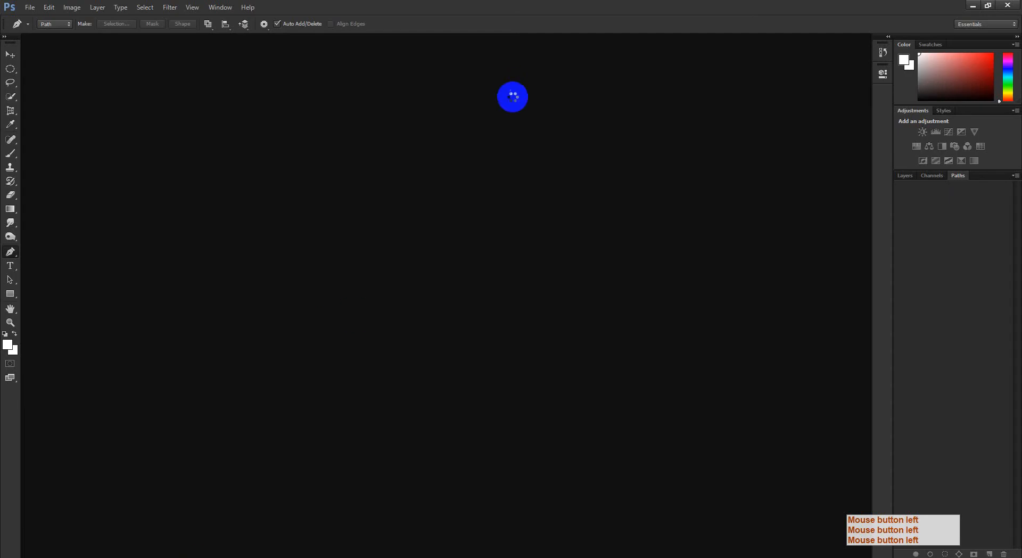
Load Path 1 of the opened portrait as a selection and show it in Quick Mask mode.
{"action": "left_click_drag", "start_coordinate": [513, 96], "coordinate": [516, 98]}
{"action": "left_click", "coordinate": [897, 190]}
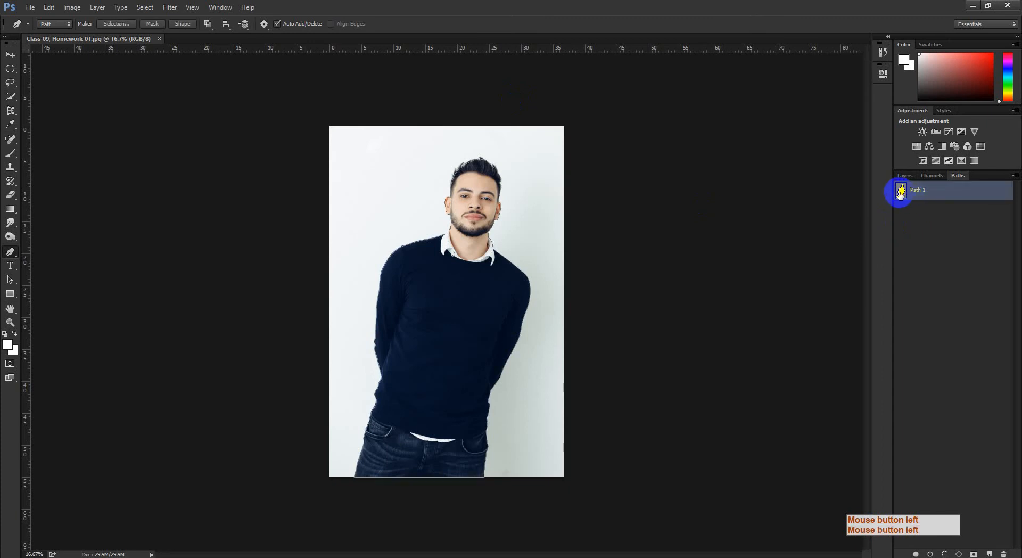
{"action": "left_click", "coordinate": [898, 189], "text": "ctrl"}
{"action": "key", "text": "q"}
Examine the masked edges around the man's head, shoulders and arms, and leave Quick Mask mode.
{"action": "left_click_drag", "start_coordinate": [384, 252], "coordinate": [485, 314]}
{"action": "left_click_drag", "start_coordinate": [352, 231], "coordinate": [325, 66]}
{"action": "left_click_drag", "start_coordinate": [327, 533], "coordinate": [302, 379]}
{"action": "left_click_drag", "start_coordinate": [296, 314], "coordinate": [229, 149]}
{"action": "left_click_drag", "start_coordinate": [301, 474], "coordinate": [287, 352]}
{"action": "left_click_drag", "start_coordinate": [258, 224], "coordinate": [271, 64]}
{"action": "left_click_drag", "start_coordinate": [181, 506], "coordinate": [186, 299]}
{"action": "left_click_drag", "start_coordinate": [675, 56], "coordinate": [322, 322]}
{"action": "left_click_drag", "start_coordinate": [477, 114], "coordinate": [501, 280]}
{"action": "left_click_drag", "start_coordinate": [364, 435], "coordinate": [401, 249]}
{"action": "left_click_drag", "start_coordinate": [370, 293], "coordinate": [399, 295], "text": "ctrl"}
{"action": "left_click_drag", "start_coordinate": [429, 112], "coordinate": [308, 333]}
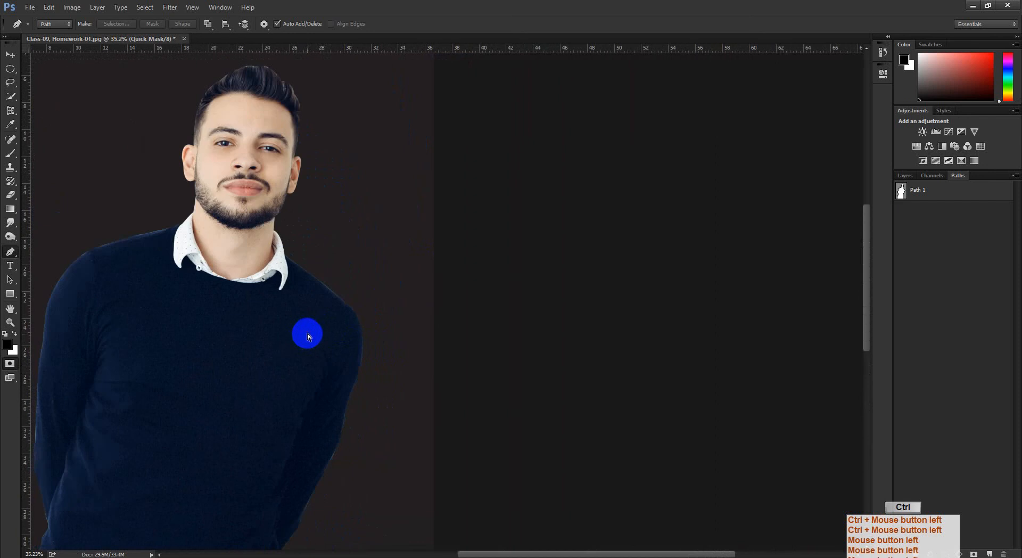
{"action": "key", "text": "ctrl+d"}
{"action": "key", "text": "q"}
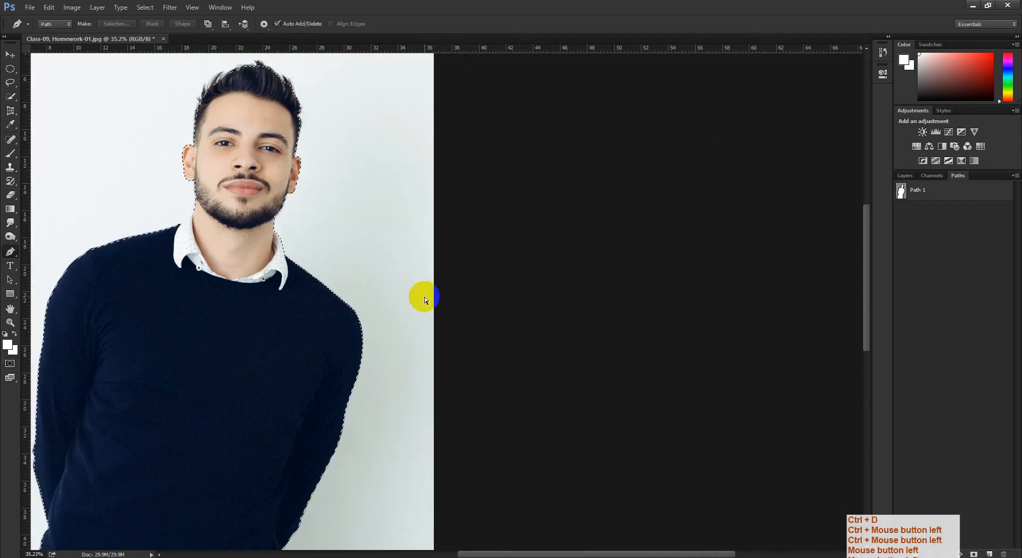
{"action": "left_click", "coordinate": [906, 175]}
{"action": "left_click_drag", "start_coordinate": [425, 315], "coordinate": [428, 334], "text": "ctrl"}
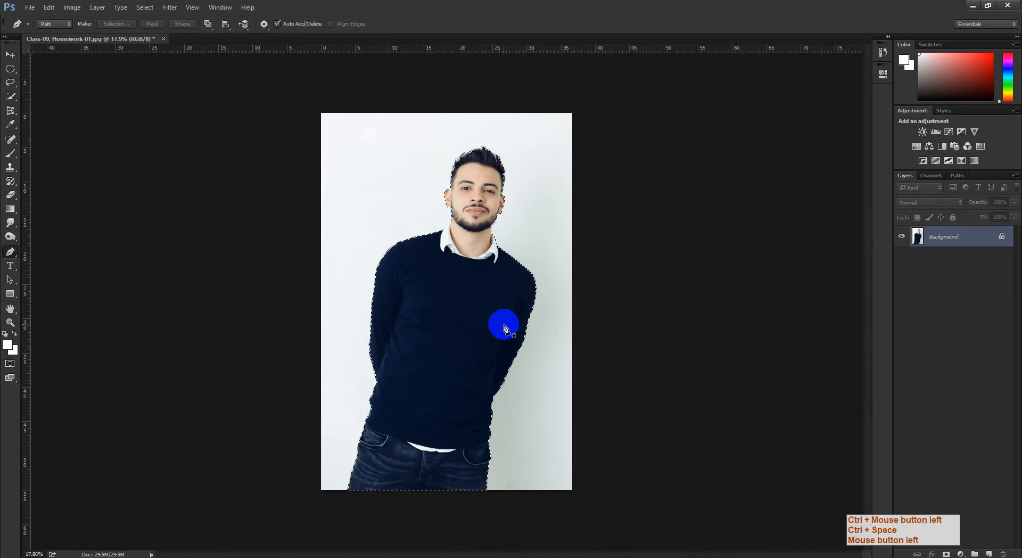
{"action": "key", "text": "ctrl+alt+d"}
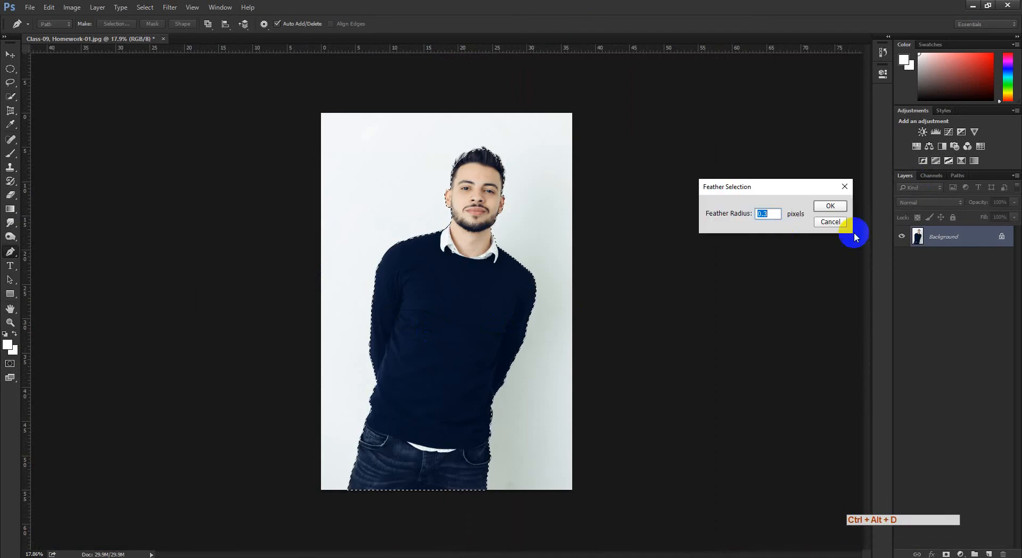
{"action": "left_click", "coordinate": [830, 222]}
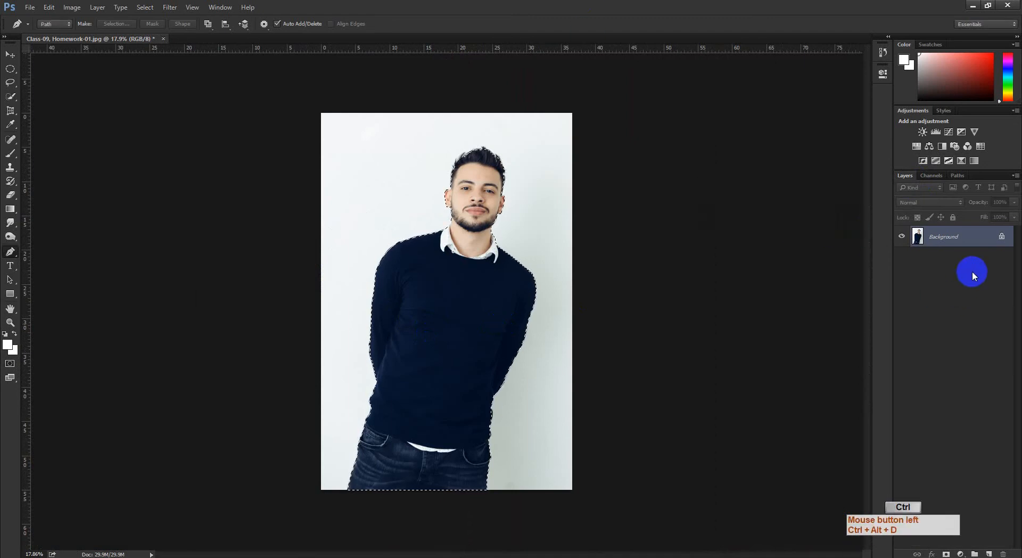
{"action": "key", "text": "ctrl+d"}
Load Path 1 as a selection around the man again.
{"action": "left_click", "coordinate": [957, 175]}
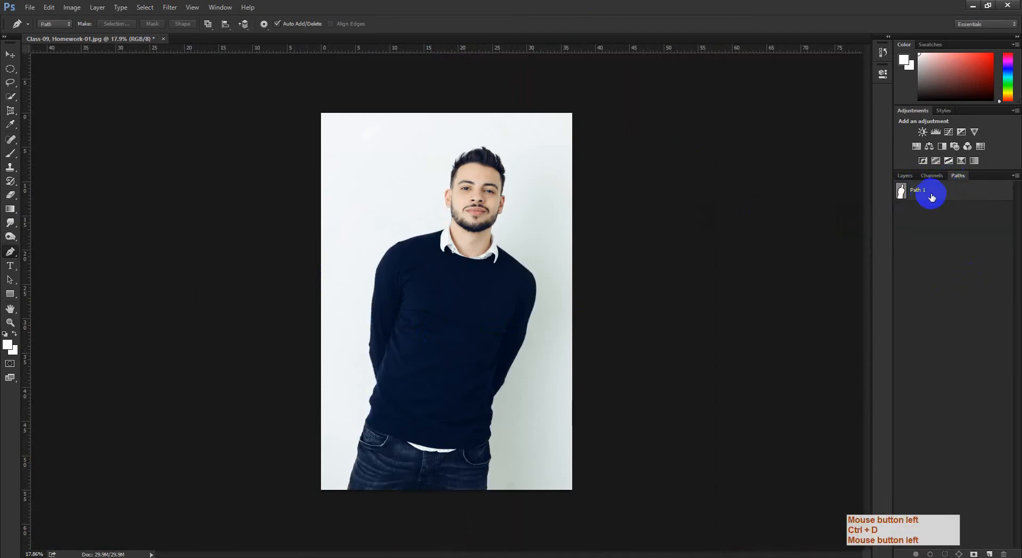
{"action": "left_click", "coordinate": [901, 193]}
{"action": "left_click", "coordinate": [903, 193], "text": "ctrl"}
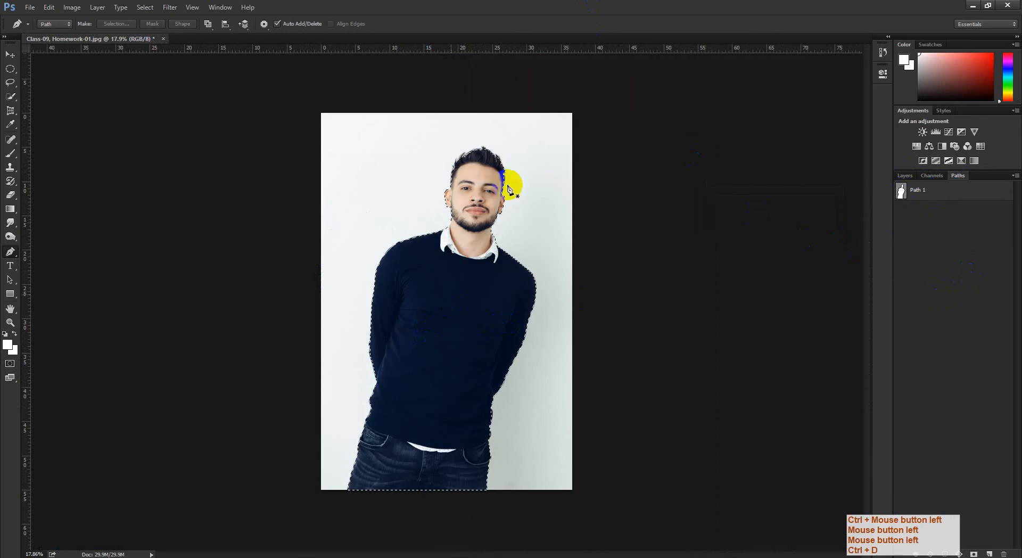
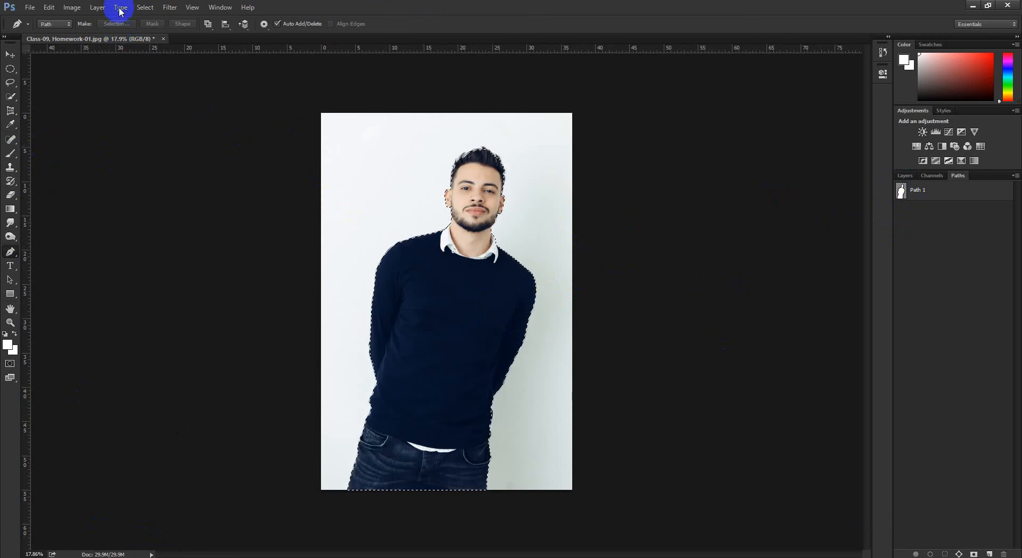
{"action": "left_click", "coordinate": [145, 7]}
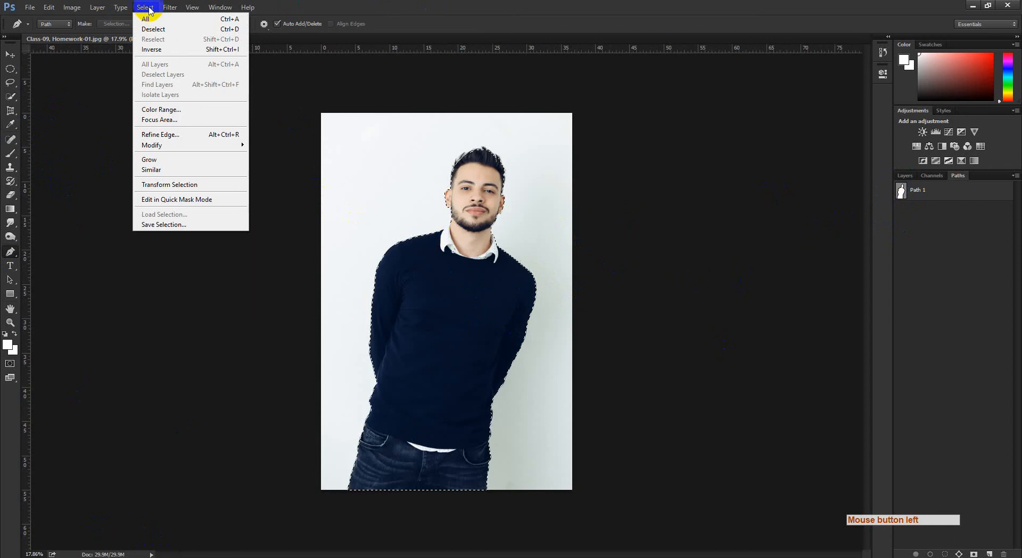
{"action": "mouse_move", "coordinate": [160, 145]}
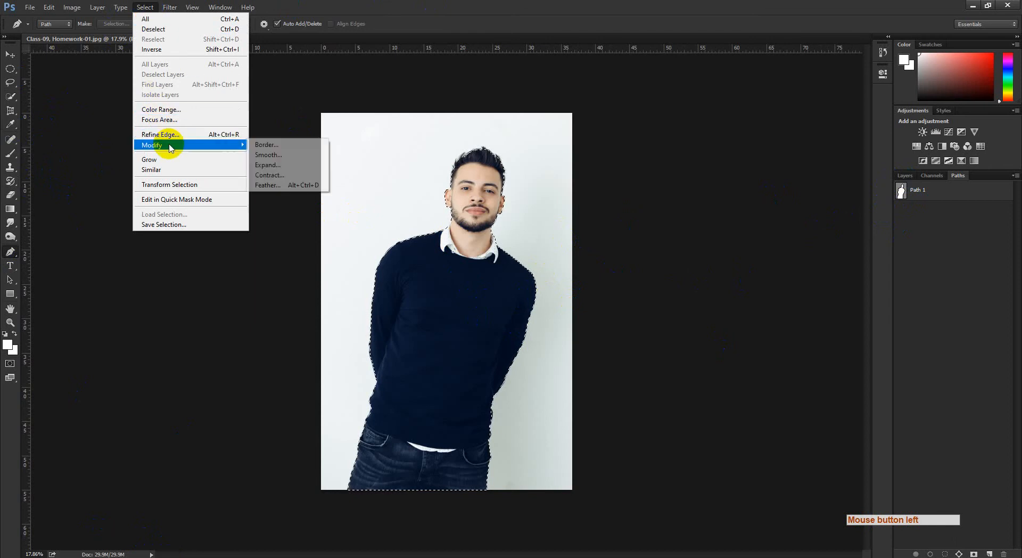
{"action": "left_click", "coordinate": [281, 186]}
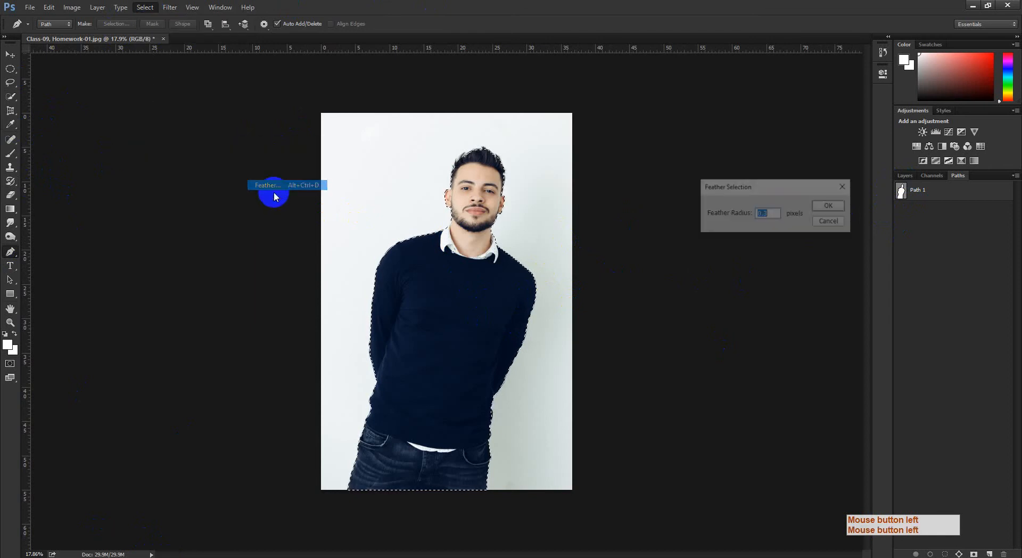
{"action": "left_click", "coordinate": [846, 223]}
Copy the selected man from the Background onto a new layer.
{"action": "left_click", "coordinate": [905, 176]}
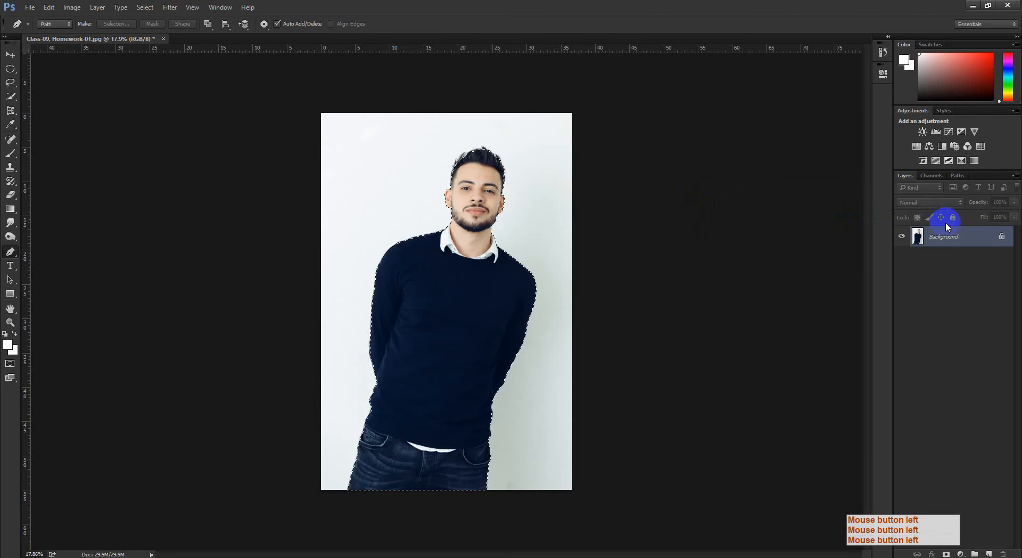
{"action": "key", "text": "ctrl+j"}
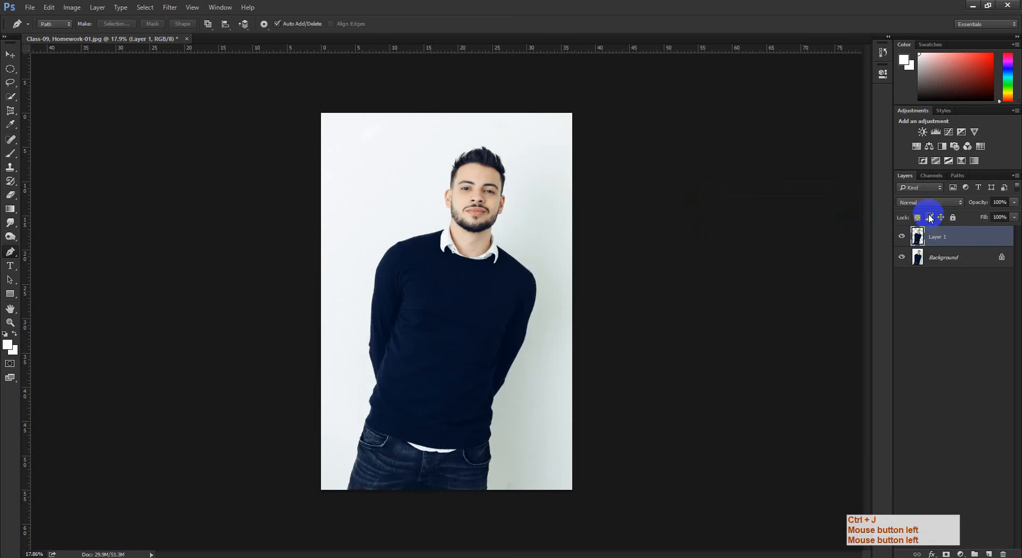
Embed 1.jpg from the Photos > Wallpaper folder on Gallery (D:) directly above the Background layer, enlarged to cover the whole canvas.
{"action": "left_click", "coordinate": [961, 259]}
{"action": "left_click", "coordinate": [49, 9]}
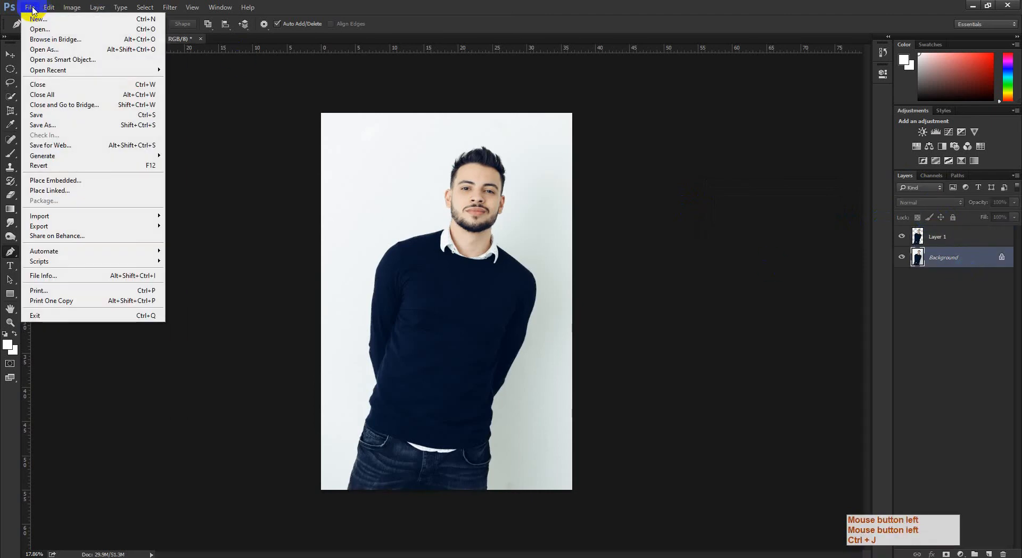
{"action": "left_click", "coordinate": [32, 10]}
{"action": "left_click", "coordinate": [32, 10]}
{"action": "left_click", "coordinate": [68, 180]}
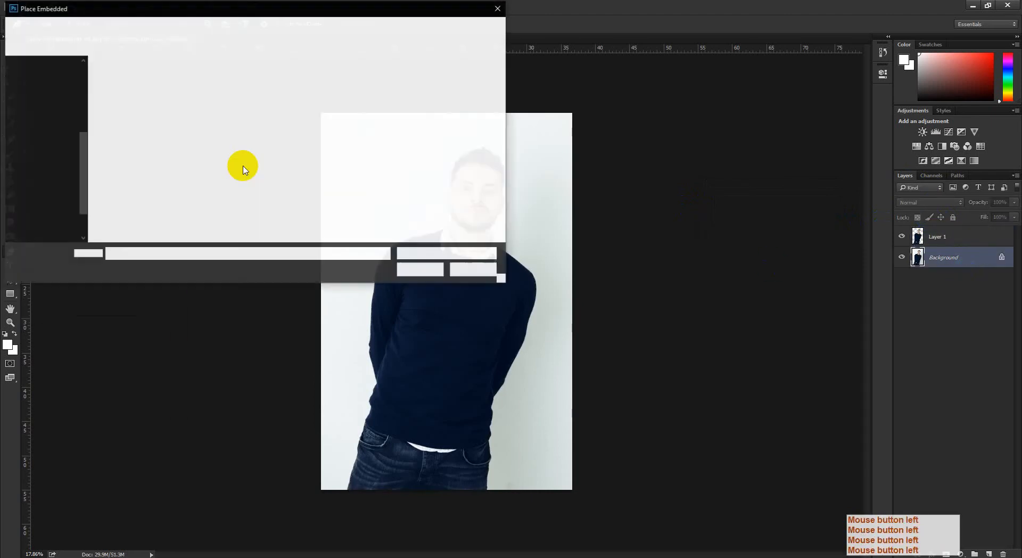
{"action": "left_click", "coordinate": [55, 166]}
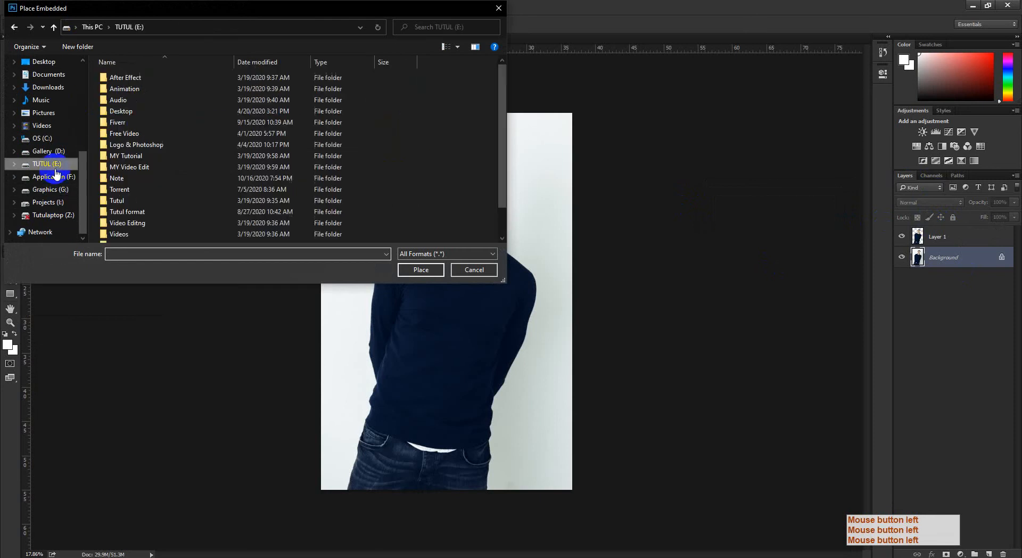
{"action": "left_click", "coordinate": [64, 151]}
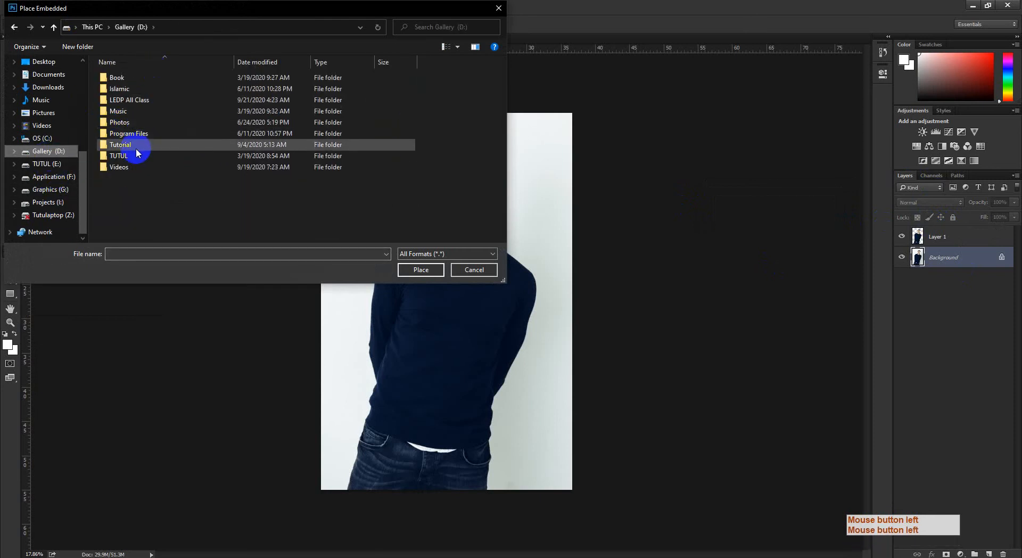
{"action": "left_click", "coordinate": [131, 127]}
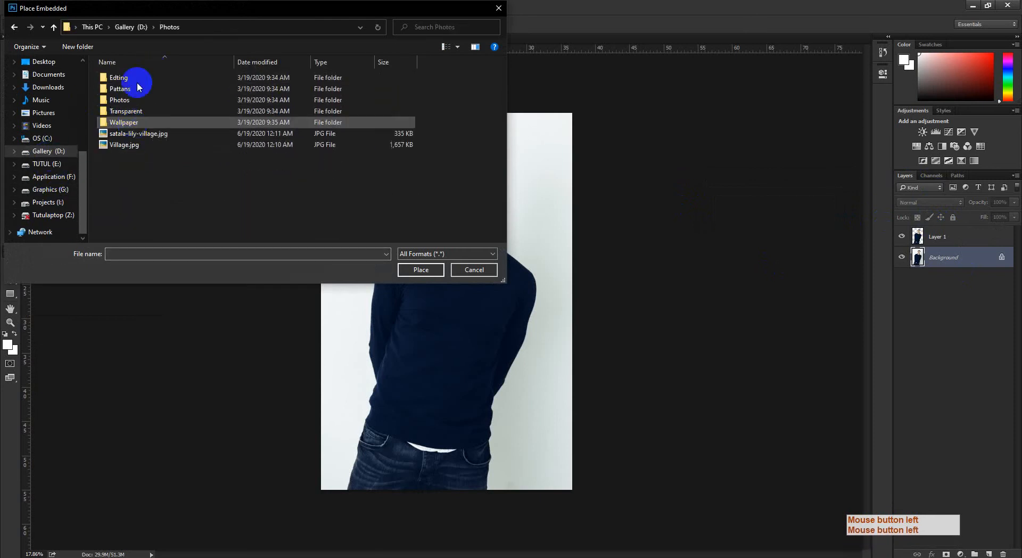
{"action": "double_click", "coordinate": [136, 120]}
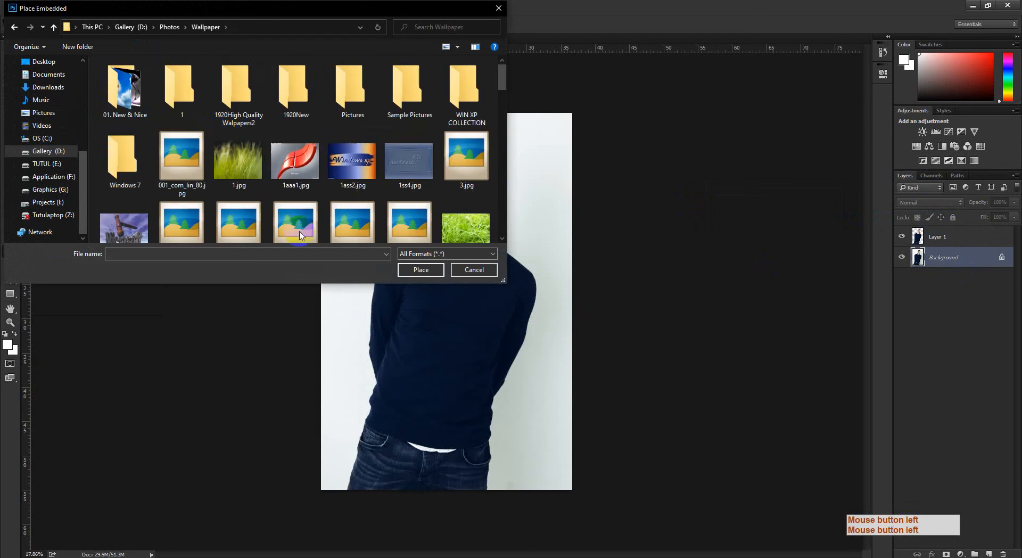
{"action": "left_click", "coordinate": [238, 160]}
{"action": "left_click", "coordinate": [421, 270]}
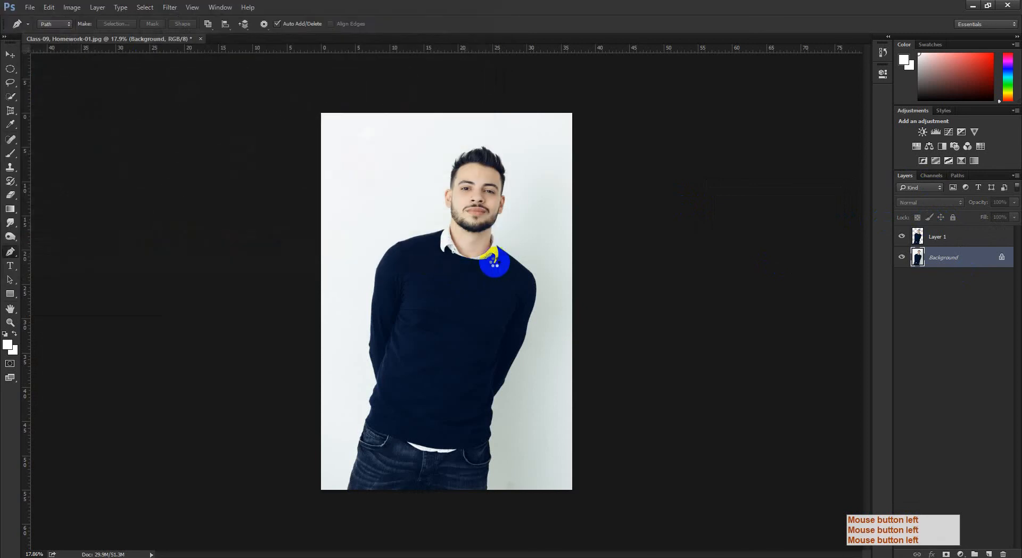
{"action": "left_click_drag", "start_coordinate": [491, 264], "coordinate": [725, 152]}
{"action": "double_click", "coordinate": [463, 142]}
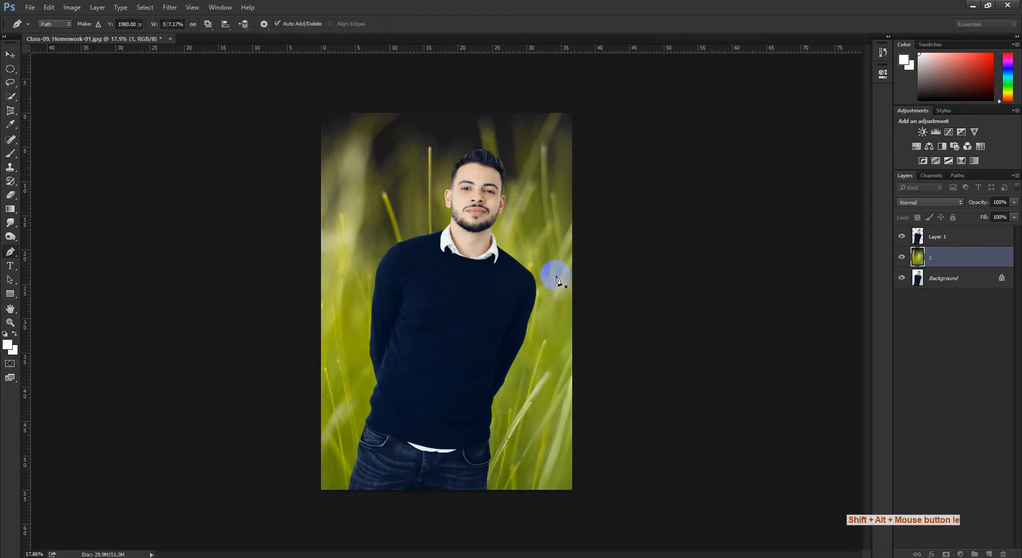
Examine the cutout edge from the collar down along the outer sleeve to the elbow against the grass background.
{"action": "left_click_drag", "start_coordinate": [507, 255], "coordinate": [680, 295]}
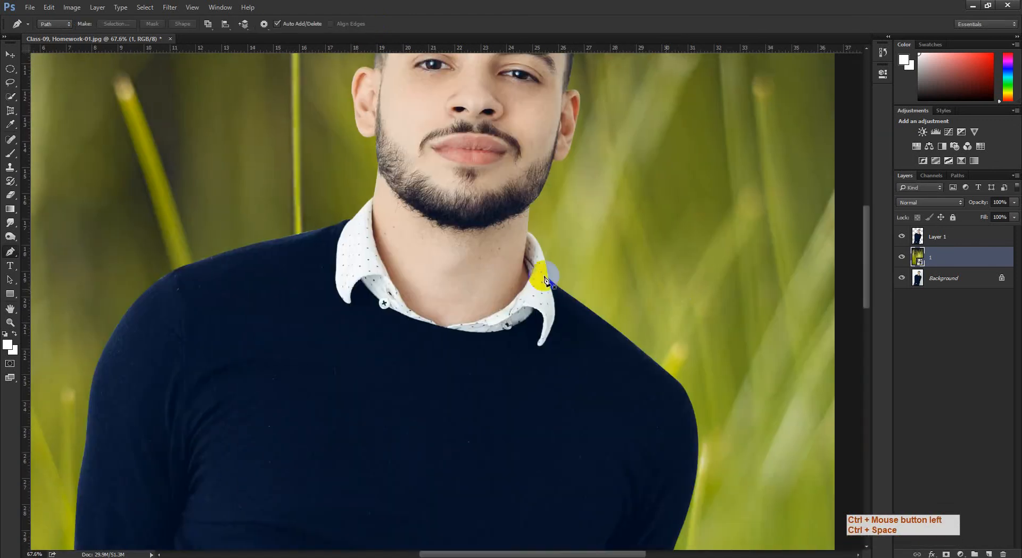
{"action": "left_click_drag", "start_coordinate": [486, 262], "coordinate": [310, 197]}
{"action": "left_click_drag", "start_coordinate": [339, 258], "coordinate": [371, 121]}
{"action": "left_click_drag", "start_coordinate": [362, 372], "coordinate": [372, 121]}
{"action": "left_click_drag", "start_coordinate": [399, 399], "coordinate": [413, 148]}
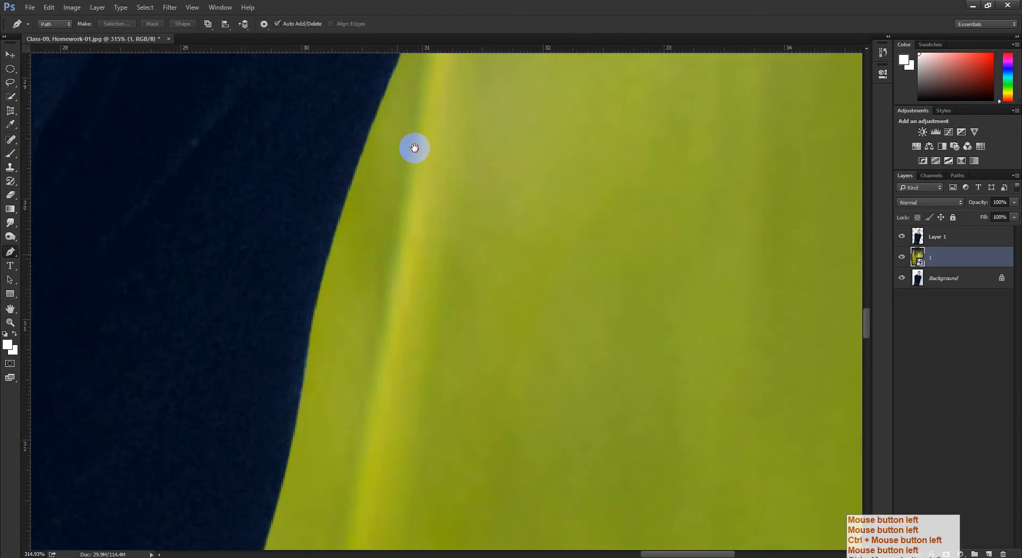
{"action": "left_click_drag", "start_coordinate": [301, 426], "coordinate": [298, 251]}
{"action": "left_click_drag", "start_coordinate": [346, 181], "coordinate": [379, 128]}
{"action": "left_click_drag", "start_coordinate": [272, 469], "coordinate": [379, 117]}
{"action": "left_click_drag", "start_coordinate": [273, 284], "coordinate": [272, 394]}
{"action": "left_click_drag", "start_coordinate": [290, 346], "coordinate": [267, 421]}
{"action": "left_click_drag", "start_coordinate": [314, 298], "coordinate": [290, 410]}
{"action": "left_click_drag", "start_coordinate": [368, 173], "coordinate": [344, 285]}
{"action": "left_click_drag", "start_coordinate": [389, 196], "coordinate": [327, 537]}
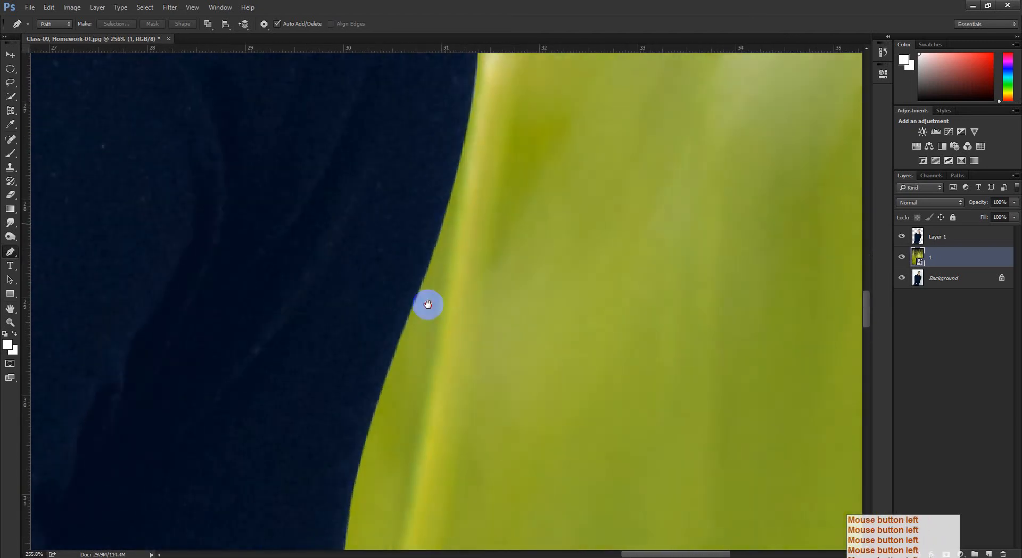
{"action": "left_click_drag", "start_coordinate": [426, 306], "coordinate": [373, 532]}
{"action": "left_click_drag", "start_coordinate": [330, 251], "coordinate": [415, 538]}
{"action": "left_click_drag", "start_coordinate": [243, 250], "coordinate": [181, 250]}
{"action": "left_click_drag", "start_coordinate": [311, 368], "coordinate": [435, 523]}
{"action": "left_click_drag", "start_coordinate": [233, 279], "coordinate": [299, 279]}
{"action": "left_click_drag", "start_coordinate": [394, 275], "coordinate": [308, 66]}
{"action": "left_click_drag", "start_coordinate": [515, 522], "coordinate": [386, 65]}
{"action": "left_click_drag", "start_coordinate": [629, 473], "coordinate": [455, 159]}
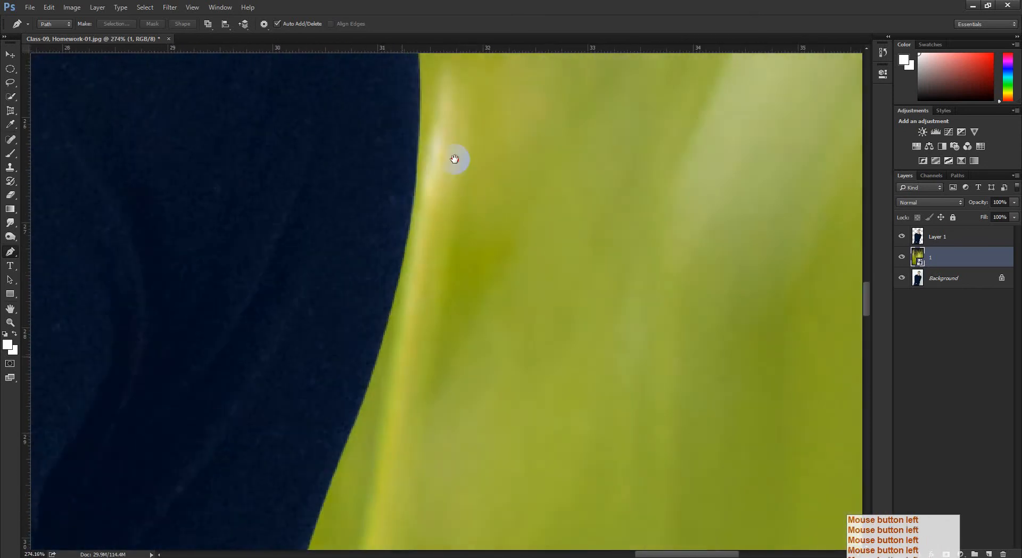
{"action": "left_click_drag", "start_coordinate": [373, 458], "coordinate": [442, 80]}
{"action": "left_click_drag", "start_coordinate": [418, 424], "coordinate": [439, 75]}
{"action": "left_click_drag", "start_coordinate": [264, 513], "coordinate": [479, 85]}
{"action": "left_click_drag", "start_coordinate": [256, 418], "coordinate": [482, 120]}
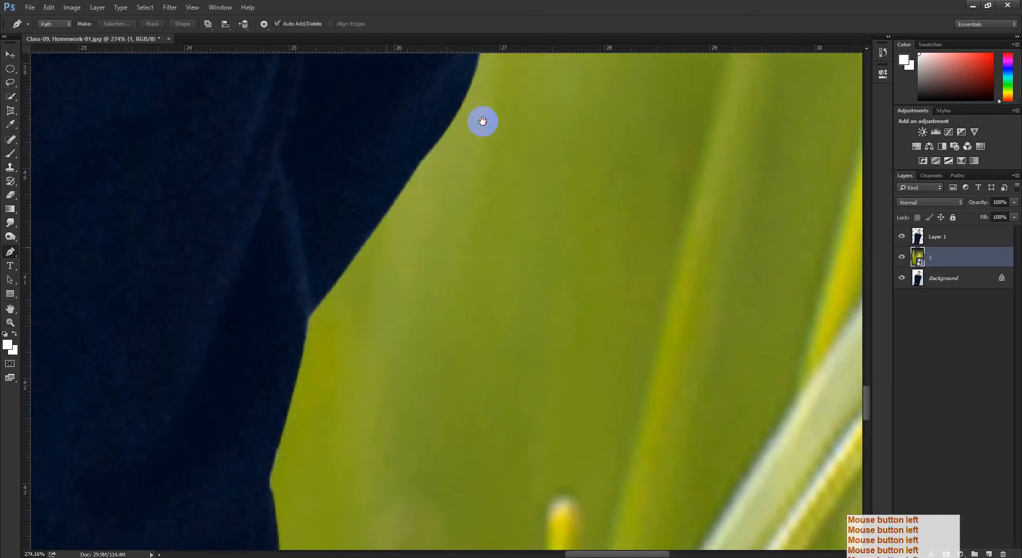
Examine the cutout edge from the waist down past the jeans pocket at high magnification.
{"action": "left_click_drag", "start_coordinate": [314, 452], "coordinate": [426, 74]}
{"action": "left_click_drag", "start_coordinate": [360, 524], "coordinate": [355, 74]}
{"action": "left_click_drag", "start_coordinate": [425, 498], "coordinate": [403, 336]}
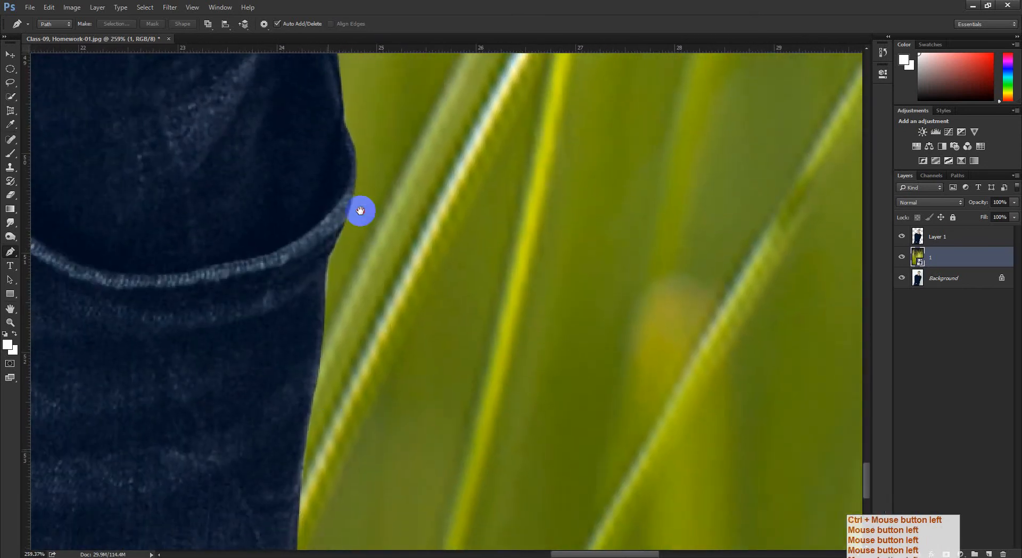
{"action": "left_click_drag", "start_coordinate": [330, 479], "coordinate": [367, 208]}
{"action": "left_click_drag", "start_coordinate": [336, 351], "coordinate": [378, 184]}
{"action": "left_click_drag", "start_coordinate": [404, 133], "coordinate": [368, 453]}
{"action": "left_click_drag", "start_coordinate": [426, 69], "coordinate": [373, 479]}
{"action": "left_click_drag", "start_coordinate": [384, 314], "coordinate": [349, 548]}
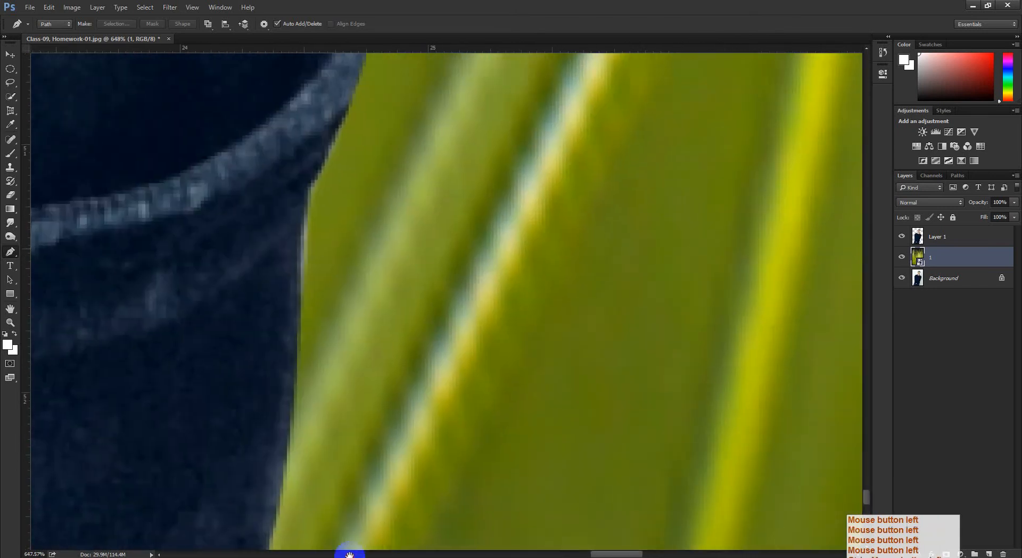
Examine the cutout edge back up from the jeans along the sleeve to the man's face.
{"action": "left_click_drag", "start_coordinate": [463, 226], "coordinate": [384, 453]}
{"action": "left_click_drag", "start_coordinate": [453, 133], "coordinate": [436, 369]}
{"action": "left_click_drag", "start_coordinate": [501, 144], "coordinate": [360, 488]}
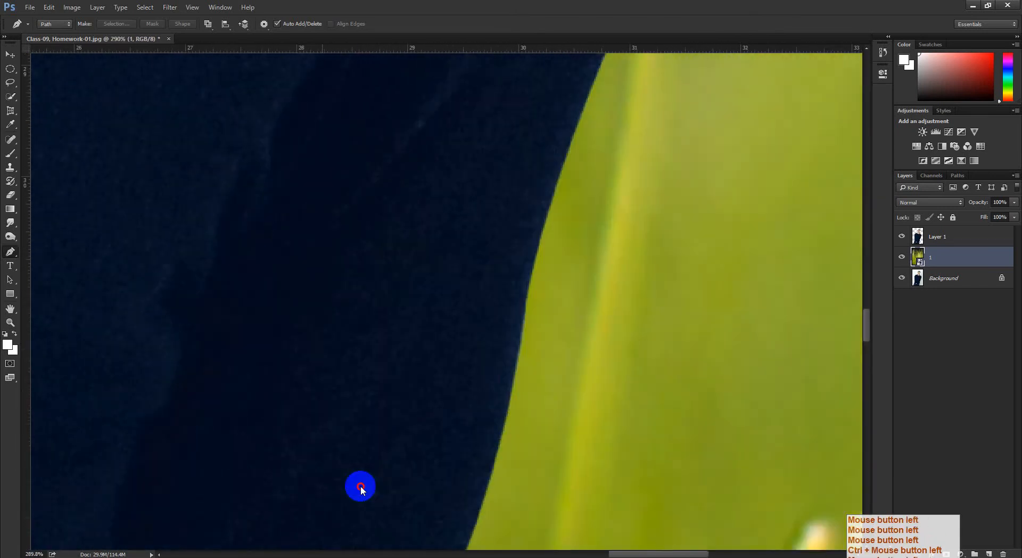
{"action": "left_click_drag", "start_coordinate": [554, 240], "coordinate": [410, 468]}
{"action": "left_click_drag", "start_coordinate": [505, 165], "coordinate": [416, 463]}
{"action": "left_click_drag", "start_coordinate": [469, 225], "coordinate": [426, 226]}
{"action": "left_click_drag", "start_coordinate": [397, 96], "coordinate": [393, 330]}
{"action": "left_click_drag", "start_coordinate": [319, 189], "coordinate": [342, 335]}
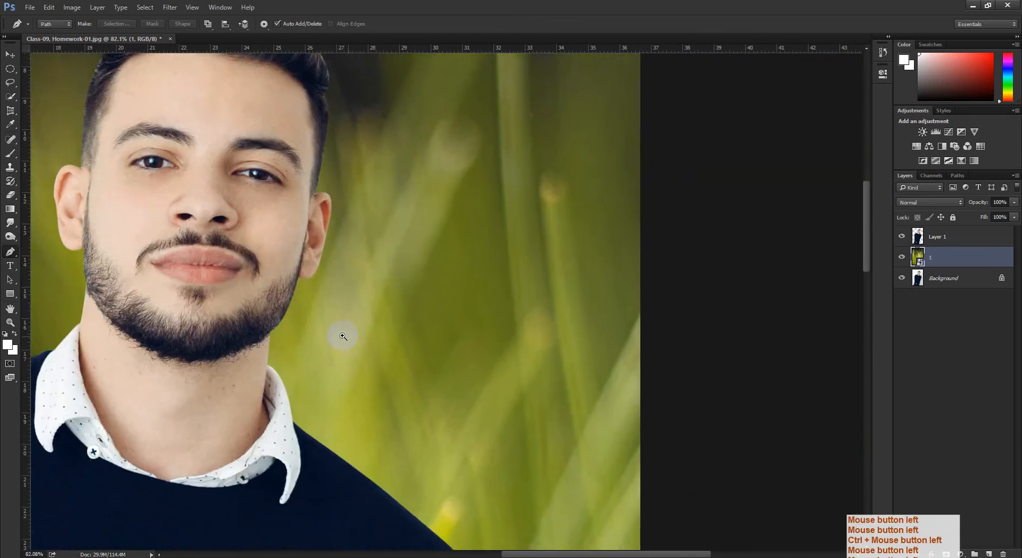
Examine the cutout edge on the opposite side of the body down to the jeans and return to the whole image.
{"action": "left_click", "coordinate": [373, 335], "text": "ctrl"}
{"action": "left_click_drag", "start_coordinate": [417, 345], "coordinate": [539, 423]}
{"action": "left_click_drag", "start_coordinate": [337, 297], "coordinate": [518, 166]}
{"action": "left_click_drag", "start_coordinate": [175, 367], "coordinate": [320, 375]}
{"action": "left_click_drag", "start_coordinate": [383, 376], "coordinate": [270, 383]}
{"action": "left_click_drag", "start_coordinate": [253, 422], "coordinate": [335, 226]}
{"action": "left_click_drag", "start_coordinate": [287, 480], "coordinate": [326, 240]}
{"action": "left_click_drag", "start_coordinate": [240, 476], "coordinate": [282, 349]}
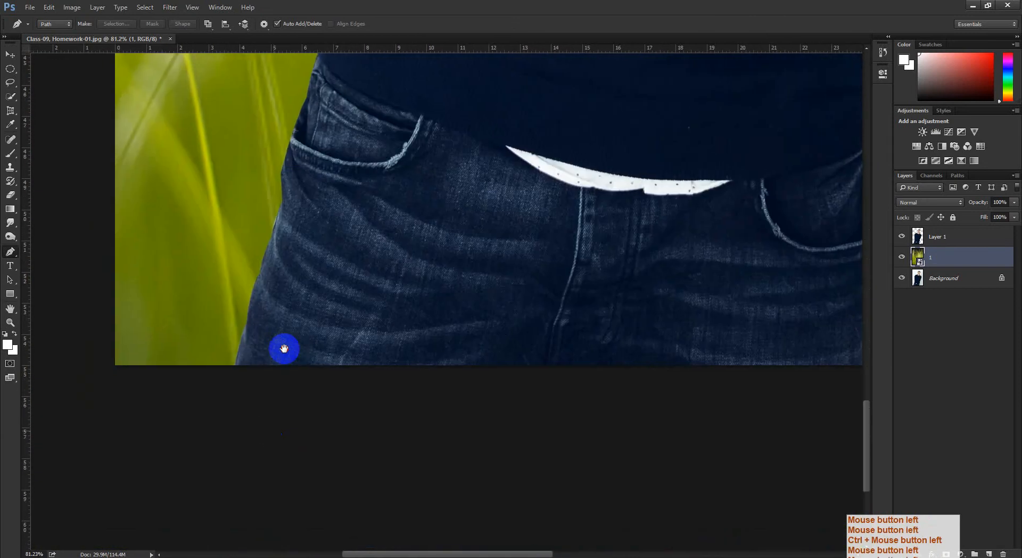
{"action": "left_click_drag", "start_coordinate": [369, 317], "coordinate": [263, 347]}
{"action": "left_click_drag", "start_coordinate": [426, 290], "coordinate": [591, 273]}
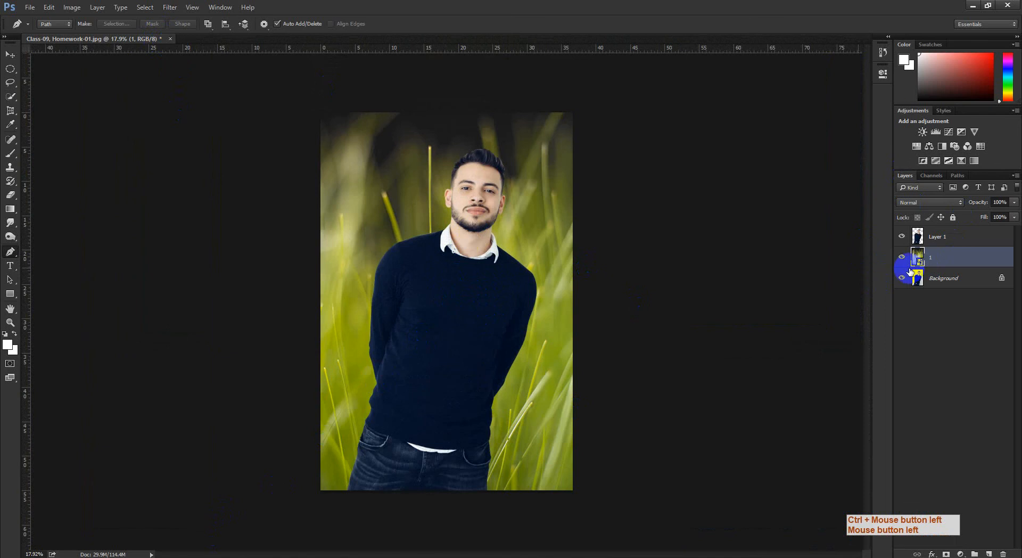
Compare the cutout with the grass layer hidden and shown, and close Class-09, Homework-01.jpg without saving.
{"action": "left_click", "coordinate": [902, 257]}
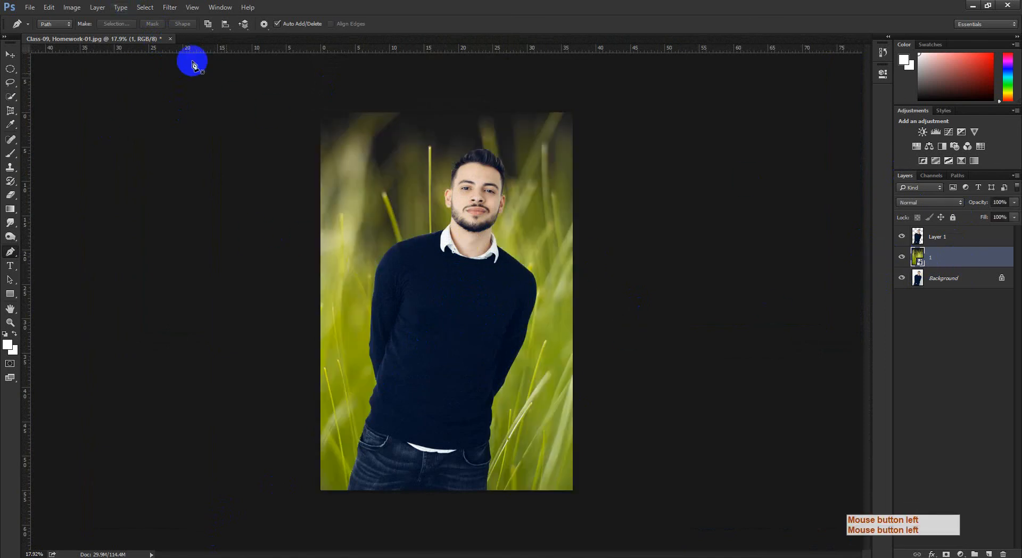
{"action": "left_click", "coordinate": [172, 40]}
{"action": "left_click", "coordinate": [521, 217]}
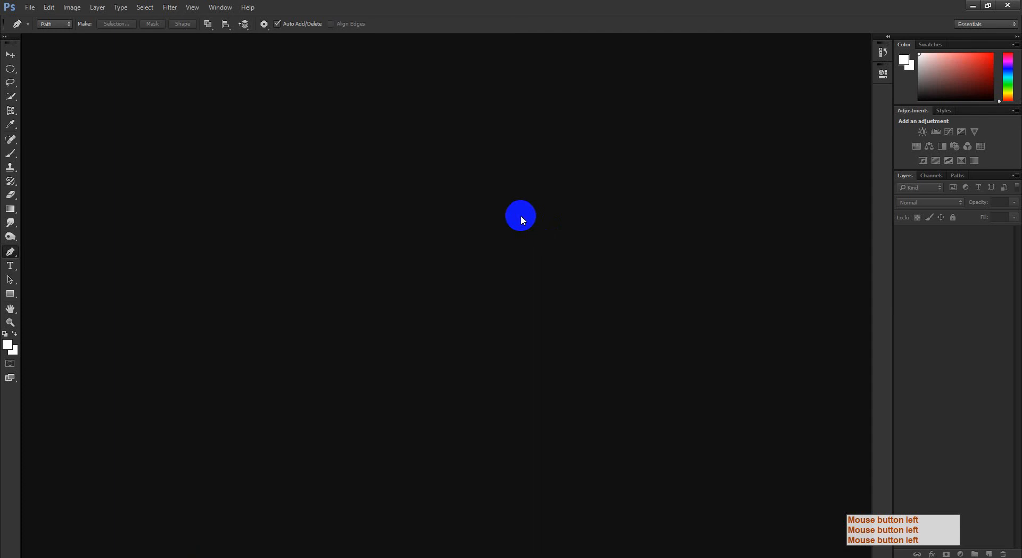
Leave the Google Drive homework folder and open gter.jpg from the desktop in Photoshop.
{"action": "left_click", "coordinate": [176, 555]}
{"action": "left_click", "coordinate": [113, 523]}
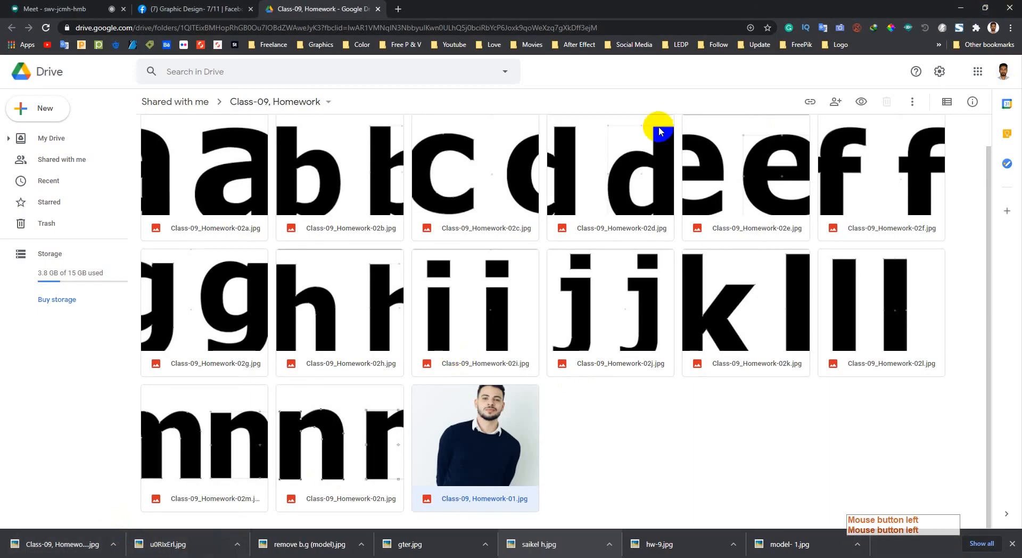
{"action": "left_click", "coordinate": [951, 7]}
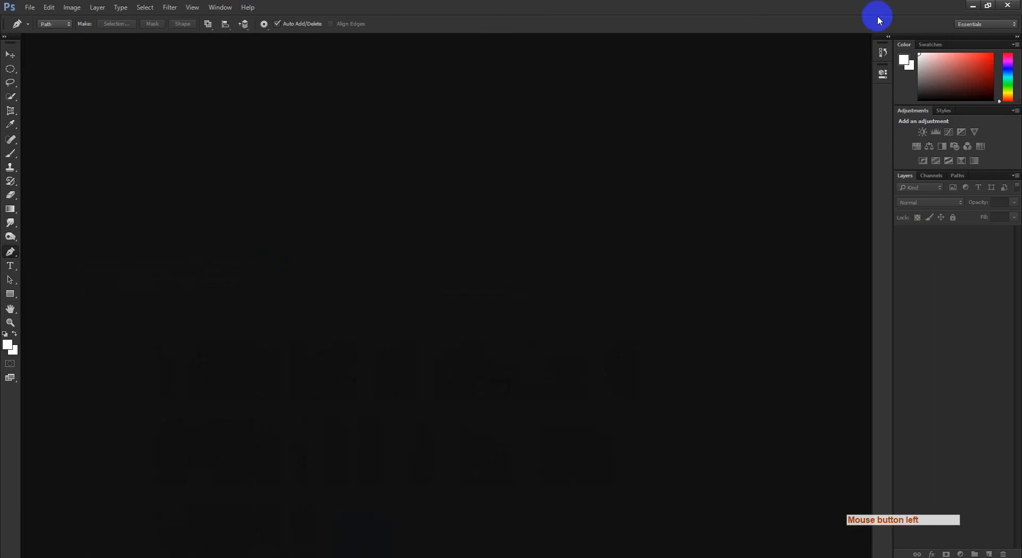
{"action": "left_click", "coordinate": [971, 7]}
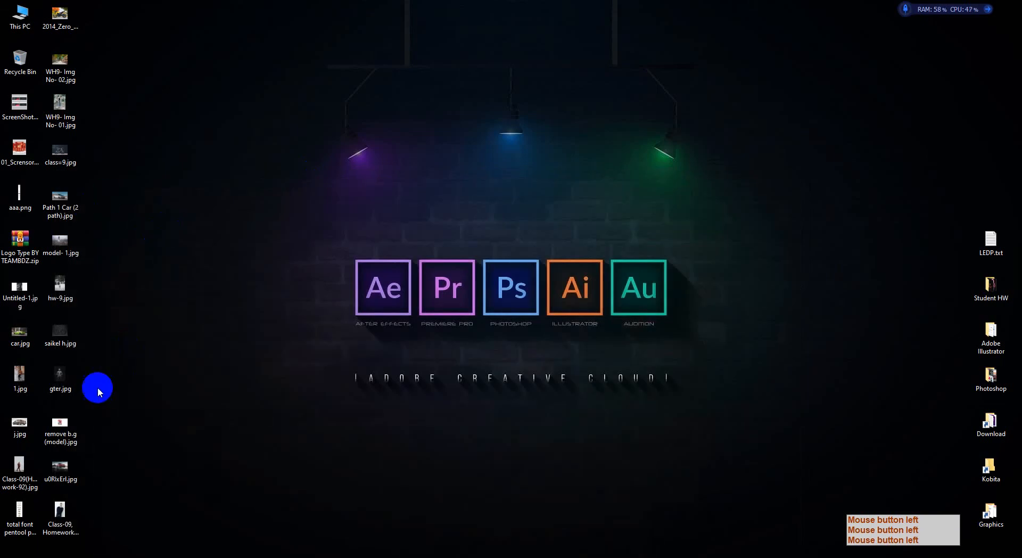
{"action": "left_click", "coordinate": [52, 374]}
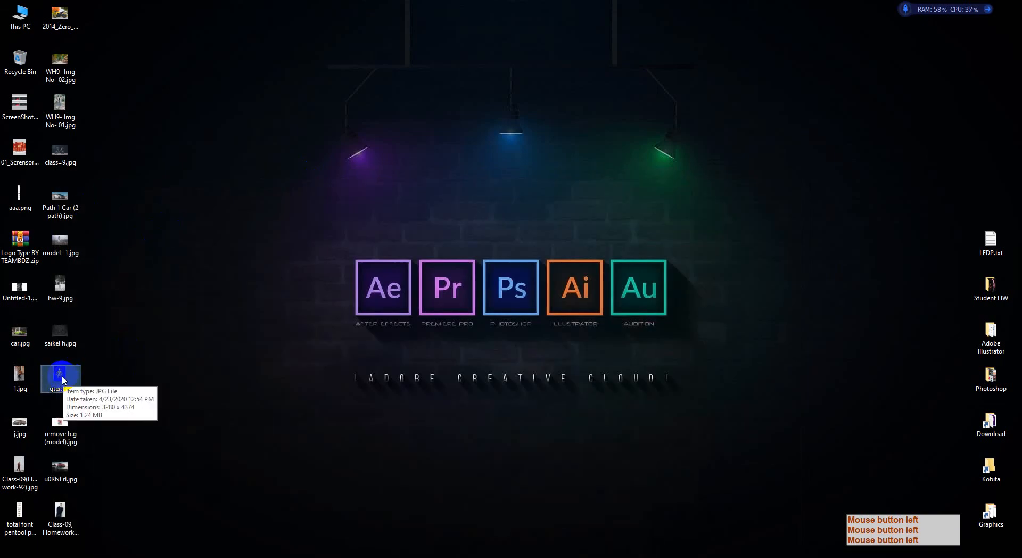
{"action": "left_click_drag", "start_coordinate": [57, 375], "coordinate": [168, 556]}
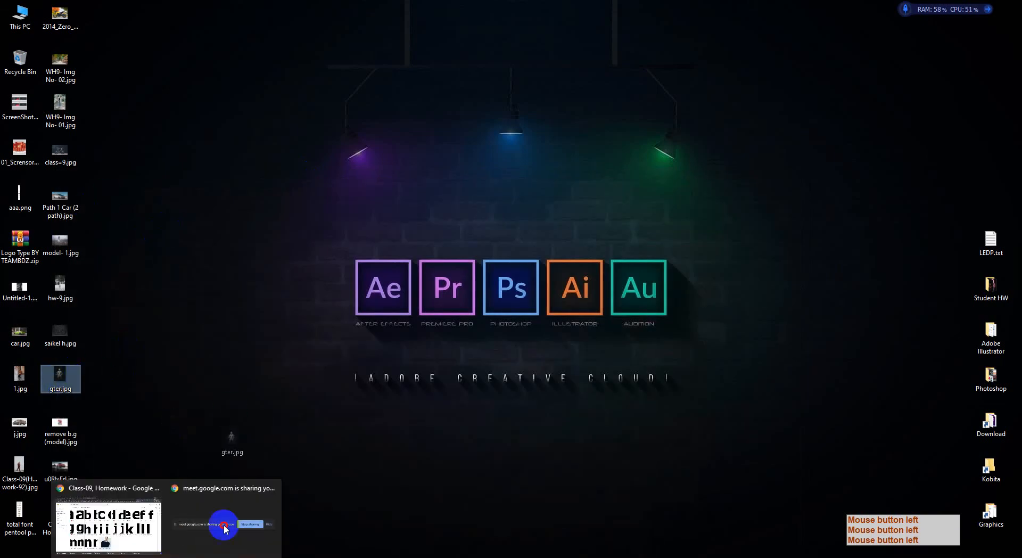
{"action": "left_click_drag", "start_coordinate": [224, 528], "coordinate": [405, 289]}
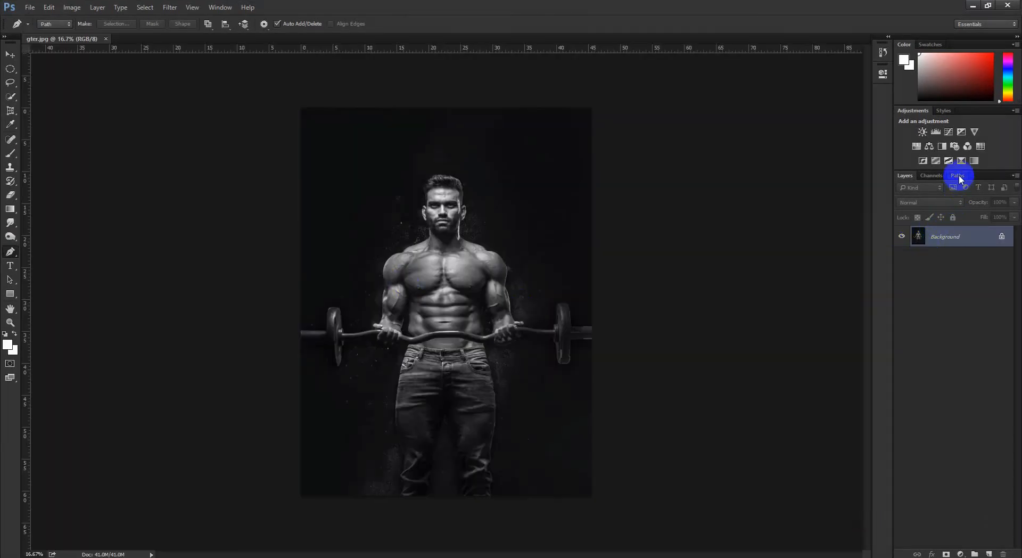
Load Path 1 as a selection, check its coverage in Quick Mask mode, and return to the active selection.
{"action": "left_click", "coordinate": [958, 177]}
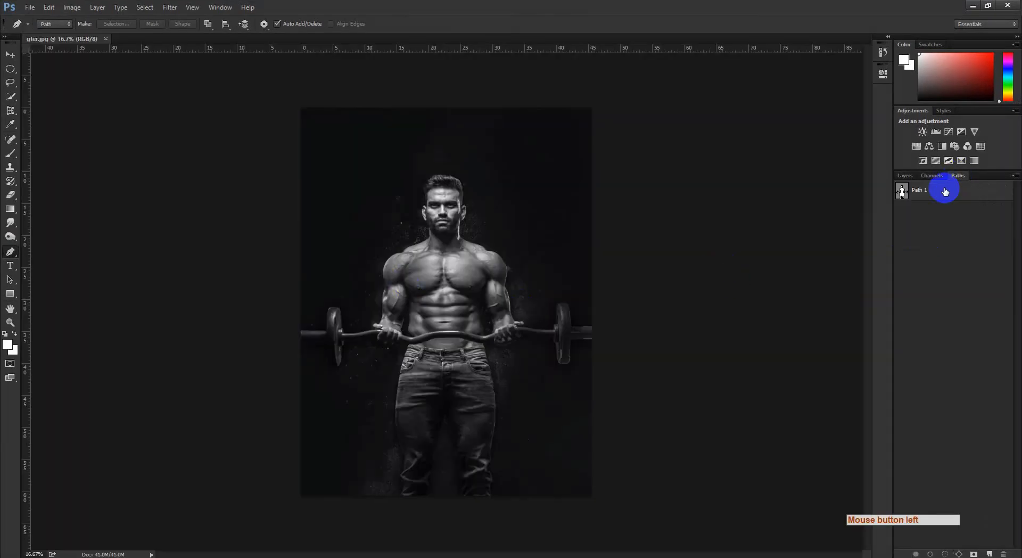
{"action": "left_click", "coordinate": [903, 191], "text": "ctrl"}
{"action": "key", "text": "q"}
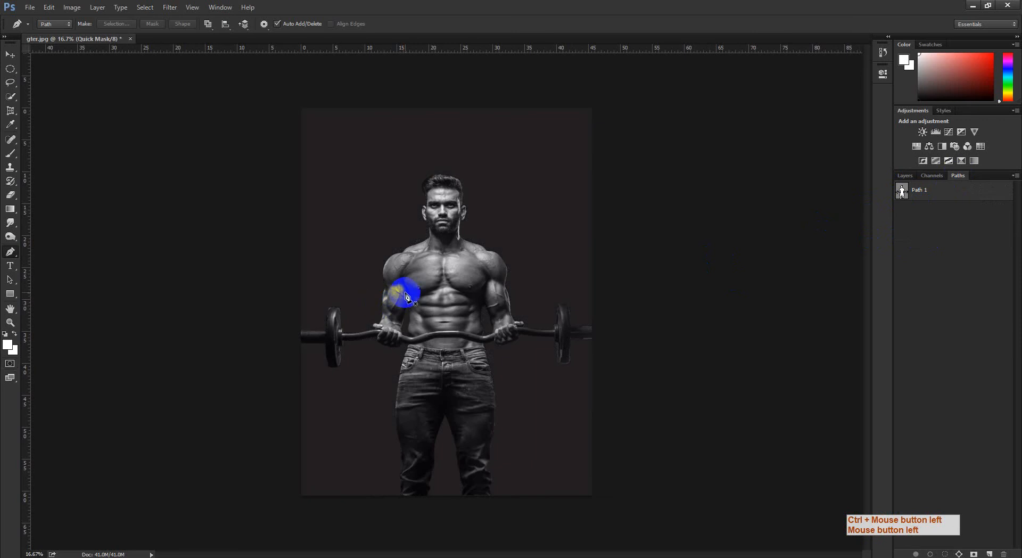
{"action": "key", "text": "d"}
{"action": "left_click", "coordinate": [924, 197], "text": "ctrl"}
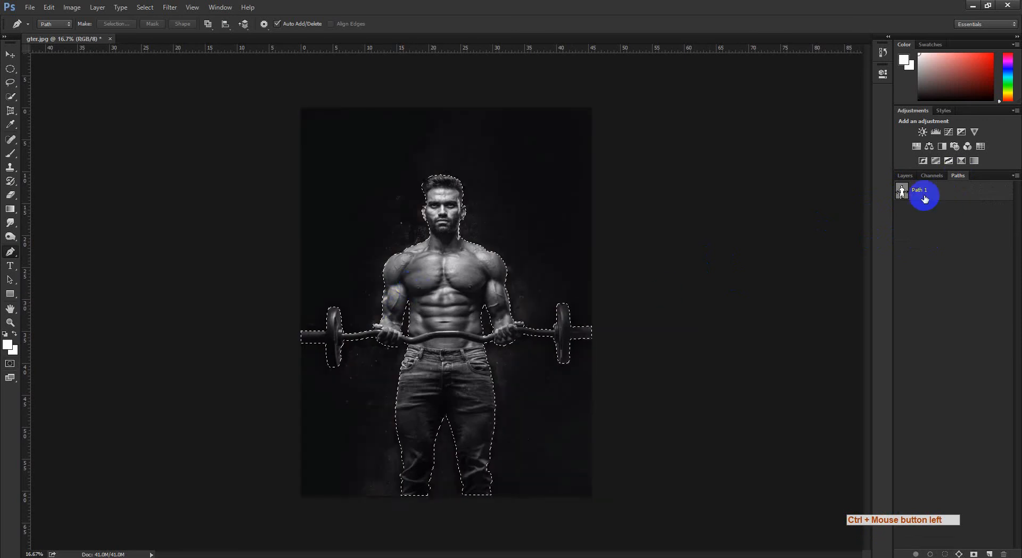
Check the selection outline at the shoulder, feather it by 0.3 pixels, and copy the selected man to a new layer.
{"action": "left_click", "coordinate": [905, 176]}
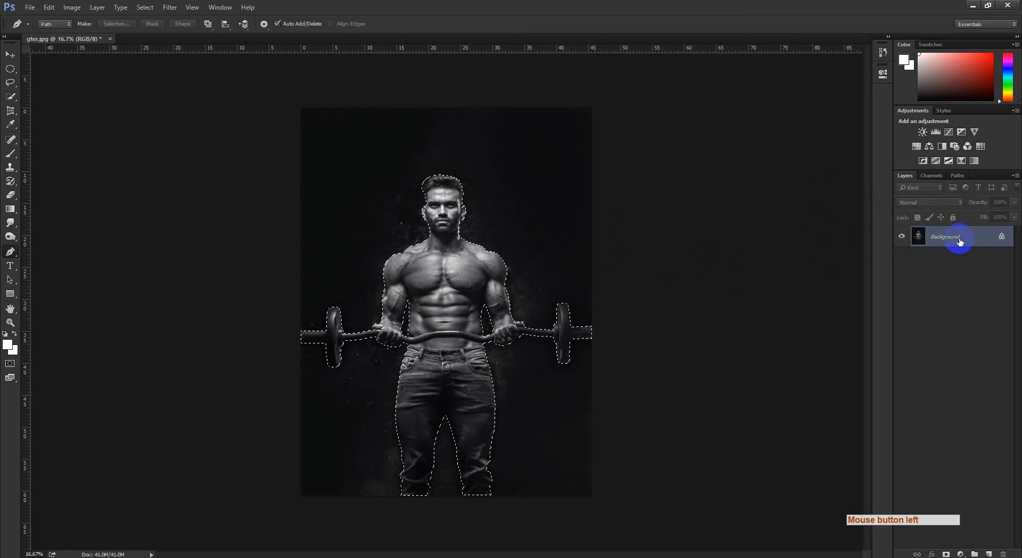
{"action": "left_click_drag", "start_coordinate": [457, 246], "coordinate": [486, 267]}
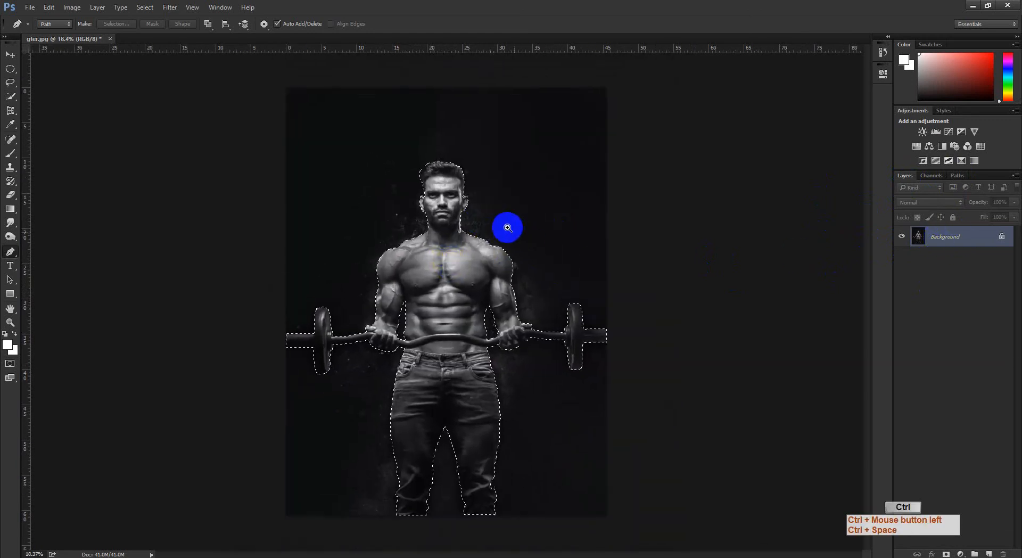
{"action": "left_click_drag", "start_coordinate": [508, 227], "coordinate": [363, 392]}
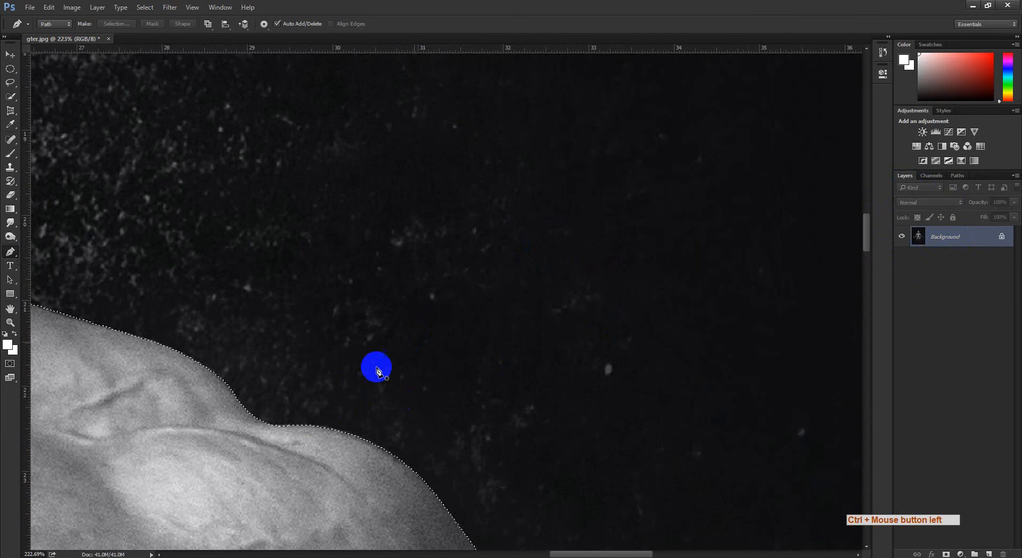
{"action": "left_click_drag", "start_coordinate": [516, 253], "coordinate": [476, 292]}
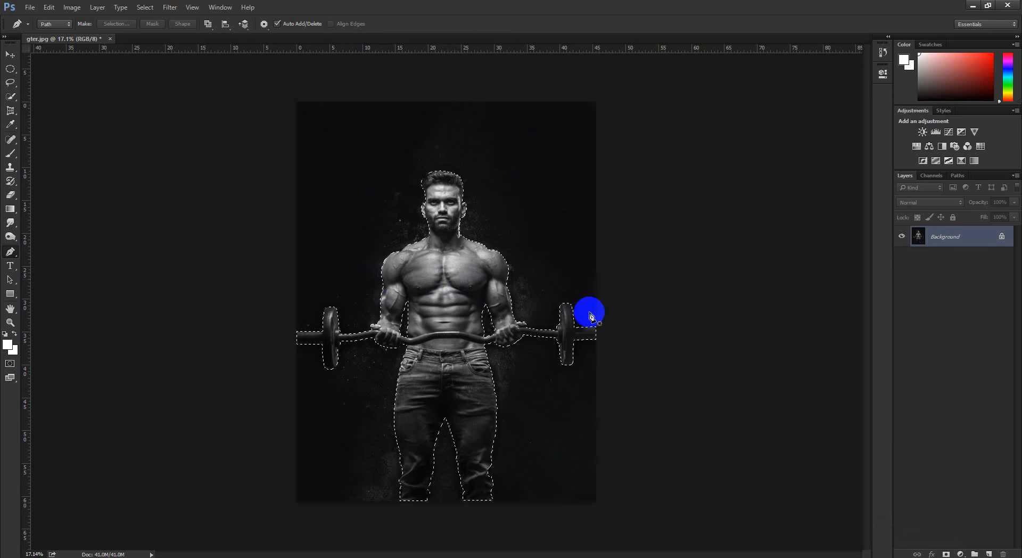
{"action": "left_click", "coordinate": [145, 9]}
{"action": "mouse_move", "coordinate": [166, 143]}
{"action": "left_click", "coordinate": [278, 188]}
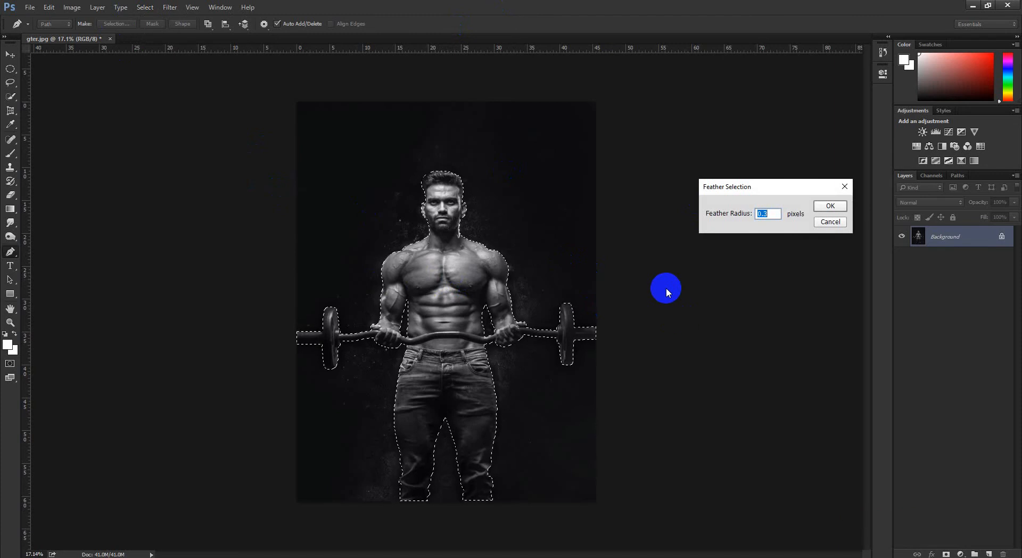
{"action": "key", "text": "Return"}
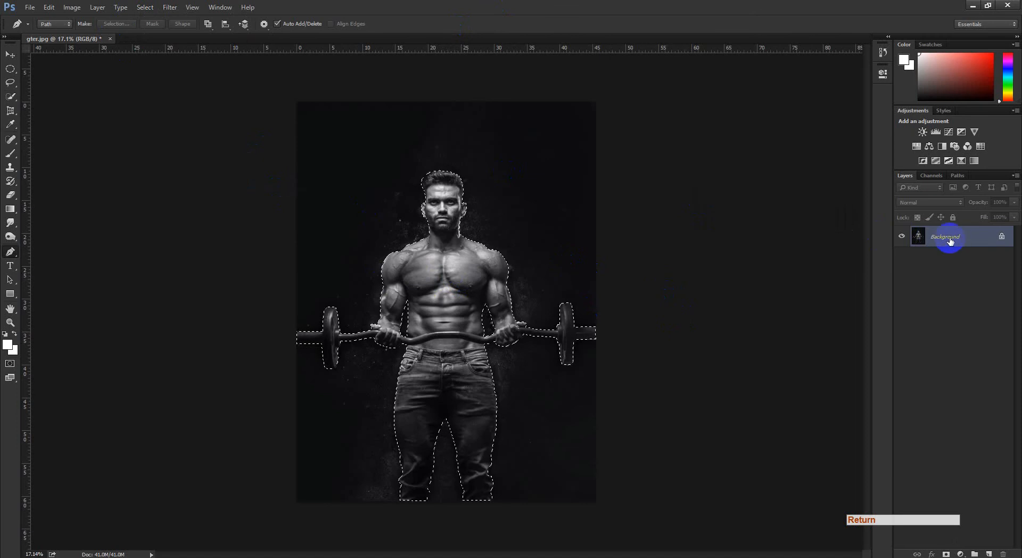
{"action": "key", "text": "ctrl+j"}
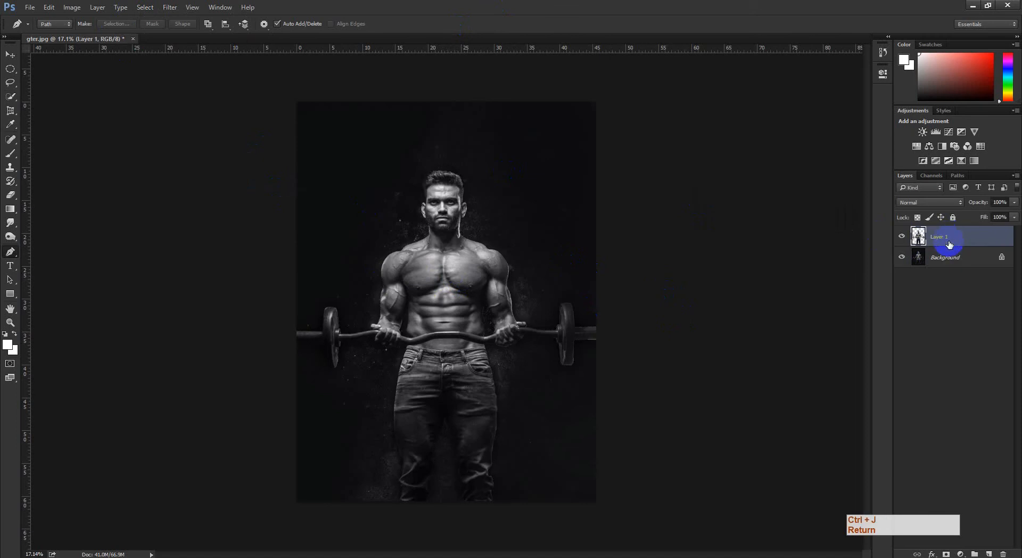
Hide the Background layer and examine the cutout edges over transparency from the head down to the jeans.
{"action": "left_click", "coordinate": [905, 260]}
{"action": "key", "text": "ctrl+space"}
{"action": "left_click_drag", "start_coordinate": [456, 209], "coordinate": [432, 139]}
{"action": "left_click_drag", "start_coordinate": [442, 346], "coordinate": [434, 149]}
{"action": "left_click_drag", "start_coordinate": [447, 373], "coordinate": [436, 156]}
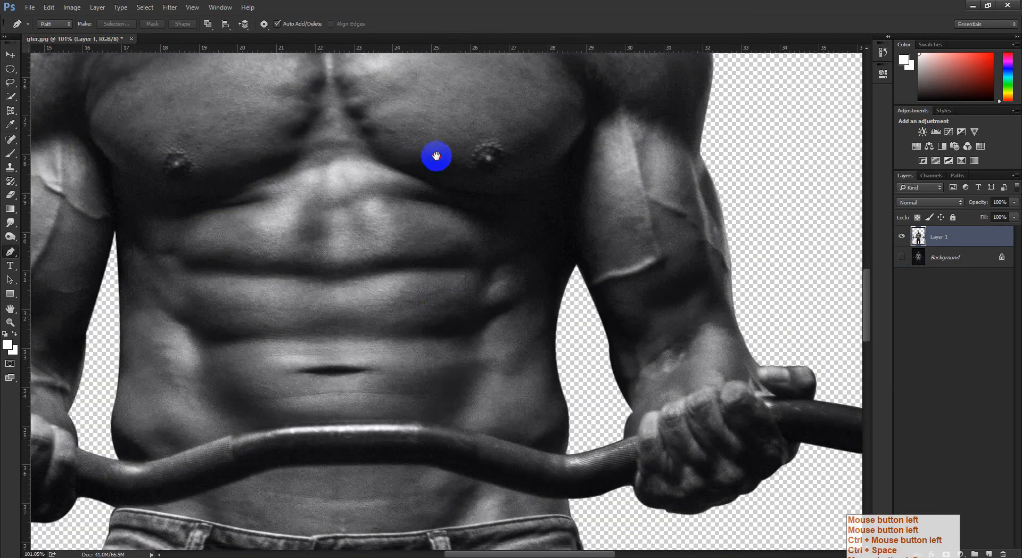
{"action": "left_click_drag", "start_coordinate": [442, 405], "coordinate": [437, 154]}
{"action": "left_click_drag", "start_coordinate": [564, 447], "coordinate": [524, 213]}
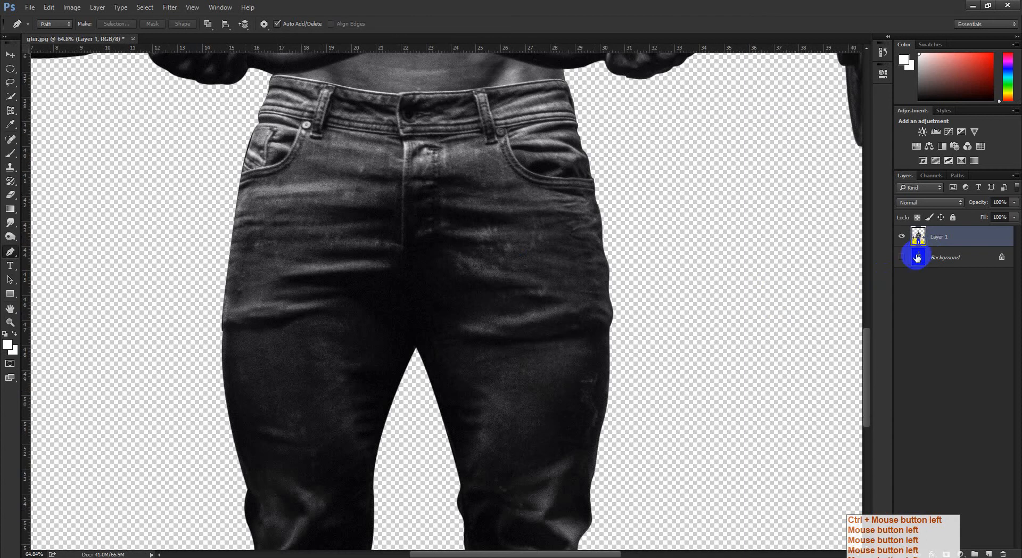
{"action": "key", "text": "ctrl+space"}
{"action": "left_click_drag", "start_coordinate": [500, 295], "coordinate": [548, 286]}
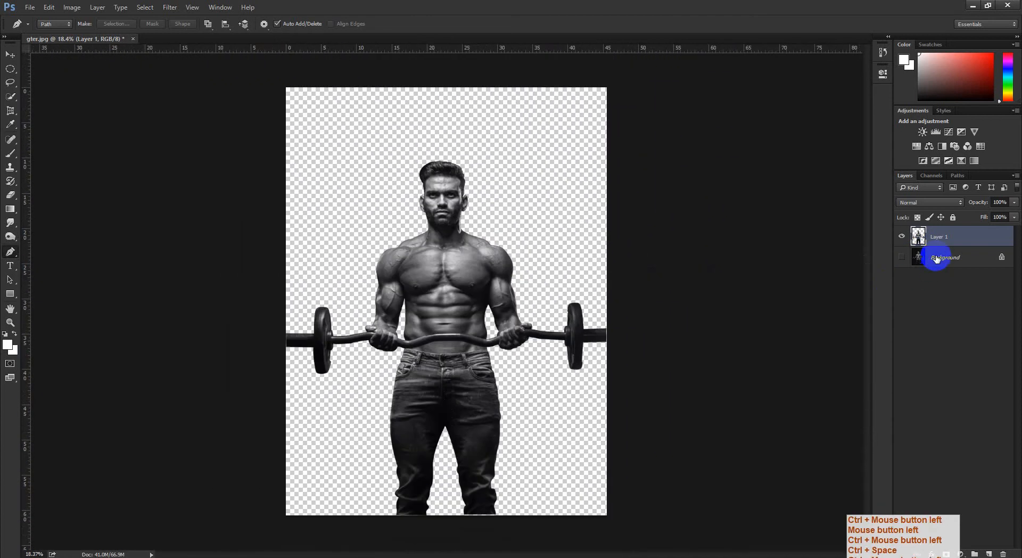
Place the grass-and-sky image 67.jpg between the cutout and the Background layer, enlarged proportionally to cover the whole canvas.
{"action": "left_click", "coordinate": [937, 258]}
{"action": "left_click", "coordinate": [31, 7]}
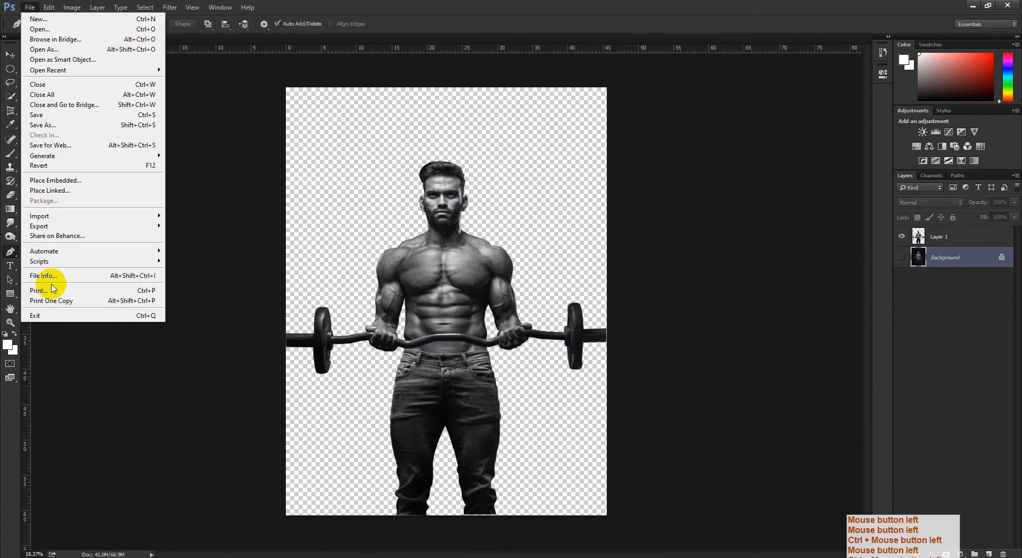
{"action": "left_click", "coordinate": [64, 183]}
{"action": "scroll", "coordinate": [307, 176], "scroll_direction": "down", "scroll_amount": 5}
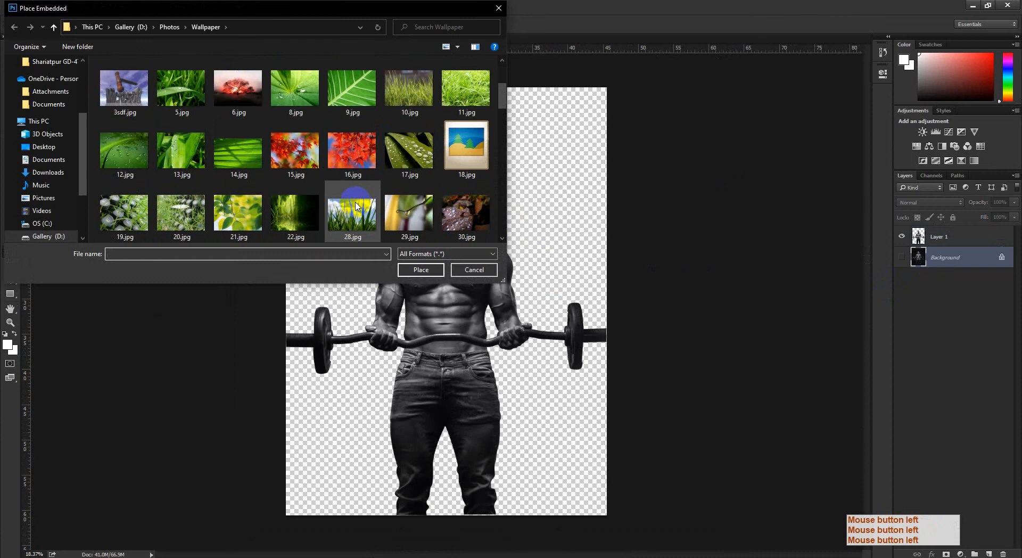
{"action": "scroll", "coordinate": [200, 207], "scroll_direction": "down", "scroll_amount": 4}
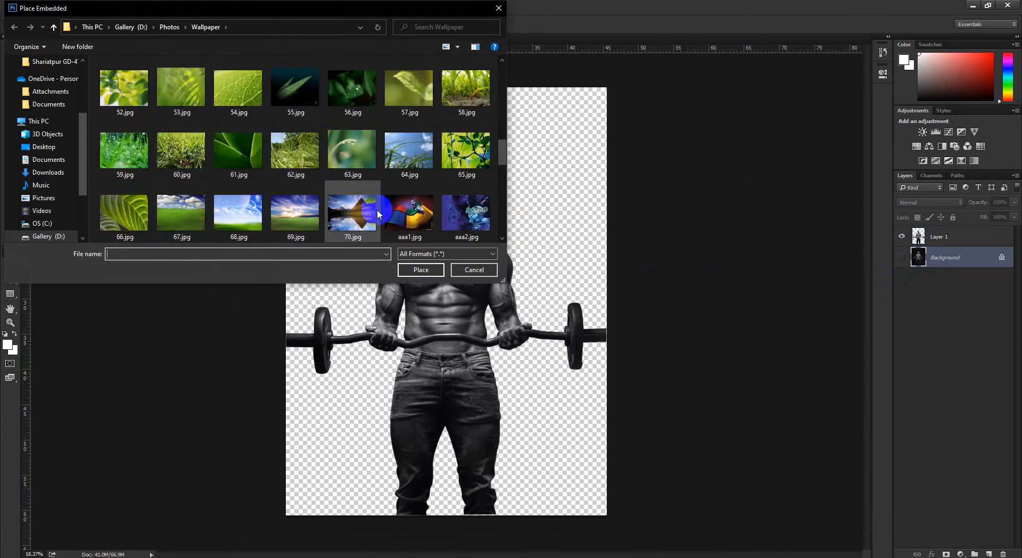
{"action": "left_click", "coordinate": [182, 213]}
{"action": "left_click", "coordinate": [421, 269]}
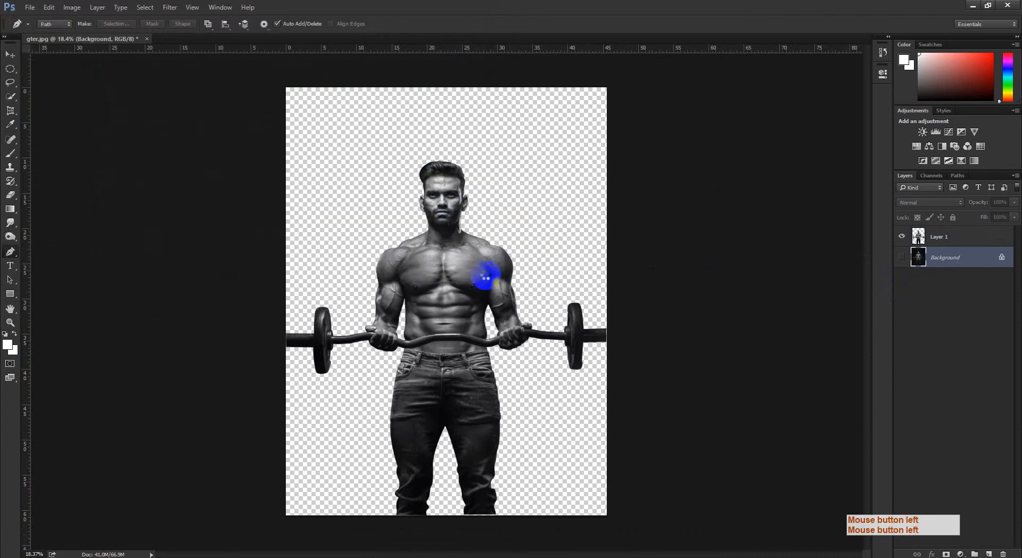
{"action": "left_click_drag", "start_coordinate": [524, 243], "coordinate": [739, 81]}
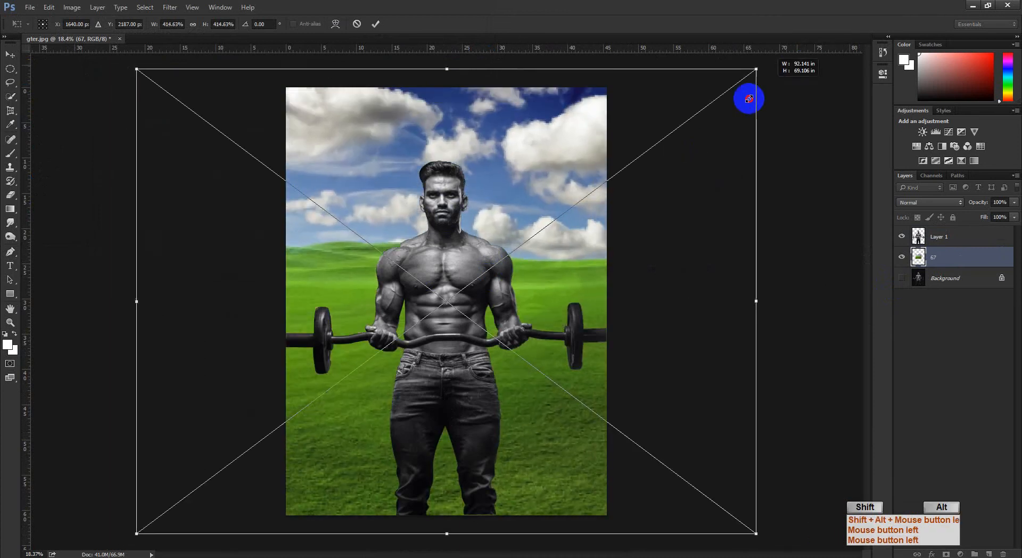
{"action": "left_click", "coordinate": [376, 24]}
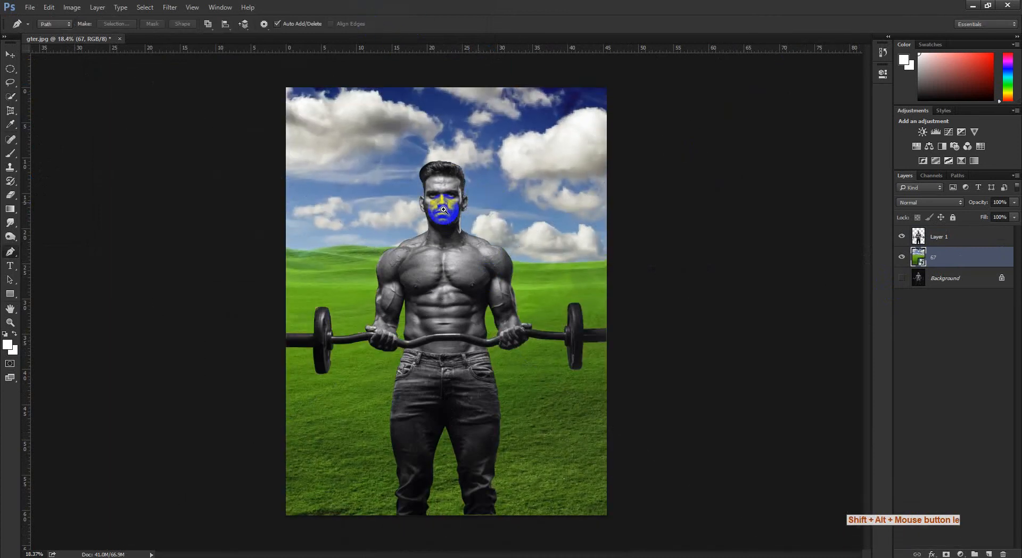
Examine the cutout edges of the arms, head and barbell against the grass background and return to the whole image.
{"action": "left_click_drag", "start_coordinate": [445, 212], "coordinate": [510, 270]}
{"action": "left_click_drag", "start_coordinate": [218, 439], "coordinate": [284, 305]}
{"action": "left_click_drag", "start_coordinate": [477, 158], "coordinate": [253, 344]}
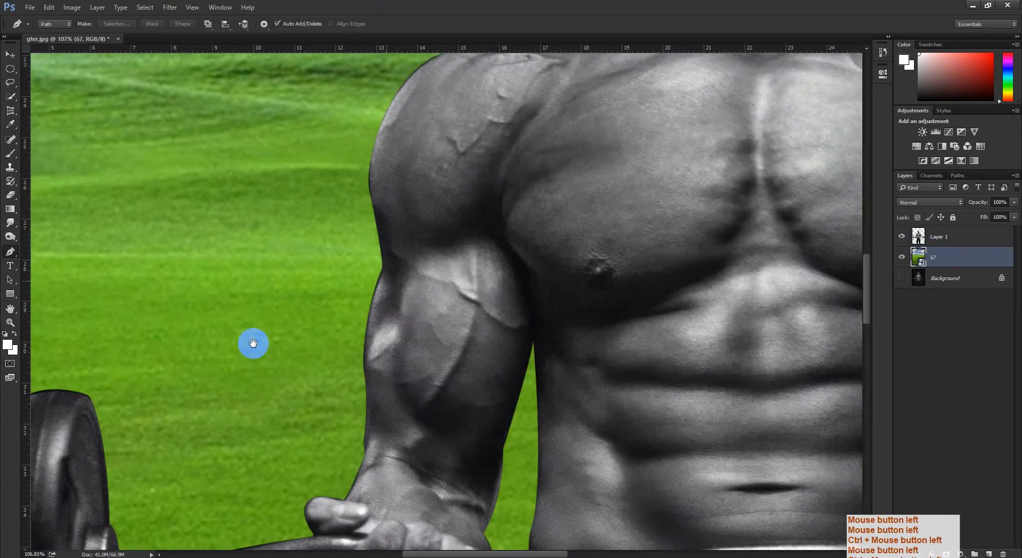
{"action": "left_click_drag", "start_coordinate": [586, 122], "coordinate": [294, 394]}
{"action": "left_click_drag", "start_coordinate": [469, 69], "coordinate": [372, 221]}
{"action": "left_click_drag", "start_coordinate": [385, 393], "coordinate": [349, 280]}
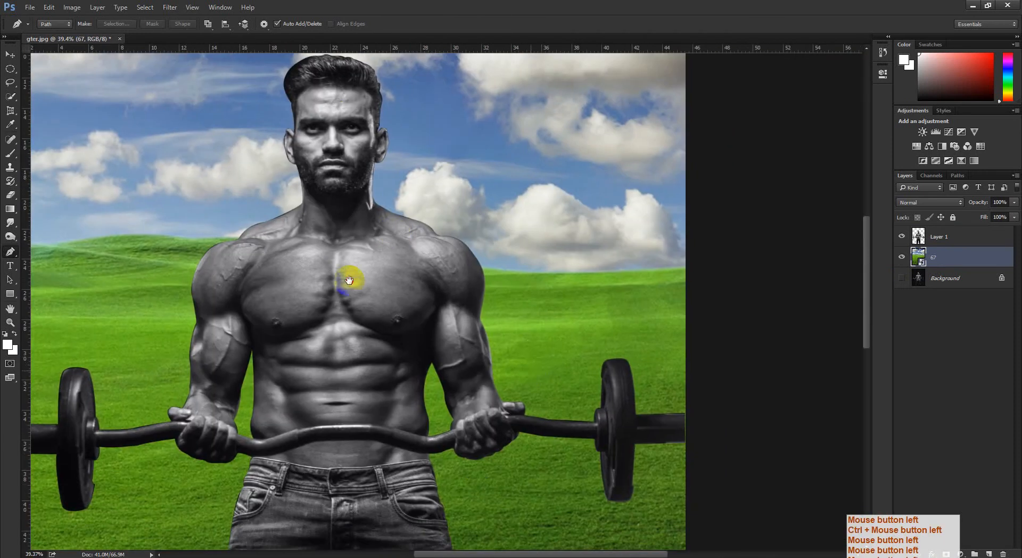
{"action": "left_click_drag", "start_coordinate": [599, 429], "coordinate": [394, 343]}
{"action": "left_click_drag", "start_coordinate": [394, 344], "coordinate": [358, 320]}
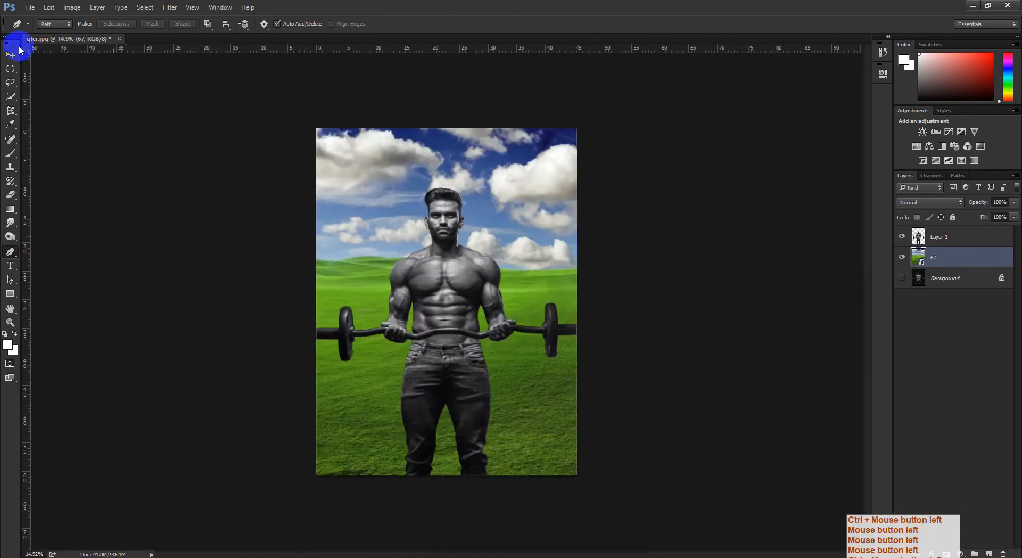
Start saving a copy of the composite to the Desktop in JPEG (*.JPG) format.
{"action": "left_click", "coordinate": [31, 7]}
{"action": "left_click", "coordinate": [69, 124]}
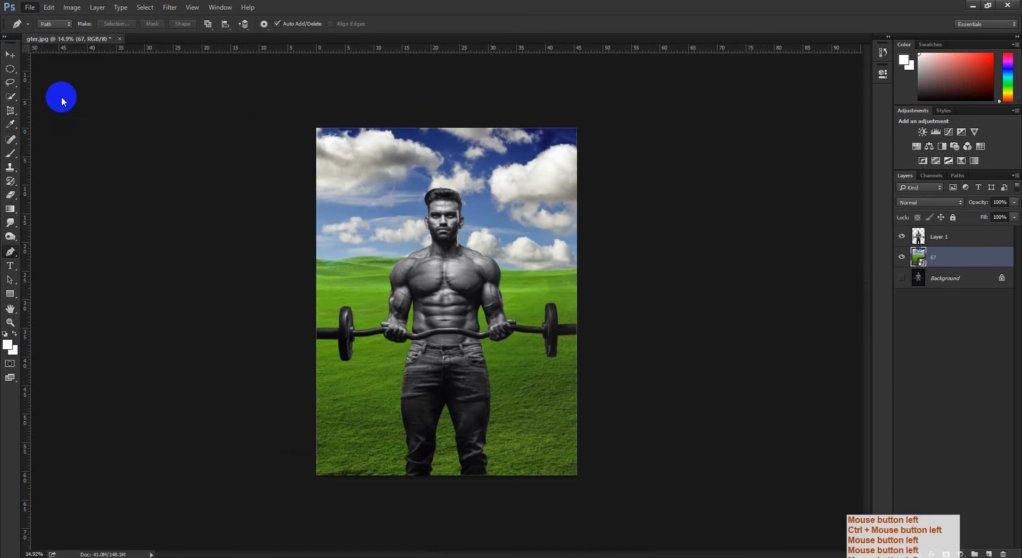
{"action": "left_click", "coordinate": [147, 246]}
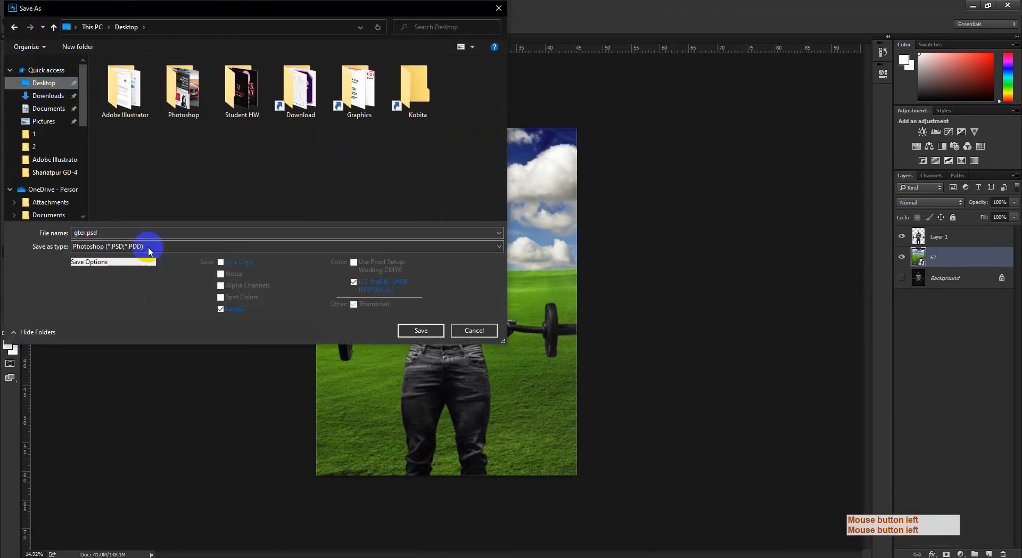
{"action": "left_click", "coordinate": [115, 417]}
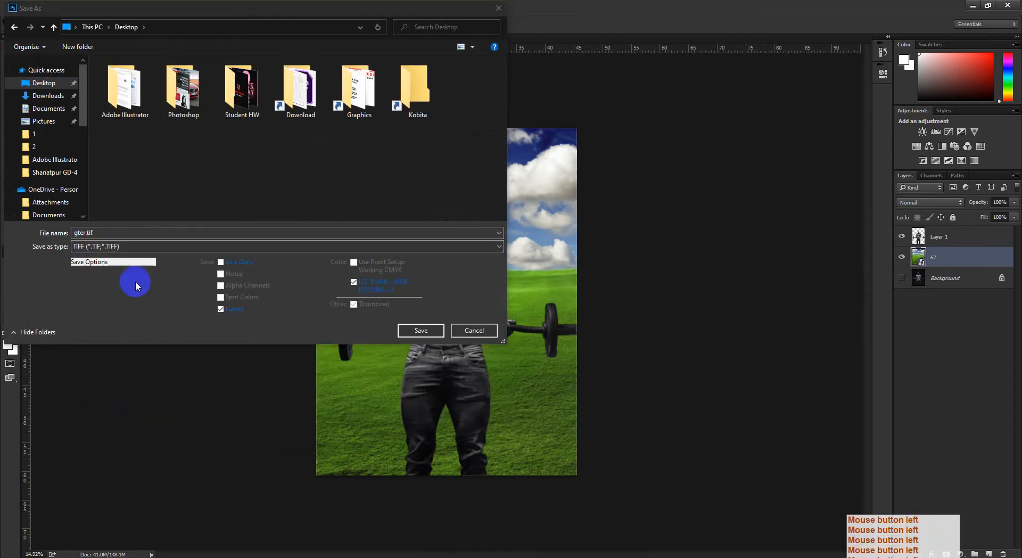
{"action": "left_click", "coordinate": [127, 247]}
{"action": "left_click", "coordinate": [96, 329]}
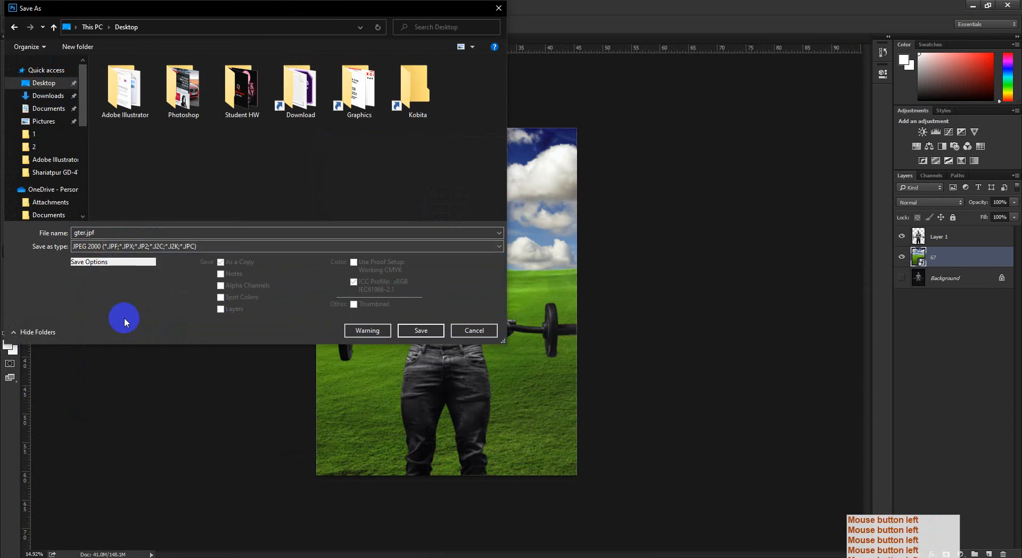
{"action": "left_click", "coordinate": [115, 246]}
{"action": "left_click", "coordinate": [97, 321]}
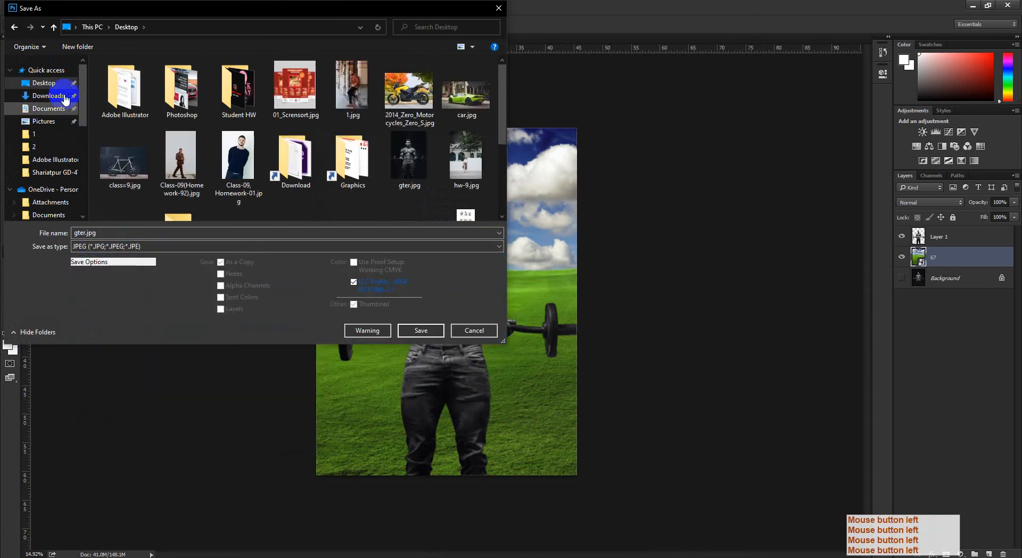
Name the JPEG copy aaa instead of overwriting gter.jpg and save it with the offered JPEG options.
{"action": "left_click", "coordinate": [415, 326]}
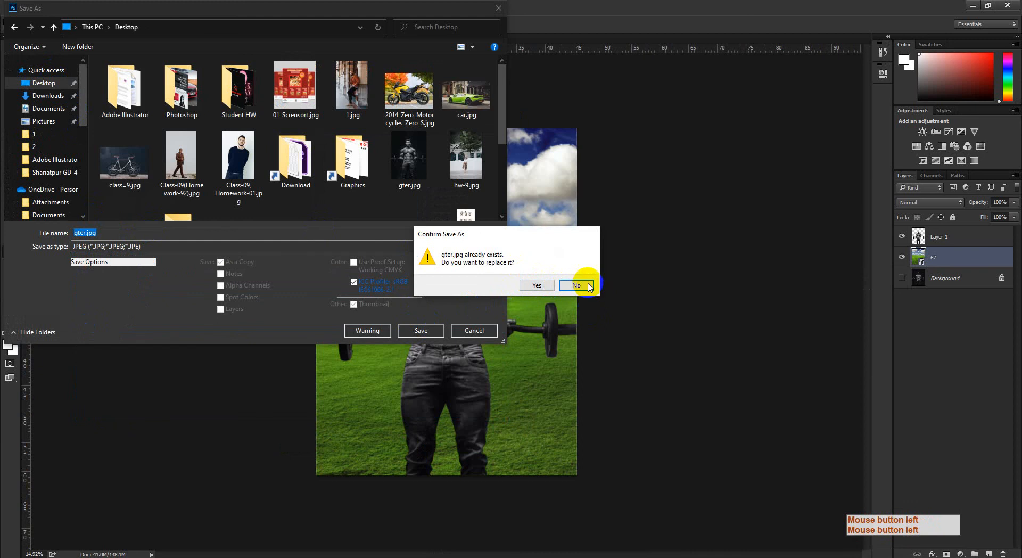
{"action": "left_click", "coordinate": [573, 286]}
{"action": "type", "text": "aaa"}
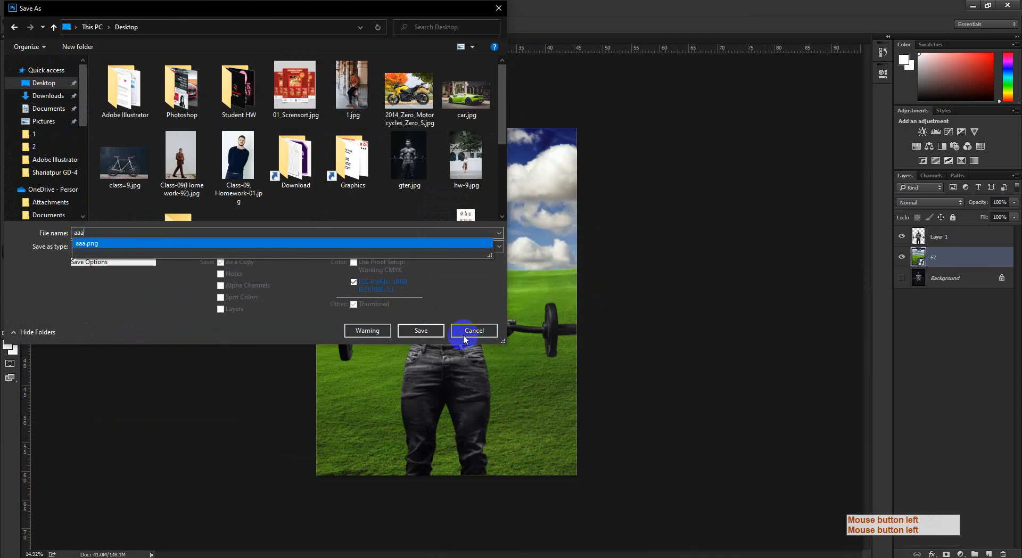
{"action": "left_click", "coordinate": [426, 330]}
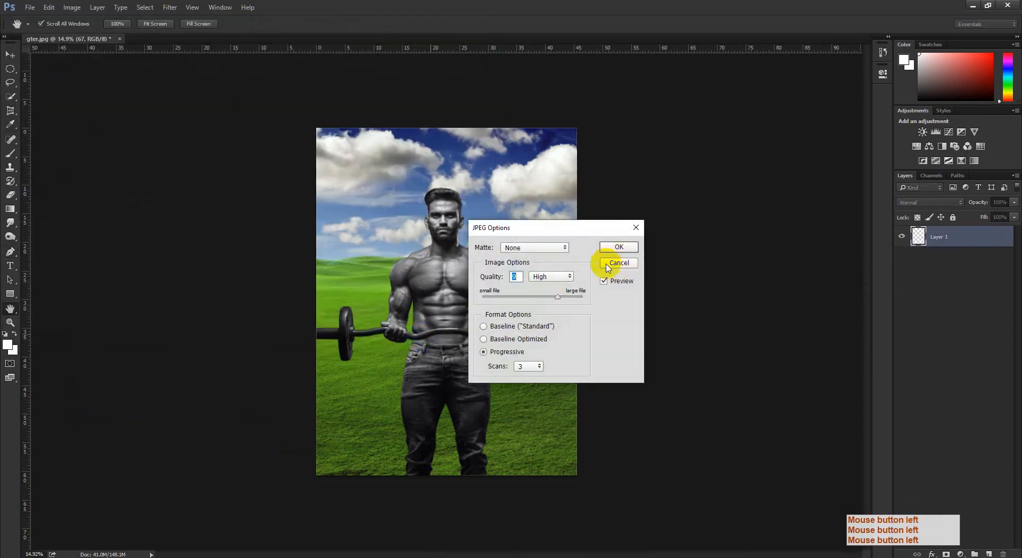
{"action": "left_click", "coordinate": [615, 251]}
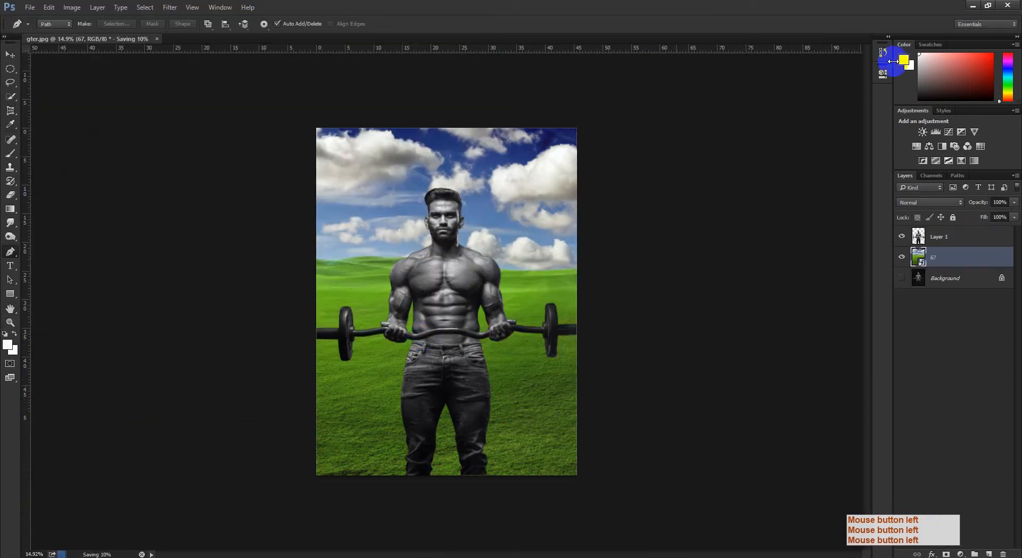
View the exported aaa.jpg from the desktop in the photo viewer, inspect the cutout up close, and close it.
{"action": "left_click", "coordinate": [972, 8]}
{"action": "left_click", "coordinate": [100, 16]}
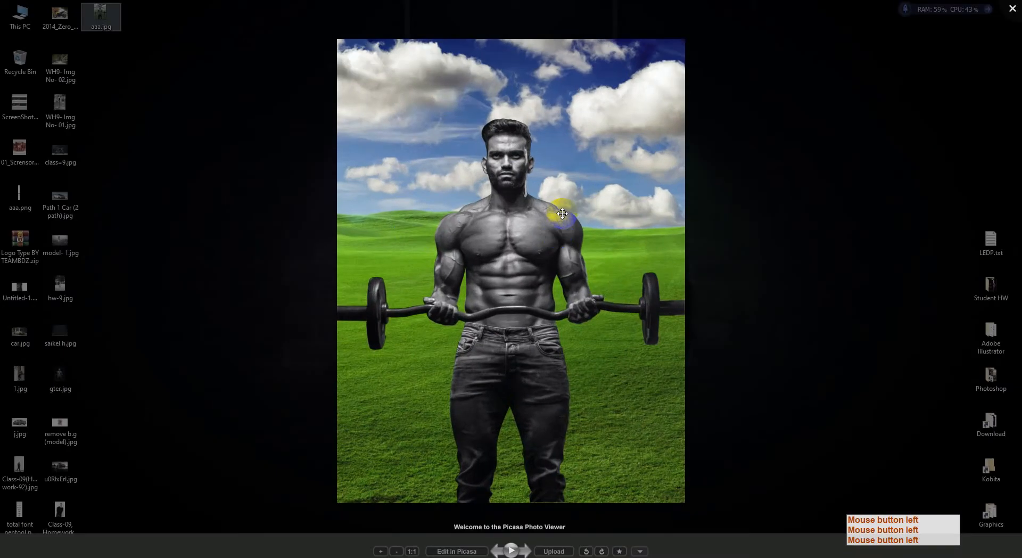
{"action": "scroll", "coordinate": [559, 210], "scroll_direction": "up", "scroll_amount": 3}
{"action": "left_click_drag", "start_coordinate": [559, 210], "coordinate": [459, 297]}
{"action": "scroll", "coordinate": [452, 297], "scroll_direction": "down", "scroll_amount": 3}
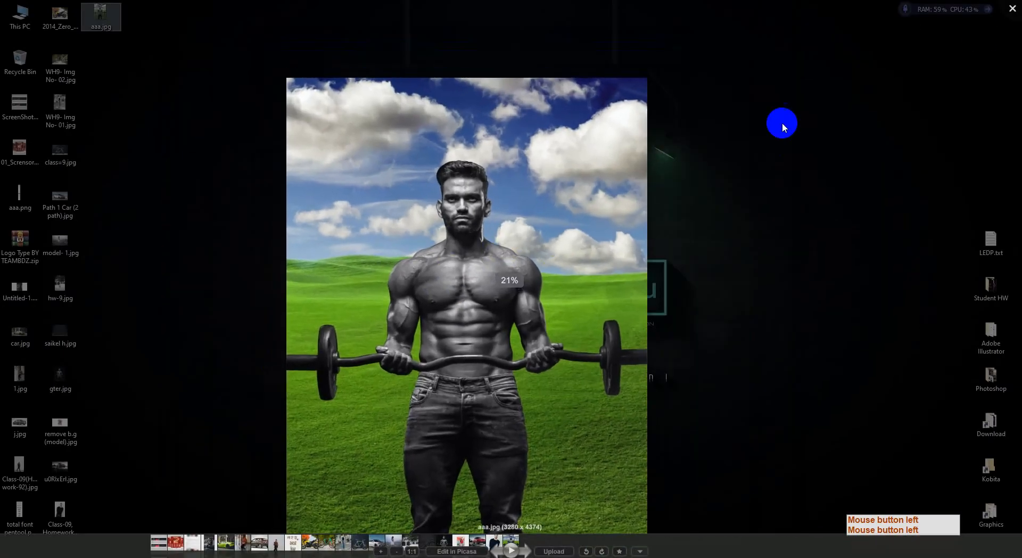
{"action": "left_click", "coordinate": [1012, 9]}
{"action": "left_click", "coordinate": [275, 452]}
Switch back to Photoshop and close gter.jpg without saving the changes.
{"action": "left_click", "coordinate": [187, 556]}
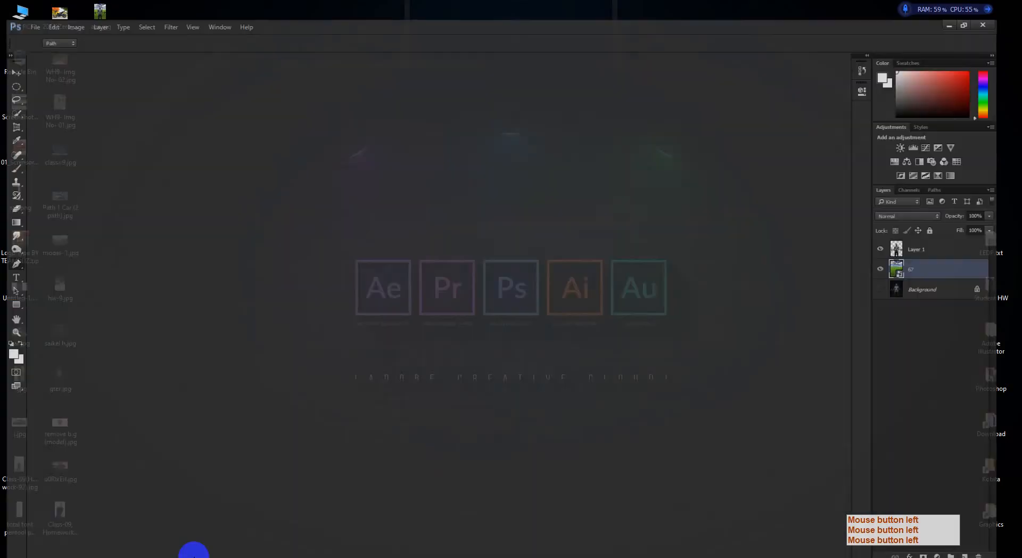
{"action": "left_click", "coordinate": [121, 39]}
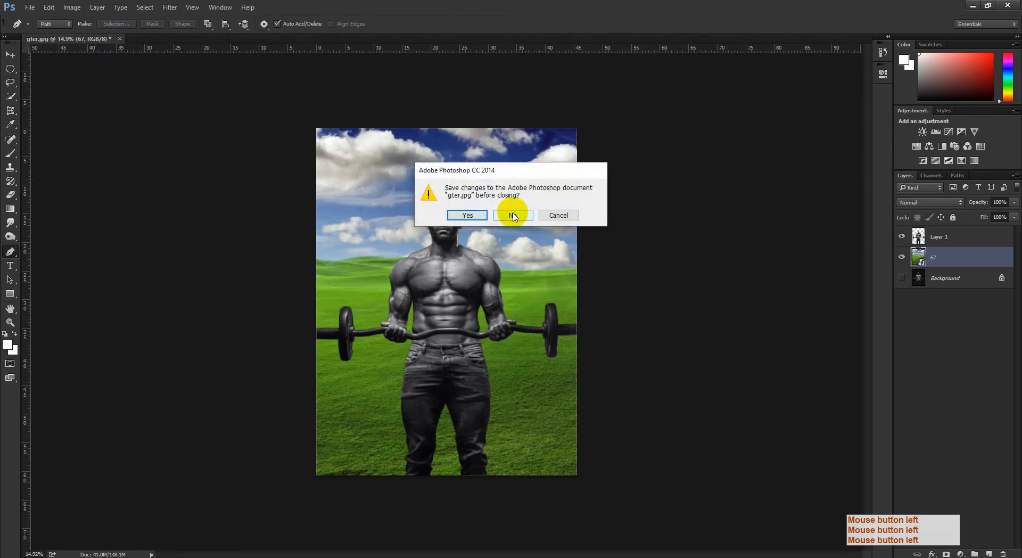
{"action": "left_click", "coordinate": [513, 215]}
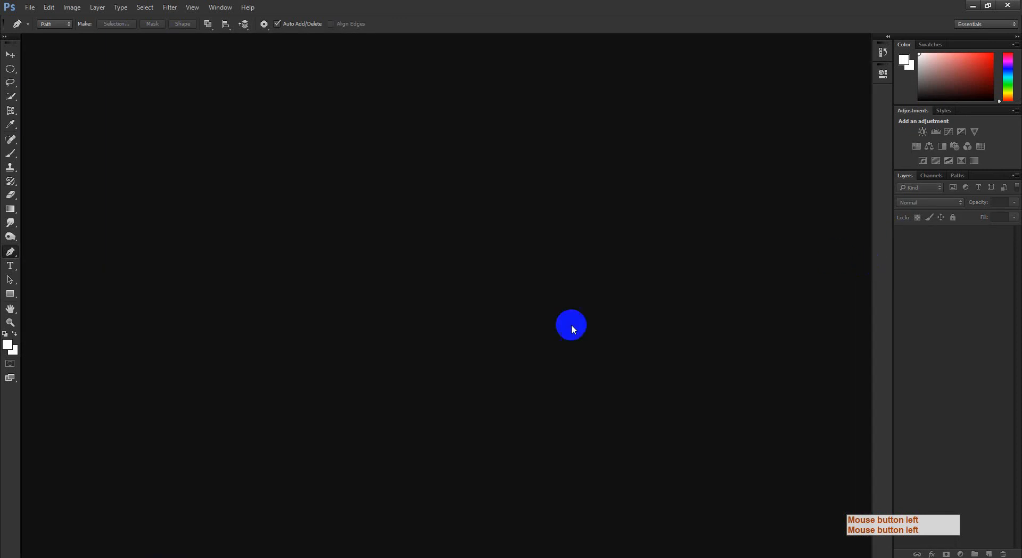
Switch to Chrome and close the Class-09, Homework Google Drive page.
{"action": "mouse_move", "coordinate": [158, 550]}
{"action": "left_click", "coordinate": [129, 541]}
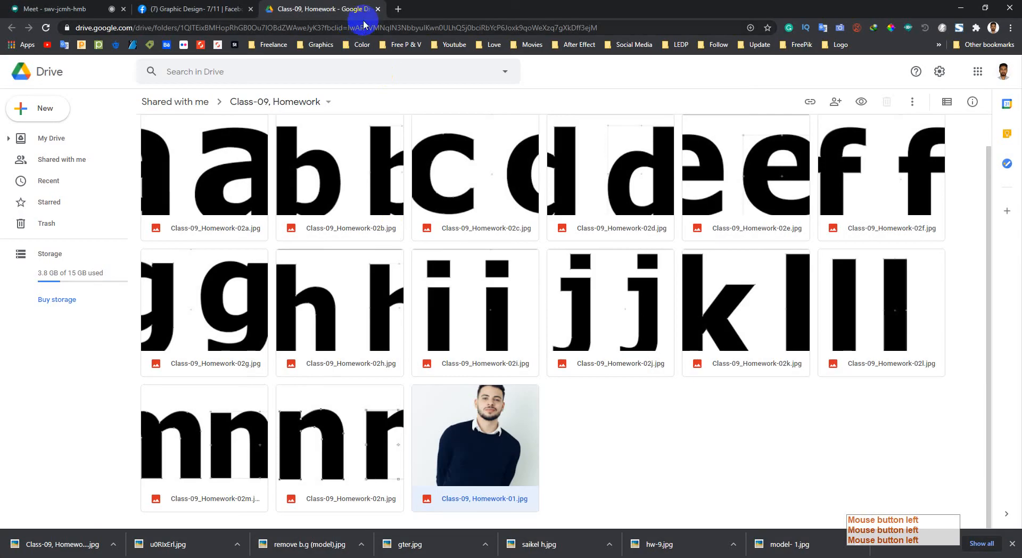
{"action": "left_click", "coordinate": [378, 9]}
Find the Class-09, Homework post in the Graphic Design- 7/11 group and give it a Love reaction.
{"action": "scroll", "coordinate": [269, 290], "scroll_direction": "down", "scroll_amount": 6}
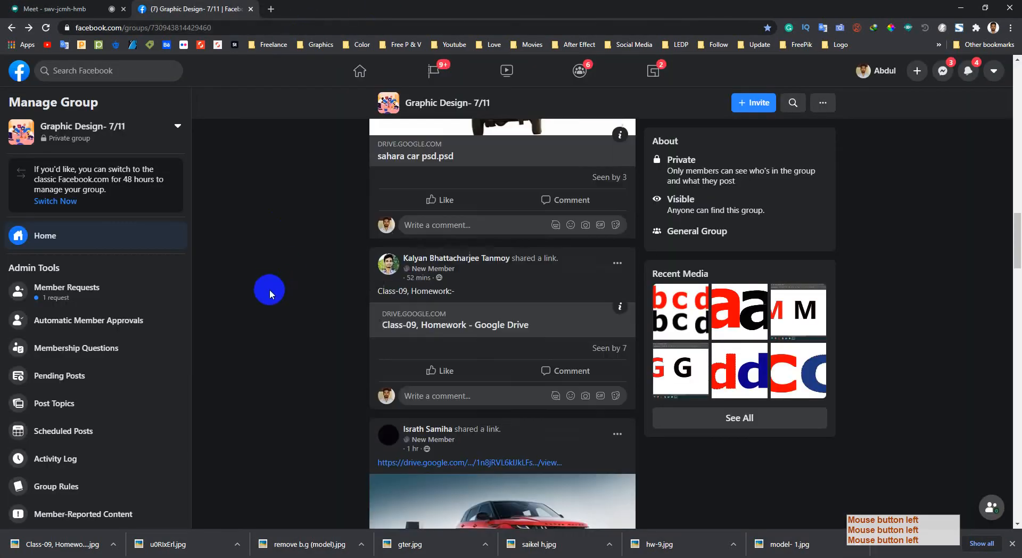
{"action": "scroll", "coordinate": [266, 292], "scroll_direction": "up", "scroll_amount": 4}
{"action": "scroll", "coordinate": [267, 293], "scroll_direction": "up", "scroll_amount": 5}
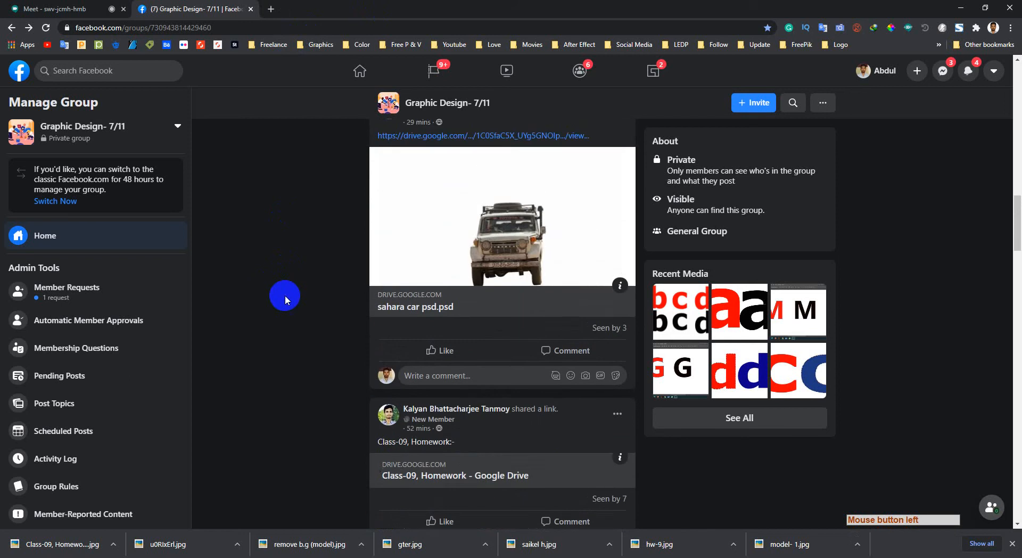
{"action": "scroll", "coordinate": [422, 315], "scroll_direction": "down", "scroll_amount": 2}
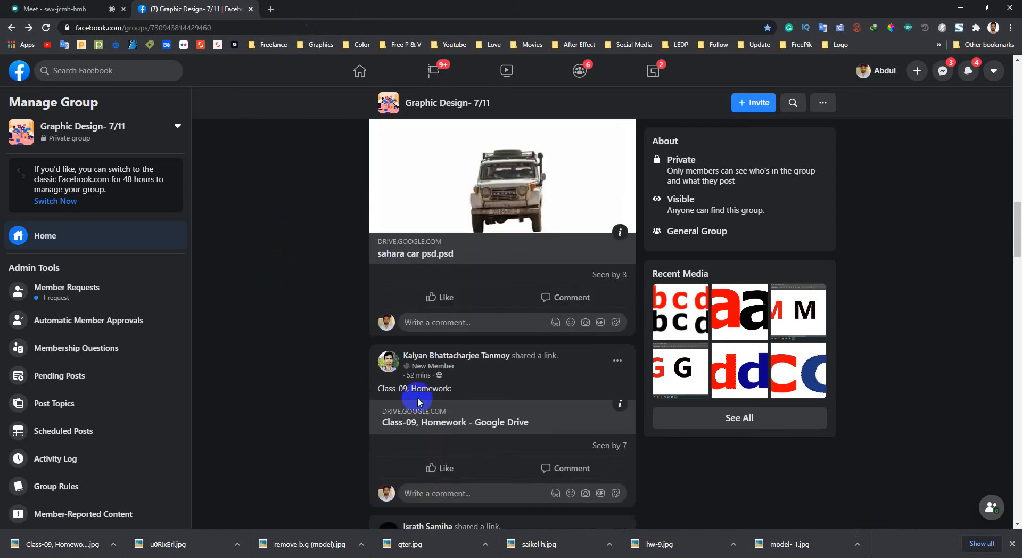
{"action": "left_click", "coordinate": [442, 468]}
{"action": "mouse_move", "coordinate": [434, 459]}
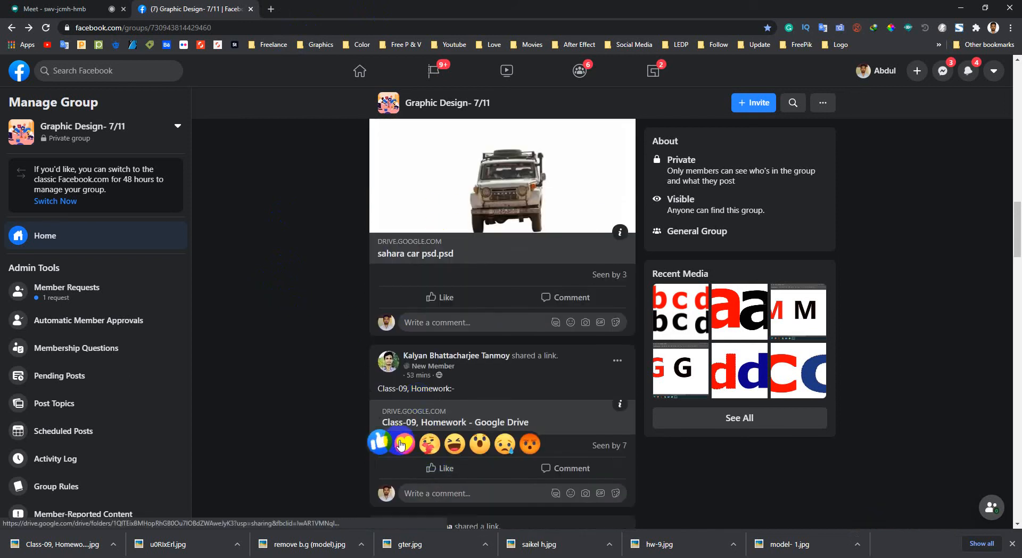
{"action": "left_click", "coordinate": [403, 443]}
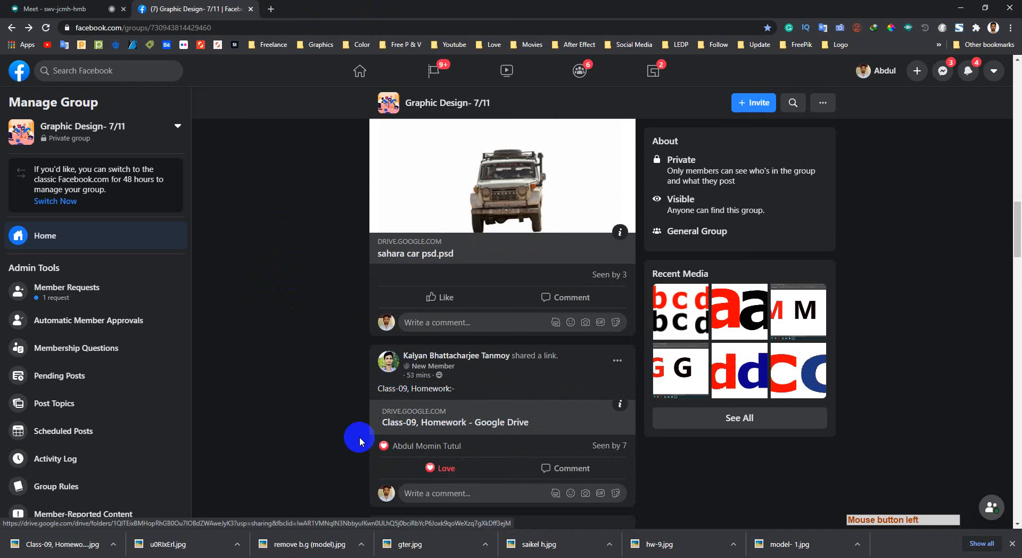
Open the Google Drive link of the group post sharing sahara car psd.psd and view its preview.
{"action": "scroll", "coordinate": [352, 426], "scroll_direction": "down", "scroll_amount": 2}
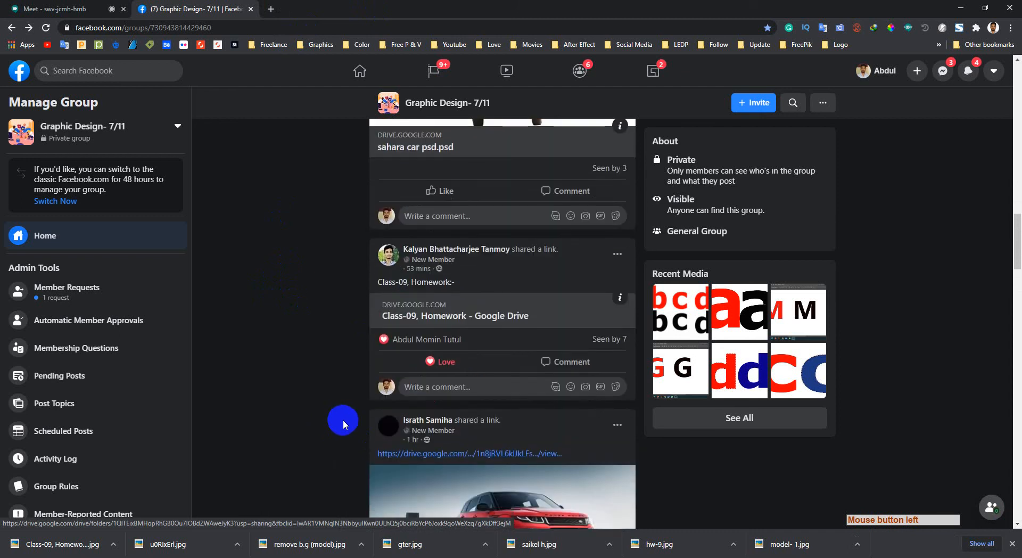
{"action": "scroll", "coordinate": [344, 420], "scroll_direction": "up", "scroll_amount": 5}
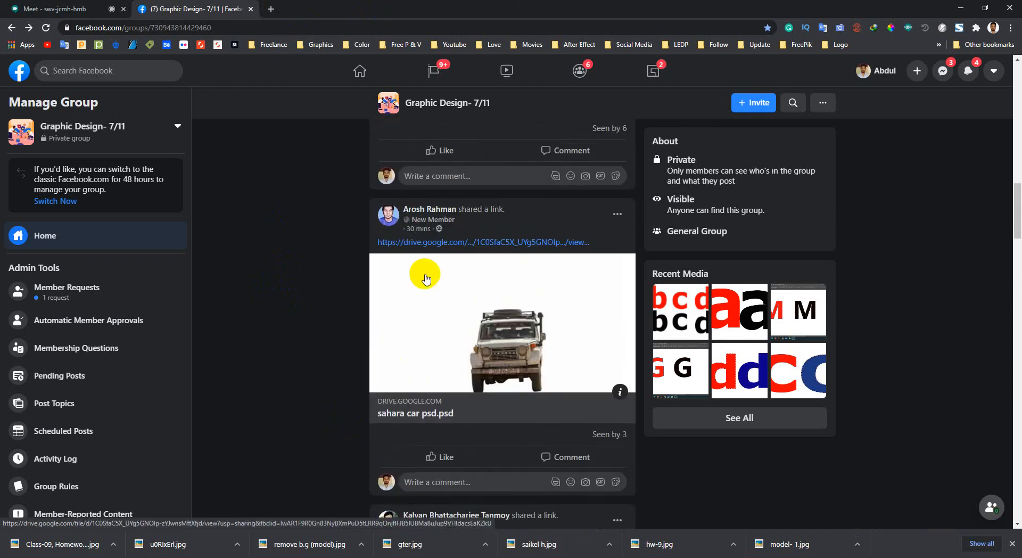
{"action": "left_click", "coordinate": [471, 237]}
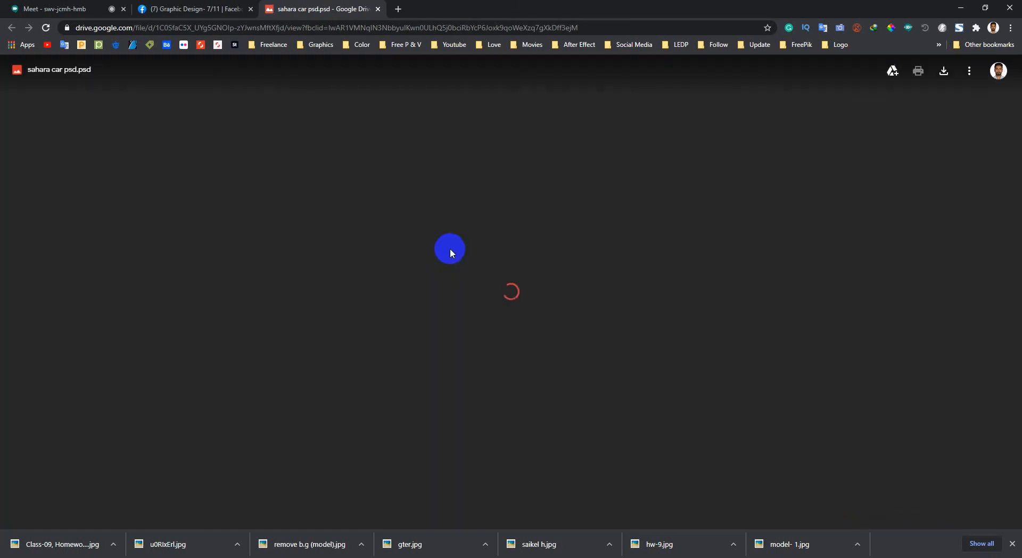
{"action": "left_click", "coordinate": [222, 10]}
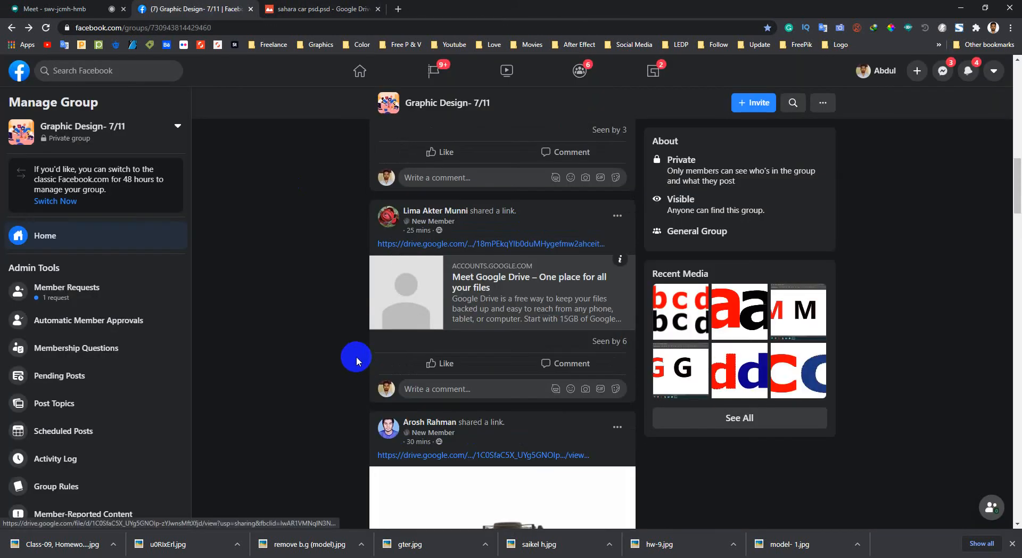
{"action": "left_click", "coordinate": [346, 8]}
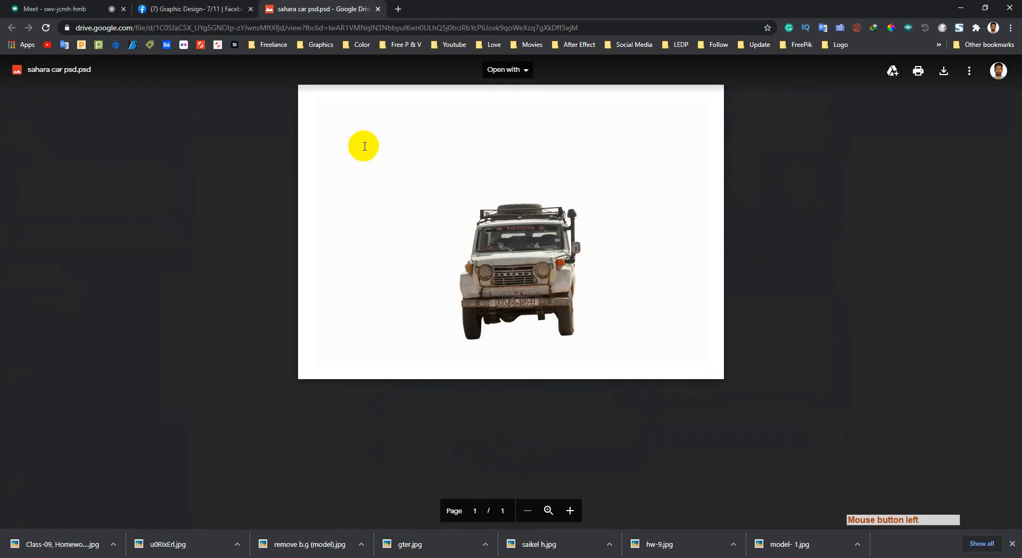
Download sahara car psd.psd from Google Drive to the Desktop.
{"action": "left_click", "coordinate": [939, 69]}
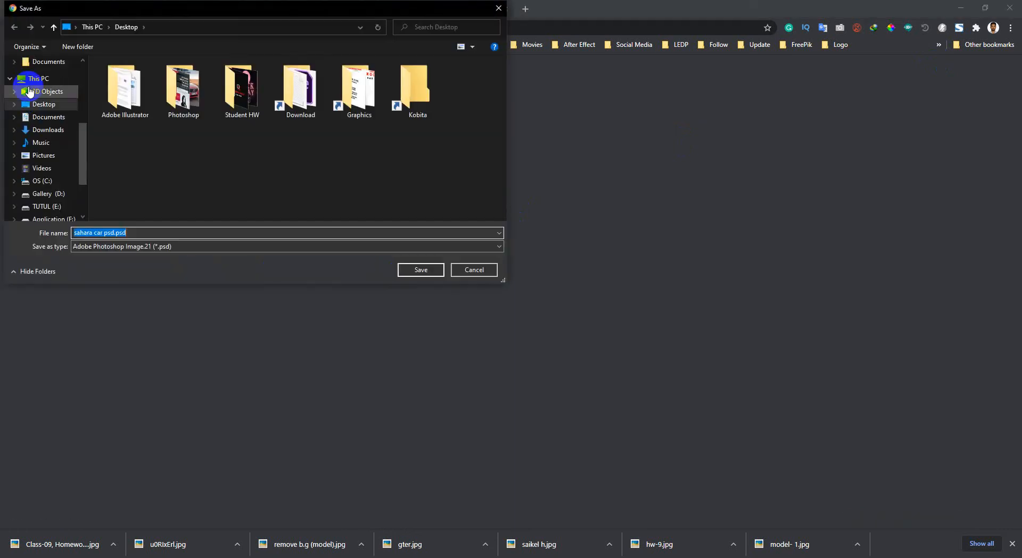
{"action": "scroll", "coordinate": [46, 101], "scroll_direction": "up", "scroll_amount": 3}
{"action": "scroll", "coordinate": [46, 101], "scroll_direction": "up", "scroll_amount": 5}
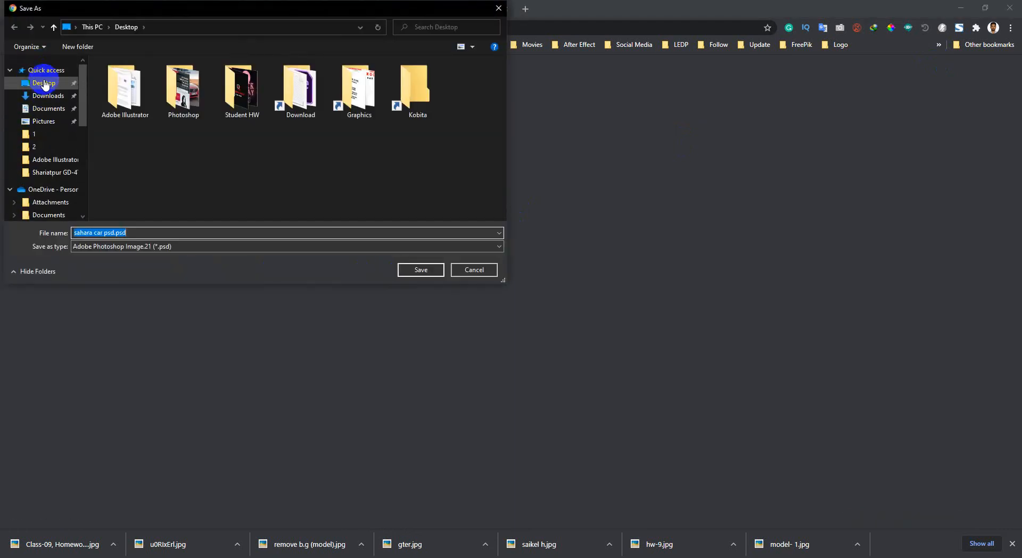
{"action": "left_click", "coordinate": [421, 269]}
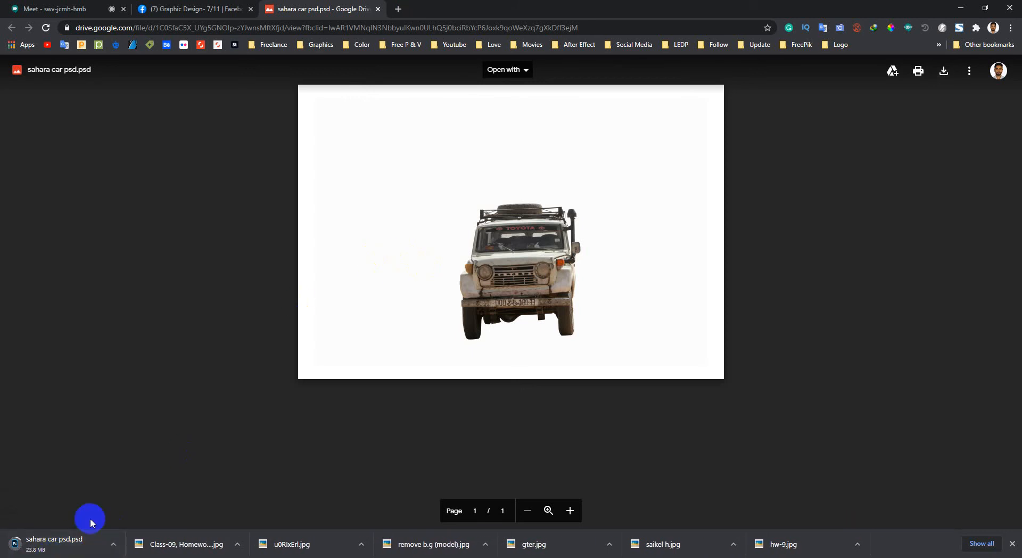
Return to the Facebook group and give the sahara car psd.psd post a Like reaction.
{"action": "left_click", "coordinate": [178, 8]}
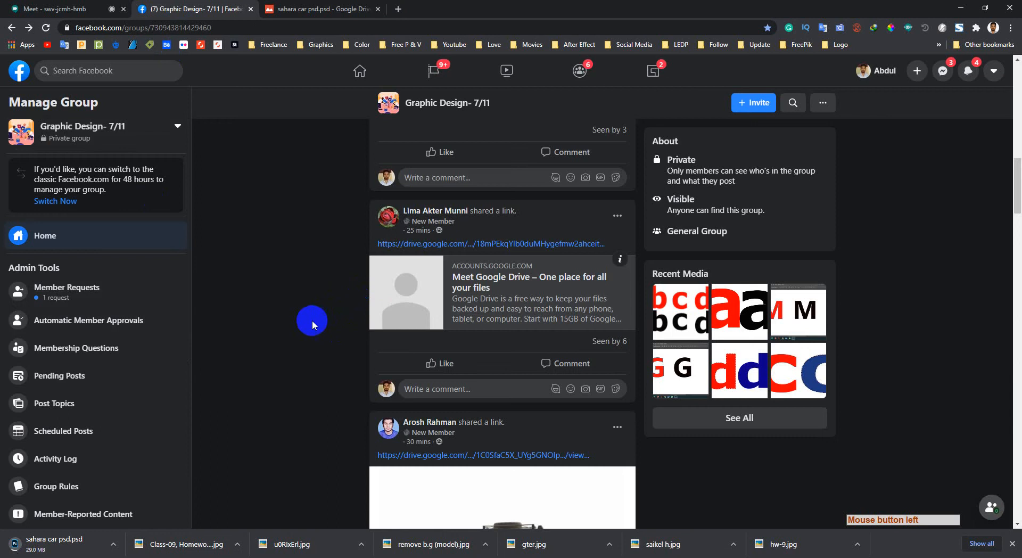
{"action": "scroll", "coordinate": [312, 321], "scroll_direction": "down", "scroll_amount": 3}
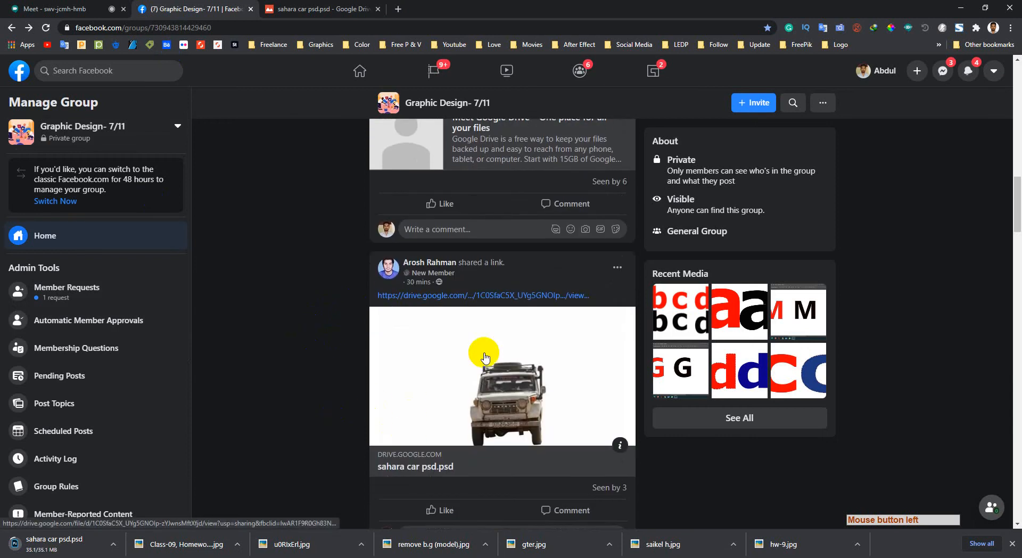
{"action": "mouse_move", "coordinate": [432, 511]}
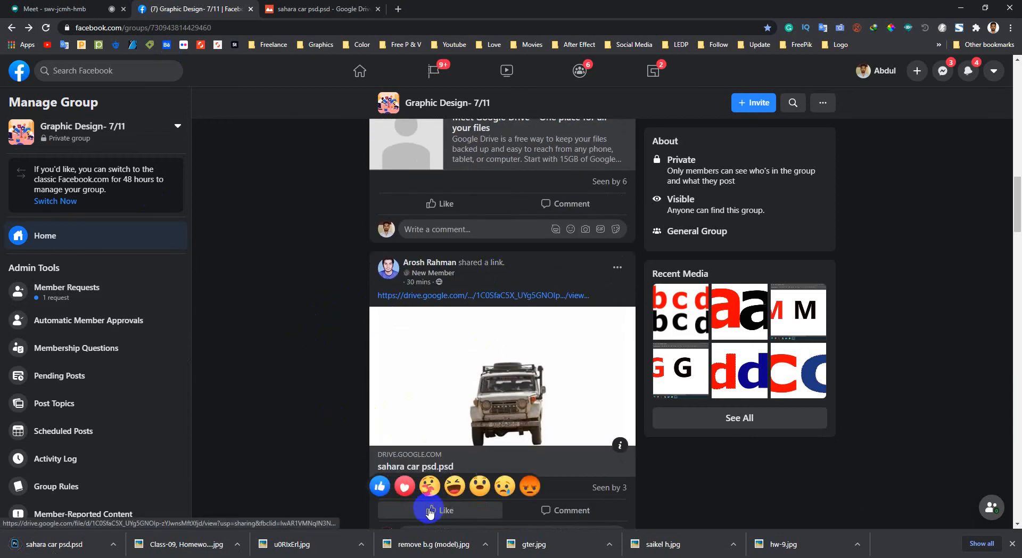
{"action": "left_click", "coordinate": [381, 494]}
Open the downloaded sahara car psd.psd in Photoshop and show its Color Fill 1 and Background layers.
{"action": "left_click", "coordinate": [21, 543]}
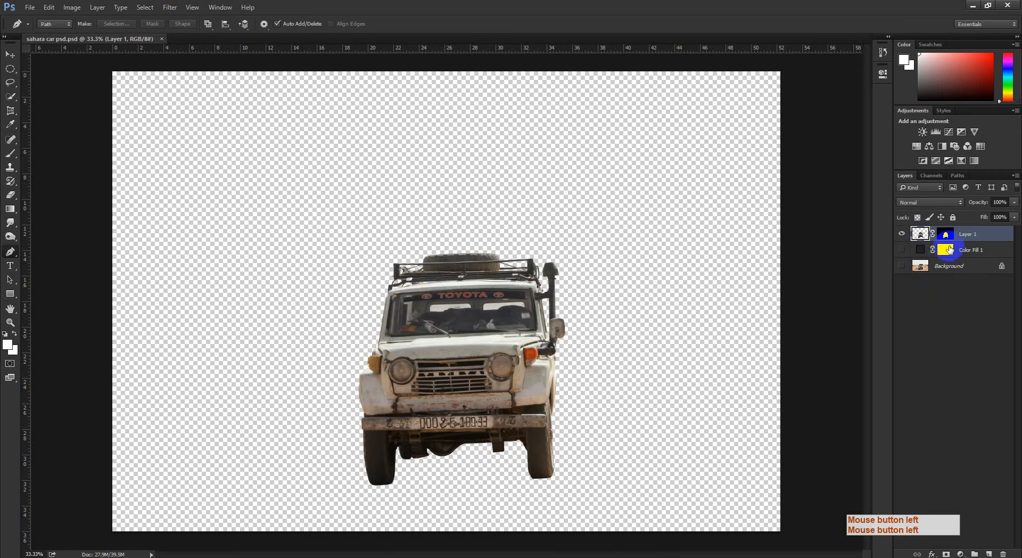
{"action": "left_click", "coordinate": [902, 250]}
{"action": "left_click", "coordinate": [901, 265]}
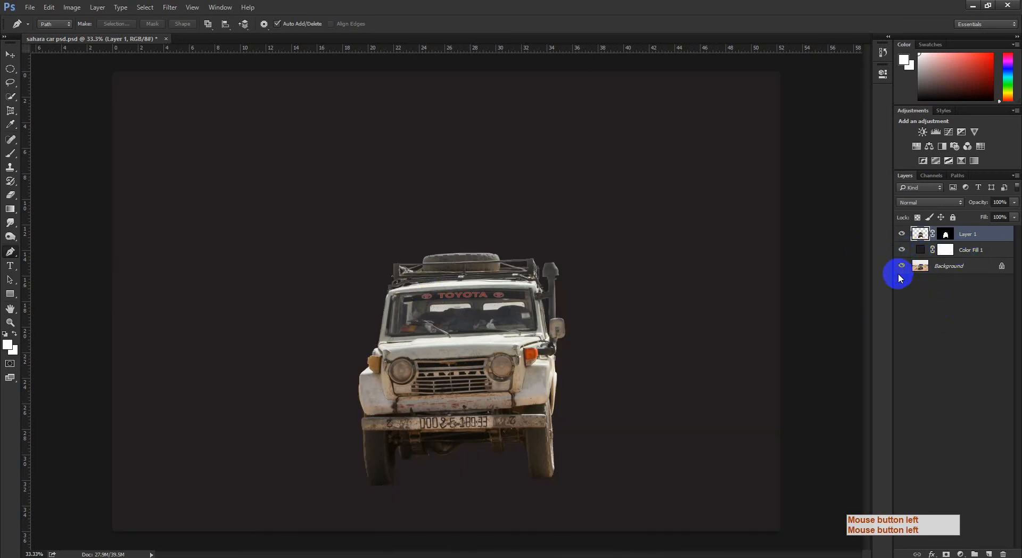
Change the Color Fill 1 layer behind the car cutout to the bright red ff0039.
{"action": "key", "text": "ctrl+space"}
{"action": "left_click_drag", "start_coordinate": [702, 283], "coordinate": [674, 299]}
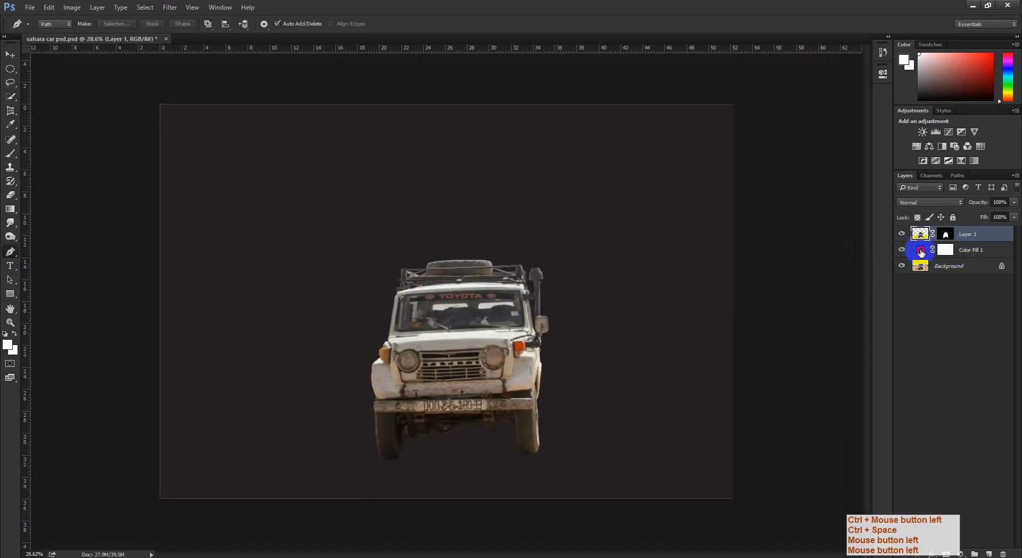
{"action": "double_click", "coordinate": [921, 251]}
{"action": "left_click", "coordinate": [740, 293]}
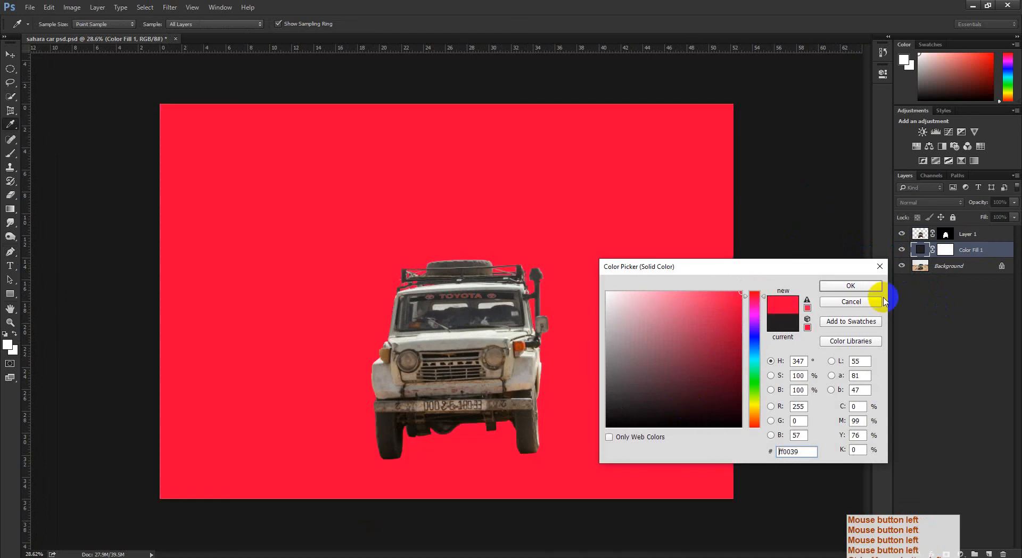
{"action": "key", "text": "Return"}
{"action": "key", "text": "p"}
Try removing Layer 1 and Color Fill 1 to compare Path 1 with the original Background photo.
{"action": "left_click", "coordinate": [980, 234], "text": "shift"}
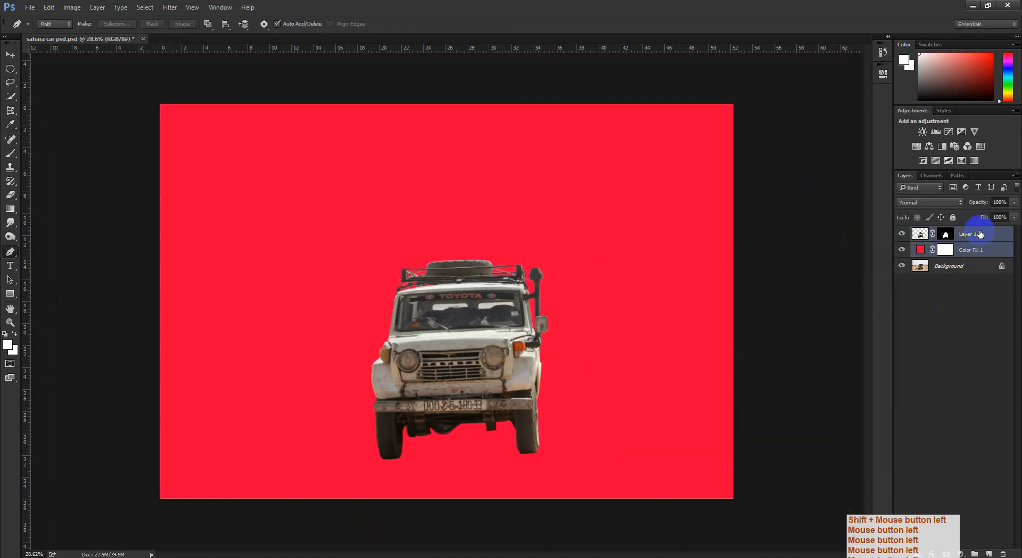
{"action": "key", "text": "Delete"}
{"action": "left_click", "coordinate": [958, 176]}
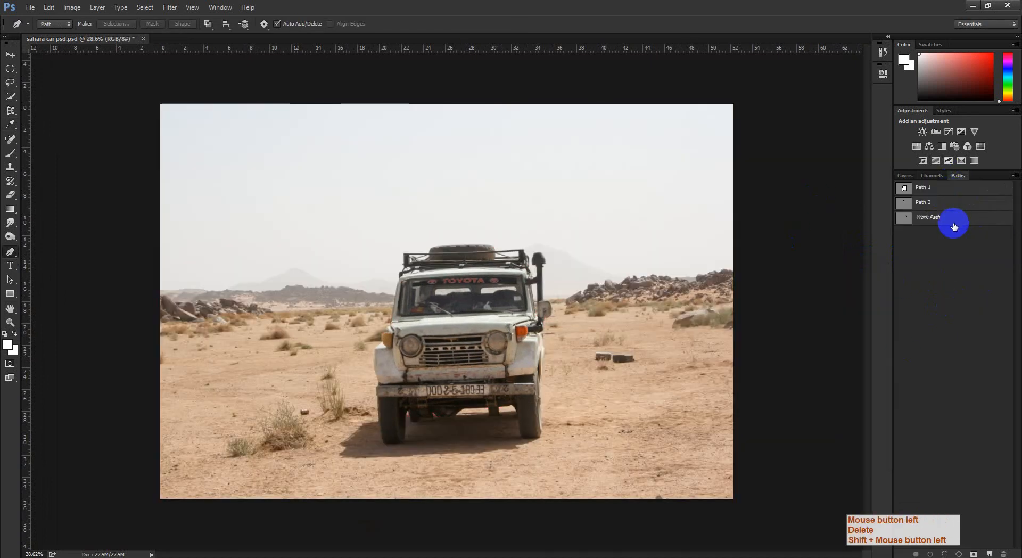
{"action": "left_click", "coordinate": [941, 194]}
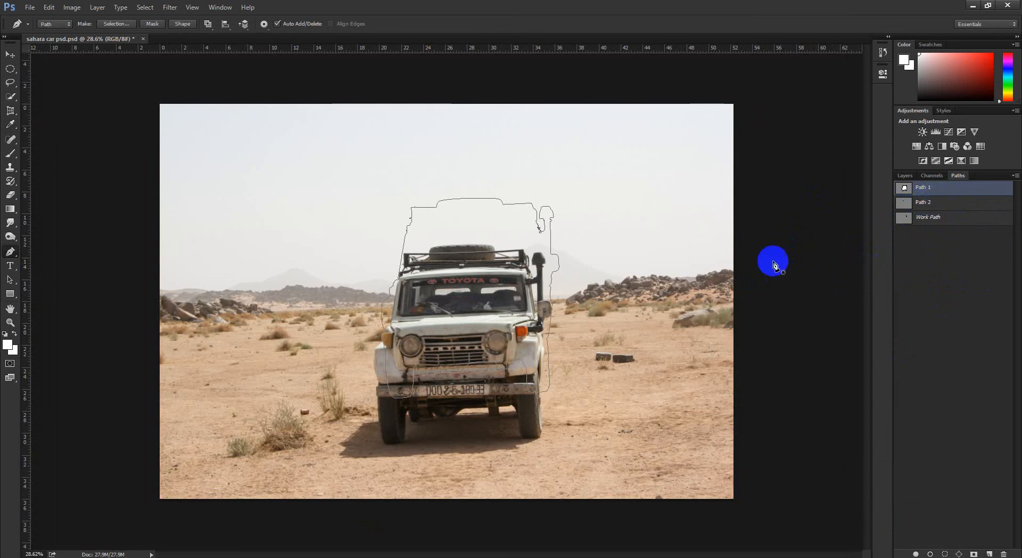
{"action": "key", "text": "v"}
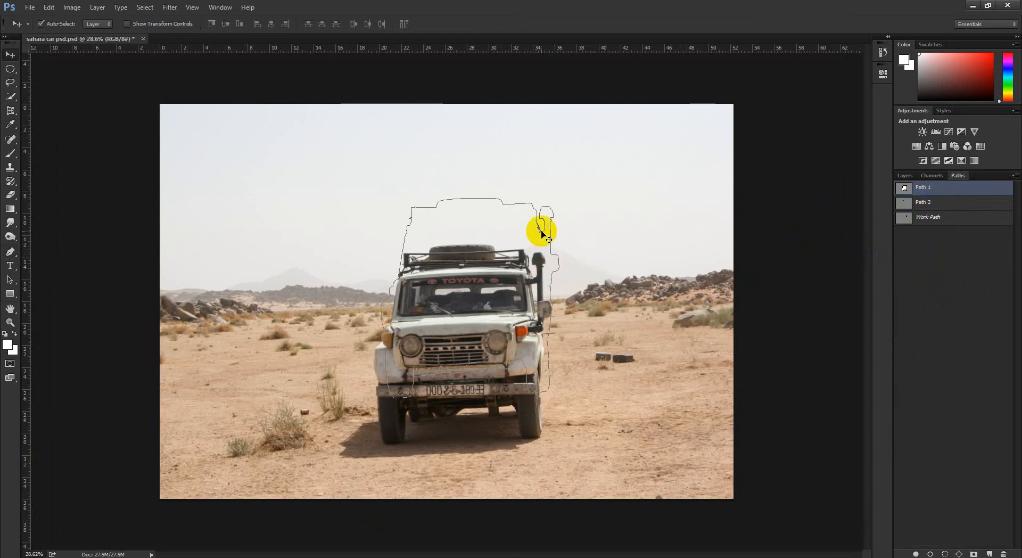
{"action": "left_click", "coordinate": [602, 267]}
{"action": "left_click", "coordinate": [506, 214]}
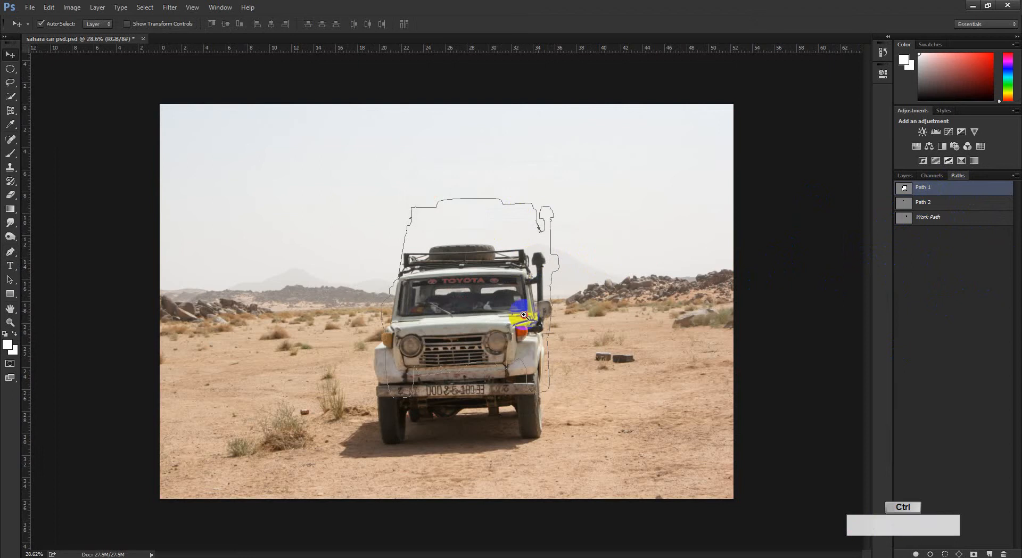
{"action": "left_click_drag", "start_coordinate": [524, 314], "coordinate": [516, 370]}
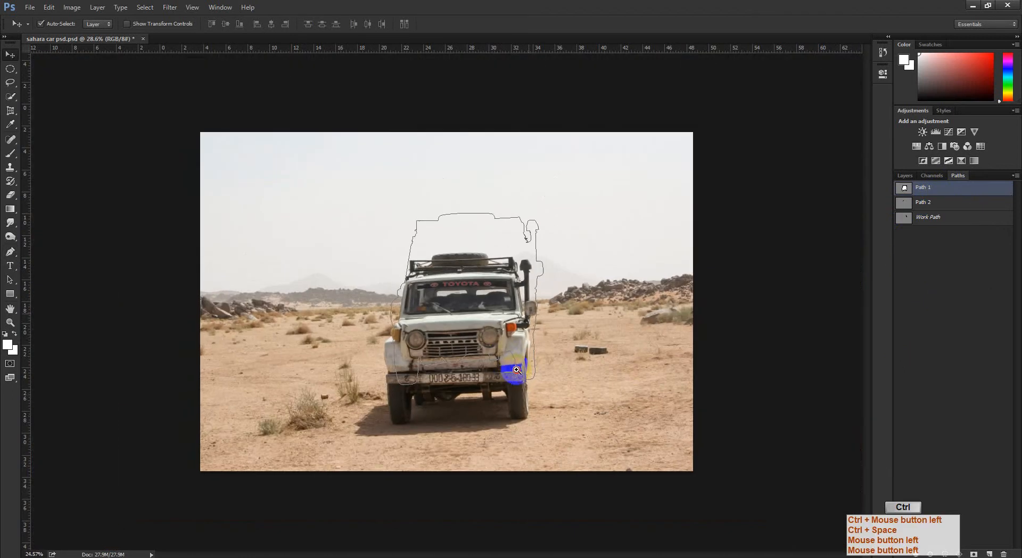
{"action": "key", "text": "ctrl+alt+z"}
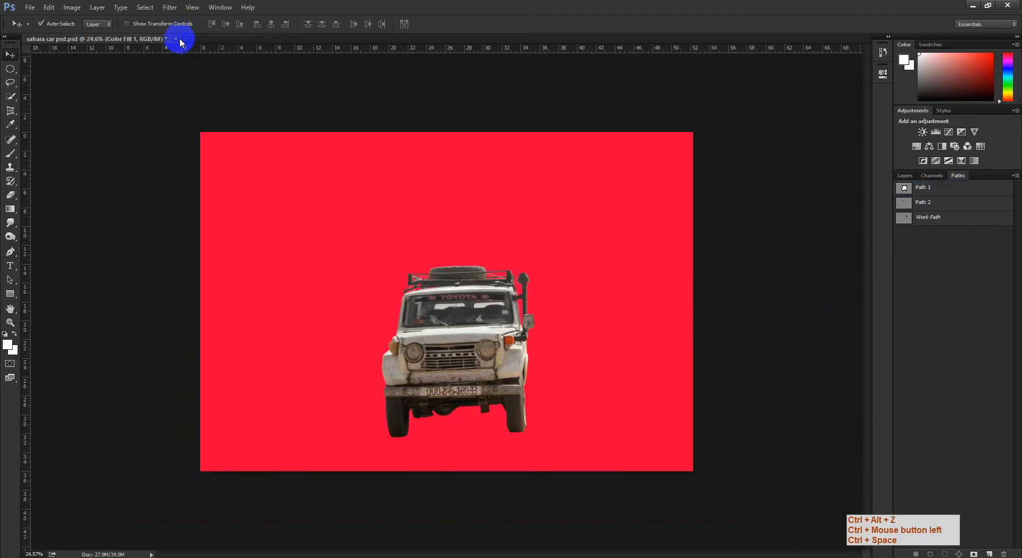
Close sahara car psd.psd without saving and reopen it from the recently used files.
{"action": "left_click", "coordinate": [175, 39]}
{"action": "left_click", "coordinate": [523, 212]}
{"action": "left_click", "coordinate": [30, 7]}
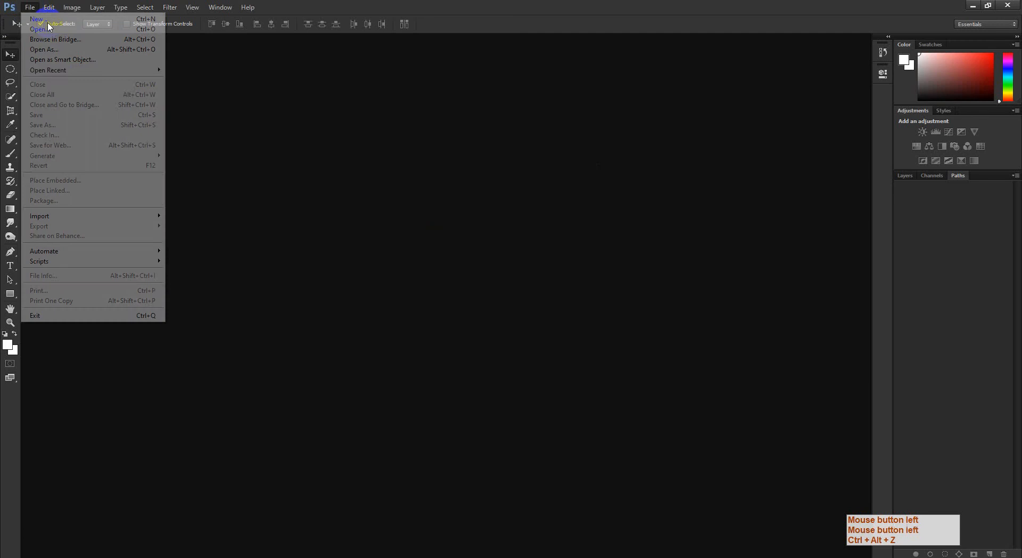
{"action": "mouse_move", "coordinate": [114, 69]}
{"action": "left_click", "coordinate": [197, 69]}
Show Path 1 over the car cutout to compare its outline, and close the file.
{"action": "left_click", "coordinate": [1003, 206]}
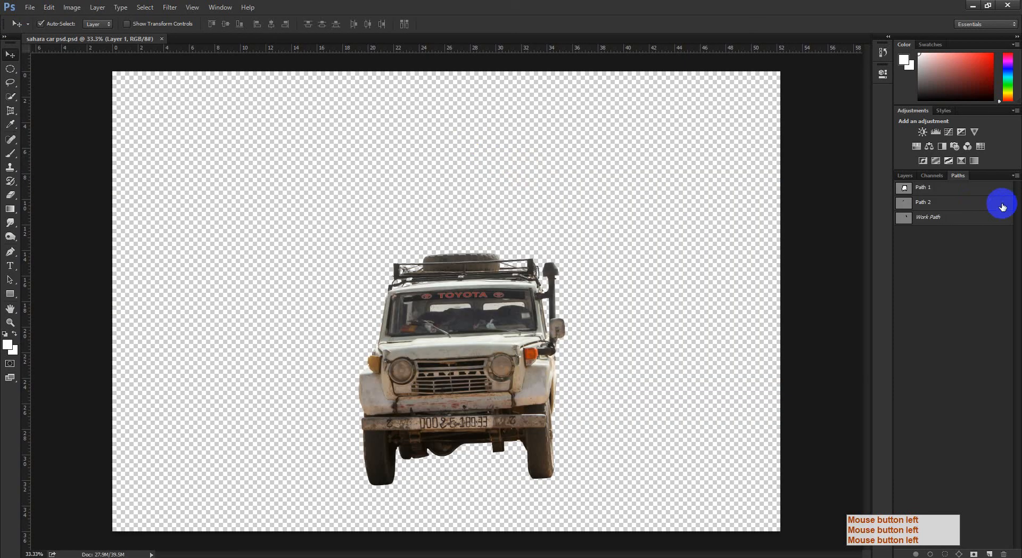
{"action": "left_click", "coordinate": [938, 187]}
{"action": "key", "text": "ctrl+space"}
{"action": "left_click_drag", "start_coordinate": [566, 206], "coordinate": [533, 255]}
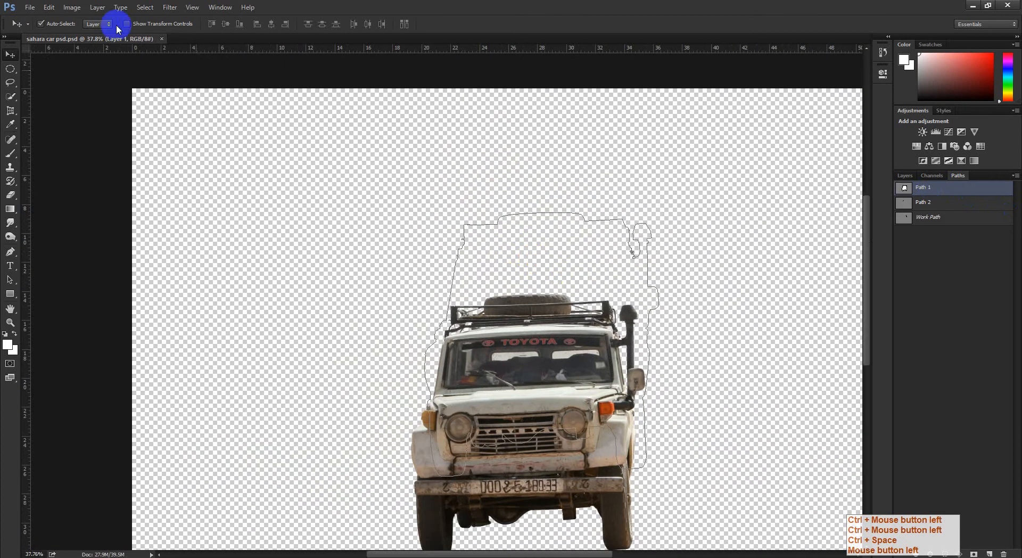
{"action": "left_click", "coordinate": [162, 40]}
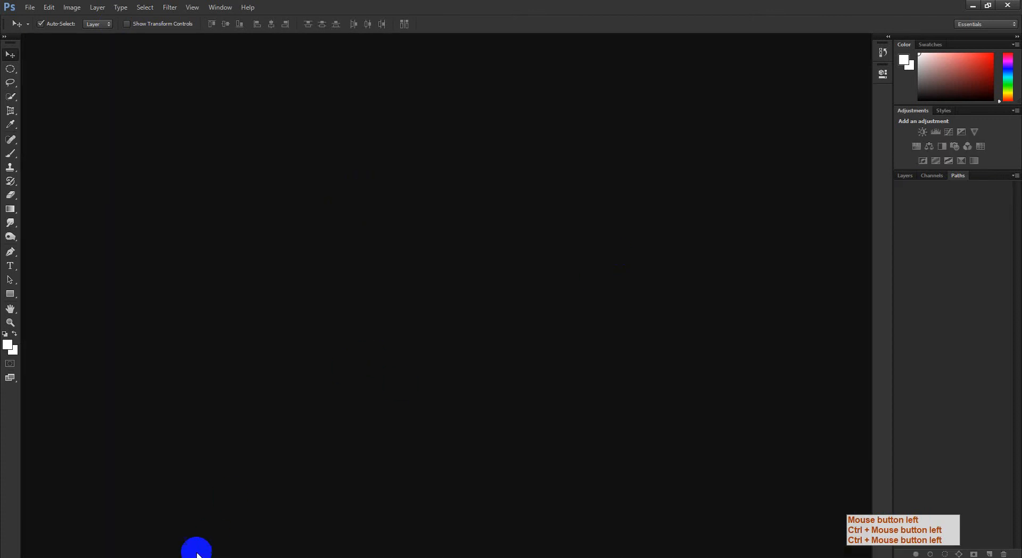
Return to the Facebook group and open the Google Drive folder link of the 26-minute-old post in a new tab.
{"action": "left_click", "coordinate": [133, 532]}
{"action": "scroll", "coordinate": [318, 410], "scroll_direction": "up", "scroll_amount": 8}
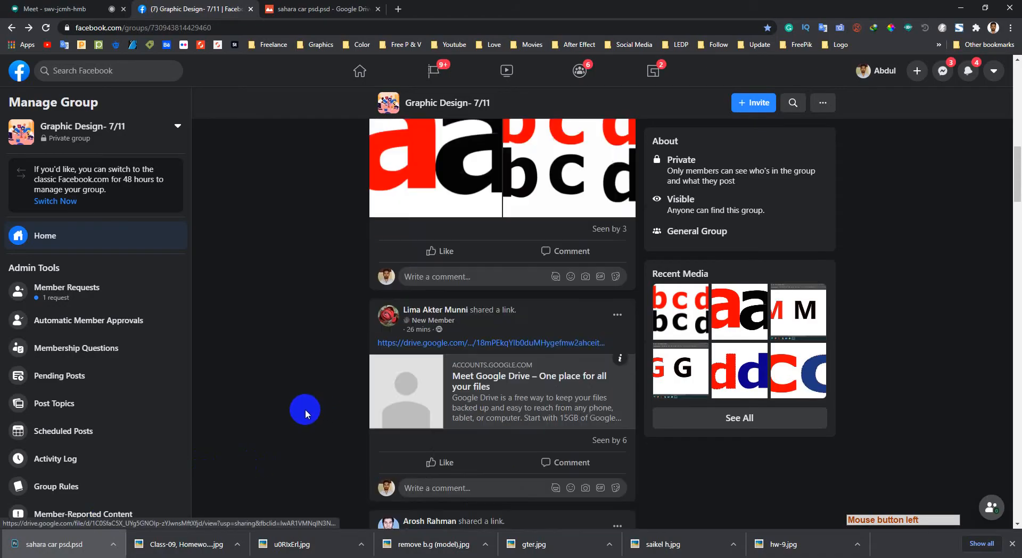
{"action": "scroll", "coordinate": [307, 391], "scroll_direction": "up", "scroll_amount": 3}
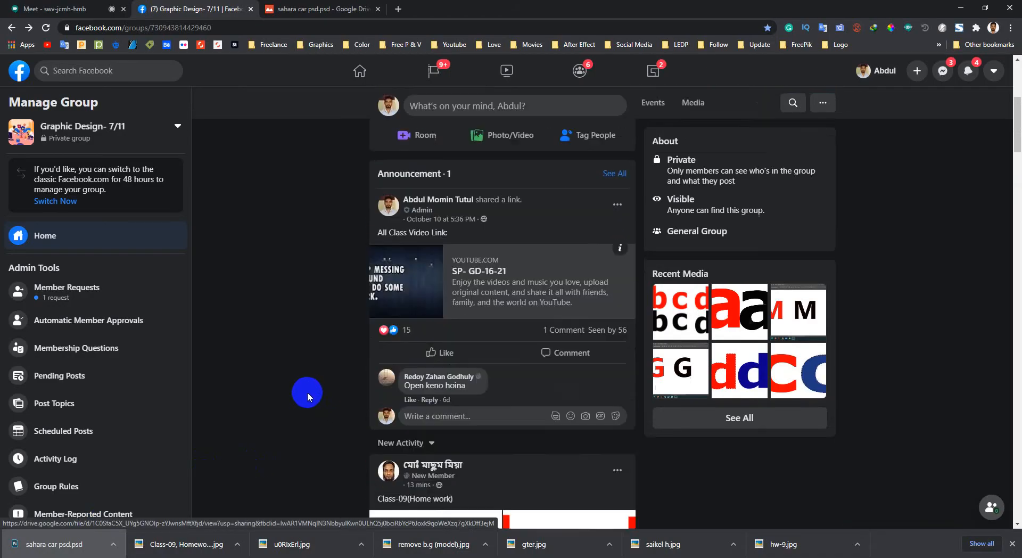
{"action": "scroll", "coordinate": [308, 392], "scroll_direction": "down", "scroll_amount": 8}
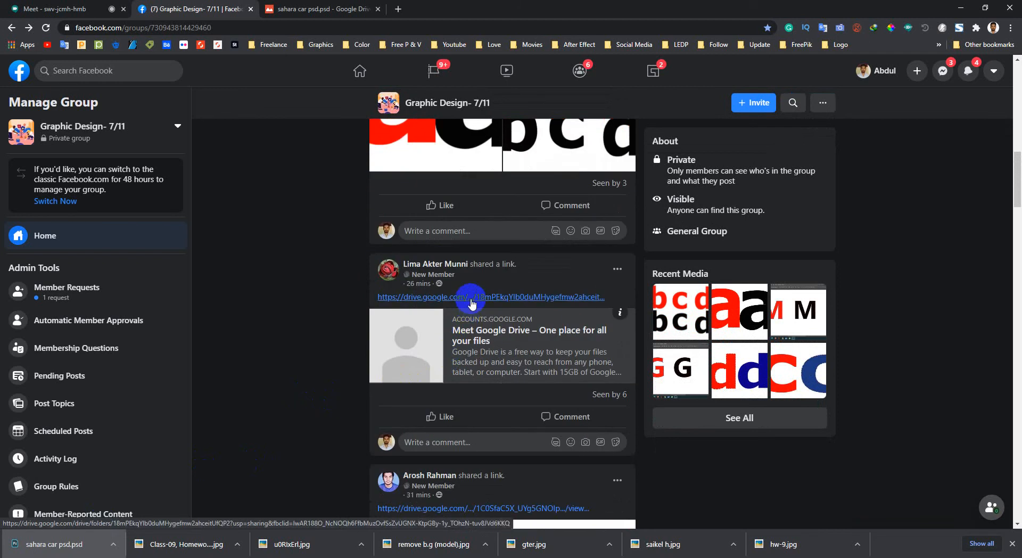
{"action": "middle_click", "coordinate": [469, 301]}
View the letter images of the Class-09(Home work) post and give the post a Wow reaction.
{"action": "scroll", "coordinate": [314, 354], "scroll_direction": "up", "scroll_amount": 4}
{"action": "left_click", "coordinate": [404, 322]}
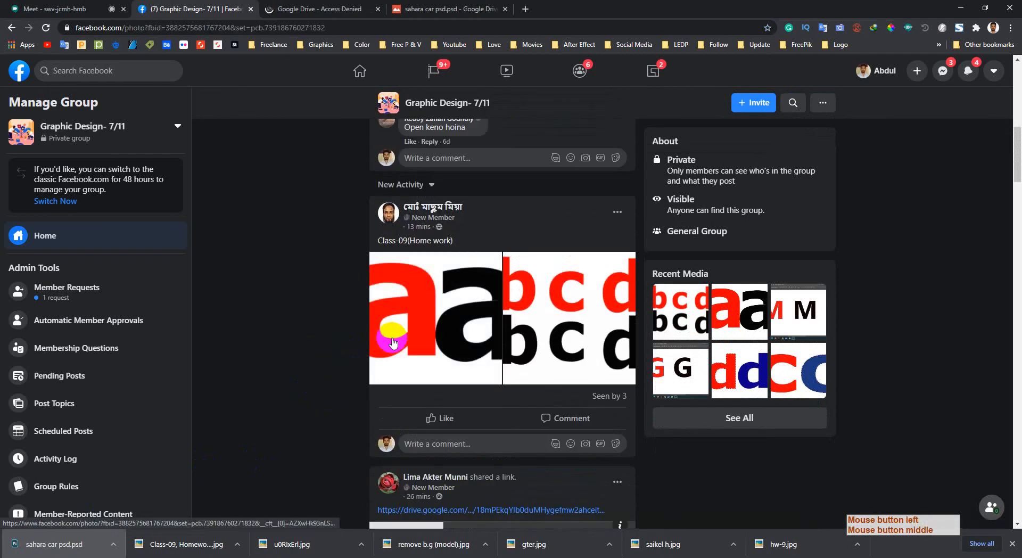
{"action": "left_click", "coordinate": [796, 298]}
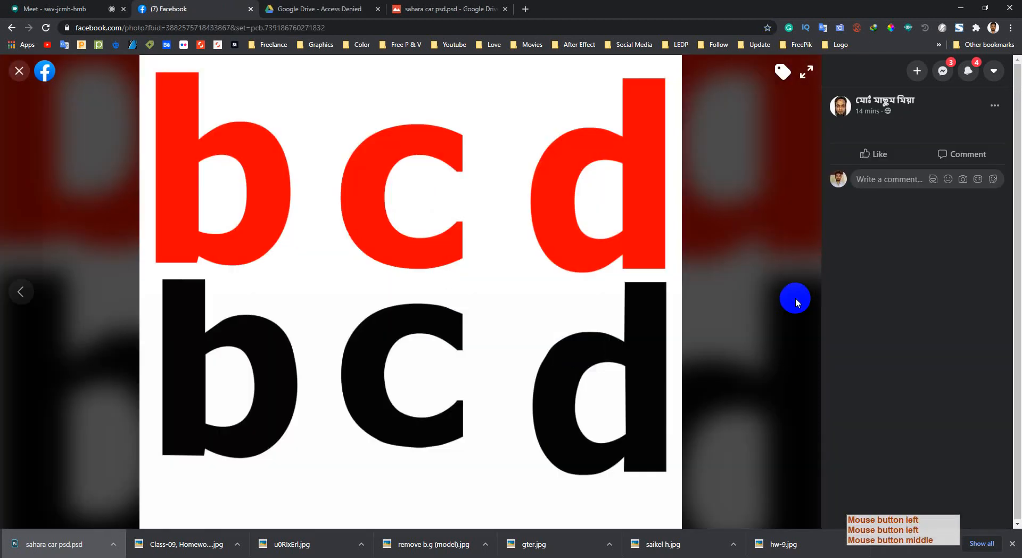
{"action": "left_click", "coordinate": [796, 298]}
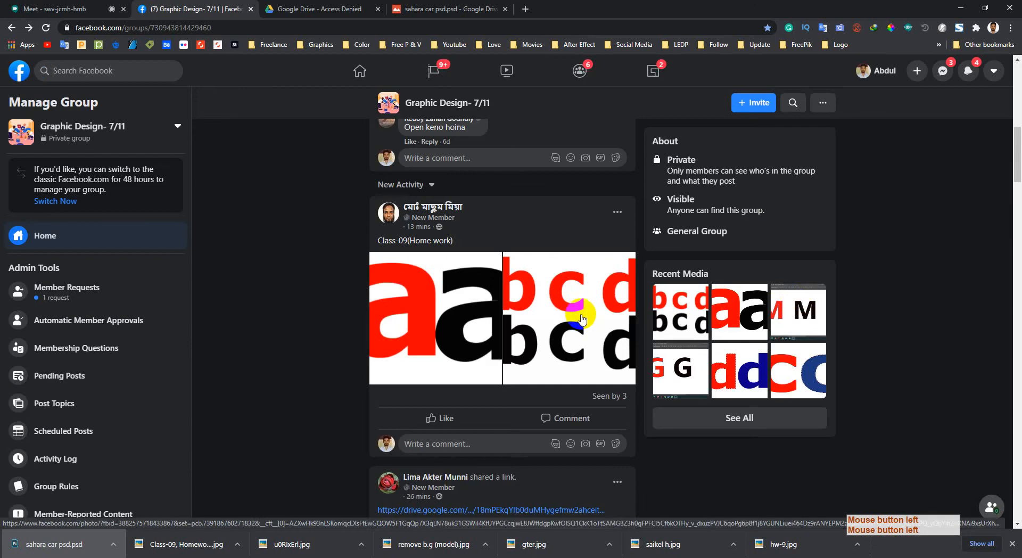
{"action": "mouse_move", "coordinate": [446, 426]}
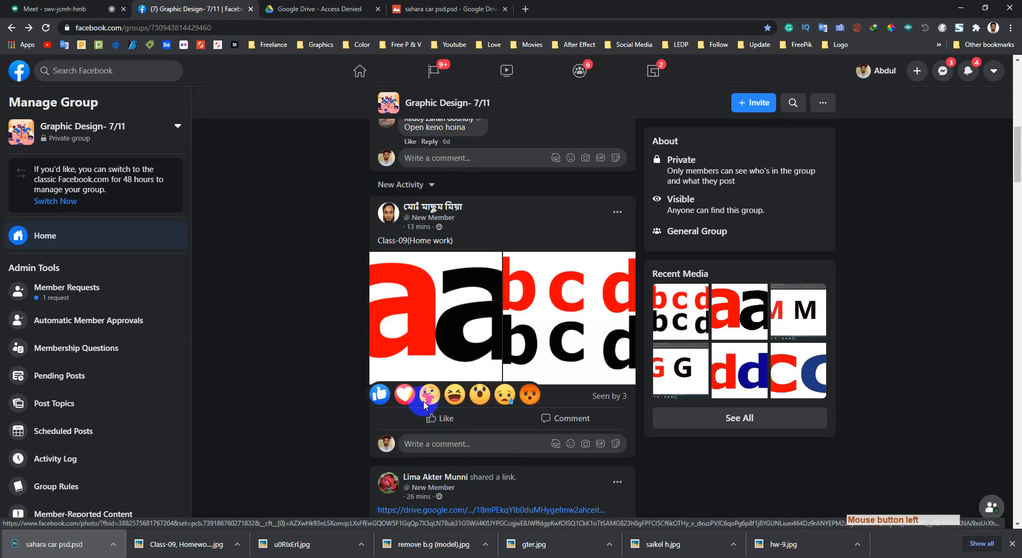
{"action": "left_click", "coordinate": [481, 399]}
Check the page behind the shared Google Drive folder link and close the Drive tabs.
{"action": "left_click", "coordinate": [319, 9]}
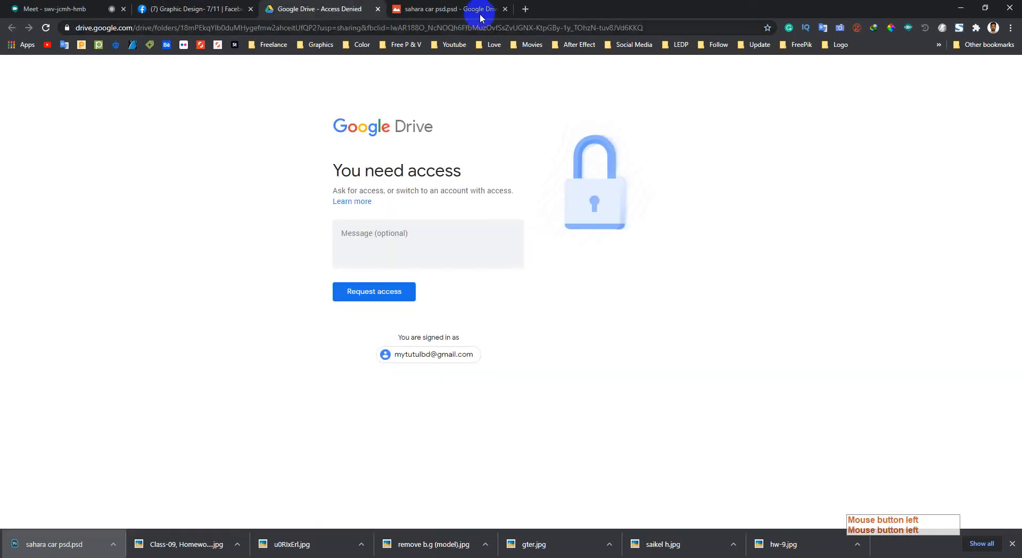
{"action": "left_click", "coordinate": [378, 9]}
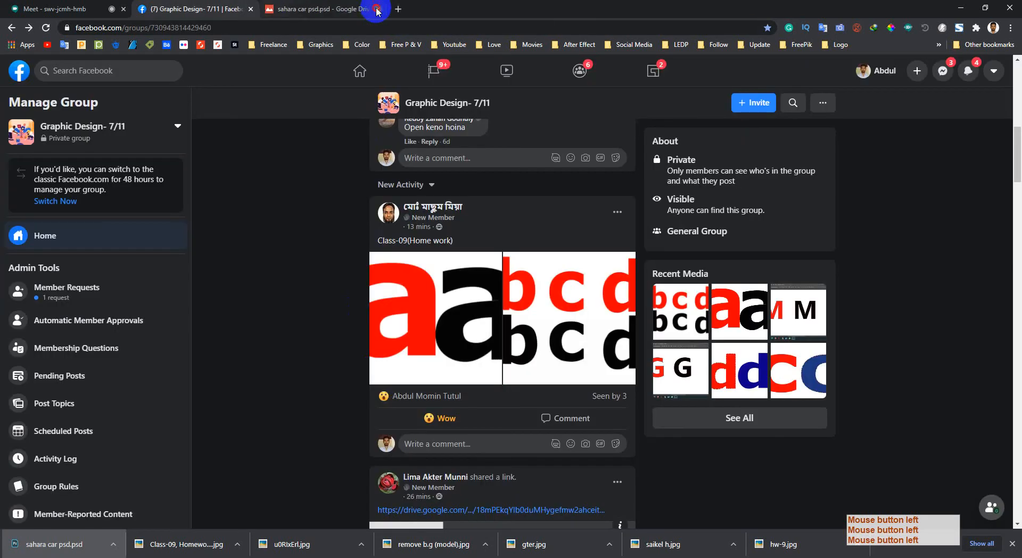
{"action": "scroll", "coordinate": [411, 462], "scroll_direction": "down", "scroll_amount": 1}
{"action": "middle_click", "coordinate": [423, 457]}
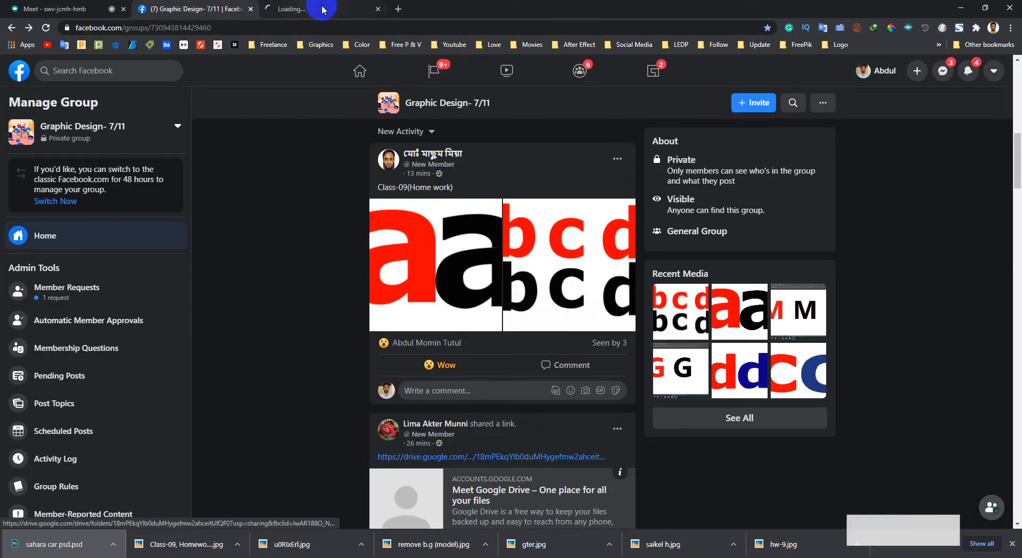
{"action": "left_click", "coordinate": [322, 10]}
{"action": "left_click", "coordinate": [377, 9]}
{"action": "scroll", "coordinate": [290, 393], "scroll_direction": "down", "scroll_amount": 1}
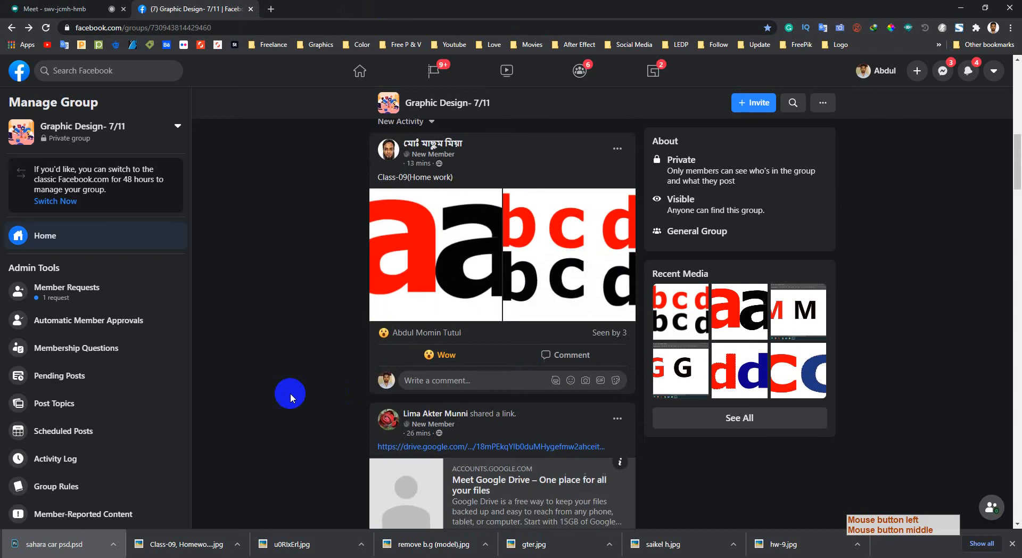
{"action": "scroll", "coordinate": [290, 394], "scroll_direction": "down", "scroll_amount": 7}
{"action": "middle_click", "coordinate": [311, 251]}
{"action": "middle_click", "coordinate": [309, 313]}
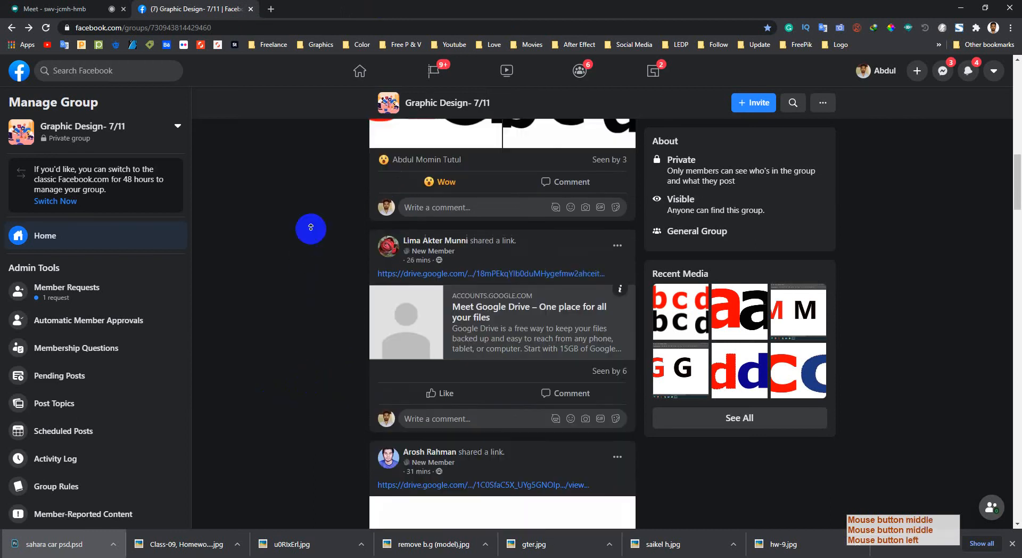
{"action": "middle_click", "coordinate": [319, 316]}
Switch to the Google Meet call, dismiss the browser's download bar and look through the participant list.
{"action": "left_click", "coordinate": [74, 8]}
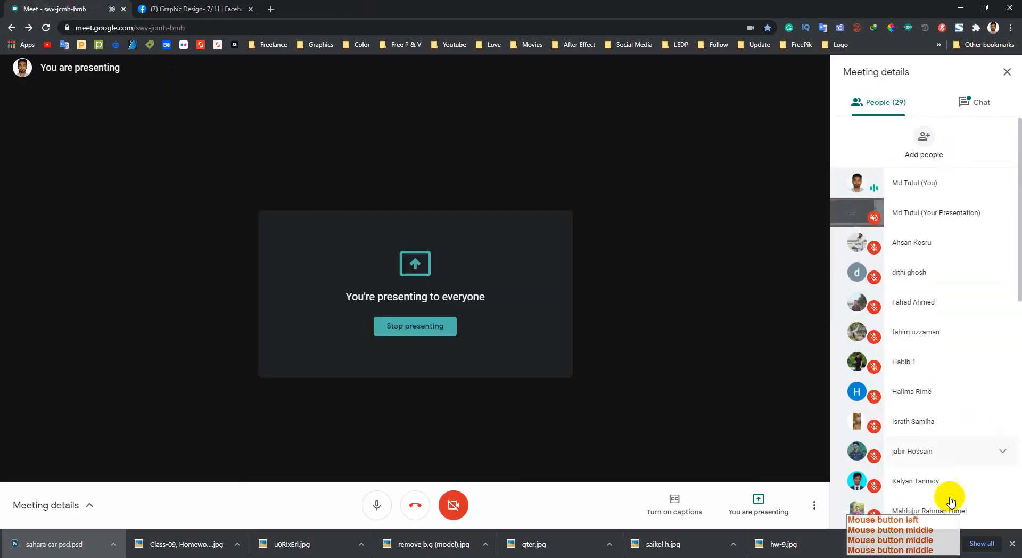
{"action": "scroll", "coordinate": [951, 501], "scroll_direction": "down", "scroll_amount": 2}
{"action": "left_click", "coordinate": [1012, 547]}
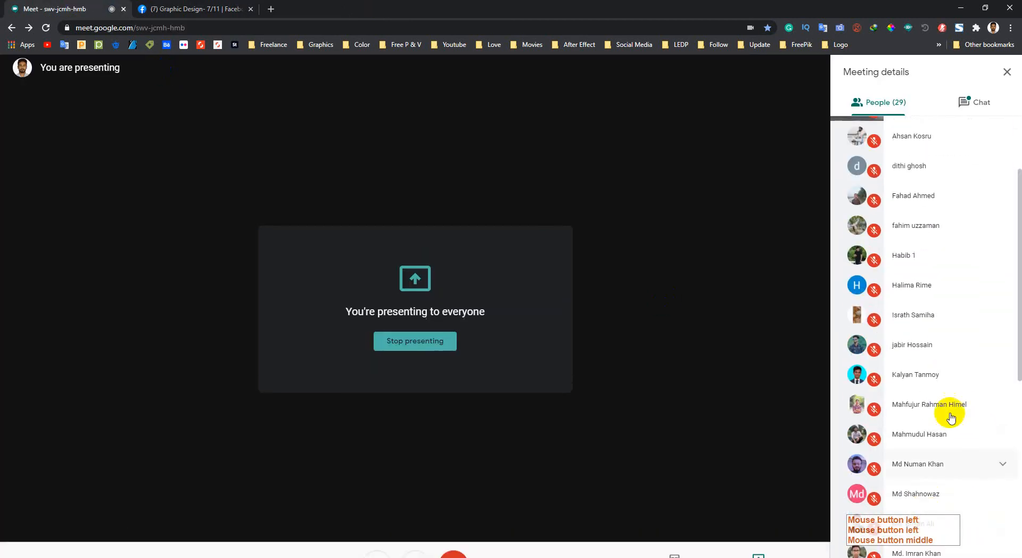
{"action": "scroll", "coordinate": [947, 394], "scroll_direction": "up", "scroll_amount": 2}
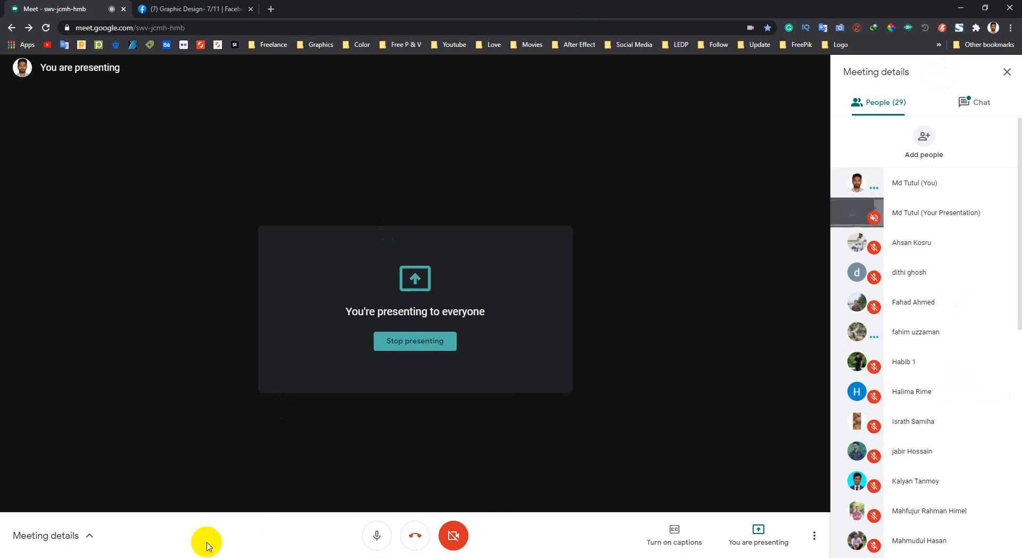
{"action": "left_click", "coordinate": [195, 554]}
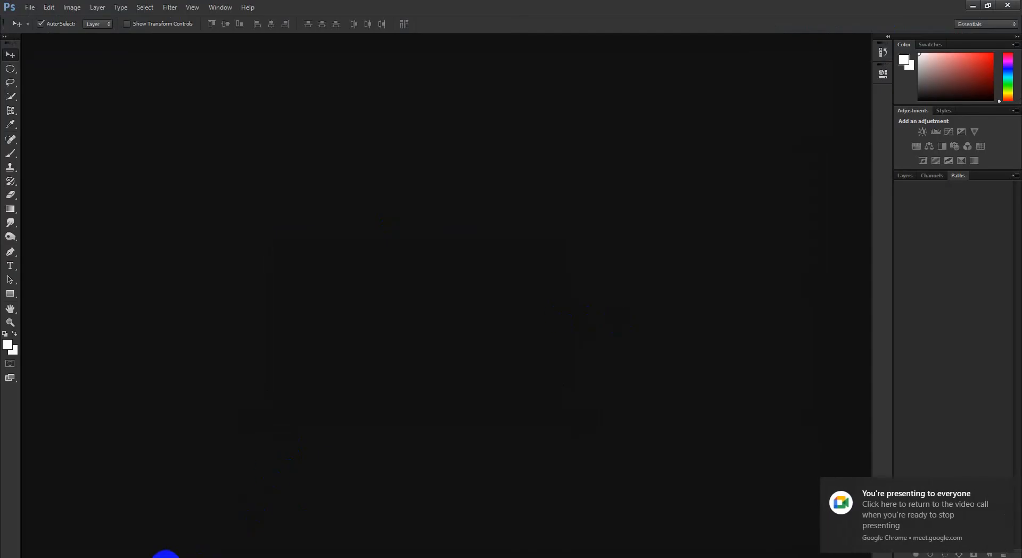
{"action": "left_click", "coordinate": [165, 554]}
{"action": "scroll", "coordinate": [908, 405], "scroll_direction": "down", "scroll_amount": 6}
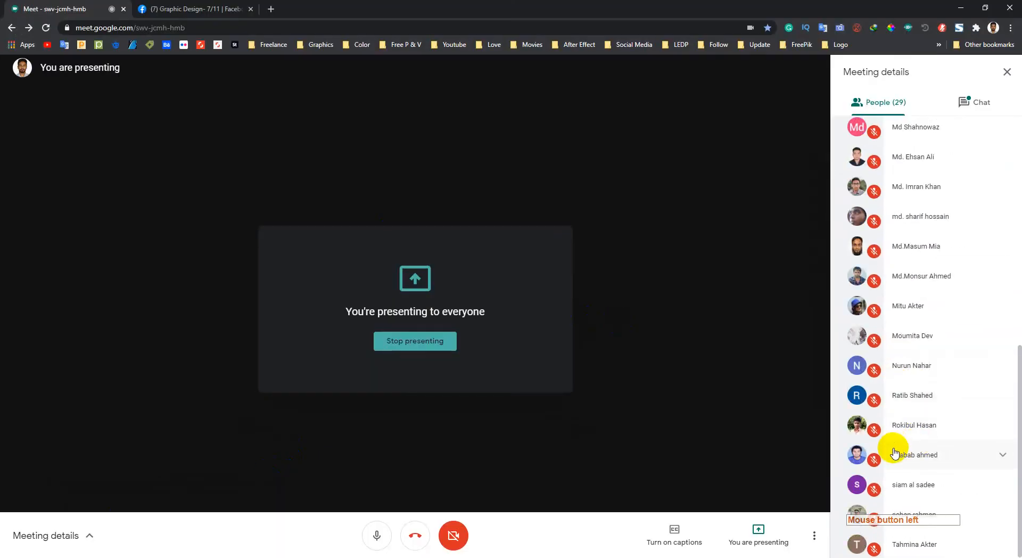
{"action": "scroll", "coordinate": [896, 442], "scroll_direction": "up", "scroll_amount": 6}
{"action": "scroll", "coordinate": [899, 412], "scroll_direction": "down", "scroll_amount": 6}
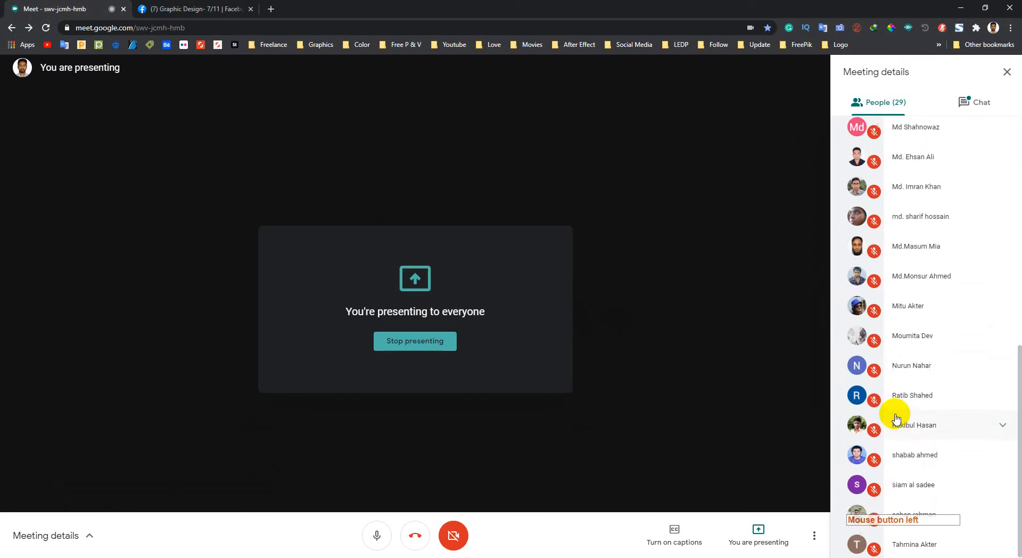
{"action": "scroll", "coordinate": [911, 416], "scroll_direction": "up", "scroll_amount": 6}
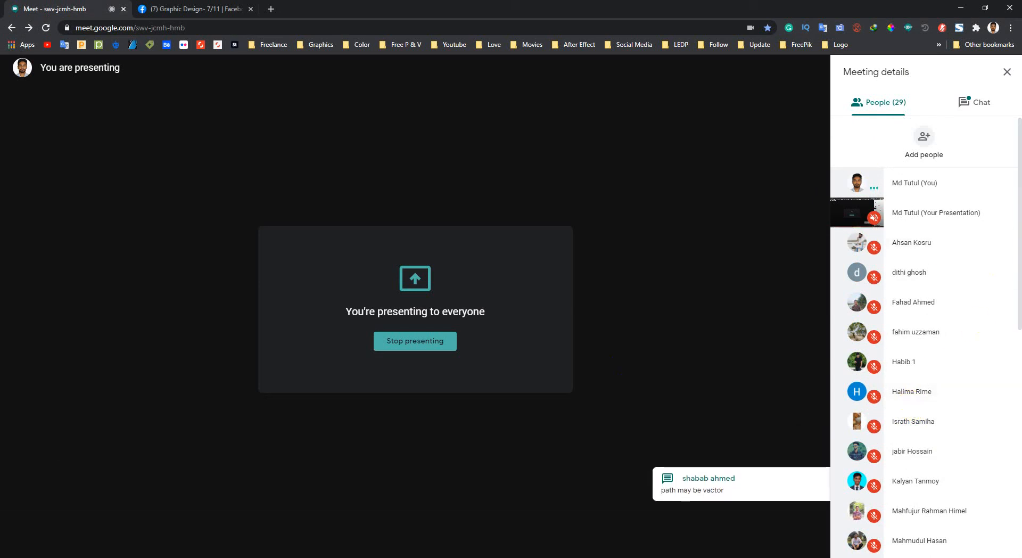
Switch to Photoshop, open class=9.jpg from the Desktop and display its layers.
{"action": "left_click", "coordinate": [237, 557]}
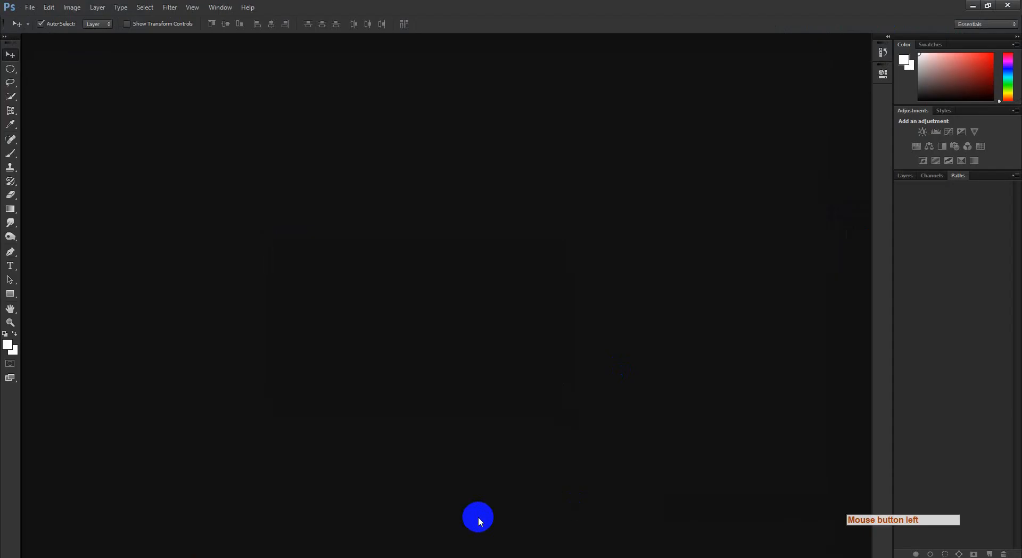
{"action": "left_click", "coordinate": [30, 8]}
{"action": "left_click", "coordinate": [39, 28]}
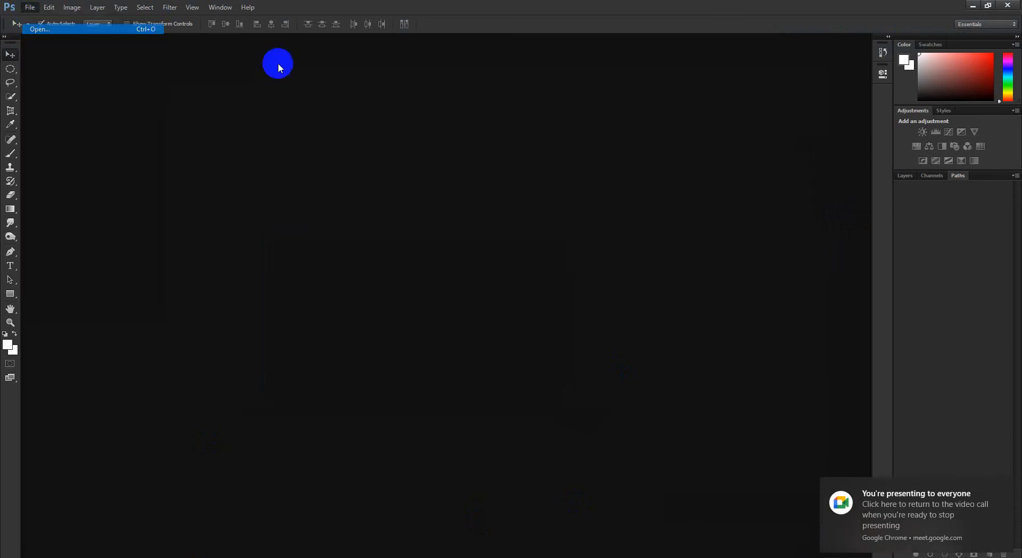
{"action": "left_click", "coordinate": [234, 177]}
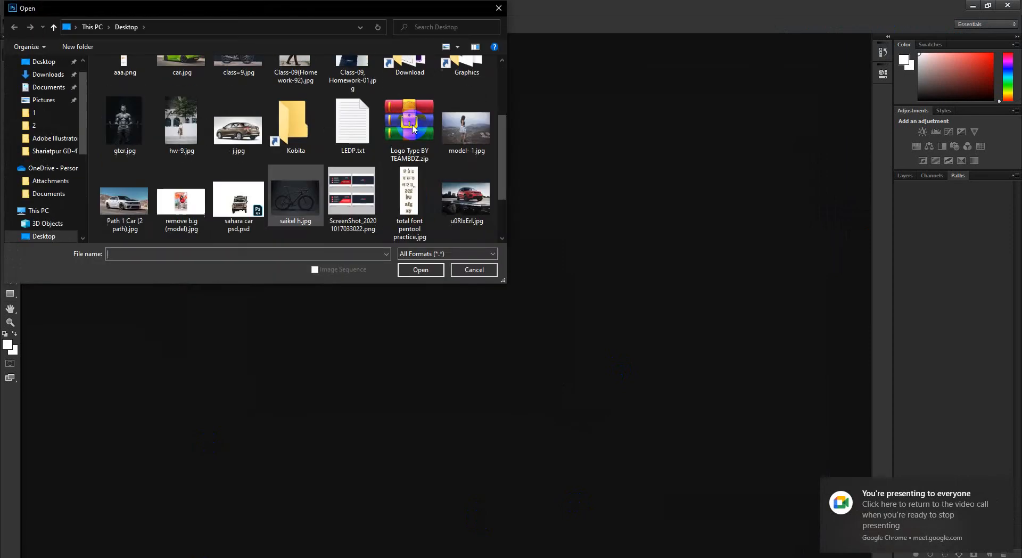
{"action": "left_click", "coordinate": [418, 270]}
{"action": "left_click", "coordinate": [419, 270]}
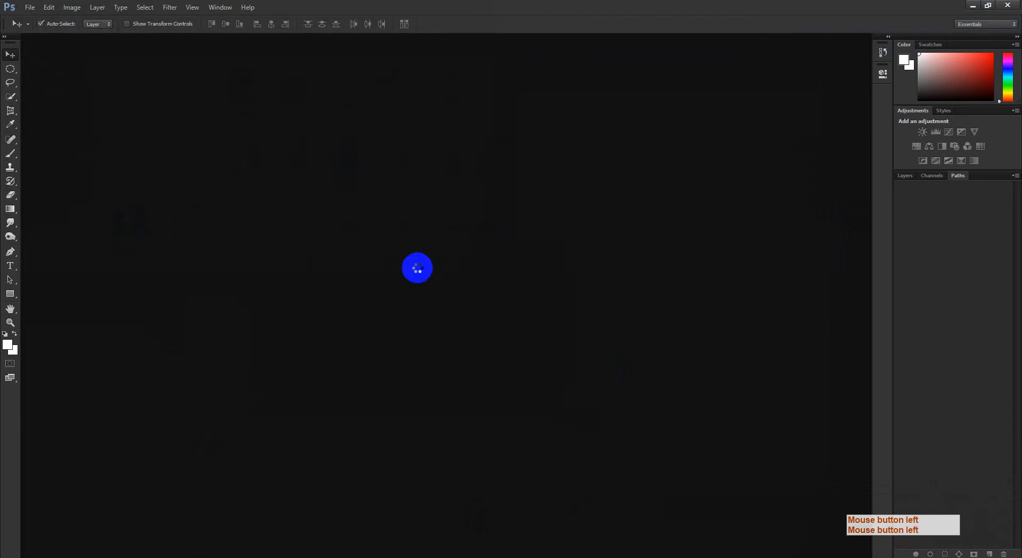
{"action": "key", "text": "ctrl+space"}
{"action": "left_click_drag", "start_coordinate": [479, 284], "coordinate": [456, 315]}
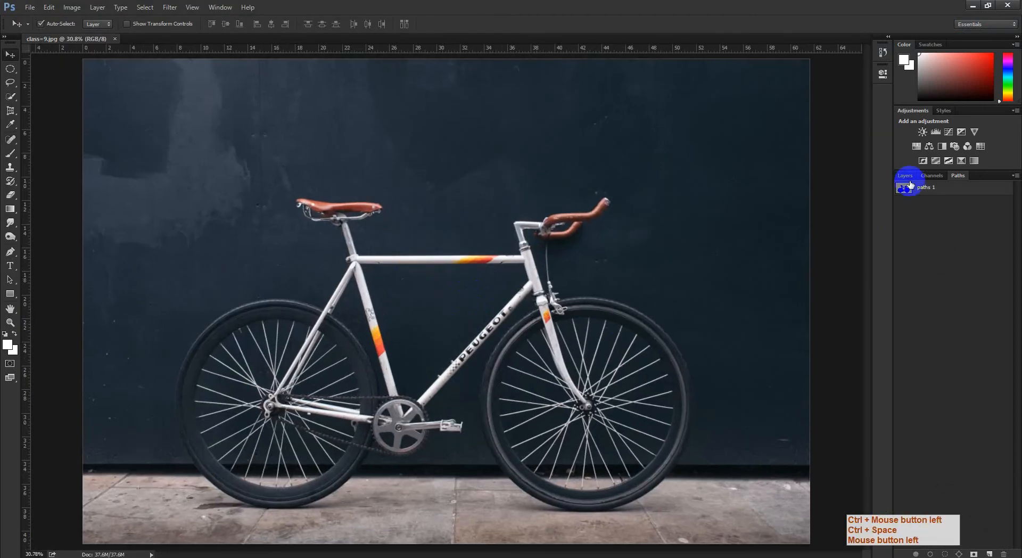
{"action": "left_click", "coordinate": [909, 175]}
{"action": "key", "text": "ctrl+space"}
{"action": "mouse_move", "coordinate": [538, 288]}
{"action": "left_mouse_down"}
{"action": "mouse_move", "coordinate": [500, 287]}
{"action": "mouse_move", "coordinate": [521, 288]}
{"action": "left_mouse_up"}
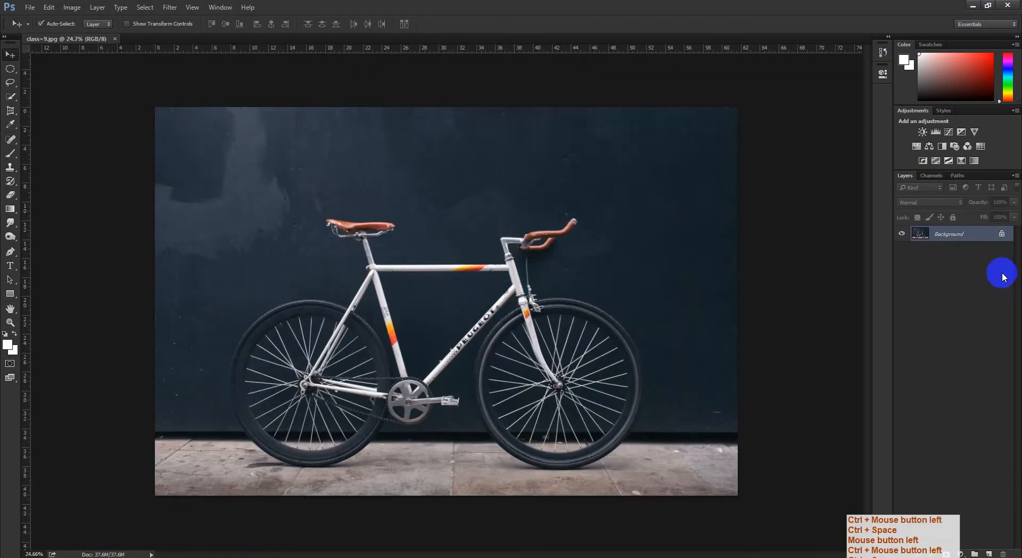
Draw a white square shape about 1000 px wide over the bicycle's saddle.
{"action": "left_click", "coordinate": [10, 294]}
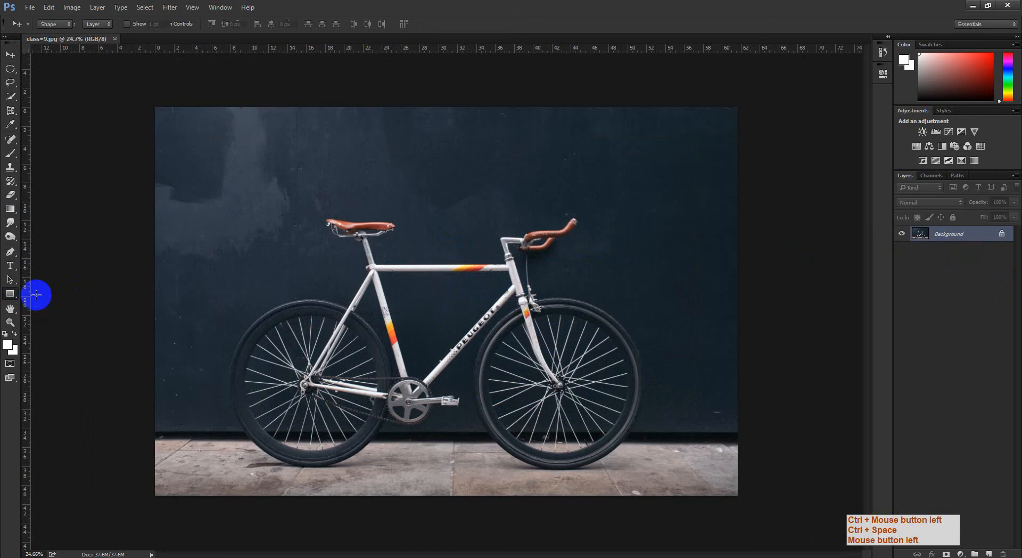
{"action": "left_click_drag", "start_coordinate": [278, 148], "coordinate": [429, 280]}
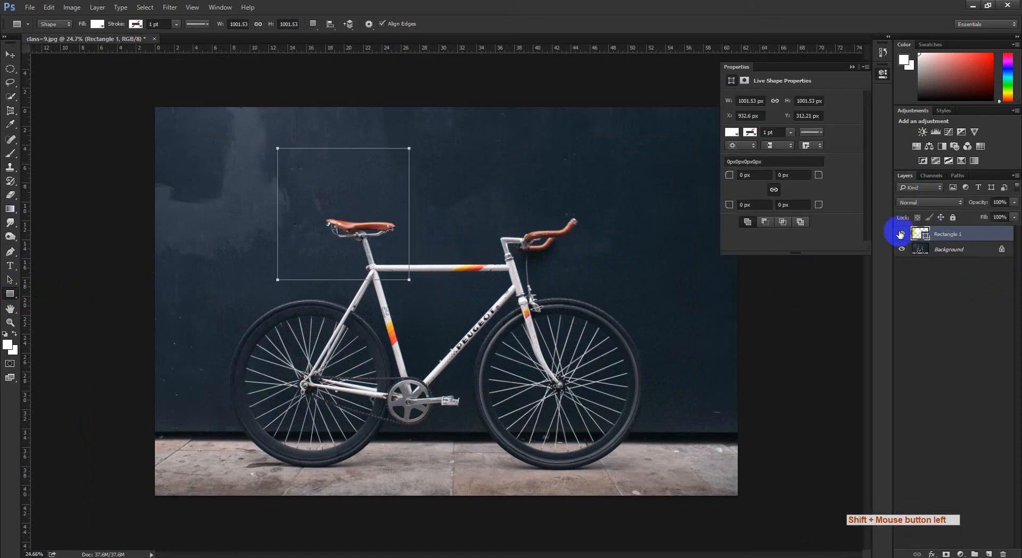
{"action": "left_click", "coordinate": [10, 53]}
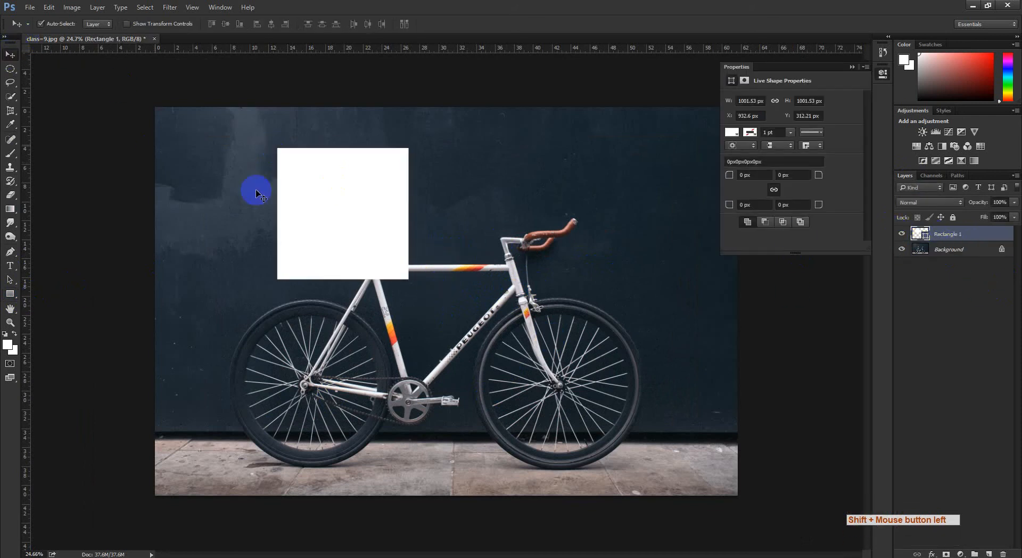
Place Class-09(Home work-92).jpg as an embedded object and scale it to about 39%.
{"action": "left_click", "coordinate": [28, 7]}
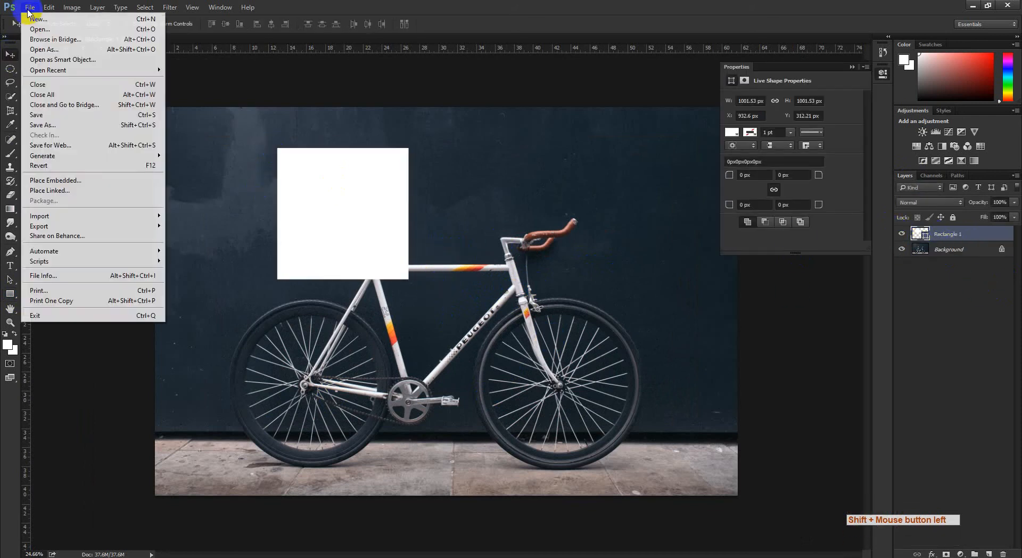
{"action": "left_click", "coordinate": [64, 181]}
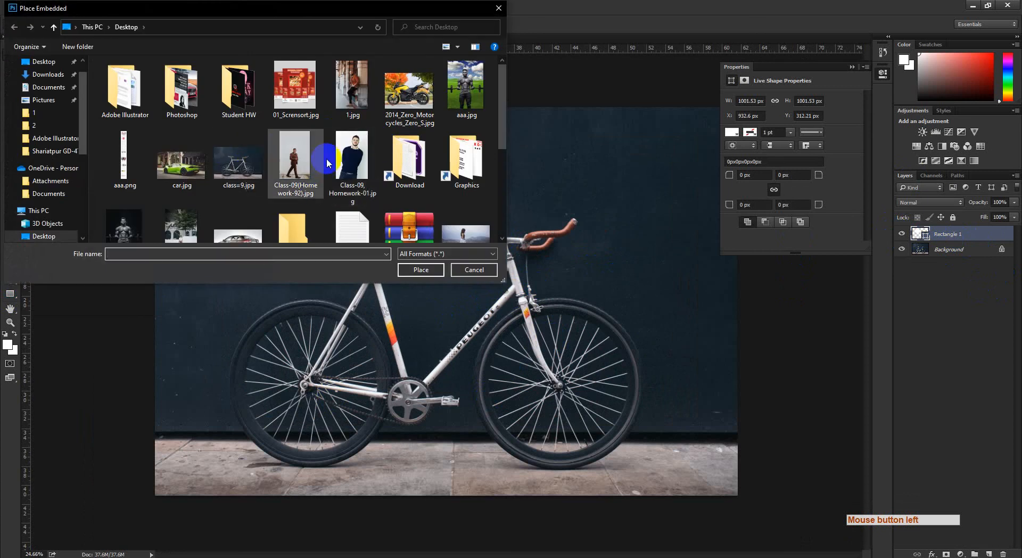
{"action": "left_click", "coordinate": [321, 162]}
{"action": "left_click", "coordinate": [421, 270]}
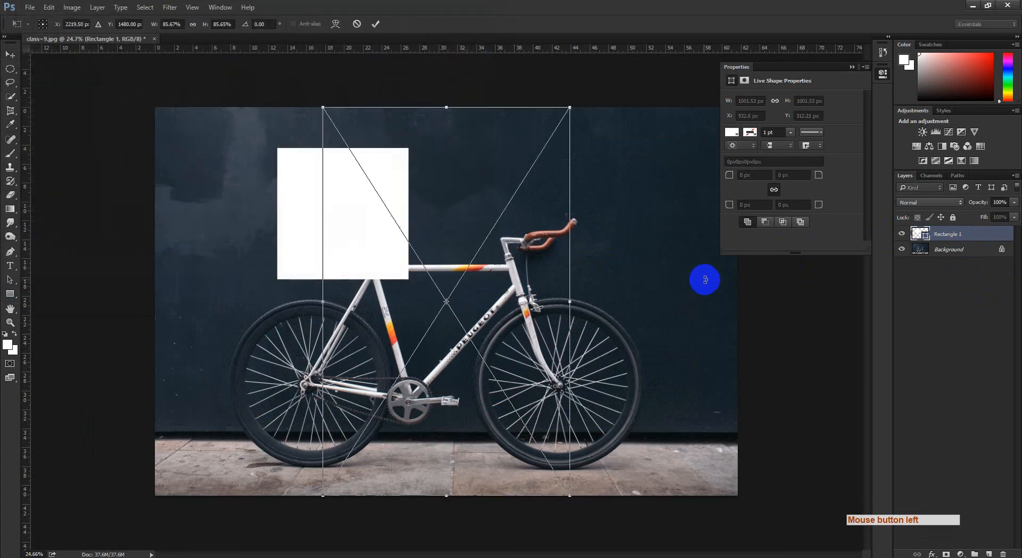
{"action": "left_click_drag", "start_coordinate": [566, 119], "coordinate": [503, 214]}
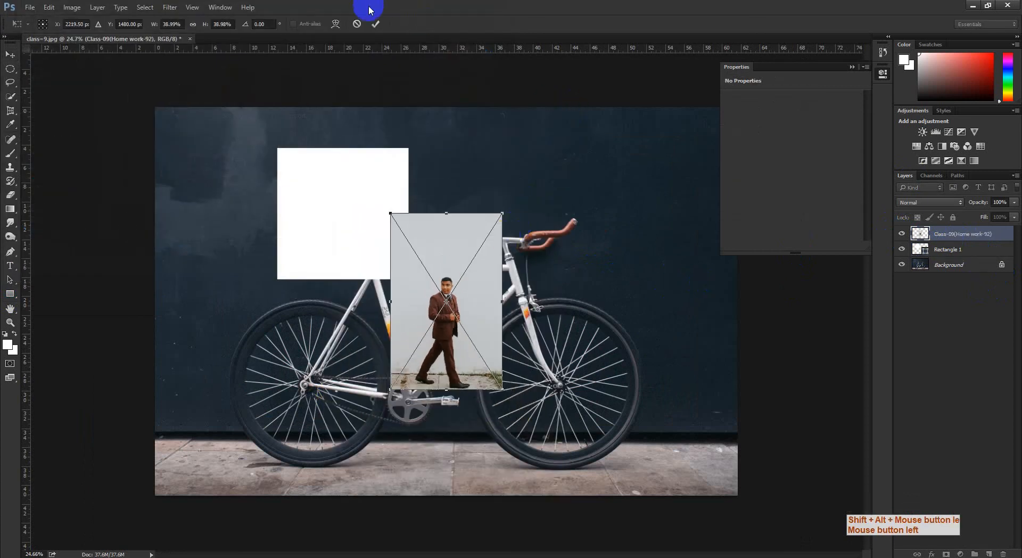
{"action": "left_click", "coordinate": [375, 25]}
Move the placed photo over the front wheel and switch the Rectangle 1 layer's visibility off and back on.
{"action": "left_click_drag", "start_coordinate": [445, 228], "coordinate": [579, 279]}
{"action": "left_click", "coordinate": [957, 253]}
{"action": "left_click", "coordinate": [902, 249]}
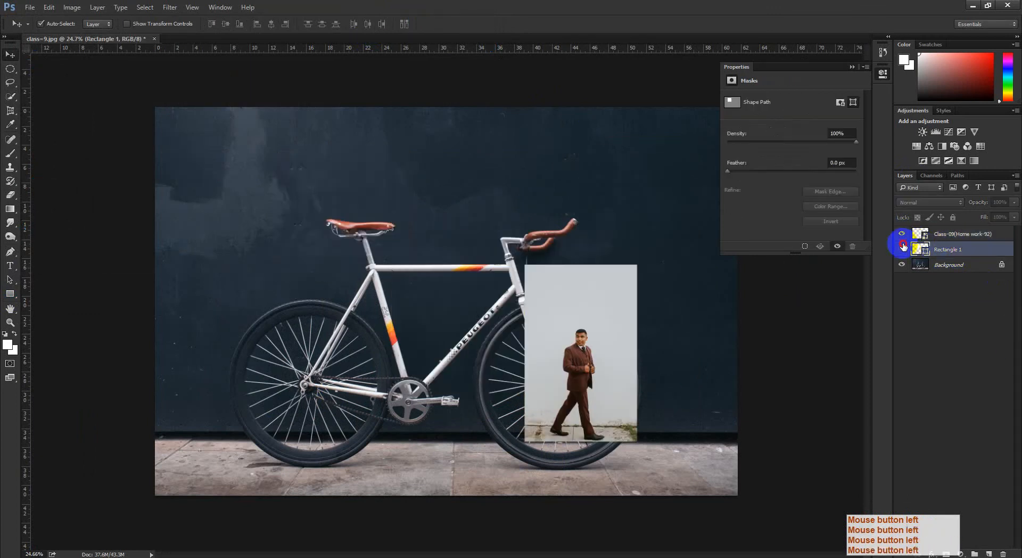
{"action": "left_click", "coordinate": [901, 249]}
{"action": "left_click", "coordinate": [920, 235]}
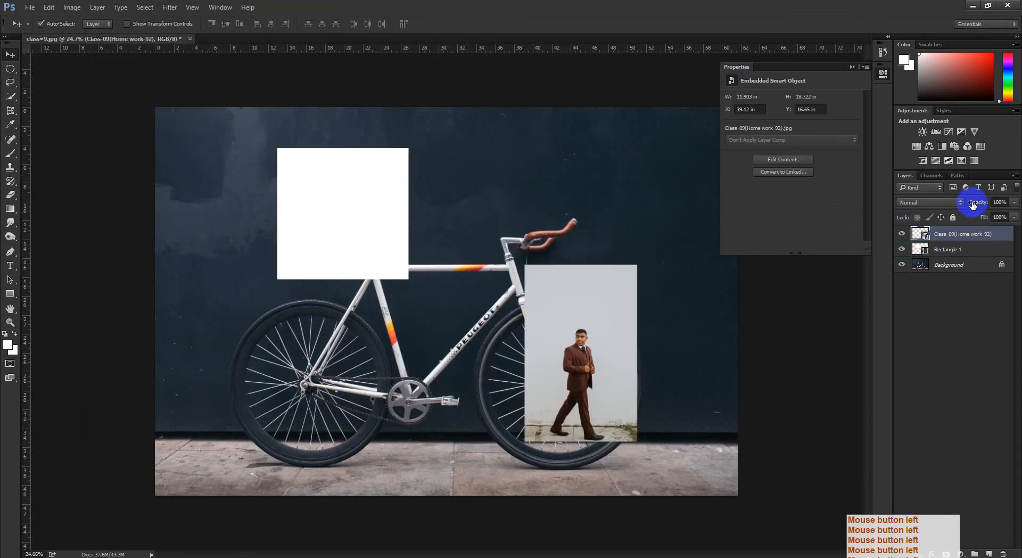
View the saved path, move the placed photo up beside the handlebar and return to the layers.
{"action": "left_click", "coordinate": [958, 176]}
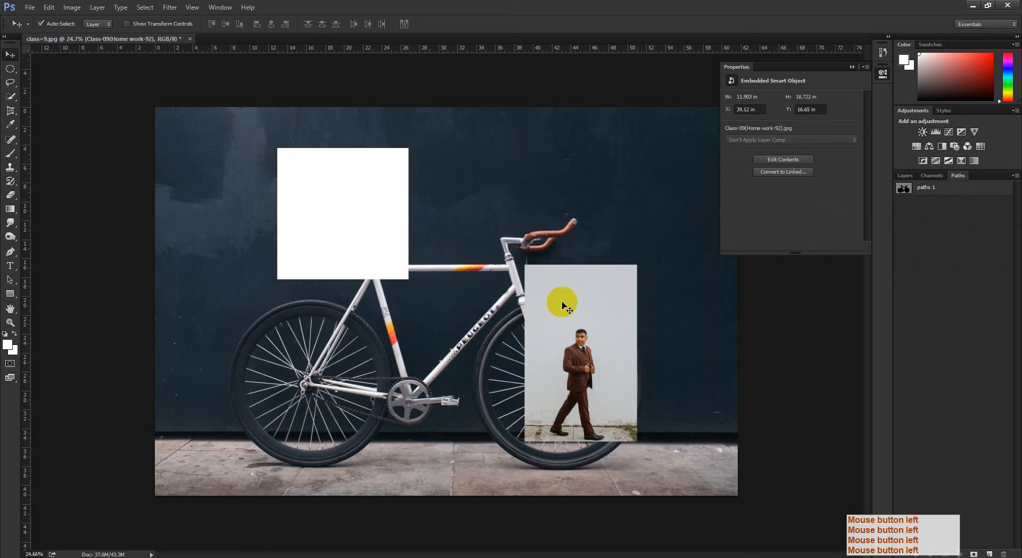
{"action": "left_click_drag", "start_coordinate": [611, 308], "coordinate": [633, 196]}
{"action": "left_click", "coordinate": [914, 180]}
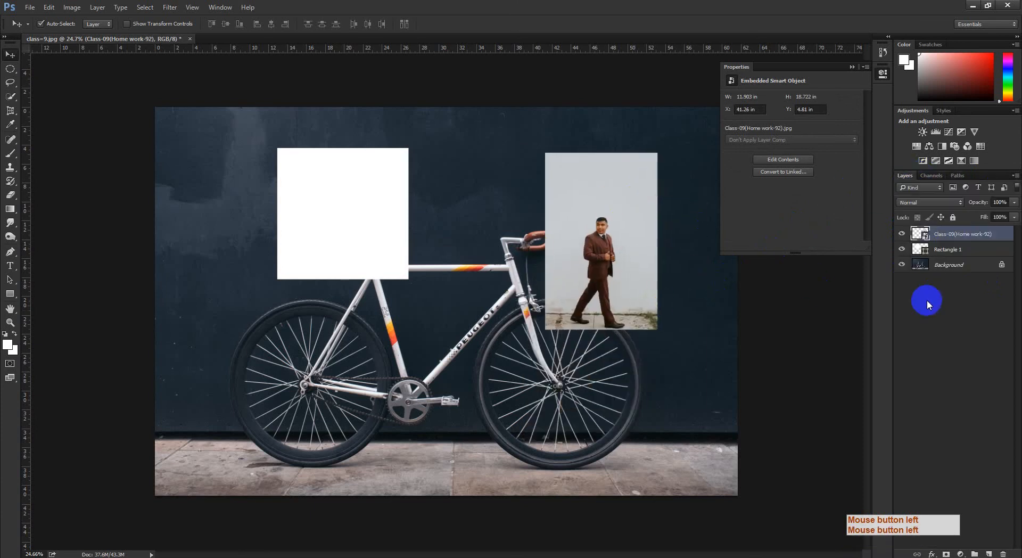
Delete the placed Class-09(Home work-92) layer and the Rectangle 1 layer.
{"action": "left_click", "coordinate": [925, 299]}
{"action": "left_click", "coordinate": [943, 235]}
{"action": "key", "text": "Delete"}
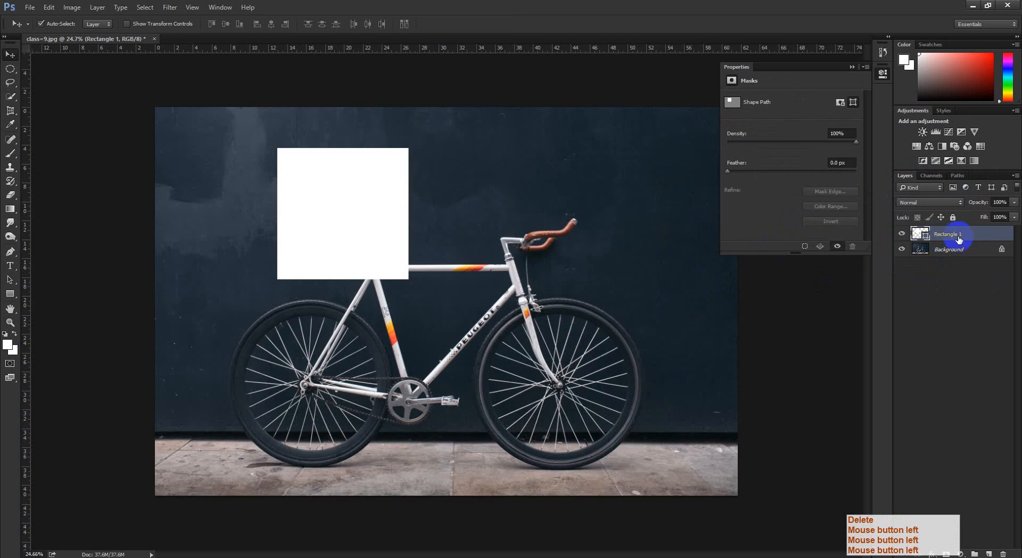
{"action": "key", "text": "Delete"}
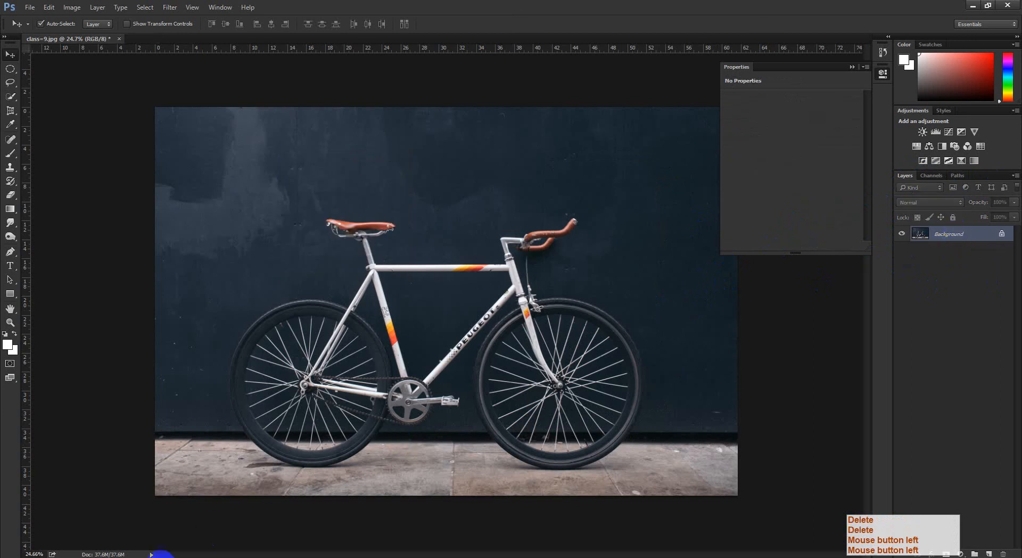
Look at the Google Meet call in the browser and minimize it to return to Photoshop.
{"action": "mouse_move", "coordinate": [162, 554]}
{"action": "left_click", "coordinate": [110, 519]}
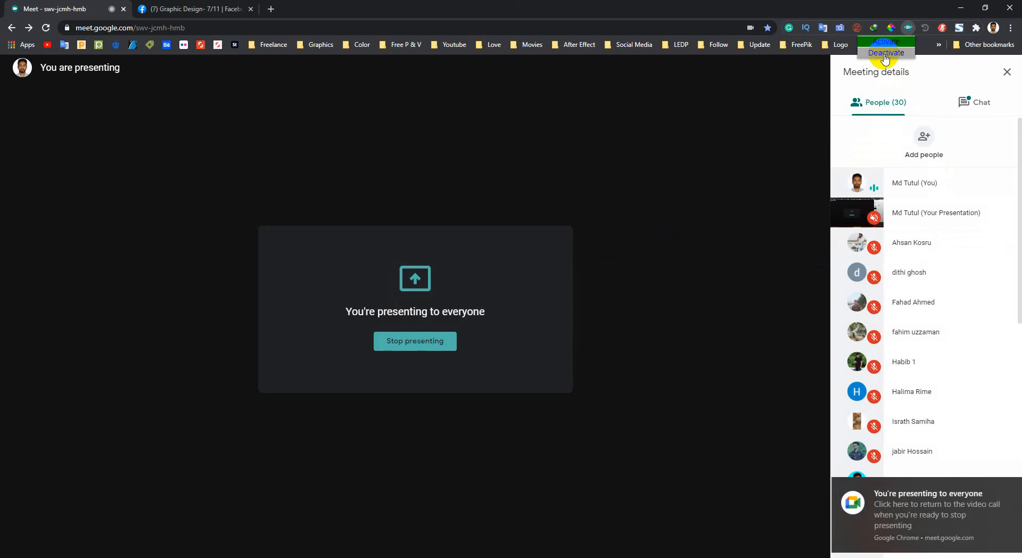
{"action": "left_click", "coordinate": [953, 9]}
Load the saved path "paths 1" as a selection around the bicycle.
{"action": "key", "text": "ctrl+space"}
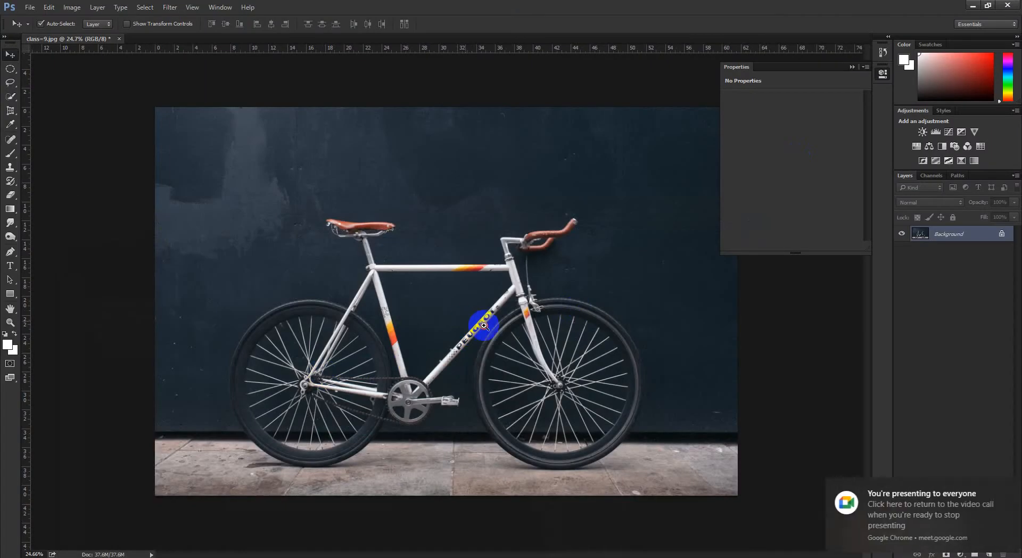
{"action": "left_click_drag", "start_coordinate": [481, 304], "coordinate": [506, 328]}
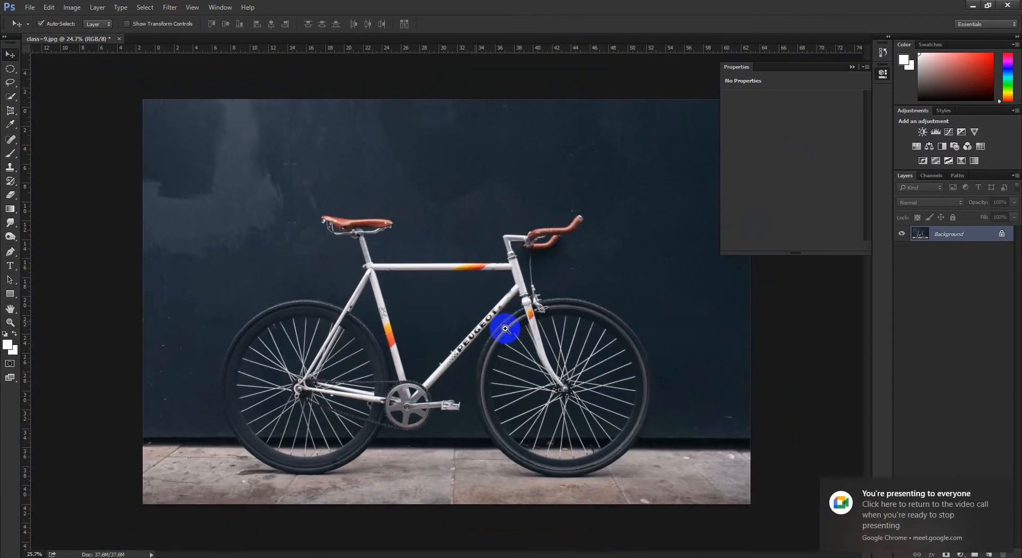
{"action": "left_click", "coordinate": [956, 175]}
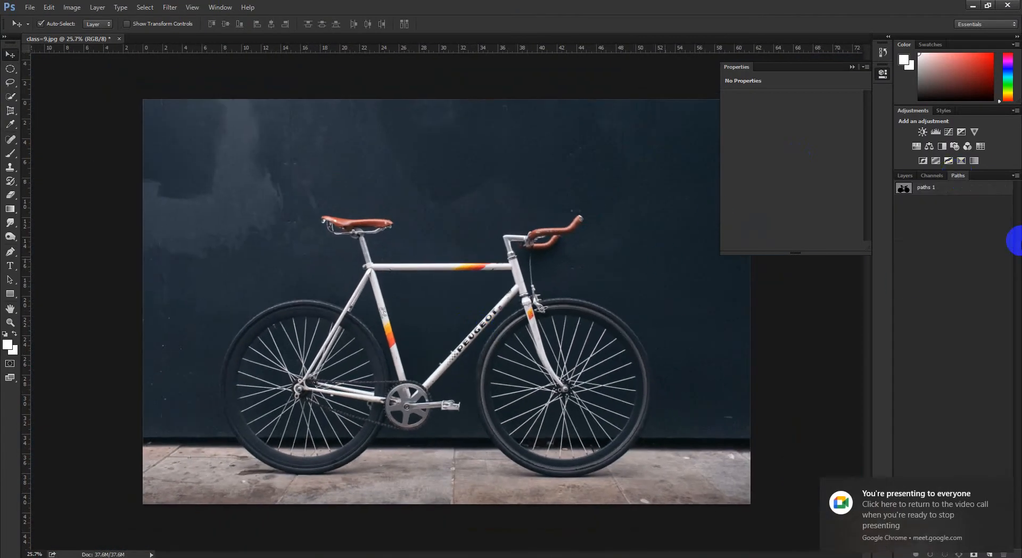
{"action": "left_click", "coordinate": [950, 191]}
{"action": "left_click", "coordinate": [902, 191], "text": "ctrl"}
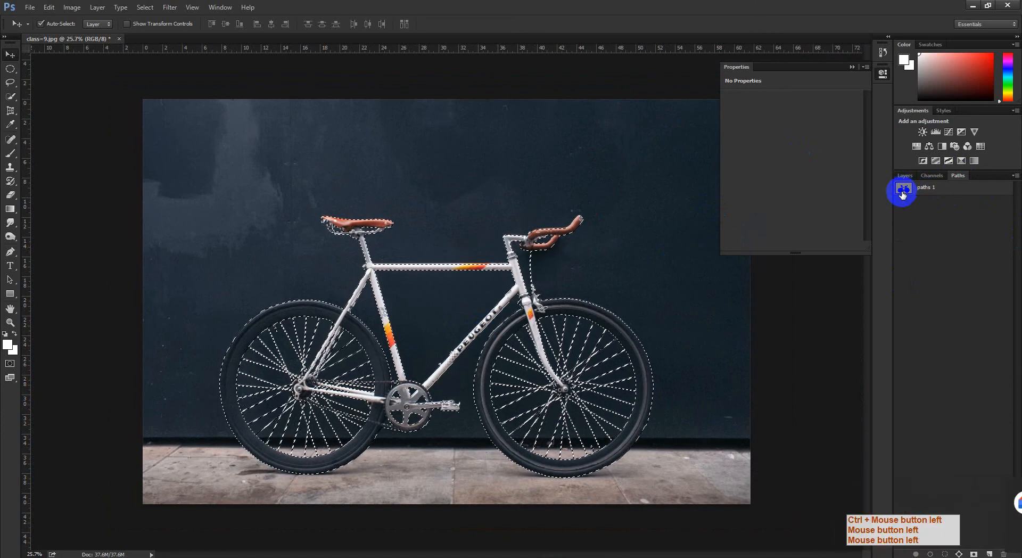
Toggle Quick Mask mode on and off several times on the bicycle selection and deselect it.
{"action": "key", "text": "d"}
{"action": "key", "text": "q"}
{"action": "key", "text": "q"}
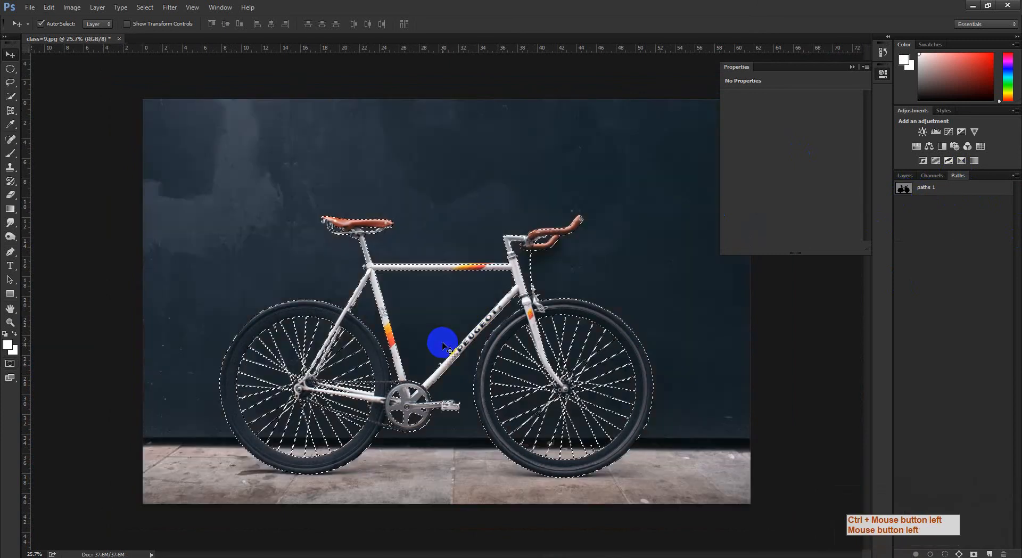
{"action": "key", "text": "q"}
{"action": "key", "text": "q"}
{"action": "key", "text": "q"}
{"action": "key", "text": "q"}
{"action": "key", "text": "ctrl+d"}
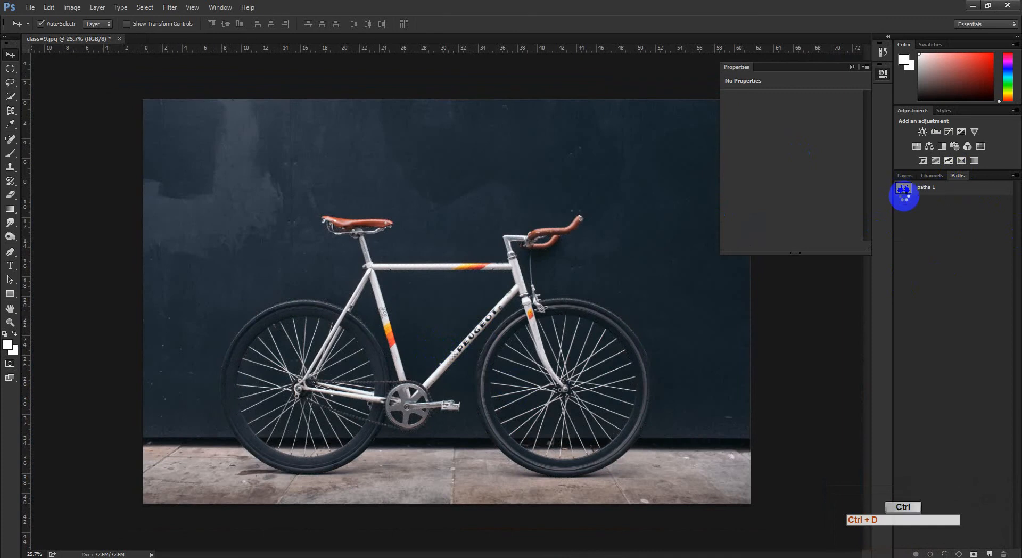
Load paths 1 as a selection again, feather it and copy the bicycle to a new layer.
{"action": "left_click", "coordinate": [904, 189], "text": "ctrl"}
{"action": "left_click", "coordinate": [905, 175]}
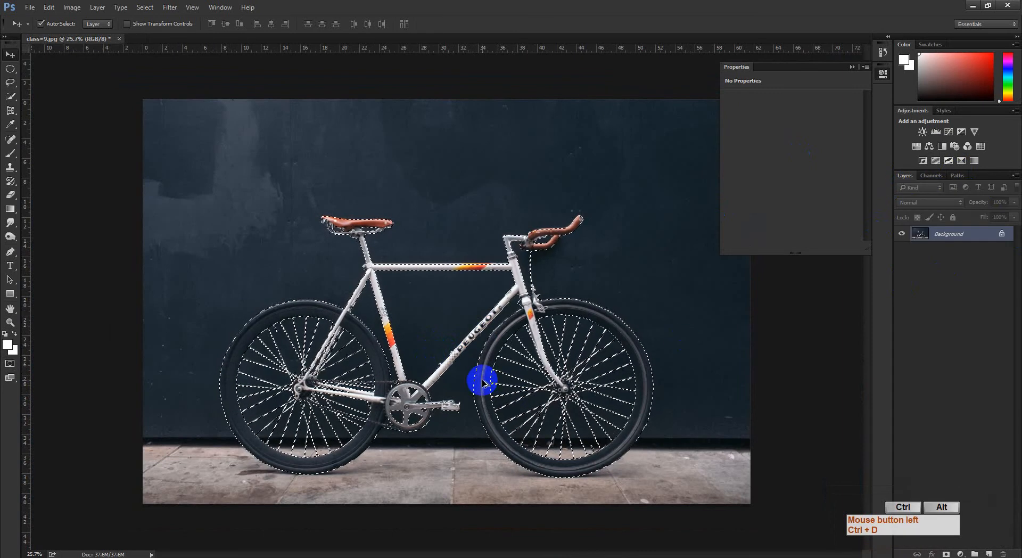
{"action": "key", "text": "ctrl+alt+d"}
{"action": "key", "text": "Return"}
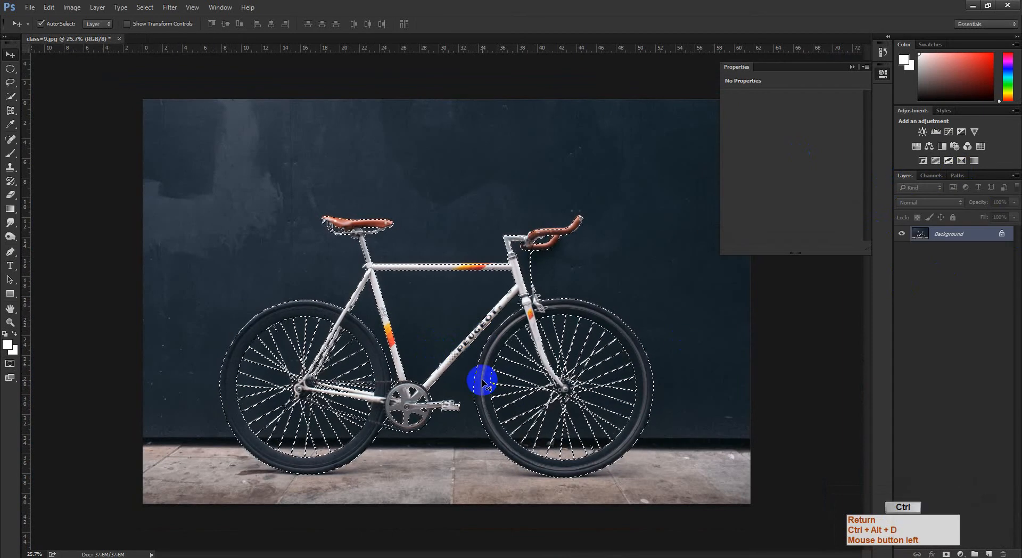
{"action": "key", "text": "ctrl+j"}
Add a white (#ffffff) Solid Color fill layer directly above the Background layer.
{"action": "left_click", "coordinate": [974, 251]}
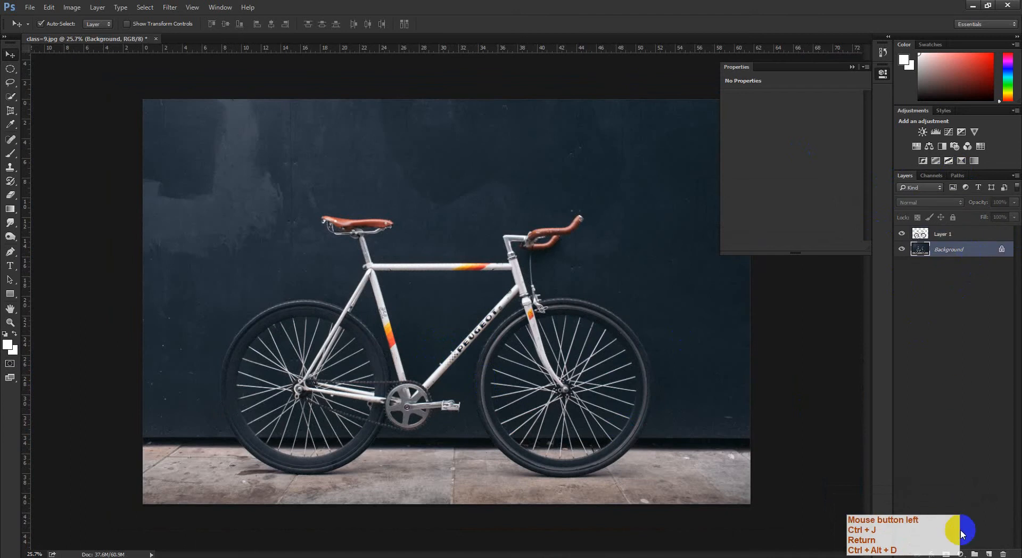
{"action": "left_click", "coordinate": [963, 554]}
{"action": "left_click", "coordinate": [956, 353]}
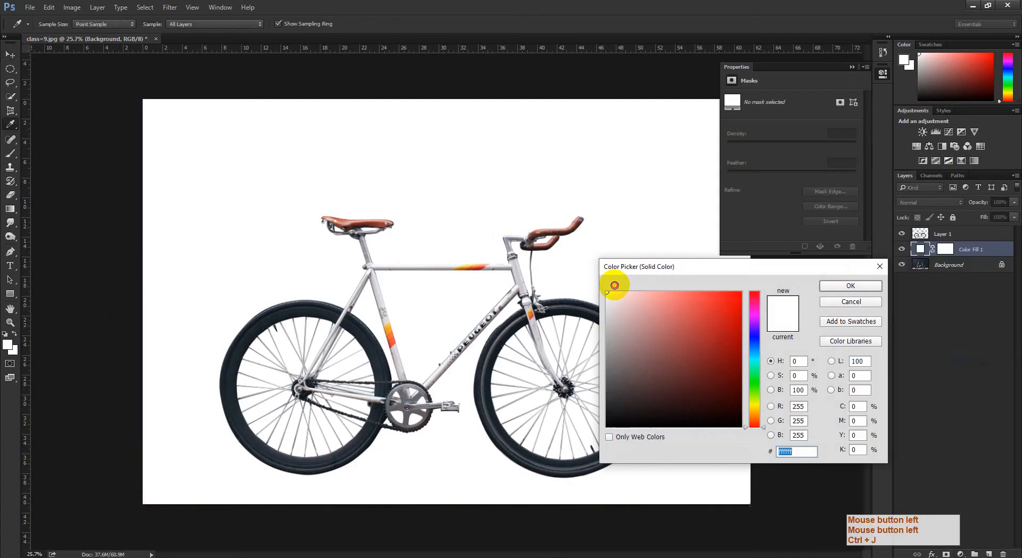
{"action": "left_click", "coordinate": [862, 291]}
Inspect the bicycle cut-out up close and compare it with the original by isolating the Background layer and restoring the others.
{"action": "left_click_drag", "start_coordinate": [580, 339], "coordinate": [498, 213]}
{"action": "left_click_drag", "start_coordinate": [606, 238], "coordinate": [570, 257]}
{"action": "left_click_drag", "start_coordinate": [391, 286], "coordinate": [413, 303]}
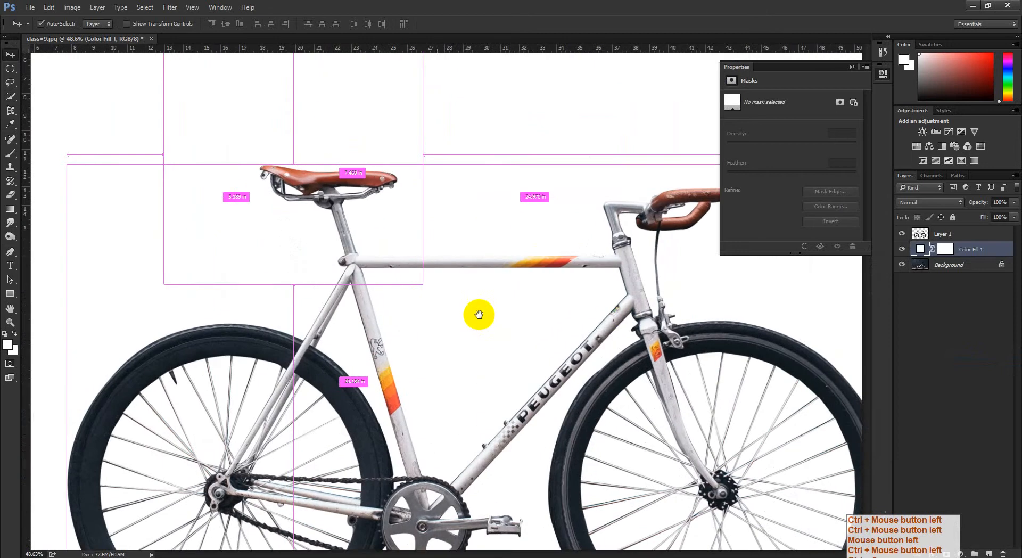
{"action": "left_click_drag", "start_coordinate": [579, 318], "coordinate": [477, 261]}
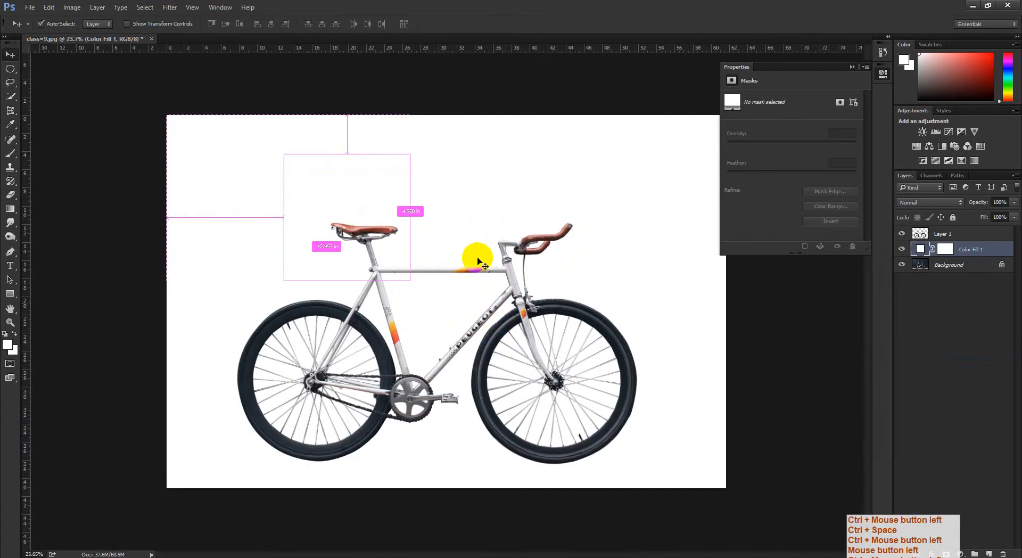
{"action": "left_click", "coordinate": [901, 265], "text": "alt"}
{"action": "left_click", "coordinate": [901, 264], "text": "alt"}
Examine the cut-out edges around the wheels, spokes and chain, and display the document's saved path.
{"action": "left_click_drag", "start_coordinate": [559, 407], "coordinate": [578, 257]}
{"action": "left_click_drag", "start_coordinate": [362, 374], "coordinate": [334, 373]}
{"action": "left_click_drag", "start_coordinate": [333, 373], "coordinate": [363, 440]}
{"action": "left_click_drag", "start_coordinate": [328, 278], "coordinate": [373, 247]}
{"action": "left_click_drag", "start_coordinate": [342, 294], "coordinate": [340, 273]}
{"action": "left_click_drag", "start_coordinate": [392, 355], "coordinate": [349, 303]}
{"action": "left_click_drag", "start_coordinate": [347, 354], "coordinate": [352, 221]}
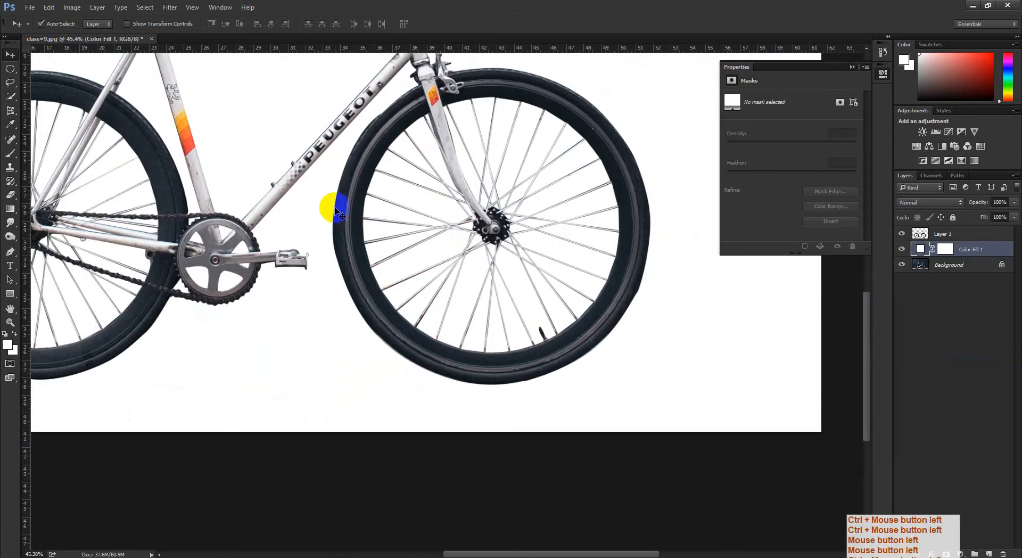
{"action": "left_click_drag", "start_coordinate": [599, 243], "coordinate": [544, 241]}
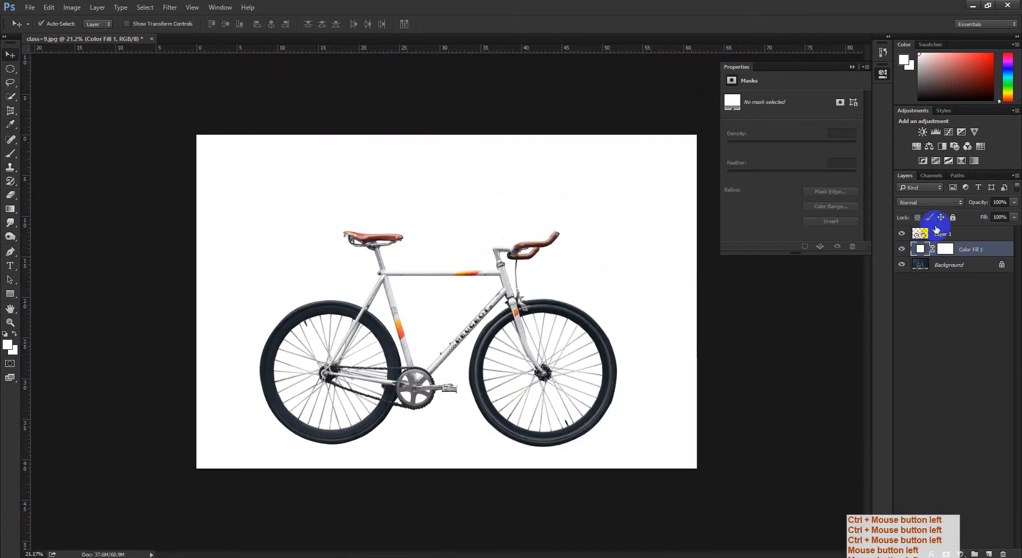
{"action": "left_click", "coordinate": [956, 175]}
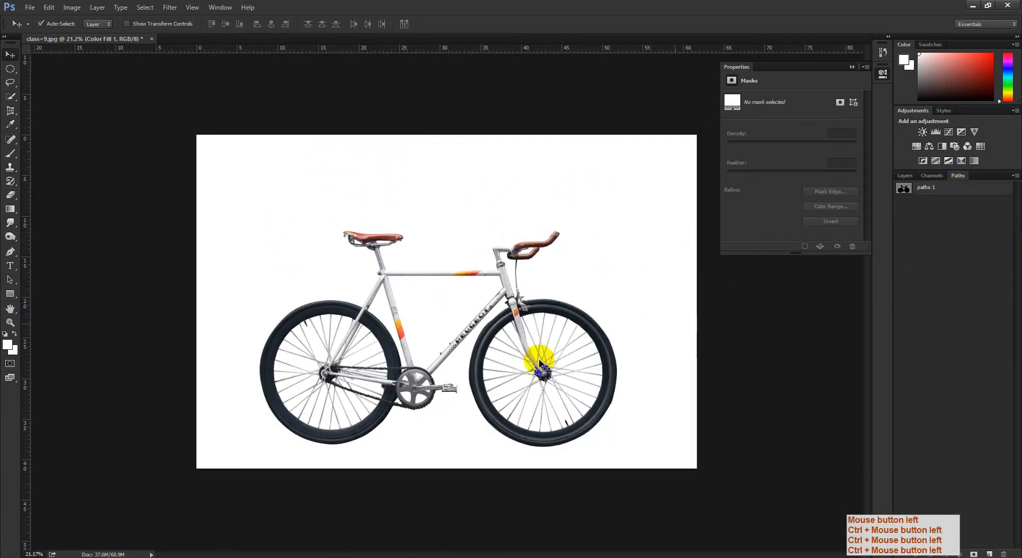
Delete the bicycle cut-out layer and the white Color Fill layer, leaving only the Background layer.
{"action": "left_click", "coordinate": [905, 176]}
{"action": "left_click", "coordinate": [958, 235], "text": "shift"}
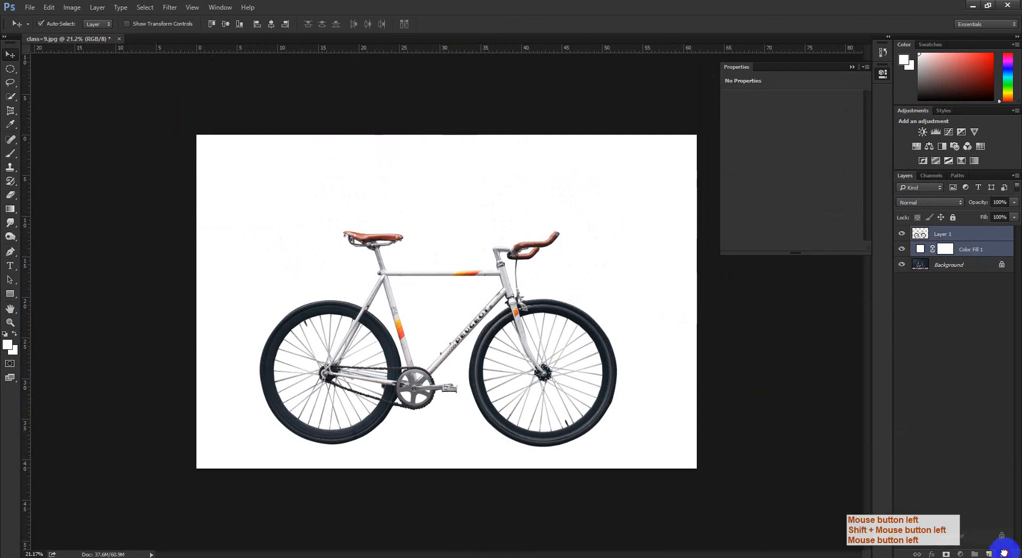
{"action": "key", "text": "ctrl+z"}
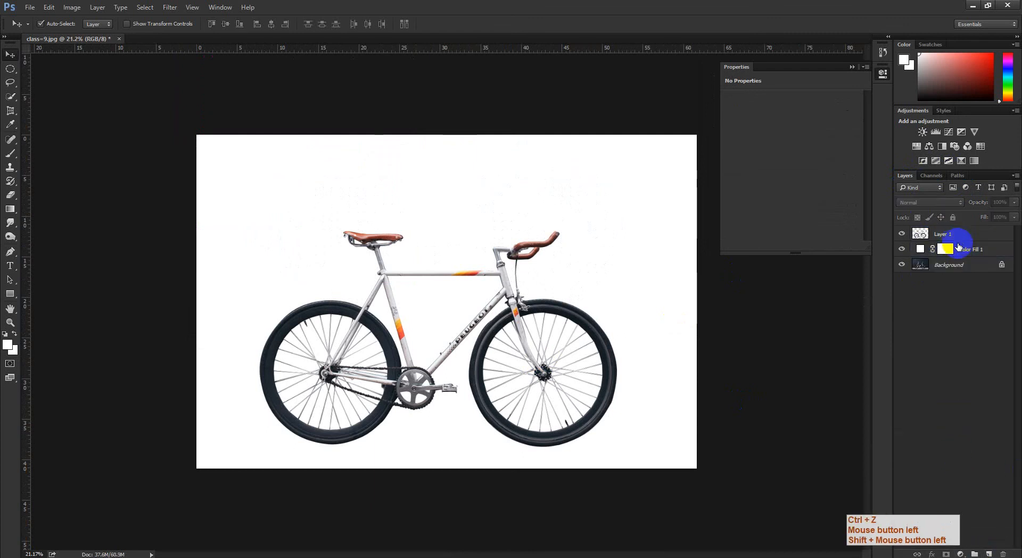
{"action": "left_click", "coordinate": [959, 247]}
{"action": "left_click", "coordinate": [944, 233], "text": "shift"}
{"action": "left_click_drag", "start_coordinate": [956, 242], "coordinate": [1003, 554]}
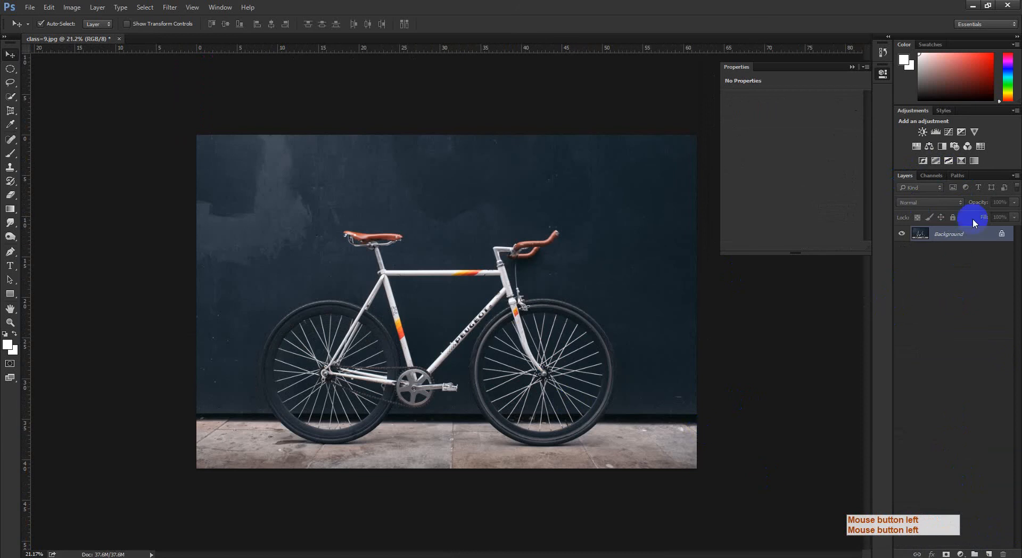
Add a new empty path to the document alongside the saved paths 1.
{"action": "left_click", "coordinate": [958, 176]}
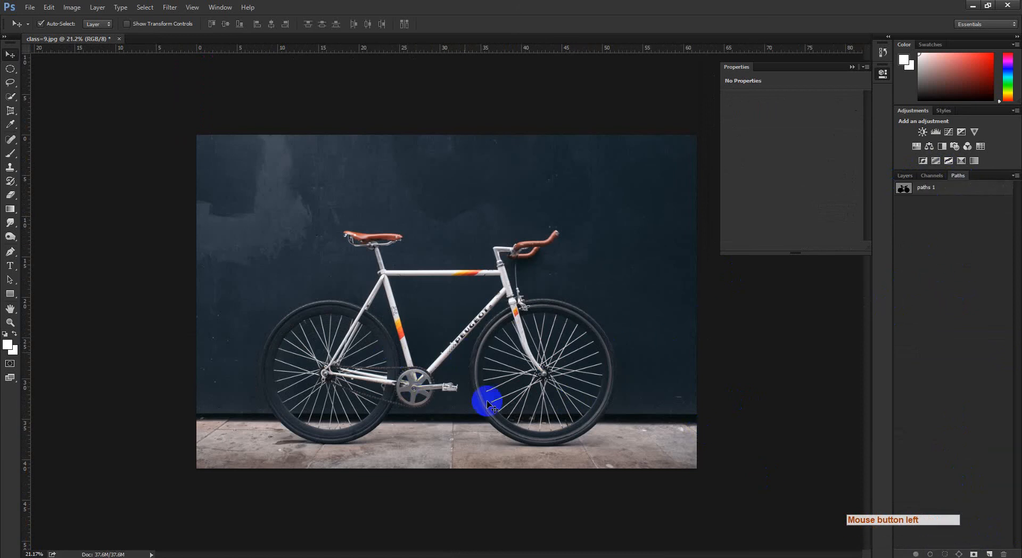
{"action": "left_click_drag", "start_coordinate": [348, 379], "coordinate": [425, 431]}
{"action": "left_click_drag", "start_coordinate": [370, 250], "coordinate": [346, 249]}
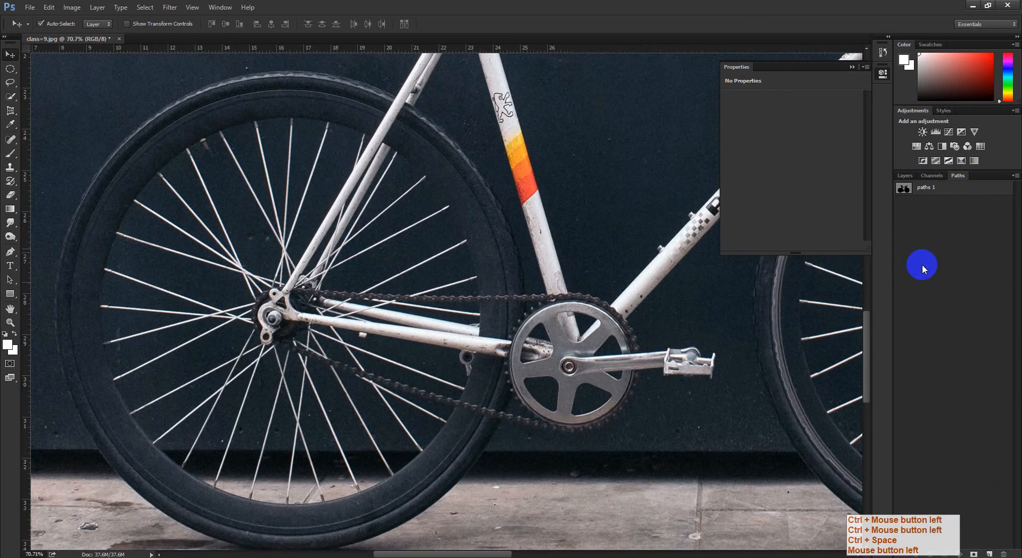
{"action": "left_click_drag", "start_coordinate": [670, 357], "coordinate": [630, 363]}
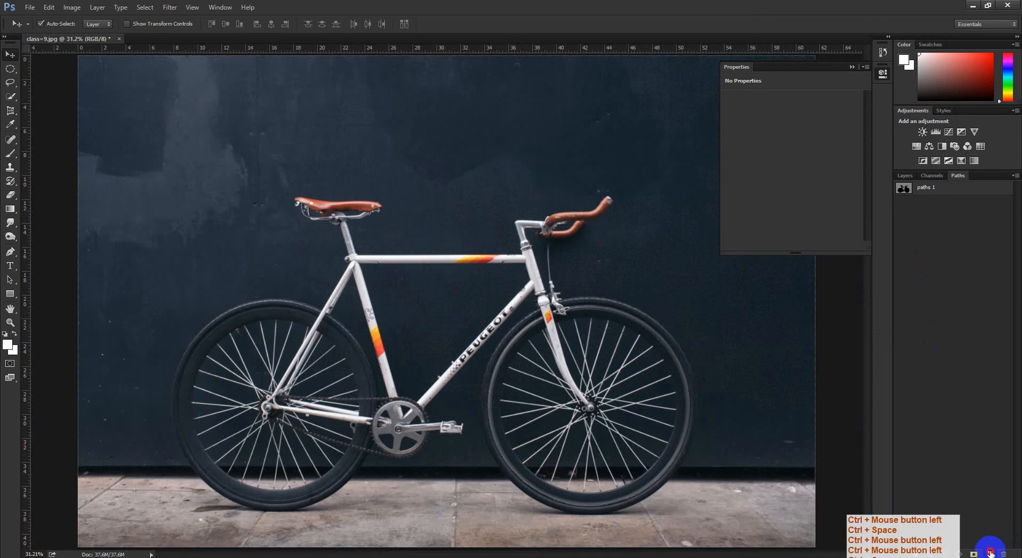
{"action": "left_click", "coordinate": [990, 552]}
{"action": "left_click_drag", "start_coordinate": [472, 264], "coordinate": [171, 304]}
{"action": "left_click_drag", "start_coordinate": [353, 308], "coordinate": [342, 339]}
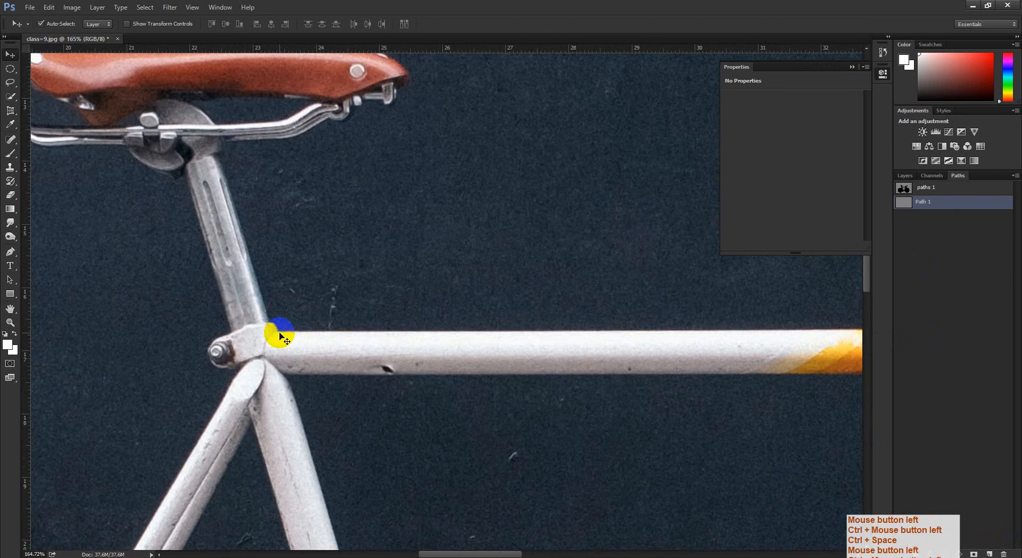
Trace the bicycle's top tube with the Pen tool as a closed outline in the new path.
{"action": "left_click", "coordinate": [279, 333]}
{"action": "left_click_drag", "start_coordinate": [480, 337], "coordinate": [281, 331]}
{"action": "left_click_drag", "start_coordinate": [660, 327], "coordinate": [639, 327]}
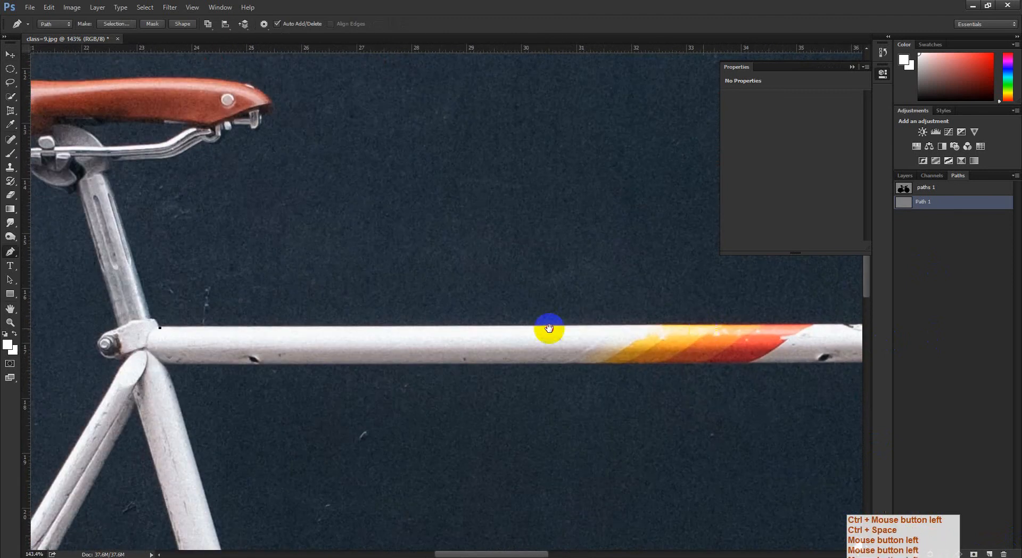
{"action": "left_click_drag", "start_coordinate": [550, 329], "coordinate": [305, 328]}
{"action": "left_click", "coordinate": [677, 322]}
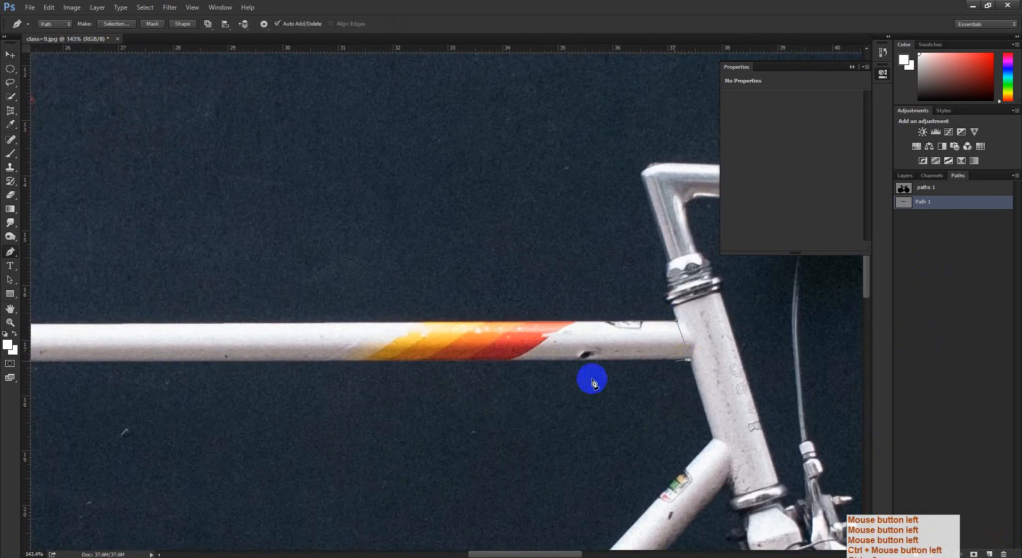
{"action": "left_click_drag", "start_coordinate": [595, 382], "coordinate": [529, 366]}
{"action": "left_click_drag", "start_coordinate": [639, 349], "coordinate": [726, 347]}
{"action": "left_click", "coordinate": [290, 369]}
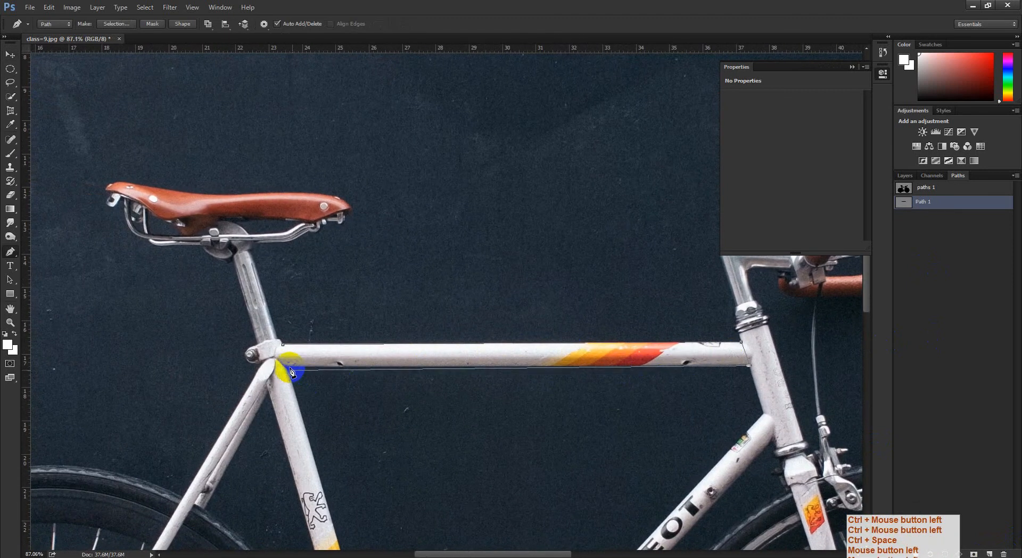
{"action": "left_click_drag", "start_coordinate": [406, 380], "coordinate": [383, 379]}
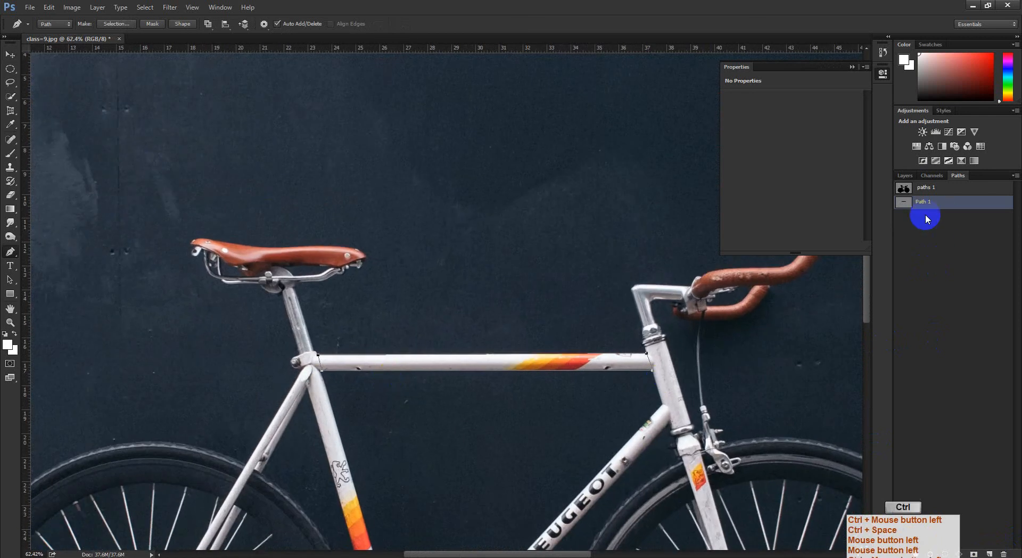
Load the top-tube path as a selection and check its coverage in Quick Mask mode.
{"action": "left_click", "coordinate": [907, 204], "text": "ctrl"}
{"action": "key", "text": "q"}
{"action": "key", "text": "q"}
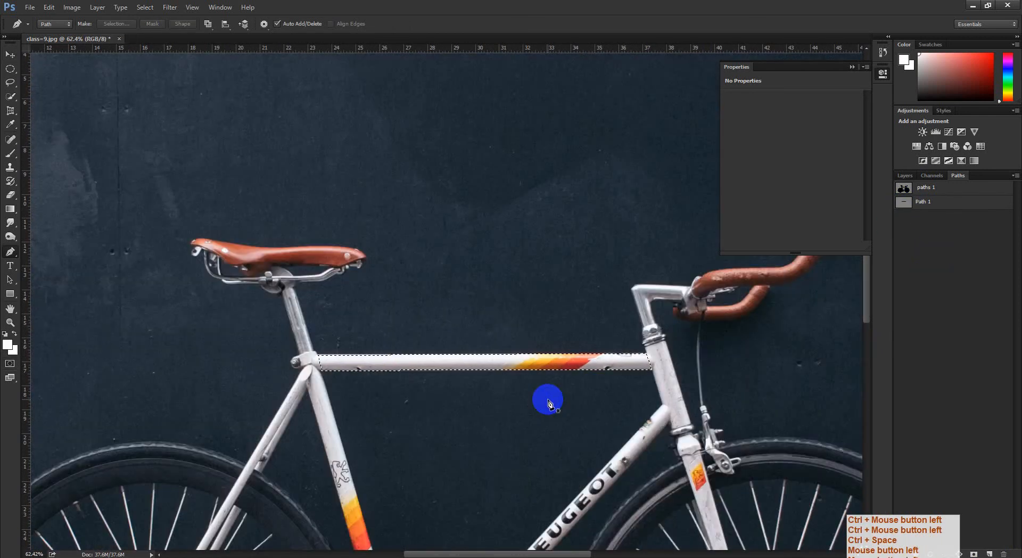
{"action": "key", "text": "q"}
{"action": "key", "text": "q"}
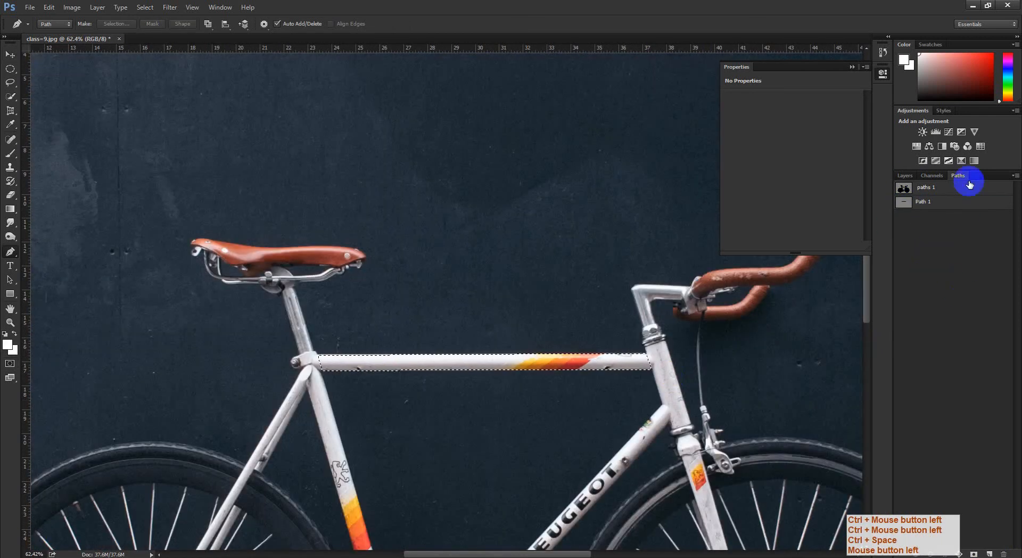
Copy the selected top tube from the Background to a new layer.
{"action": "left_click", "coordinate": [905, 175]}
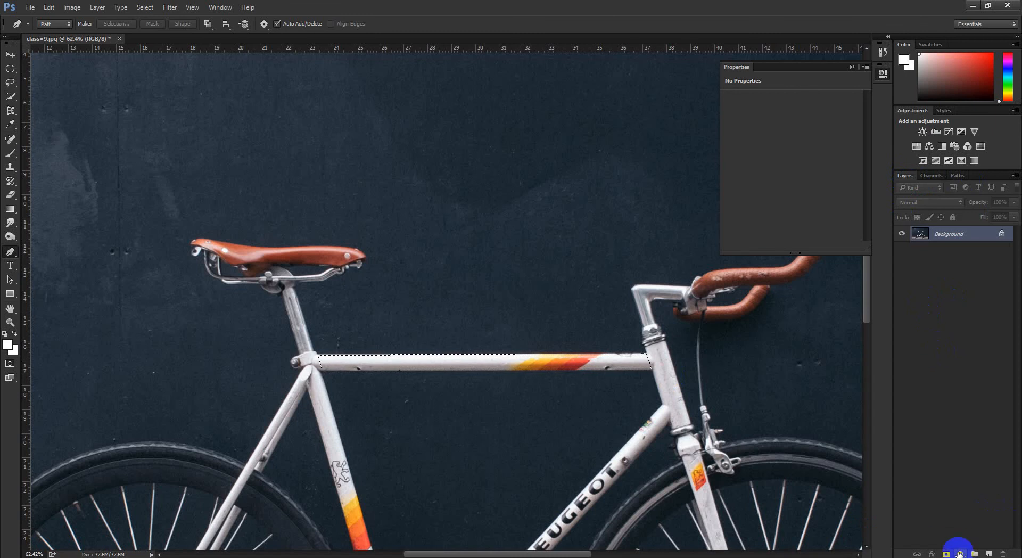
{"action": "left_click", "coordinate": [960, 555]}
{"action": "left_click", "coordinate": [921, 362]}
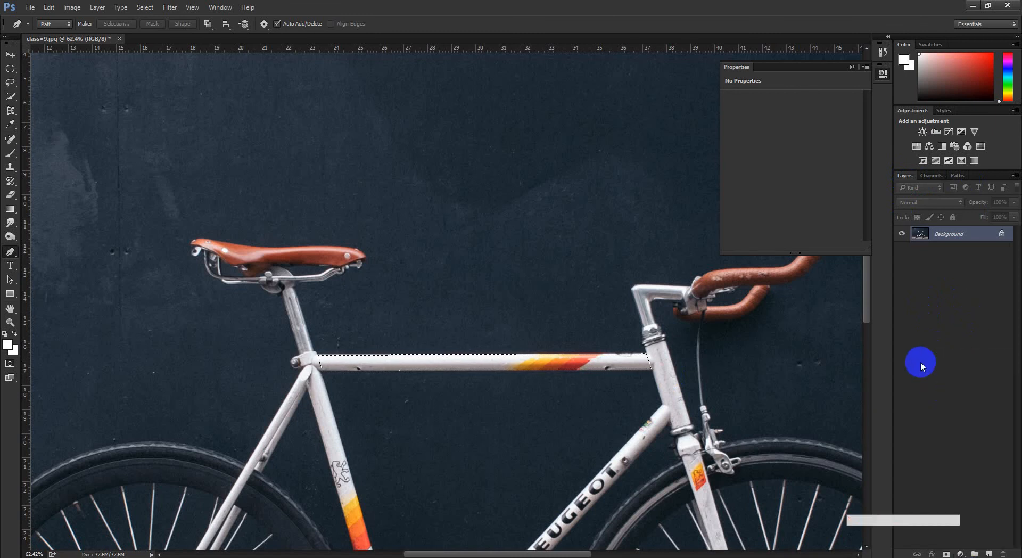
{"action": "key", "text": "ctrl+j"}
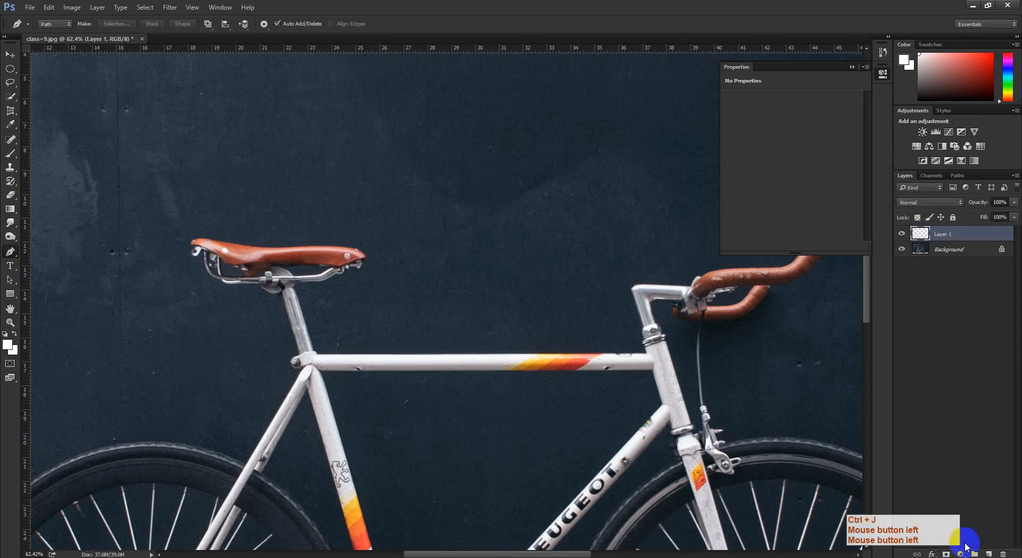
Add a Hue/Saturation adjustment layer with Hue -39 and clip it to the top-tube layer.
{"action": "left_click", "coordinate": [960, 554]}
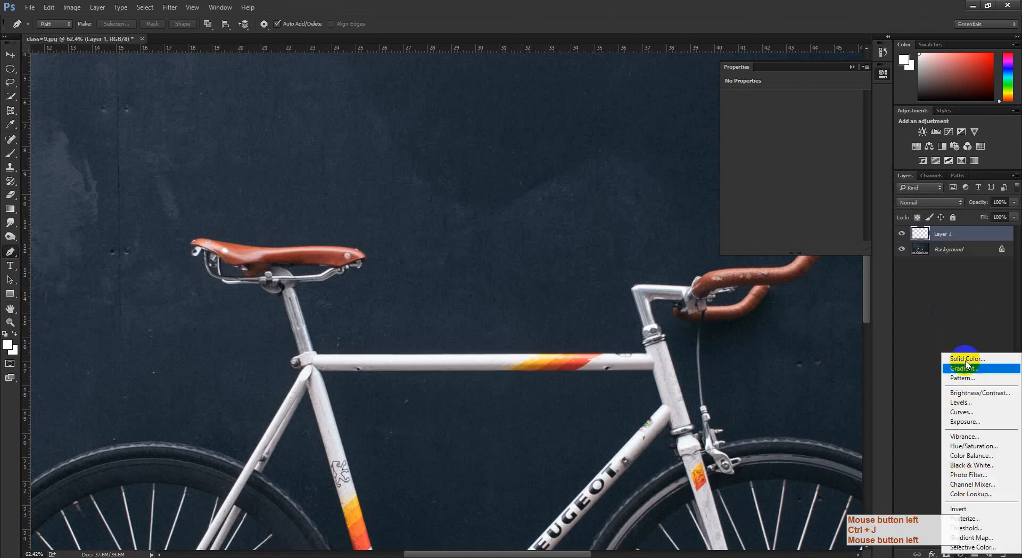
{"action": "left_click", "coordinate": [967, 451]}
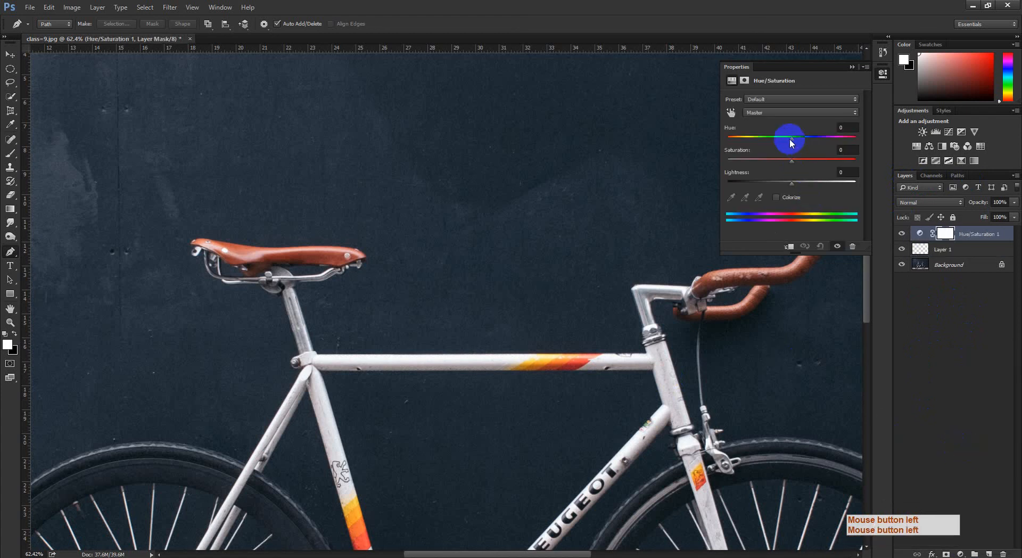
{"action": "left_click_drag", "start_coordinate": [792, 143], "coordinate": [767, 139]}
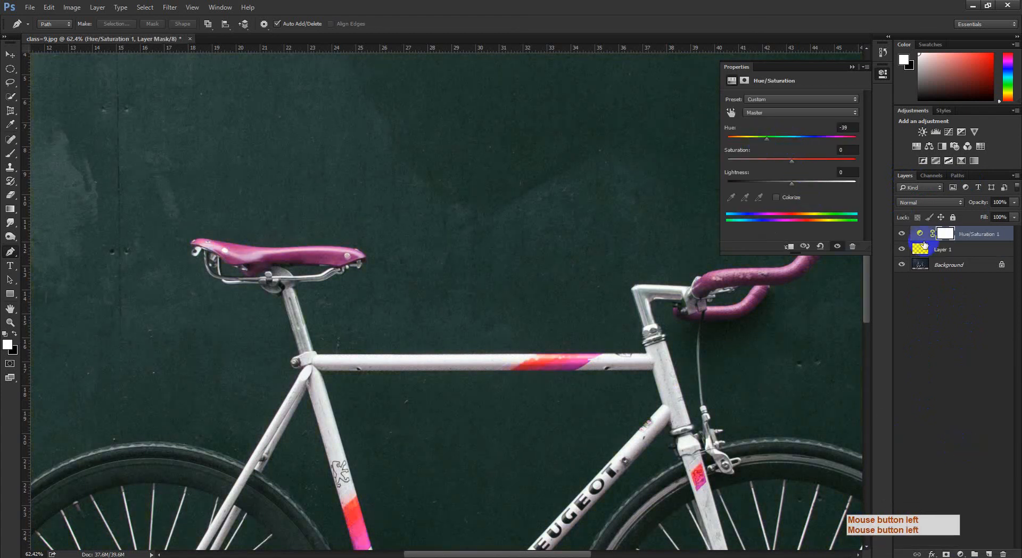
{"action": "left_click", "coordinate": [863, 69]}
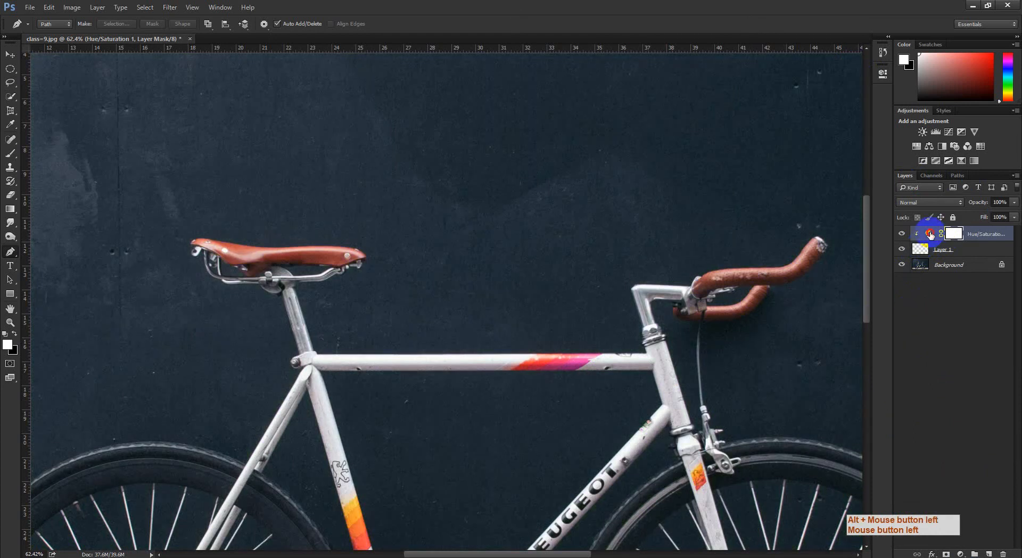
Change the clipped Hue/Saturation adjustment's Hue to -26 and inspect the recoloured stripes on the top tube.
{"action": "double_click", "coordinate": [929, 234]}
{"action": "mouse_move", "coordinate": [771, 140]}
{"action": "left_mouse_down"}
{"action": "mouse_move", "coordinate": [838, 139]}
{"action": "mouse_move", "coordinate": [778, 141]}
{"action": "left_mouse_up"}
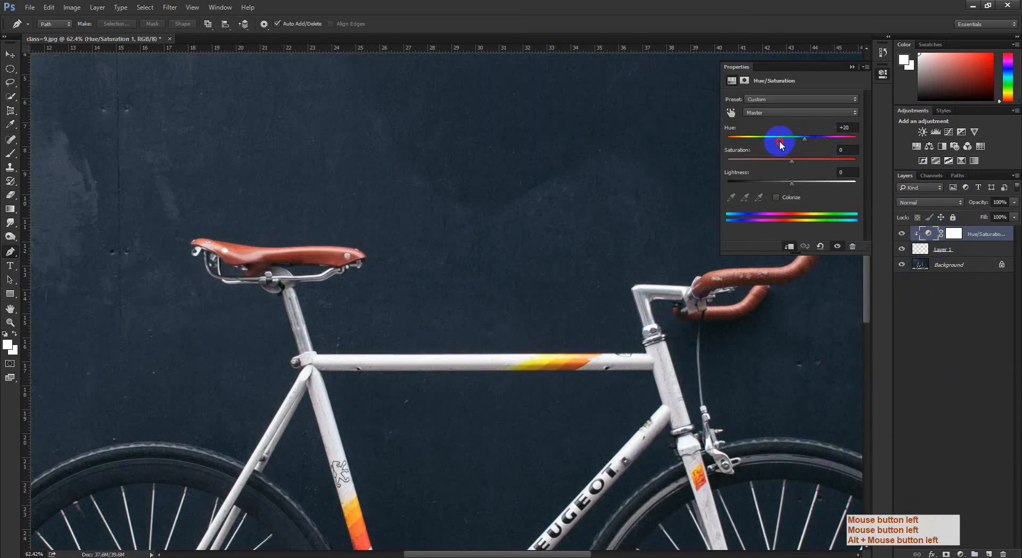
{"action": "left_click", "coordinate": [566, 360], "text": "ctrl"}
{"action": "left_click_drag", "start_coordinate": [466, 320], "coordinate": [343, 245]}
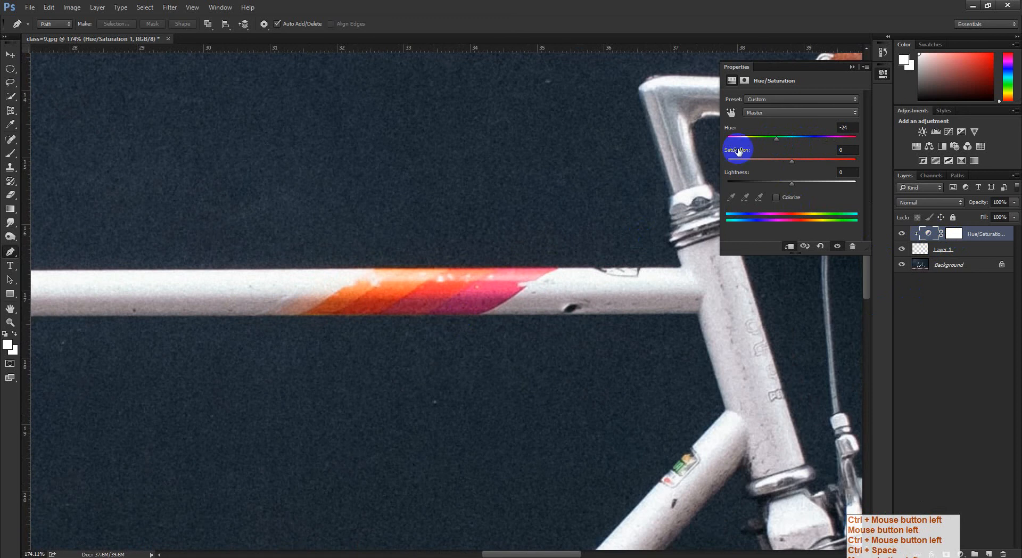
{"action": "mouse_move", "coordinate": [776, 139]}
{"action": "left_mouse_down"}
{"action": "mouse_move", "coordinate": [858, 137]}
{"action": "mouse_move", "coordinate": [717, 149]}
{"action": "mouse_move", "coordinate": [867, 150]}
{"action": "mouse_move", "coordinate": [746, 153]}
{"action": "mouse_move", "coordinate": [847, 158]}
{"action": "mouse_move", "coordinate": [776, 154]}
{"action": "left_mouse_up"}
{"action": "left_click", "coordinate": [486, 292], "text": "ctrl"}
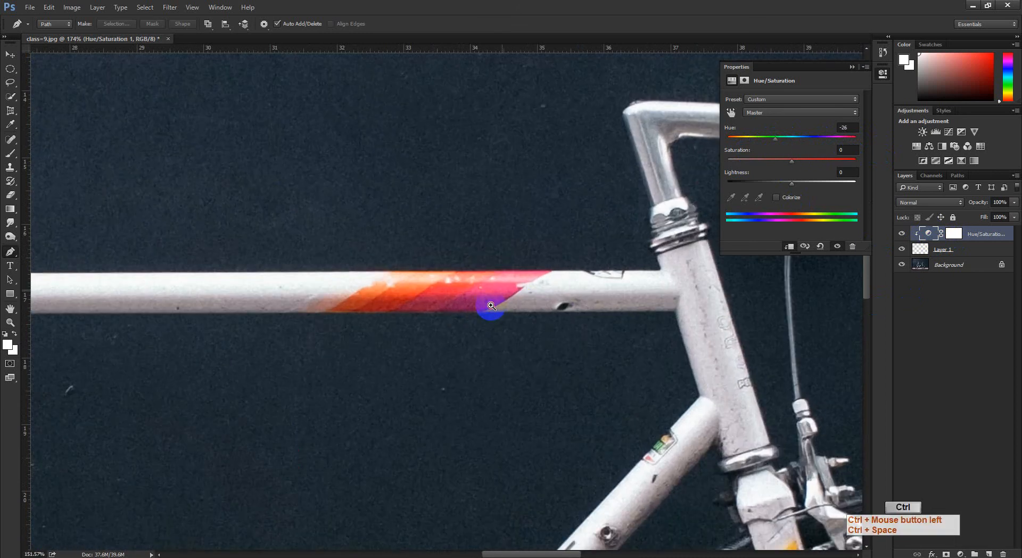
{"action": "left_click", "coordinate": [509, 299], "text": "ctrl"}
Delete the Hue/Saturation adjustment layer together with the copied top-tube layer.
{"action": "left_click", "coordinate": [968, 260], "text": "shift"}
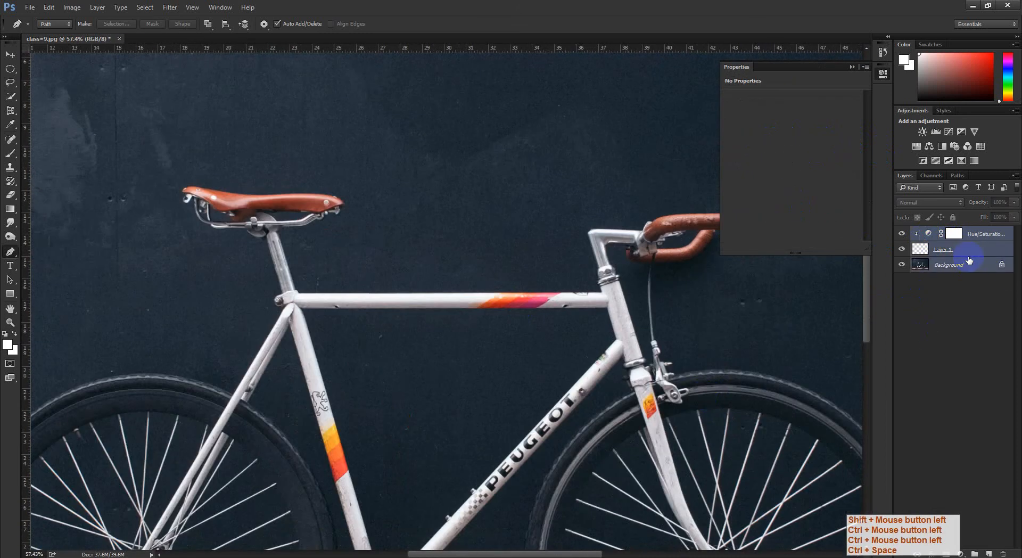
{"action": "left_click", "coordinate": [980, 237]}
{"action": "left_click", "coordinate": [972, 249], "text": "shift"}
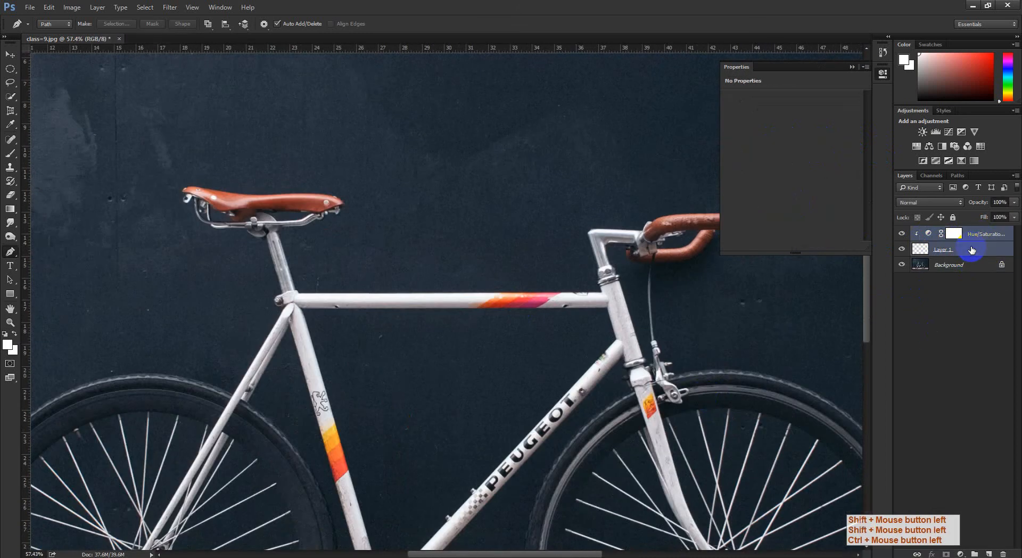
{"action": "key", "text": "Delete"}
{"action": "left_click_drag", "start_coordinate": [651, 317], "coordinate": [593, 320]}
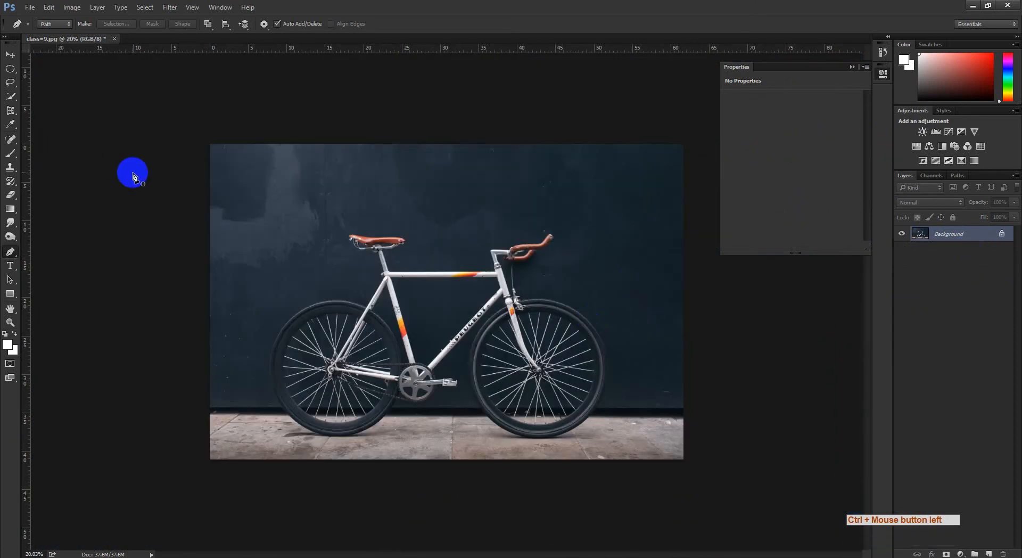
Switch to the Google Meet call in Chrome and look through the list of participants.
{"action": "left_click", "coordinate": [173, 554]}
{"action": "left_click", "coordinate": [118, 513]}
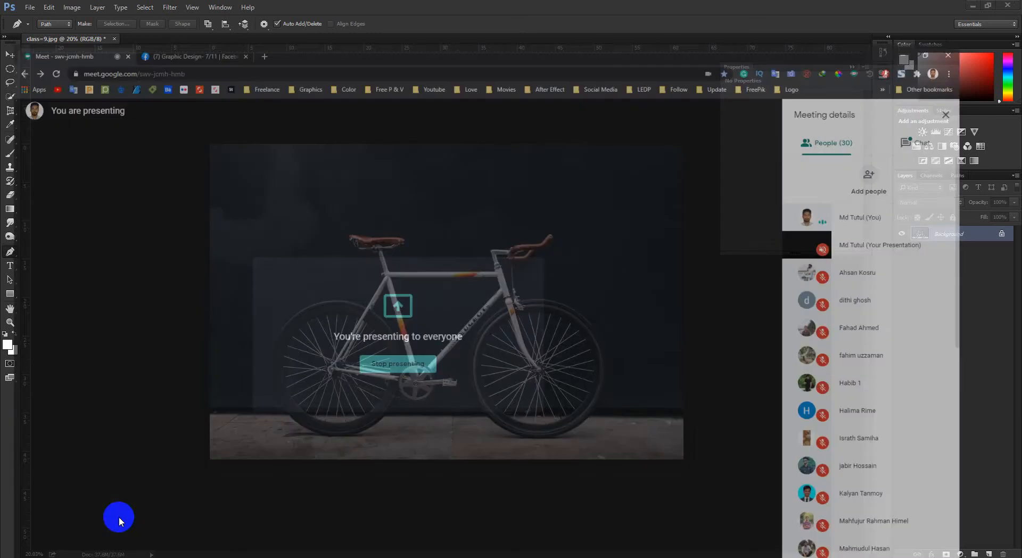
{"action": "scroll", "coordinate": [906, 351], "scroll_direction": "down", "scroll_amount": 5}
{"action": "scroll", "coordinate": [915, 354], "scroll_direction": "down", "scroll_amount": 4}
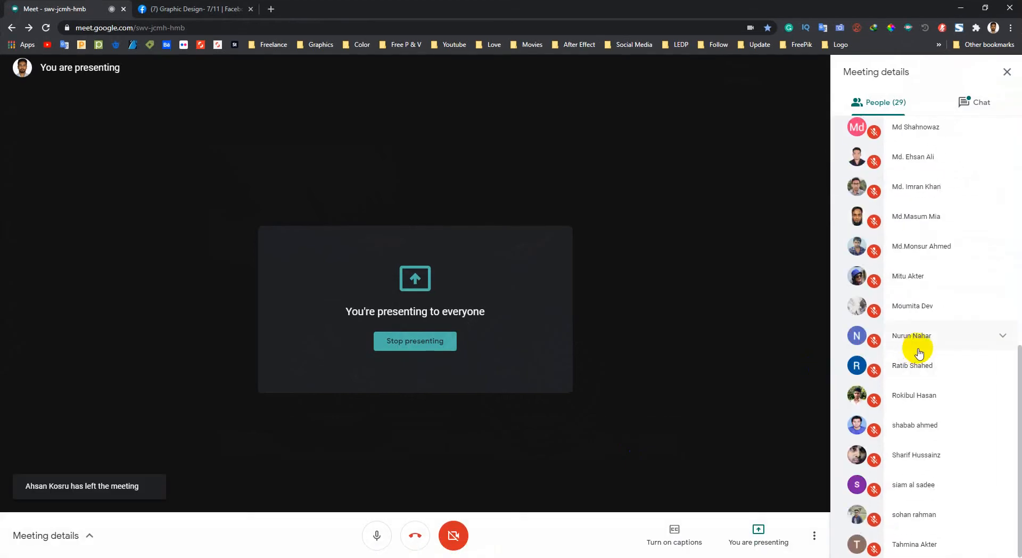
{"action": "scroll", "coordinate": [920, 353], "scroll_direction": "up", "scroll_amount": 8}
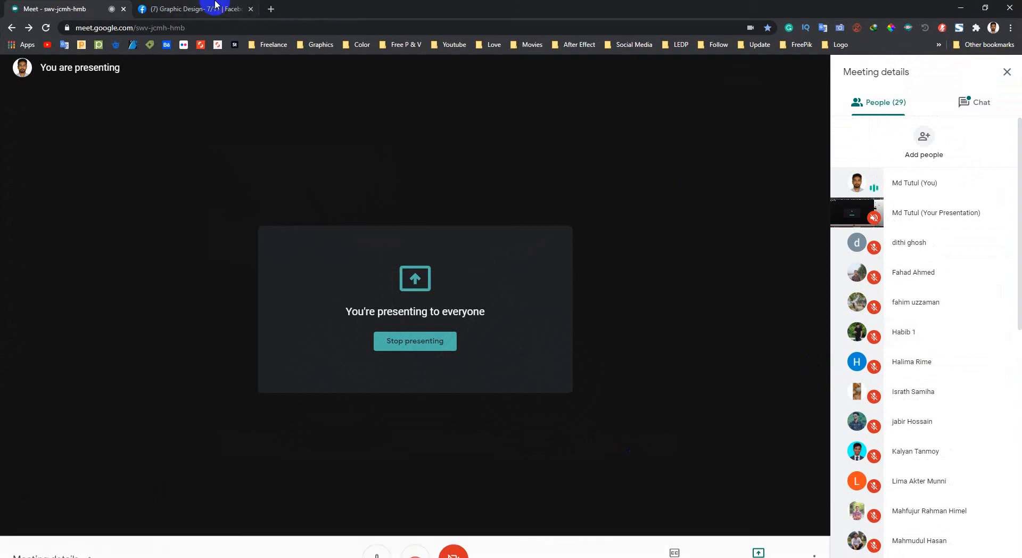
{"action": "left_click", "coordinate": [271, 9]}
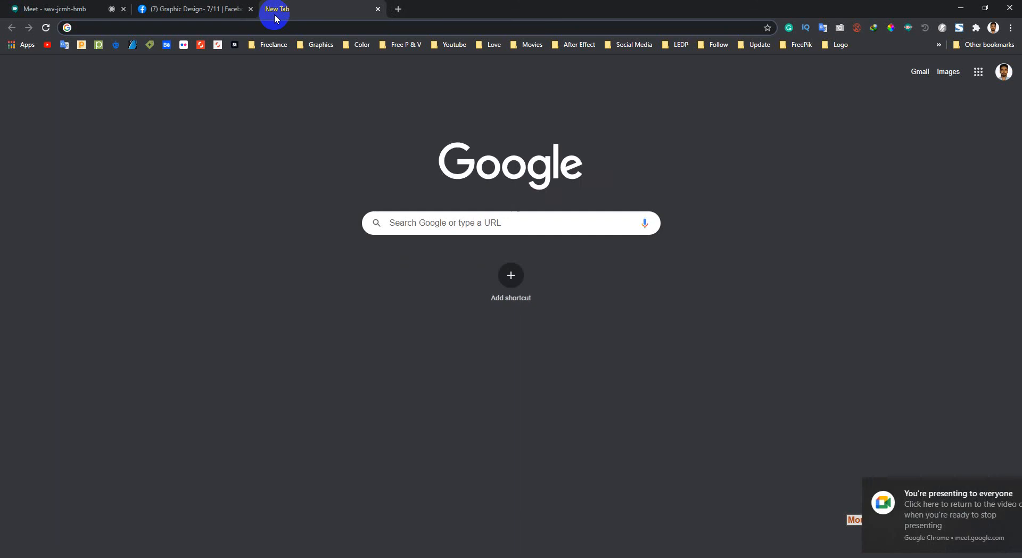
{"action": "type", "text": "f"}
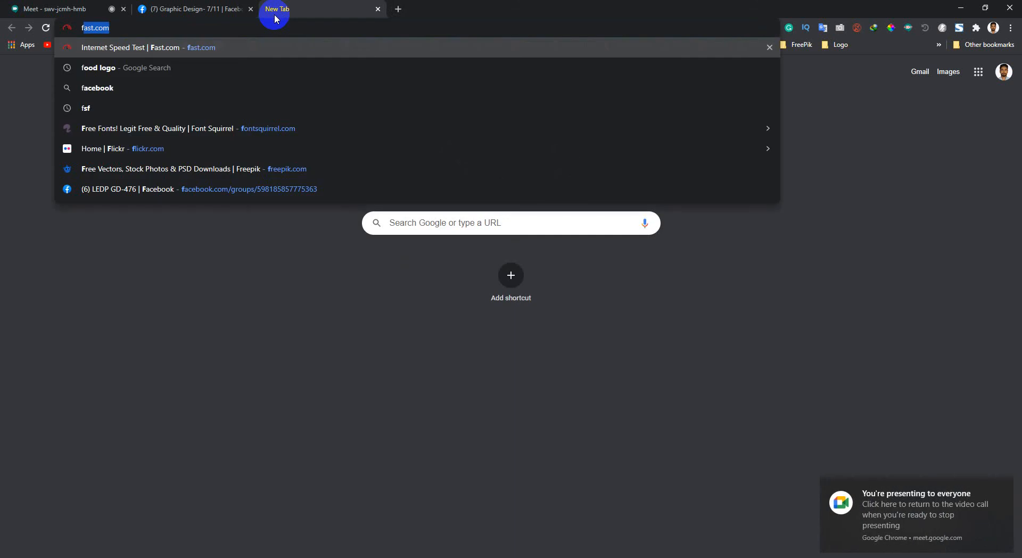
{"action": "left_click", "coordinate": [957, 8]}
Show and refresh the desktop, and open the UPdate folder inside the Photoshop folder in File Explorer.
{"action": "key", "text": "super+d"}
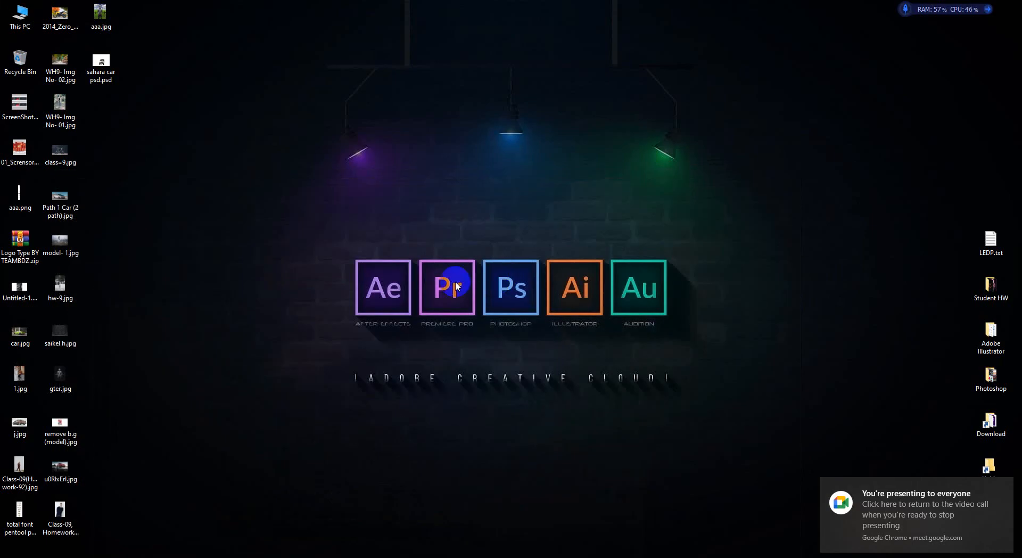
{"action": "right_click", "coordinate": [438, 264]}
{"action": "left_click", "coordinate": [476, 299]}
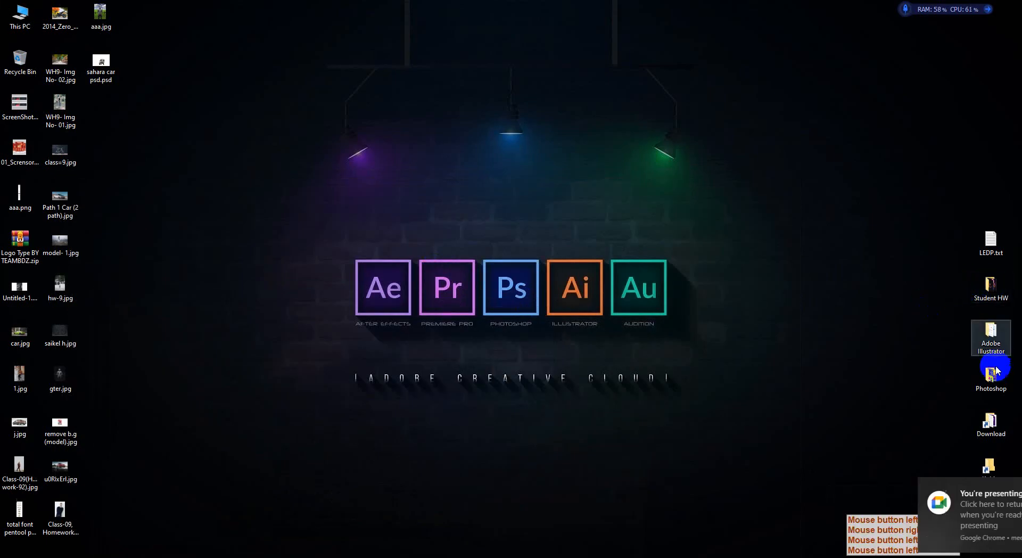
{"action": "left_click", "coordinate": [1004, 389]}
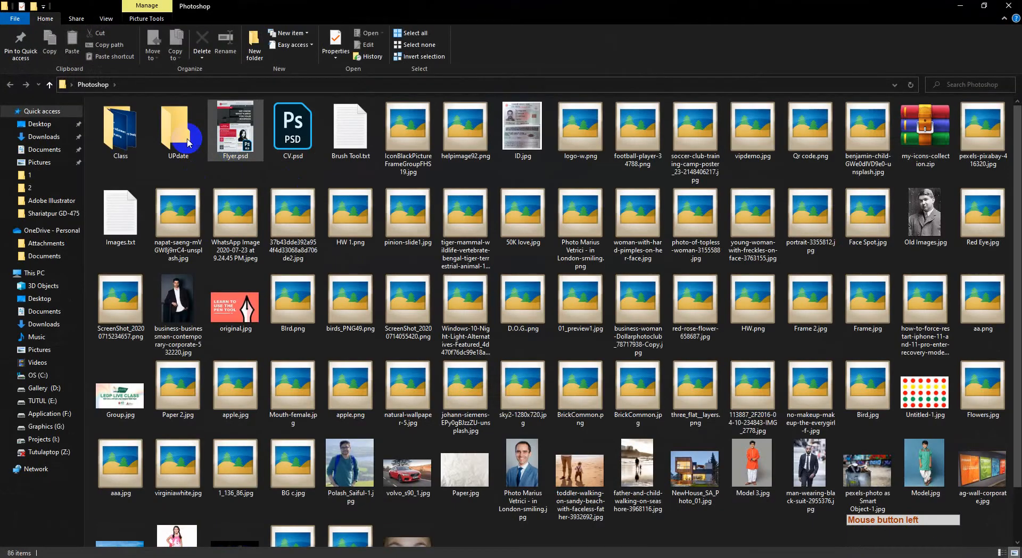
{"action": "double_click", "coordinate": [187, 142]}
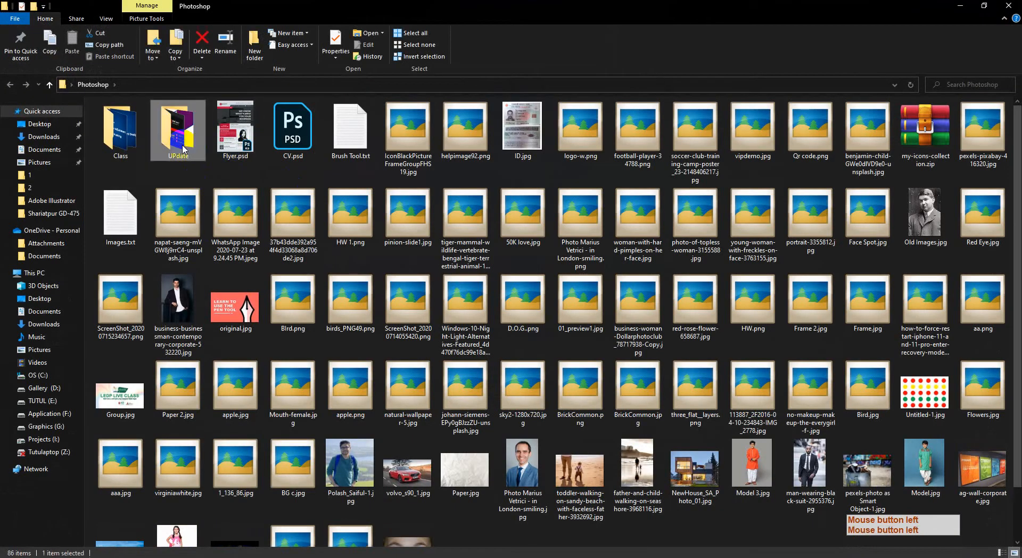
Open woman-in-yellow-top-3189984.jpg from the UPdate folder and examine the curly hair and the loose strands beside the ear up close.
{"action": "left_click", "coordinate": [905, 299]}
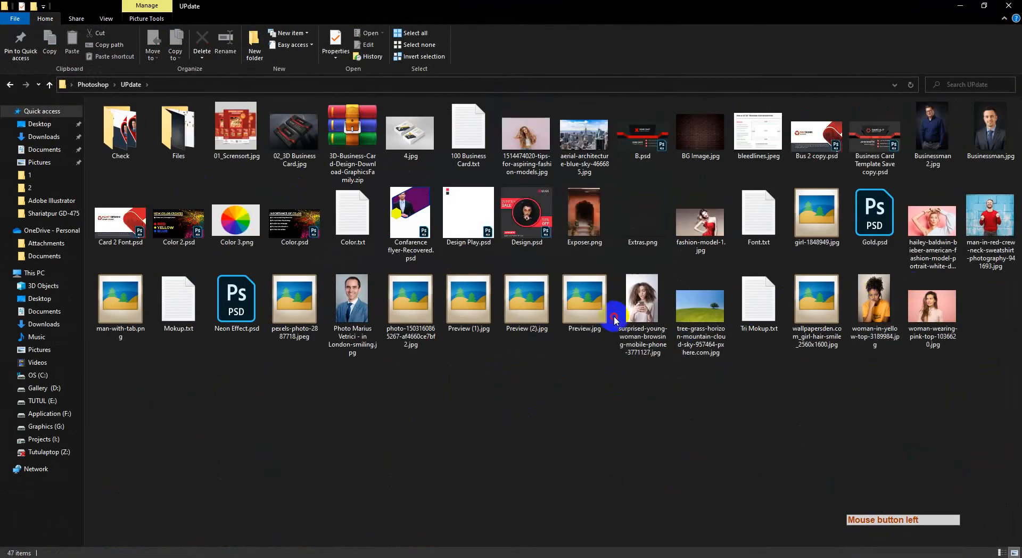
{"action": "left_click", "coordinate": [872, 298]}
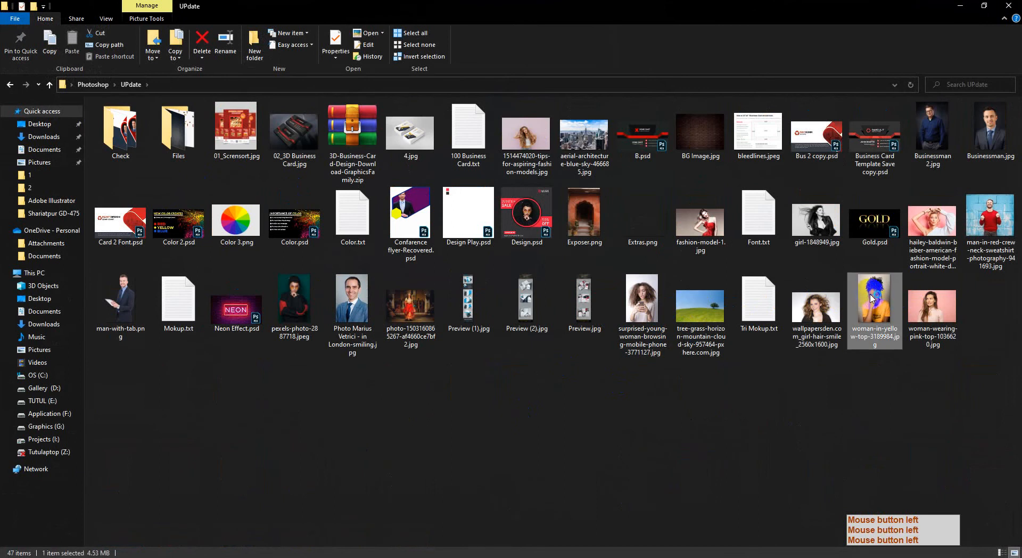
{"action": "double_click", "coordinate": [871, 298]}
{"action": "scroll", "coordinate": [486, 177], "scroll_direction": "up", "scroll_amount": 3}
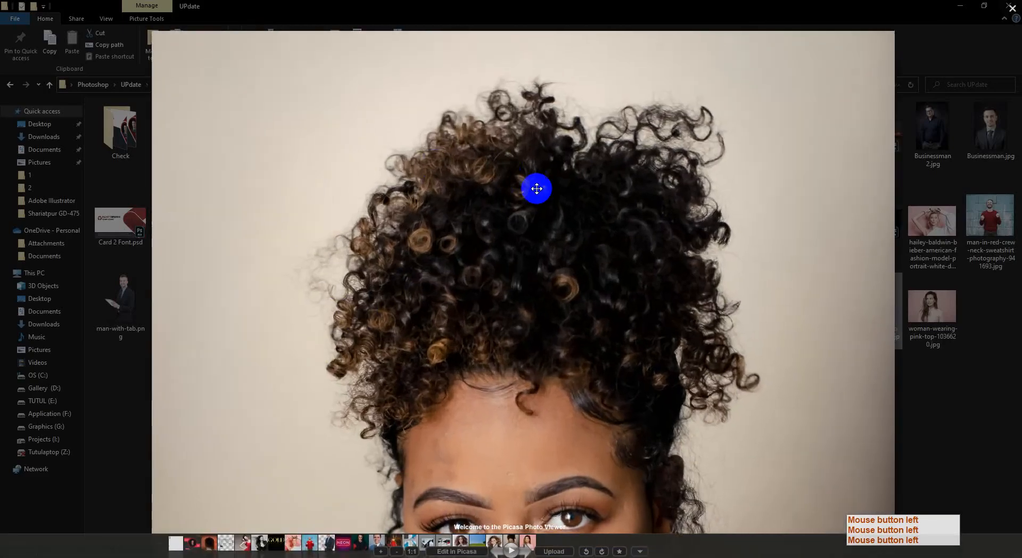
{"action": "left_click_drag", "start_coordinate": [586, 146], "coordinate": [518, 194]}
{"action": "scroll", "coordinate": [521, 195], "scroll_direction": "up", "scroll_amount": 2}
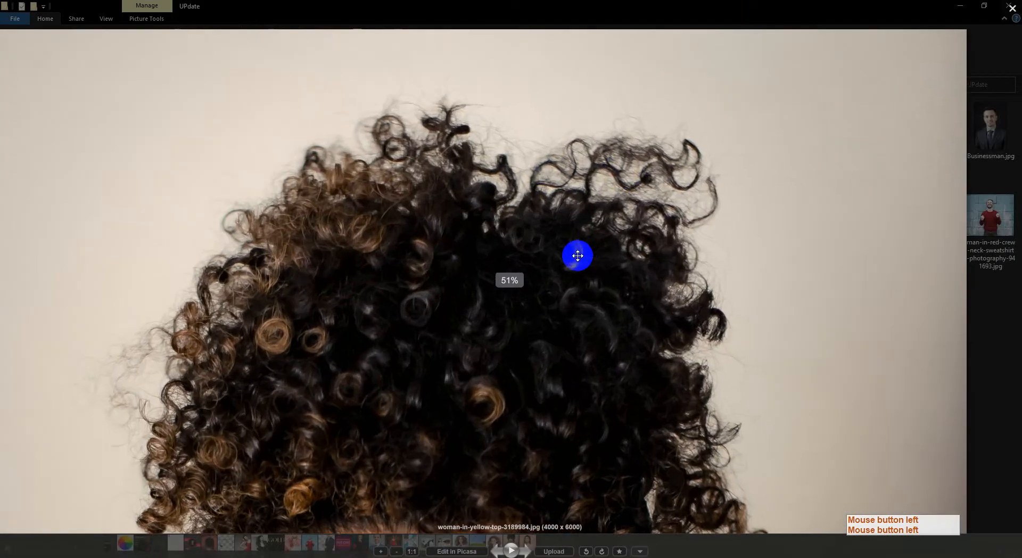
{"action": "left_click_drag", "start_coordinate": [714, 310], "coordinate": [647, 247]}
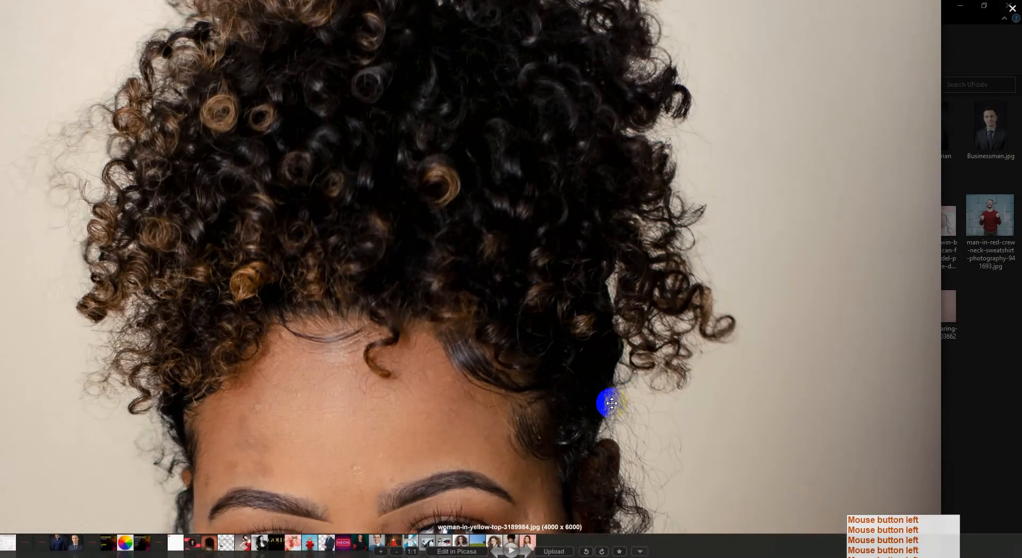
{"action": "left_click_drag", "start_coordinate": [605, 404], "coordinate": [563, 208]}
{"action": "scroll", "coordinate": [602, 201], "scroll_direction": "up", "scroll_amount": 2}
{"action": "left_click_drag", "start_coordinate": [552, 376], "coordinate": [507, 336]}
{"action": "scroll", "coordinate": [559, 322], "scroll_direction": "up", "scroll_amount": 2}
{"action": "left_click_drag", "start_coordinate": [520, 290], "coordinate": [495, 367]}
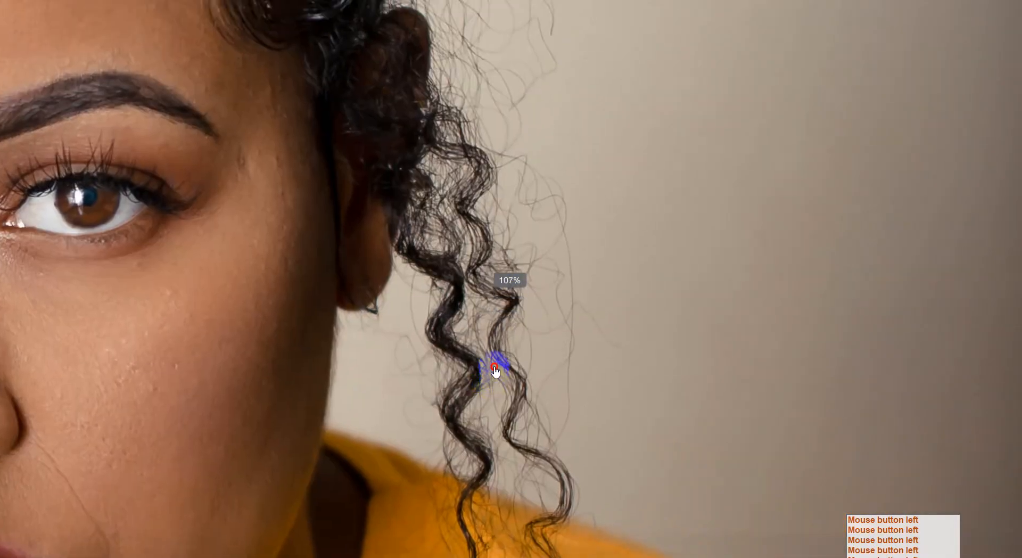
{"action": "left_click_drag", "start_coordinate": [531, 284], "coordinate": [556, 328]}
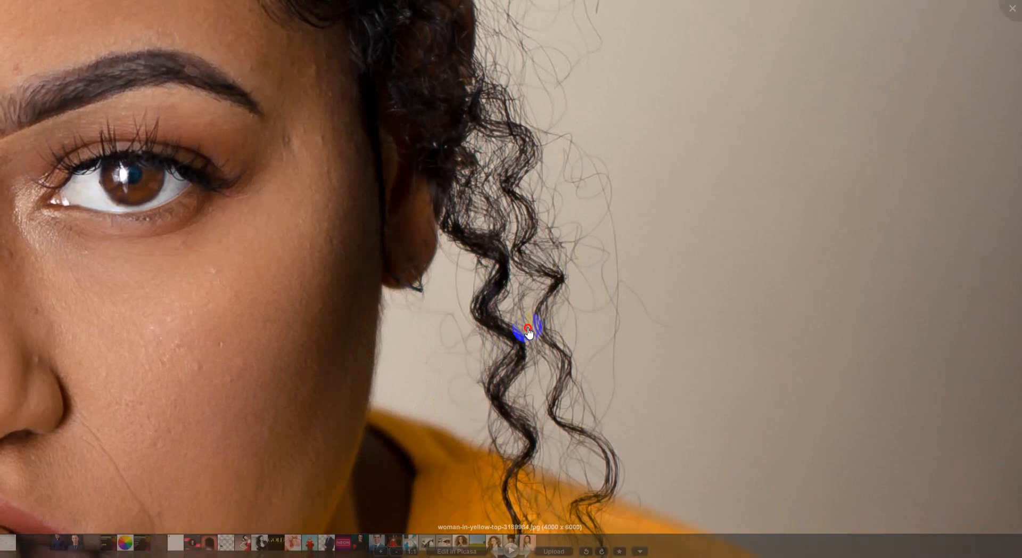
{"action": "left_click_drag", "start_coordinate": [527, 333], "coordinate": [254, 459]}
Switch to the Google Meet call in Chrome and look through the list of participants.
{"action": "left_click", "coordinate": [159, 541]}
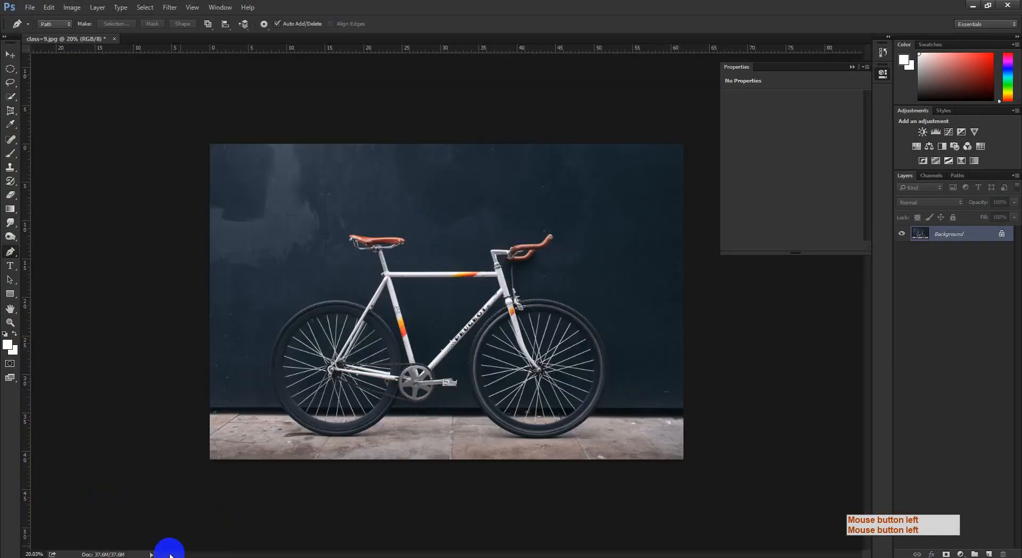
{"action": "mouse_move", "coordinate": [171, 555]}
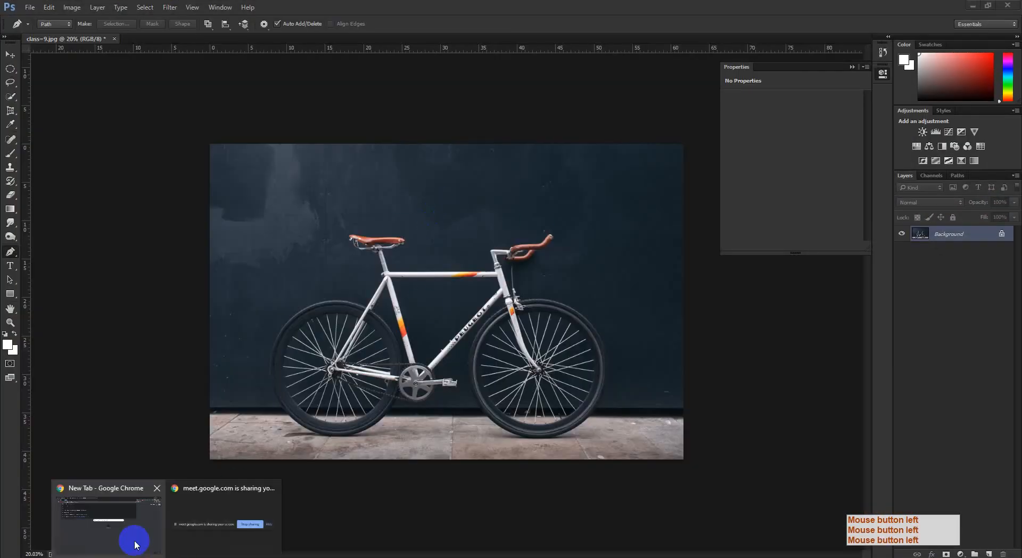
{"action": "left_click", "coordinate": [132, 539]}
{"action": "left_click", "coordinate": [99, 9]}
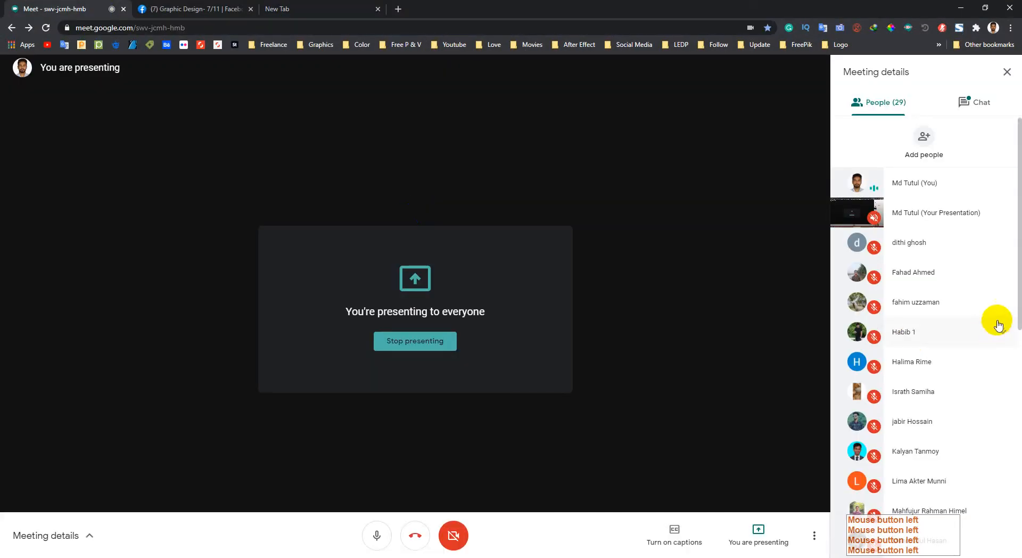
{"action": "scroll", "coordinate": [883, 417], "scroll_direction": "down", "scroll_amount": 6}
{"action": "scroll", "coordinate": [906, 412], "scroll_direction": "up", "scroll_amount": 6}
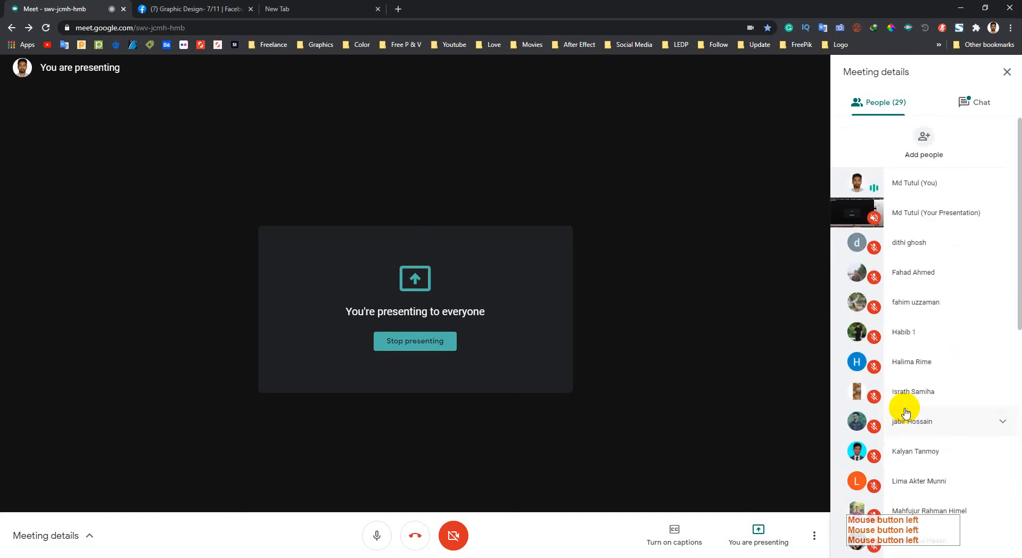
Return to the photo of the woman in yellow, enlarge the viewer and examine the fine strands from the ear up to the crown.
{"action": "left_click", "coordinate": [208, 555]}
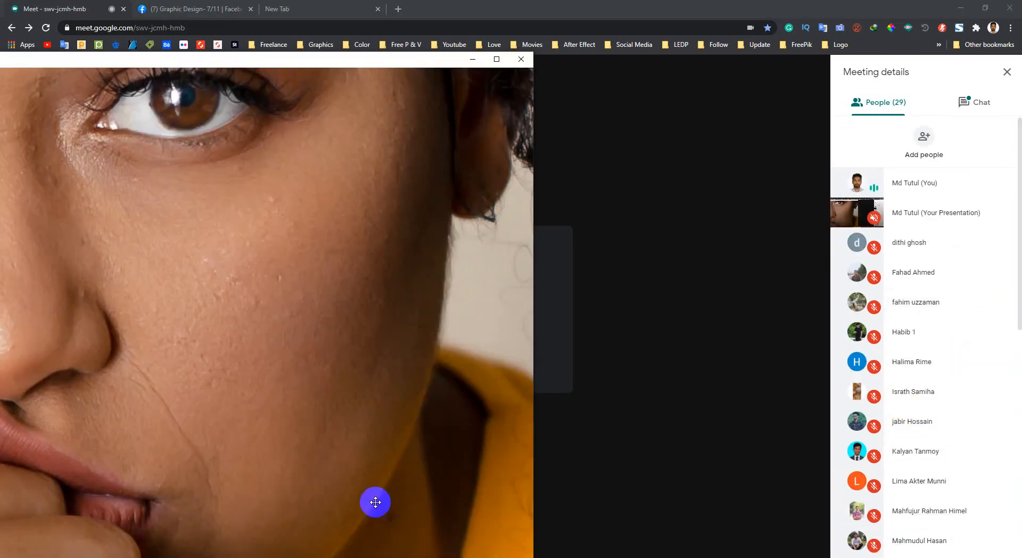
{"action": "left_click", "coordinate": [499, 59]}
{"action": "left_click_drag", "start_coordinate": [600, 266], "coordinate": [617, 358]}
{"action": "left_click_drag", "start_coordinate": [630, 114], "coordinate": [648, 394]}
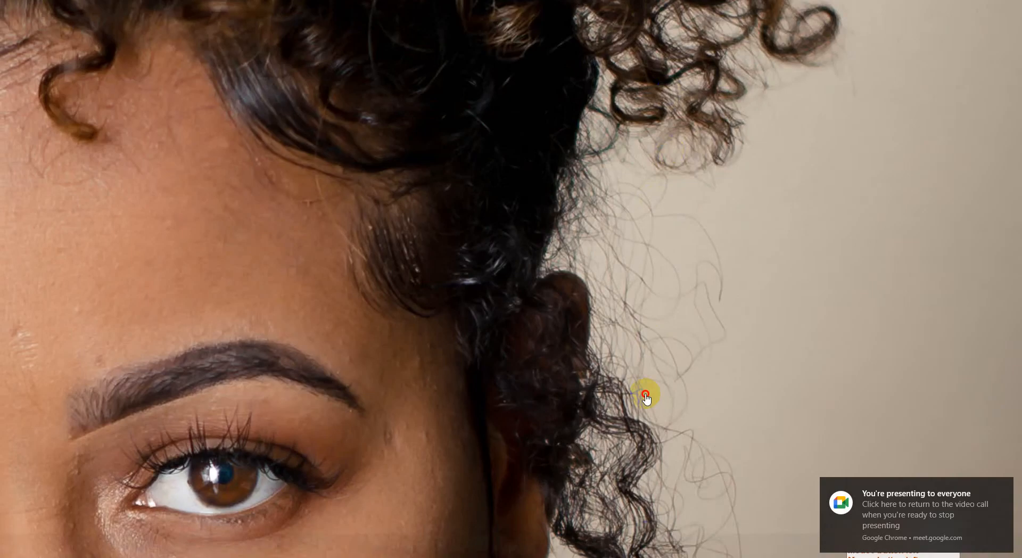
{"action": "left_click_drag", "start_coordinate": [658, 158], "coordinate": [656, 363]}
{"action": "scroll", "coordinate": [699, 180], "scroll_direction": "down", "scroll_amount": 2}
{"action": "left_click_drag", "start_coordinate": [657, 139], "coordinate": [693, 320]}
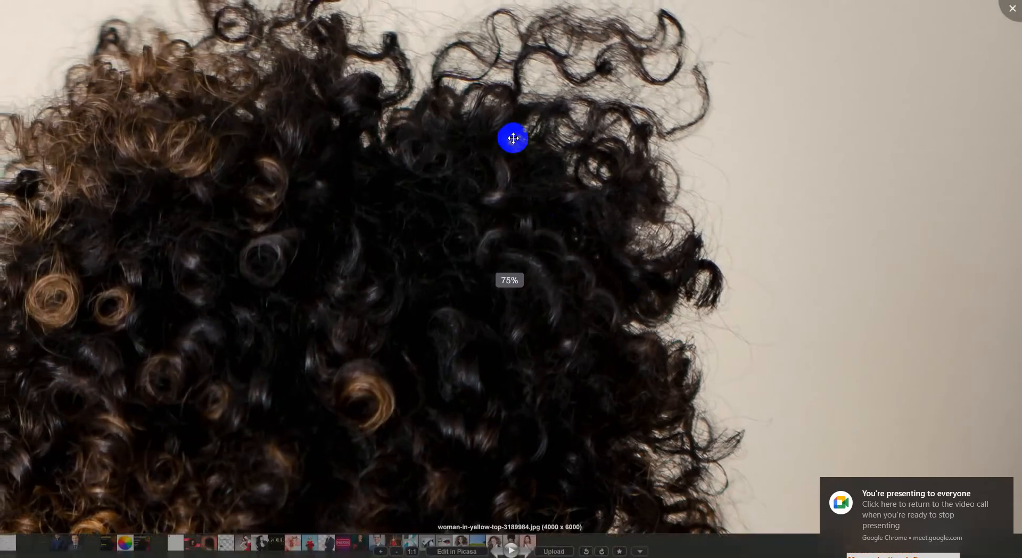
{"action": "left_click_drag", "start_coordinate": [513, 139], "coordinate": [556, 265]}
Examine the wispy curls along the opposite edge and top of the woman's hair, and close the photo.
{"action": "left_click_drag", "start_coordinate": [375, 334], "coordinate": [475, 173]}
{"action": "scroll", "coordinate": [294, 388], "scroll_direction": "up", "scroll_amount": 2}
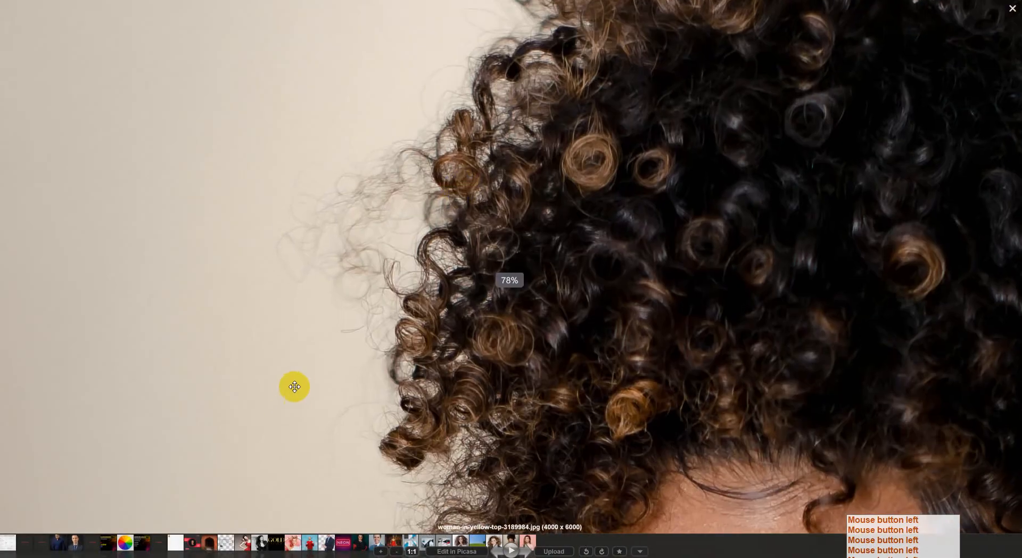
{"action": "left_click_drag", "start_coordinate": [343, 330], "coordinate": [356, 408]}
{"action": "scroll", "coordinate": [370, 317], "scroll_direction": "up", "scroll_amount": 4}
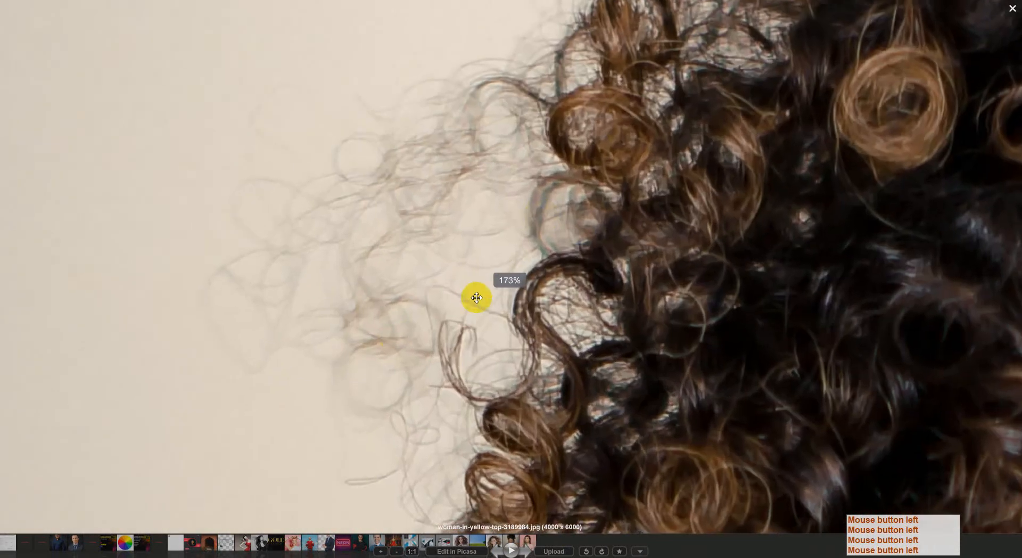
{"action": "scroll", "coordinate": [485, 286], "scroll_direction": "down", "scroll_amount": 4}
{"action": "left_click_drag", "start_coordinate": [486, 285], "coordinate": [509, 105]}
{"action": "left_click_drag", "start_coordinate": [551, 373], "coordinate": [568, 162]}
{"action": "left_click_drag", "start_coordinate": [573, 259], "coordinate": [586, 213]}
{"action": "scroll", "coordinate": [548, 335], "scroll_direction": "up", "scroll_amount": 3}
{"action": "left_click_drag", "start_coordinate": [692, 86], "coordinate": [453, 368]}
{"action": "scroll", "coordinate": [615, 189], "scroll_direction": "down", "scroll_amount": 3}
{"action": "left_click_drag", "start_coordinate": [615, 193], "coordinate": [552, 449]}
{"action": "scroll", "coordinate": [553, 449], "scroll_direction": "down", "scroll_amount": 4}
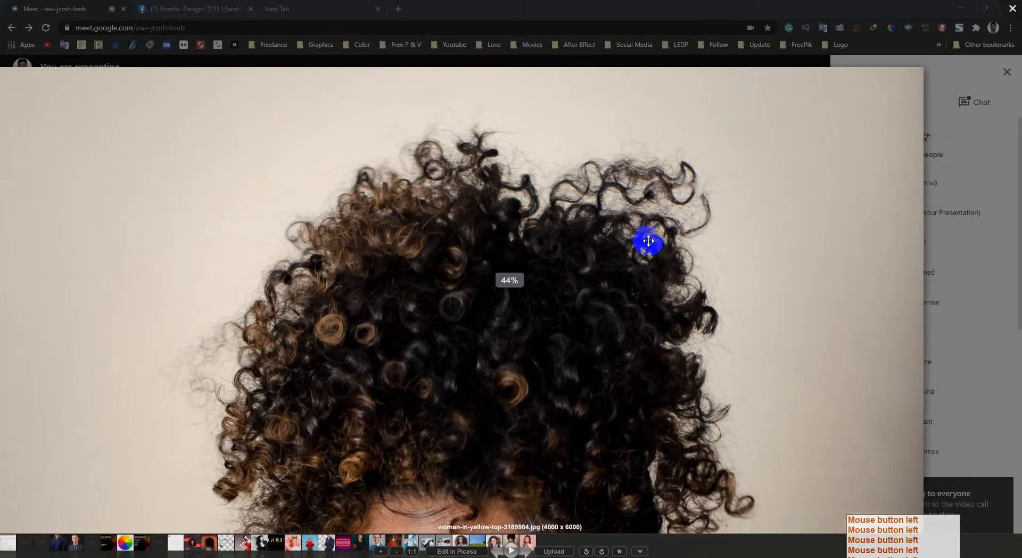
{"action": "left_click", "coordinate": [1012, 8]}
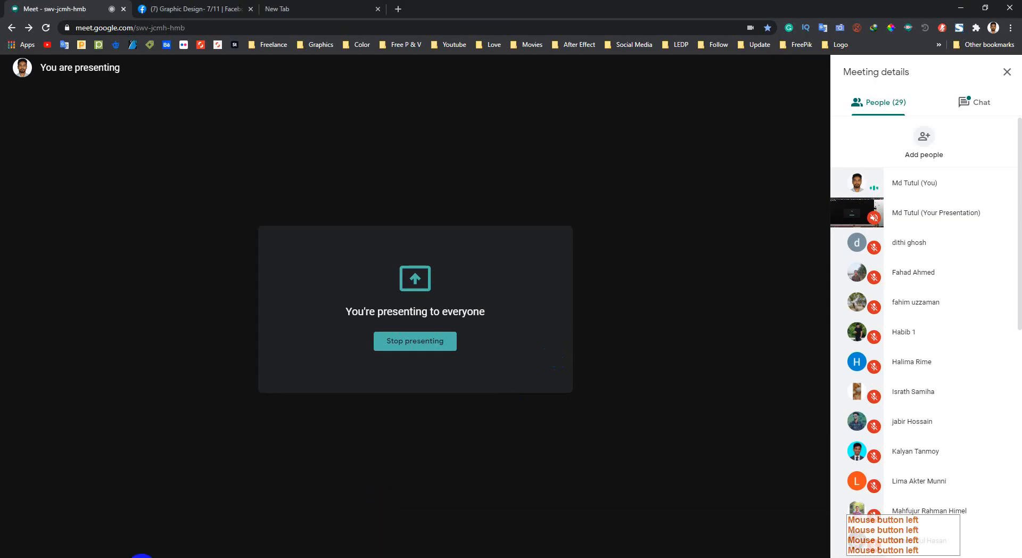
Open woman-wearing-pink-top-1036620.jpg from the UPdate folder, examine the loose hair against the pink background, and close the photo.
{"action": "left_click", "coordinate": [141, 554]}
{"action": "left_click", "coordinate": [937, 322]}
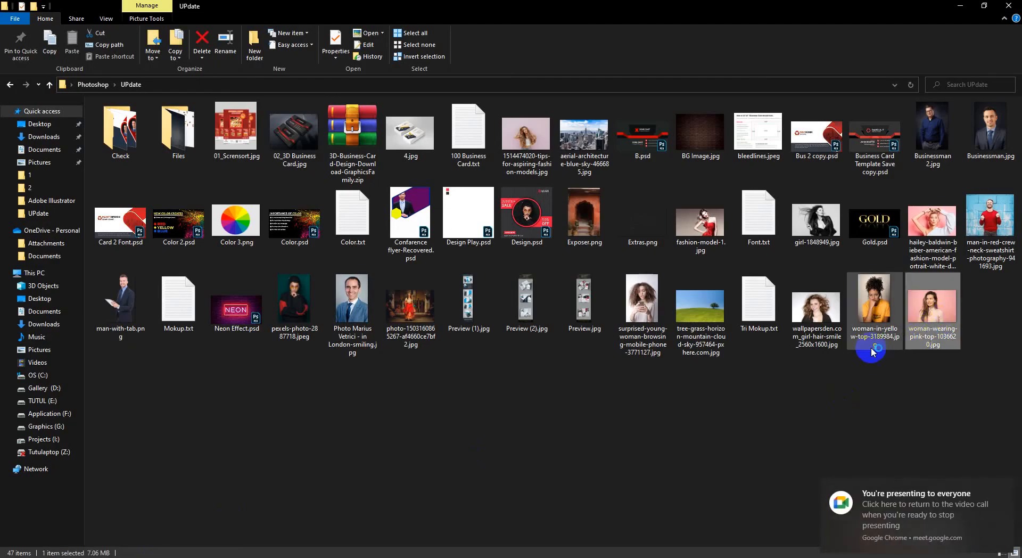
{"action": "key", "text": "Return"}
{"action": "scroll", "coordinate": [360, 246], "scroll_direction": "up", "scroll_amount": 6}
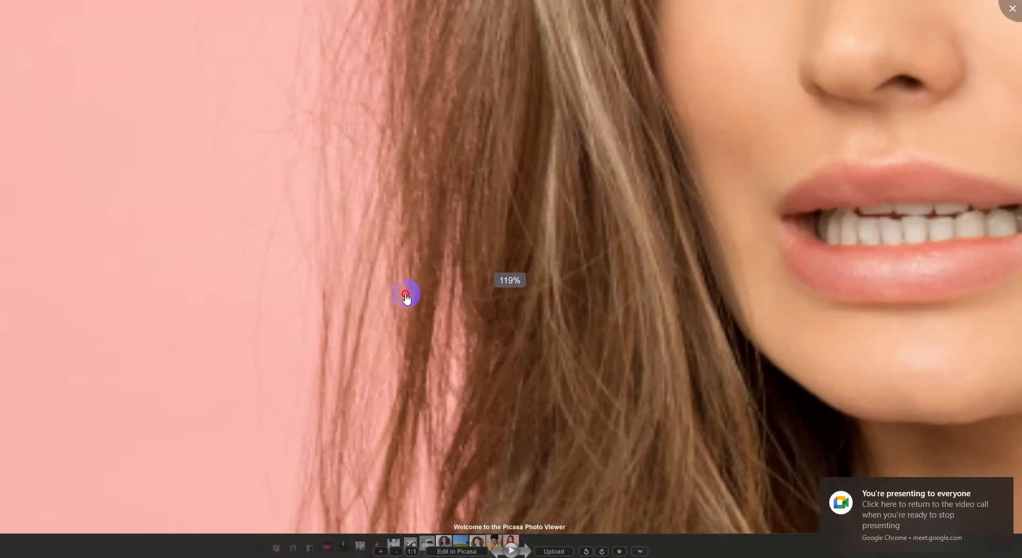
{"action": "left_click_drag", "start_coordinate": [405, 295], "coordinate": [559, 242]}
{"action": "scroll", "coordinate": [511, 399], "scroll_direction": "down", "scroll_amount": 2}
{"action": "left_click_drag", "start_coordinate": [601, 106], "coordinate": [549, 353]}
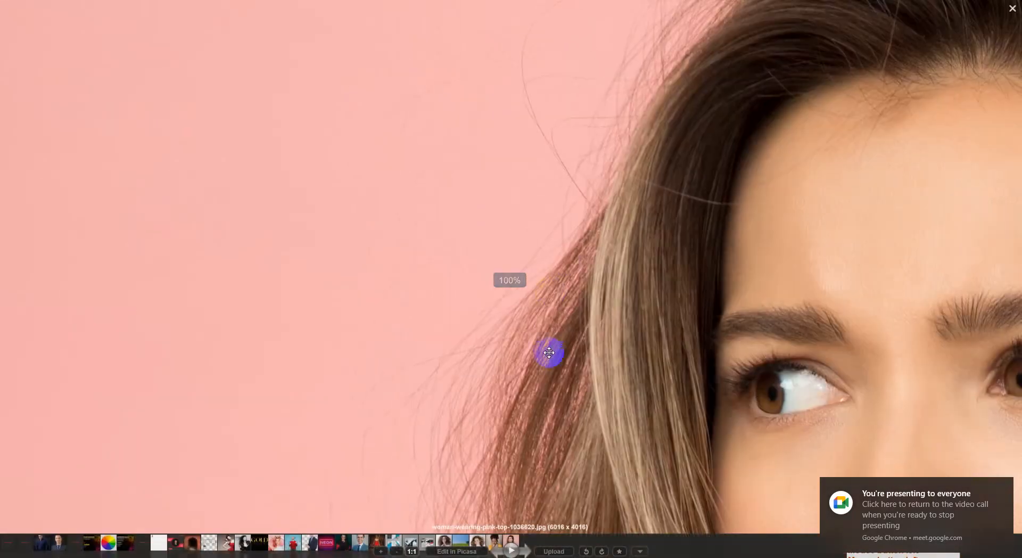
{"action": "left_click_drag", "start_coordinate": [519, 439], "coordinate": [556, 90]}
{"action": "left_click_drag", "start_coordinate": [509, 513], "coordinate": [527, 311]}
{"action": "left_click_drag", "start_coordinate": [516, 399], "coordinate": [530, 210]}
{"action": "left_click_drag", "start_coordinate": [388, 527], "coordinate": [410, 413]}
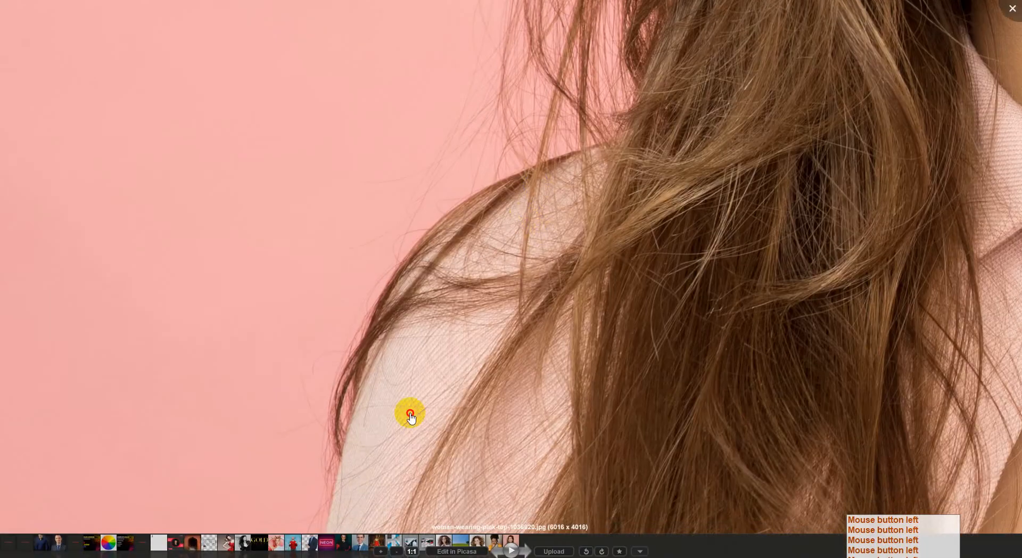
{"action": "scroll", "coordinate": [512, 177], "scroll_direction": "down", "scroll_amount": 5}
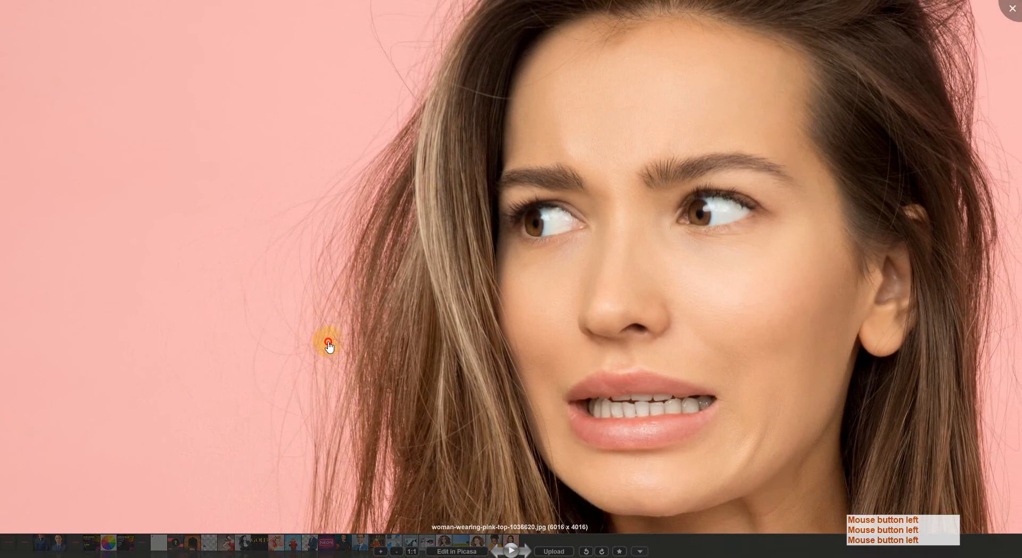
{"action": "left_click_drag", "start_coordinate": [300, 512], "coordinate": [376, 393]}
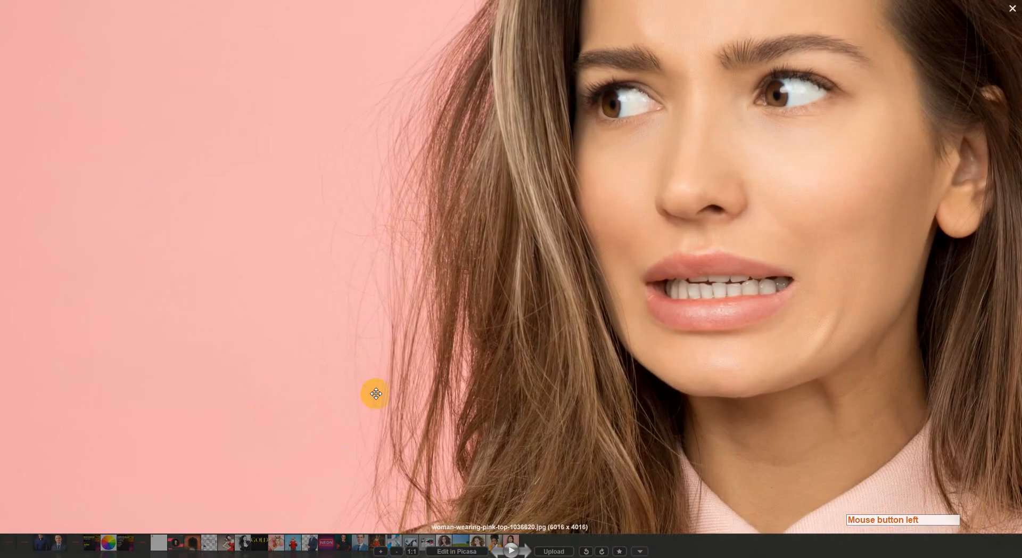
{"action": "left_click", "coordinate": [1012, 9]}
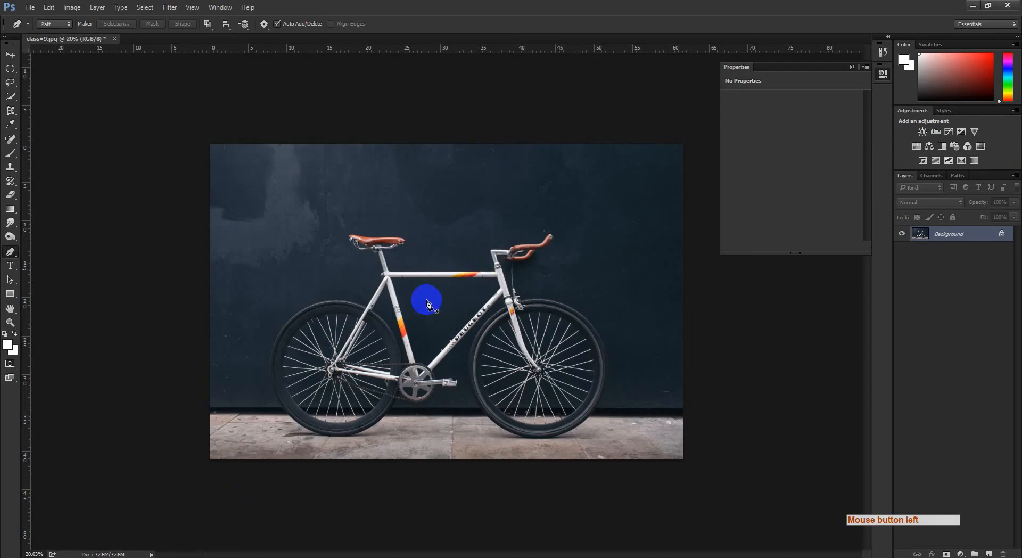
Close class=9.jpg in Photoshop without saving the changes.
{"action": "left_click", "coordinate": [115, 38]}
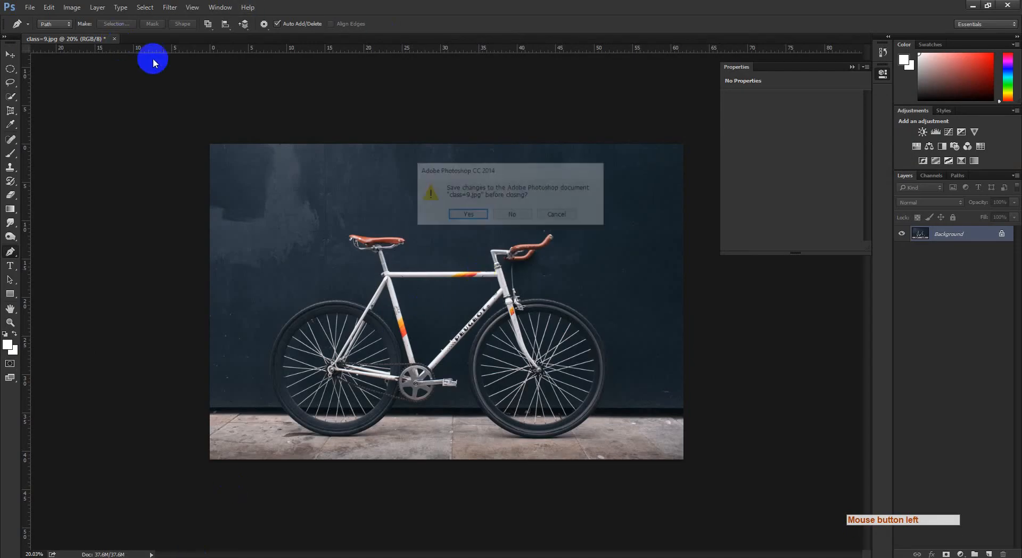
{"action": "left_click", "coordinate": [525, 212]}
Go back to the Google Meet call in Chrome and check the full participant list again.
{"action": "left_click", "coordinate": [177, 556]}
{"action": "left_click", "coordinate": [133, 535]}
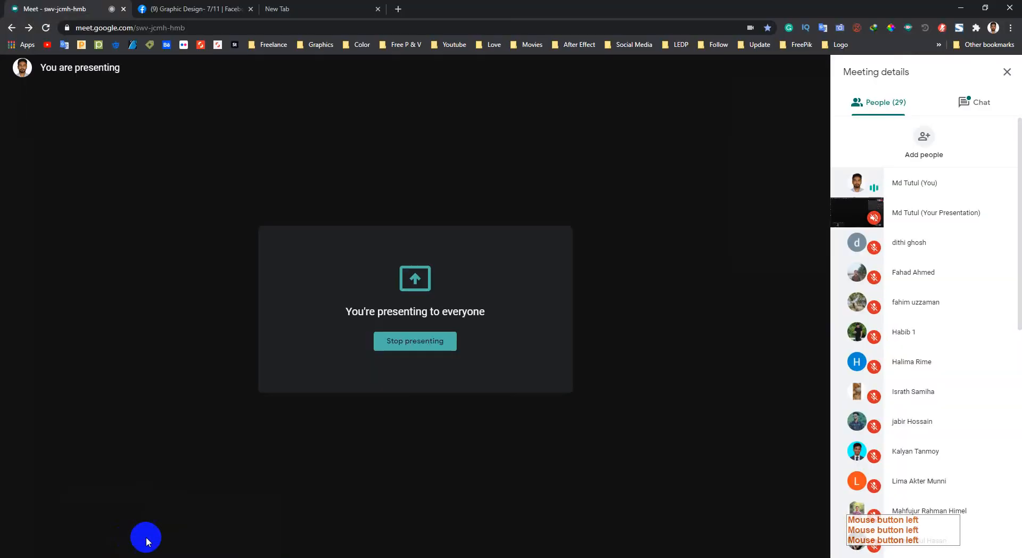
{"action": "scroll", "coordinate": [865, 399], "scroll_direction": "down", "scroll_amount": 5}
{"action": "scroll", "coordinate": [865, 398], "scroll_direction": "down", "scroll_amount": 6}
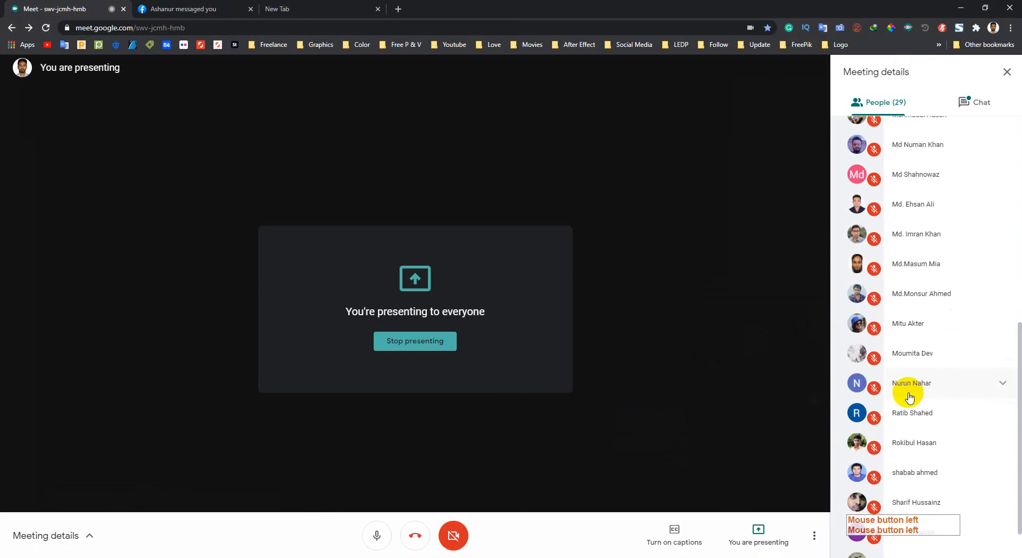
{"action": "scroll", "coordinate": [904, 394], "scroll_direction": "up", "scroll_amount": 10}
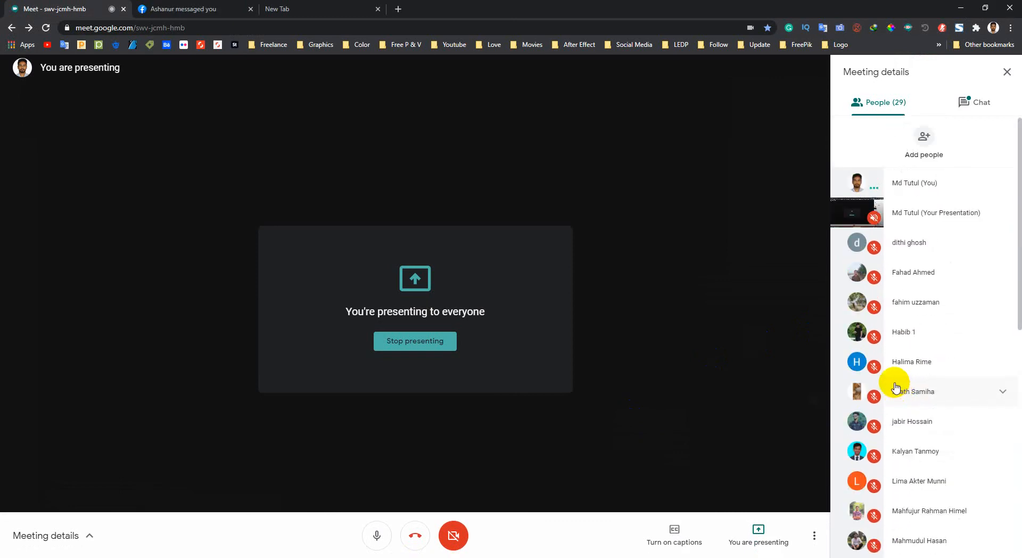
{"action": "scroll", "coordinate": [897, 347], "scroll_direction": "down", "scroll_amount": 8}
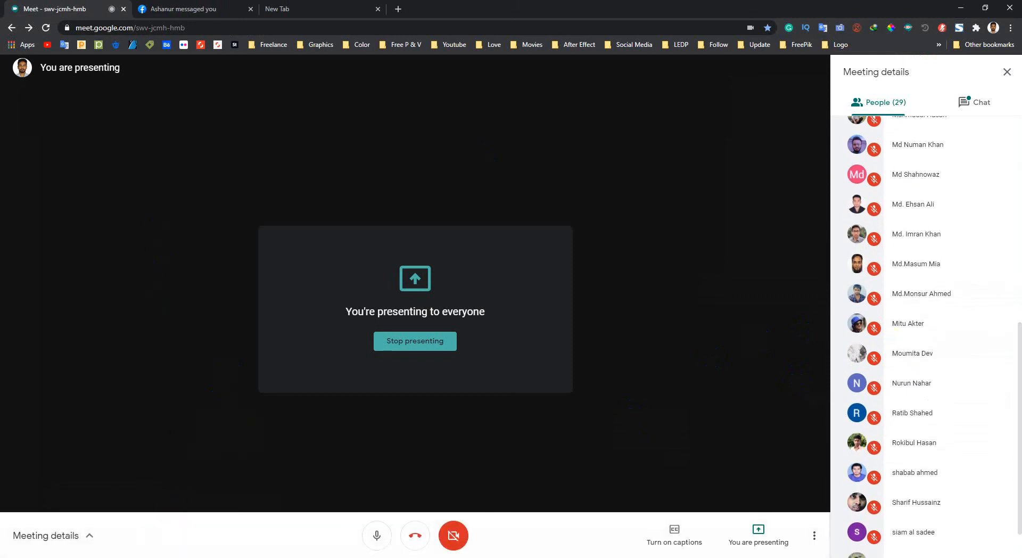
{"action": "left_click", "coordinate": [142, 557]}
{"action": "left_click", "coordinate": [266, 434]}
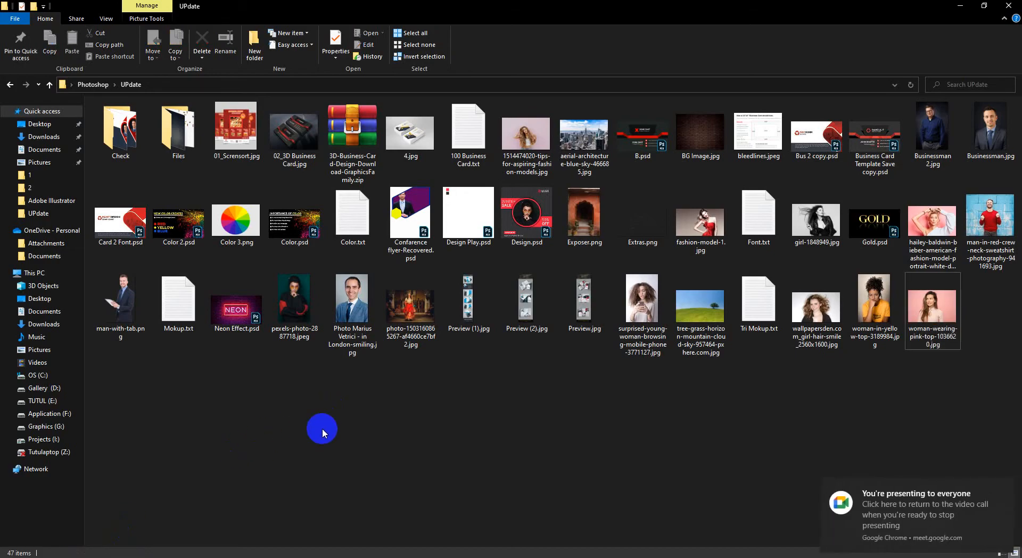
{"action": "double_click", "coordinate": [526, 130]}
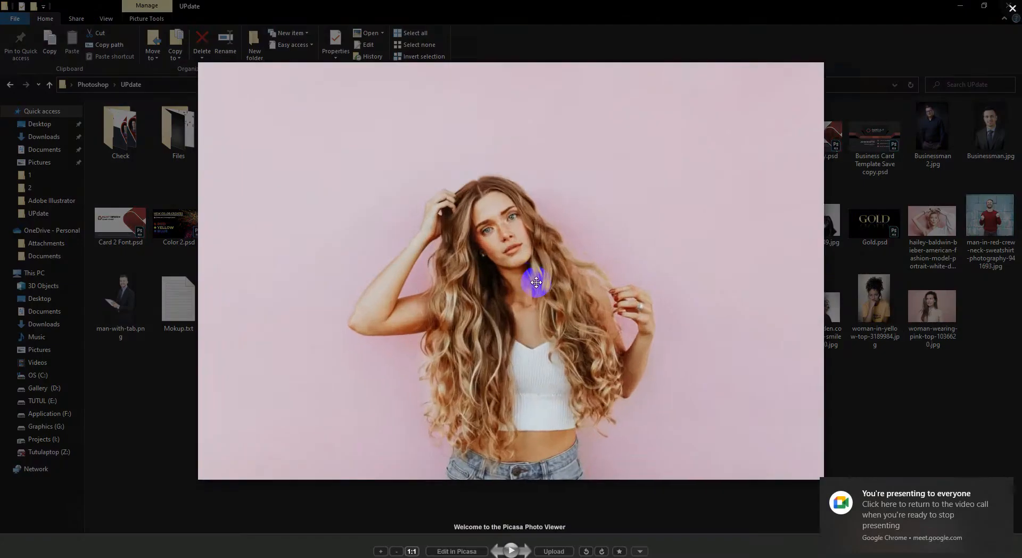
{"action": "scroll", "coordinate": [536, 282], "scroll_direction": "up", "scroll_amount": 3}
{"action": "left_click_drag", "start_coordinate": [404, 287], "coordinate": [506, 282]}
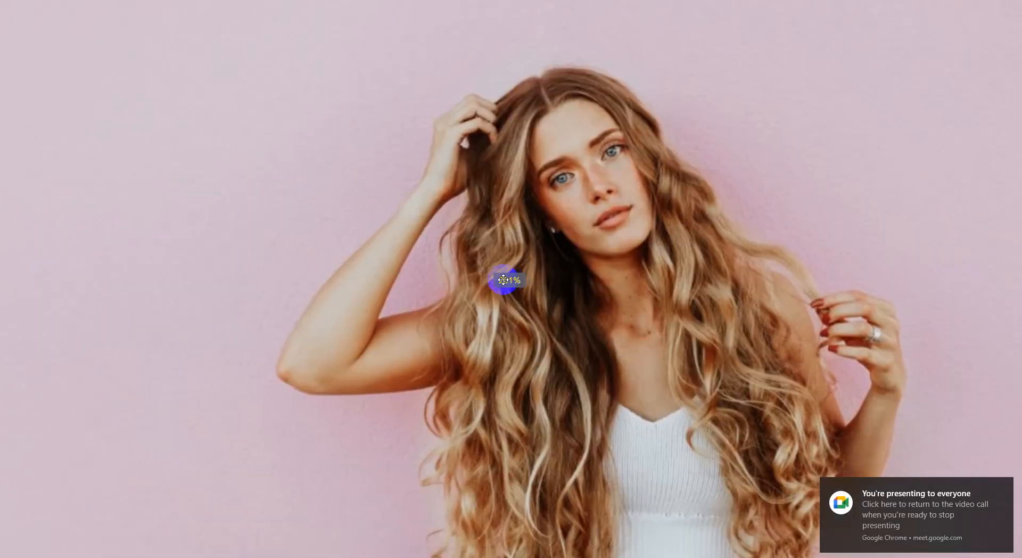
{"action": "left_click_drag", "start_coordinate": [642, 256], "coordinate": [594, 234]}
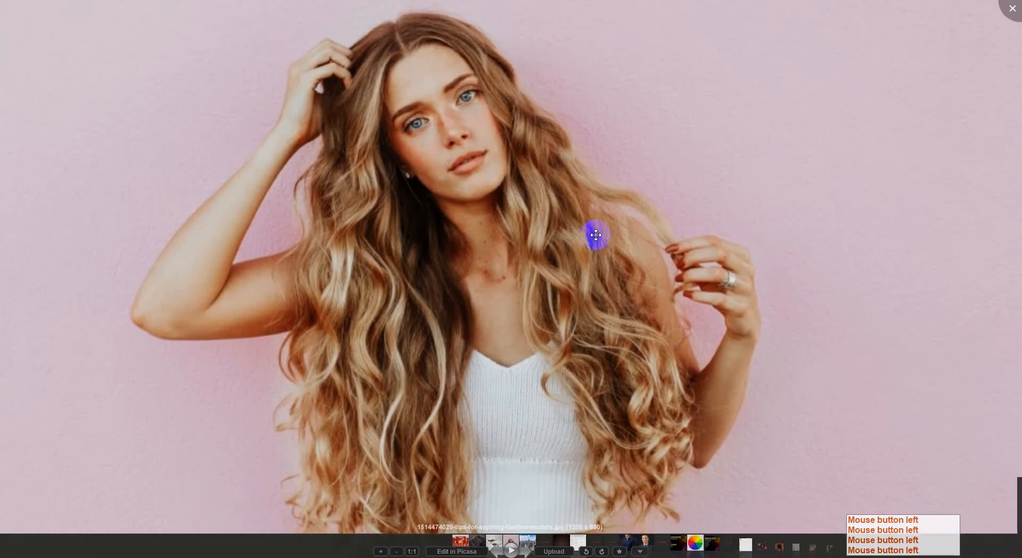
{"action": "left_click", "coordinate": [1012, 8]}
{"action": "mouse_move", "coordinate": [168, 554]}
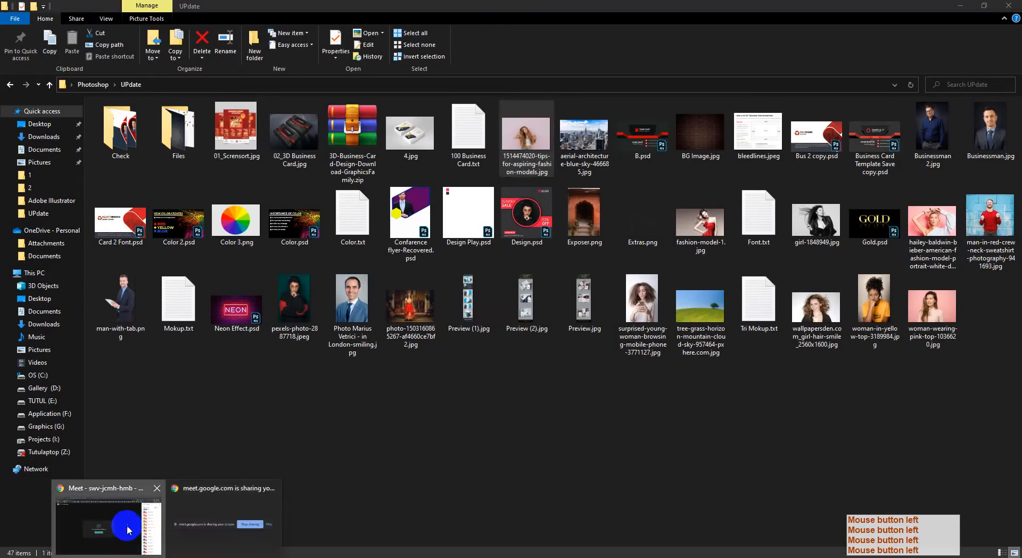
Switch to Chrome and search Google Images for "hire masking".
{"action": "left_click", "coordinate": [126, 529]}
{"action": "left_click", "coordinate": [330, 16]}
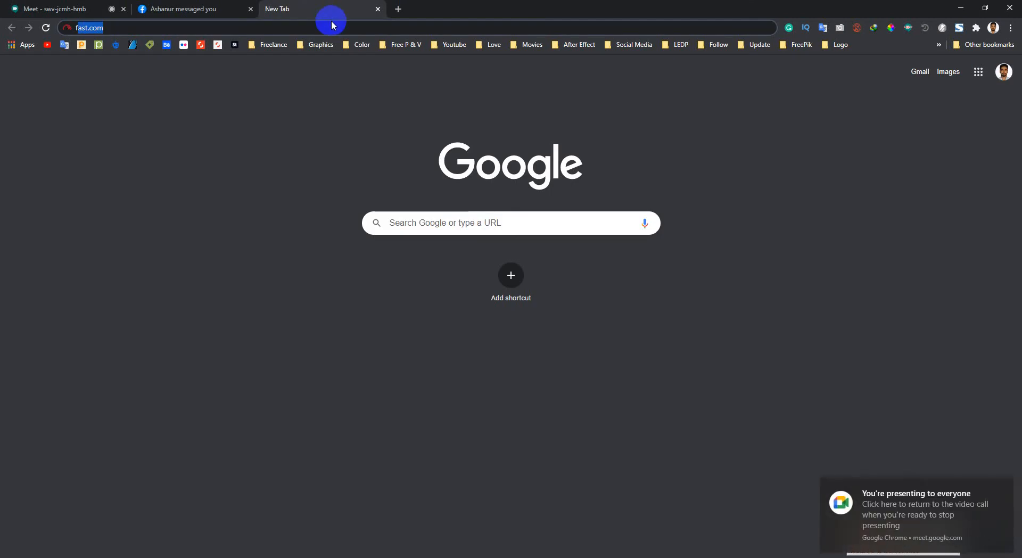
{"action": "key", "text": "BackSpace"}
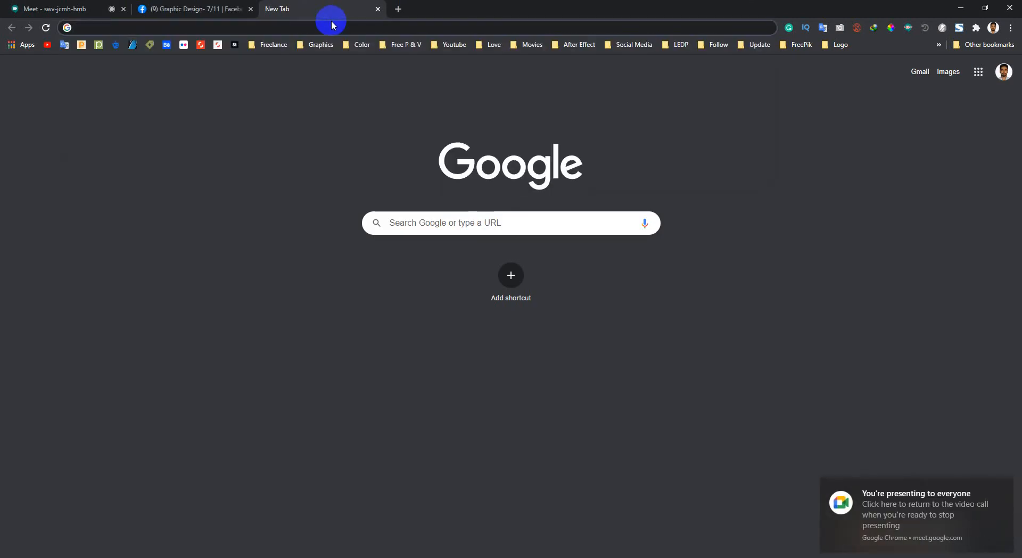
{"action": "type", "text": "hare"}
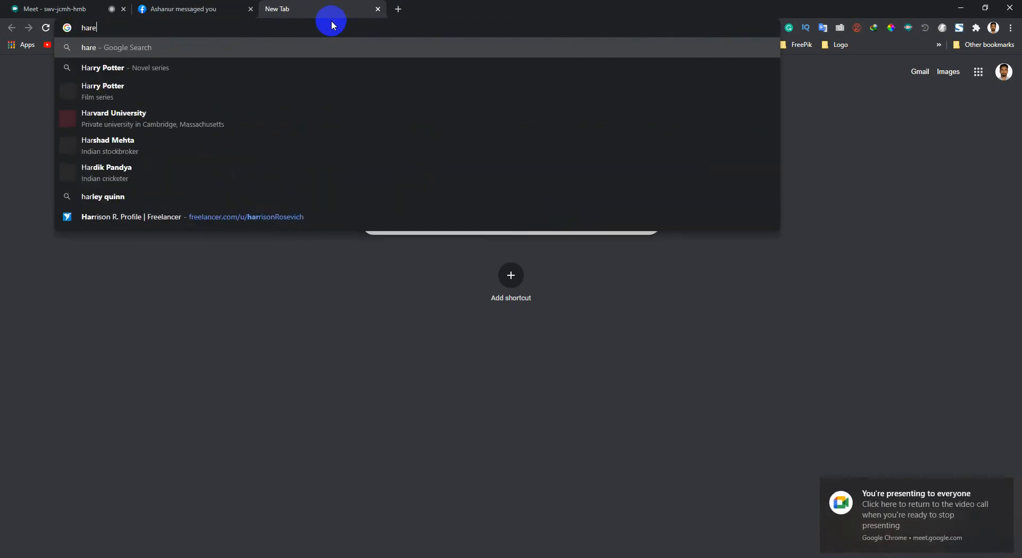
{"action": "key", "text": "BackSpace"}
{"action": "key", "text": "BackSpace"}
{"action": "key", "text": "BackSpace"}
{"action": "type", "text": "ir"}
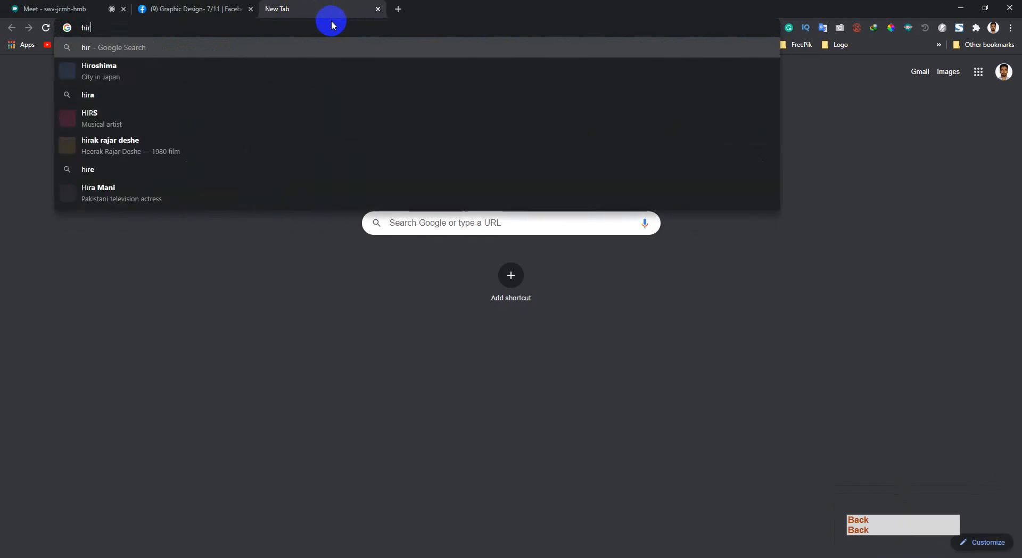
{"action": "type", "text": "e ma"}
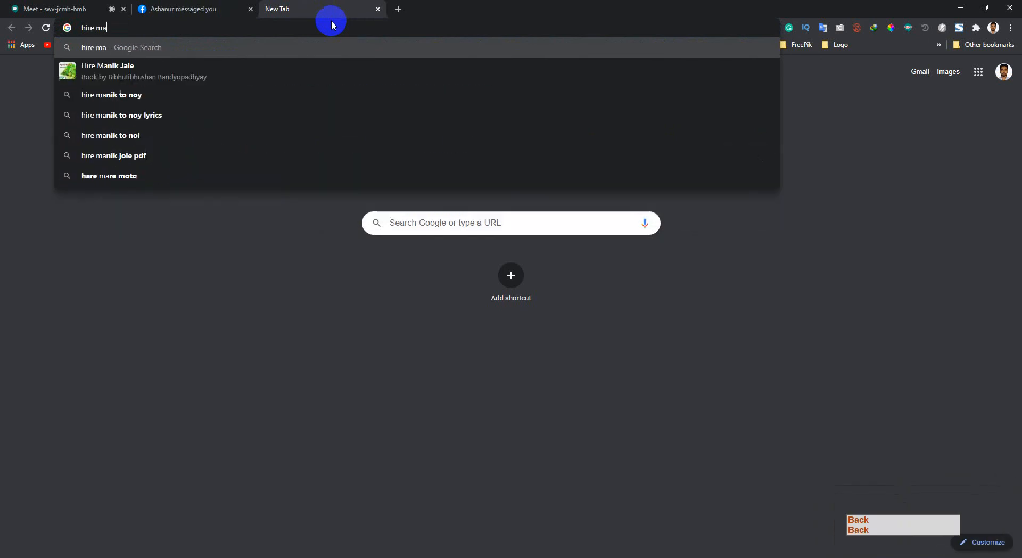
{"action": "type", "text": "sking tap"}
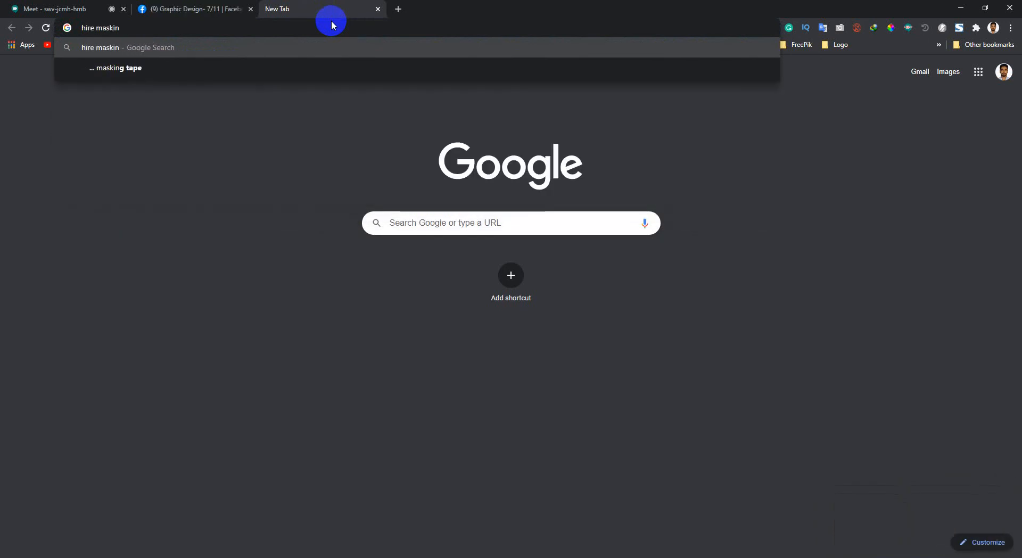
{"action": "key", "text": "BackSpace"}
{"action": "key", "text": "BackSpace"}
{"action": "key", "text": "BackSpace"}
{"action": "key", "text": "BackSpace"}
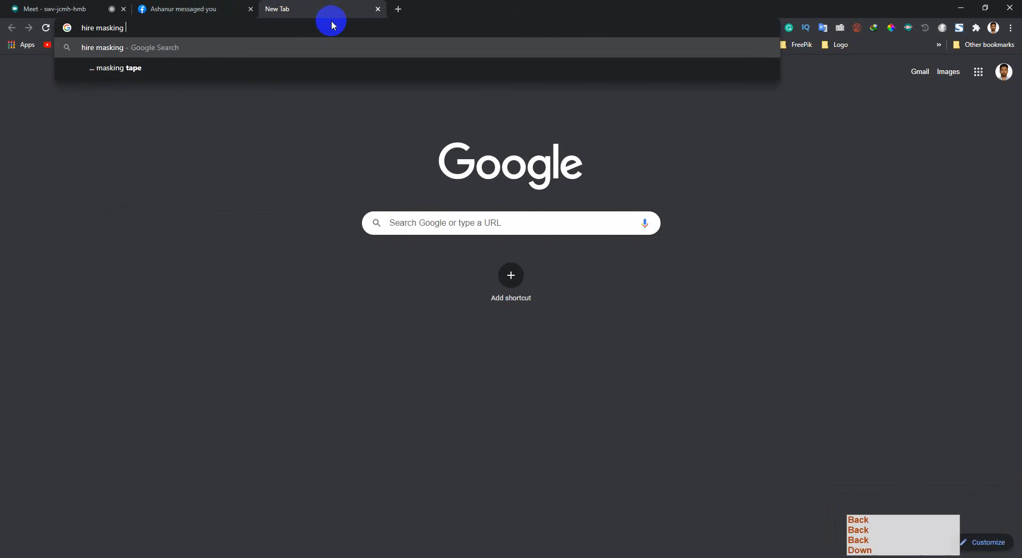
{"action": "key", "text": "Return"}
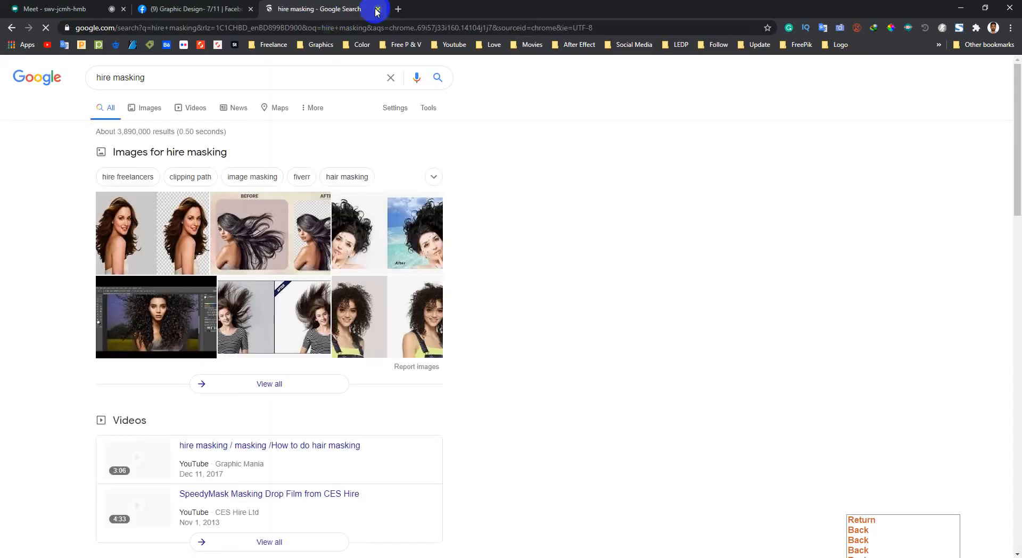
{"action": "left_click", "coordinate": [150, 108]}
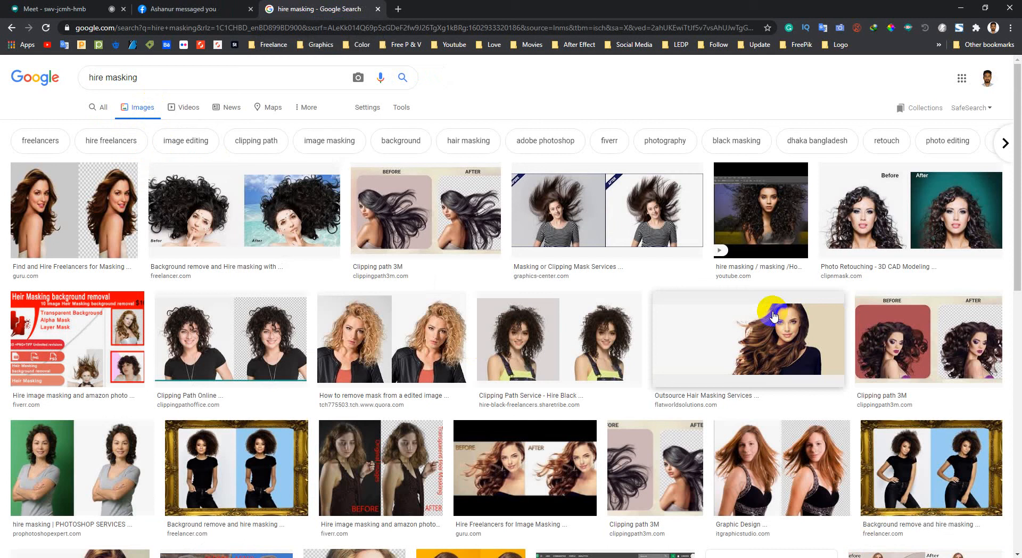
Preview the clipnmask.com, Freelancer and clippingpathoffice.com before-and-after images to compare curly hair cut out from its background.
{"action": "left_click", "coordinate": [421, 326]}
{"action": "left_click", "coordinate": [441, 382]}
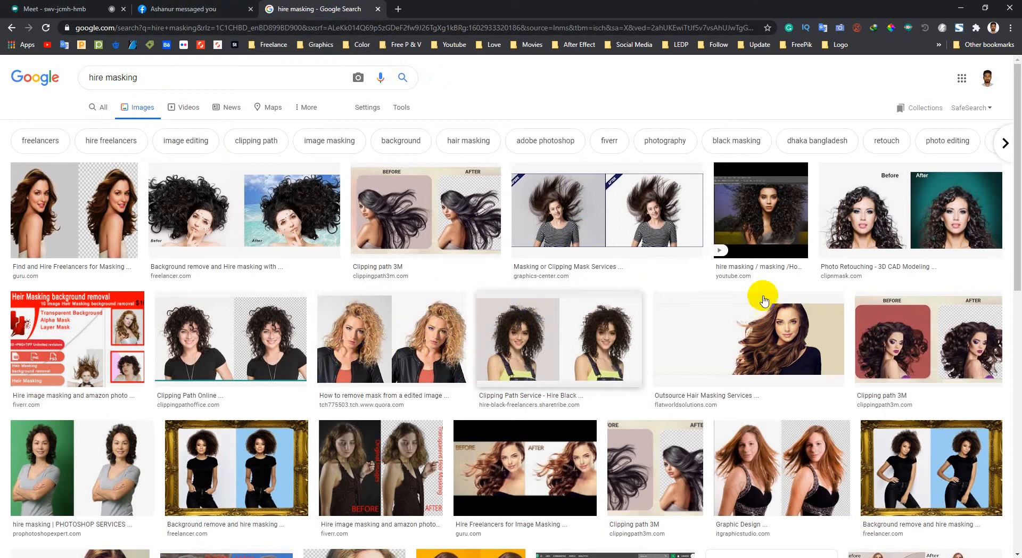
{"action": "left_click", "coordinate": [878, 232]}
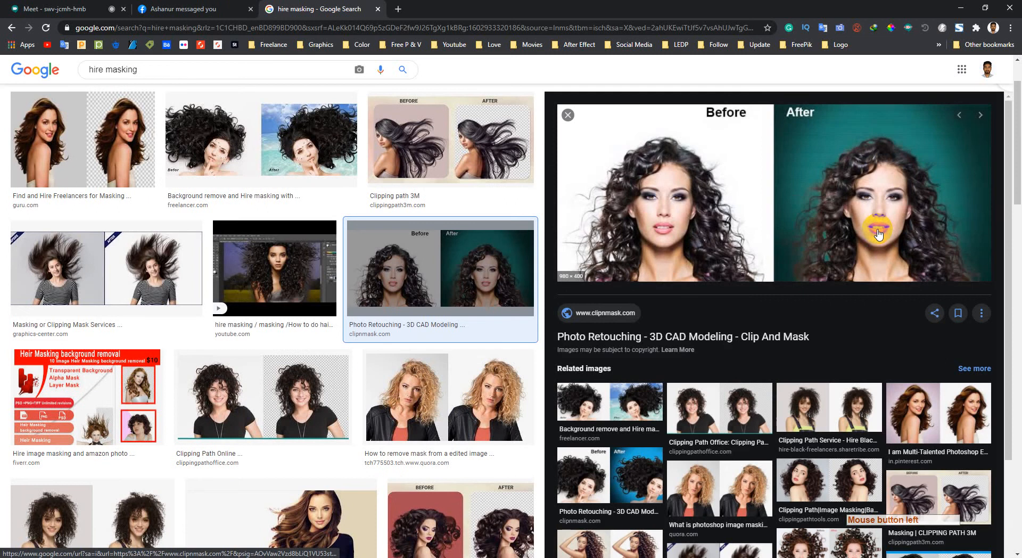
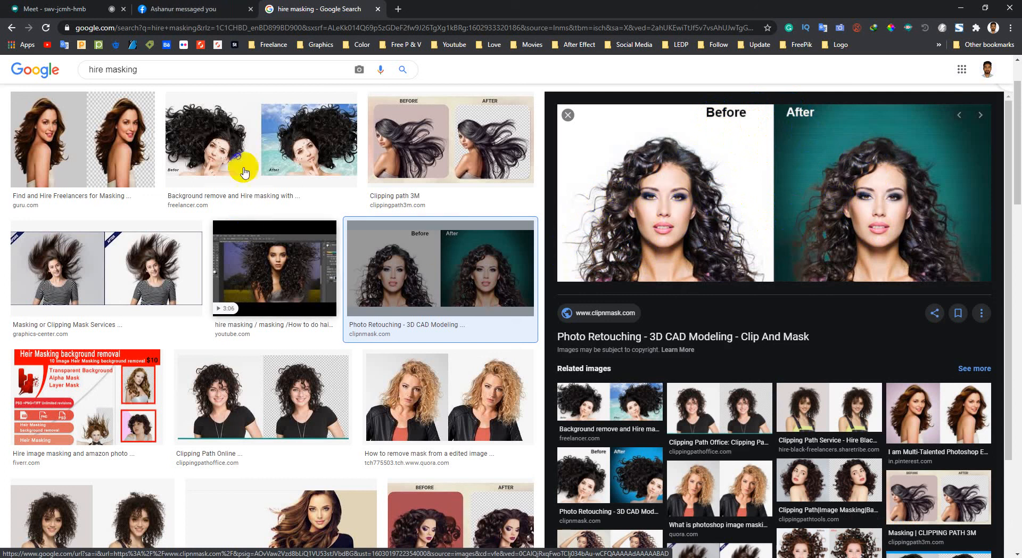
{"action": "left_click", "coordinate": [271, 150]}
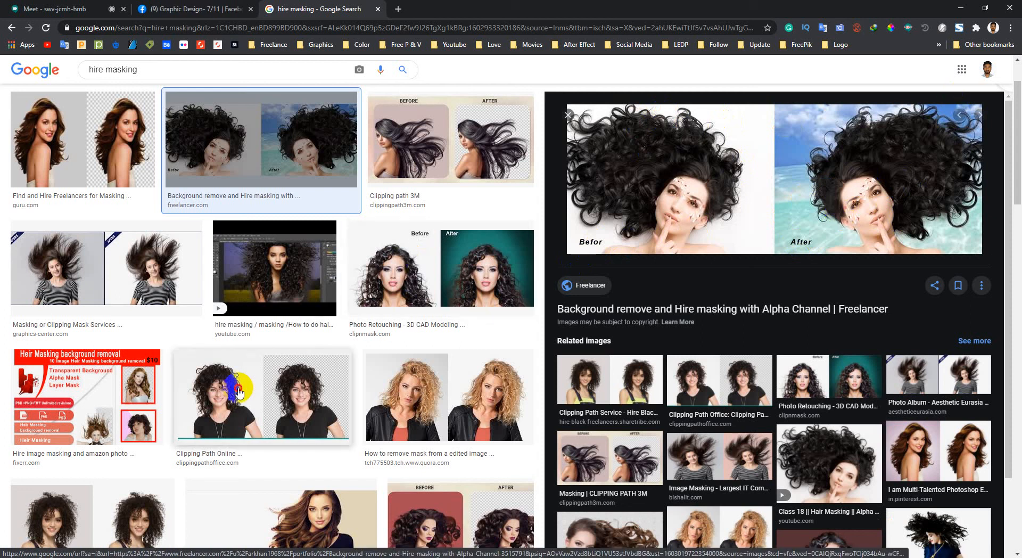
{"action": "left_click", "coordinate": [263, 397]}
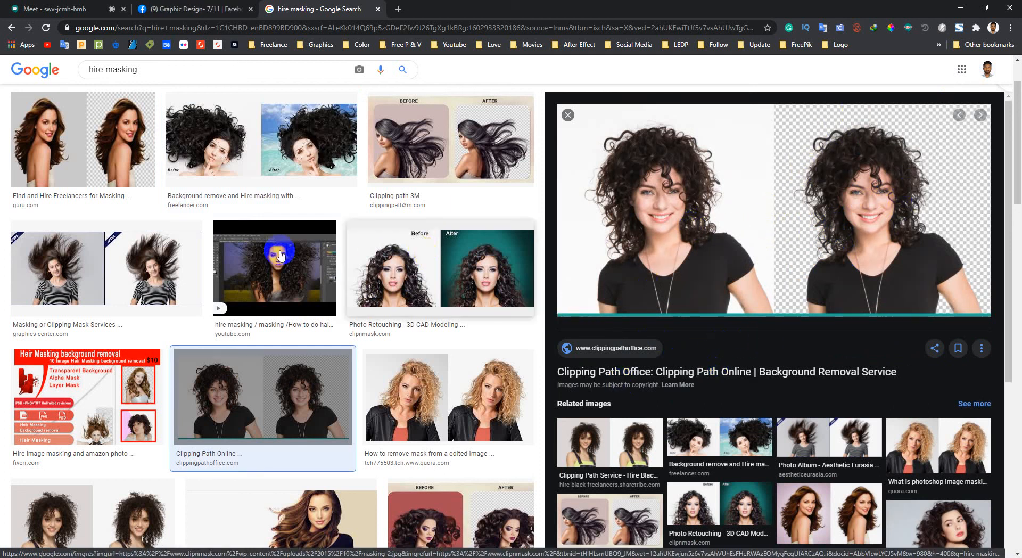
Preview the prophotoshopexpert.com before-and-after image of the woman on a green background and examine her hair edges.
{"action": "scroll", "coordinate": [353, 312], "scroll_direction": "down", "scroll_amount": 5}
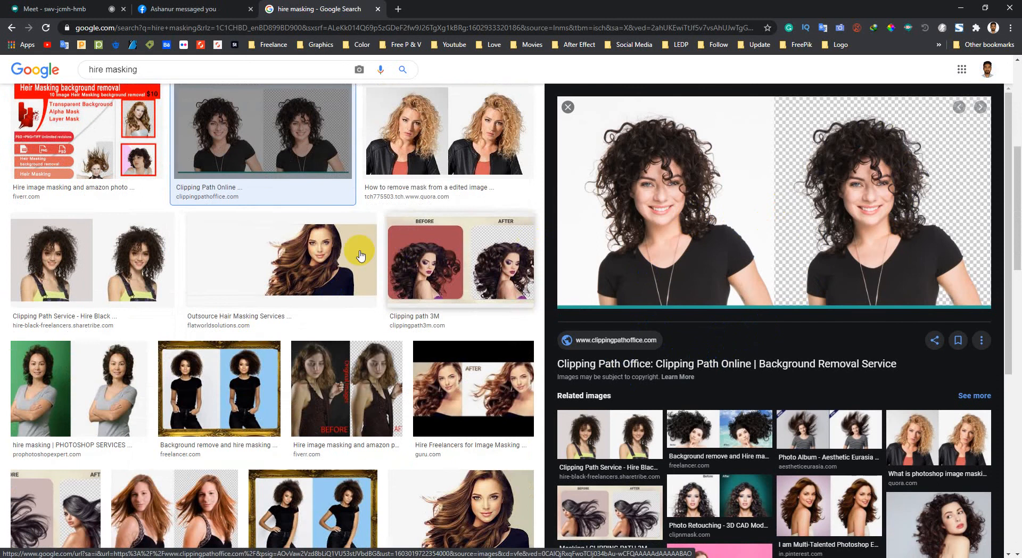
{"action": "scroll", "coordinate": [202, 296], "scroll_direction": "down", "scroll_amount": 2}
{"action": "left_click", "coordinate": [94, 292]}
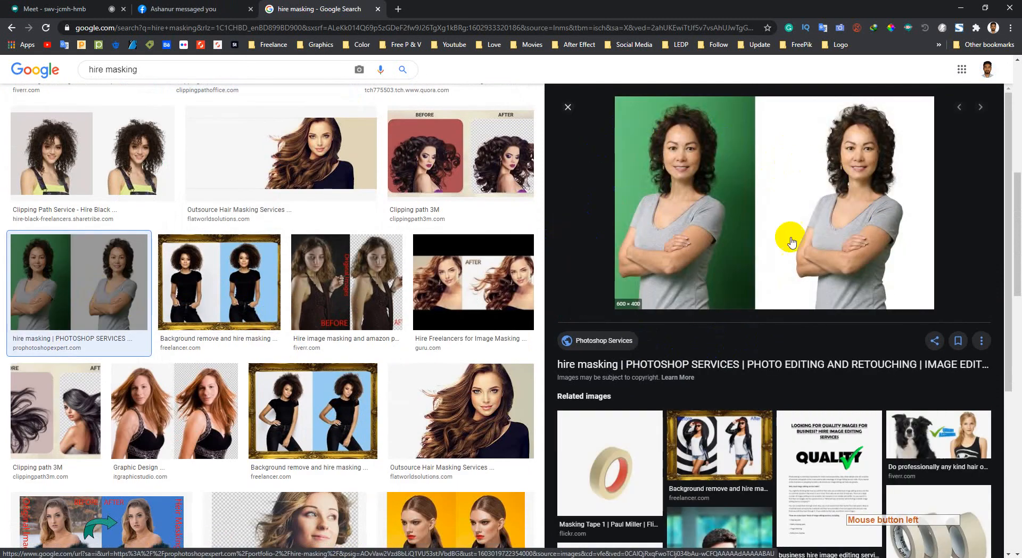
{"action": "left_click", "coordinate": [662, 158]}
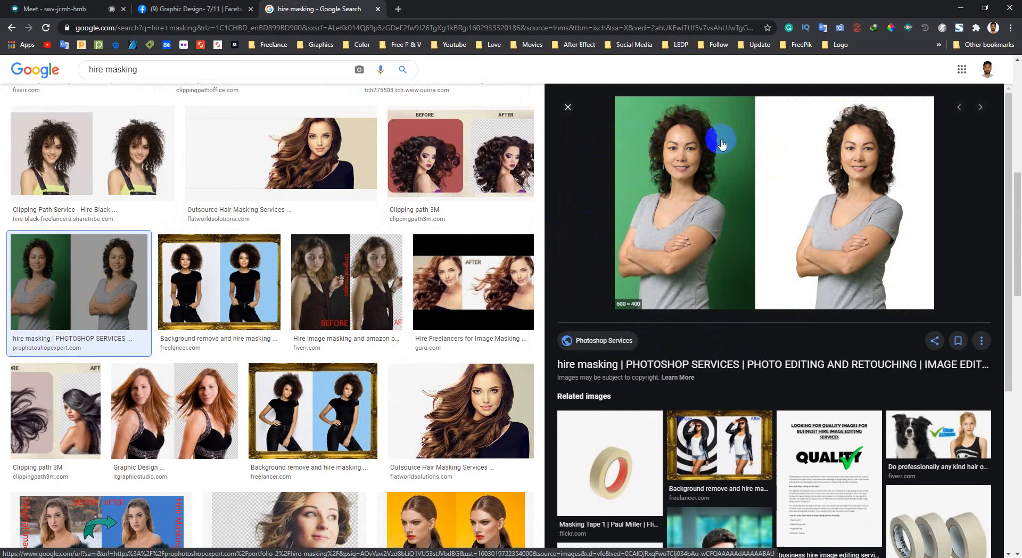
{"action": "left_click", "coordinate": [515, 268]}
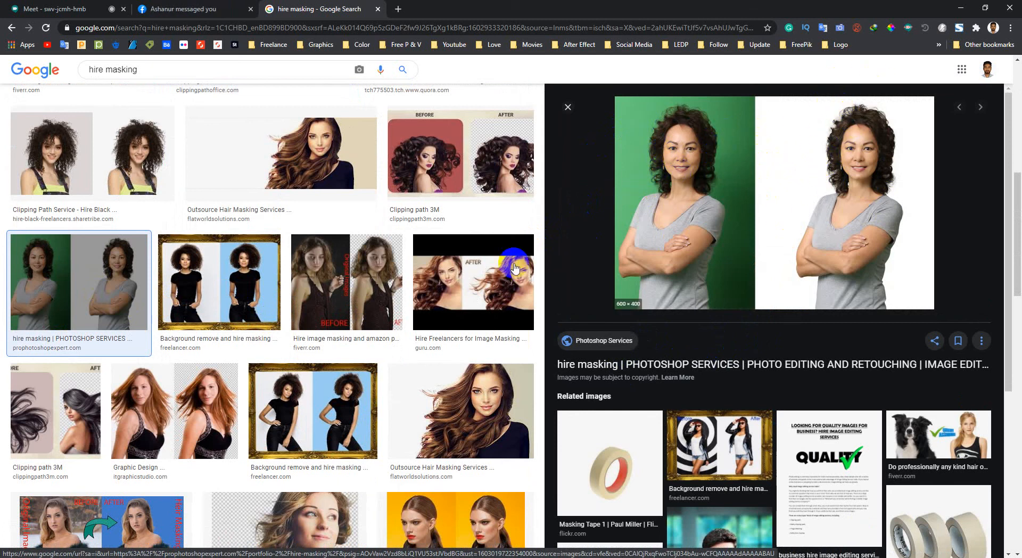
Return to the Google Meet call, admit the waiting participant, look through the people list, and minimize Chrome.
{"action": "left_click", "coordinate": [48, 5]}
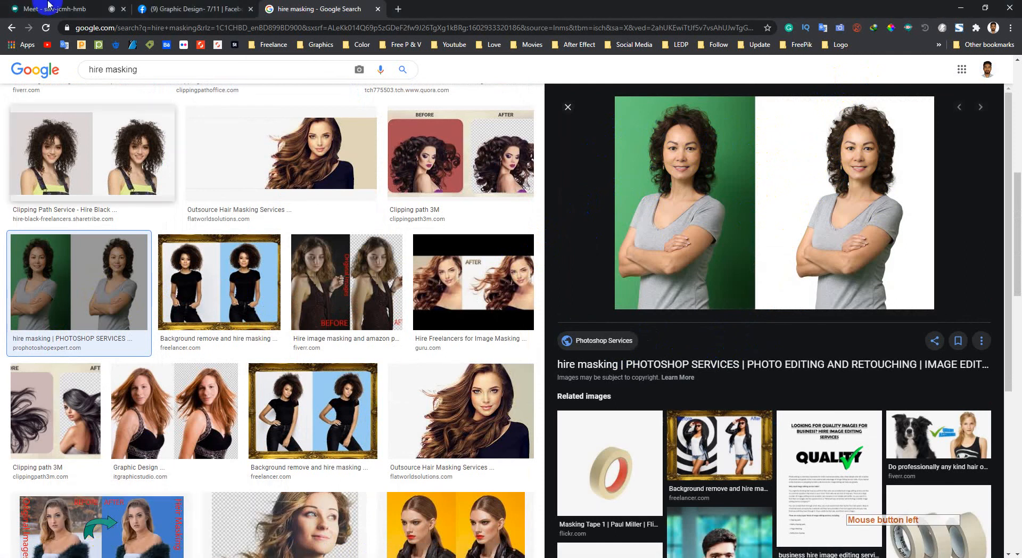
{"action": "left_click", "coordinate": [630, 344]}
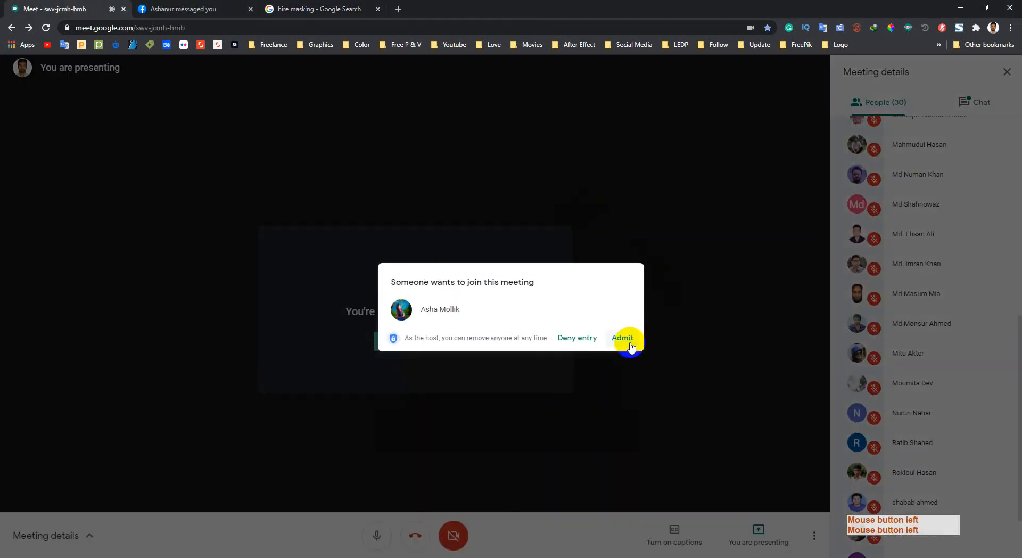
{"action": "left_click", "coordinate": [627, 338]}
{"action": "scroll", "coordinate": [904, 279], "scroll_direction": "up", "scroll_amount": 8}
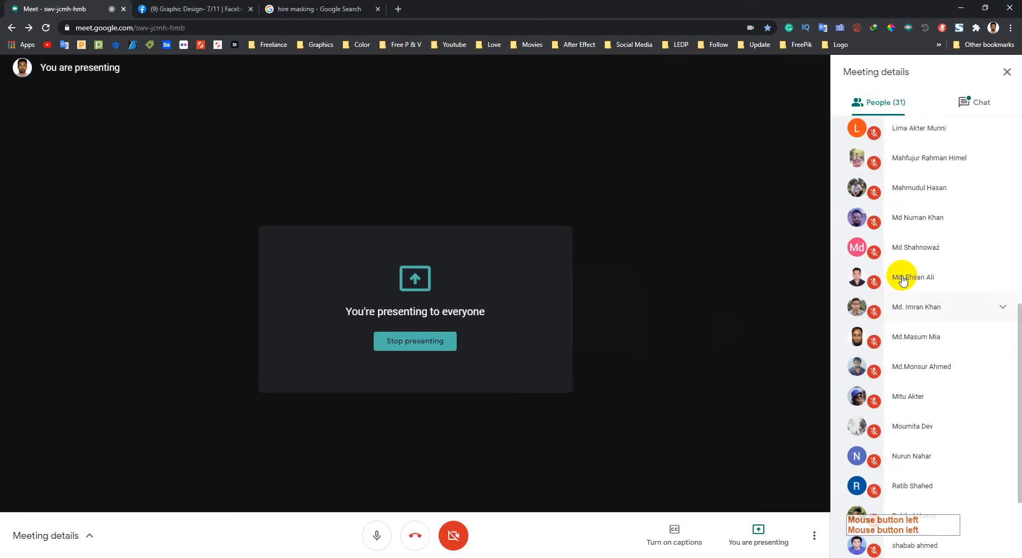
{"action": "scroll", "coordinate": [912, 274], "scroll_direction": "down", "scroll_amount": 10}
{"action": "scroll", "coordinate": [920, 278], "scroll_direction": "up", "scroll_amount": 4}
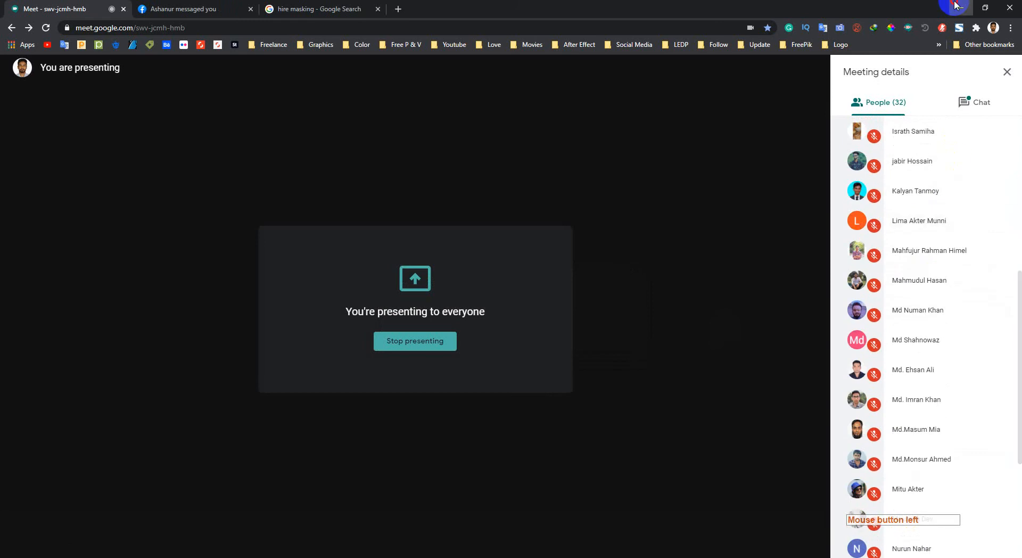
{"action": "left_click", "coordinate": [961, 7]}
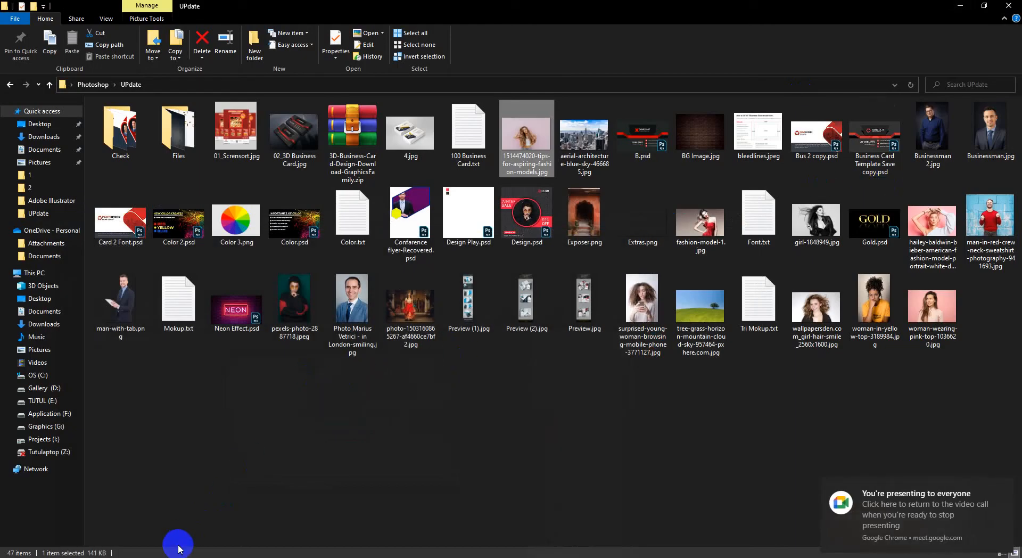
Go back to the hire masking image results and preview the Clipping path 3M example with long curly hair on red.
{"action": "left_click", "coordinate": [153, 529]}
{"action": "left_click", "coordinate": [314, 9]}
{"action": "scroll", "coordinate": [137, 343], "scroll_direction": "down", "scroll_amount": 4}
{"action": "scroll", "coordinate": [137, 342], "scroll_direction": "down", "scroll_amount": 8}
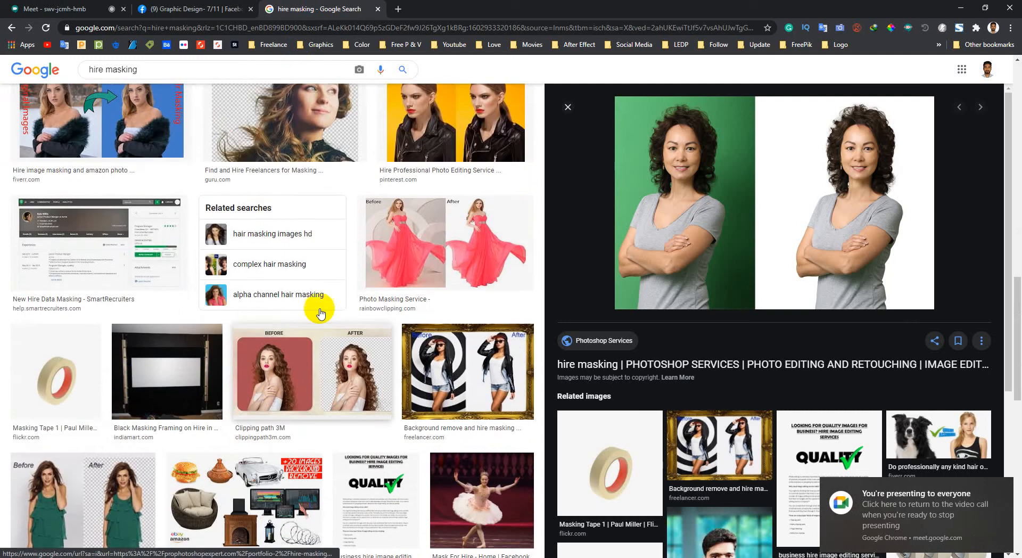
{"action": "left_click", "coordinate": [326, 175]}
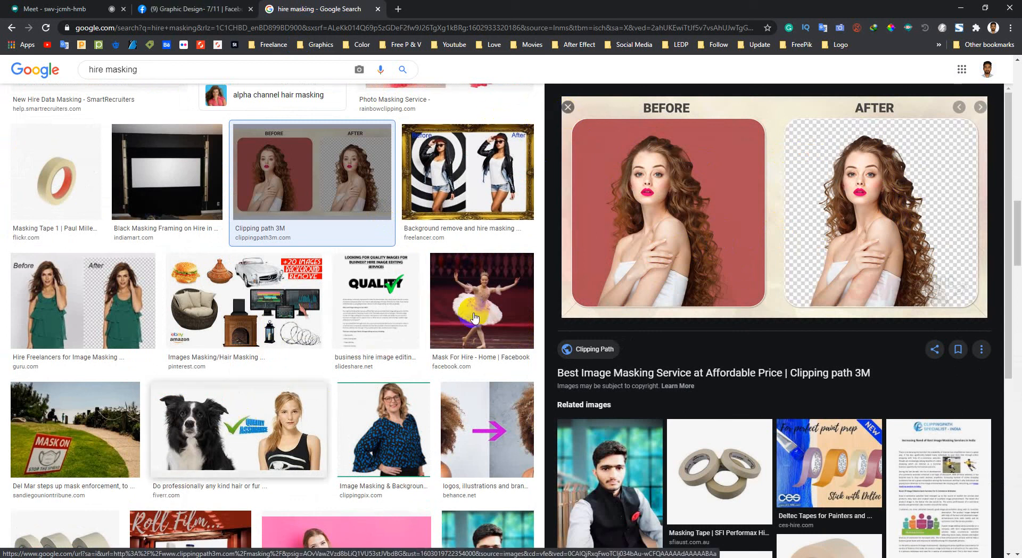
Preview the Behance curly-hair example and the Fiverr dog-and-woman fur masking example, closing each preview, and return to the first results.
{"action": "scroll", "coordinate": [411, 376], "scroll_direction": "down", "scroll_amount": 3}
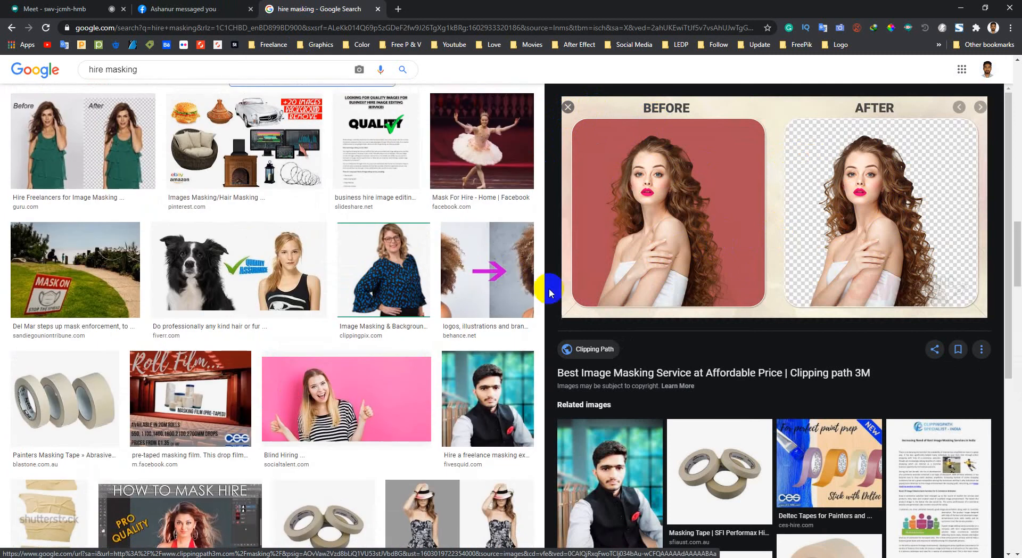
{"action": "left_click", "coordinate": [501, 272]}
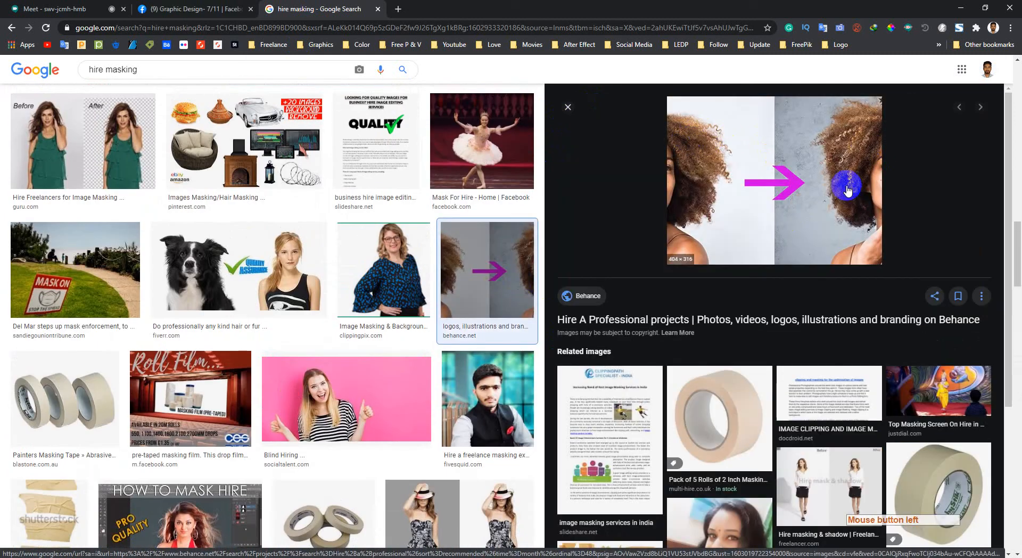
{"action": "left_click", "coordinate": [568, 107]}
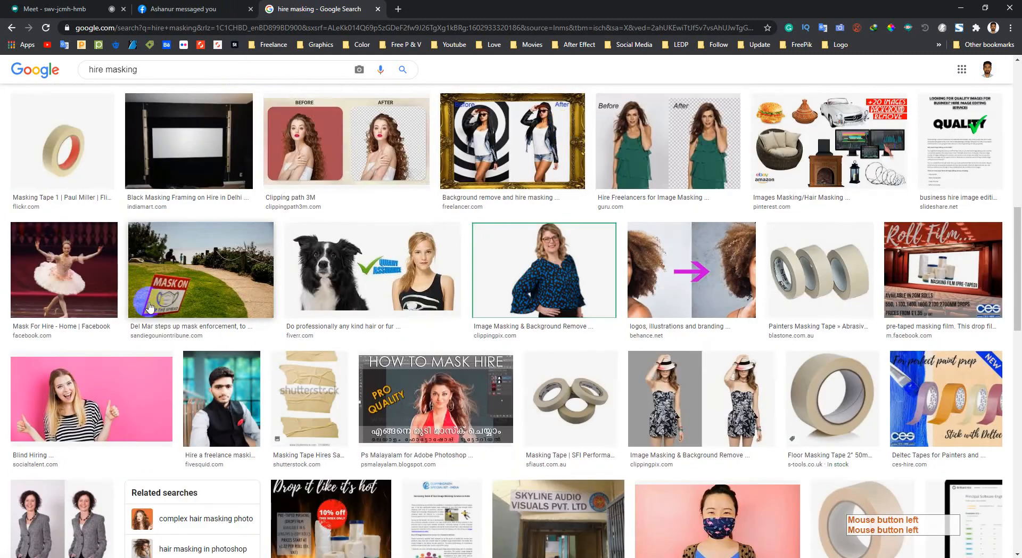
{"action": "scroll", "coordinate": [149, 304], "scroll_direction": "down", "scroll_amount": 3}
{"action": "left_click", "coordinate": [342, 123]}
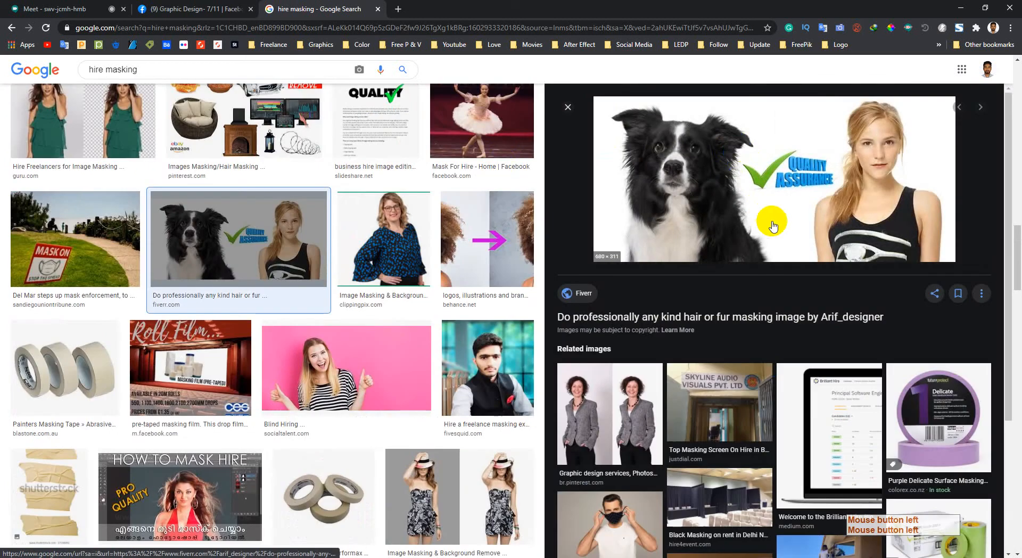
{"action": "left_click", "coordinate": [567, 107]}
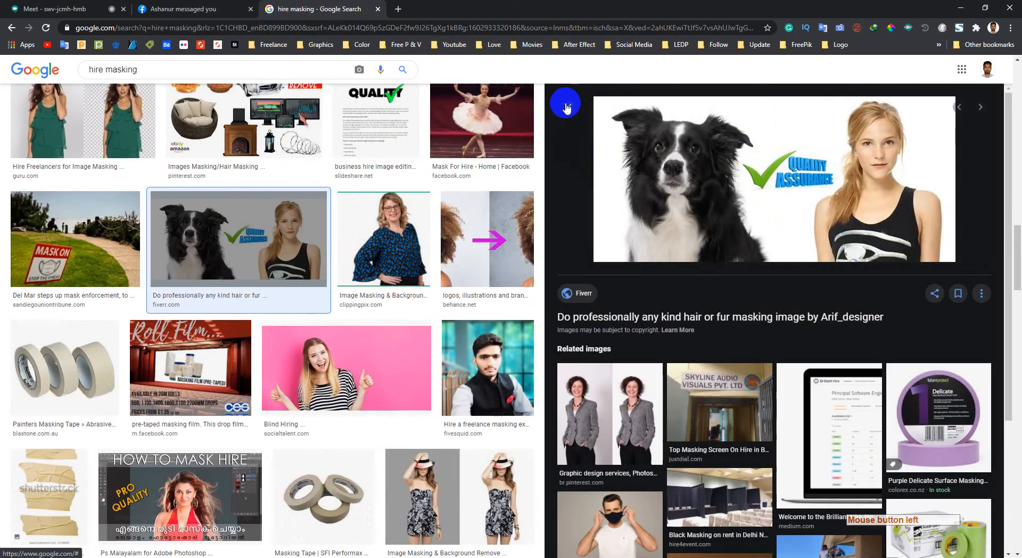
{"action": "left_click", "coordinate": [519, 128]}
{"action": "scroll", "coordinate": [262, 343], "scroll_direction": "up", "scroll_amount": 11}
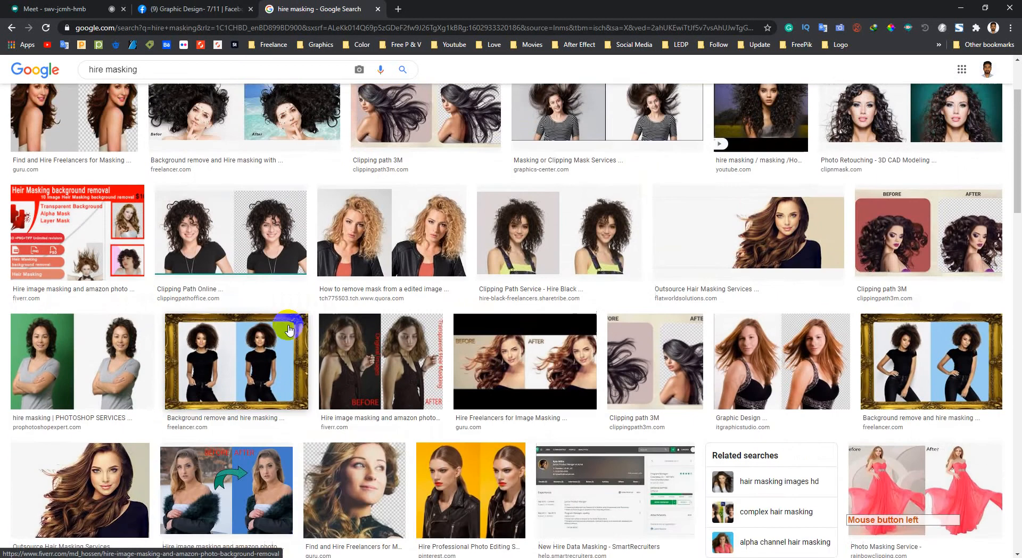
Switch back to the UPdate folder in File Explorer and open woman-in-yellow-top-3189984.jpg.
{"action": "left_click", "coordinate": [155, 556]}
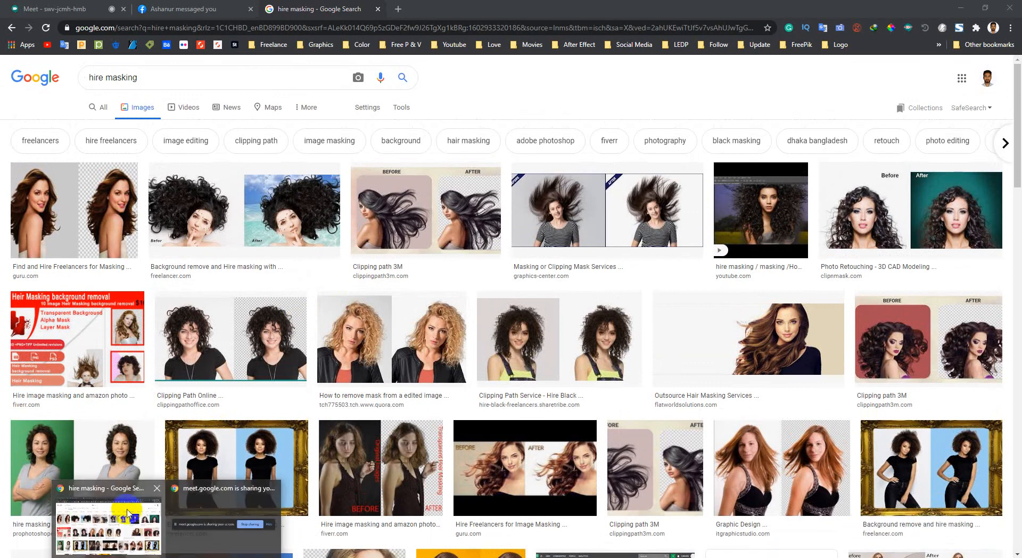
{"action": "left_click", "coordinate": [133, 519]}
{"action": "left_click", "coordinate": [139, 557]}
{"action": "left_click", "coordinate": [389, 443]}
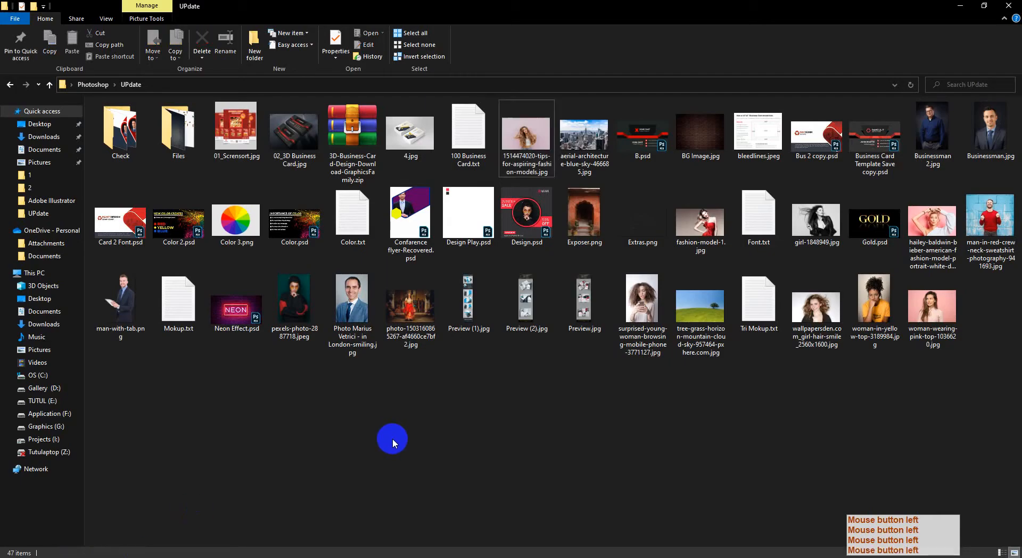
{"action": "left_click", "coordinate": [887, 305]}
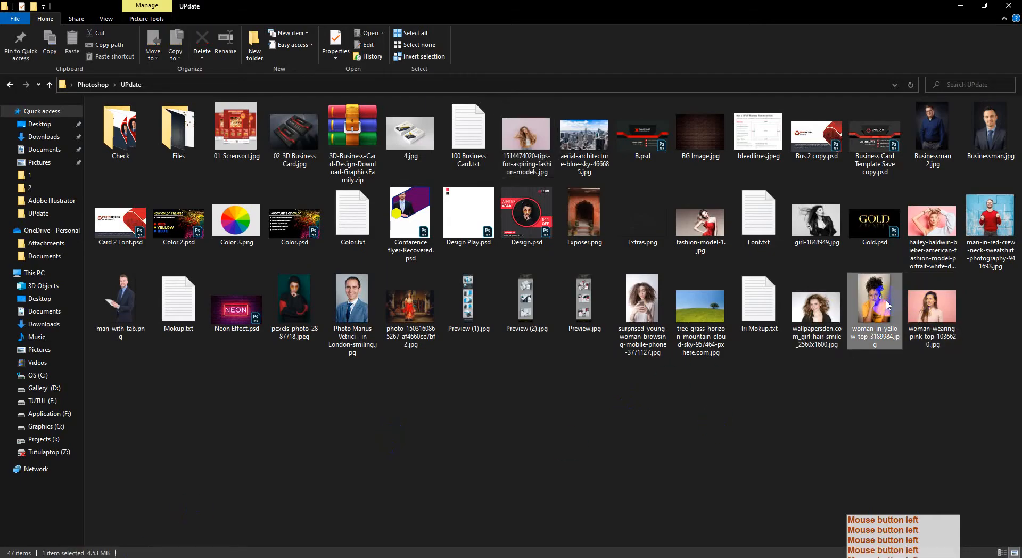
{"action": "double_click", "coordinate": [888, 305]}
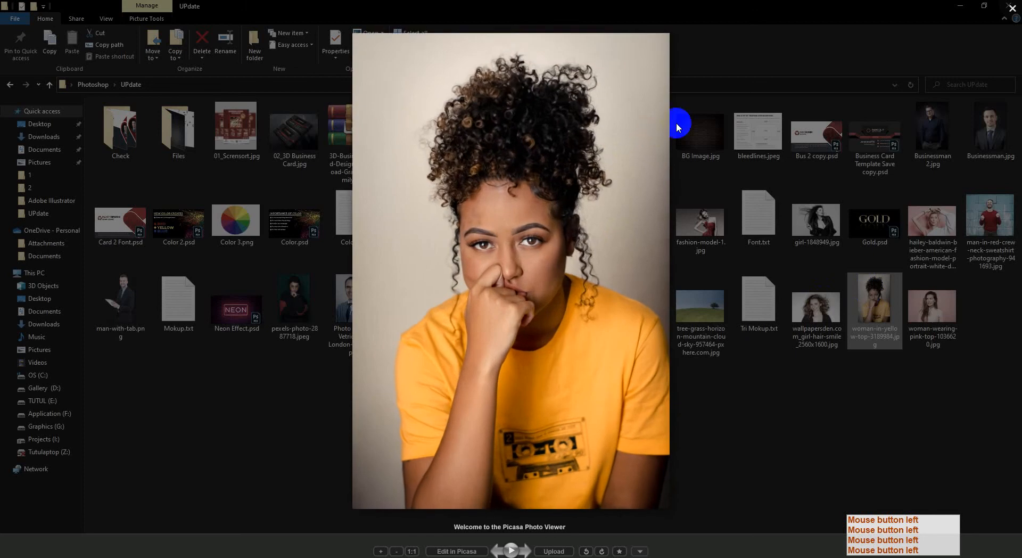
Examine the curly hair in the yellow-top photo up close, close the photo, and open the portrait of the smiling man in London.
{"action": "scroll", "coordinate": [529, 119], "scroll_direction": "up", "scroll_amount": 5}
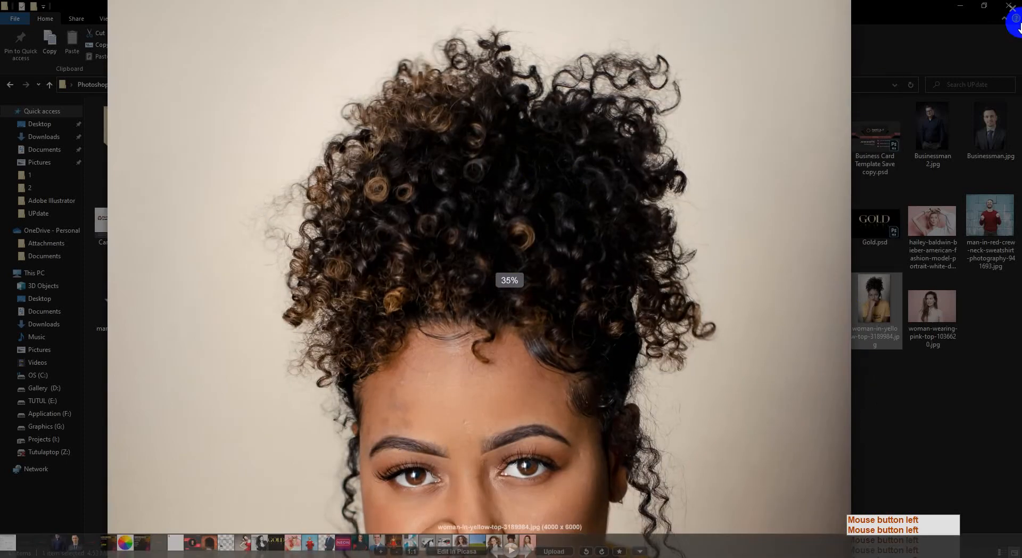
{"action": "left_click", "coordinate": [1013, 9]}
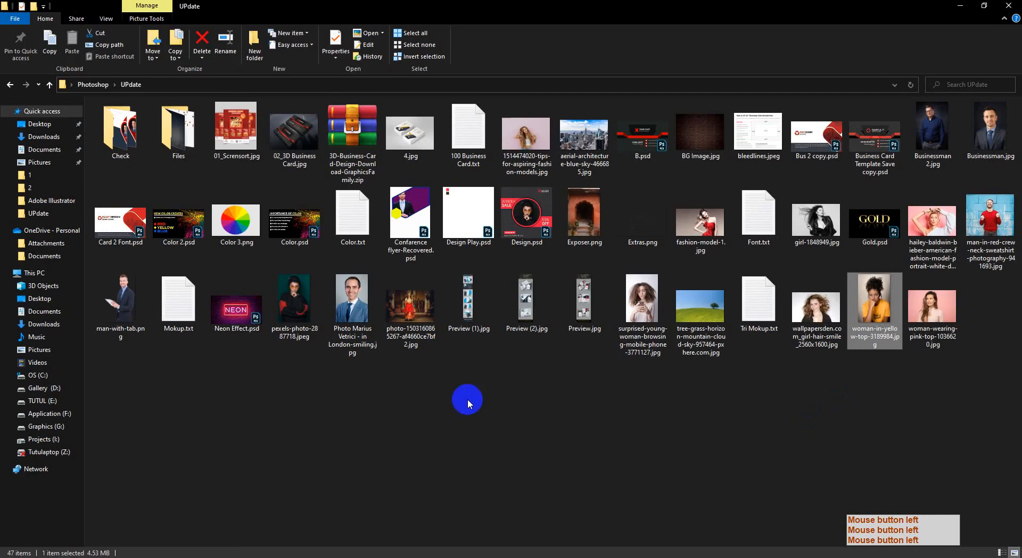
{"action": "left_click", "coordinate": [358, 297]}
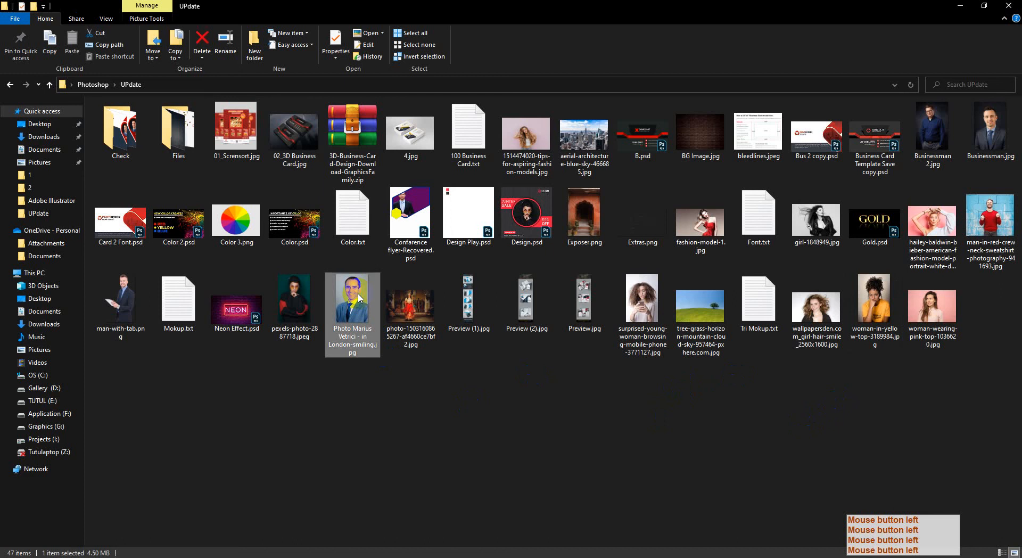
{"action": "double_click", "coordinate": [359, 297]}
Inspect the fine hair edges around the smiling man's head at high magnification and close the photo viewer.
{"action": "scroll", "coordinate": [575, 73], "scroll_direction": "up", "scroll_amount": 5}
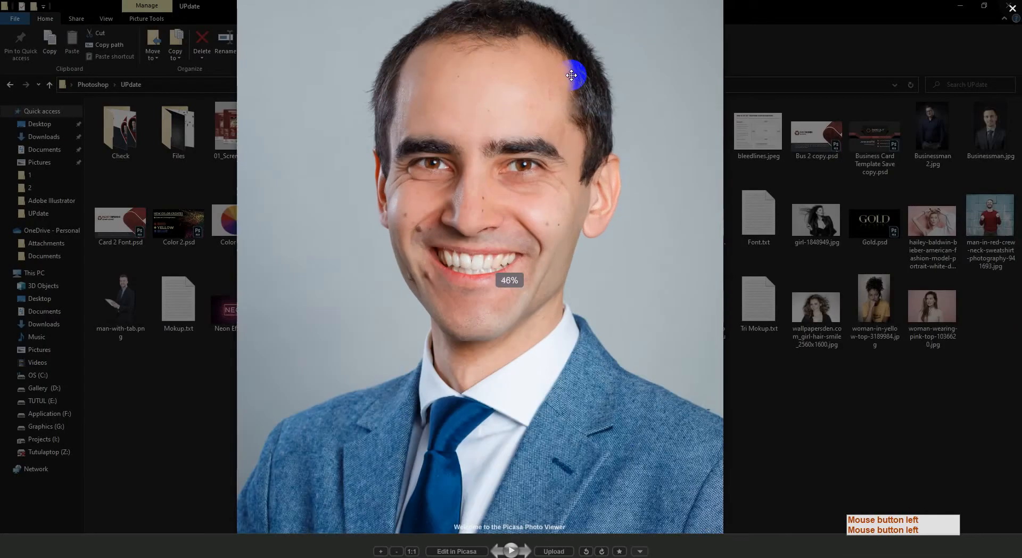
{"action": "scroll", "coordinate": [576, 219], "scroll_direction": "up", "scroll_amount": 3}
{"action": "left_click_drag", "start_coordinate": [575, 218], "coordinate": [680, 195]}
{"action": "left_click_drag", "start_coordinate": [333, 150], "coordinate": [618, 105]}
{"action": "left_click_drag", "start_coordinate": [187, 474], "coordinate": [412, 254]}
{"action": "scroll", "coordinate": [362, 259], "scroll_direction": "up", "scroll_amount": 2}
{"action": "left_click_drag", "start_coordinate": [422, 142], "coordinate": [406, 338]}
{"action": "left_click_drag", "start_coordinate": [629, 69], "coordinate": [756, 532]}
{"action": "left_click_drag", "start_coordinate": [458, 32], "coordinate": [456, 244]}
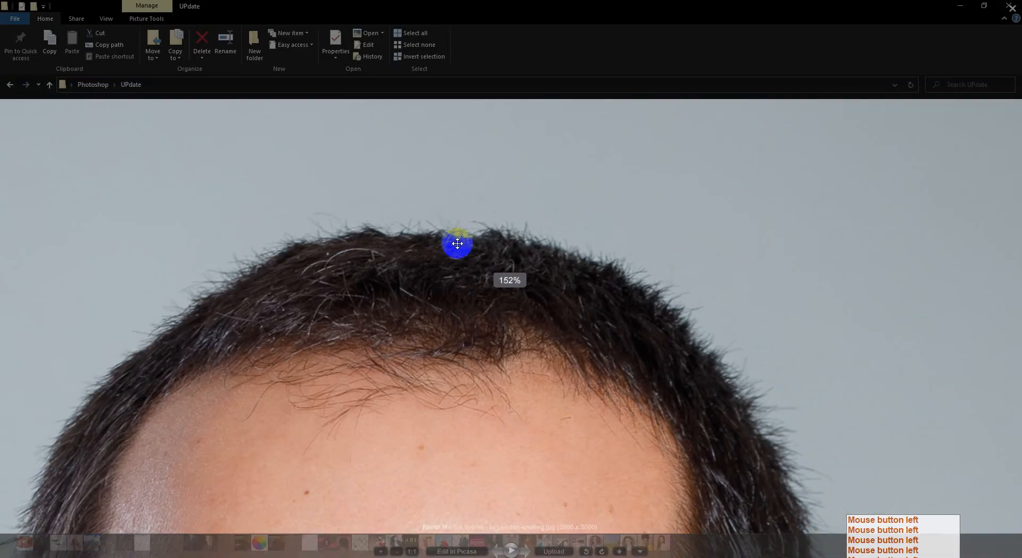
{"action": "left_click_drag", "start_coordinate": [422, 376], "coordinate": [538, 235]}
{"action": "scroll", "coordinate": [461, 305], "scroll_direction": "down", "scroll_amount": 5}
{"action": "left_click", "coordinate": [1012, 8]}
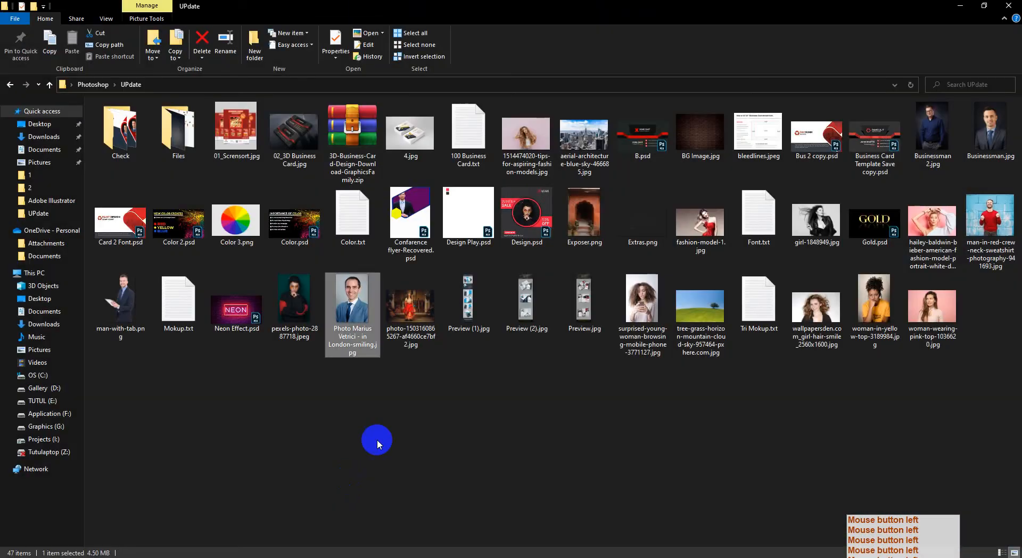
Open the smiling man's portrait from the UPdate folder in Photoshop.
{"action": "left_click_drag", "start_coordinate": [351, 314], "coordinate": [424, 246]}
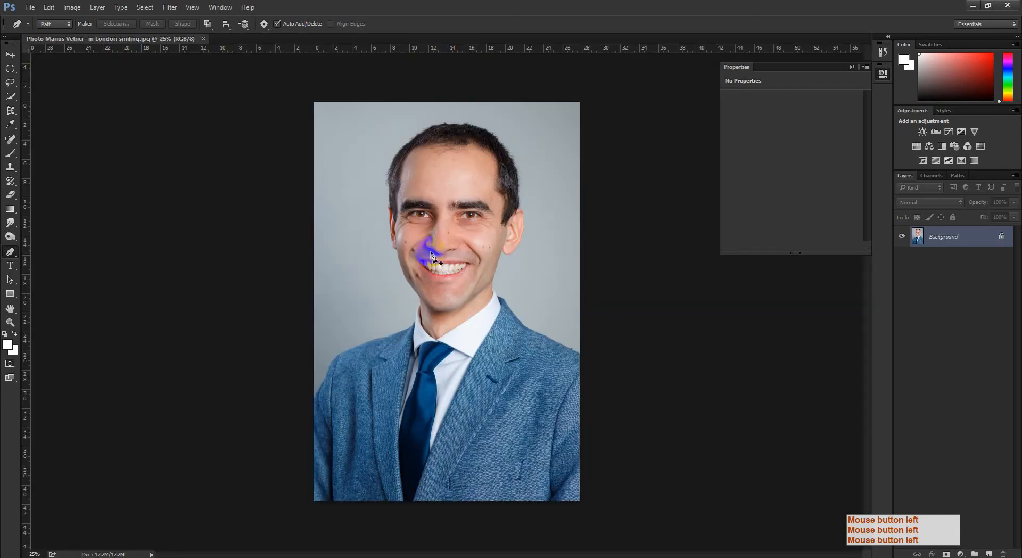
{"action": "left_click", "coordinate": [964, 172]}
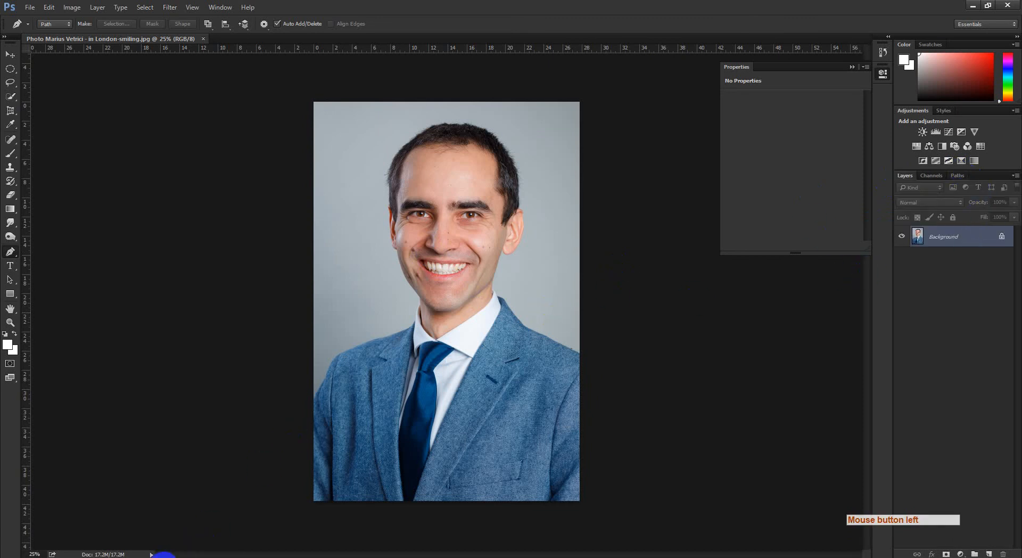
Switch to the Google Meet call in Chrome, look through the whole participant list, and minimize the browser.
{"action": "left_click", "coordinate": [164, 556]}
{"action": "left_click", "coordinate": [127, 522]}
{"action": "left_click", "coordinate": [60, 8]}
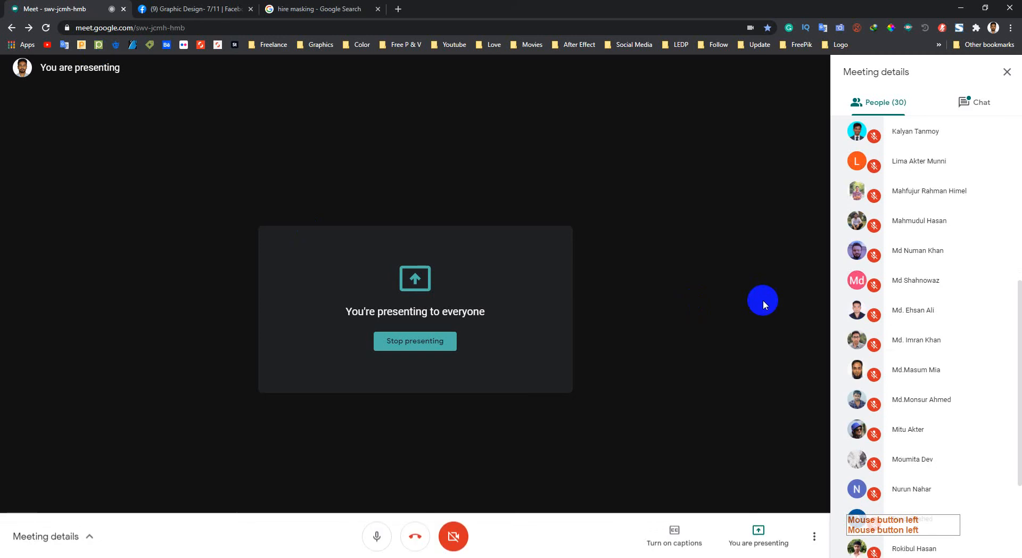
{"action": "scroll", "coordinate": [977, 327], "scroll_direction": "up", "scroll_amount": 4}
{"action": "scroll", "coordinate": [977, 328], "scroll_direction": "up", "scroll_amount": 3}
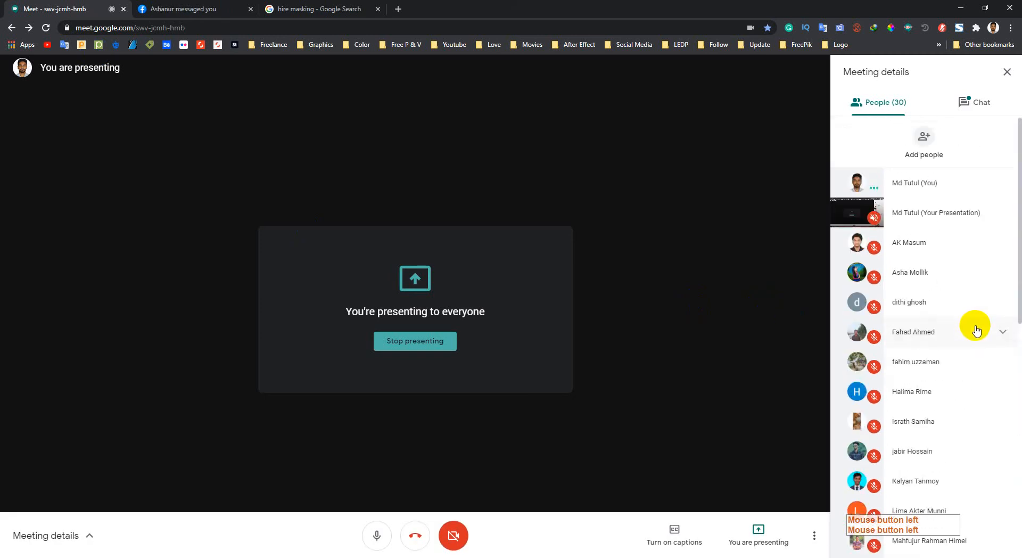
{"action": "scroll", "coordinate": [976, 330], "scroll_direction": "down", "scroll_amount": 10}
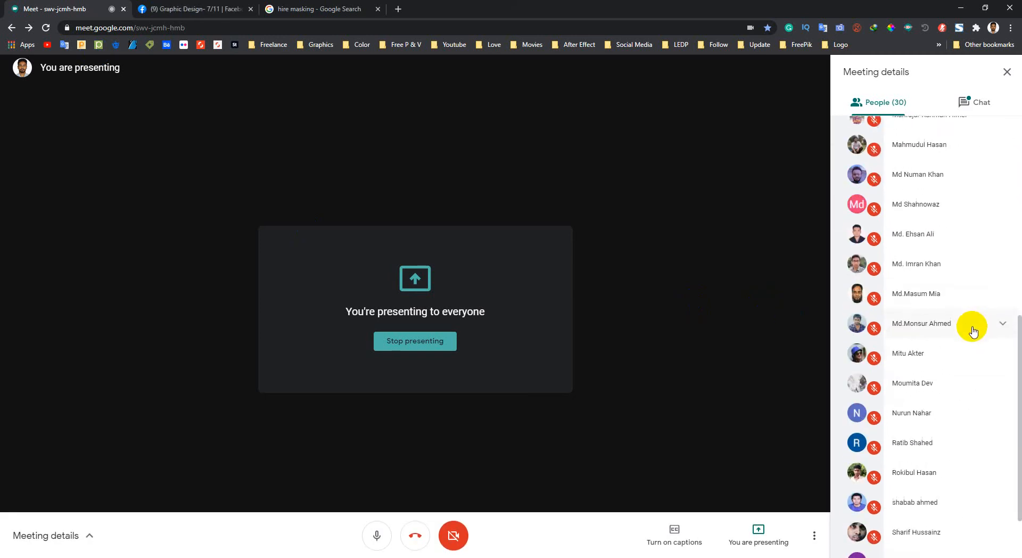
{"action": "scroll", "coordinate": [958, 393], "scroll_direction": "up", "scroll_amount": 4}
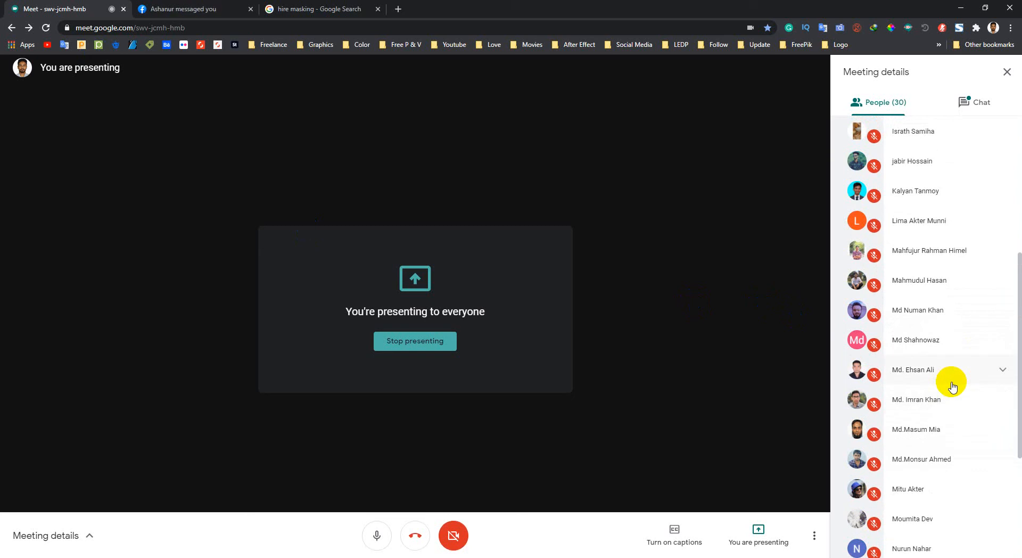
{"action": "scroll", "coordinate": [951, 384], "scroll_direction": "up", "scroll_amount": 5}
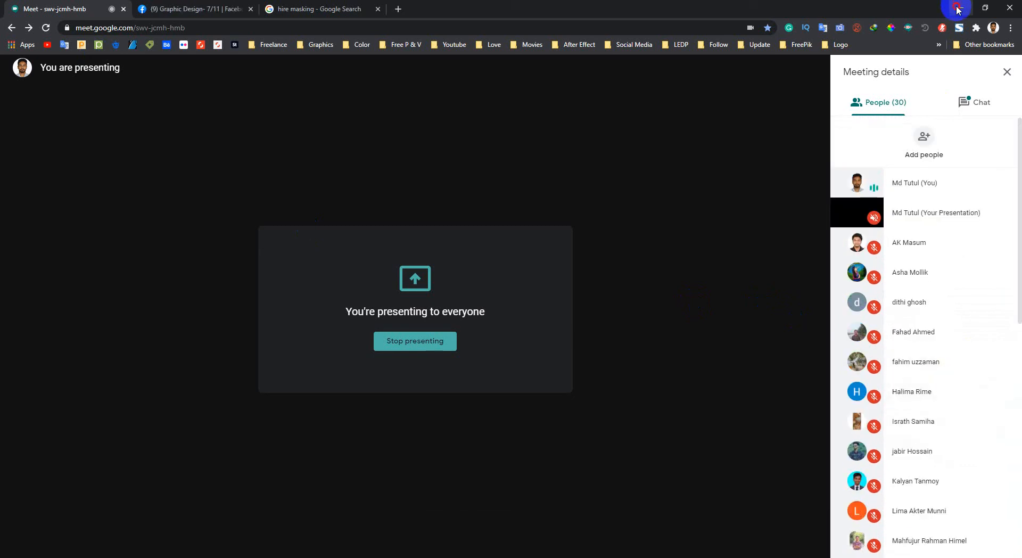
{"action": "left_click", "coordinate": [960, 7]}
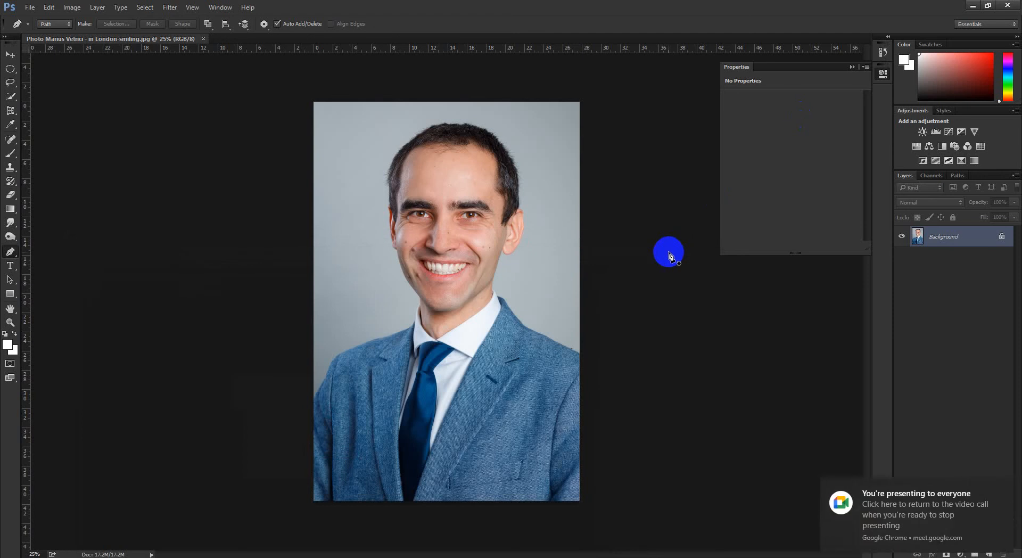
Load Path 1 as a selection, switch Quick Mask on and off to check it, and deselect.
{"action": "left_click", "coordinate": [507, 266]}
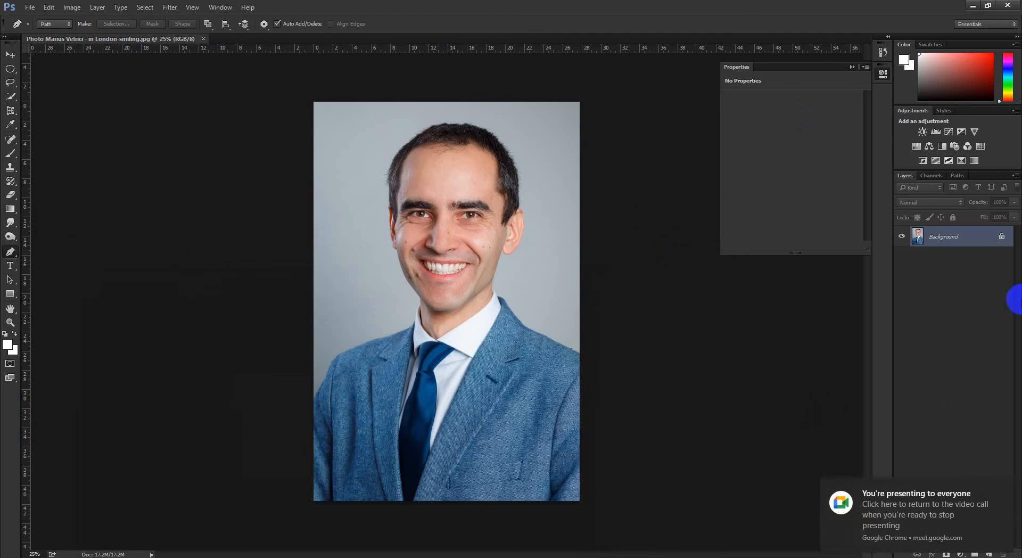
{"action": "left_click", "coordinate": [958, 175]}
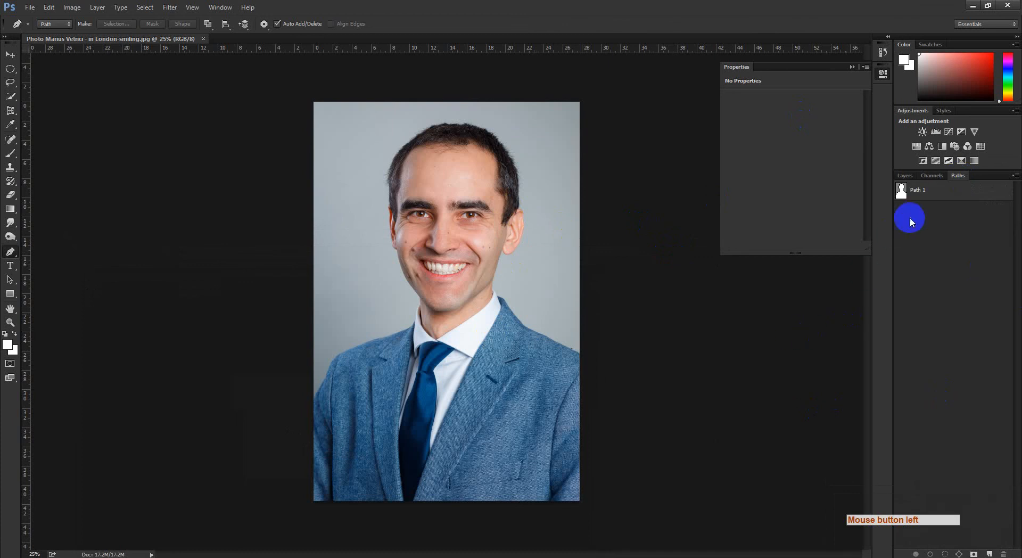
{"action": "left_click", "coordinate": [901, 190], "text": "ctrl"}
{"action": "left_click", "coordinate": [900, 219]}
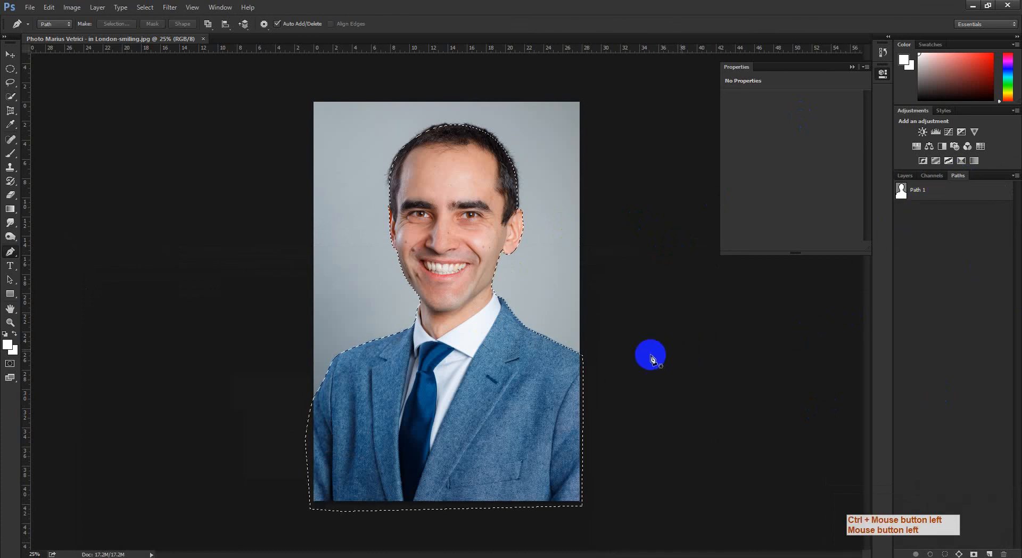
{"action": "key", "text": "q"}
{"action": "key", "text": "q"}
{"action": "key", "text": "q"}
{"action": "key", "text": "q"}
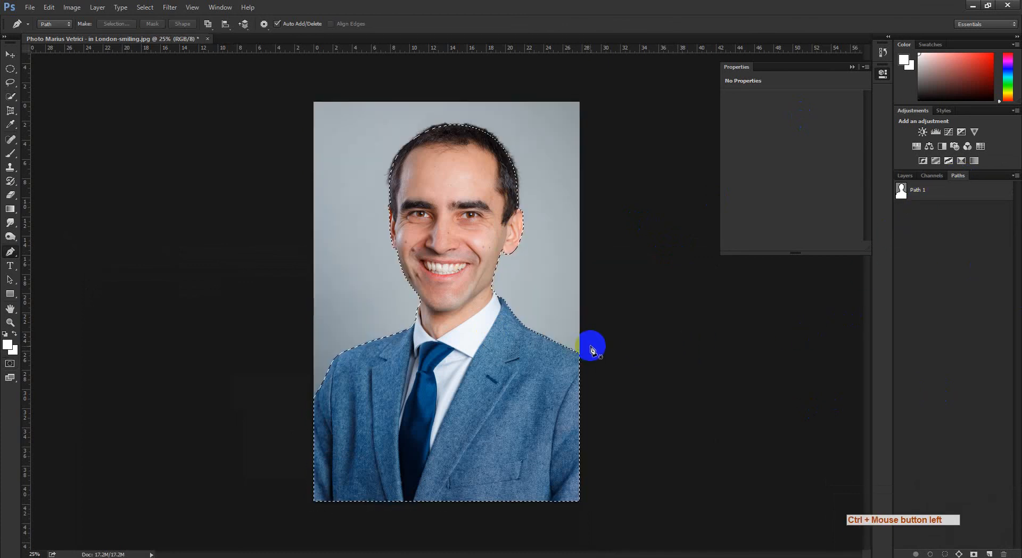
{"action": "key", "text": "q"}
{"action": "key", "text": "q"}
{"action": "key", "text": "ctrl+d"}
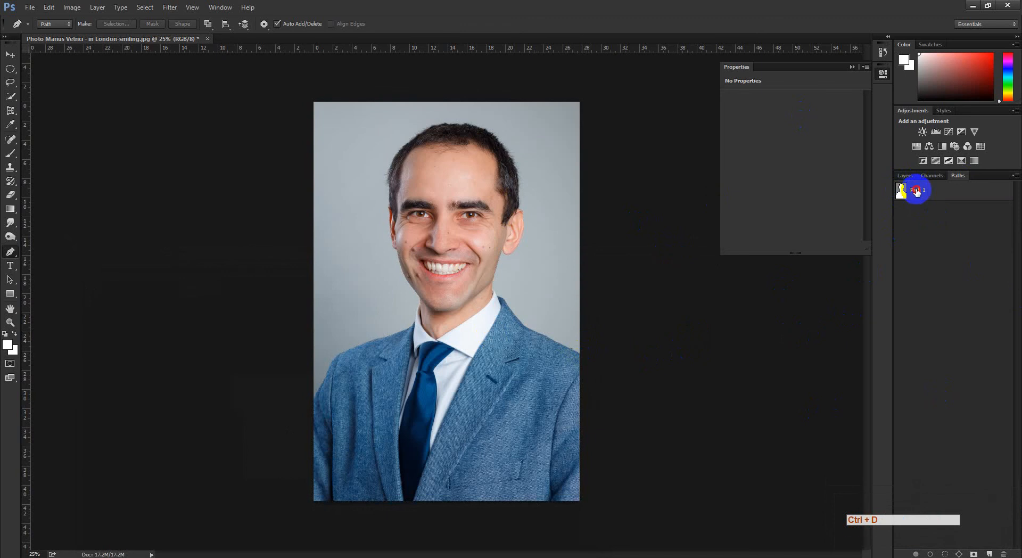
Display Path 1 and examine how it follows the man's hair from the ear over the crown to the opposite side.
{"action": "left_click", "coordinate": [916, 192]}
{"action": "left_click", "coordinate": [607, 260], "text": "ctrl"}
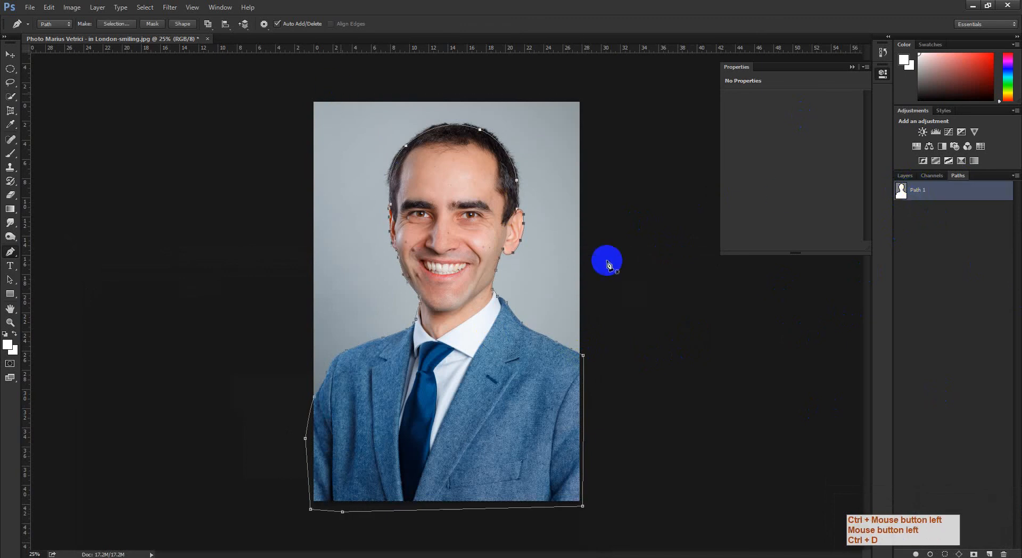
{"action": "left_click", "coordinate": [453, 237], "text": "ctrl"}
{"action": "left_click_drag", "start_coordinate": [305, 203], "coordinate": [335, 364]}
{"action": "left_click", "coordinate": [325, 363], "text": "ctrl"}
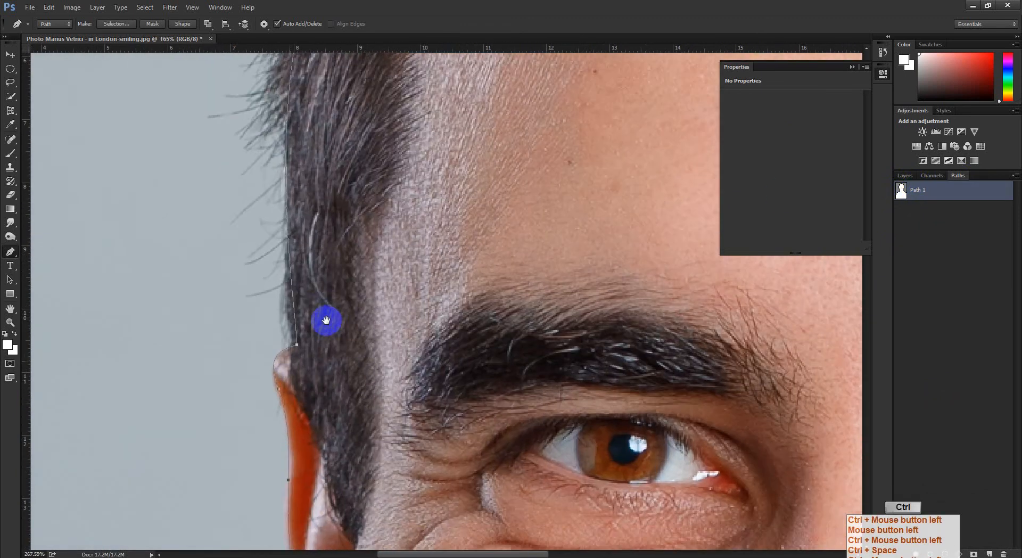
{"action": "left_click_drag", "start_coordinate": [298, 139], "coordinate": [236, 496]}
{"action": "left_click_drag", "start_coordinate": [426, 256], "coordinate": [275, 418]}
{"action": "left_click_drag", "start_coordinate": [463, 248], "coordinate": [310, 410]}
{"action": "left_click_drag", "start_coordinate": [355, 361], "coordinate": [322, 371]}
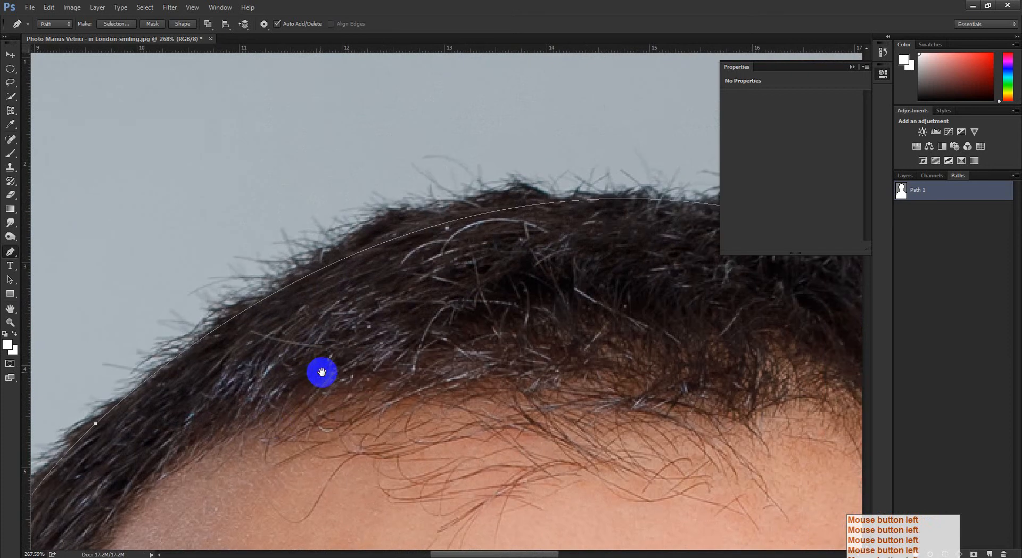
{"action": "left_click_drag", "start_coordinate": [374, 352], "coordinate": [362, 352]}
{"action": "left_click_drag", "start_coordinate": [579, 306], "coordinate": [408, 312]}
{"action": "left_click_drag", "start_coordinate": [565, 326], "coordinate": [461, 285]}
{"action": "left_click_drag", "start_coordinate": [591, 405], "coordinate": [442, 266]}
{"action": "left_click_drag", "start_coordinate": [618, 447], "coordinate": [465, 314]}
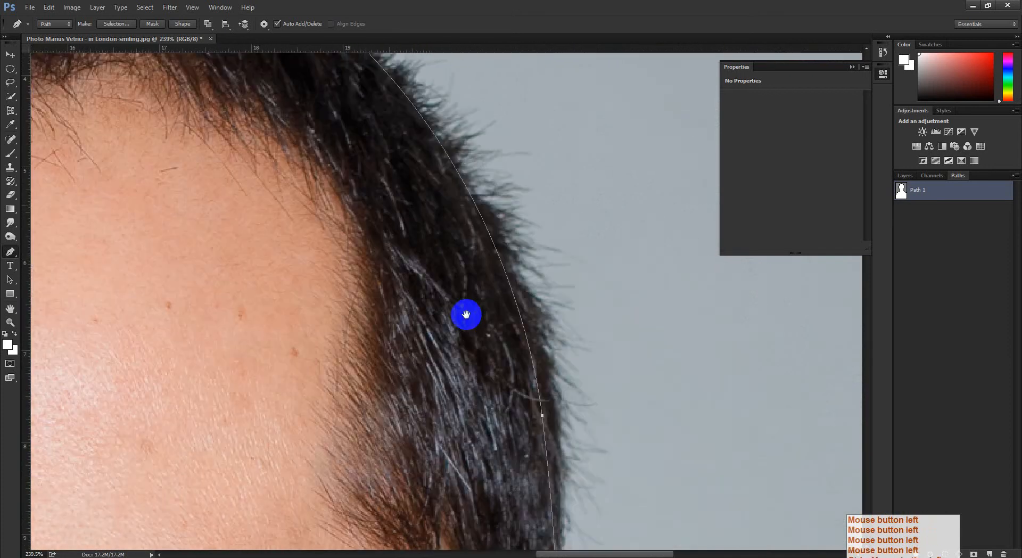
Recheck the path outline against the stray hairs along the side and crown, and return to the full portrait.
{"action": "left_click_drag", "start_coordinate": [602, 408], "coordinate": [525, 79]}
{"action": "left_click", "coordinate": [544, 324], "text": "ctrl"}
{"action": "left_click_drag", "start_coordinate": [545, 328], "coordinate": [565, 506]}
{"action": "left_click_drag", "start_coordinate": [572, 264], "coordinate": [612, 533]}
{"action": "left_click_drag", "start_coordinate": [551, 140], "coordinate": [613, 426]}
{"action": "left_click_drag", "start_coordinate": [559, 155], "coordinate": [522, 362]}
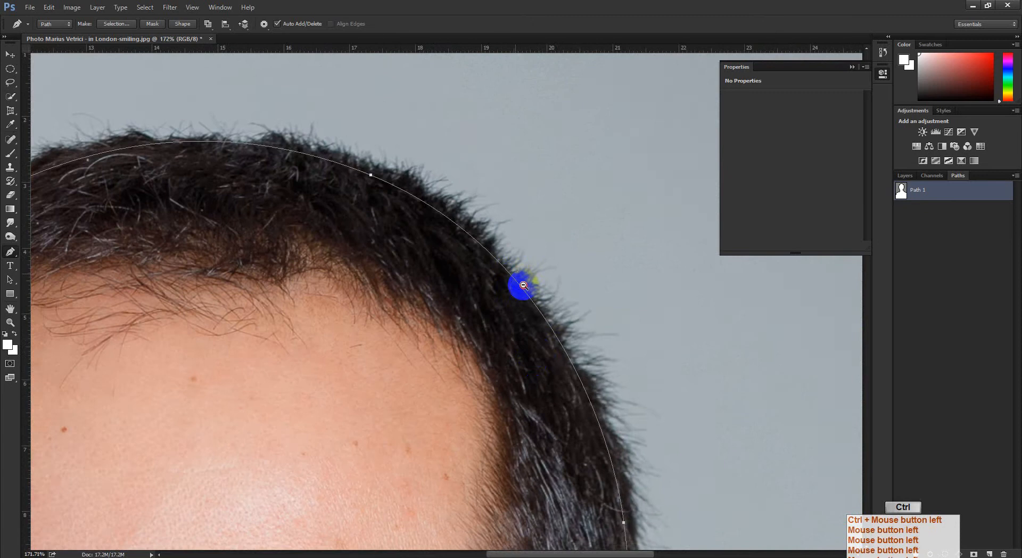
{"action": "left_click_drag", "start_coordinate": [521, 288], "coordinate": [618, 287]}
{"action": "left_click_drag", "start_coordinate": [634, 329], "coordinate": [550, 354]}
{"action": "left_click_drag", "start_coordinate": [558, 292], "coordinate": [561, 296]}
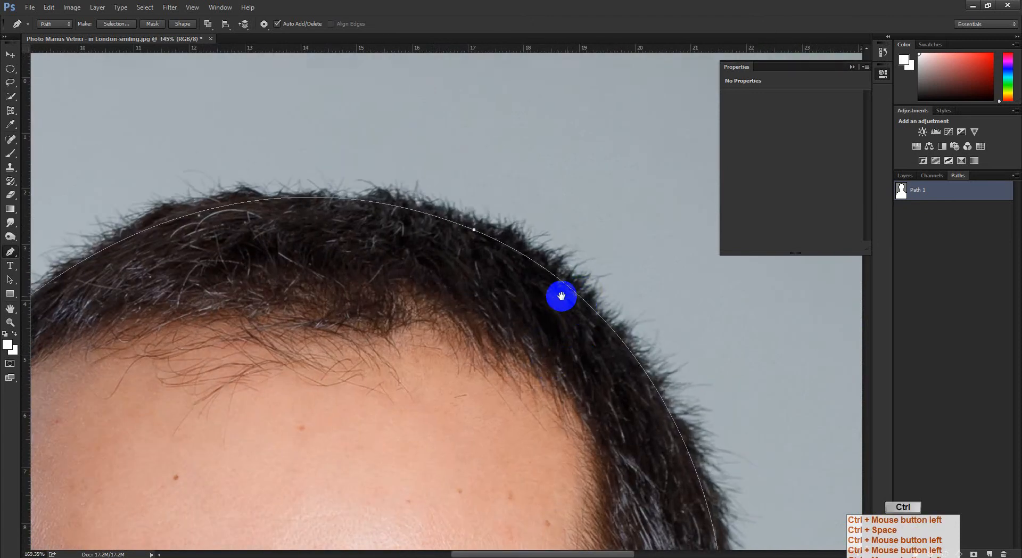
{"action": "left_click_drag", "start_coordinate": [313, 222], "coordinate": [438, 315]}
{"action": "left_click", "coordinate": [438, 315], "text": "ctrl"}
{"action": "left_click_drag", "start_coordinate": [325, 373], "coordinate": [358, 308]}
{"action": "left_click_drag", "start_coordinate": [359, 292], "coordinate": [453, 176]}
{"action": "left_click_drag", "start_coordinate": [255, 287], "coordinate": [347, 183]}
{"action": "left_click_drag", "start_coordinate": [282, 304], "coordinate": [320, 165]}
{"action": "left_click_drag", "start_coordinate": [266, 309], "coordinate": [284, 167]}
{"action": "left_click_drag", "start_coordinate": [325, 367], "coordinate": [311, 189]}
{"action": "left_click_drag", "start_coordinate": [383, 277], "coordinate": [429, 304]}
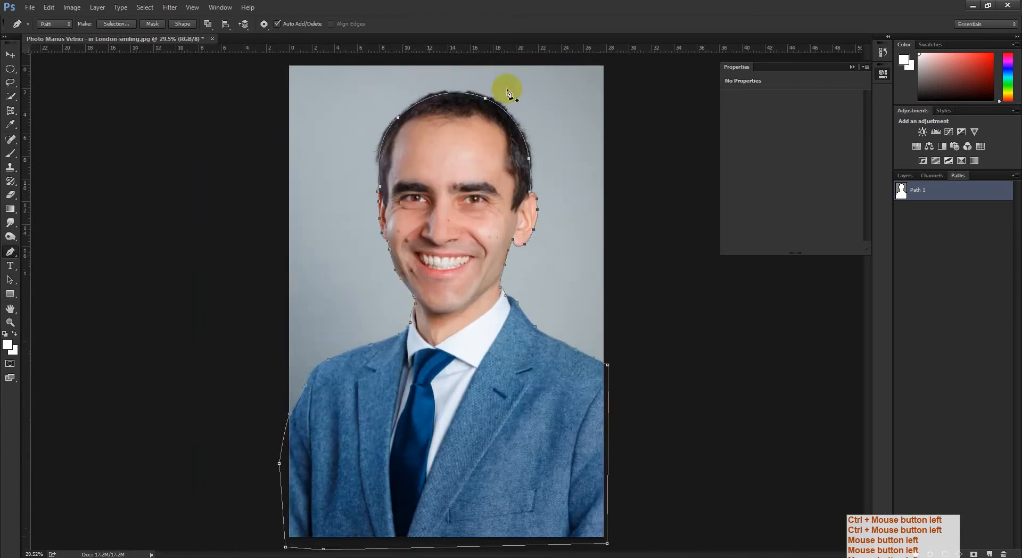
{"action": "left_click_drag", "start_coordinate": [508, 95], "coordinate": [621, 287]}
Duplicate the Background layer of the portrait.
{"action": "left_click", "coordinate": [909, 187], "text": "ctrl"}
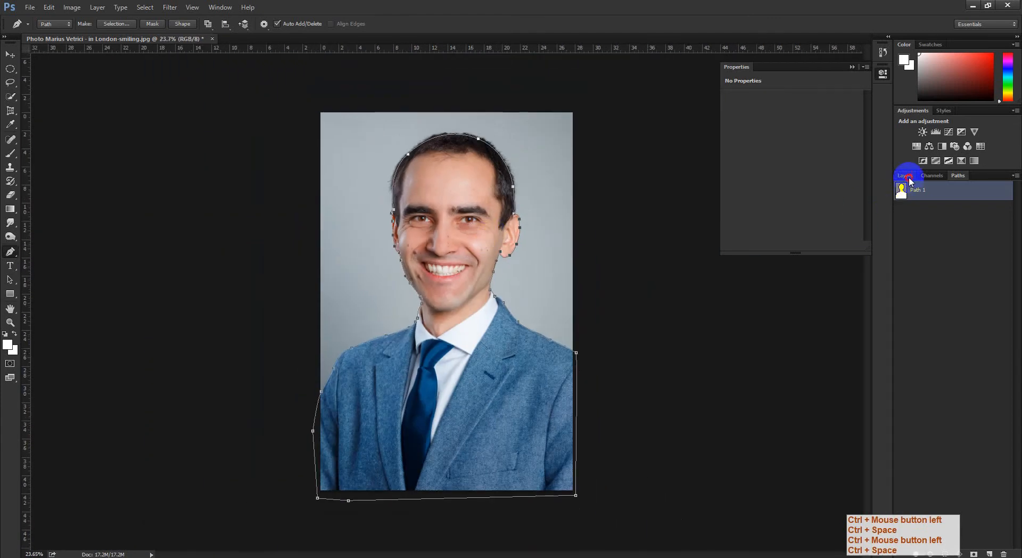
{"action": "left_click", "coordinate": [905, 175]}
{"action": "left_click", "coordinate": [958, 175]}
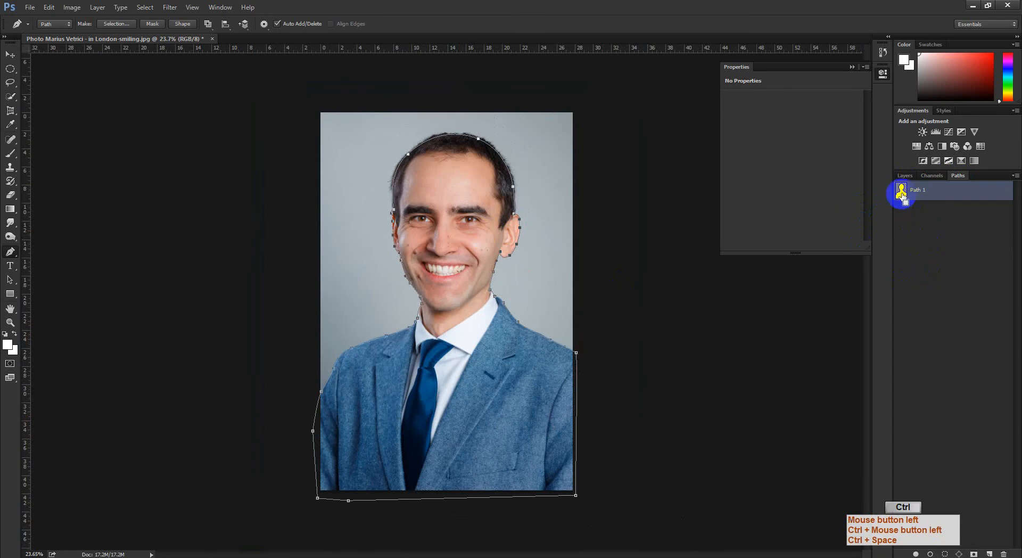
{"action": "left_click", "coordinate": [905, 176]}
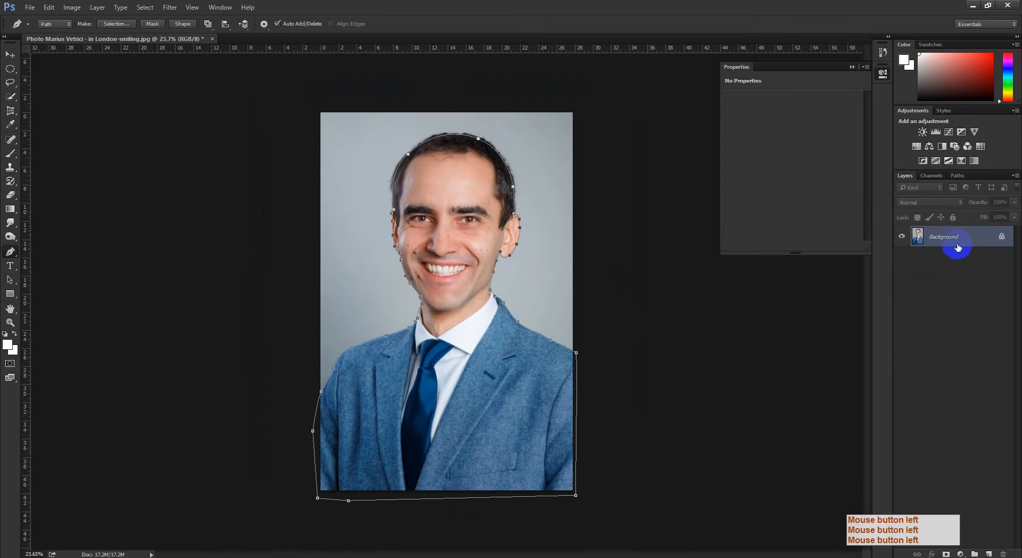
{"action": "left_click_drag", "start_coordinate": [970, 241], "coordinate": [989, 554]}
Load Path 1 as a selection around the man on the Background copy layer and show his head close up.
{"action": "left_click", "coordinate": [957, 176]}
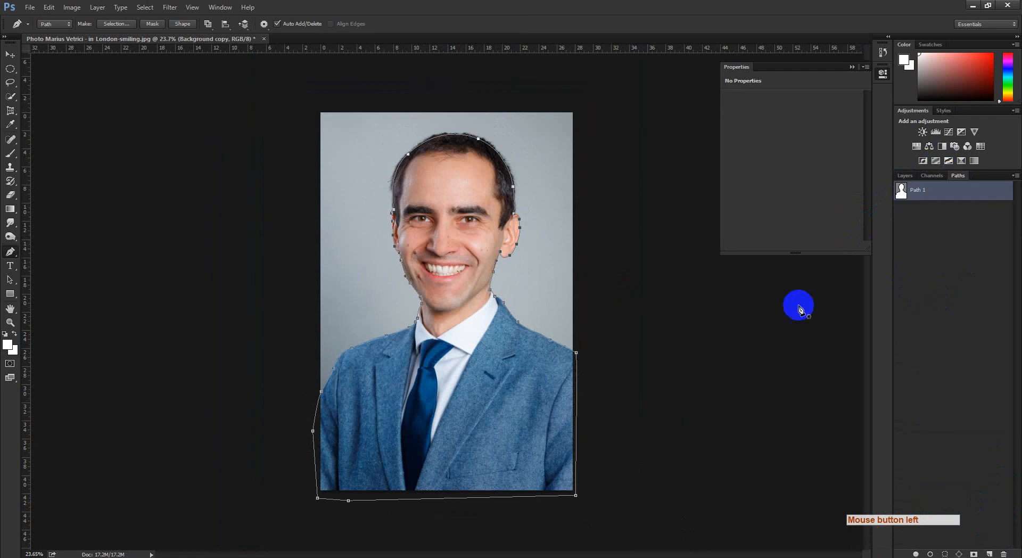
{"action": "left_click", "coordinate": [953, 245]}
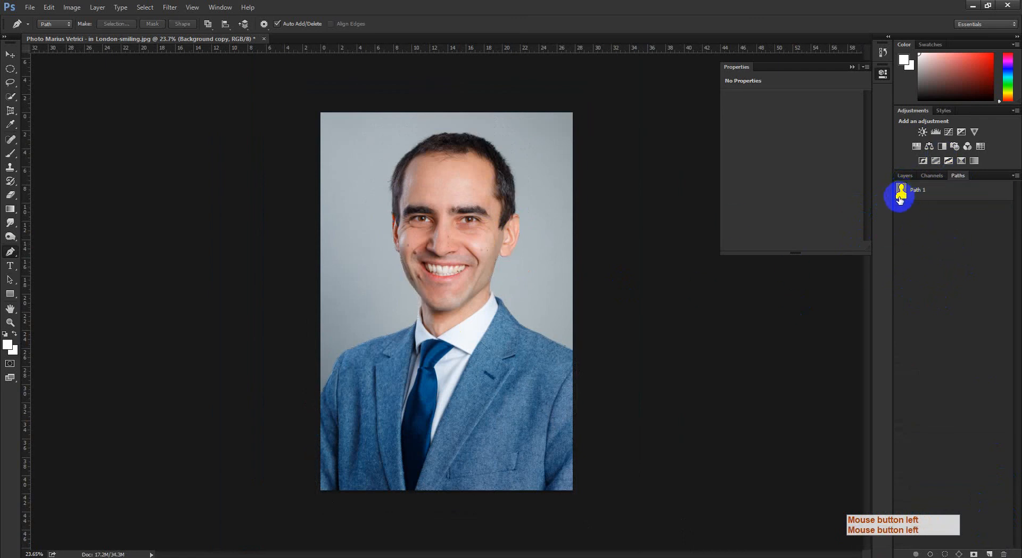
{"action": "left_click", "coordinate": [901, 192]}
{"action": "left_click", "coordinate": [901, 190], "text": "ctrl"}
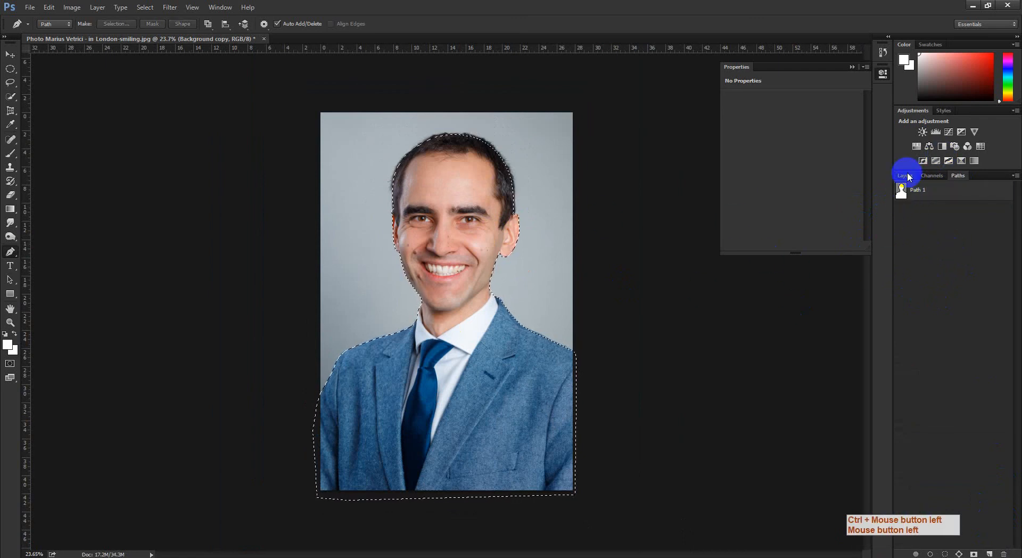
{"action": "left_click", "coordinate": [905, 175]}
{"action": "key", "text": "ctrl+space"}
{"action": "left_click_drag", "start_coordinate": [444, 191], "coordinate": [172, 515]}
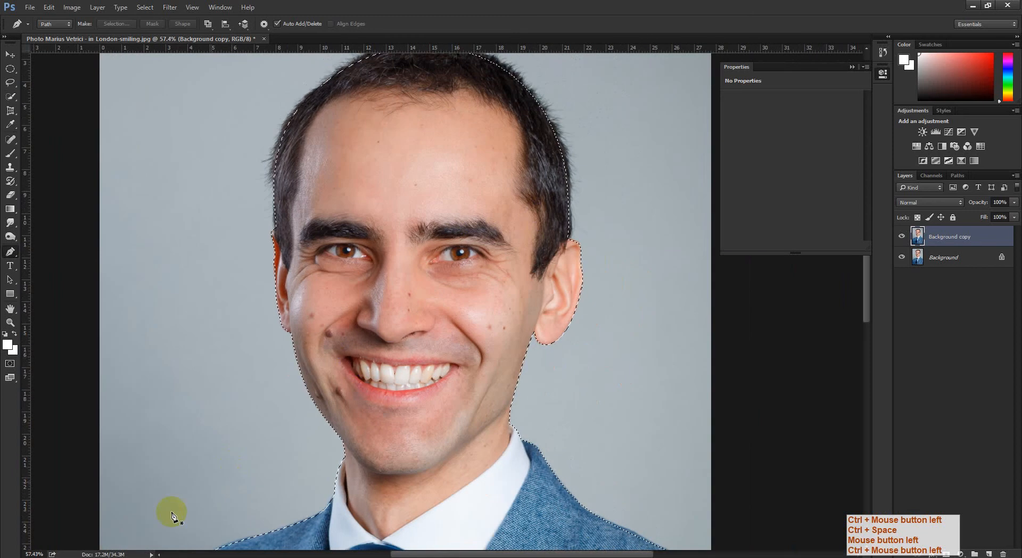
Check the Google Meet call's participant list and minimize Chrome to return to Photoshop.
{"action": "left_click", "coordinate": [107, 520]}
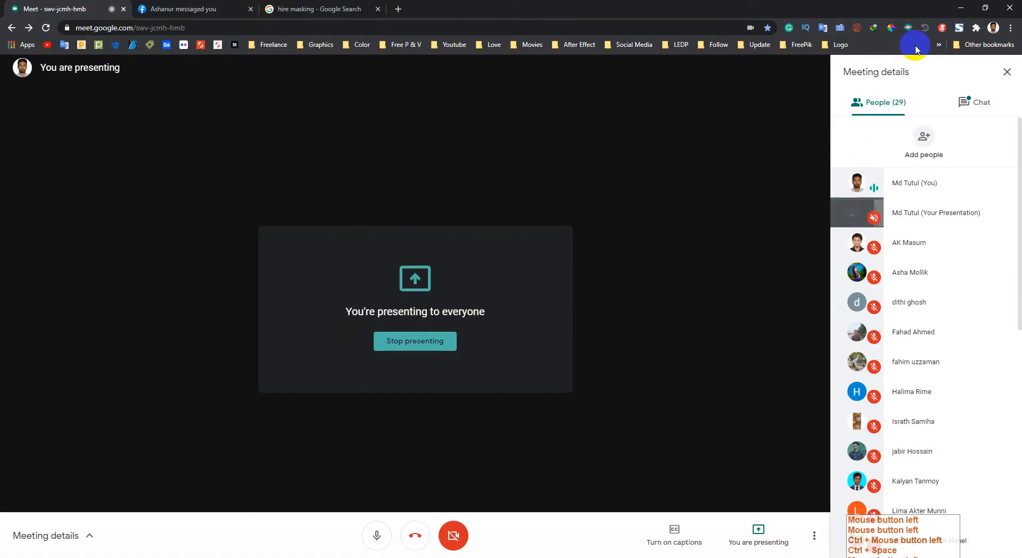
{"action": "left_click", "coordinate": [962, 8]}
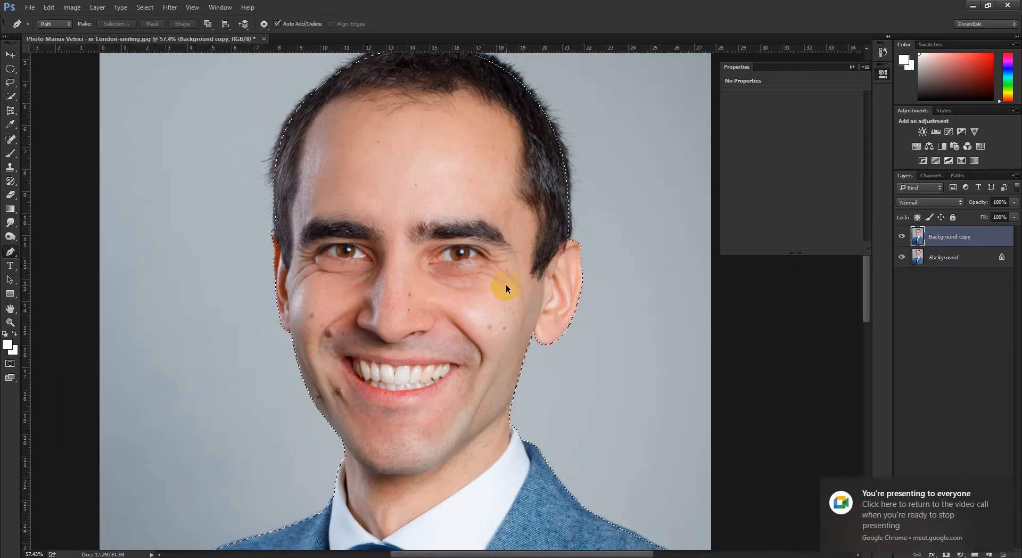
Feather the selection around the man by 0.3 pixels and turn it into a layer mask on the Background copy layer.
{"action": "key", "text": "shift+F6"}
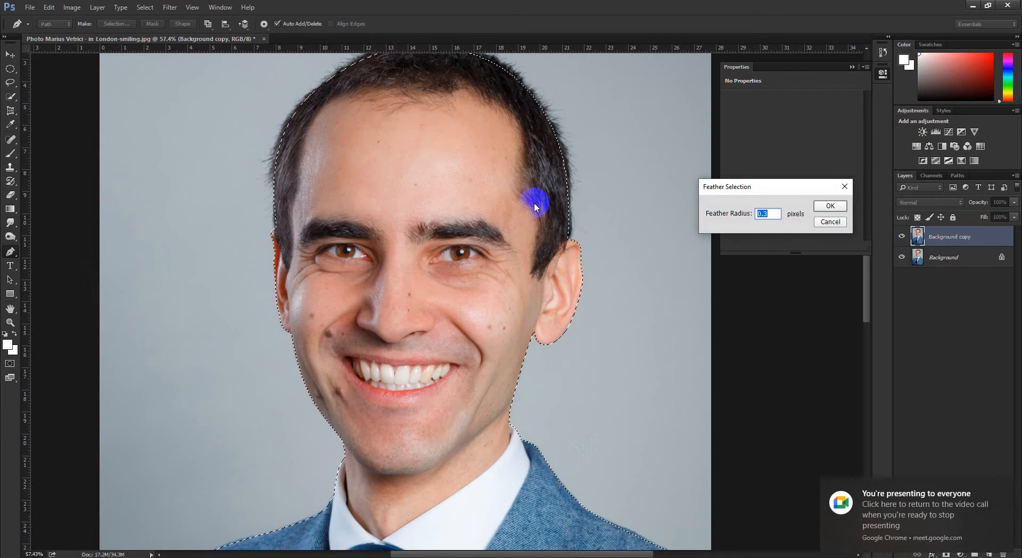
{"action": "left_click", "coordinate": [828, 208]}
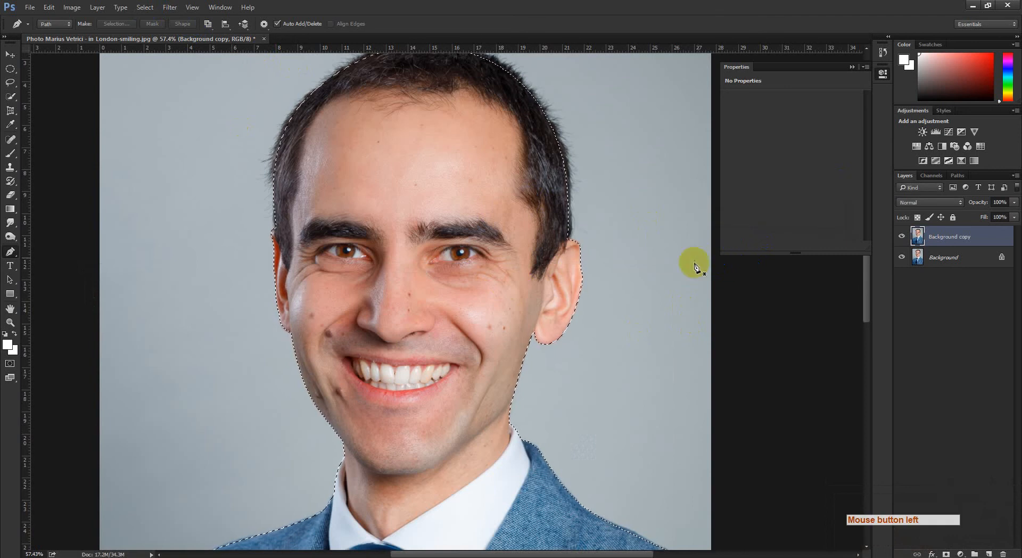
{"action": "left_click_drag", "start_coordinate": [566, 331], "coordinate": [549, 336]}
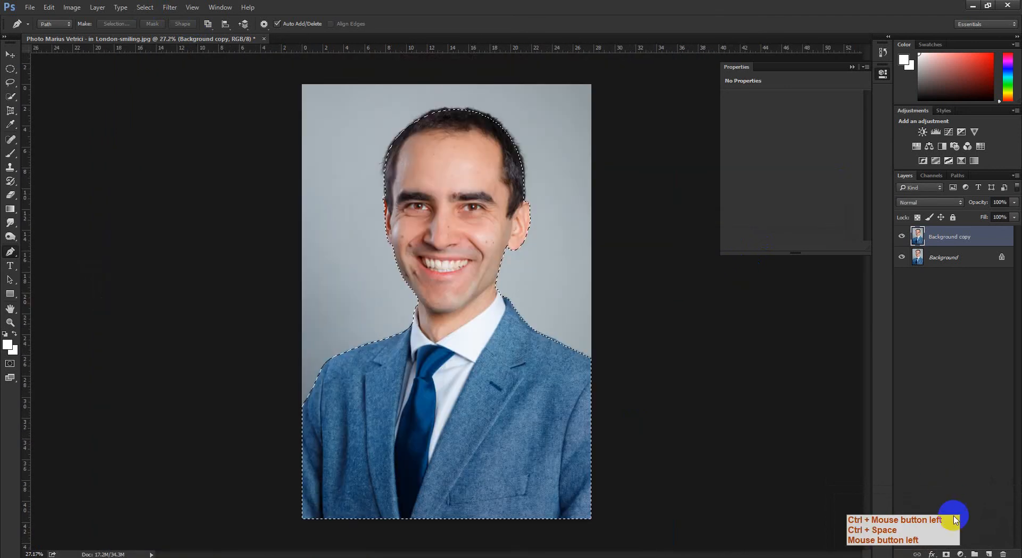
{"action": "left_click", "coordinate": [946, 554]}
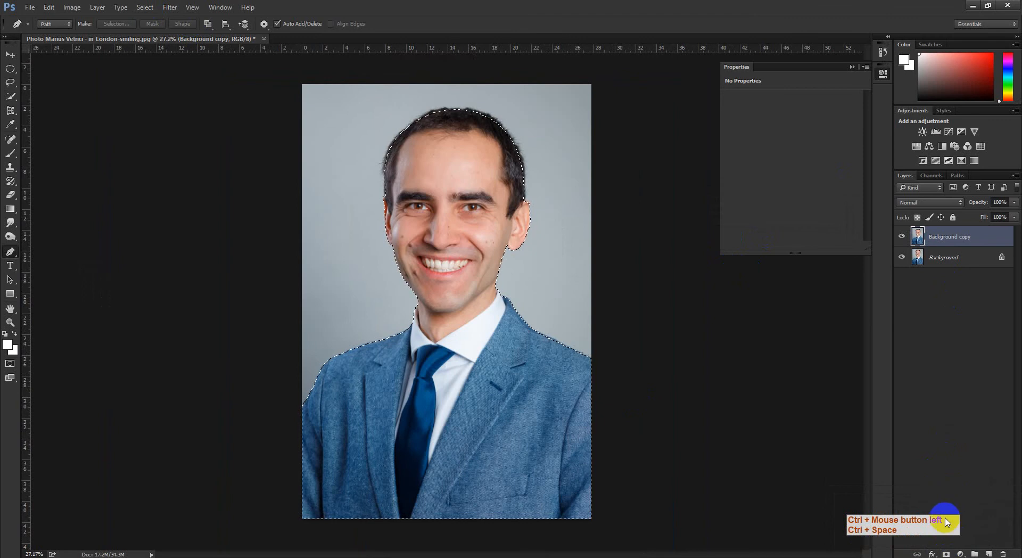
{"action": "left_click", "coordinate": [947, 553]}
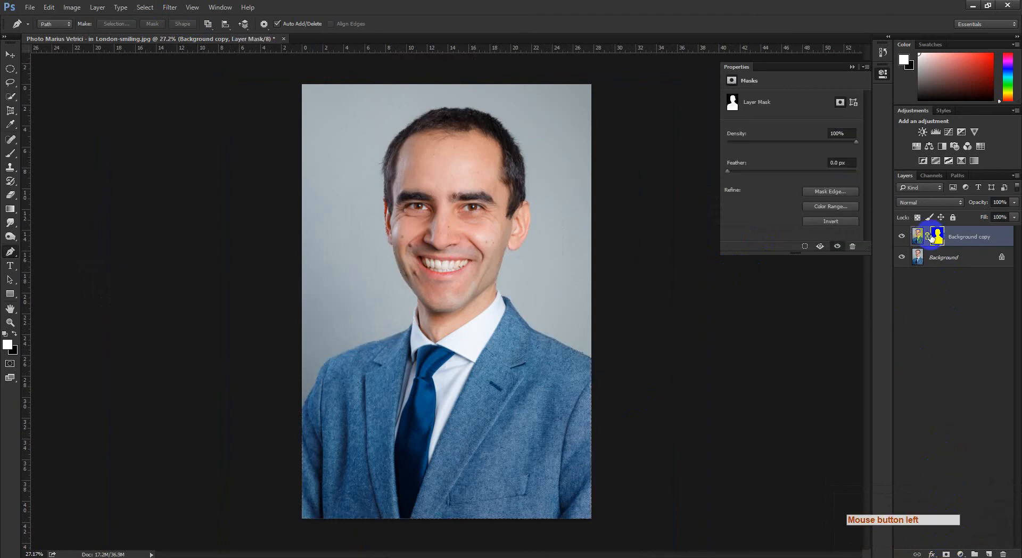
Examine the Background copy layer's mask on its own in black and white, alternating with the portrait.
{"action": "left_click", "coordinate": [937, 236], "text": "alt"}
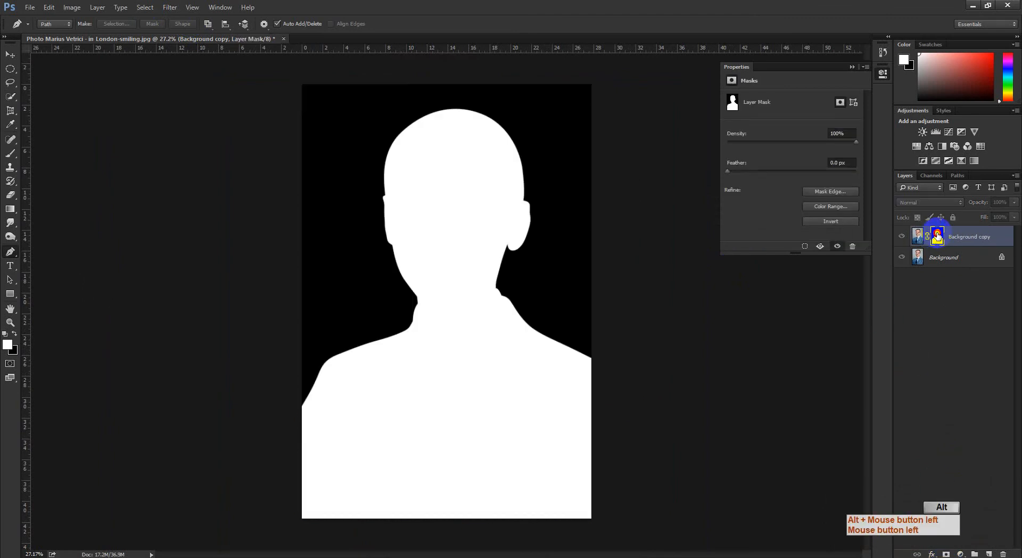
{"action": "left_click", "coordinate": [938, 236], "text": "alt"}
{"action": "left_click", "coordinate": [938, 236], "text": "alt"}
{"action": "left_click", "coordinate": [938, 236], "text": "alt"}
{"action": "left_click", "coordinate": [938, 236], "text": "alt"}
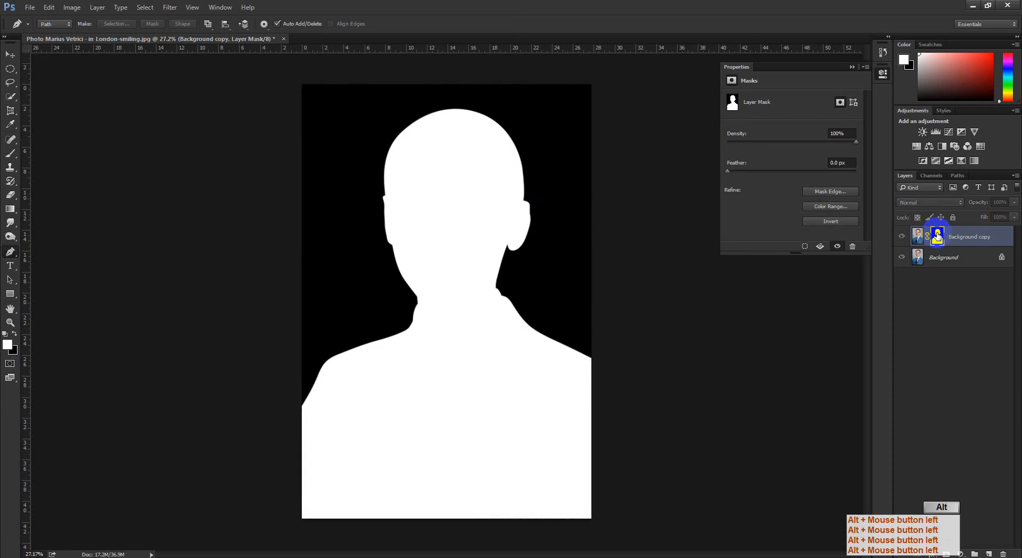
{"action": "left_click", "coordinate": [938, 236], "text": "alt"}
Target the Background copy layer's mask and bring up the Refine Mask command for it.
{"action": "left_click_drag", "start_coordinate": [477, 336], "coordinate": [509, 326]}
{"action": "right_click", "coordinate": [938, 238]}
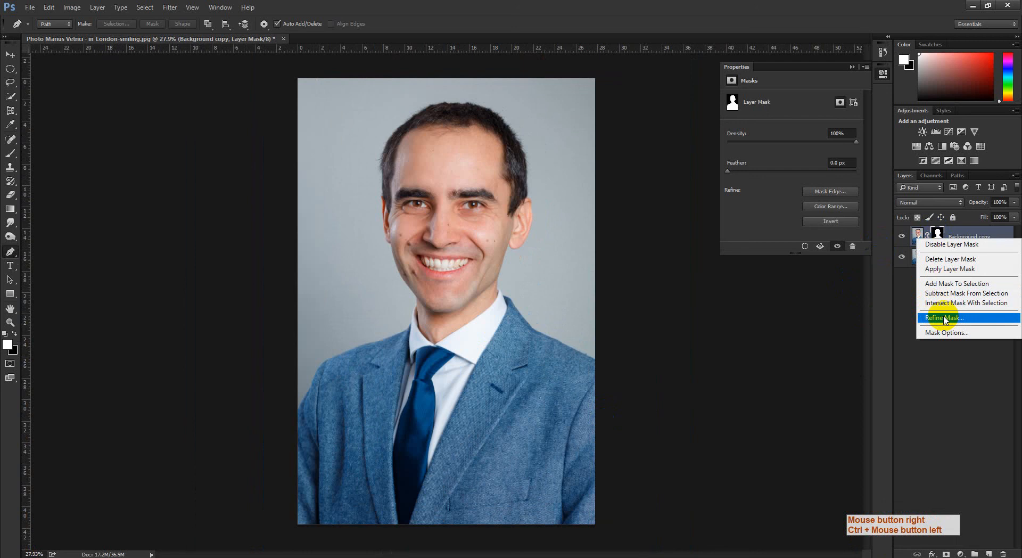
{"action": "left_click", "coordinate": [939, 235]}
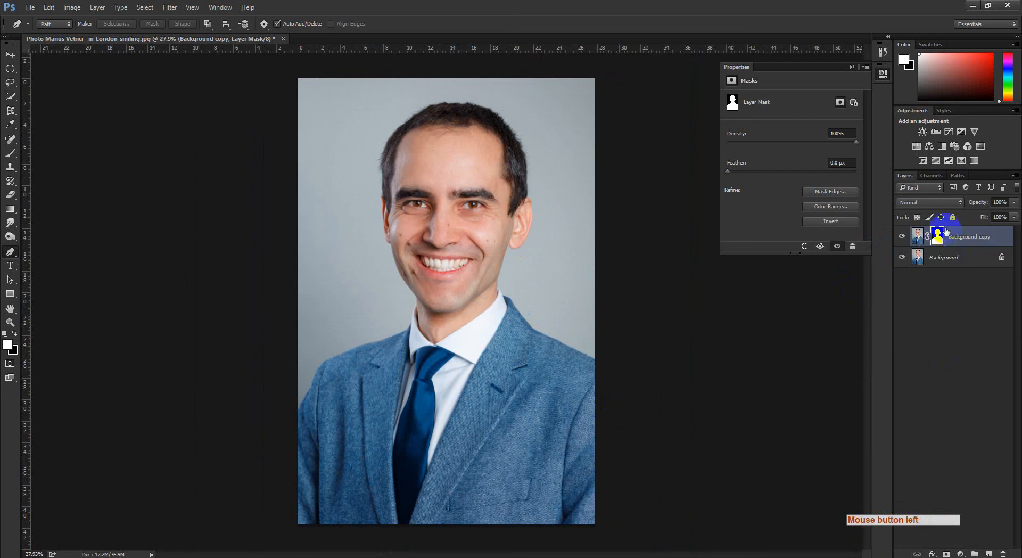
{"action": "left_click", "coordinate": [937, 238]}
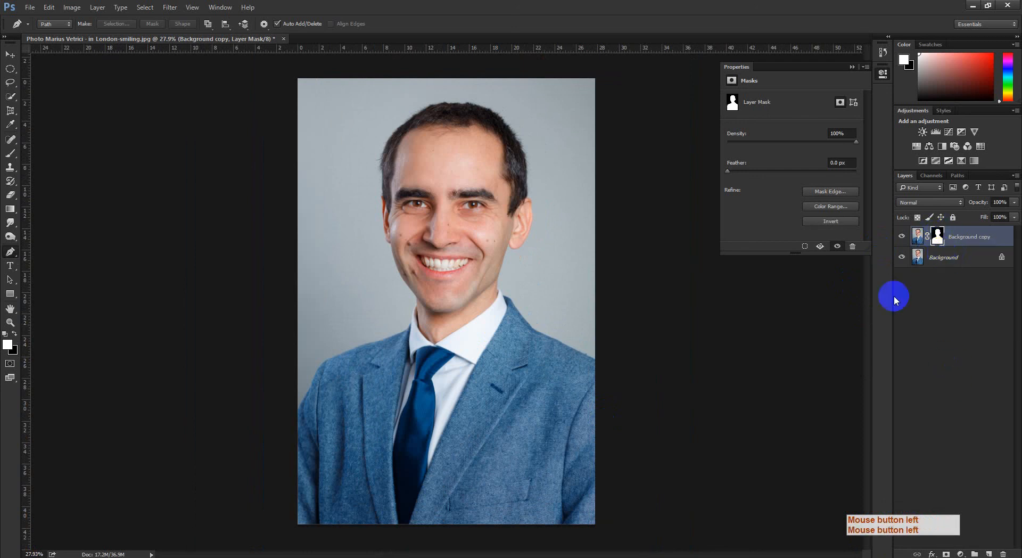
{"action": "left_click", "coordinate": [139, 8]}
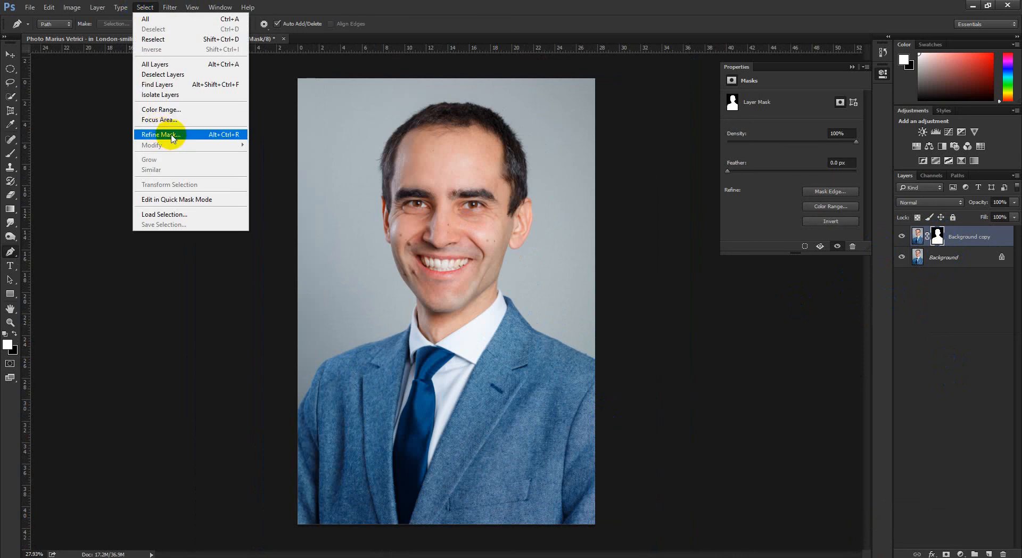
{"action": "left_click", "coordinate": [927, 240]}
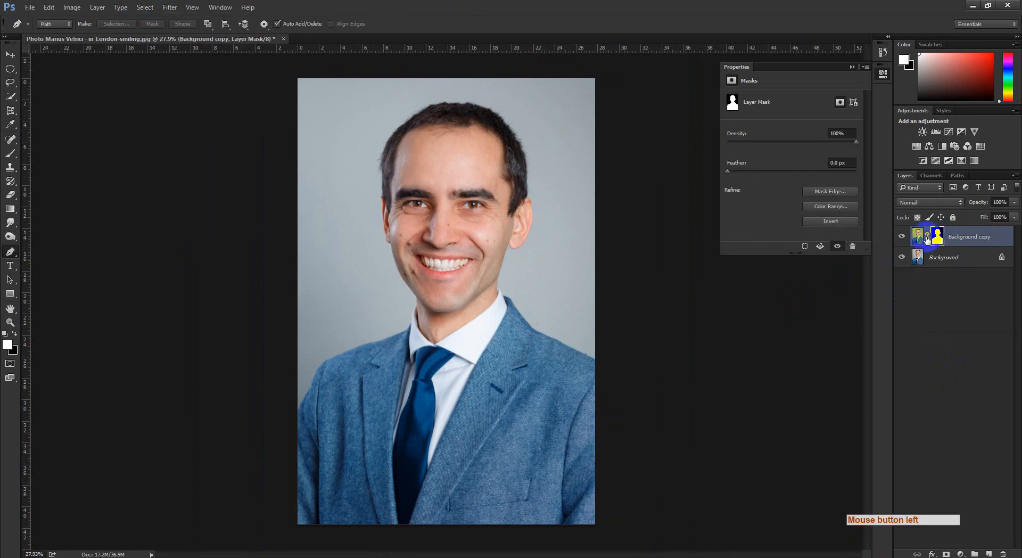
{"action": "right_click", "coordinate": [935, 233]}
{"action": "left_click", "coordinate": [928, 341]}
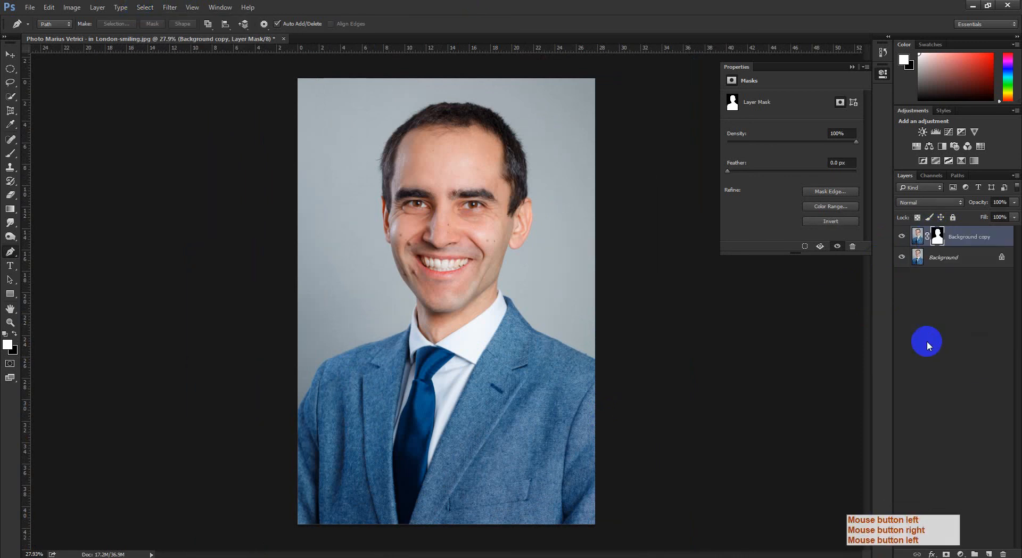
{"action": "left_click", "coordinate": [148, 7]}
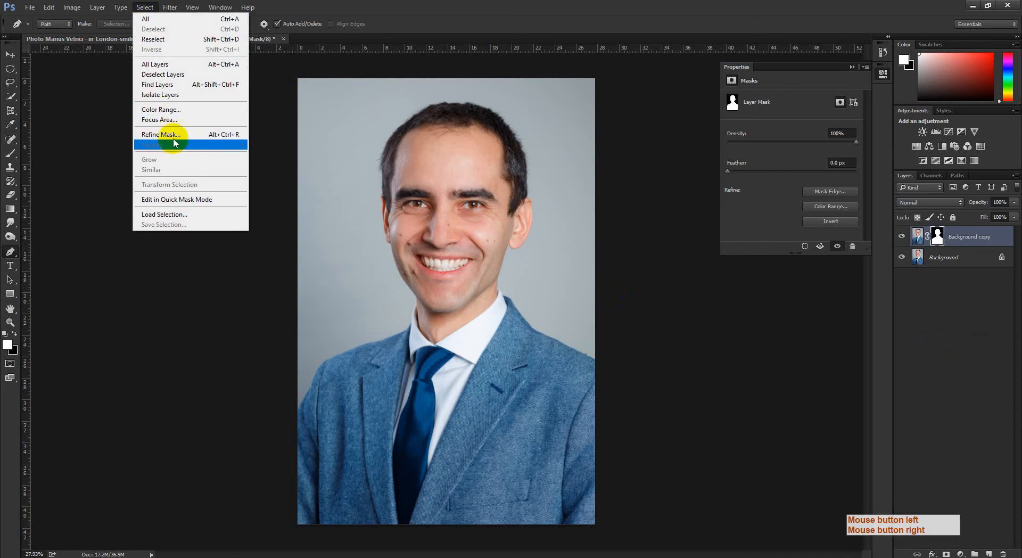
{"action": "left_click", "coordinate": [520, 4]}
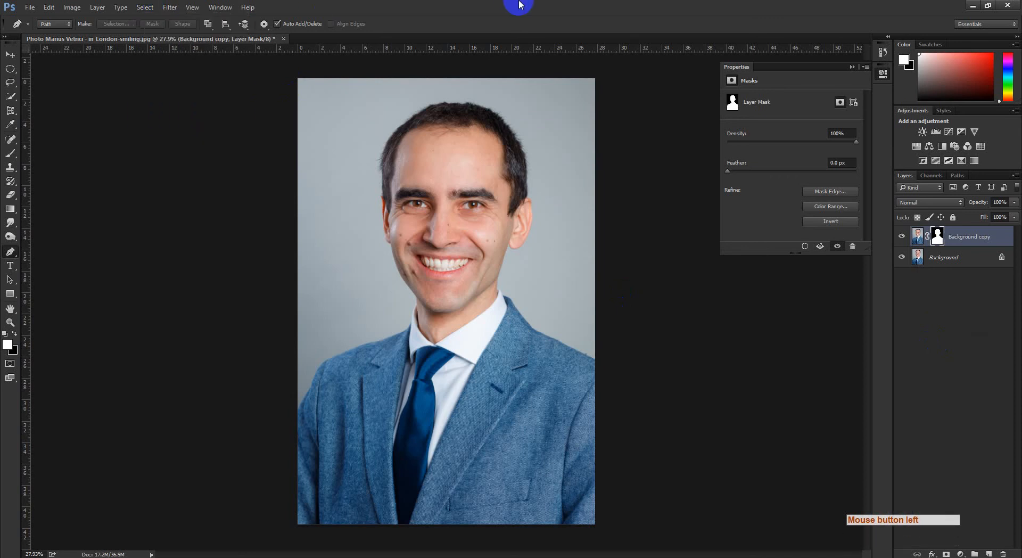
Collapse the mask properties to clear the workspace around the portrait.
{"action": "key", "text": "ctrl+space"}
{"action": "left_click_drag", "start_coordinate": [521, 292], "coordinate": [748, 344]}
{"action": "key", "text": "ctrl+space"}
{"action": "left_click", "coordinate": [420, 264], "text": "ctrl"}
{"action": "left_click", "coordinate": [852, 67]}
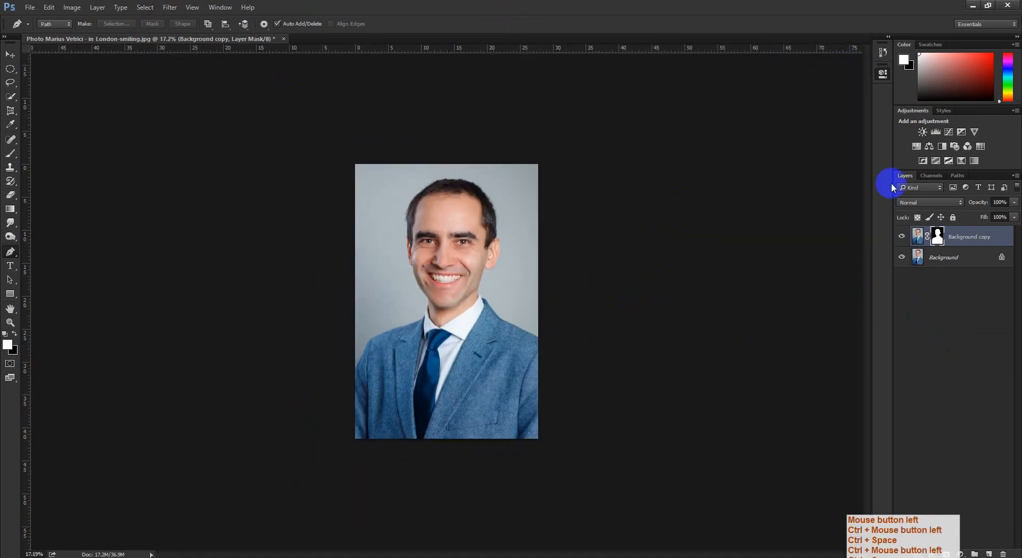
{"action": "right_click", "coordinate": [937, 238]}
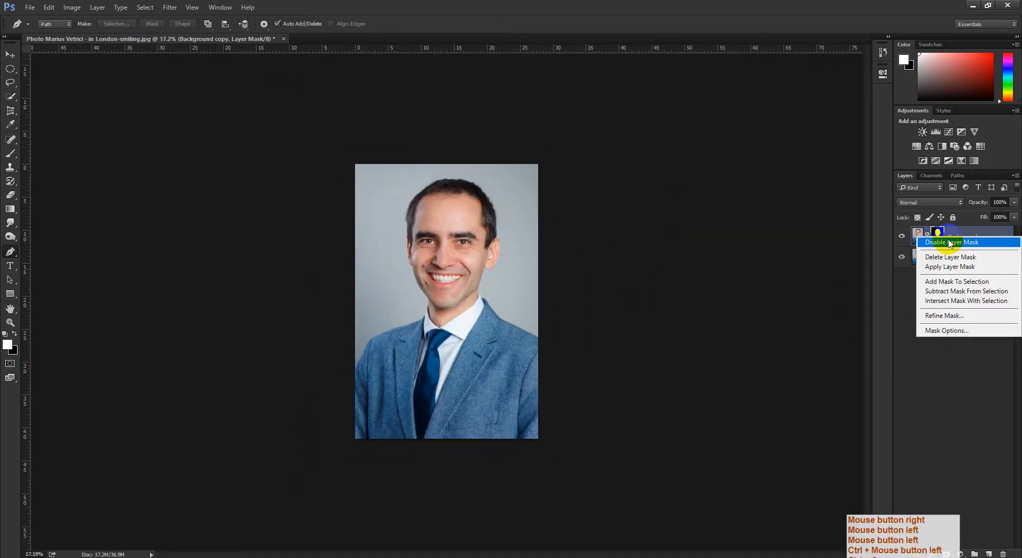
{"action": "left_click", "coordinate": [943, 313]}
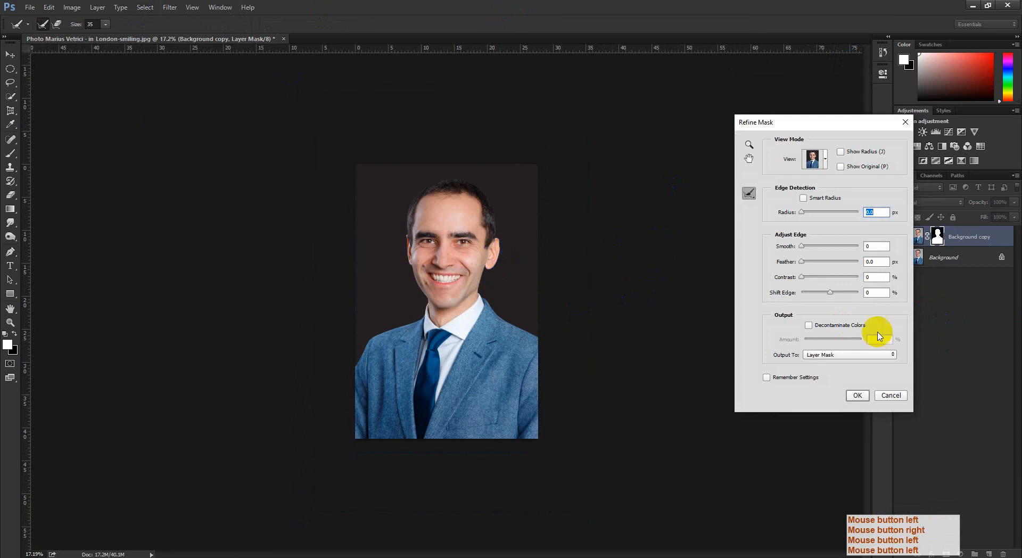
{"action": "left_click", "coordinate": [891, 395]}
Open Refine Mask for the Background copy layer's mask, with the man's head in close view.
{"action": "key", "text": "ctrl+space"}
{"action": "left_click_drag", "start_coordinate": [680, 347], "coordinate": [423, 478]}
{"action": "left_click_drag", "start_coordinate": [373, 277], "coordinate": [569, 309]}
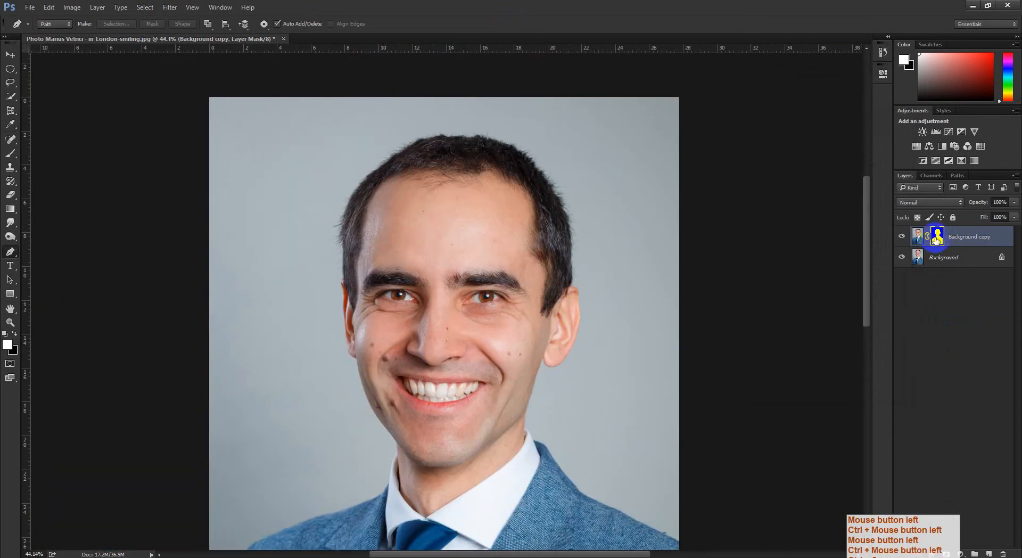
{"action": "right_click", "coordinate": [936, 240]}
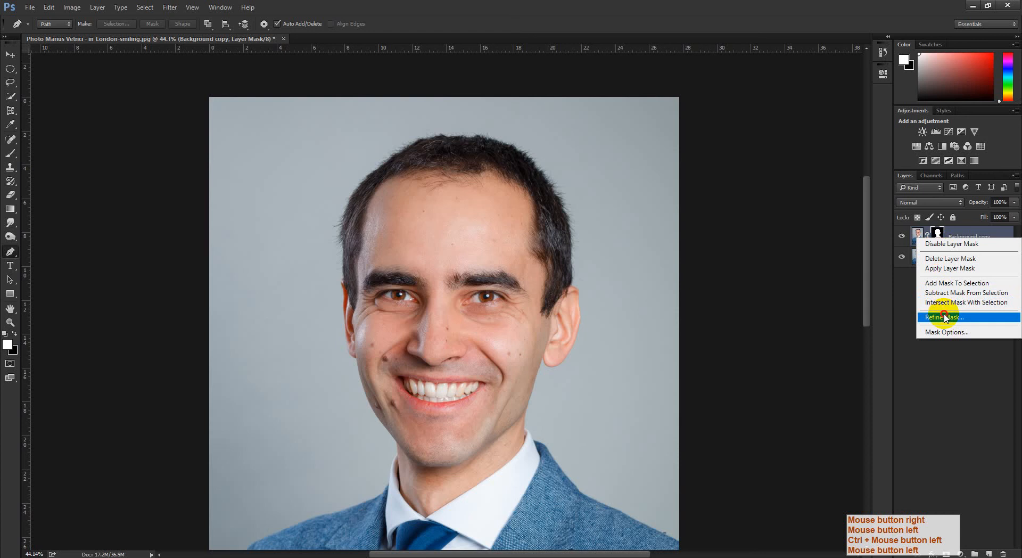
{"action": "left_click", "coordinate": [944, 318]}
{"action": "key", "text": "ctrl+space"}
{"action": "left_click_drag", "start_coordinate": [423, 205], "coordinate": [489, 257]}
{"action": "left_click_drag", "start_coordinate": [489, 257], "coordinate": [495, 258]}
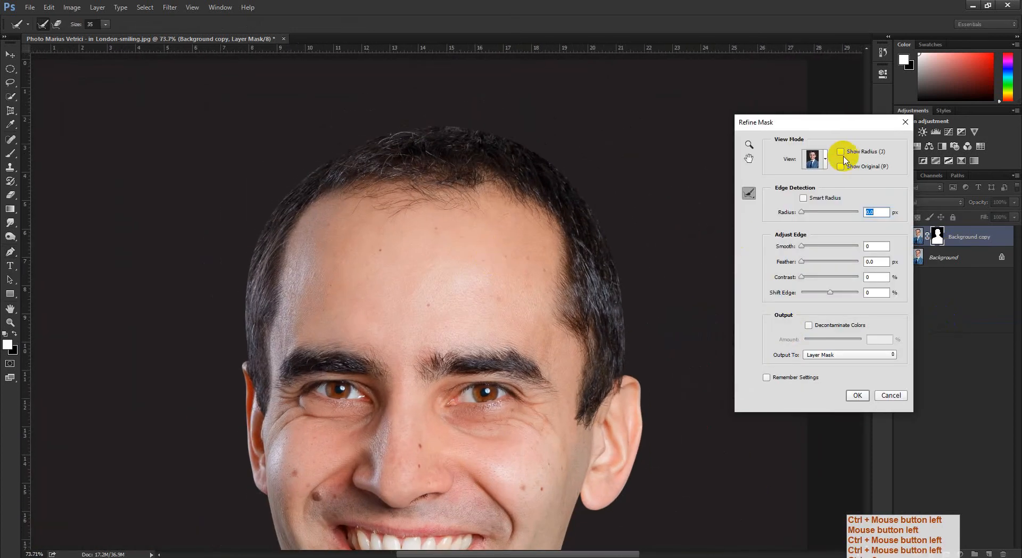
Preview the mask in the Black & White, Reveal Layer and On Black views, and return to Overlay.
{"action": "left_click", "coordinate": [826, 159]}
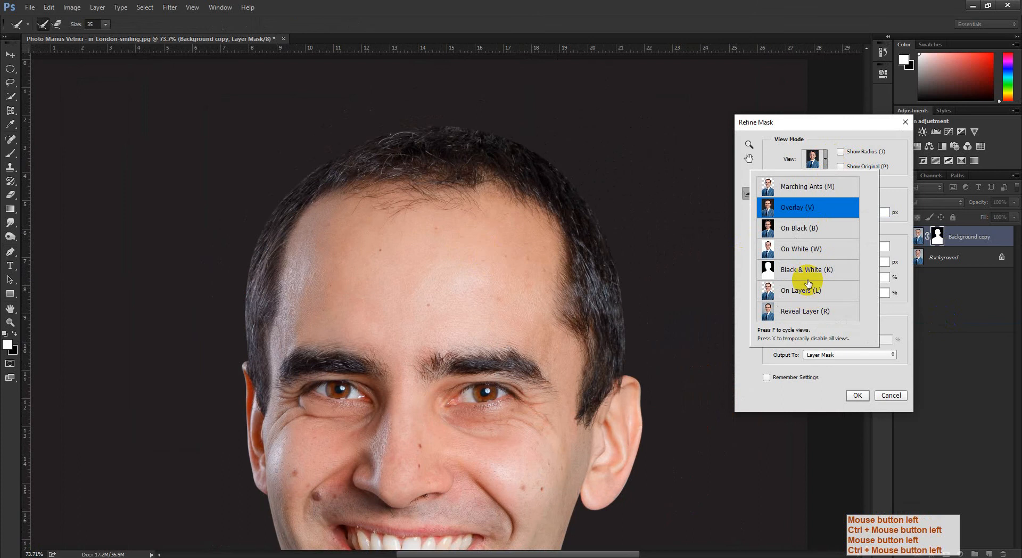
{"action": "left_click", "coordinate": [795, 267]}
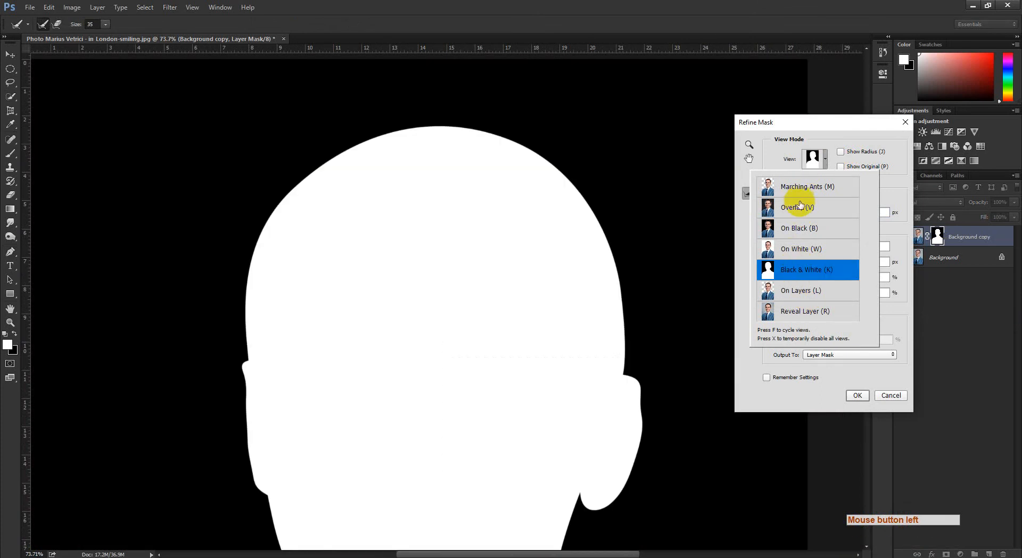
{"action": "left_click", "coordinate": [801, 209]}
{"action": "left_click", "coordinate": [807, 267]}
{"action": "left_click", "coordinate": [806, 311]}
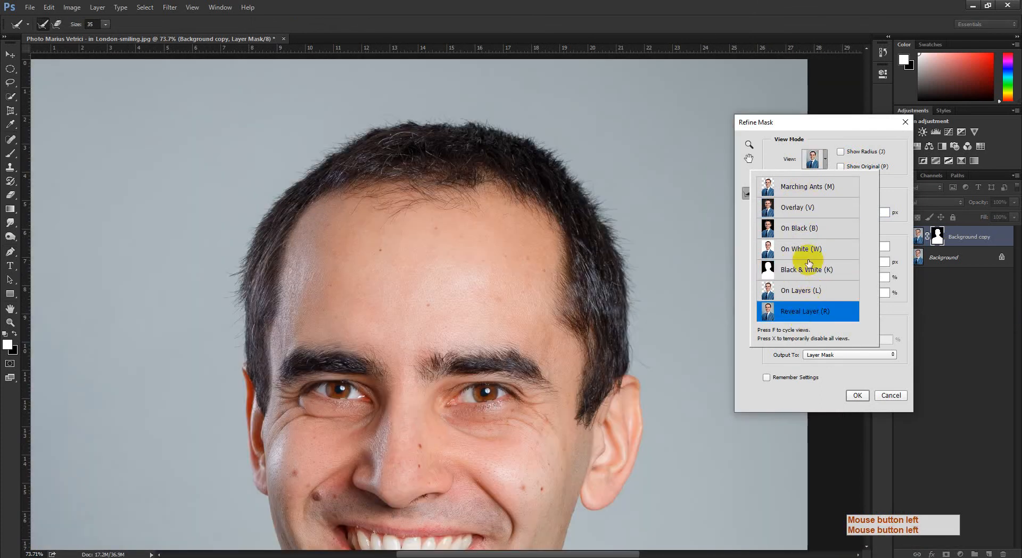
{"action": "left_click", "coordinate": [808, 262]}
{"action": "left_click", "coordinate": [812, 230]}
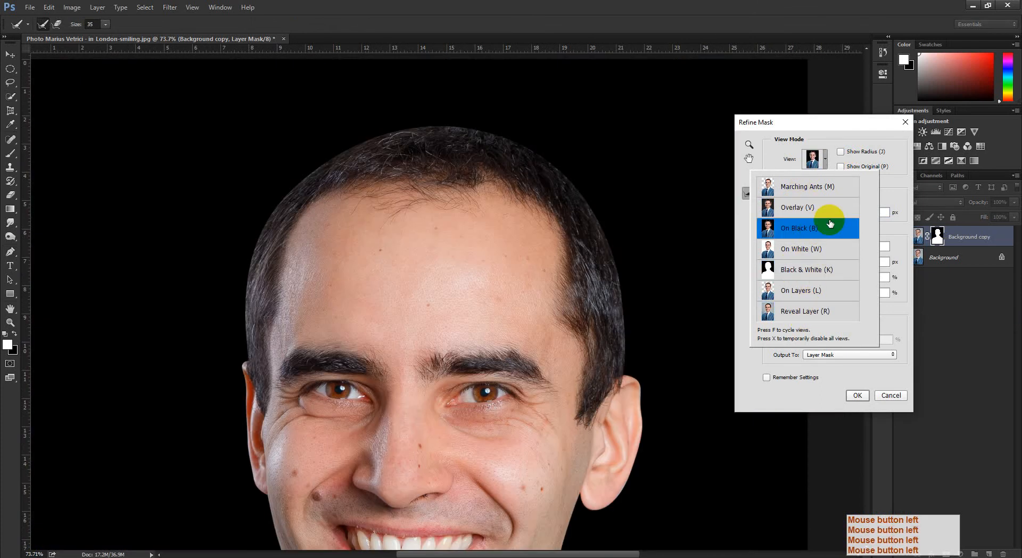
{"action": "left_click", "coordinate": [802, 208]}
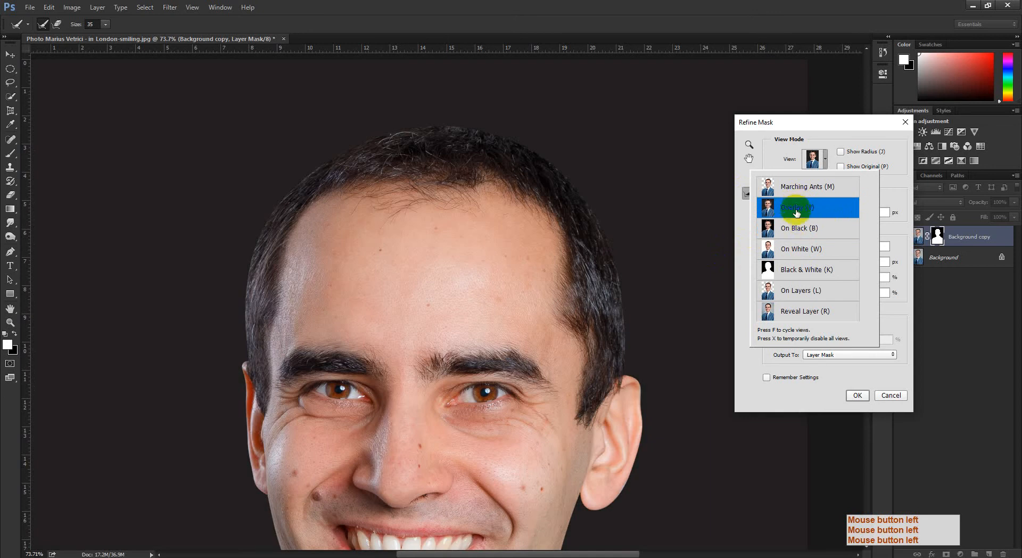
{"action": "left_click", "coordinate": [564, 226]}
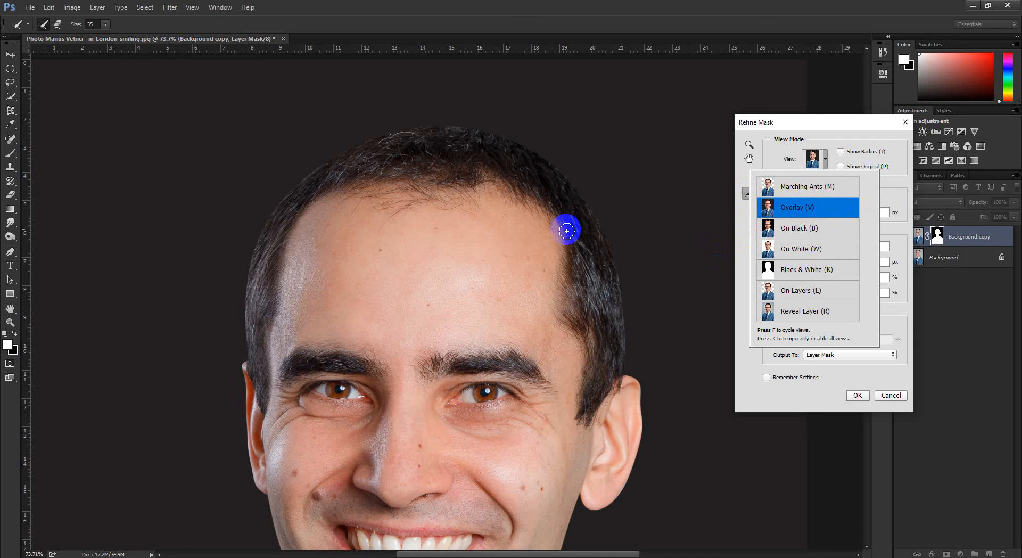
{"action": "left_click", "coordinate": [796, 211]}
{"action": "left_click", "coordinate": [849, 128]}
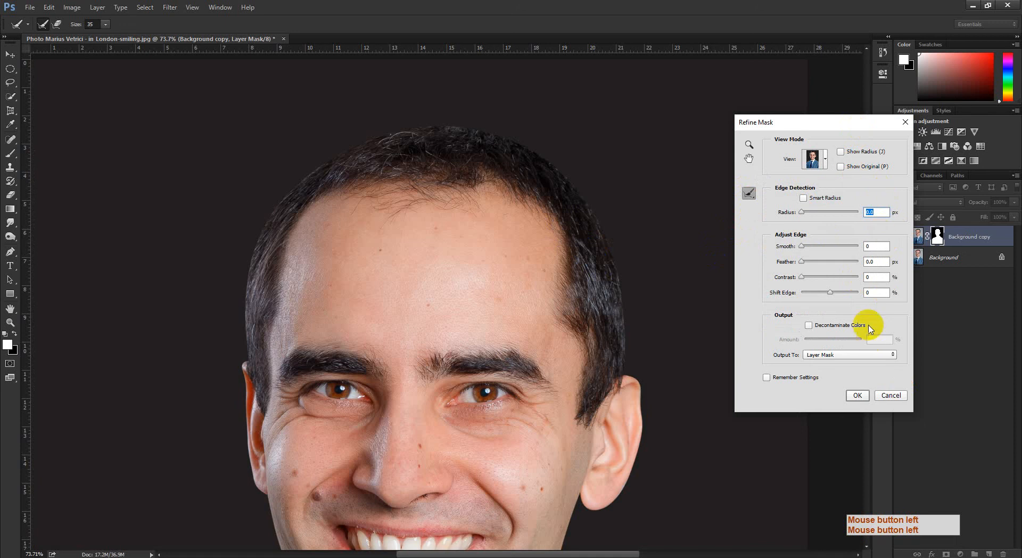
Enlarge the Refine Radius brush to 195 px for working along the hair edge.
{"action": "left_click", "coordinate": [815, 125]}
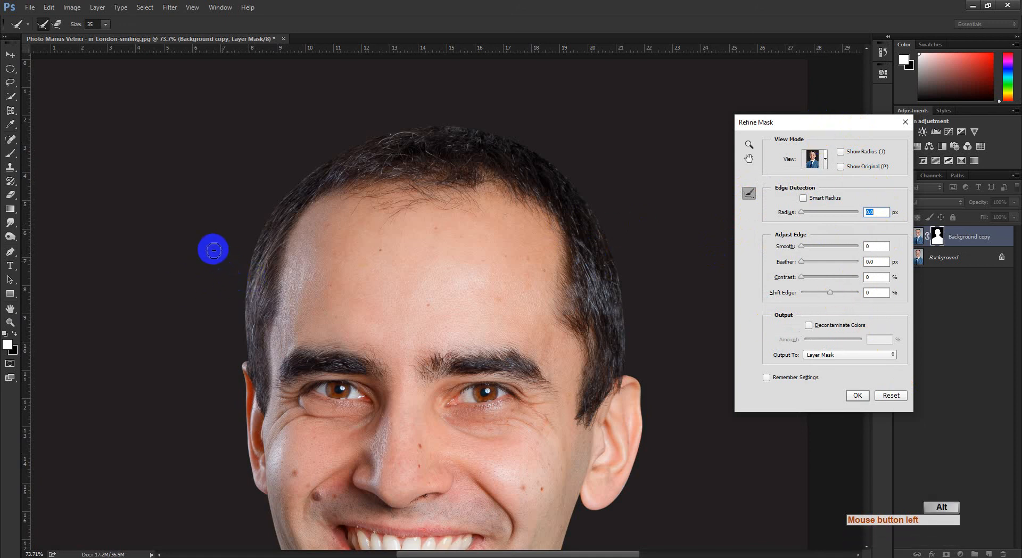
{"action": "left_click_drag", "start_coordinate": [212, 249], "coordinate": [327, 273]}
{"action": "left_click_drag", "start_coordinate": [457, 282], "coordinate": [275, 289]}
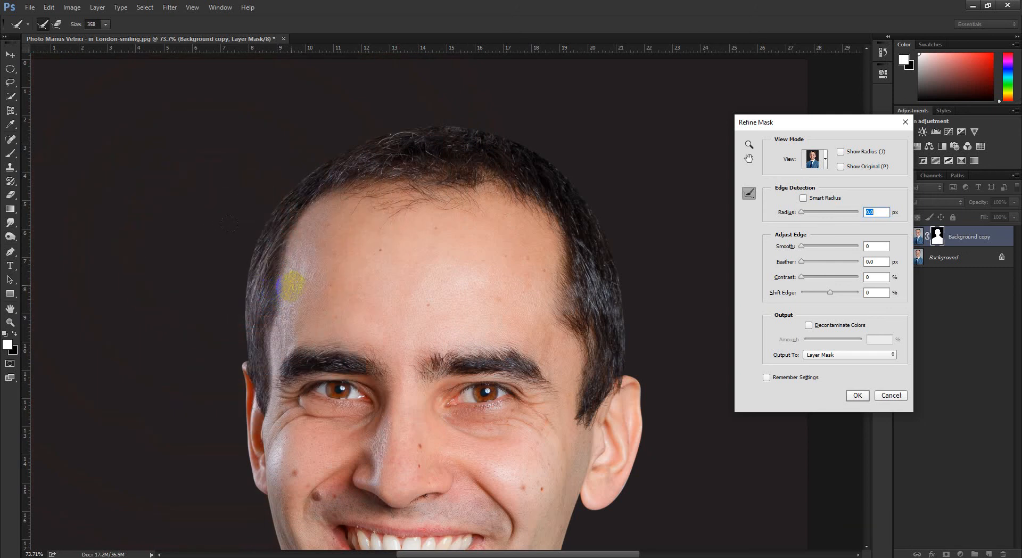
{"action": "mouse_move", "coordinate": [248, 258]}
{"action": "left_mouse_down"}
{"action": "mouse_move", "coordinate": [325, 283]}
{"action": "mouse_move", "coordinate": [577, 314]}
{"action": "mouse_move", "coordinate": [192, 306]}
{"action": "mouse_move", "coordinate": [488, 333]}
{"action": "mouse_move", "coordinate": [224, 337]}
{"action": "mouse_move", "coordinate": [231, 344]}
{"action": "mouse_move", "coordinate": [626, 349]}
{"action": "mouse_move", "coordinate": [201, 346]}
{"action": "mouse_move", "coordinate": [253, 352]}
{"action": "mouse_move", "coordinate": [219, 349]}
{"action": "left_mouse_up"}
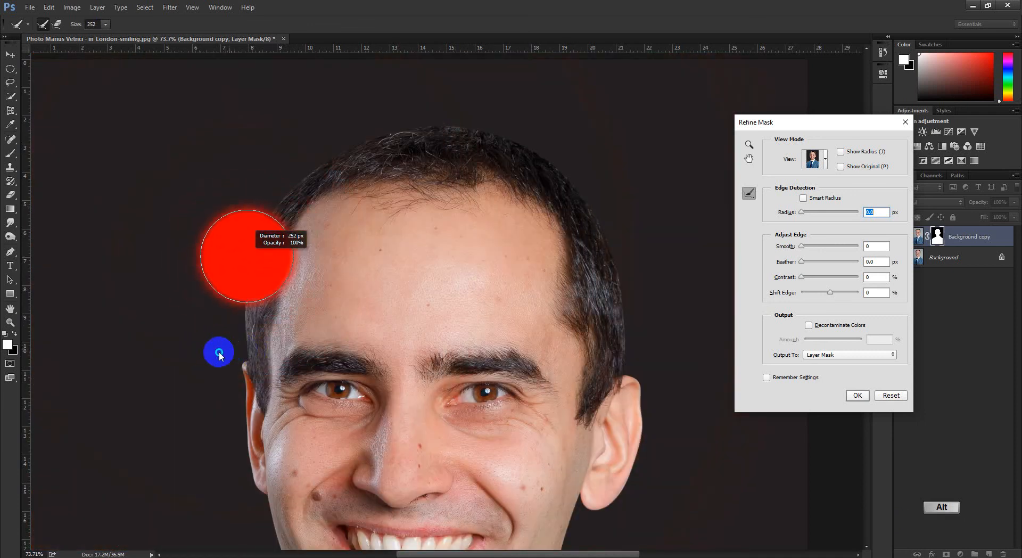
{"action": "key", "text": "ctrl+space"}
{"action": "mouse_move", "coordinate": [411, 276]}
{"action": "left_mouse_down"}
{"action": "mouse_move", "coordinate": [283, 277]}
{"action": "mouse_move", "coordinate": [564, 336]}
{"action": "mouse_move", "coordinate": [361, 334]}
{"action": "mouse_move", "coordinate": [477, 337]}
{"action": "mouse_move", "coordinate": [428, 334]}
{"action": "left_mouse_up"}
{"action": "left_click_drag", "start_coordinate": [352, 299], "coordinate": [409, 348]}
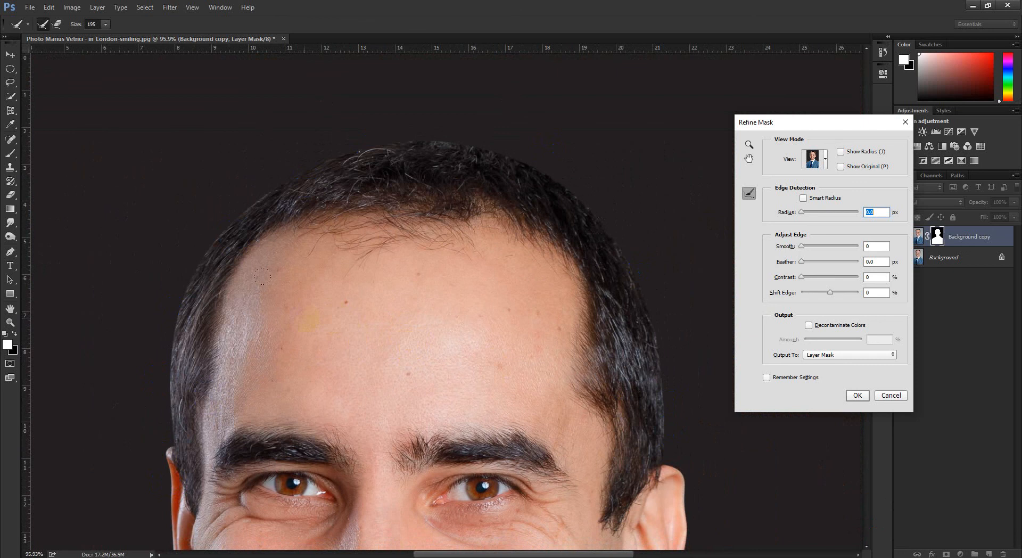
Toggle Show Original repeatedly to compare the masked hair outline with the stray hairs in the photo.
{"action": "key", "text": "p"}
{"action": "key", "text": "p"}
{"action": "key", "text": "p"}
{"action": "key", "text": "p"}
{"action": "key", "text": "p"}
{"action": "key", "text": "p"}
{"action": "key", "text": "p"}
{"action": "key", "text": "p"}
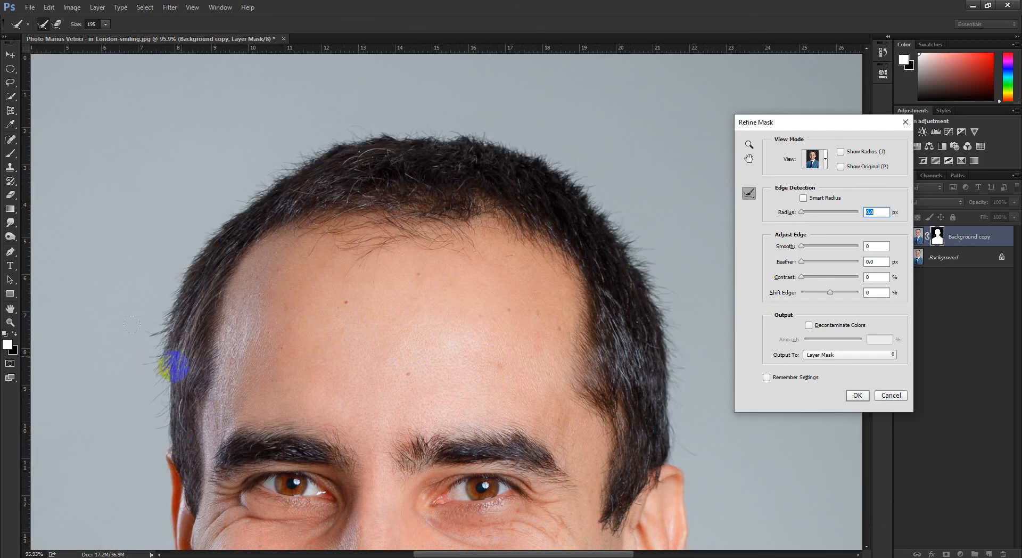
{"action": "key", "text": "p"}
{"action": "key", "text": "p"}
{"action": "key", "text": "p"}
{"action": "key", "text": "p"}
{"action": "key", "text": "p"}
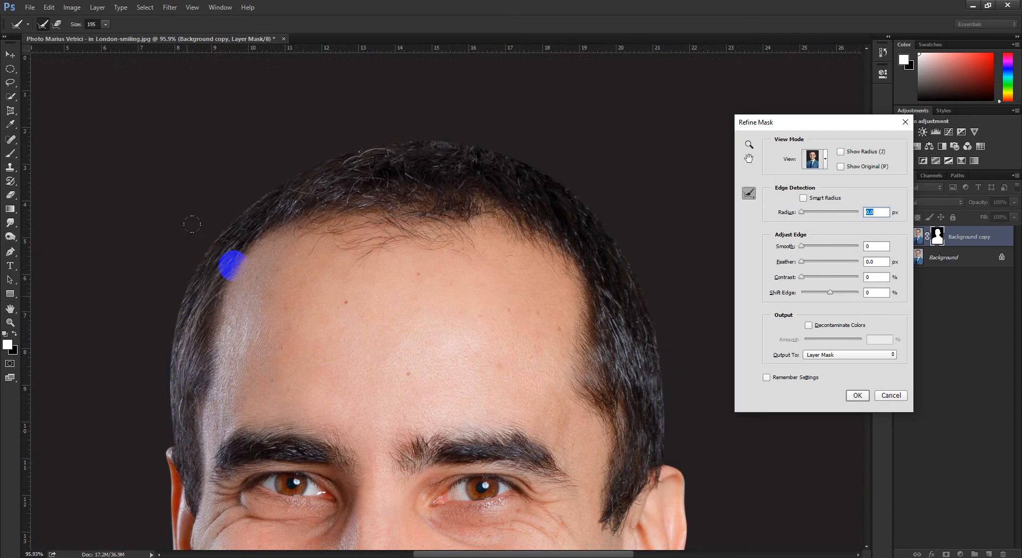
{"action": "key", "text": "p"}
{"action": "key", "text": "p"}
{"action": "key", "text": "p"}
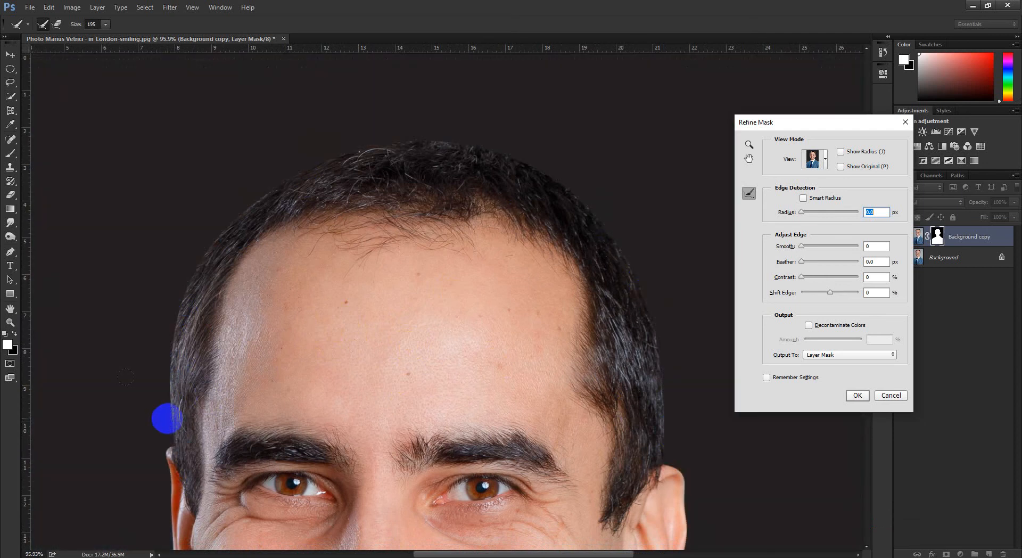
{"action": "key", "text": "p"}
{"action": "key", "text": "p"}
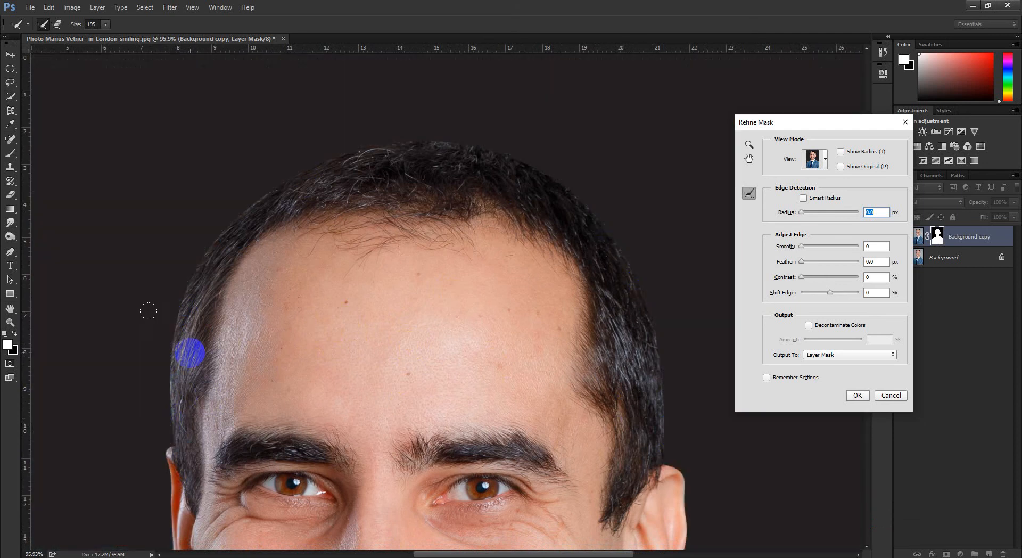
Paint the hair edge from ear to ear with a 168 px Refine Radius brush and apply the result to the layer mask.
{"action": "mouse_move", "coordinate": [186, 346]}
{"action": "left_mouse_down"}
{"action": "mouse_move", "coordinate": [267, 359]}
{"action": "mouse_move", "coordinate": [178, 367]}
{"action": "mouse_move", "coordinate": [163, 376]}
{"action": "mouse_move", "coordinate": [148, 426]}
{"action": "mouse_move", "coordinate": [141, 358]}
{"action": "mouse_move", "coordinate": [155, 257]}
{"action": "mouse_move", "coordinate": [207, 186]}
{"action": "mouse_move", "coordinate": [238, 170]}
{"action": "left_mouse_up"}
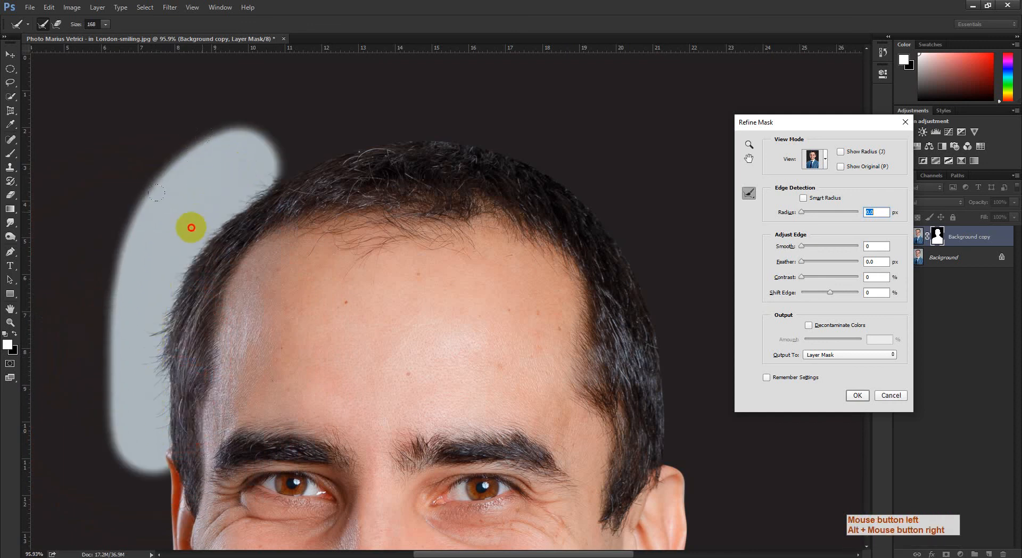
{"action": "mouse_move", "coordinate": [191, 227]}
{"action": "left_mouse_down"}
{"action": "mouse_move", "coordinate": [302, 144]}
{"action": "mouse_move", "coordinate": [349, 125]}
{"action": "mouse_move", "coordinate": [480, 129]}
{"action": "mouse_move", "coordinate": [562, 162]}
{"action": "mouse_move", "coordinate": [609, 201]}
{"action": "mouse_move", "coordinate": [664, 305]}
{"action": "mouse_move", "coordinate": [678, 436]}
{"action": "left_mouse_up"}
{"action": "left_click_drag", "start_coordinate": [686, 393], "coordinate": [685, 347]}
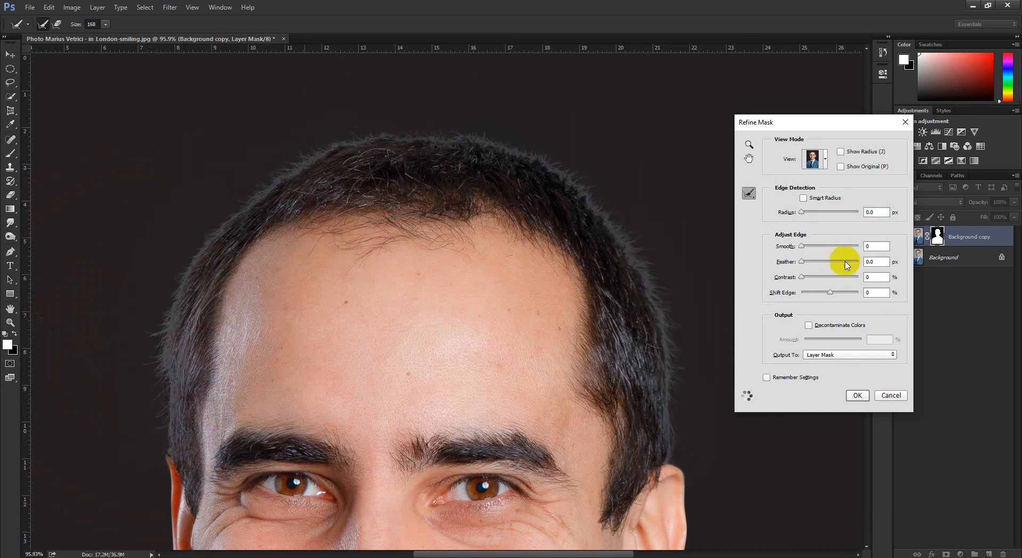
{"action": "left_click", "coordinate": [857, 396]}
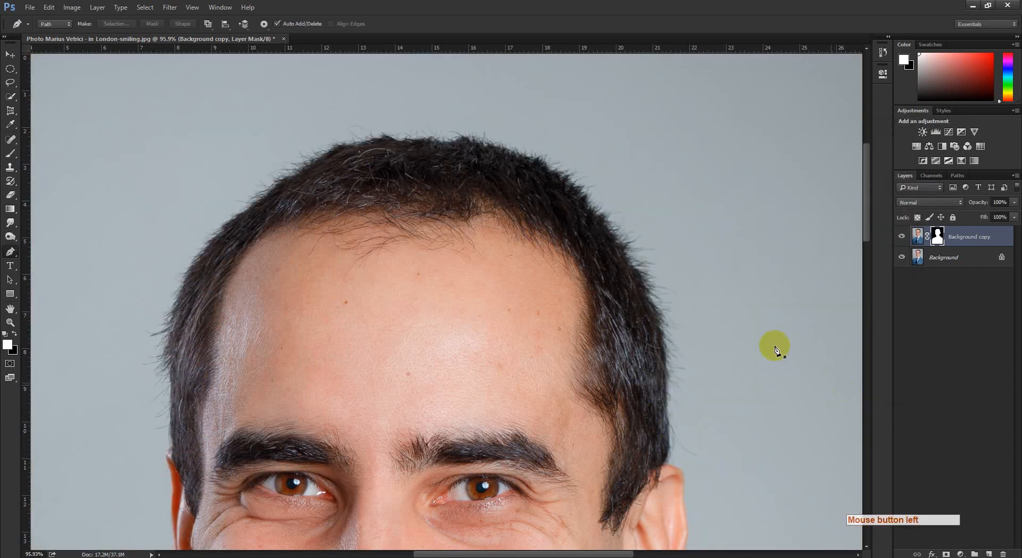
Load the layer mask as a selection, inspect the hair edges on both sides in Quick Mask mode, and deselect.
{"action": "key", "text": "ctrl+space"}
{"action": "left_click_drag", "start_coordinate": [467, 242], "coordinate": [410, 261]}
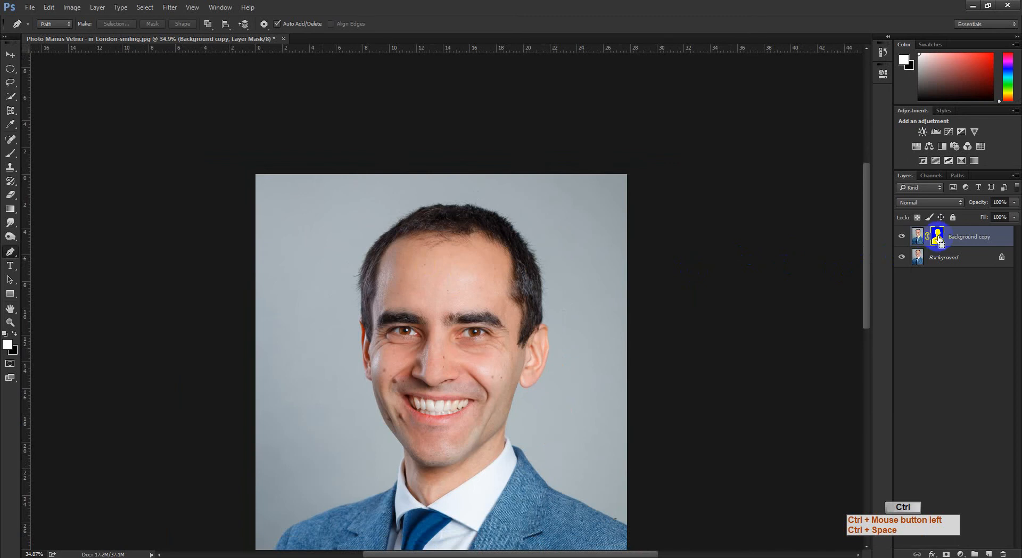
{"action": "key", "text": "q"}
{"action": "key", "text": "ctrl+space"}
{"action": "left_click_drag", "start_coordinate": [441, 222], "coordinate": [507, 295]}
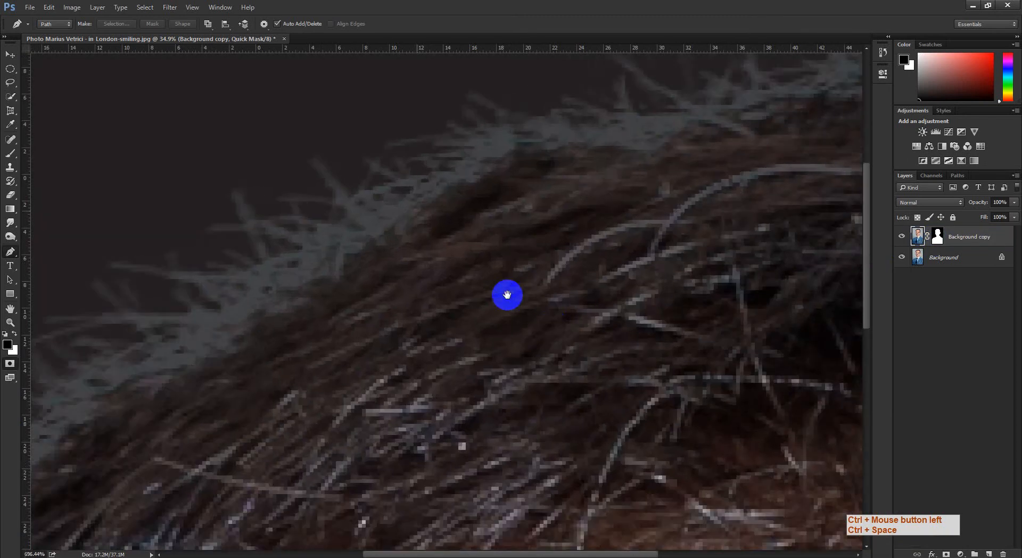
{"action": "key", "text": "ctrl+space"}
{"action": "left_click_drag", "start_coordinate": [447, 274], "coordinate": [408, 267]}
{"action": "left_click_drag", "start_coordinate": [288, 373], "coordinate": [426, 266]}
{"action": "left_click_drag", "start_coordinate": [343, 308], "coordinate": [448, 165]}
{"action": "left_click_drag", "start_coordinate": [304, 340], "coordinate": [410, 191]}
{"action": "left_click_drag", "start_coordinate": [316, 286], "coordinate": [436, 111]}
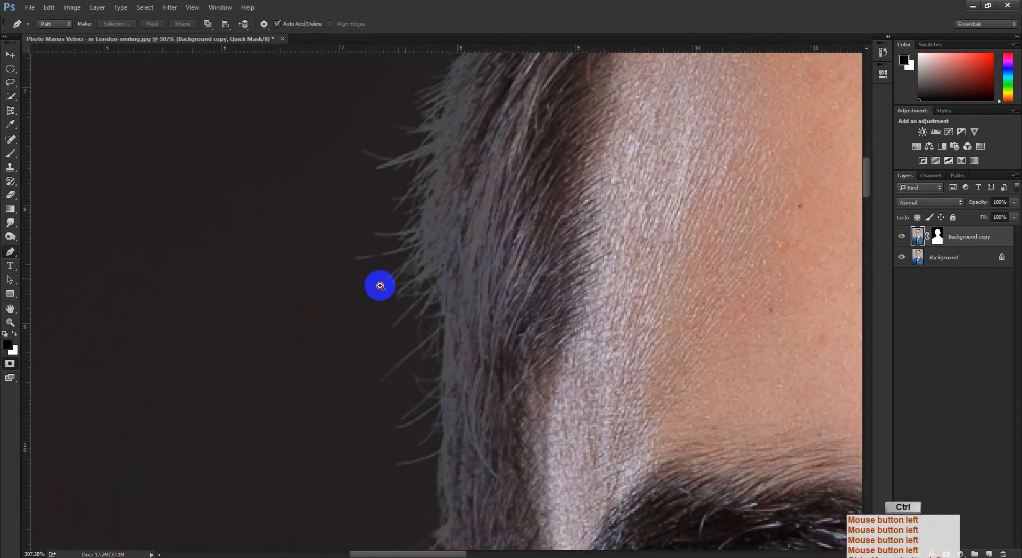
{"action": "left_click_drag", "start_coordinate": [380, 286], "coordinate": [340, 286]}
{"action": "left_click_drag", "start_coordinate": [730, 91], "coordinate": [333, 213]}
{"action": "left_click_drag", "start_coordinate": [562, 192], "coordinate": [340, 212]}
{"action": "left_click_drag", "start_coordinate": [362, 373], "coordinate": [318, 277]}
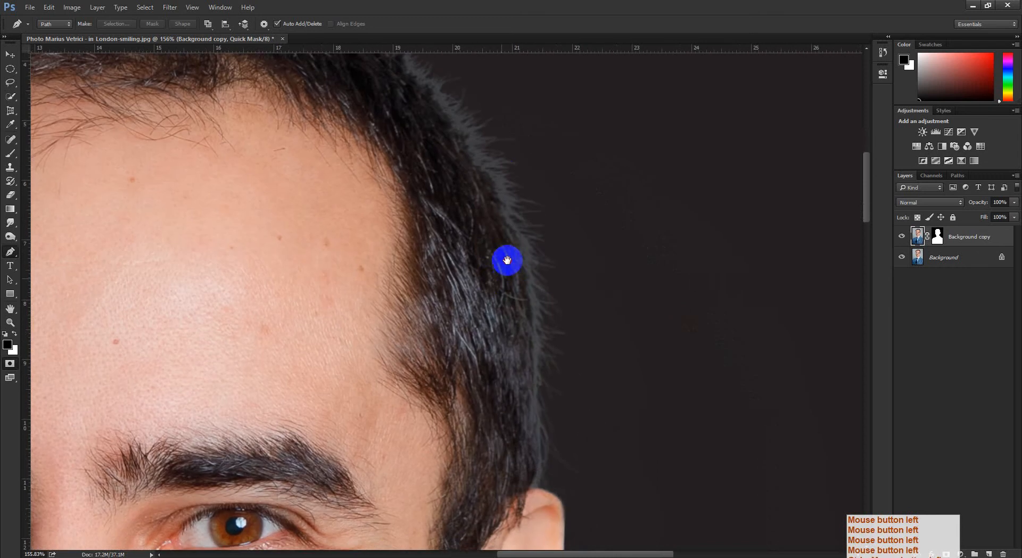
{"action": "key", "text": "ctrl+space"}
{"action": "left_click_drag", "start_coordinate": [539, 320], "coordinate": [501, 330]}
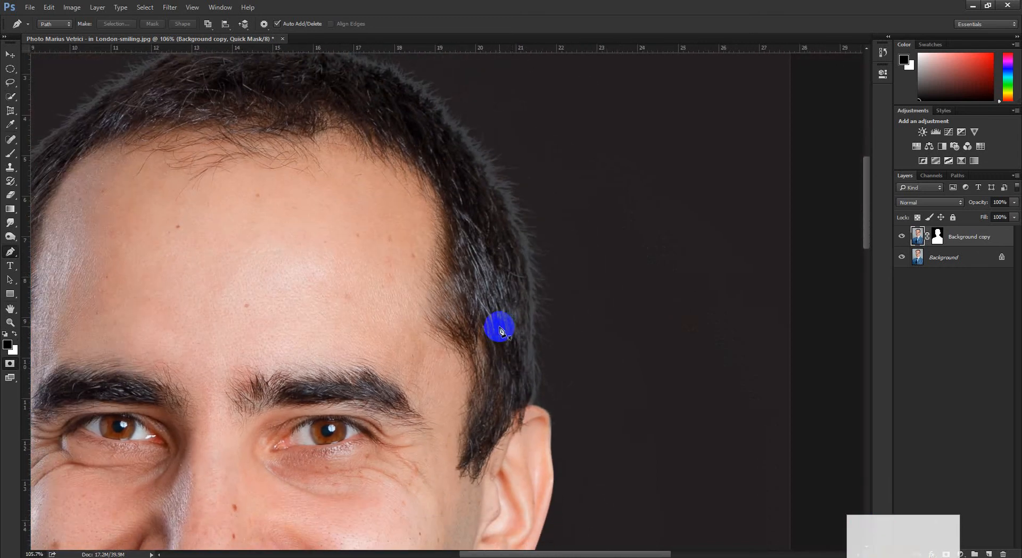
{"action": "key", "text": "q"}
{"action": "key", "text": "ctrl+d"}
Display the Background copy layer mask on its own and examine the refined hair edge in black and white.
{"action": "key", "text": "ctrl+space"}
{"action": "left_click_drag", "start_coordinate": [484, 290], "coordinate": [636, 323]}
{"action": "left_click", "coordinate": [937, 237], "text": "ctrl"}
{"action": "left_click", "coordinate": [937, 237], "text": "alt"}
{"action": "key", "text": "ctrl+space"}
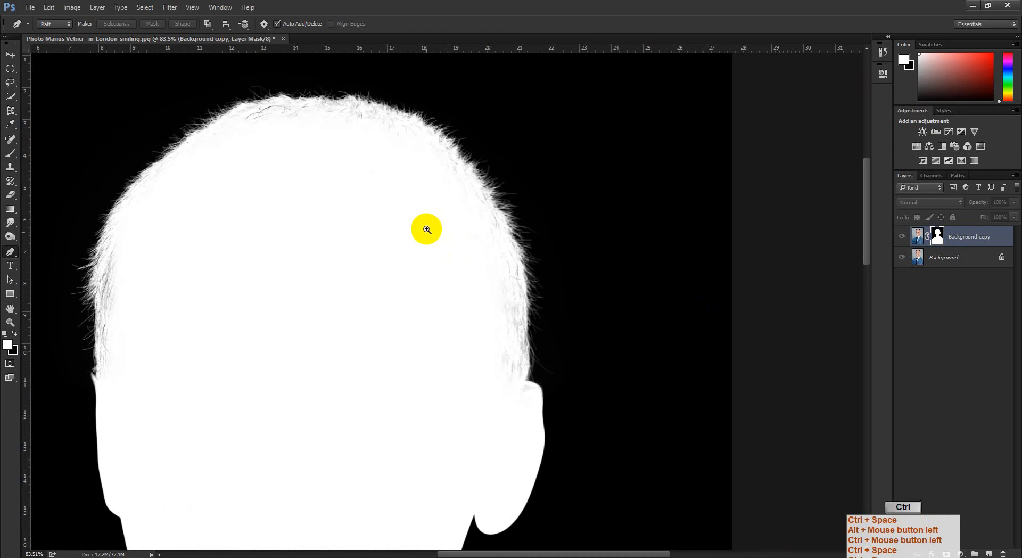
{"action": "left_click_drag", "start_coordinate": [425, 228], "coordinate": [535, 250]}
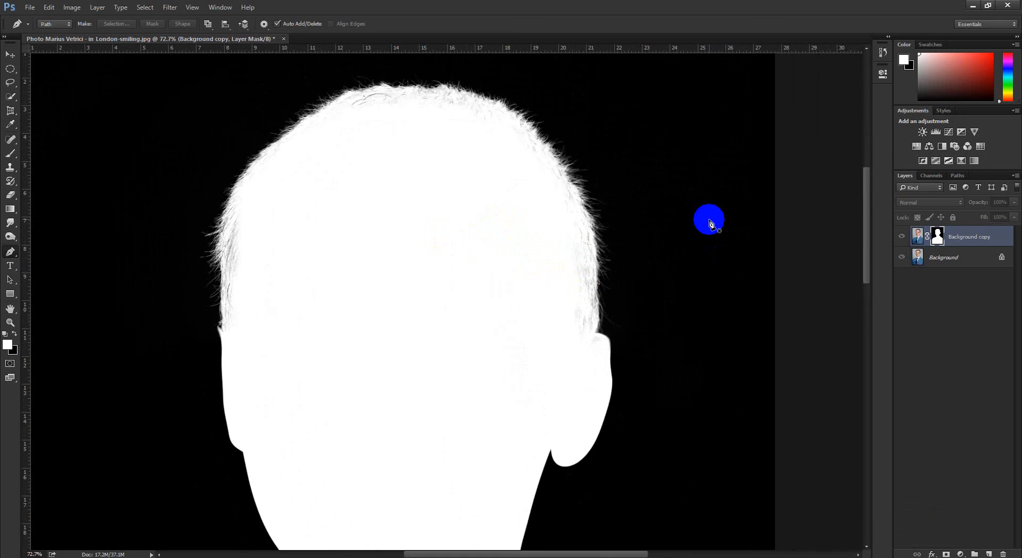
Inspect the black-and-white mask up close along the crown and down the left side of the head.
{"action": "left_click_drag", "start_coordinate": [429, 110], "coordinate": [477, 264]}
{"action": "left_click_drag", "start_coordinate": [336, 244], "coordinate": [367, 260]}
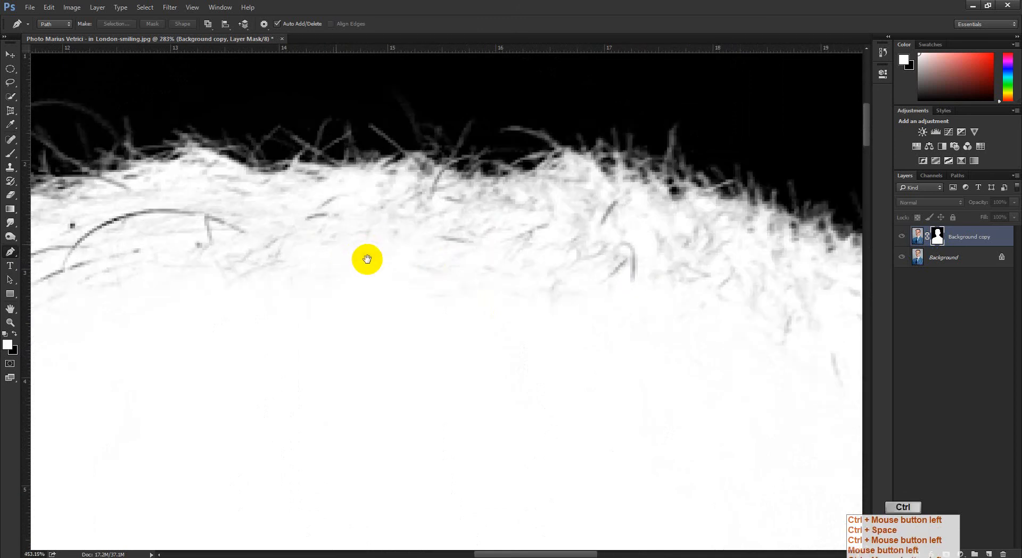
{"action": "left_click_drag", "start_coordinate": [535, 248], "coordinate": [442, 248]}
{"action": "left_click_drag", "start_coordinate": [676, 314], "coordinate": [876, 275]}
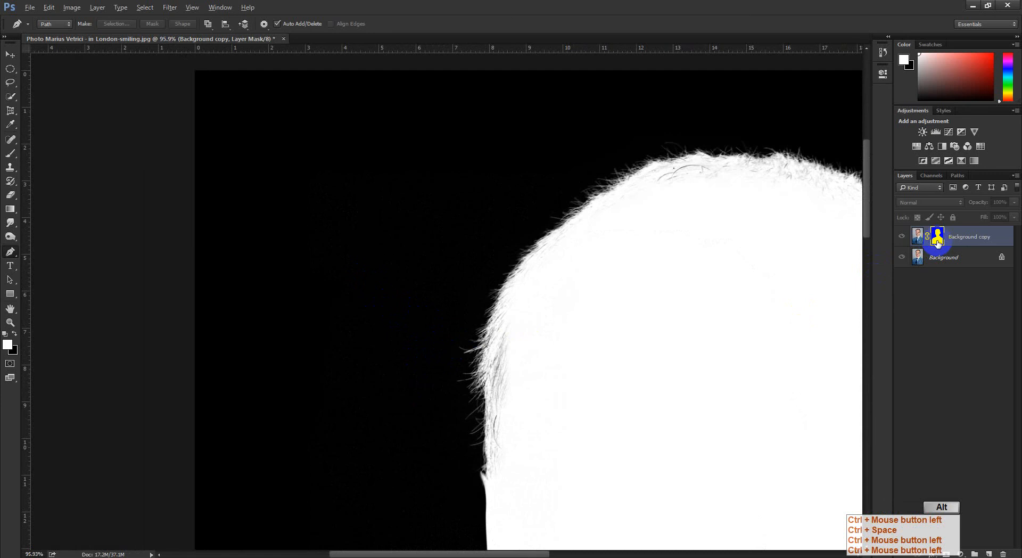
Return to the normal image view and add a red (ff0000) Solid Color fill layer directly above the Background layer.
{"action": "left_click", "coordinate": [938, 240], "text": "alt"}
{"action": "left_click", "coordinate": [936, 258]}
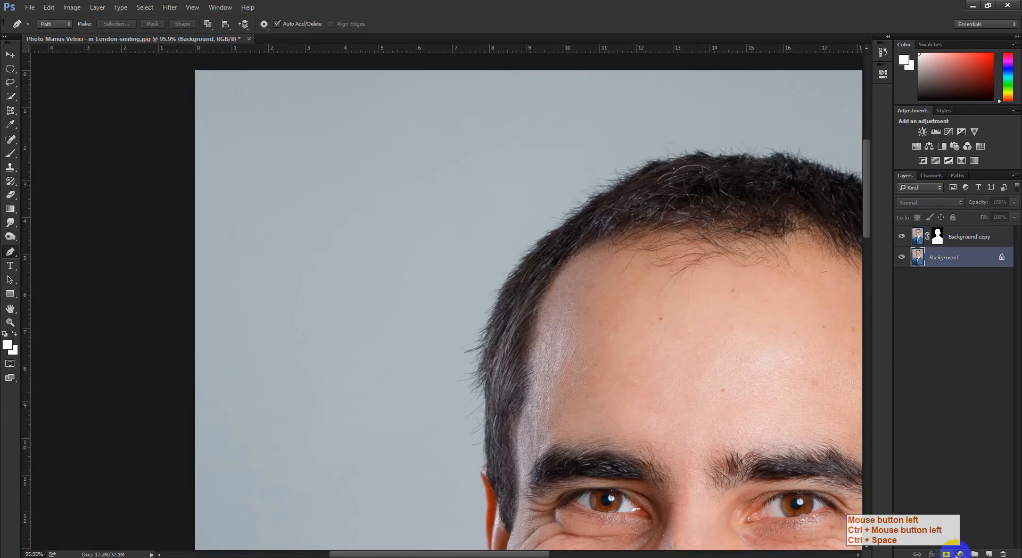
{"action": "left_click", "coordinate": [960, 554]}
{"action": "left_click", "coordinate": [945, 355]}
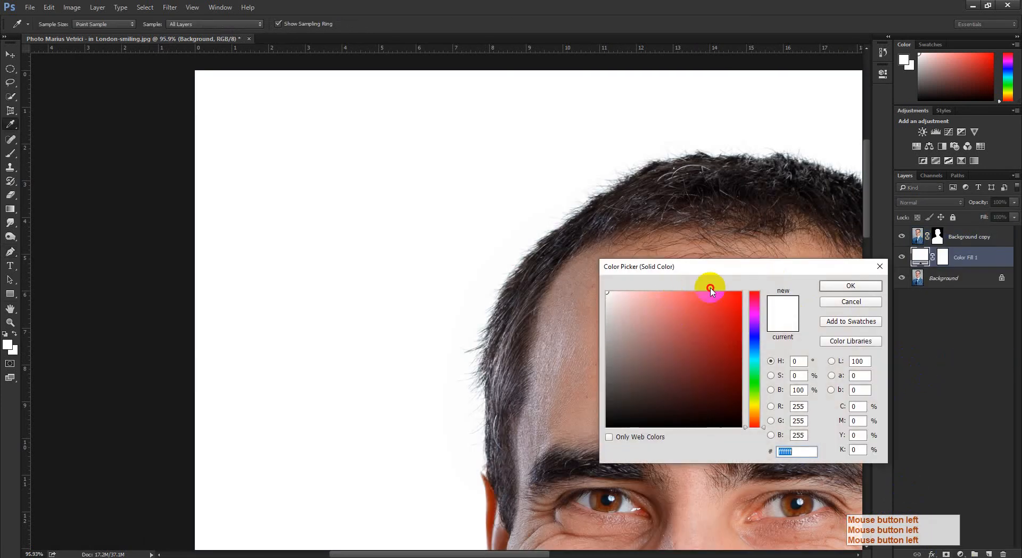
{"action": "mouse_move", "coordinate": [711, 289]}
{"action": "left_mouse_down"}
{"action": "mouse_move", "coordinate": [806, 309]}
{"action": "mouse_move", "coordinate": [873, 249]}
{"action": "mouse_move", "coordinate": [847, 287]}
{"action": "left_mouse_up"}
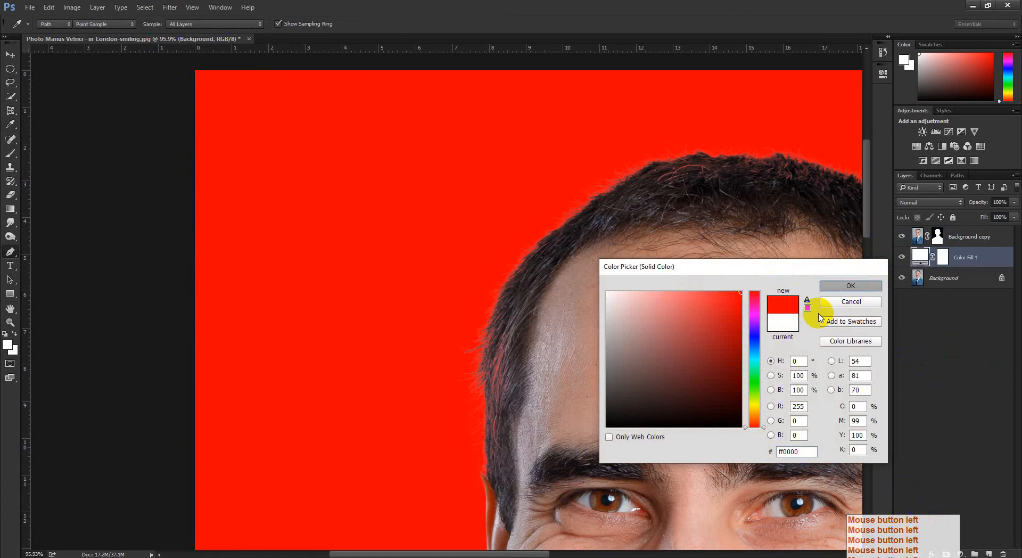
{"action": "left_click", "coordinate": [851, 285]}
Examine the cut-out hair against the red fill at the crown and the left temple.
{"action": "left_click", "coordinate": [708, 216], "text": "ctrl"}
{"action": "left_click", "coordinate": [486, 360], "text": "ctrl"}
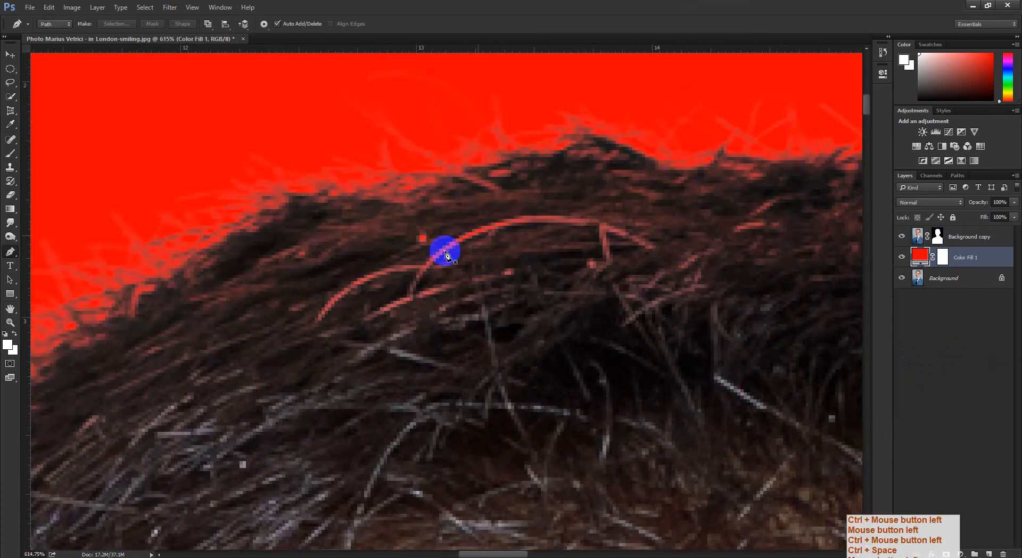
{"action": "left_click_drag", "start_coordinate": [538, 255], "coordinate": [341, 258]}
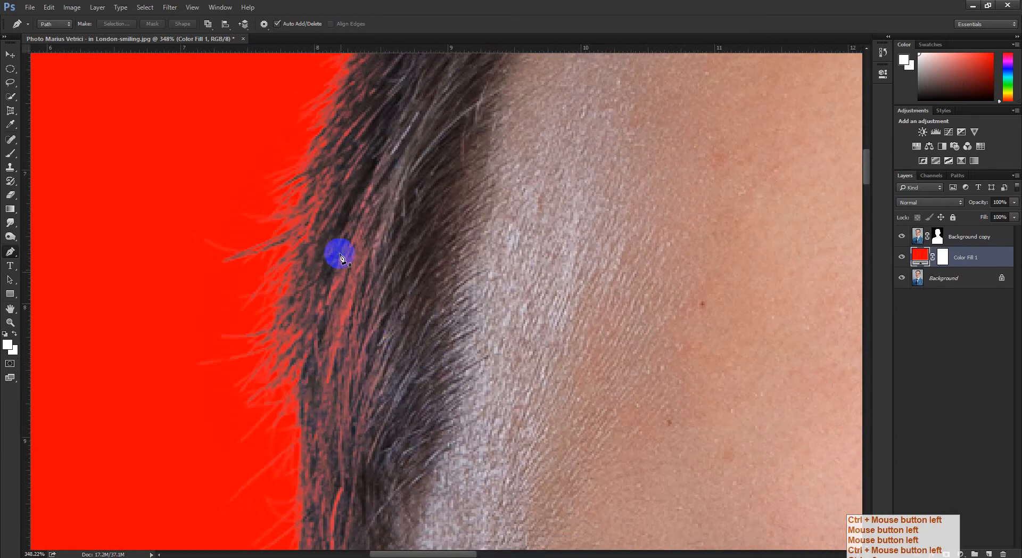
{"action": "left_click_drag", "start_coordinate": [365, 330], "coordinate": [951, 244]}
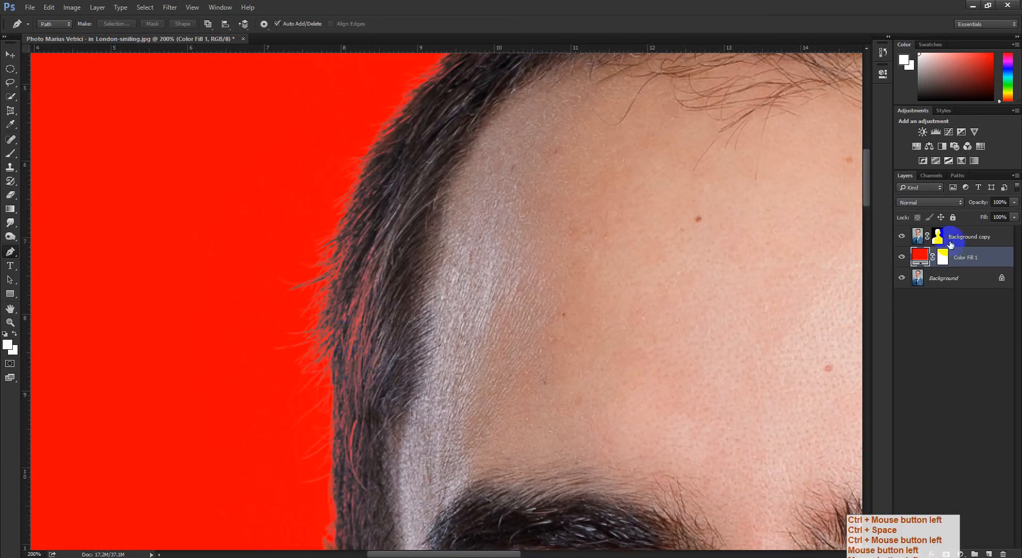
Display the Background copy layer mask alone again and check the hair edge from the left temple to the whole head.
{"action": "left_click", "coordinate": [938, 238]}
{"action": "left_click", "coordinate": [938, 238], "text": "alt"}
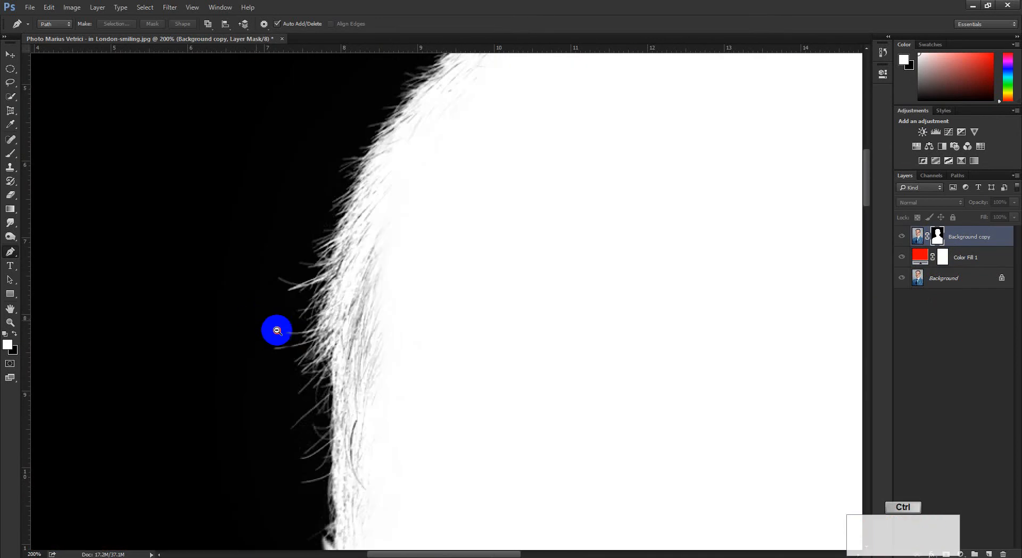
{"action": "left_click_drag", "start_coordinate": [277, 330], "coordinate": [450, 270]}
{"action": "mouse_move", "coordinate": [448, 349]}
{"action": "left_mouse_down"}
{"action": "mouse_move", "coordinate": [400, 356]}
{"action": "mouse_move", "coordinate": [440, 356]}
{"action": "left_mouse_up"}
{"action": "left_click_drag", "start_coordinate": [500, 324], "coordinate": [527, 324]}
{"action": "left_click", "coordinate": [947, 276]}
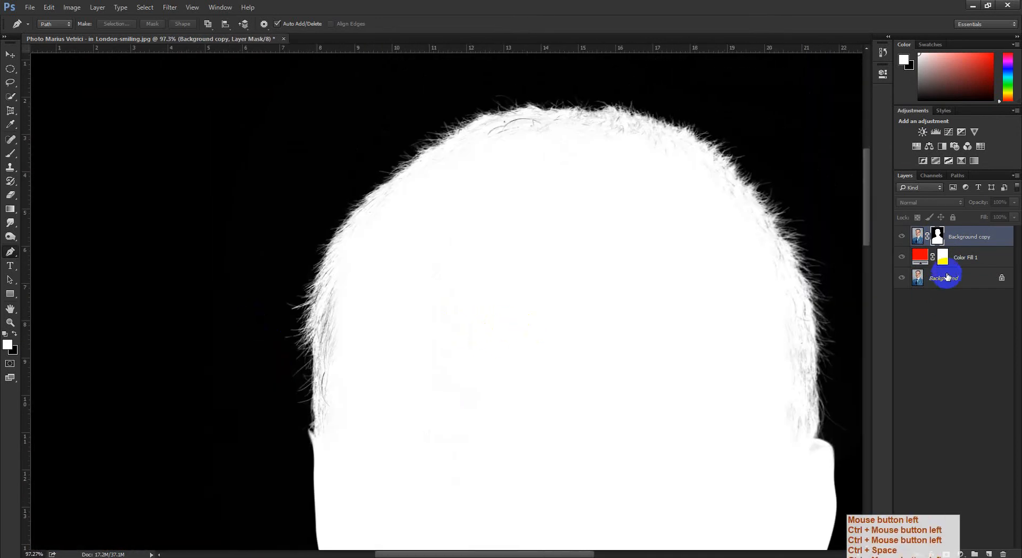
Return to the full image and delete the red Color Fill 1 layer.
{"action": "left_click", "coordinate": [975, 263], "text": "alt"}
{"action": "left_click_drag", "start_coordinate": [731, 353], "coordinate": [687, 353]}
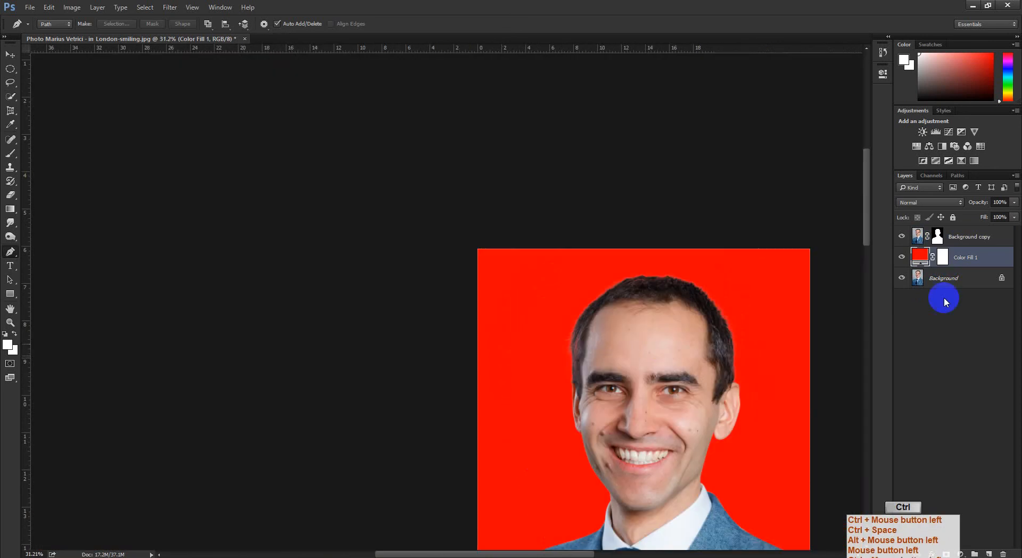
{"action": "left_click_drag", "start_coordinate": [986, 261], "coordinate": [1004, 554]}
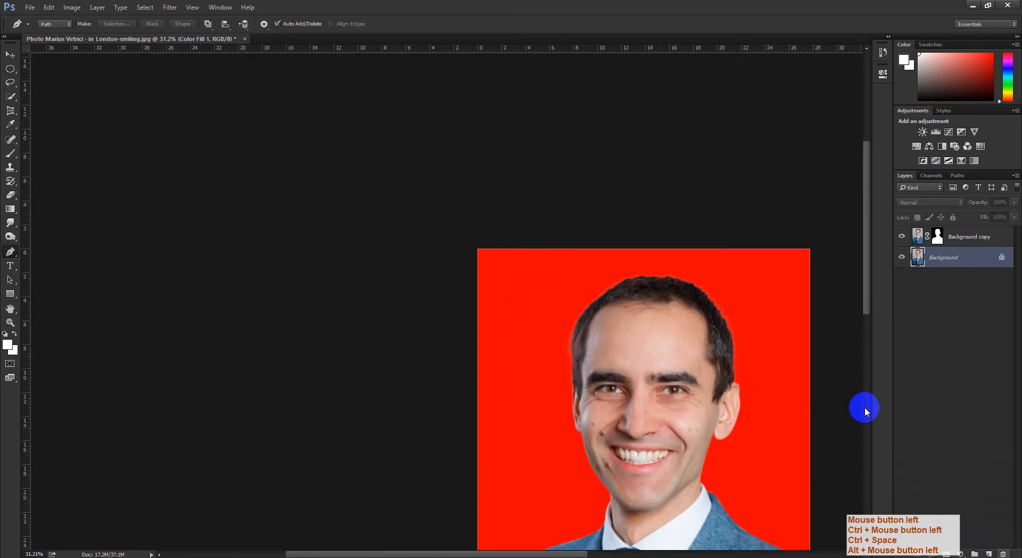
{"action": "left_click_drag", "start_coordinate": [620, 336], "coordinate": [666, 352]}
{"action": "left_click_drag", "start_coordinate": [687, 339], "coordinate": [474, 291]}
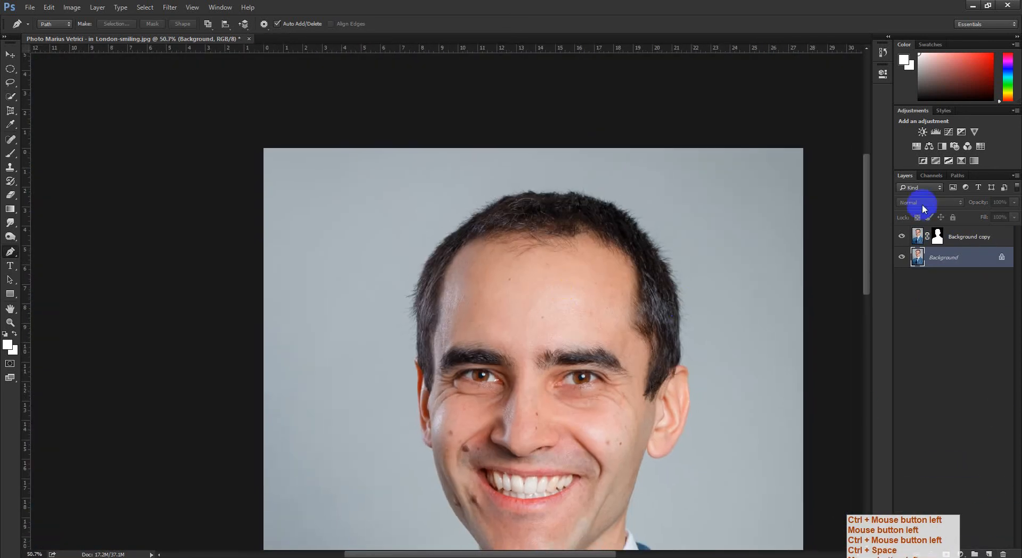
Load the Background copy layer mask as a selection, make the layer's image active, and turn on Quick Mask mode.
{"action": "left_click", "coordinate": [938, 236]}
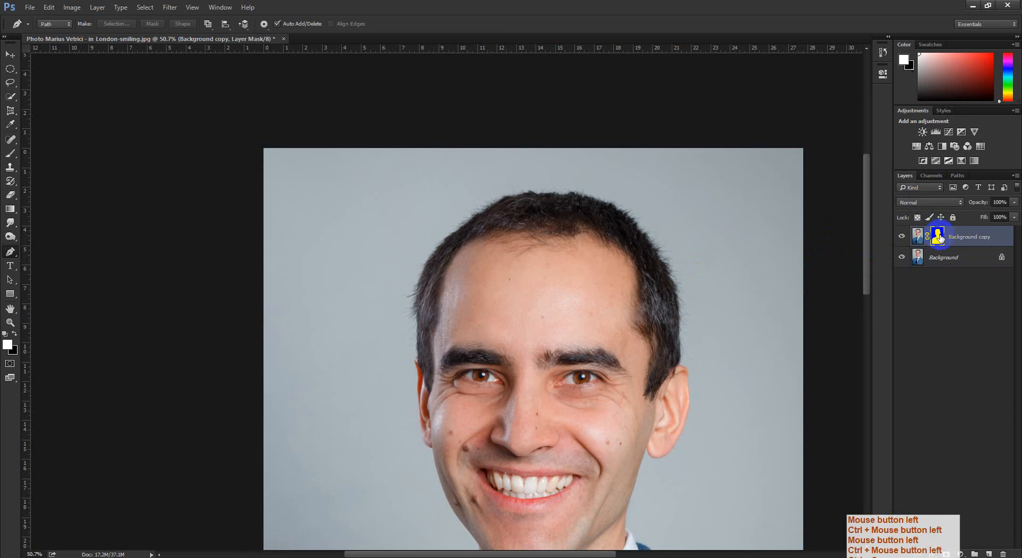
{"action": "left_click", "coordinate": [939, 237], "text": "ctrl"}
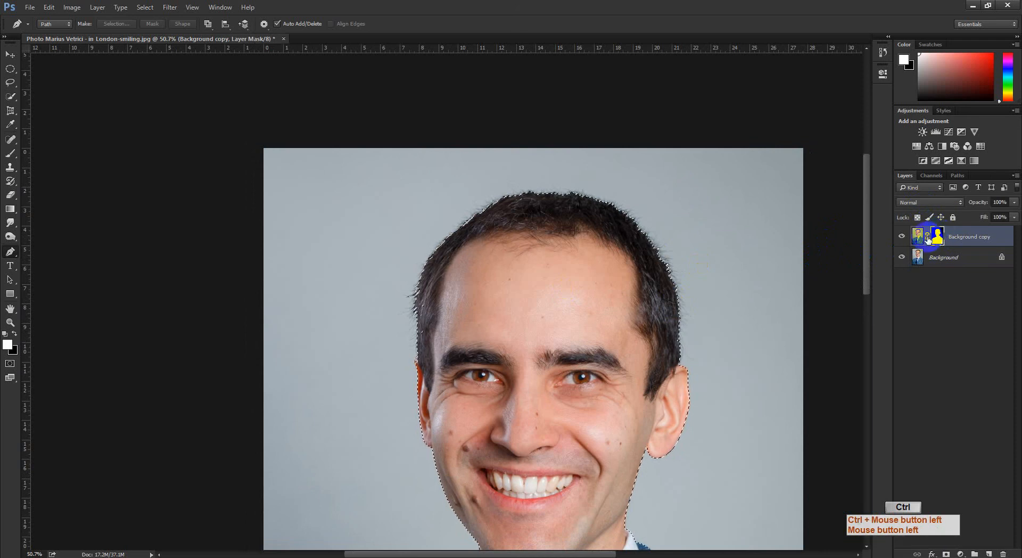
{"action": "key", "text": "q"}
{"action": "key", "text": "q"}
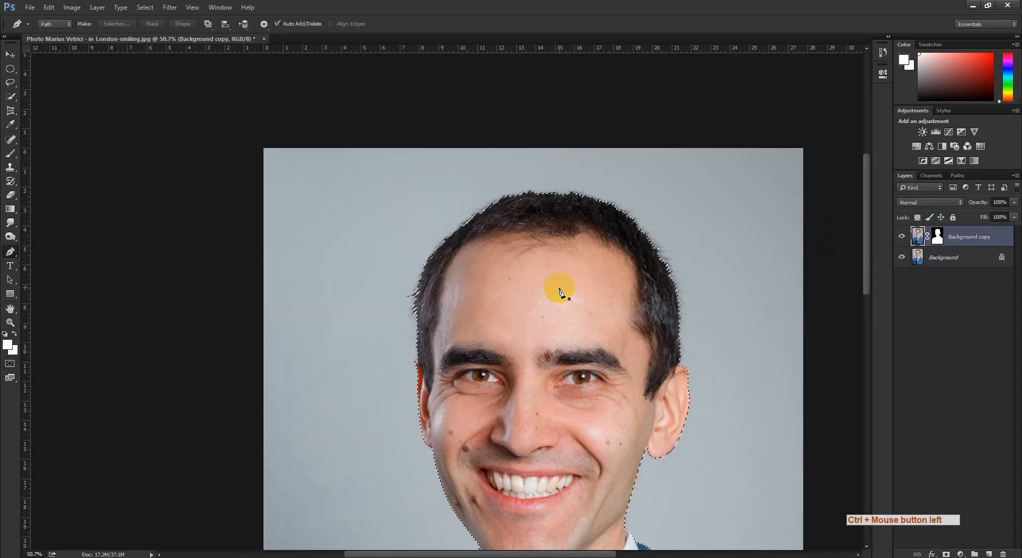
{"action": "key", "text": "q"}
{"action": "key", "text": "q"}
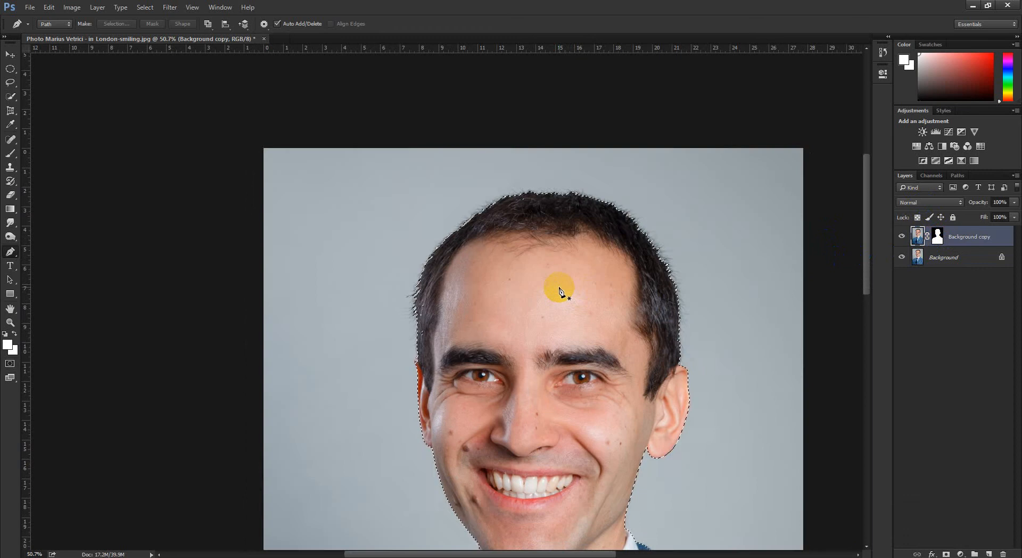
{"action": "key", "text": "q"}
Examine the hair edge in Quick Mask mode at close range on both sides of the head.
{"action": "key", "text": "ctrl+space"}
{"action": "left_click_drag", "start_coordinate": [425, 349], "coordinate": [404, 274]}
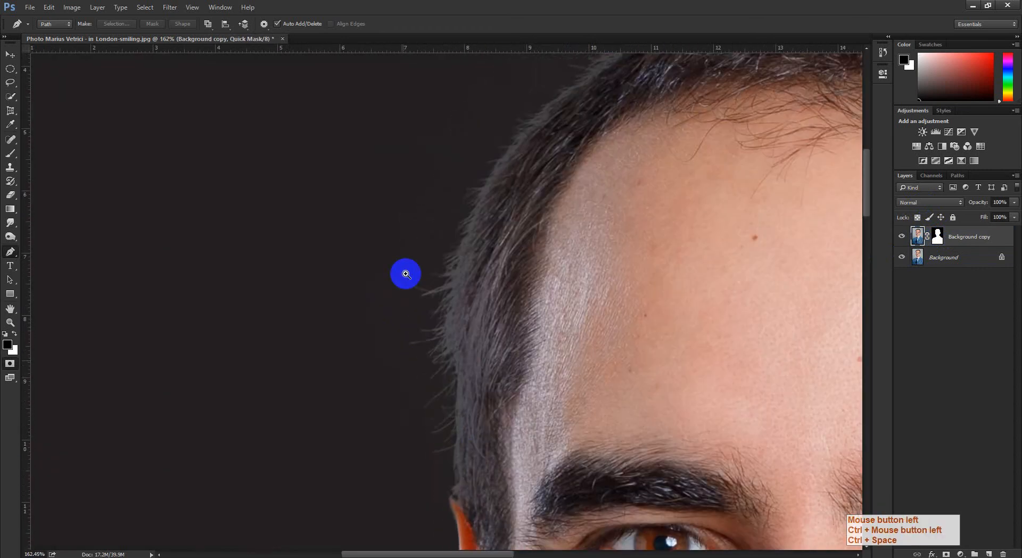
{"action": "left_click", "coordinate": [441, 321], "text": "ctrl"}
{"action": "left_click", "coordinate": [449, 333], "text": "ctrl"}
{"action": "left_click_drag", "start_coordinate": [430, 343], "coordinate": [352, 303]}
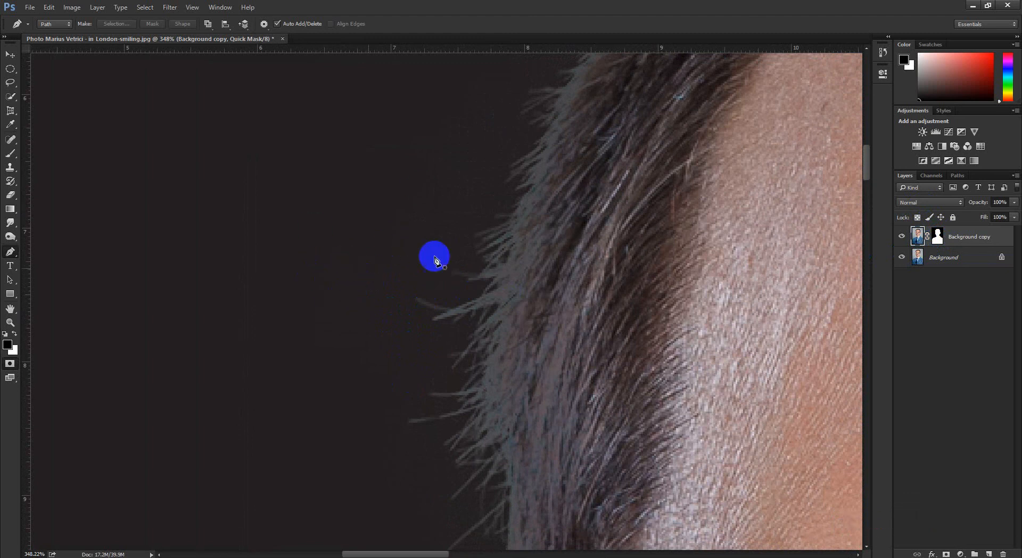
{"action": "left_click_drag", "start_coordinate": [435, 260], "coordinate": [486, 276]}
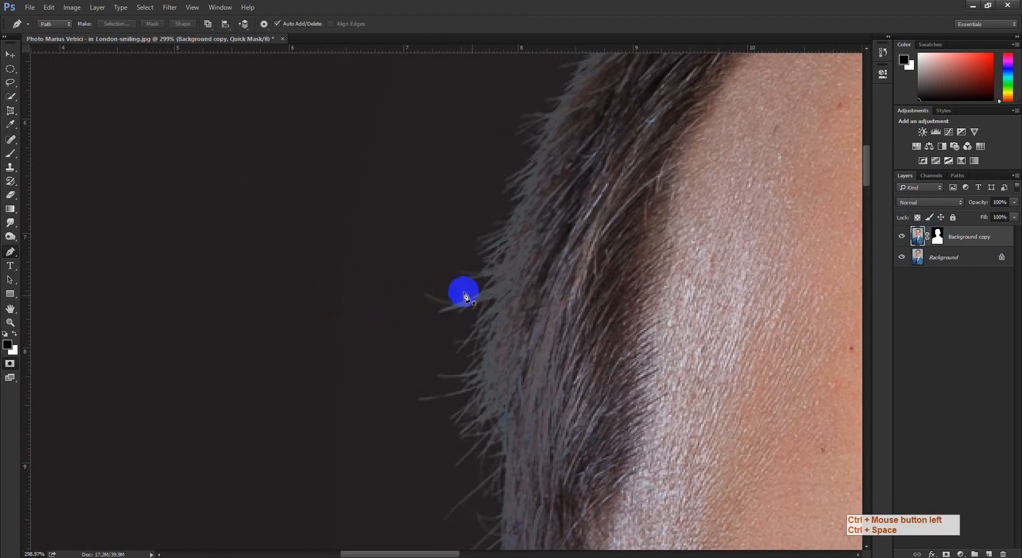
{"action": "left_click_drag", "start_coordinate": [517, 310], "coordinate": [463, 309]}
{"action": "left_click_drag", "start_coordinate": [639, 283], "coordinate": [176, 282]}
{"action": "left_click_drag", "start_coordinate": [580, 292], "coordinate": [423, 288]}
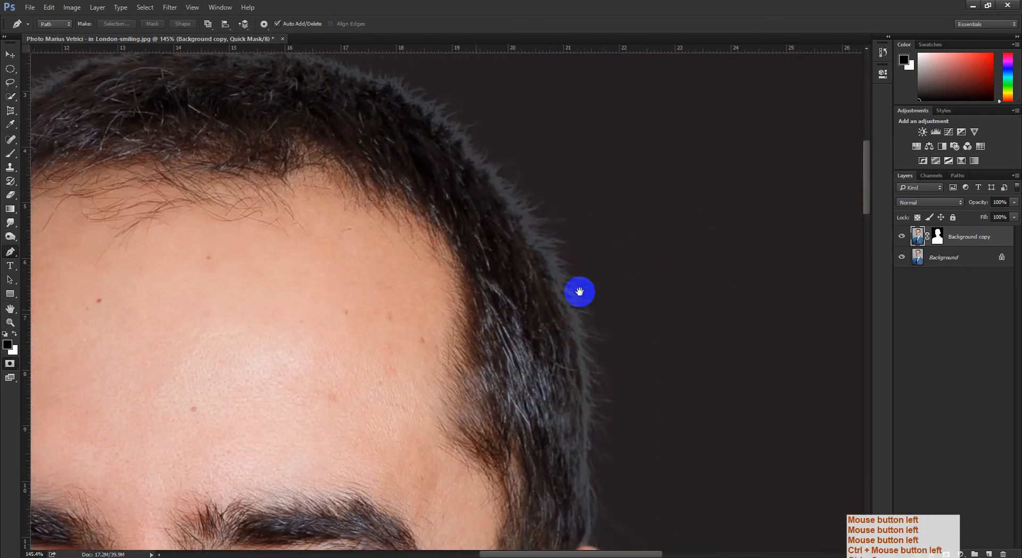
{"action": "left_click_drag", "start_coordinate": [569, 273], "coordinate": [561, 315]}
{"action": "left_click_drag", "start_coordinate": [605, 402], "coordinate": [535, 299]}
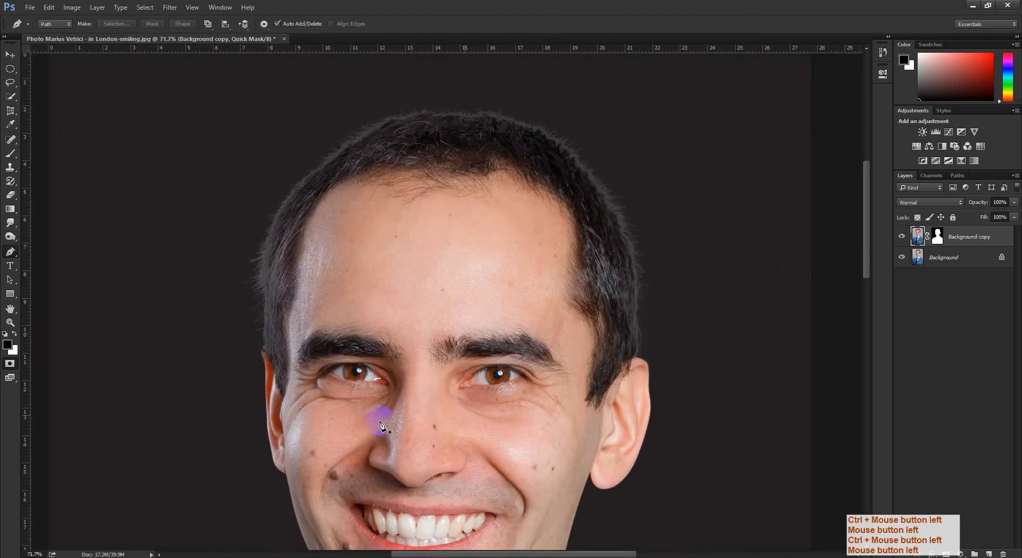
Switch to the Google Meet window in Chrome, look through the meeting's participant list, and return to Photoshop.
{"action": "mouse_move", "coordinate": [181, 556]}
{"action": "left_mouse_down"}
{"action": "mouse_move", "coordinate": [137, 524]}
{"action": "mouse_move", "coordinate": [144, 553]}
{"action": "mouse_move", "coordinate": [194, 505]}
{"action": "mouse_move", "coordinate": [170, 557]}
{"action": "left_mouse_up"}
{"action": "left_click", "coordinate": [169, 556]}
{"action": "left_click", "coordinate": [167, 554]}
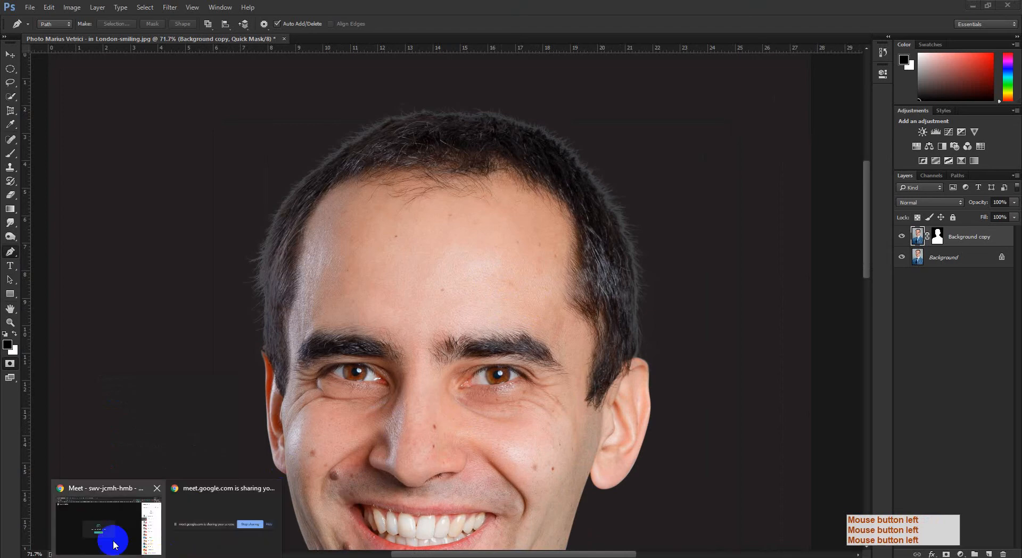
{"action": "left_click", "coordinate": [103, 535]}
{"action": "scroll", "coordinate": [922, 345], "scroll_direction": "down", "scroll_amount": 6}
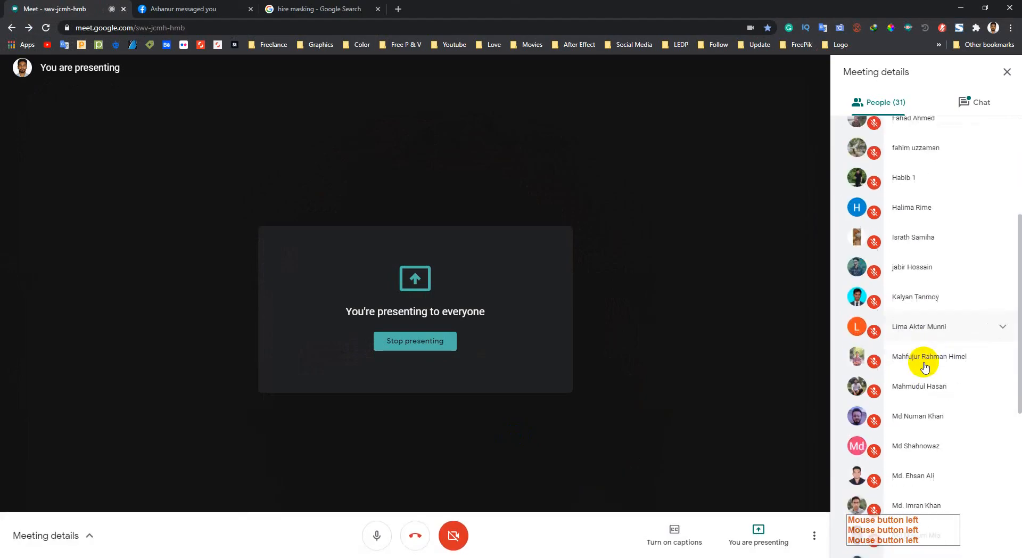
{"action": "scroll", "coordinate": [946, 398], "scroll_direction": "down", "scroll_amount": 1}
{"action": "scroll", "coordinate": [968, 265], "scroll_direction": "up", "scroll_amount": 3}
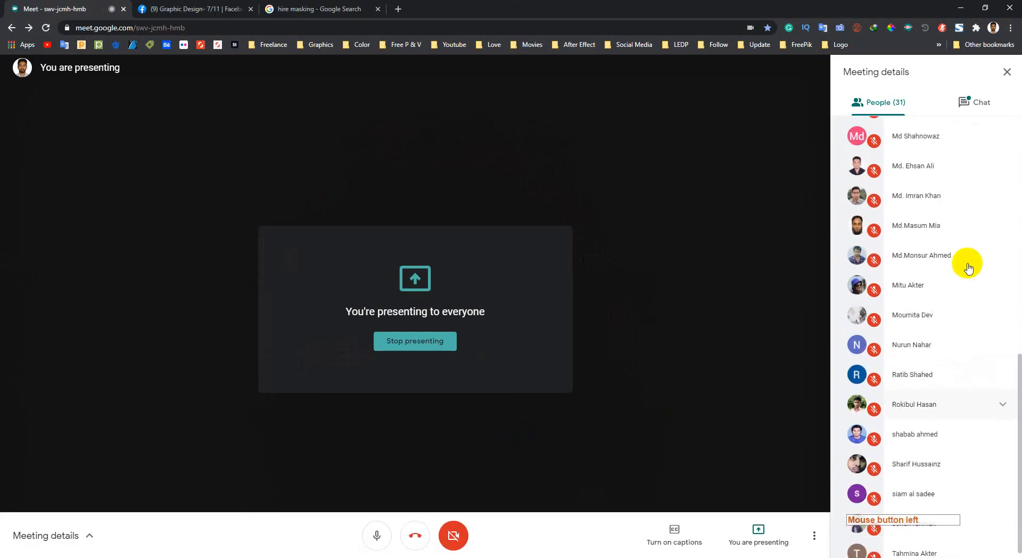
{"action": "left_click", "coordinate": [961, 8]}
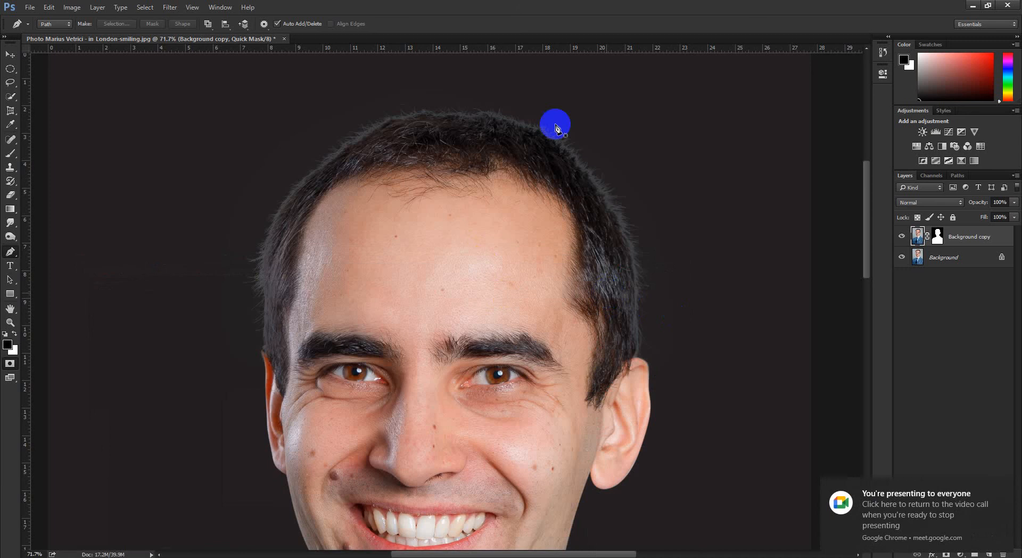
{"action": "left_click", "coordinate": [73, 7]}
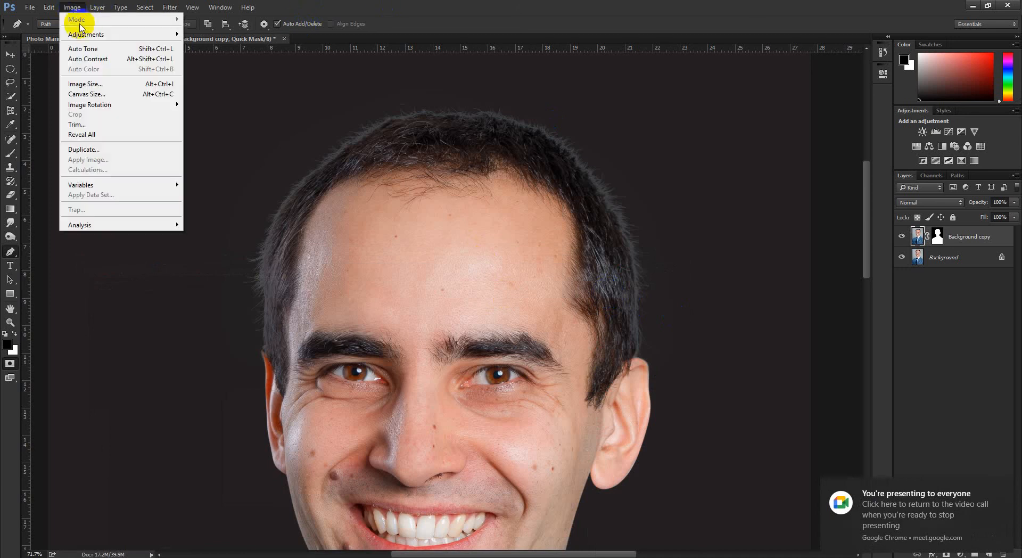
{"action": "mouse_move", "coordinate": [83, 32]}
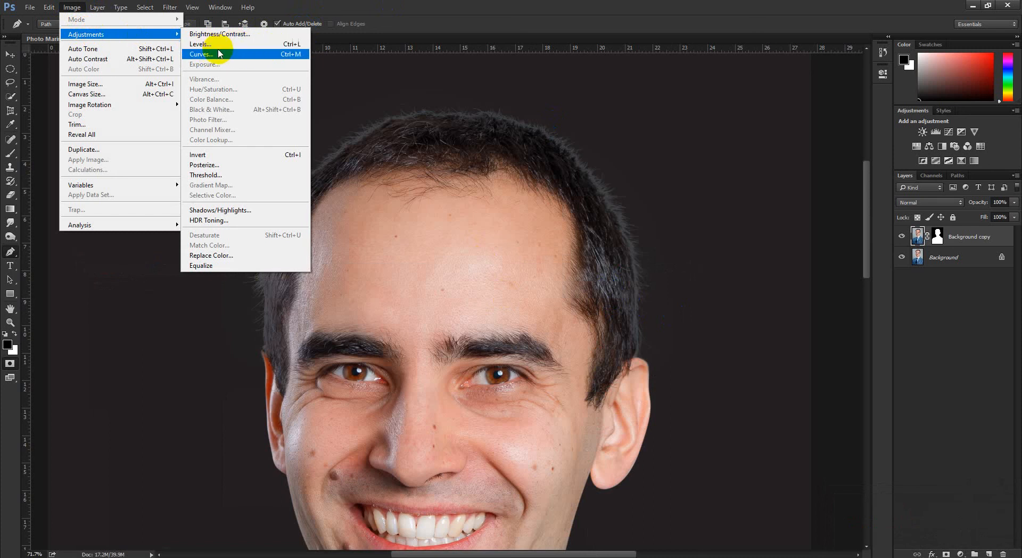
{"action": "left_click", "coordinate": [200, 44]}
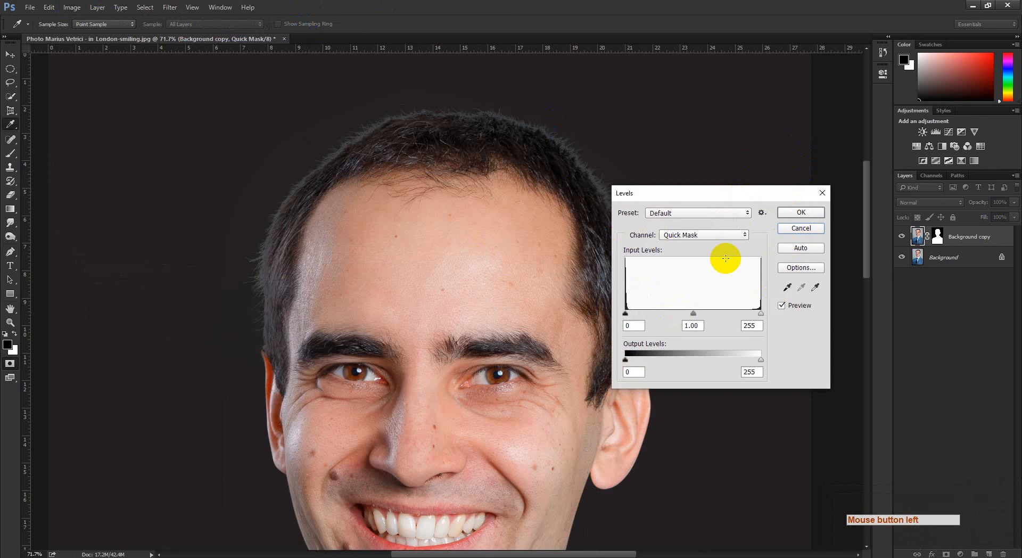
{"action": "left_click", "coordinate": [761, 318]}
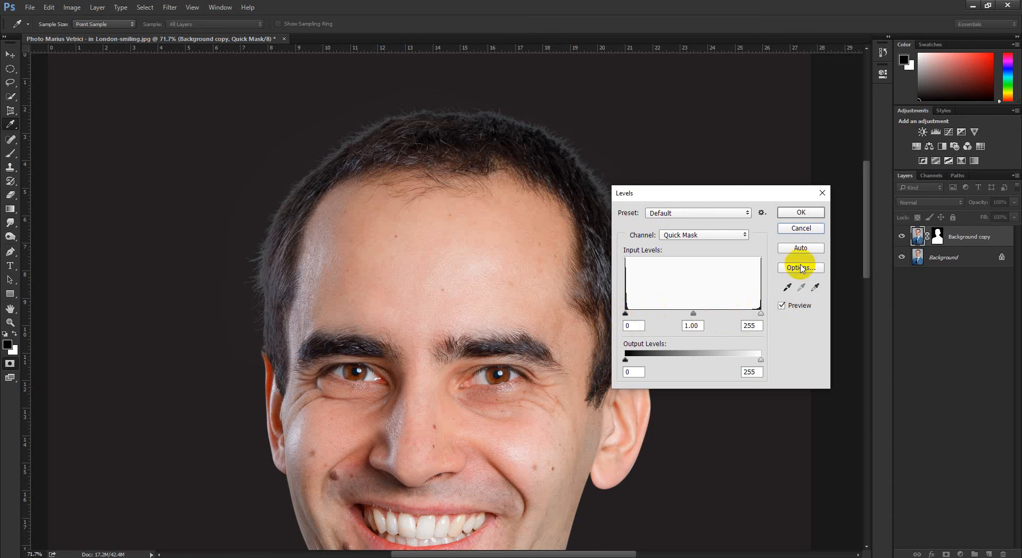
{"action": "left_click", "coordinate": [801, 229]}
{"action": "key", "text": "p"}
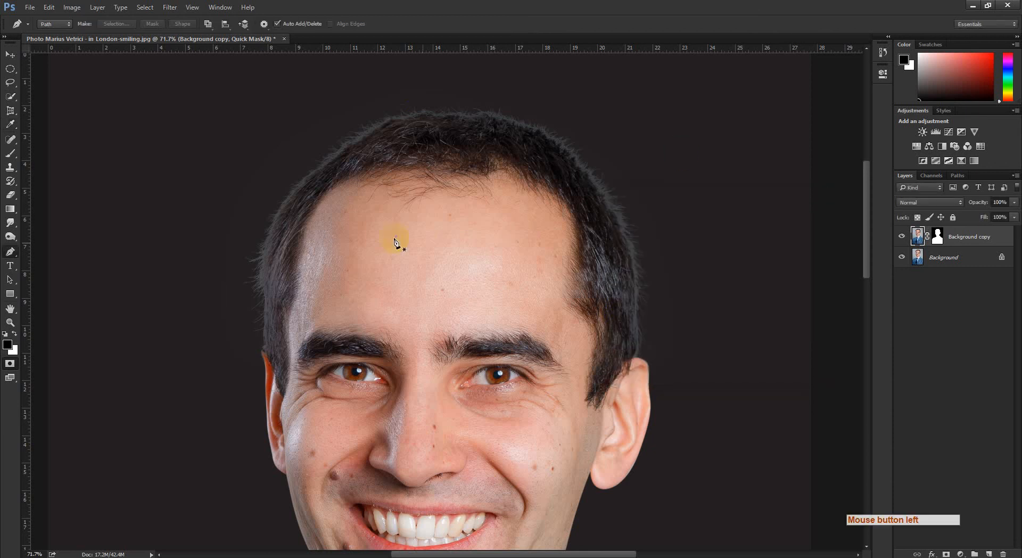
Draw a freehand Lasso selection around the left side of the hair, from above the crown down past the left ear.
{"action": "key", "text": "ctrl+space"}
{"action": "left_click_drag", "start_coordinate": [405, 277], "coordinate": [344, 278]}
{"action": "left_click_drag", "start_coordinate": [416, 227], "coordinate": [478, 234]}
{"action": "left_click_drag", "start_coordinate": [478, 234], "coordinate": [418, 252]}
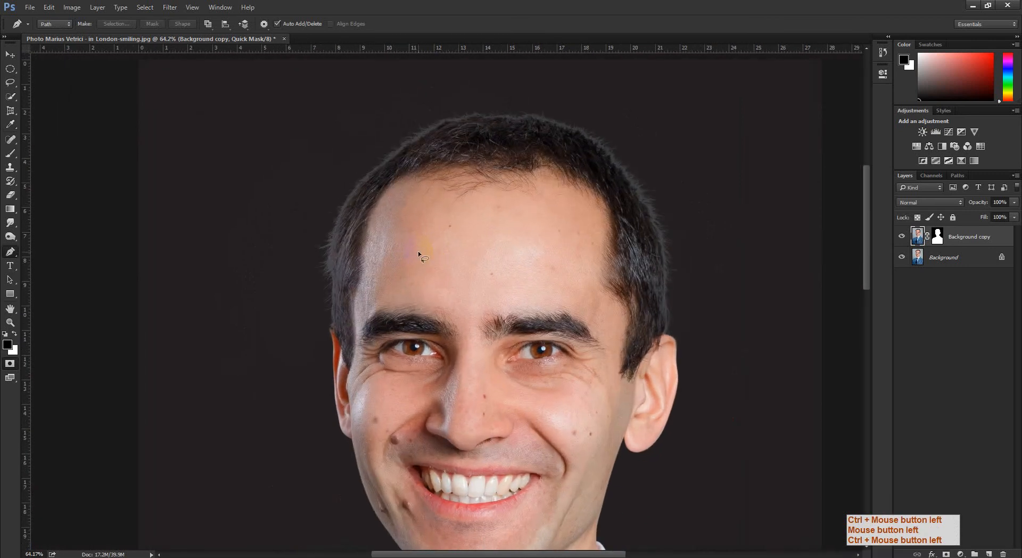
{"action": "key", "text": "l"}
{"action": "key", "text": "ctrl+space"}
{"action": "mouse_move", "coordinate": [350, 246]}
{"action": "left_mouse_down"}
{"action": "mouse_move", "coordinate": [368, 255]}
{"action": "mouse_move", "coordinate": [380, 301]}
{"action": "left_mouse_up"}
{"action": "left_click_drag", "start_coordinate": [425, 271], "coordinate": [411, 271]}
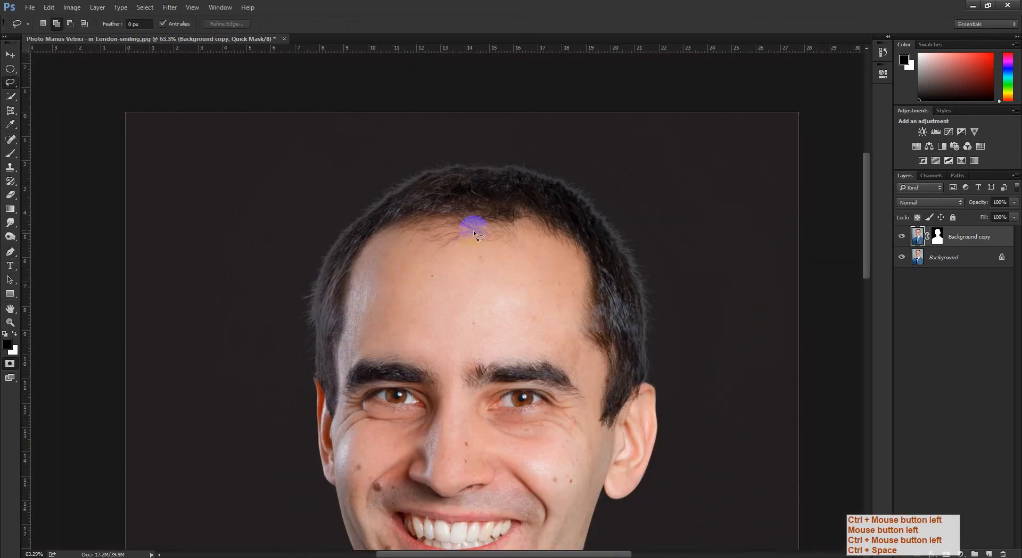
{"action": "mouse_move", "coordinate": [489, 206]}
{"action": "left_mouse_down"}
{"action": "mouse_move", "coordinate": [496, 124]}
{"action": "mouse_move", "coordinate": [439, 85]}
{"action": "left_mouse_up"}
{"action": "mouse_move", "coordinate": [263, 251]}
{"action": "left_mouse_down"}
{"action": "mouse_move", "coordinate": [259, 312]}
{"action": "mouse_move", "coordinate": [276, 426]}
{"action": "left_mouse_up"}
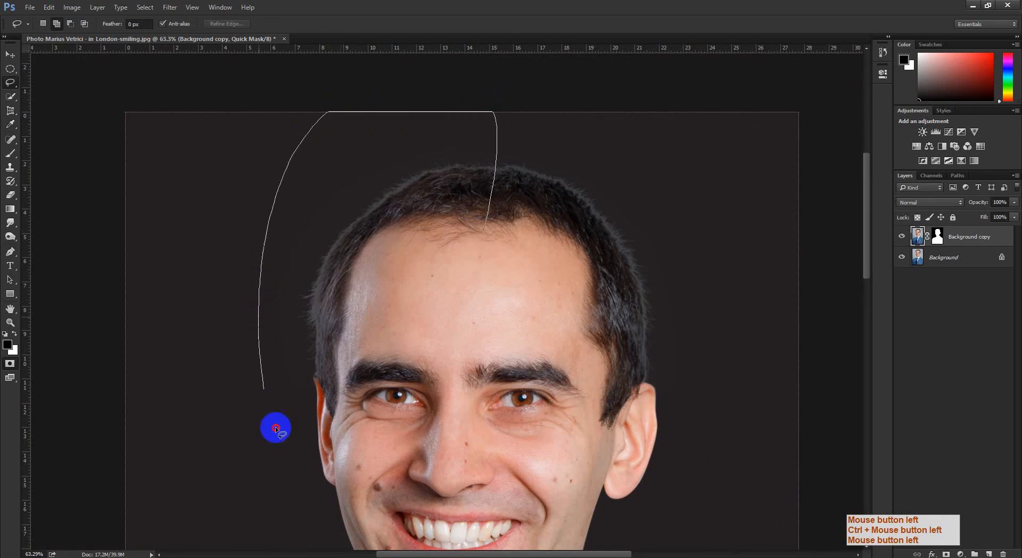
{"action": "left_click_drag", "start_coordinate": [359, 493], "coordinate": [363, 493]}
{"action": "left_click_drag", "start_coordinate": [321, 398], "coordinate": [368, 322]}
{"action": "mouse_move", "coordinate": [388, 193]}
{"action": "left_mouse_down"}
{"action": "mouse_move", "coordinate": [406, 306]}
{"action": "mouse_move", "coordinate": [365, 321]}
{"action": "mouse_move", "coordinate": [389, 323]}
{"action": "left_mouse_up"}
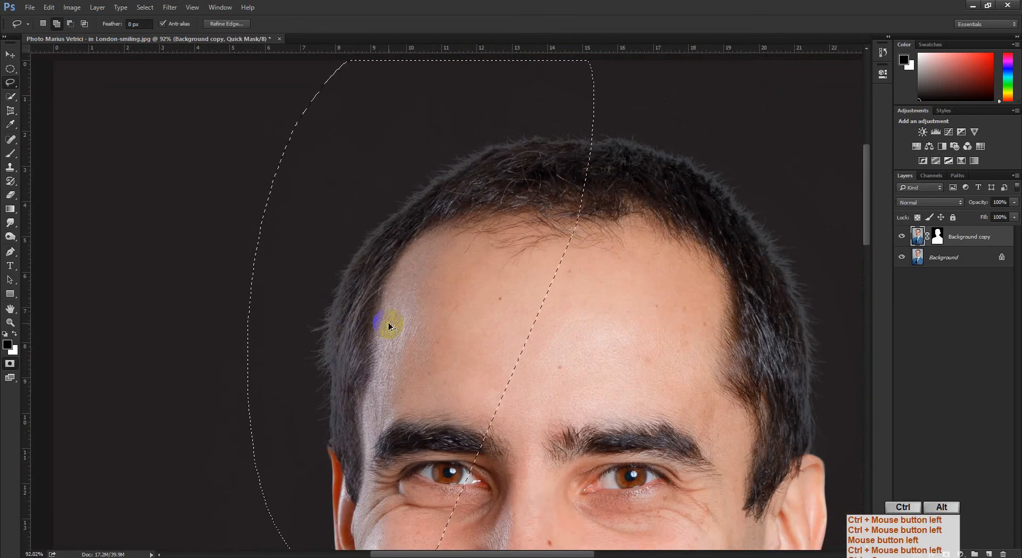
Feather the selection around the left side of the hair by 20 pixels and open Levels for the Quick Mask.
{"action": "key", "text": "ctrl+alt+d"}
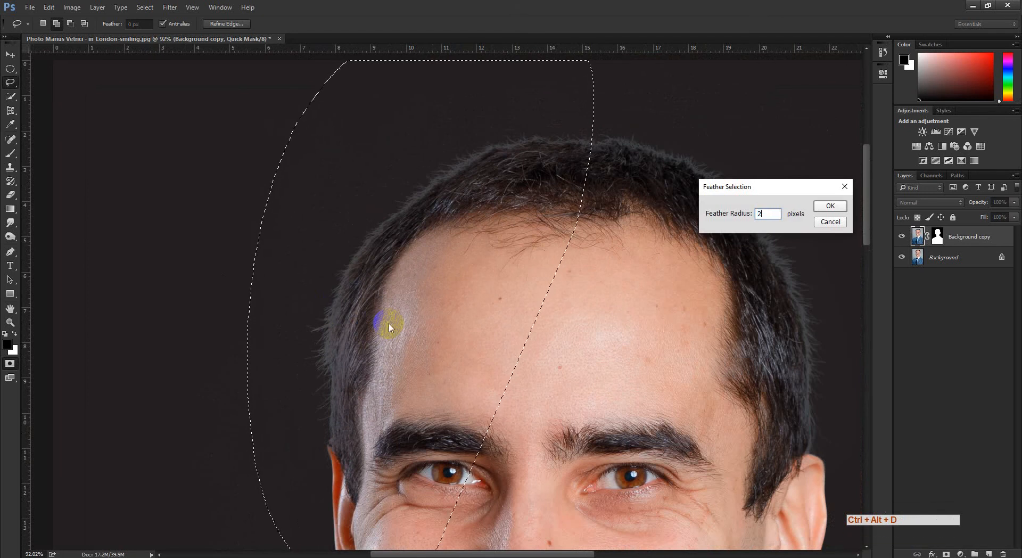
{"action": "key", "text": "Return"}
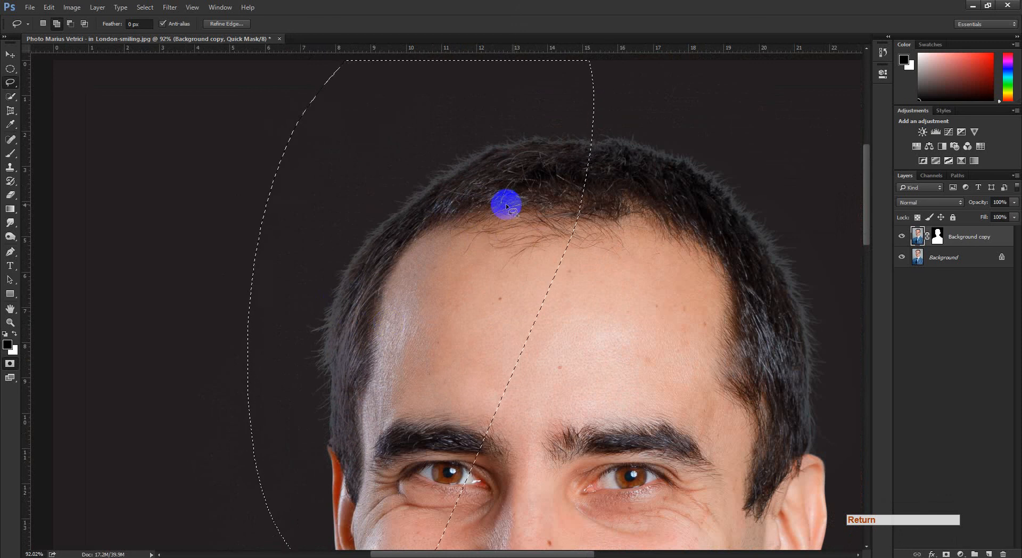
{"action": "key", "text": "ctrl+space"}
{"action": "left_click_drag", "start_coordinate": [542, 297], "coordinate": [390, 344]}
{"action": "left_click_drag", "start_coordinate": [299, 299], "coordinate": [298, 300]}
{"action": "key", "text": "ctrl+l"}
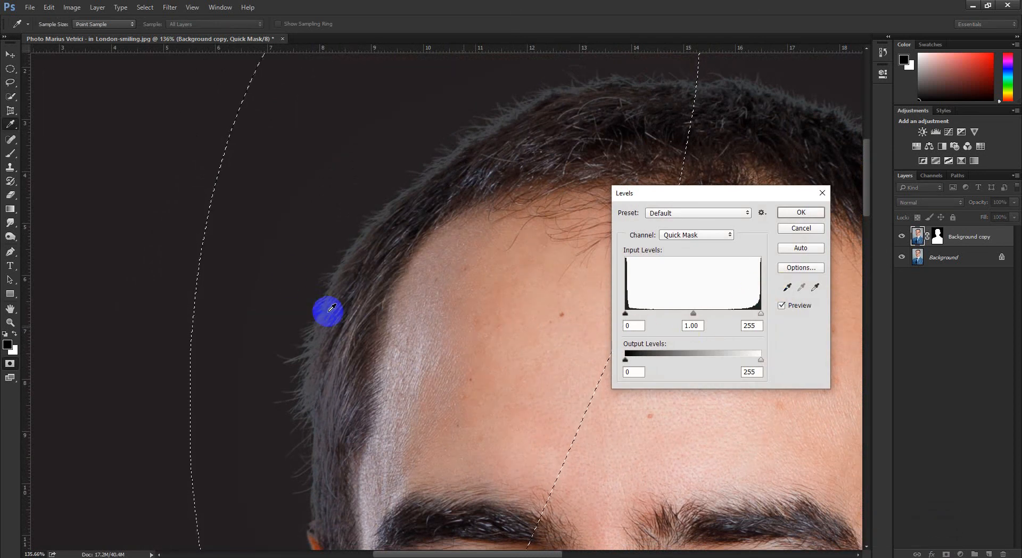
{"action": "left_click_drag", "start_coordinate": [252, 371], "coordinate": [292, 386]}
{"action": "left_click_drag", "start_coordinate": [333, 389], "coordinate": [301, 389]}
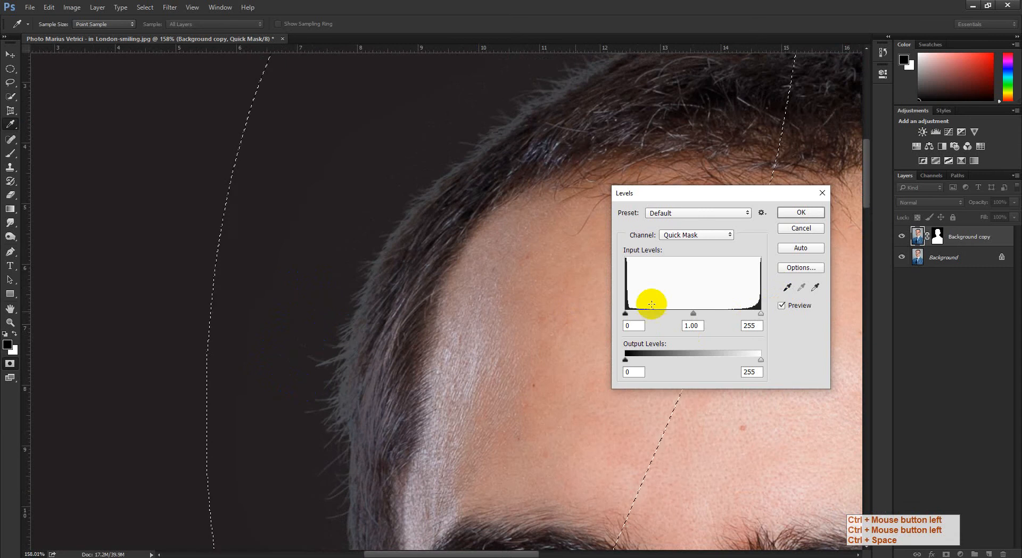
Try a black input level of 17 on the left hair edge and reset it to 0.
{"action": "left_click_drag", "start_coordinate": [627, 318], "coordinate": [635, 318]}
{"action": "mouse_move", "coordinate": [354, 306]}
{"action": "left_mouse_down"}
{"action": "mouse_move", "coordinate": [383, 338]}
{"action": "mouse_move", "coordinate": [375, 289]}
{"action": "mouse_move", "coordinate": [338, 296]}
{"action": "left_mouse_up"}
{"action": "left_click", "coordinate": [638, 325]}
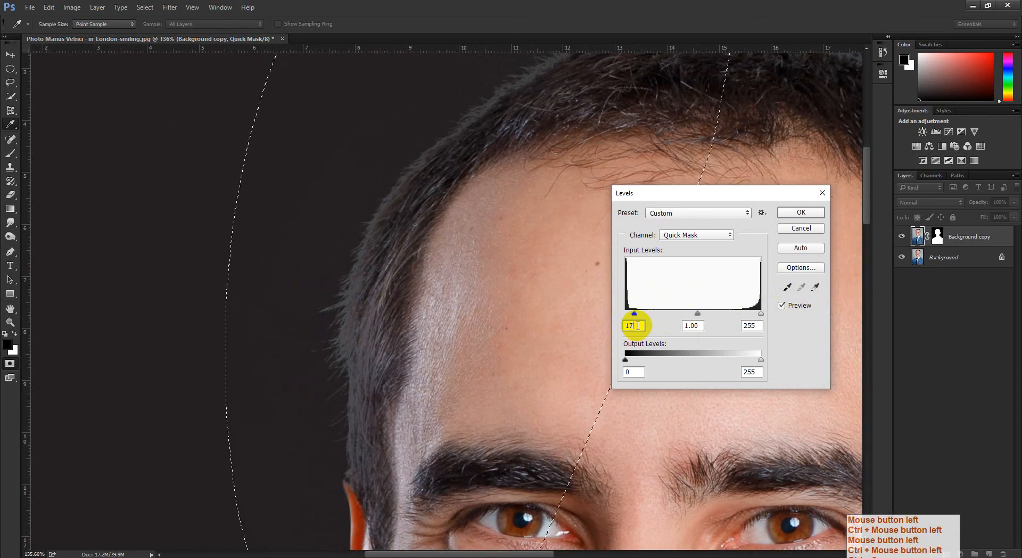
{"action": "left_click_drag", "start_coordinate": [637, 318], "coordinate": [612, 315]}
{"action": "left_click_drag", "start_coordinate": [334, 307], "coordinate": [360, 320]}
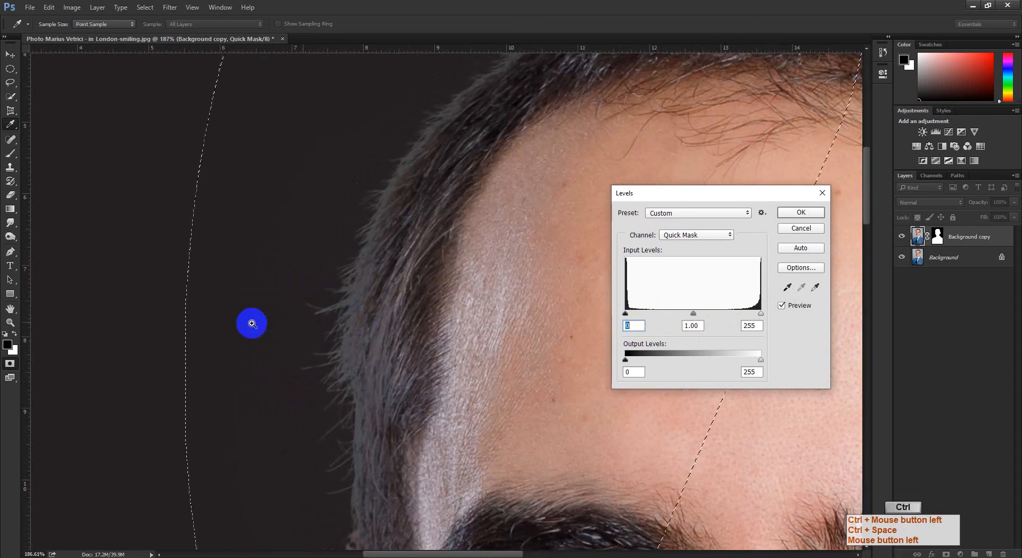
Raise the black input level slightly above 0 for the left hair edge and apply Levels.
{"action": "left_click_drag", "start_coordinate": [250, 323], "coordinate": [277, 330]}
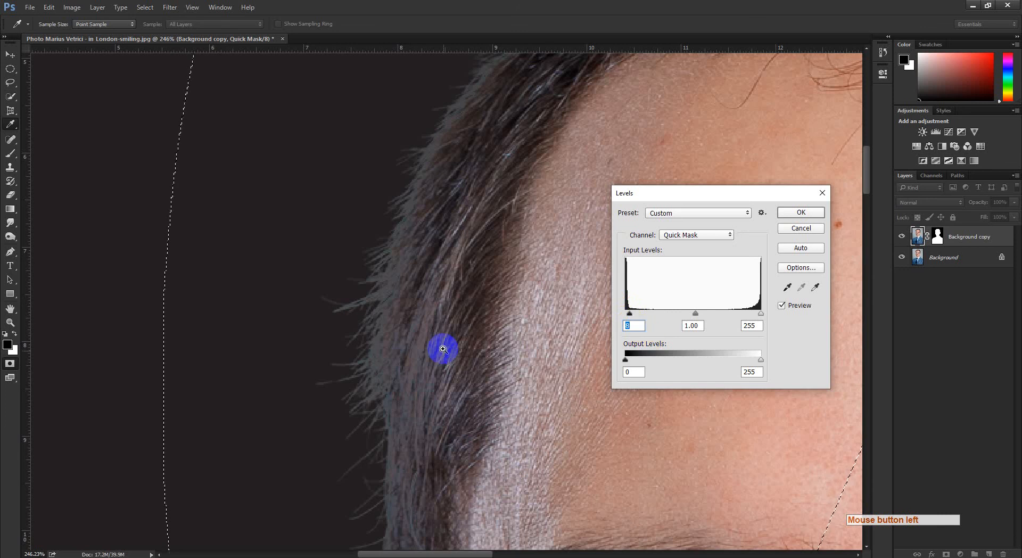
{"action": "left_click_drag", "start_coordinate": [443, 349], "coordinate": [400, 347]}
{"action": "left_click", "coordinate": [800, 211]}
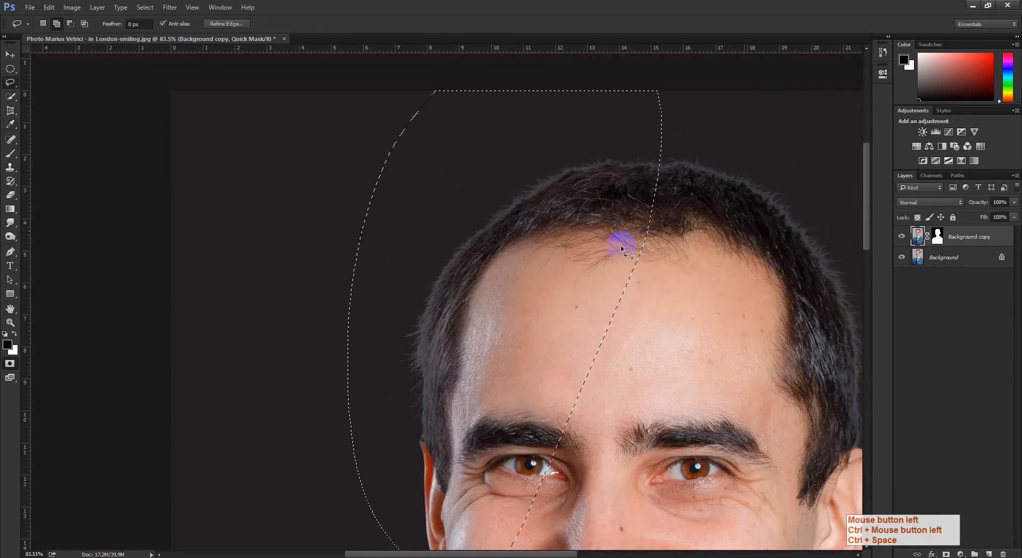
Replace the selection with a freehand Lasso outline around the right side of the hair and feather it by 20 pixels.
{"action": "mouse_move", "coordinate": [483, 240]}
{"action": "left_mouse_down"}
{"action": "mouse_move", "coordinate": [508, 258]}
{"action": "mouse_move", "coordinate": [557, 246]}
{"action": "mouse_move", "coordinate": [678, 333]}
{"action": "mouse_move", "coordinate": [568, 337]}
{"action": "mouse_move", "coordinate": [464, 270]}
{"action": "left_mouse_up"}
{"action": "key", "text": "ctrl+d"}
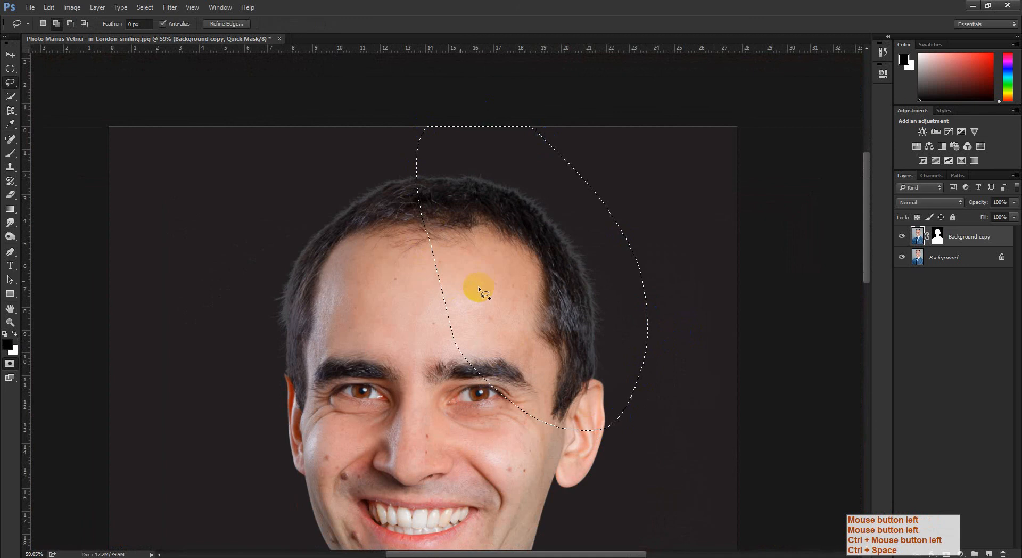
{"action": "left_click_drag", "start_coordinate": [570, 244], "coordinate": [612, 300]}
{"action": "key", "text": "ctrl+alt+d"}
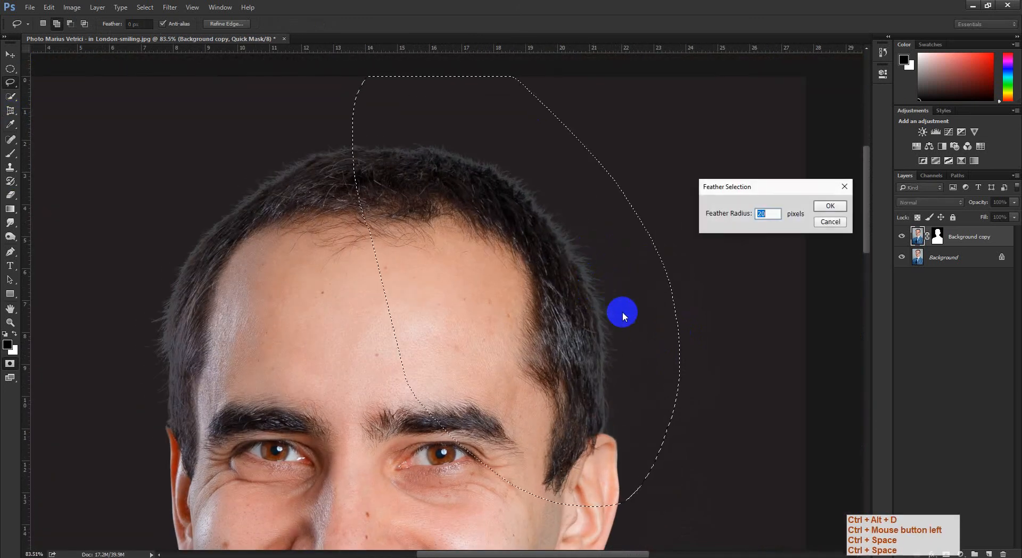
{"action": "key", "text": "Return"}
Raise the Quick Mask's black input level slightly above 0 along the right hair edge with Levels.
{"action": "key", "text": "ctrl+l"}
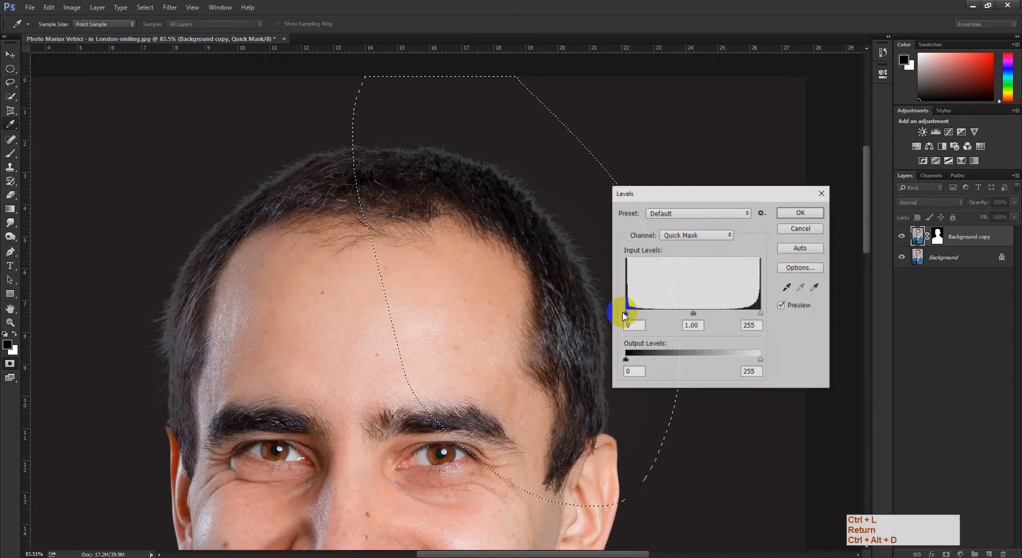
{"action": "left_click", "coordinate": [538, 256], "text": "ctrl"}
{"action": "left_click_drag", "start_coordinate": [538, 256], "coordinate": [485, 306]}
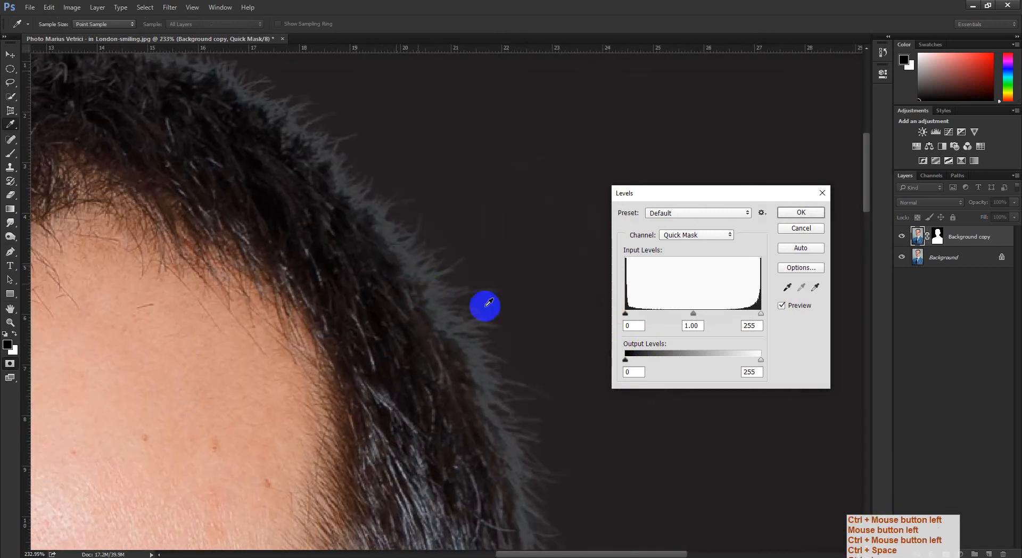
{"action": "left_click_drag", "start_coordinate": [698, 197], "coordinate": [779, 187]}
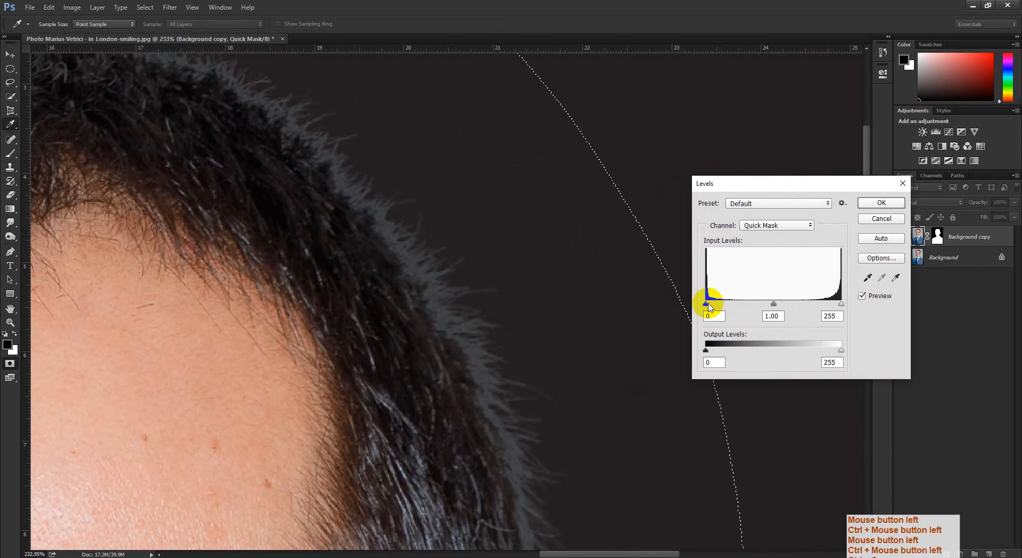
{"action": "left_click_drag", "start_coordinate": [708, 304], "coordinate": [710, 304]}
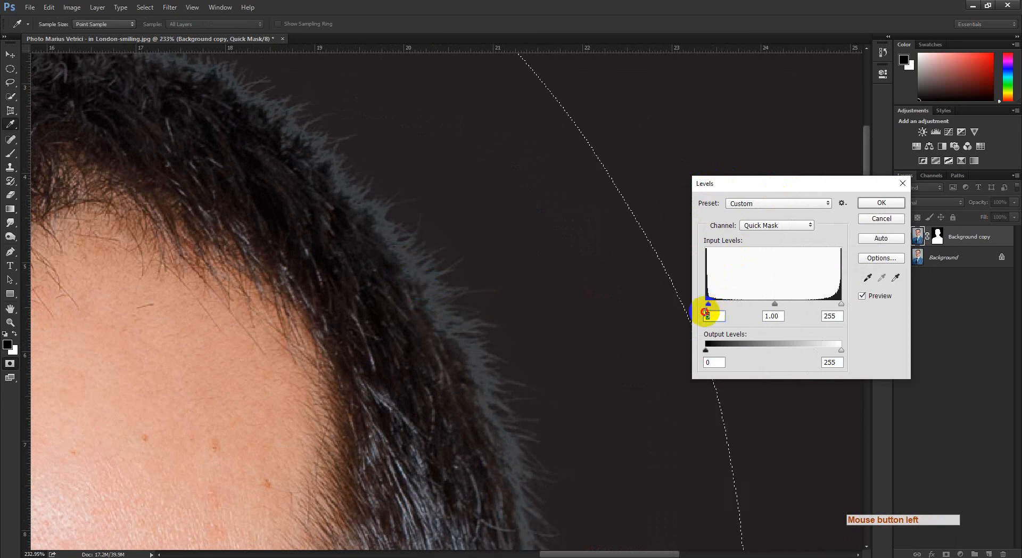
{"action": "left_click", "coordinate": [706, 312]}
{"action": "key", "text": "Return"}
Deselect the right-side area and examine the adjusted hair edge from the crown down to the right ear.
{"action": "key", "text": "ctrl+space"}
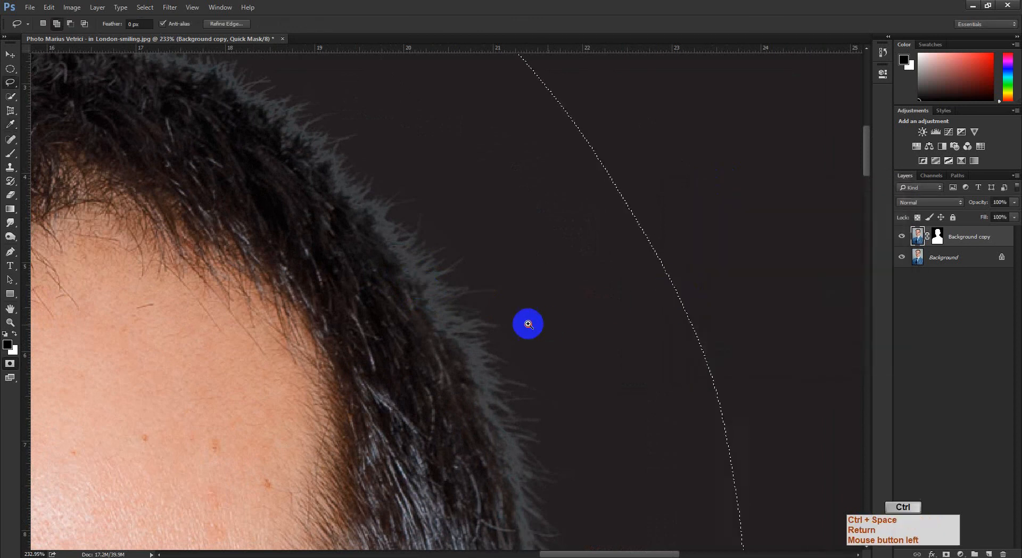
{"action": "left_click_drag", "start_coordinate": [527, 322], "coordinate": [589, 402]}
{"action": "key", "text": "ctrl+d"}
{"action": "key", "text": "ctrl+space"}
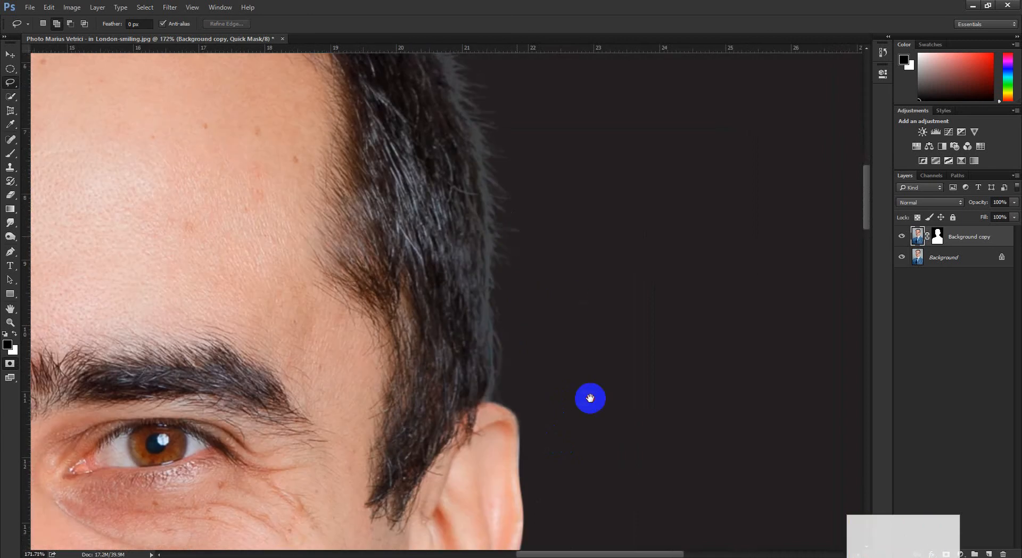
{"action": "left_click_drag", "start_coordinate": [541, 160], "coordinate": [447, 266]}
{"action": "key", "text": "ctrl+space"}
{"action": "left_click_drag", "start_coordinate": [529, 258], "coordinate": [487, 322]}
{"action": "mouse_move", "coordinate": [557, 341]}
{"action": "left_mouse_down"}
{"action": "mouse_move", "coordinate": [456, 257]}
{"action": "mouse_move", "coordinate": [433, 250]}
{"action": "left_mouse_up"}
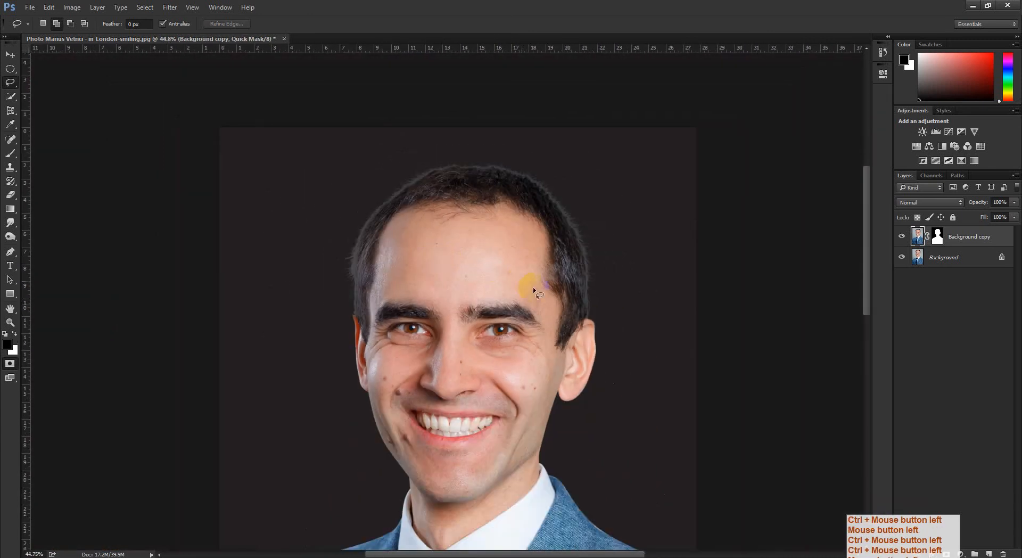
Draw a freehand Lasso selection around all of the hair from ear to ear and feather it.
{"action": "mouse_move", "coordinate": [387, 150]}
{"action": "left_mouse_down"}
{"action": "mouse_move", "coordinate": [326, 220]}
{"action": "mouse_move", "coordinate": [334, 348]}
{"action": "left_mouse_up"}
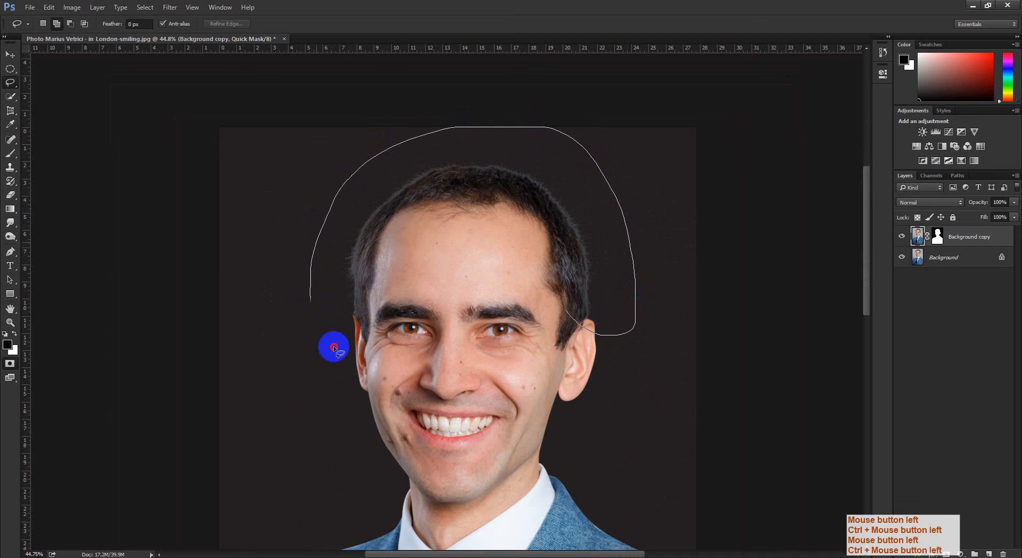
{"action": "key", "text": "ctrl+space"}
{"action": "left_click", "coordinate": [447, 272], "text": "ctrl"}
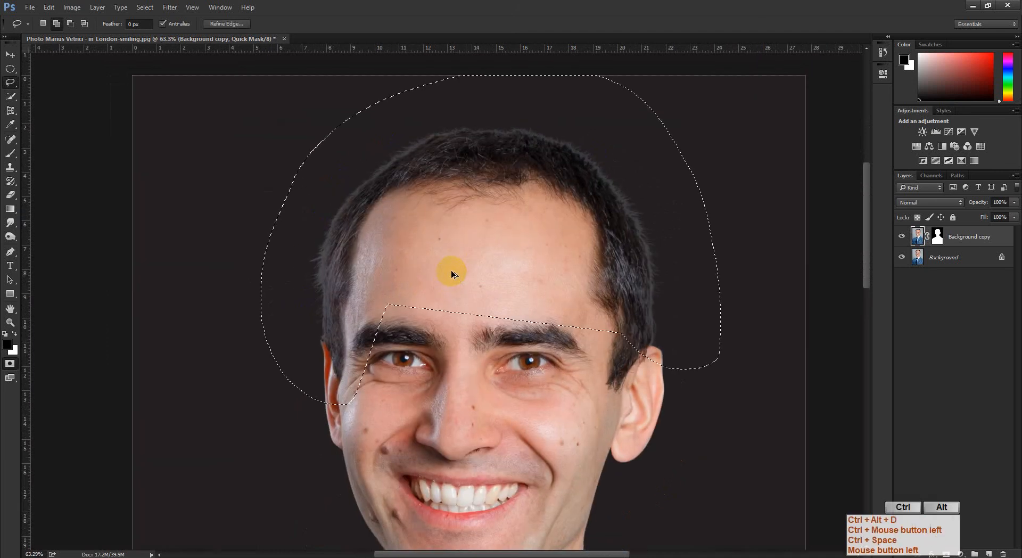
{"action": "key", "text": "ctrl+alt+d"}
{"action": "key", "text": "Return"}
Lower the Quick Mask's white input level to 162 in Levels for the whole hair selection.
{"action": "key", "text": "ctrl+l"}
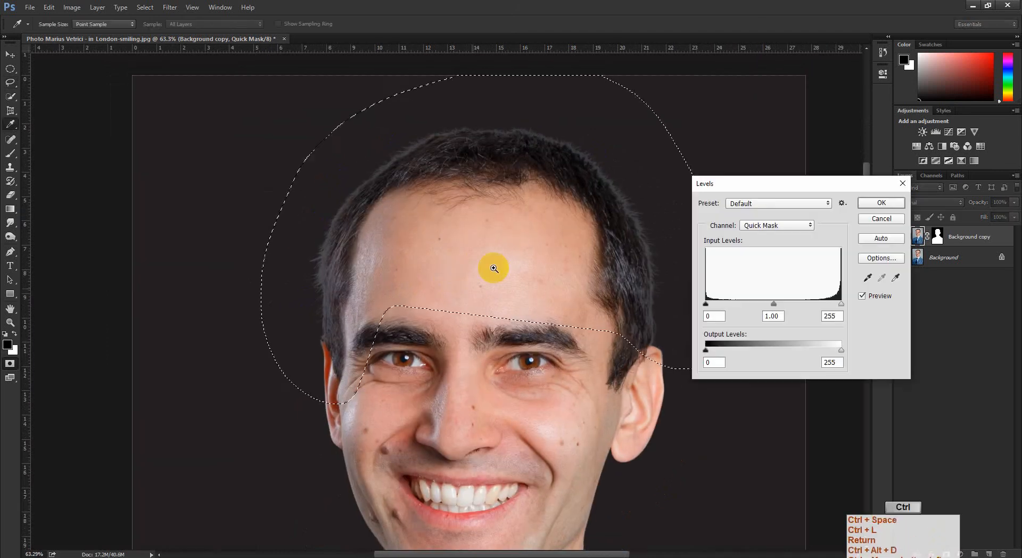
{"action": "key", "text": "ctrl+space"}
{"action": "left_click", "coordinate": [473, 256], "text": "ctrl"}
{"action": "left_click_drag", "start_coordinate": [472, 256], "coordinate": [399, 341]}
{"action": "key", "text": "ctrl+space"}
{"action": "left_click", "coordinate": [473, 301], "text": "ctrl"}
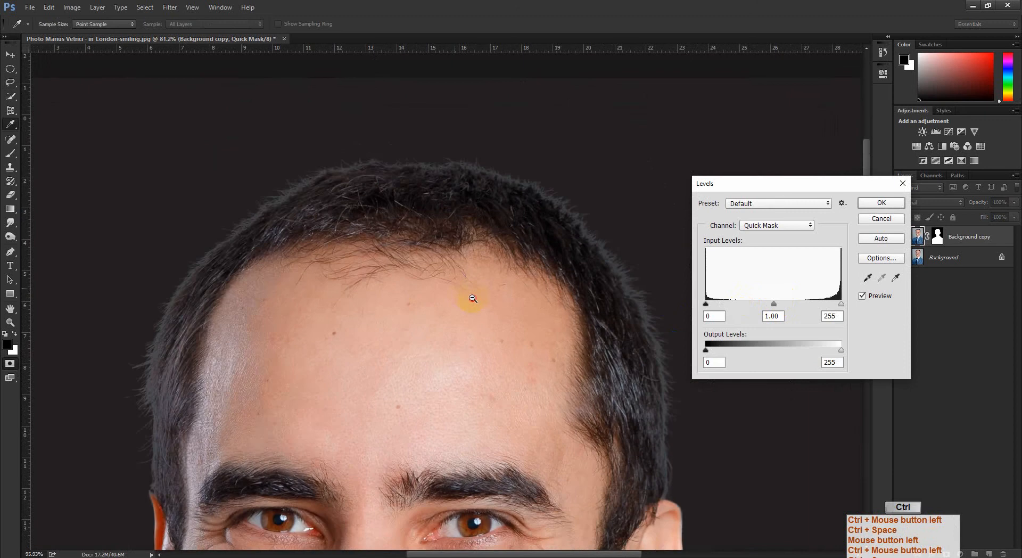
{"action": "left_click_drag", "start_coordinate": [842, 306], "coordinate": [793, 318]}
Examine the Levels preview at close range along the hair edge, from the left side over the crown to the right side.
{"action": "key", "text": "ctrl+space"}
{"action": "left_click", "coordinate": [155, 365], "text": "ctrl"}
{"action": "left_click", "coordinate": [206, 303], "text": "ctrl"}
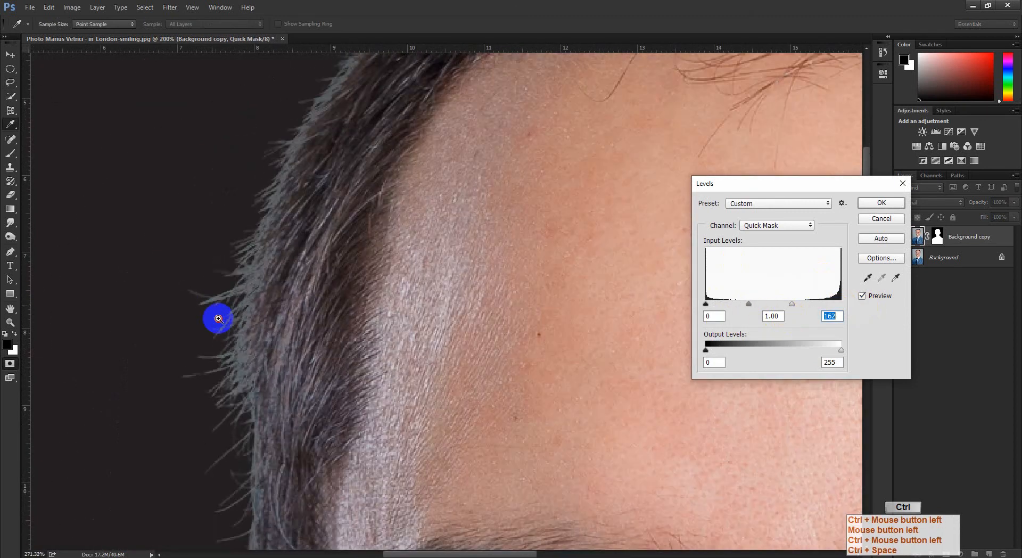
{"action": "left_click_drag", "start_coordinate": [504, 174], "coordinate": [196, 396]}
{"action": "left_click_drag", "start_coordinate": [527, 250], "coordinate": [406, 354]}
{"action": "left_click_drag", "start_coordinate": [594, 405], "coordinate": [424, 269]}
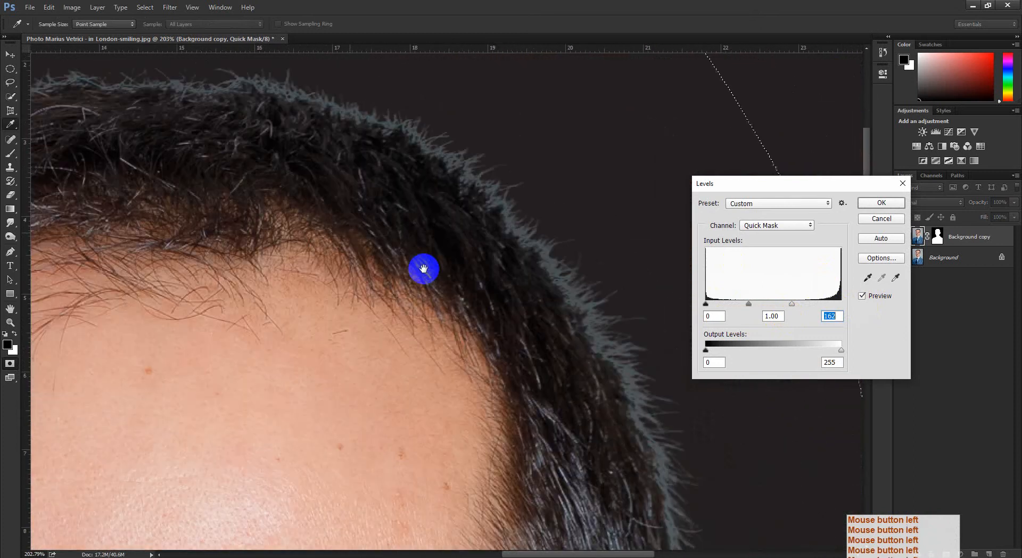
{"action": "left_click_drag", "start_coordinate": [562, 543], "coordinate": [489, 250]}
{"action": "left_click_drag", "start_coordinate": [541, 298], "coordinate": [545, 322]}
{"action": "left_click_drag", "start_coordinate": [508, 366], "coordinate": [518, 534]}
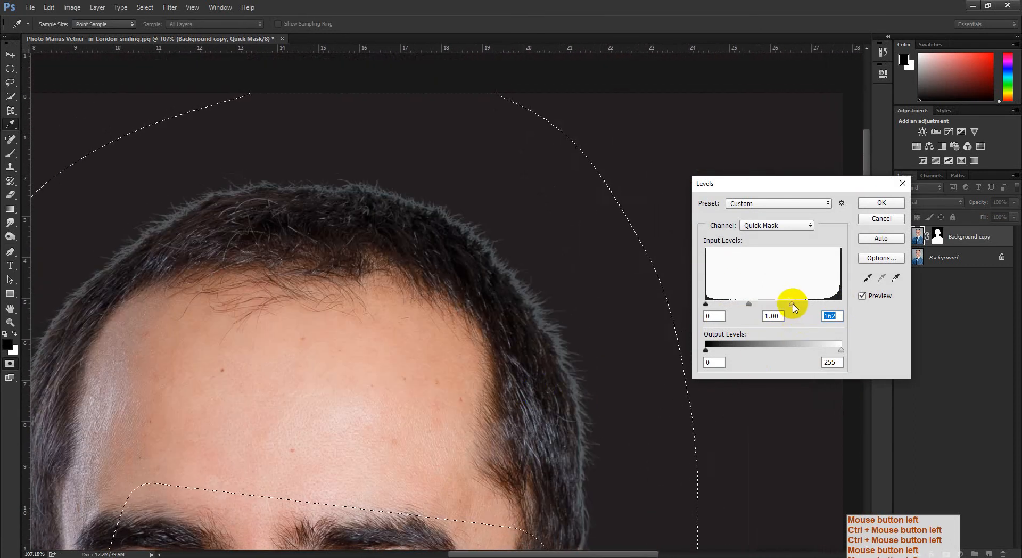
Readjust the white input level to about 167 and apply Levels to the Quick Mask.
{"action": "left_click_drag", "start_coordinate": [793, 307], "coordinate": [805, 317]}
{"action": "left_click_drag", "start_coordinate": [549, 281], "coordinate": [552, 310]}
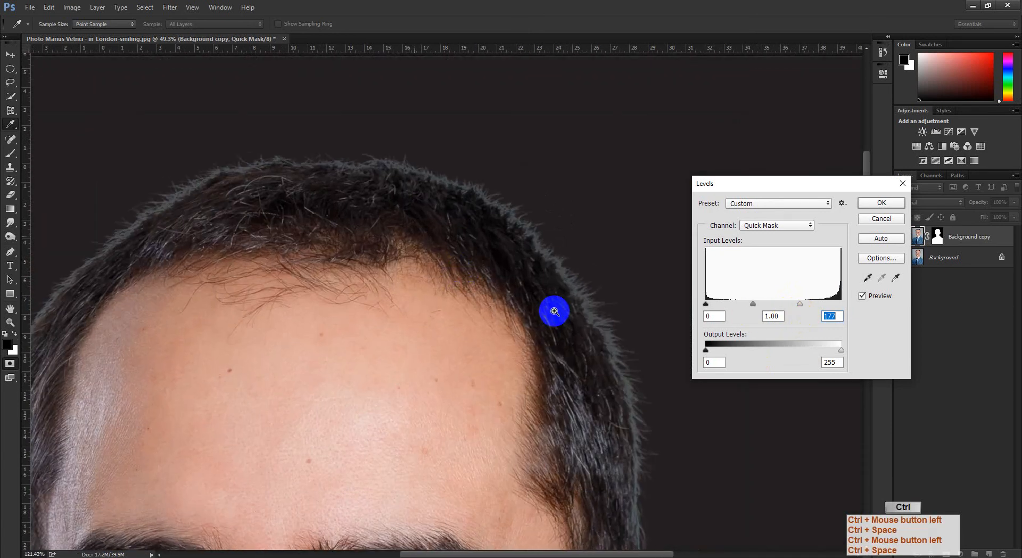
{"action": "left_click", "coordinate": [798, 305]}
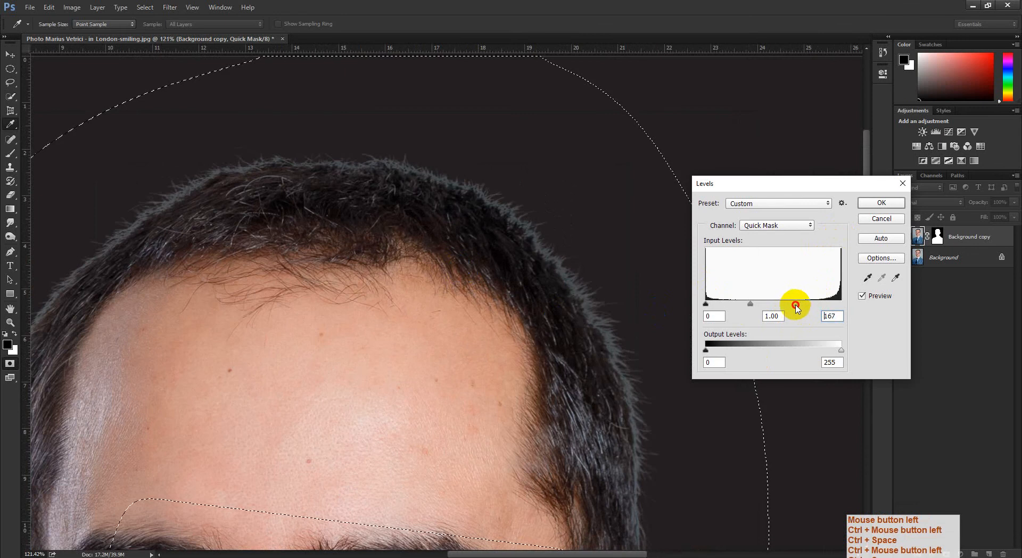
{"action": "left_click", "coordinate": [879, 203]}
Exit Quick Mask mode and replace the Background copy's layer mask with a new one made from the refined selection.
{"action": "left_click_drag", "start_coordinate": [563, 263], "coordinate": [551, 302]}
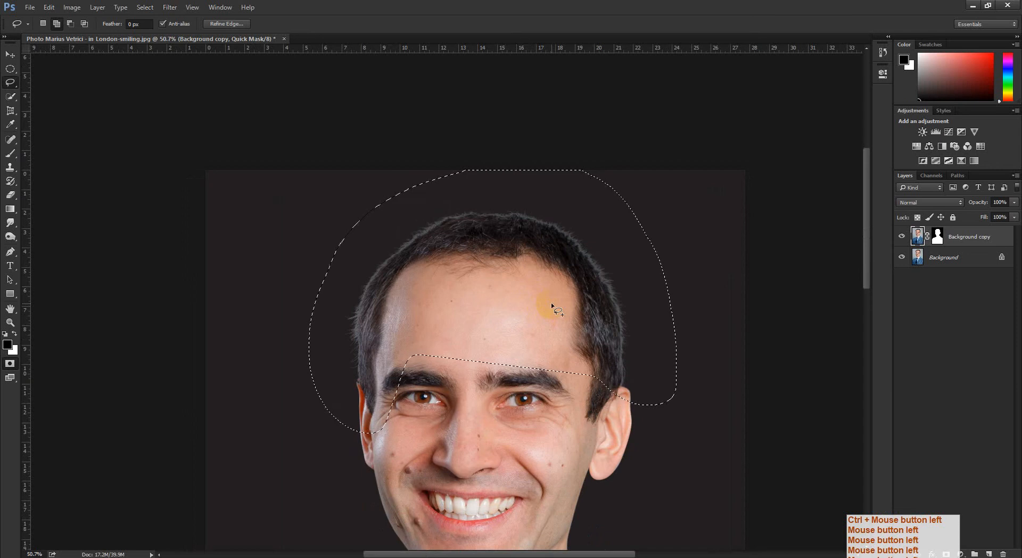
{"action": "key", "text": "q"}
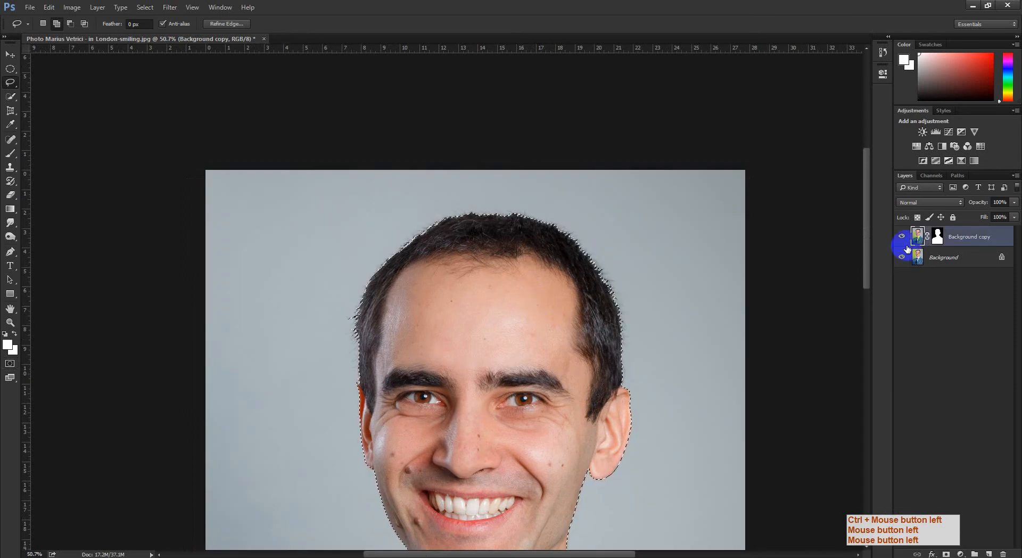
{"action": "left_click", "coordinate": [937, 237], "text": "ctrl"}
{"action": "right_click", "coordinate": [938, 239]}
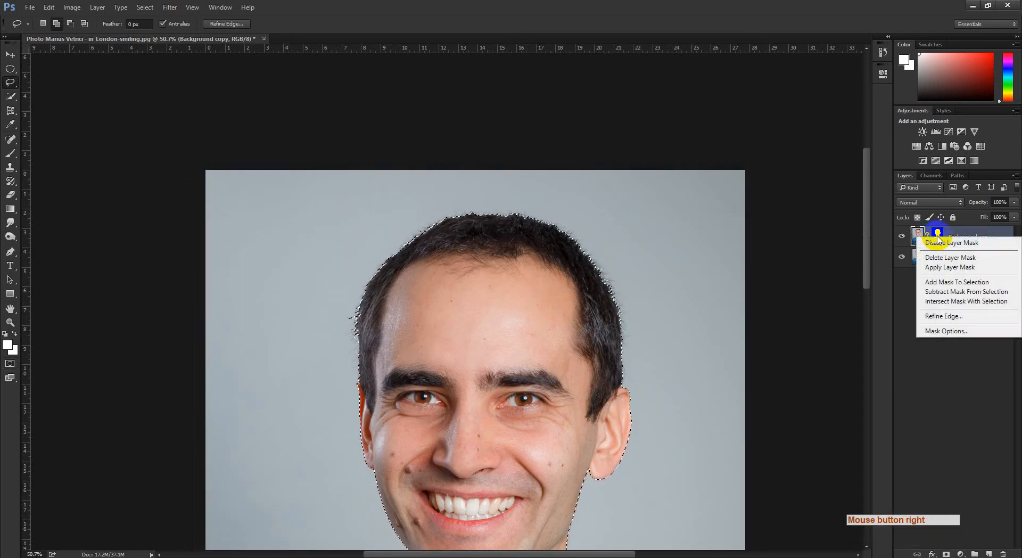
{"action": "right_click", "coordinate": [936, 232]}
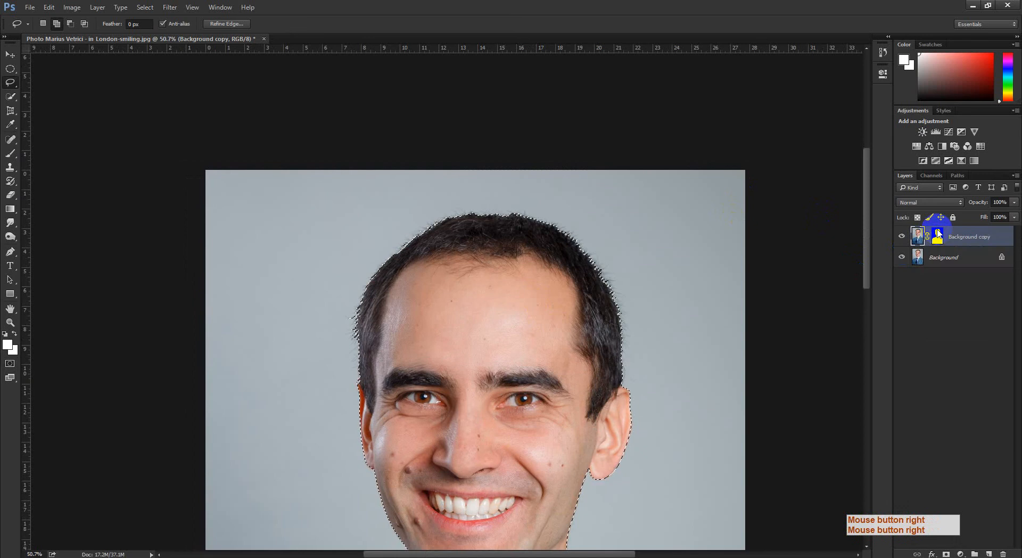
{"action": "left_click", "coordinate": [928, 355]}
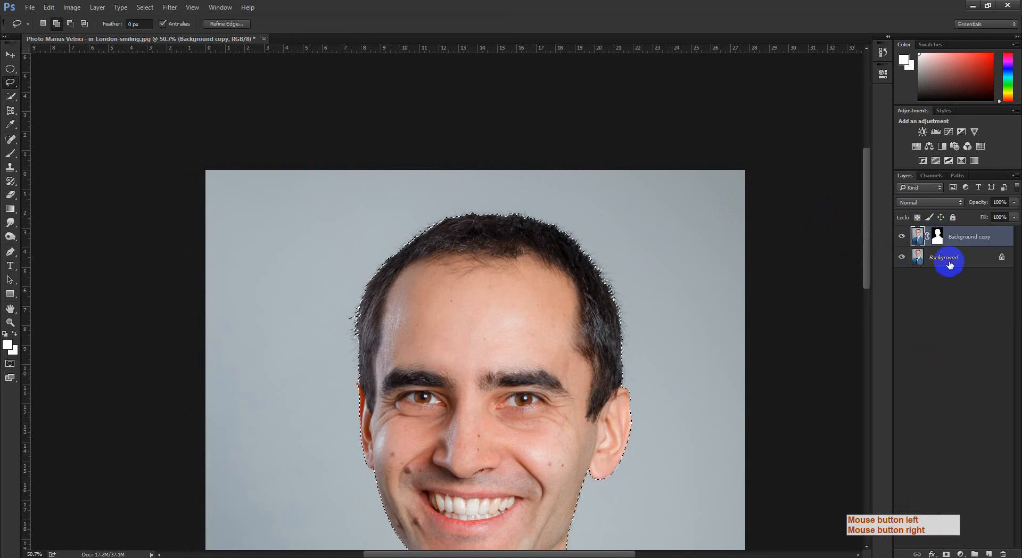
{"action": "right_click", "coordinate": [936, 235]}
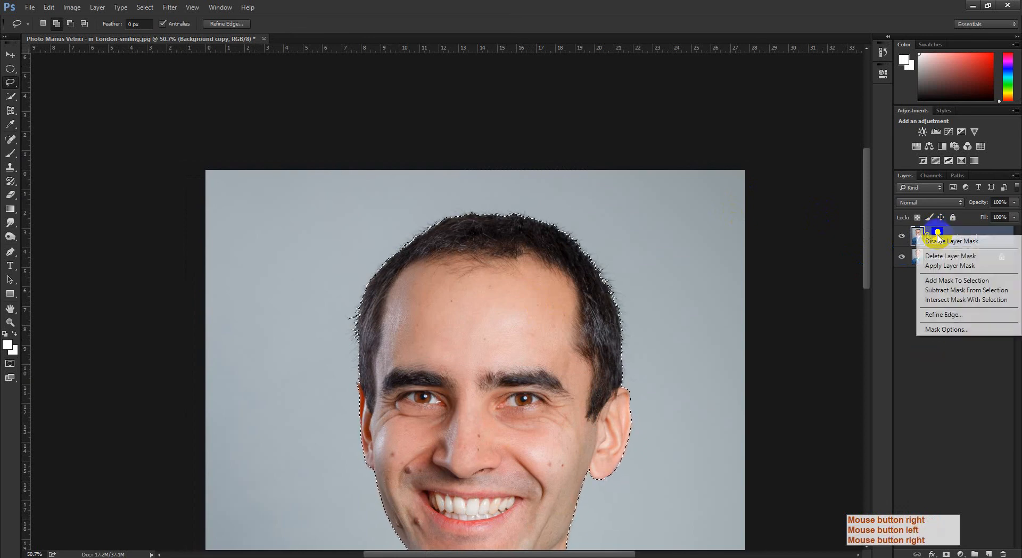
{"action": "left_click", "coordinate": [951, 258]}
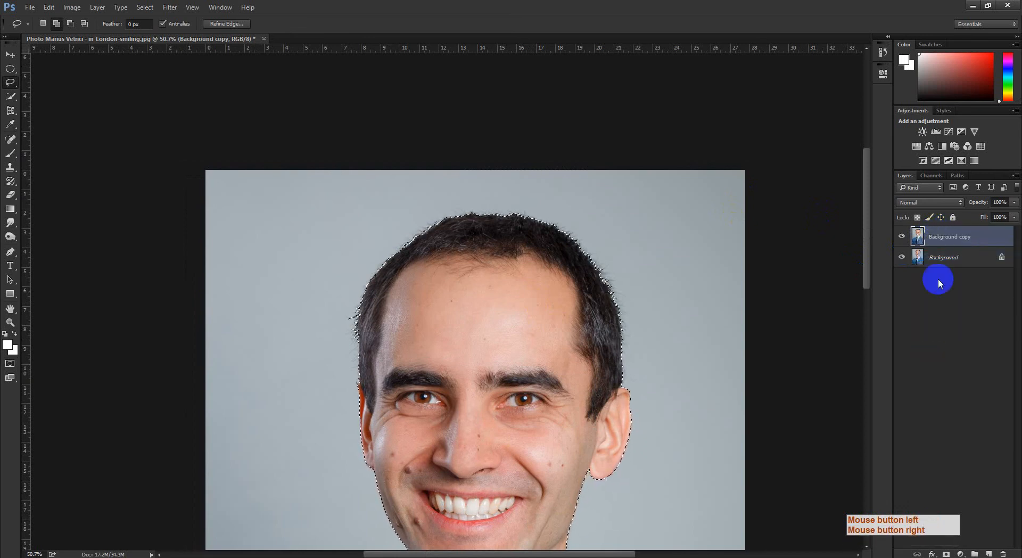
{"action": "left_click", "coordinate": [946, 554]}
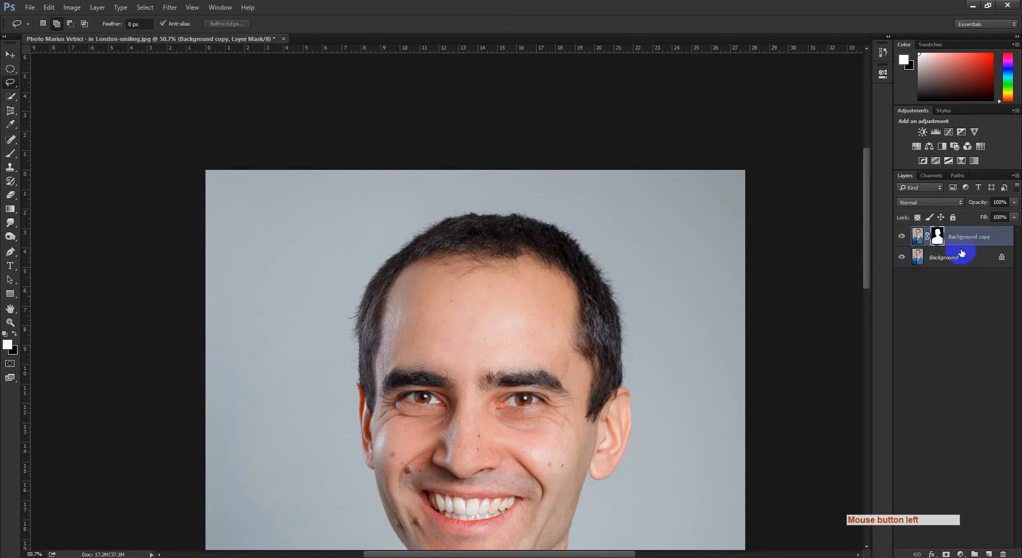
Display the new layer mask on its own and compare its hair edge with the image at close range.
{"action": "left_click", "coordinate": [937, 238], "text": "alt"}
{"action": "left_click_drag", "start_coordinate": [403, 305], "coordinate": [612, 361]}
{"action": "left_click_drag", "start_coordinate": [647, 332], "coordinate": [758, 485]}
{"action": "left_click_drag", "start_coordinate": [518, 276], "coordinate": [513, 296]}
{"action": "left_click_drag", "start_coordinate": [513, 296], "coordinate": [583, 221]}
{"action": "left_click_drag", "start_coordinate": [301, 403], "coordinate": [314, 403]}
{"action": "left_click_drag", "start_coordinate": [562, 233], "coordinate": [518, 371]}
{"action": "left_click", "coordinate": [938, 238]}
{"action": "left_click", "coordinate": [938, 238], "text": "alt"}
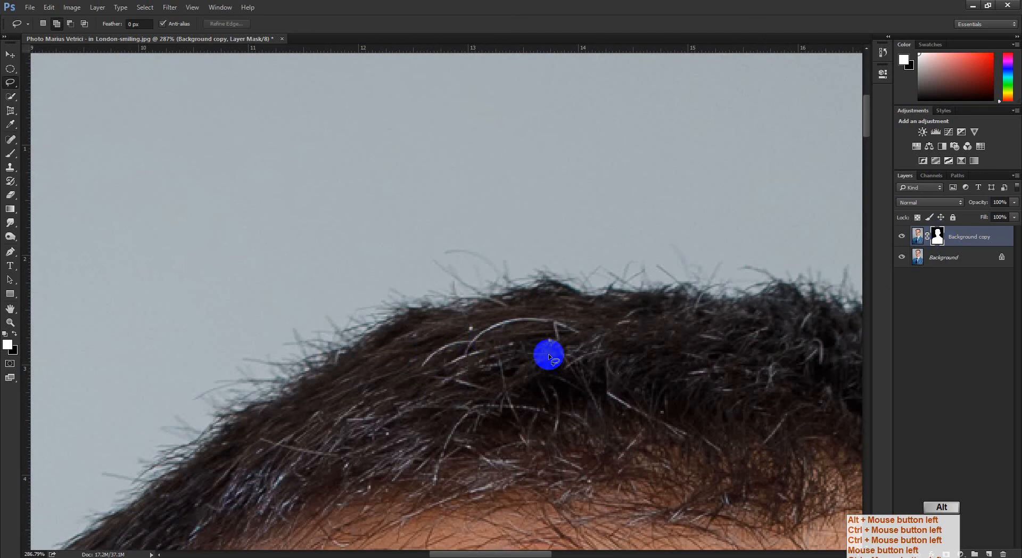
Display the Background copy's layer mask on its own and set the Brush's foreground colour to white (ffffff).
{"action": "left_click", "coordinate": [937, 237], "text": "alt"}
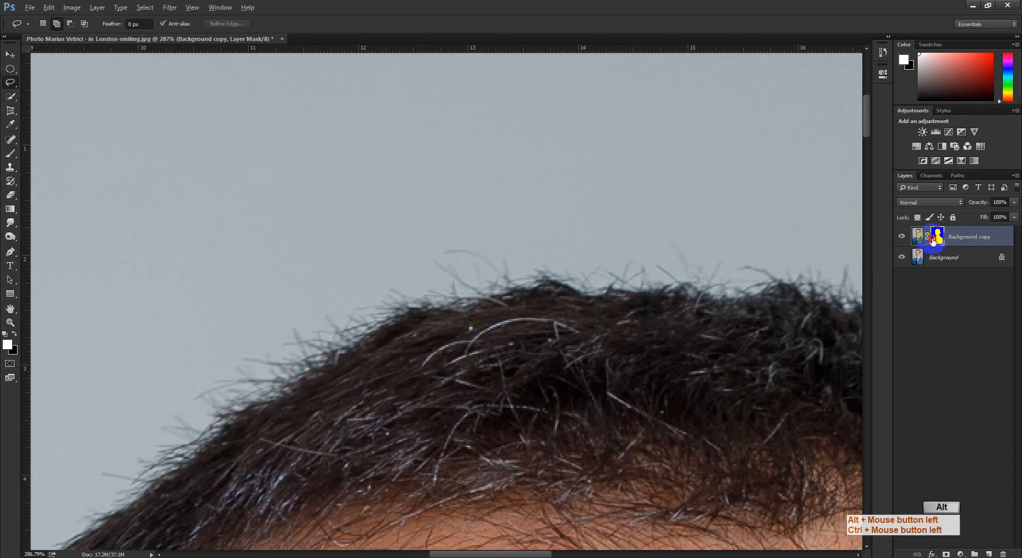
{"action": "left_click", "coordinate": [937, 238], "text": "alt"}
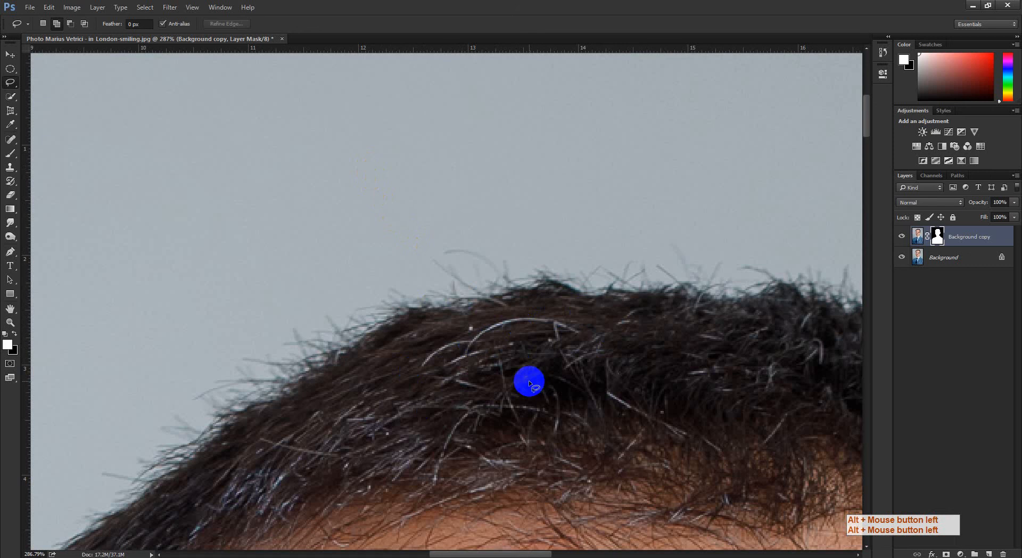
{"action": "left_click", "coordinate": [937, 238], "text": "alt"}
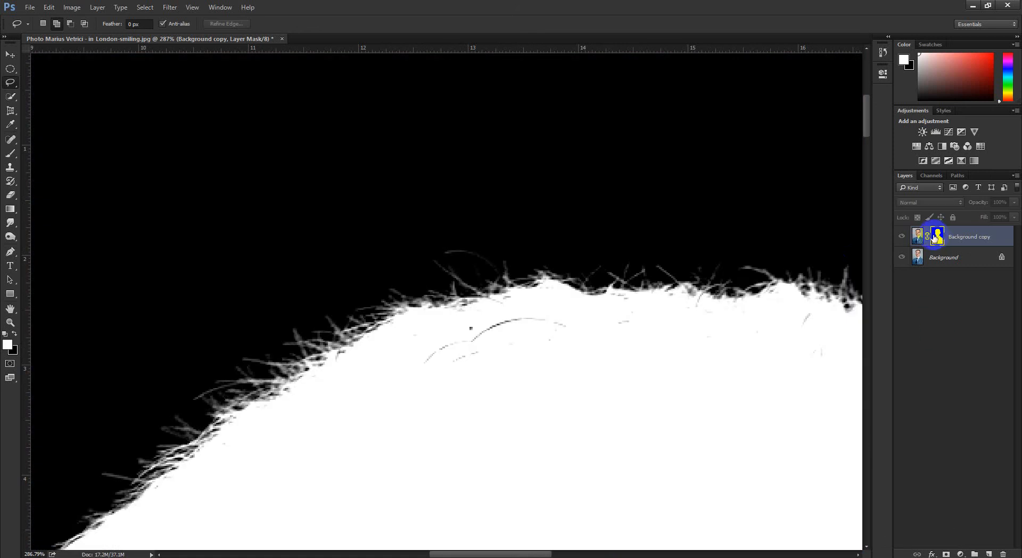
{"action": "key", "text": "b"}
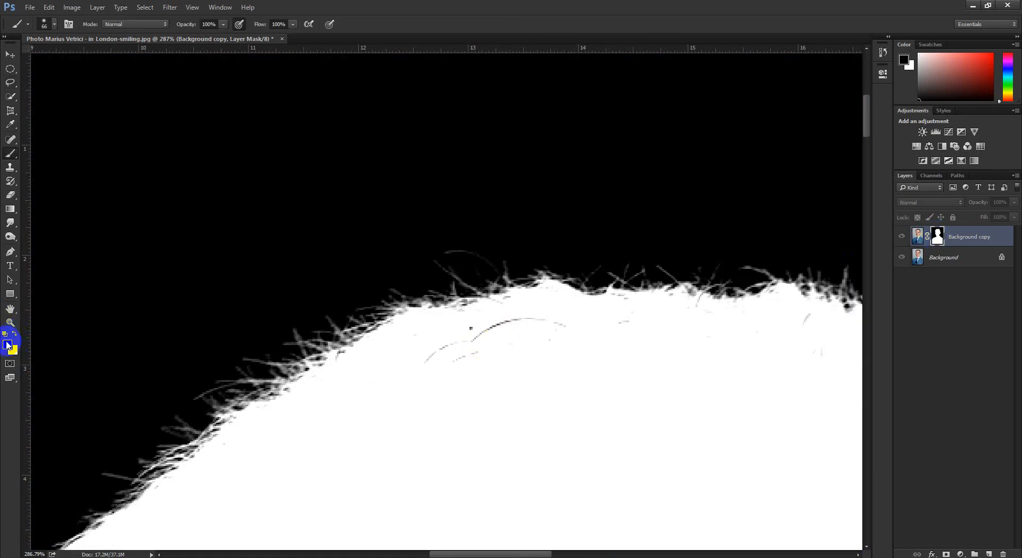
{"action": "left_click", "coordinate": [8, 344]}
{"action": "left_click_drag", "start_coordinate": [621, 324], "coordinate": [573, 248]}
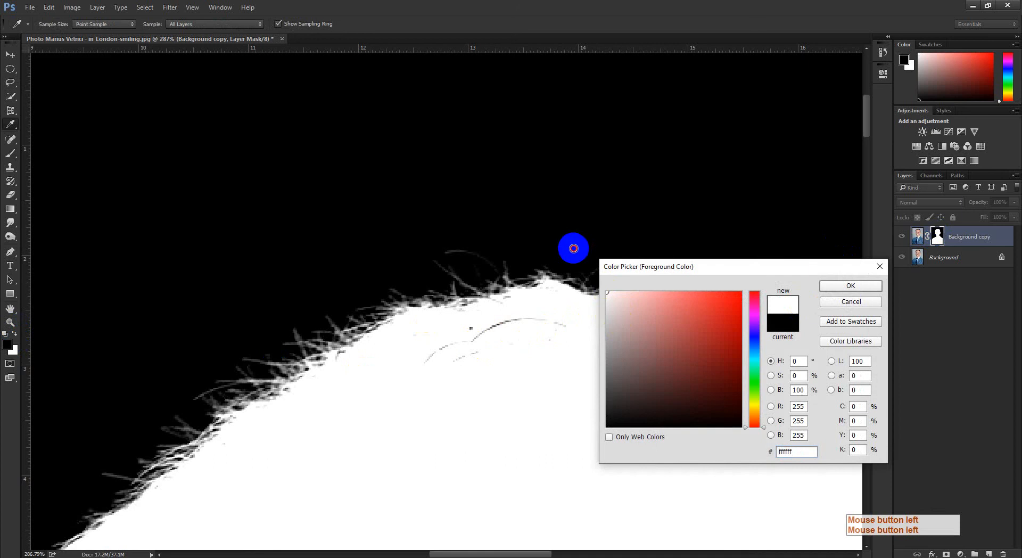
{"action": "left_click", "coordinate": [382, 377]}
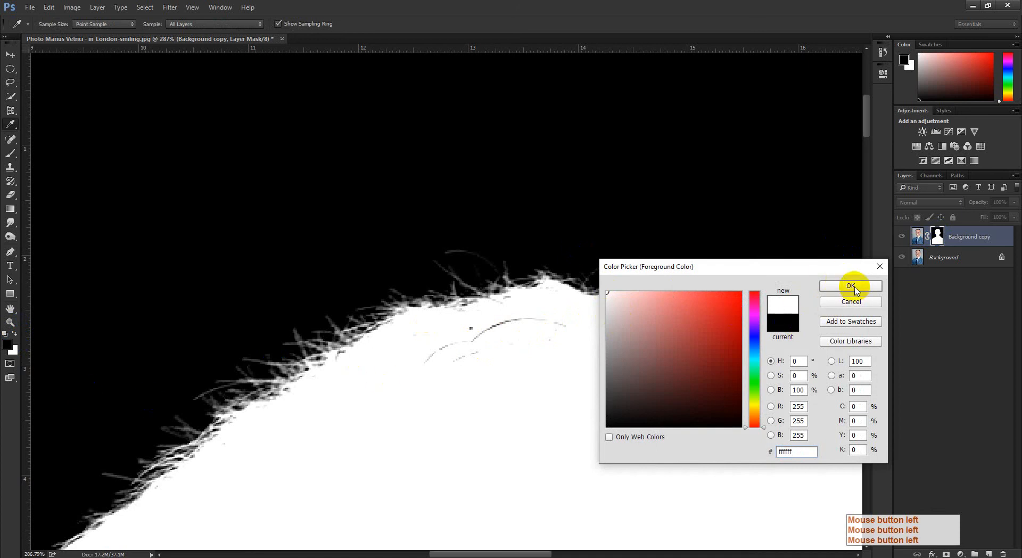
{"action": "left_click", "coordinate": [850, 286]}
Paint white over the stray dark strands inside the crown area of the mask with a soft 35 px brush.
{"action": "right_click", "coordinate": [528, 361], "text": "alt"}
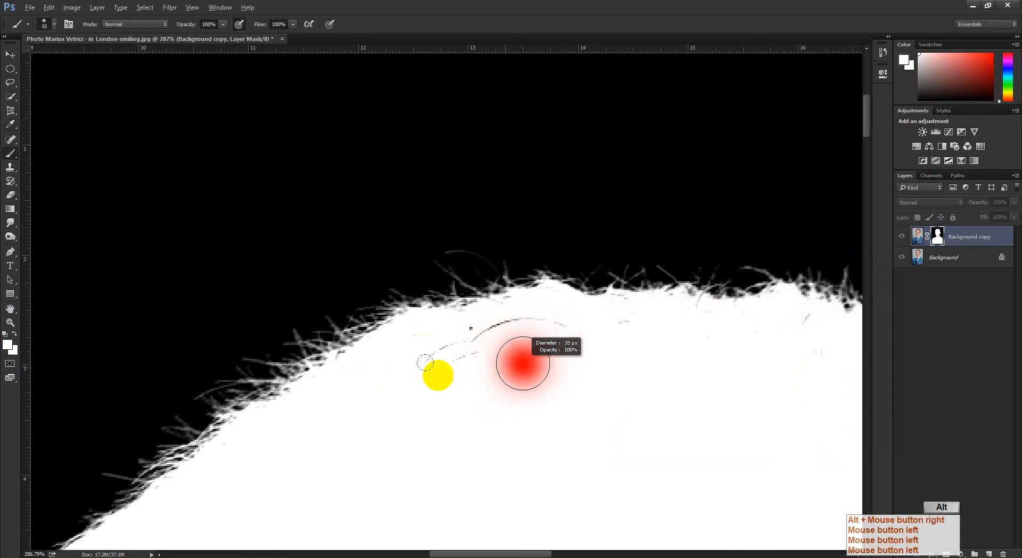
{"action": "left_click_drag", "start_coordinate": [439, 372], "coordinate": [536, 341]}
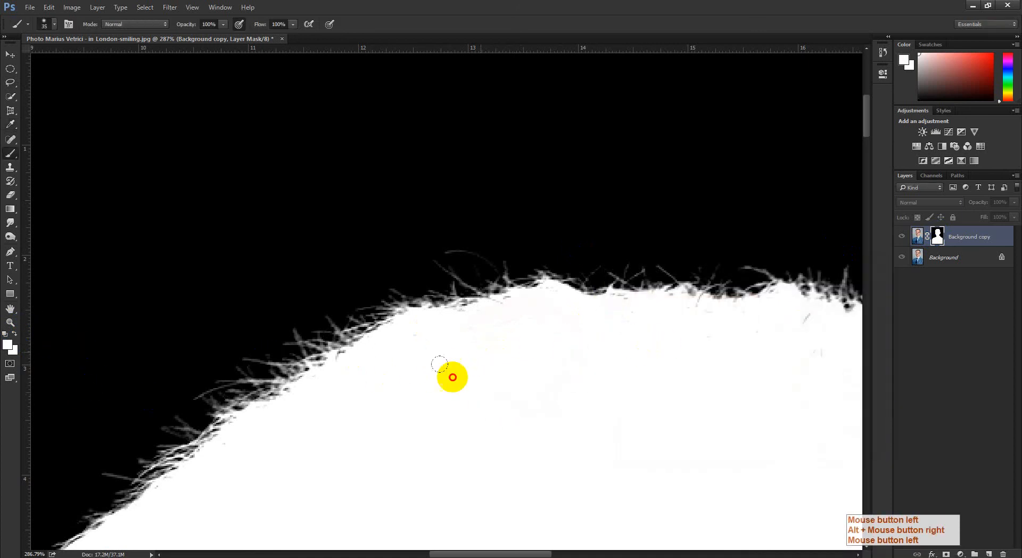
{"action": "left_click_drag", "start_coordinate": [505, 385], "coordinate": [372, 378]}
{"action": "mouse_move", "coordinate": [530, 347]}
{"action": "left_mouse_down"}
{"action": "mouse_move", "coordinate": [648, 304]}
{"action": "mouse_move", "coordinate": [623, 316]}
{"action": "left_mouse_up"}
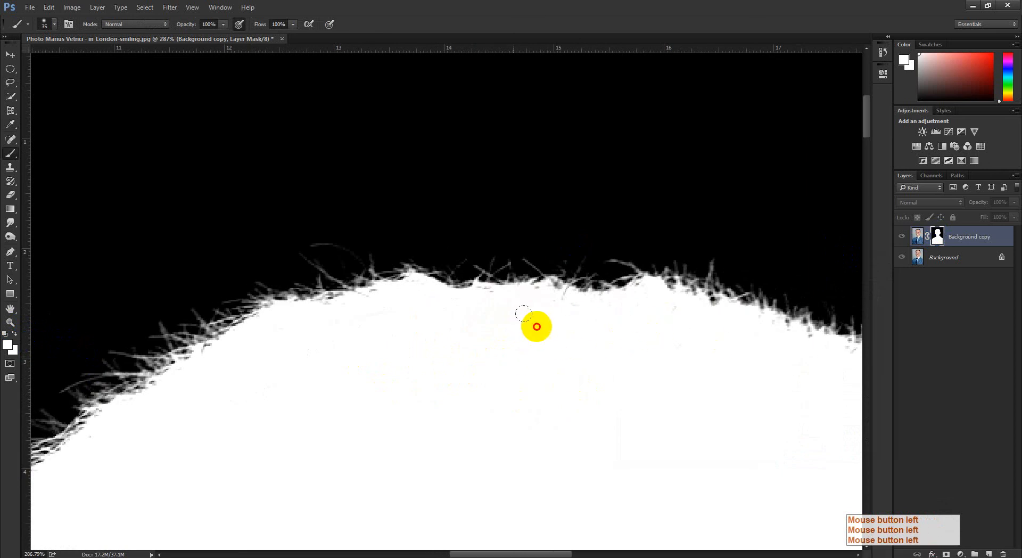
Paint white over the dark specks just inside the mask's left hair edge, finishing with a 25 px brush.
{"action": "left_click_drag", "start_coordinate": [435, 424], "coordinate": [420, 426], "text": "ctrl"}
{"action": "left_click_drag", "start_coordinate": [291, 482], "coordinate": [442, 340]}
{"action": "left_click_drag", "start_coordinate": [235, 468], "coordinate": [306, 286]}
{"action": "left_click_drag", "start_coordinate": [306, 335], "coordinate": [309, 314]}
{"action": "right_click", "coordinate": [320, 292], "text": "alt"}
{"action": "left_click", "coordinate": [313, 413]}
{"action": "right_click", "coordinate": [324, 310], "text": "alt"}
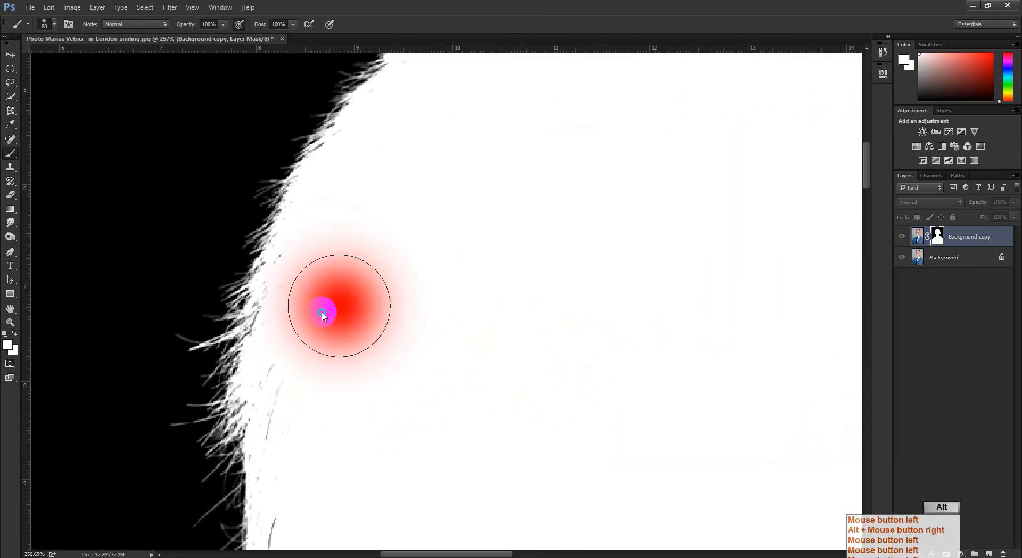
{"action": "right_click", "coordinate": [311, 247], "text": "alt"}
{"action": "right_click", "coordinate": [299, 255], "text": "alt"}
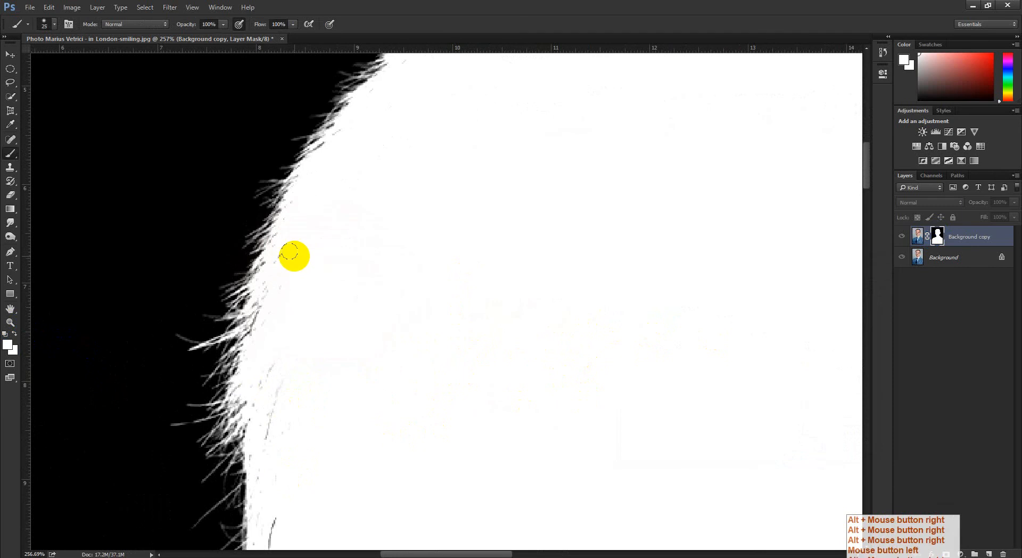
{"action": "left_click", "coordinate": [289, 279]}
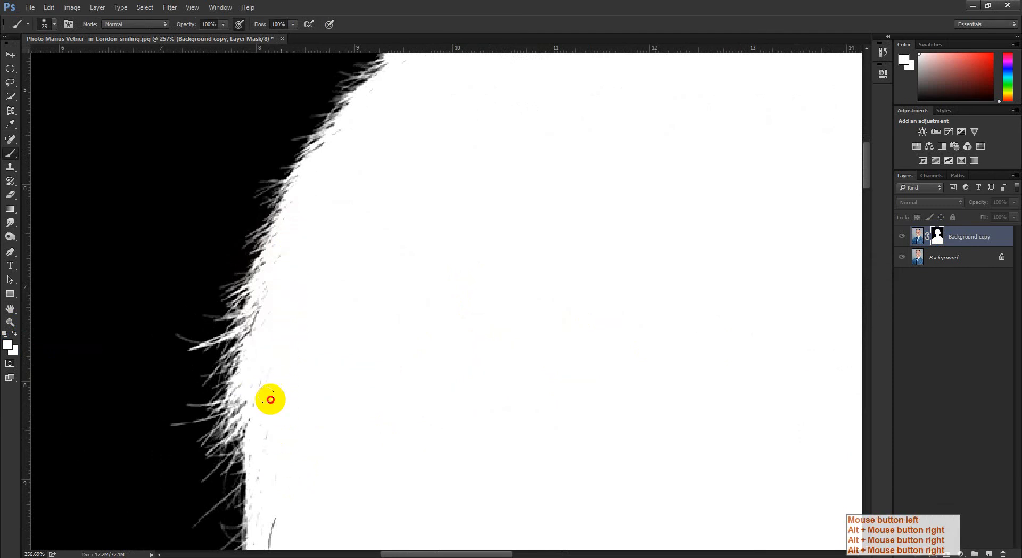
{"action": "left_click_drag", "start_coordinate": [270, 399], "coordinate": [291, 336]}
{"action": "left_click_drag", "start_coordinate": [268, 172], "coordinate": [265, 270]}
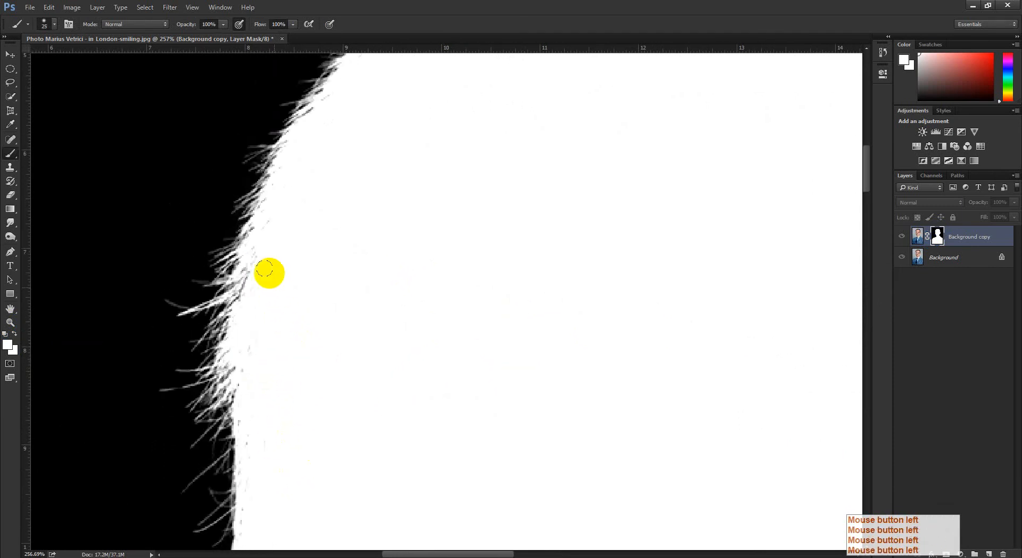
{"action": "left_click_drag", "start_coordinate": [265, 408], "coordinate": [274, 323]}
Enlarge the brush to 49 px and paint white over the specks inside the mask near the left sideburn.
{"action": "right_click", "coordinate": [265, 326], "text": "alt"}
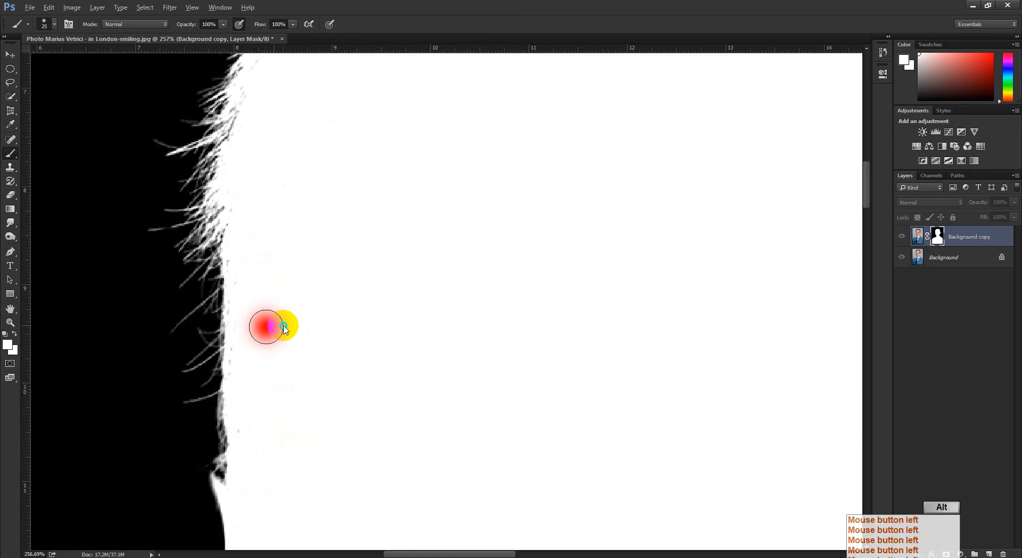
{"action": "left_click", "coordinate": [273, 400]}
{"action": "left_click_drag", "start_coordinate": [373, 434], "coordinate": [301, 354]}
Inspect the mask around the whole head at close range for leftover specks and return to the normal image view.
{"action": "left_click_drag", "start_coordinate": [300, 354], "coordinate": [150, 294]}
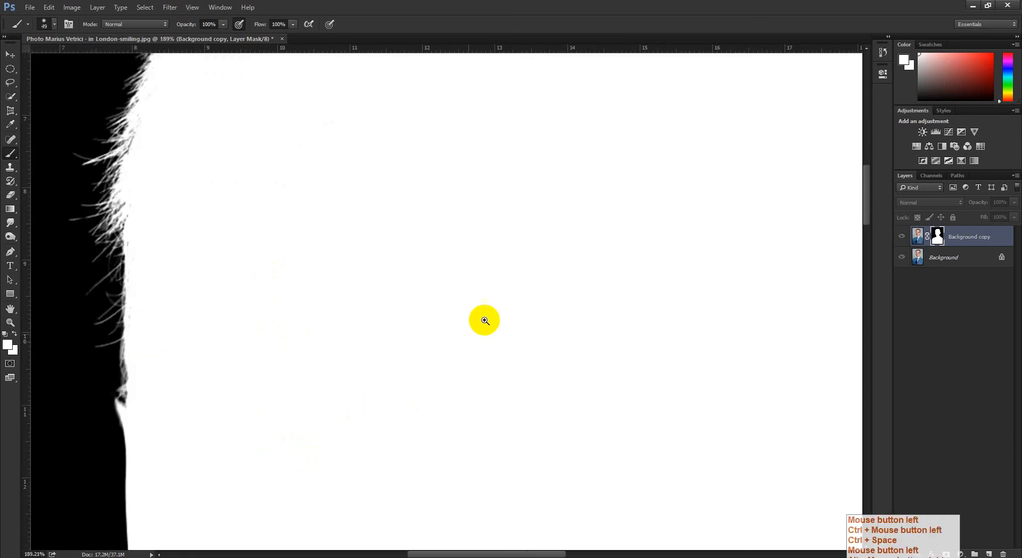
{"action": "left_click_drag", "start_coordinate": [485, 320], "coordinate": [455, 317]}
{"action": "left_click_drag", "start_coordinate": [455, 318], "coordinate": [237, 314]}
{"action": "left_click_drag", "start_coordinate": [566, 283], "coordinate": [555, 253]}
{"action": "left_click_drag", "start_coordinate": [538, 244], "coordinate": [573, 458]}
{"action": "left_click_drag", "start_coordinate": [532, 262], "coordinate": [506, 287]}
{"action": "left_click_drag", "start_coordinate": [485, 321], "coordinate": [516, 527]}
{"action": "left_click_drag", "start_coordinate": [298, 400], "coordinate": [483, 239]}
{"action": "left_click_drag", "start_coordinate": [373, 257], "coordinate": [474, 101]}
{"action": "left_click_drag", "start_coordinate": [333, 309], "coordinate": [456, 127]}
{"action": "left_click_drag", "start_coordinate": [362, 420], "coordinate": [404, 159]}
{"action": "left_click_drag", "start_coordinate": [246, 497], "coordinate": [251, 387]}
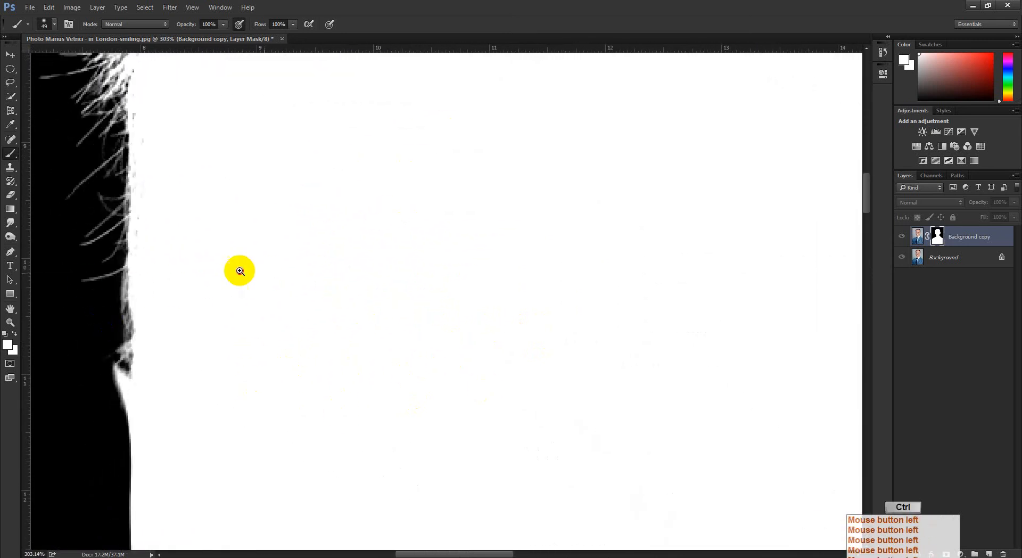
{"action": "left_click_drag", "start_coordinate": [240, 270], "coordinate": [165, 270]}
{"action": "left_click_drag", "start_coordinate": [307, 304], "coordinate": [277, 401]}
{"action": "left_click_drag", "start_coordinate": [479, 176], "coordinate": [340, 375]}
{"action": "left_click_drag", "start_coordinate": [462, 325], "coordinate": [500, 325]}
{"action": "left_click_drag", "start_coordinate": [655, 503], "coordinate": [525, 231]}
{"action": "left_click_drag", "start_coordinate": [482, 367], "coordinate": [566, 373]}
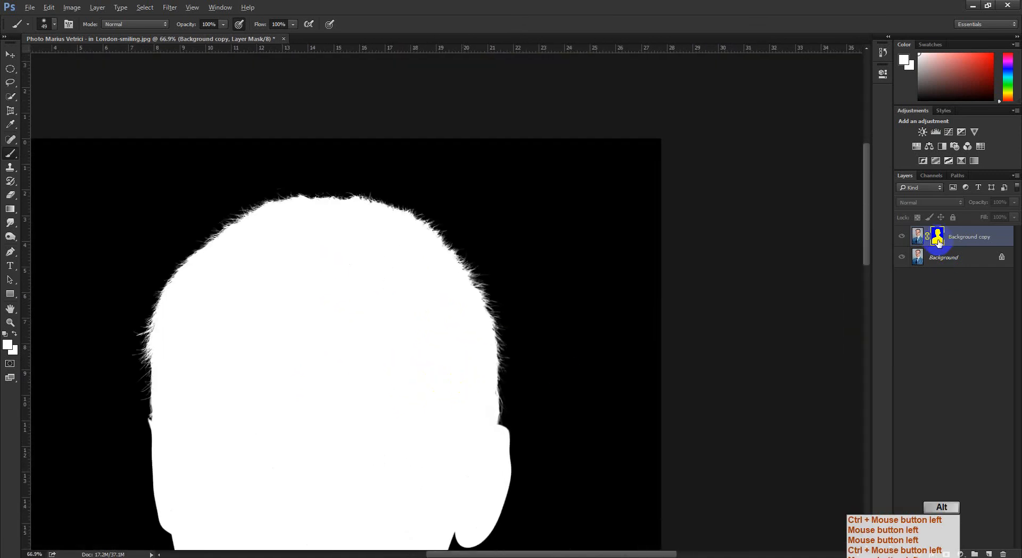
{"action": "left_click", "coordinate": [939, 237], "text": "alt"}
{"action": "left_click_drag", "start_coordinate": [484, 370], "coordinate": [486, 365]}
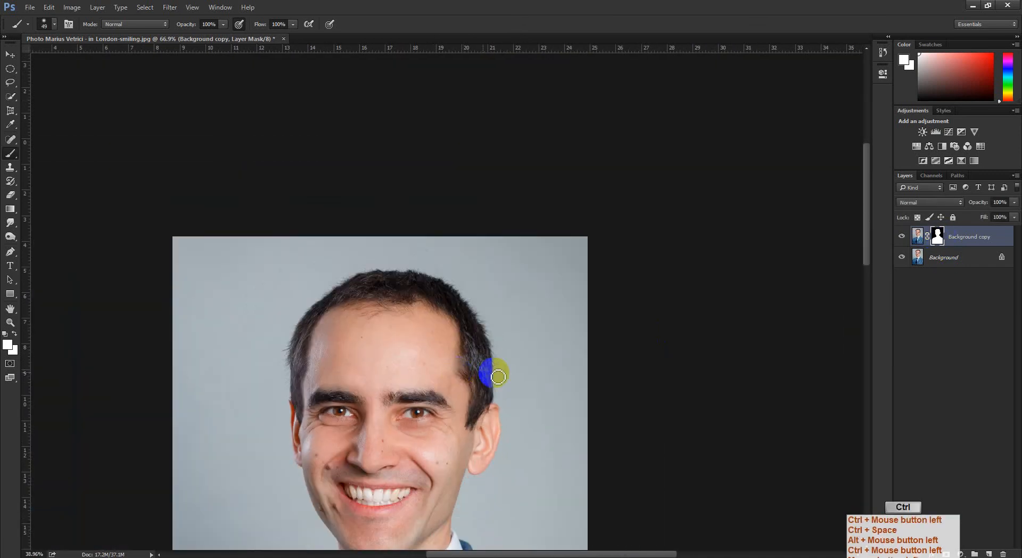
Add a white (ffffff) Solid Color fill layer above Background and check the hair edge against it.
{"action": "left_click", "coordinate": [958, 264]}
{"action": "left_click", "coordinate": [961, 554]}
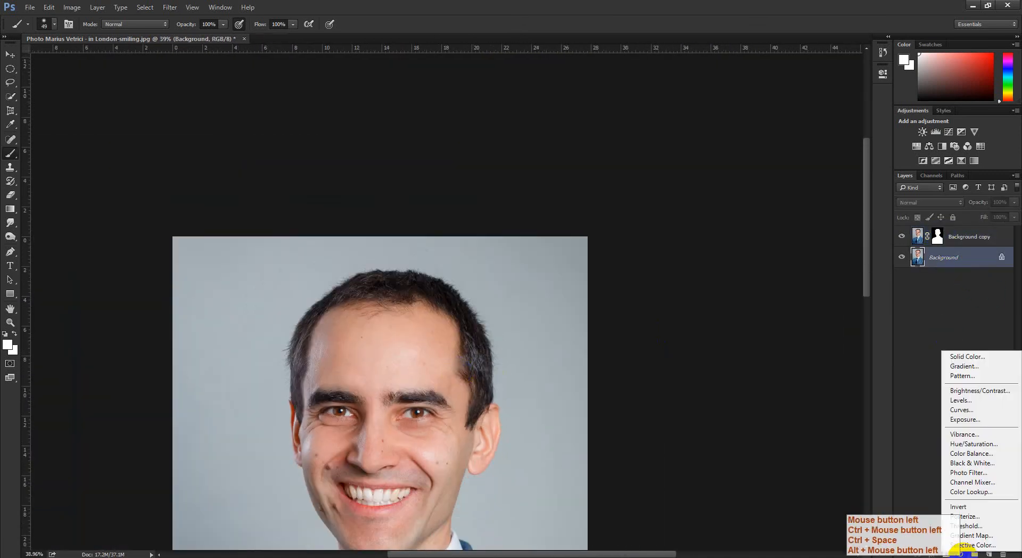
{"action": "left_click", "coordinate": [974, 356]}
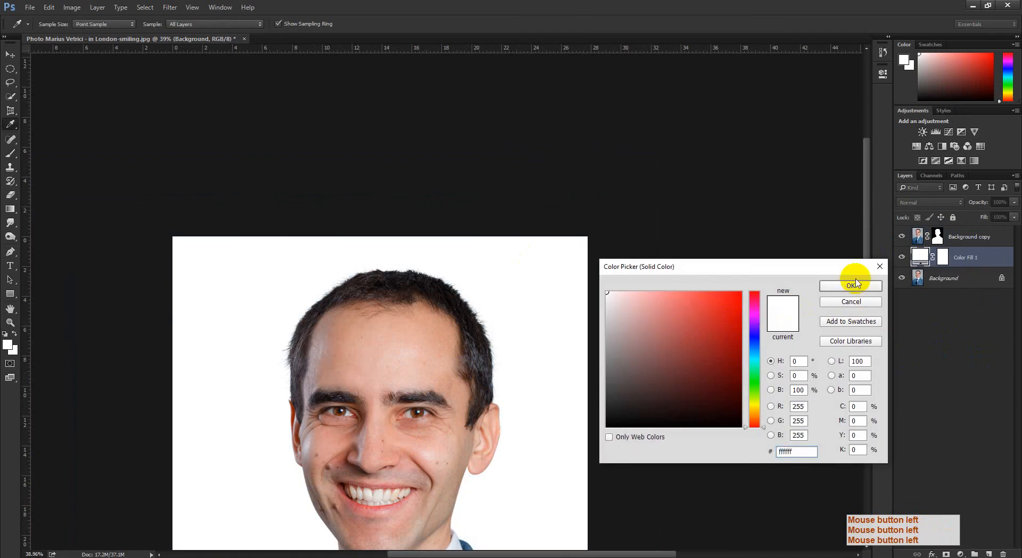
{"action": "left_click", "coordinate": [853, 286]}
{"action": "left_click_drag", "start_coordinate": [400, 276], "coordinate": [504, 325]}
{"action": "left_click_drag", "start_coordinate": [481, 342], "coordinate": [666, 197]}
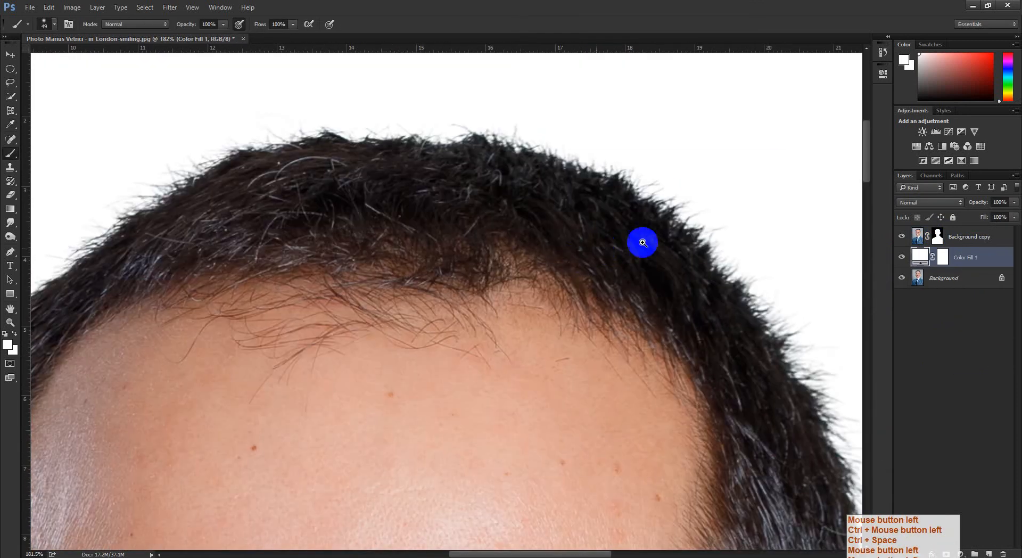
{"action": "left_click_drag", "start_coordinate": [642, 242], "coordinate": [569, 242]}
Hide the colour fill and Background layers and examine the cut-out's hair edge against transparency around the head.
{"action": "left_click", "coordinate": [902, 257]}
{"action": "left_click", "coordinate": [902, 278]}
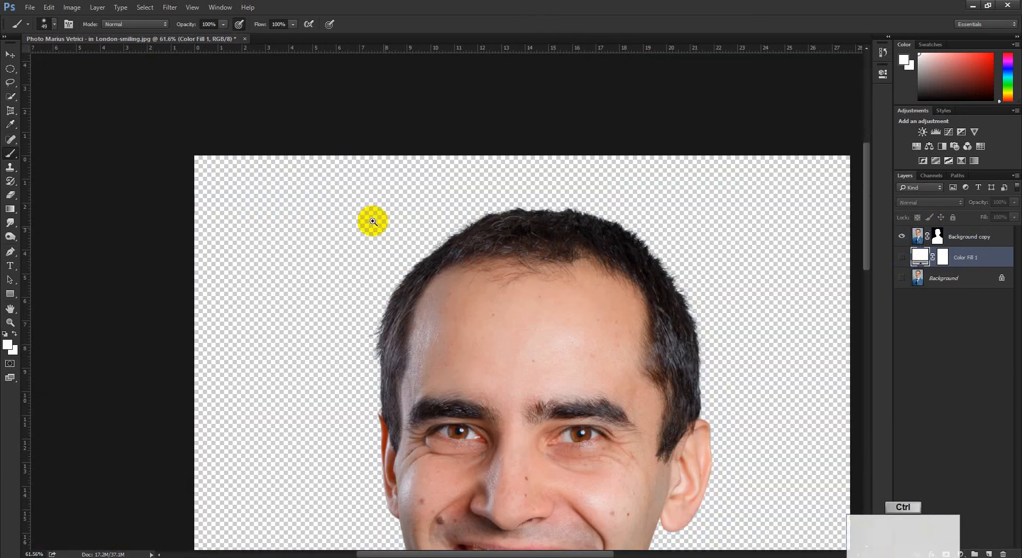
{"action": "left_click_drag", "start_coordinate": [372, 221], "coordinate": [442, 221]}
{"action": "left_click_drag", "start_coordinate": [745, 342], "coordinate": [438, 238]}
{"action": "left_click_drag", "start_coordinate": [693, 188], "coordinate": [602, 232]}
{"action": "left_click_drag", "start_coordinate": [635, 414], "coordinate": [626, 281]}
{"action": "left_click_drag", "start_coordinate": [487, 190], "coordinate": [607, 334]}
{"action": "left_click_drag", "start_coordinate": [404, 163], "coordinate": [474, 303]}
{"action": "left_click_drag", "start_coordinate": [420, 233], "coordinate": [399, 233]}
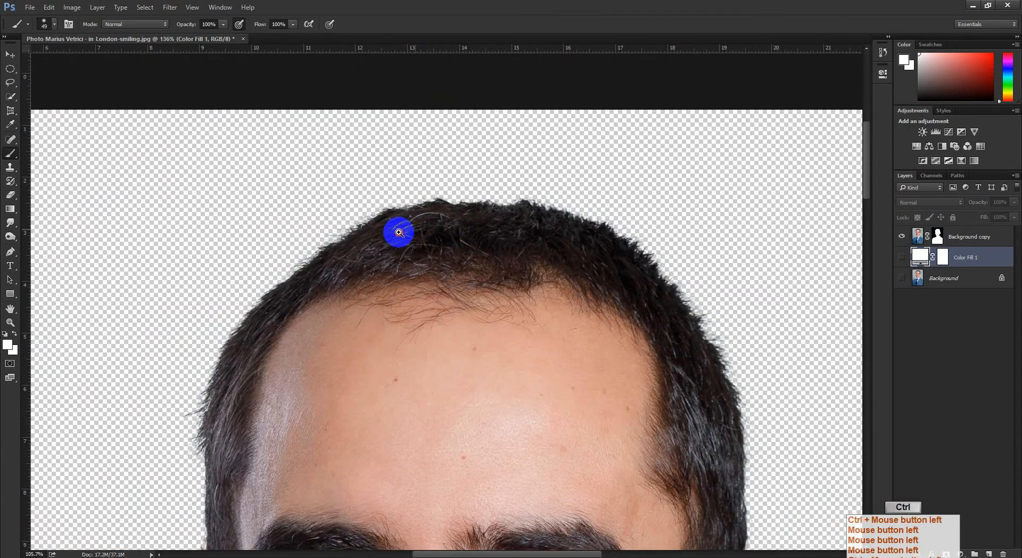
{"action": "left_click_drag", "start_coordinate": [333, 337], "coordinate": [363, 261]}
{"action": "left_click_drag", "start_coordinate": [261, 314], "coordinate": [304, 210]}
{"action": "left_click_drag", "start_coordinate": [296, 268], "coordinate": [271, 267]}
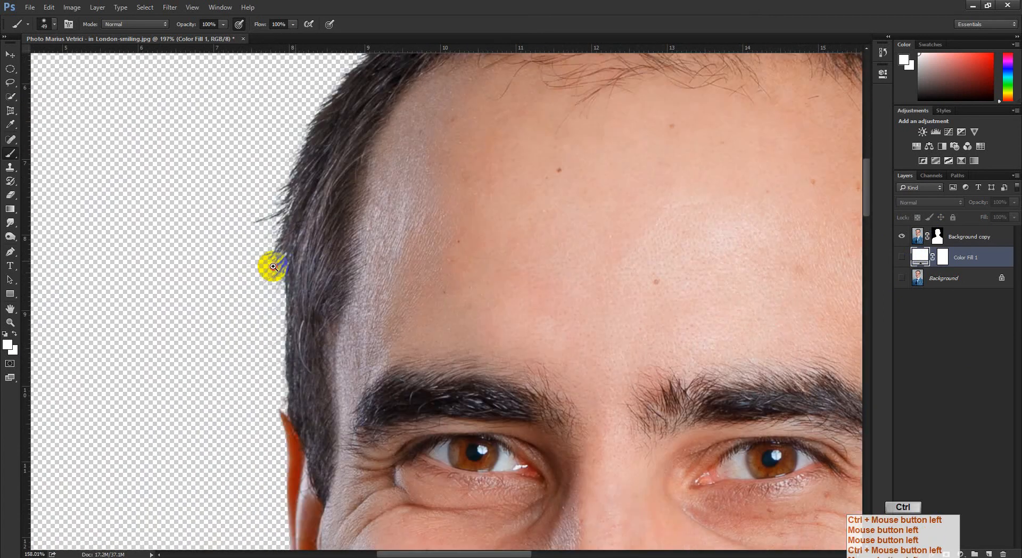
{"action": "left_click_drag", "start_coordinate": [293, 234], "coordinate": [278, 226]}
{"action": "left_click_drag", "start_coordinate": [311, 112], "coordinate": [267, 250]}
{"action": "left_click_drag", "start_coordinate": [336, 250], "coordinate": [349, 249]}
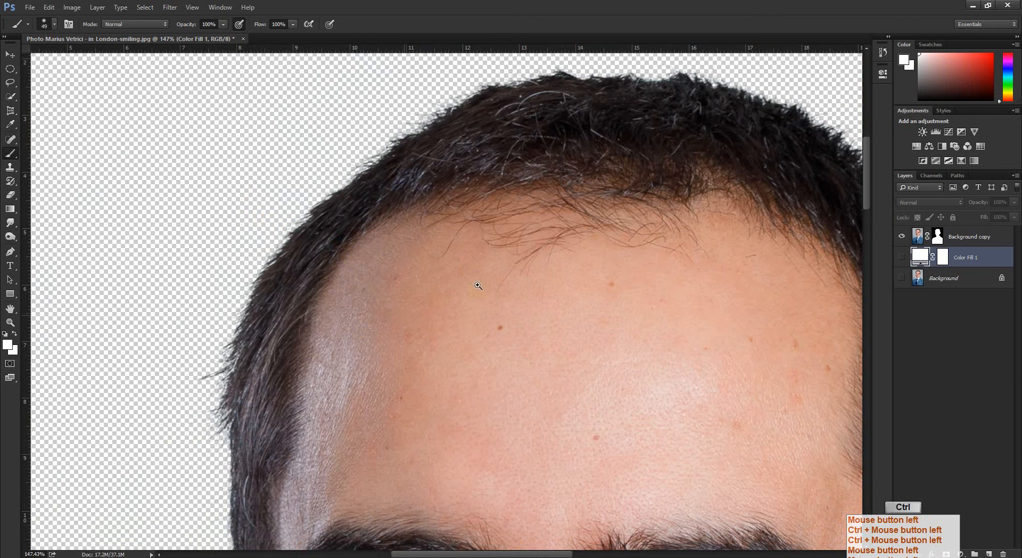
{"action": "left_click_drag", "start_coordinate": [479, 286], "coordinate": [418, 268]}
{"action": "left_click_drag", "start_coordinate": [550, 227], "coordinate": [566, 267]}
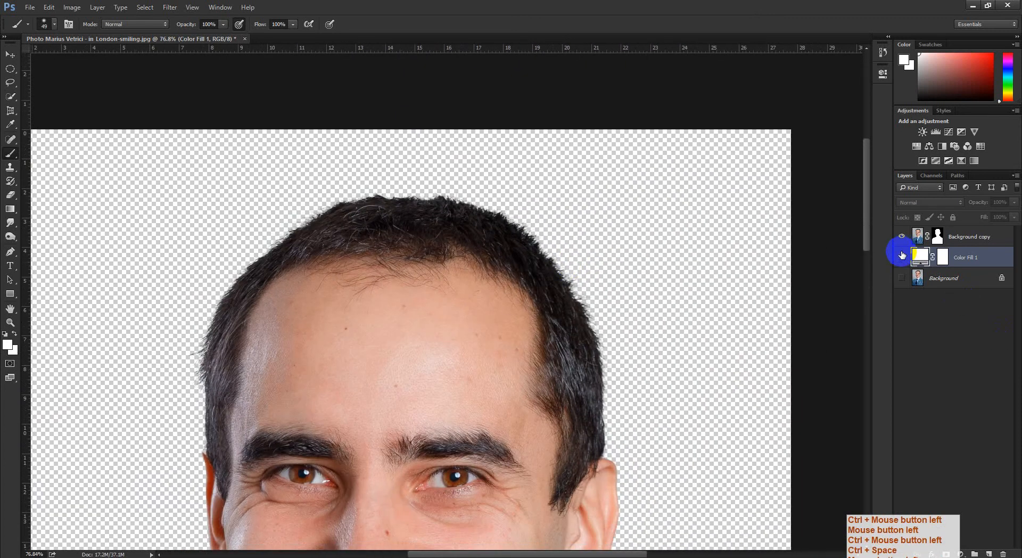
Show the hidden layers again, change the fill colour to red (ff0000) and check the cut-out against it.
{"action": "left_click", "coordinate": [902, 256]}
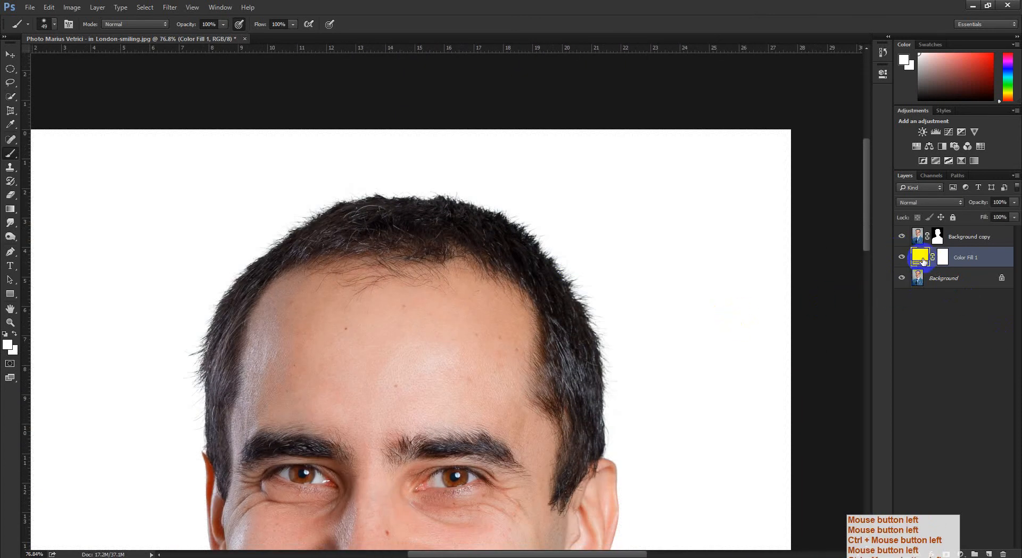
{"action": "double_click", "coordinate": [922, 256]}
{"action": "left_click", "coordinate": [845, 288]}
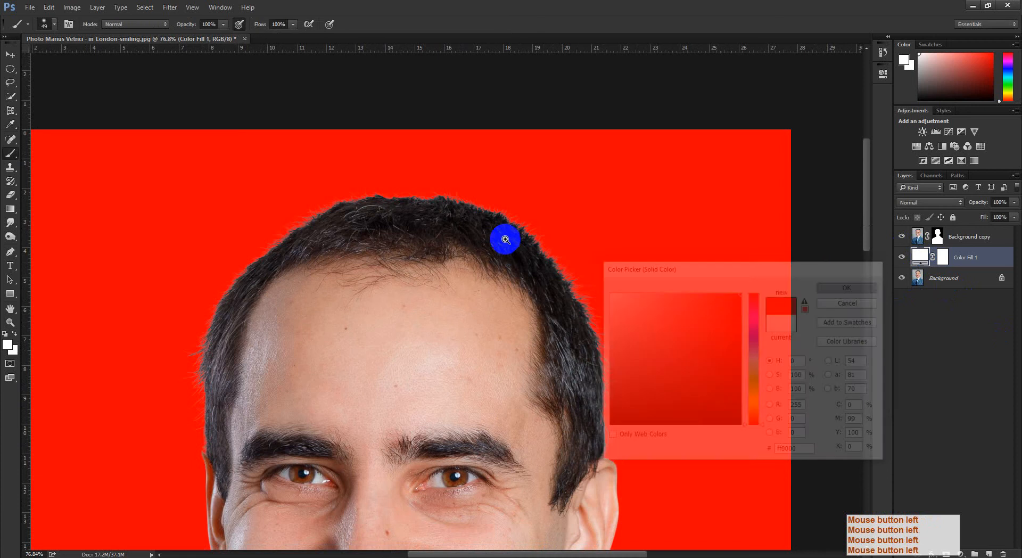
{"action": "left_click_drag", "start_coordinate": [505, 239], "coordinate": [532, 257]}
{"action": "left_click_drag", "start_coordinate": [600, 312], "coordinate": [559, 171]}
{"action": "left_click_drag", "start_coordinate": [576, 235], "coordinate": [525, 91]}
{"action": "left_click_drag", "start_coordinate": [607, 301], "coordinate": [539, 292]}
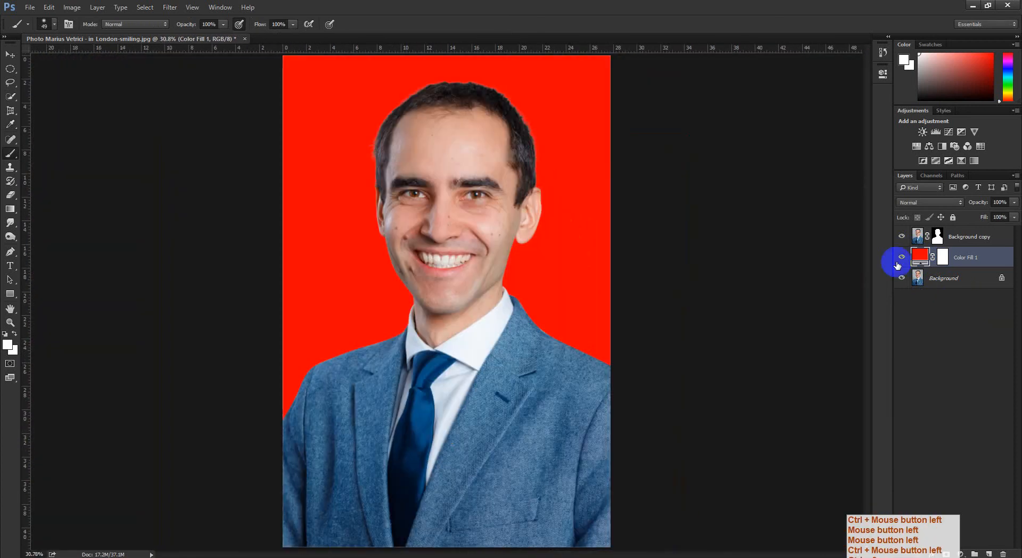
Delete the red colour fill layer between Background copy and Background.
{"action": "left_click", "coordinate": [966, 239], "text": "shift"}
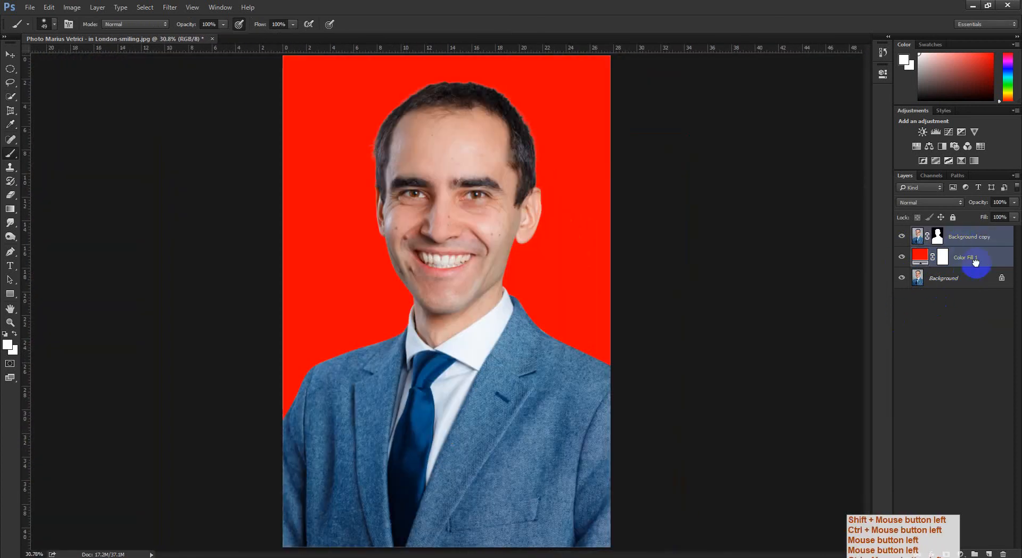
{"action": "left_click", "coordinate": [976, 261]}
{"action": "key", "text": "Delete"}
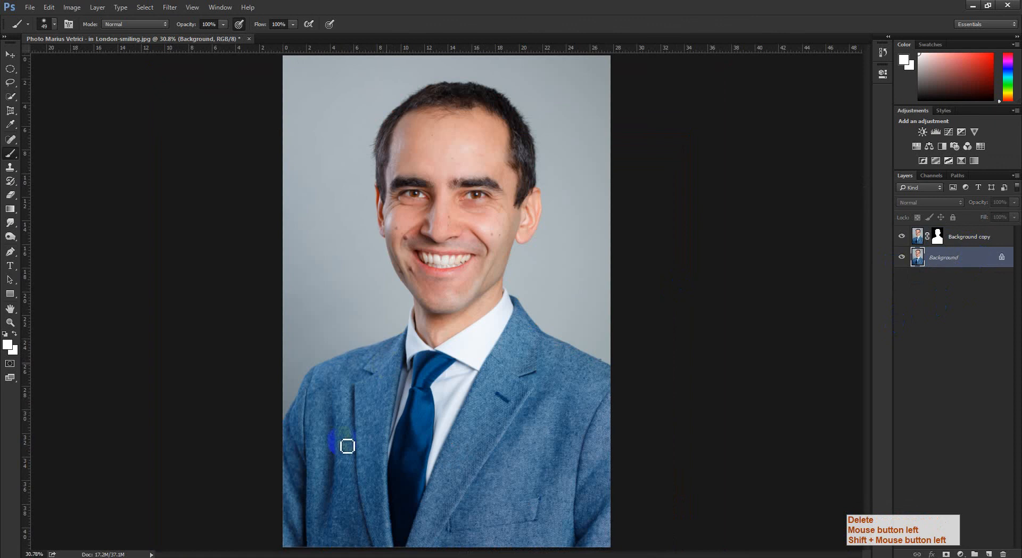
Switch to the Google Meet window in the browser and look through the meeting's participant list.
{"action": "left_click", "coordinate": [154, 547]}
{"action": "left_click", "coordinate": [103, 529]}
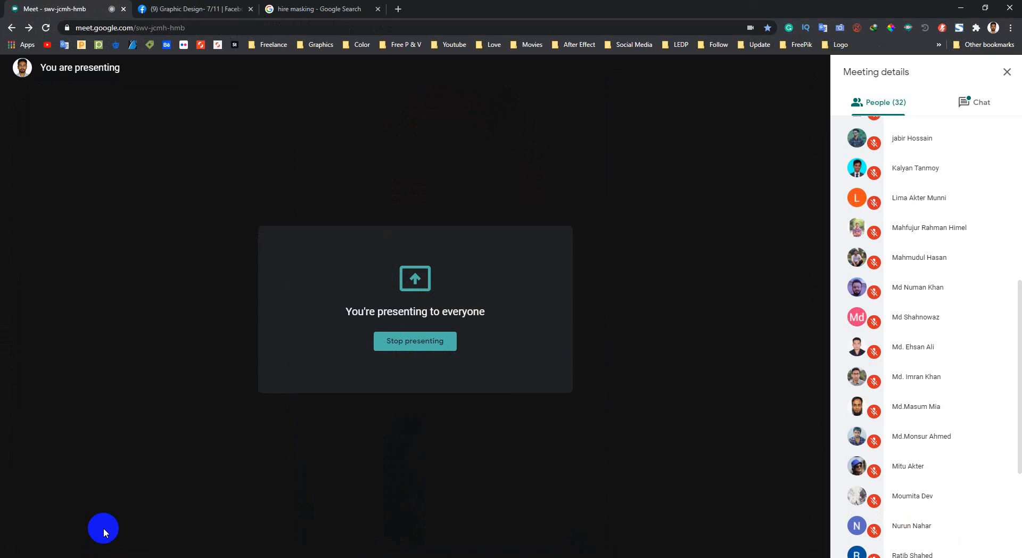
{"action": "scroll", "coordinate": [924, 363], "scroll_direction": "down", "scroll_amount": 3}
{"action": "scroll", "coordinate": [922, 379], "scroll_direction": "up", "scroll_amount": 5}
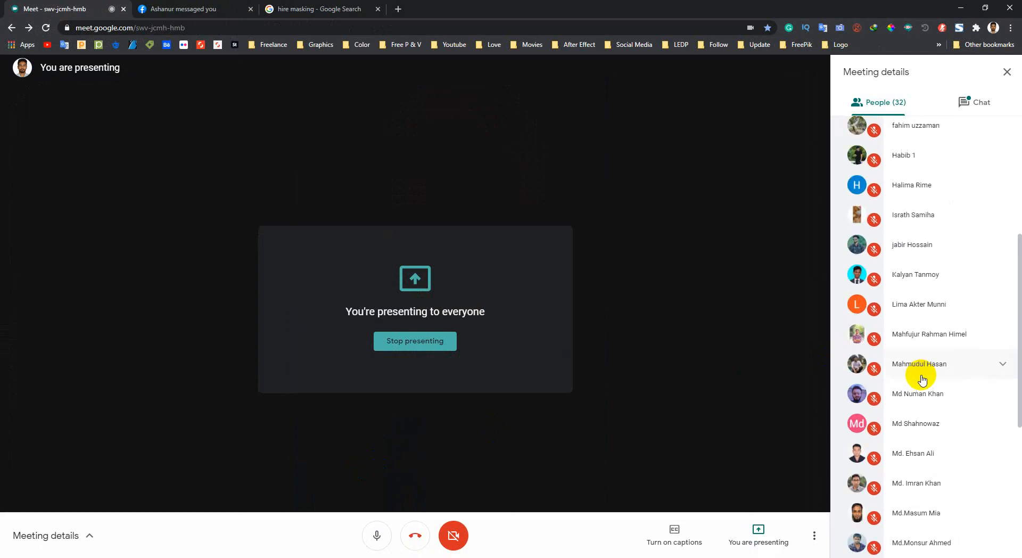
{"action": "scroll", "coordinate": [923, 379], "scroll_direction": "up", "scroll_amount": 3}
{"action": "scroll", "coordinate": [923, 379], "scroll_direction": "down", "scroll_amount": 5}
{"action": "scroll", "coordinate": [923, 380], "scroll_direction": "up", "scroll_amount": 8}
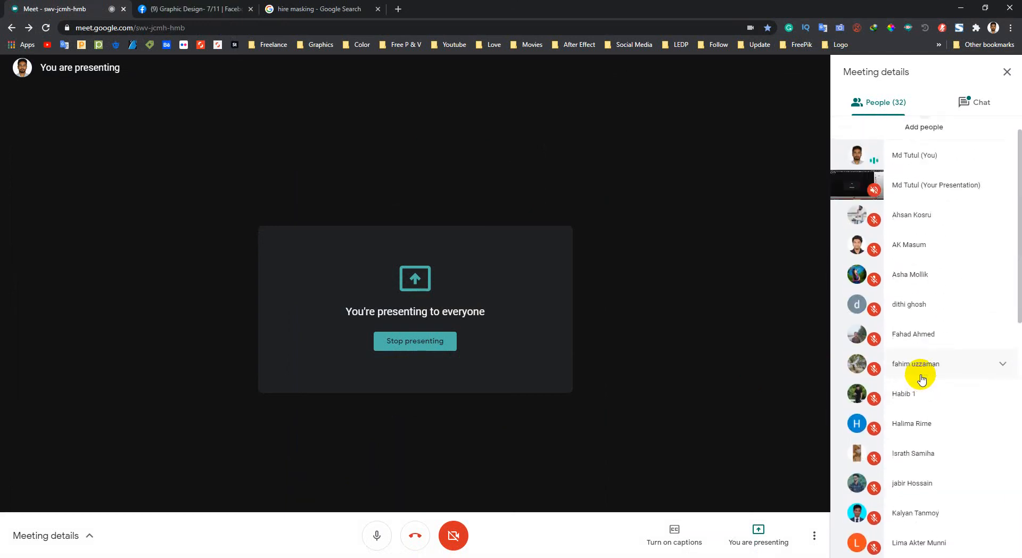
{"action": "scroll", "coordinate": [923, 379], "scroll_direction": "down", "scroll_amount": 5}
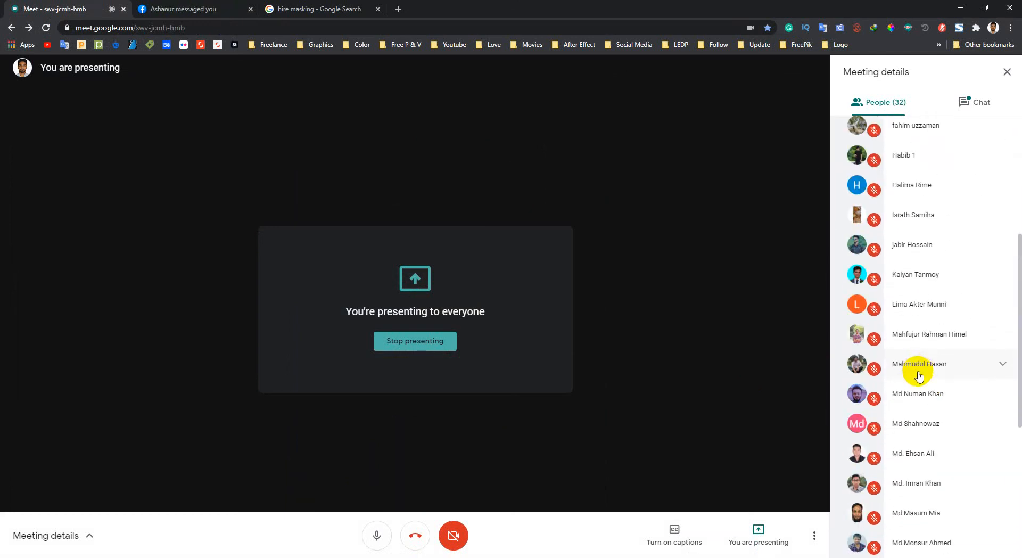
Look through the rest of the meeting's participant list and return to Photoshop.
{"action": "scroll", "coordinate": [919, 375], "scroll_direction": "down", "scroll_amount": 4}
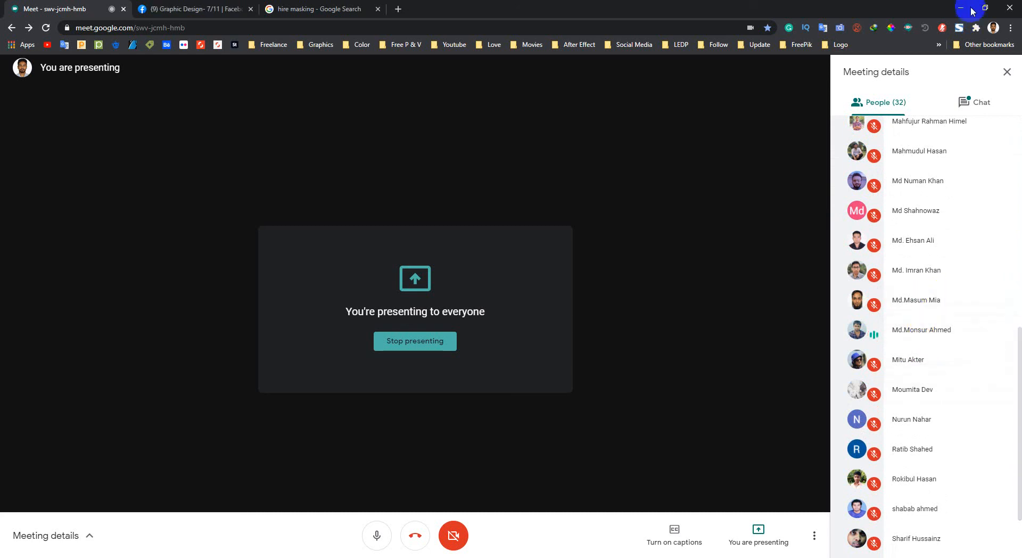
{"action": "left_click", "coordinate": [964, 7]}
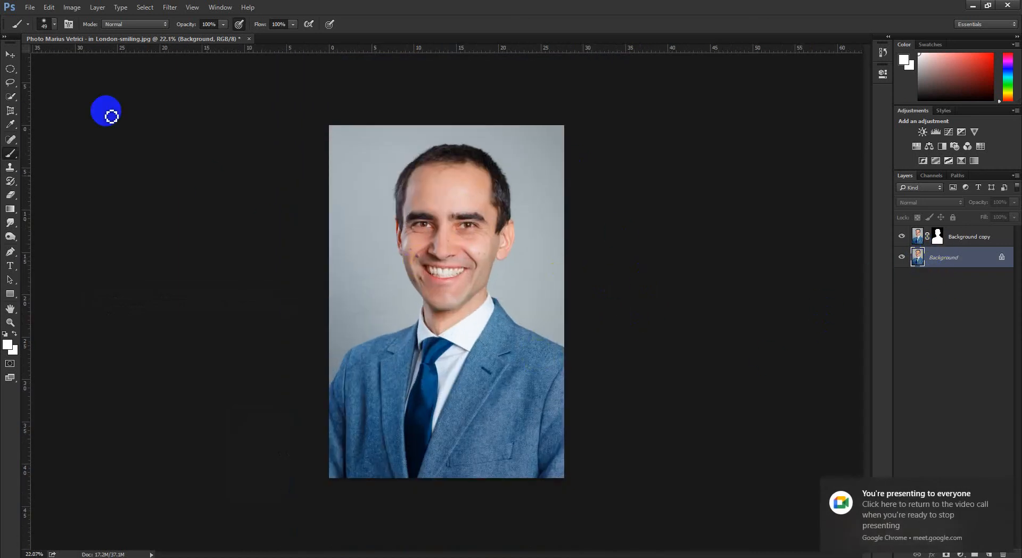
{"action": "left_click", "coordinate": [30, 14]}
{"action": "left_click", "coordinate": [46, 28]}
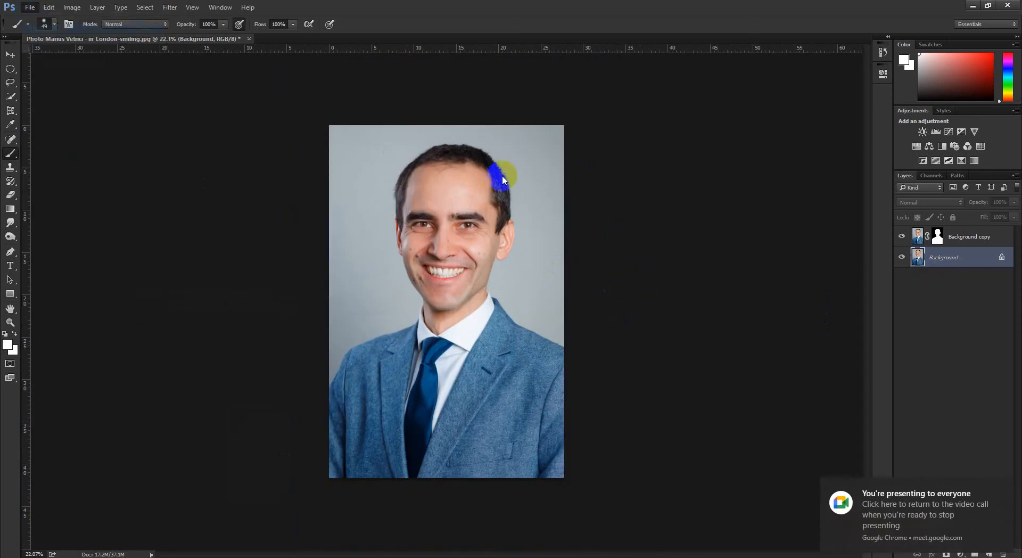
{"action": "scroll", "coordinate": [255, 154], "scroll_direction": "down", "scroll_amount": 5}
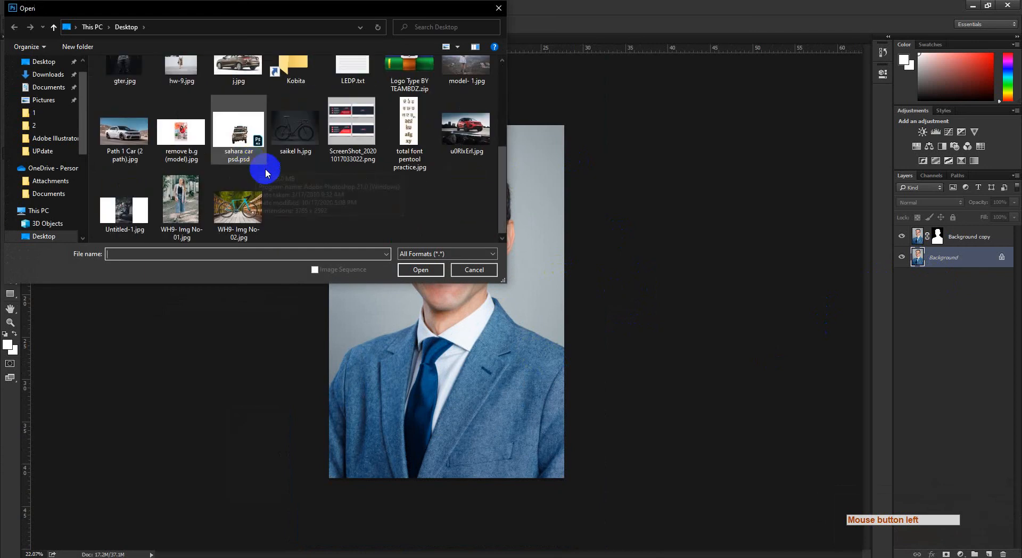
{"action": "scroll", "coordinate": [271, 170], "scroll_direction": "up", "scroll_amount": 5}
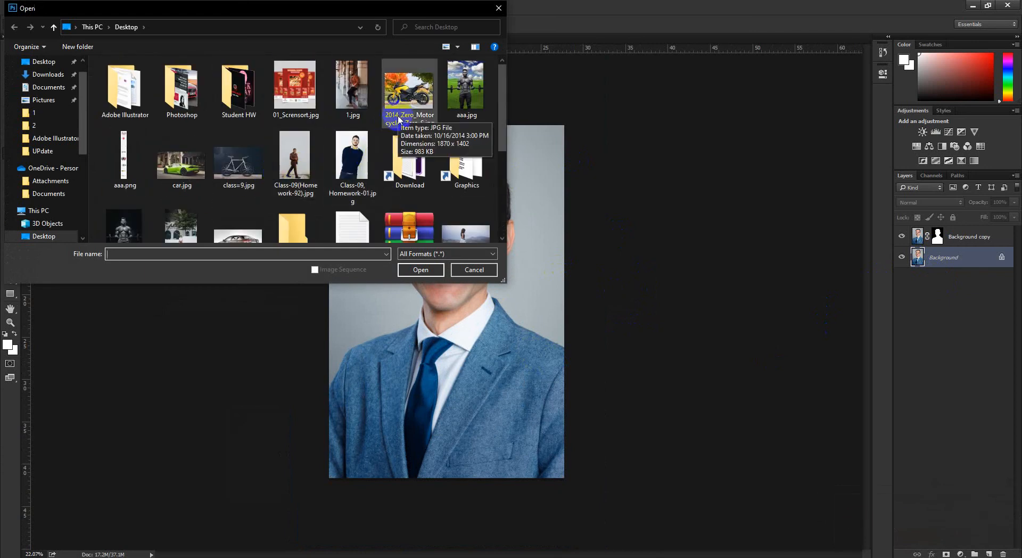
{"action": "scroll", "coordinate": [370, 153], "scroll_direction": "down", "scroll_amount": 5}
{"action": "scroll", "coordinate": [370, 153], "scroll_direction": "up", "scroll_amount": 5}
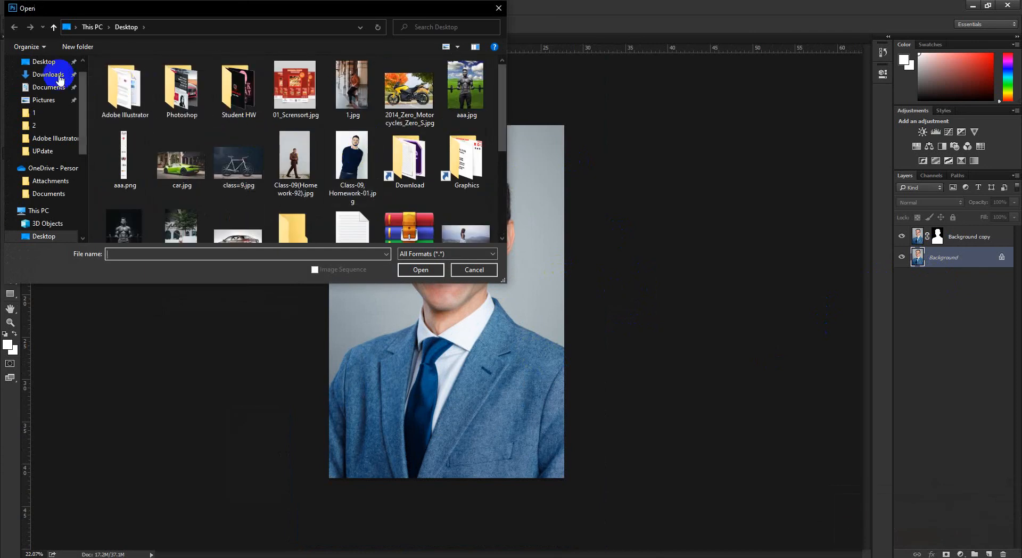
{"action": "left_click", "coordinate": [475, 269]}
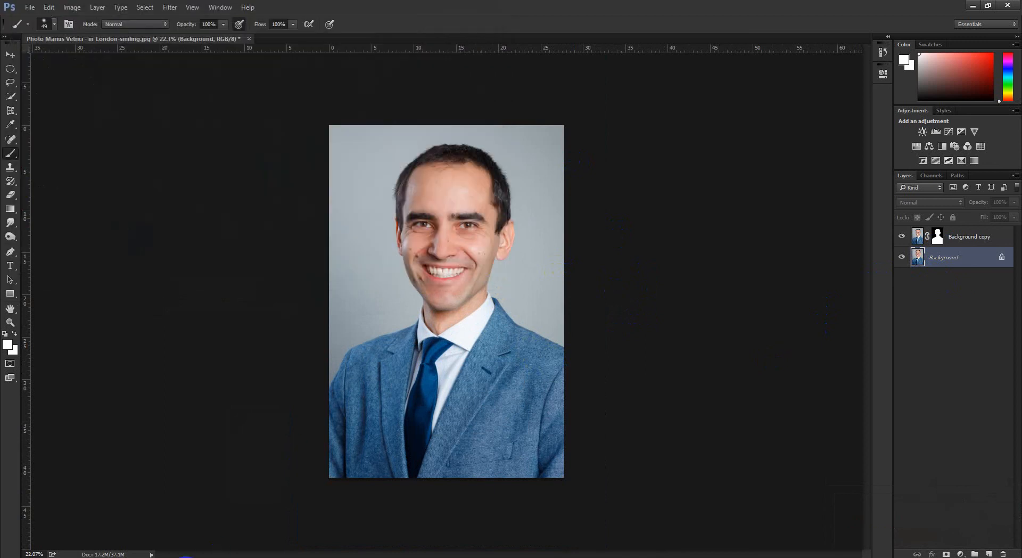
Switch to File Explorer and browse the Photoshop and UPdate folders for a practice image.
{"action": "left_click", "coordinate": [153, 556]}
{"action": "left_click", "coordinate": [379, 452]}
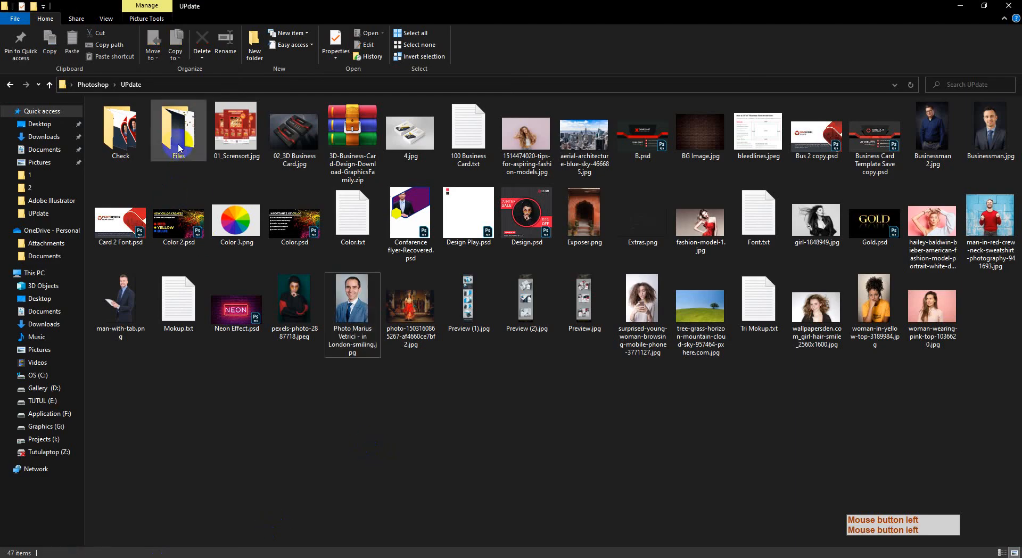
{"action": "left_click", "coordinate": [11, 85]}
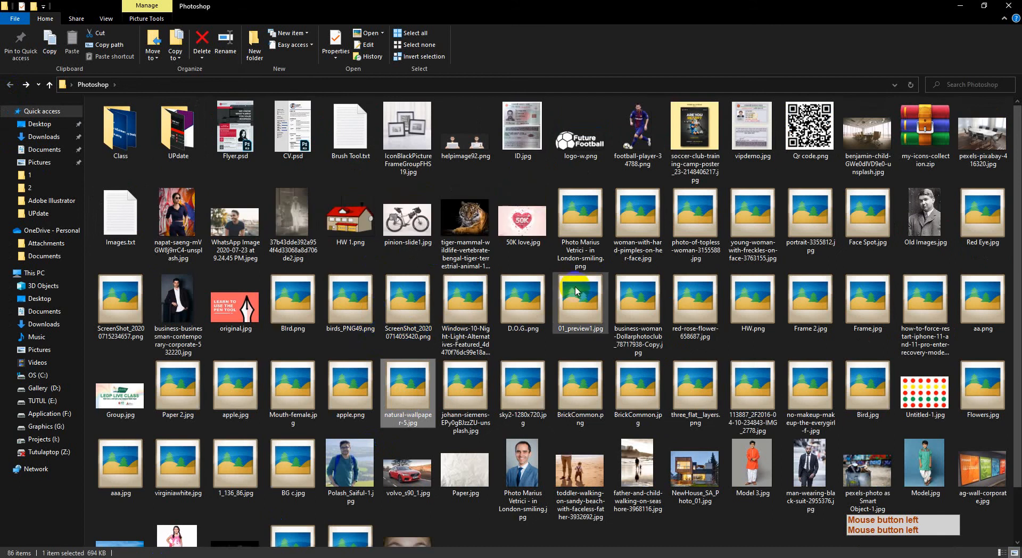
{"action": "scroll", "coordinate": [470, 384], "scroll_direction": "up", "scroll_amount": 1}
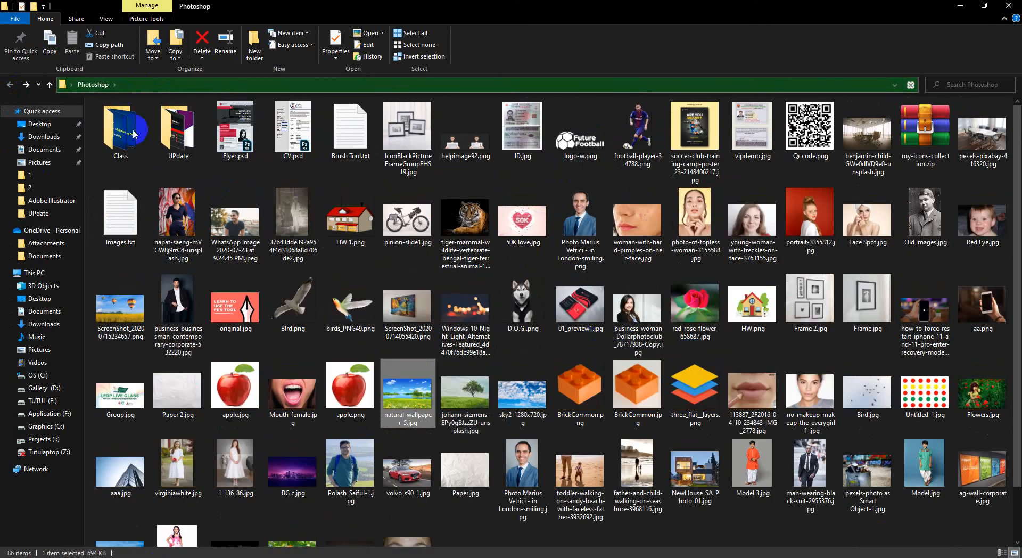
{"action": "double_click", "coordinate": [182, 157]}
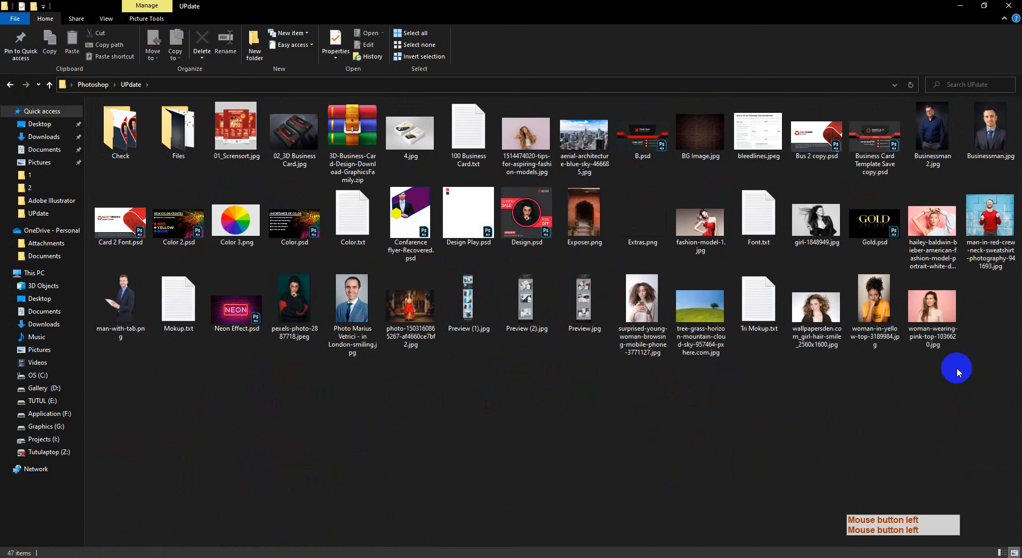
Preview woman-wearing-pink-top-1036620.jpg from the UPdate folder, examine the loose hair up close and close the preview.
{"action": "left_click", "coordinate": [937, 322]}
{"action": "right_click", "coordinate": [932, 319]}
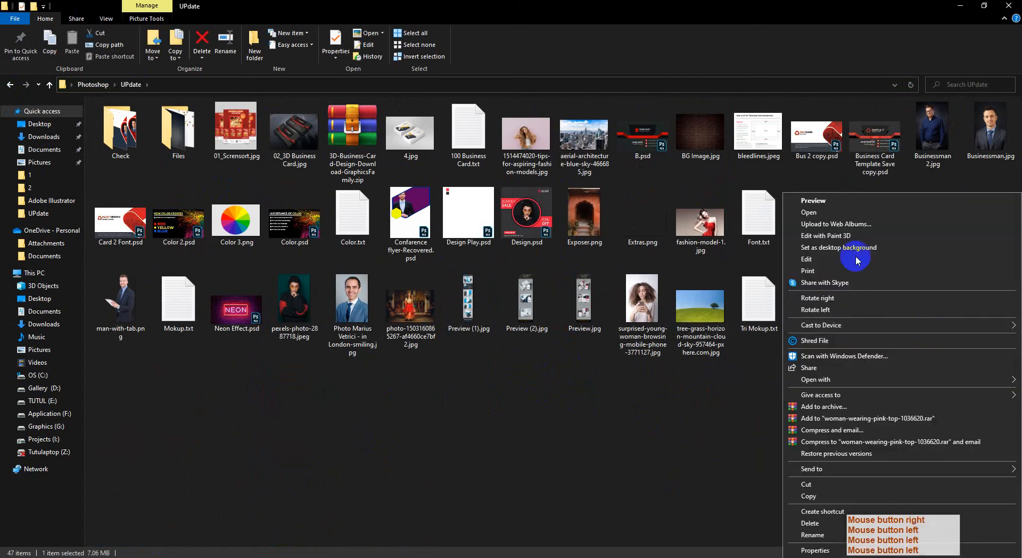
{"action": "left_click", "coordinate": [795, 251]}
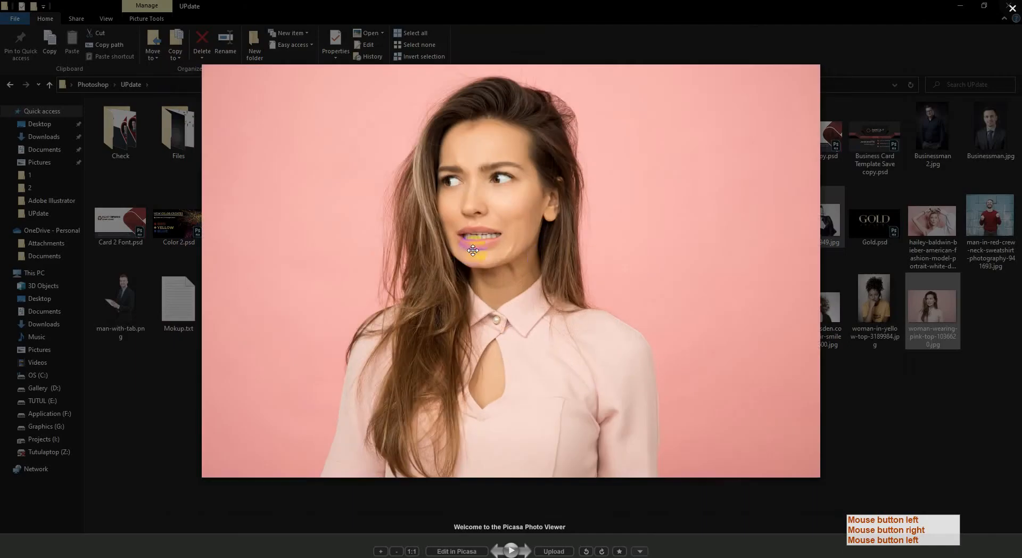
{"action": "scroll", "coordinate": [528, 243], "scroll_direction": "up", "scroll_amount": 3}
{"action": "left_click_drag", "start_coordinate": [527, 243], "coordinate": [568, 130]}
{"action": "scroll", "coordinate": [569, 130], "scroll_direction": "down", "scroll_amount": 3}
{"action": "left_click_drag", "start_coordinate": [437, 311], "coordinate": [410, 239]}
{"action": "scroll", "coordinate": [611, 132], "scroll_direction": "up", "scroll_amount": 6}
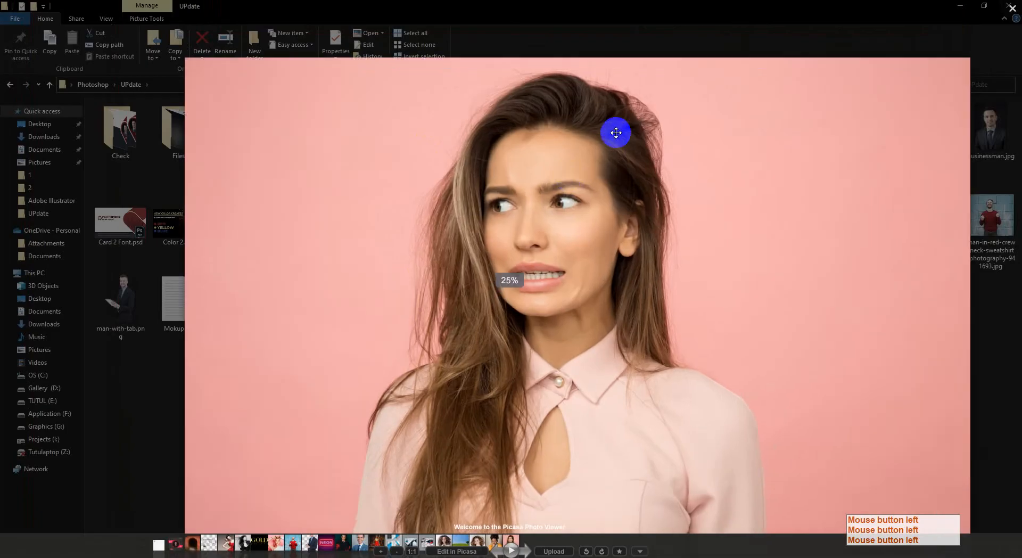
{"action": "scroll", "coordinate": [612, 256], "scroll_direction": "down", "scroll_amount": 7}
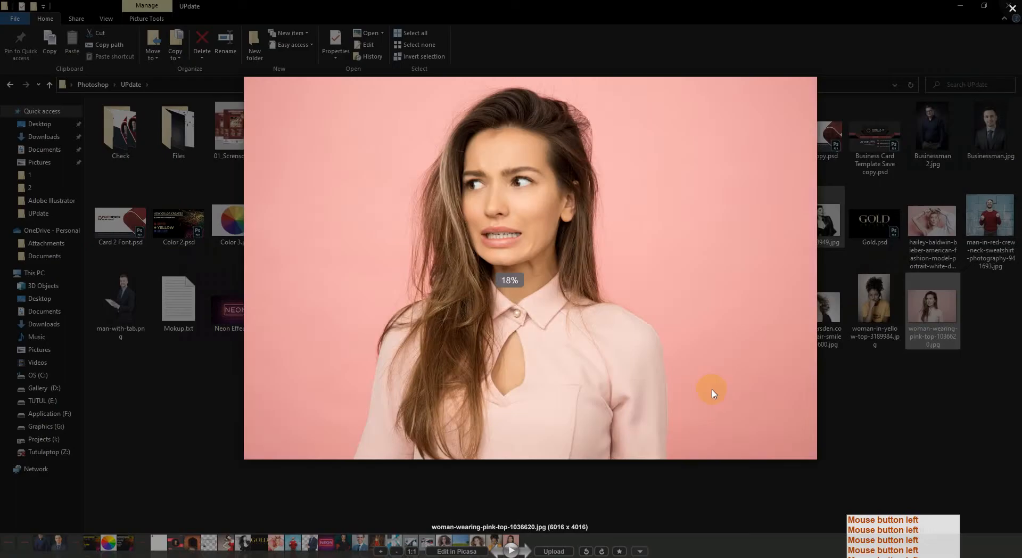
{"action": "left_click", "coordinate": [816, 483]}
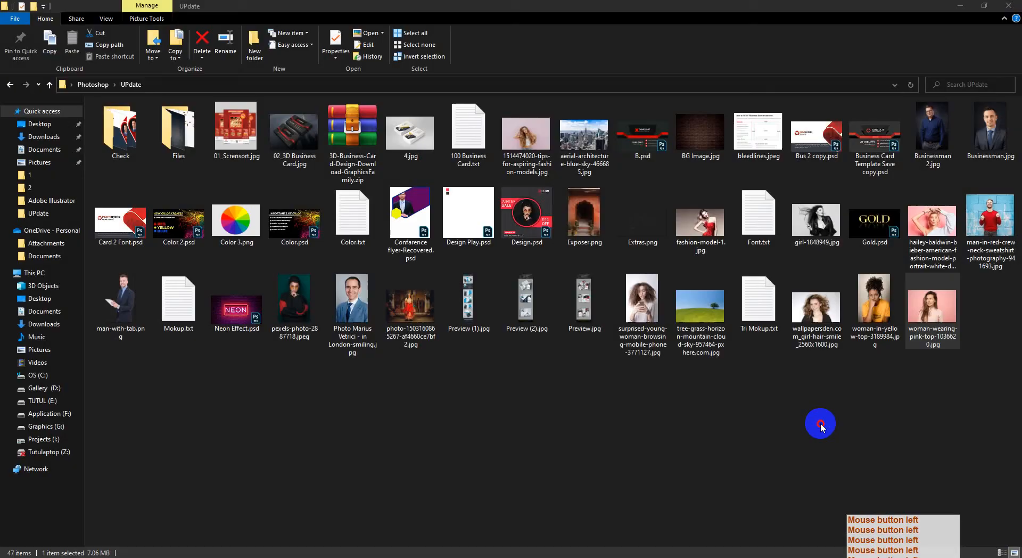
Open woman-wearing-pink-top-1036620.jpg as a new document in Photoshop and view the woman's head up close.
{"action": "left_click_drag", "start_coordinate": [932, 315], "coordinate": [584, 9]}
{"action": "left_click_drag", "start_coordinate": [578, 102], "coordinate": [575, 119]}
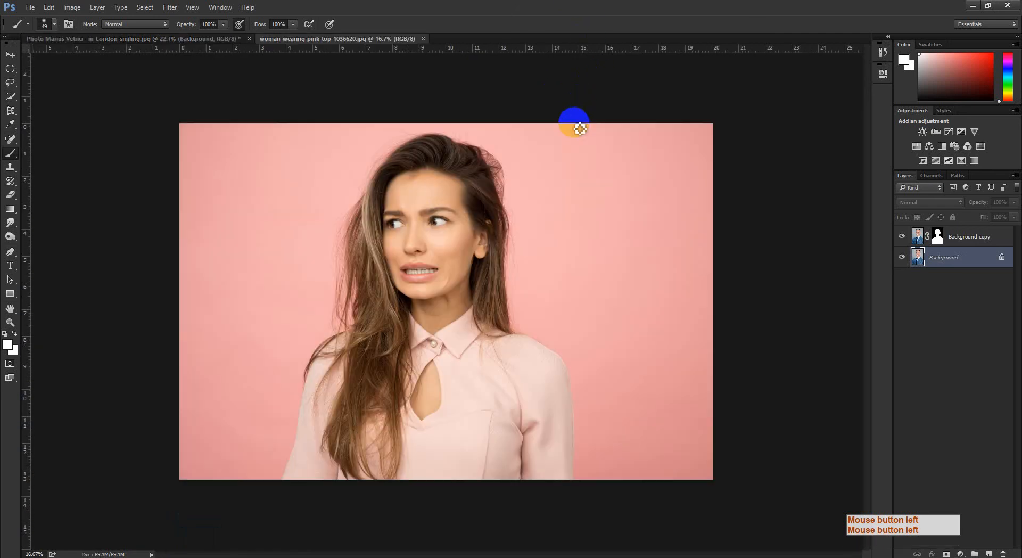
{"action": "left_click", "coordinate": [418, 183], "text": "ctrl"}
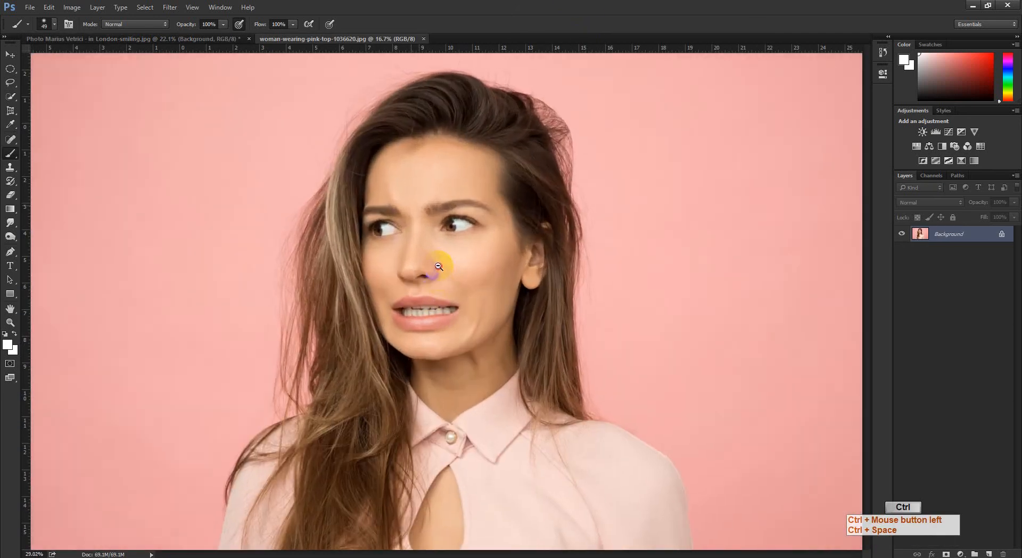
{"action": "left_click_drag", "start_coordinate": [544, 187], "coordinate": [555, 205]}
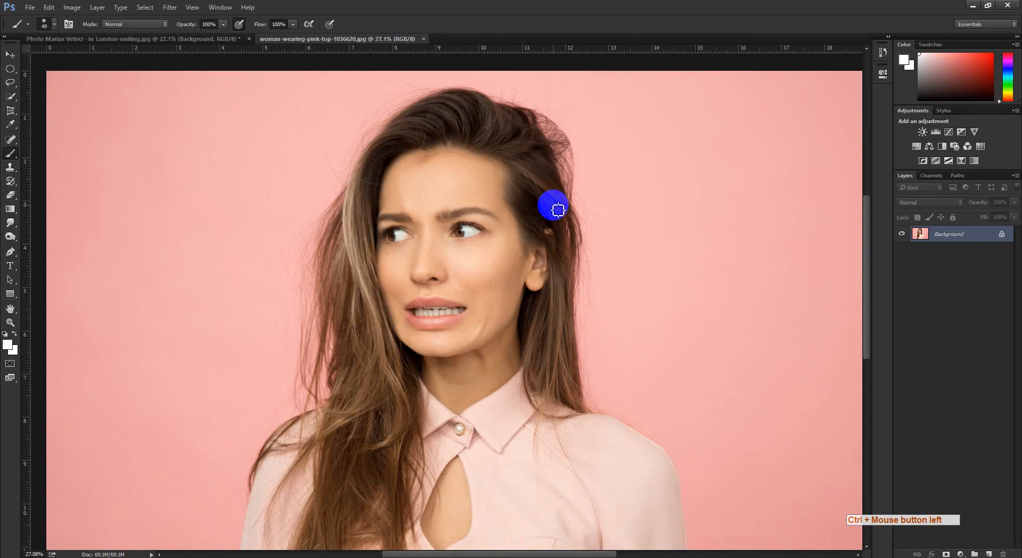
Load Path 1 as a selection, check its coverage of the woman with Quick Mask, and deselect.
{"action": "left_click", "coordinate": [957, 175]}
{"action": "left_click_drag", "start_coordinate": [836, 206], "coordinate": [532, 229]}
{"action": "left_click", "coordinate": [904, 191]}
{"action": "left_click", "coordinate": [842, 219], "text": "ctrl"}
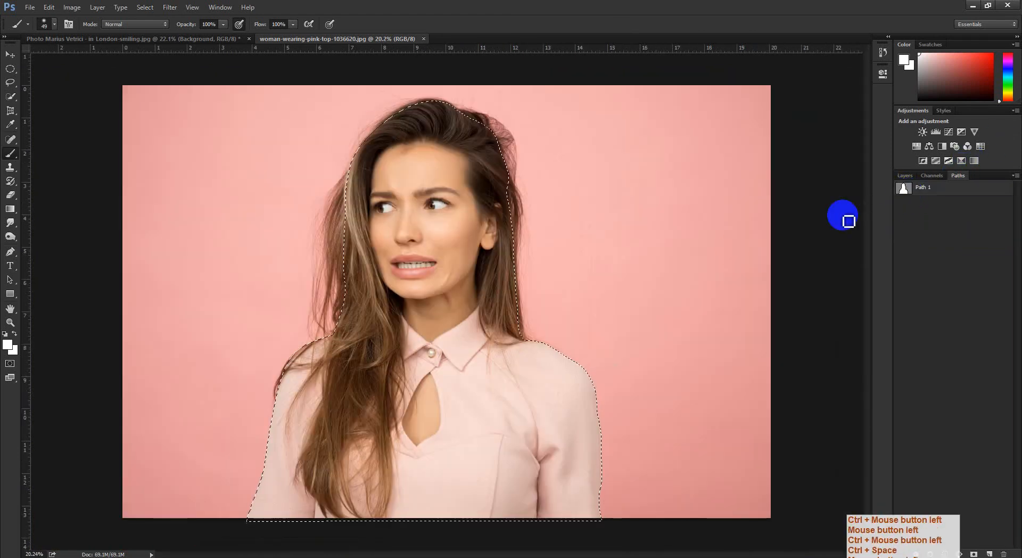
{"action": "key", "text": "q"}
{"action": "key", "text": "q"}
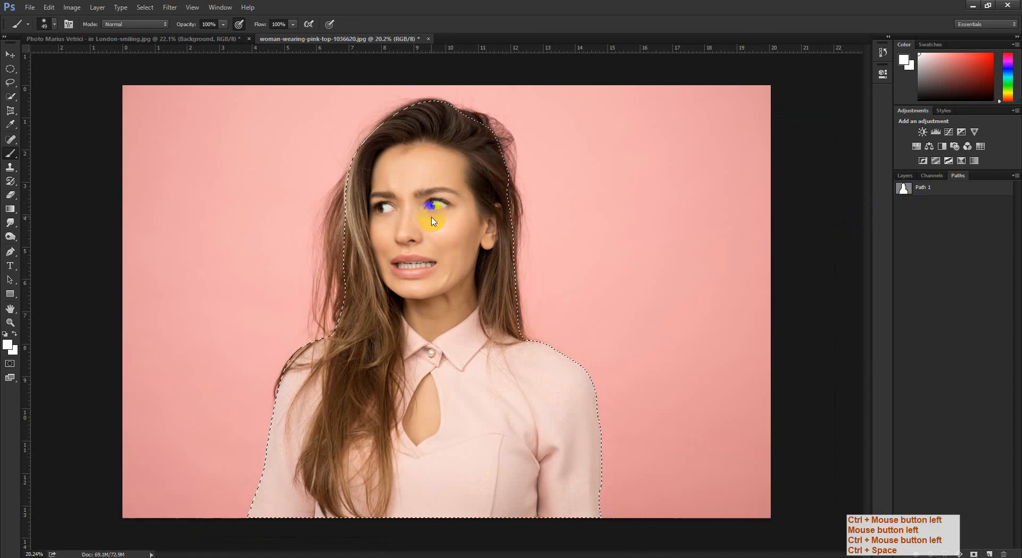
{"action": "key", "text": "ctrl+d"}
Display Path 1 with the Pen tool, examine its outline along the hair and shoulders, and hide the path again.
{"action": "left_click", "coordinate": [953, 189]}
{"action": "key", "text": "p"}
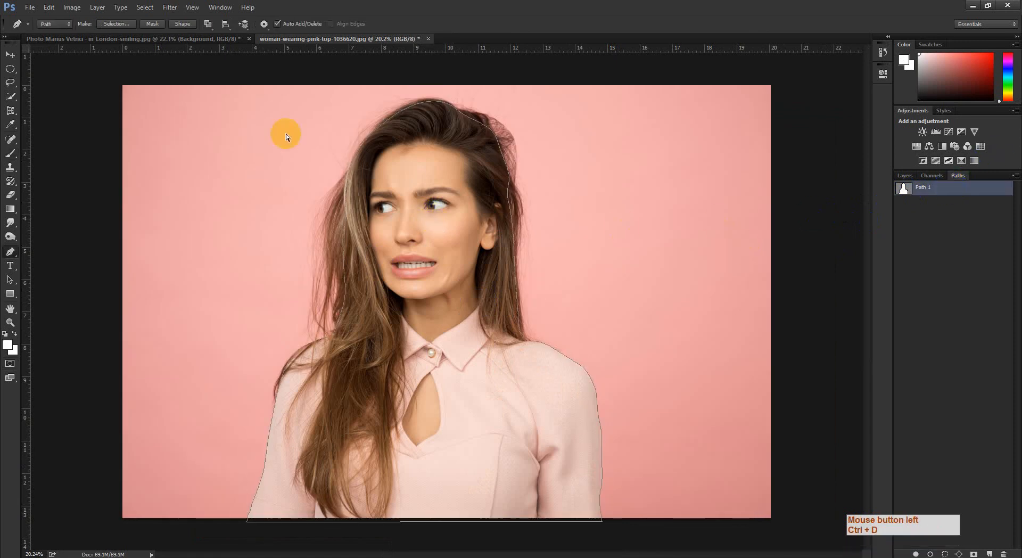
{"action": "left_click_drag", "start_coordinate": [240, 106], "coordinate": [585, 367], "text": "ctrl"}
{"action": "left_click_drag", "start_coordinate": [362, 296], "coordinate": [426, 298], "text": "ctrl"}
{"action": "left_click_drag", "start_coordinate": [366, 328], "coordinate": [320, 509]}
{"action": "left_click_drag", "start_coordinate": [364, 80], "coordinate": [266, 323]}
{"action": "left_click_drag", "start_coordinate": [544, 360], "coordinate": [388, 113]}
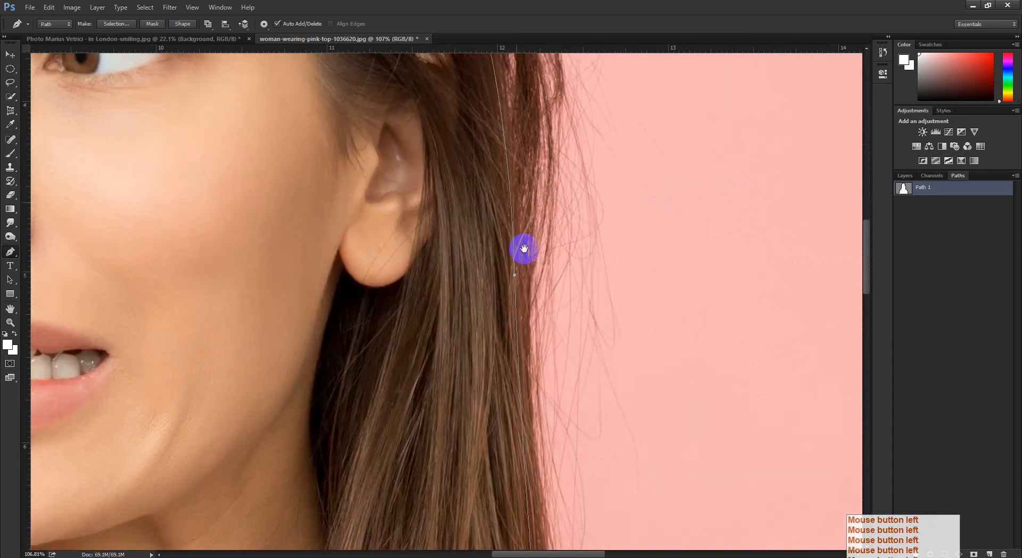
{"action": "left_click_drag", "start_coordinate": [519, 299], "coordinate": [869, 200], "text": "ctrl"}
{"action": "left_click", "coordinate": [905, 177]}
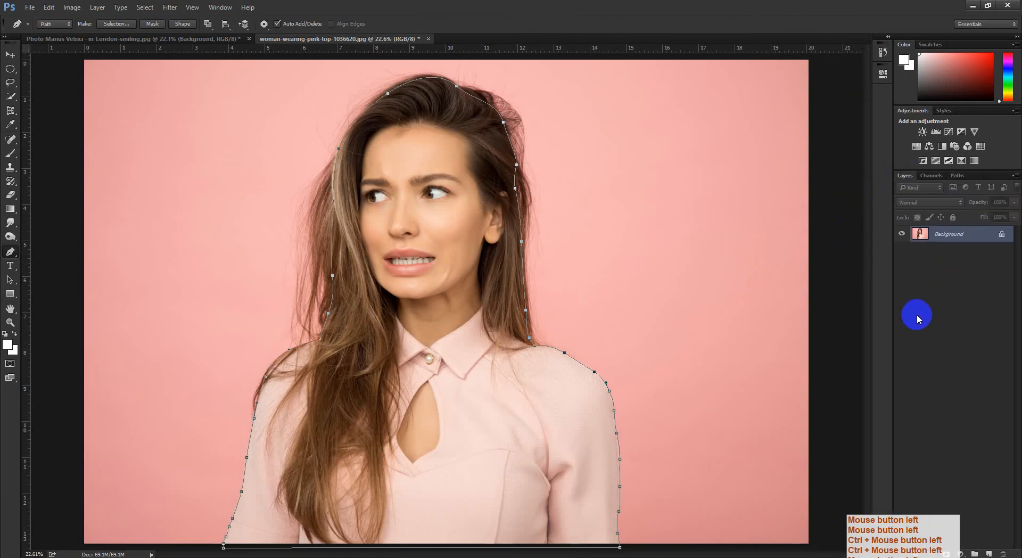
{"action": "left_click", "coordinate": [958, 175]}
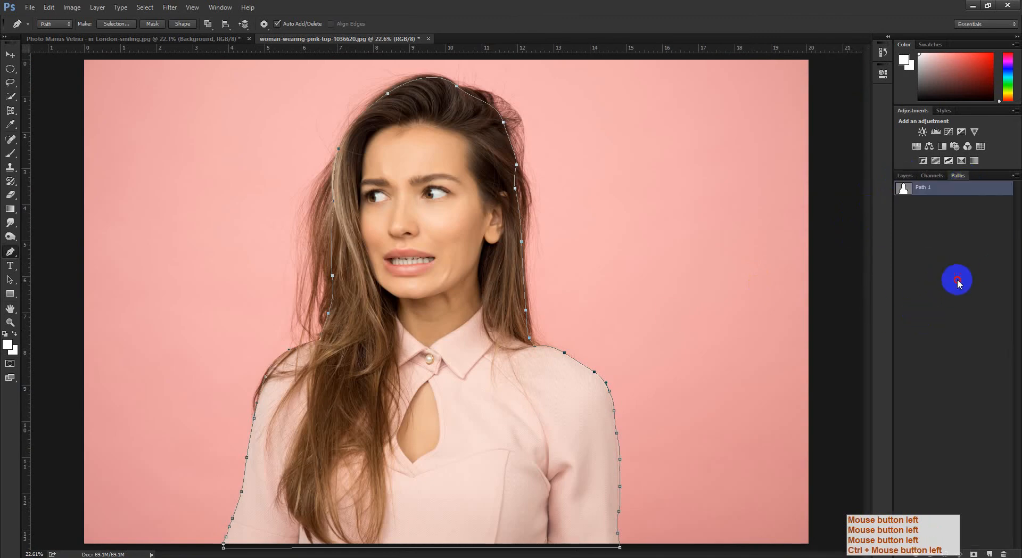
{"action": "left_click", "coordinate": [958, 279]}
Duplicate the Background layer and load Path 1 as a selection on the copy.
{"action": "left_click", "coordinate": [905, 176]}
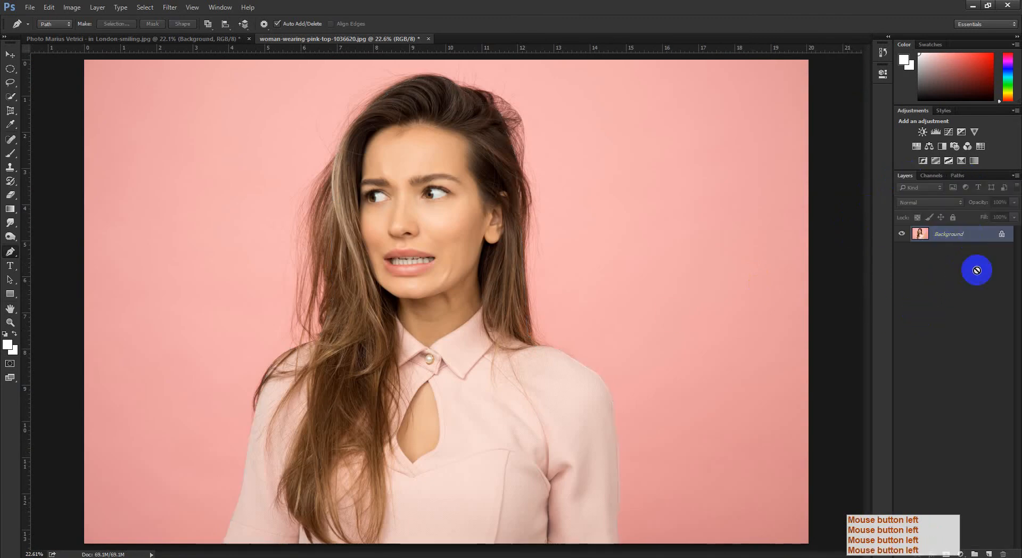
{"action": "left_click_drag", "start_coordinate": [977, 270], "coordinate": [989, 554]}
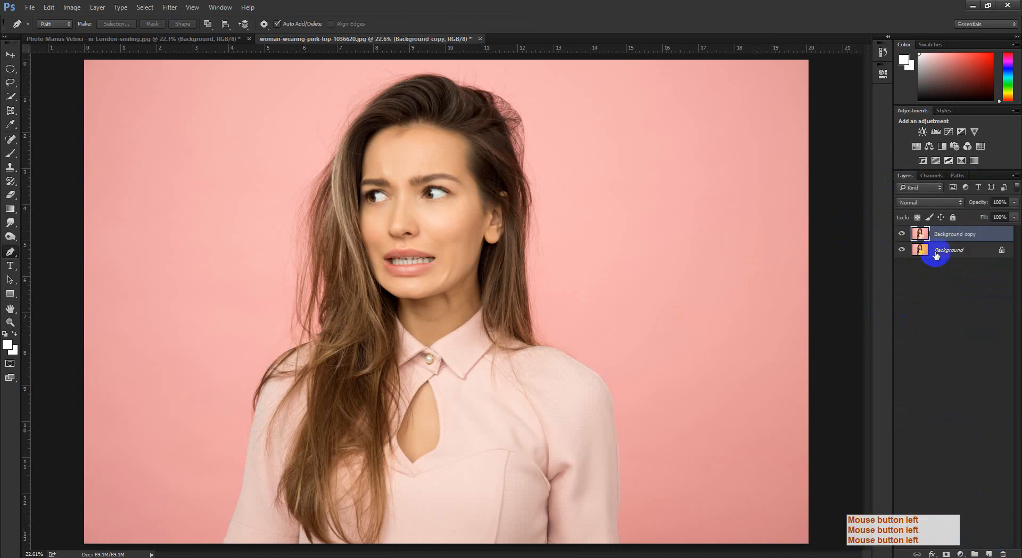
{"action": "left_click", "coordinate": [956, 176]}
{"action": "left_click", "coordinate": [903, 189], "text": "ctrl"}
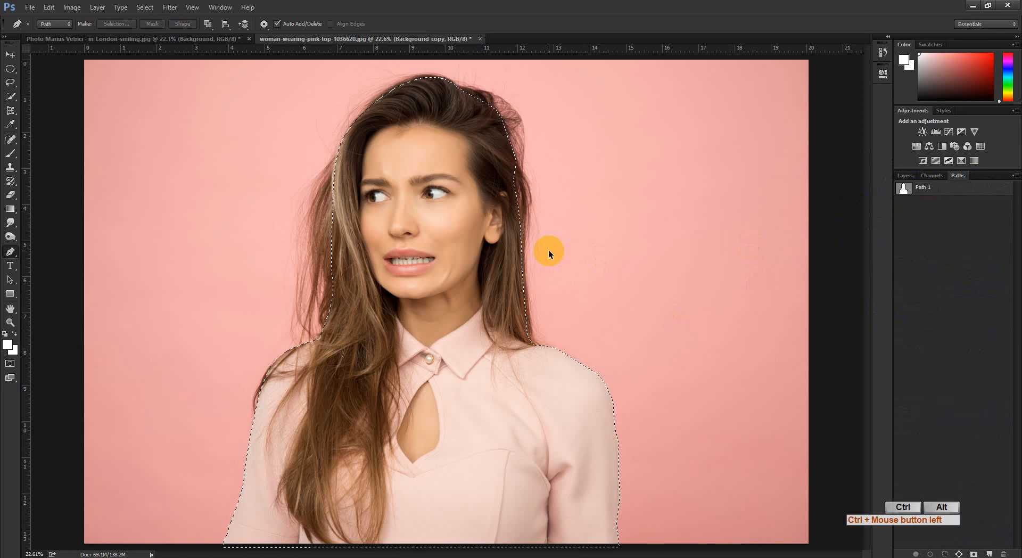
Feather the selection by less than one pixel and add it as a layer mask on Background copy.
{"action": "key", "text": "ctrl+alt+d"}
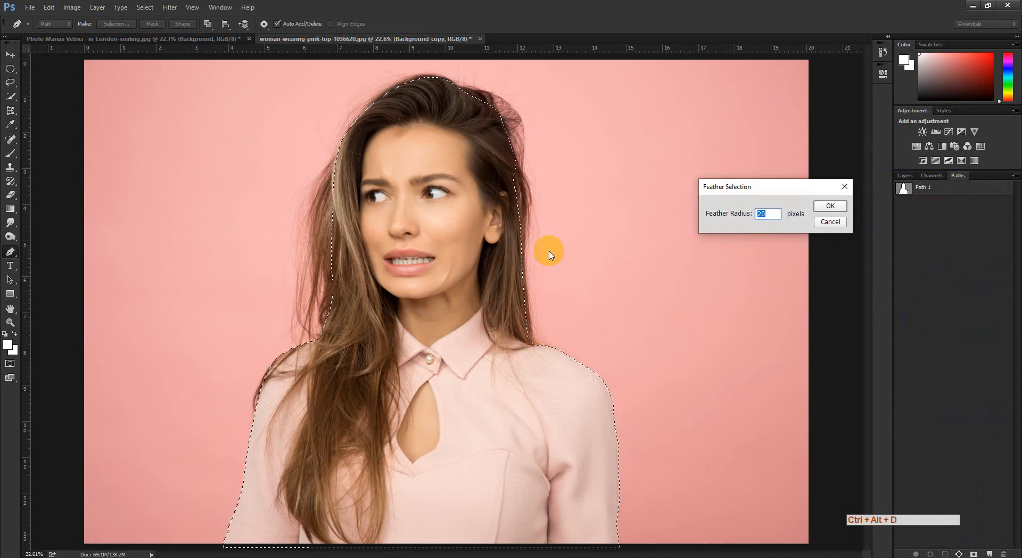
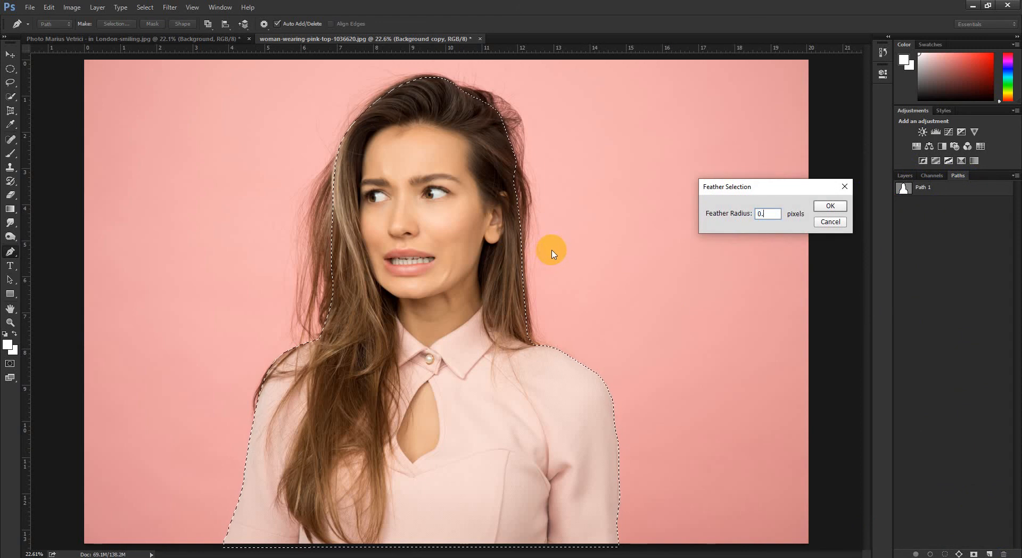
{"action": "left_click", "coordinate": [823, 211]}
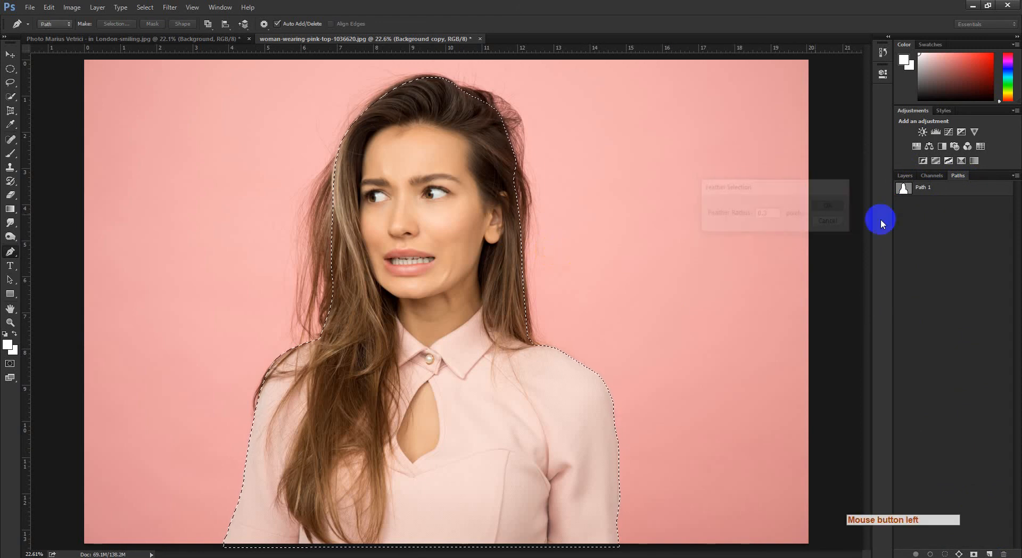
{"action": "left_click", "coordinate": [905, 176]}
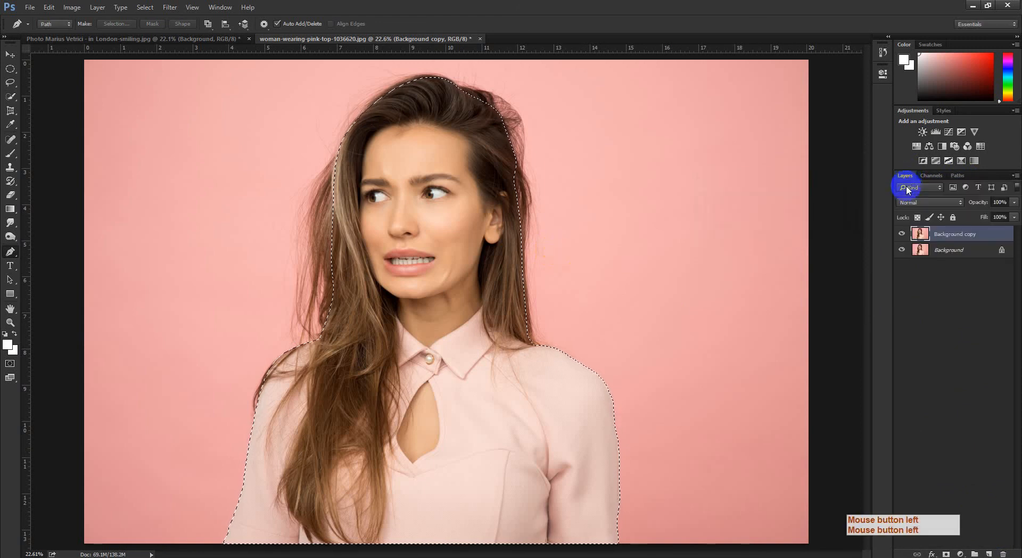
{"action": "left_click", "coordinate": [945, 553]}
View the Background copy layer mask on its own and examine its edge around the head and shoulders.
{"action": "key", "text": "ctrl+space"}
{"action": "left_click_drag", "start_coordinate": [468, 205], "coordinate": [405, 210]}
{"action": "left_click", "coordinate": [941, 241], "text": "alt"}
{"action": "key", "text": "ctrl+space"}
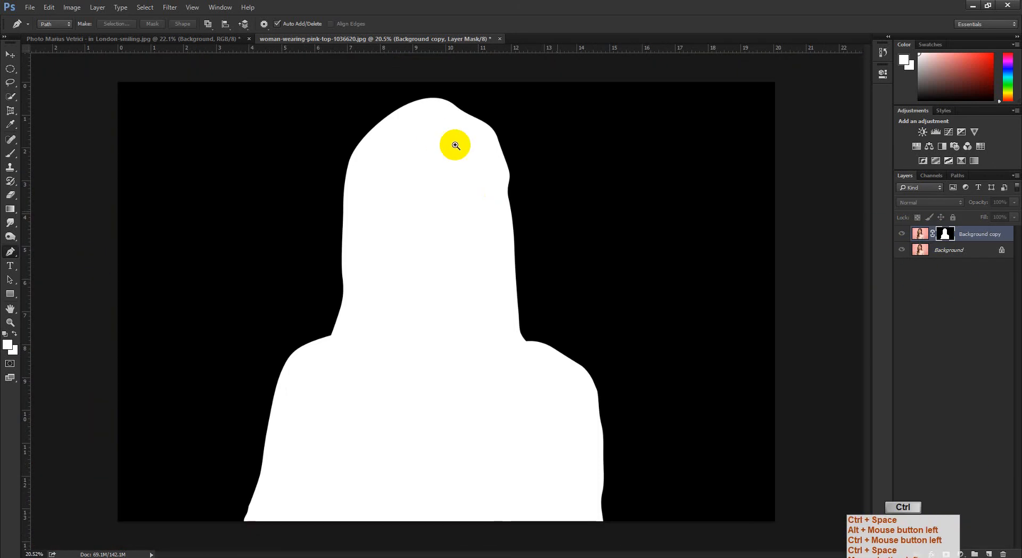
{"action": "left_click_drag", "start_coordinate": [452, 144], "coordinate": [520, 220]}
{"action": "left_click_drag", "start_coordinate": [371, 201], "coordinate": [342, 260]}
{"action": "key", "text": "ctrl+space"}
{"action": "left_click_drag", "start_coordinate": [495, 280], "coordinate": [506, 329]}
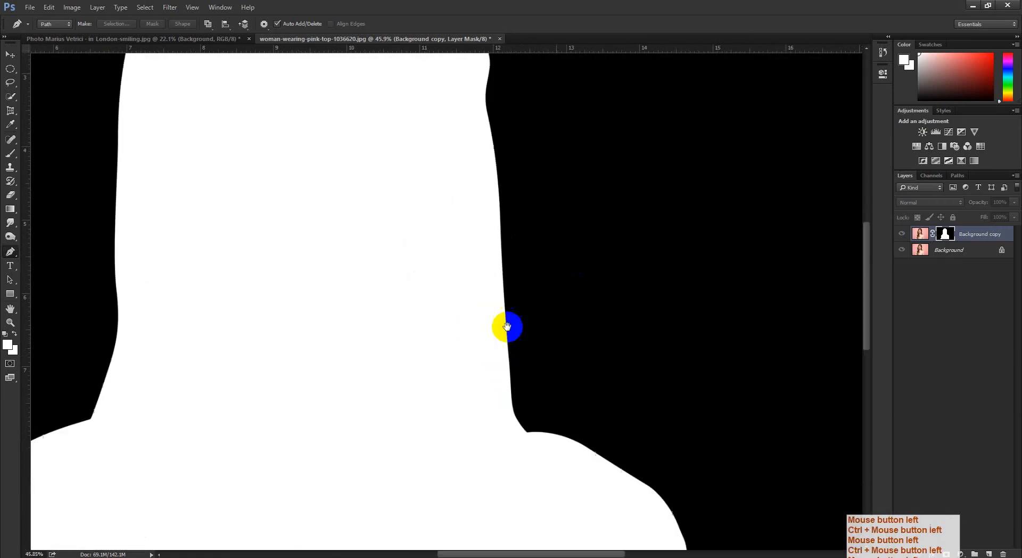
{"action": "left_click_drag", "start_coordinate": [523, 137], "coordinate": [500, 468]}
{"action": "key", "text": "ctrl+space"}
{"action": "left_click_drag", "start_coordinate": [376, 252], "coordinate": [365, 290]}
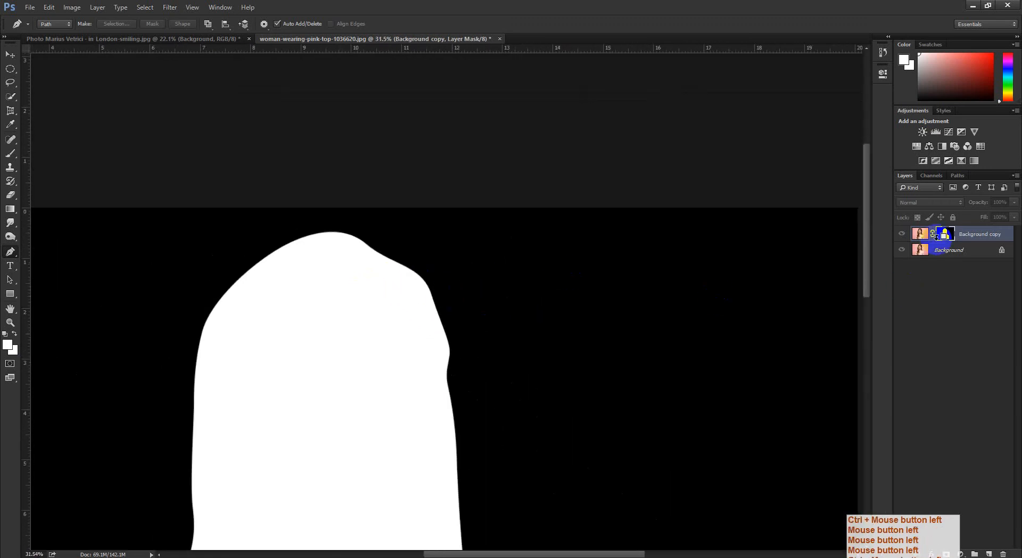
Return from the mask-only view to the photo and open Refine Mask for the Background copy layer mask.
{"action": "left_click", "coordinate": [945, 234], "text": "alt"}
{"action": "left_click_drag", "start_coordinate": [418, 269], "coordinate": [414, 272]}
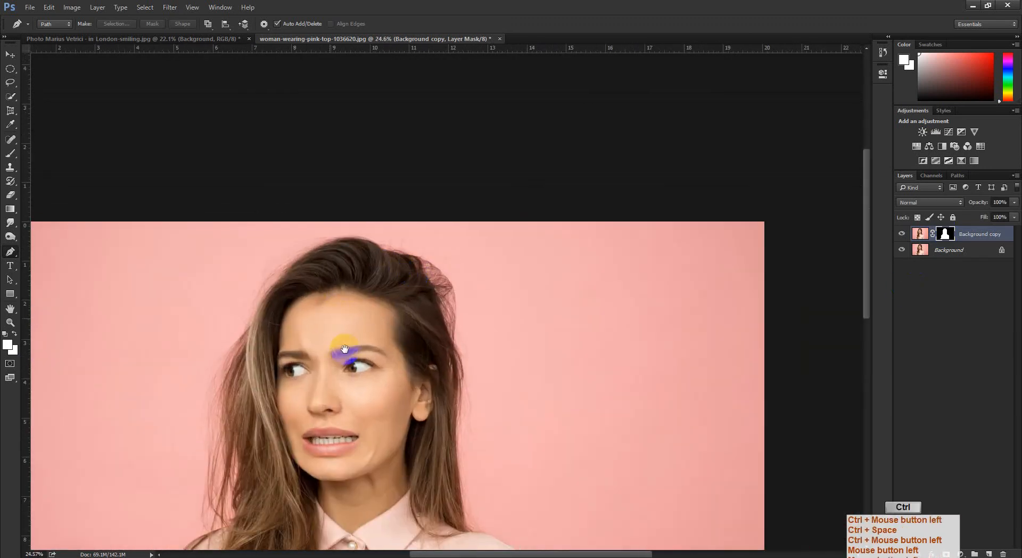
{"action": "left_click_drag", "start_coordinate": [342, 347], "coordinate": [550, 250]}
{"action": "right_click", "coordinate": [944, 233]}
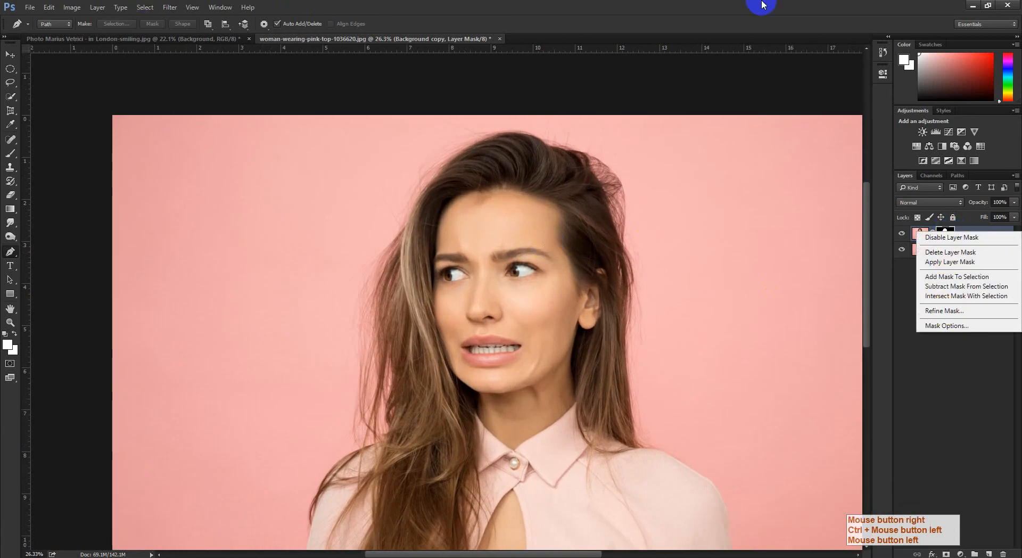
{"action": "left_click", "coordinate": [943, 313]}
Examine the hair and shoulder edges of the cutout in the Refine Mask preview.
{"action": "key", "text": "ctrl+space"}
{"action": "left_click", "coordinate": [425, 336], "text": "ctrl"}
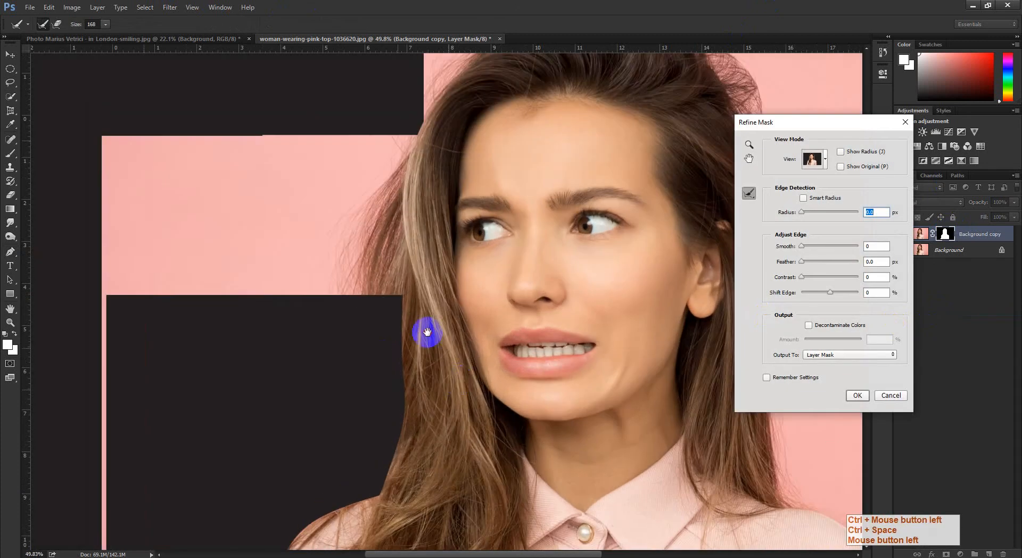
{"action": "mouse_move", "coordinate": [427, 303]}
{"action": "left_mouse_down"}
{"action": "mouse_move", "coordinate": [417, 329]}
{"action": "mouse_move", "coordinate": [479, 270]}
{"action": "mouse_move", "coordinate": [437, 307]}
{"action": "left_mouse_up"}
{"action": "left_click_drag", "start_coordinate": [489, 290], "coordinate": [440, 287]}
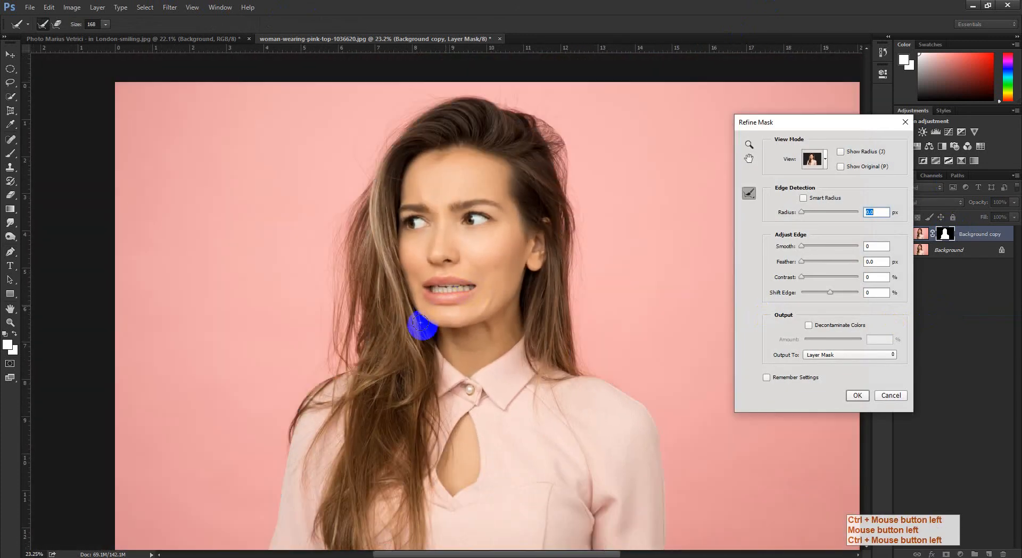
{"action": "key", "text": "ctrl+space"}
{"action": "left_click_drag", "start_coordinate": [289, 444], "coordinate": [300, 418]}
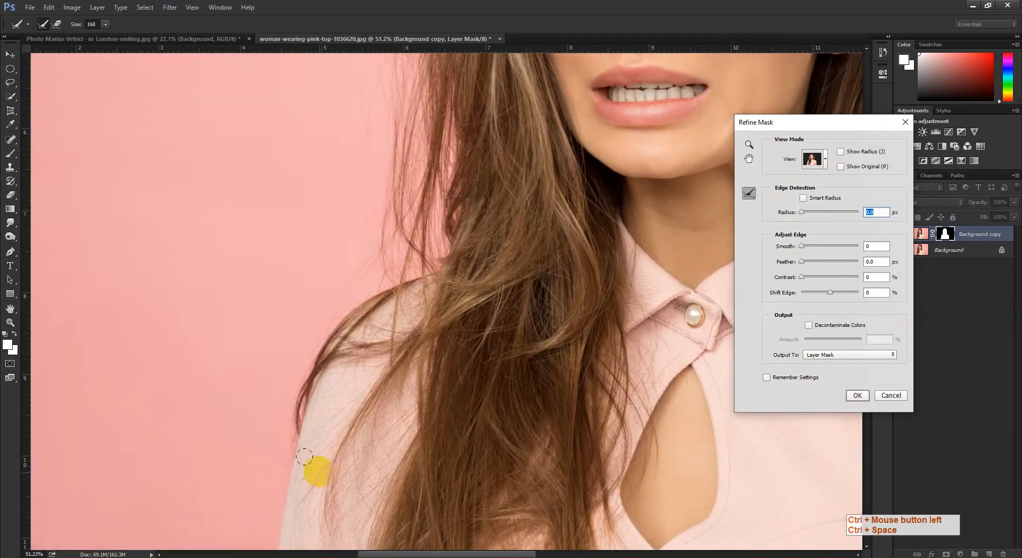
{"action": "key", "text": "ctrl+space"}
{"action": "left_click_drag", "start_coordinate": [499, 307], "coordinate": [559, 256]}
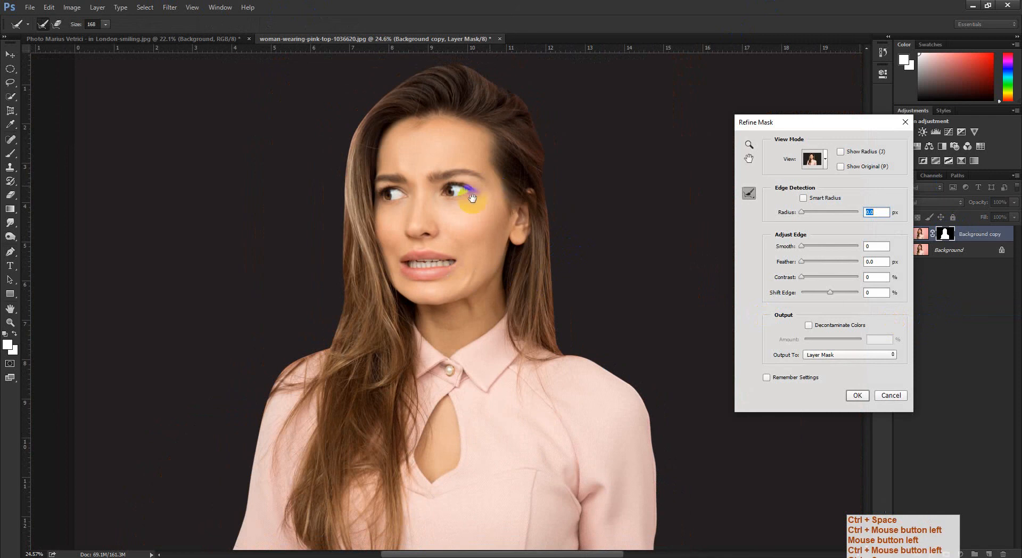
{"action": "left_click_drag", "start_coordinate": [456, 194], "coordinate": [486, 272]}
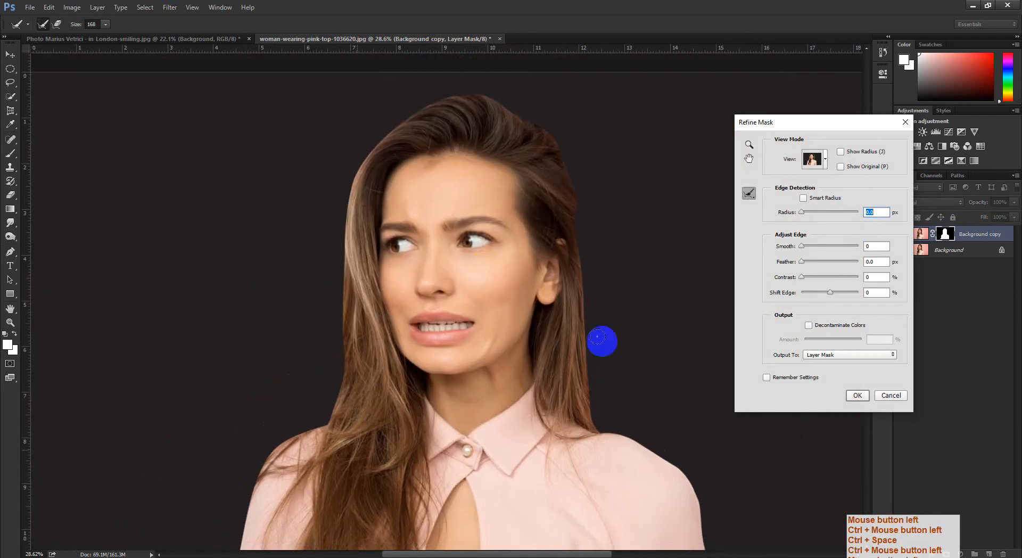
Brush a refine radius of size 413 around the hair from one shoulder over the head to the other, and apply it to the layer mask.
{"action": "mouse_move", "coordinate": [226, 412]}
{"action": "left_mouse_down"}
{"action": "mouse_move", "coordinate": [388, 447]}
{"action": "mouse_move", "coordinate": [257, 457]}
{"action": "mouse_move", "coordinate": [251, 479]}
{"action": "mouse_move", "coordinate": [211, 473]}
{"action": "mouse_move", "coordinate": [229, 482]}
{"action": "mouse_move", "coordinate": [223, 524]}
{"action": "mouse_move", "coordinate": [254, 449]}
{"action": "mouse_move", "coordinate": [318, 412]}
{"action": "mouse_move", "coordinate": [290, 415]}
{"action": "mouse_move", "coordinate": [309, 391]}
{"action": "mouse_move", "coordinate": [326, 249]}
{"action": "mouse_move", "coordinate": [306, 370]}
{"action": "left_mouse_up"}
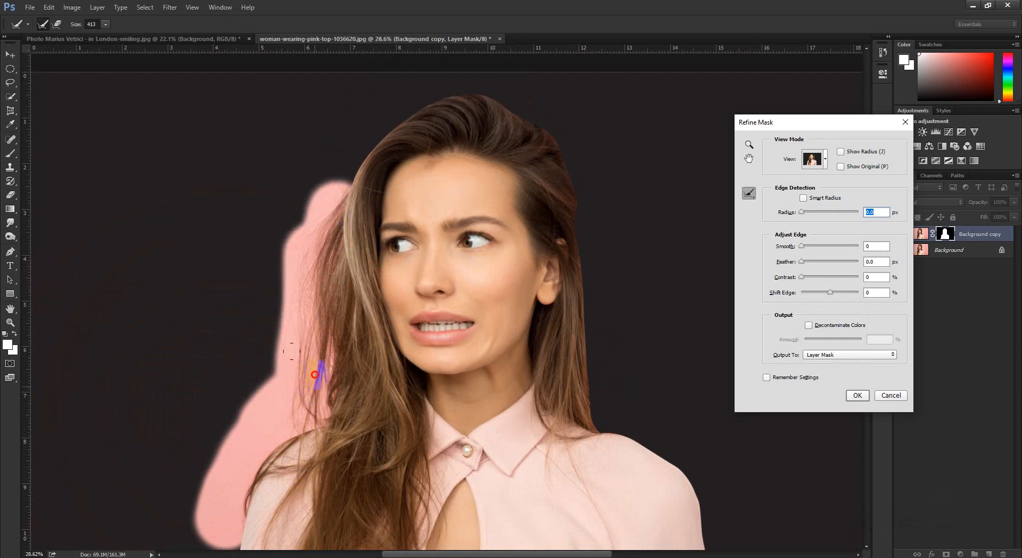
{"action": "mouse_move", "coordinate": [314, 241]}
{"action": "left_mouse_down"}
{"action": "mouse_move", "coordinate": [316, 198]}
{"action": "mouse_move", "coordinate": [342, 146]}
{"action": "mouse_move", "coordinate": [338, 161]}
{"action": "mouse_move", "coordinate": [377, 112]}
{"action": "mouse_move", "coordinate": [342, 157]}
{"action": "left_mouse_up"}
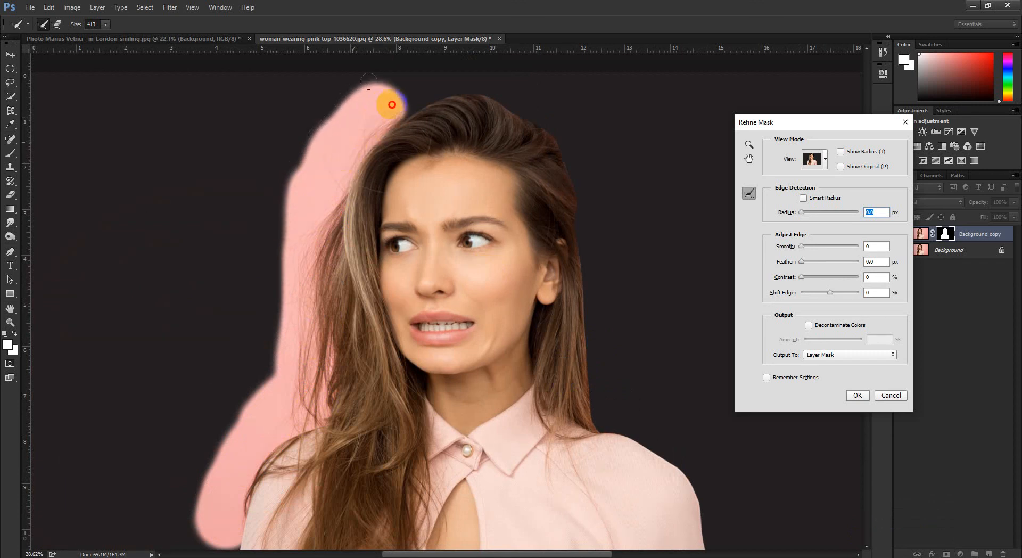
{"action": "left_click_drag", "start_coordinate": [392, 104], "coordinate": [423, 88]}
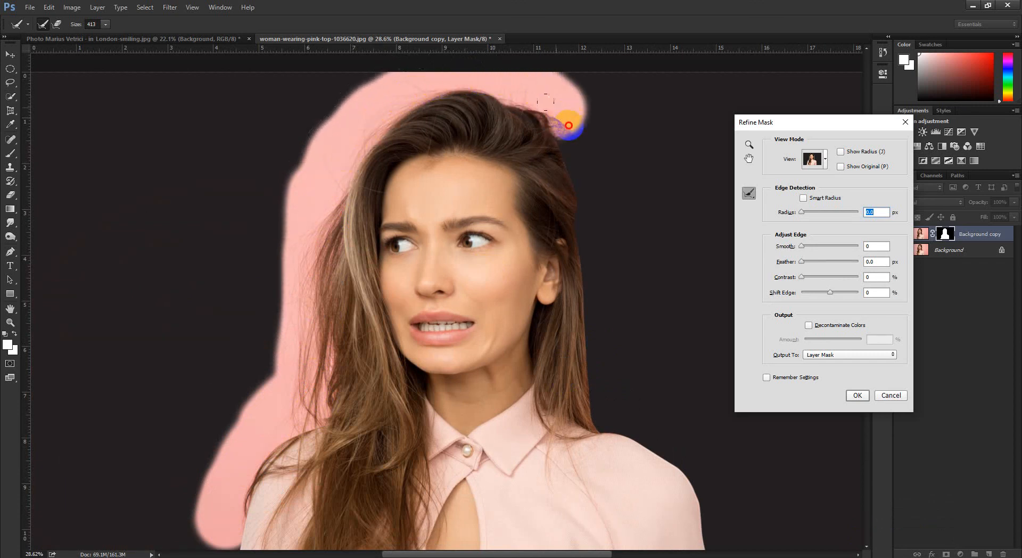
{"action": "left_click_drag", "start_coordinate": [568, 125], "coordinate": [592, 192]}
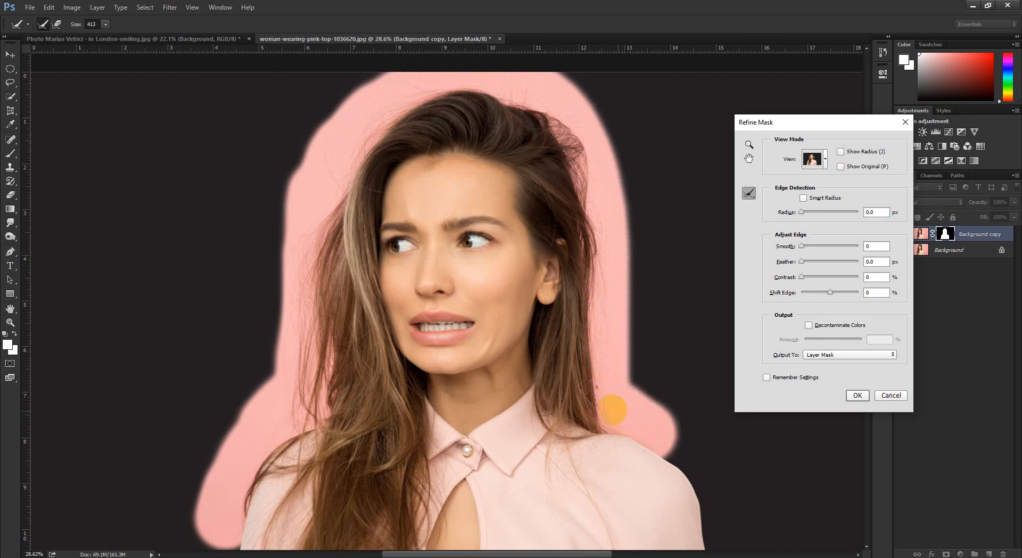
{"action": "left_click_drag", "start_coordinate": [592, 384], "coordinate": [603, 383]}
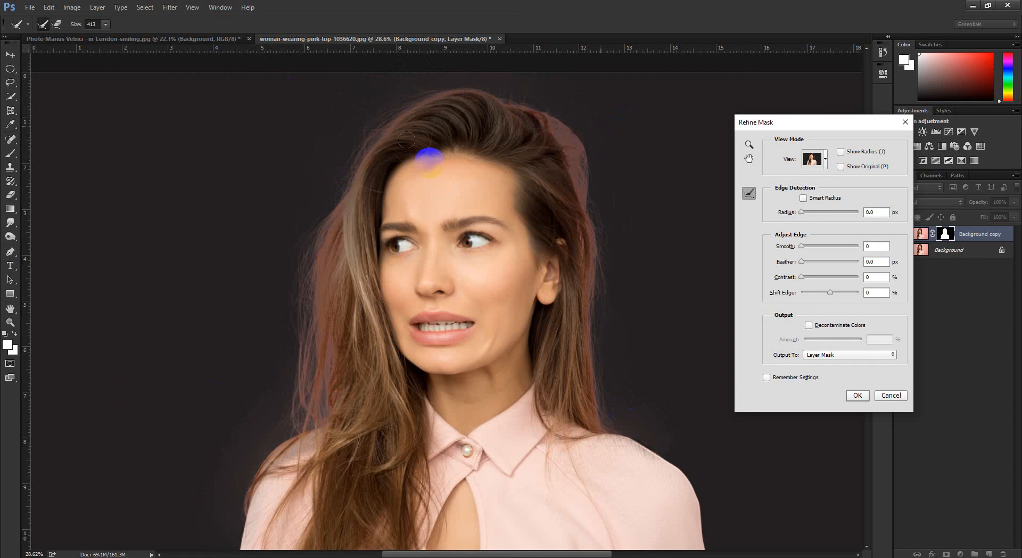
{"action": "left_click", "coordinate": [857, 396]}
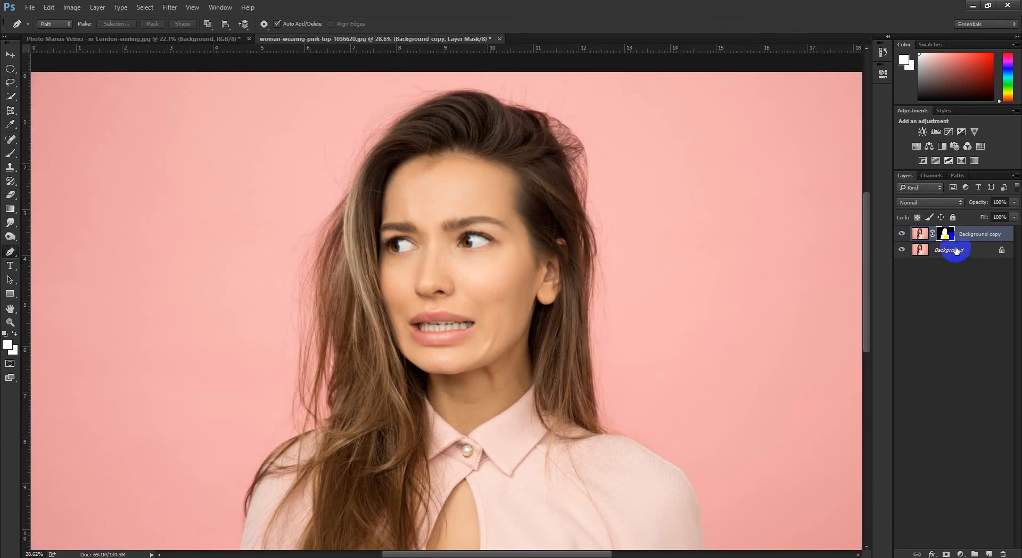
Add a white (ffffff) solid color fill layer directly above the Background layer.
{"action": "left_click", "coordinate": [951, 250]}
{"action": "left_click", "coordinate": [969, 553]}
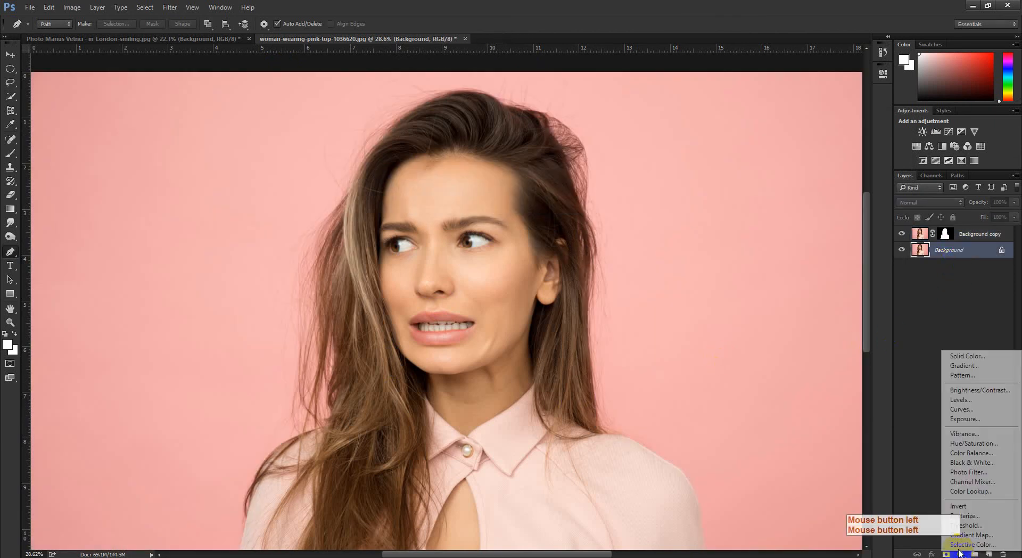
{"action": "left_click", "coordinate": [961, 354]}
{"action": "left_click_drag", "start_coordinate": [766, 289], "coordinate": [606, 279]}
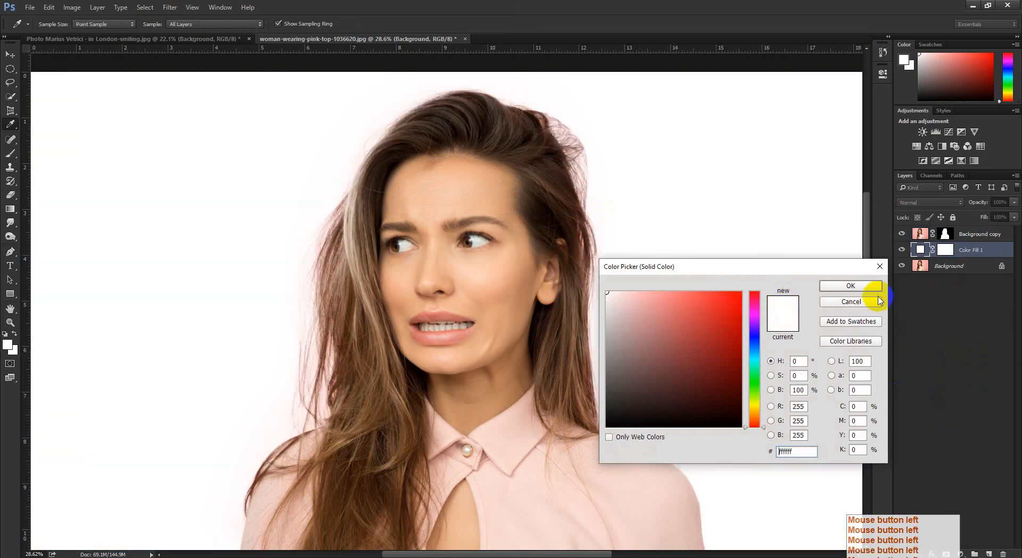
{"action": "left_click", "coordinate": [865, 287]}
Examine the masked hair on both sides of the head against the white fill.
{"action": "left_click_drag", "start_coordinate": [324, 259], "coordinate": [372, 304], "text": "ctrl"}
{"action": "left_click_drag", "start_coordinate": [230, 431], "coordinate": [304, 268]}
{"action": "left_click_drag", "start_coordinate": [385, 356], "coordinate": [351, 290]}
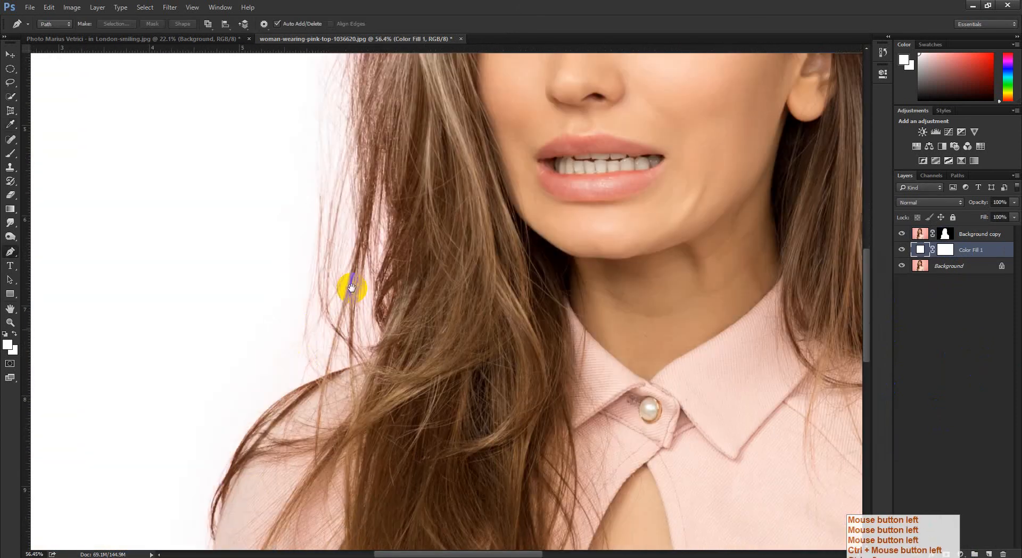
{"action": "left_click_drag", "start_coordinate": [464, 160], "coordinate": [351, 377]}
{"action": "left_click_drag", "start_coordinate": [515, 127], "coordinate": [402, 344]}
{"action": "left_click_drag", "start_coordinate": [618, 197], "coordinate": [427, 117]}
{"action": "left_click_drag", "start_coordinate": [469, 474], "coordinate": [422, 194]}
{"action": "left_click_drag", "start_coordinate": [469, 362], "coordinate": [474, 213]}
{"action": "left_click_drag", "start_coordinate": [484, 399], "coordinate": [452, 251]}
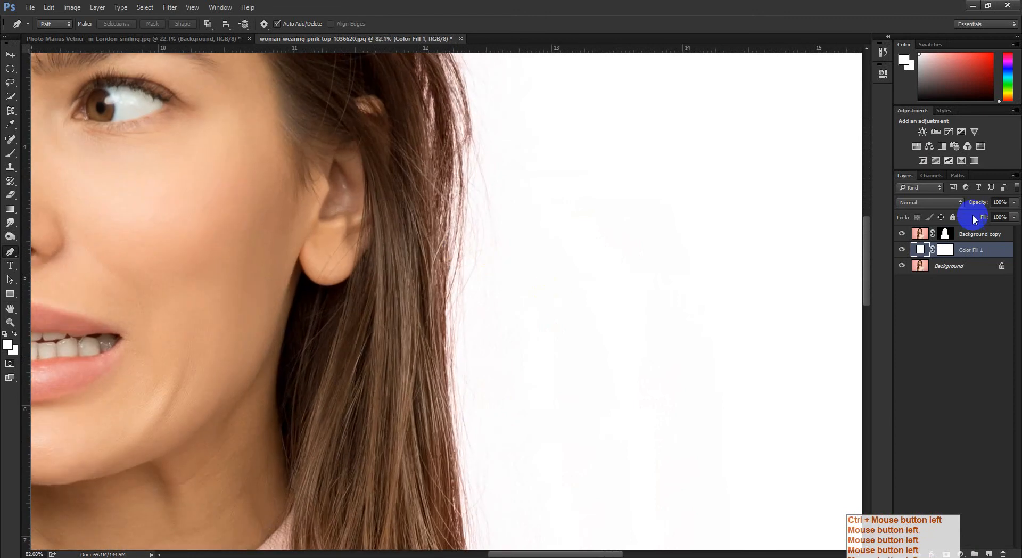
Hide the color fill and Background layers and examine the masked hair strands against transparency.
{"action": "left_click", "coordinate": [902, 250]}
{"action": "left_click", "coordinate": [902, 266]}
{"action": "left_click_drag", "start_coordinate": [621, 303], "coordinate": [407, 300], "text": "ctrl"}
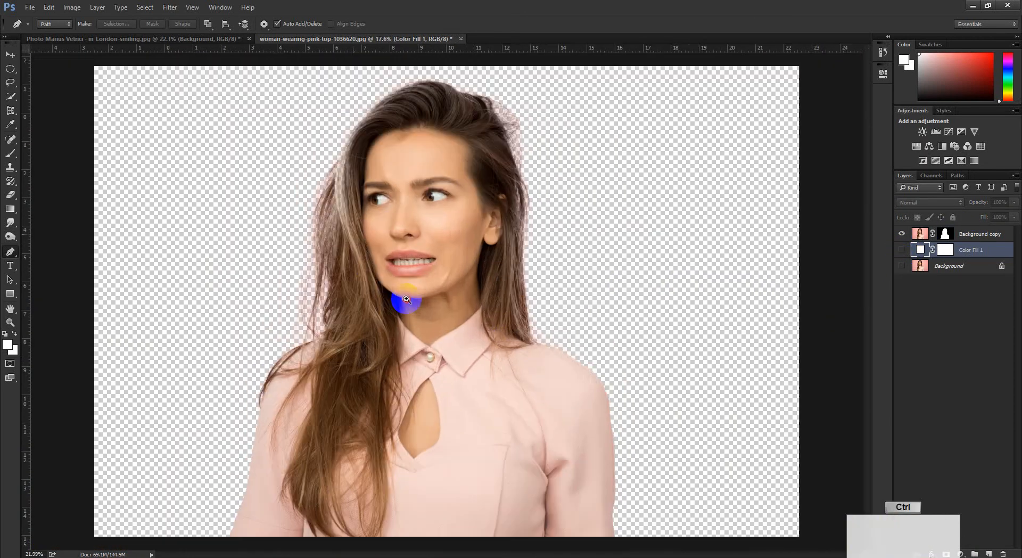
{"action": "left_click_drag", "start_coordinate": [274, 294], "coordinate": [441, 276], "text": "ctrl"}
{"action": "left_click_drag", "start_coordinate": [434, 367], "coordinate": [438, 426]}
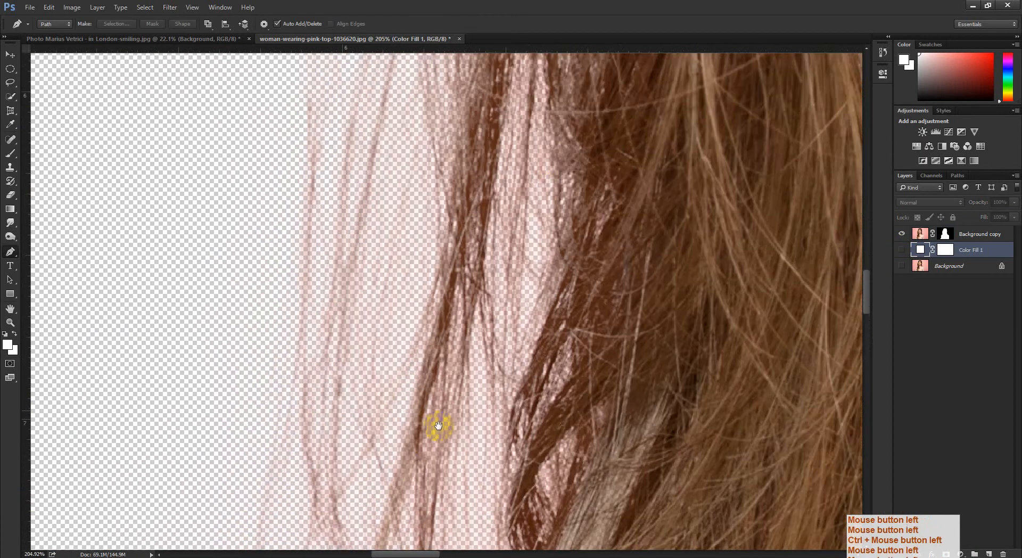
{"action": "left_click_drag", "start_coordinate": [469, 322], "coordinate": [373, 322], "text": "ctrl"}
{"action": "left_click_drag", "start_coordinate": [511, 283], "coordinate": [431, 410]}
{"action": "left_click_drag", "start_coordinate": [547, 210], "coordinate": [531, 234], "text": "ctrl"}
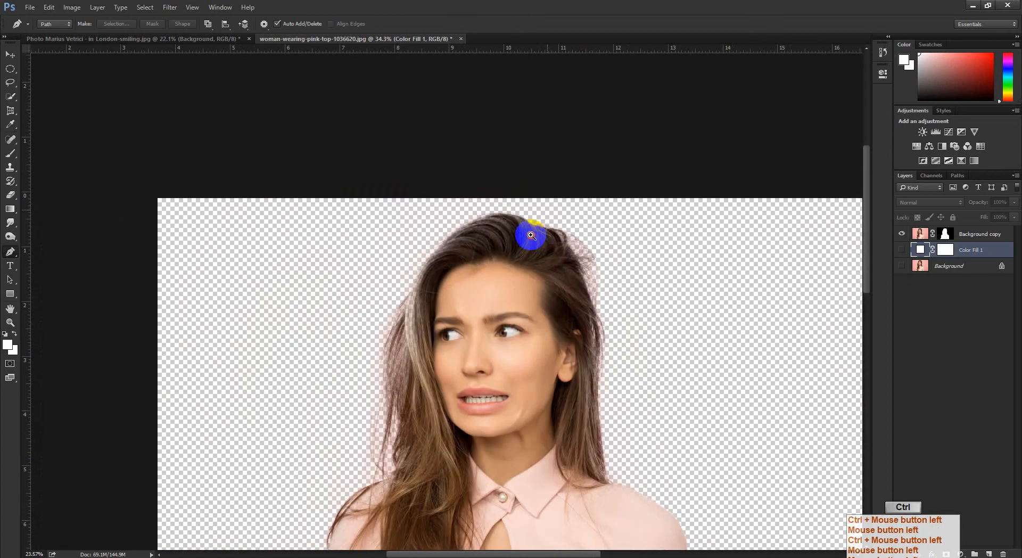
Show the hidden layers again and delete the white color fill layer.
{"action": "left_click", "coordinate": [902, 249]}
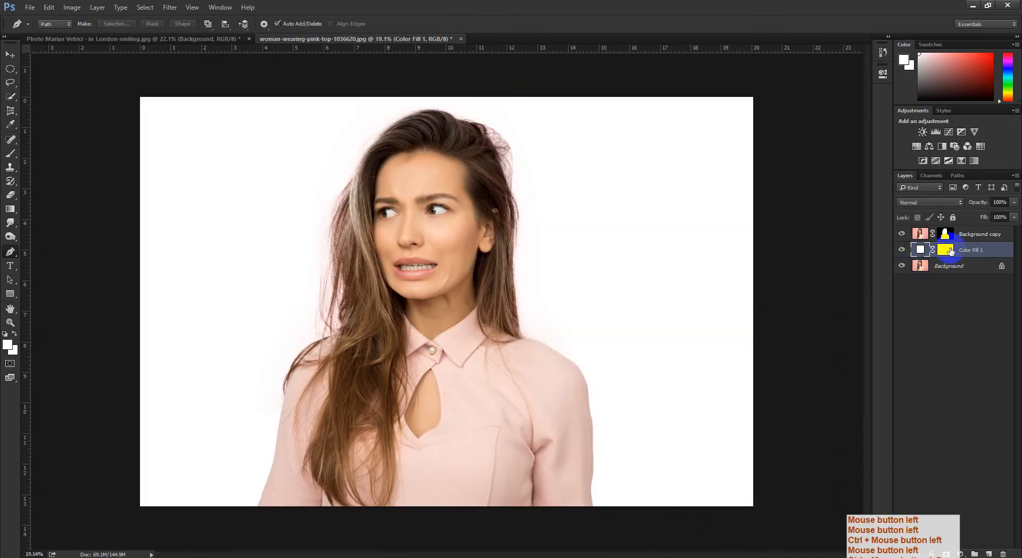
{"action": "left_click", "coordinate": [980, 258], "text": "ctrl"}
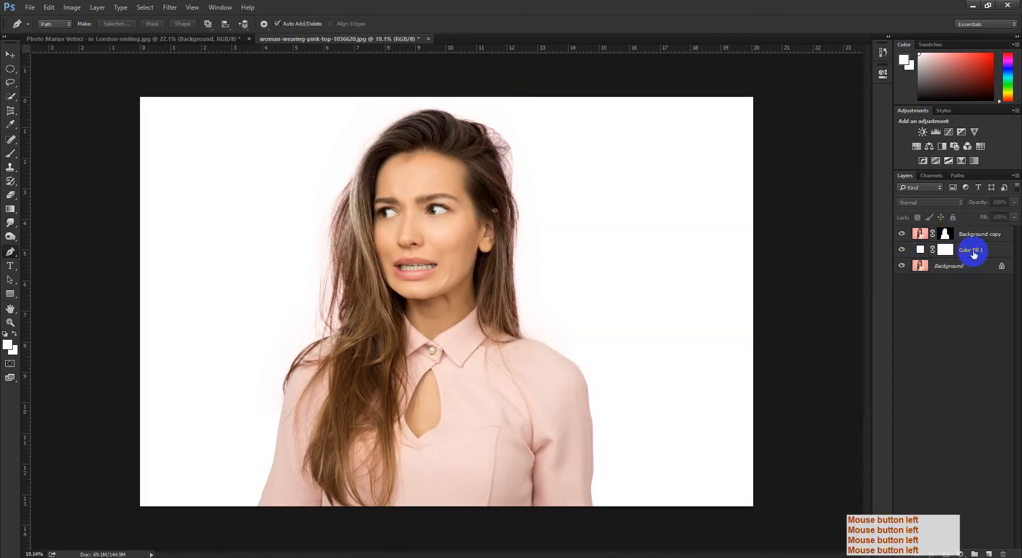
{"action": "key", "text": "Delete"}
View the Background copy mask alone and compare its grey strands beside the face with the photo.
{"action": "mouse_move", "coordinate": [501, 227]}
{"action": "left_mouse_down"}
{"action": "mouse_move", "coordinate": [514, 253]}
{"action": "mouse_move", "coordinate": [501, 234]}
{"action": "left_mouse_up"}
{"action": "left_click", "coordinate": [945, 234], "text": "alt"}
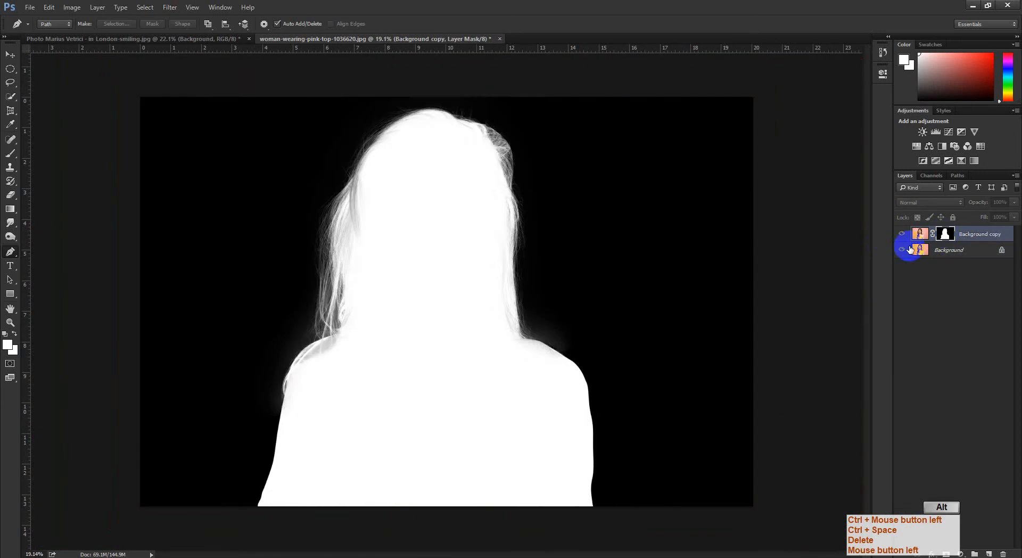
{"action": "left_click_drag", "start_coordinate": [319, 208], "coordinate": [427, 375]}
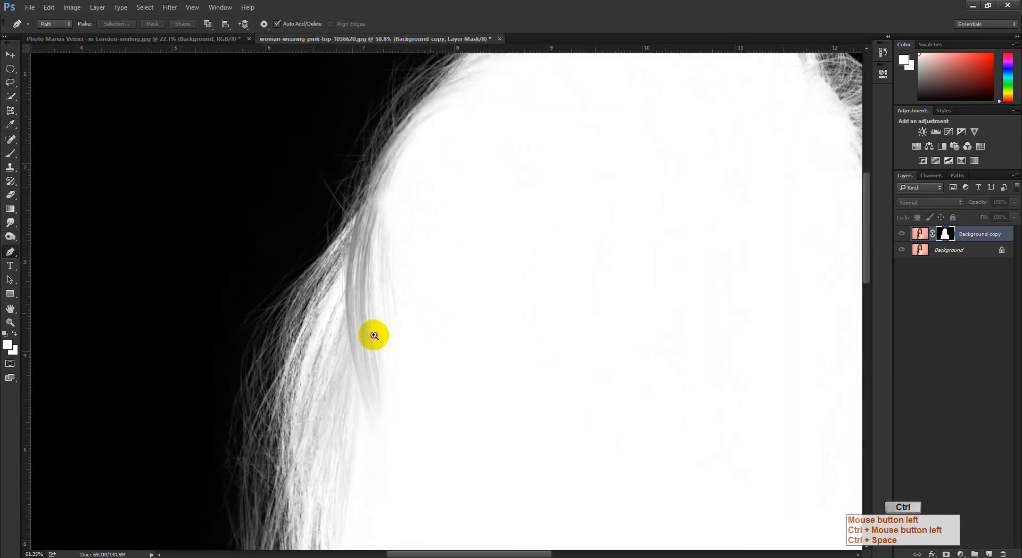
{"action": "left_click_drag", "start_coordinate": [354, 348], "coordinate": [380, 347]}
{"action": "left_click_drag", "start_coordinate": [343, 283], "coordinate": [366, 305]}
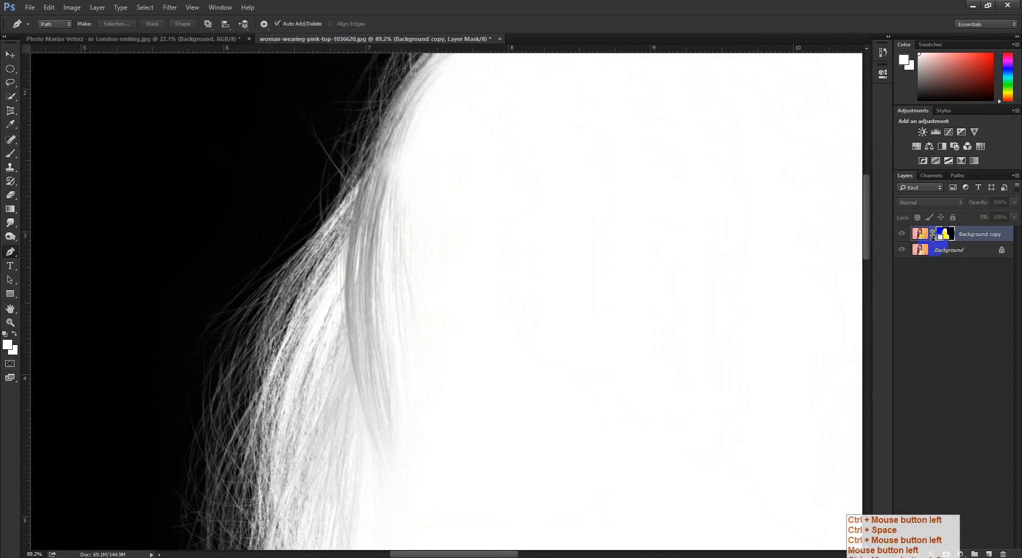
{"action": "left_click", "coordinate": [945, 233], "text": "alt"}
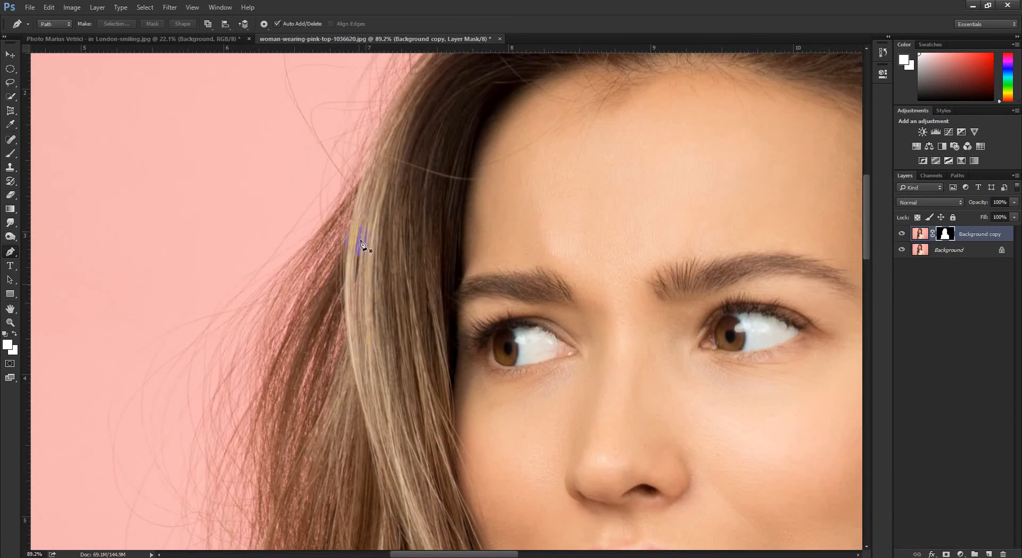
{"action": "left_click", "coordinate": [944, 233], "text": "alt"}
{"action": "left_click", "coordinate": [945, 234], "text": "alt"}
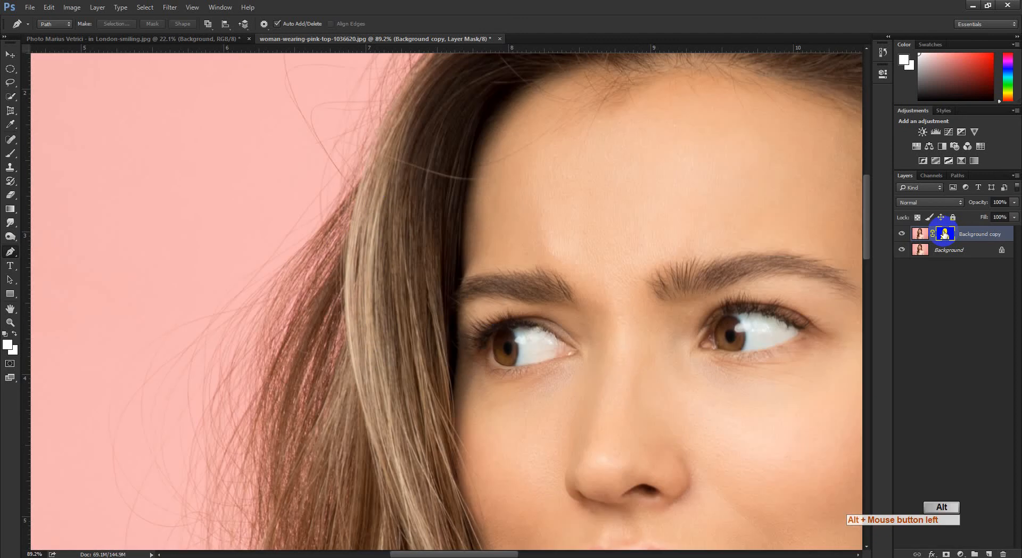
{"action": "left_click", "coordinate": [945, 234], "text": "alt"}
Examine the layer mask's hair edge over the top of the head and down the opposite side.
{"action": "left_click_drag", "start_coordinate": [565, 213], "coordinate": [471, 391]}
{"action": "left_click_drag", "start_coordinate": [474, 240], "coordinate": [341, 401]}
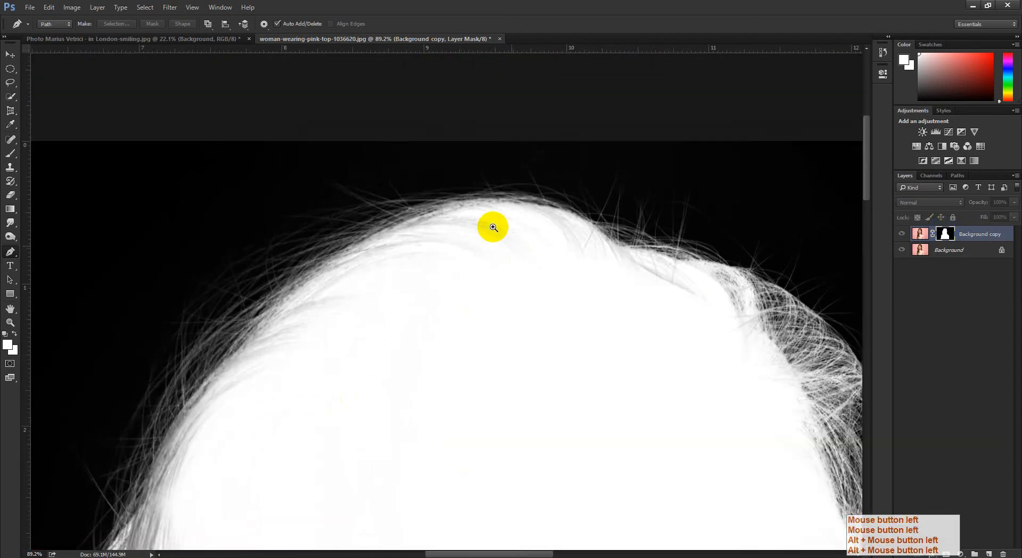
{"action": "left_click_drag", "start_coordinate": [518, 256], "coordinate": [376, 224]}
{"action": "left_click", "coordinate": [472, 233], "text": "ctrl"}
{"action": "left_click_drag", "start_coordinate": [375, 223], "coordinate": [256, 130]}
{"action": "left_click_drag", "start_coordinate": [612, 267], "coordinate": [521, 192]}
{"action": "left_click_drag", "start_coordinate": [609, 350], "coordinate": [580, 244]}
{"action": "left_click_drag", "start_coordinate": [609, 506], "coordinate": [512, 319]}
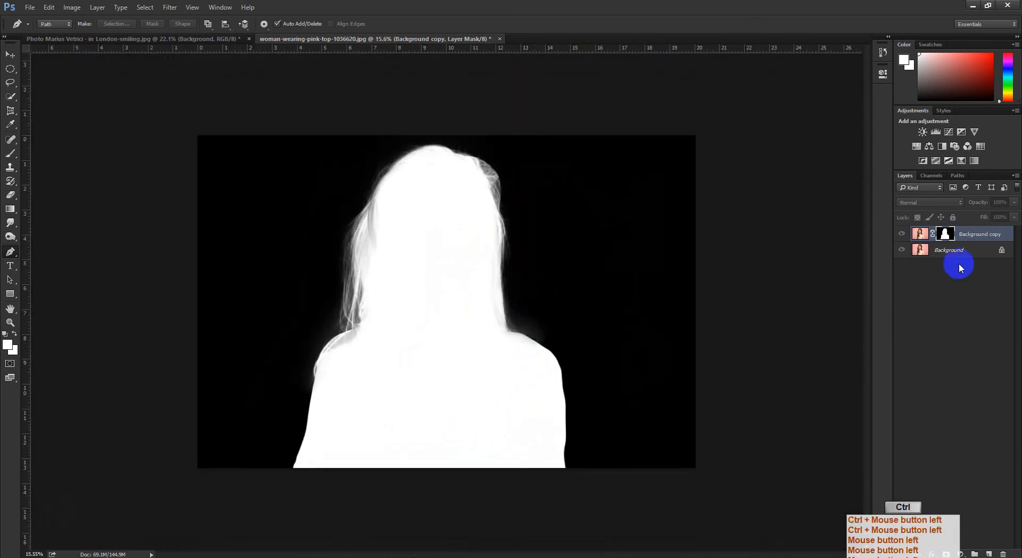
Return to the photo view, load the layer mask as a selection, and deselect it.
{"action": "left_click", "coordinate": [941, 239], "text": "alt"}
{"action": "left_click", "coordinate": [946, 237], "text": "ctrl"}
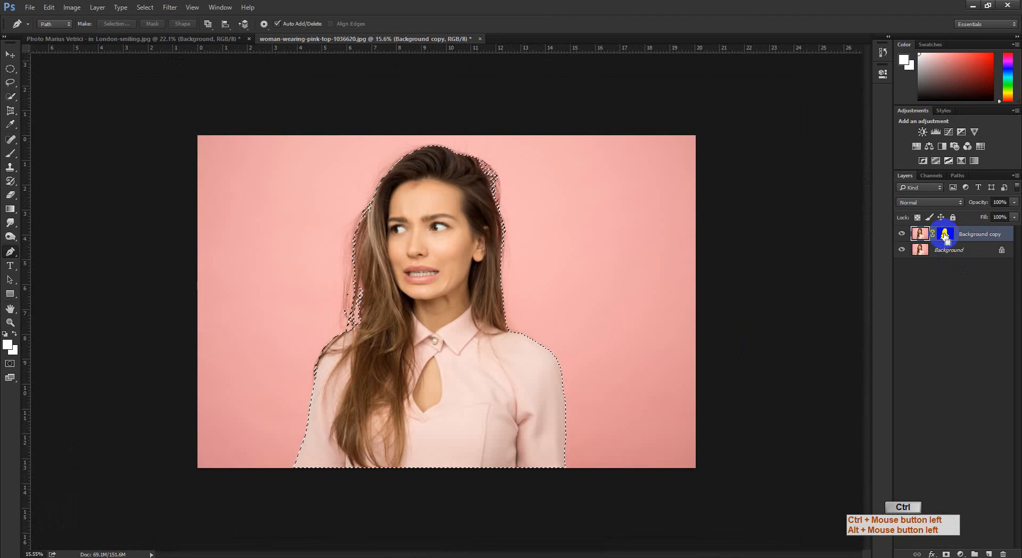
{"action": "key", "text": "ctrl+d"}
Display the Background copy layer mask on its own and load it as a selection.
{"action": "left_click", "coordinate": [945, 234], "text": "alt"}
{"action": "left_click", "coordinate": [481, 235], "text": "ctrl"}
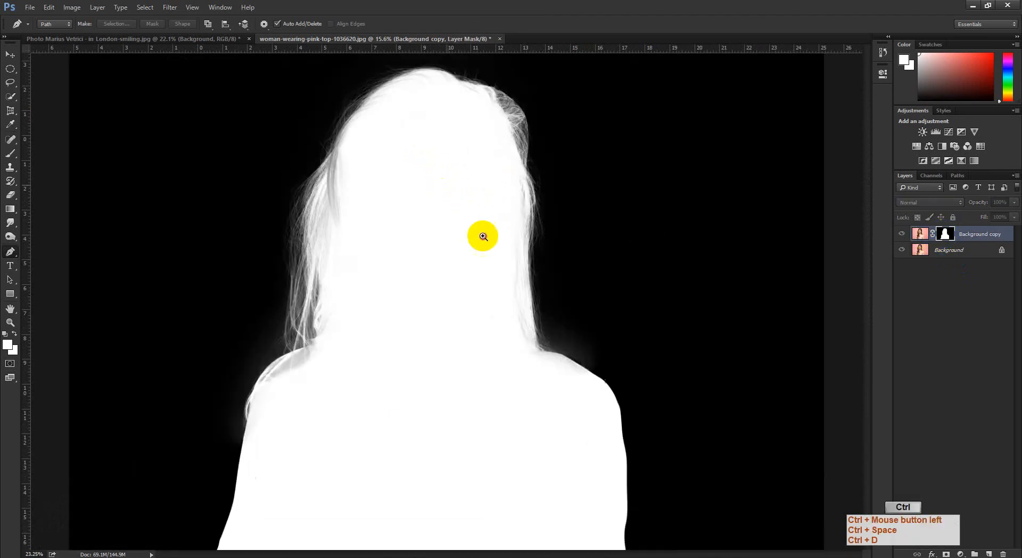
{"action": "left_click", "coordinate": [494, 245], "text": "ctrl"}
{"action": "mouse_move", "coordinate": [494, 245]}
{"action": "left_mouse_down"}
{"action": "mouse_move", "coordinate": [504, 256]}
{"action": "mouse_move", "coordinate": [479, 251]}
{"action": "left_mouse_up"}
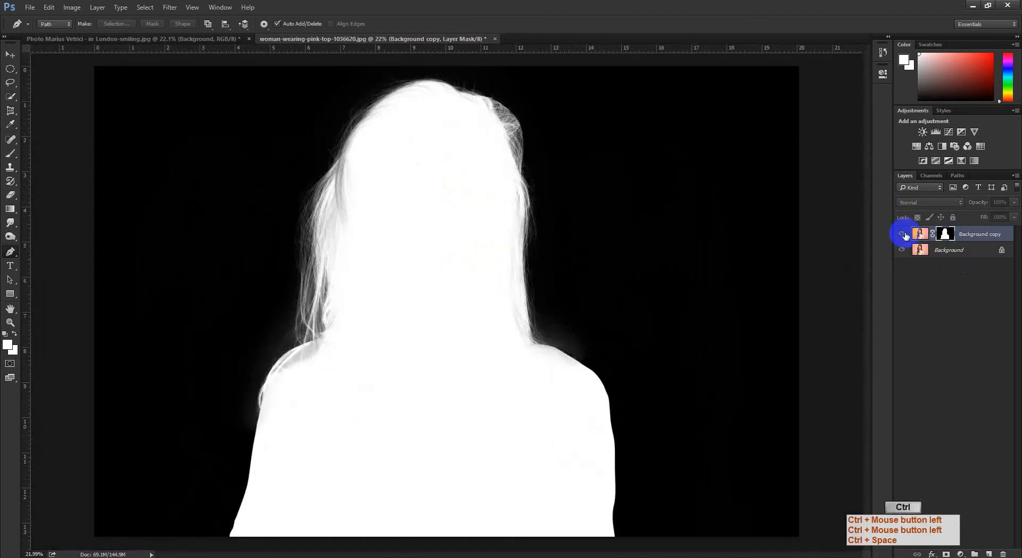
{"action": "left_click", "coordinate": [935, 240], "text": "ctrl"}
Activate the Brush tool and set its blending mode to Overlay for retouching the mask.
{"action": "left_click", "coordinate": [372, 259], "text": "ctrl"}
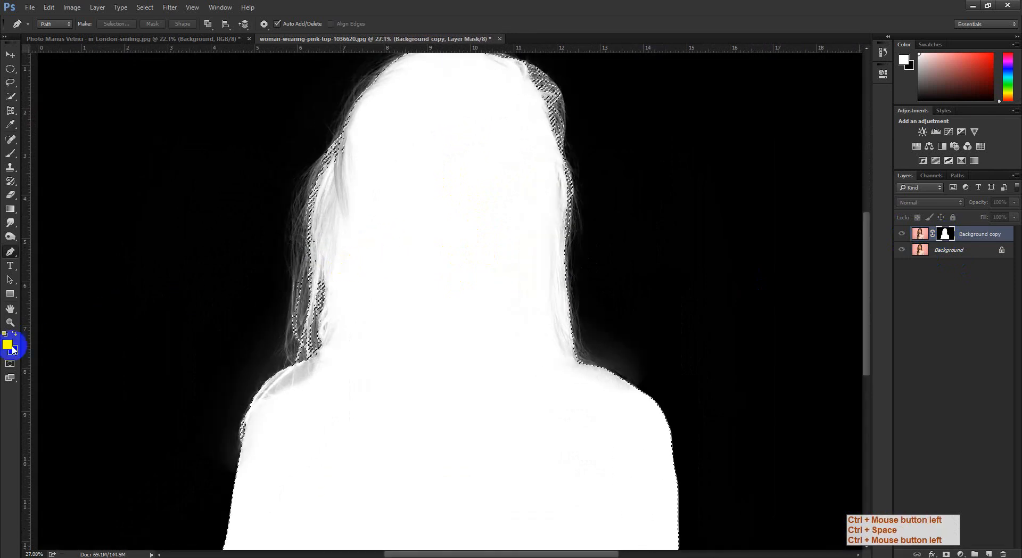
{"action": "left_click_drag", "start_coordinate": [413, 202], "coordinate": [405, 209]}
{"action": "key", "text": "b"}
{"action": "left_click", "coordinate": [143, 25]}
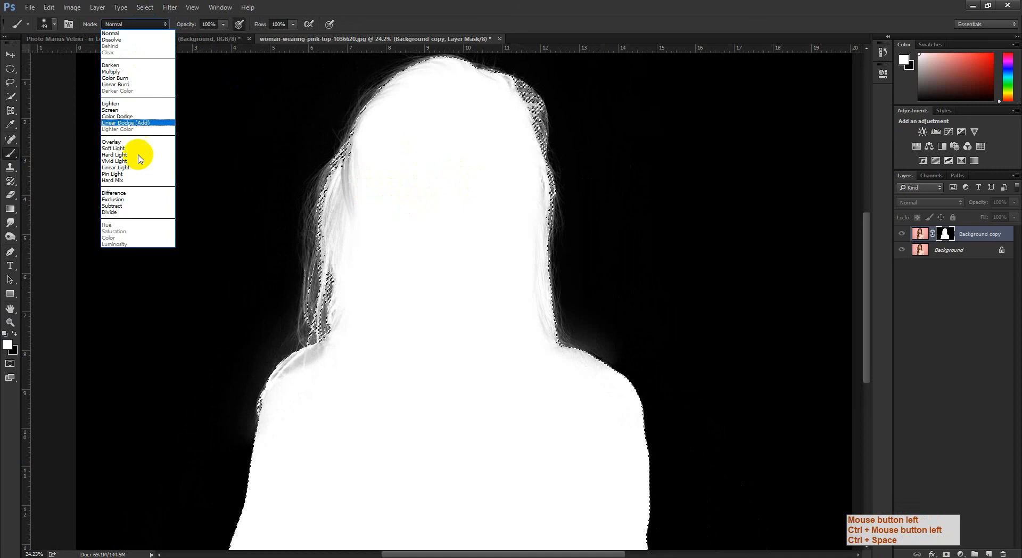
{"action": "left_click", "coordinate": [133, 142]}
Switch to the Dodge tool with its range on Shadows for comparison, and return to the Brush tool.
{"action": "mouse_move", "coordinate": [189, 168]}
{"action": "left_mouse_down"}
{"action": "mouse_move", "coordinate": [320, 178]}
{"action": "mouse_move", "coordinate": [263, 196]}
{"action": "left_mouse_up"}
{"action": "right_click", "coordinate": [10, 236]}
{"action": "left_click", "coordinate": [46, 235]}
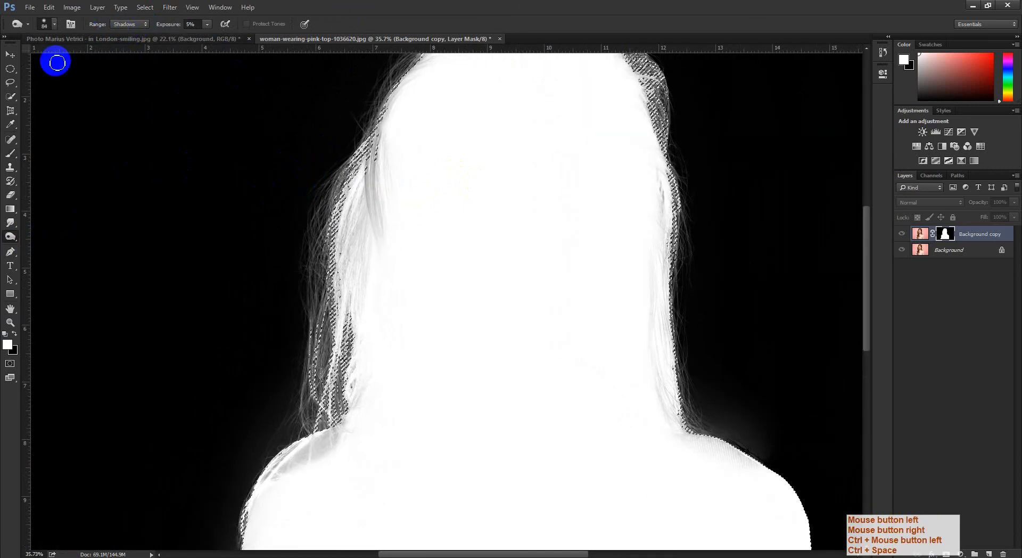
{"action": "right_click", "coordinate": [10, 154]}
{"action": "left_click", "coordinate": [46, 150]}
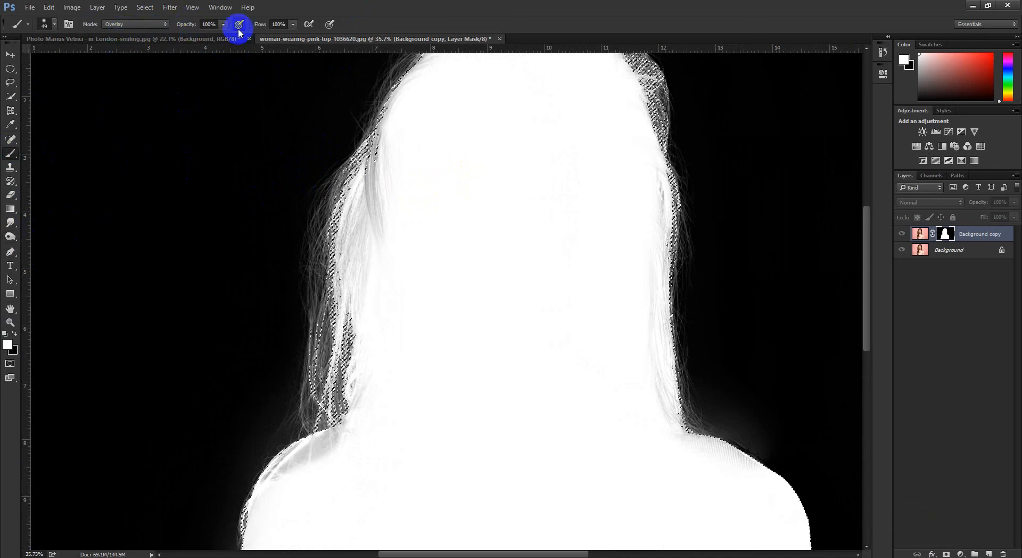
Try painting the mask's grey strands white inside the hair and shoulders with a large Overlay brush at 100% opacity.
{"action": "left_click_drag", "start_coordinate": [288, 196], "coordinate": [243, 205]}
{"action": "left_click_drag", "start_coordinate": [362, 265], "coordinate": [405, 266]}
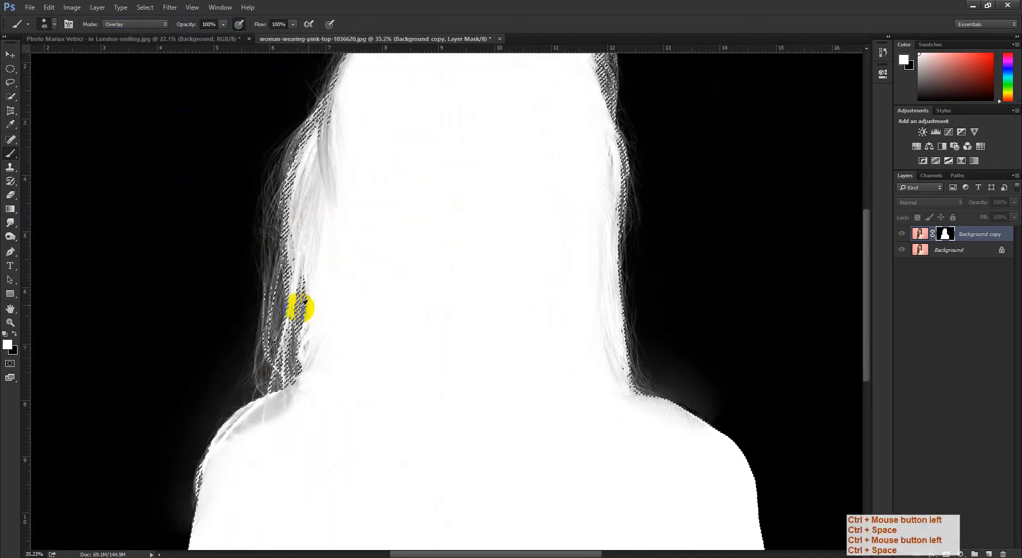
{"action": "left_click_drag", "start_coordinate": [307, 307], "coordinate": [367, 311]}
{"action": "left_click_drag", "start_coordinate": [329, 241], "coordinate": [362, 246]}
{"action": "left_click_drag", "start_coordinate": [391, 321], "coordinate": [380, 524]}
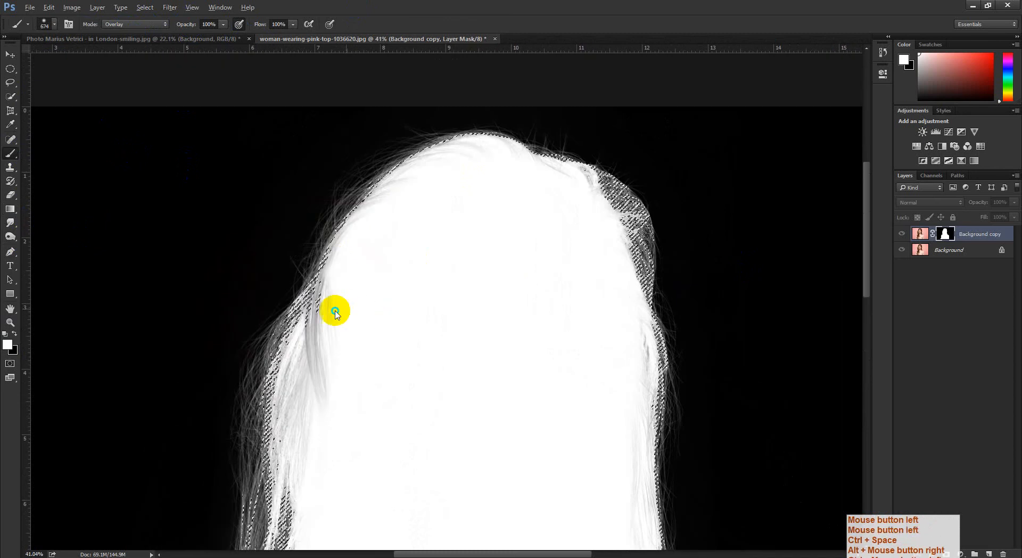
{"action": "left_click_drag", "start_coordinate": [336, 311], "coordinate": [314, 312]}
{"action": "mouse_move", "coordinate": [314, 319]}
{"action": "left_mouse_down"}
{"action": "mouse_move", "coordinate": [308, 464]}
{"action": "mouse_move", "coordinate": [316, 388]}
{"action": "left_mouse_up"}
{"action": "mouse_move", "coordinate": [391, 153]}
{"action": "left_mouse_down"}
{"action": "mouse_move", "coordinate": [509, 38]}
{"action": "mouse_move", "coordinate": [575, 112]}
{"action": "mouse_move", "coordinate": [590, 91]}
{"action": "mouse_move", "coordinate": [667, 376]}
{"action": "mouse_move", "coordinate": [648, 259]}
{"action": "left_mouse_up"}
{"action": "mouse_move", "coordinate": [644, 513]}
{"action": "left_mouse_down"}
{"action": "mouse_move", "coordinate": [643, 392]}
{"action": "mouse_move", "coordinate": [746, 372]}
{"action": "left_mouse_up"}
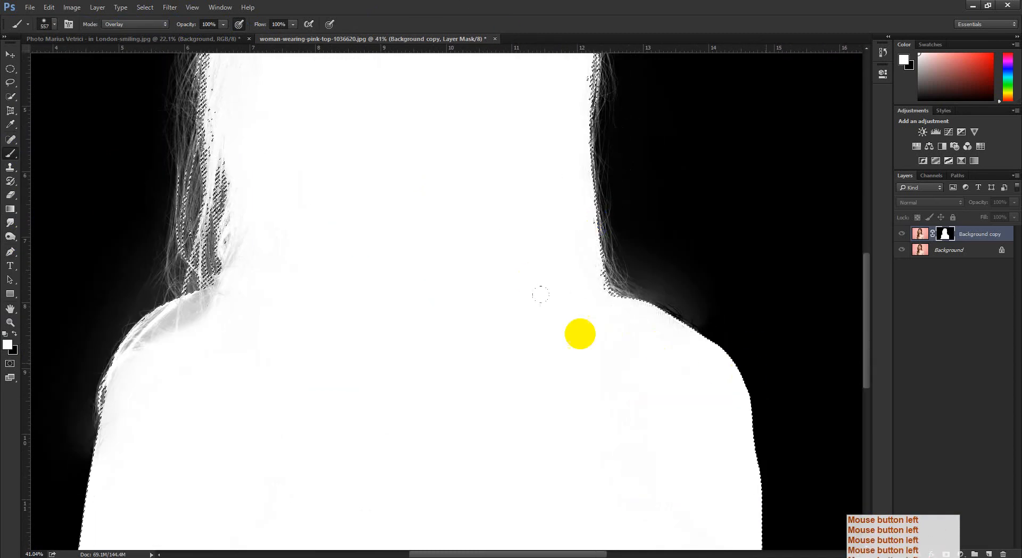
{"action": "left_click_drag", "start_coordinate": [215, 314], "coordinate": [222, 377]}
Undo the white brush strokes over the hair and shoulders on the mask.
{"action": "key", "text": "ctrl+z"}
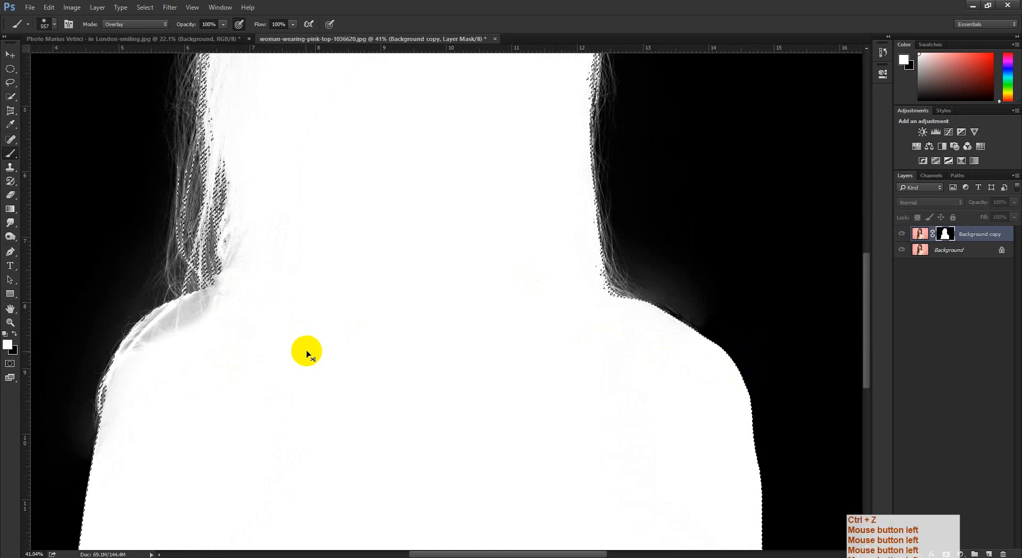
{"action": "key", "text": "ctrl+alt+z"}
{"action": "right_click", "coordinate": [107, 420], "text": "alt"}
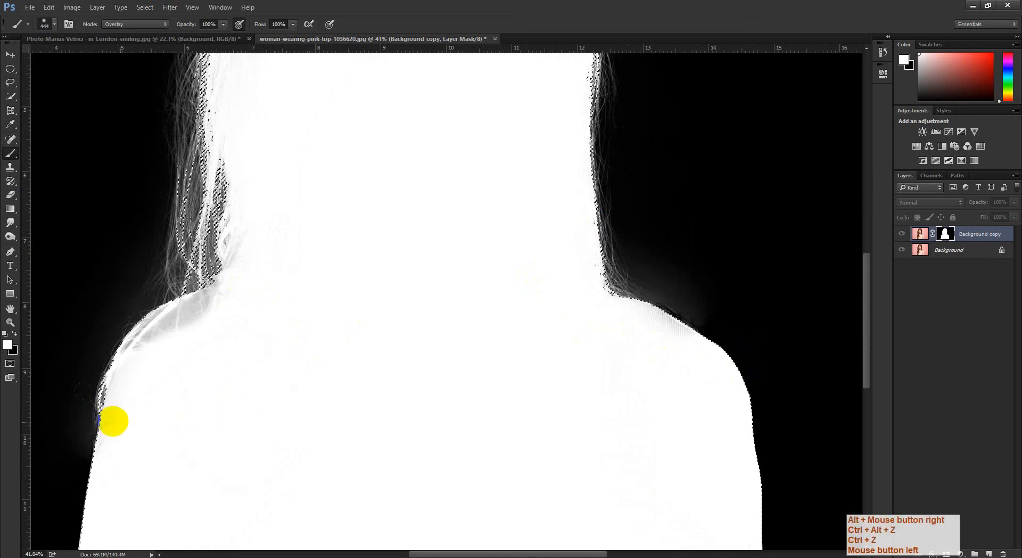
{"action": "left_click", "coordinate": [265, 388]}
{"action": "left_click_drag", "start_coordinate": [265, 388], "coordinate": [324, 406]}
{"action": "key", "text": "ctrl+alt+z"}
{"action": "key", "text": "ctrl+alt+z"}
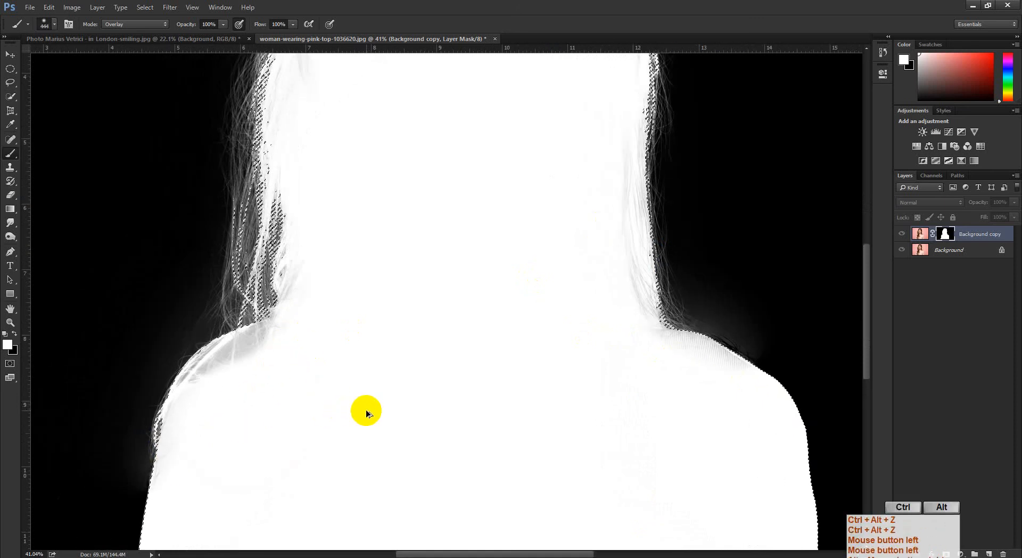
Paint white over the grey hair areas from the mask's left side across the crown and down the right side, using a 466 px Overlay brush.
{"action": "key", "text": "ctrl+space"}
{"action": "left_click_drag", "start_coordinate": [436, 342], "coordinate": [344, 269]}
{"action": "right_click", "coordinate": [320, 150], "text": "alt"}
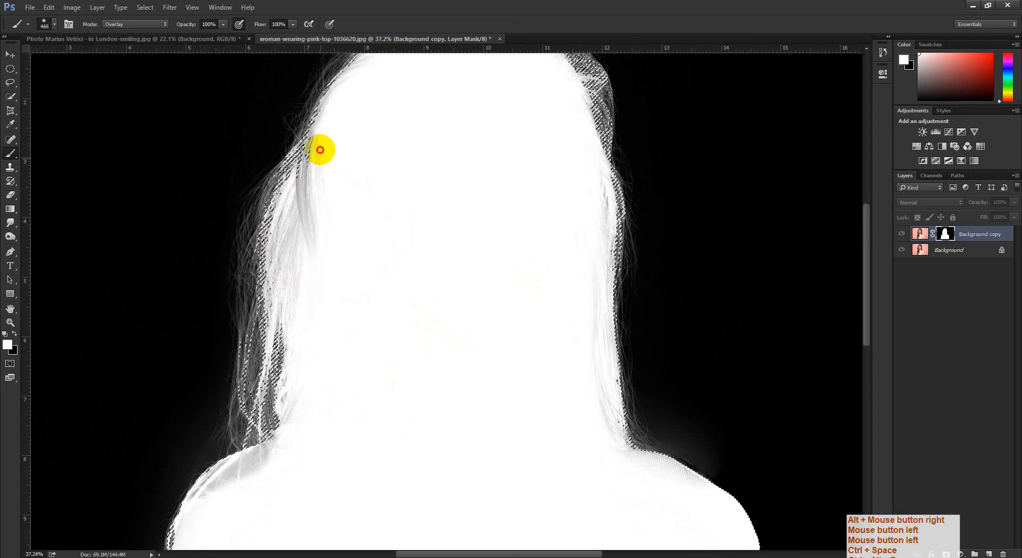
{"action": "mouse_move", "coordinate": [320, 150]}
{"action": "left_mouse_down"}
{"action": "mouse_move", "coordinate": [298, 270]}
{"action": "mouse_move", "coordinate": [272, 241]}
{"action": "left_mouse_up"}
{"action": "mouse_move", "coordinate": [286, 152]}
{"action": "left_mouse_down"}
{"action": "mouse_move", "coordinate": [235, 278]}
{"action": "mouse_move", "coordinate": [379, 139]}
{"action": "left_mouse_up"}
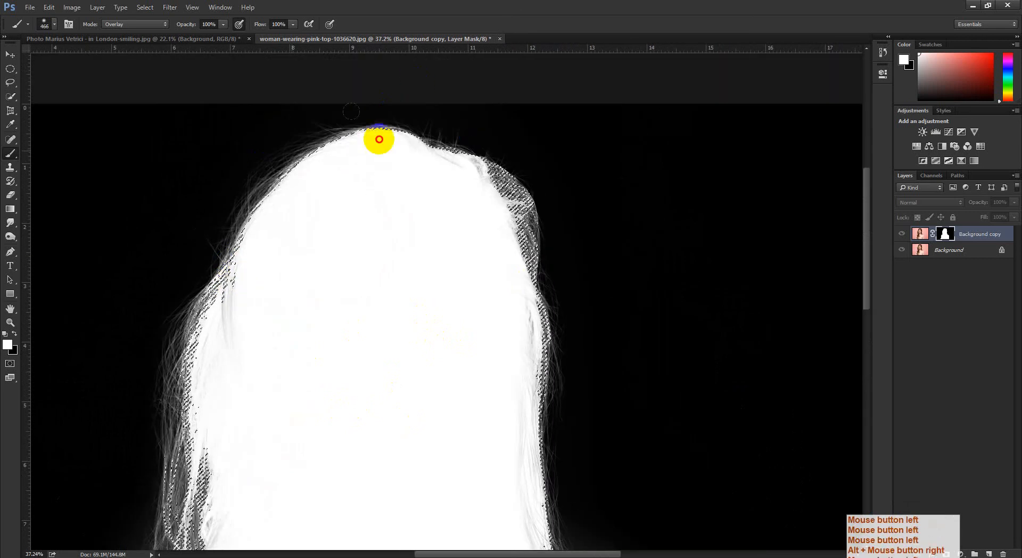
{"action": "right_click", "coordinate": [303, 183], "text": "alt"}
{"action": "left_click_drag", "start_coordinate": [493, 205], "coordinate": [541, 360]}
{"action": "left_click_drag", "start_coordinate": [500, 412], "coordinate": [499, 260]}
{"action": "mouse_move", "coordinate": [519, 224]}
{"action": "left_mouse_down"}
{"action": "mouse_move", "coordinate": [525, 329]}
{"action": "mouse_move", "coordinate": [618, 437]}
{"action": "left_mouse_up"}
{"action": "key", "text": "ctrl+space"}
{"action": "left_click_drag", "start_coordinate": [388, 433], "coordinate": [369, 433]}
{"action": "left_click_drag", "start_coordinate": [386, 449], "coordinate": [494, 441]}
Compare the mask with the photo, and paint the grey patch on the left shoulder white with a 287 px brush.
{"action": "left_click", "coordinate": [946, 235], "text": "alt"}
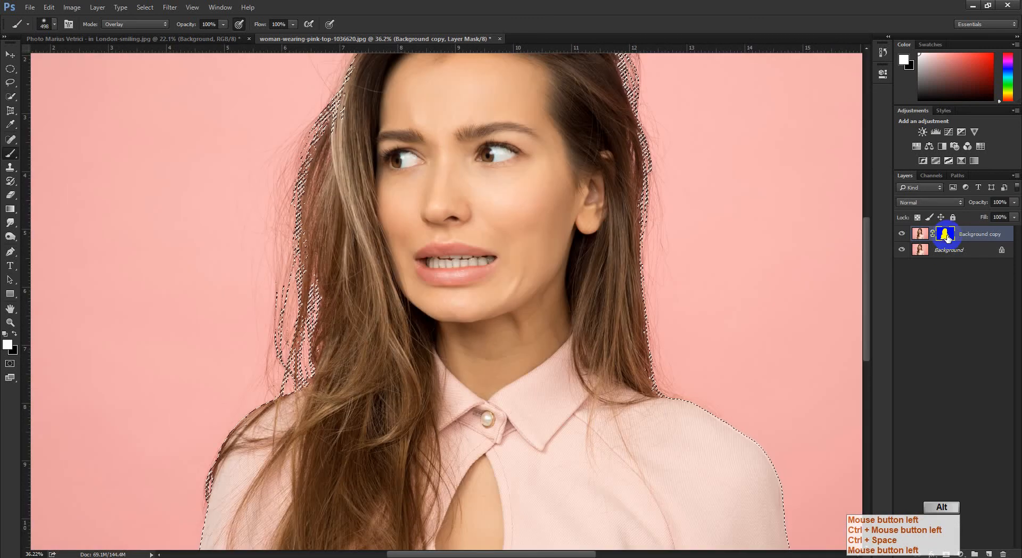
{"action": "left_click", "coordinate": [946, 235], "text": "alt"}
{"action": "left_click", "coordinate": [946, 234], "text": "alt"}
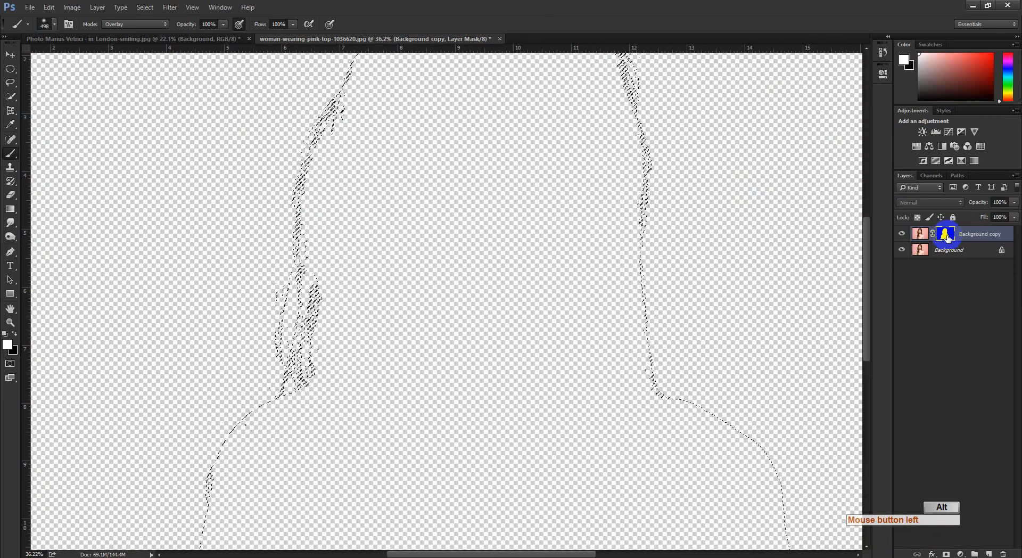
{"action": "left_click", "coordinate": [945, 235], "text": "alt"}
{"action": "key", "text": "ctrl+space"}
{"action": "left_click_drag", "start_coordinate": [307, 500], "coordinate": [349, 403]}
{"action": "right_click", "coordinate": [354, 400], "text": "alt"}
{"action": "left_click", "coordinate": [318, 381]}
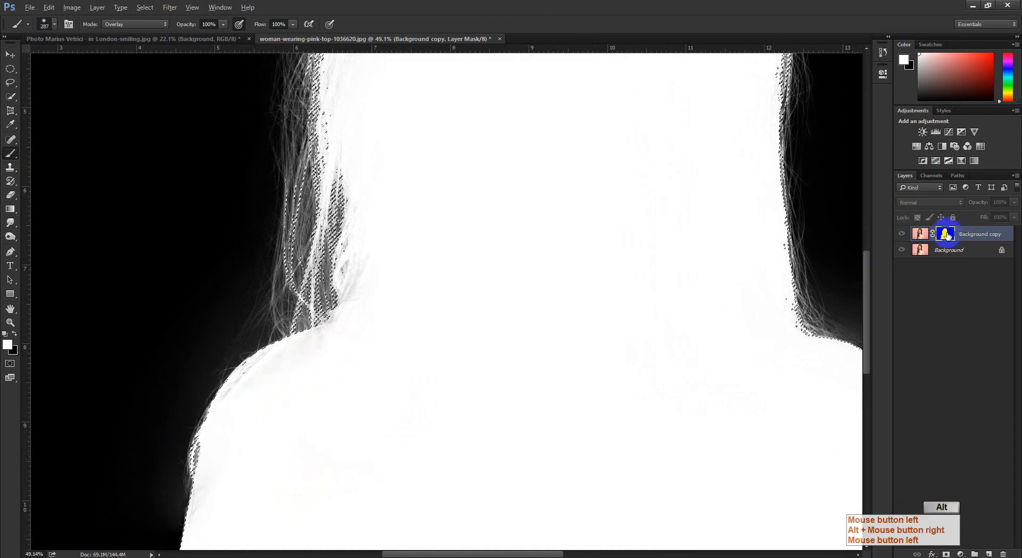
Check the photo once more, and whiten the remaining grey along the left shoulder's edge with a 315 px brush.
{"action": "left_click", "coordinate": [946, 234], "text": "alt"}
{"action": "left_click", "coordinate": [946, 235], "text": "alt"}
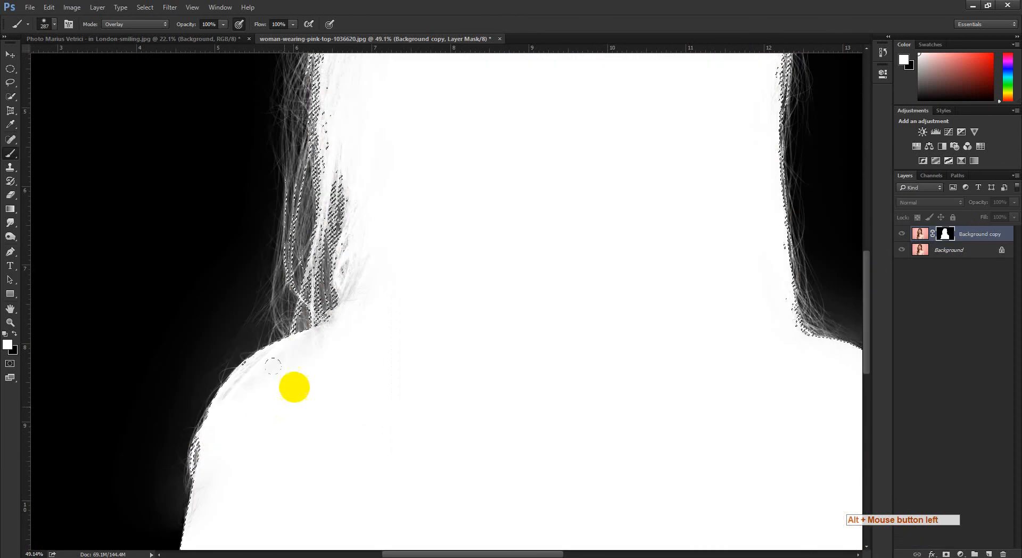
{"action": "right_click", "coordinate": [182, 417], "text": "alt"}
{"action": "left_click", "coordinate": [220, 421]}
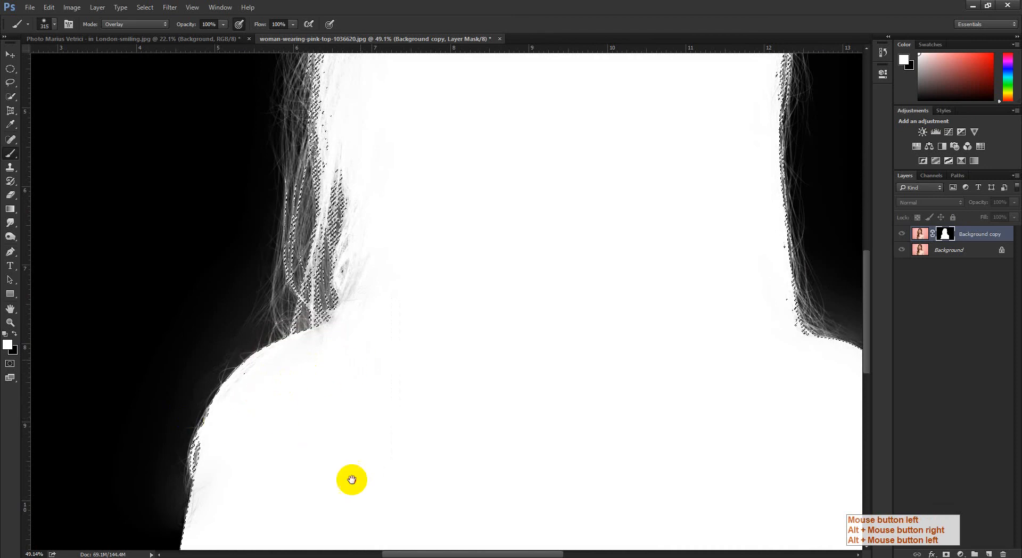
Resize the brush and paint white over the grey strands inside the hair on the mask's left side.
{"action": "scroll", "coordinate": [430, 289], "scroll_direction": "up", "scroll_amount": 5}
{"action": "right_click", "coordinate": [389, 349], "text": "alt"}
{"action": "left_click", "coordinate": [334, 347]}
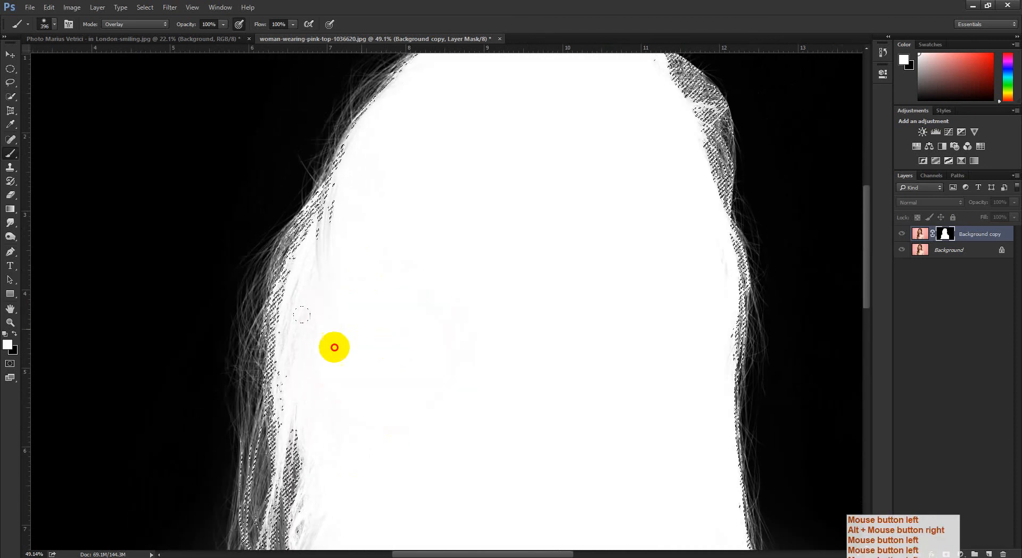
{"action": "mouse_move", "coordinate": [334, 348]}
{"action": "left_mouse_down"}
{"action": "mouse_move", "coordinate": [305, 303]}
{"action": "mouse_move", "coordinate": [422, 212]}
{"action": "left_mouse_up"}
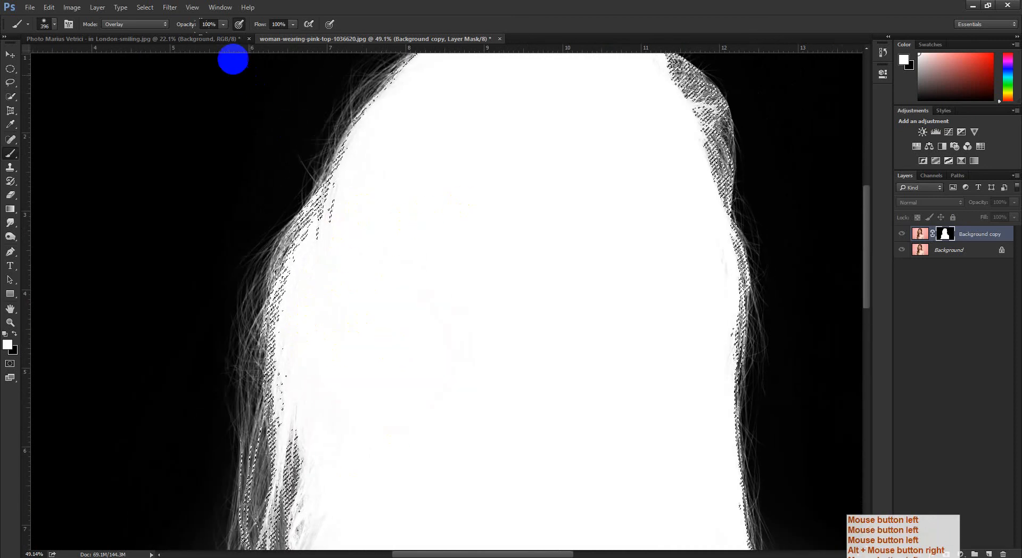
Lower the brush opacity to 47% and whiten the inner hair and shoulder on the mask's right side.
{"action": "left_click", "coordinate": [223, 24]}
{"action": "left_click_drag", "start_coordinate": [201, 36], "coordinate": [195, 37]}
{"action": "left_click", "coordinate": [433, 4]}
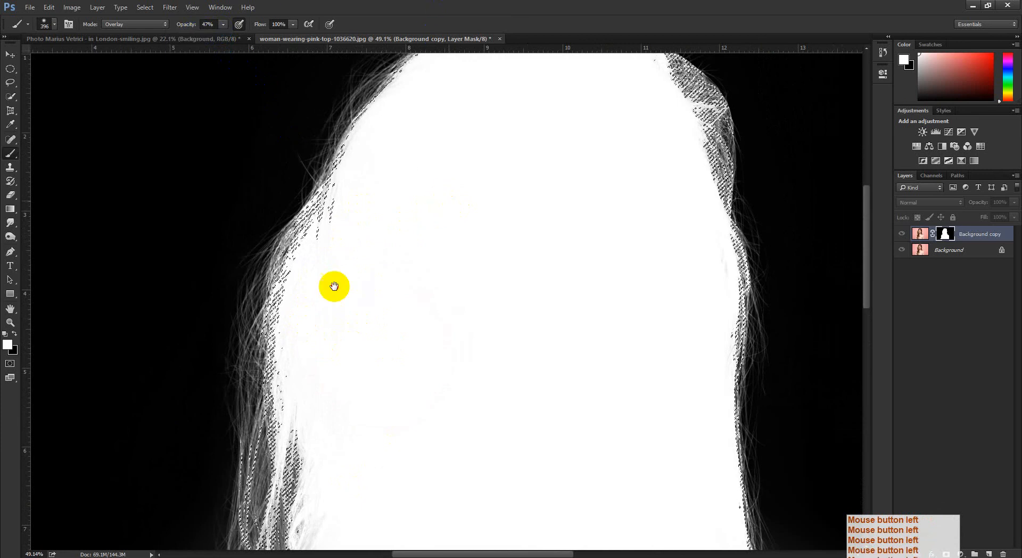
{"action": "left_click_drag", "start_coordinate": [625, 105], "coordinate": [504, 187]}
{"action": "left_click_drag", "start_coordinate": [646, 402], "coordinate": [638, 260]}
{"action": "left_click_drag", "start_coordinate": [584, 389], "coordinate": [563, 231]}
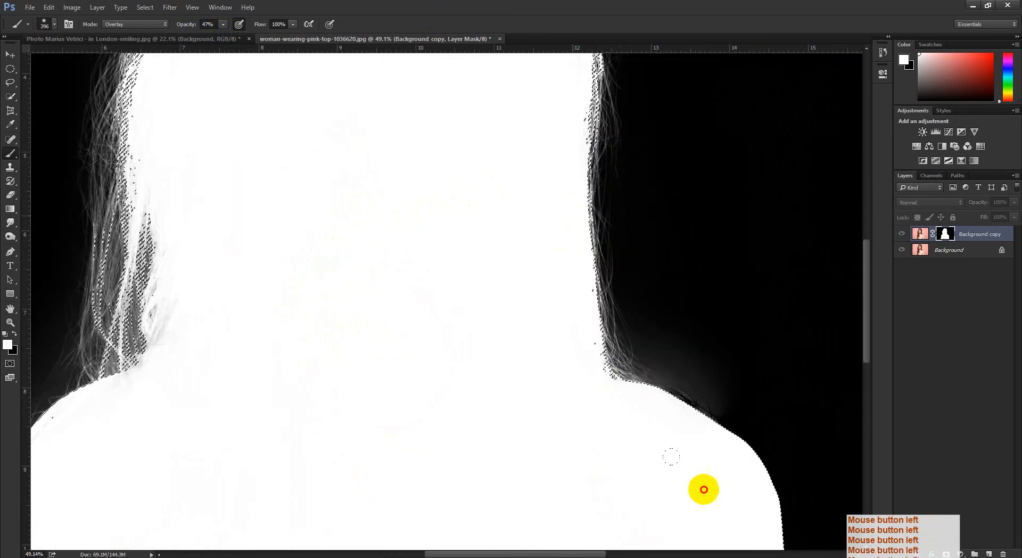
{"action": "left_click_drag", "start_coordinate": [597, 369], "coordinate": [543, 367]}
Deselect, and paint white along the inside of the upper-left hair edge with a brush of about 104 px.
{"action": "key", "text": "ctrl+d"}
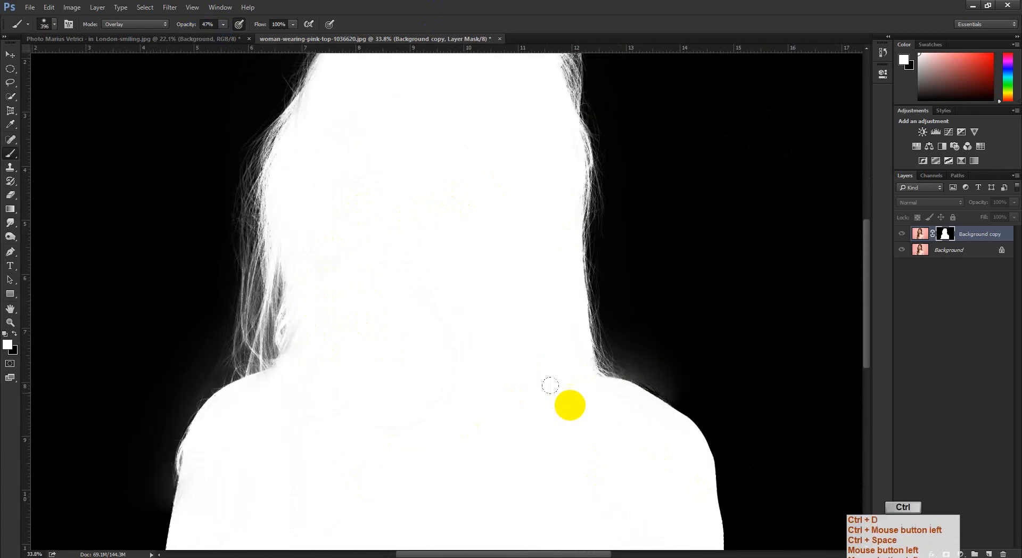
{"action": "mouse_move", "coordinate": [375, 172]}
{"action": "left_mouse_down"}
{"action": "mouse_move", "coordinate": [389, 171]}
{"action": "mouse_move", "coordinate": [364, 172]}
{"action": "left_mouse_up"}
{"action": "left_click_drag", "start_coordinate": [362, 155], "coordinate": [349, 314]}
{"action": "right_click", "coordinate": [336, 294], "text": "alt"}
{"action": "right_click", "coordinate": [324, 283], "text": "alt"}
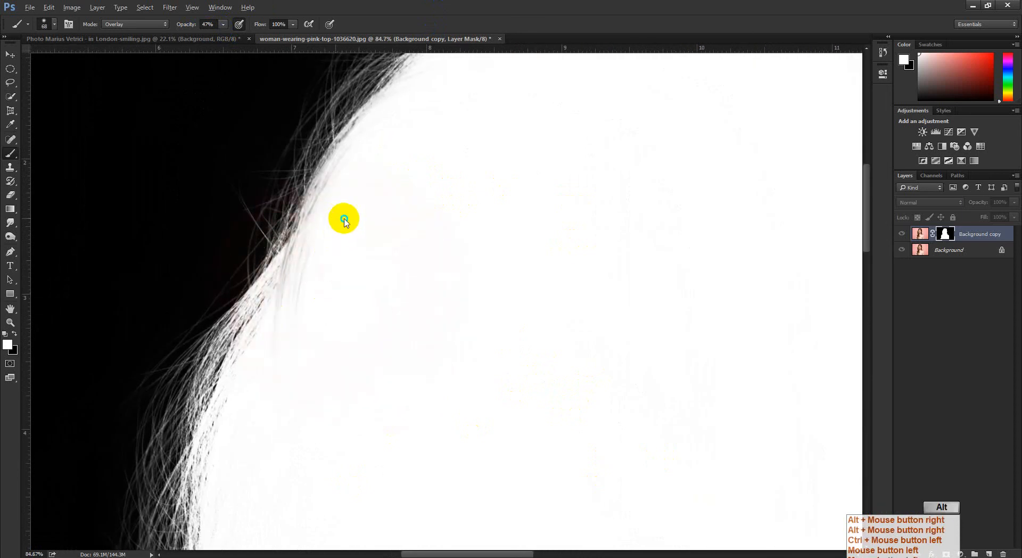
{"action": "right_click", "coordinate": [306, 312], "text": "alt"}
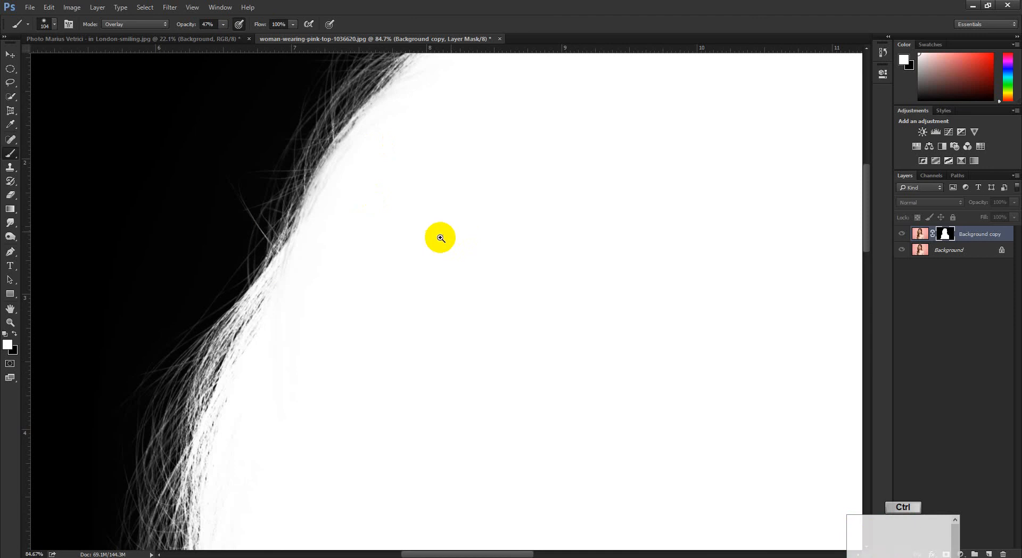
Lasso the hazy grey area where the hair meets the right shoulder on the mask, trimming the selection's upper part.
{"action": "left_click_drag", "start_coordinate": [441, 237], "coordinate": [426, 238]}
{"action": "left_click_drag", "start_coordinate": [676, 225], "coordinate": [453, 366]}
{"action": "left_click_drag", "start_coordinate": [572, 416], "coordinate": [479, 193]}
{"action": "left_click_drag", "start_coordinate": [602, 402], "coordinate": [509, 180]}
{"action": "left_click_drag", "start_coordinate": [537, 384], "coordinate": [498, 217]}
{"action": "left_click_drag", "start_coordinate": [580, 407], "coordinate": [479, 337]}
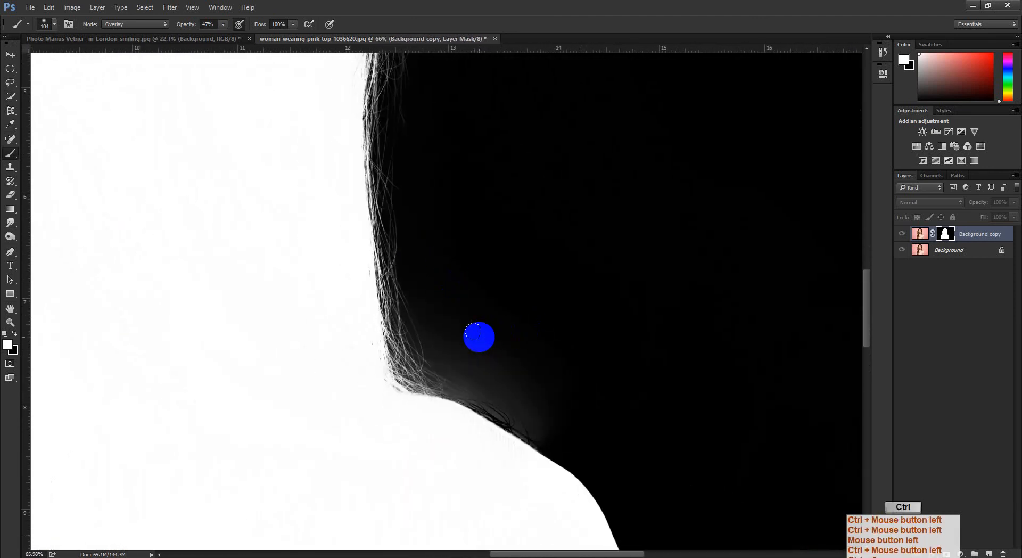
{"action": "key", "text": "l"}
{"action": "left_click_drag", "start_coordinate": [595, 379], "coordinate": [454, 171]}
{"action": "left_click_drag", "start_coordinate": [540, 229], "coordinate": [553, 271]}
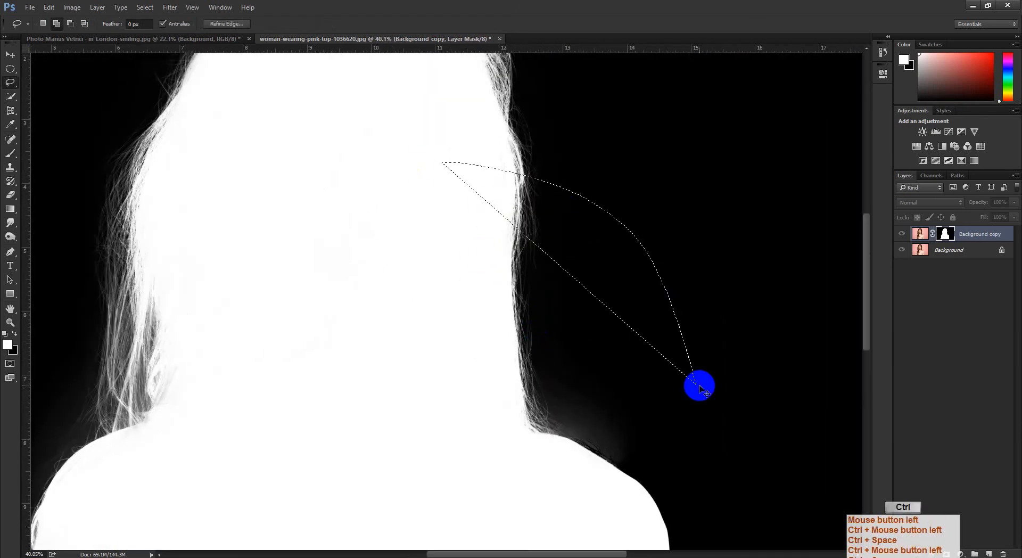
{"action": "key", "text": "ctrl+d"}
{"action": "mouse_move", "coordinate": [577, 399]}
{"action": "left_mouse_down"}
{"action": "mouse_move", "coordinate": [613, 440]}
{"action": "mouse_move", "coordinate": [555, 387]}
{"action": "left_mouse_up"}
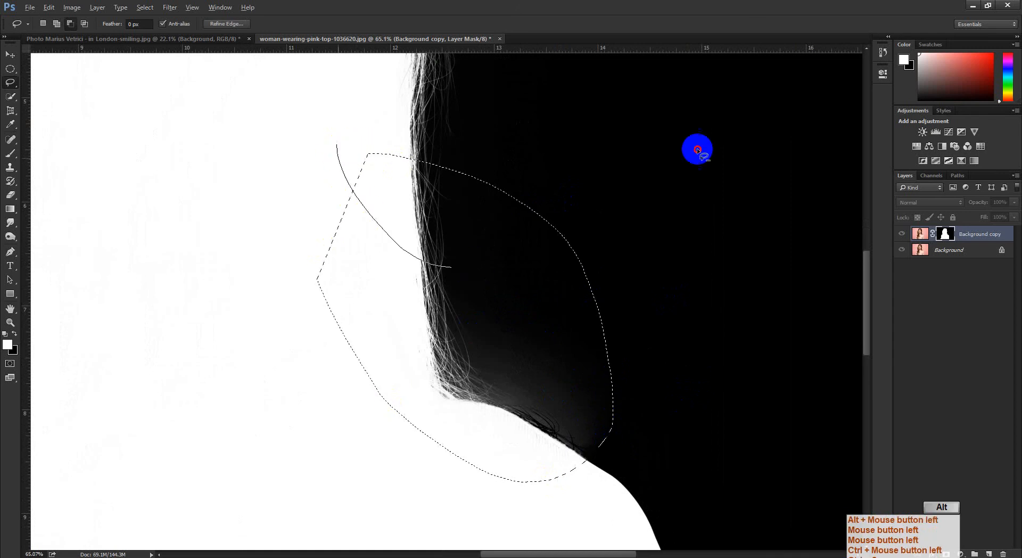
Feather the selection around the right shoulder's haze by 10 pixels.
{"action": "key", "text": "ctrl+alt+d"}
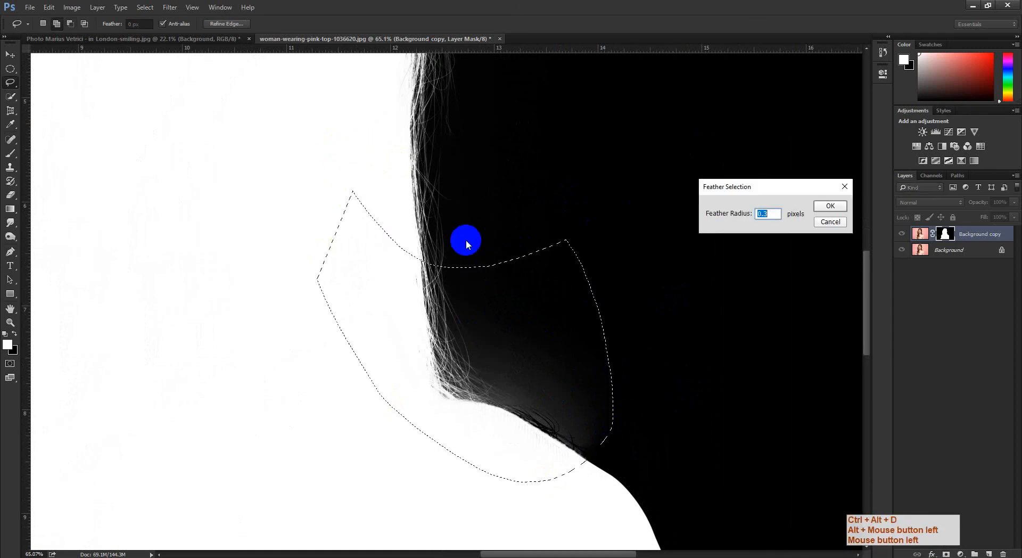
{"action": "type", "text": "10"}
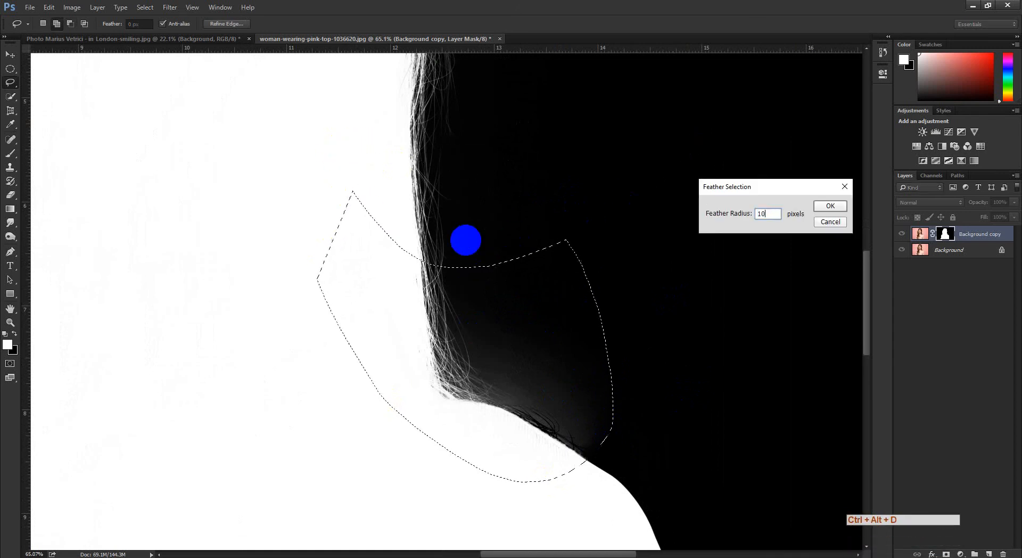
{"action": "key", "text": "Return"}
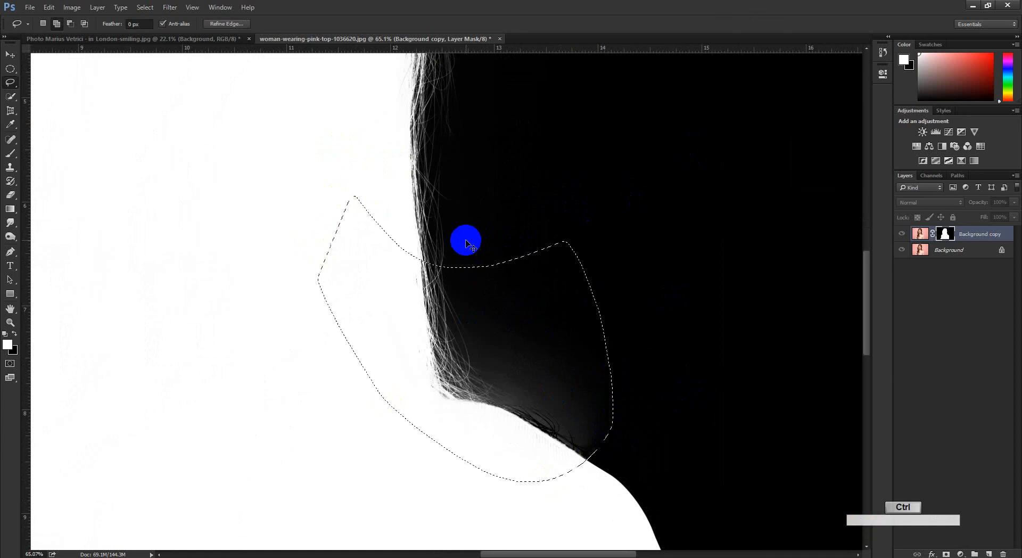
Darken the haze above the right shoulder with Levels by raising the black input level to 23, and deselect.
{"action": "key", "text": "ctrl+l"}
{"action": "left_click", "coordinate": [540, 315], "text": "ctrl"}
{"action": "left_click", "coordinate": [451, 348], "text": "ctrl"}
{"action": "left_click", "coordinate": [499, 348], "text": "ctrl"}
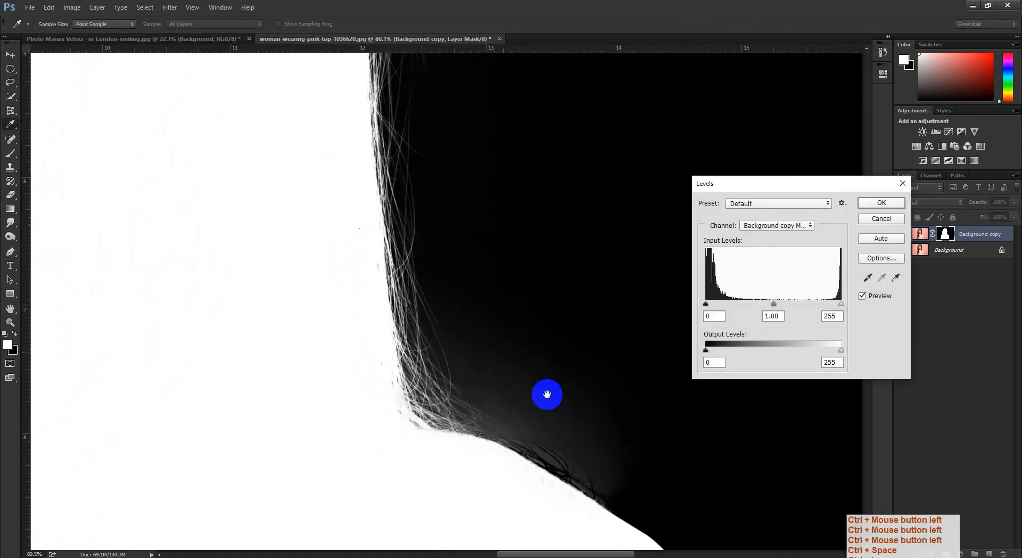
{"action": "left_click_drag", "start_coordinate": [548, 394], "coordinate": [451, 307]}
{"action": "left_click_drag", "start_coordinate": [712, 307], "coordinate": [719, 307]}
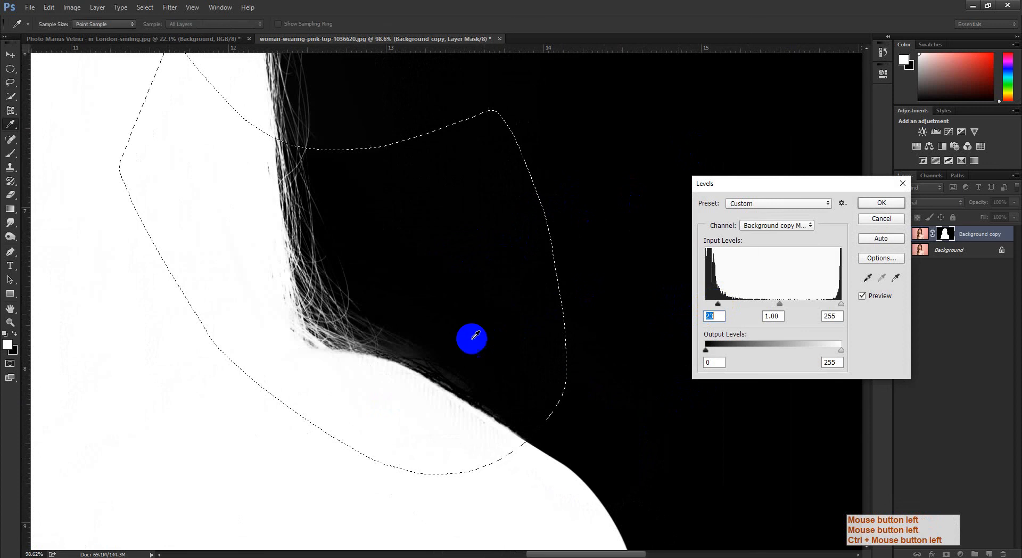
{"action": "left_click", "coordinate": [854, 222]}
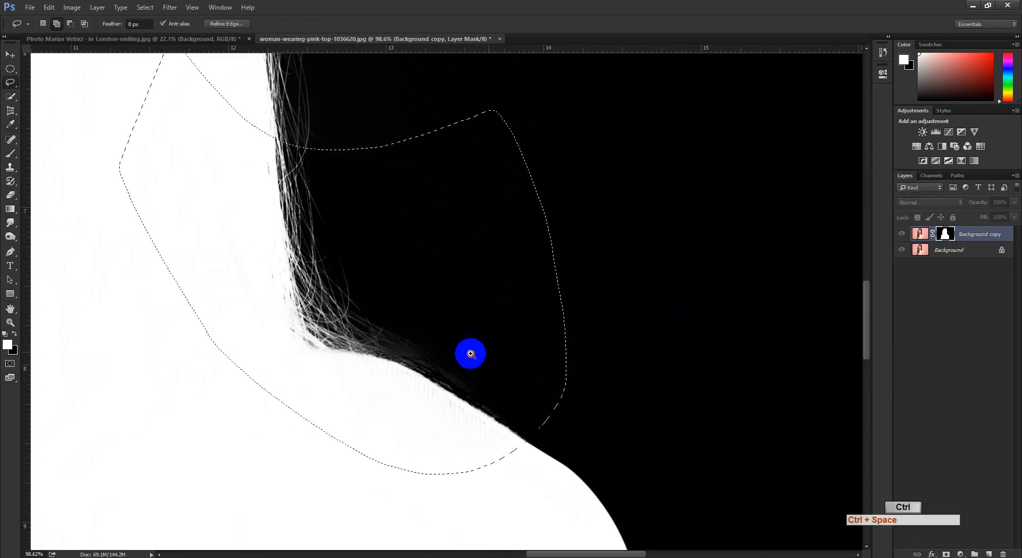
{"action": "left_click_drag", "start_coordinate": [471, 353], "coordinate": [462, 357]}
{"action": "key", "text": "ctrl+d"}
Lasso the lower hair and shoulder area on the mask's left side and feather the selection by 10 pixels.
{"action": "left_click_drag", "start_coordinate": [402, 390], "coordinate": [734, 426]}
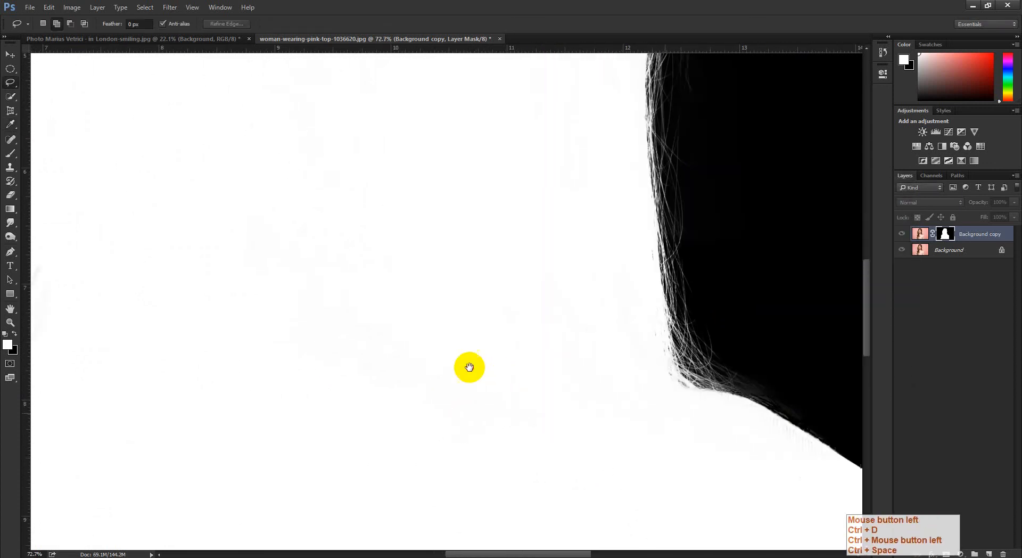
{"action": "left_click_drag", "start_coordinate": [470, 367], "coordinate": [868, 417]}
{"action": "left_click_drag", "start_coordinate": [720, 397], "coordinate": [711, 400]}
{"action": "mouse_move", "coordinate": [487, 423]}
{"action": "left_mouse_down"}
{"action": "mouse_move", "coordinate": [657, 381]}
{"action": "mouse_move", "coordinate": [506, 290]}
{"action": "mouse_move", "coordinate": [406, 349]}
{"action": "mouse_move", "coordinate": [461, 274]}
{"action": "mouse_move", "coordinate": [390, 366]}
{"action": "mouse_move", "coordinate": [490, 306]}
{"action": "mouse_move", "coordinate": [507, 315]}
{"action": "left_mouse_up"}
{"action": "left_click_drag", "start_coordinate": [526, 113], "coordinate": [265, 359]}
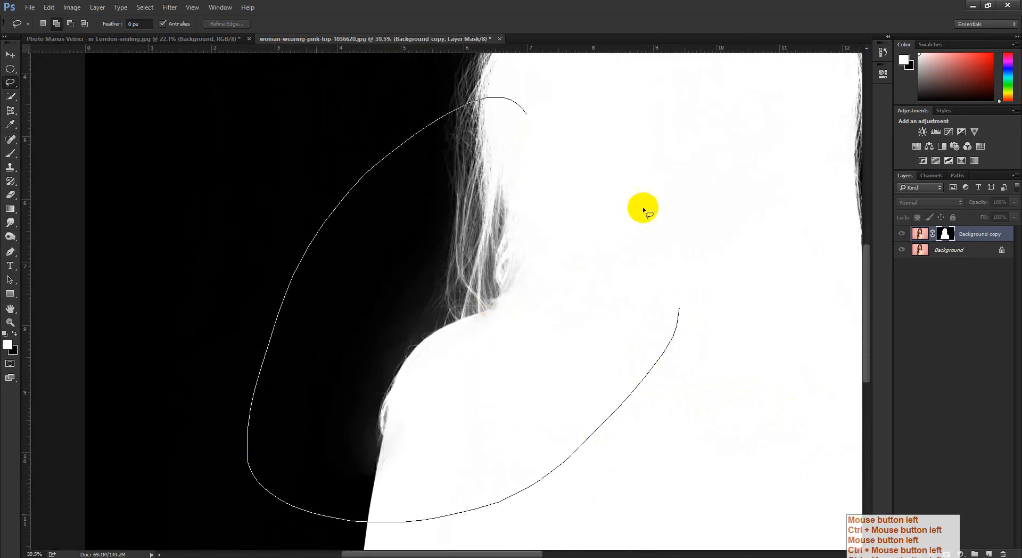
{"action": "key", "text": "ctrl+alt+d"}
{"action": "key", "text": "Return"}
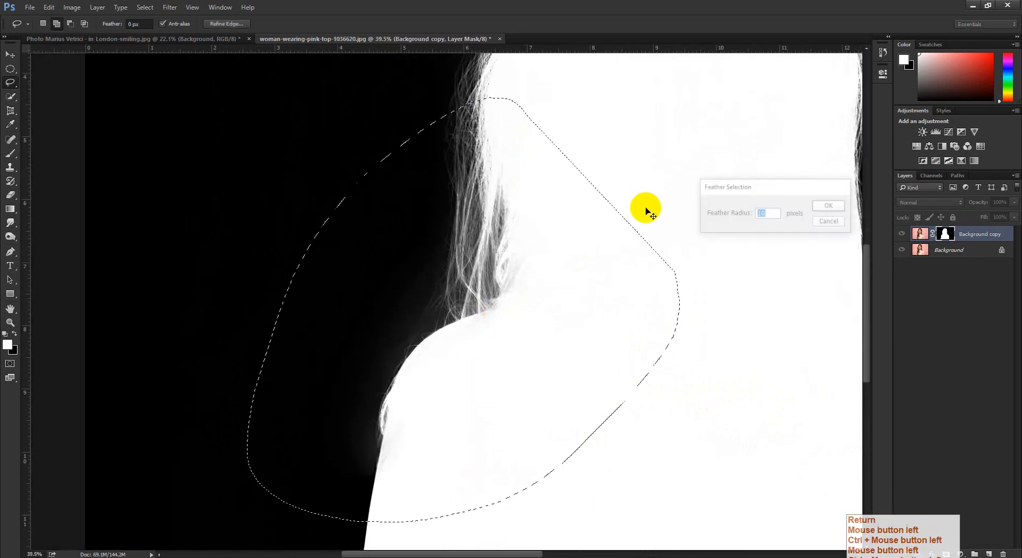
Darken the haze around the lower left hair and shoulder with Levels by raising the black input level to 8, and deselect.
{"action": "key", "text": "ctrl+l"}
{"action": "left_click", "coordinate": [475, 320], "text": "ctrl"}
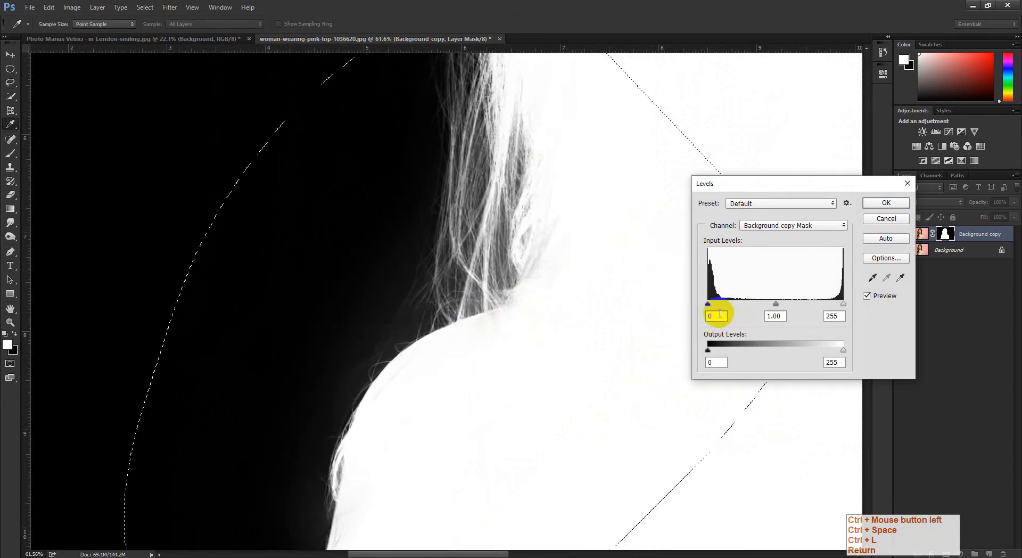
{"action": "left_click_drag", "start_coordinate": [710, 307], "coordinate": [717, 308]}
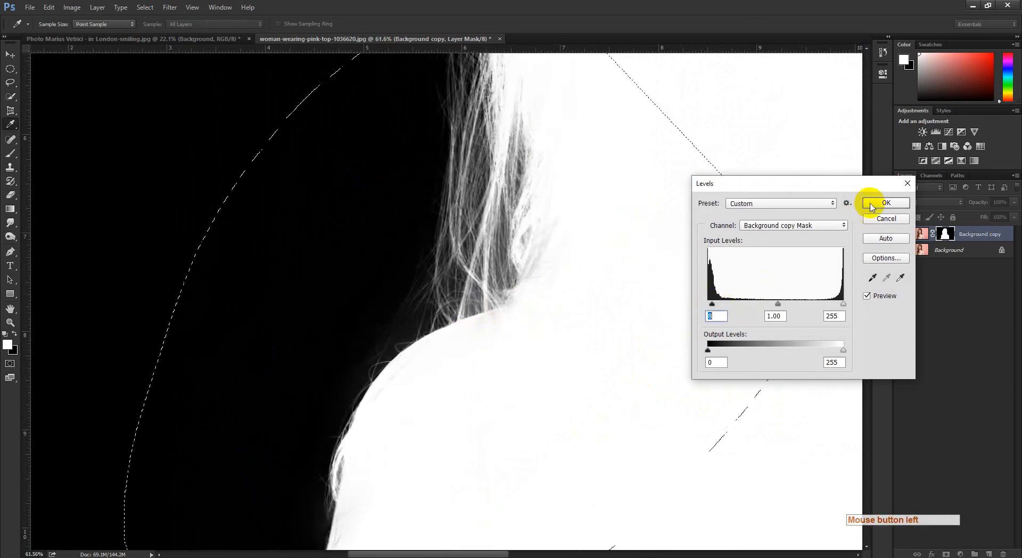
{"action": "key", "text": "Return"}
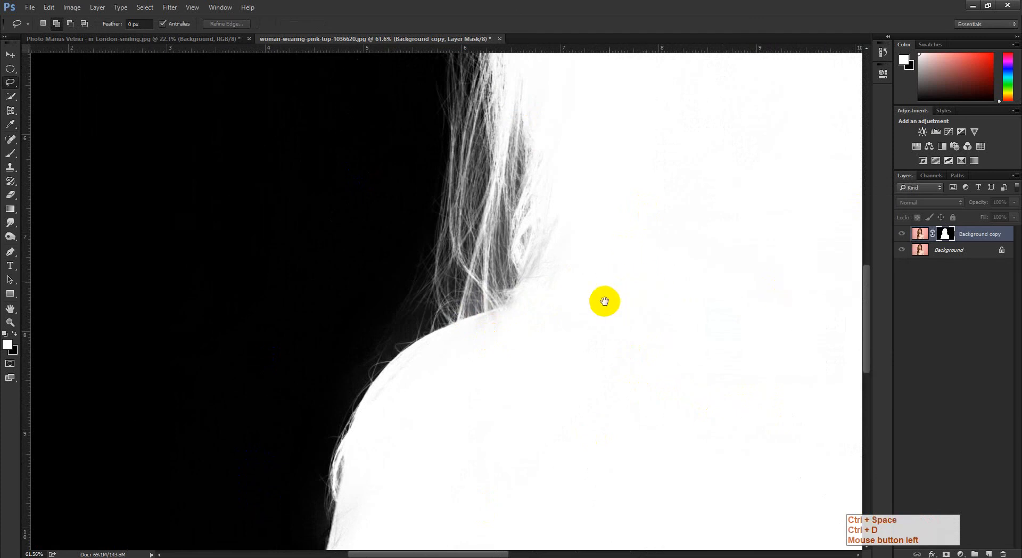
Whiten the grey texture inside the right shoulder's edge on the mask with a 102 px white brush in Overlay mode at 47% opacity.
{"action": "left_click_drag", "start_coordinate": [604, 301], "coordinate": [296, 301]}
{"action": "left_click_drag", "start_coordinate": [436, 332], "coordinate": [185, 417]}
{"action": "left_click_drag", "start_coordinate": [185, 417], "coordinate": [342, 368]}
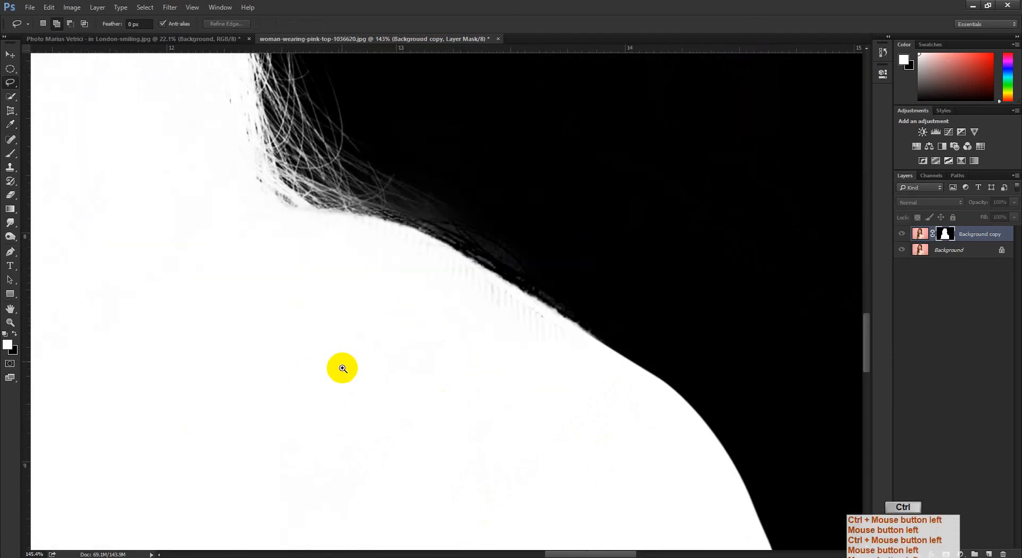
{"action": "left_click_drag", "start_coordinate": [359, 296], "coordinate": [372, 298]}
{"action": "left_click_drag", "start_coordinate": [380, 311], "coordinate": [341, 388]}
{"action": "right_click", "coordinate": [310, 355], "text": "alt"}
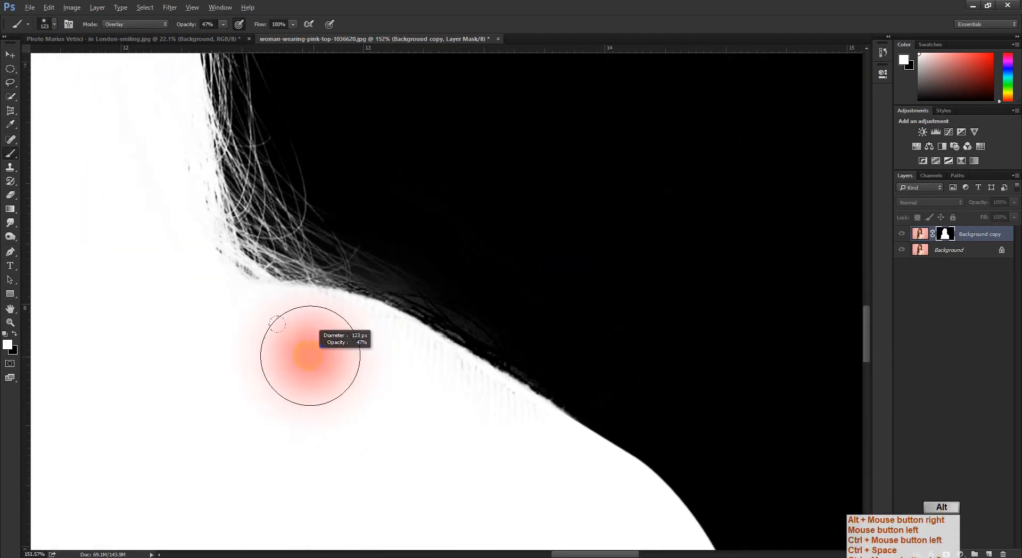
{"action": "right_click", "coordinate": [466, 421], "text": "alt"}
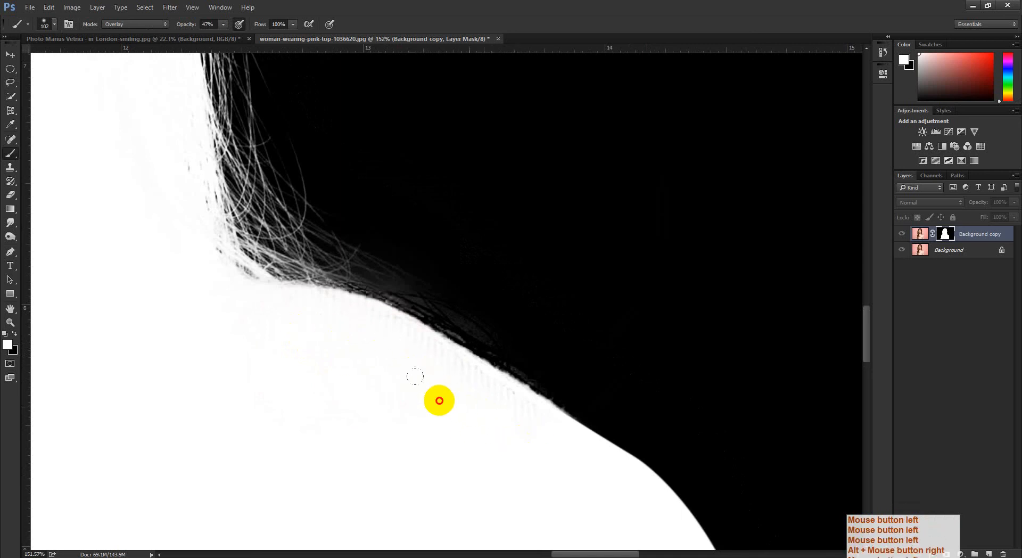
{"action": "left_click_drag", "start_coordinate": [377, 346], "coordinate": [402, 363]}
Switch the brush's foreground colour to black (000000) for darkening the background haze around the top of the head.
{"action": "left_click_drag", "start_coordinate": [441, 258], "coordinate": [482, 444]}
{"action": "left_click_drag", "start_coordinate": [429, 290], "coordinate": [465, 449]}
{"action": "left_click_drag", "start_coordinate": [465, 283], "coordinate": [473, 384]}
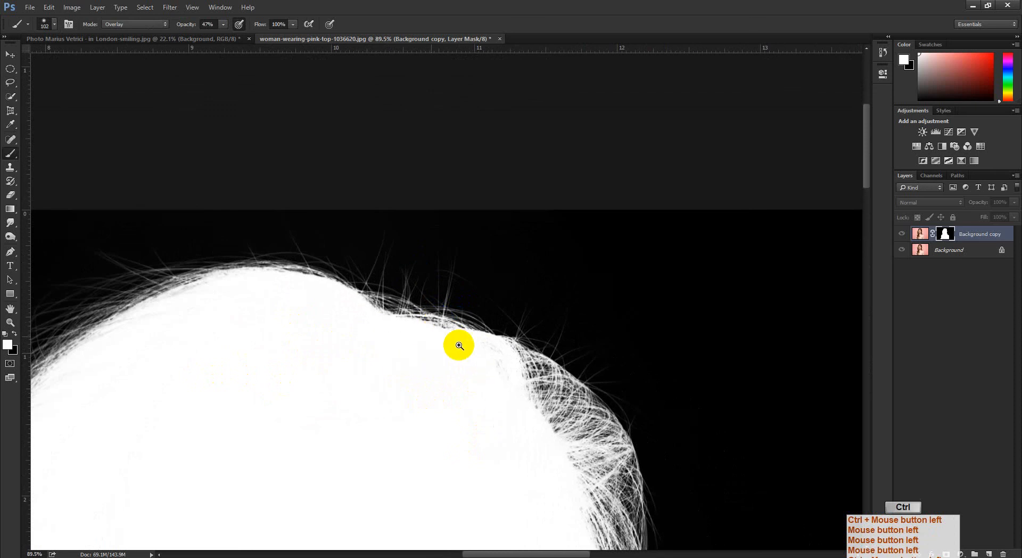
{"action": "left_click_drag", "start_coordinate": [573, 297], "coordinate": [445, 266]}
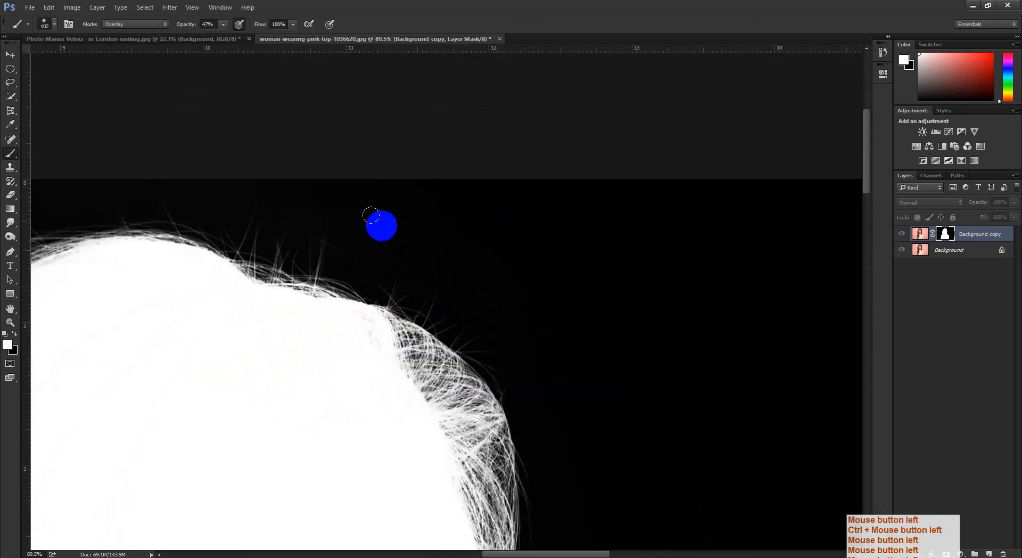
{"action": "left_click", "coordinate": [247, 253]}
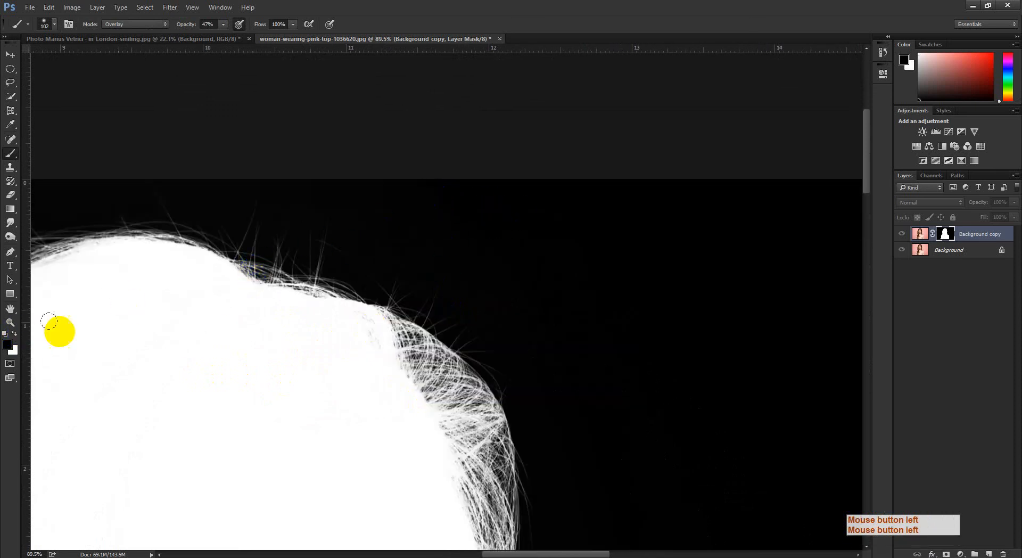
{"action": "left_click", "coordinate": [9, 345]}
{"action": "left_click", "coordinate": [795, 452]}
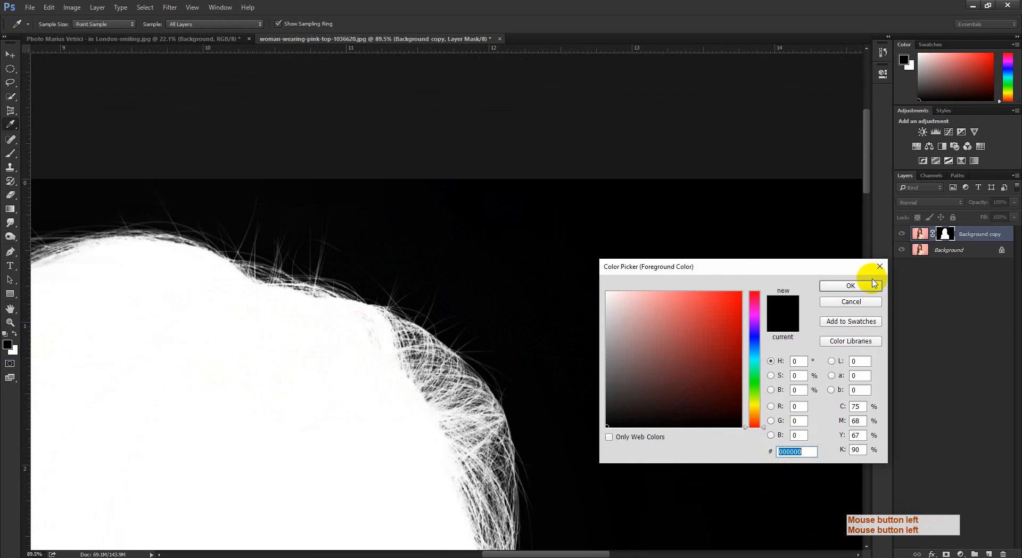
{"action": "key", "text": "Return"}
{"action": "key", "text": "b"}
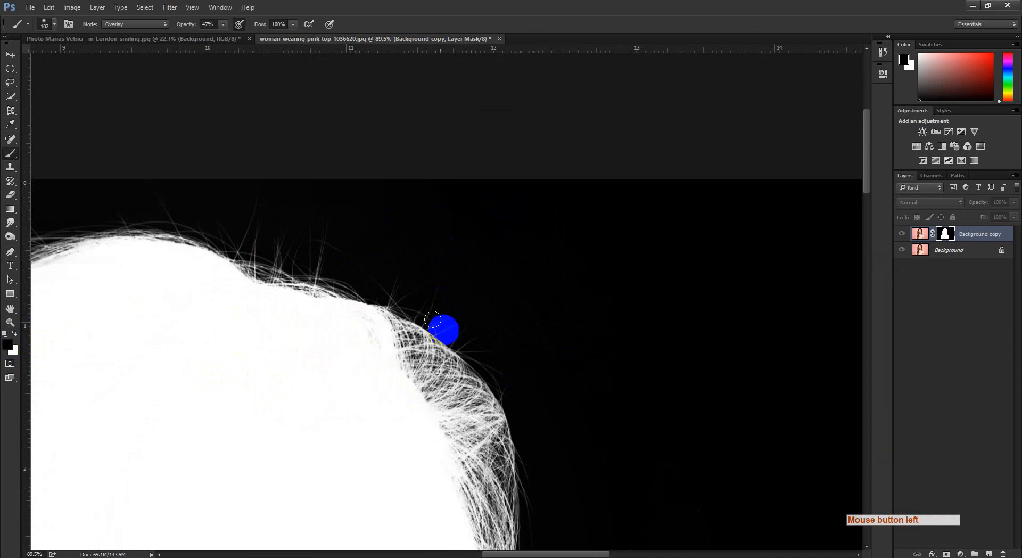
{"action": "left_click_drag", "start_coordinate": [390, 355], "coordinate": [426, 355]}
{"action": "left_click_drag", "start_coordinate": [468, 340], "coordinate": [484, 141]}
{"action": "mouse_move", "coordinate": [512, 373]}
{"action": "left_mouse_down"}
{"action": "mouse_move", "coordinate": [520, 219]}
{"action": "mouse_move", "coordinate": [515, 421]}
{"action": "mouse_move", "coordinate": [522, 224]}
{"action": "left_mouse_up"}
{"action": "left_click", "coordinate": [527, 369]}
{"action": "left_click_drag", "start_coordinate": [524, 426], "coordinate": [520, 107]}
{"action": "left_click_drag", "start_coordinate": [561, 248], "coordinate": [488, 390]}
{"action": "key", "text": "l"}
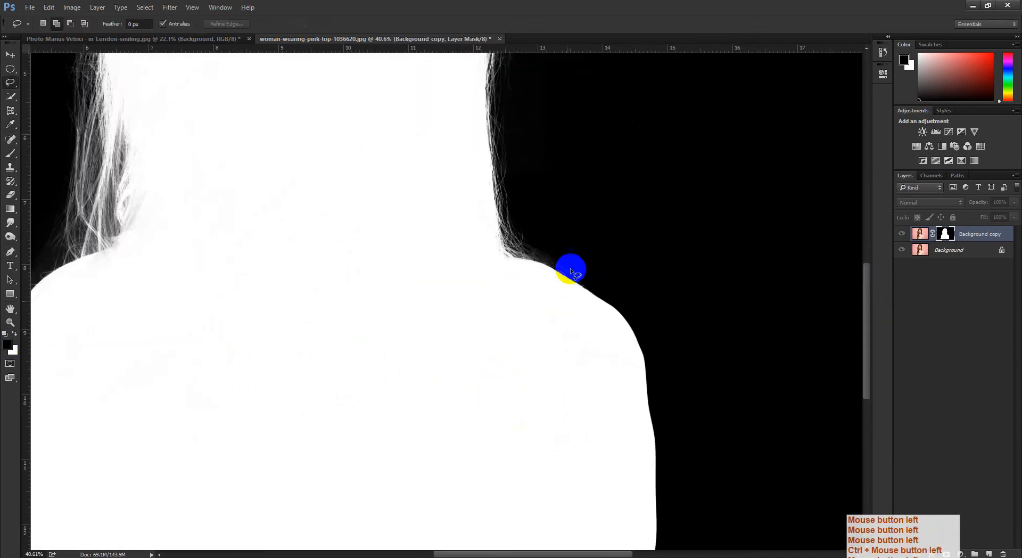
{"action": "mouse_move", "coordinate": [571, 272]}
{"action": "left_mouse_down"}
{"action": "mouse_move", "coordinate": [721, 276]}
{"action": "mouse_move", "coordinate": [533, 224]}
{"action": "left_mouse_up"}
{"action": "left_click", "coordinate": [391, 409], "text": "ctrl"}
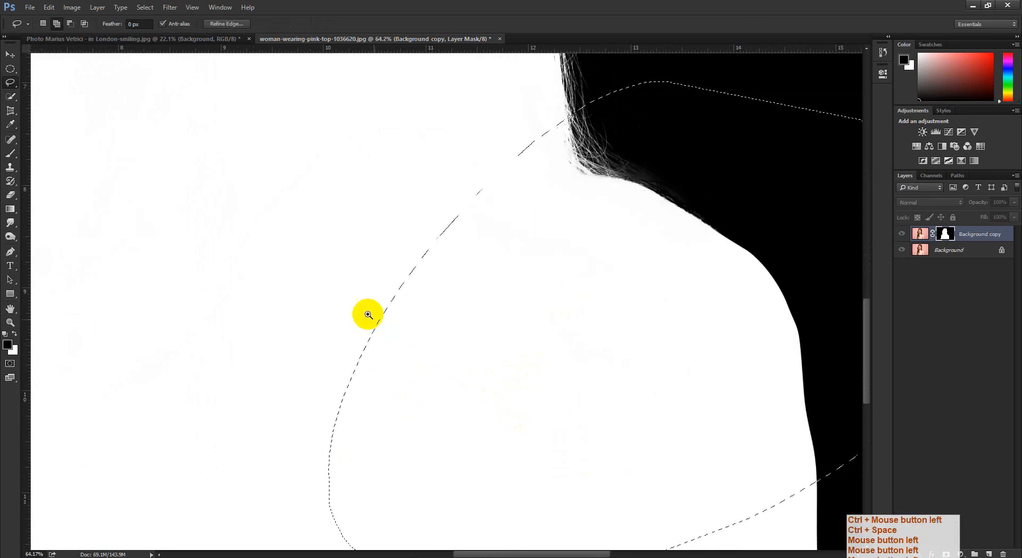
{"action": "left_click_drag", "start_coordinate": [368, 314], "coordinate": [427, 360]}
{"action": "mouse_move", "coordinate": [442, 290]}
{"action": "left_mouse_down"}
{"action": "mouse_move", "coordinate": [362, 288]}
{"action": "mouse_move", "coordinate": [444, 334]}
{"action": "mouse_move", "coordinate": [469, 278]}
{"action": "mouse_move", "coordinate": [495, 293]}
{"action": "mouse_move", "coordinate": [413, 310]}
{"action": "left_mouse_up"}
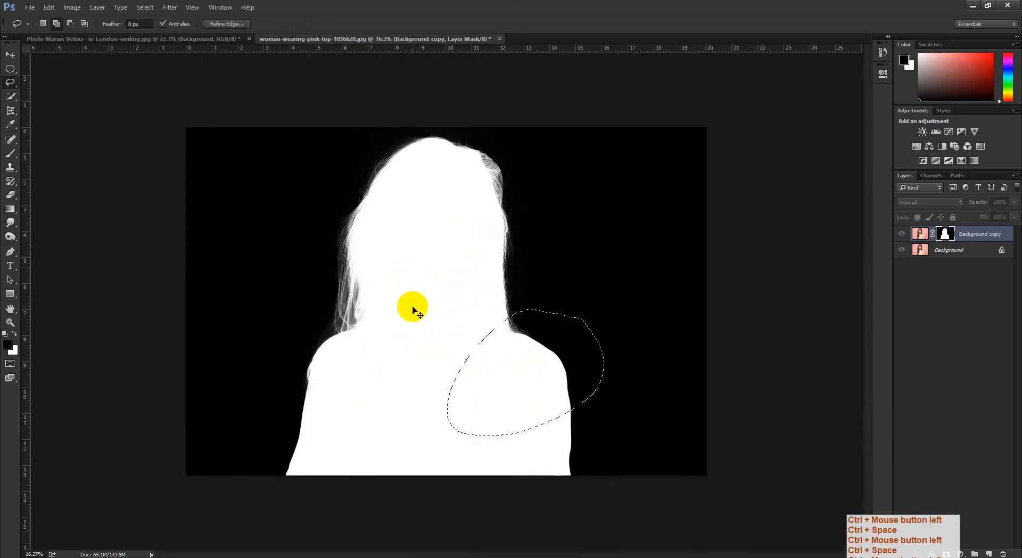
{"action": "key", "text": "ctrl+d"}
Enlarge the black Overlay brush to 297 px and darken the background beside the upper right hair.
{"action": "left_click_drag", "start_coordinate": [470, 196], "coordinate": [506, 306]}
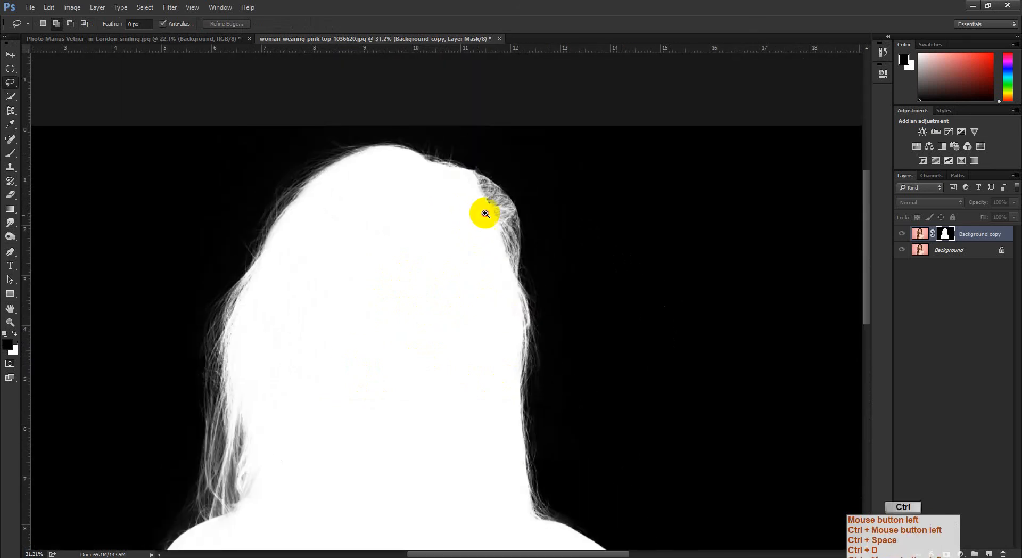
{"action": "left_click_drag", "start_coordinate": [484, 213], "coordinate": [527, 237]}
{"action": "left_click_drag", "start_coordinate": [459, 352], "coordinate": [404, 492]}
{"action": "mouse_move", "coordinate": [428, 298]}
{"action": "left_mouse_down"}
{"action": "mouse_move", "coordinate": [465, 335]}
{"action": "mouse_move", "coordinate": [480, 334]}
{"action": "left_mouse_up"}
{"action": "key", "text": "b"}
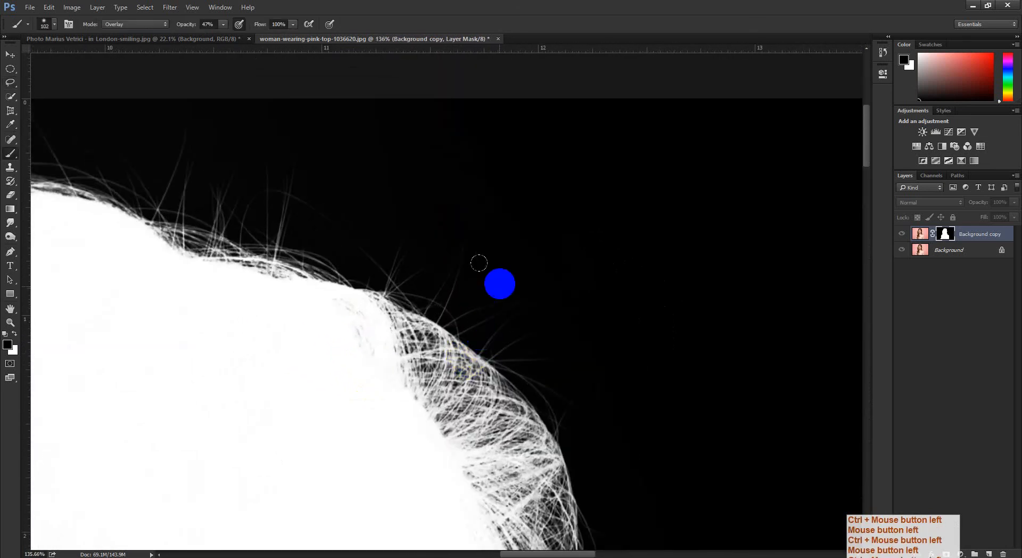
{"action": "left_click_drag", "start_coordinate": [480, 264], "coordinate": [456, 232]}
{"action": "left_click_drag", "start_coordinate": [454, 139], "coordinate": [686, 302]}
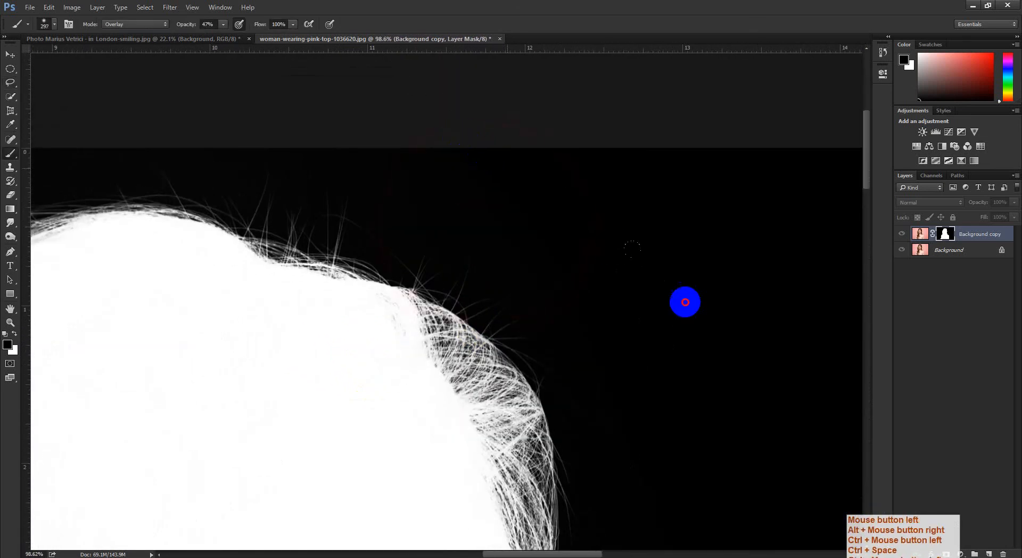
Set the brush's blending mode to Normal and paint black over the background beyond the upper right hair.
{"action": "left_click", "coordinate": [165, 24]}
{"action": "left_click", "coordinate": [122, 33]}
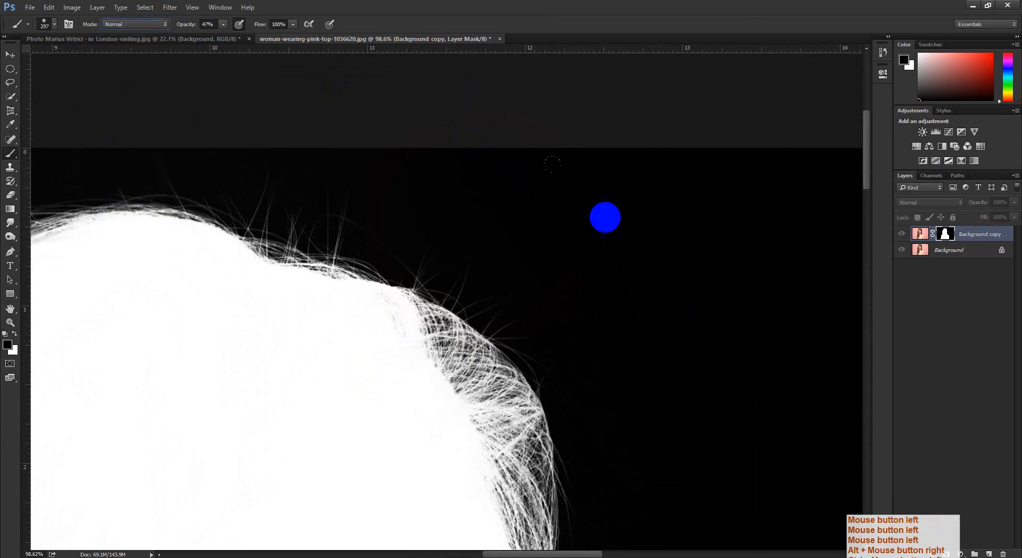
{"action": "left_click_drag", "start_coordinate": [613, 265], "coordinate": [524, 100]}
{"action": "left_click_drag", "start_coordinate": [614, 337], "coordinate": [701, 364]}
{"action": "left_click_drag", "start_coordinate": [719, 420], "coordinate": [665, 420]}
{"action": "left_click_drag", "start_coordinate": [426, 319], "coordinate": [655, 384]}
{"action": "left_click_drag", "start_coordinate": [384, 280], "coordinate": [604, 385]}
{"action": "left_click_drag", "start_coordinate": [502, 351], "coordinate": [634, 351]}
Enlarge the black brush to 466 px and paint over the background haze beside the upper left hair.
{"action": "left_click_drag", "start_coordinate": [411, 187], "coordinate": [575, 447]}
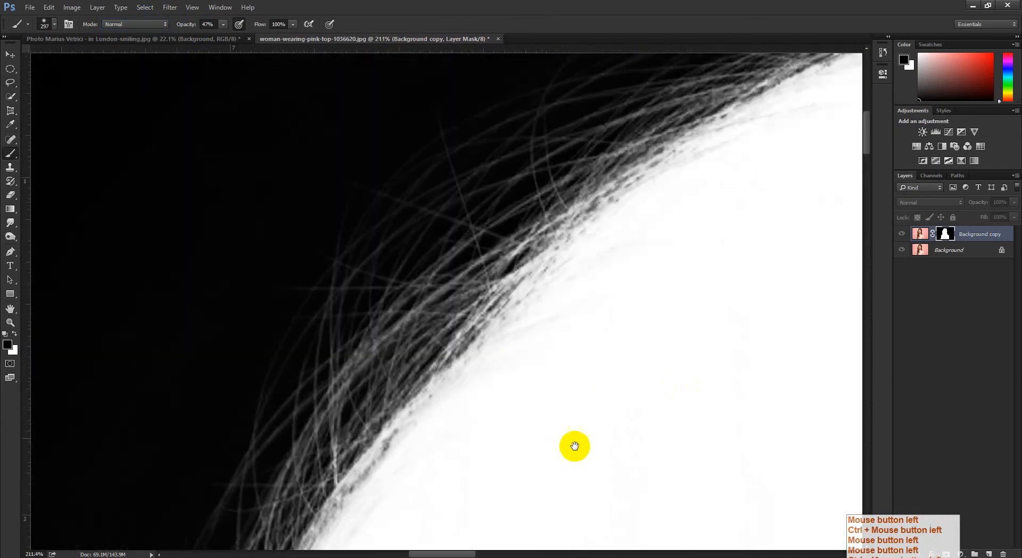
{"action": "left_click_drag", "start_coordinate": [636, 367], "coordinate": [658, 426]}
{"action": "left_click_drag", "start_coordinate": [590, 364], "coordinate": [450, 262]}
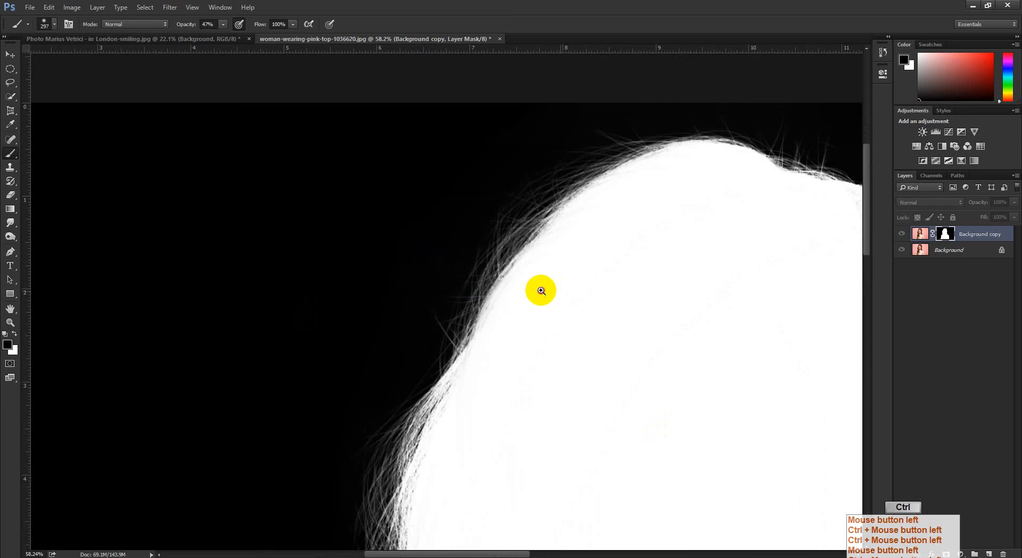
{"action": "left_click_drag", "start_coordinate": [541, 290], "coordinate": [501, 285]}
{"action": "right_click", "coordinate": [392, 239], "text": "alt"}
{"action": "left_click_drag", "start_coordinate": [416, 235], "coordinate": [391, 152]}
{"action": "mouse_move", "coordinate": [543, 405]}
{"action": "left_mouse_down"}
{"action": "mouse_move", "coordinate": [531, 321]}
{"action": "mouse_move", "coordinate": [506, 323]}
{"action": "mouse_move", "coordinate": [648, 370]}
{"action": "left_mouse_up"}
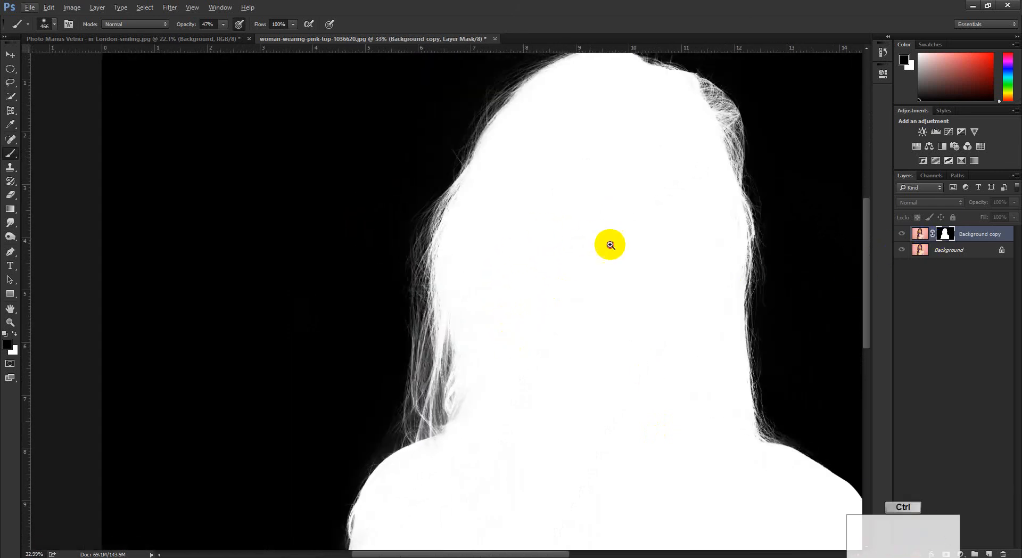
Resize the brush to 293 px and paint black over the background above and beside the upper right hair.
{"action": "left_click_drag", "start_coordinate": [611, 244], "coordinate": [659, 244]}
{"action": "left_click_drag", "start_coordinate": [666, 106], "coordinate": [516, 305]}
{"action": "left_click_drag", "start_coordinate": [585, 253], "coordinate": [628, 288]}
{"action": "left_click_drag", "start_coordinate": [504, 160], "coordinate": [504, 301]}
{"action": "mouse_move", "coordinate": [504, 301]}
{"action": "left_mouse_down"}
{"action": "mouse_move", "coordinate": [535, 334]}
{"action": "mouse_move", "coordinate": [552, 337]}
{"action": "mouse_move", "coordinate": [545, 342]}
{"action": "left_mouse_up"}
{"action": "left_click_drag", "start_coordinate": [612, 334], "coordinate": [580, 337]}
{"action": "right_click", "coordinate": [497, 213], "text": "alt"}
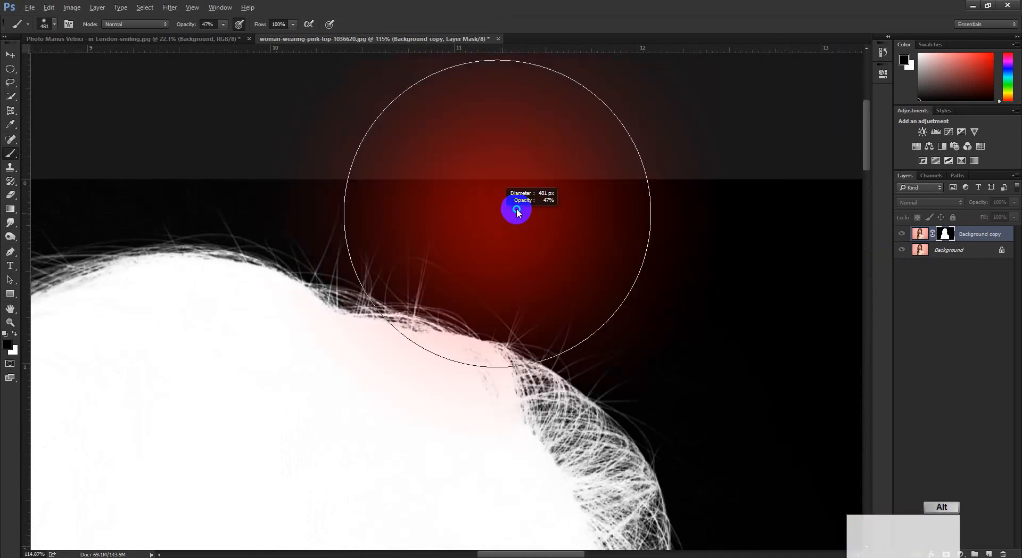
{"action": "left_click_drag", "start_coordinate": [516, 209], "coordinate": [532, 209], "text": "alt"}
{"action": "left_click_drag", "start_coordinate": [578, 183], "coordinate": [486, 191]}
{"action": "left_click", "coordinate": [727, 264]}
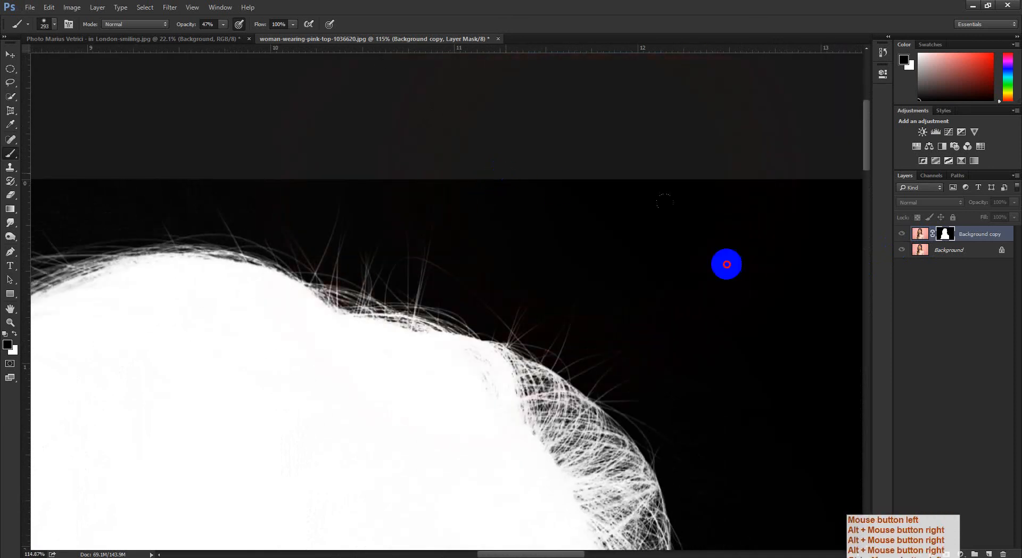
{"action": "left_click_drag", "start_coordinate": [698, 255], "coordinate": [634, 181]}
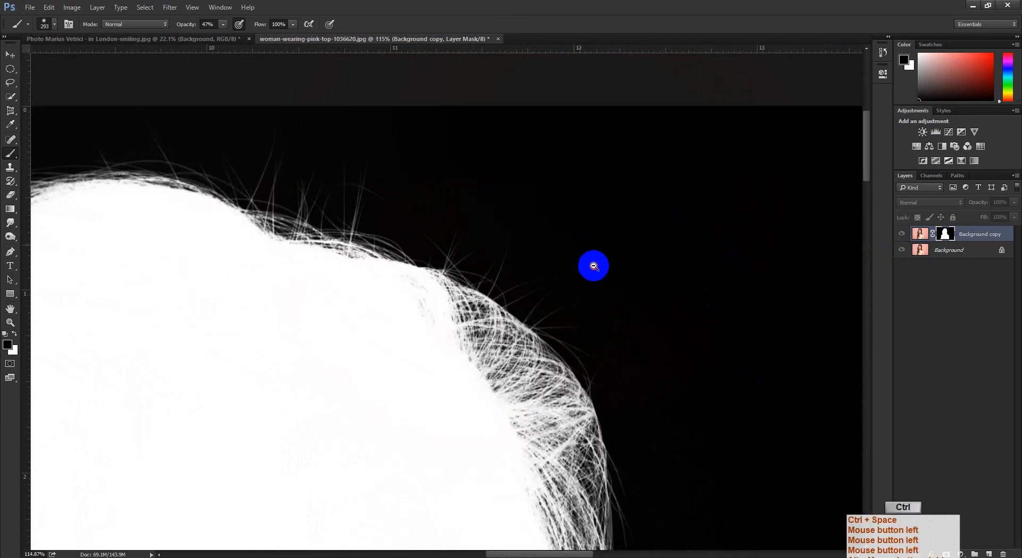
Examine the mask's hair edges around the crown and sides for remaining haze.
{"action": "left_click_drag", "start_coordinate": [593, 267], "coordinate": [618, 267], "text": "ctrl"}
{"action": "left_click_drag", "start_coordinate": [405, 269], "coordinate": [571, 356]}
{"action": "left_click_drag", "start_coordinate": [262, 251], "coordinate": [429, 315]}
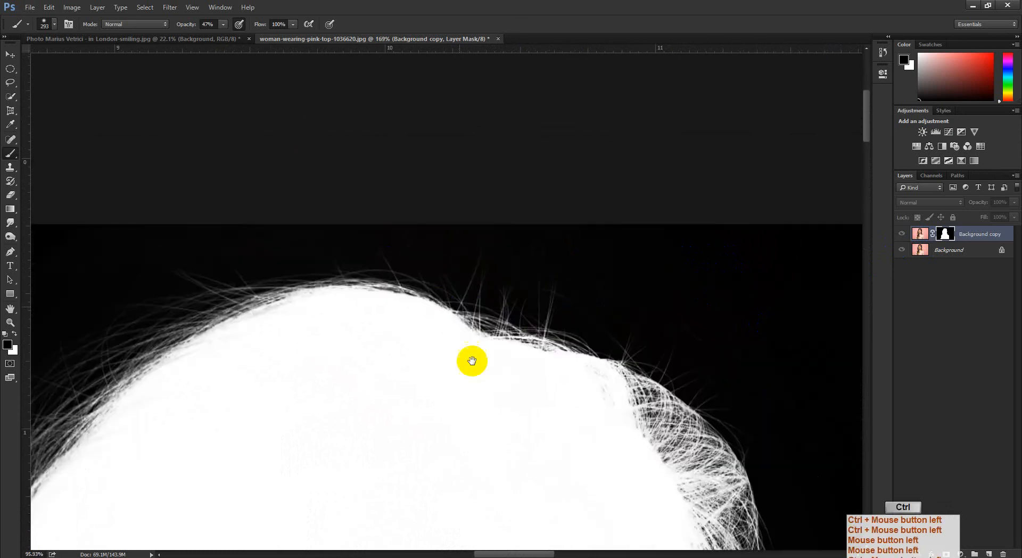
{"action": "left_click_drag", "start_coordinate": [472, 362], "coordinate": [373, 176]}
{"action": "left_click_drag", "start_coordinate": [497, 326], "coordinate": [476, 226]}
{"action": "left_click_drag", "start_coordinate": [550, 347], "coordinate": [567, 260]}
{"action": "left_click_drag", "start_coordinate": [567, 260], "coordinate": [505, 400]}
{"action": "left_click_drag", "start_coordinate": [617, 261], "coordinate": [505, 308], "text": "ctrl"}
{"action": "left_click_drag", "start_coordinate": [676, 303], "coordinate": [645, 314], "text": "ctrl"}
Try a white Solid Color fill above the Background layer, and return to the mask view of the Background copy layer.
{"action": "left_click", "coordinate": [945, 234], "text": "alt"}
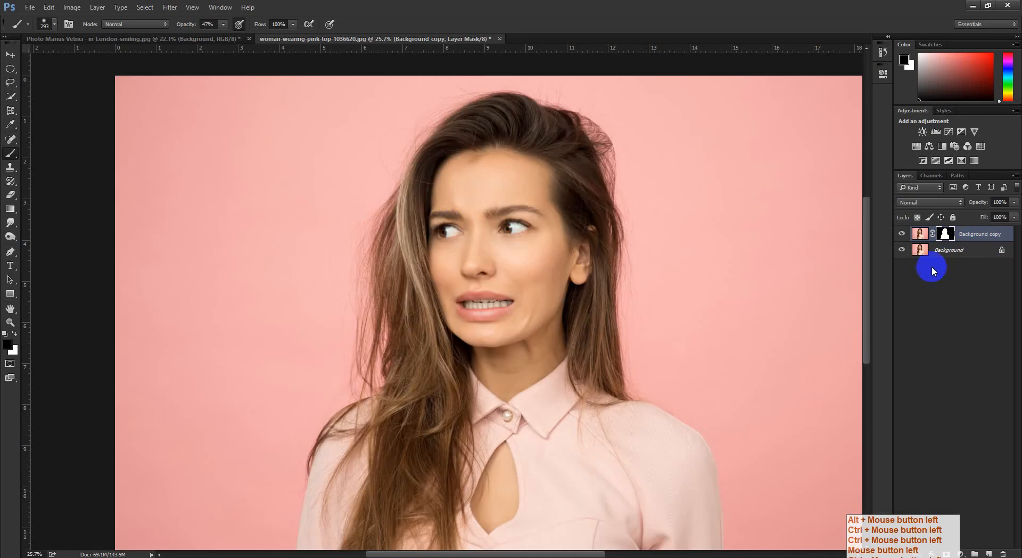
{"action": "left_click", "coordinate": [950, 253]}
{"action": "left_click", "coordinate": [962, 554]}
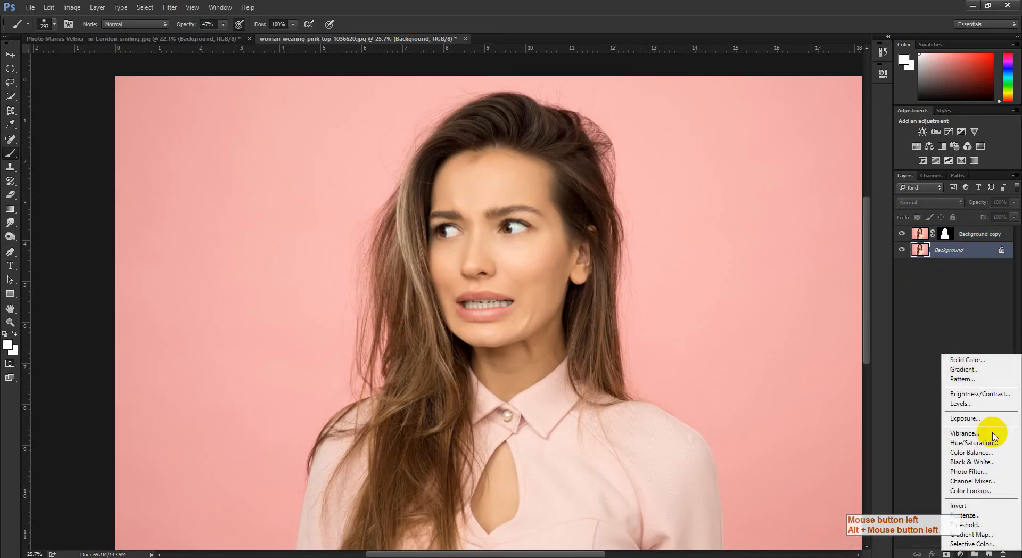
{"action": "left_click", "coordinate": [991, 365]}
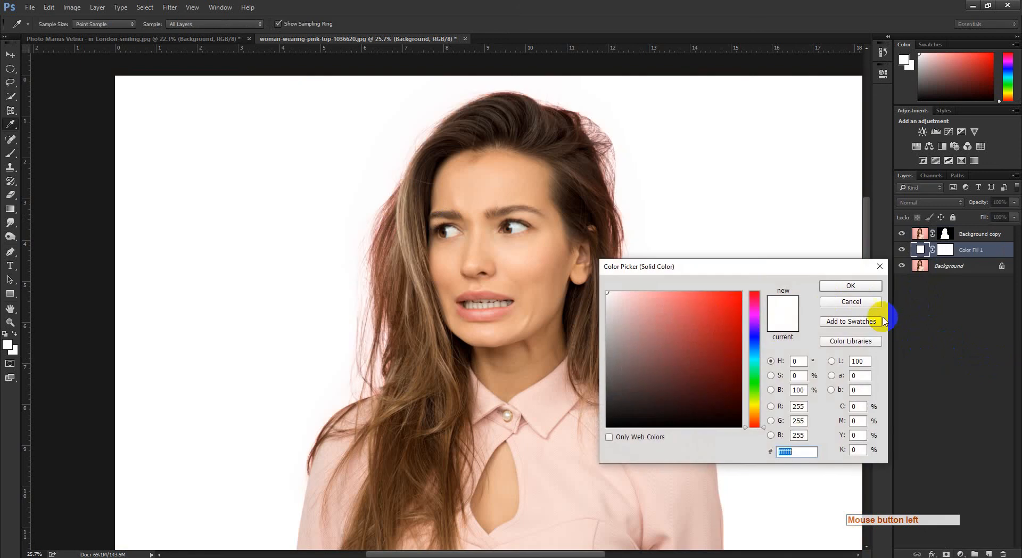
{"action": "left_click", "coordinate": [859, 302]}
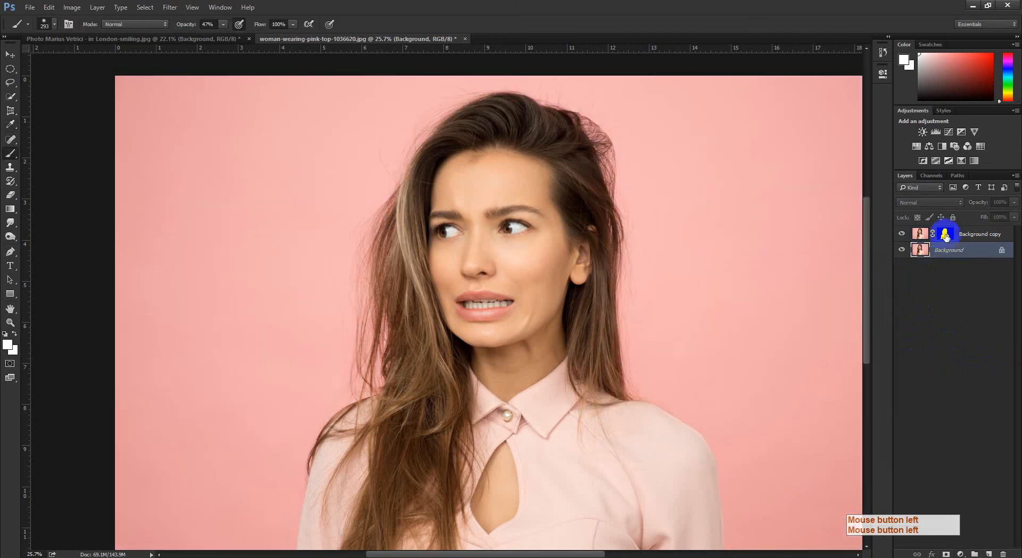
{"action": "left_click", "coordinate": [945, 234], "text": "alt"}
{"action": "left_click_drag", "start_coordinate": [309, 271], "coordinate": [349, 300]}
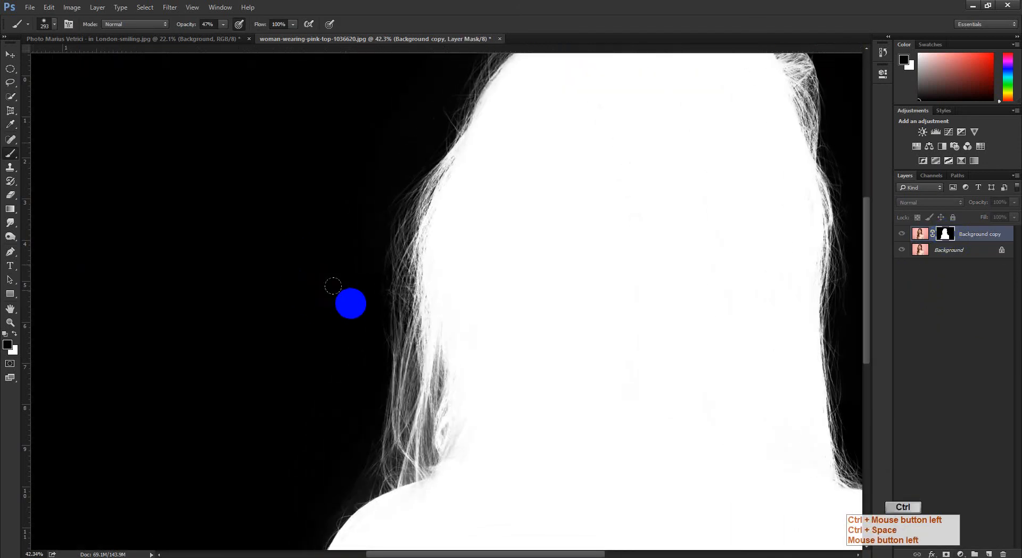
Try to burn the shadows between the left hair strands on the mask with the Burn tool at 5% exposure.
{"action": "right_click", "coordinate": [9, 240]}
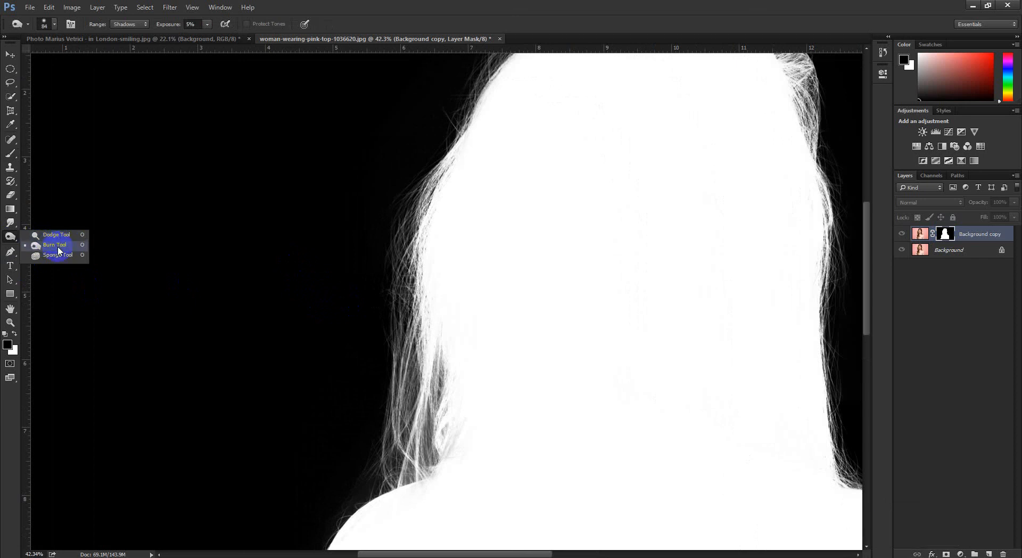
{"action": "left_click", "coordinate": [59, 250]}
{"action": "right_click", "coordinate": [341, 269], "text": "alt"}
{"action": "left_click_drag", "start_coordinate": [426, 262], "coordinate": [415, 245]}
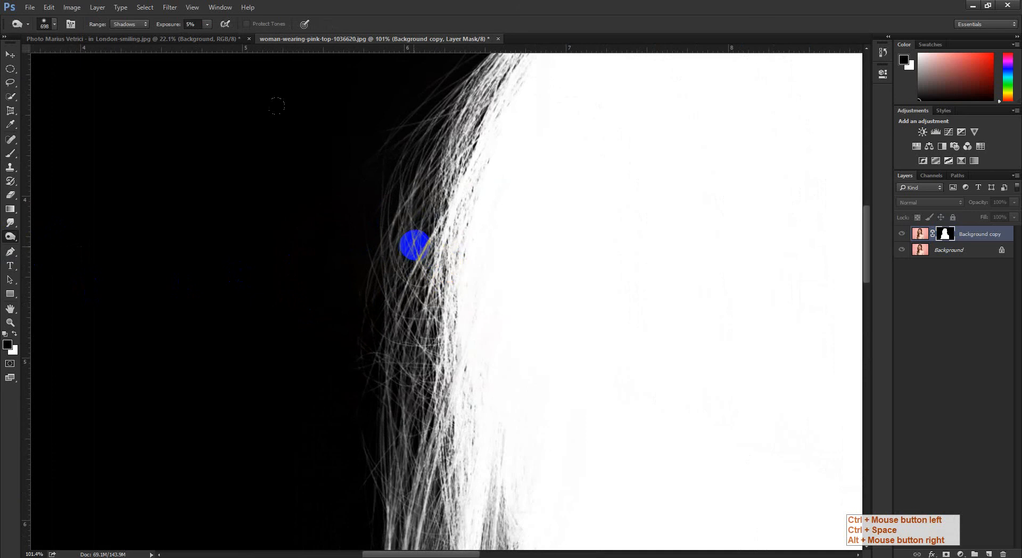
{"action": "right_click", "coordinate": [415, 245], "text": "alt"}
{"action": "left_click", "coordinate": [423, 332]}
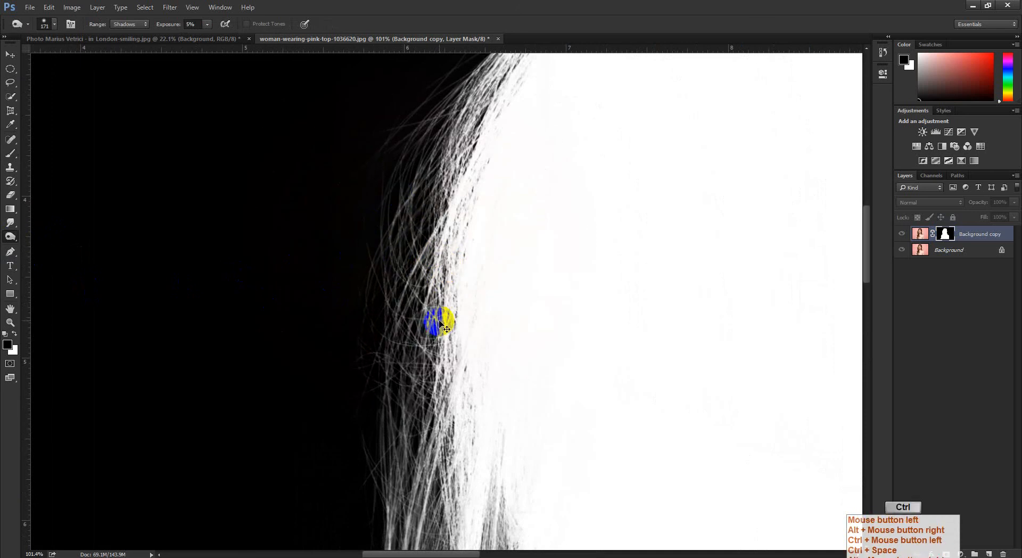
{"action": "key", "text": "ctrl+z"}
Try to dodge the midtones of the left hair strands on the mask with a 362 px Dodge brush at 100% exposure.
{"action": "right_click", "coordinate": [16, 240]}
{"action": "left_click", "coordinate": [54, 233]}
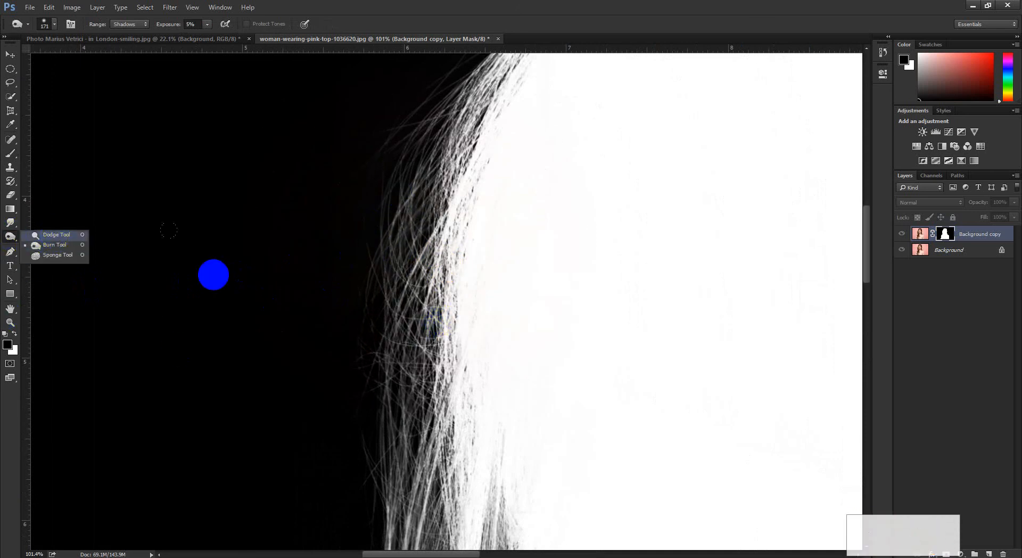
{"action": "right_click", "coordinate": [377, 240], "text": "alt"}
{"action": "left_click_drag", "start_coordinate": [388, 314], "coordinate": [392, 162]}
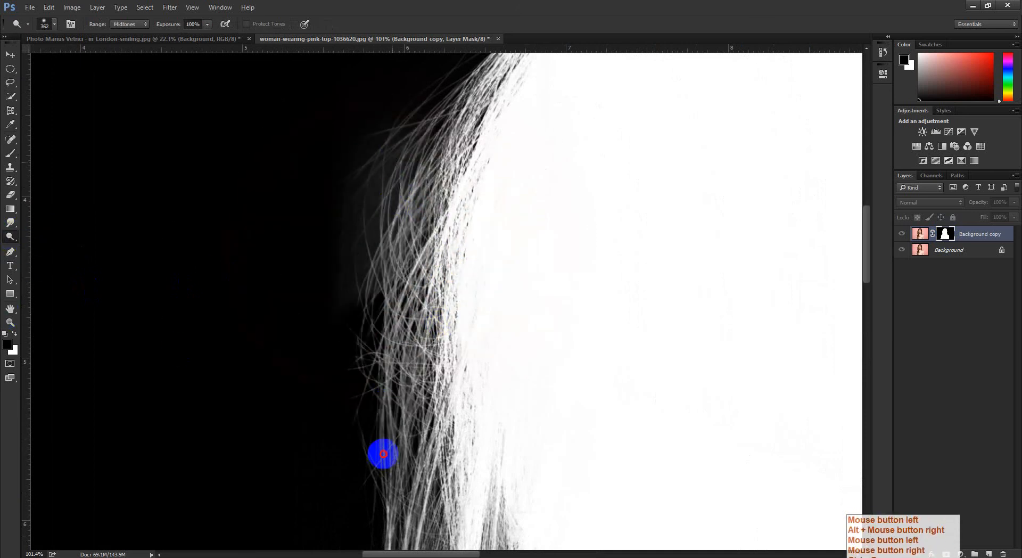
{"action": "left_click_drag", "start_coordinate": [383, 454], "coordinate": [411, 96]}
{"action": "key", "text": "ctrl+alt+z"}
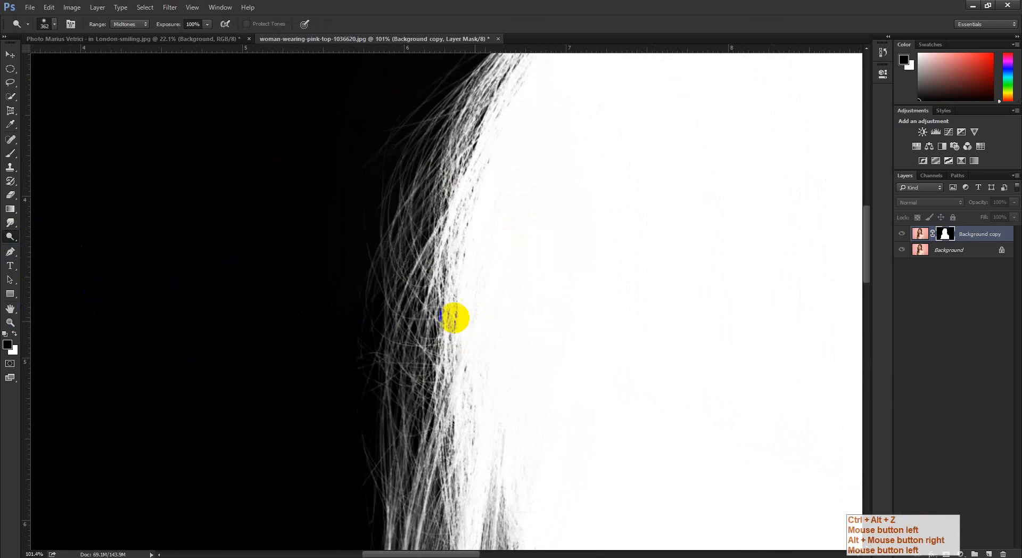
Try to burn the shadows along the left hair edge on the mask with a 315 px Burn brush at 5% exposure.
{"action": "right_click", "coordinate": [10, 236]}
{"action": "left_click", "coordinate": [53, 246]}
{"action": "right_click", "coordinate": [365, 197], "text": "alt"}
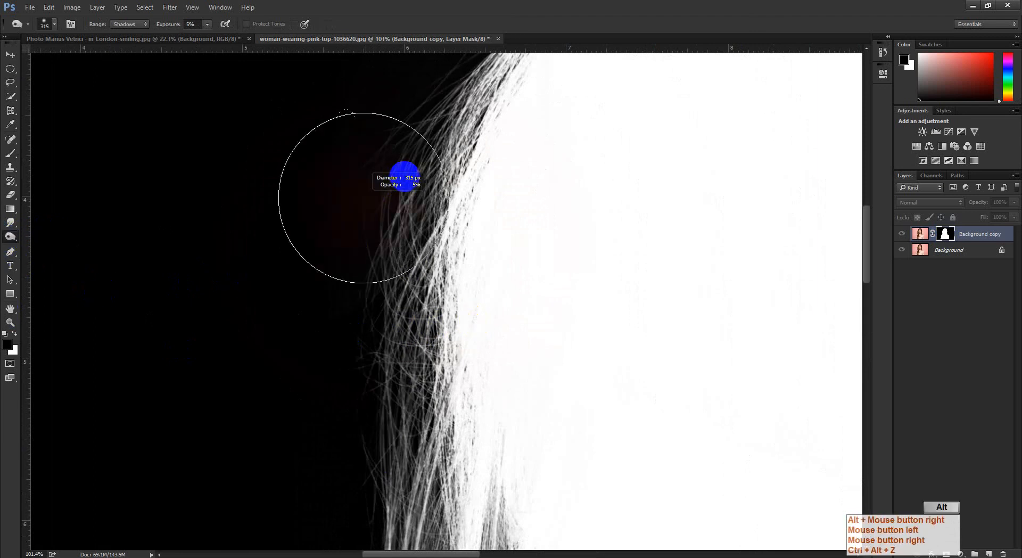
{"action": "mouse_move", "coordinate": [404, 176]}
{"action": "left_mouse_down"}
{"action": "mouse_move", "coordinate": [388, 432]}
{"action": "mouse_move", "coordinate": [403, 123]}
{"action": "left_mouse_up"}
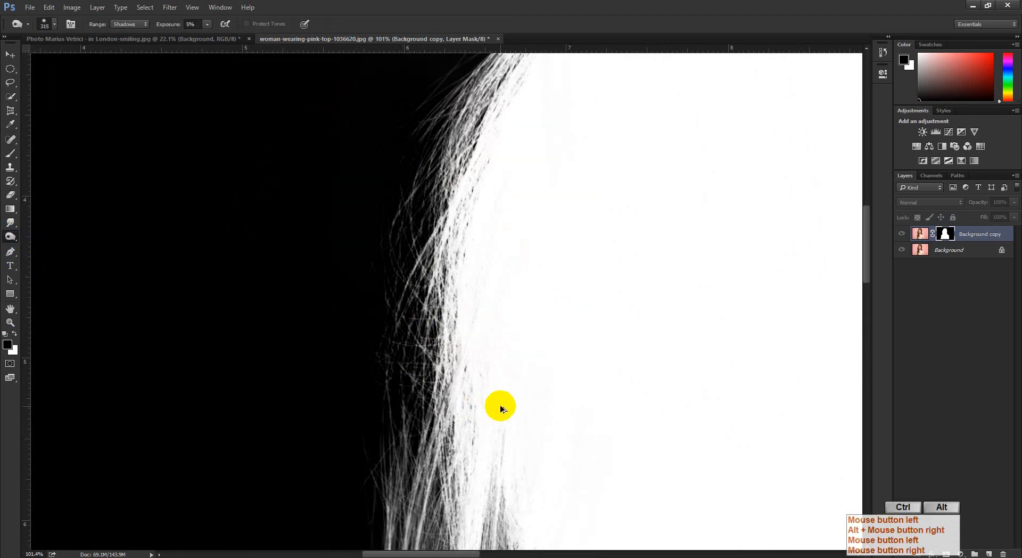
{"action": "key", "text": "ctrl+alt+z"}
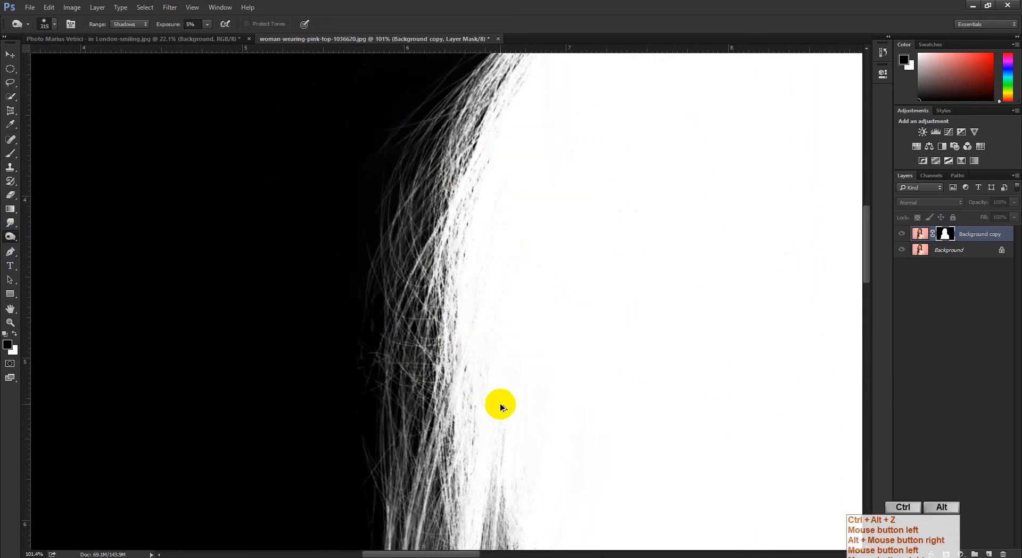
Burn the shadows in the mask's background beside the upper left crown with a 345 px Burn brush at 5% exposure.
{"action": "right_click", "coordinate": [10, 238]}
{"action": "key", "text": "ctrl+space"}
{"action": "left_click_drag", "start_coordinate": [342, 251], "coordinate": [246, 292]}
{"action": "key", "text": "ctrl+space"}
{"action": "right_click", "coordinate": [17, 240]}
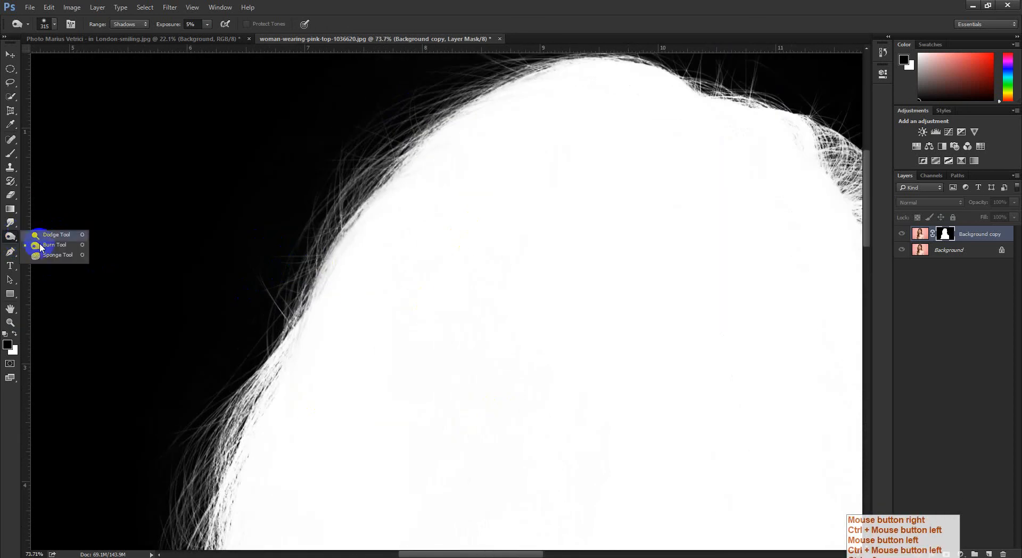
{"action": "left_click", "coordinate": [45, 247]}
{"action": "left_click_drag", "start_coordinate": [326, 235], "coordinate": [365, 342]}
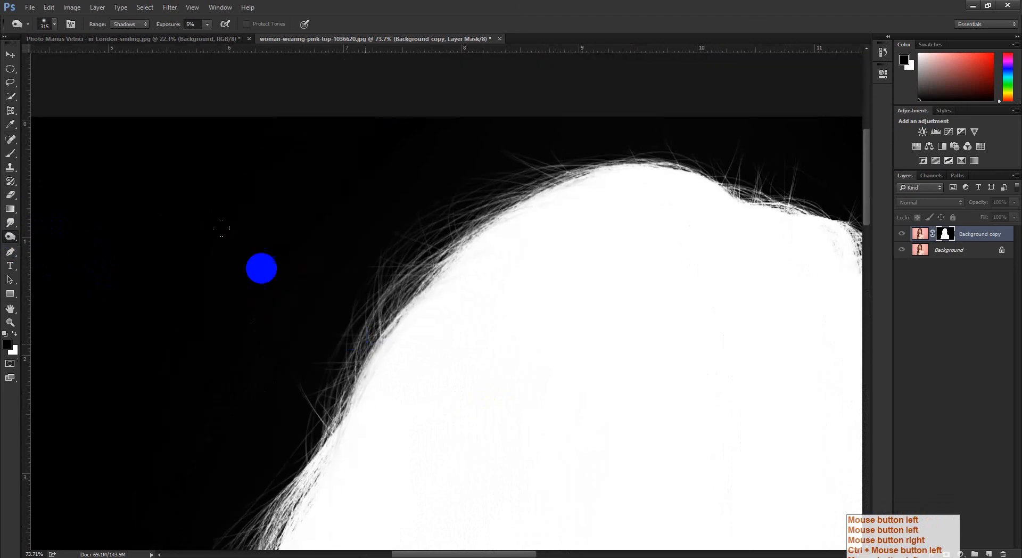
{"action": "right_click", "coordinate": [260, 260], "text": "alt"}
{"action": "left_click", "coordinate": [344, 143]}
Leave the mask view and add a white (ffffff) Solid Color fill layer above the Background layer.
{"action": "key", "text": "ctrl+space"}
{"action": "left_click_drag", "start_coordinate": [528, 229], "coordinate": [498, 239]}
{"action": "left_click", "coordinate": [944, 236], "text": "alt"}
{"action": "key", "text": "ctrl+space"}
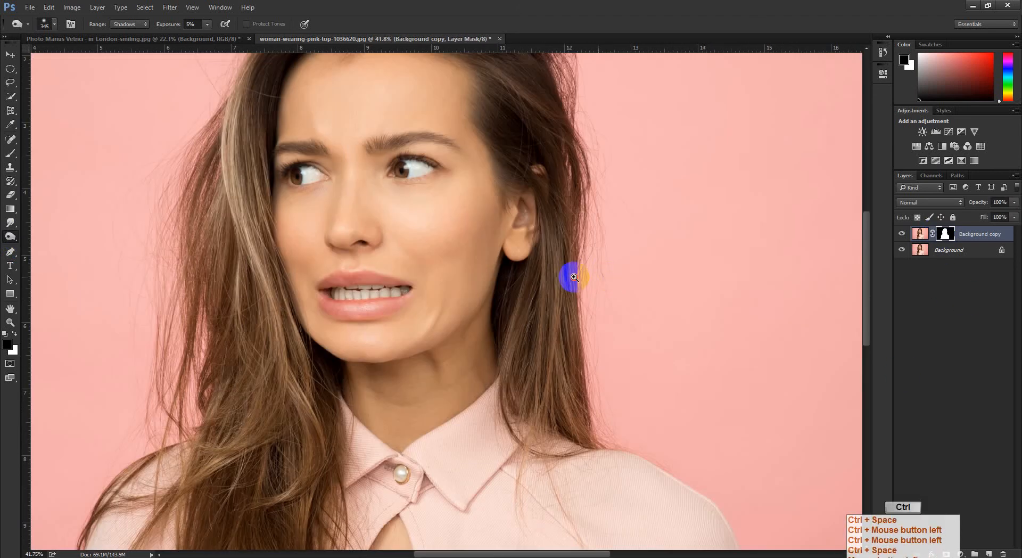
{"action": "left_click_drag", "start_coordinate": [571, 276], "coordinate": [305, 222]}
{"action": "left_click", "coordinate": [966, 252]}
{"action": "left_click", "coordinate": [965, 552]}
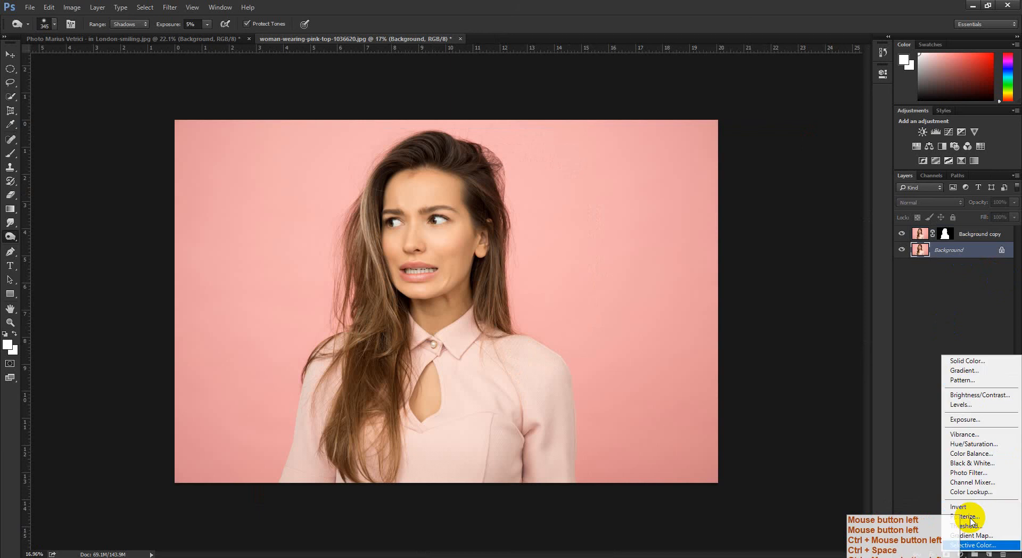
{"action": "left_click", "coordinate": [964, 358]}
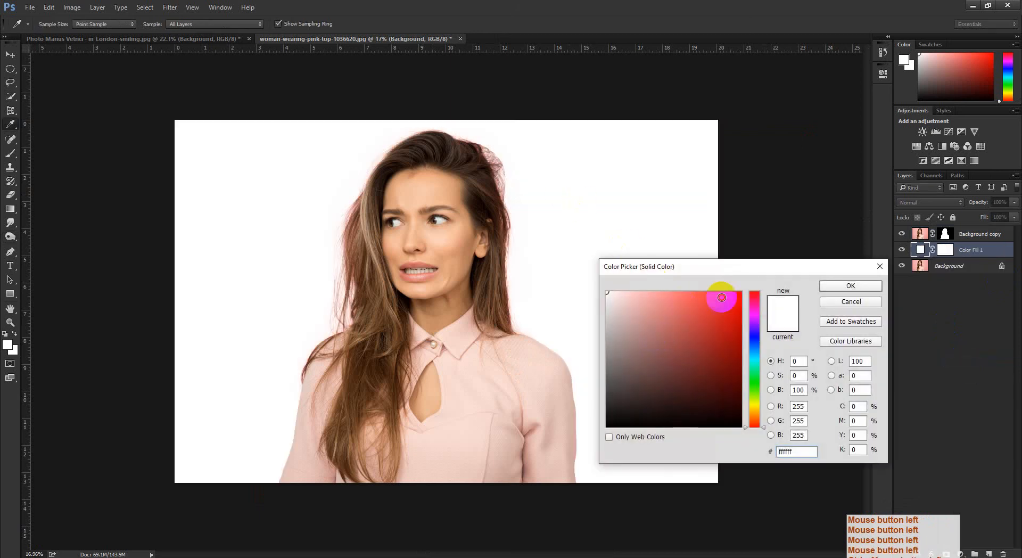
{"action": "mouse_move", "coordinate": [721, 297]}
{"action": "left_mouse_down"}
{"action": "mouse_move", "coordinate": [741, 292]}
{"action": "mouse_move", "coordinate": [607, 292]}
{"action": "left_mouse_up"}
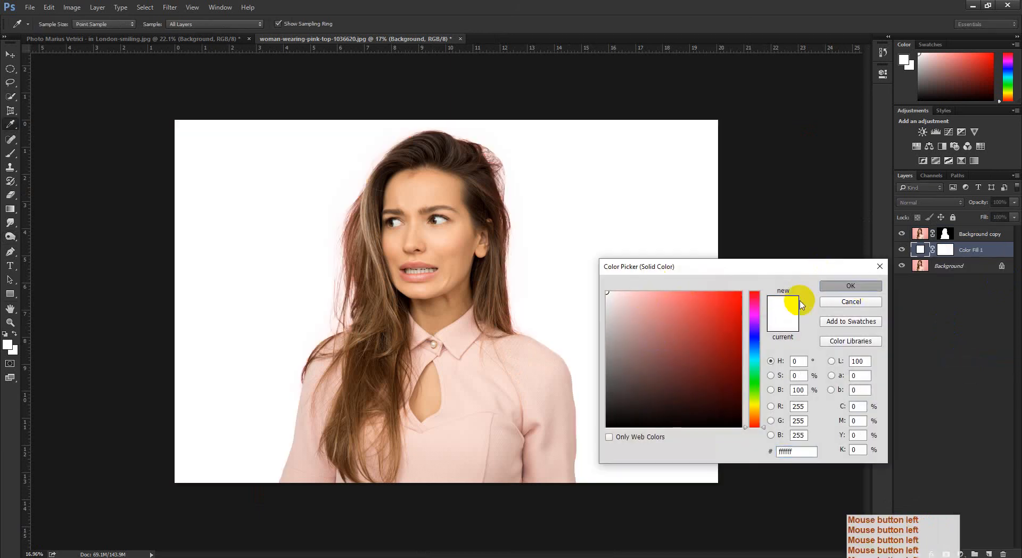
Hide the Background layer to check the cutout over transparency, and restore the white fill layer deleted for the check.
{"action": "key", "text": "ctrl+space"}
{"action": "left_click_drag", "start_coordinate": [488, 237], "coordinate": [313, 258]}
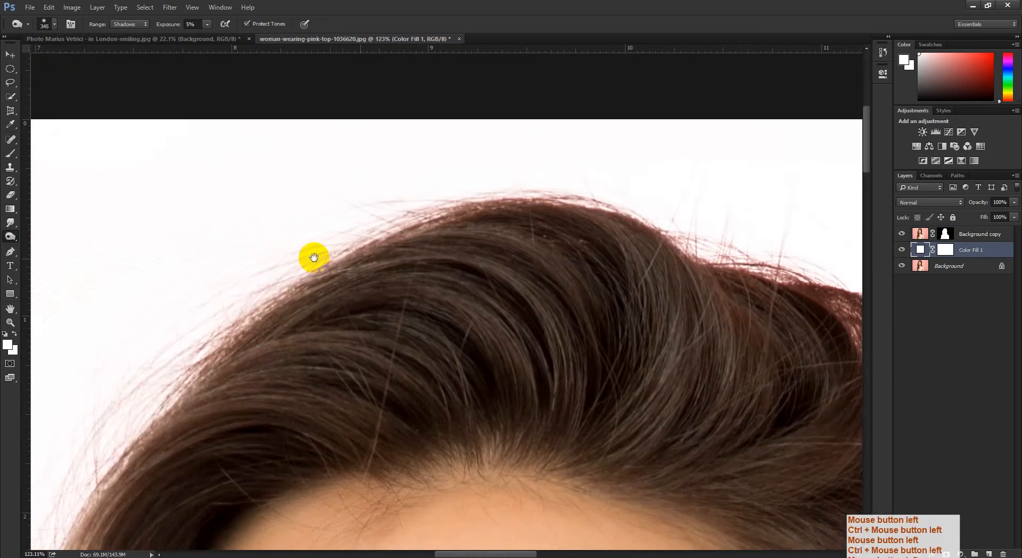
{"action": "left_click", "coordinate": [434, 306]}
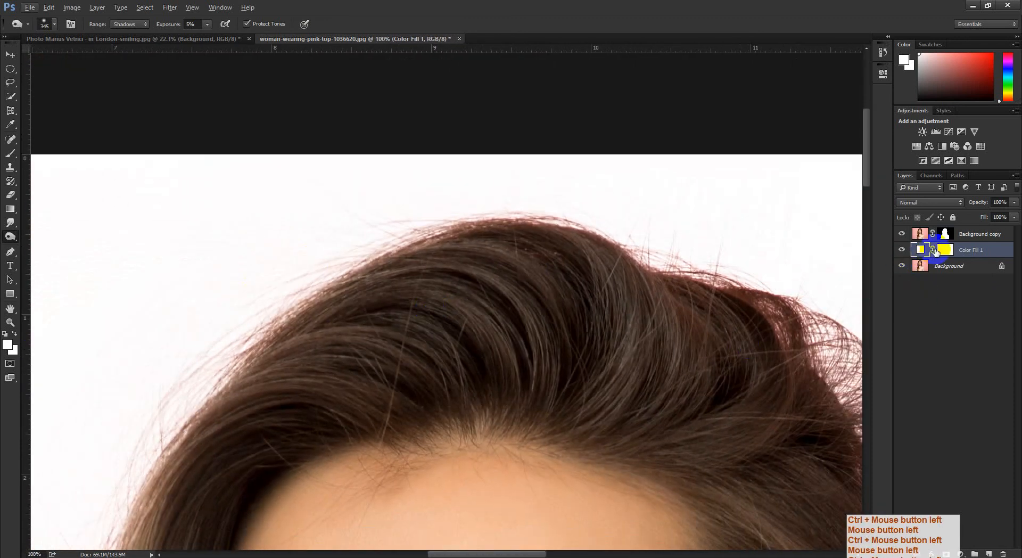
{"action": "key", "text": "Delete"}
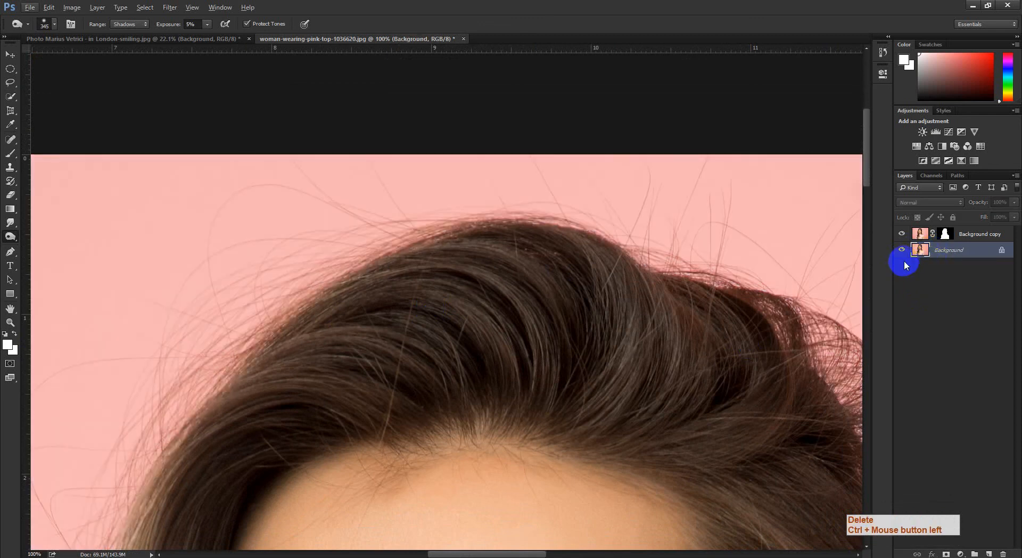
{"action": "left_click", "coordinate": [902, 249]}
{"action": "left_click", "coordinate": [564, 356], "text": "ctrl"}
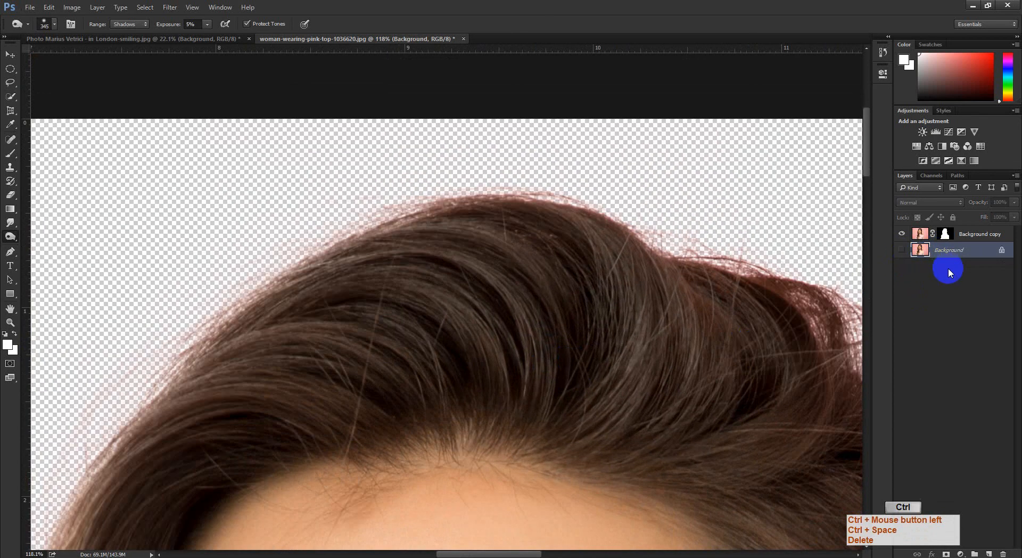
{"action": "key", "text": "ctrl+alt+z"}
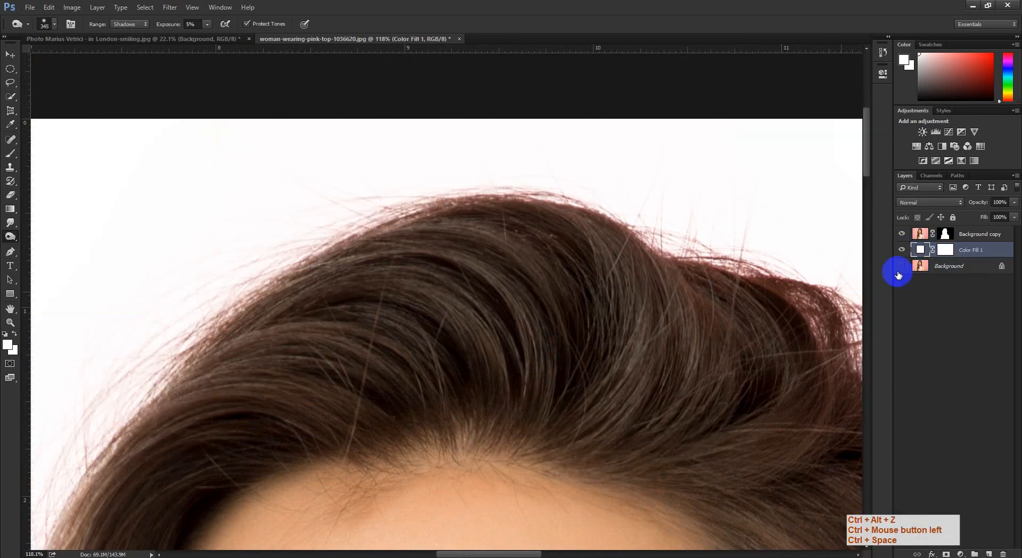
Examine the hair edges at the right of the crown and the whole cutout against the white fill.
{"action": "left_click_drag", "start_coordinate": [616, 327], "coordinate": [359, 246]}
{"action": "left_click_drag", "start_coordinate": [548, 310], "coordinate": [590, 272]}
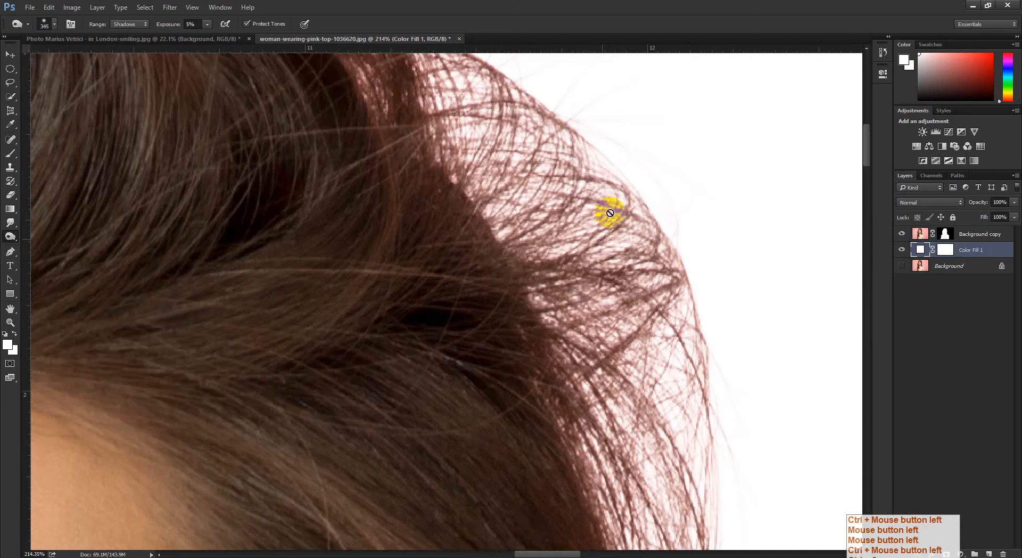
{"action": "left_click_drag", "start_coordinate": [667, 243], "coordinate": [613, 241]}
{"action": "left_click_drag", "start_coordinate": [556, 199], "coordinate": [487, 91]}
{"action": "left_click_drag", "start_coordinate": [659, 403], "coordinate": [442, 294]}
{"action": "left_click_drag", "start_coordinate": [595, 333], "coordinate": [548, 341]}
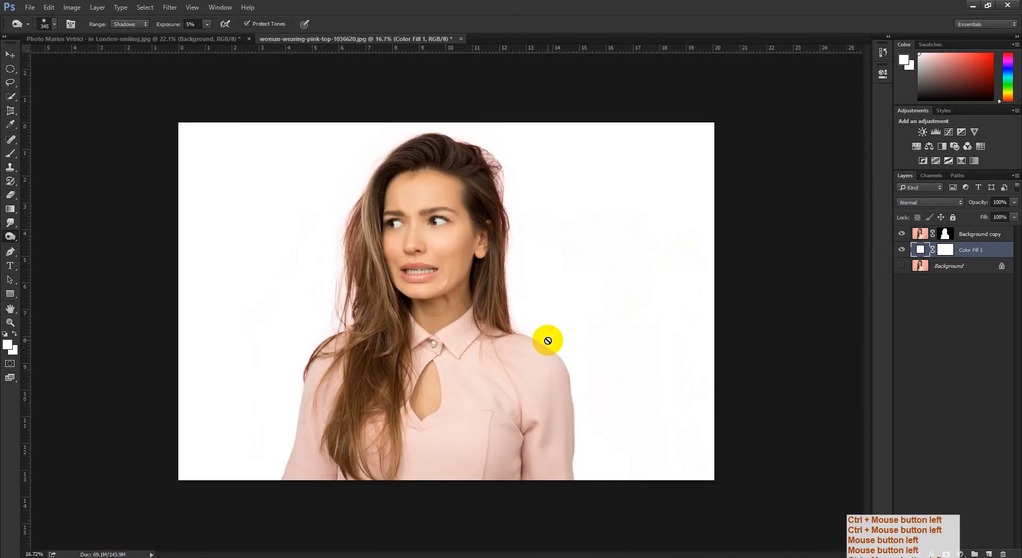
Switch to the Google Meet call, look through the participant list, and return to Photoshop.
{"action": "left_click", "coordinate": [168, 556]}
{"action": "left_click", "coordinate": [114, 521]}
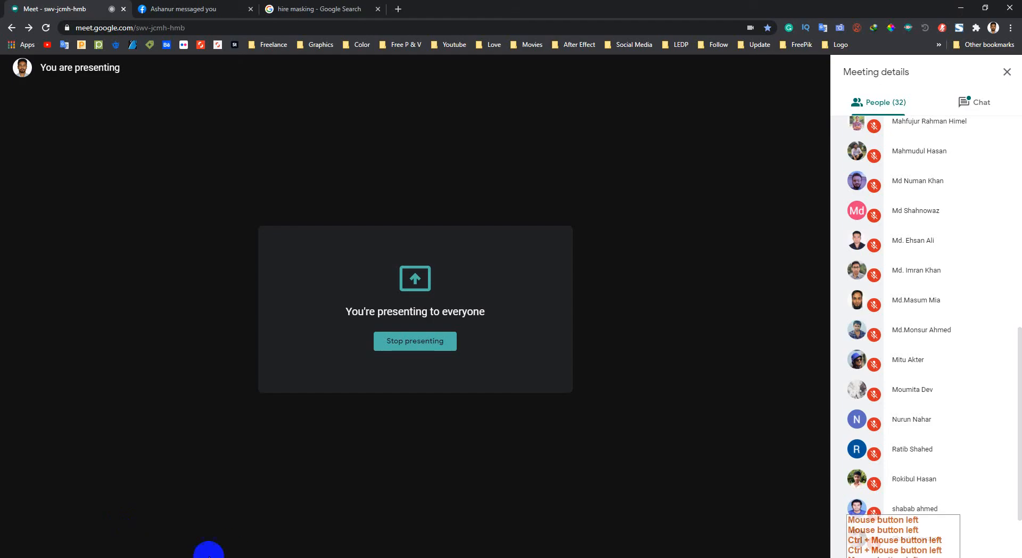
{"action": "scroll", "coordinate": [901, 364], "scroll_direction": "down", "scroll_amount": 2}
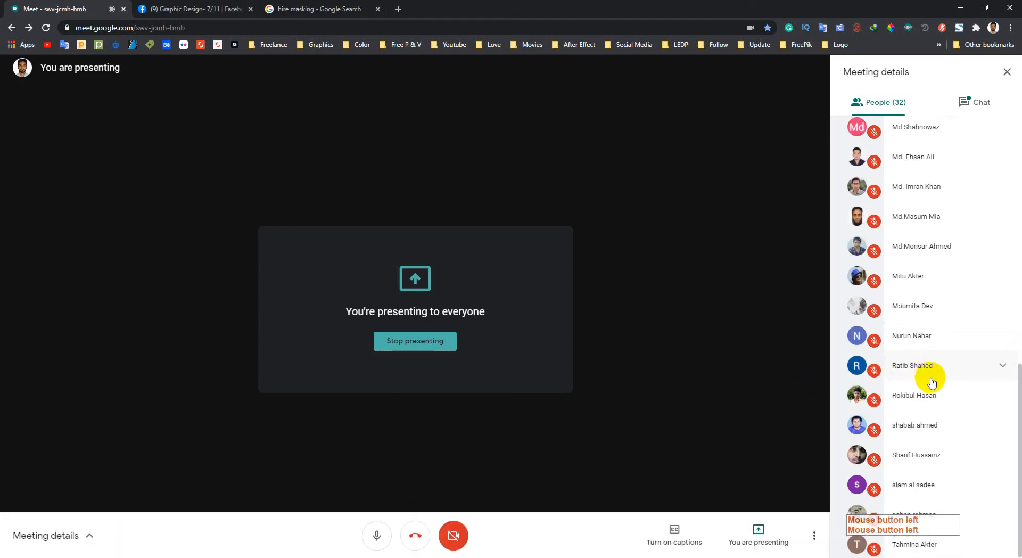
{"action": "scroll", "coordinate": [932, 381], "scroll_direction": "up", "scroll_amount": 10}
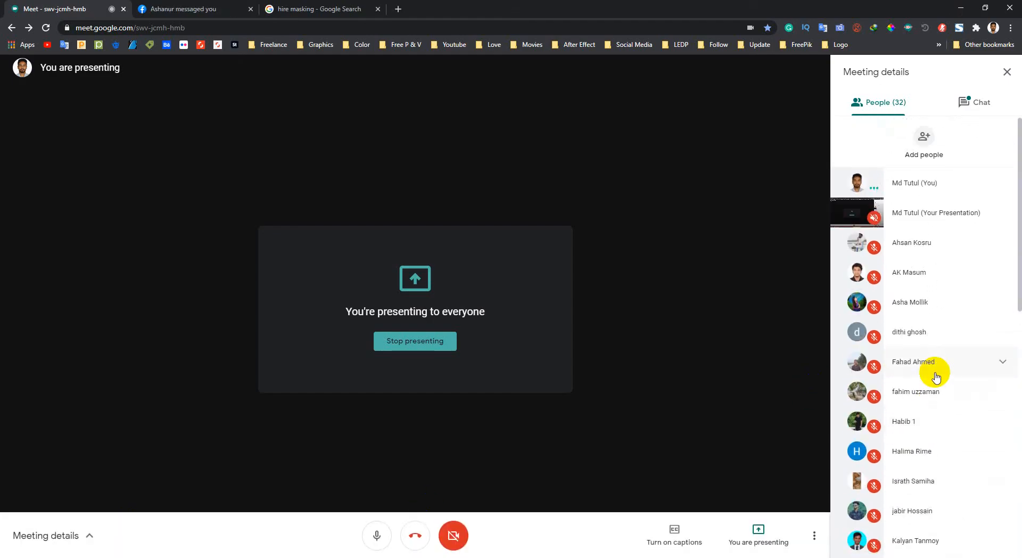
{"action": "scroll", "coordinate": [936, 245], "scroll_direction": "down", "scroll_amount": 10}
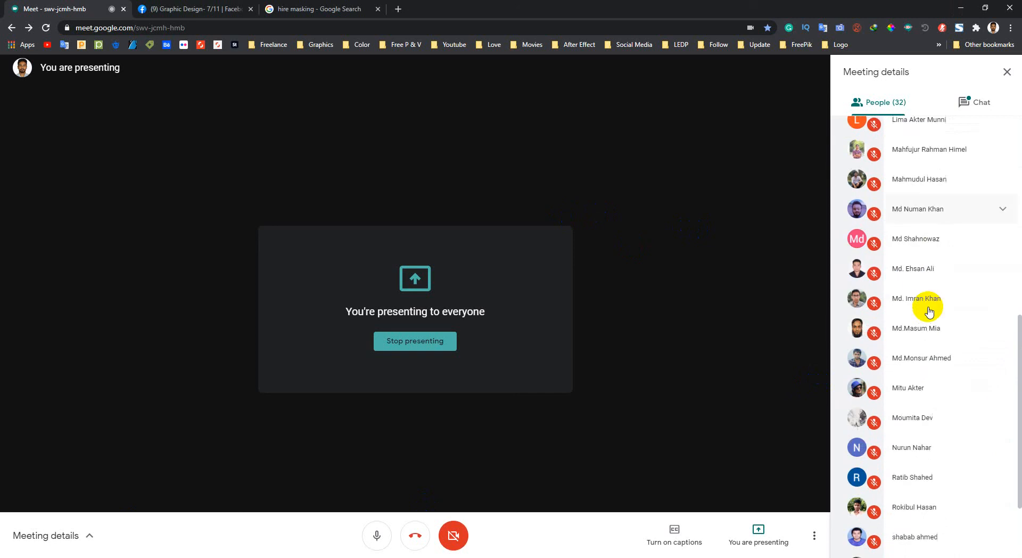
{"action": "scroll", "coordinate": [930, 311], "scroll_direction": "up", "scroll_amount": 10}
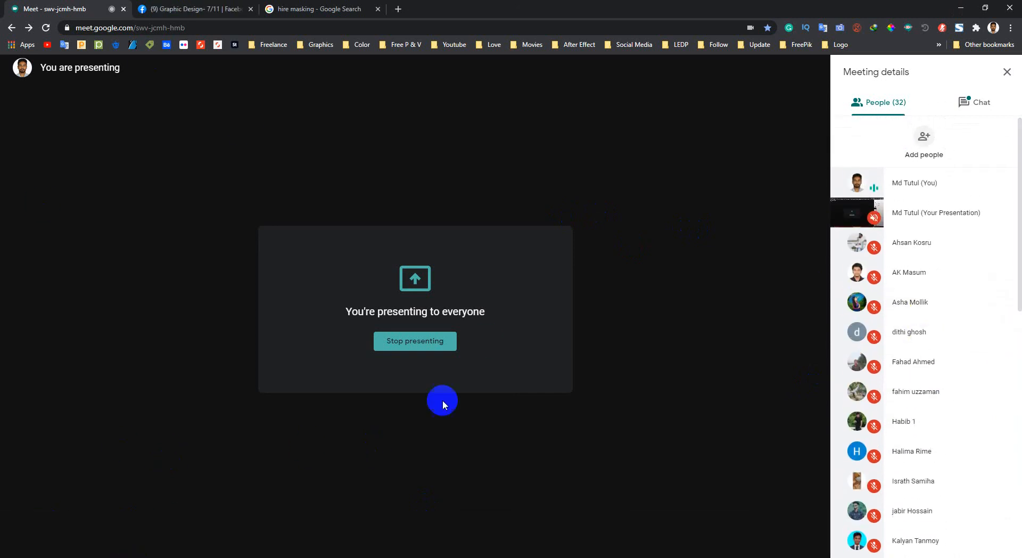
{"action": "left_click", "coordinate": [961, 7]}
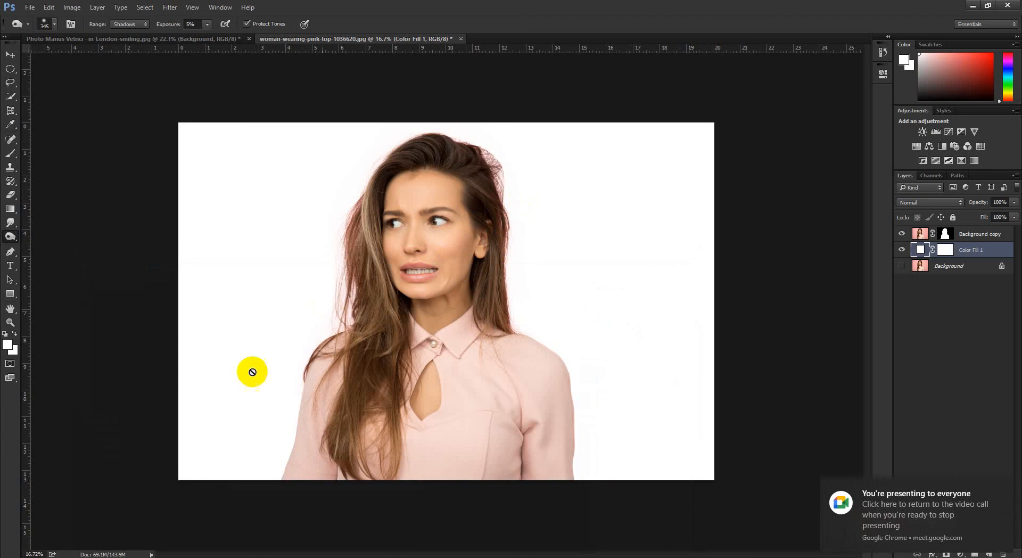
Switch to Chrome and view the Google image results for "hire masking".
{"action": "mouse_move", "coordinate": [173, 554]}
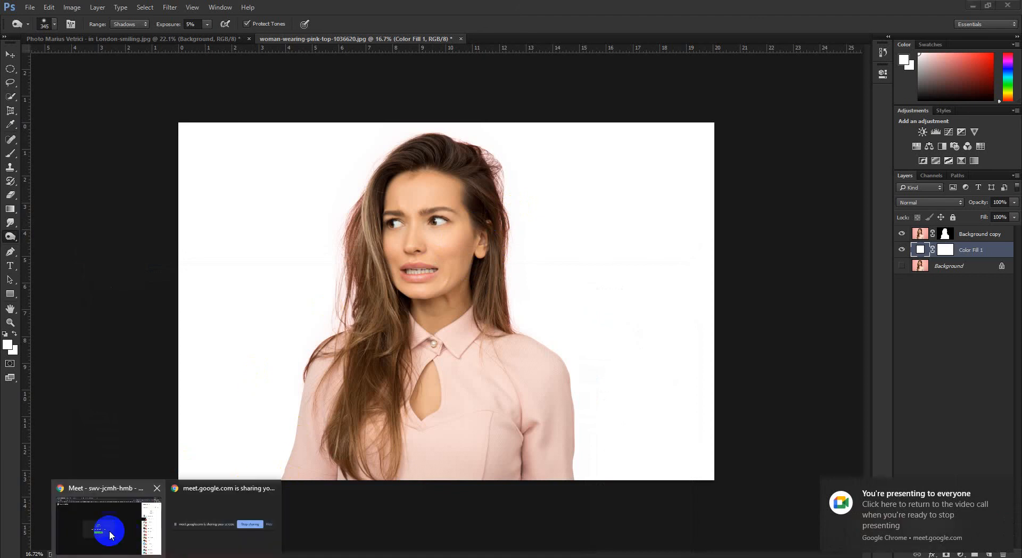
{"action": "left_click", "coordinate": [103, 528]}
{"action": "left_click", "coordinate": [323, 13]}
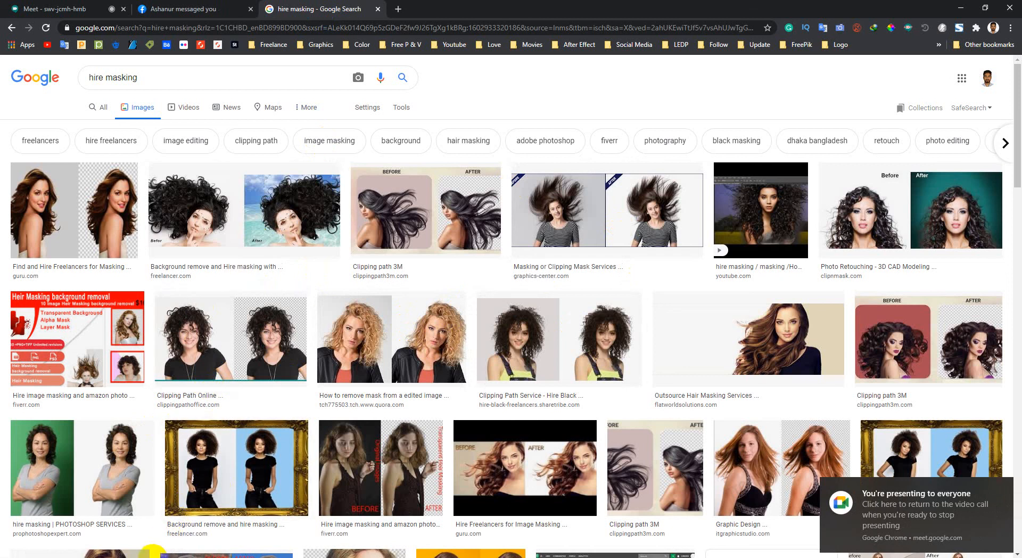
Switch to the UPdate folder in File Explorer and preview woman-wearing-pink-top-1036620.jpg, looking at the hair up close.
{"action": "left_click", "coordinate": [132, 525]}
{"action": "left_click", "coordinate": [405, 407]}
{"action": "left_click", "coordinate": [933, 311]}
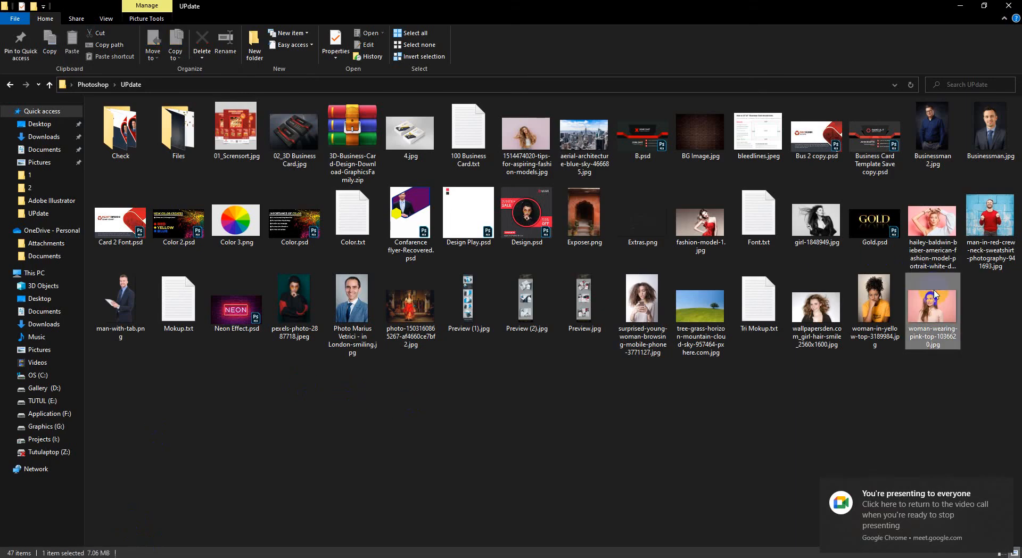
{"action": "scroll", "coordinate": [592, 226], "scroll_direction": "up", "scroll_amount": 3}
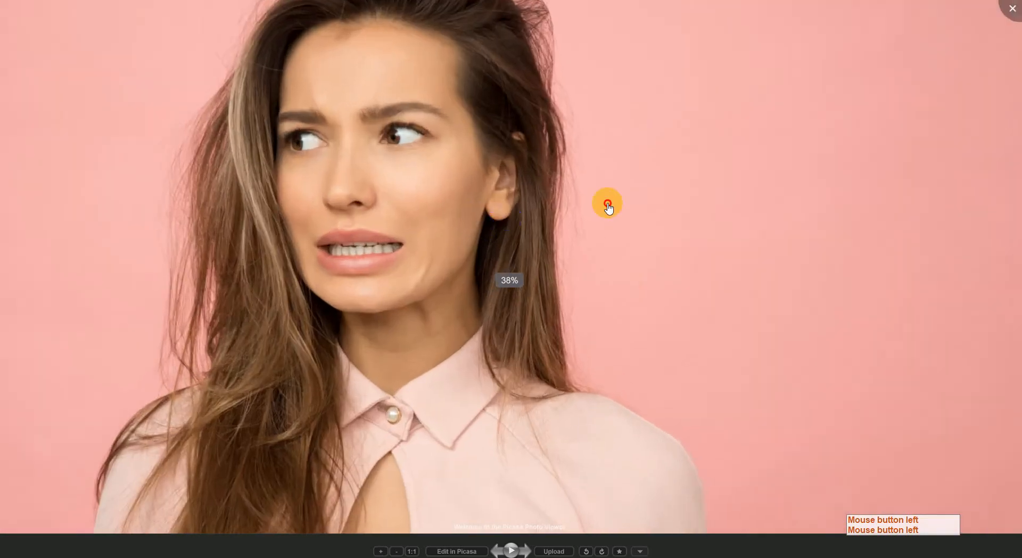
{"action": "left_click", "coordinate": [1014, 8]}
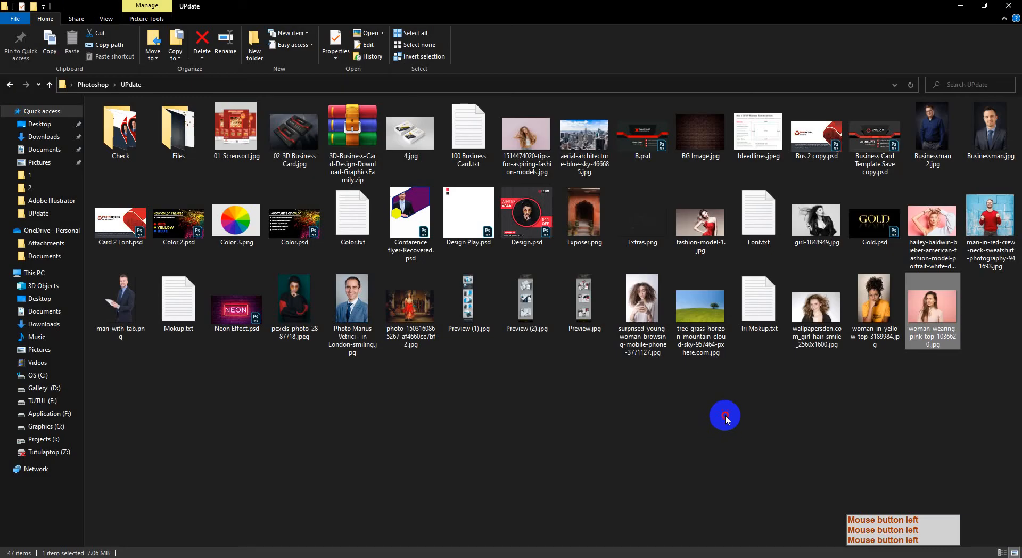
{"action": "left_click", "coordinate": [726, 414]}
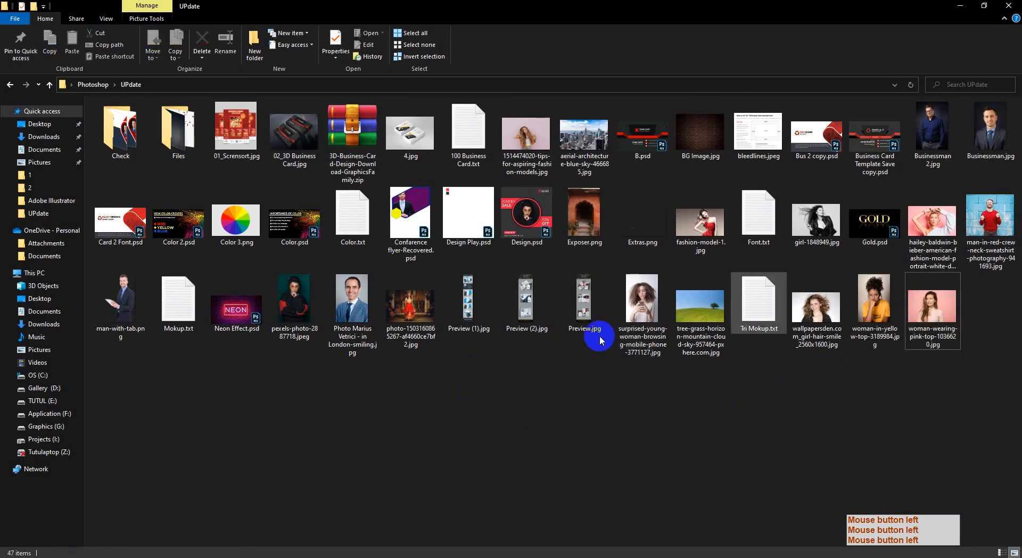
{"action": "left_click", "coordinate": [950, 305]}
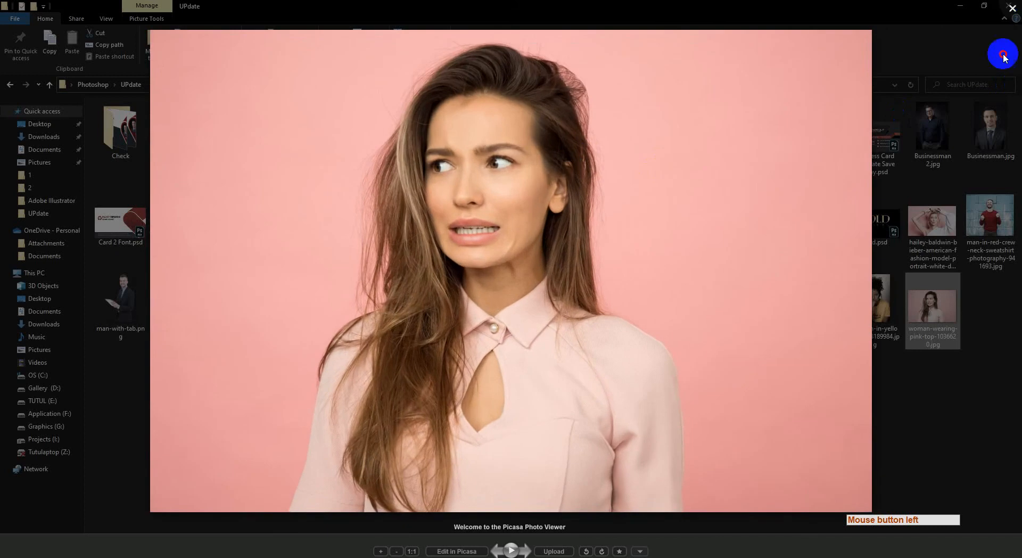
{"action": "left_click", "coordinate": [959, 57]}
Preview woman-in-yellow-top-3189984.jpg, inspect its curly hair edges up close, and close the preview.
{"action": "left_click", "coordinate": [867, 303]}
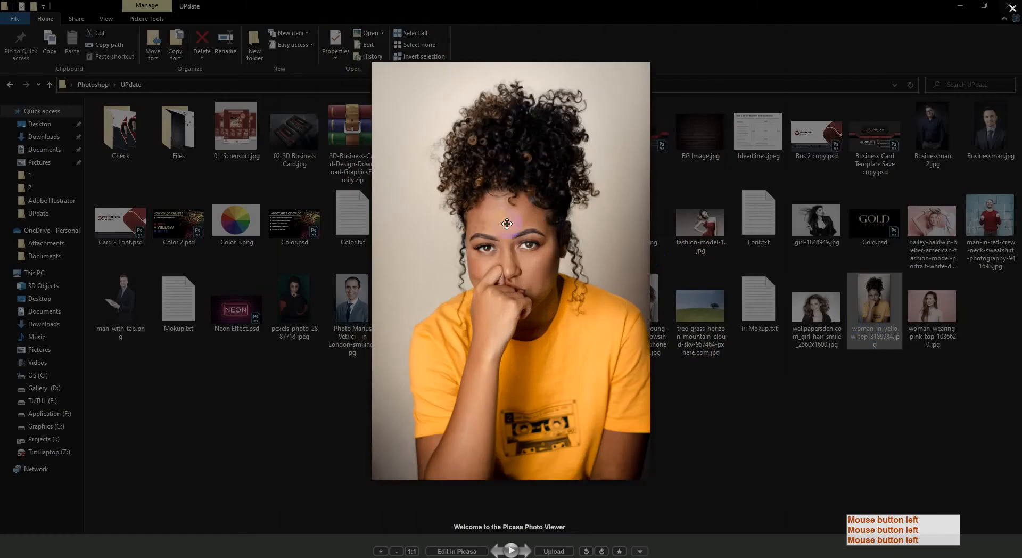
{"action": "scroll", "coordinate": [523, 217], "scroll_direction": "up", "scroll_amount": 3}
{"action": "left_click_drag", "start_coordinate": [523, 217], "coordinate": [471, 169]}
{"action": "scroll", "coordinate": [472, 175], "scroll_direction": "up", "scroll_amount": 2}
{"action": "left_click_drag", "start_coordinate": [474, 248], "coordinate": [534, 194]}
{"action": "scroll", "coordinate": [533, 195], "scroll_direction": "down", "scroll_amount": 4}
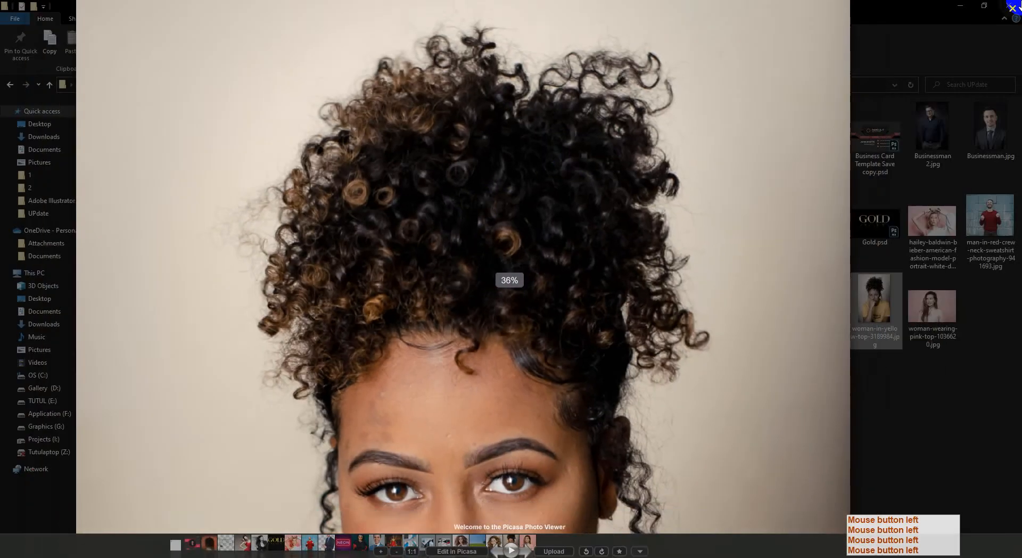
{"action": "left_click", "coordinate": [107, 533]}
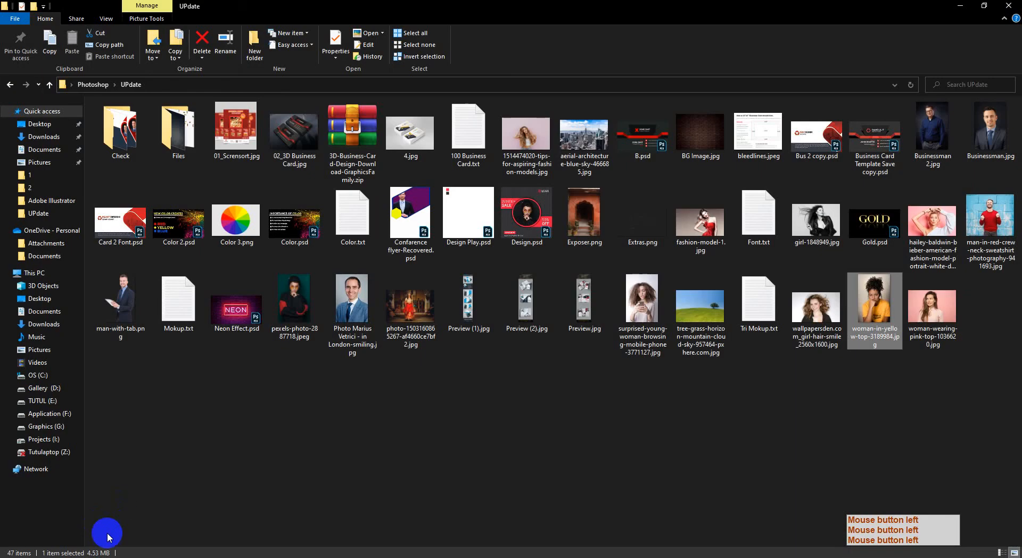
Preview woman-wearing-pink-top-1036620.jpg, close the preview, and open pexels-photo-2887718.jpeg.
{"action": "double_click", "coordinate": [948, 317]}
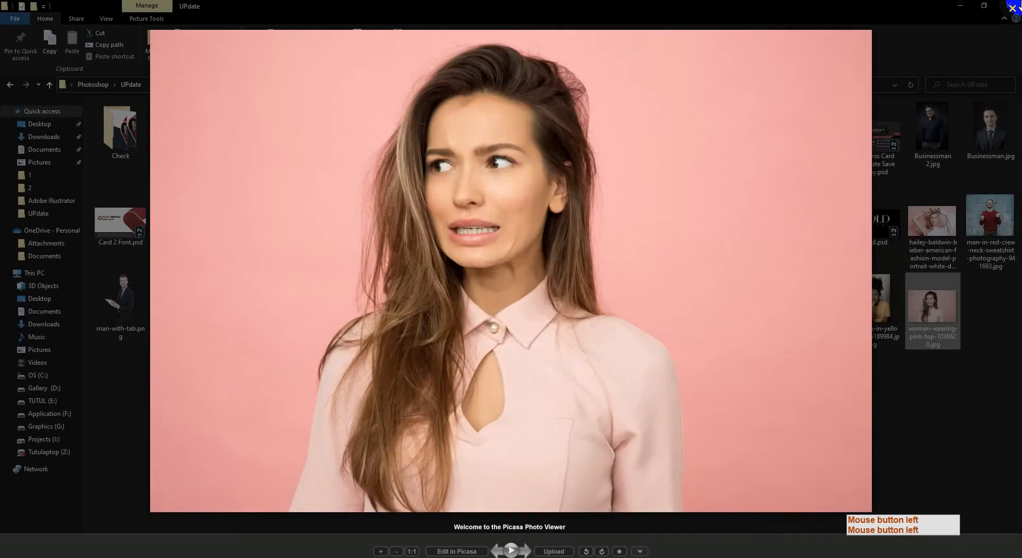
{"action": "left_click", "coordinate": [93, 541]}
{"action": "left_click", "coordinate": [273, 302]}
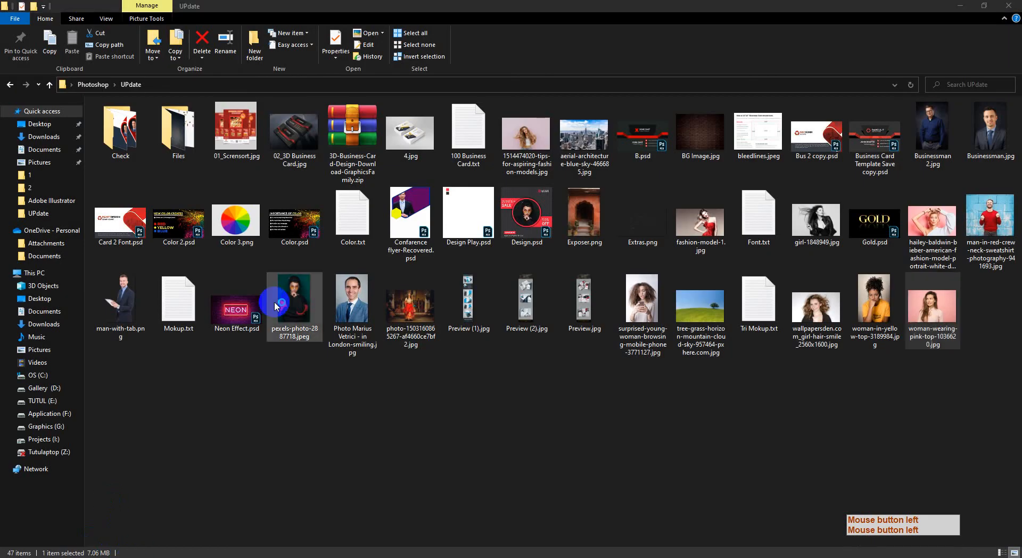
{"action": "double_click", "coordinate": [273, 301]}
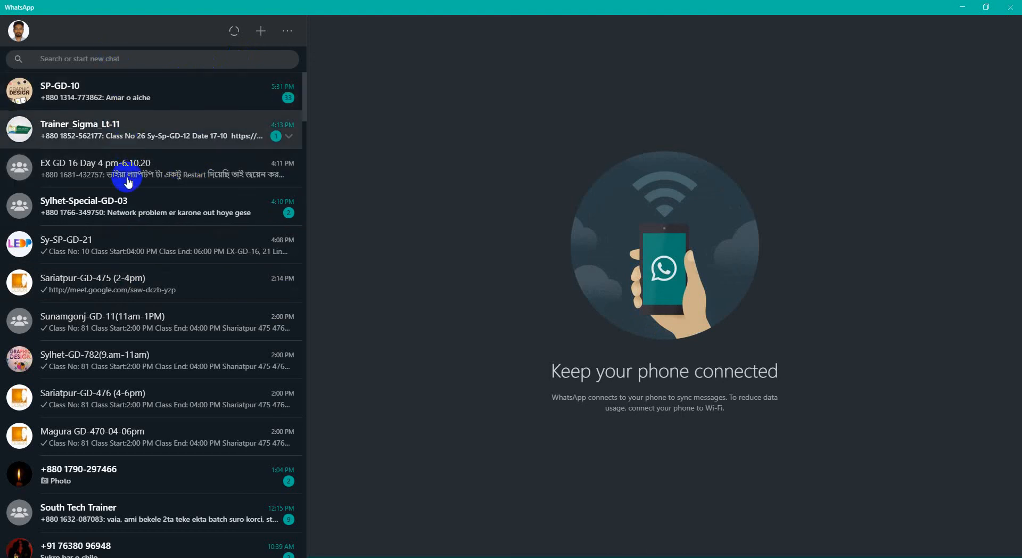
In WhatsApp's Sy-SP-GD-21 group chat, start attaching a document and browse to the Desktop > Photoshop > UPdate folder.
{"action": "left_click", "coordinate": [130, 245]}
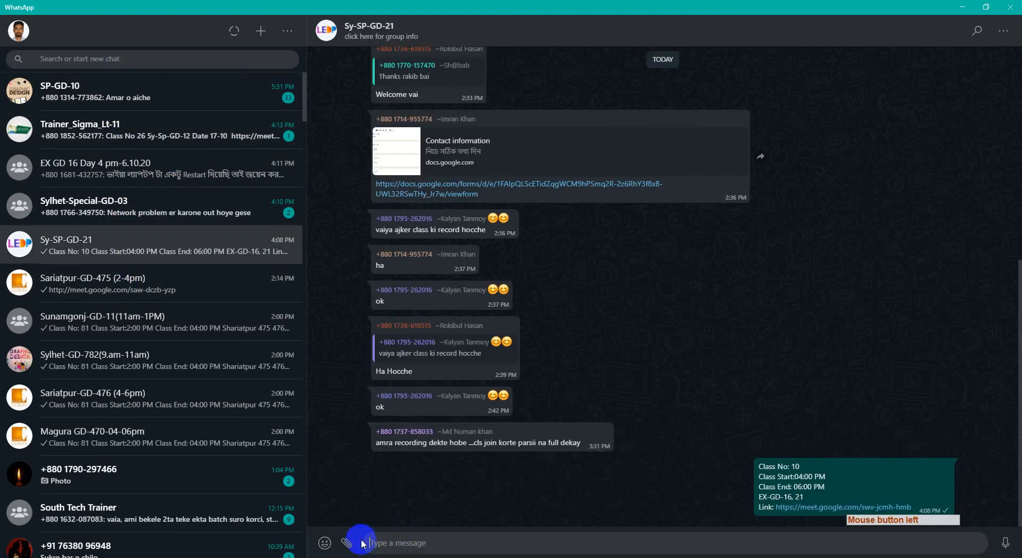
{"action": "left_click", "coordinate": [349, 433]}
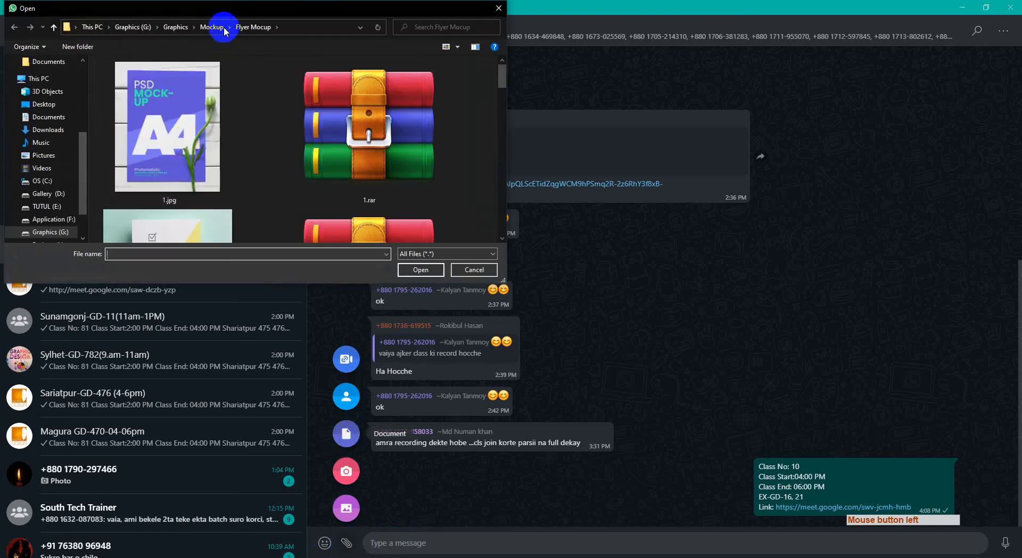
{"action": "left_click", "coordinate": [212, 27]}
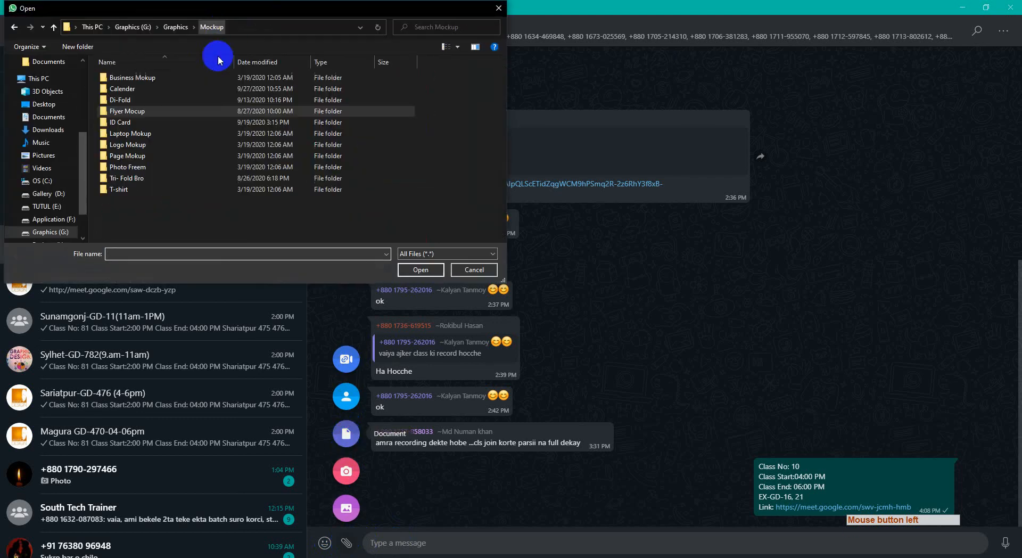
{"action": "left_click", "coordinate": [45, 101]}
{"action": "double_click", "coordinate": [195, 110]}
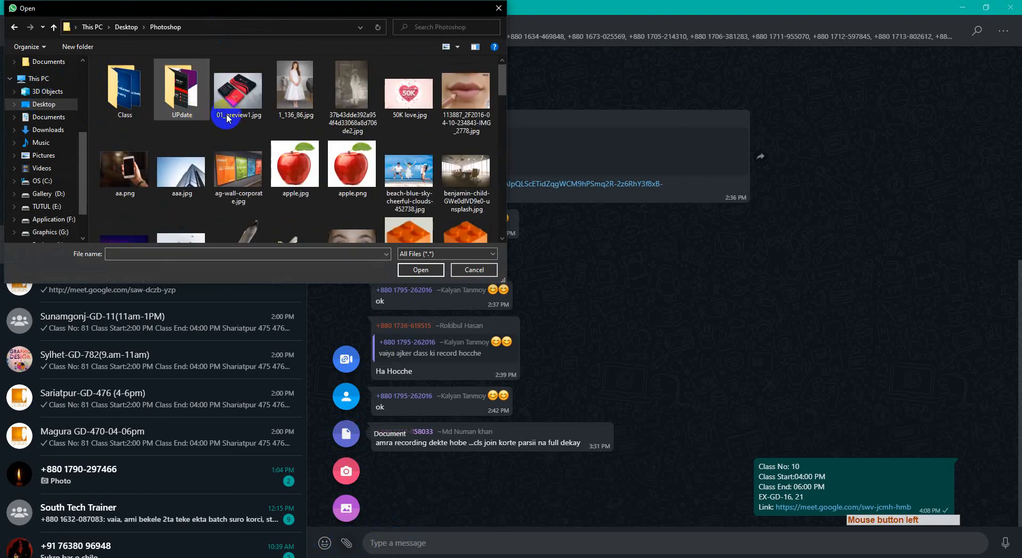
{"action": "double_click", "coordinate": [195, 106]}
Attach woman-wearing-pink-top-1036620.jpg as a document and send it to the Sy-SP-GD-21 group.
{"action": "scroll", "coordinate": [307, 158], "scroll_direction": "down", "scroll_amount": 3}
{"action": "scroll", "coordinate": [308, 159], "scroll_direction": "down", "scroll_amount": 3}
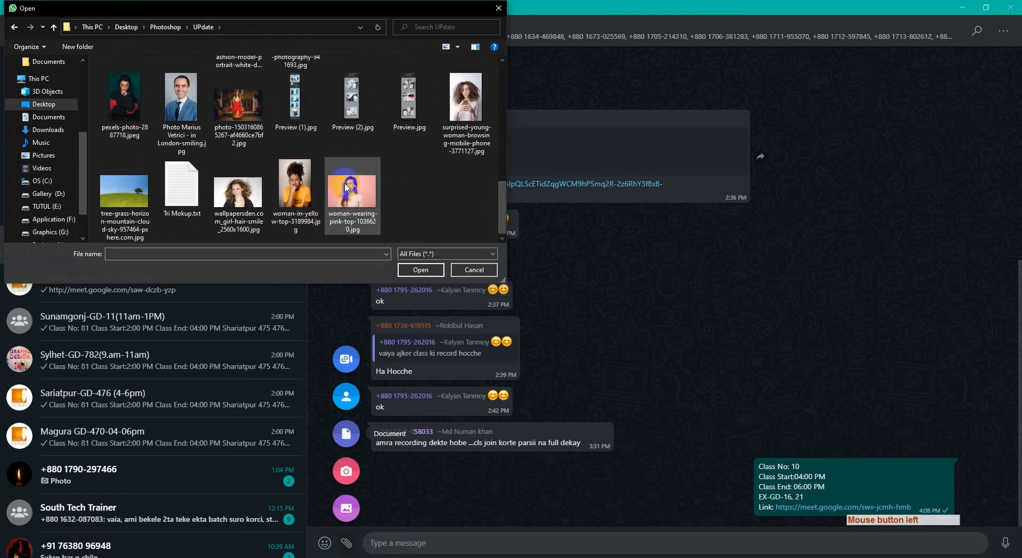
{"action": "left_click", "coordinate": [353, 192]}
{"action": "left_click", "coordinate": [418, 271]}
{"action": "left_click", "coordinate": [477, 299]}
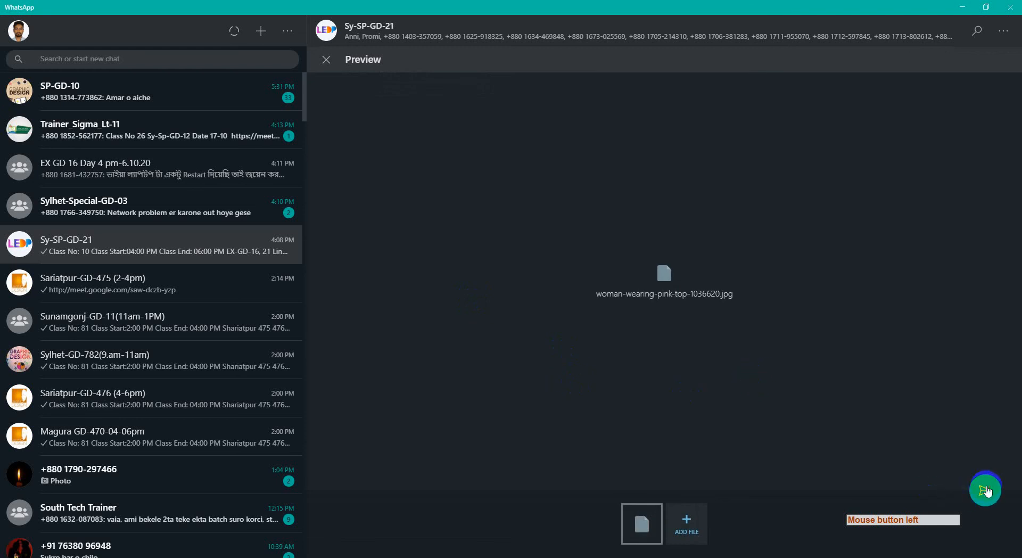
{"action": "left_click", "coordinate": [985, 491]}
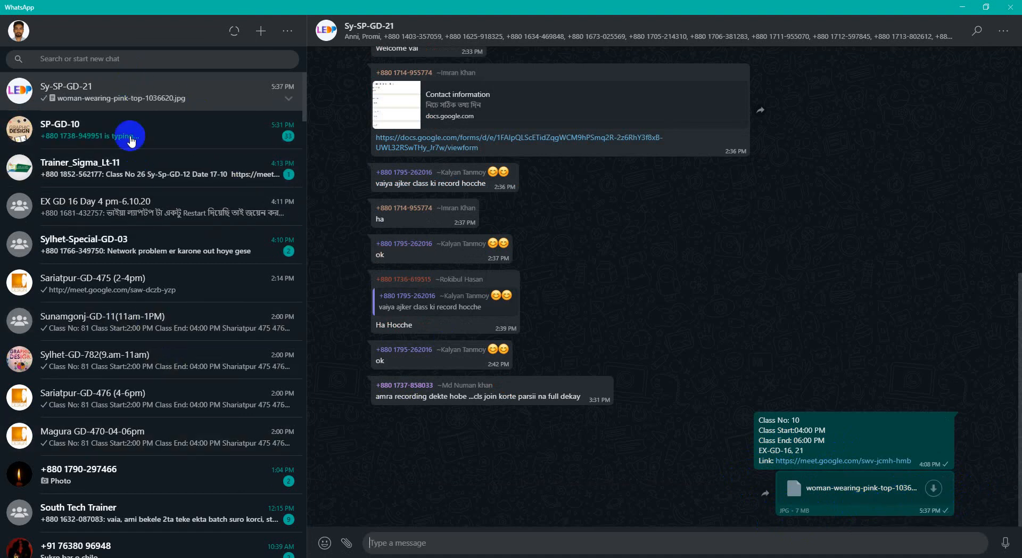
Forward the sent woman-wearing-pink-top-1036620.jpg message to the EX GD 16 Day 4 pm-6.10.20 group.
{"action": "left_click", "coordinate": [946, 475]}
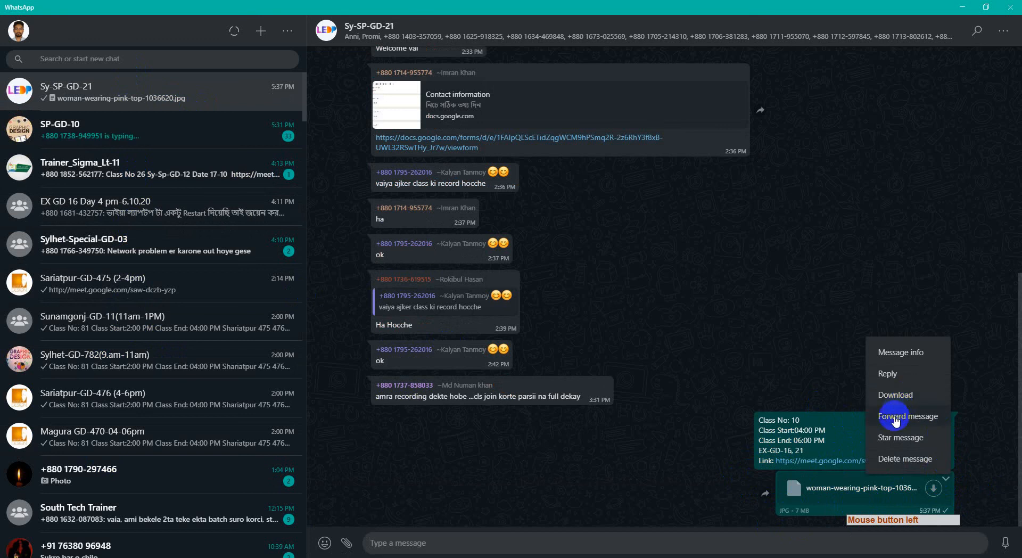
{"action": "left_click", "coordinate": [876, 419]}
{"action": "left_click", "coordinate": [978, 543]}
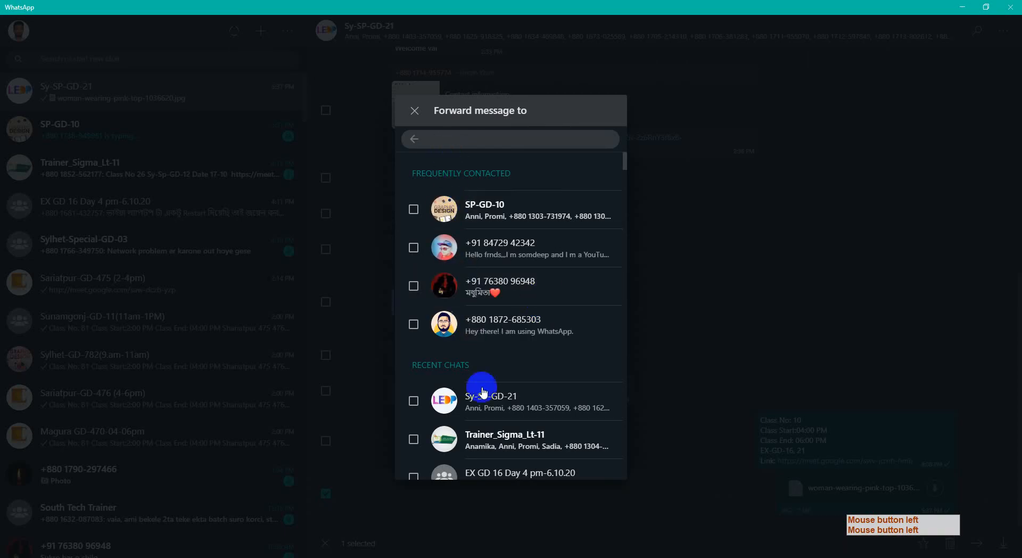
{"action": "scroll", "coordinate": [482, 394], "scroll_direction": "down", "scroll_amount": 2}
{"action": "scroll", "coordinate": [484, 394], "scroll_direction": "down", "scroll_amount": 1}
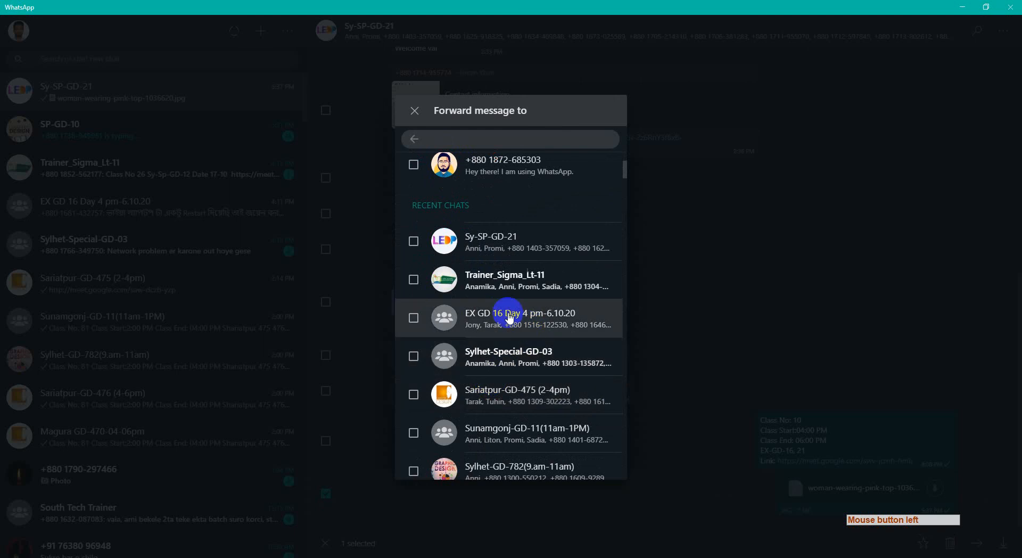
{"action": "left_click", "coordinate": [415, 318]}
{"action": "left_click", "coordinate": [594, 447]}
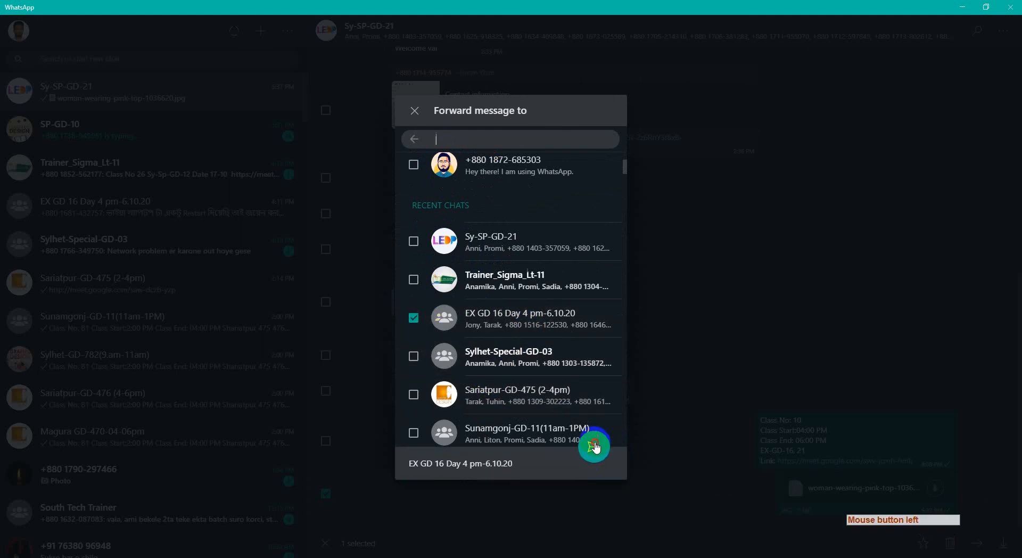
{"action": "left_click", "coordinate": [595, 446]}
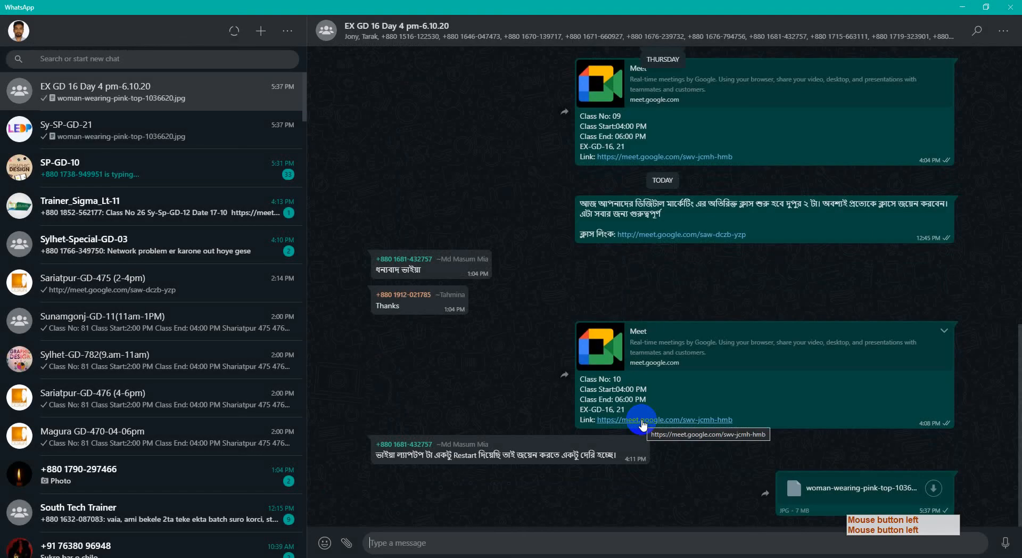
Minimize WhatsApp, switch to the Google Meet call in Chrome, and look through the participant list.
{"action": "left_click", "coordinate": [965, 6]}
{"action": "left_click", "coordinate": [191, 551]}
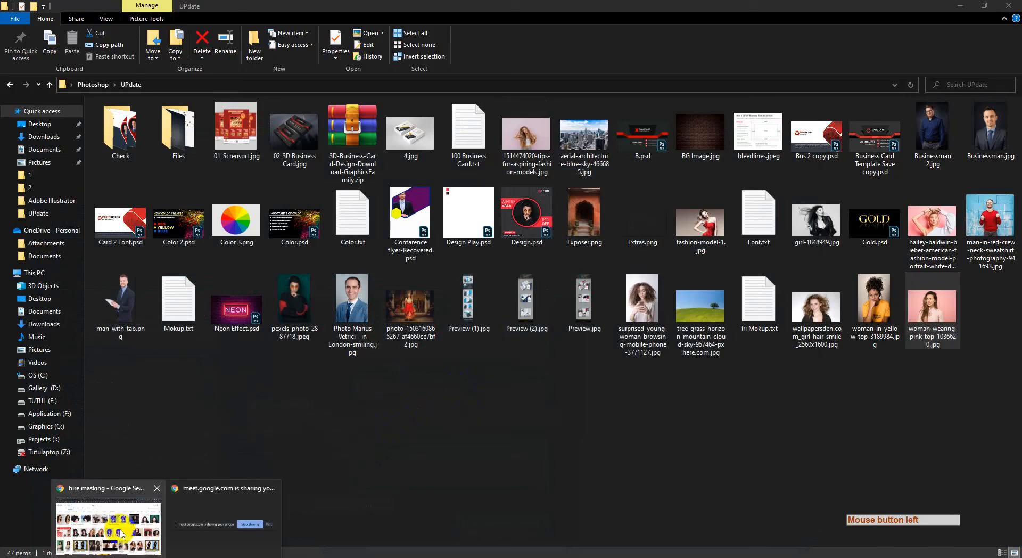
{"action": "left_click", "coordinate": [121, 533]}
{"action": "left_click", "coordinate": [88, 10]}
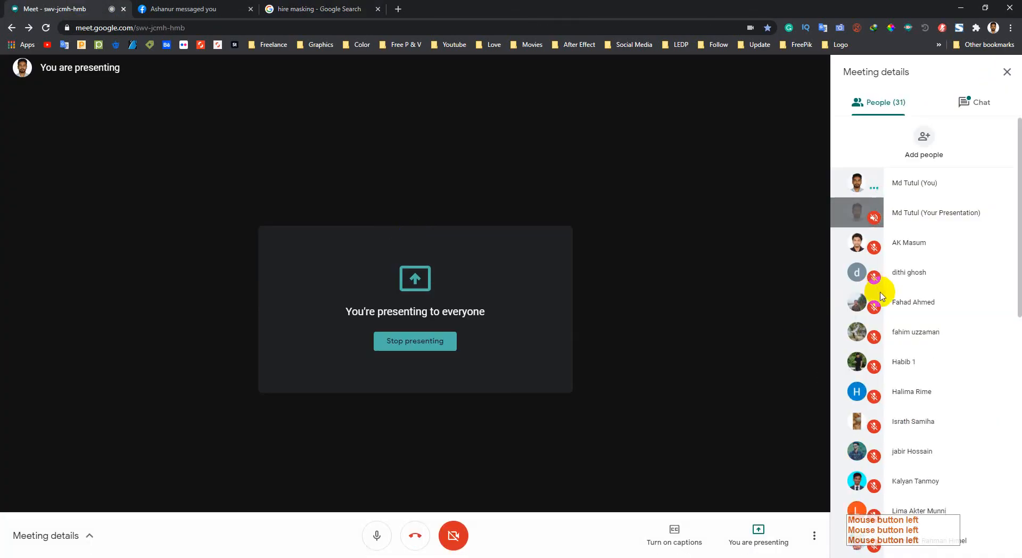
{"action": "scroll", "coordinate": [935, 355], "scroll_direction": "down", "scroll_amount": 8}
{"action": "scroll", "coordinate": [936, 354], "scroll_direction": "up", "scroll_amount": 8}
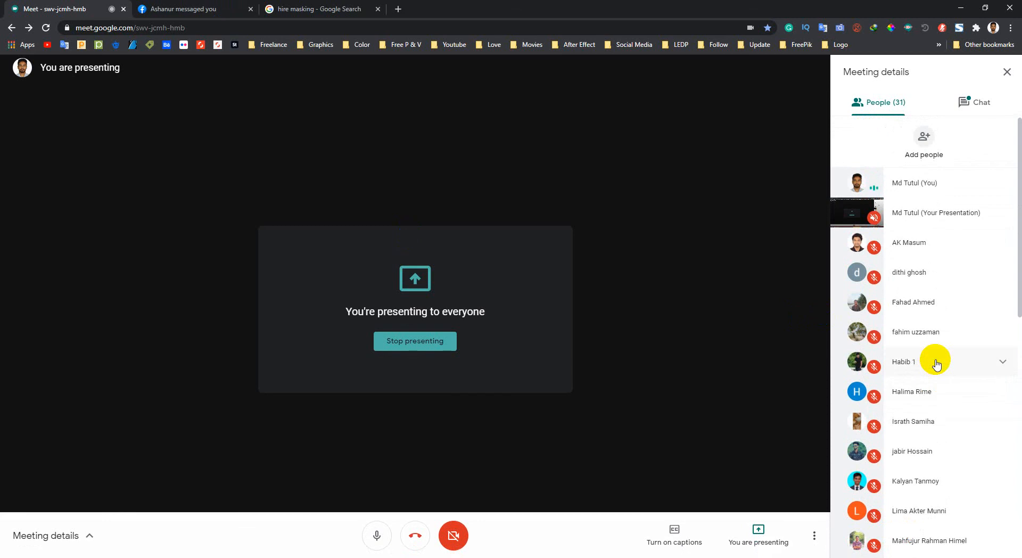
Browse the "hire masking" image results for hair cutout examples and preview the guru.com black-and-white mask image.
{"action": "left_click", "coordinate": [346, 9]}
{"action": "scroll", "coordinate": [394, 319], "scroll_direction": "down", "scroll_amount": 2}
{"action": "left_click", "coordinate": [463, 343]}
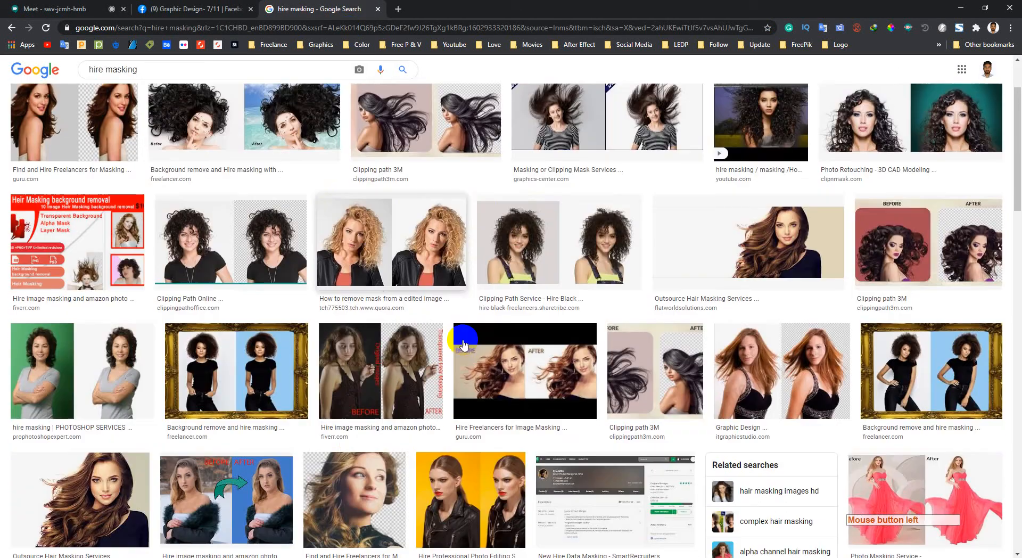
{"action": "scroll", "coordinate": [469, 336], "scroll_direction": "down", "scroll_amount": 2}
{"action": "scroll", "coordinate": [308, 423], "scroll_direction": "down", "scroll_amount": 2}
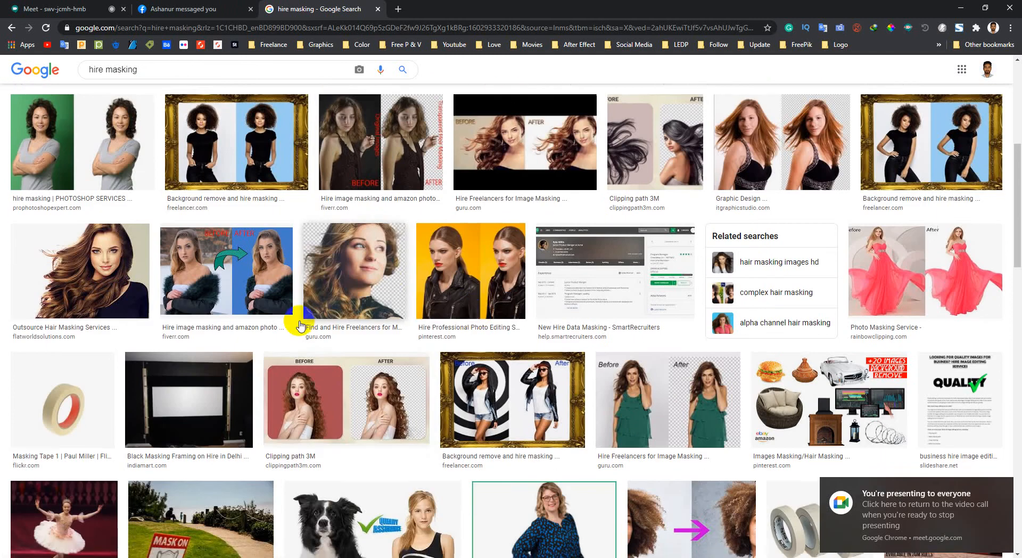
{"action": "scroll", "coordinate": [300, 326], "scroll_direction": "down", "scroll_amount": 4}
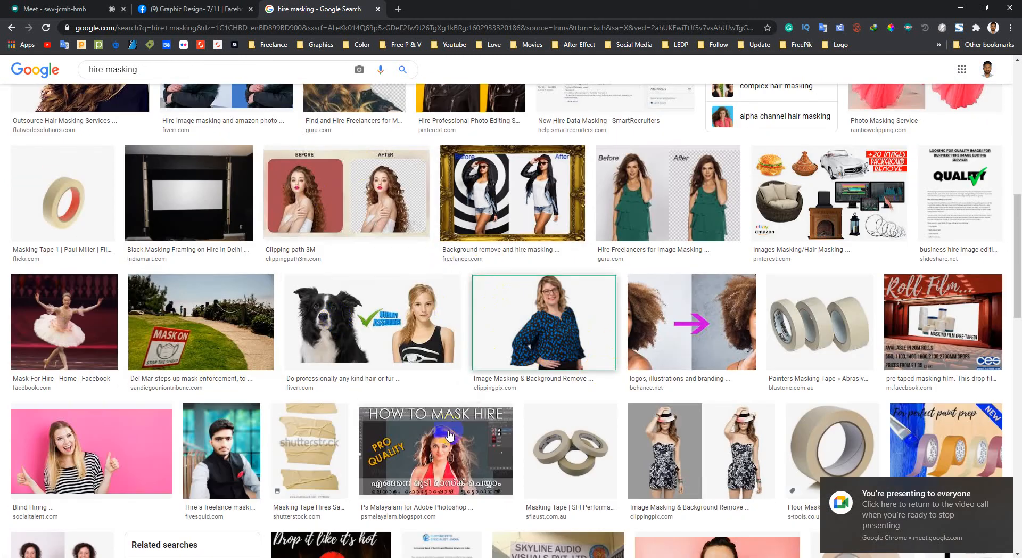
{"action": "scroll", "coordinate": [449, 434], "scroll_direction": "down", "scroll_amount": 8}
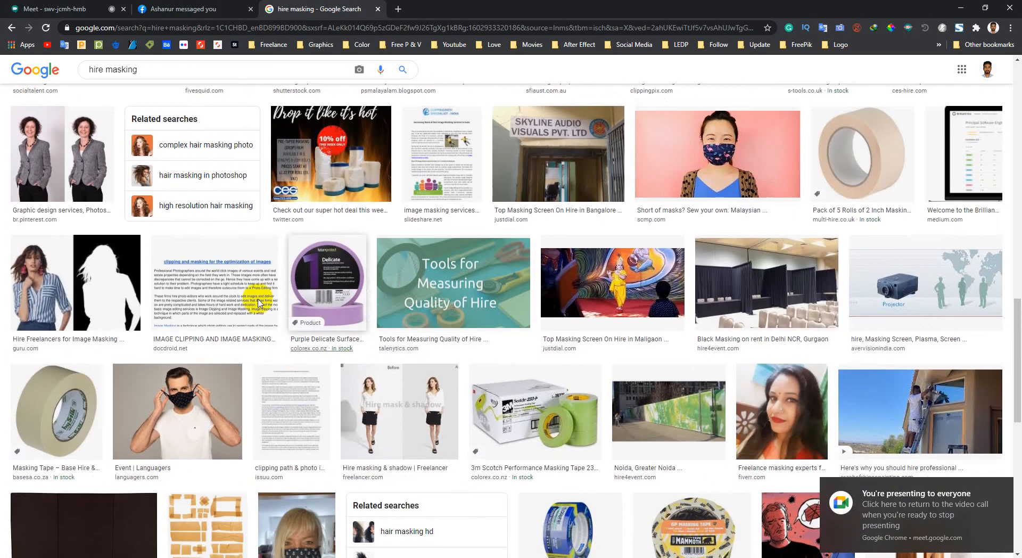
{"action": "left_click", "coordinate": [75, 283]}
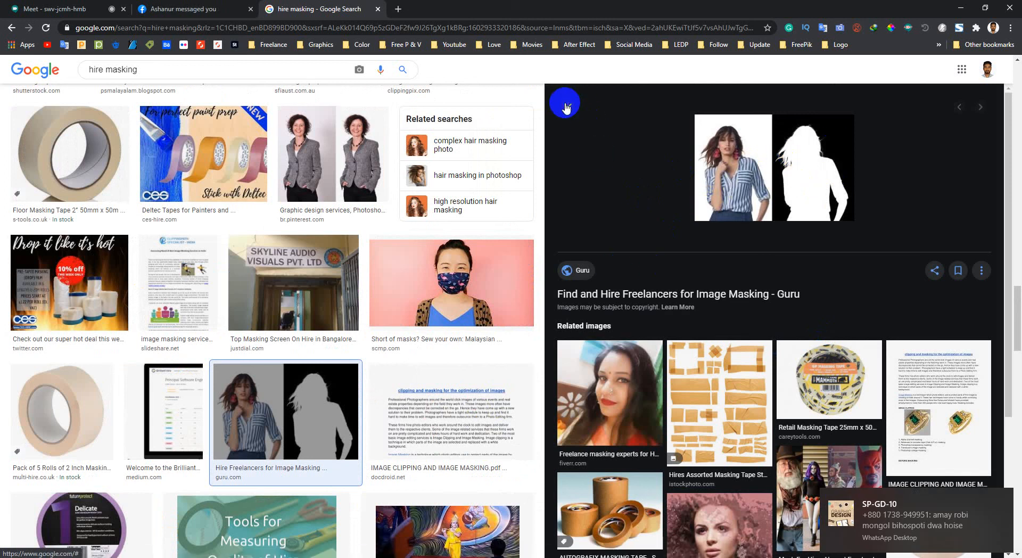
{"action": "left_click", "coordinate": [567, 108]}
{"action": "scroll", "coordinate": [267, 371], "scroll_direction": "down", "scroll_amount": 10}
{"action": "scroll", "coordinate": [267, 371], "scroll_direction": "up", "scroll_amount": 5}
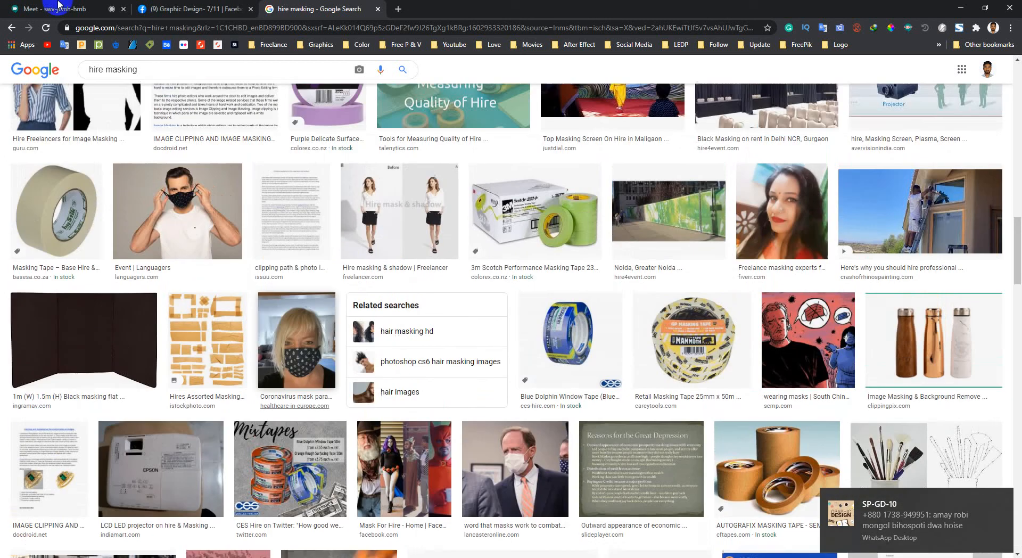
Return to the Google Meet call and check the participant list.
{"action": "left_click", "coordinate": [58, 7]}
{"action": "scroll", "coordinate": [992, 337], "scroll_direction": "down", "scroll_amount": 7}
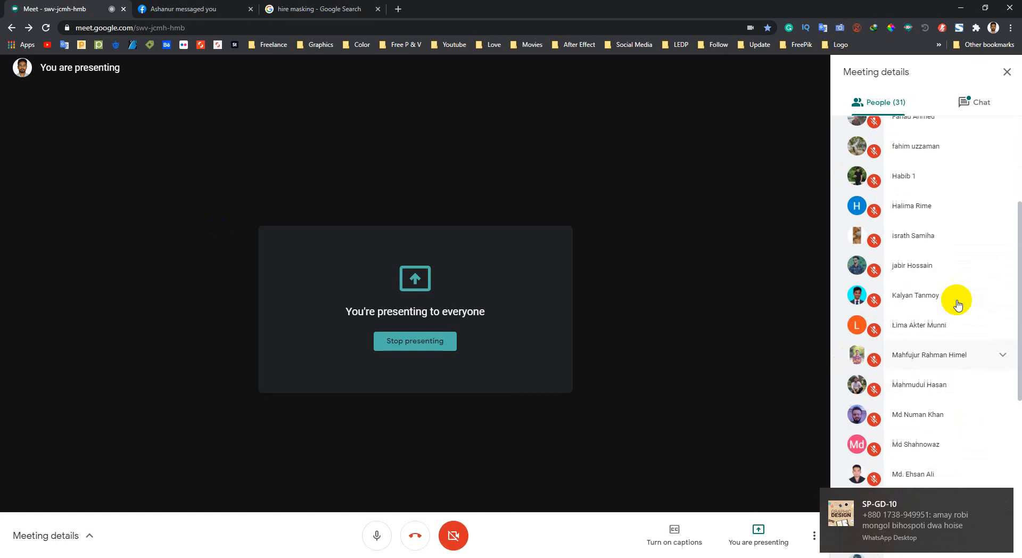
{"action": "scroll", "coordinate": [957, 304], "scroll_direction": "up", "scroll_amount": 4}
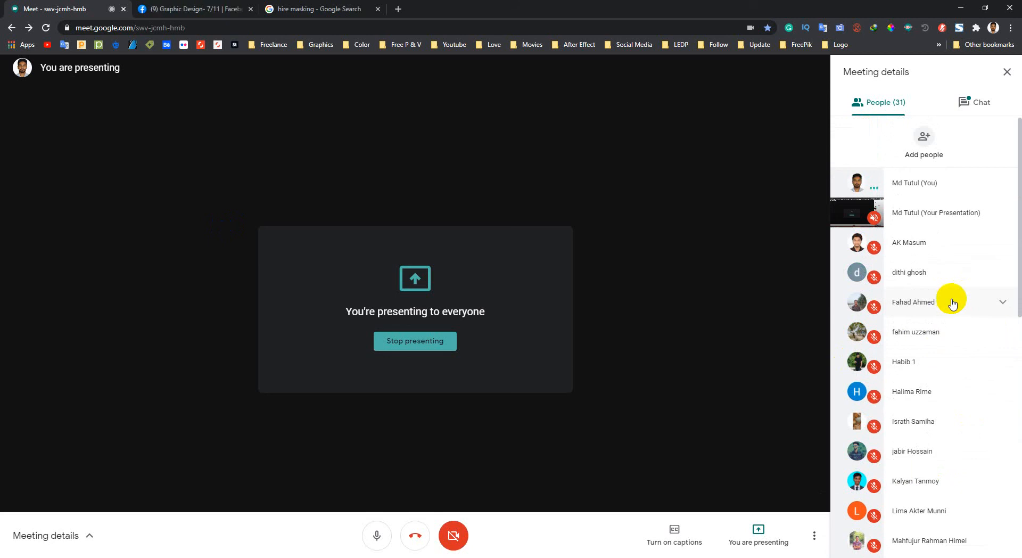
{"action": "left_click", "coordinate": [762, 539]}
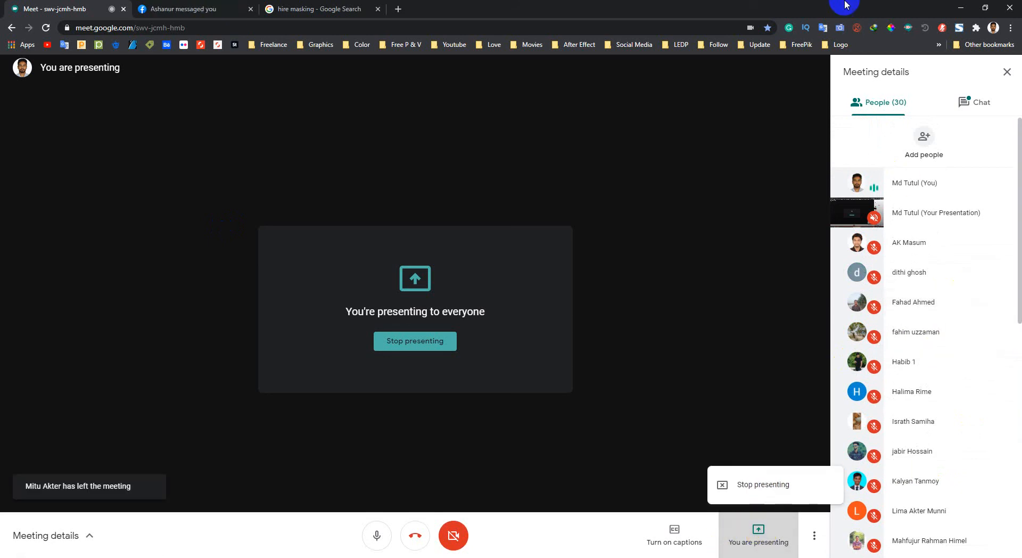
{"action": "left_click", "coordinate": [886, 52]}
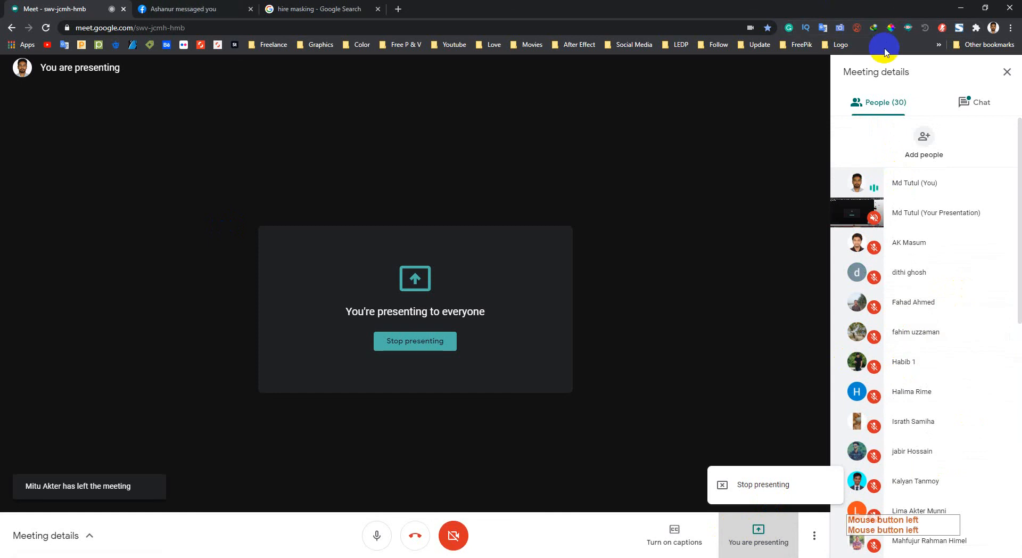
{"action": "scroll", "coordinate": [917, 349], "scroll_direction": "down", "scroll_amount": 6}
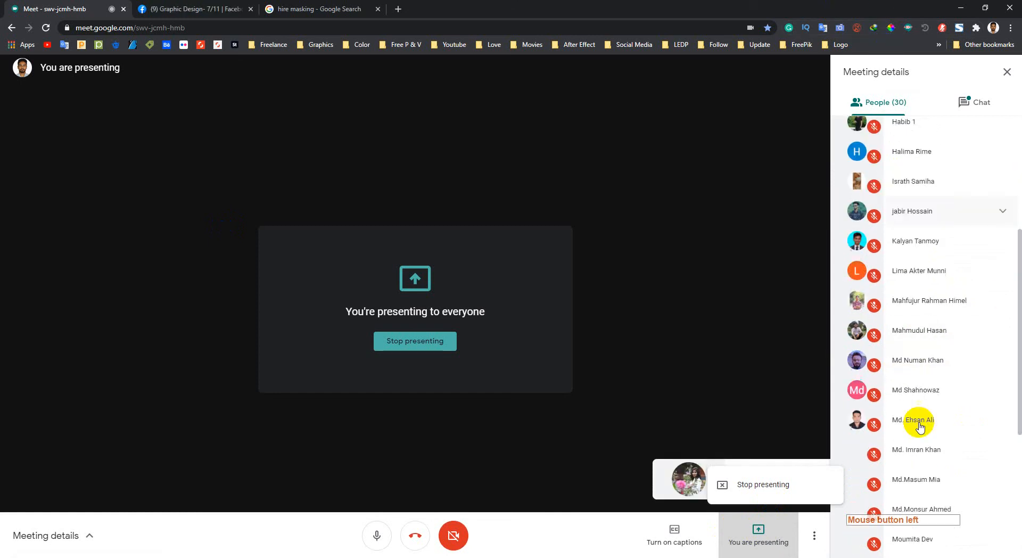
{"action": "scroll", "coordinate": [921, 438], "scroll_direction": "up", "scroll_amount": 6}
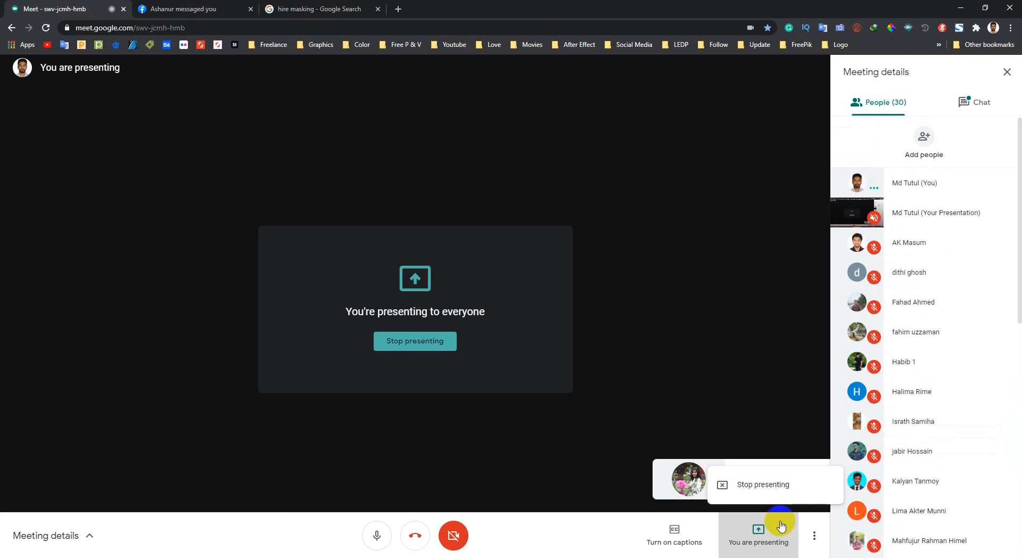
{"action": "left_click", "coordinate": [582, 541]}
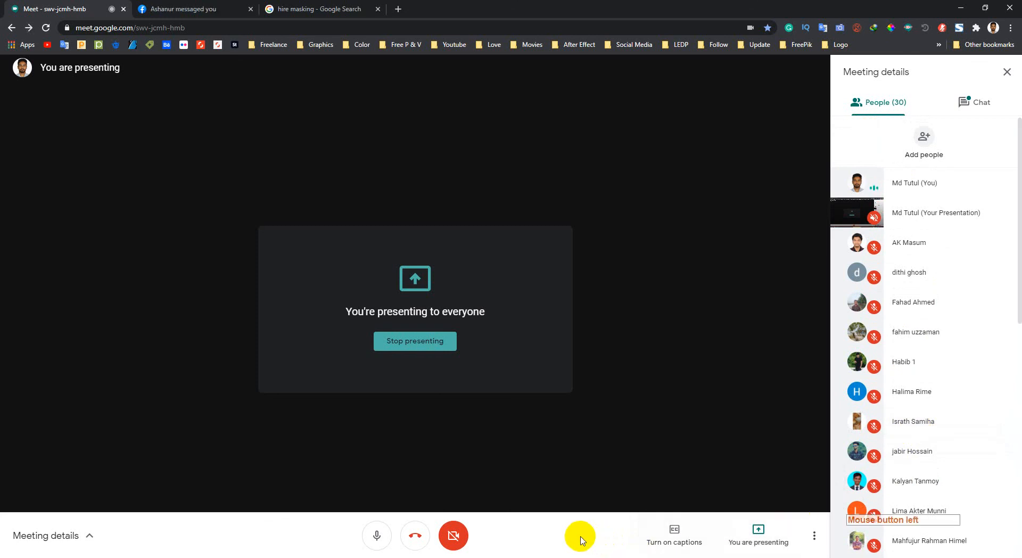
{"action": "left_click", "coordinate": [580, 541]}
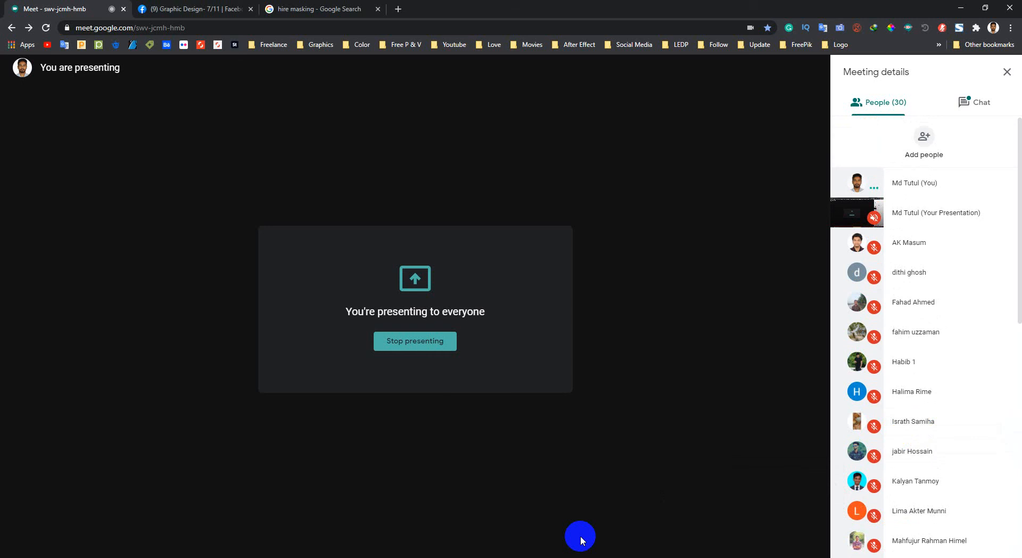
Scan the meeting's participant list from the first entry to the last, checking who is unmuted or speaking.
{"action": "scroll", "coordinate": [876, 391], "scroll_direction": "down", "scroll_amount": 6}
{"action": "scroll", "coordinate": [879, 376], "scroll_direction": "up", "scroll_amount": 6}
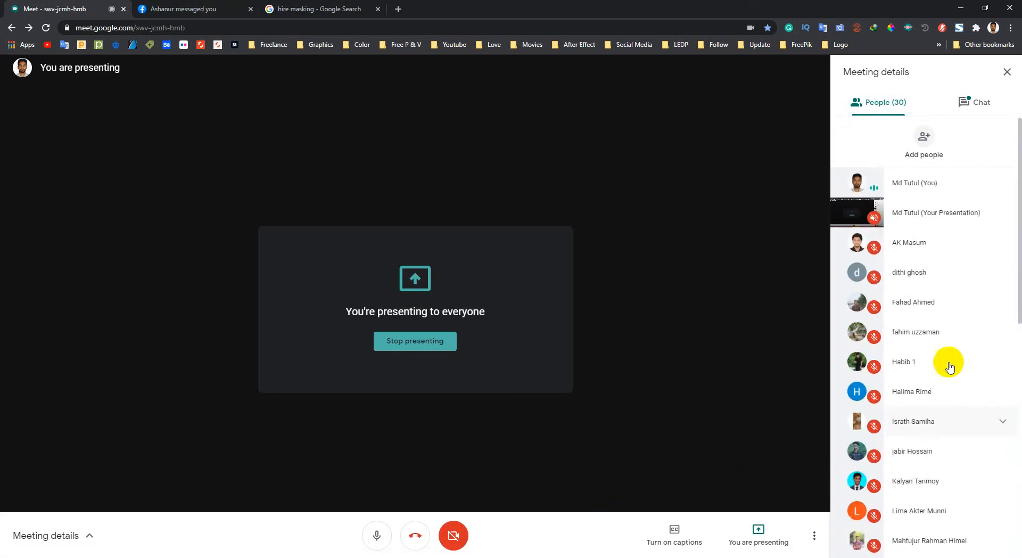
{"action": "scroll", "coordinate": [950, 367], "scroll_direction": "down", "scroll_amount": 8}
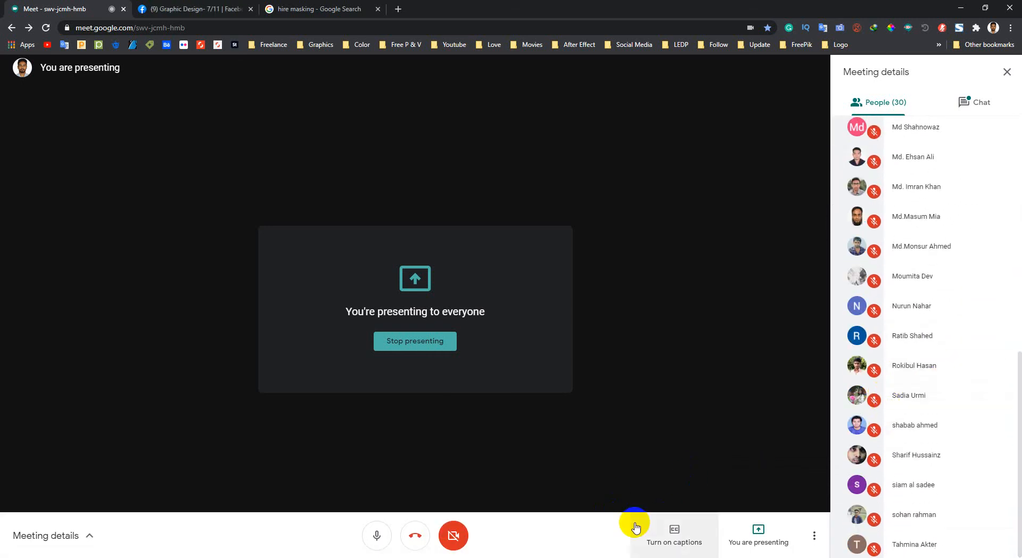
{"action": "scroll", "coordinate": [932, 326], "scroll_direction": "up", "scroll_amount": 10}
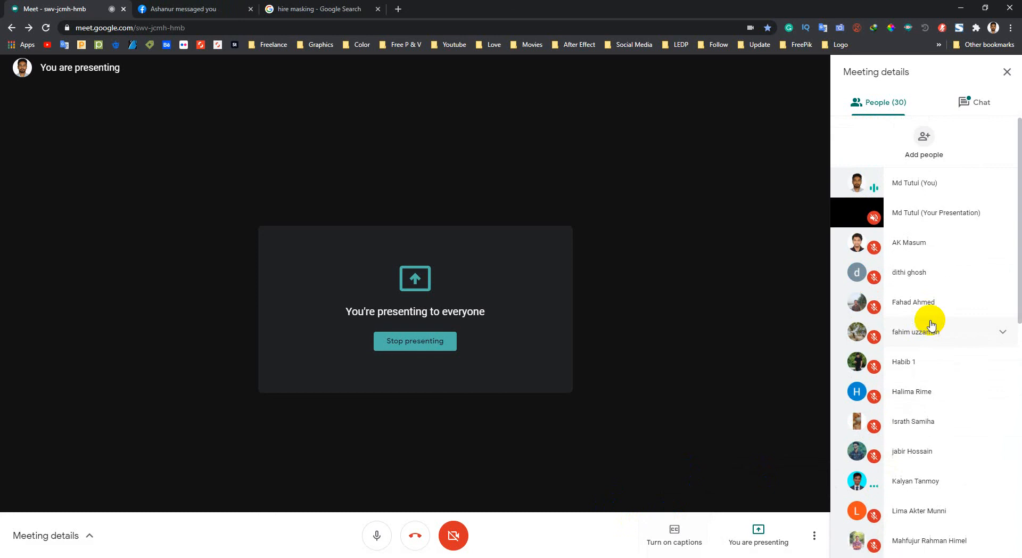
{"action": "scroll", "coordinate": [932, 326], "scroll_direction": "down", "scroll_amount": 3}
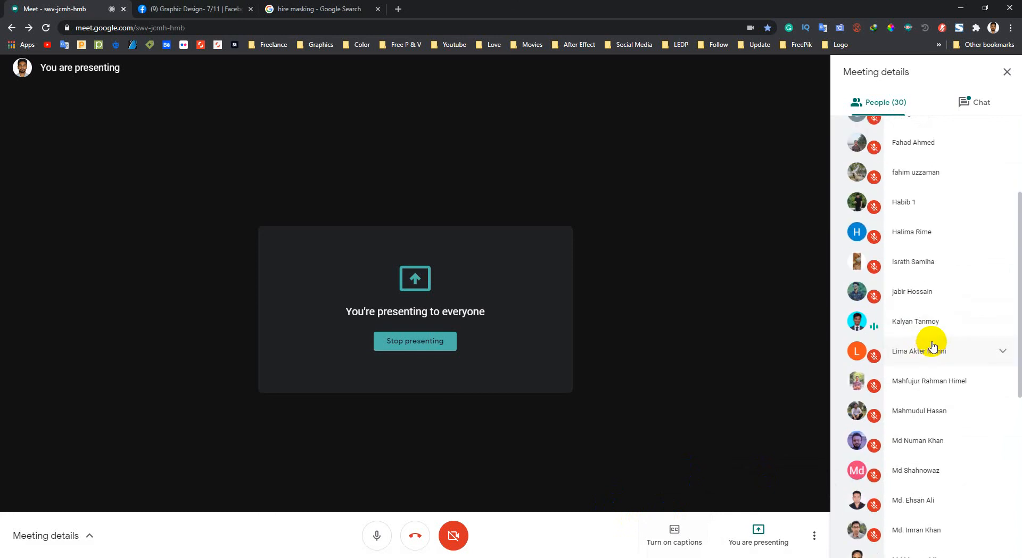
{"action": "scroll", "coordinate": [933, 336], "scroll_direction": "down", "scroll_amount": 6}
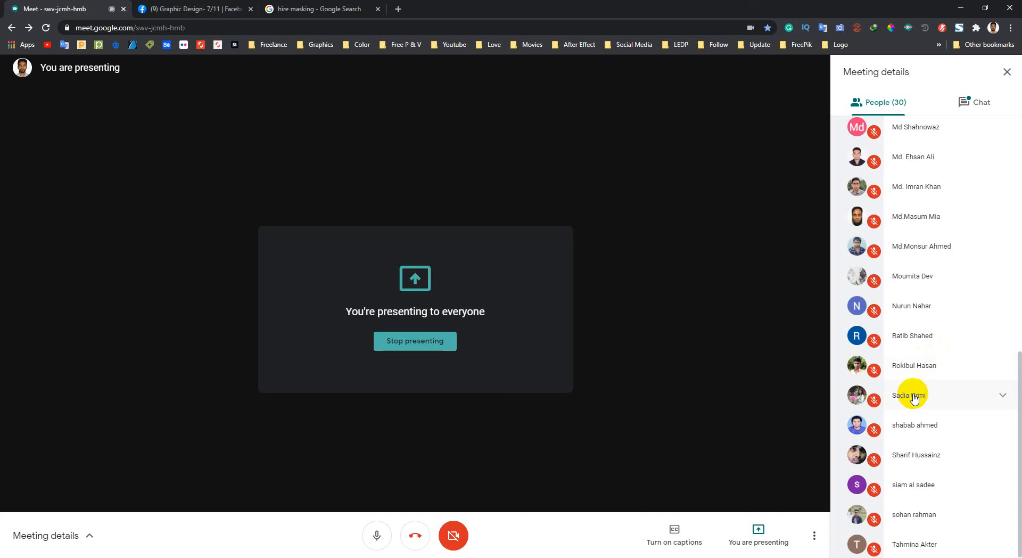
{"action": "scroll", "coordinate": [914, 396], "scroll_direction": "up", "scroll_amount": 8}
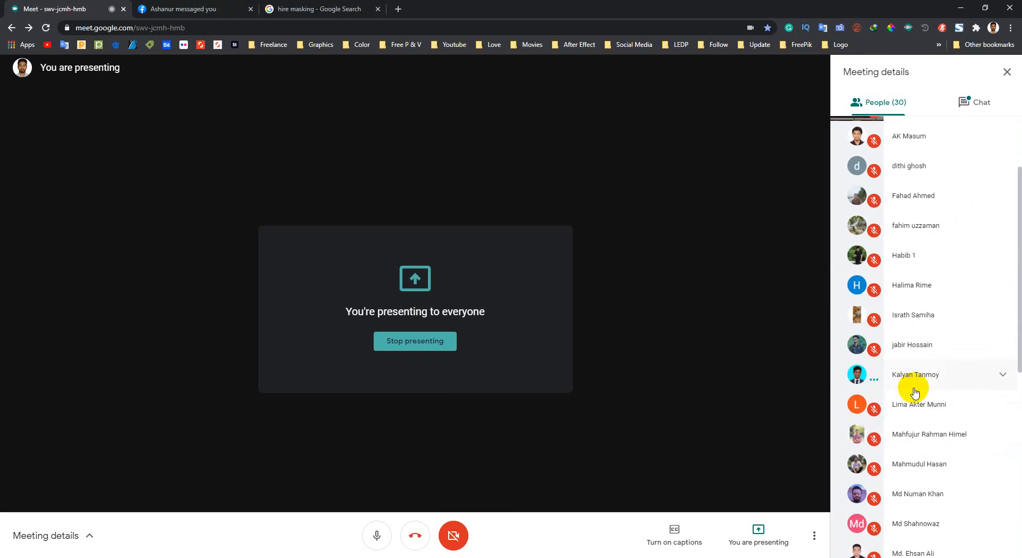
{"action": "scroll", "coordinate": [915, 393], "scroll_direction": "up", "scroll_amount": 3}
{"action": "scroll", "coordinate": [916, 388], "scroll_direction": "down", "scroll_amount": 5}
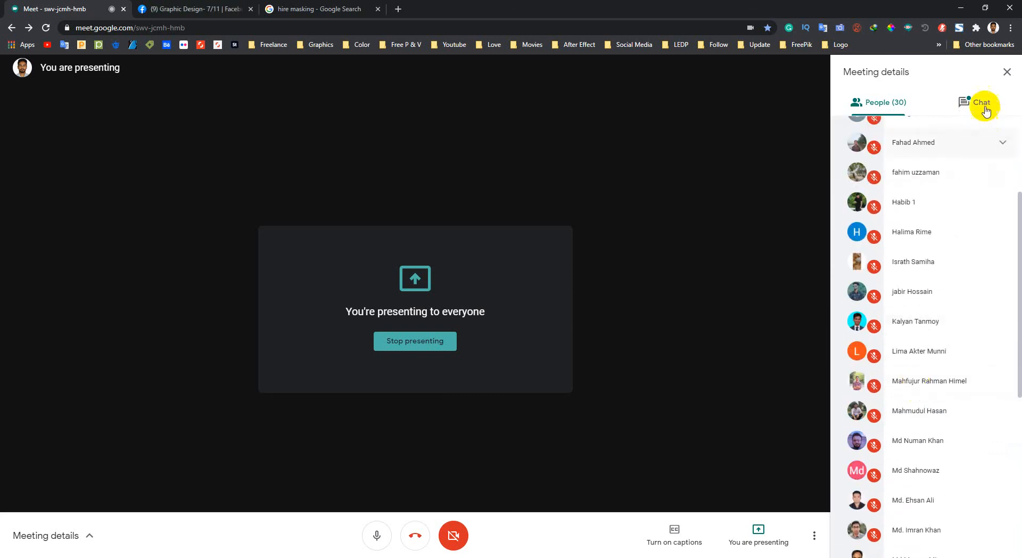